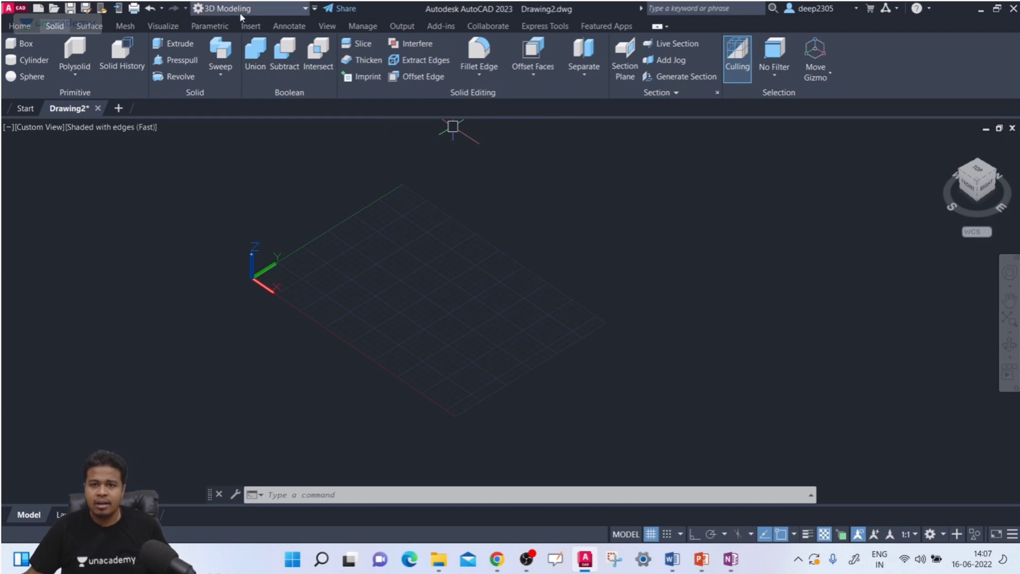
Set the workspace to 3D Modeling.
{"action": "left_click", "coordinate": [241, 9]}
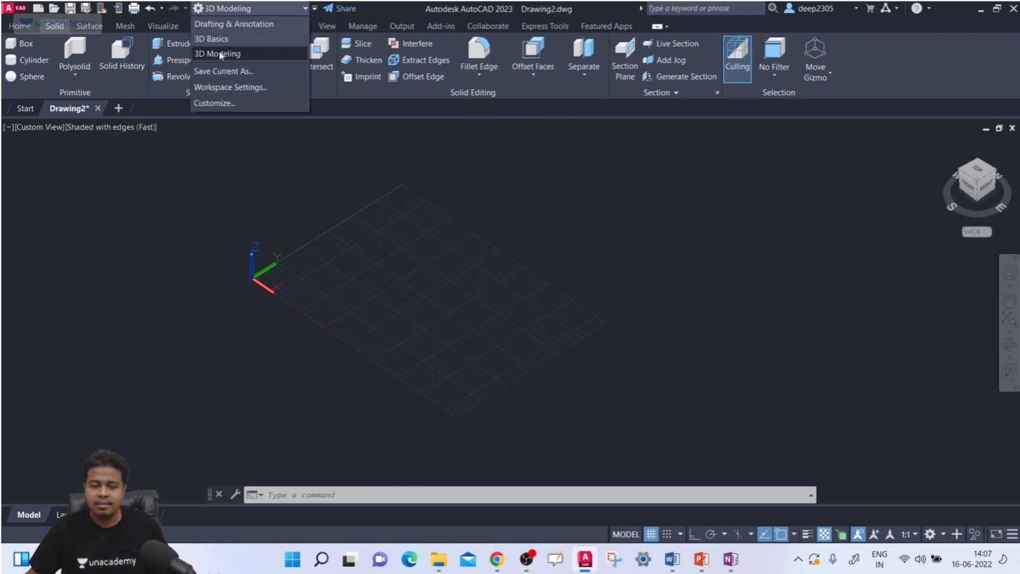
{"action": "left_click", "coordinate": [221, 55]}
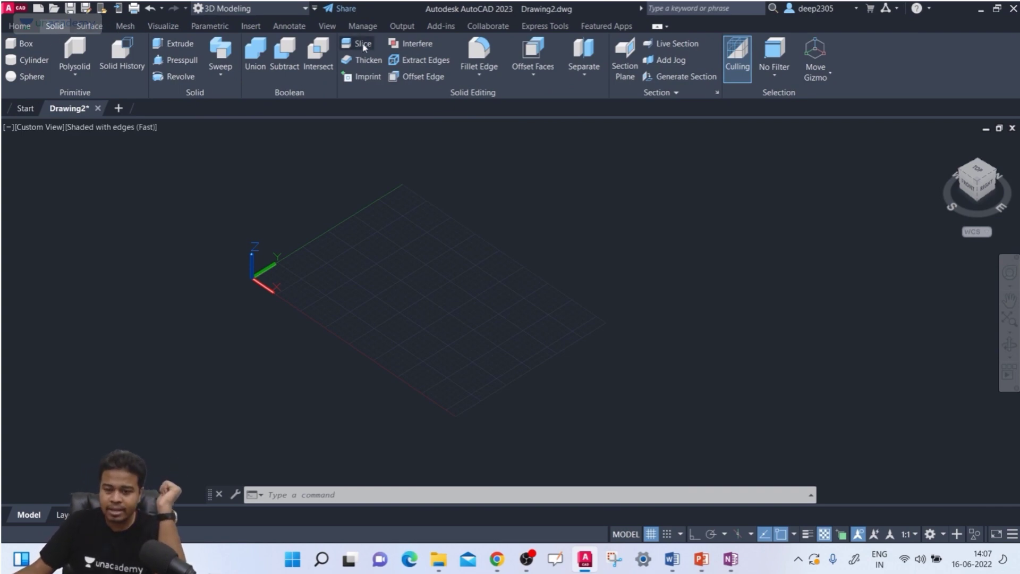
{"action": "key", "text": "Escape"}
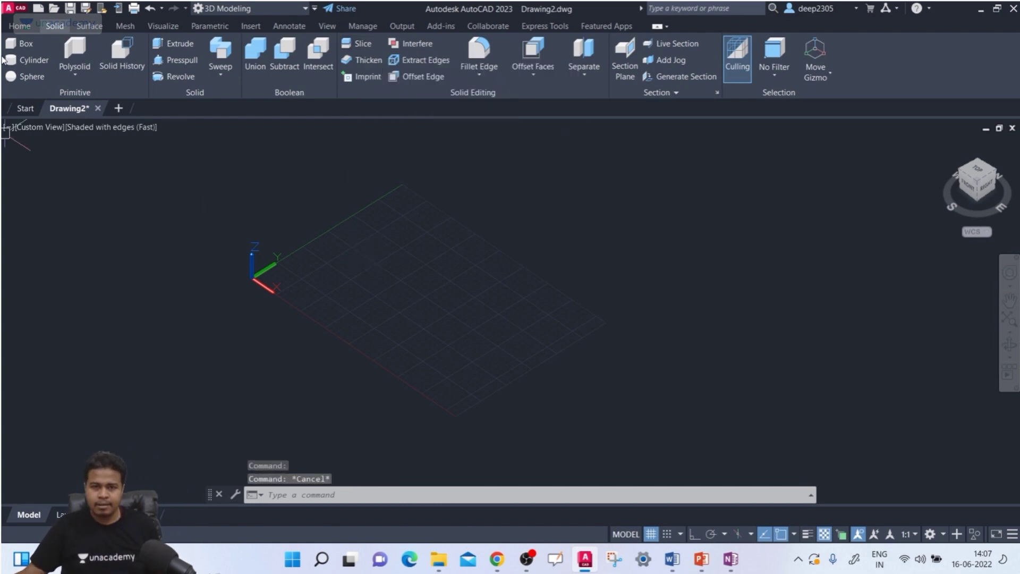
Draw a solid box freehand on the ground plane next to the origin, taller than its short side.
{"action": "left_click", "coordinate": [21, 44]}
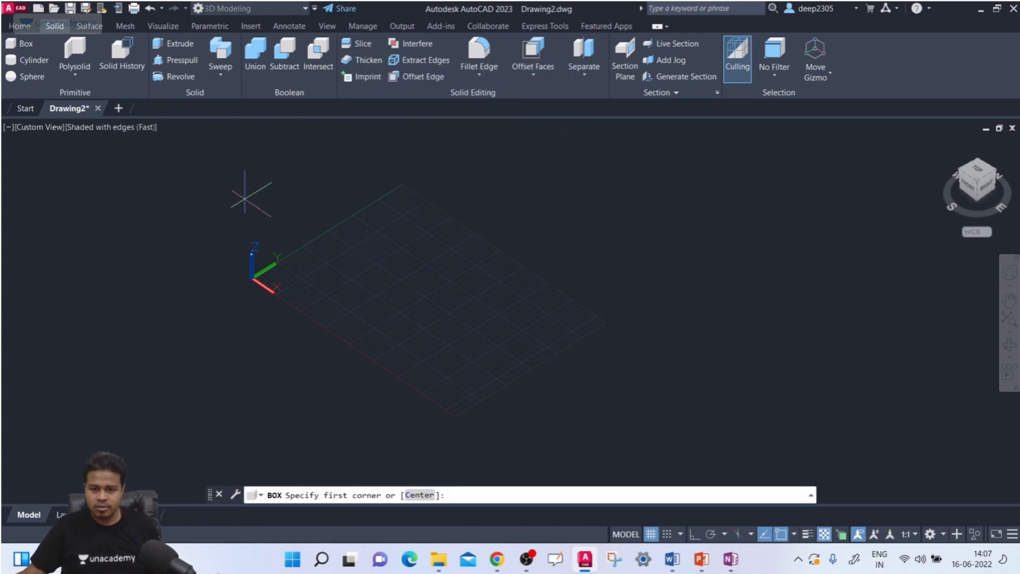
{"action": "left_click", "coordinate": [304, 277]}
{"action": "left_click", "coordinate": [411, 287]}
{"action": "left_click", "coordinate": [429, 228]}
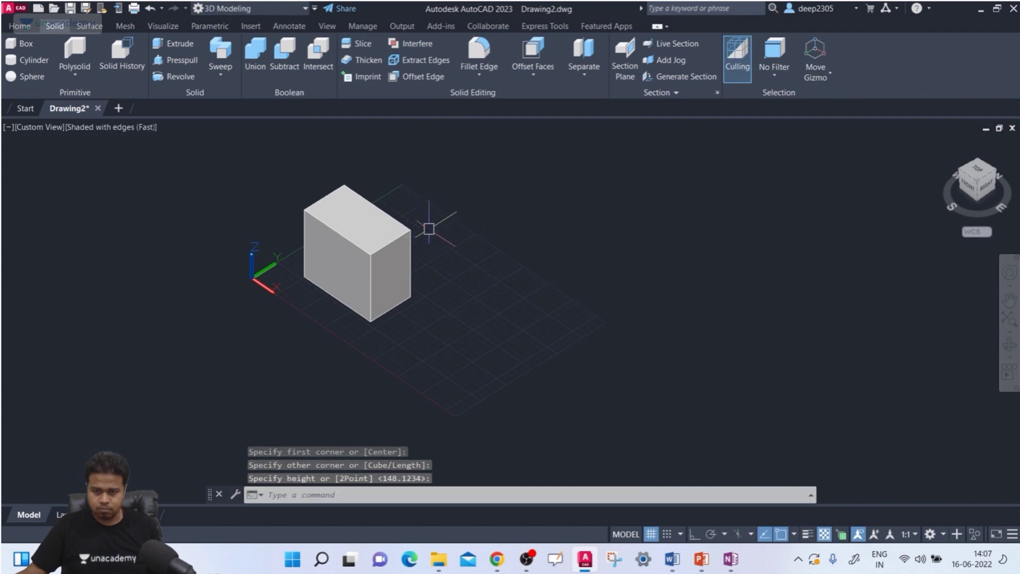
Copy the box once from its lower corner to a free spot behind it.
{"action": "middle_click_drag", "start_coordinate": [481, 256], "coordinate": [459, 265]}
{"action": "type", "text": "co"}
{"action": "key", "text": "Return"}
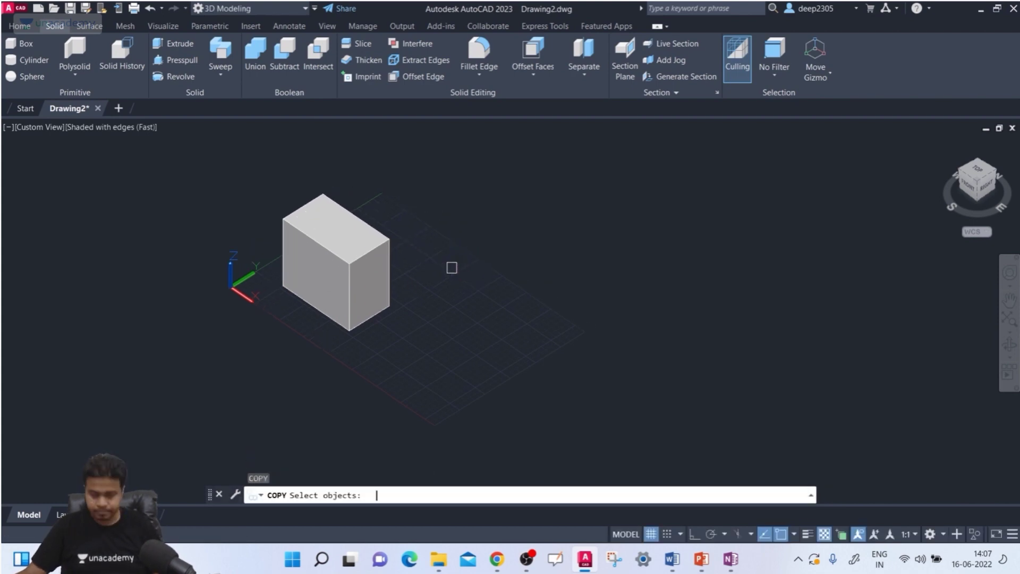
{"action": "left_click", "coordinate": [478, 217]}
{"action": "left_click", "coordinate": [367, 290]}
{"action": "key", "text": "Return"}
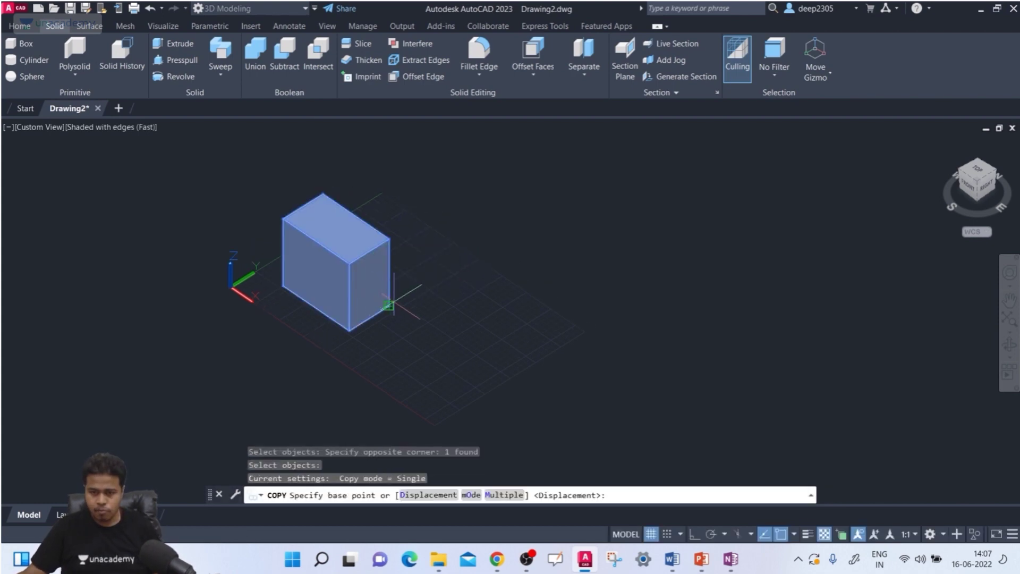
{"action": "left_click", "coordinate": [389, 305]}
{"action": "left_click", "coordinate": [506, 249]}
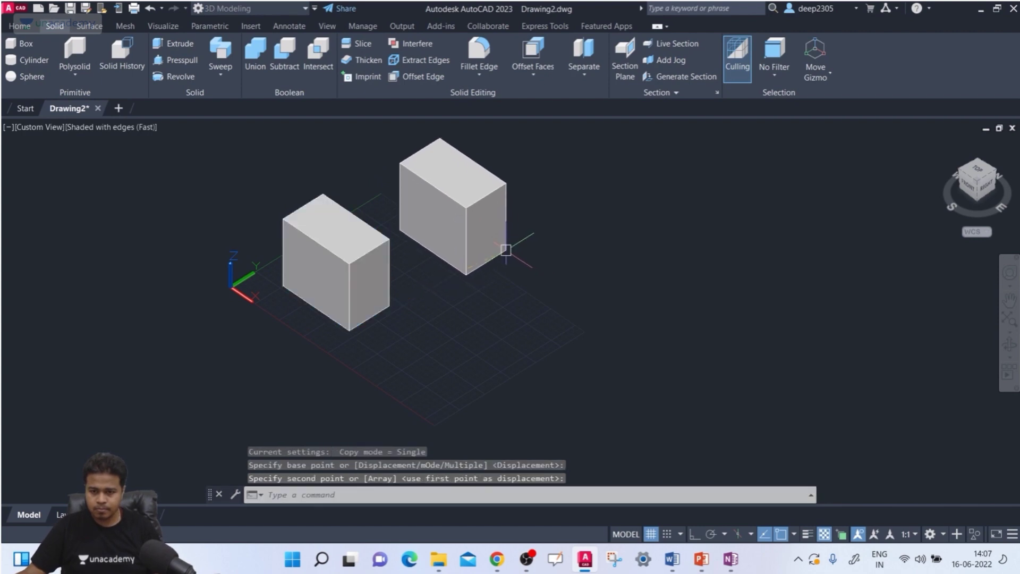
Copy the second box in Multiple mode from its lower corner, placing eight copies scattered around the drawing area.
{"action": "key", "text": "Return"}
{"action": "left_click", "coordinate": [495, 250]}
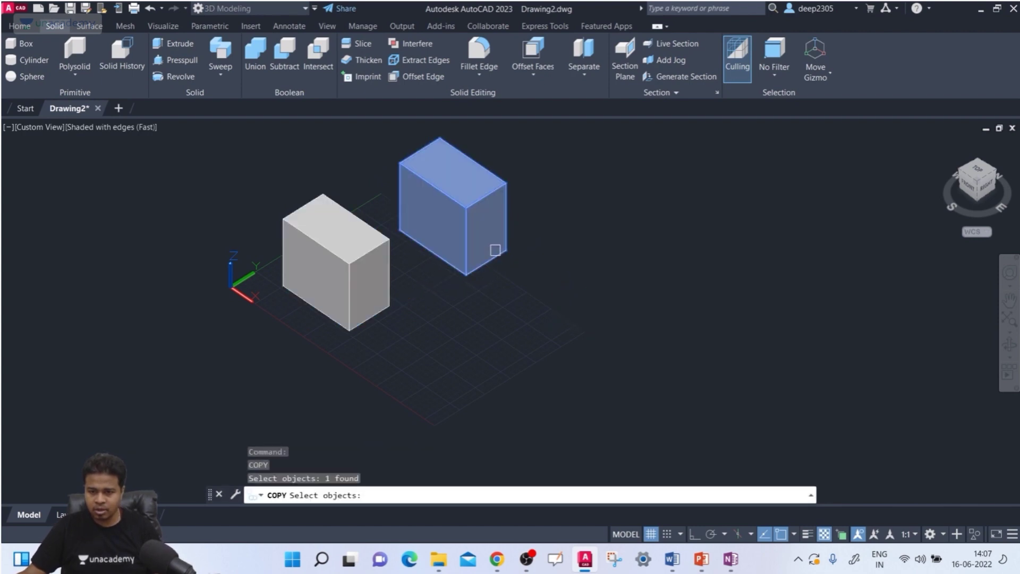
{"action": "key", "text": "Return"}
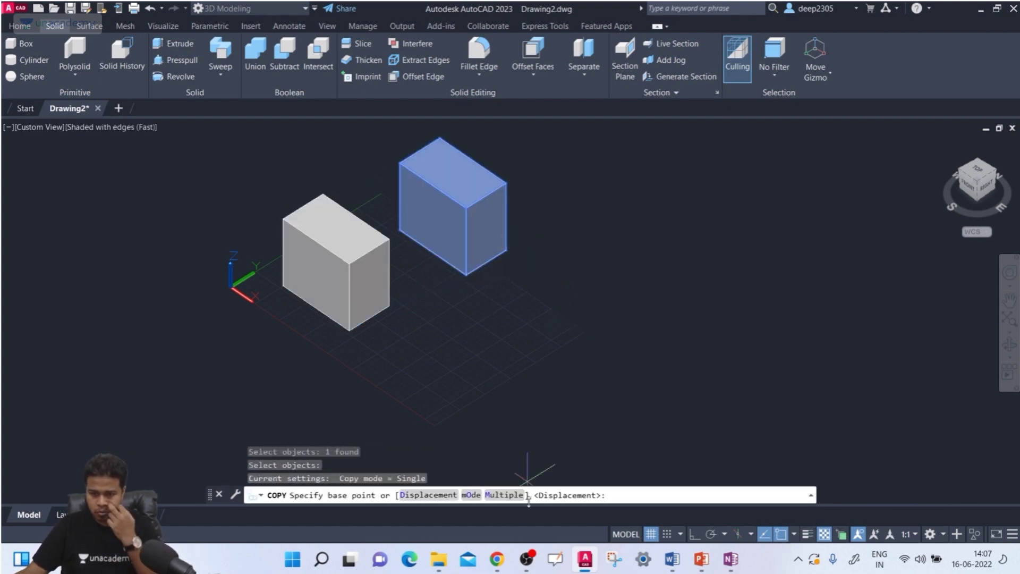
{"action": "left_click", "coordinate": [515, 497]}
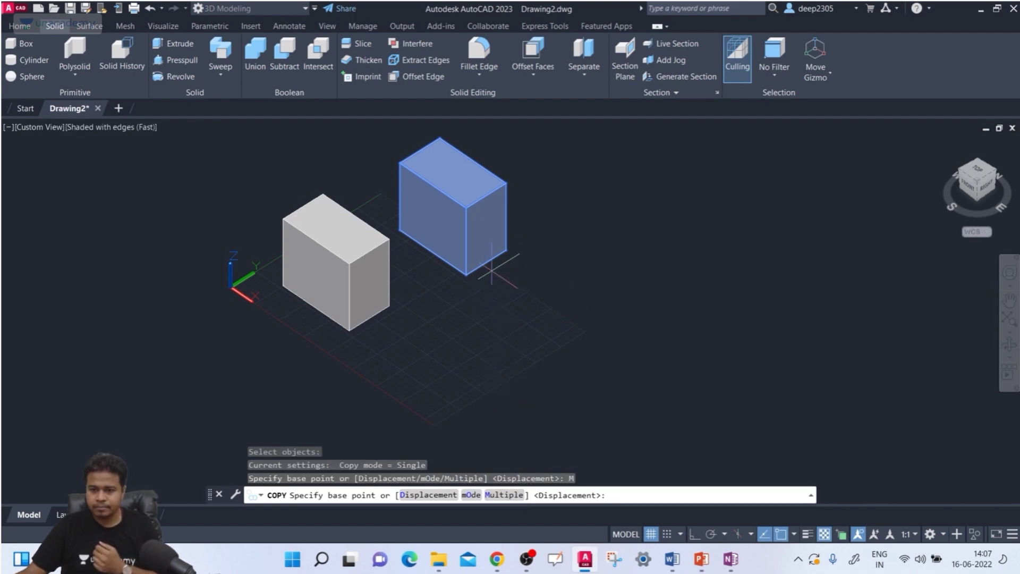
{"action": "left_click", "coordinate": [505, 250]}
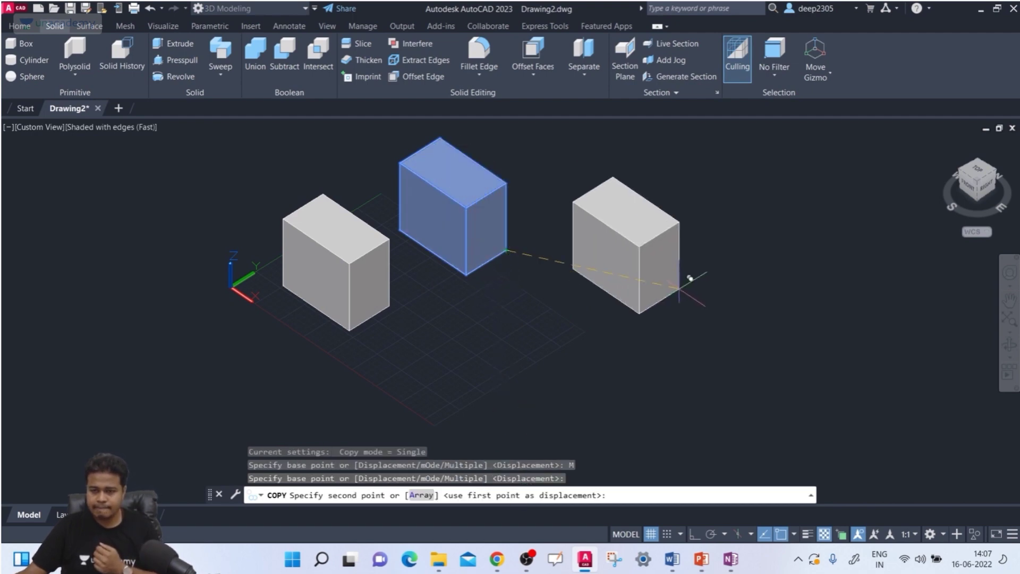
{"action": "left_click", "coordinate": [707, 299]}
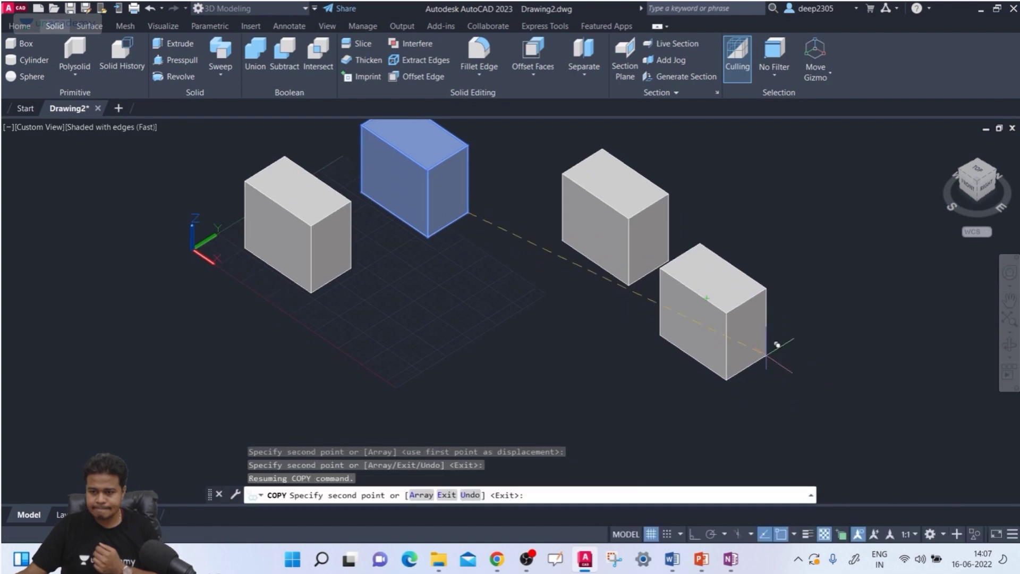
{"action": "scroll", "coordinate": [783, 353], "scroll_direction": "down", "scroll_amount": 3}
{"action": "left_click", "coordinate": [700, 416]}
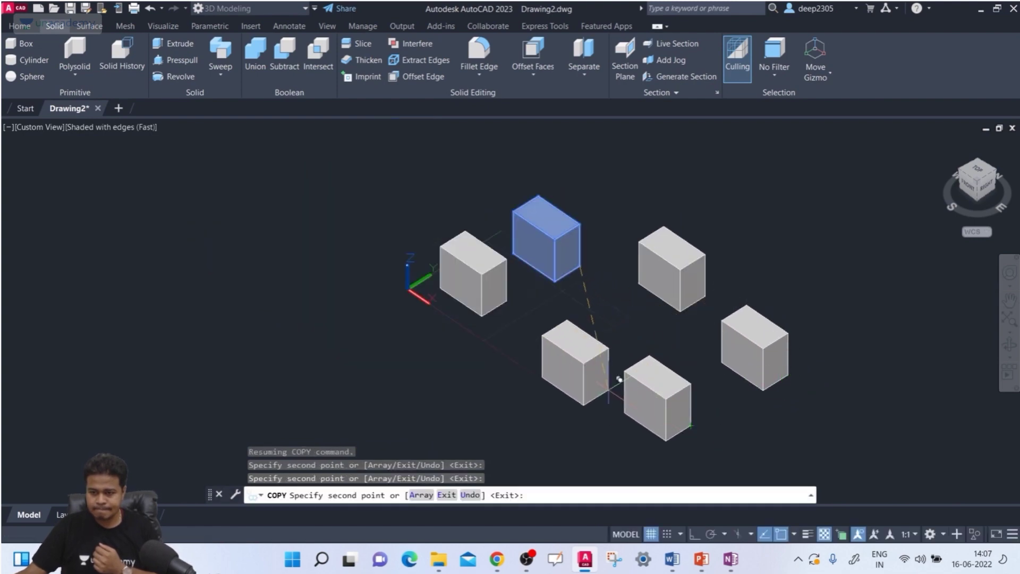
{"action": "left_click", "coordinate": [616, 377]}
{"action": "left_click", "coordinate": [460, 410]}
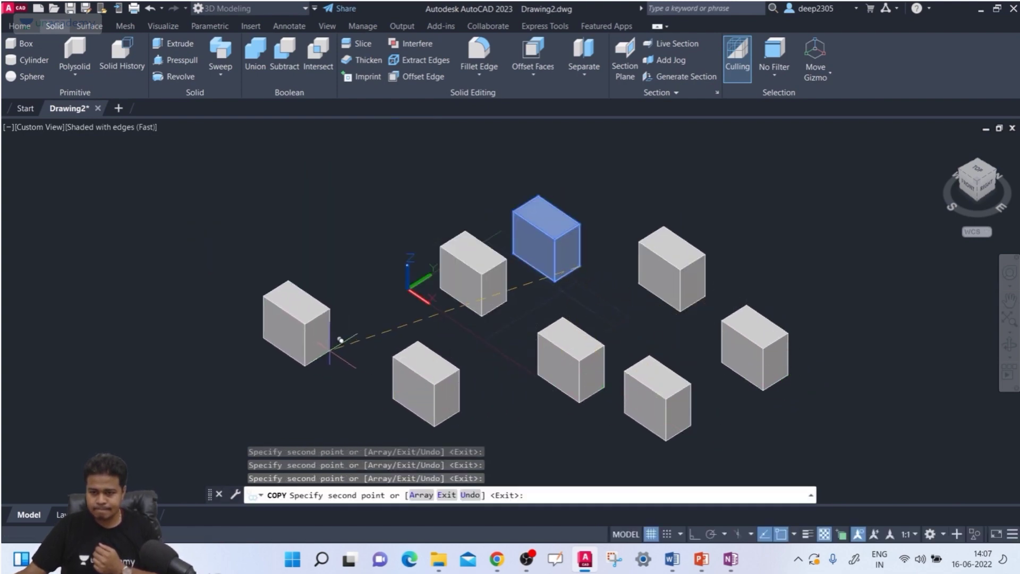
{"action": "left_click", "coordinate": [331, 350]}
{"action": "left_click", "coordinate": [870, 244]}
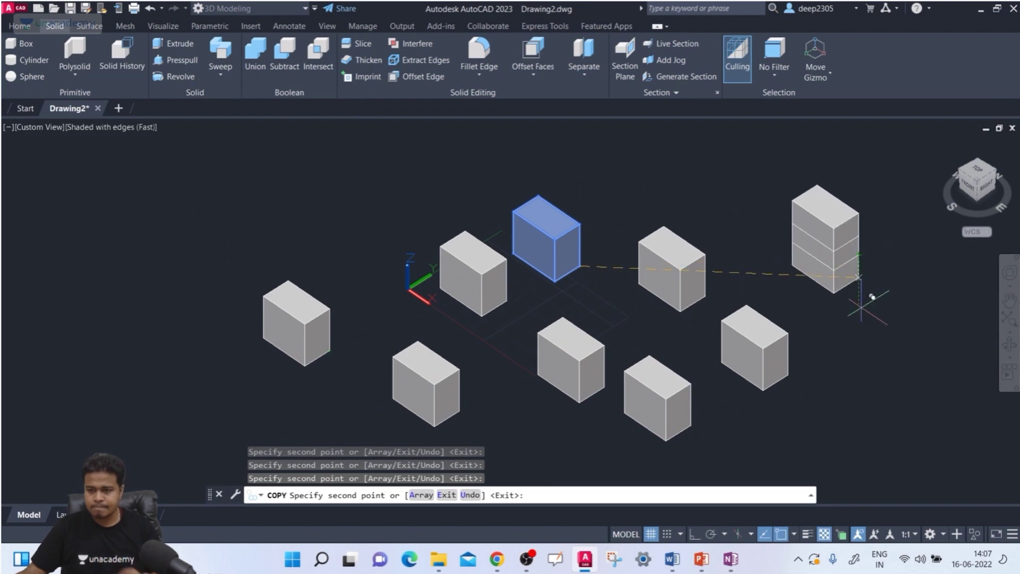
{"action": "left_click", "coordinate": [929, 340]}
{"action": "key", "text": "Escape"}
Examine the scattered box copies and the first box near the origin.
{"action": "scroll", "coordinate": [812, 314], "scroll_direction": "down", "scroll_amount": 2}
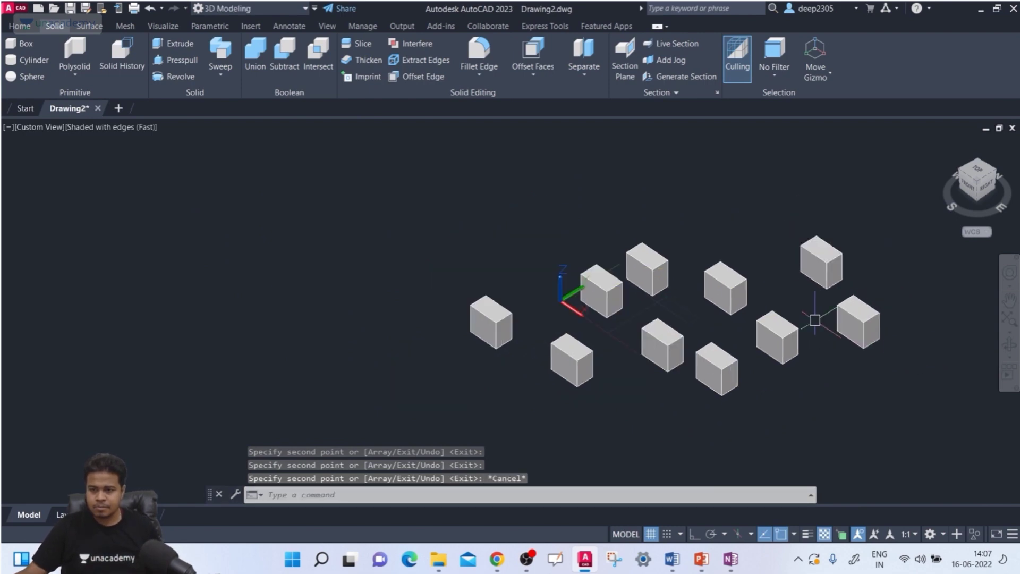
{"action": "middle_click_drag", "start_coordinate": [812, 315], "coordinate": [691, 304]}
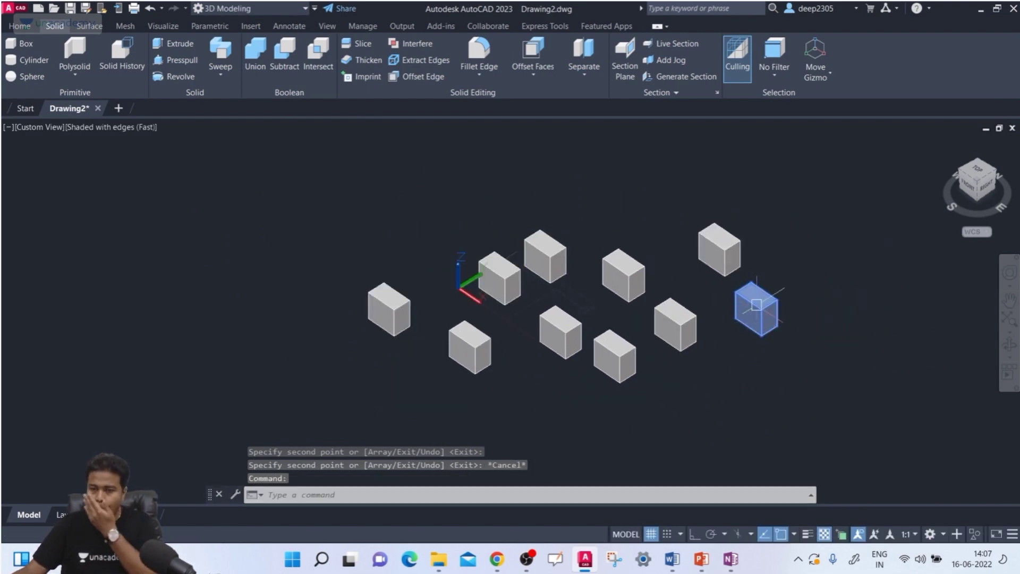
{"action": "scroll", "coordinate": [602, 255], "scroll_direction": "up", "scroll_amount": 2}
{"action": "middle_click_drag", "start_coordinate": [603, 278], "coordinate": [581, 300]}
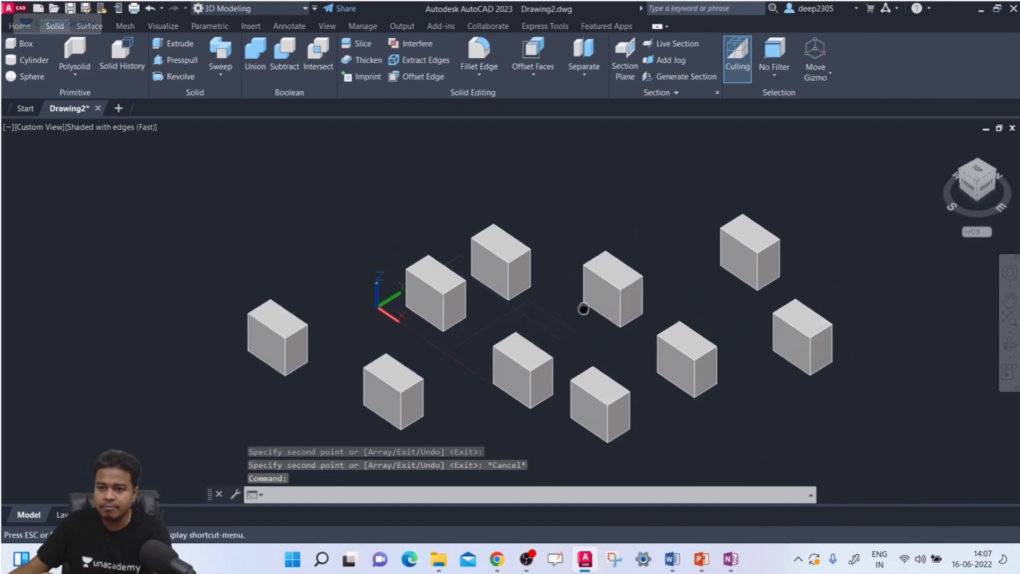
{"action": "scroll", "coordinate": [526, 305], "scroll_direction": "up", "scroll_amount": 3}
{"action": "middle_click_drag", "start_coordinate": [516, 307], "coordinate": [490, 337]}
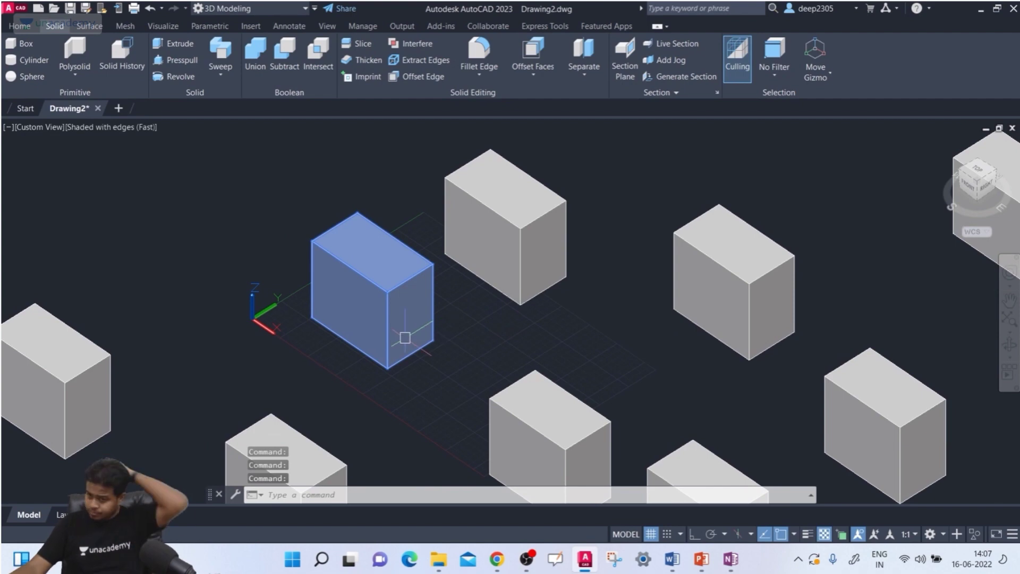
{"action": "scroll", "coordinate": [451, 254], "scroll_direction": "down", "scroll_amount": 2}
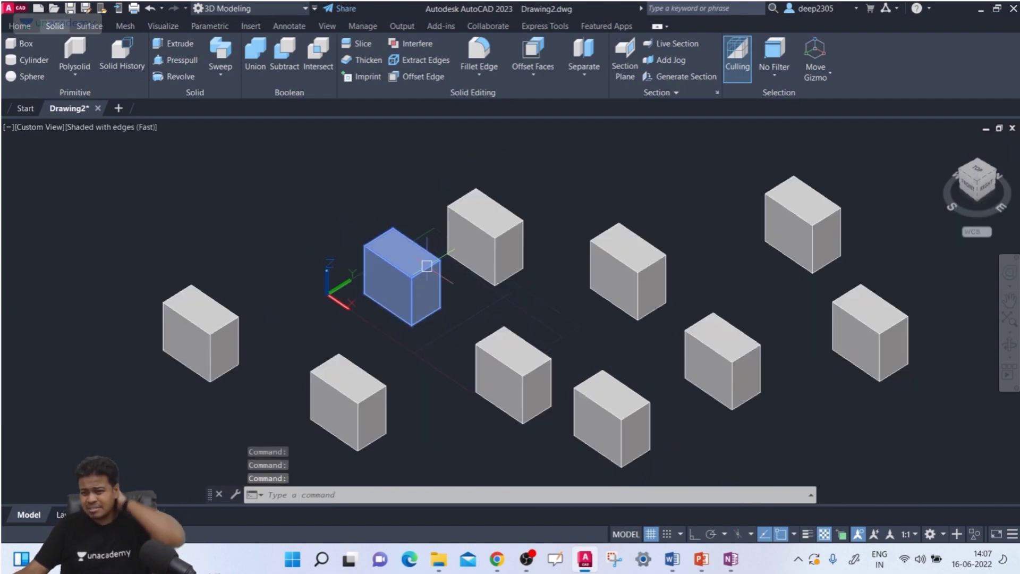
{"action": "middle_click_drag", "start_coordinate": [427, 266], "coordinate": [447, 277]}
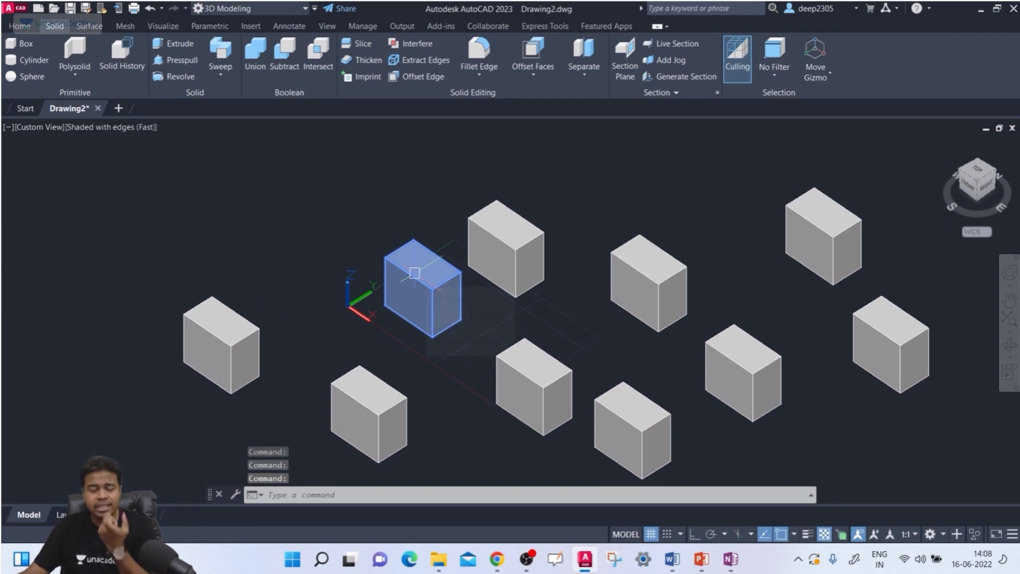
{"action": "middle_click_drag", "start_coordinate": [273, 255], "coordinate": [298, 254]}
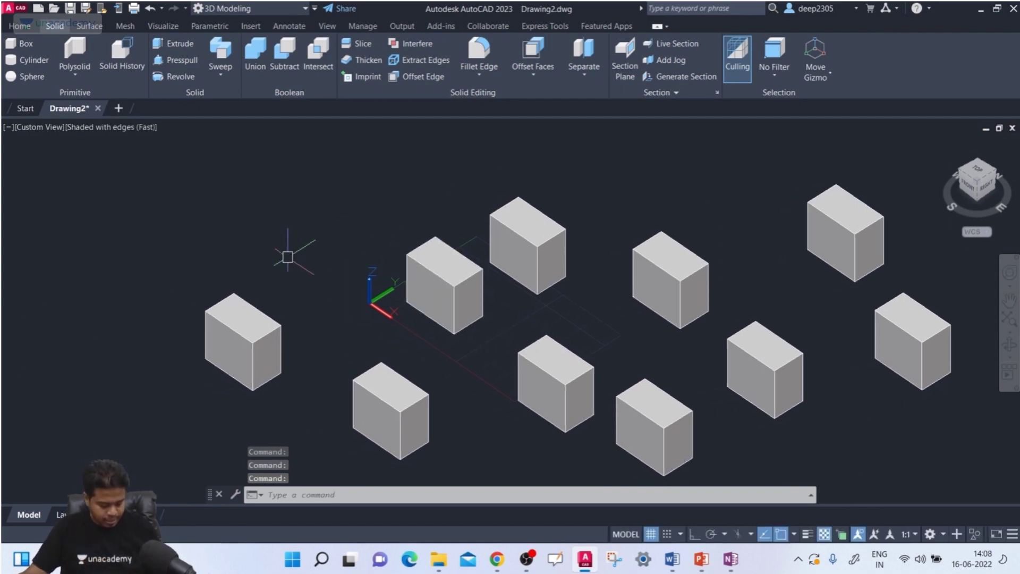
Draw a freehand rectangle in the empty area behind the origin, slightly larger than a box's top face.
{"action": "type", "text": "rec"}
{"action": "key", "text": "Return"}
{"action": "left_click", "coordinate": [256, 216]}
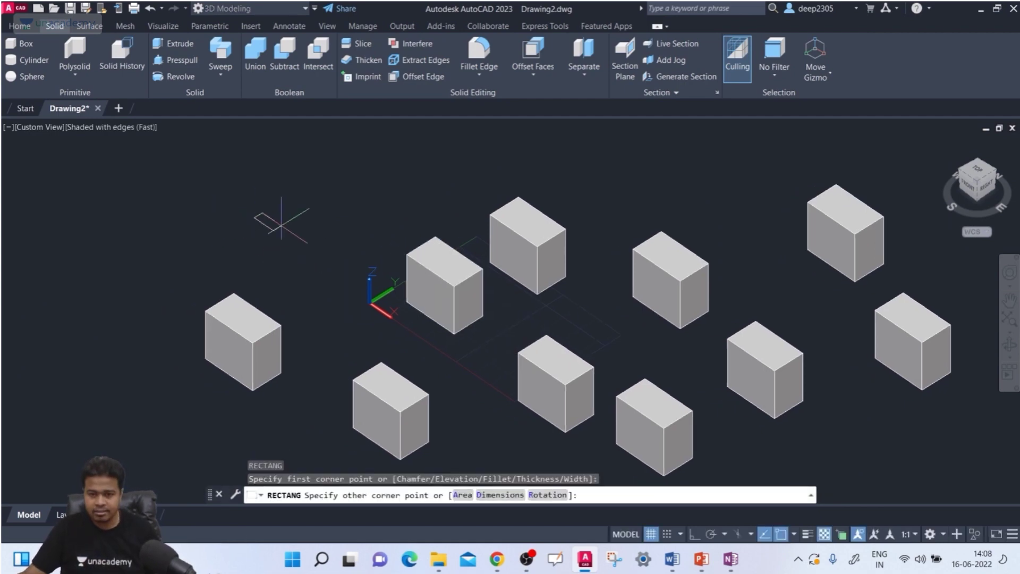
{"action": "left_click", "coordinate": [347, 226]}
Move the rectangle by its corner onto the midpoint of the first box's front vertical edge.
{"action": "middle_click_drag", "start_coordinate": [354, 215], "coordinate": [368, 223]}
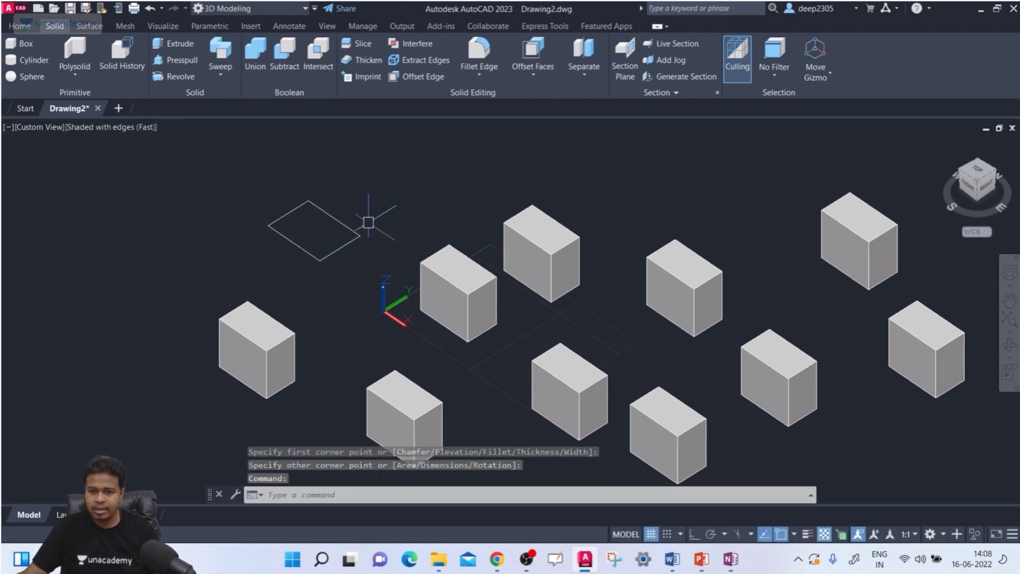
{"action": "scroll", "coordinate": [368, 223], "scroll_direction": "up", "scroll_amount": 3}
{"action": "type", "text": "m"}
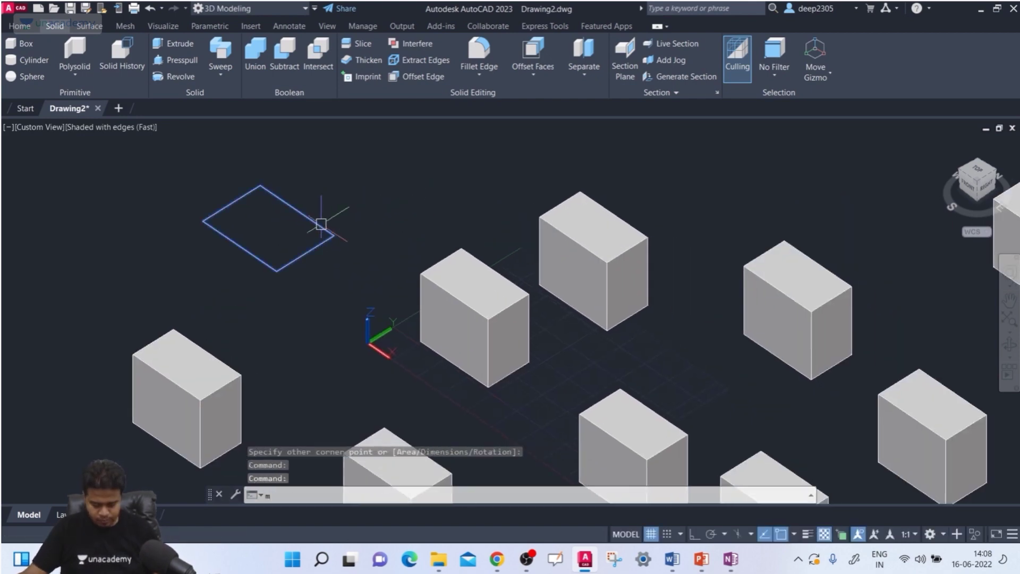
{"action": "key", "text": "Return"}
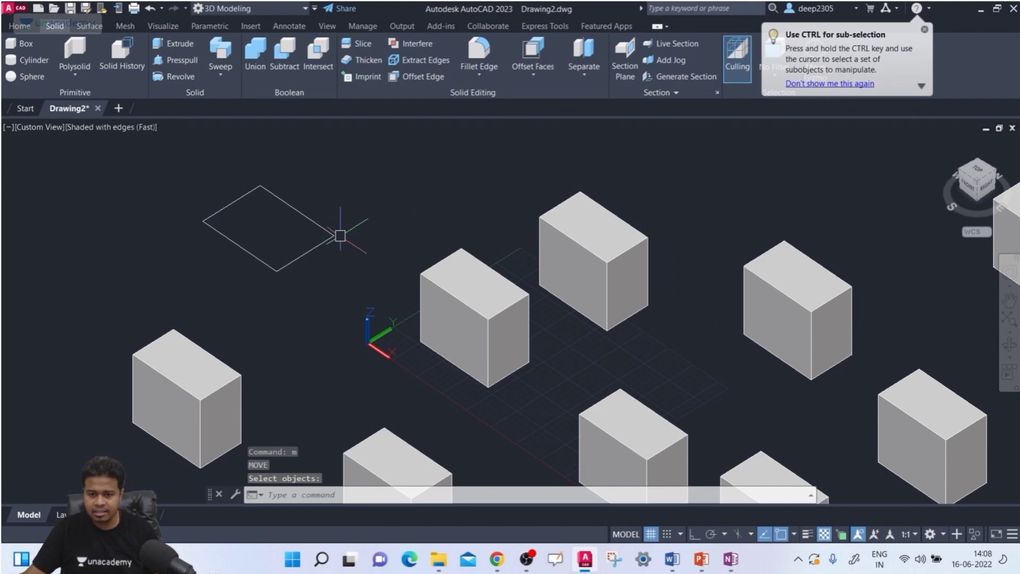
{"action": "left_click", "coordinate": [332, 235]}
{"action": "key", "text": "Return"}
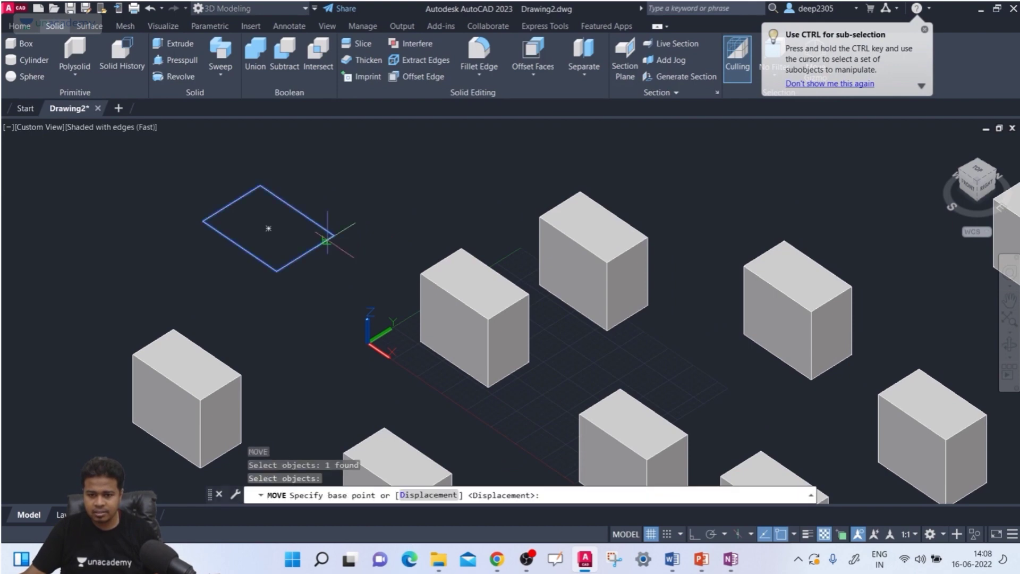
{"action": "left_click", "coordinate": [334, 236]}
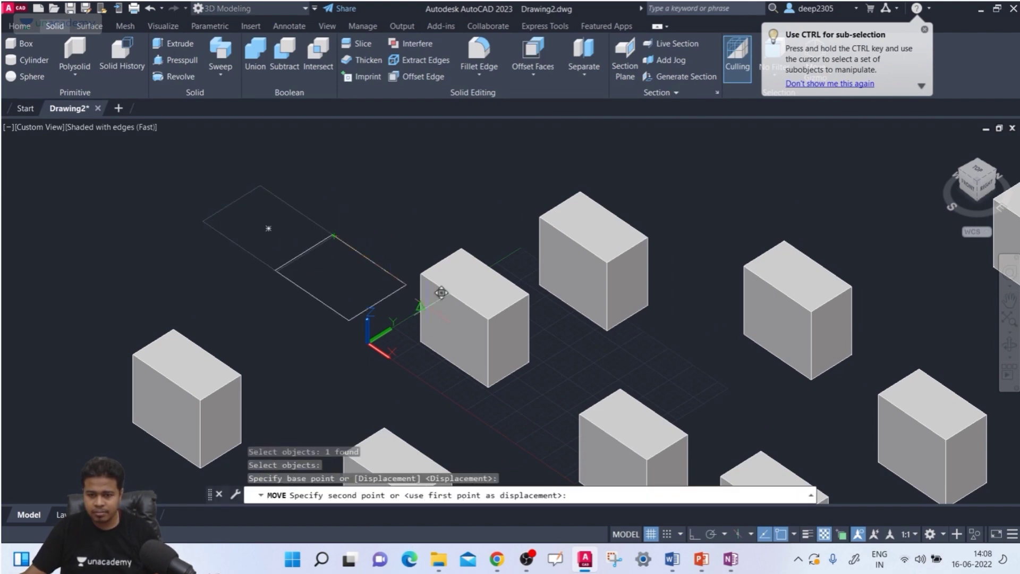
{"action": "left_click", "coordinate": [501, 338]}
Examine from several angles how the rectangle sits against the first box at mid-height.
{"action": "scroll", "coordinate": [467, 355], "scroll_direction": "up", "scroll_amount": 3}
{"action": "scroll", "coordinate": [467, 357], "scroll_direction": "down", "scroll_amount": 2}
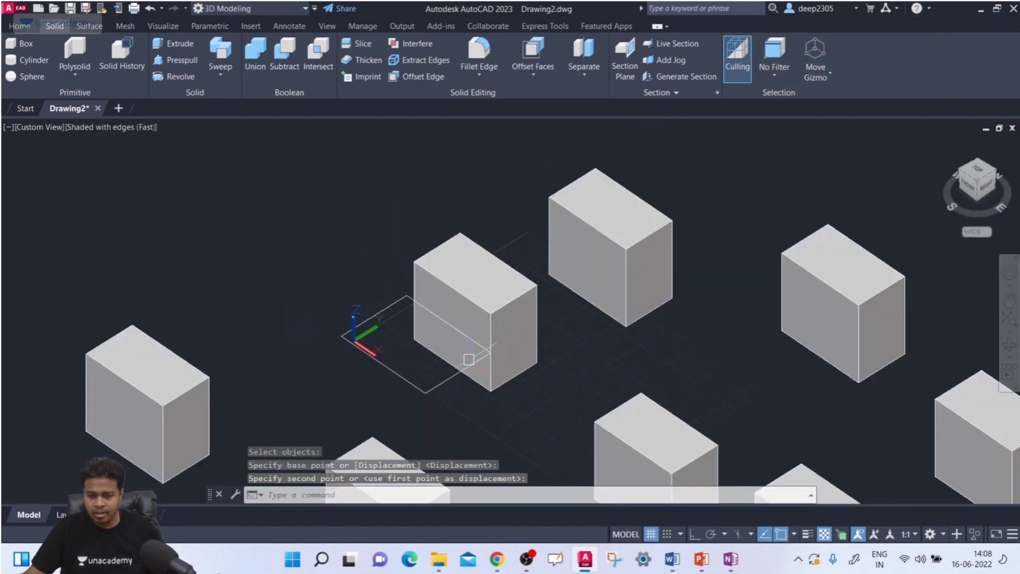
{"action": "scroll", "coordinate": [462, 359], "scroll_direction": "down", "scroll_amount": 3}
{"action": "scroll", "coordinate": [478, 354], "scroll_direction": "up", "scroll_amount": 3}
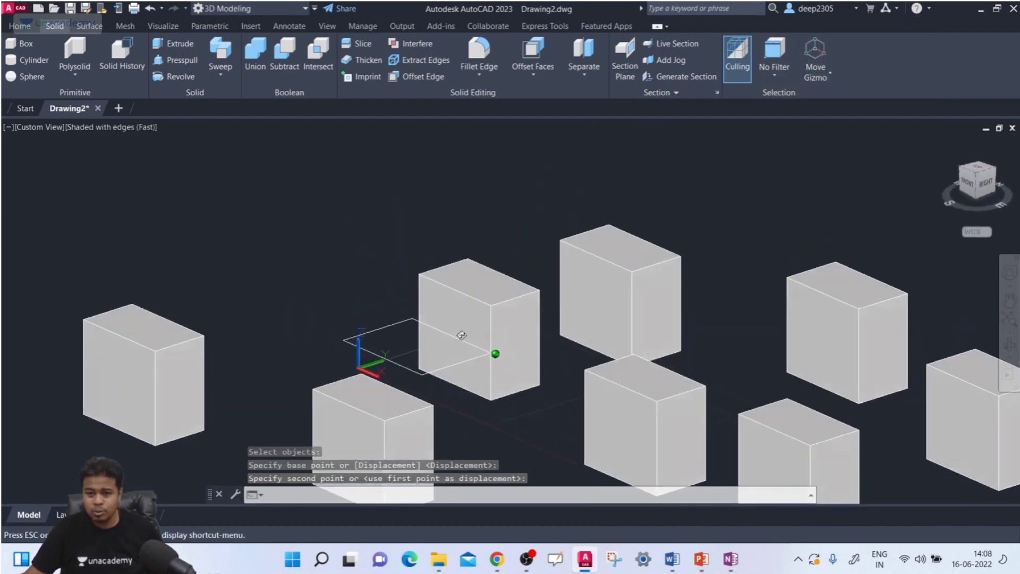
{"action": "left_click", "coordinate": [492, 354]}
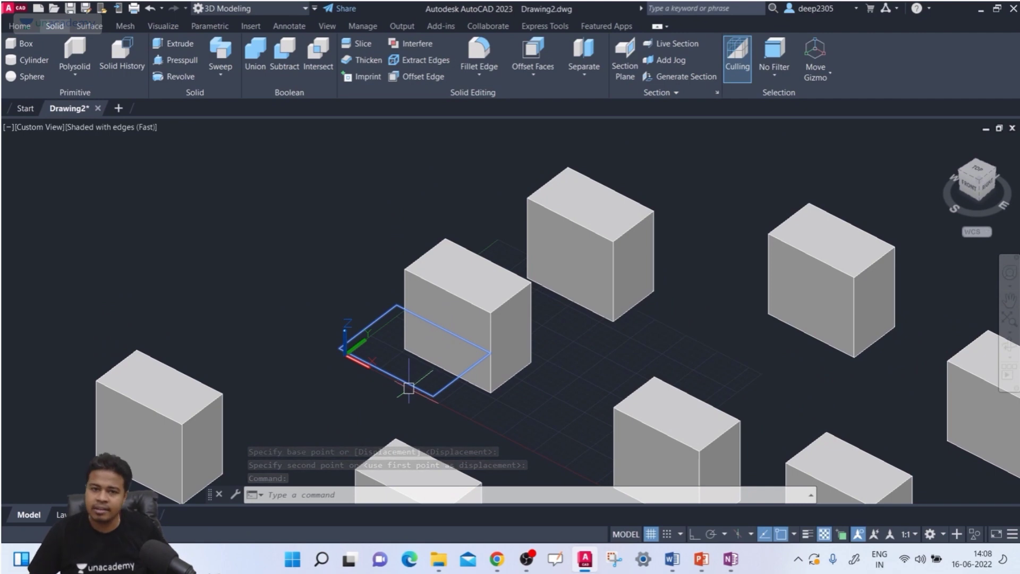
{"action": "key", "text": "Escape"}
{"action": "key", "text": "Escape"}
{"action": "key", "text": "Escape"}
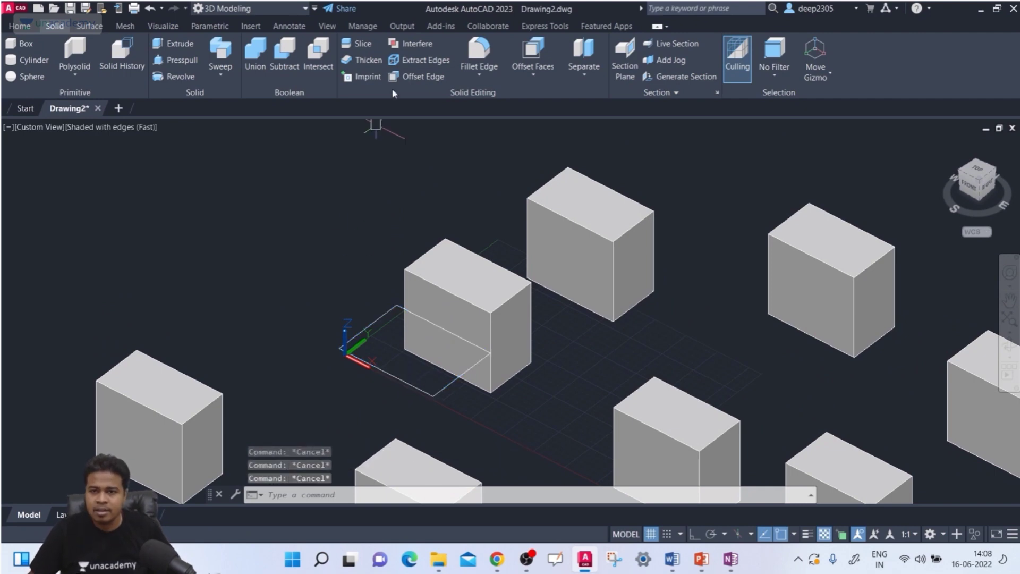
Slice the first box with the rectangle as the planar object, keeping only the lower half.
{"action": "left_click", "coordinate": [364, 49]}
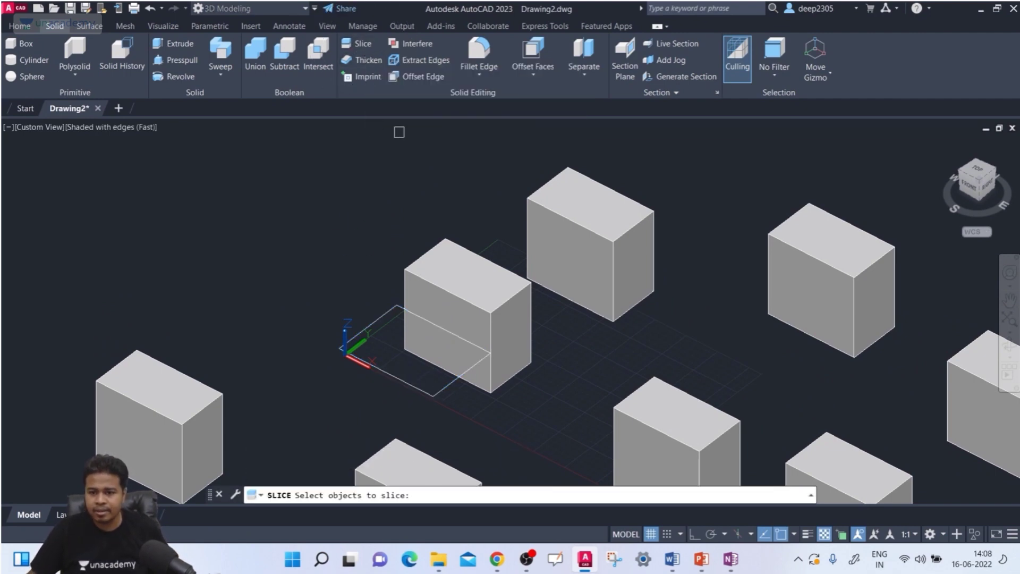
{"action": "left_click", "coordinate": [440, 261]}
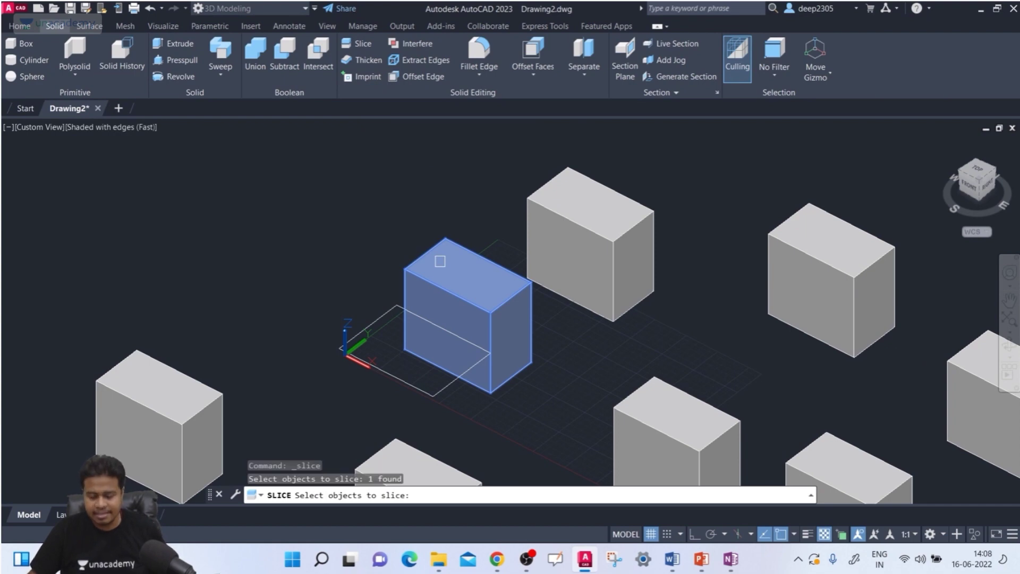
{"action": "key", "text": "Return"}
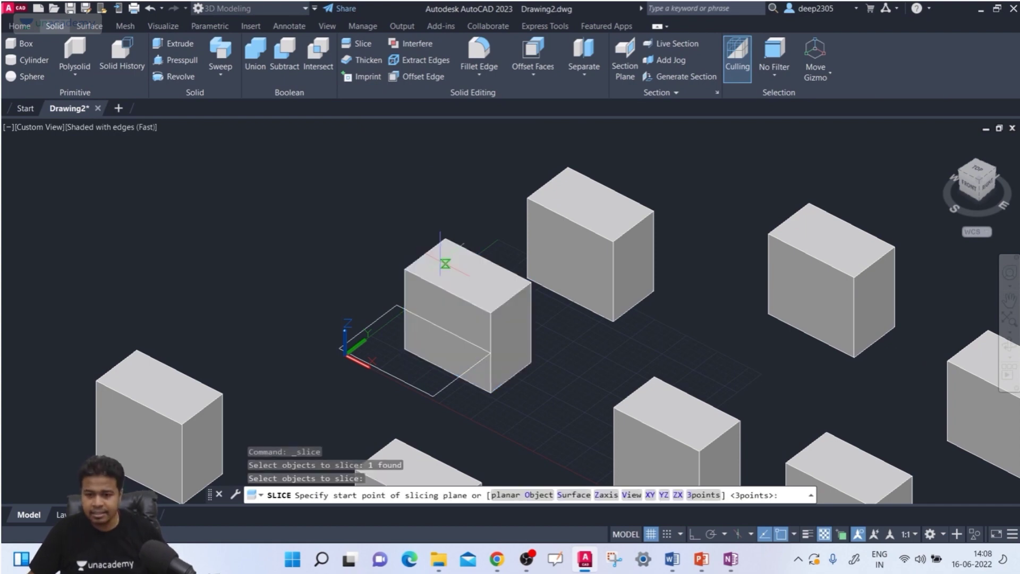
{"action": "left_click", "coordinate": [538, 495]}
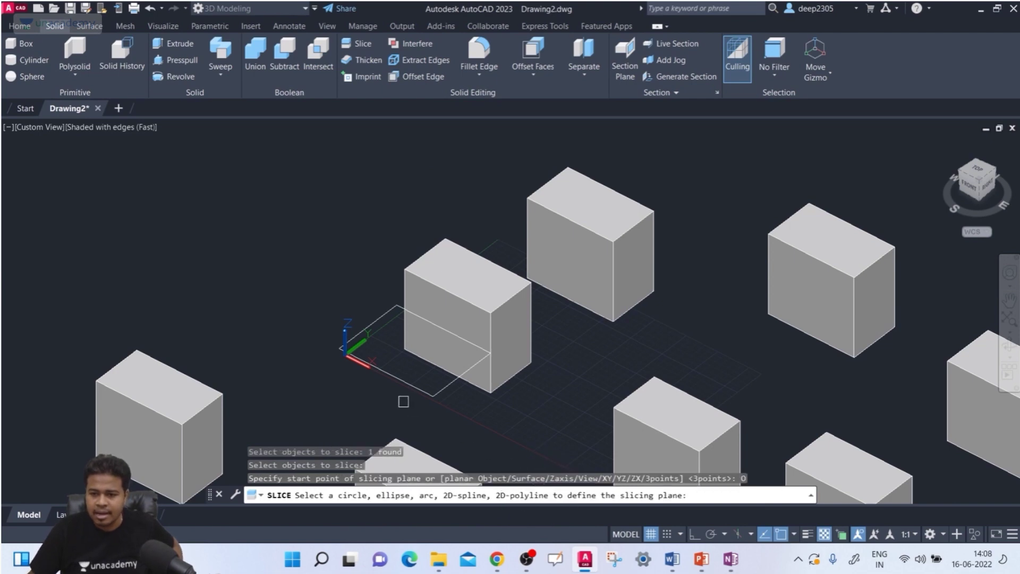
{"action": "left_click", "coordinate": [393, 375]}
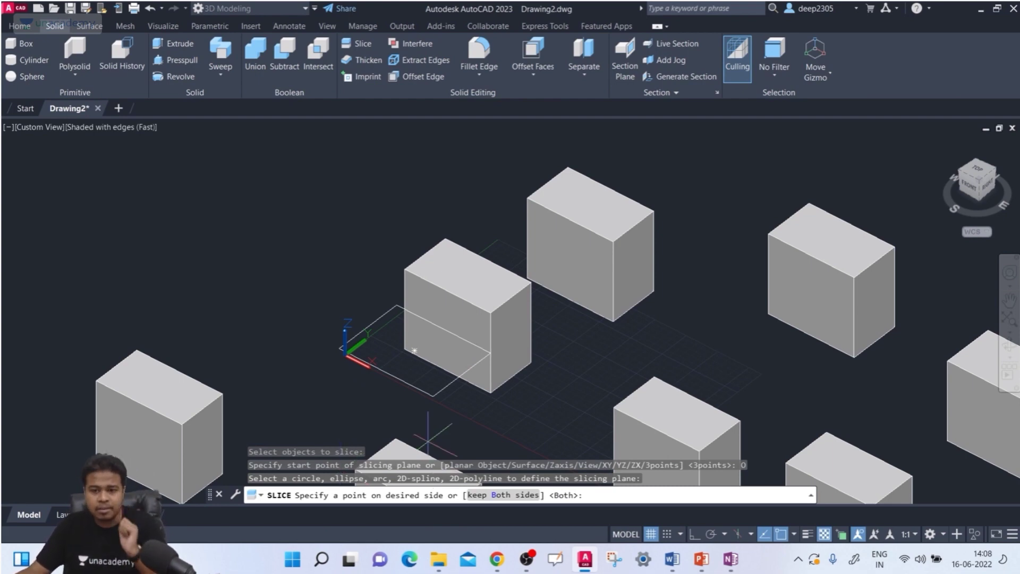
{"action": "left_click", "coordinate": [457, 279]}
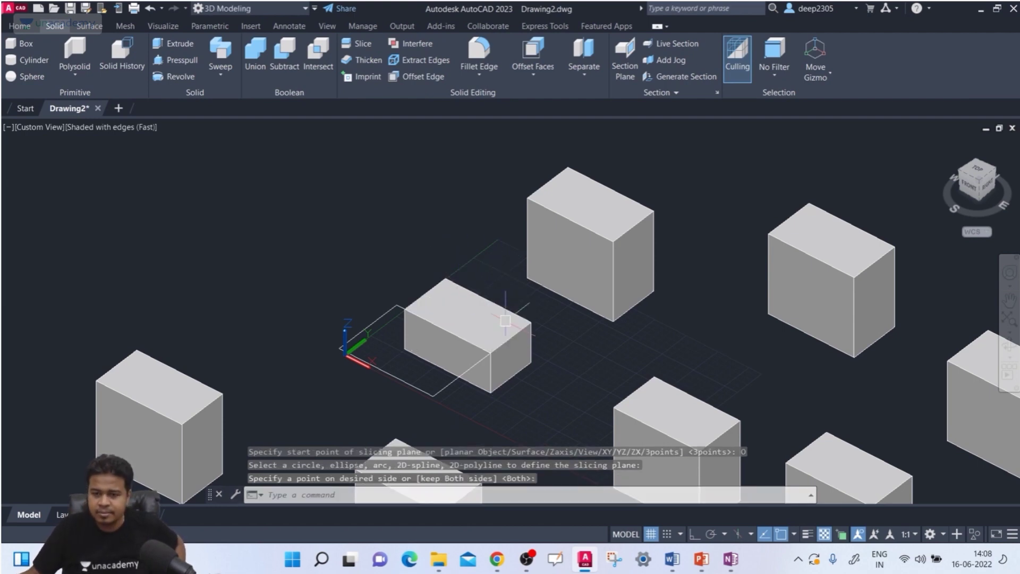
{"action": "mouse_move", "coordinate": [513, 355]}
{"action": "middle_mouse_down", "text": "shift"}
{"action": "mouse_move", "coordinate": [510, 366]}
{"action": "mouse_move", "coordinate": [510, 356]}
{"action": "mouse_move", "coordinate": [487, 372]}
{"action": "mouse_move", "coordinate": [498, 367]}
{"action": "middle_mouse_up", "text": "shift"}
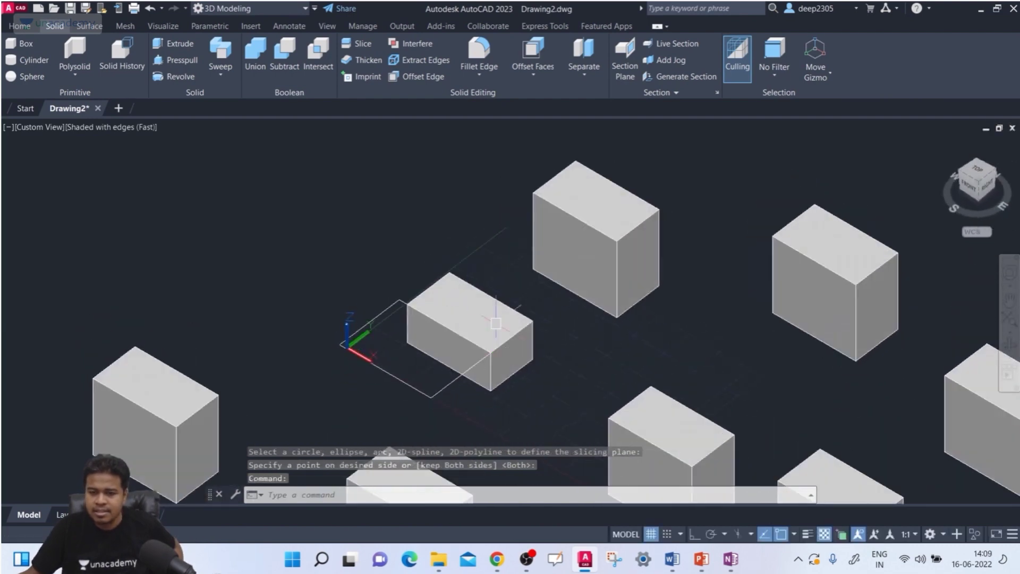
{"action": "middle_click_drag", "start_coordinate": [485, 401], "coordinate": [469, 378], "text": "shift"}
{"action": "key", "text": "Escape"}
{"action": "key", "text": "Escape"}
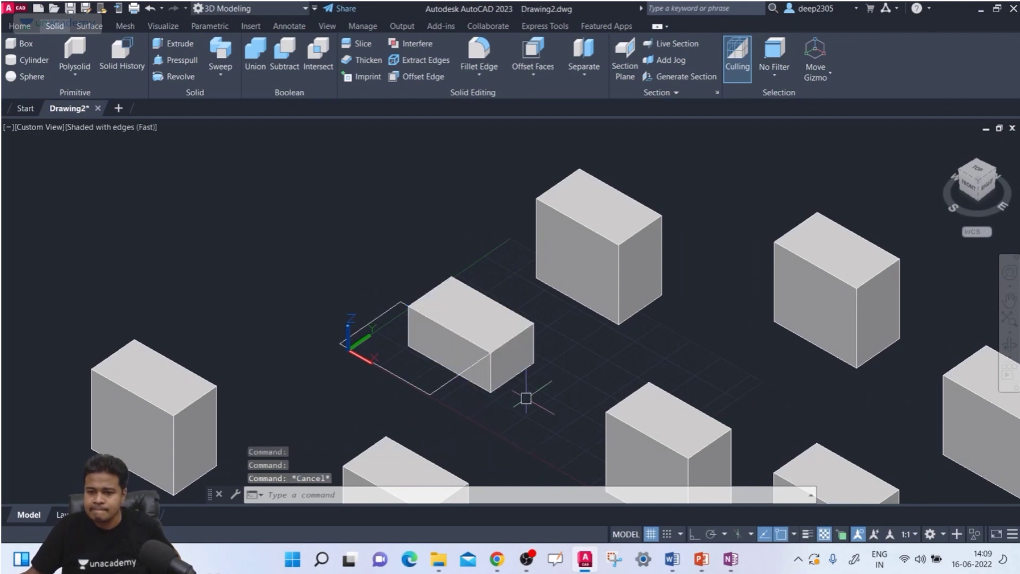
Draw a freehand circle in the empty area behind the leftmost box, wider than a box's top face.
{"action": "middle_click_drag", "start_coordinate": [526, 397], "coordinate": [509, 354]}
{"action": "scroll", "coordinate": [451, 331], "scroll_direction": "down", "scroll_amount": 2}
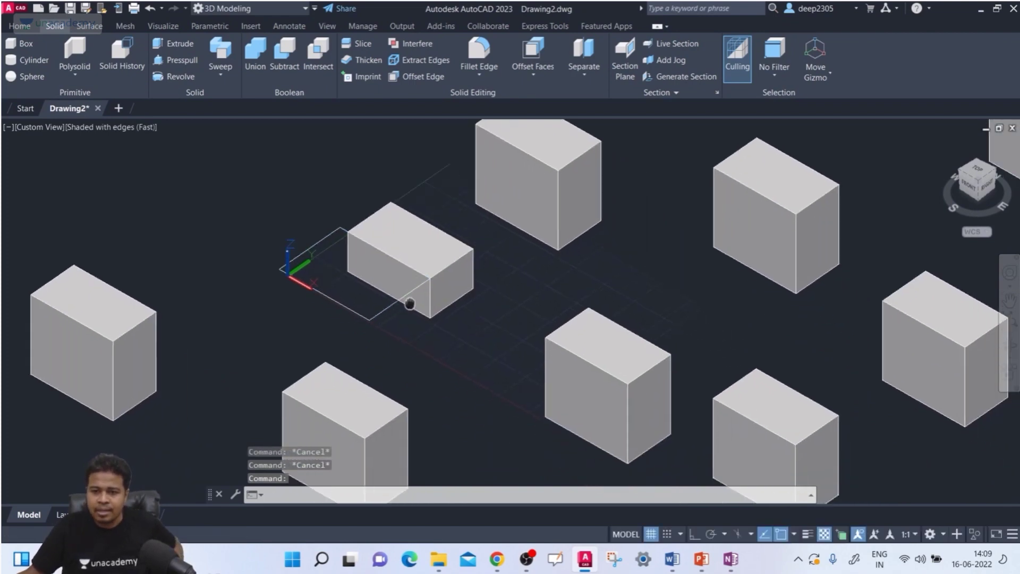
{"action": "scroll", "coordinate": [245, 279], "scroll_direction": "down", "scroll_amount": 2}
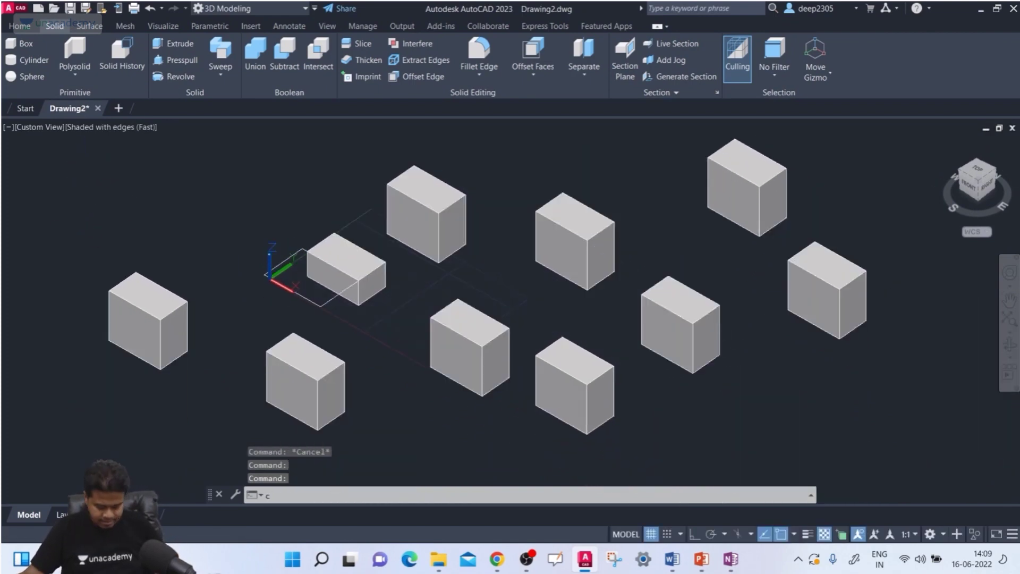
{"action": "key", "text": "Return"}
{"action": "left_click", "coordinate": [136, 200]}
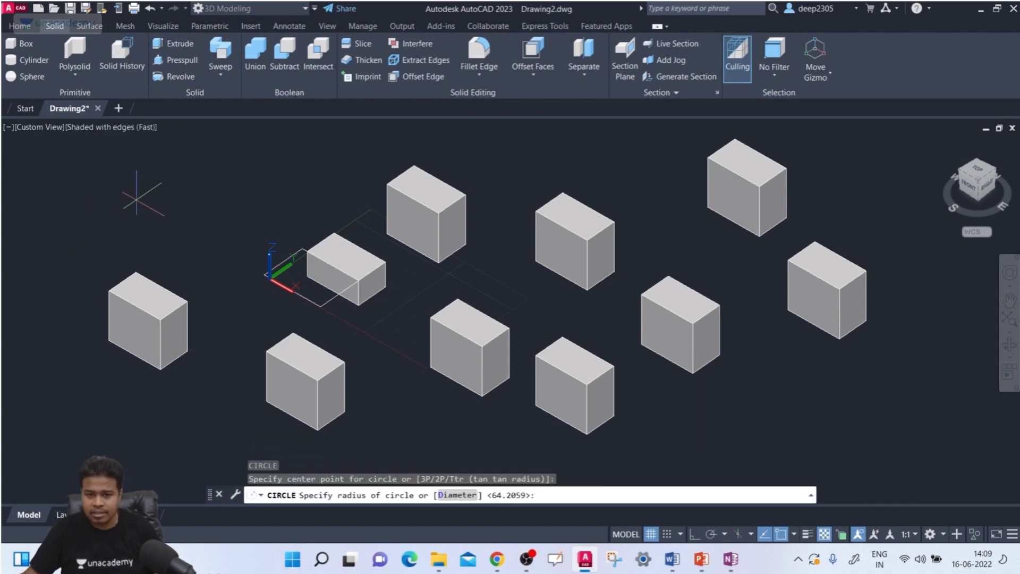
{"action": "left_click", "coordinate": [174, 228]}
Move the circle by its centre onto the midpoint of the front vertical edge of the full-height box behind the sliced one.
{"action": "middle_click_drag", "start_coordinate": [191, 287], "coordinate": [169, 296]}
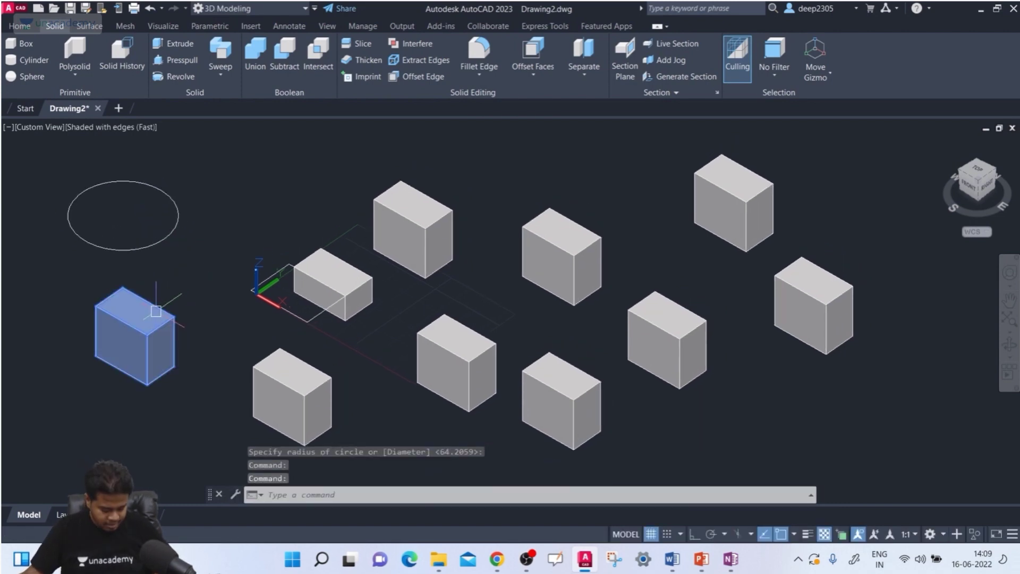
{"action": "key", "text": "Return"}
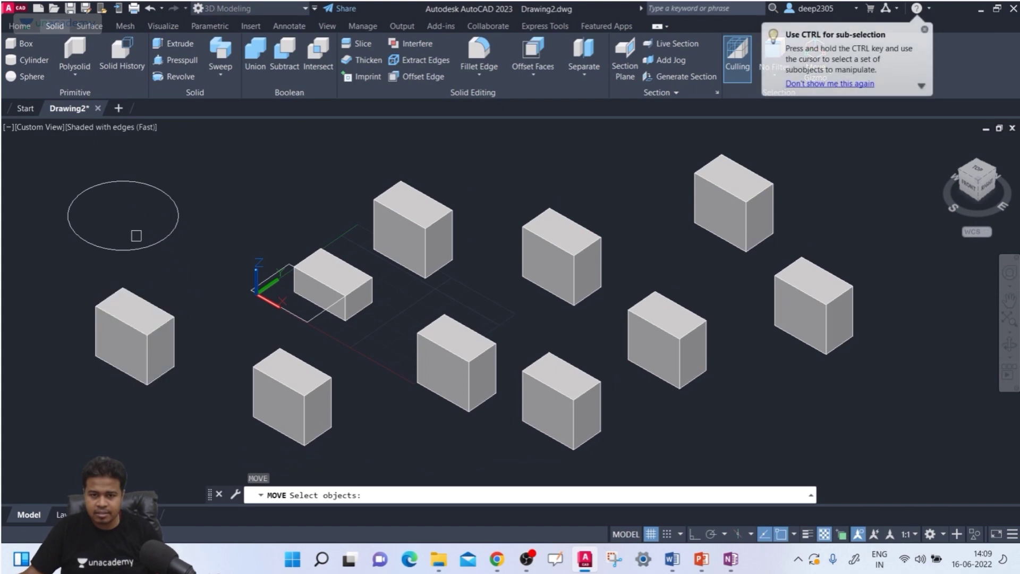
{"action": "left_click", "coordinate": [137, 248]}
{"action": "key", "text": "Return"}
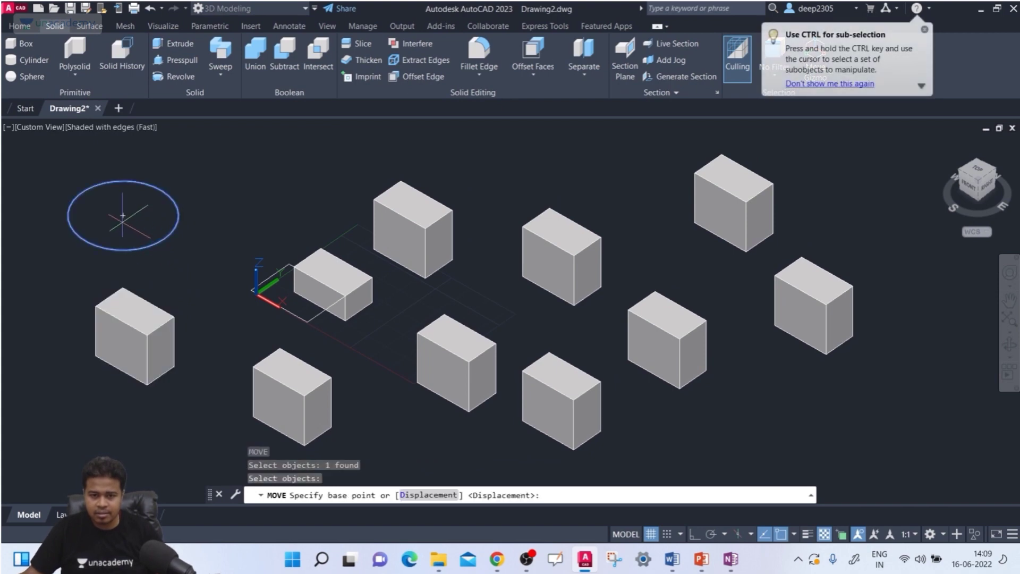
{"action": "left_click", "coordinate": [123, 215]}
{"action": "scroll", "coordinate": [469, 252], "scroll_direction": "up", "scroll_amount": 5}
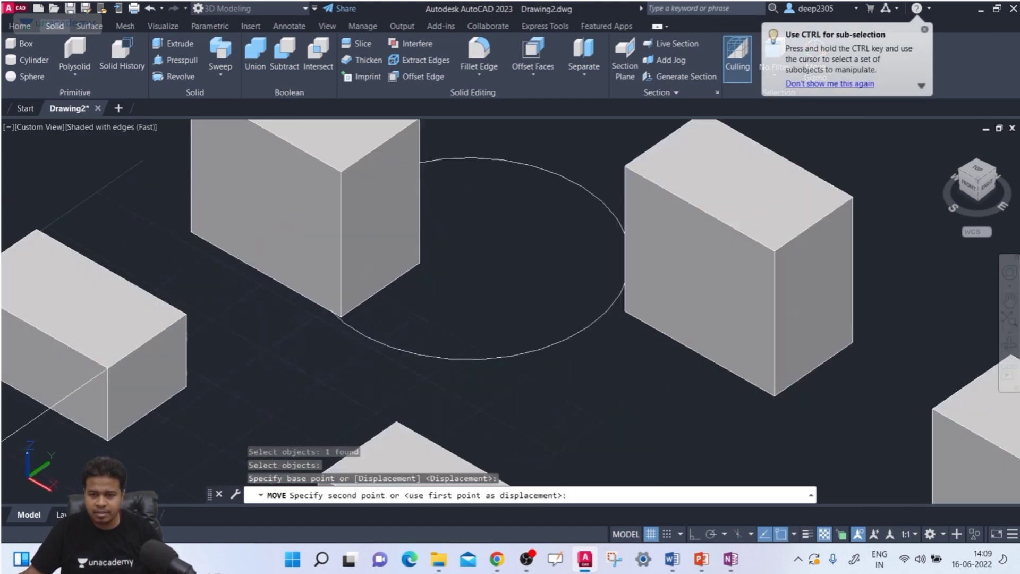
{"action": "left_click", "coordinate": [349, 232]}
{"action": "scroll", "coordinate": [360, 251], "scroll_direction": "down", "scroll_amount": 4}
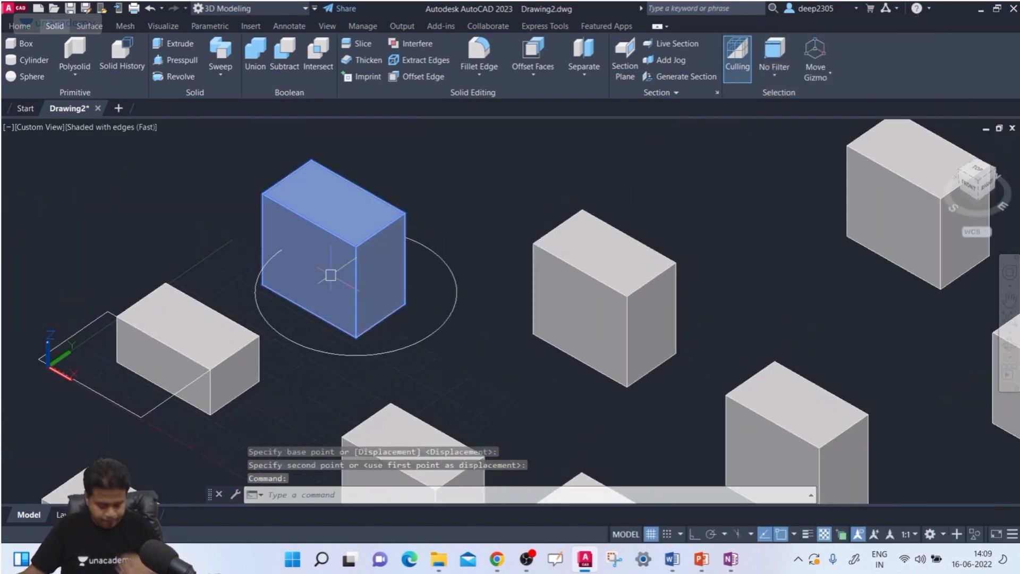
Slice the box at the circle with the circle as the planar object, keeping only the upper half.
{"action": "left_click", "coordinate": [357, 44]}
{"action": "left_click", "coordinate": [342, 197]}
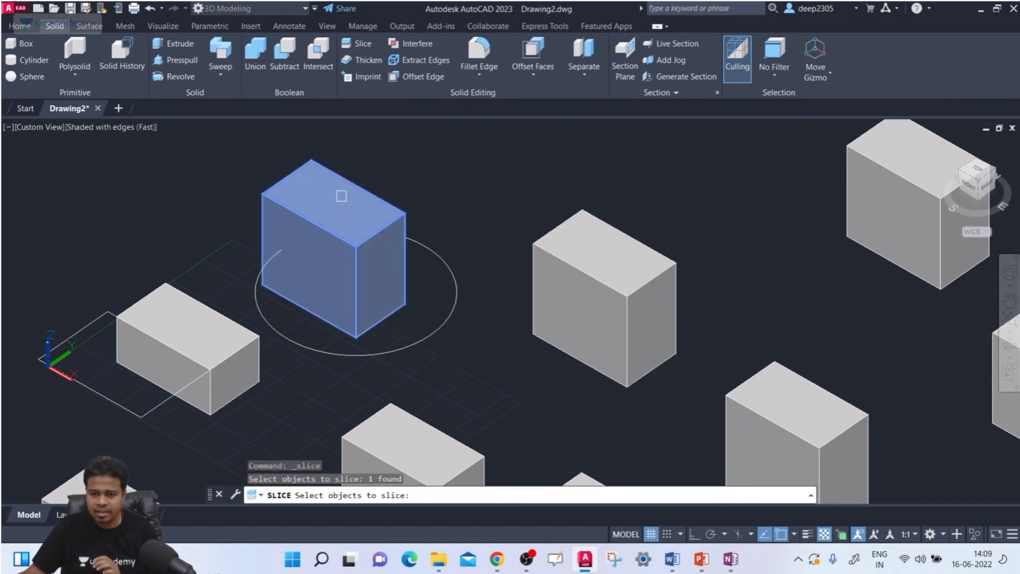
{"action": "key", "text": "Return"}
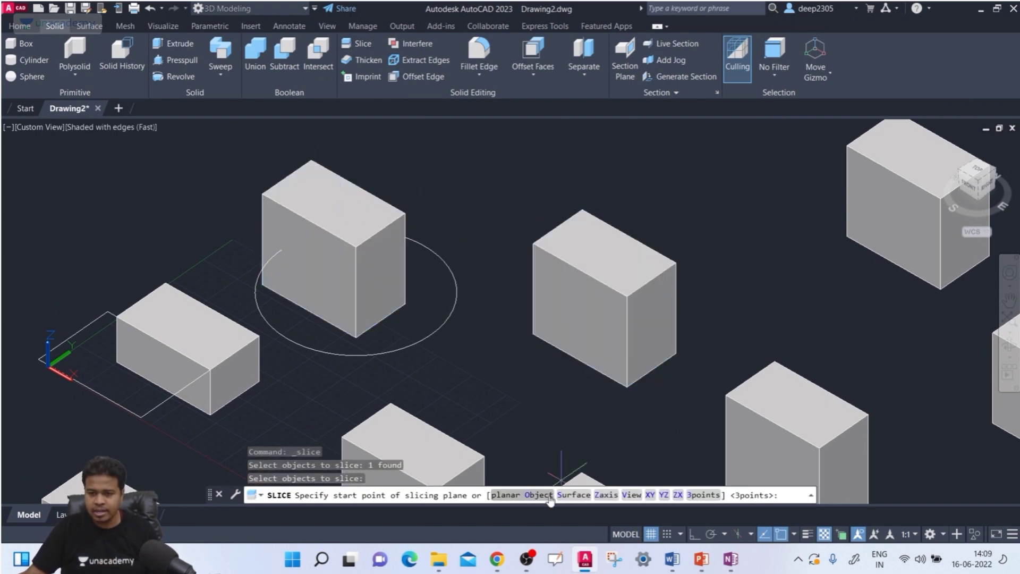
{"action": "type", "text": "O"}
{"action": "key", "text": "Return"}
{"action": "left_click", "coordinate": [430, 335]}
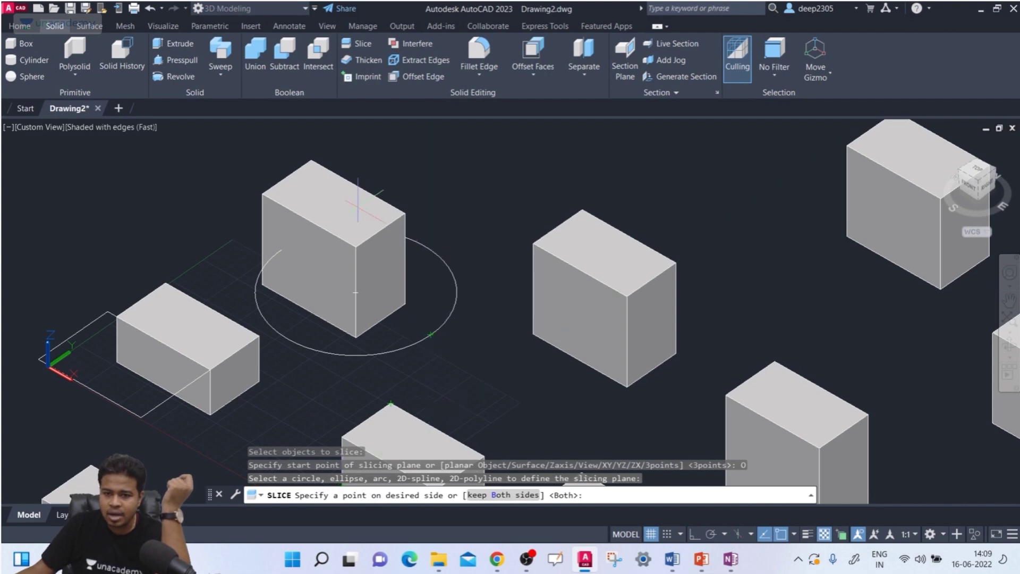
{"action": "left_click", "coordinate": [404, 213]}
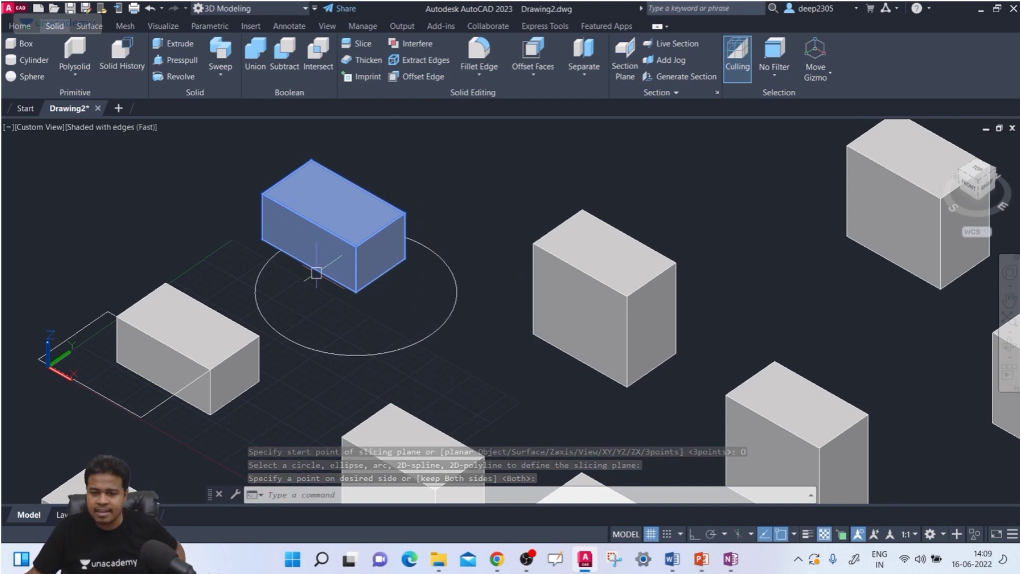
{"action": "middle_click_drag", "start_coordinate": [315, 315], "coordinate": [234, 262], "text": "shift"}
{"action": "key", "text": "Escape"}
Draw a single-segment polyline parallel to the Y axis in the empty area behind the origin, with Ortho turned on.
{"action": "scroll", "coordinate": [286, 289], "scroll_direction": "down", "scroll_amount": 4}
{"action": "scroll", "coordinate": [266, 265], "scroll_direction": "up", "scroll_amount": 3}
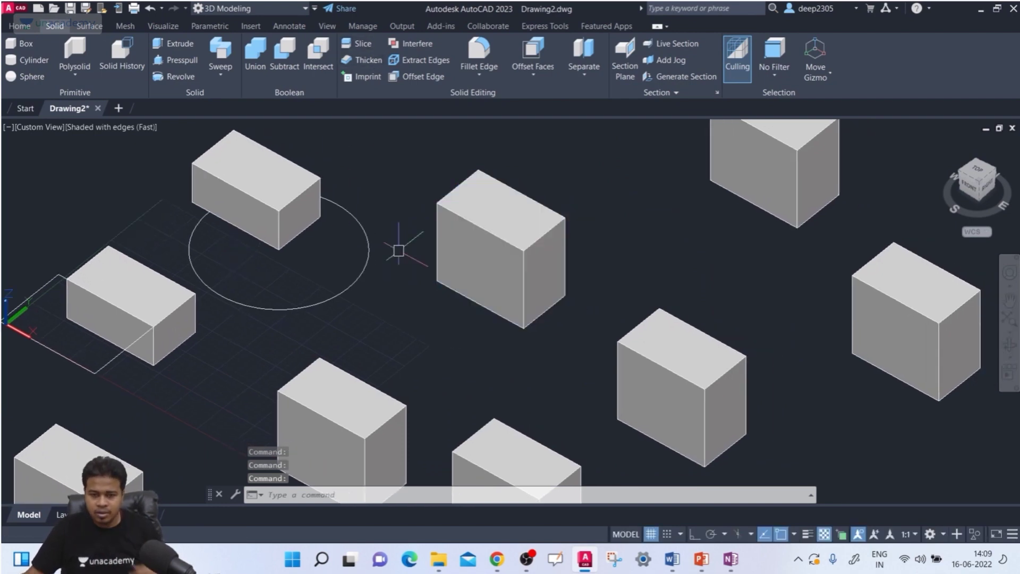
{"action": "mouse_move", "coordinate": [384, 309]}
{"action": "middle_mouse_down"}
{"action": "mouse_move", "coordinate": [390, 346]}
{"action": "mouse_move", "coordinate": [376, 303]}
{"action": "middle_mouse_up"}
{"action": "scroll", "coordinate": [391, 340], "scroll_direction": "down", "scroll_amount": 2}
{"action": "type", "text": "pl"}
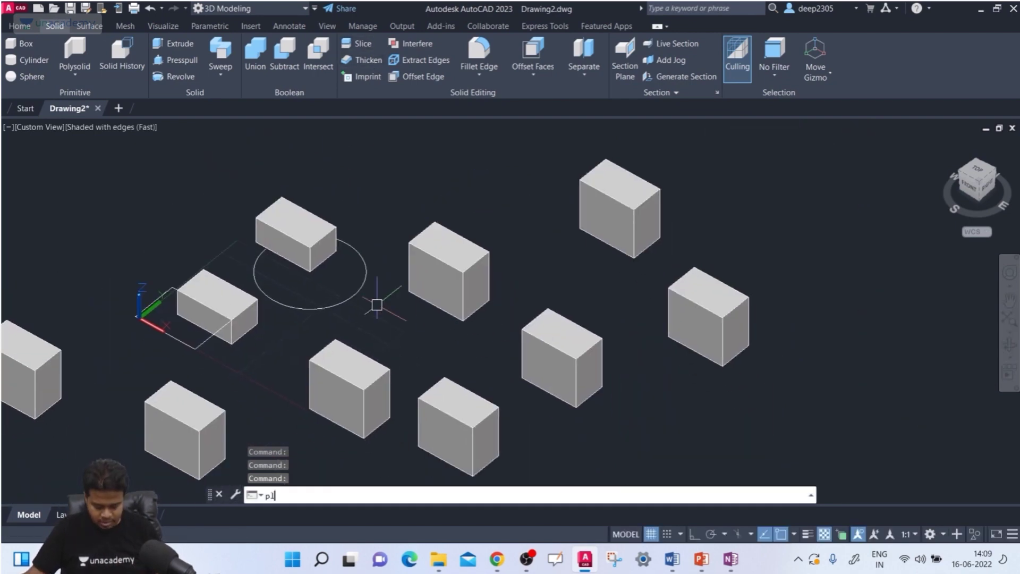
{"action": "key", "text": "Return"}
{"action": "left_click", "coordinate": [112, 252]}
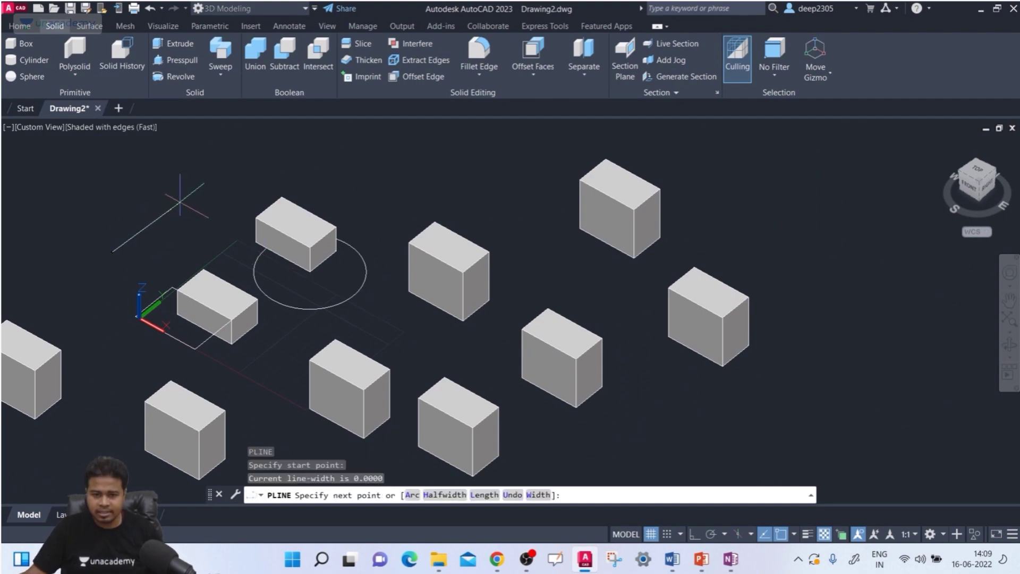
{"action": "key", "text": "F8"}
{"action": "left_click", "coordinate": [203, 179]}
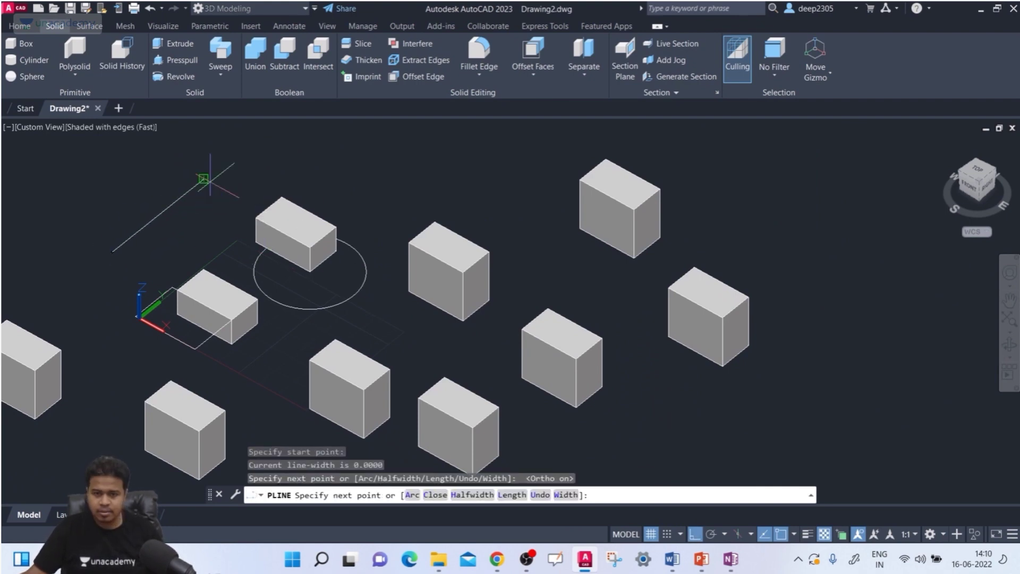
{"action": "key", "text": "Return"}
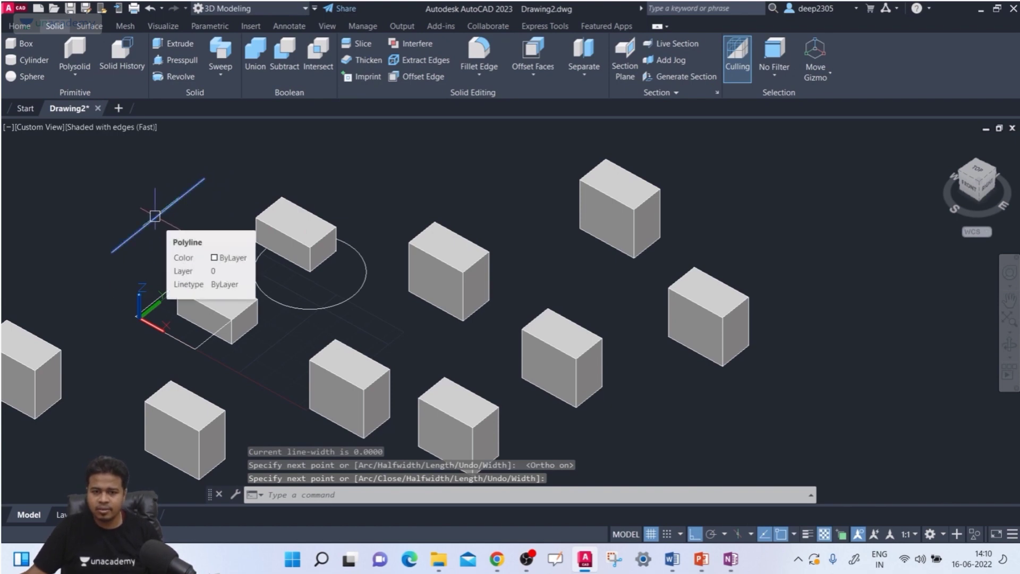
Move the polyline by its near endpoint onto the midpoint of the third box's left vertical edge.
{"action": "middle_click_drag", "start_coordinate": [117, 258], "coordinate": [141, 257], "text": "shift"}
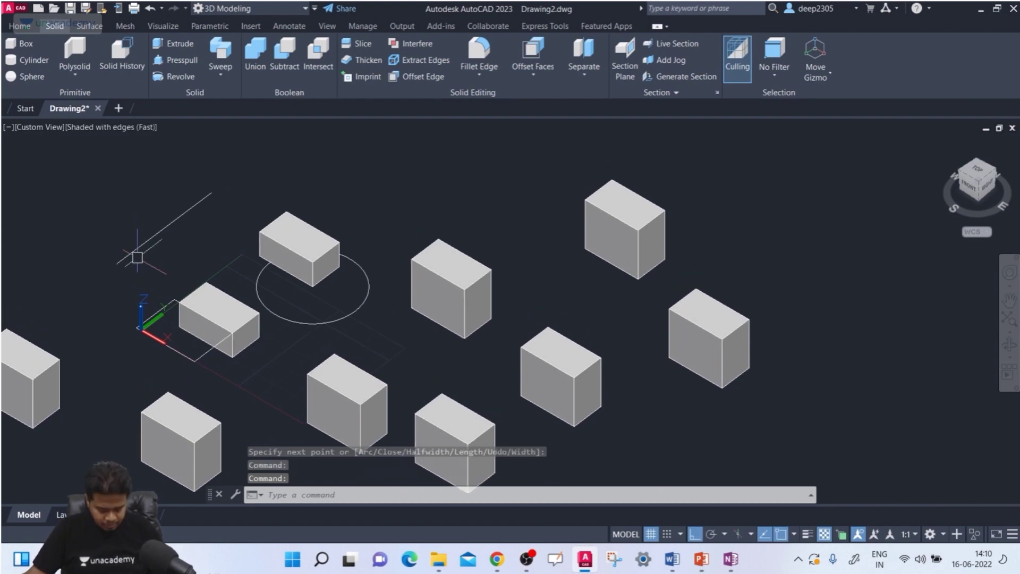
{"action": "type", "text": "m"}
{"action": "key", "text": "Return"}
{"action": "left_click", "coordinate": [137, 256]}
{"action": "key", "text": "Return"}
{"action": "left_click", "coordinate": [116, 263]}
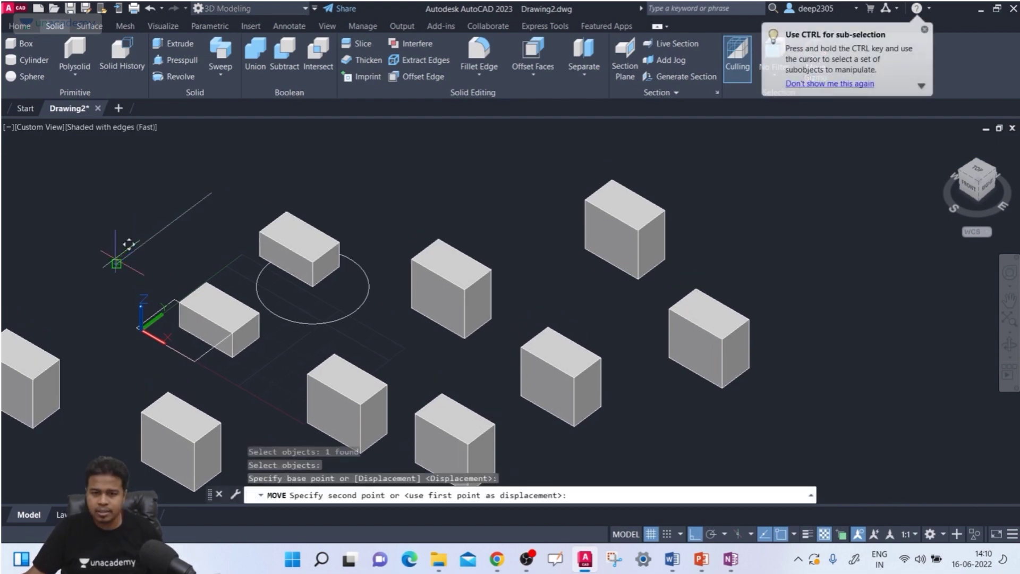
{"action": "scroll", "coordinate": [454, 287], "scroll_direction": "up", "scroll_amount": 5}
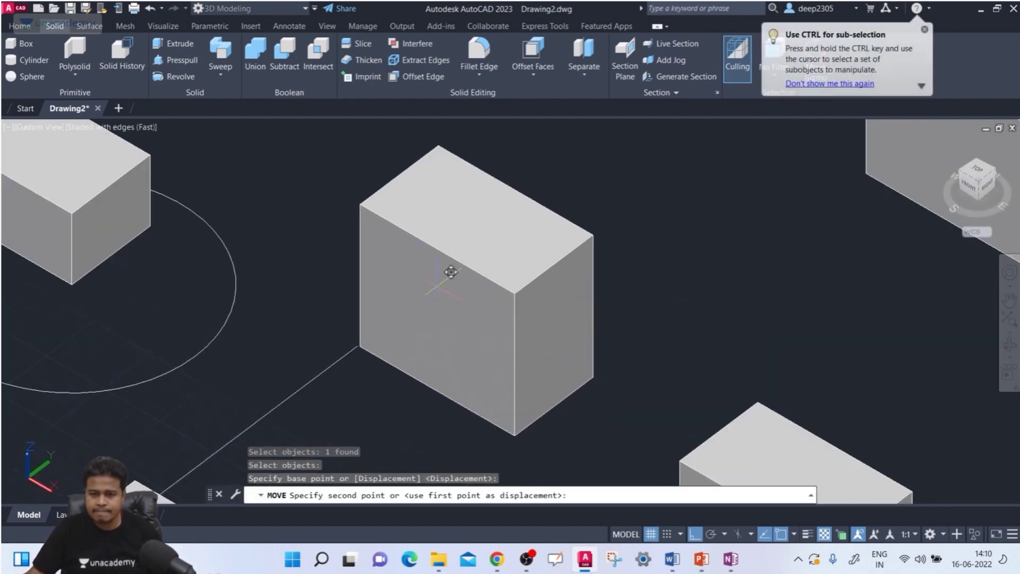
{"action": "left_click", "coordinate": [355, 274]}
{"action": "scroll", "coordinate": [467, 279], "scroll_direction": "down", "scroll_amount": 3}
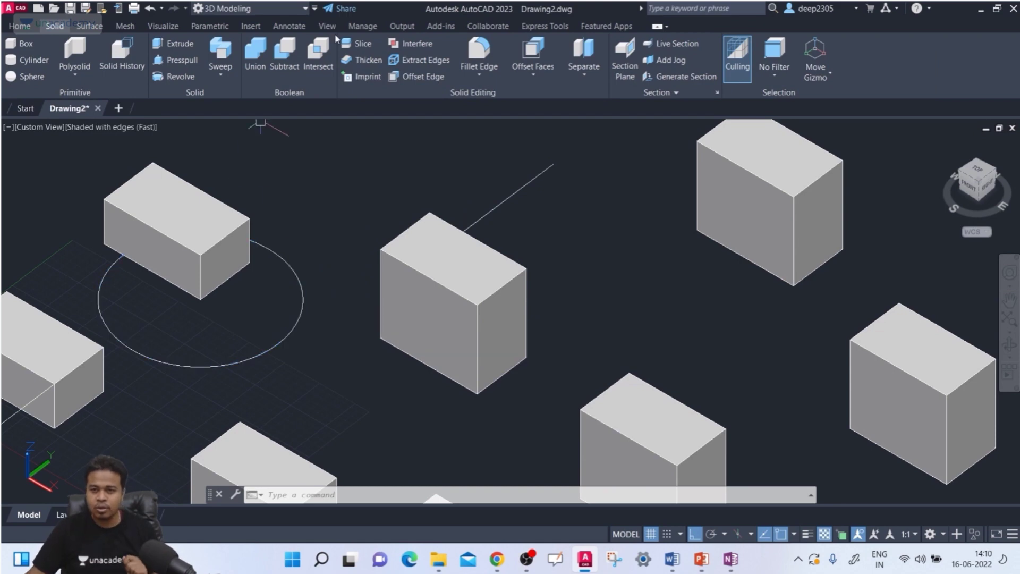
Slice the third box with the straight polyline as the planar object, keeping only the lower half.
{"action": "left_click", "coordinate": [360, 46]}
{"action": "left_click", "coordinate": [431, 301]}
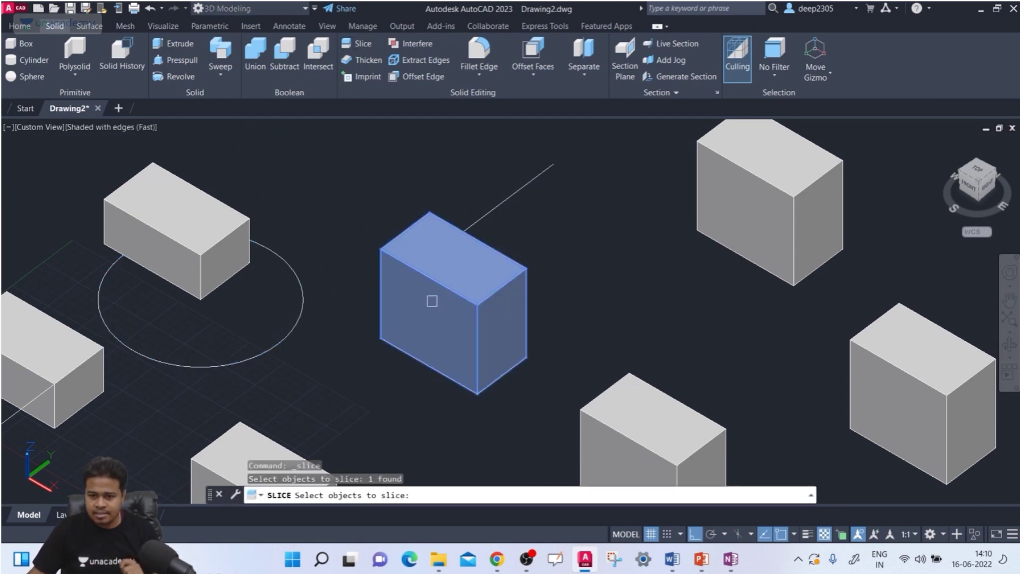
{"action": "key", "text": "Return"}
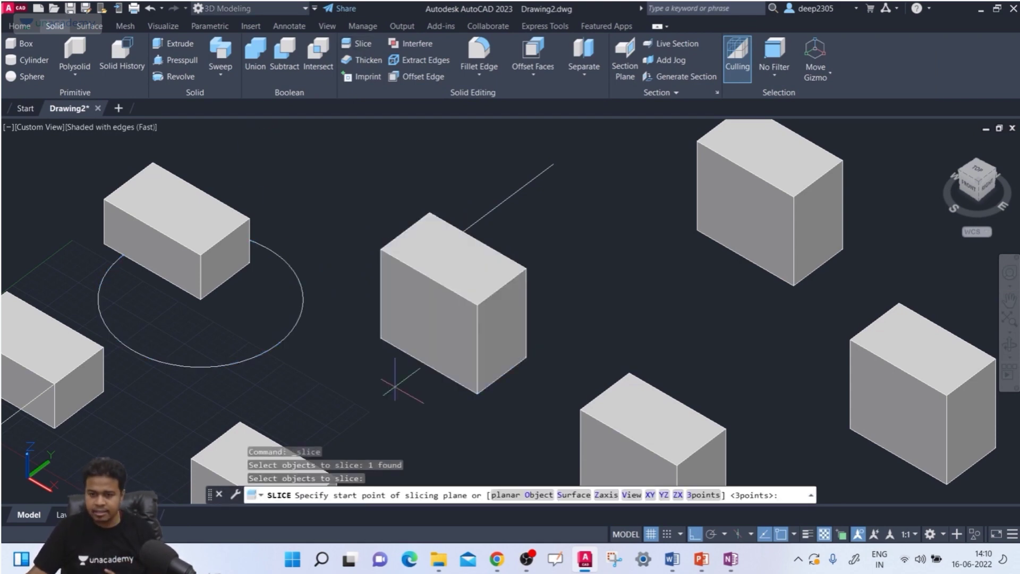
{"action": "left_click", "coordinate": [536, 495]}
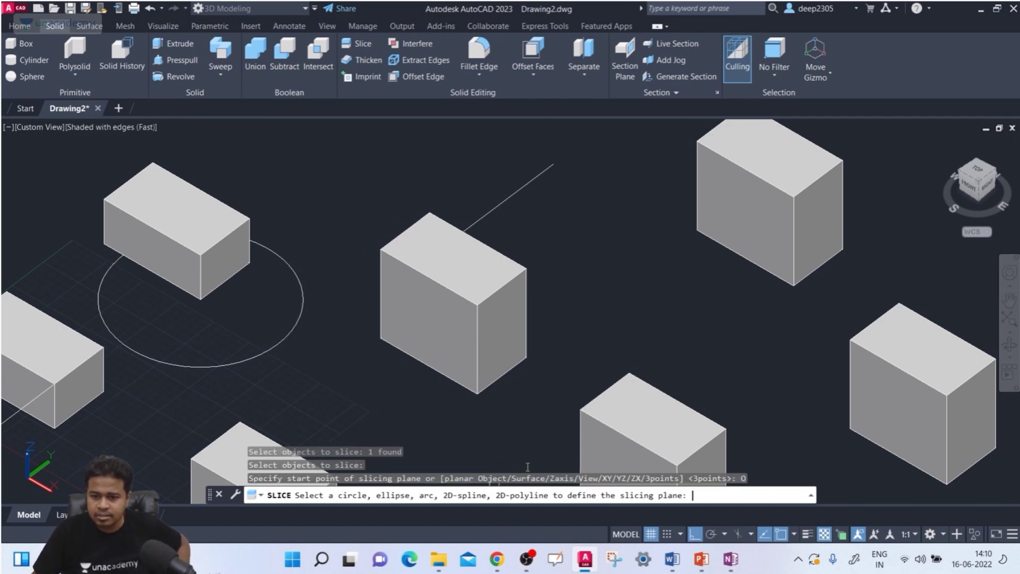
{"action": "left_click", "coordinate": [520, 187]}
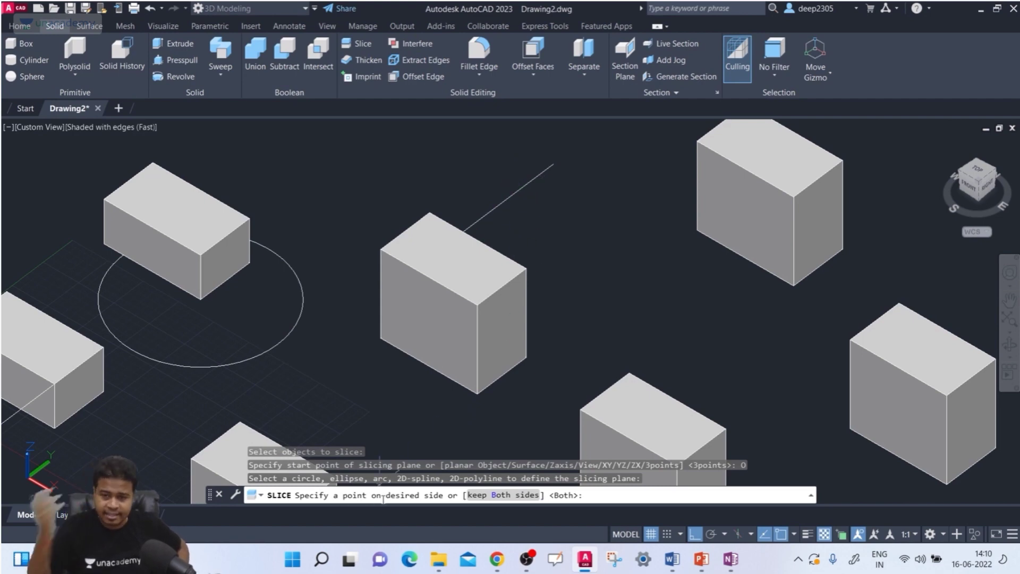
{"action": "left_click", "coordinate": [478, 394]}
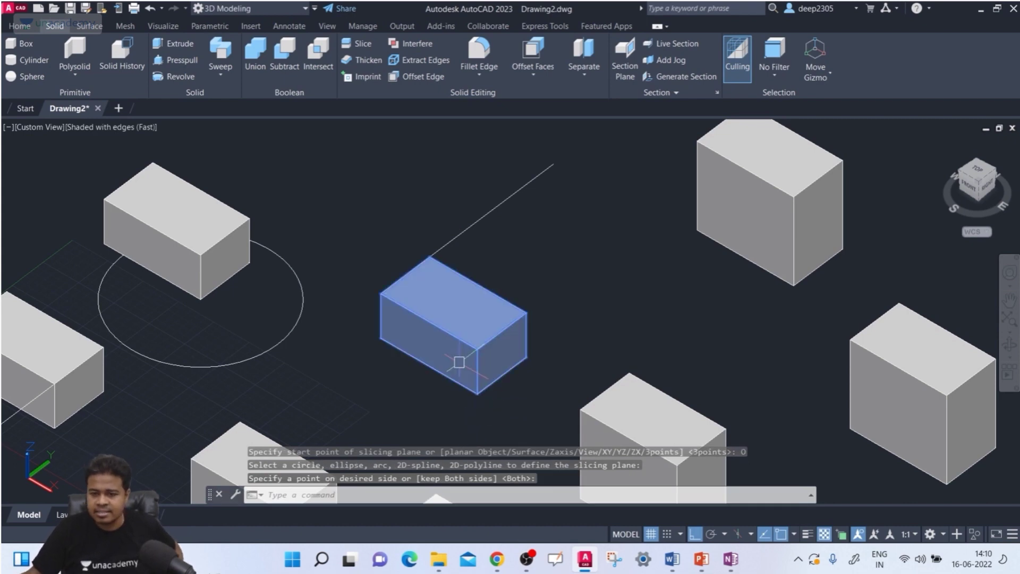
{"action": "middle_click_drag", "start_coordinate": [459, 362], "coordinate": [466, 307], "text": "shift"}
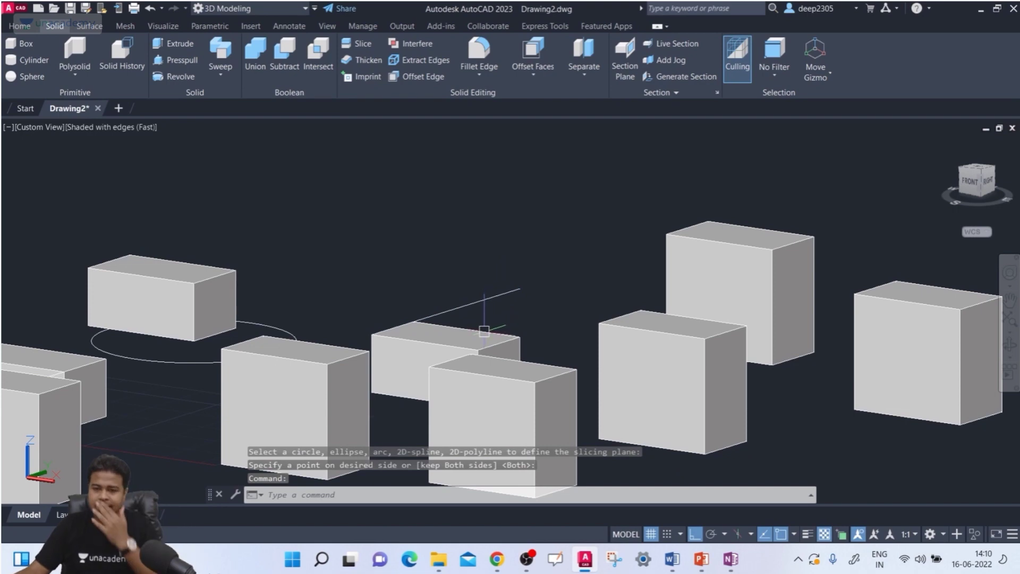
Draw a single line parallel to the Y axis in the empty area behind the origin.
{"action": "middle_click_drag", "start_coordinate": [538, 325], "coordinate": [536, 369], "text": "shift"}
{"action": "scroll", "coordinate": [536, 371], "scroll_direction": "down", "scroll_amount": 2}
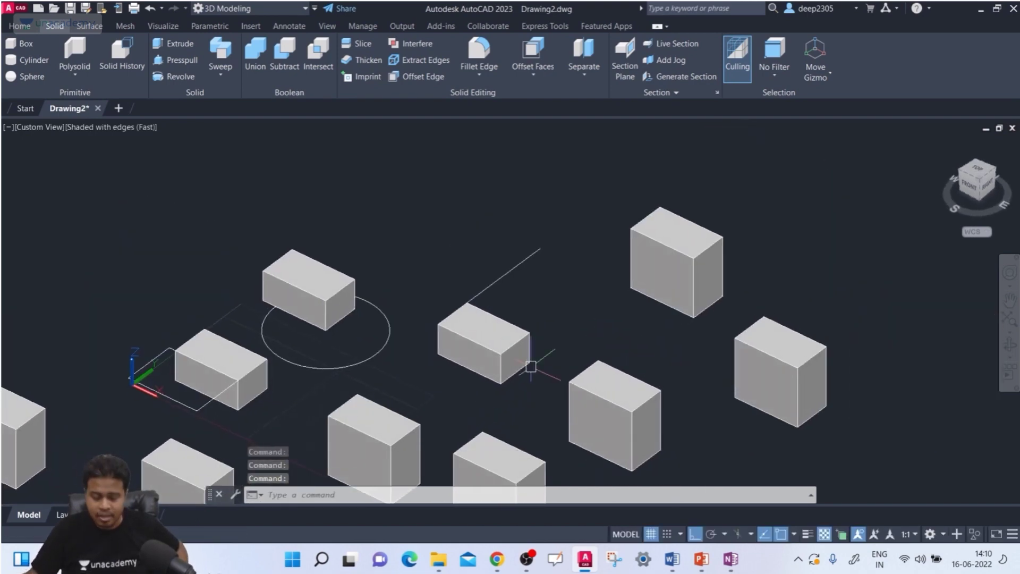
{"action": "type", "text": "l"}
{"action": "key", "text": "Return"}
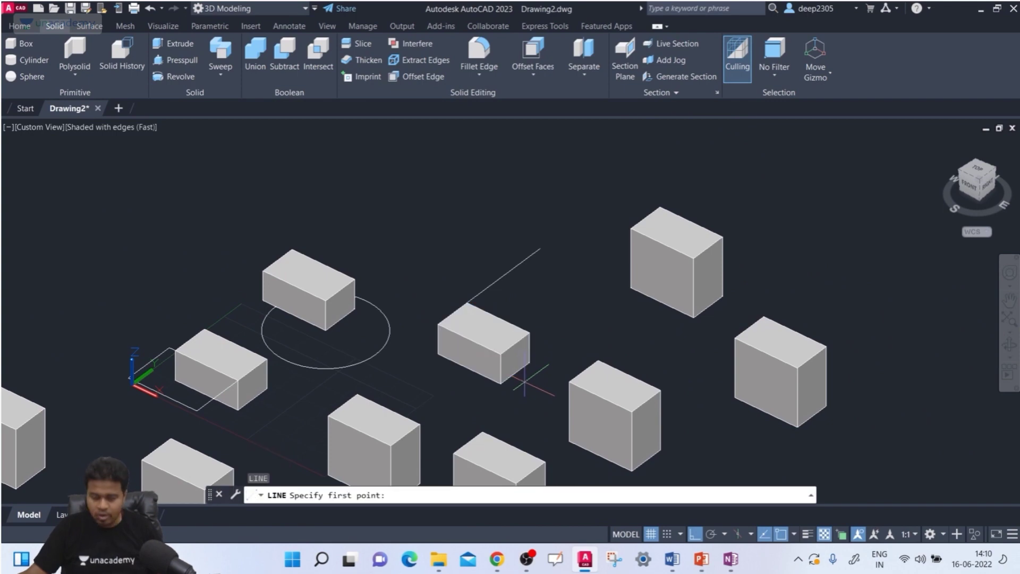
{"action": "left_click", "coordinate": [103, 310]}
{"action": "left_click", "coordinate": [208, 235]}
{"action": "middle_click_drag", "start_coordinate": [237, 235], "coordinate": [258, 227]}
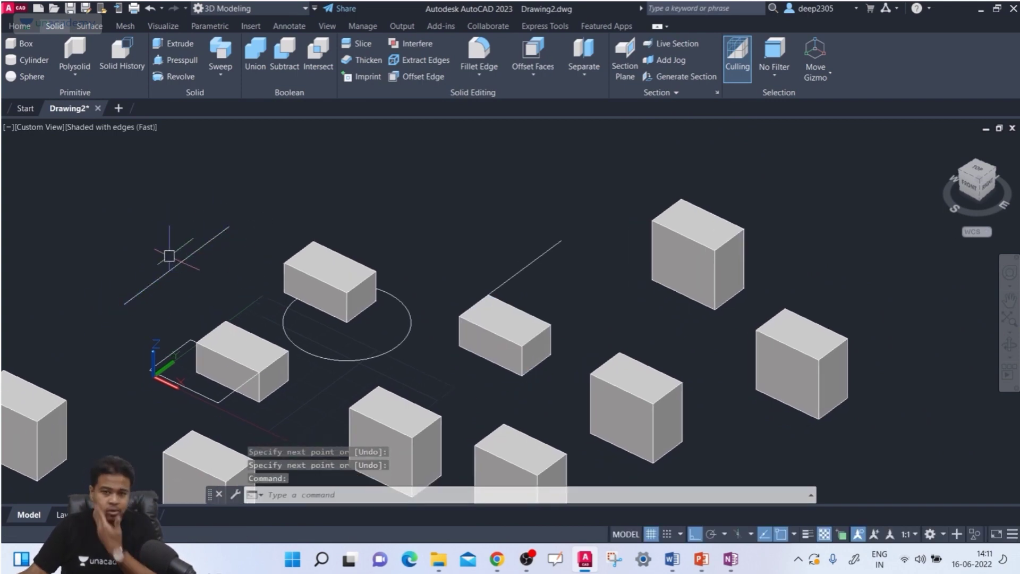
{"action": "middle_click_drag", "start_coordinate": [176, 264], "coordinate": [178, 246]}
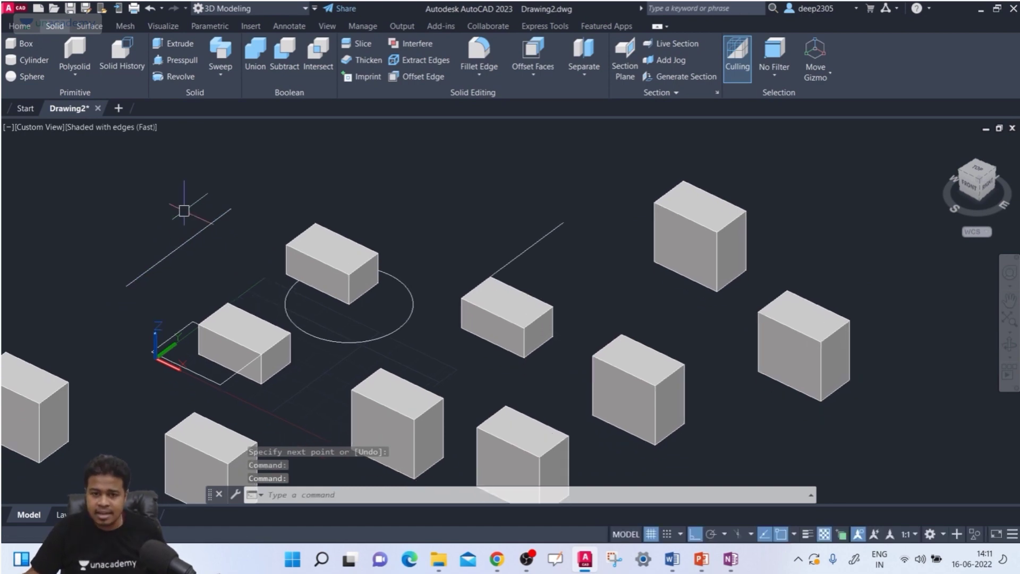
{"action": "left_click", "coordinate": [195, 230]}
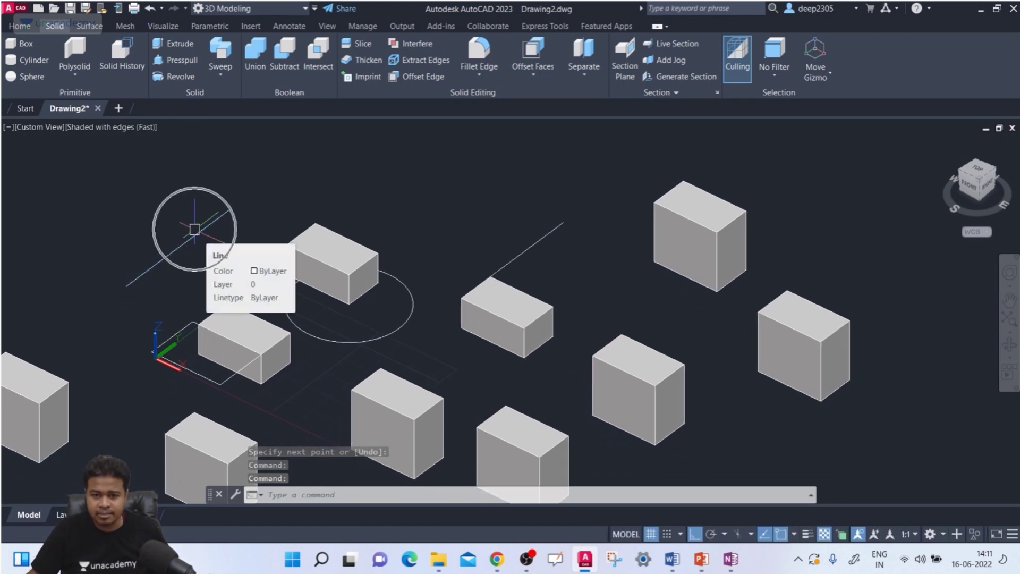
{"action": "key", "text": "Escape"}
{"action": "middle_click_drag", "start_coordinate": [88, 338], "coordinate": [72, 337]}
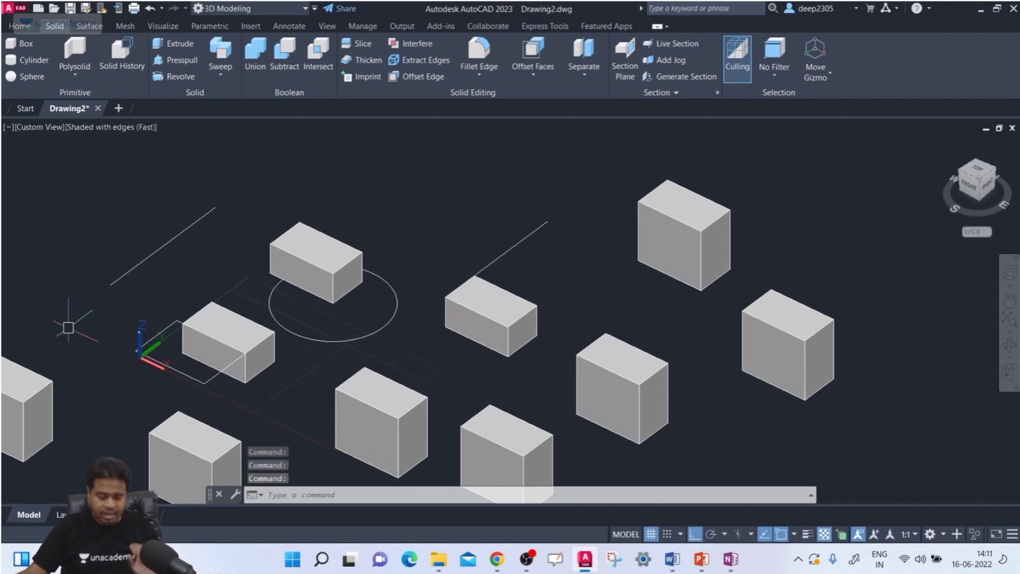
Move the line by its near endpoint onto the midpoint of the fourth box's left vertical edge.
{"action": "type", "text": "m"}
{"action": "key", "text": "Return"}
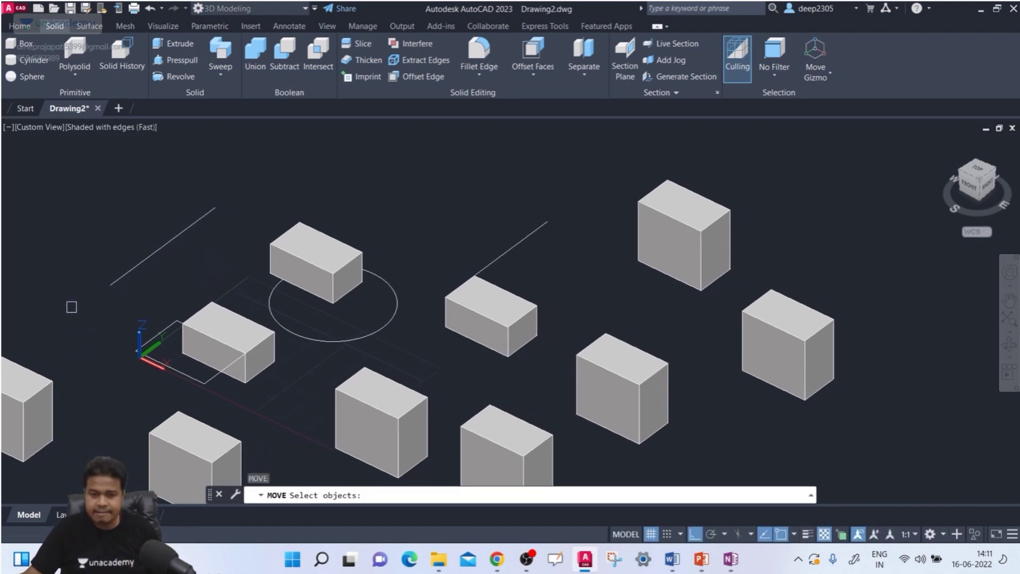
{"action": "left_click", "coordinate": [109, 283]}
{"action": "key", "text": "Return"}
{"action": "left_click", "coordinate": [109, 284]}
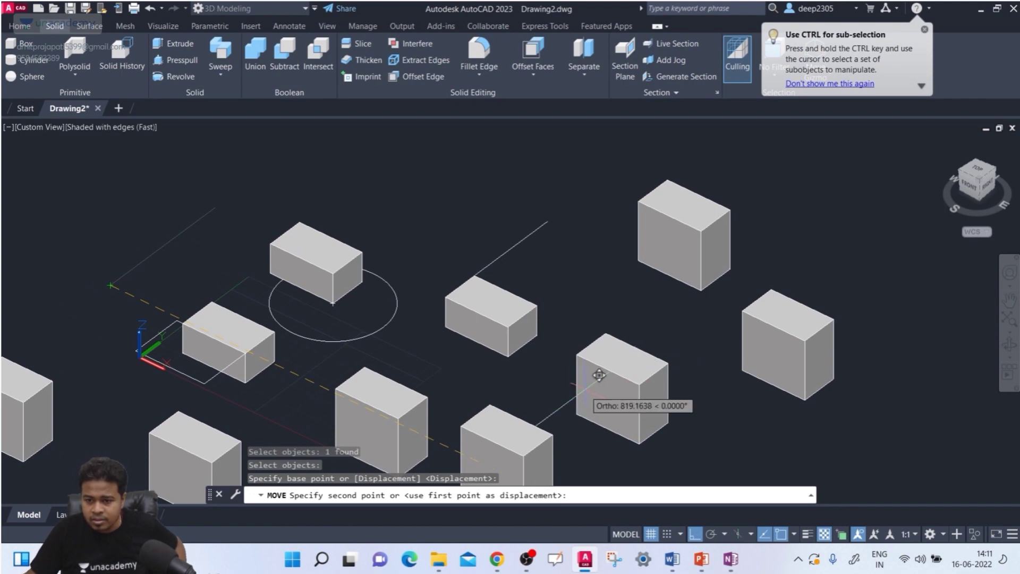
{"action": "left_click", "coordinate": [577, 381]}
{"action": "middle_click_drag", "start_coordinate": [659, 322], "coordinate": [574, 276]}
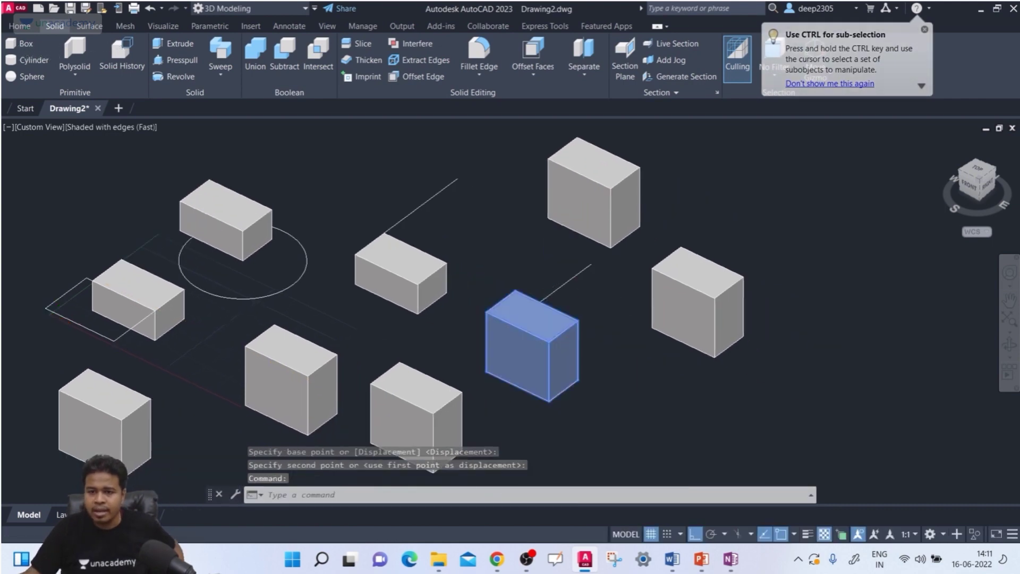
Try to slice the fourth box with the plain line as the planar object.
{"action": "scroll", "coordinate": [489, 253], "scroll_direction": "up", "scroll_amount": 5}
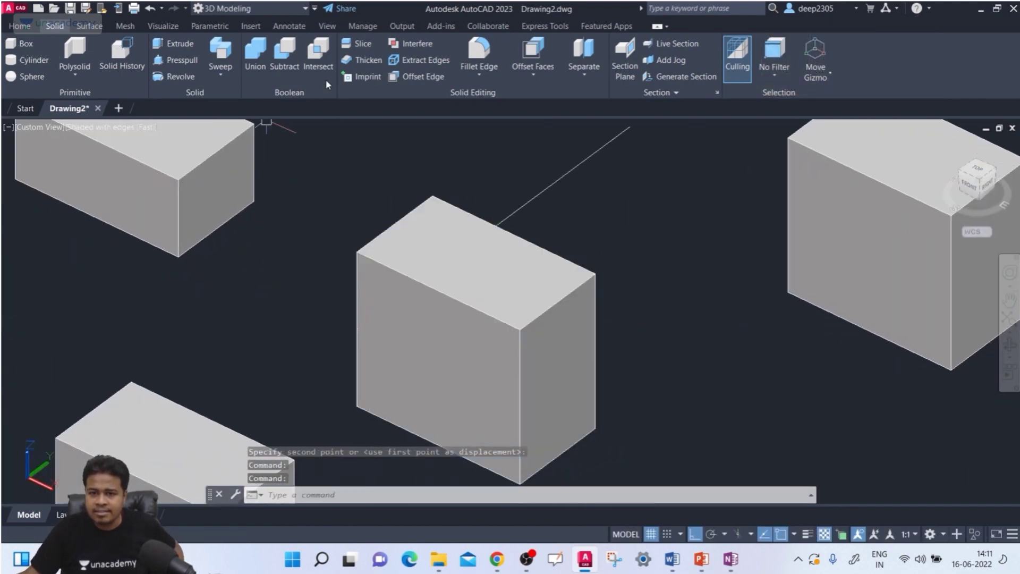
{"action": "left_click", "coordinate": [357, 44]}
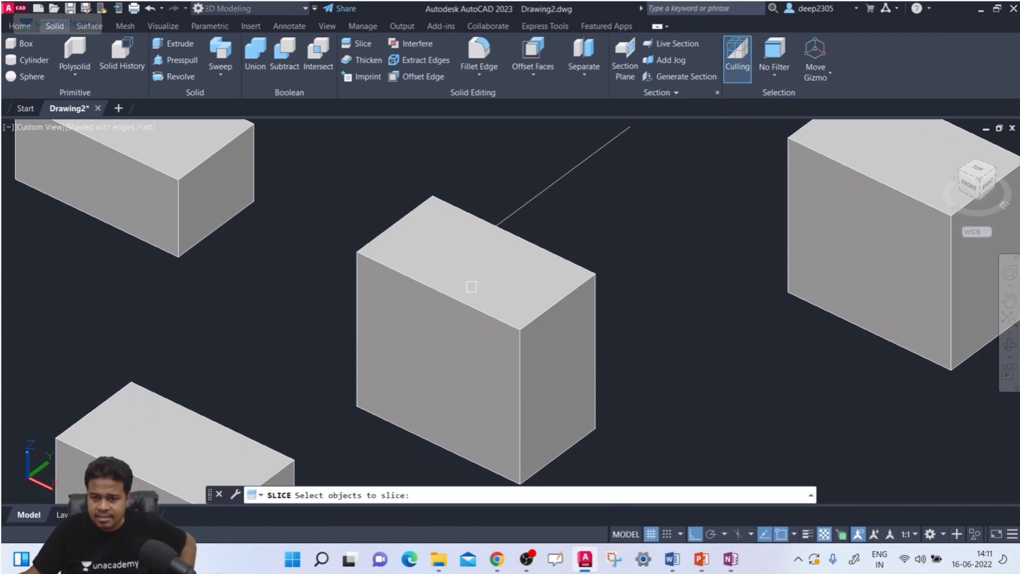
{"action": "left_click", "coordinate": [471, 287]}
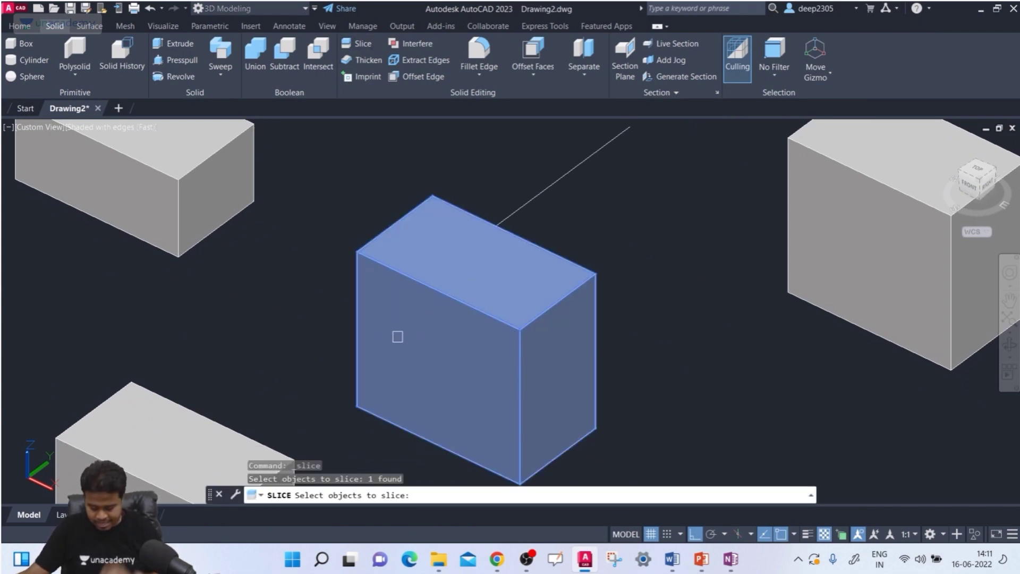
{"action": "key", "text": "Return"}
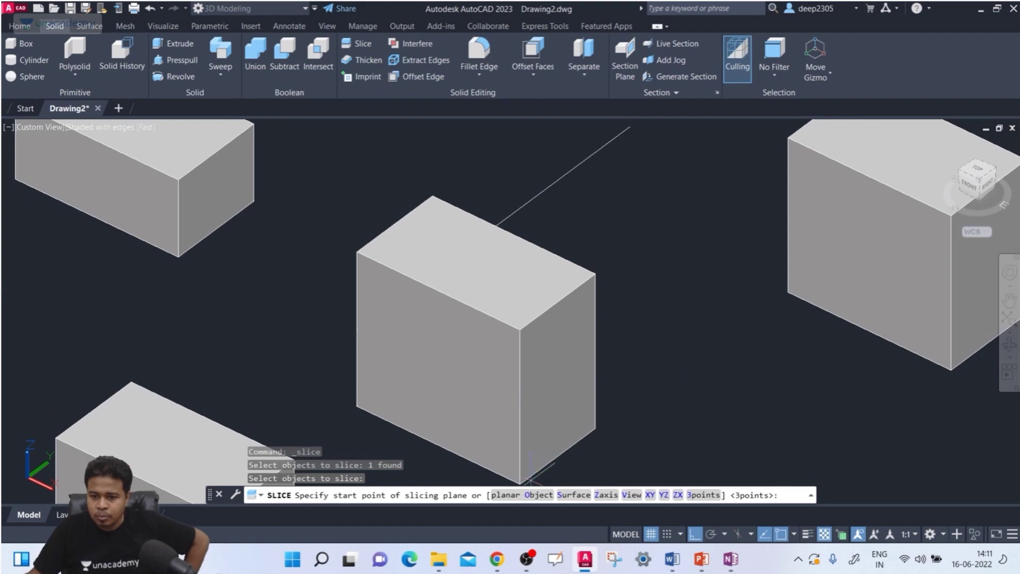
{"action": "type", "text": "o"}
{"action": "key", "text": "Return"}
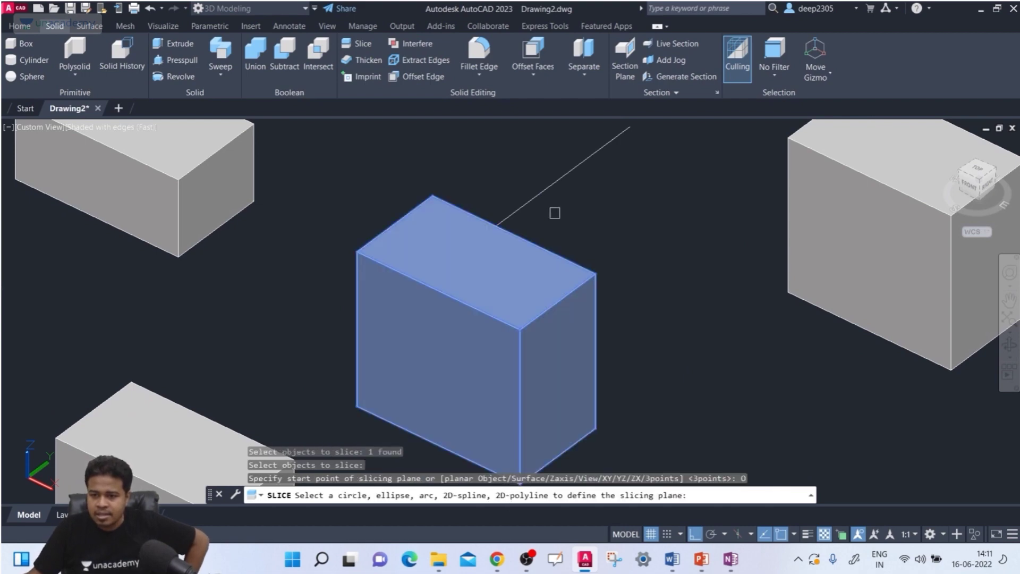
{"action": "left_click", "coordinate": [550, 191]}
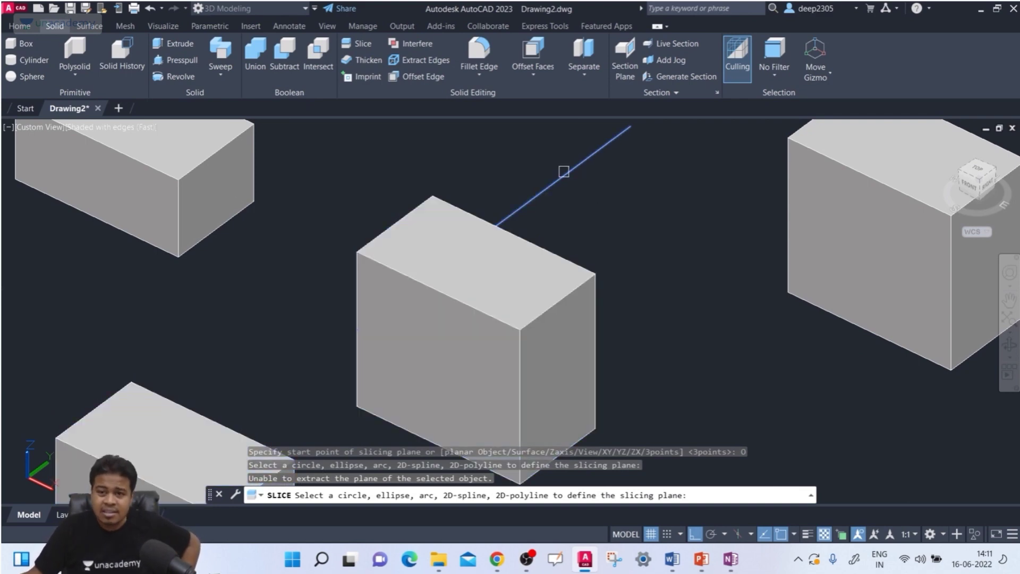
{"action": "scroll", "coordinate": [582, 157], "scroll_direction": "down", "scroll_amount": 2}
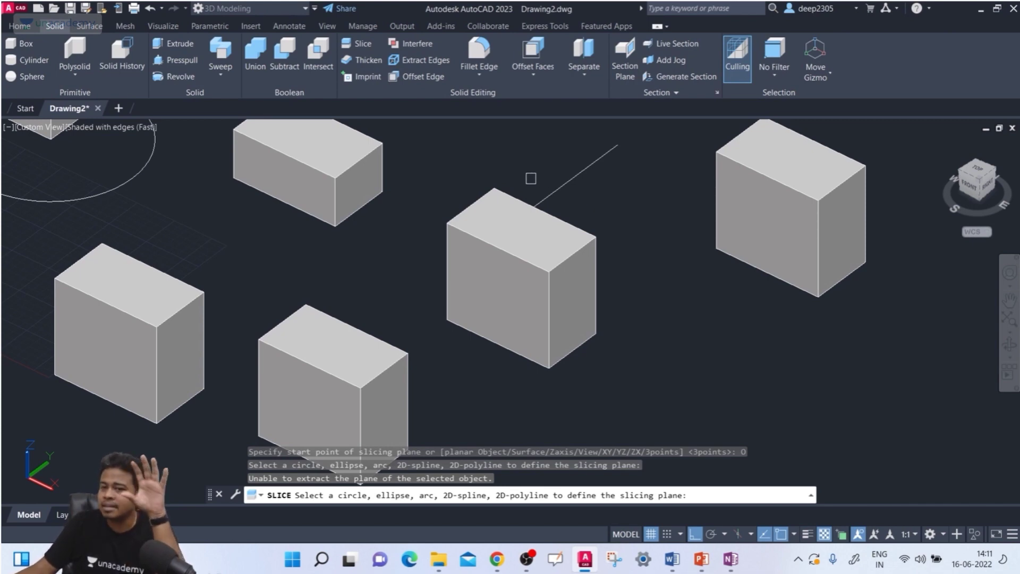
{"action": "scroll", "coordinate": [530, 178], "scroll_direction": "down", "scroll_amount": 2}
{"action": "middle_click_drag", "start_coordinate": [541, 193], "coordinate": [565, 220]}
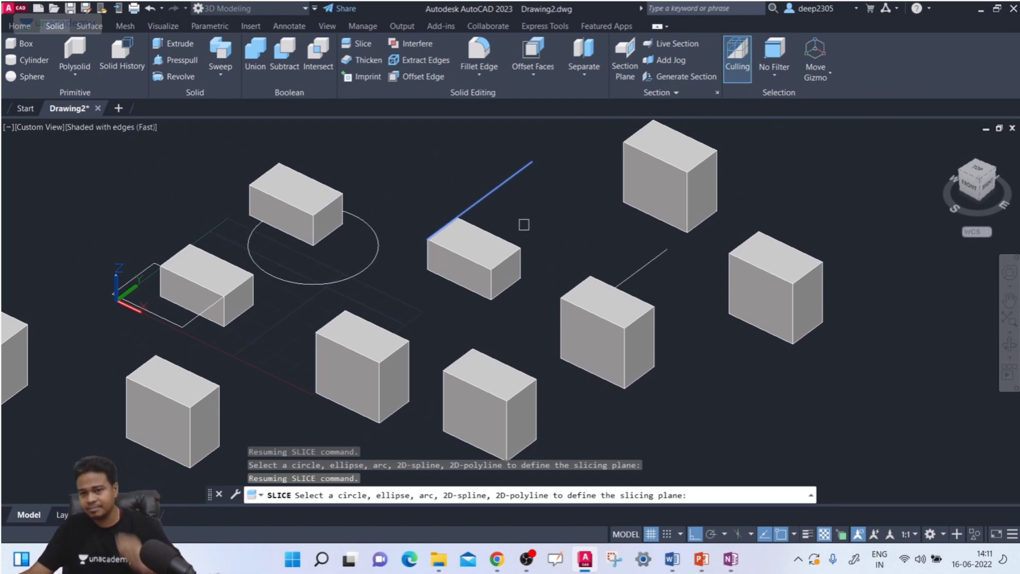
{"action": "key", "text": "Escape"}
{"action": "key", "text": "Escape"}
{"action": "key", "text": "Escape"}
Draw a rectangle in the empty area in front of the rightmost box.
{"action": "middle_click_drag", "start_coordinate": [568, 233], "coordinate": [542, 212]}
{"action": "type", "text": "red"}
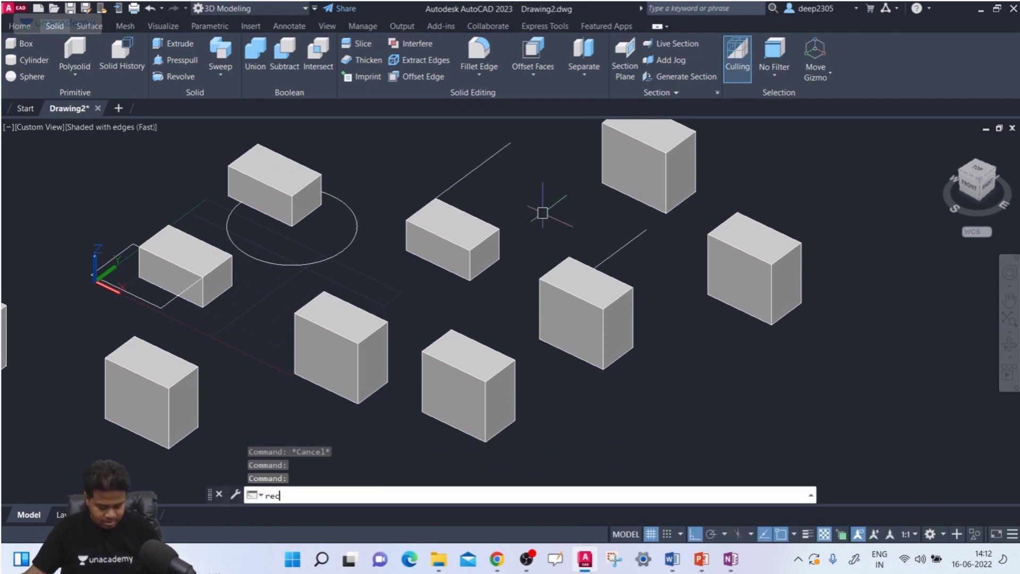
{"action": "key", "text": "Return"}
{"action": "left_click", "coordinate": [669, 403]}
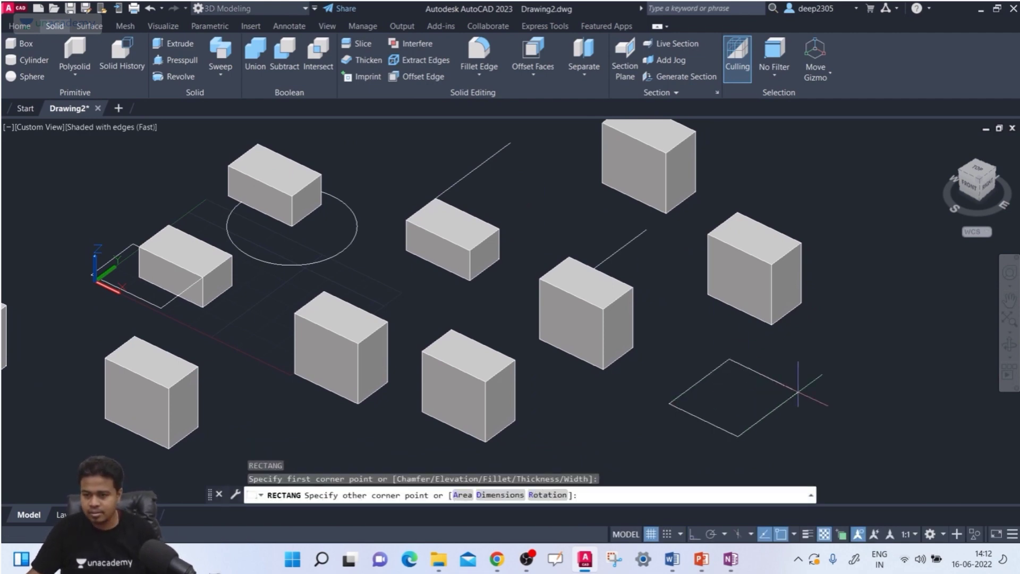
{"action": "left_click", "coordinate": [818, 393]}
{"action": "middle_click_drag", "start_coordinate": [817, 392], "coordinate": [732, 351]}
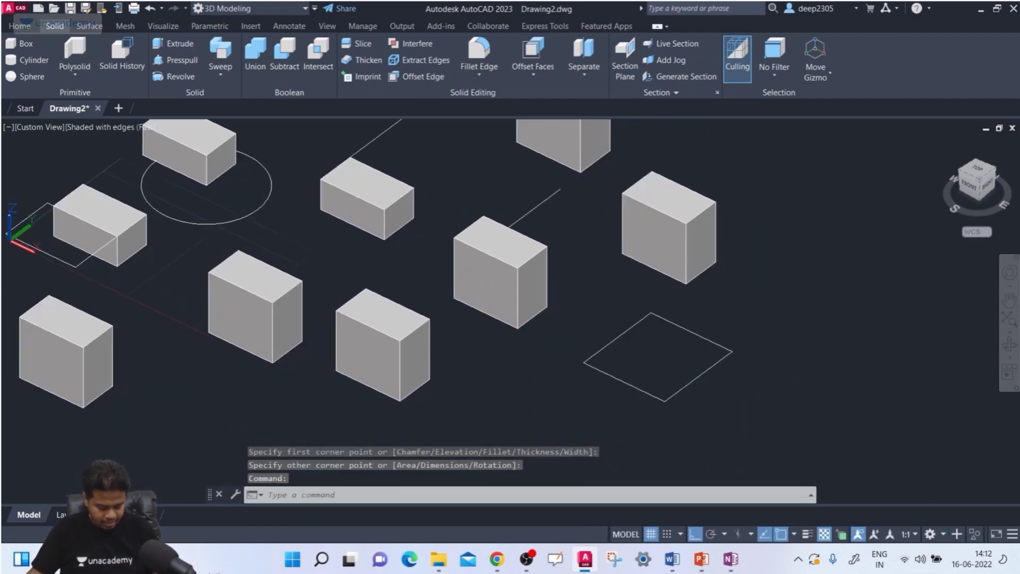
Move the new rectangle by its right corner onto the midpoint of the rightmost box's front vertical edge.
{"action": "type", "text": "m"}
{"action": "key", "text": "Return"}
{"action": "left_click", "coordinate": [705, 379]}
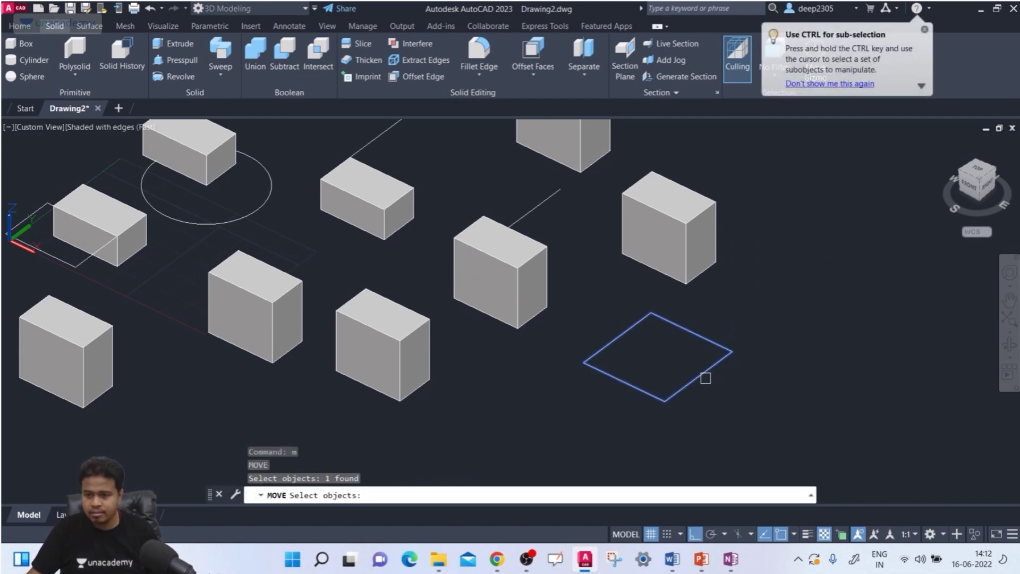
{"action": "key", "text": "Return"}
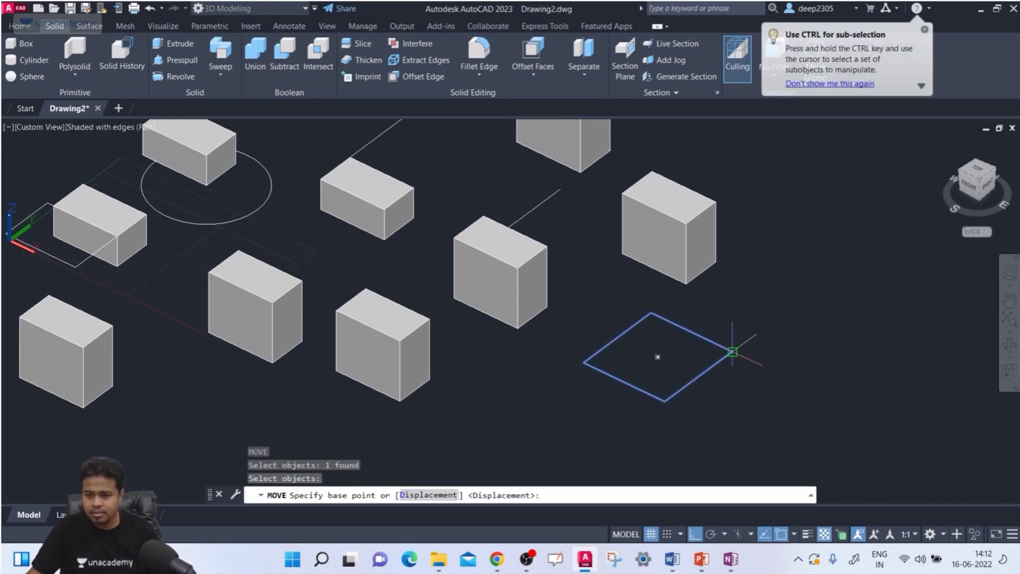
{"action": "left_click", "coordinate": [732, 352]}
{"action": "scroll", "coordinate": [691, 234], "scroll_direction": "up", "scroll_amount": 3}
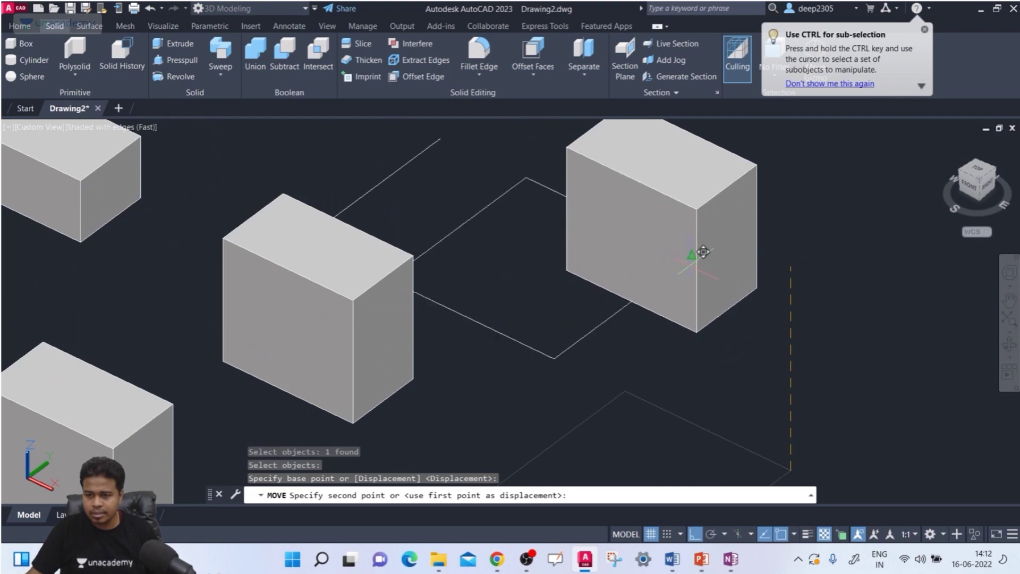
{"action": "left_click", "coordinate": [694, 273]}
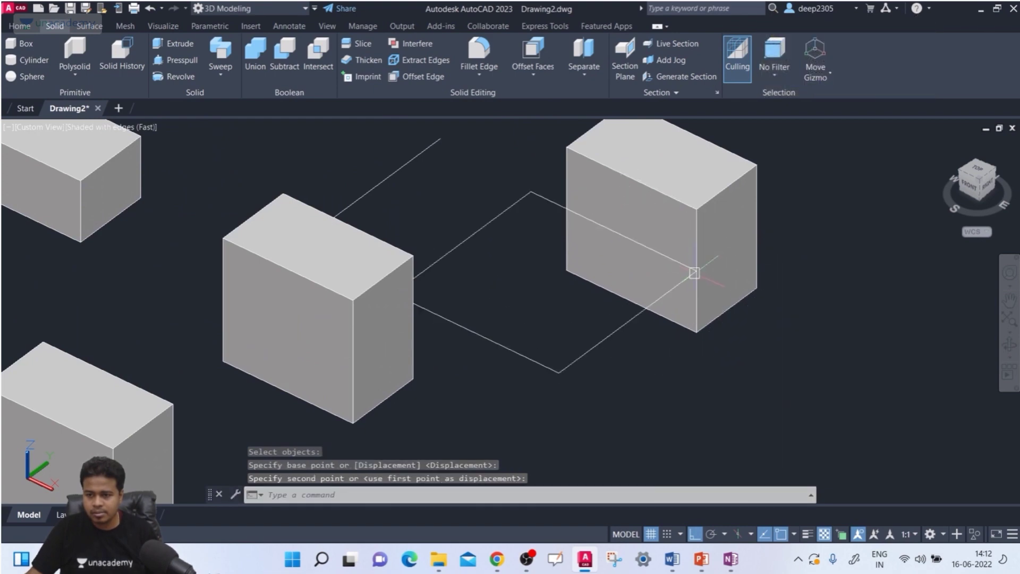
{"action": "scroll", "coordinate": [754, 314], "scroll_direction": "down", "scroll_amount": 3}
{"action": "scroll", "coordinate": [715, 330], "scroll_direction": "up", "scroll_amount": 2}
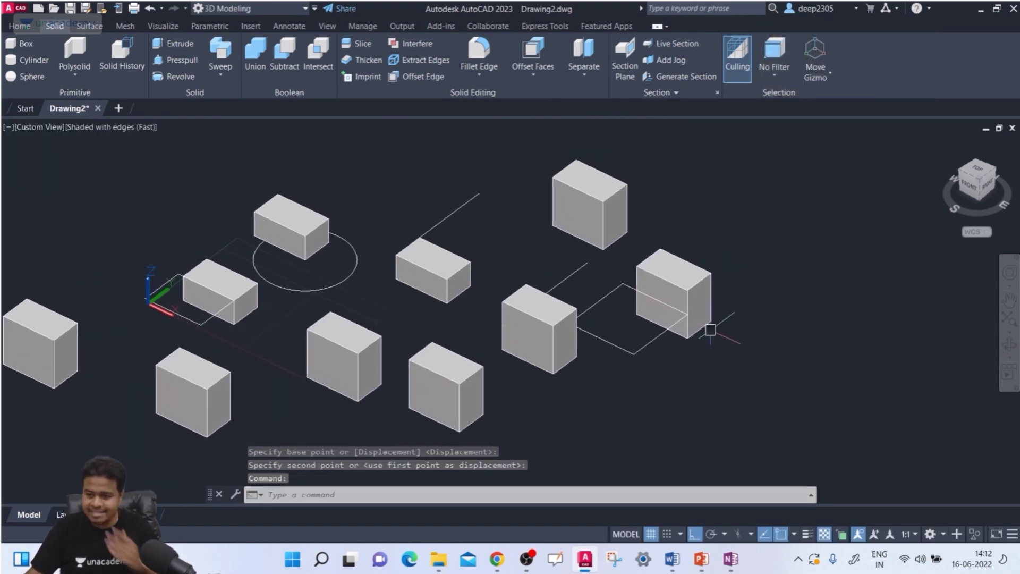
Slice the rightmost box with the attached rectangle as the planar object, keeping only the upper half.
{"action": "middle_click_drag", "start_coordinate": [667, 337], "coordinate": [679, 251], "text": "shift"}
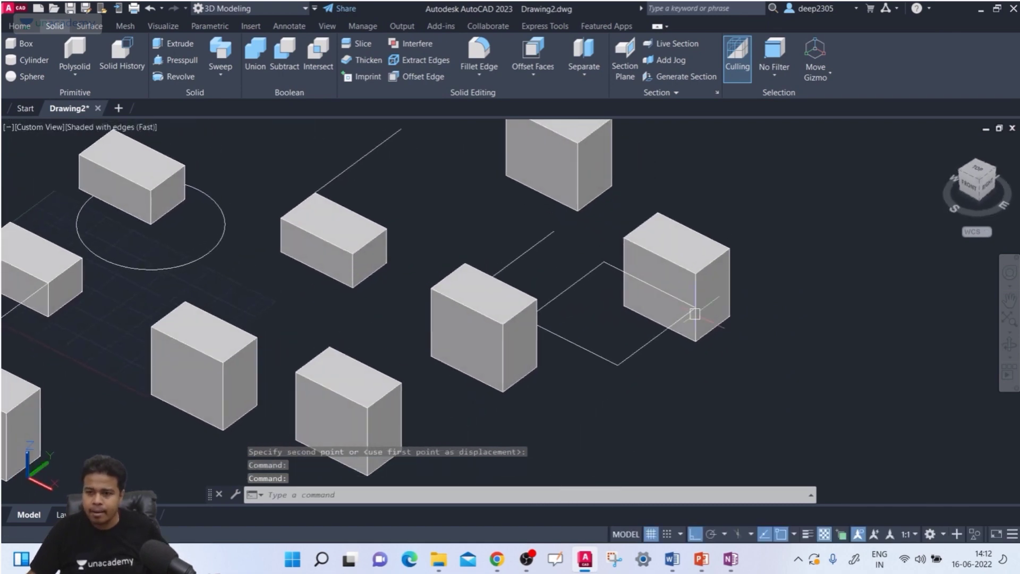
{"action": "scroll", "coordinate": [706, 266], "scroll_direction": "up", "scroll_amount": 2}
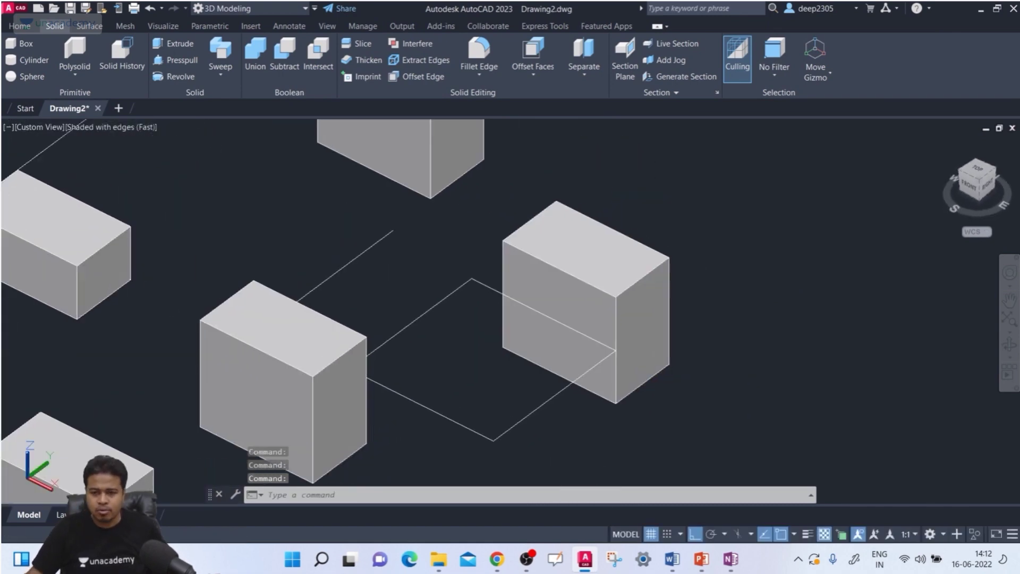
{"action": "middle_click_drag", "start_coordinate": [623, 292], "coordinate": [601, 294]}
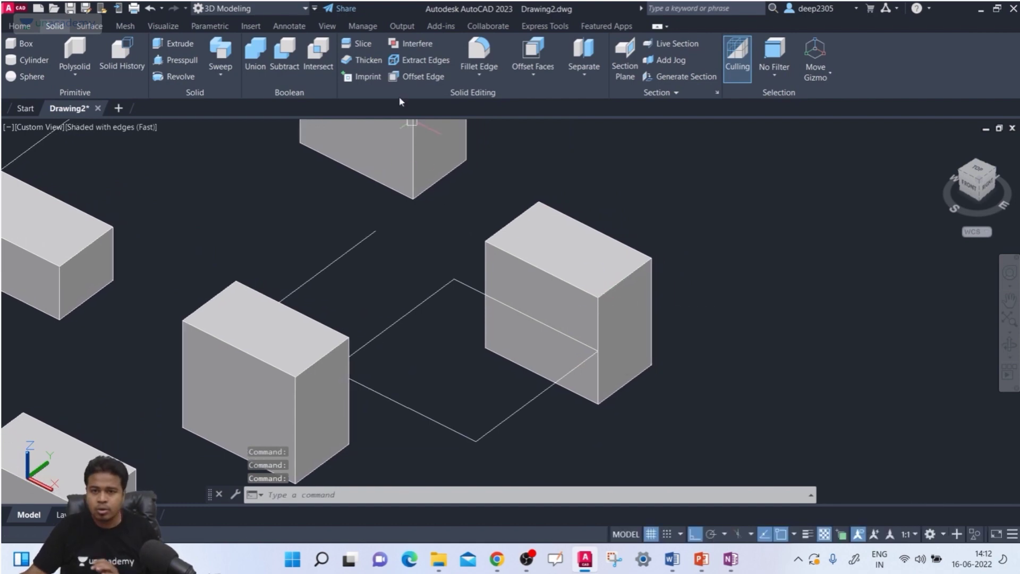
{"action": "left_click", "coordinate": [359, 43]}
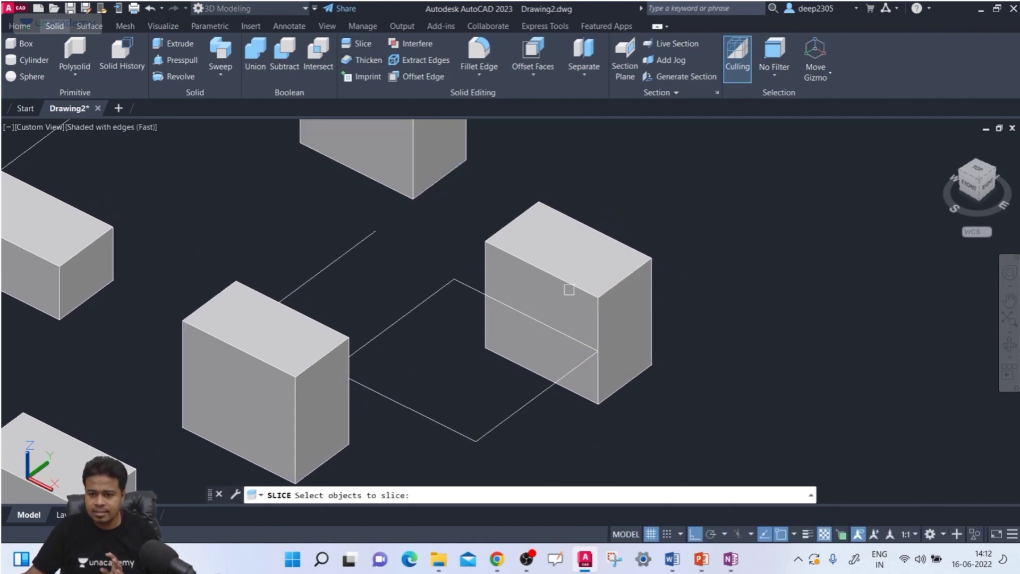
{"action": "left_click", "coordinate": [569, 308]}
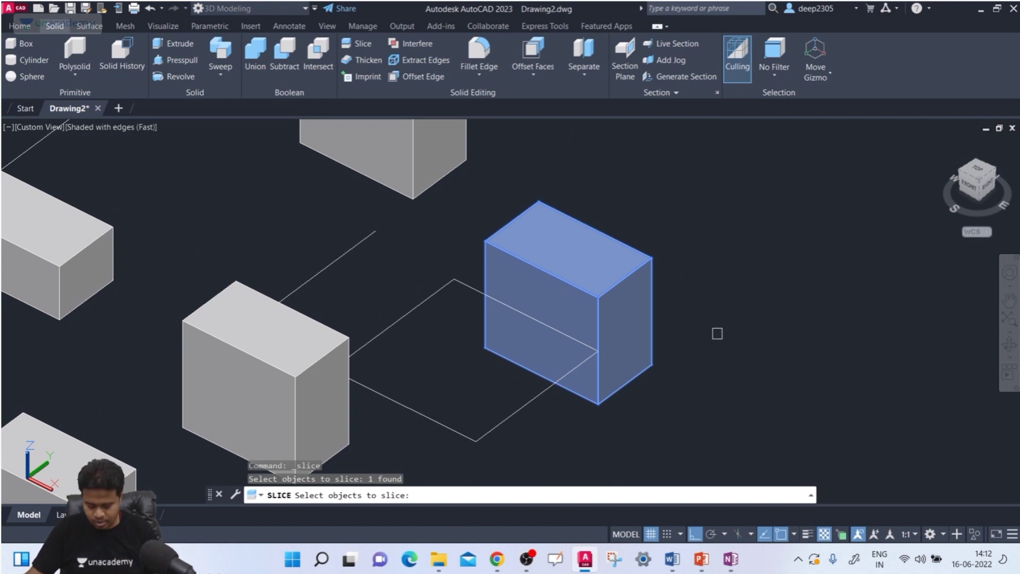
{"action": "key", "text": "Return"}
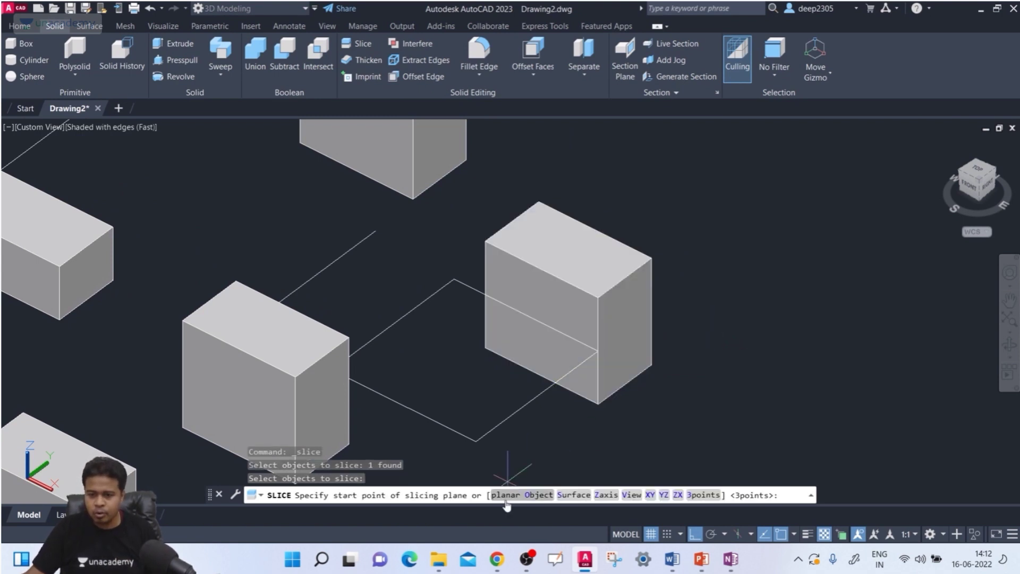
{"action": "type", "text": "O"}
{"action": "key", "text": "Return"}
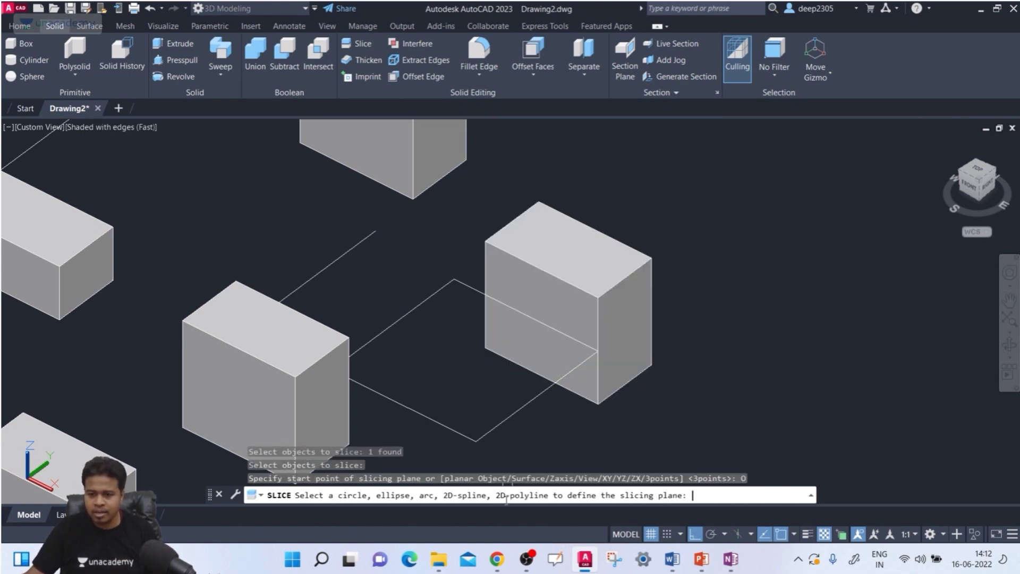
{"action": "left_click", "coordinate": [483, 442]}
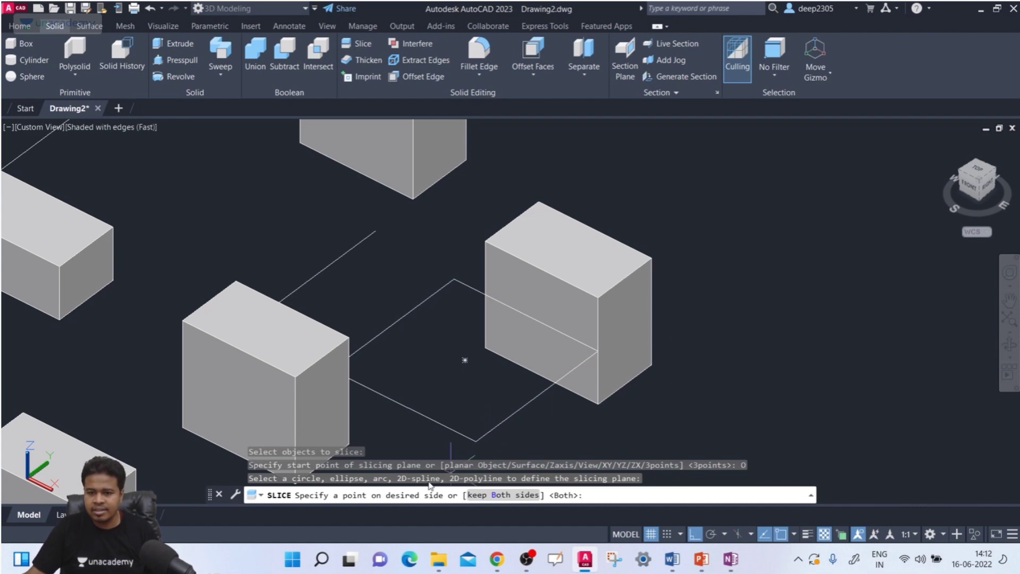
{"action": "left_click", "coordinate": [598, 297]}
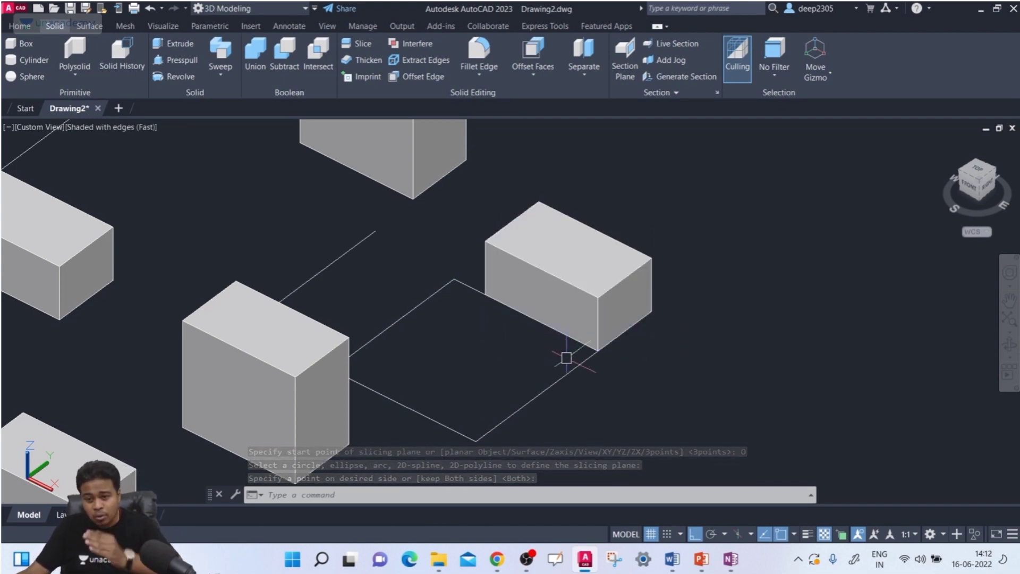
{"action": "middle_click_drag", "start_coordinate": [569, 350], "coordinate": [574, 298], "text": "shift"}
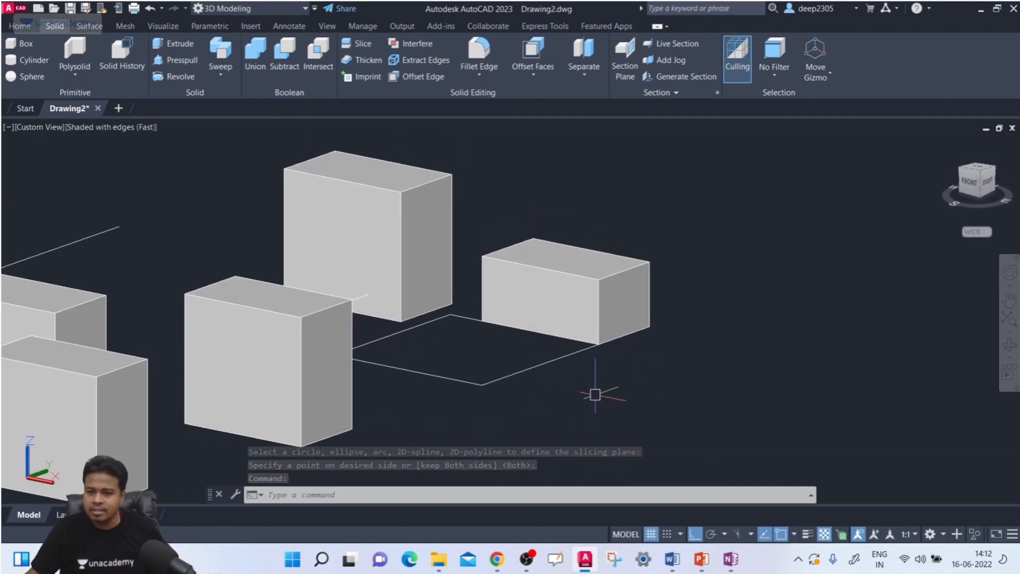
Draw a wavy spline through five points in the empty area in front of the boxes.
{"action": "scroll", "coordinate": [616, 357], "scroll_direction": "down", "scroll_amount": 1}
{"action": "middle_click_drag", "start_coordinate": [615, 354], "coordinate": [651, 262], "text": "shift"}
{"action": "scroll", "coordinate": [599, 413], "scroll_direction": "up", "scroll_amount": 3}
{"action": "scroll", "coordinate": [599, 412], "scroll_direction": "down", "scroll_amount": 3}
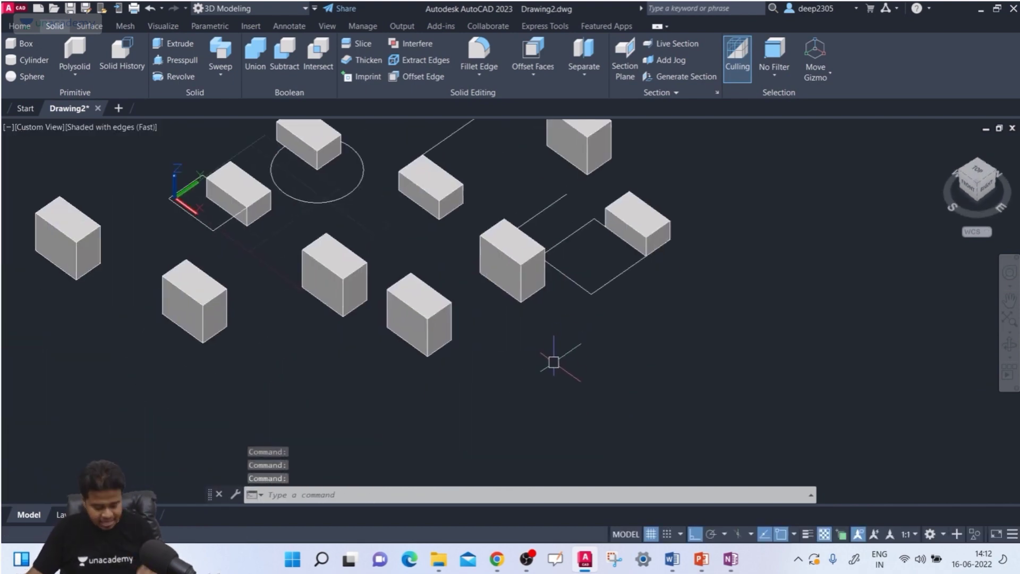
{"action": "type", "text": "sp"}
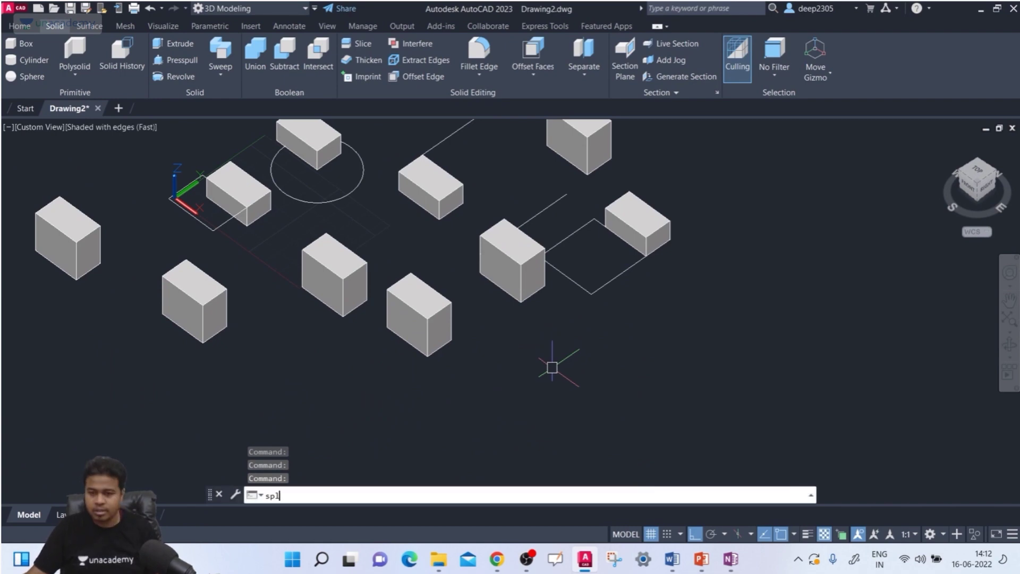
{"action": "type", "text": "l"}
{"action": "key", "text": "Return"}
{"action": "left_click", "coordinate": [437, 410]}
{"action": "left_click", "coordinate": [474, 383]}
{"action": "left_click", "coordinate": [528, 423]}
{"action": "left_click", "coordinate": [582, 389]}
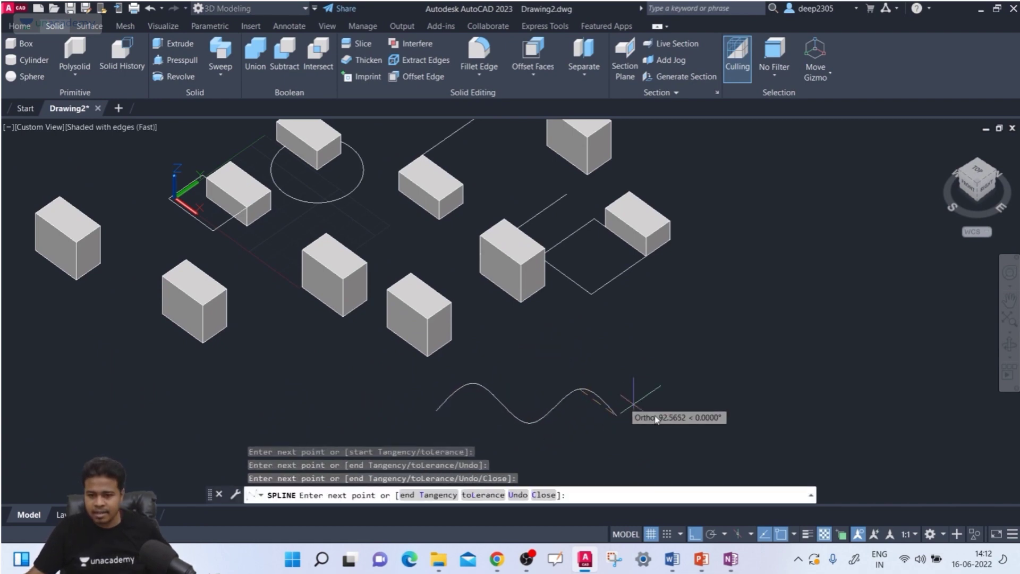
{"action": "left_click", "coordinate": [638, 403]}
{"action": "key", "text": "Return"}
Move the spline by its starting endpoint onto the midpoint of the left vertical edge of the full-height box nearest to it.
{"action": "mouse_move", "coordinate": [675, 410]}
{"action": "middle_mouse_down", "text": "shift"}
{"action": "mouse_move", "coordinate": [686, 329]}
{"action": "mouse_move", "coordinate": [683, 394]}
{"action": "mouse_move", "coordinate": [672, 407]}
{"action": "middle_mouse_up", "text": "shift"}
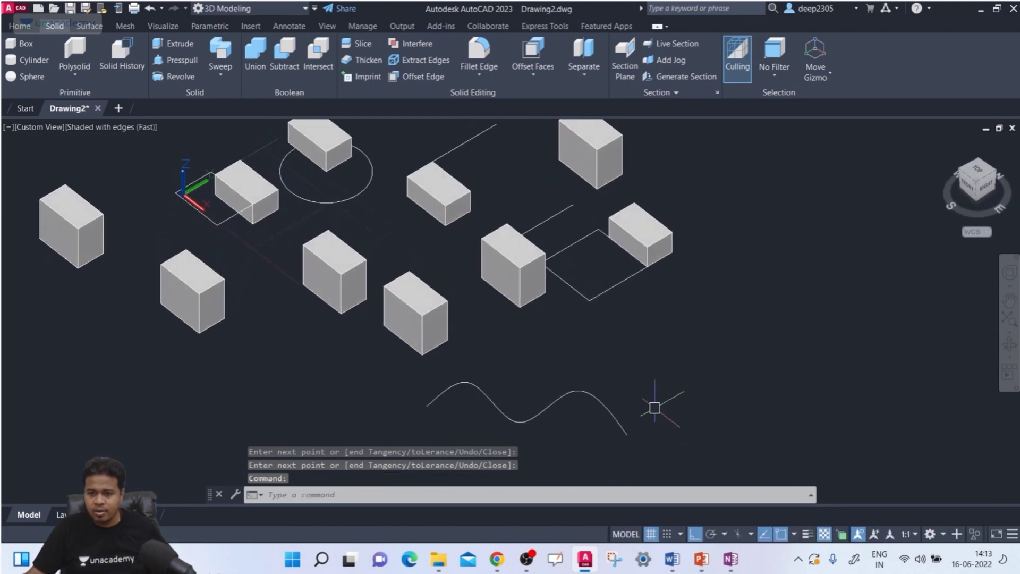
{"action": "scroll", "coordinate": [528, 391], "scroll_direction": "up", "scroll_amount": 5}
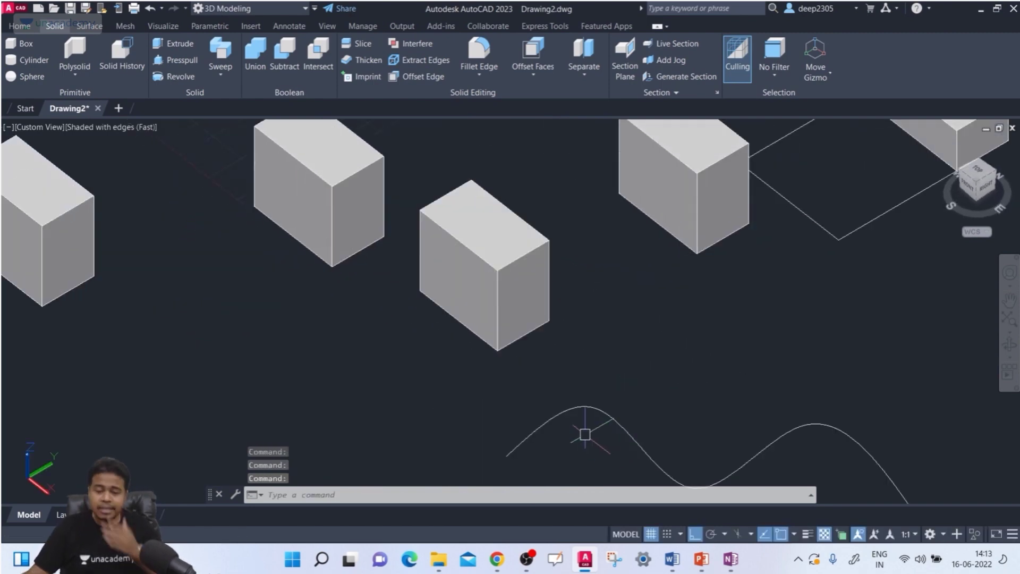
{"action": "left_click", "coordinate": [515, 289]}
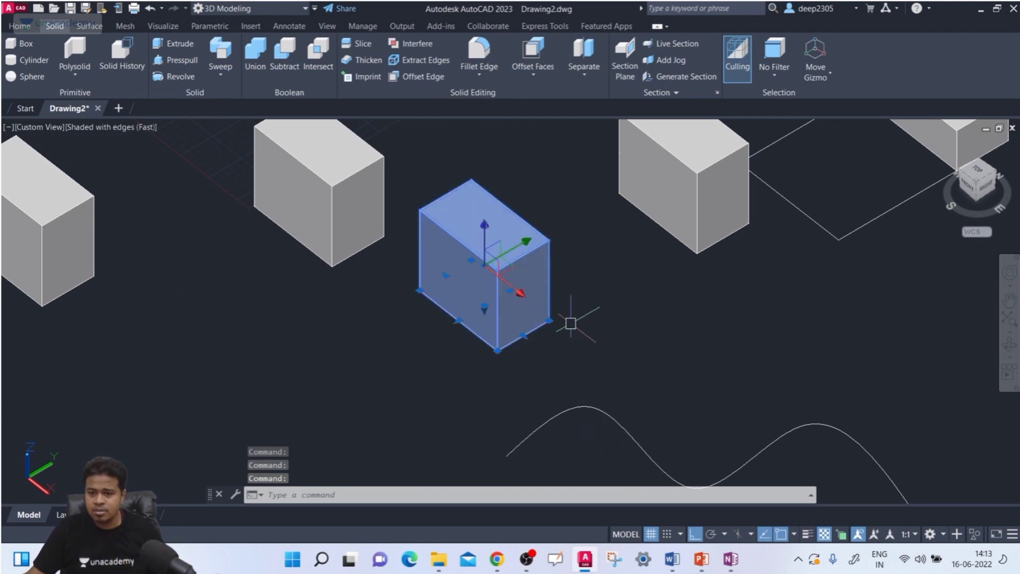
{"action": "key", "text": "Escape"}
{"action": "type", "text": "m"}
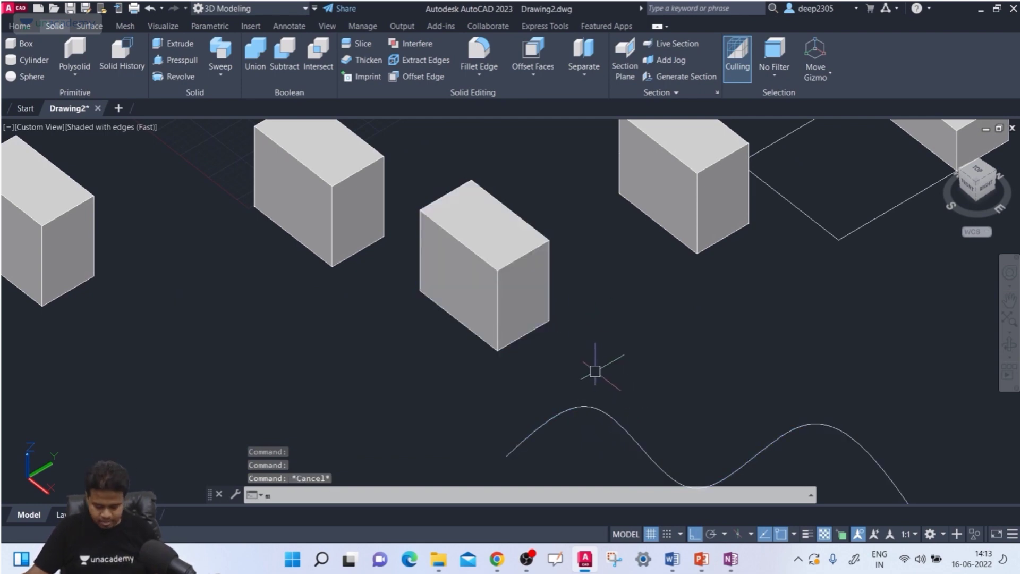
{"action": "key", "text": "Return"}
{"action": "left_click", "coordinate": [595, 409]}
{"action": "key", "text": "Return"}
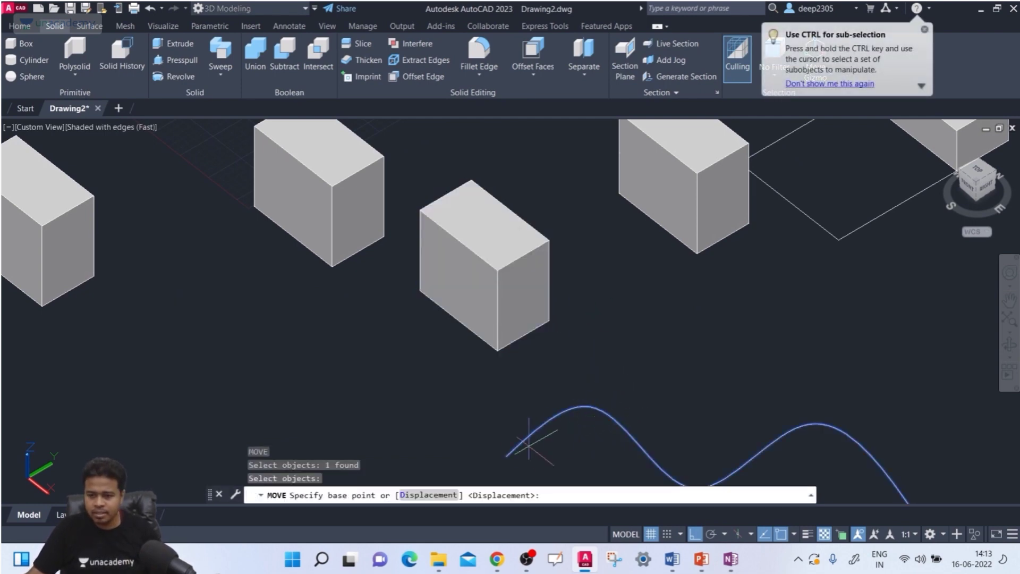
{"action": "left_click", "coordinate": [506, 456]}
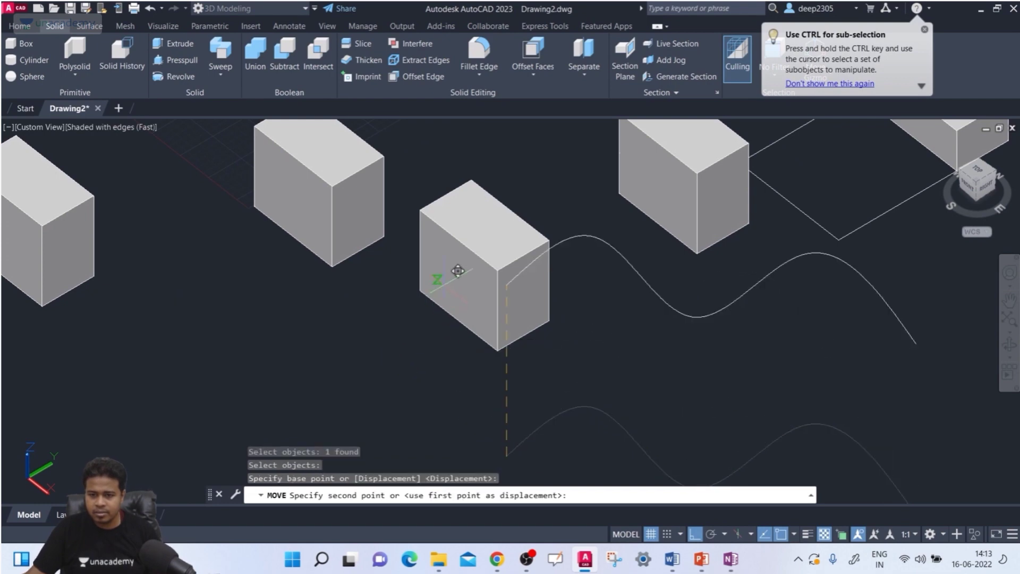
{"action": "left_click", "coordinate": [435, 241]}
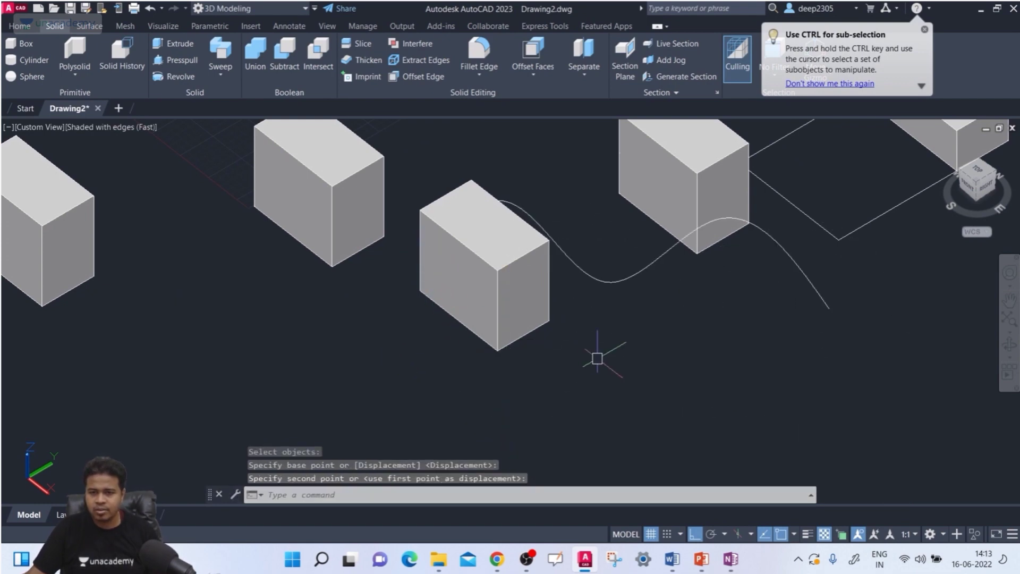
Slice the box attached to the spline, using the spline as the planar object and keeping both sides.
{"action": "middle_click_drag", "start_coordinate": [597, 353], "coordinate": [588, 357]}
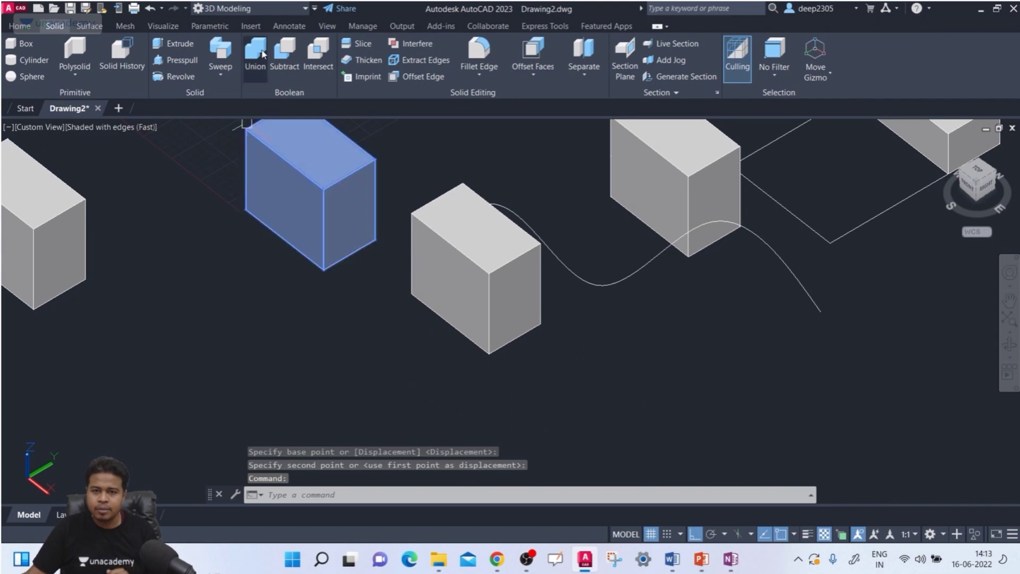
{"action": "left_click", "coordinate": [361, 45]}
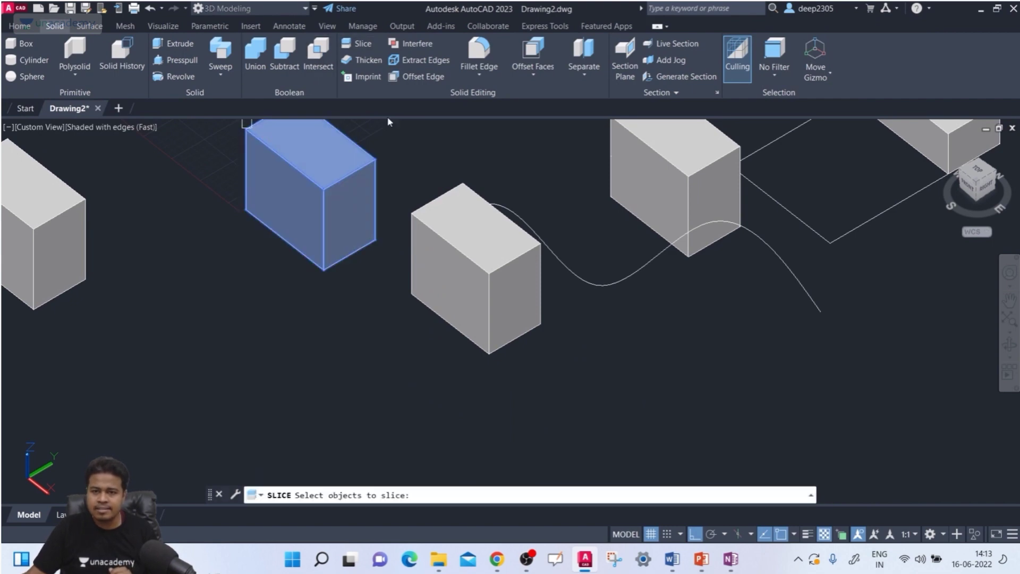
{"action": "left_click", "coordinate": [471, 317]}
{"action": "key", "text": "Return"}
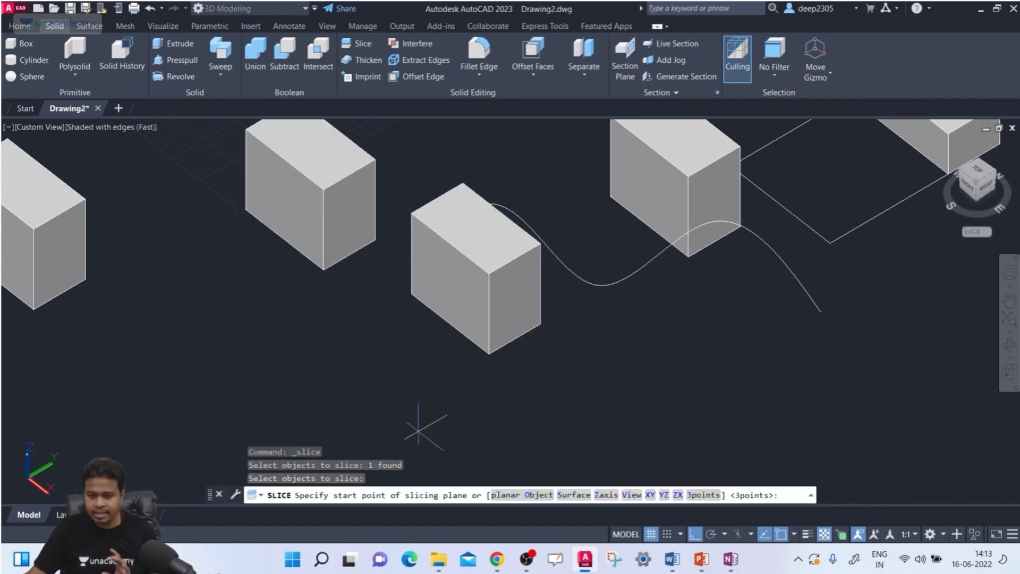
{"action": "left_click", "coordinate": [523, 495]}
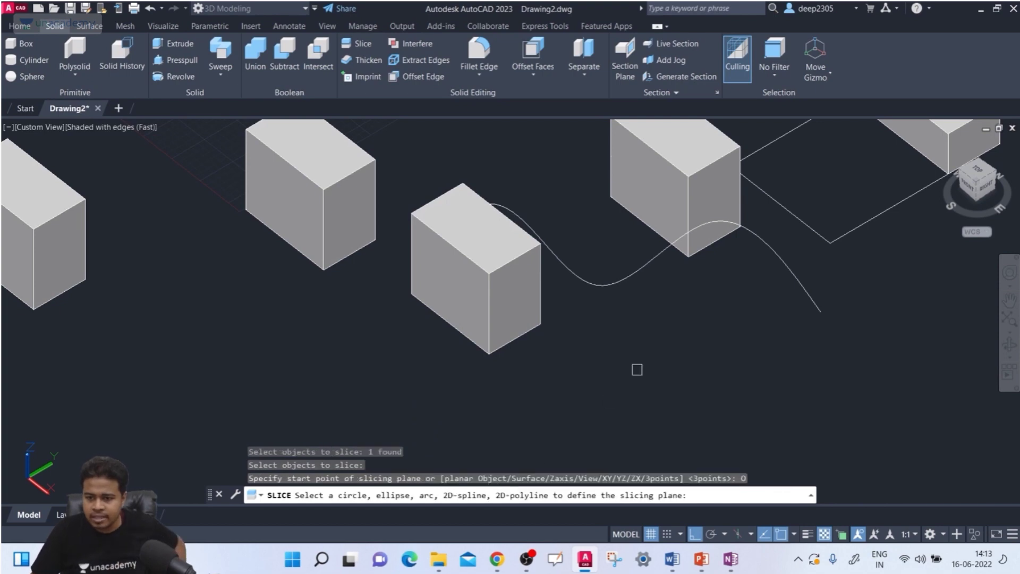
{"action": "left_click", "coordinate": [612, 285]}
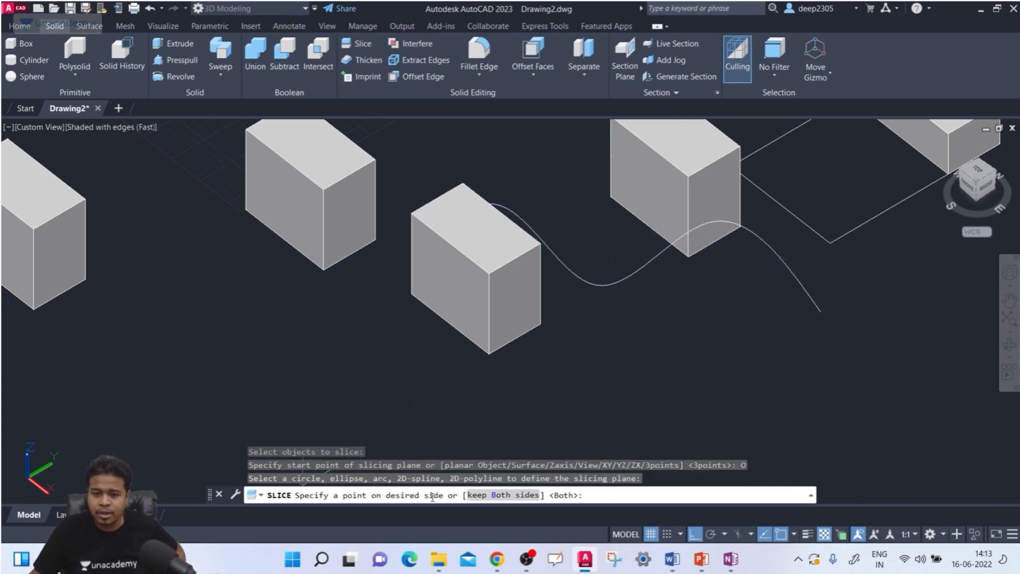
{"action": "middle_click_drag", "start_coordinate": [485, 279], "coordinate": [501, 213], "text": "shift"}
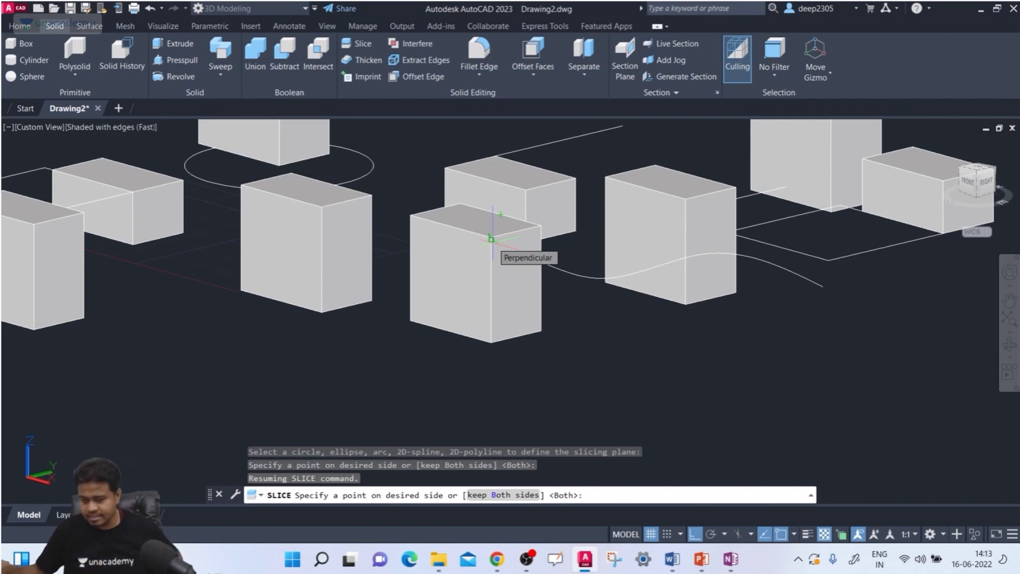
{"action": "left_click", "coordinate": [504, 497]}
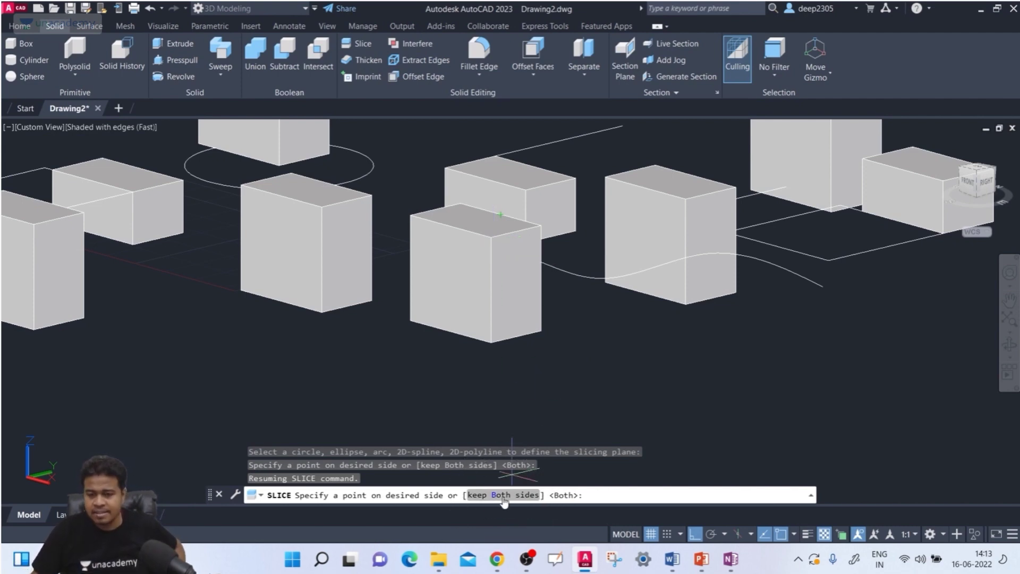
{"action": "left_click", "coordinate": [504, 497]}
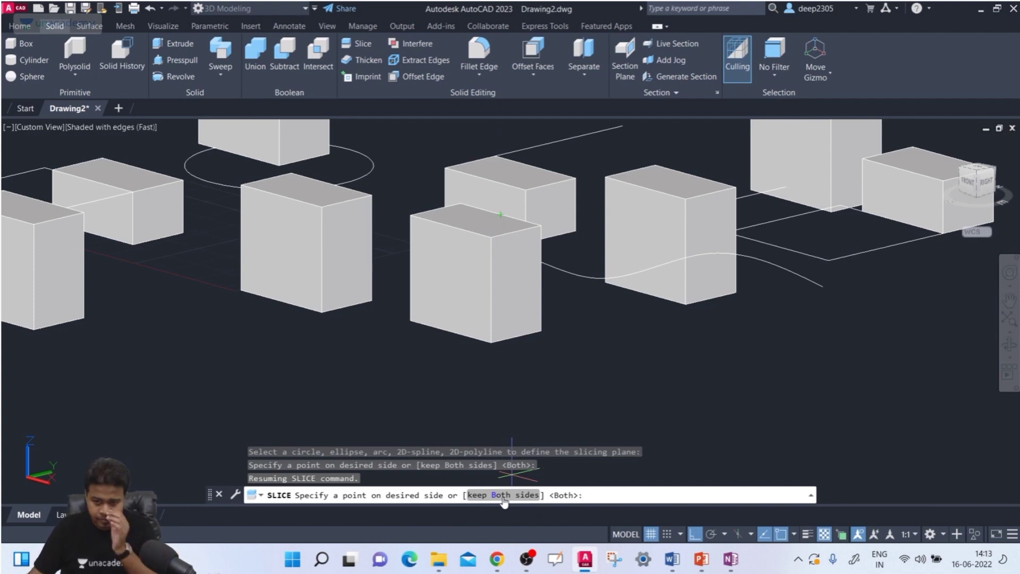
{"action": "left_click", "coordinate": [504, 496]}
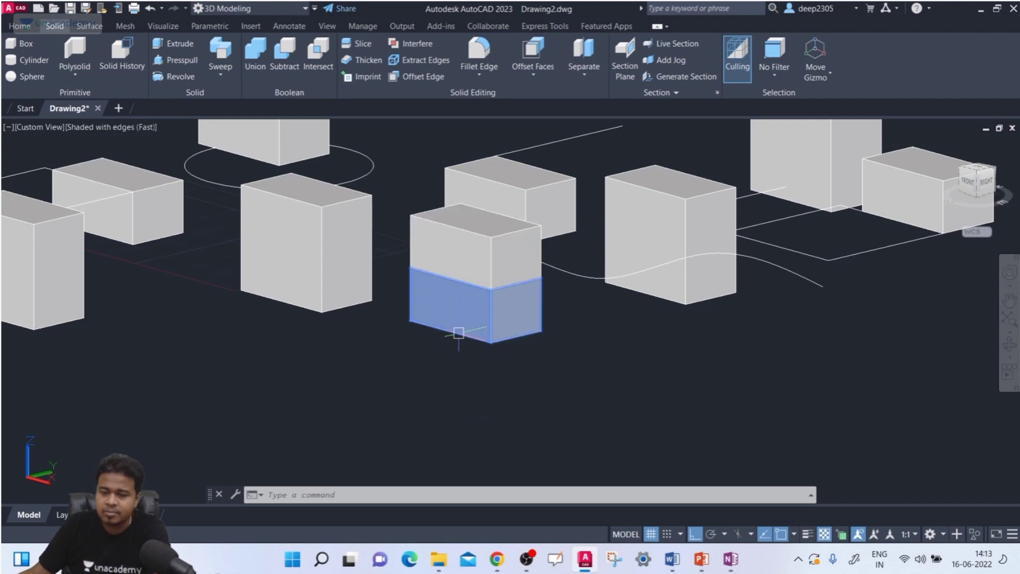
Move the upper half of the spline-sliced box away from the lower half along the X axis.
{"action": "middle_click_drag", "start_coordinate": [467, 365], "coordinate": [444, 317], "text": "shift"}
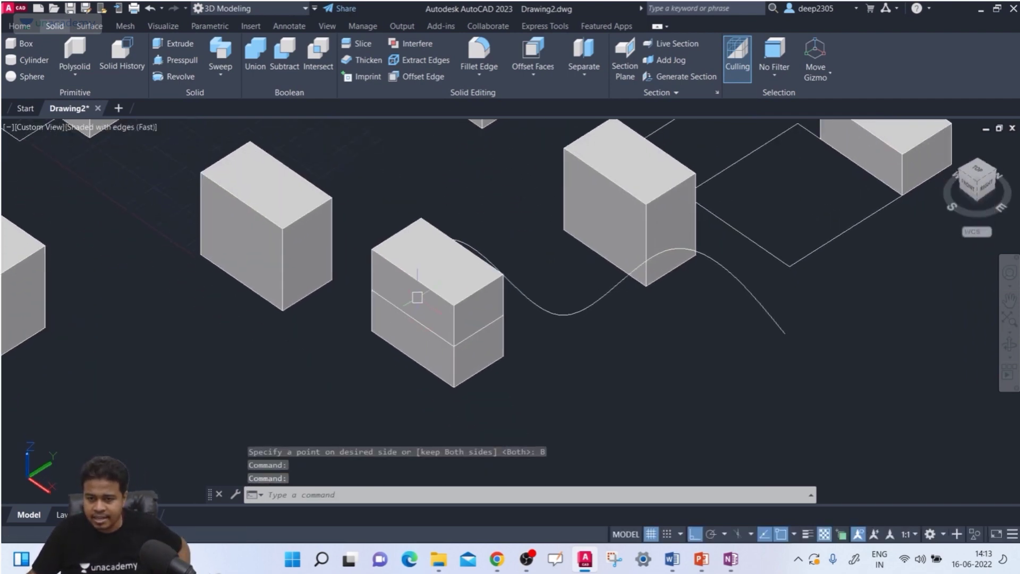
{"action": "left_click", "coordinate": [452, 277]}
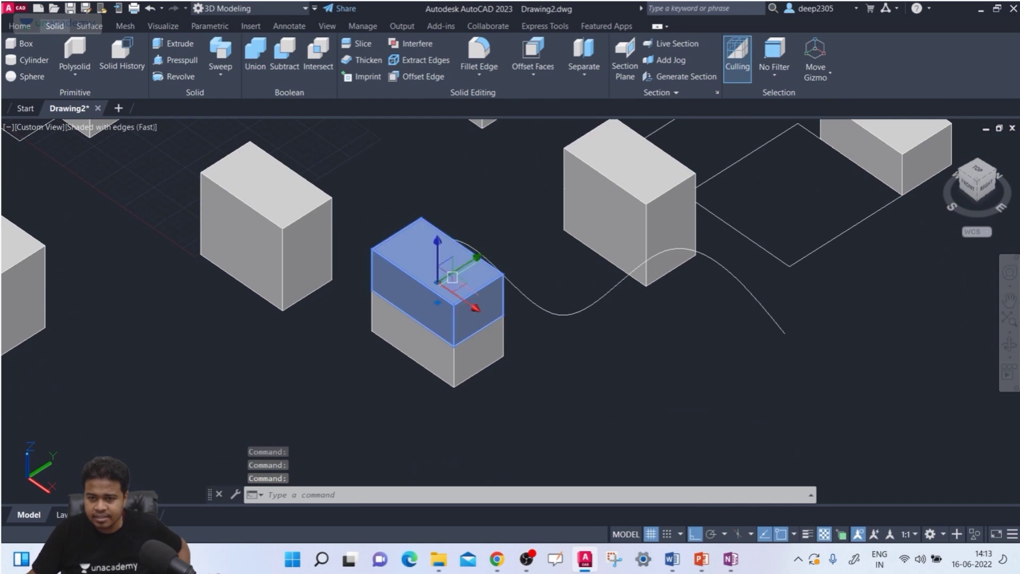
{"action": "left_click", "coordinate": [472, 308]}
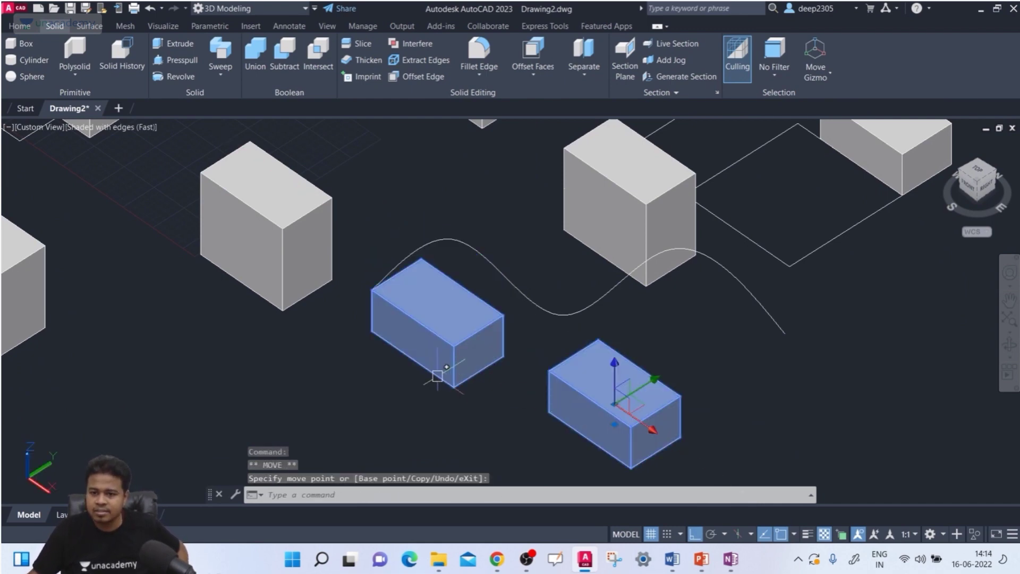
Move only the lower half of the sliced box a short distance along the X axis, away from the spline.
{"action": "left_click", "coordinate": [460, 364]}
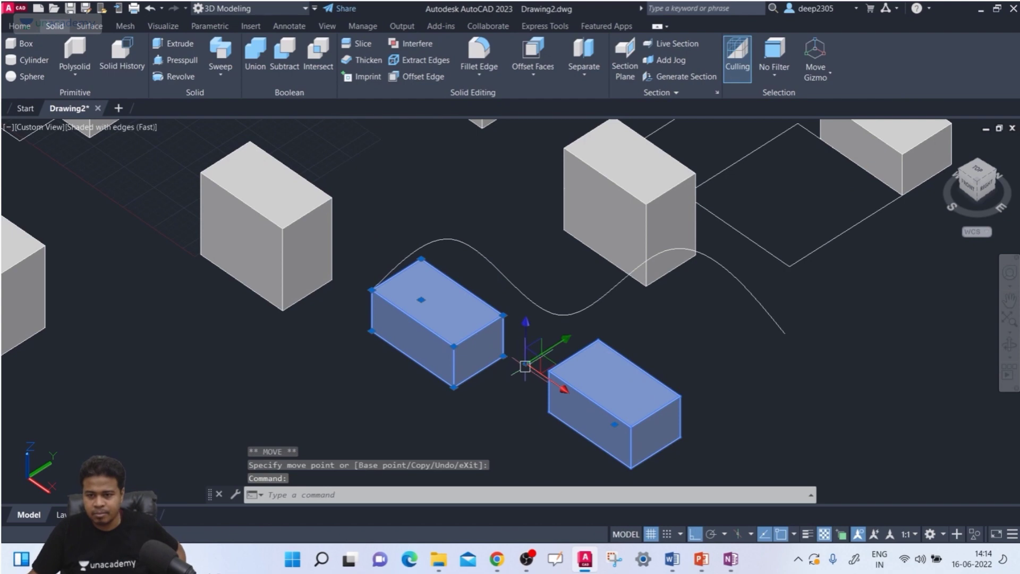
{"action": "key", "text": "Escape"}
{"action": "key", "text": "Escape"}
{"action": "left_click", "coordinate": [448, 349]}
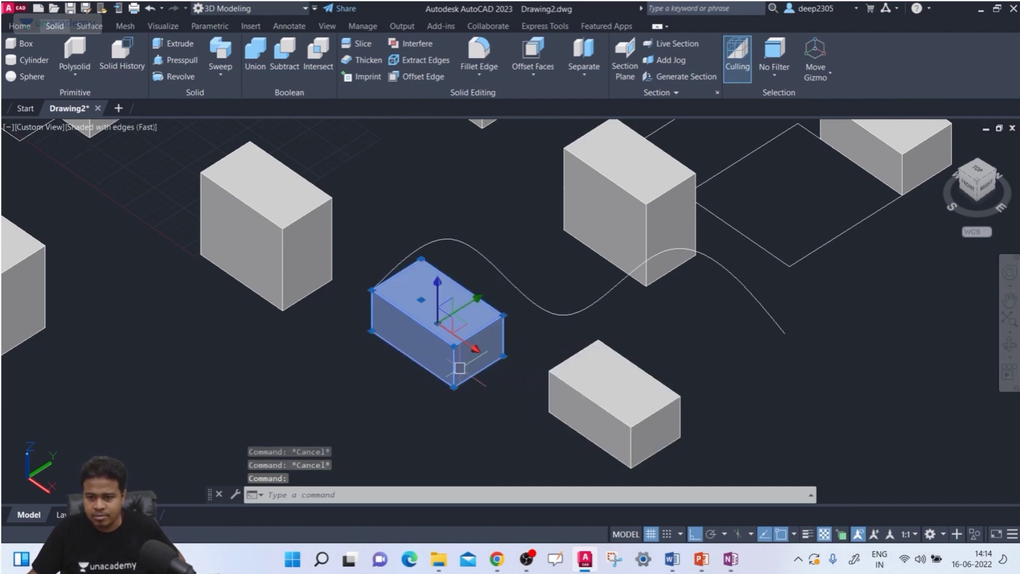
{"action": "left_click", "coordinate": [471, 350]}
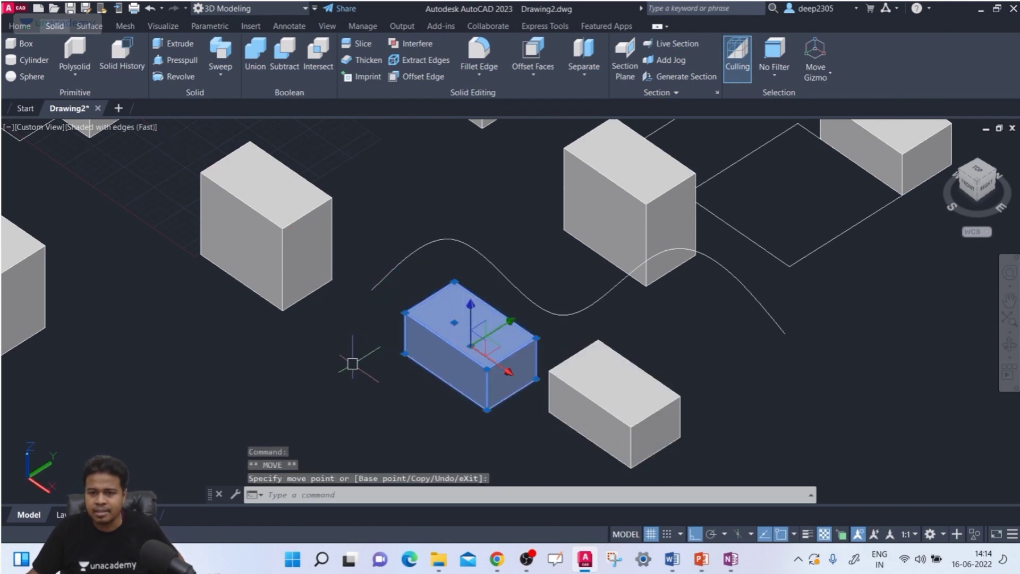
{"action": "scroll", "coordinate": [330, 353], "scroll_direction": "down", "scroll_amount": 5}
{"action": "left_click", "coordinate": [348, 376]}
{"action": "scroll", "coordinate": [348, 376], "scroll_direction": "up", "scroll_amount": 3}
{"action": "key", "text": "Escape"}
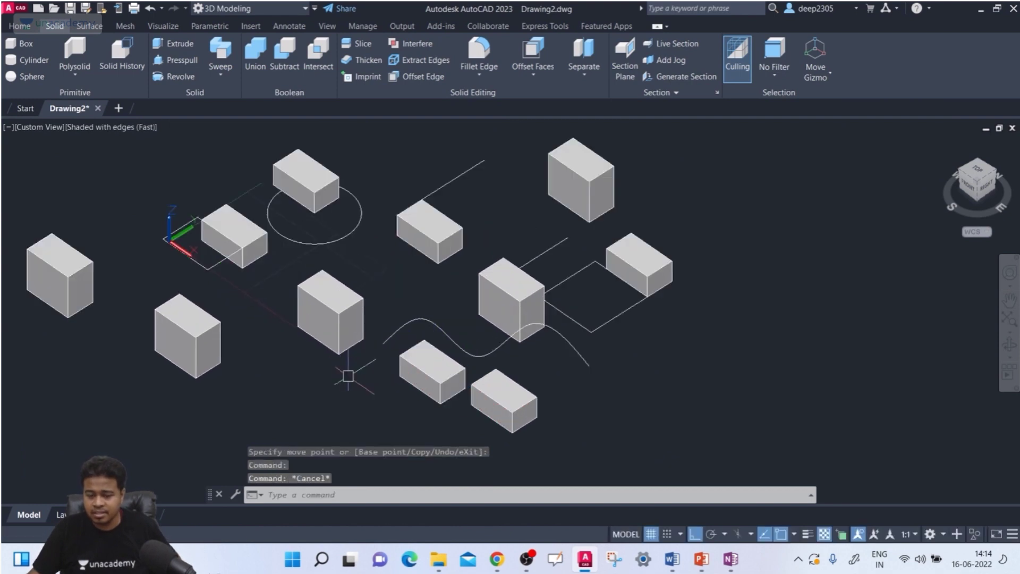
Create a rectangular planar surface by two opposite corners in the empty area in front of the uncut boxes.
{"action": "scroll", "coordinate": [346, 370], "scroll_direction": "up", "scroll_amount": 4}
{"action": "middle_click_drag", "start_coordinate": [347, 370], "coordinate": [330, 432]}
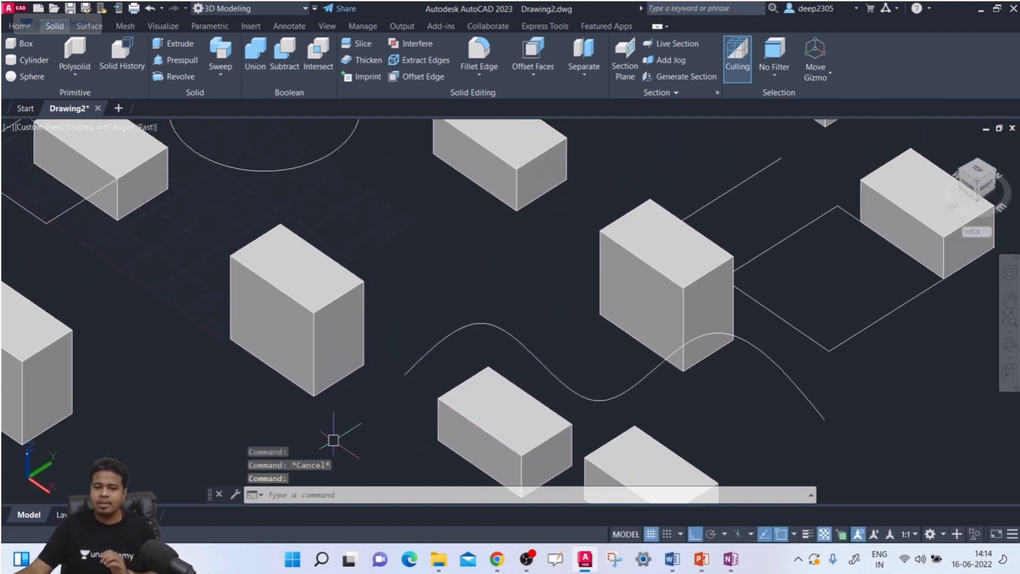
{"action": "middle_click_drag", "start_coordinate": [333, 346], "coordinate": [376, 333]}
{"action": "middle_click_drag", "start_coordinate": [274, 369], "coordinate": [316, 305]}
{"action": "scroll", "coordinate": [354, 303], "scroll_direction": "down", "scroll_amount": 3}
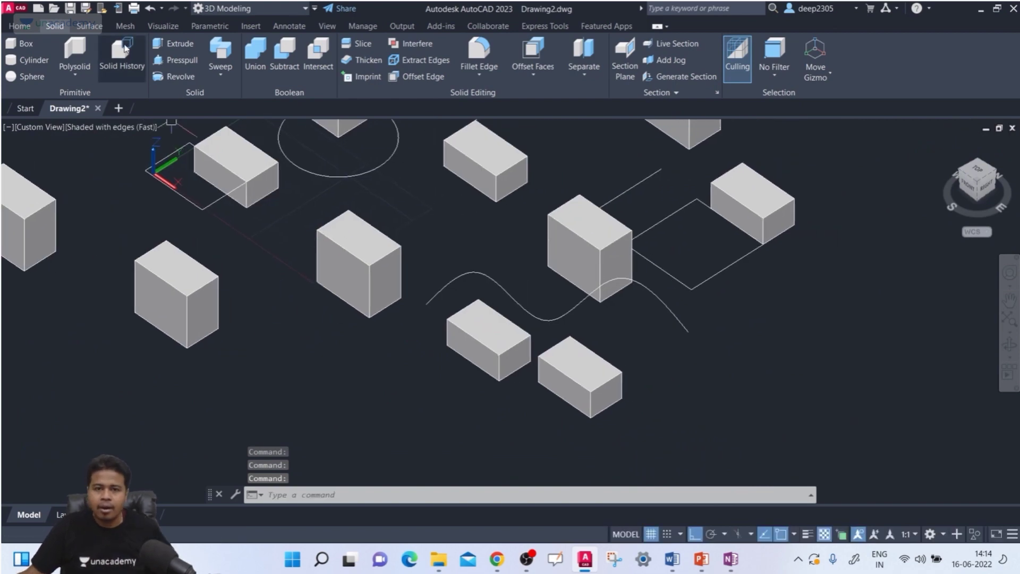
{"action": "left_click", "coordinate": [101, 31]}
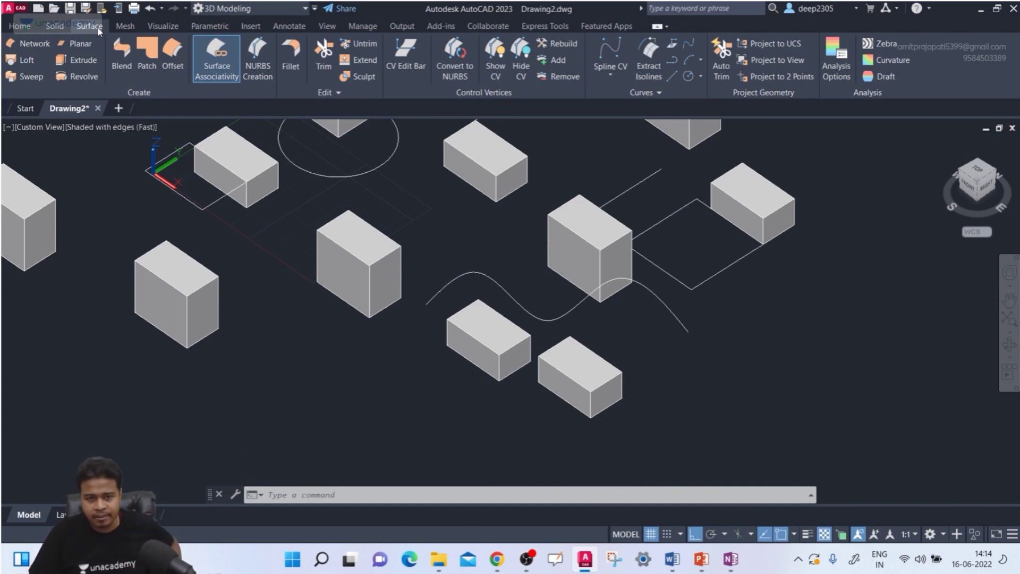
{"action": "left_click", "coordinate": [72, 44]}
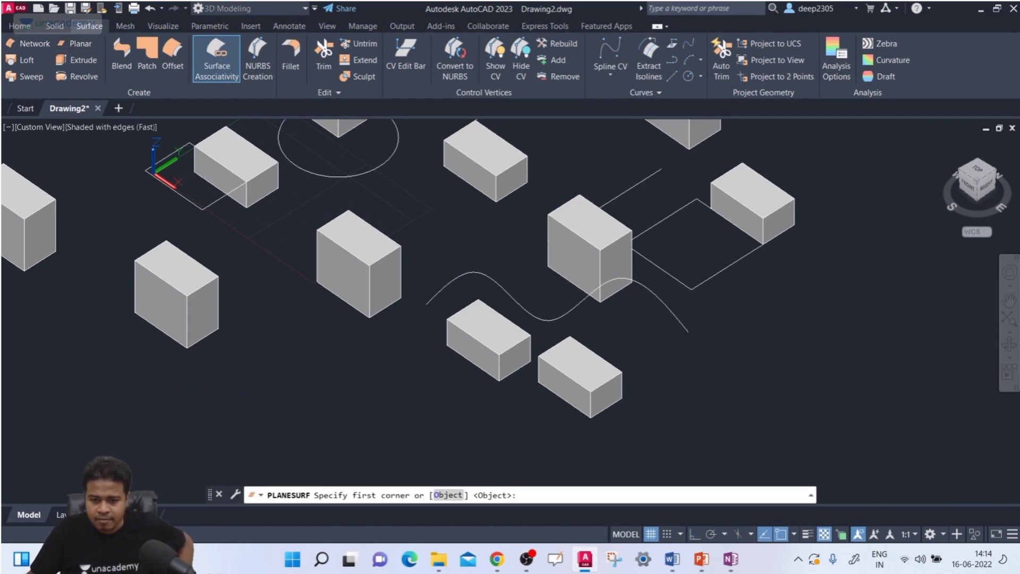
{"action": "left_click", "coordinate": [200, 392]}
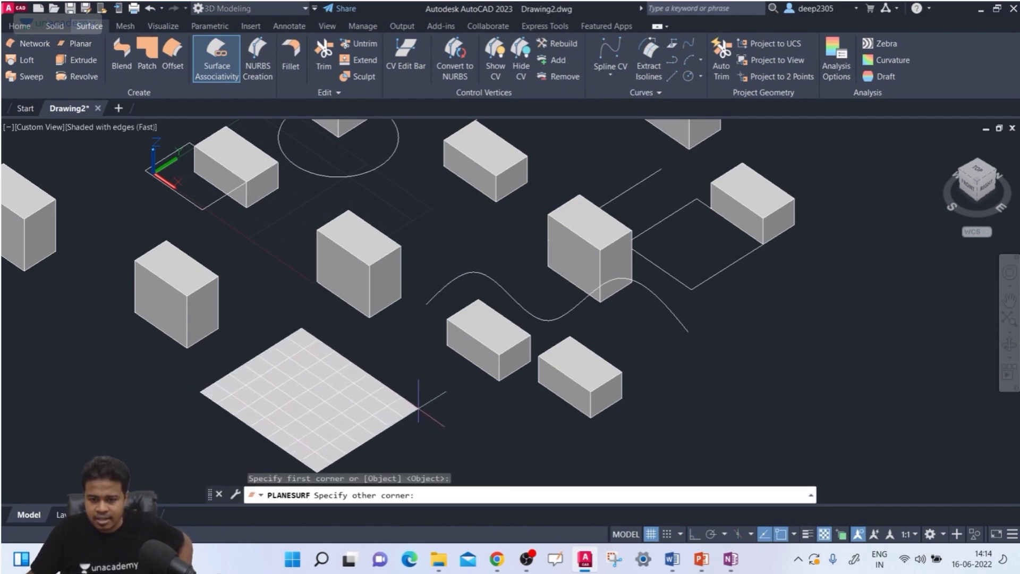
{"action": "left_click", "coordinate": [425, 410]}
{"action": "middle_click_drag", "start_coordinate": [402, 406], "coordinate": [392, 353]}
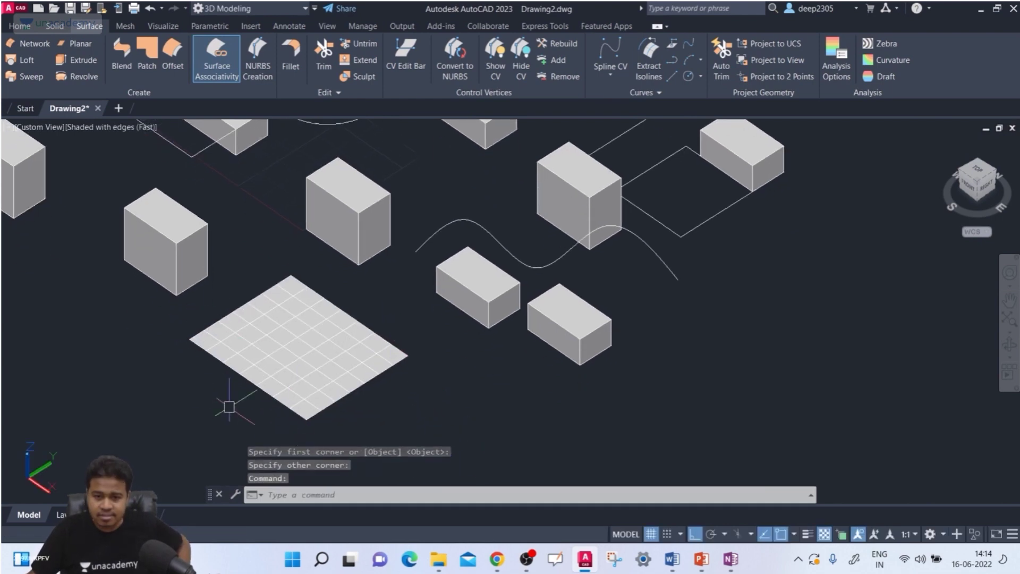
{"action": "left_click", "coordinate": [287, 375]}
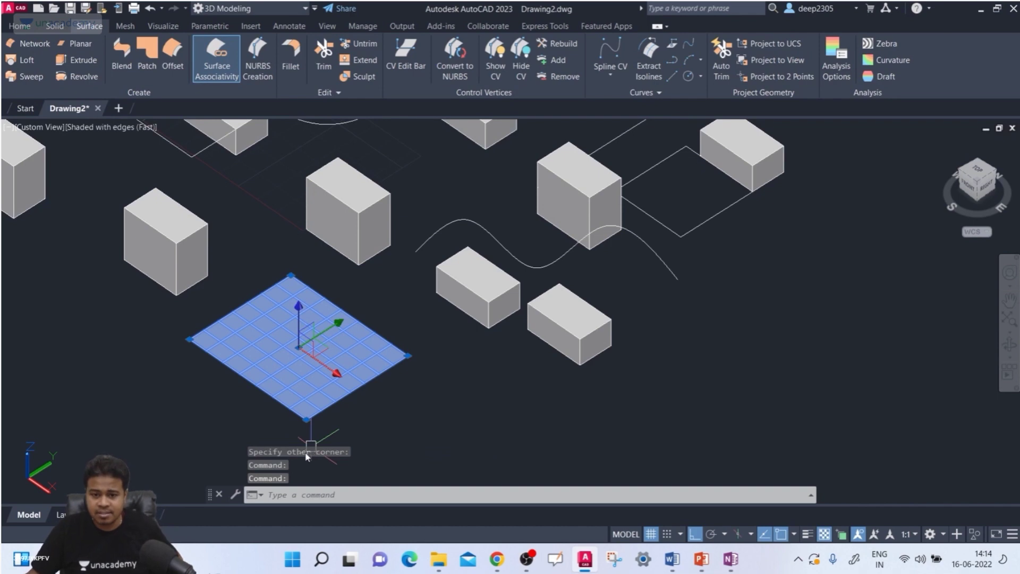
{"action": "key", "text": "Escape"}
Return to the solid modelling and editing tools with nothing selected.
{"action": "mouse_move", "coordinate": [282, 370]}
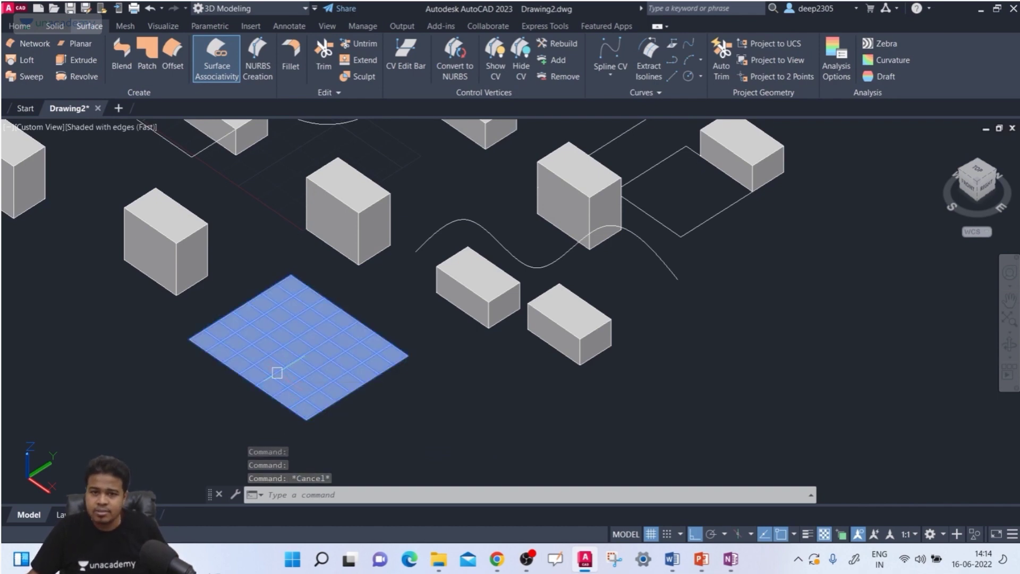
{"action": "left_click", "coordinate": [55, 26]}
{"action": "key", "text": "Escape"}
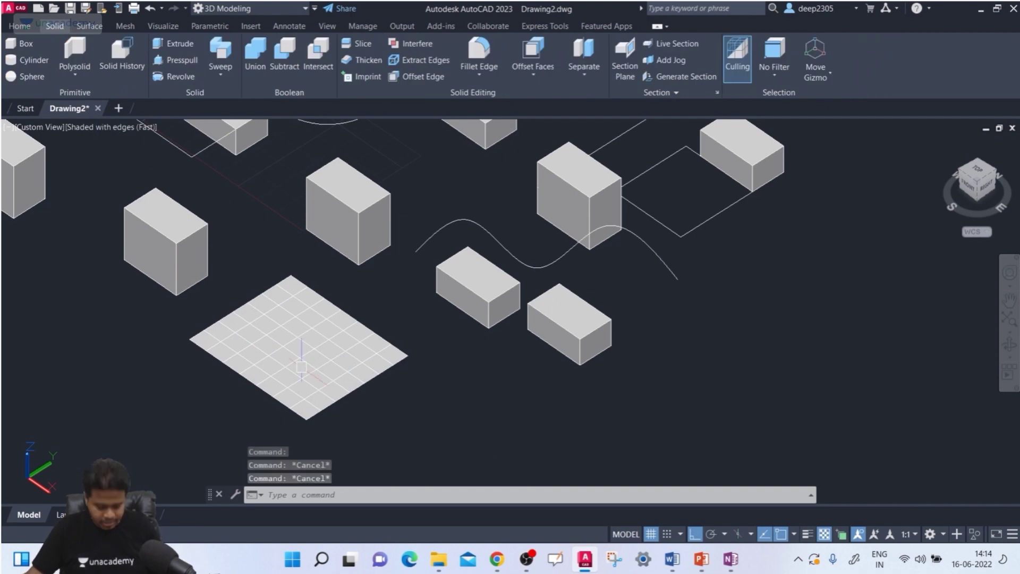
With ortho off, move the planar surface by its corner to the midpoint of the nearby uncut box's vertical edge.
{"action": "type", "text": "m"}
{"action": "key", "text": "Return"}
{"action": "left_click", "coordinate": [300, 375]}
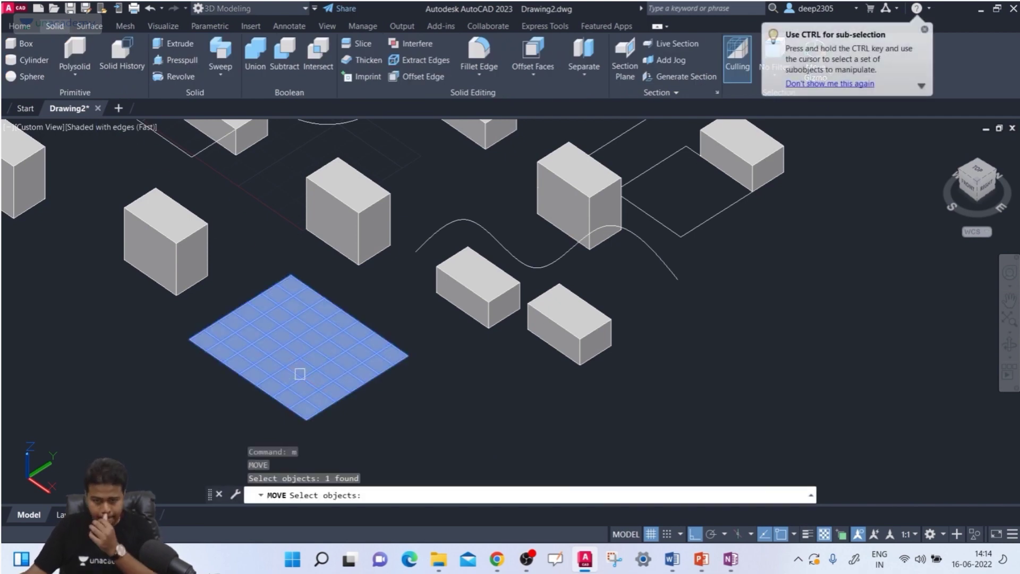
{"action": "key", "text": "Return"}
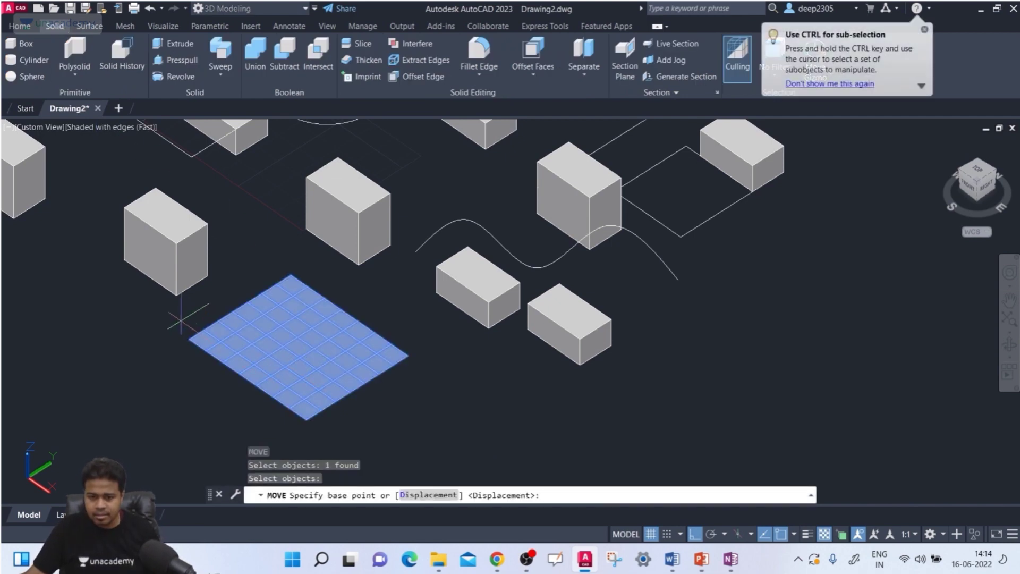
{"action": "left_click", "coordinate": [189, 339]}
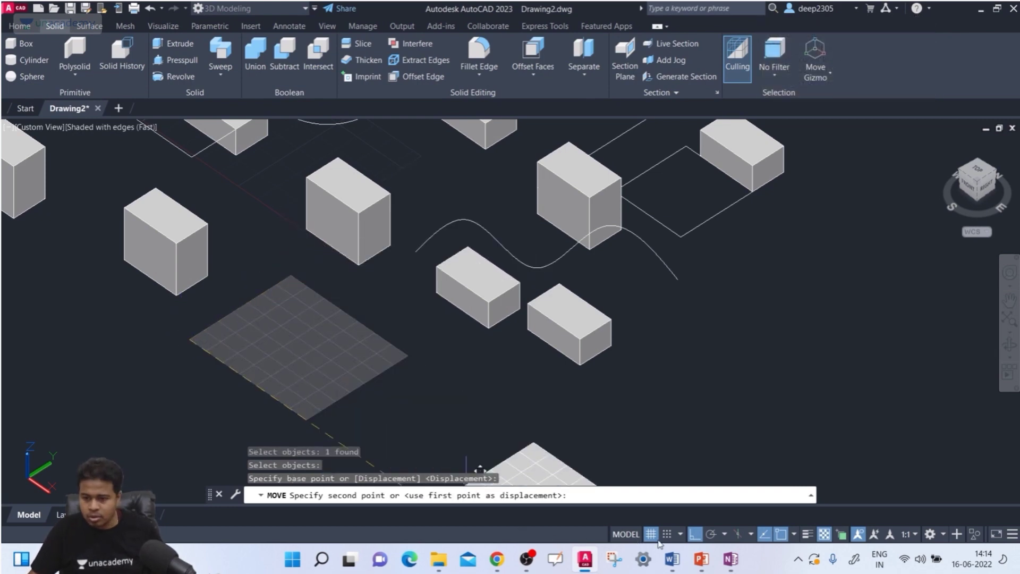
{"action": "left_click", "coordinate": [695, 535]}
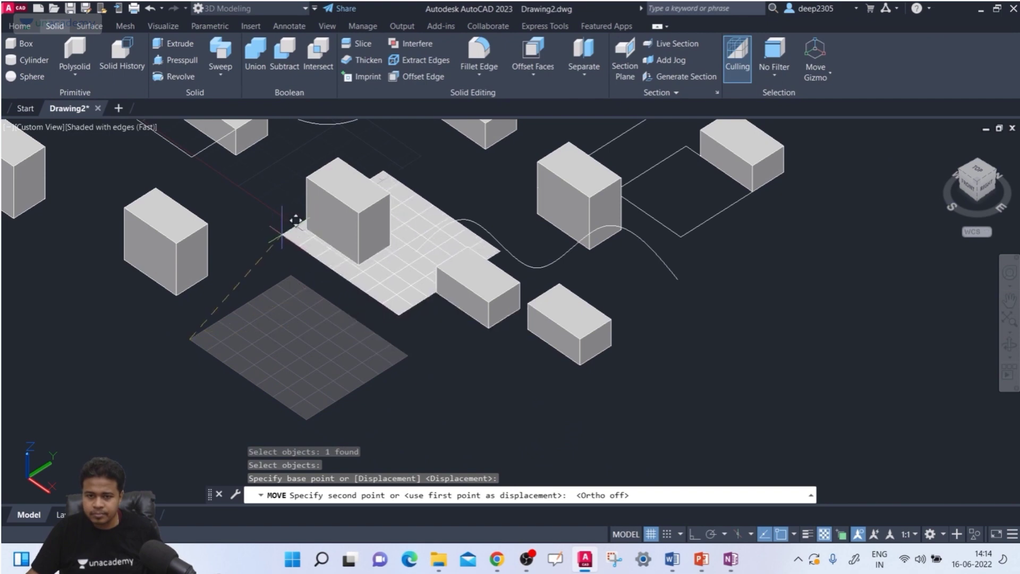
{"action": "scroll", "coordinate": [321, 214], "scroll_direction": "up", "scroll_amount": 2}
{"action": "left_click", "coordinate": [307, 191]}
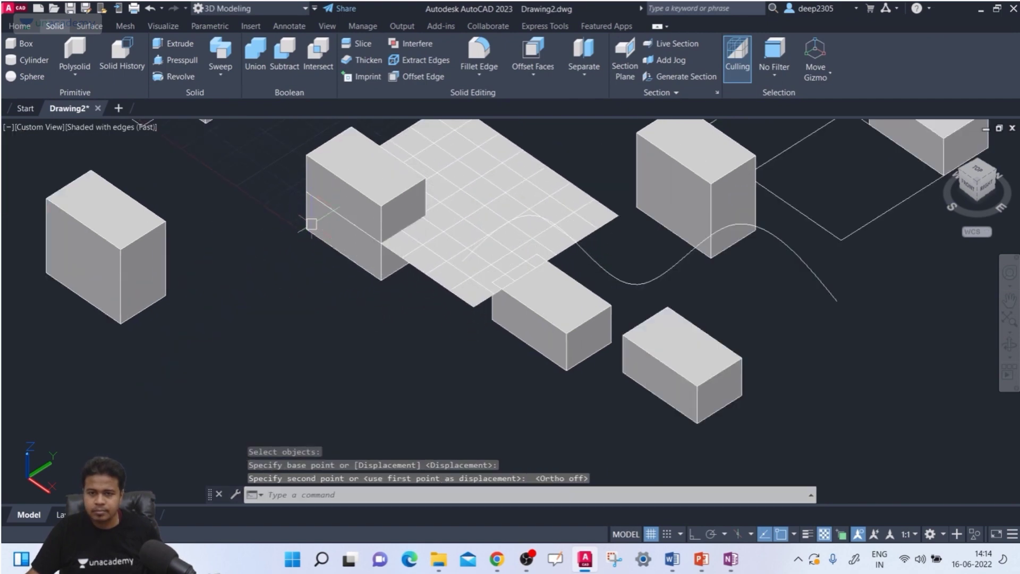
Slice the box crossed by the planar surface, using the Surface option with that surface and keeping both sides.
{"action": "middle_click_drag", "start_coordinate": [338, 303], "coordinate": [298, 354]}
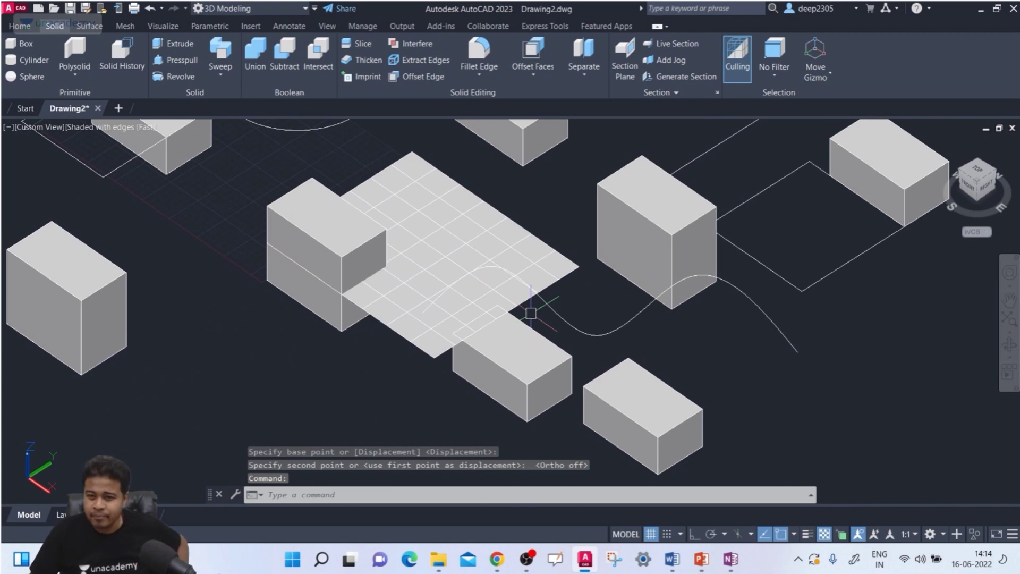
{"action": "middle_click_drag", "start_coordinate": [260, 313], "coordinate": [126, 297]}
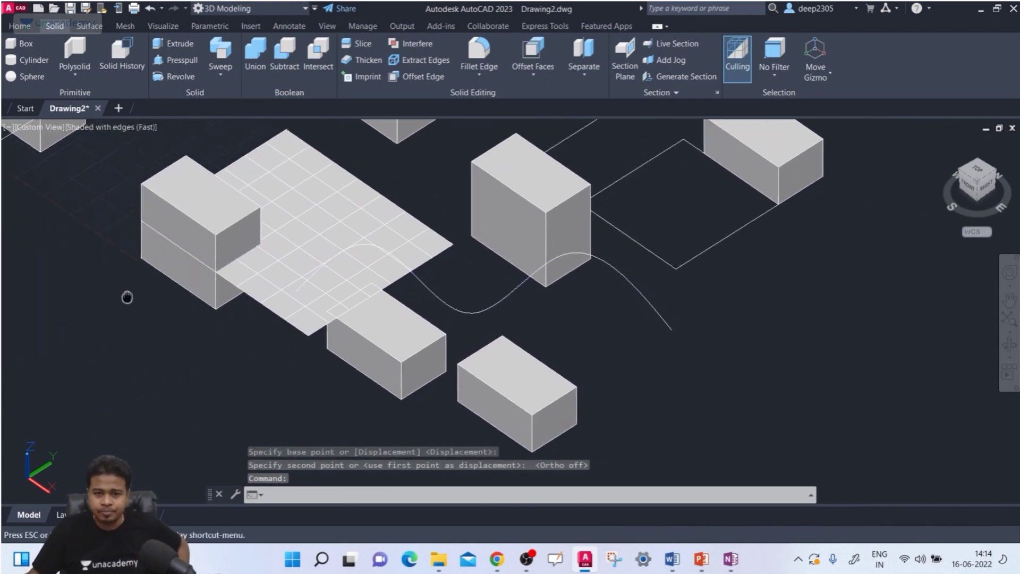
{"action": "key", "text": "Escape"}
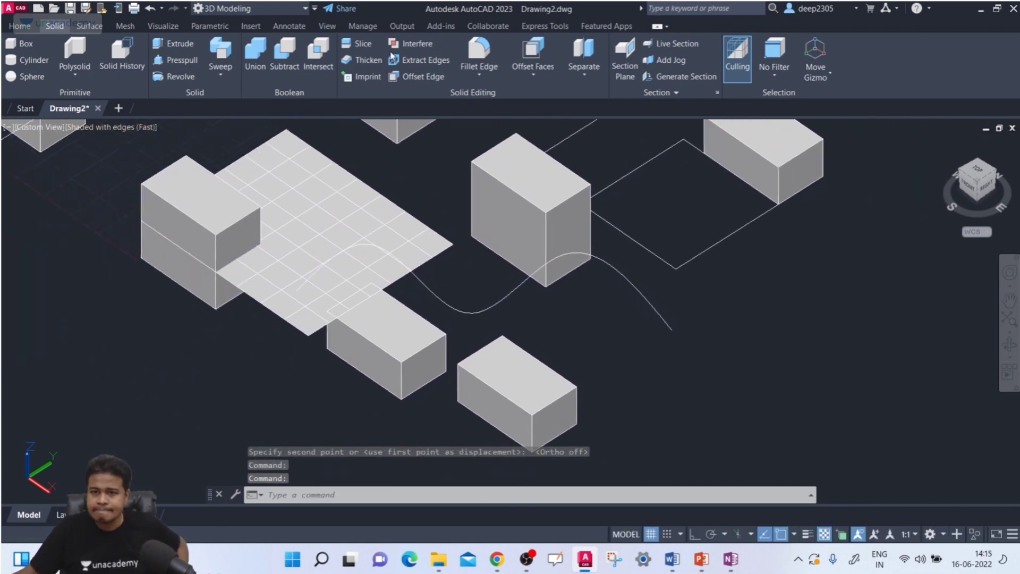
{"action": "left_click", "coordinate": [363, 45]}
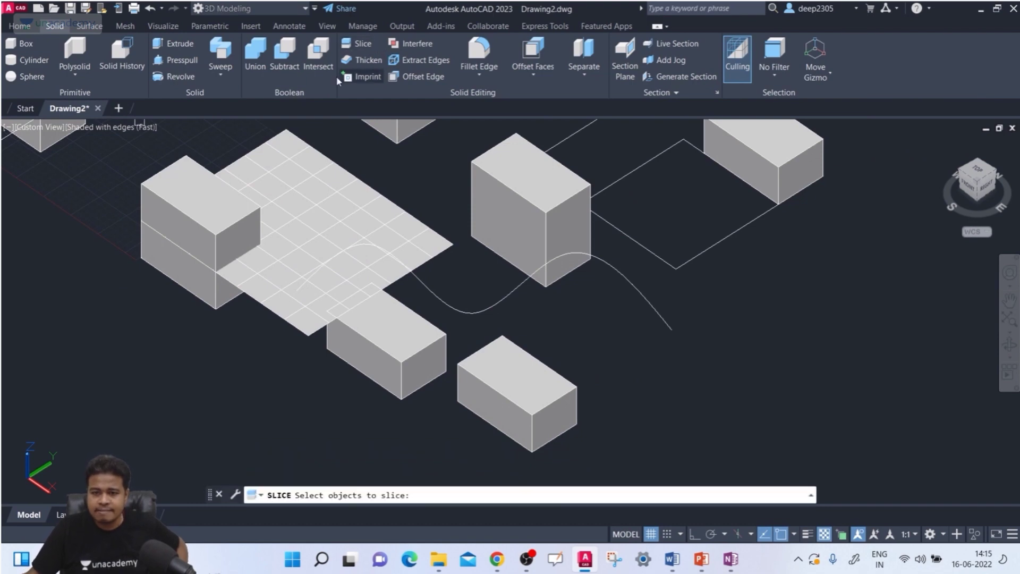
{"action": "left_click", "coordinate": [176, 160]}
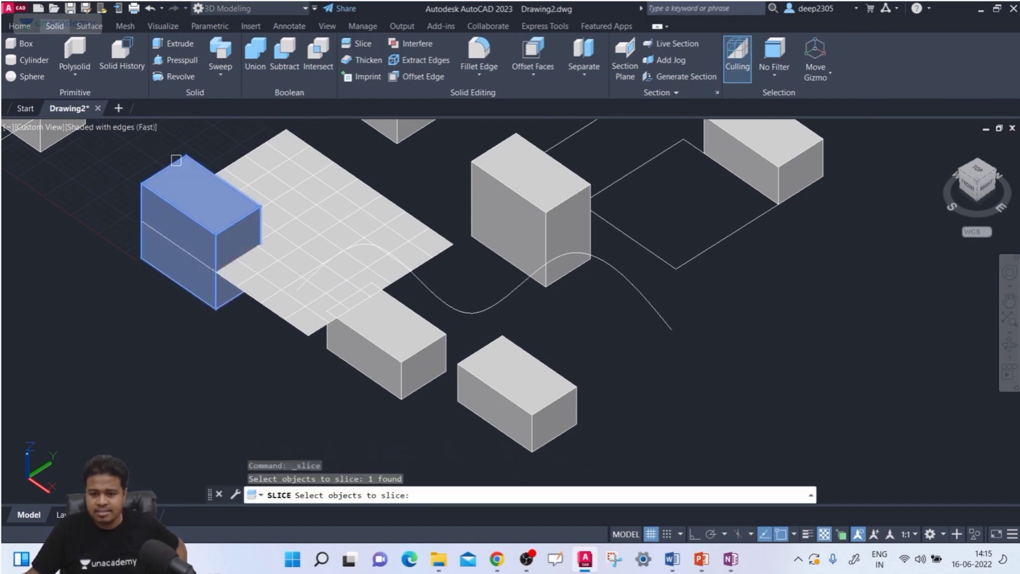
{"action": "key", "text": "Return"}
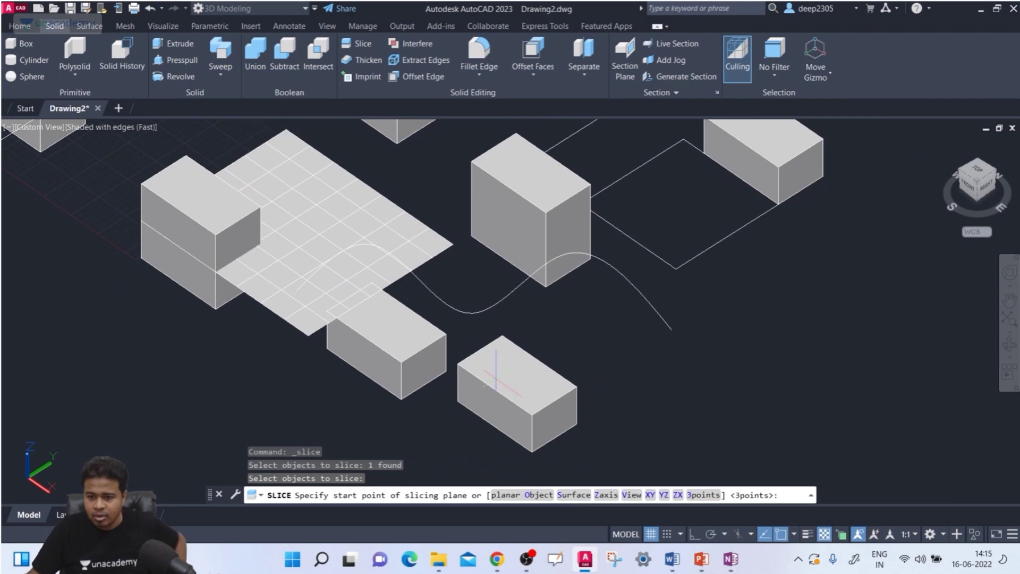
{"action": "left_click", "coordinate": [571, 495]}
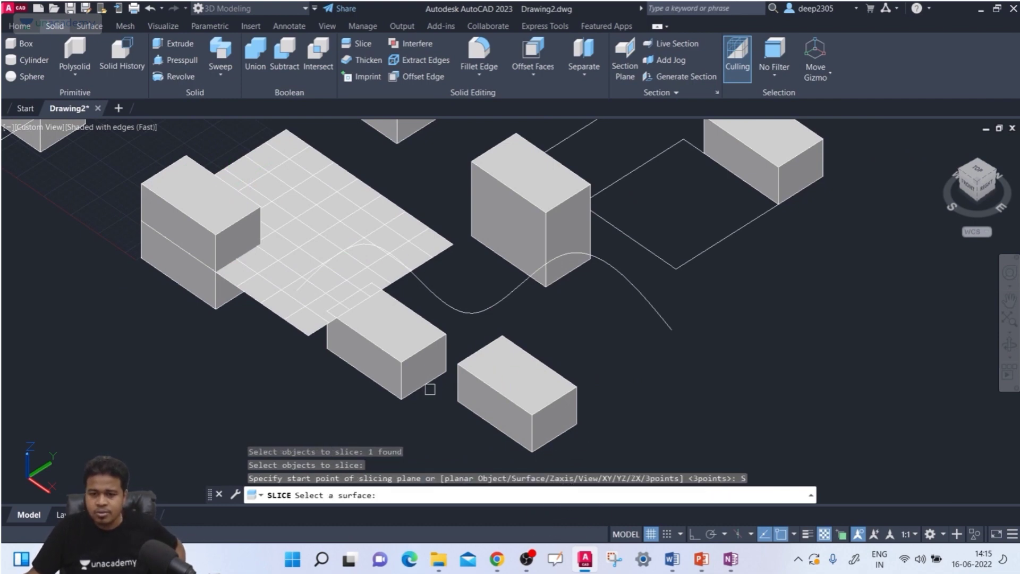
{"action": "left_click", "coordinate": [302, 166]}
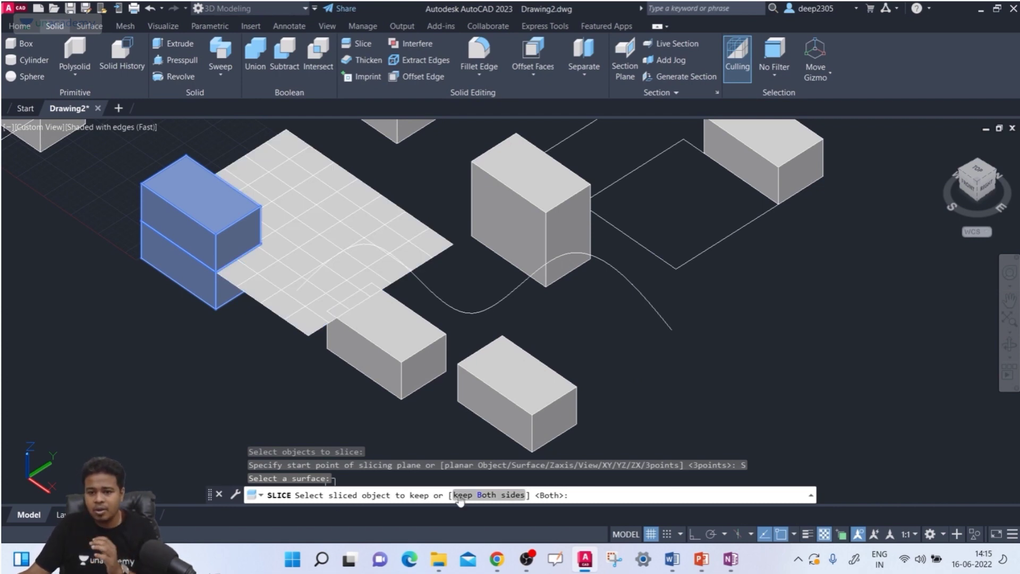
{"action": "left_click", "coordinate": [488, 494]}
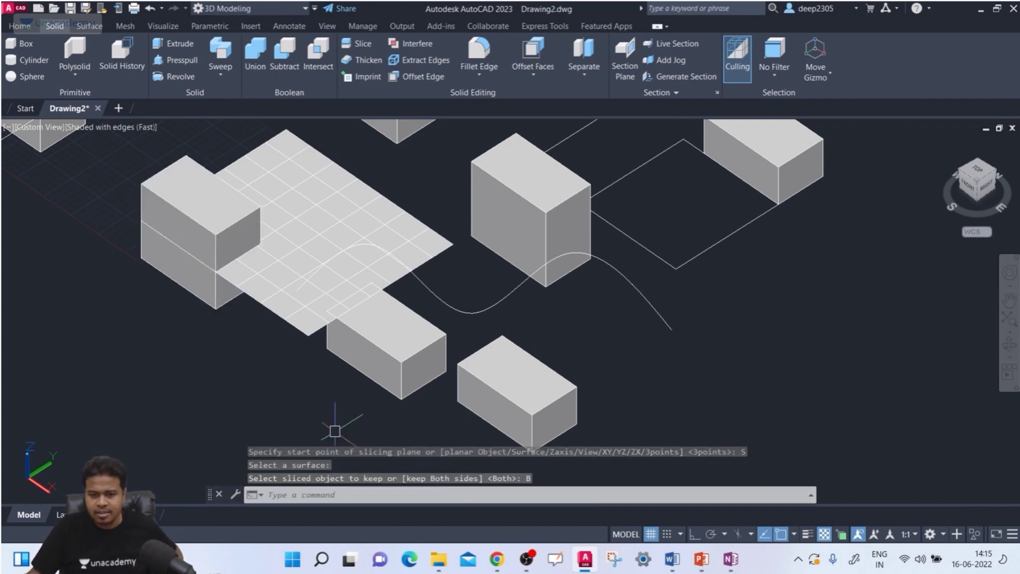
Select the upper half, the lower half and the planar surface one at a time to check that they are separate objects.
{"action": "left_click", "coordinate": [188, 207]}
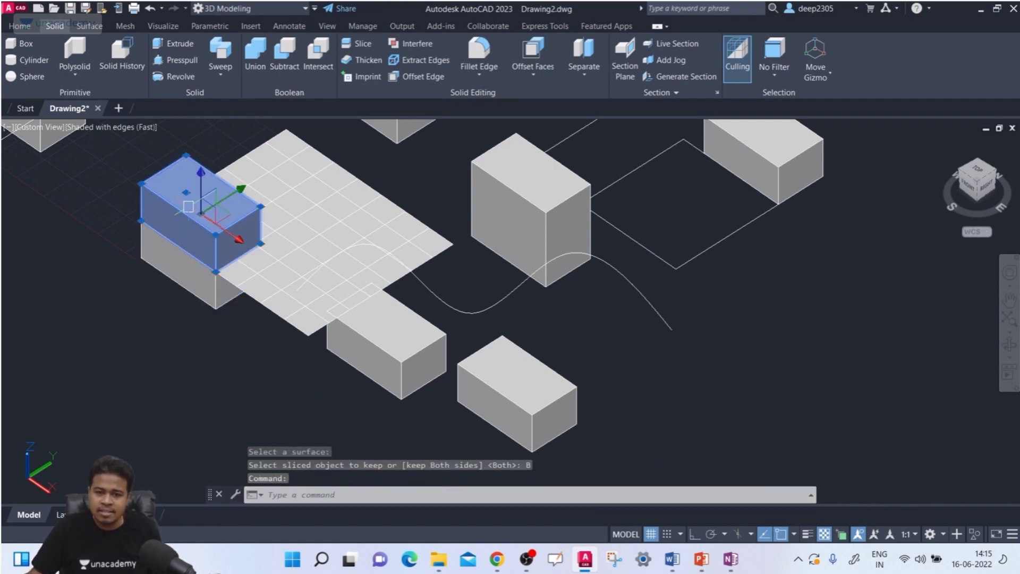
{"action": "key", "text": "Escape"}
{"action": "left_click", "coordinate": [168, 274]}
{"action": "key", "text": "Escape"}
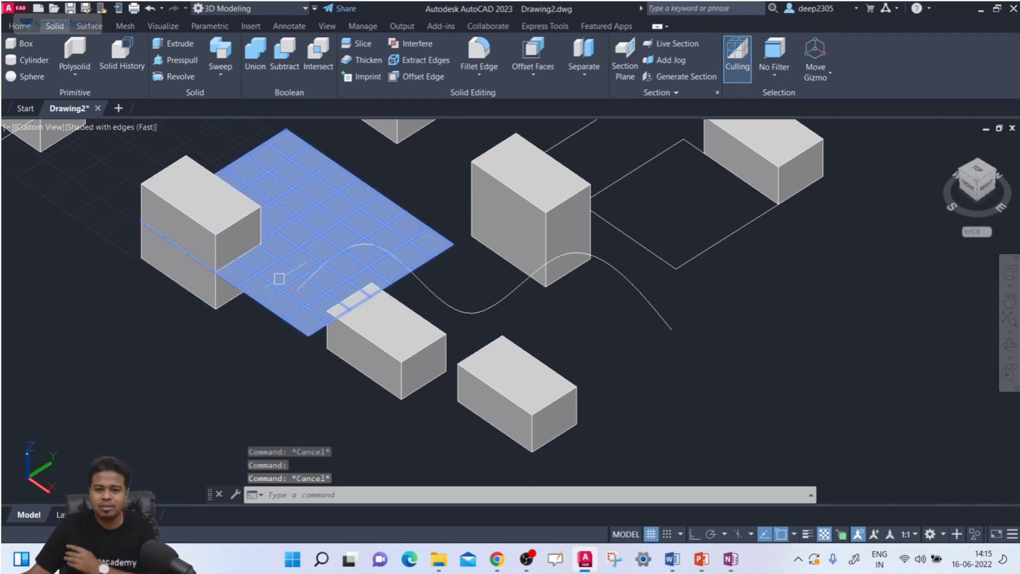
{"action": "left_click", "coordinate": [363, 186]}
{"action": "key", "text": "Escape"}
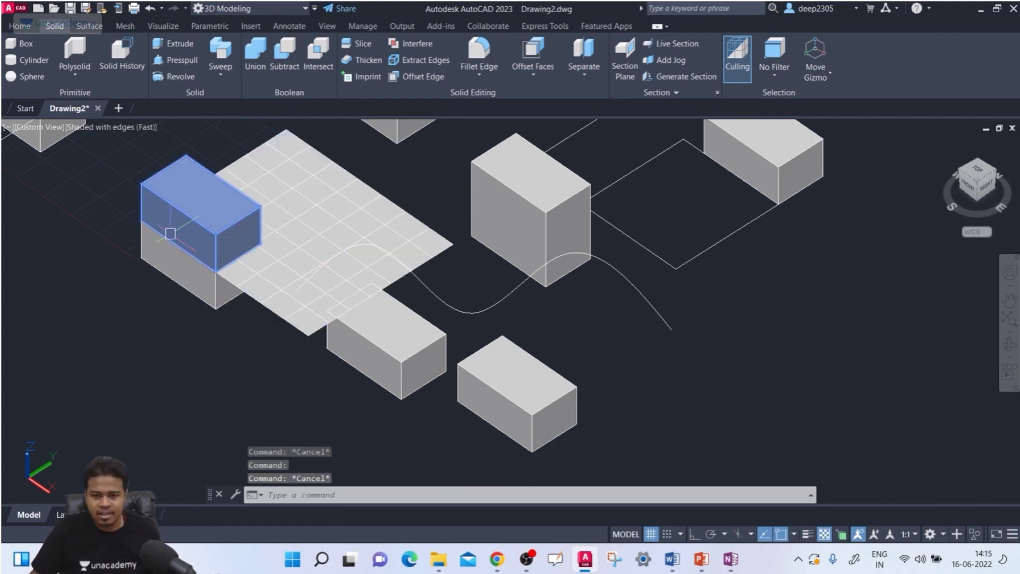
Move the upper half of the surface-sliced box off the planar surface in the negative Y direction and deselect it.
{"action": "left_click", "coordinate": [185, 220]}
{"action": "left_click", "coordinate": [209, 208]}
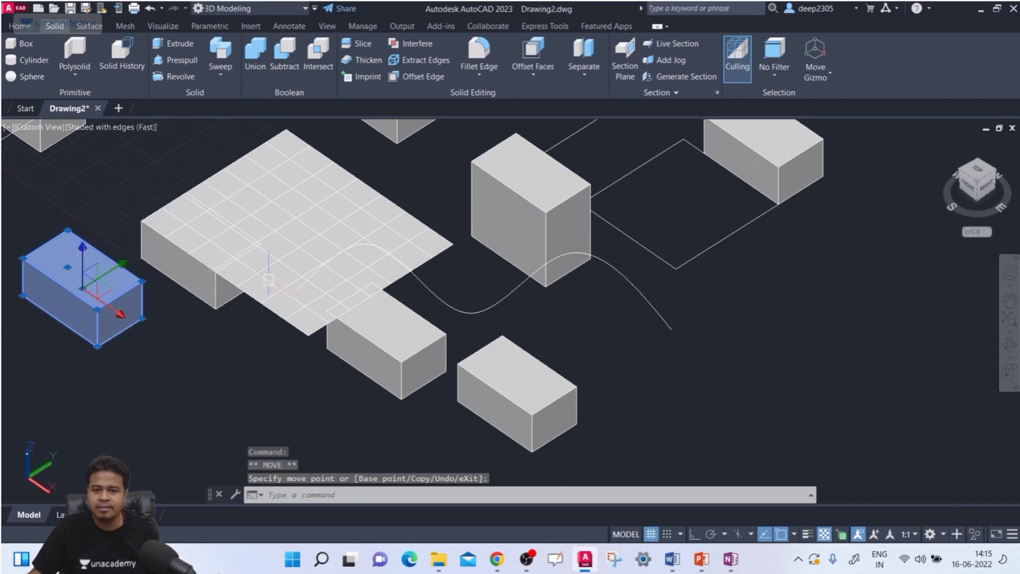
{"action": "key", "text": "Escape"}
Try to slice the outermost uncut box with the Zaxis option, from a bottom corner to the top corner above it, keeping both sides.
{"action": "scroll", "coordinate": [200, 343], "scroll_direction": "down", "scroll_amount": 2}
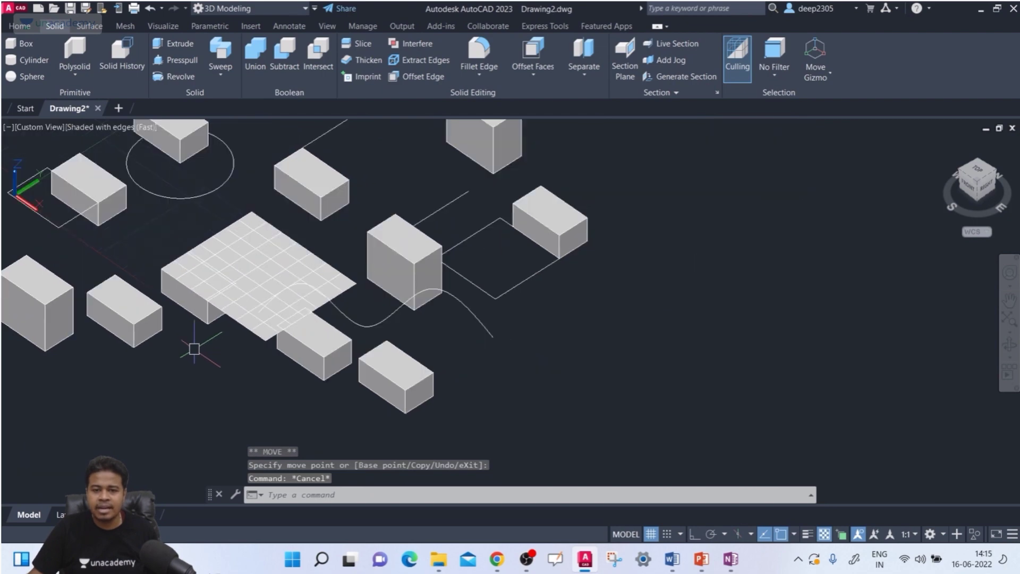
{"action": "middle_click_drag", "start_coordinate": [193, 346], "coordinate": [369, 311]}
{"action": "scroll", "coordinate": [326, 357], "scroll_direction": "up", "scroll_amount": 5}
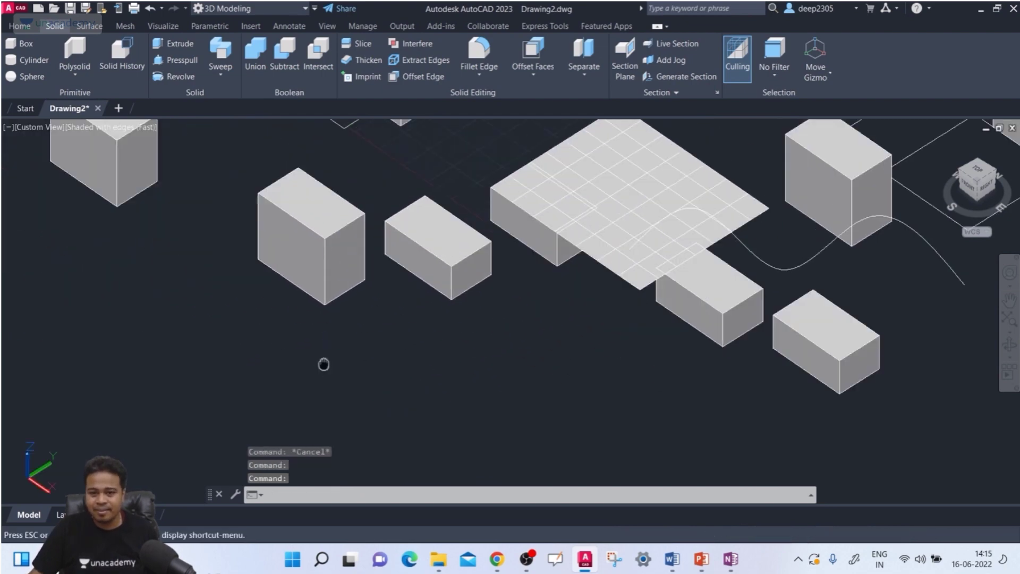
{"action": "scroll", "coordinate": [196, 323], "scroll_direction": "up", "scroll_amount": 3}
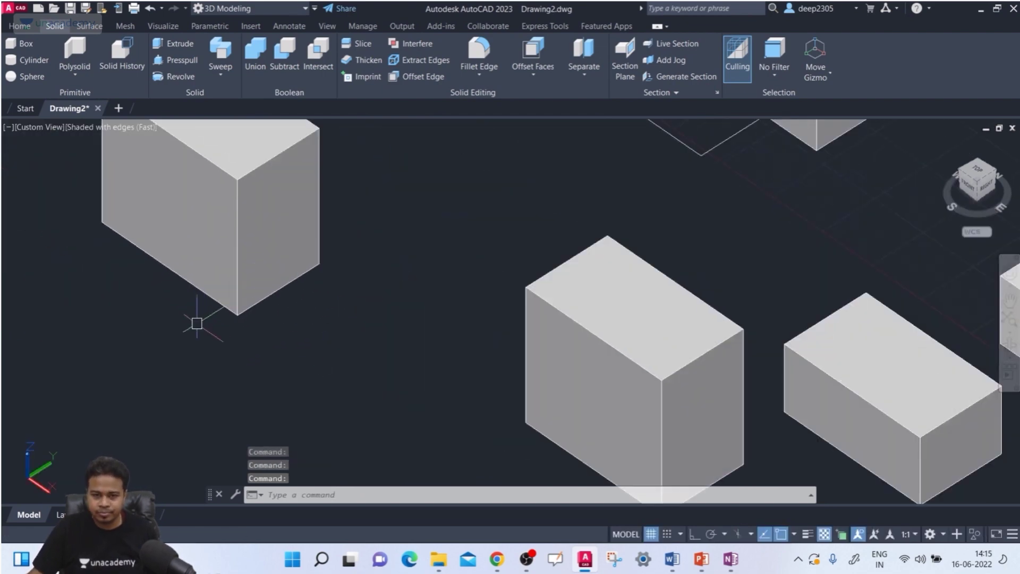
{"action": "middle_click_drag", "start_coordinate": [197, 323], "coordinate": [328, 385]}
{"action": "scroll", "coordinate": [219, 389], "scroll_direction": "down", "scroll_amount": 2}
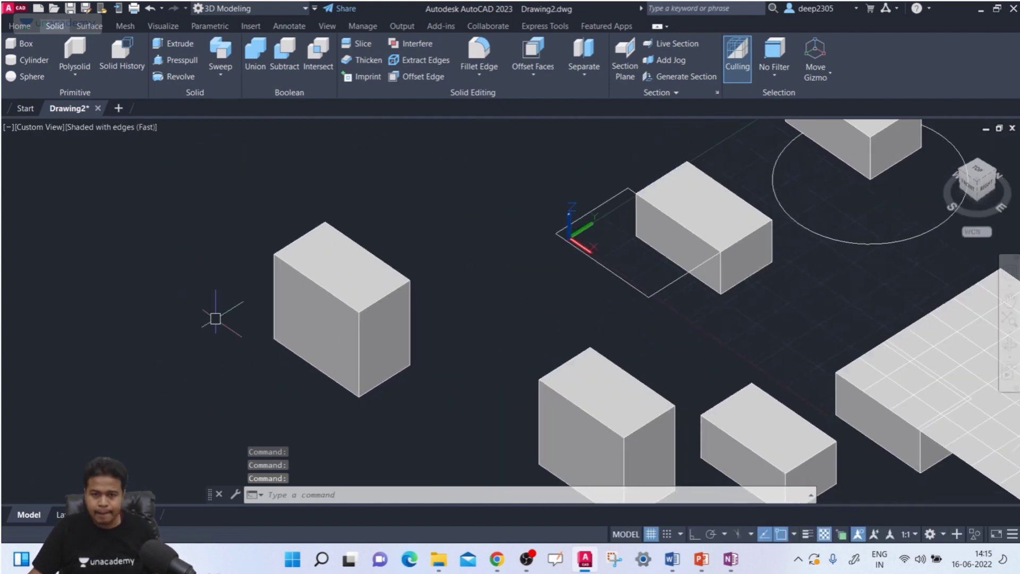
{"action": "left_click", "coordinate": [363, 44]}
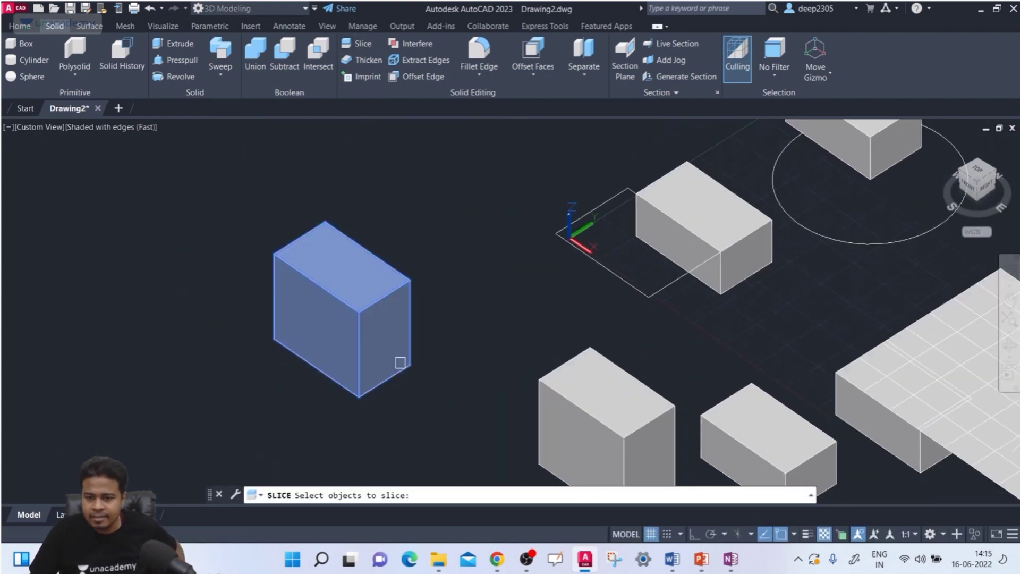
{"action": "left_click", "coordinate": [396, 362]}
{"action": "key", "text": "Return"}
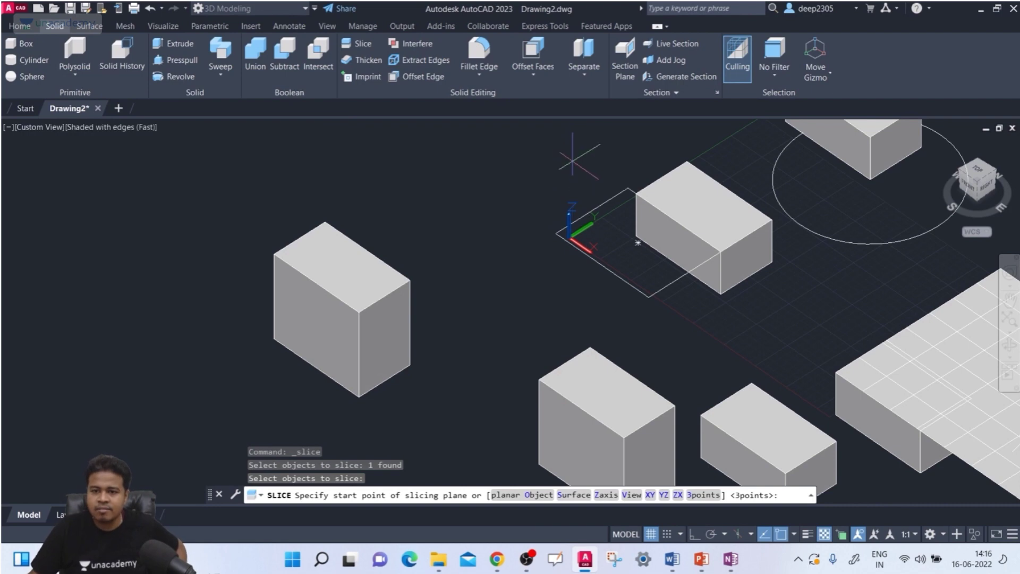
{"action": "left_click", "coordinate": [606, 495]}
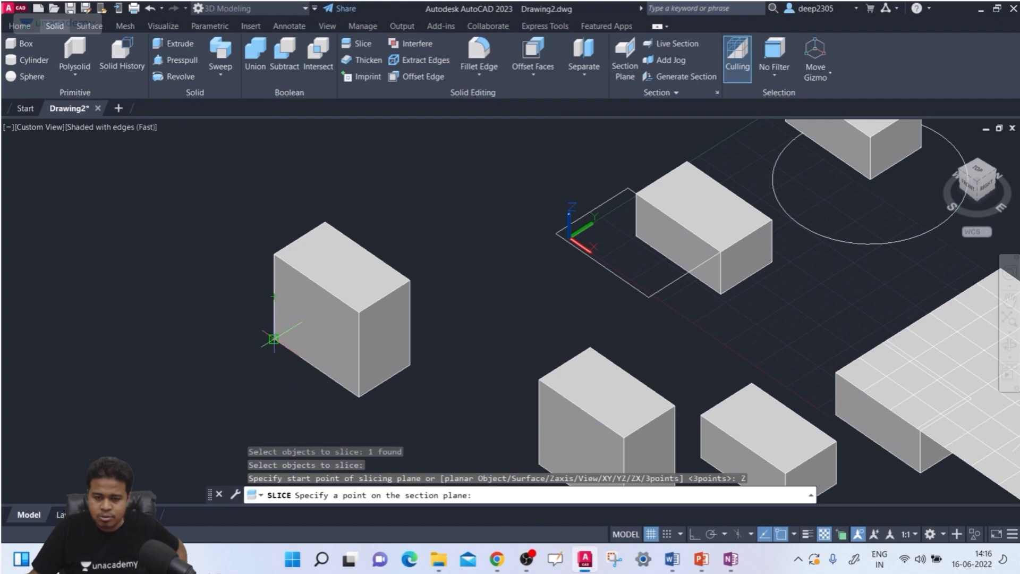
{"action": "left_click", "coordinate": [274, 338]}
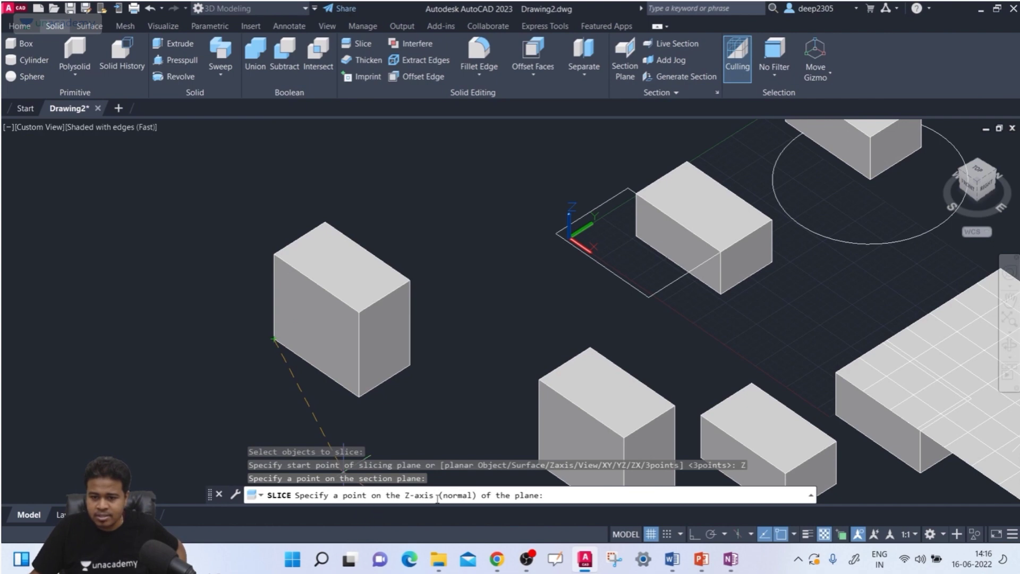
{"action": "left_click", "coordinate": [273, 253]}
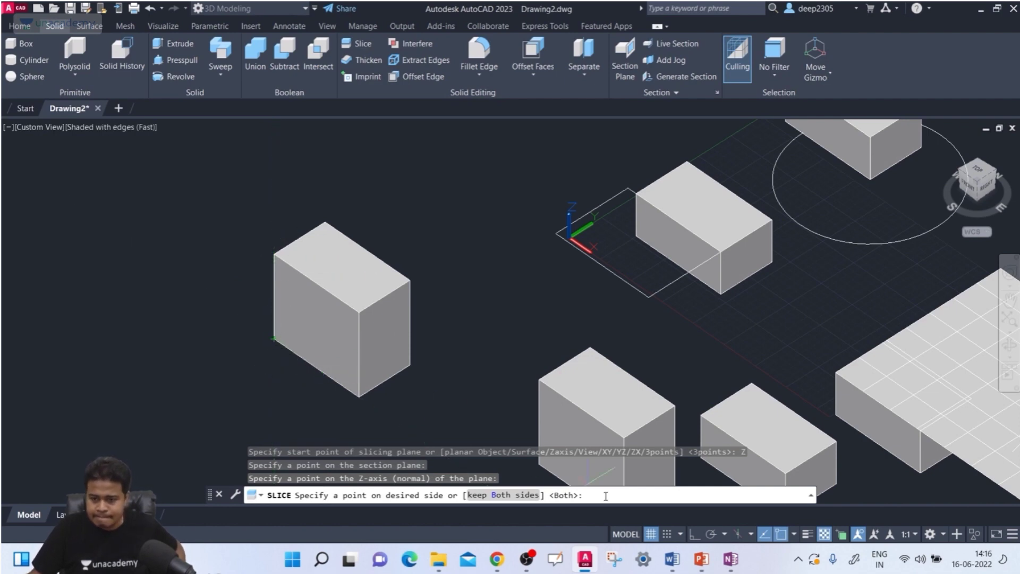
{"action": "key", "text": "Return"}
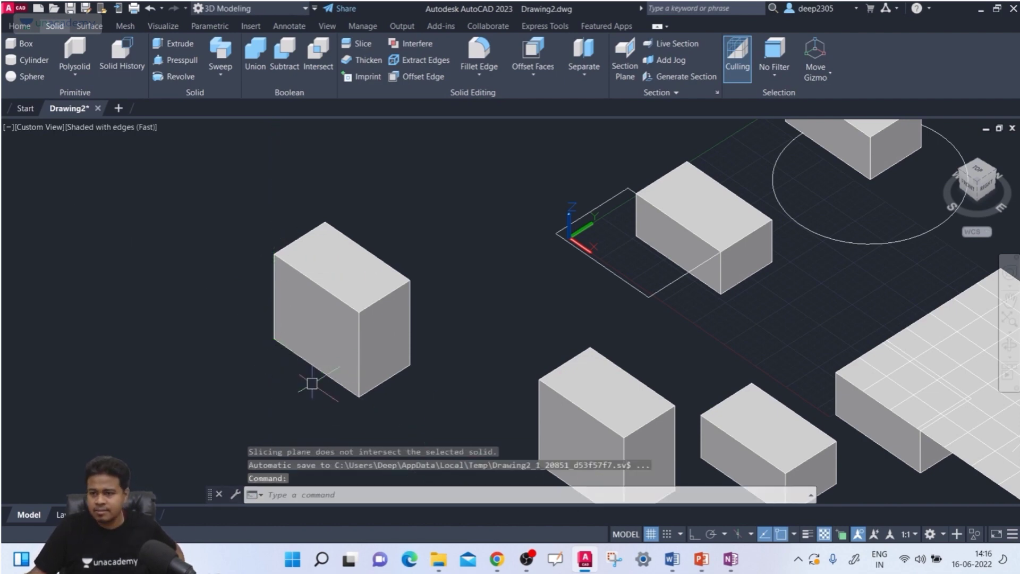
Slice the outermost uncut box with the Zaxis option, from a vertical edge's midpoint to the top corner above it, keeping both sides.
{"action": "mouse_move", "coordinate": [288, 317]}
{"action": "middle_mouse_down", "text": "shift"}
{"action": "mouse_move", "coordinate": [385, 300]}
{"action": "mouse_move", "coordinate": [383, 276]}
{"action": "mouse_move", "coordinate": [287, 311]}
{"action": "mouse_move", "coordinate": [304, 315]}
{"action": "mouse_move", "coordinate": [296, 310]}
{"action": "middle_mouse_up", "text": "shift"}
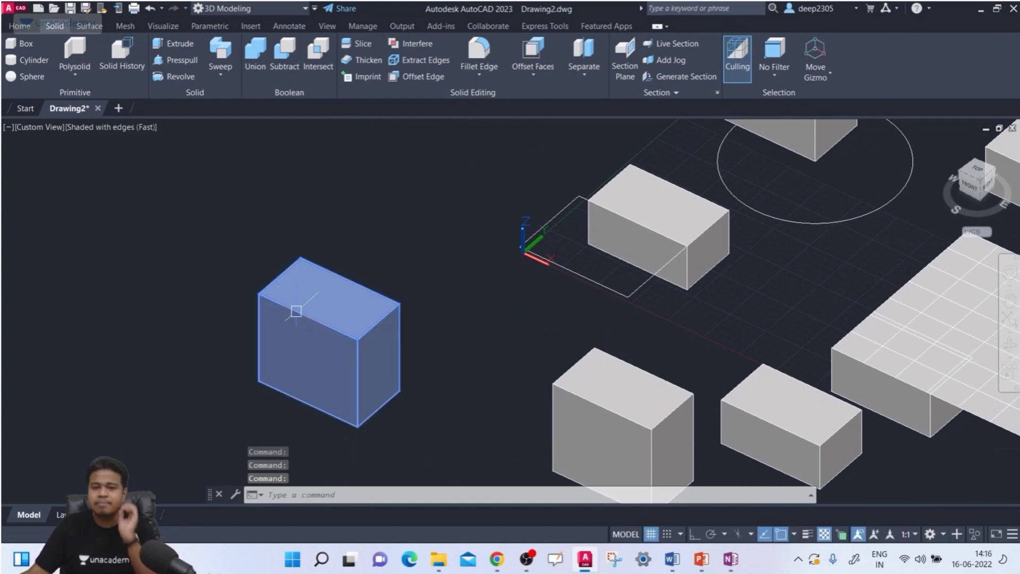
{"action": "middle_click_drag", "start_coordinate": [325, 259], "coordinate": [278, 132], "text": "shift"}
{"action": "left_click", "coordinate": [371, 44]}
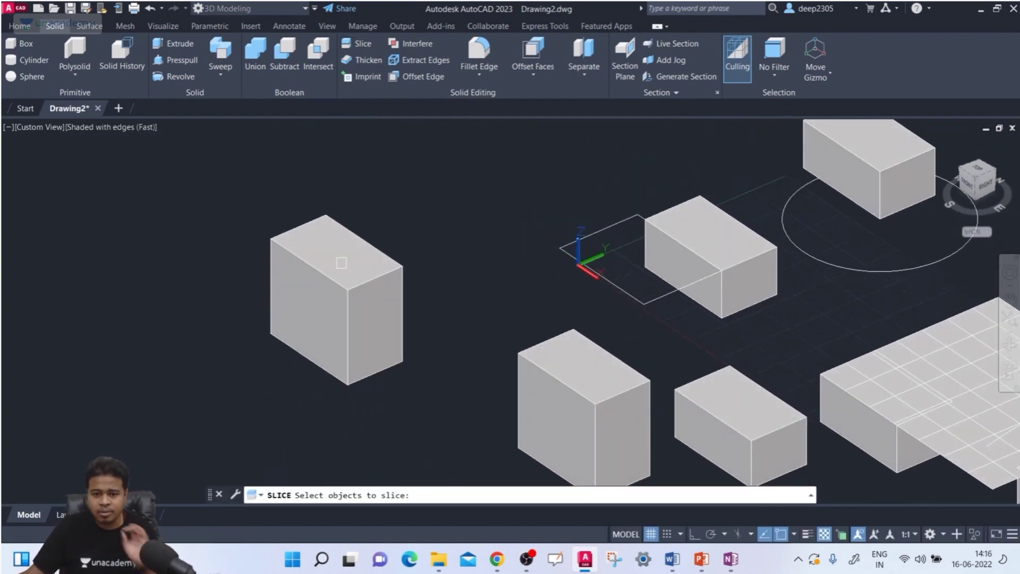
{"action": "left_click", "coordinate": [347, 340]}
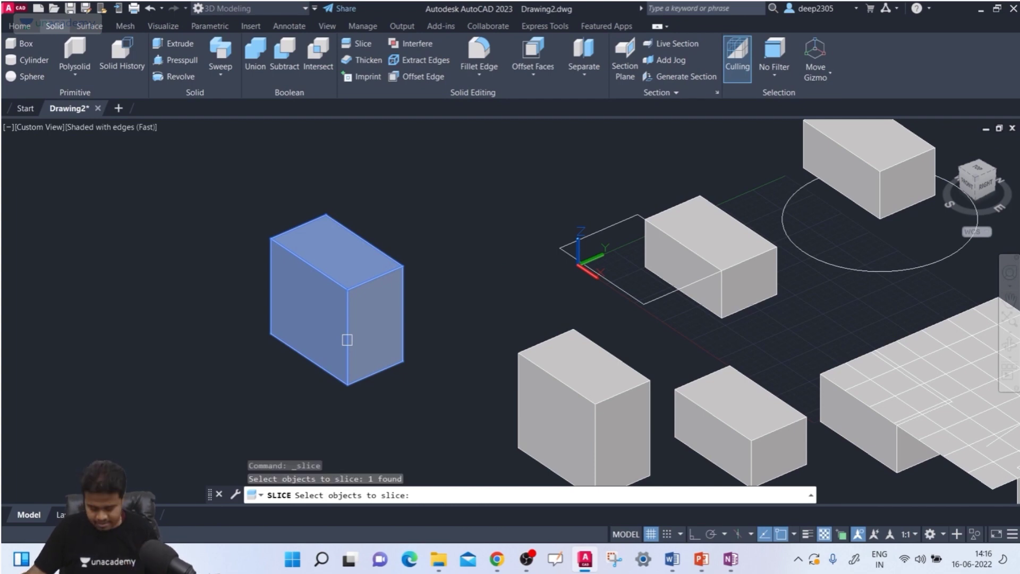
{"action": "key", "text": "Return"}
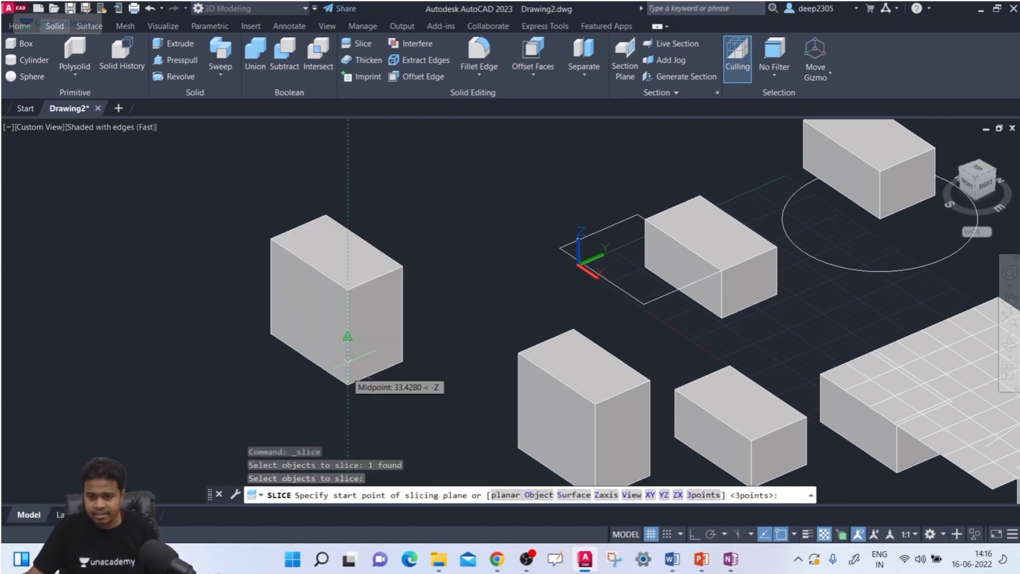
{"action": "left_click", "coordinate": [607, 495]}
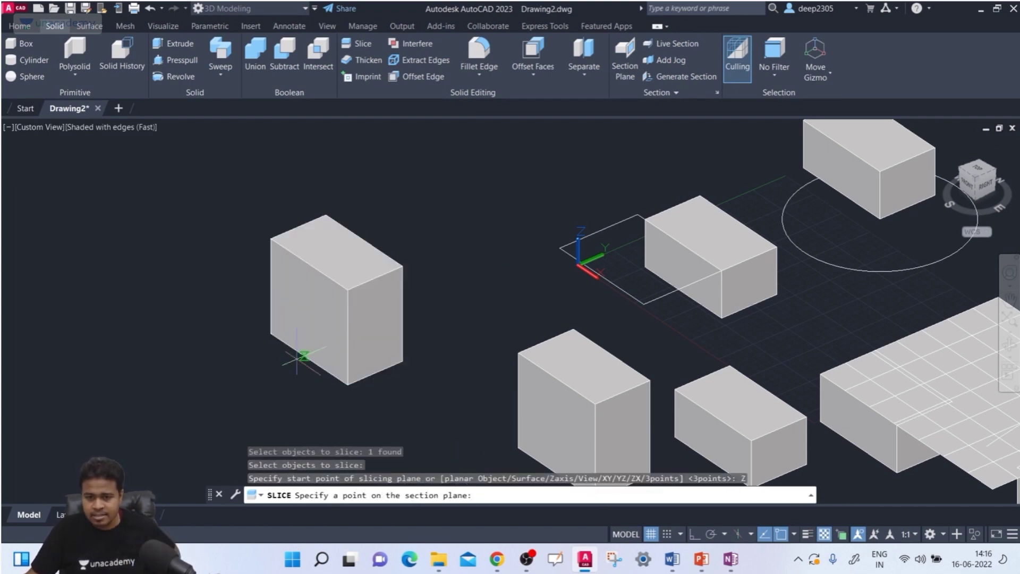
{"action": "left_click", "coordinate": [270, 285]}
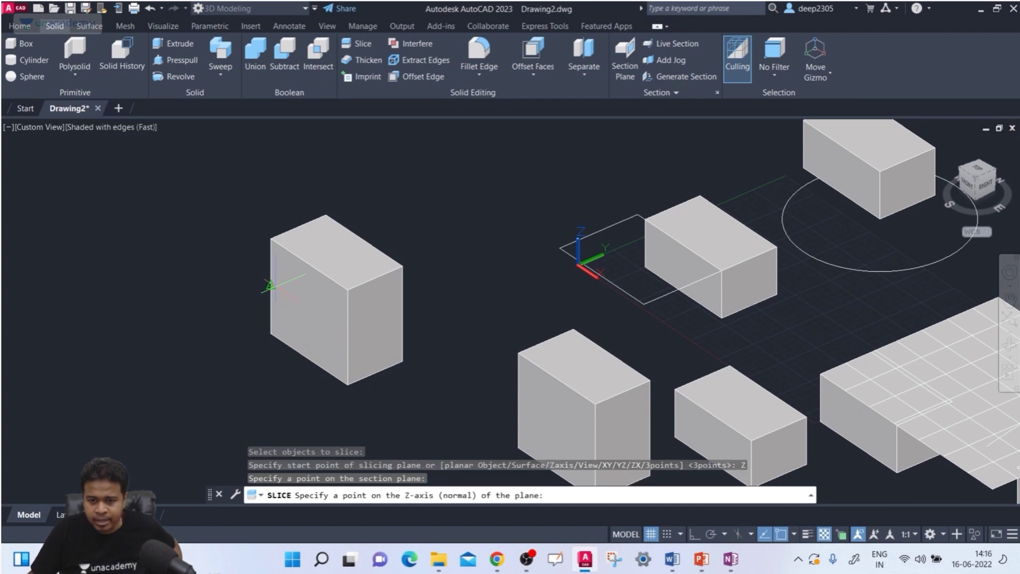
{"action": "left_click", "coordinate": [270, 238]}
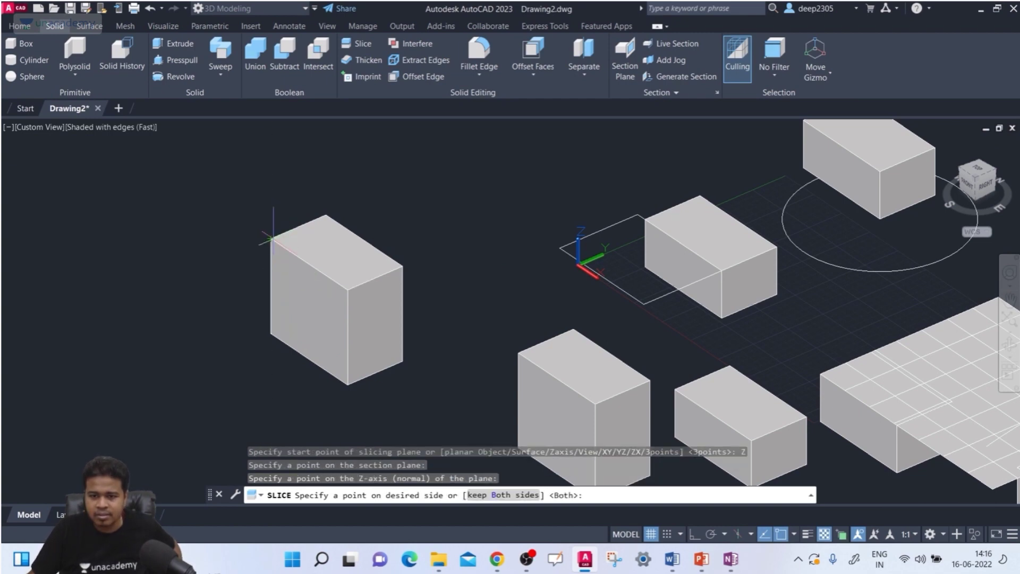
{"action": "left_click", "coordinate": [513, 495]}
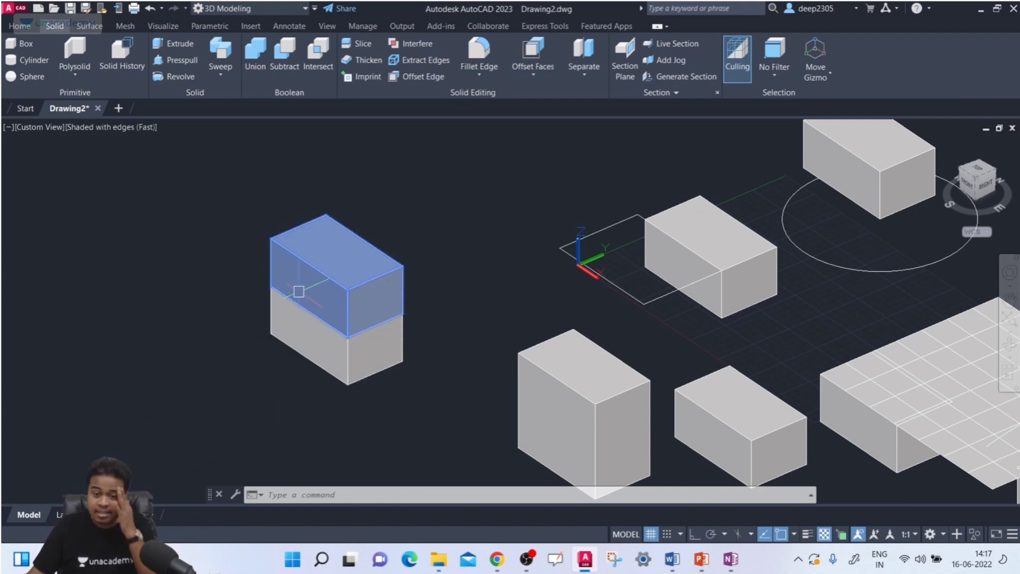
Move the upper half of the Z-axis-sliced box off the lower half in the positive Y direction and deselect it.
{"action": "scroll", "coordinate": [285, 296], "scroll_direction": "up", "scroll_amount": 3}
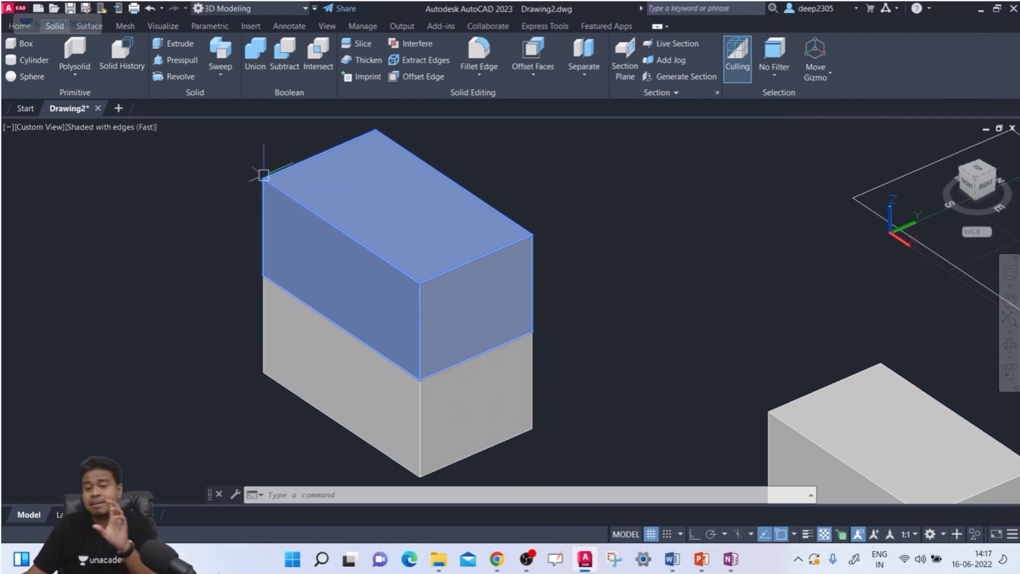
{"action": "left_click", "coordinate": [354, 270]}
{"action": "left_click", "coordinate": [397, 303]}
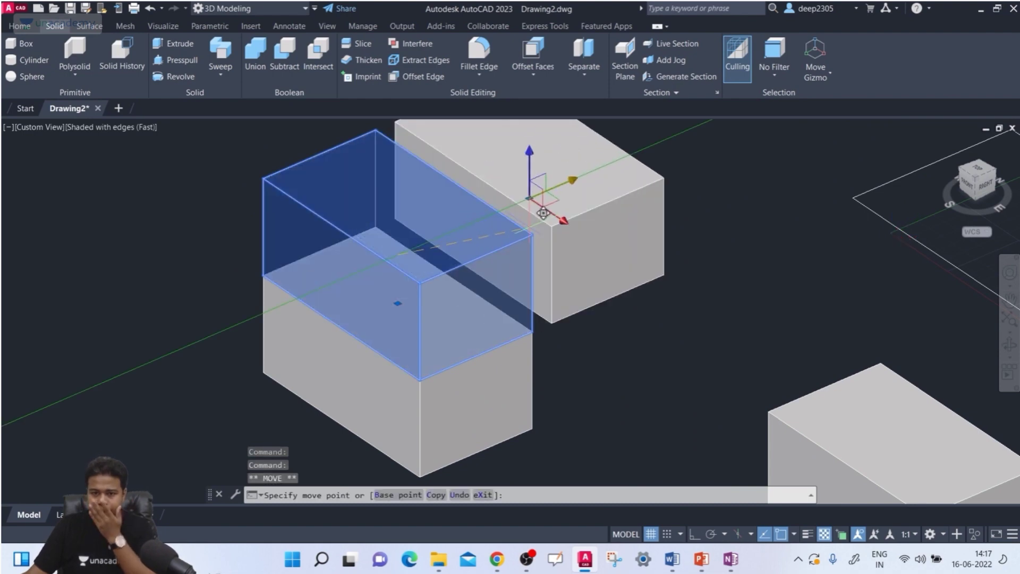
{"action": "middle_click_drag", "start_coordinate": [608, 398], "coordinate": [538, 337]}
{"action": "key", "text": "Escape"}
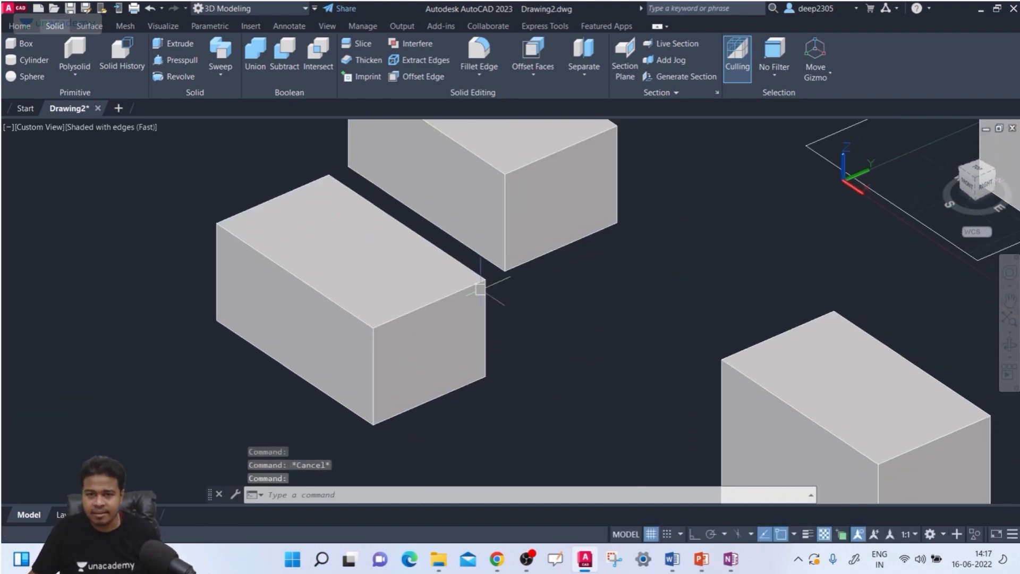
Try to slice the remaining lower half with the Zaxis option, from its front bottom corner to the adjacent short bottom edge's midpoint, keeping both sides.
{"action": "left_click", "coordinate": [366, 53]}
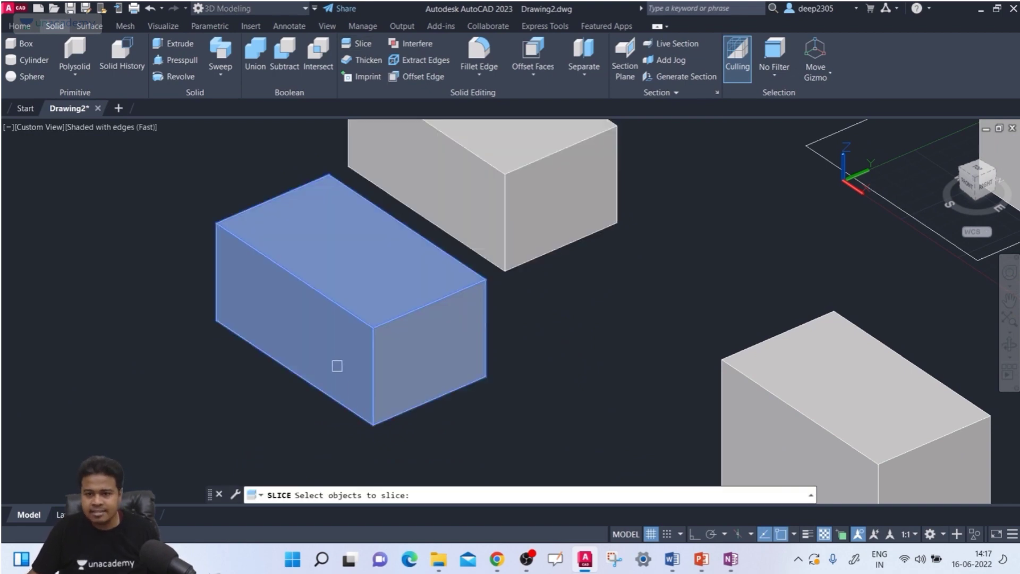
{"action": "left_click", "coordinate": [335, 355]}
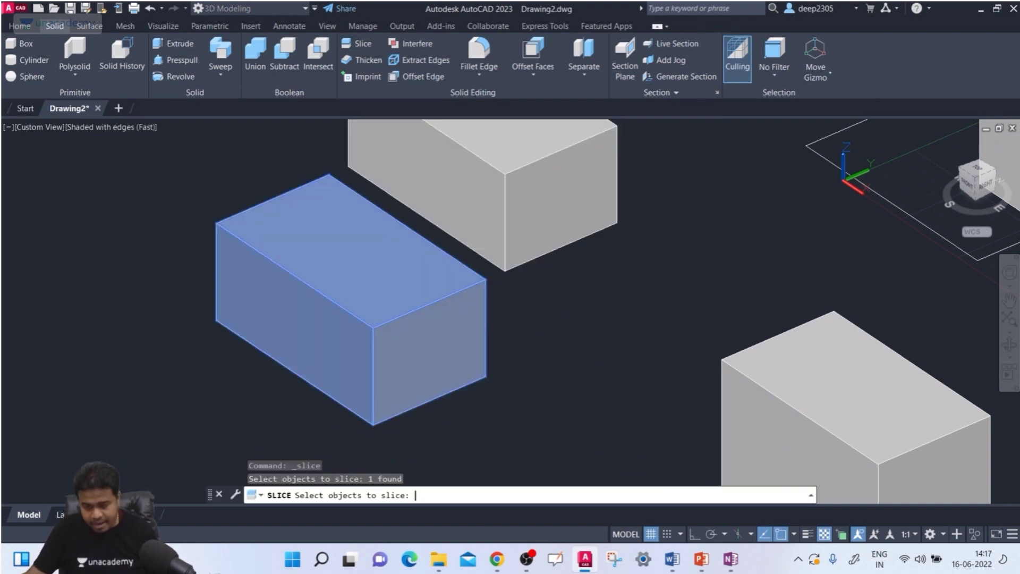
{"action": "key", "text": "Return"}
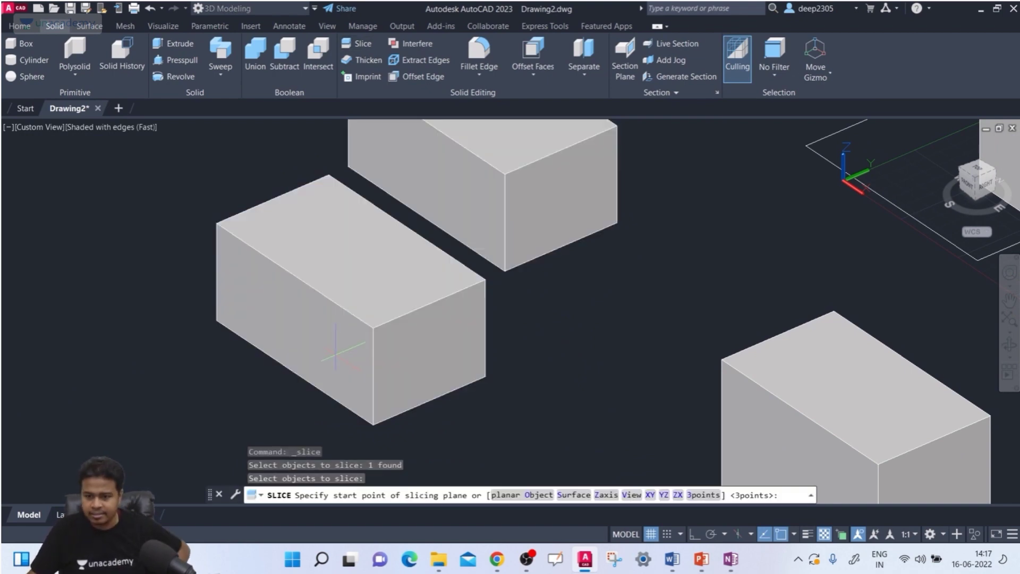
{"action": "left_click", "coordinate": [606, 495]}
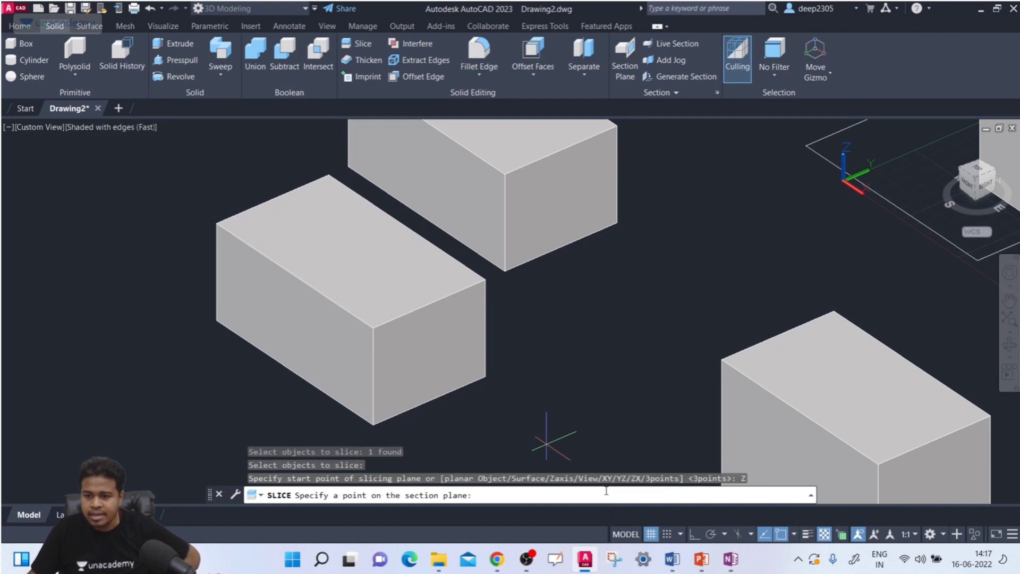
{"action": "left_click", "coordinate": [373, 424]}
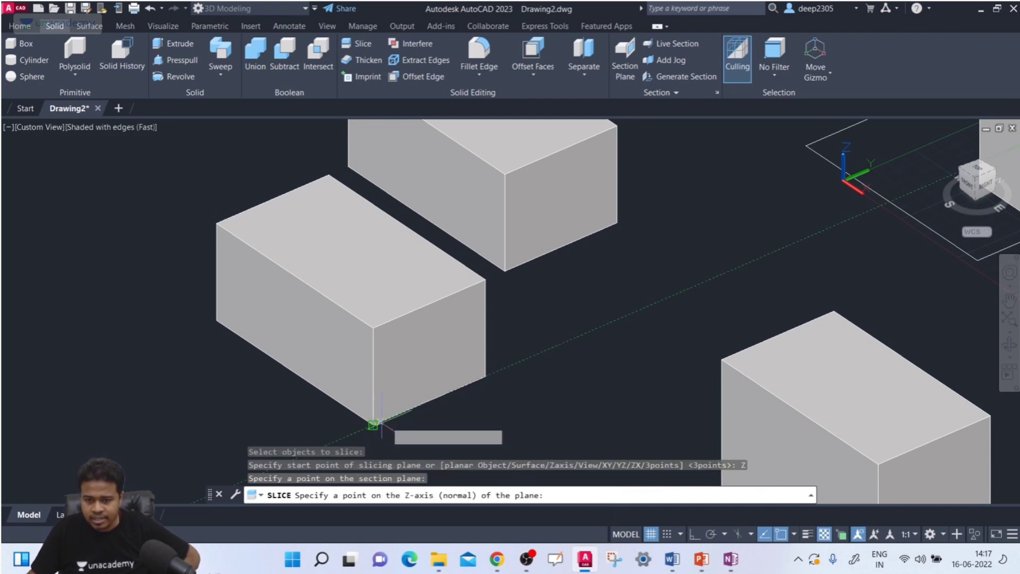
{"action": "left_click", "coordinate": [430, 399]}
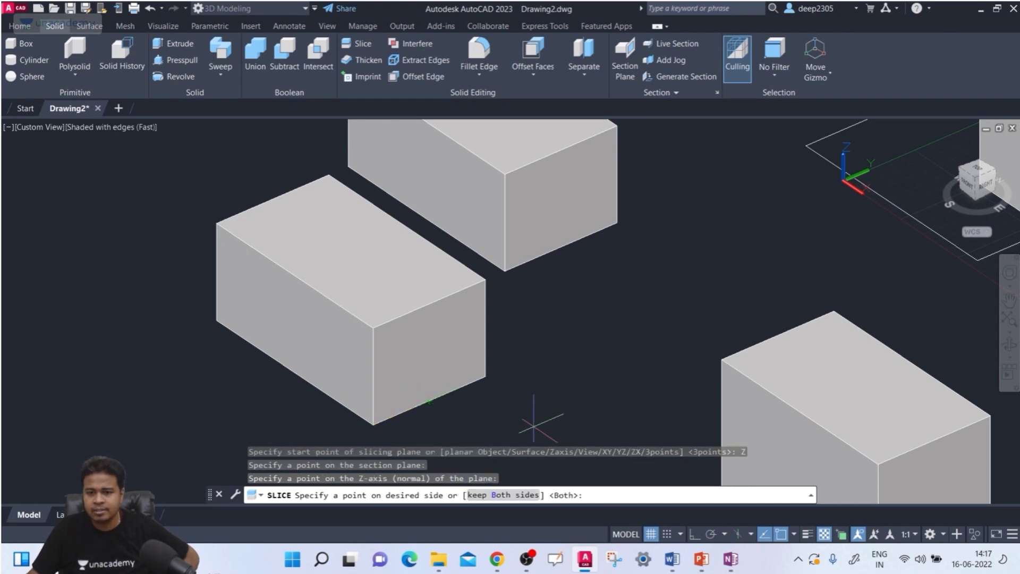
{"action": "left_click", "coordinate": [488, 494]}
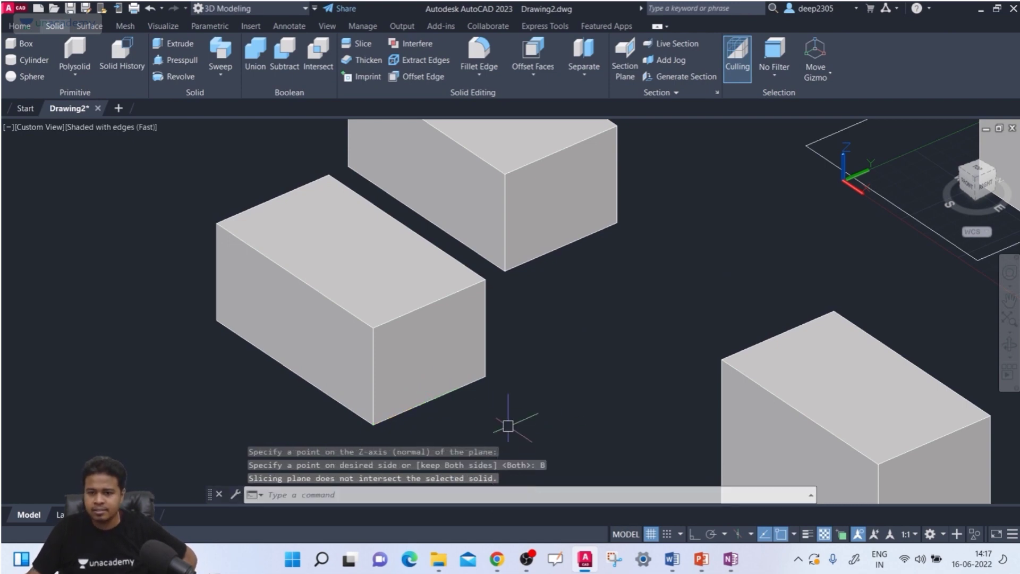
{"action": "scroll", "coordinate": [505, 403], "scroll_direction": "down", "scroll_amount": 3}
{"action": "middle_click_drag", "start_coordinate": [501, 387], "coordinate": [454, 350]}
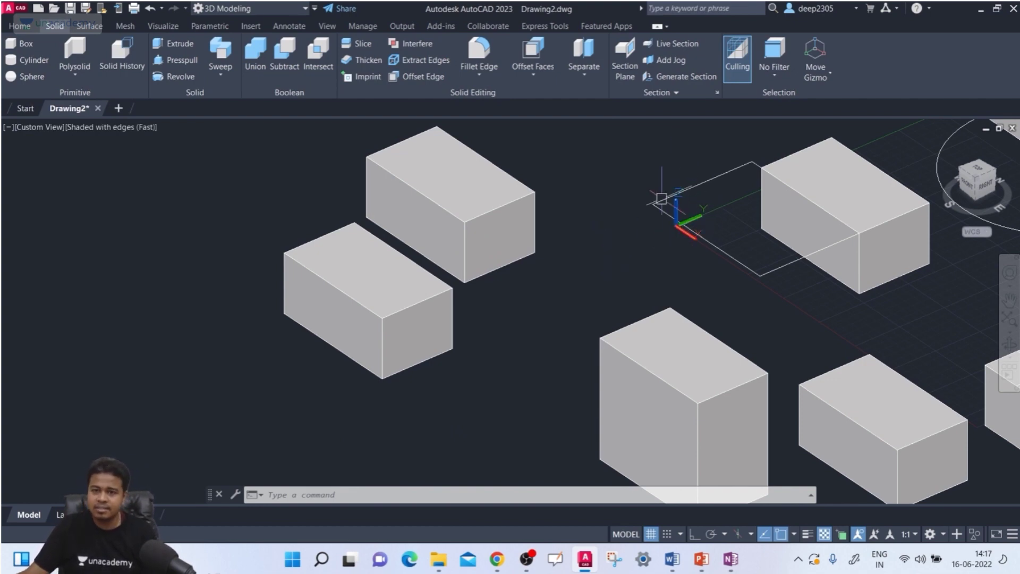
Try to slice the lower half with the Zaxis option, from its front bottom corner to the midpoint of the vertical edge above, keeping both sides.
{"action": "left_click", "coordinate": [348, 42]}
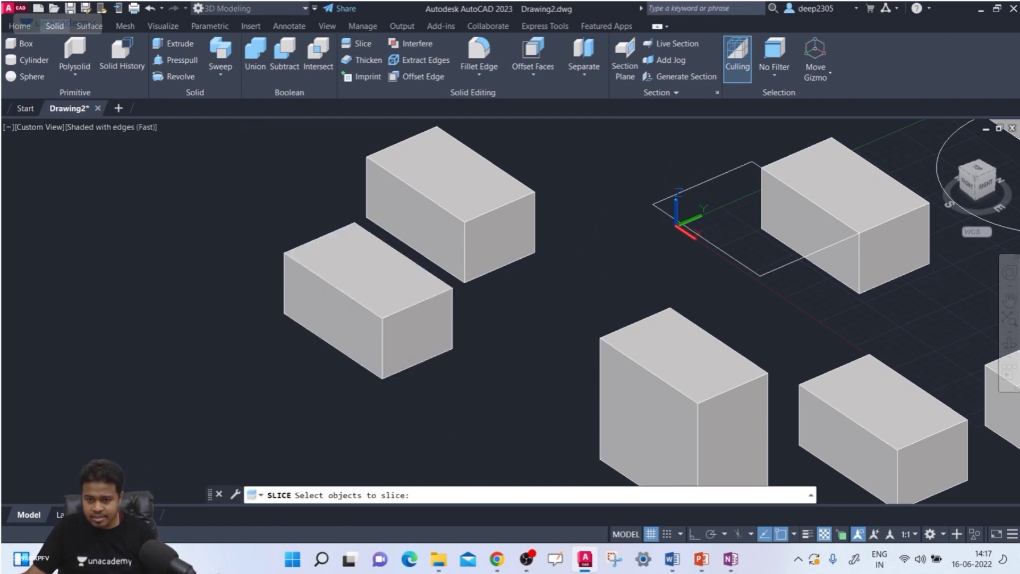
{"action": "left_click", "coordinate": [427, 332]}
{"action": "key", "text": "Return"}
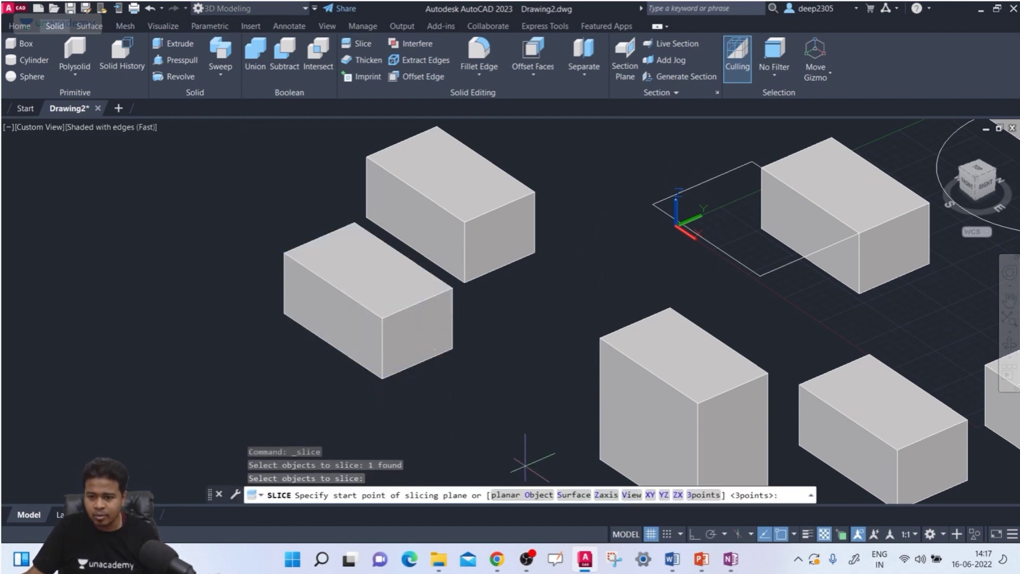
{"action": "left_click", "coordinate": [608, 495]}
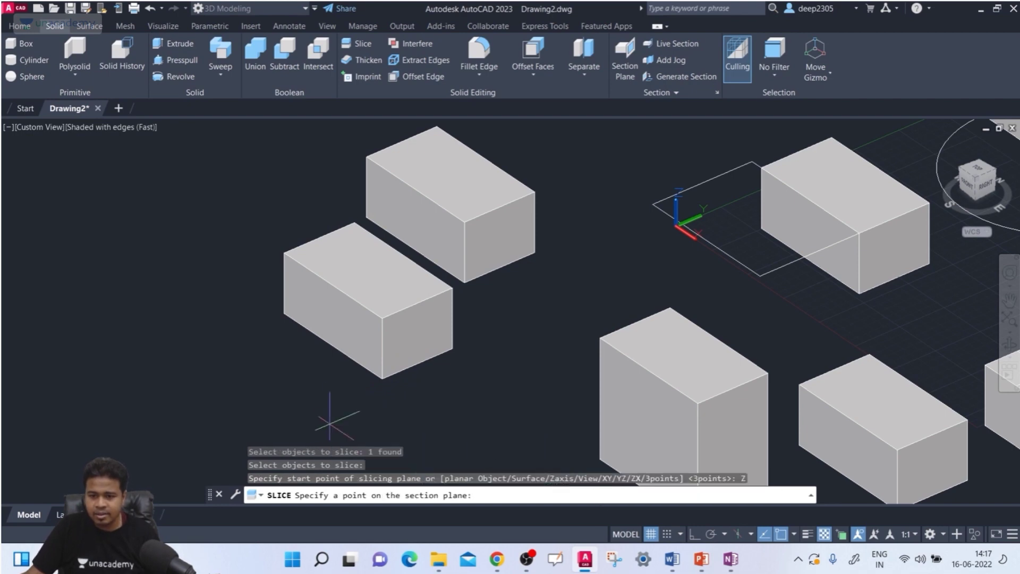
{"action": "scroll", "coordinate": [335, 404], "scroll_direction": "up", "scroll_amount": 2}
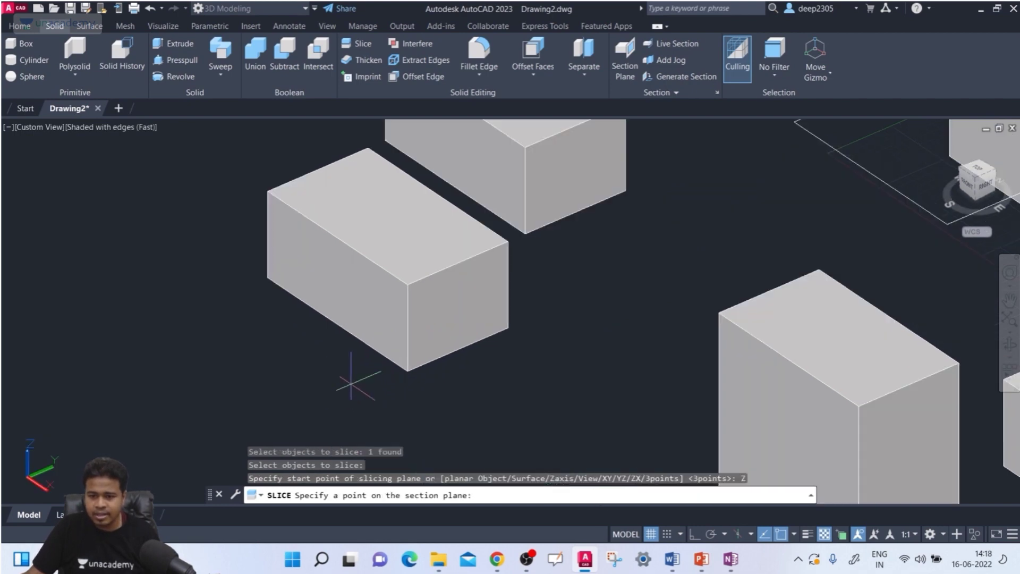
{"action": "left_click", "coordinate": [407, 370]}
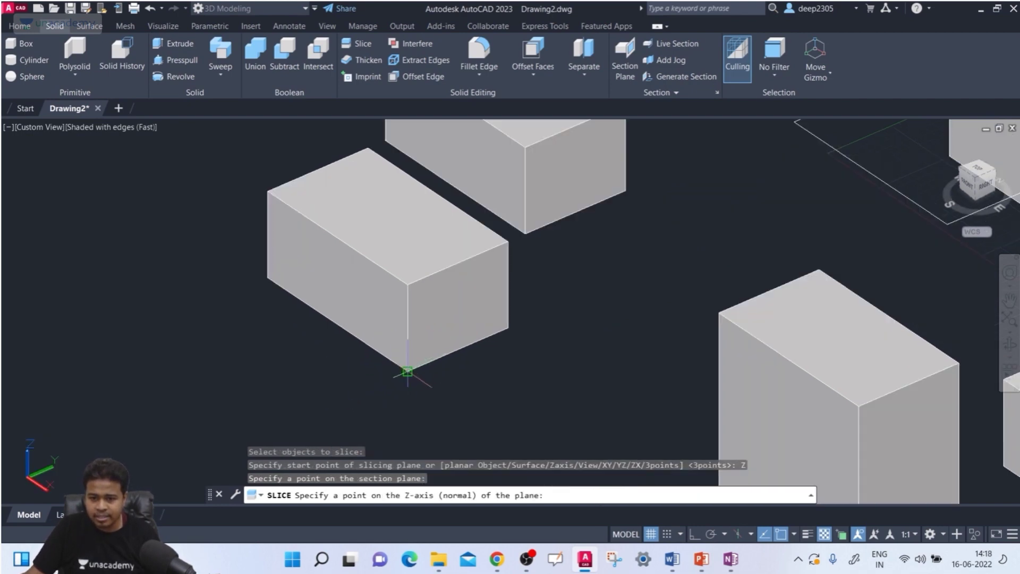
{"action": "left_click", "coordinate": [408, 326]}
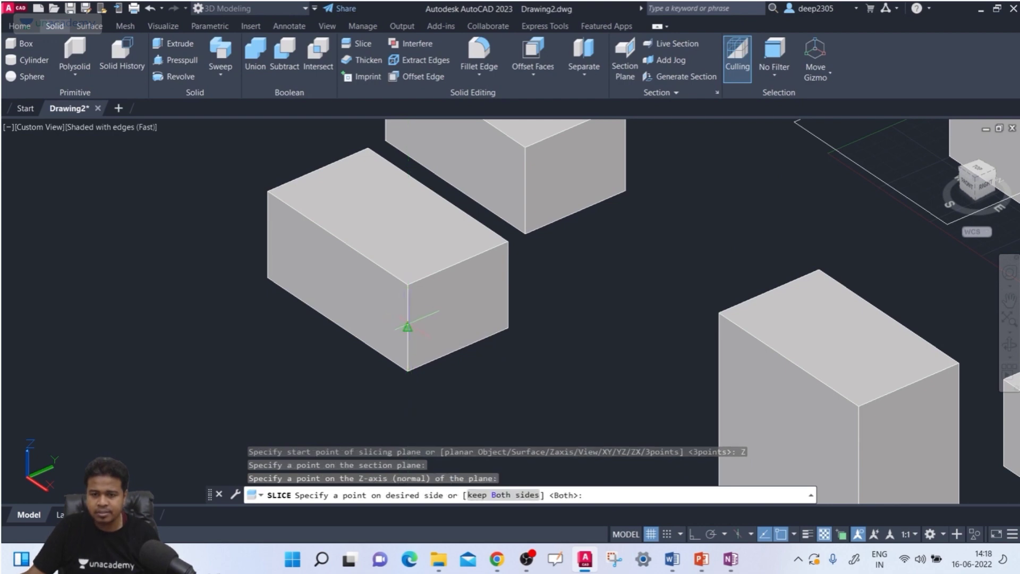
{"action": "left_click", "coordinate": [516, 496]}
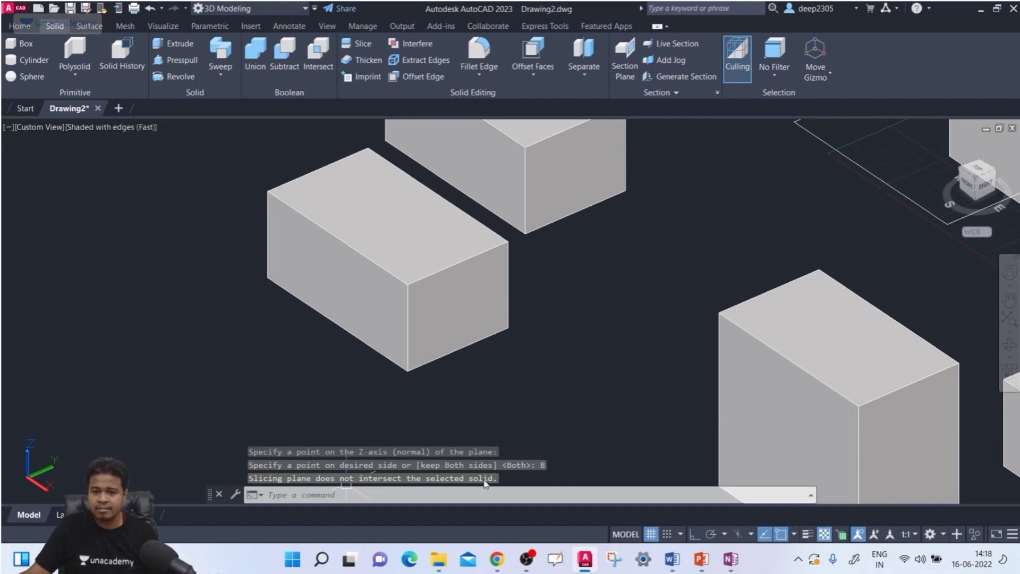
{"action": "scroll", "coordinate": [516, 300], "scroll_direction": "down", "scroll_amount": 5}
{"action": "middle_click_drag", "start_coordinate": [519, 303], "coordinate": [483, 338], "text": "shift"}
{"action": "scroll", "coordinate": [528, 324], "scroll_direction": "up", "scroll_amount": 4}
{"action": "key", "text": "Escape"}
{"action": "key", "text": "Escape"}
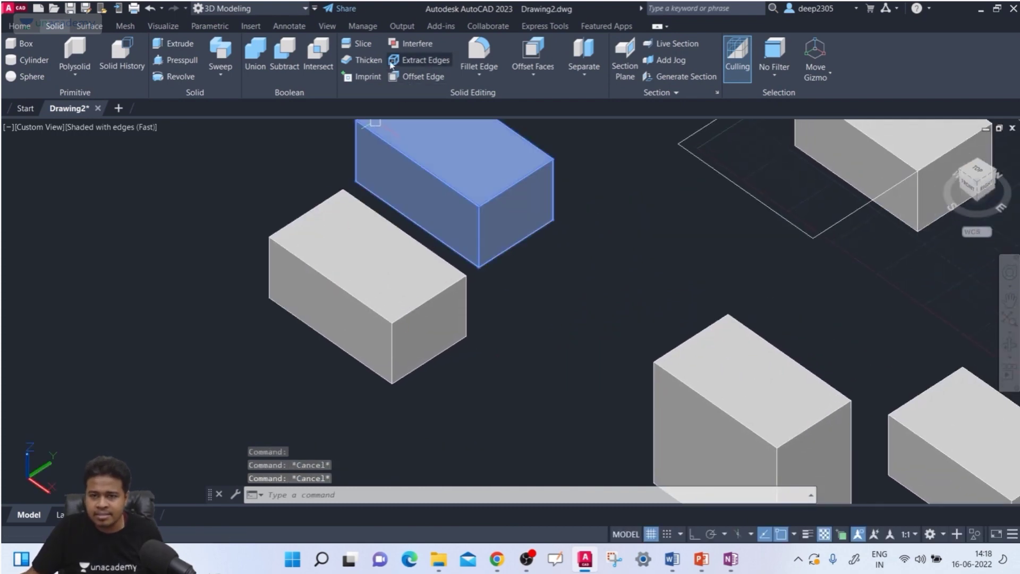
Slice the lower half with the Zaxis option, from its front vertical edge's midpoint to the top corner above it, keeping both sides.
{"action": "left_click", "coordinate": [360, 42]}
{"action": "middle_click_drag", "start_coordinate": [431, 373], "coordinate": [353, 340]}
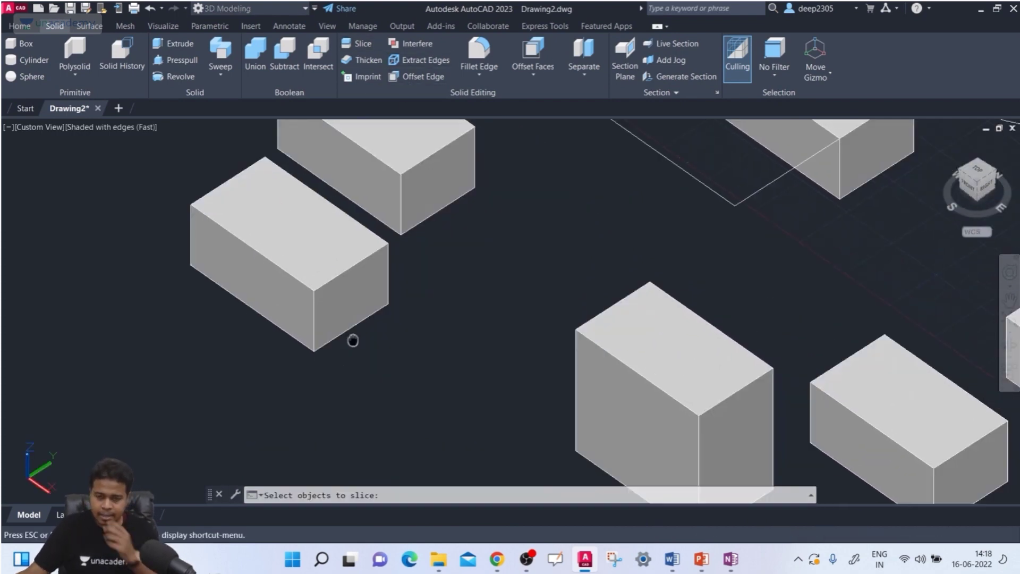
{"action": "left_click", "coordinate": [310, 306]}
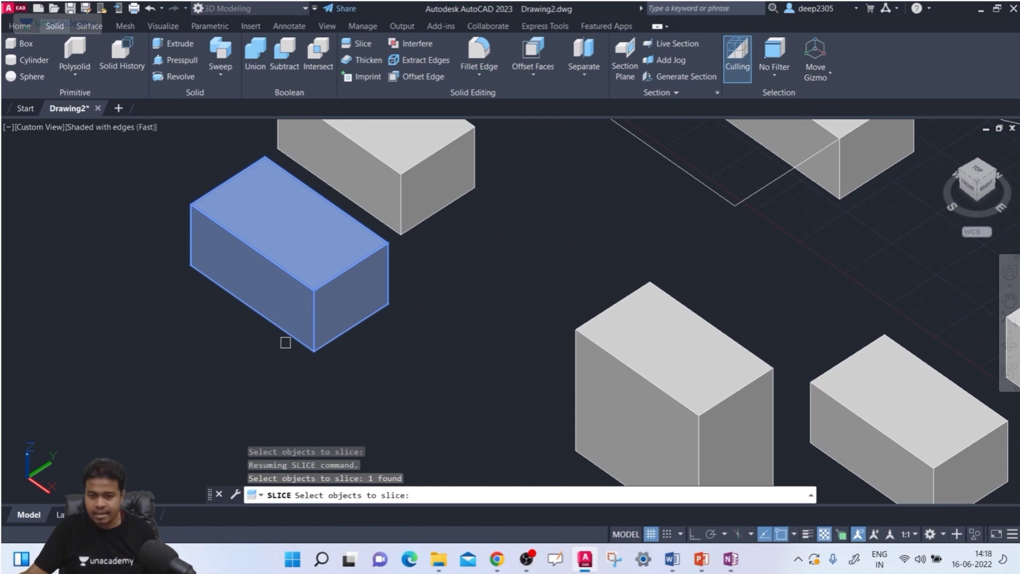
{"action": "key", "text": "Return"}
{"action": "middle_click_drag", "start_coordinate": [439, 335], "coordinate": [369, 378]}
{"action": "scroll", "coordinate": [366, 329], "scroll_direction": "down", "scroll_amount": 2}
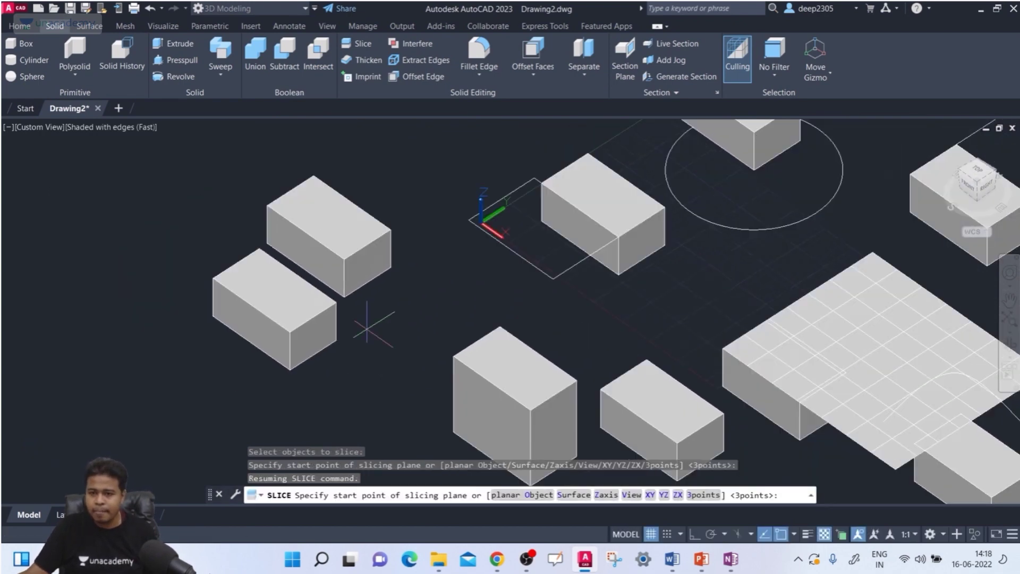
{"action": "mouse_move", "coordinate": [377, 321]}
{"action": "middle_mouse_down", "text": "shift"}
{"action": "mouse_move", "coordinate": [380, 294]}
{"action": "mouse_move", "coordinate": [381, 317]}
{"action": "middle_mouse_up", "text": "shift"}
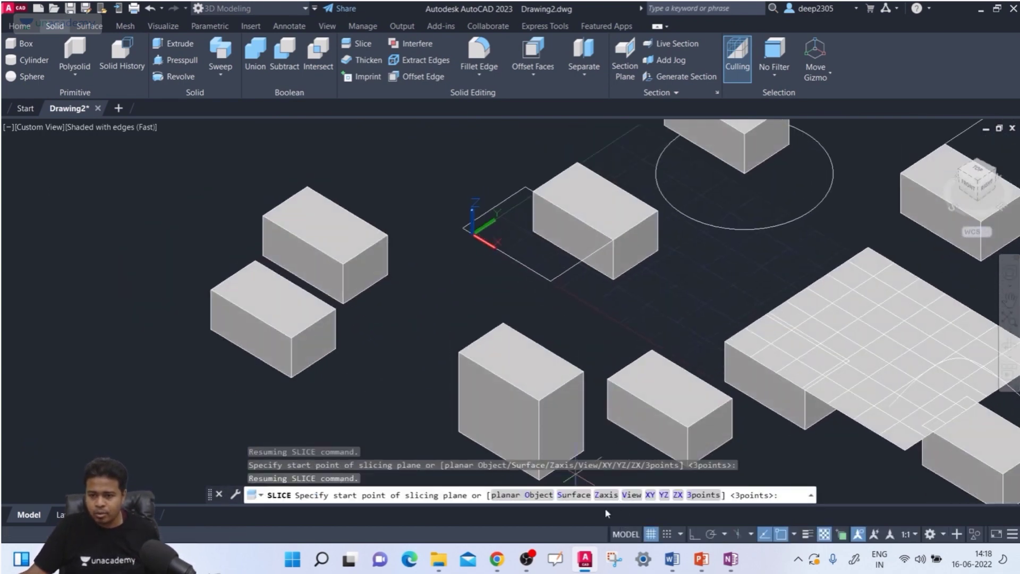
{"action": "type", "text": "Z"}
{"action": "key", "text": "Return"}
{"action": "scroll", "coordinate": [313, 311], "scroll_direction": "up", "scroll_amount": 3}
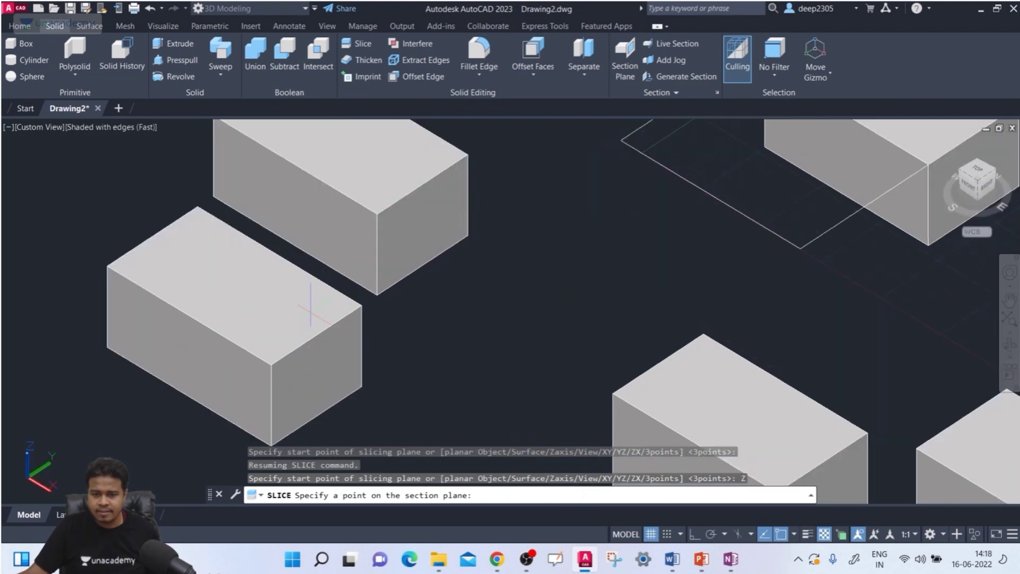
{"action": "left_click", "coordinate": [271, 404]}
{"action": "left_click", "coordinate": [271, 365]}
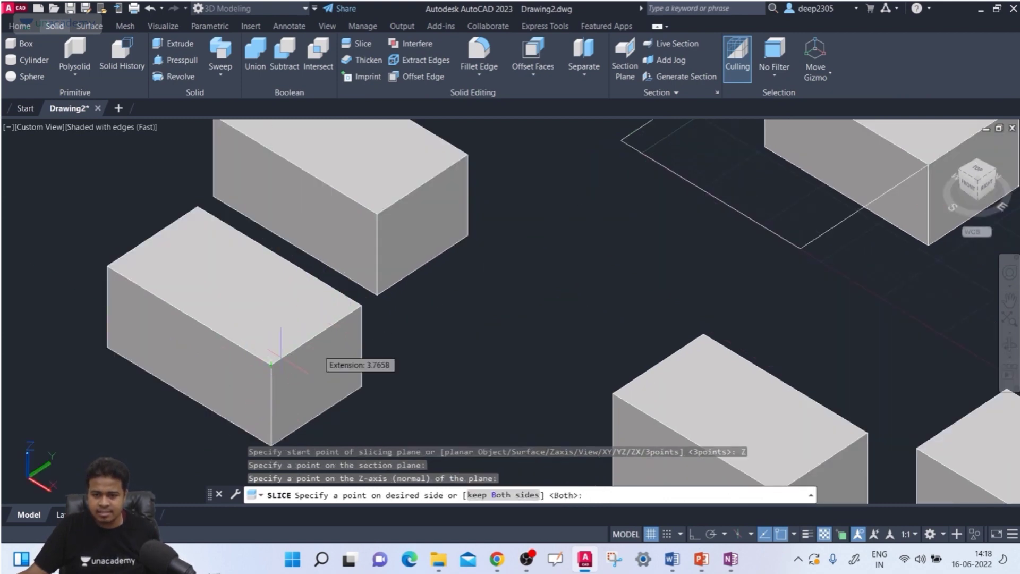
{"action": "type", "text": "B"}
{"action": "key", "text": "Return"}
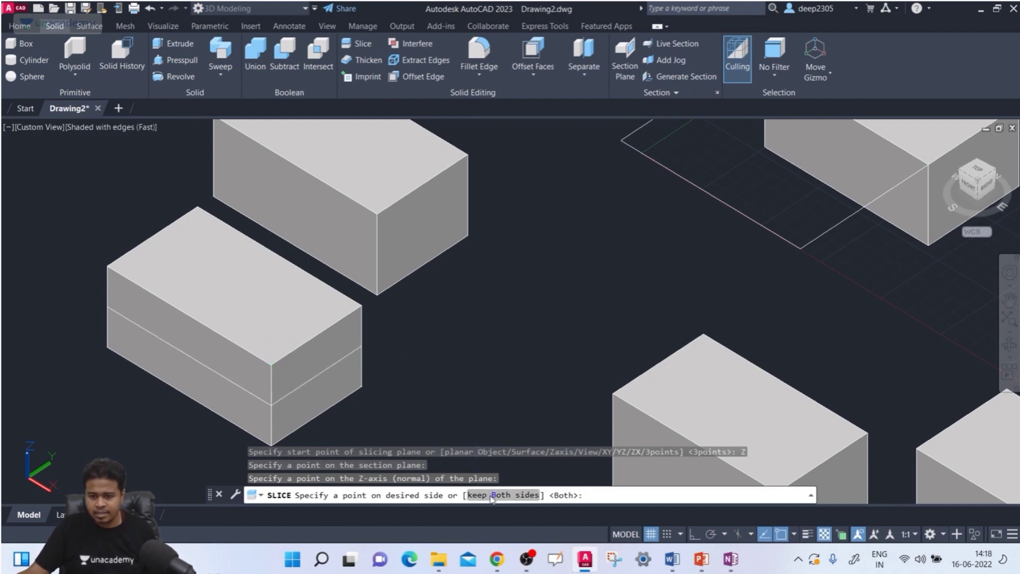
Move the upper piece of the Z-axis-sliced box off the lower piece in the positive X direction and deselect it.
{"action": "middle_click_drag", "start_coordinate": [288, 387], "coordinate": [237, 300]}
{"action": "left_click", "coordinate": [238, 300]}
{"action": "left_click", "coordinate": [194, 238]}
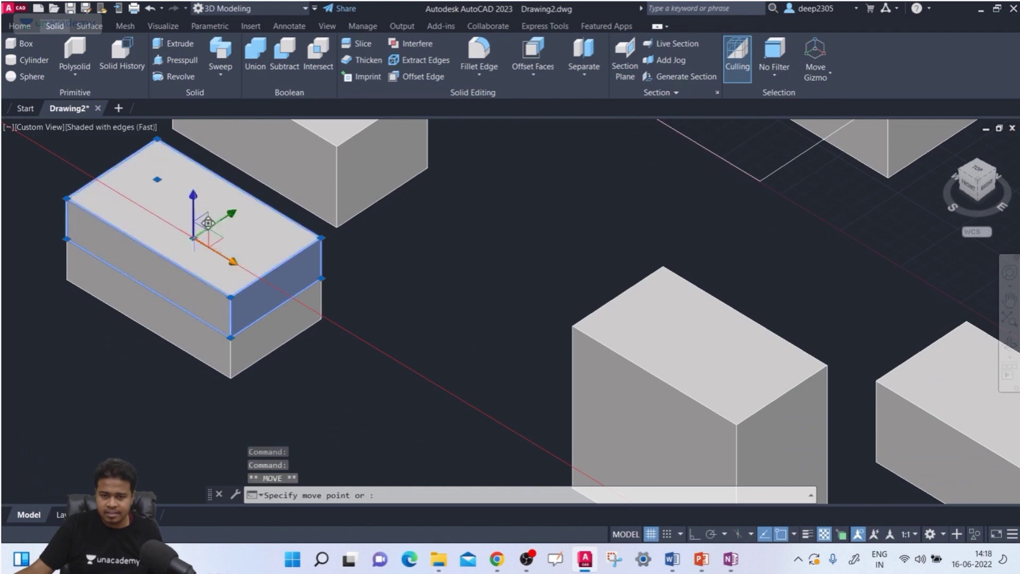
{"action": "left_click", "coordinate": [398, 361]}
{"action": "scroll", "coordinate": [397, 309], "scroll_direction": "down", "scroll_amount": 3}
{"action": "middle_click_drag", "start_coordinate": [397, 309], "coordinate": [284, 268]}
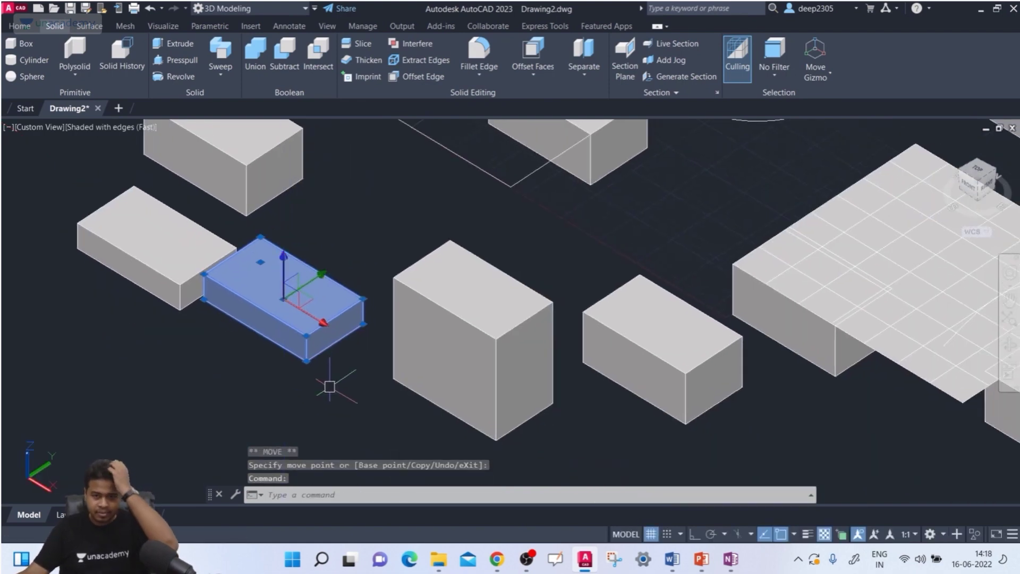
{"action": "middle_click_drag", "start_coordinate": [330, 384], "coordinate": [322, 385]}
{"action": "key", "text": "Escape"}
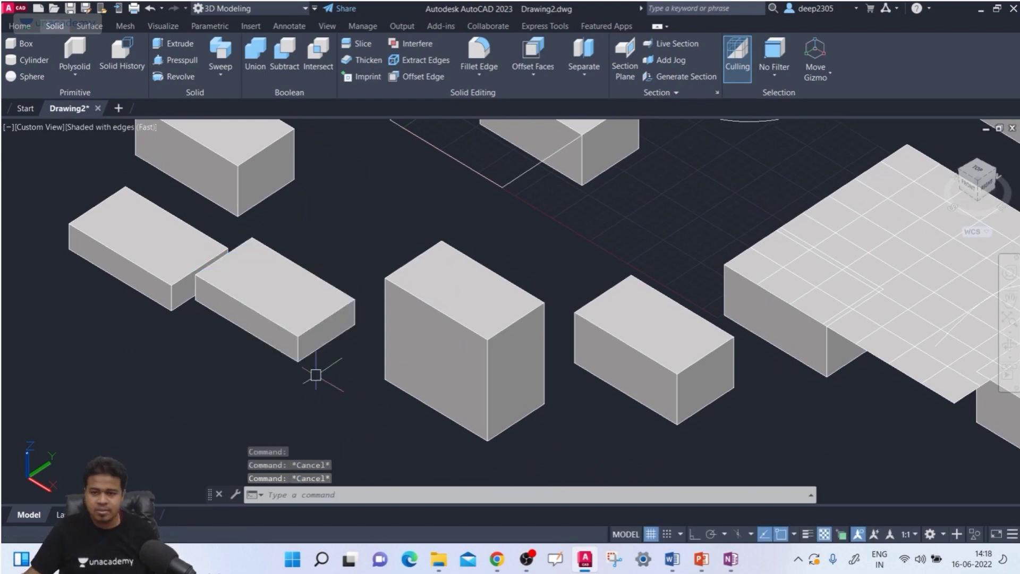
Try to slice the tall box with the Zaxis option, from its front bottom corner to the front vertical edge's midpoint, keeping both sides.
{"action": "left_click", "coordinate": [362, 44]}
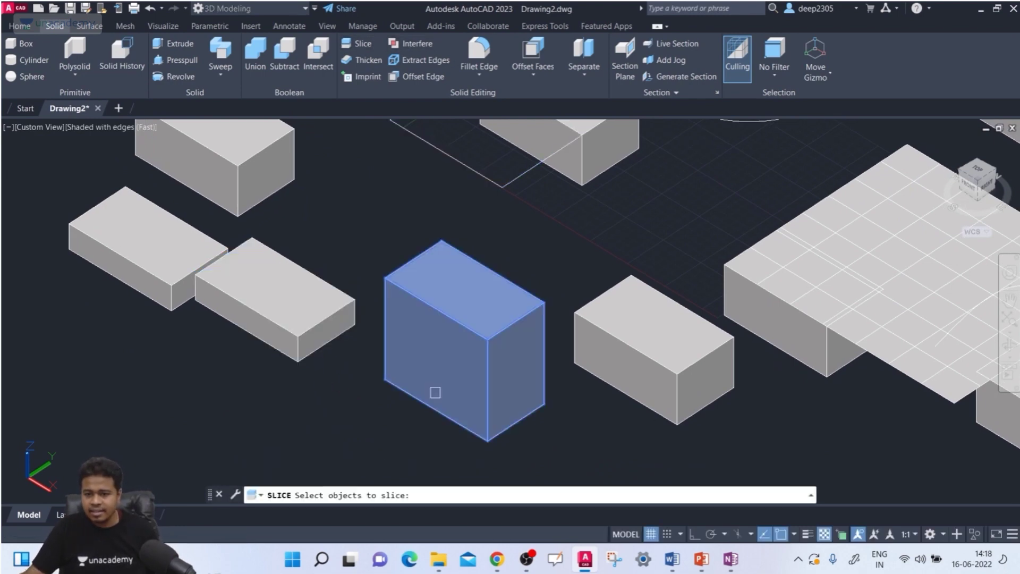
{"action": "left_click", "coordinate": [442, 391]}
{"action": "key", "text": "Return"}
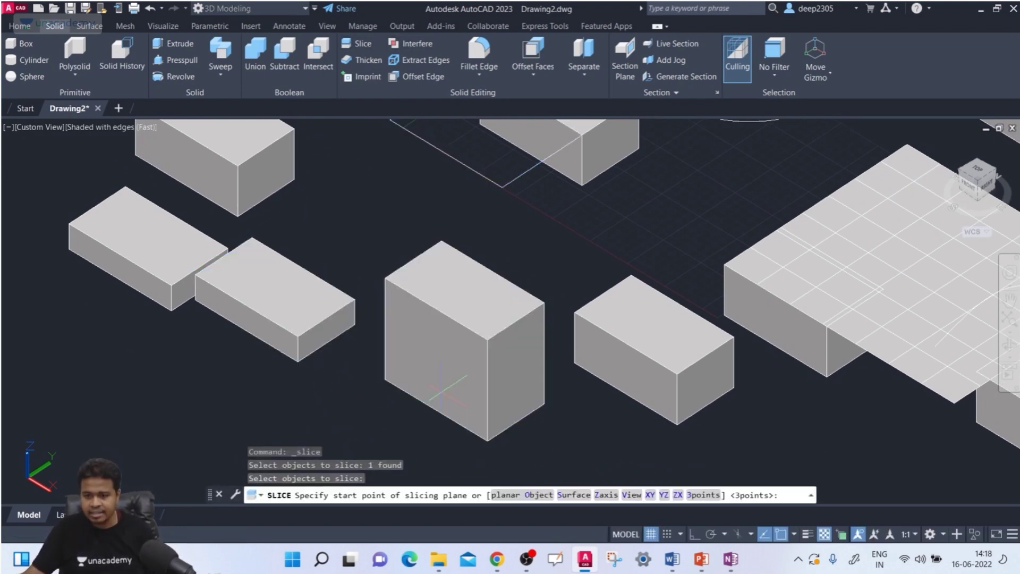
{"action": "left_click", "coordinate": [604, 494]}
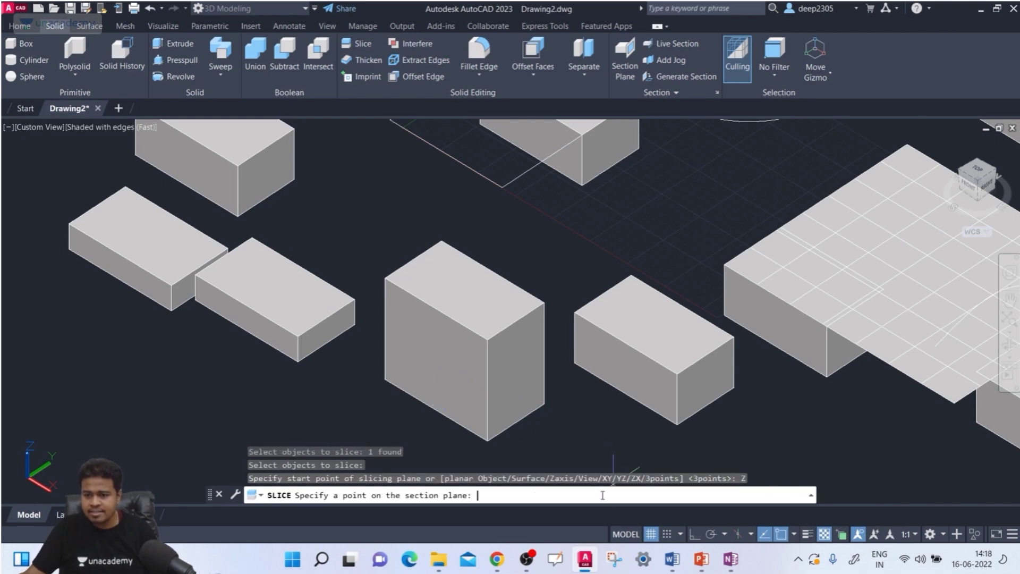
{"action": "scroll", "coordinate": [505, 433], "scroll_direction": "up", "scroll_amount": 3}
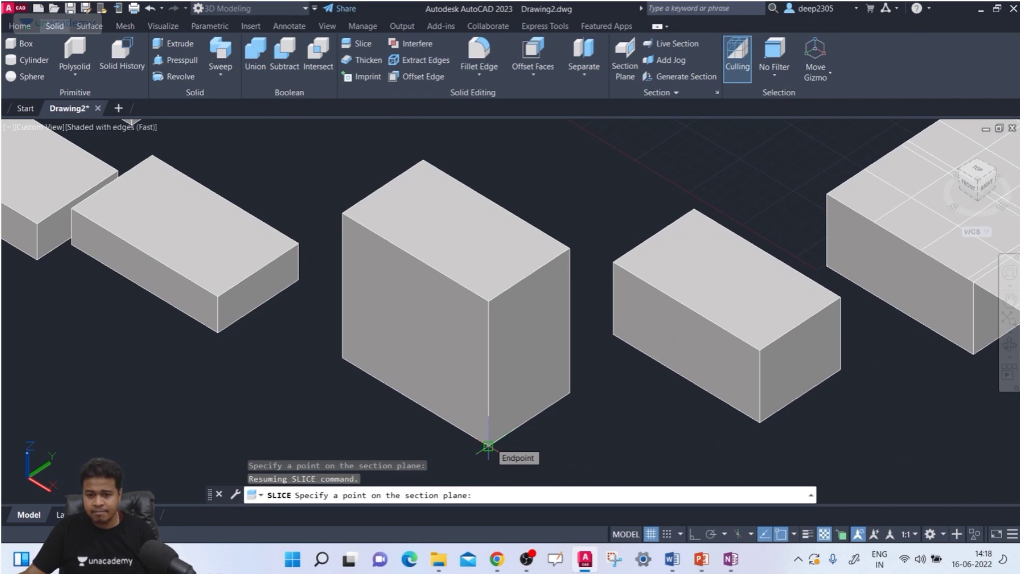
{"action": "left_click", "coordinate": [489, 447]}
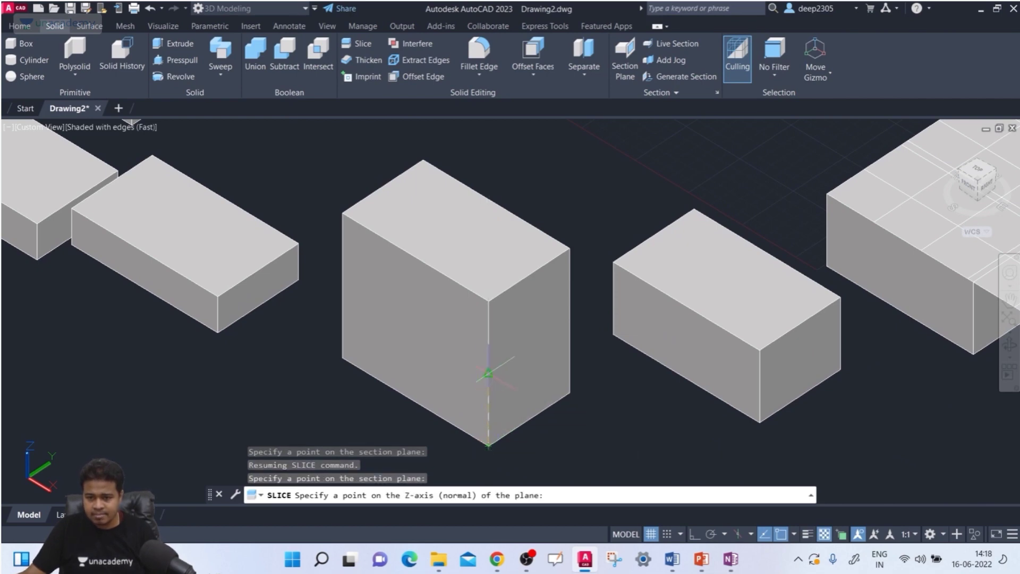
{"action": "left_click", "coordinate": [489, 375]}
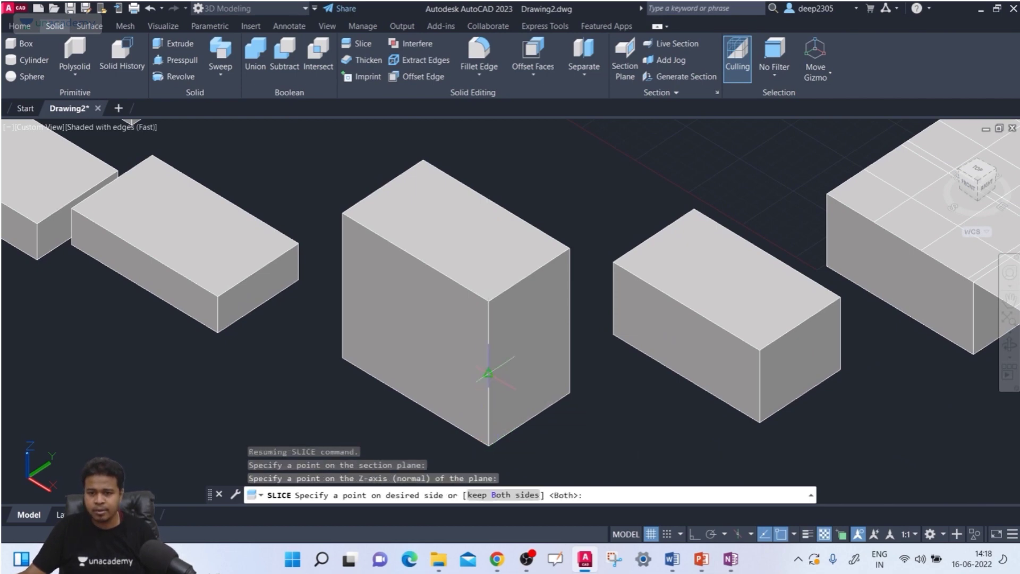
{"action": "left_click", "coordinate": [508, 493]}
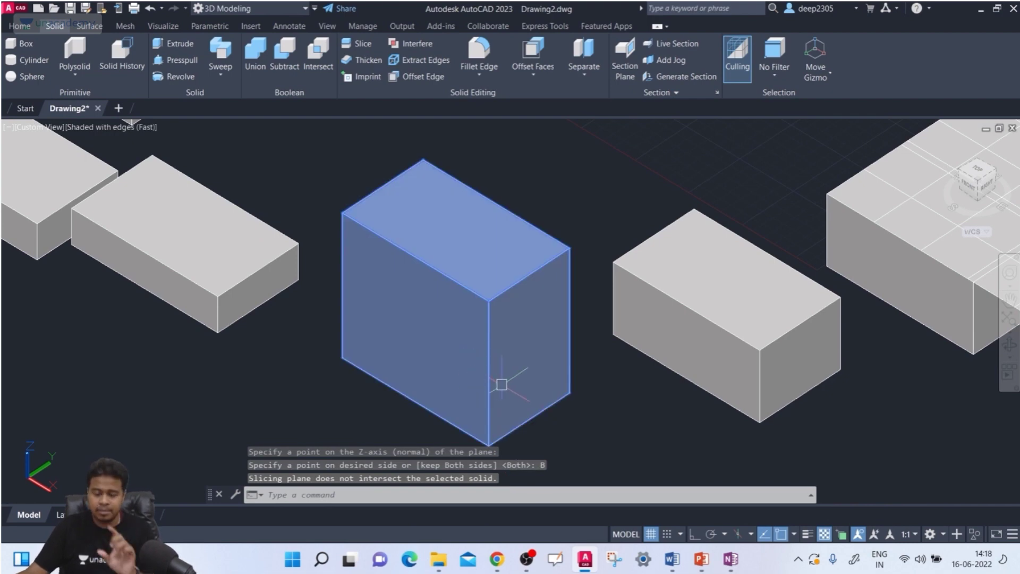
{"action": "middle_click_drag", "start_coordinate": [512, 372], "coordinate": [493, 355]}
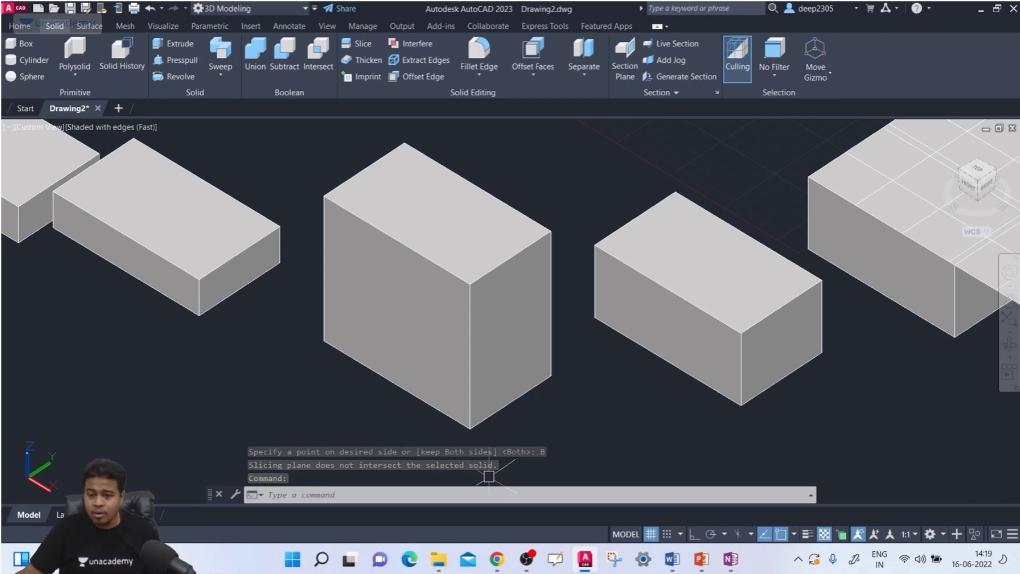
{"action": "left_click", "coordinate": [475, 422]}
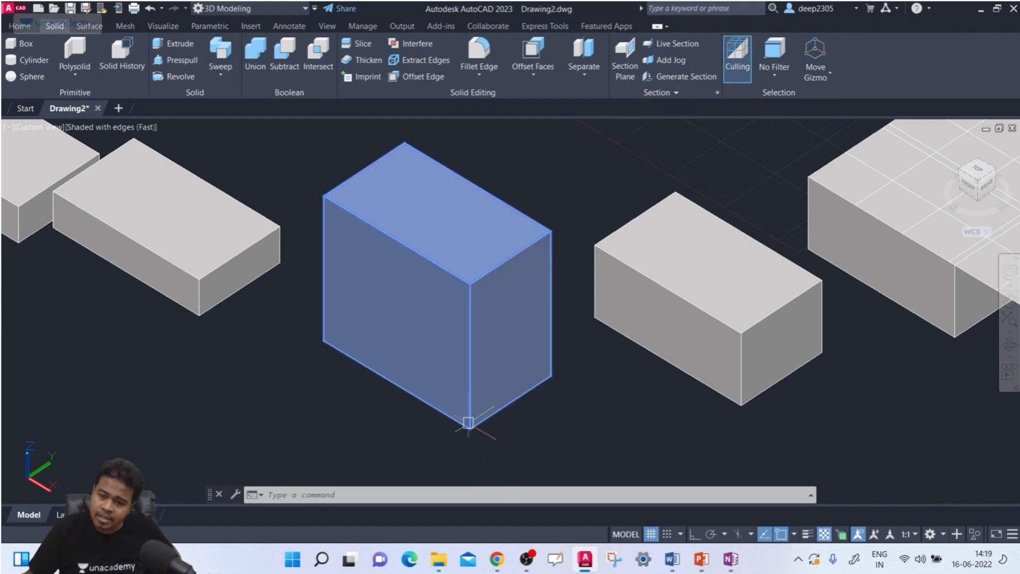
{"action": "key", "text": "Escape"}
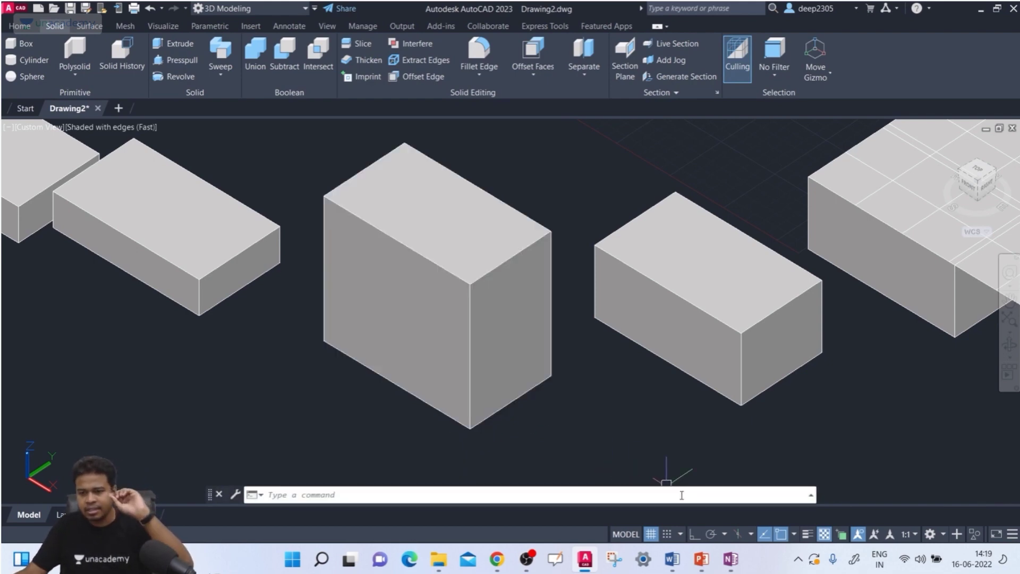
Switch to OneNote and sketch a parallelogram representing a plane with the thick black pen on a blank page area.
{"action": "left_click", "coordinate": [730, 564]}
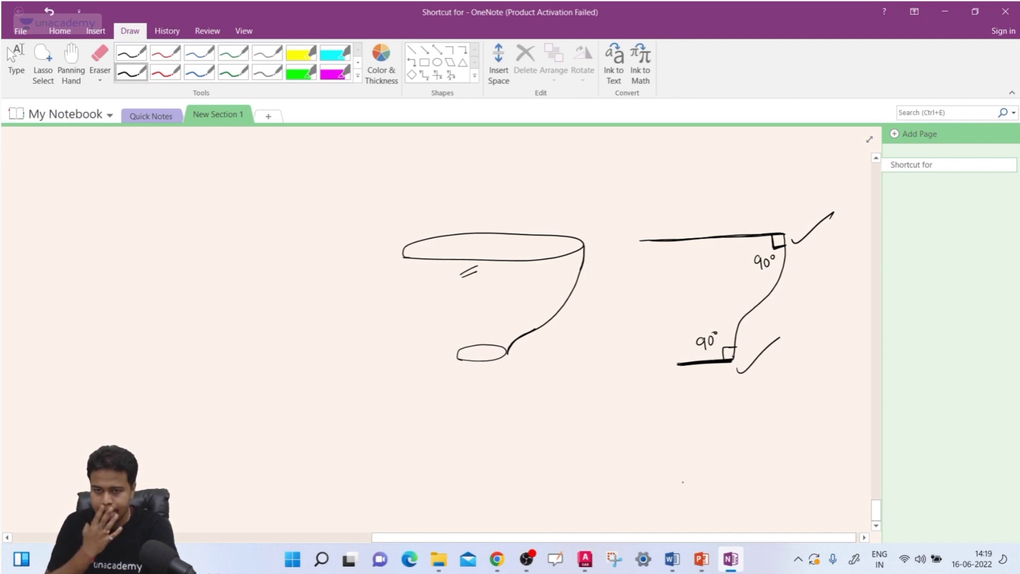
{"action": "left_click", "coordinate": [70, 69]}
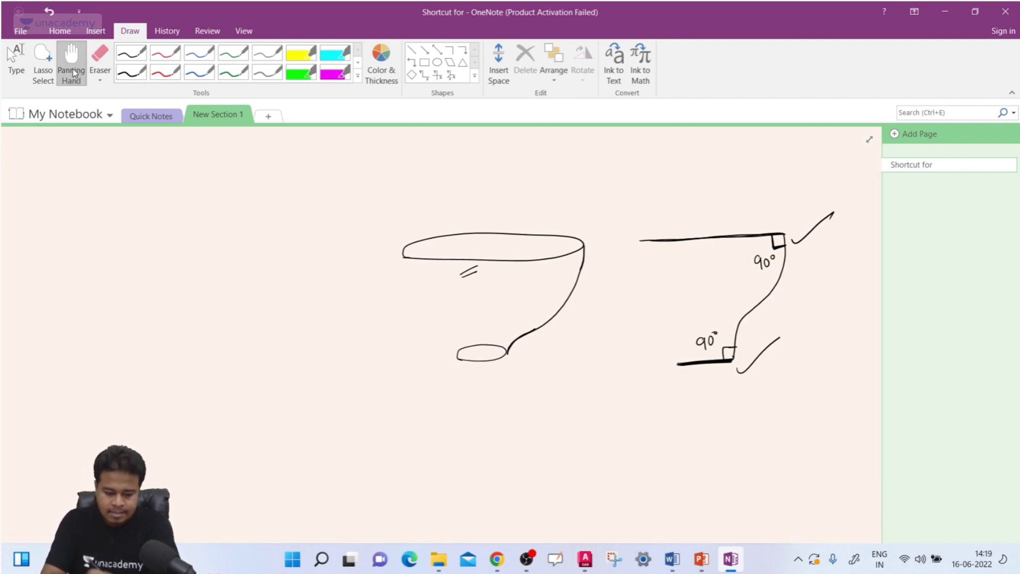
{"action": "left_click_drag", "start_coordinate": [465, 417], "coordinate": [469, 408]}
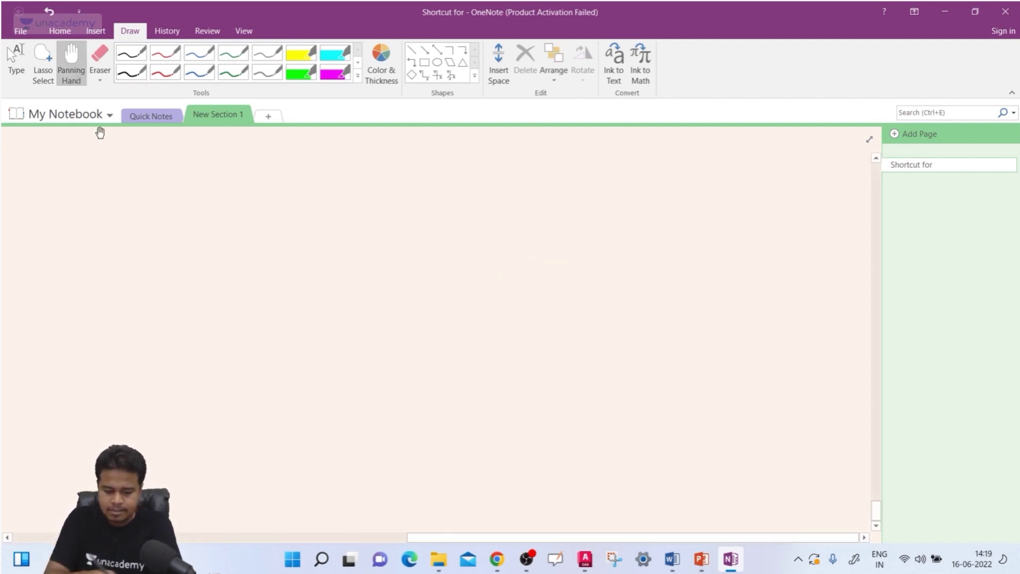
{"action": "left_click", "coordinate": [136, 73]}
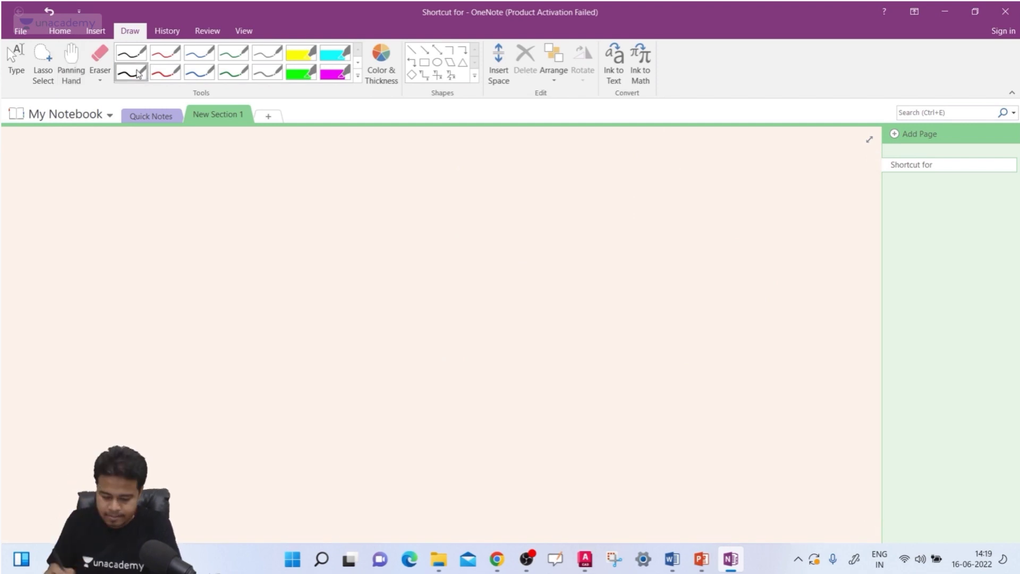
{"action": "mouse_move", "coordinate": [330, 362]}
{"action": "left_mouse_down"}
{"action": "mouse_move", "coordinate": [442, 258]}
{"action": "mouse_move", "coordinate": [641, 251]}
{"action": "mouse_move", "coordinate": [562, 348]}
{"action": "mouse_move", "coordinate": [382, 361]}
{"action": "mouse_move", "coordinate": [562, 352]}
{"action": "left_mouse_up"}
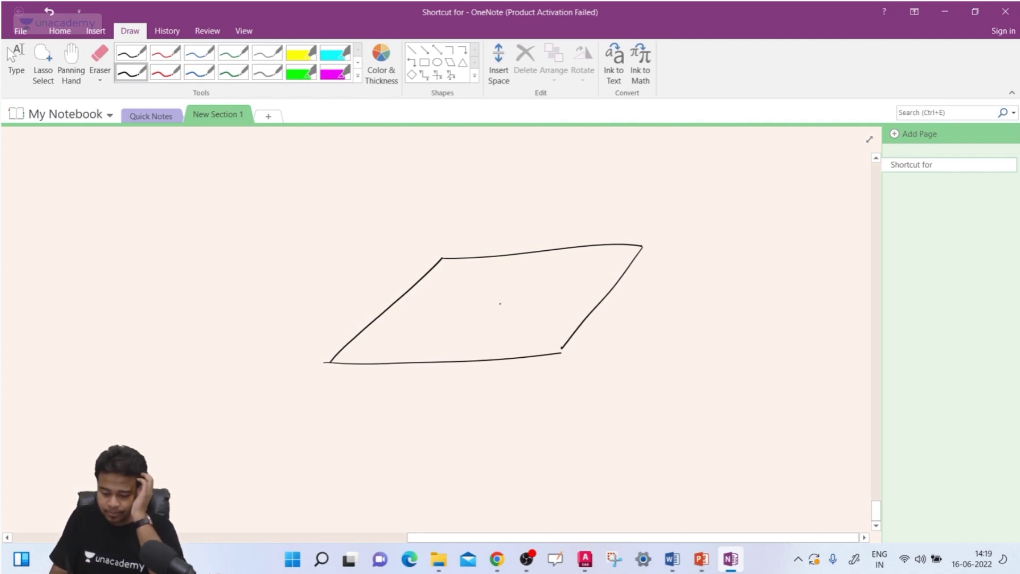
Sketch an upward arrow perpendicular to the plane, mark its 90° angle, and label it "vector", double-underlined and circled.
{"action": "left_click_drag", "start_coordinate": [500, 304], "coordinate": [484, 191]}
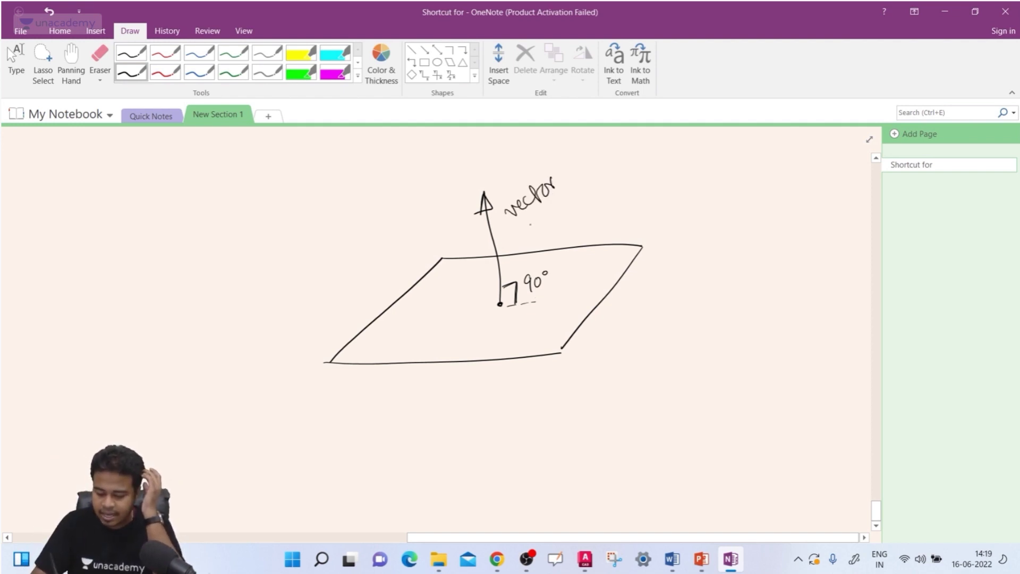
{"action": "left_click_drag", "start_coordinate": [525, 230], "coordinate": [566, 190]}
{"action": "left_click_drag", "start_coordinate": [530, 237], "coordinate": [578, 196]}
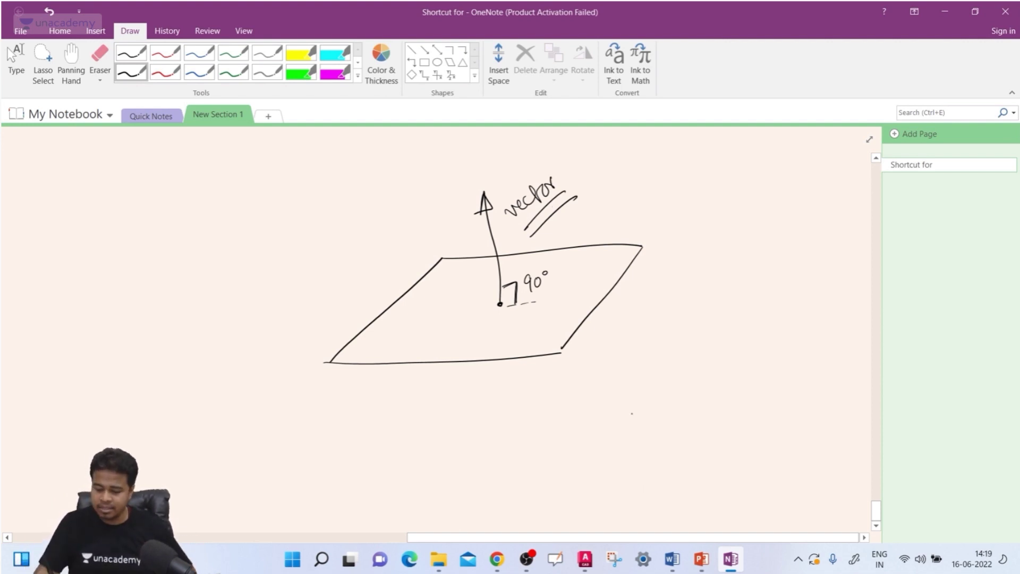
{"action": "mouse_move", "coordinate": [558, 221]}
{"action": "left_mouse_down"}
{"action": "mouse_move", "coordinate": [526, 151]}
{"action": "mouse_move", "coordinate": [552, 215]}
{"action": "left_mouse_up"}
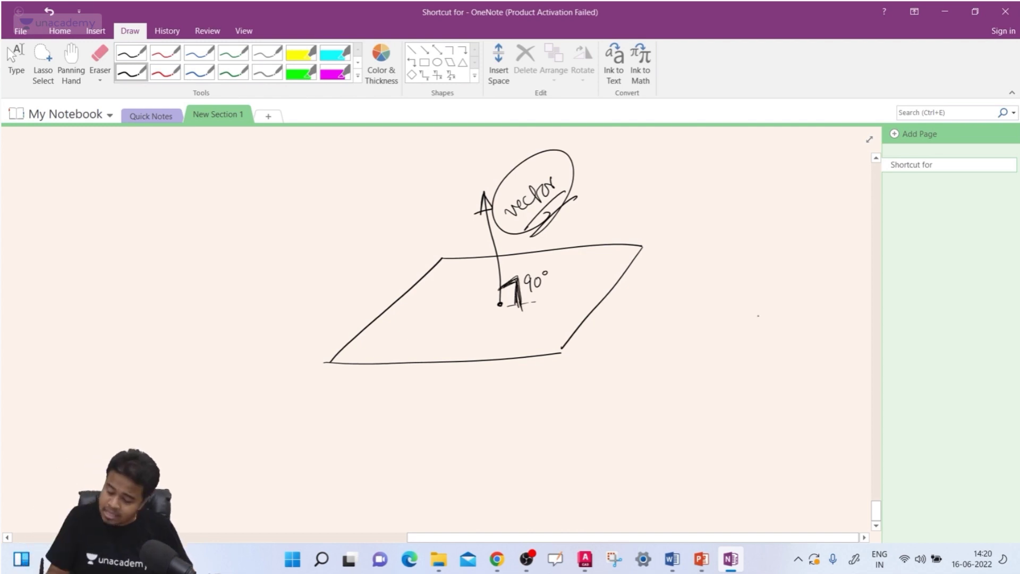
Sketch a second arrow with its ends labelled "1st" and "2nd", plus a parallelogram through its start point labelled "plane".
{"action": "left_click_drag", "start_coordinate": [755, 318], "coordinate": [735, 186]}
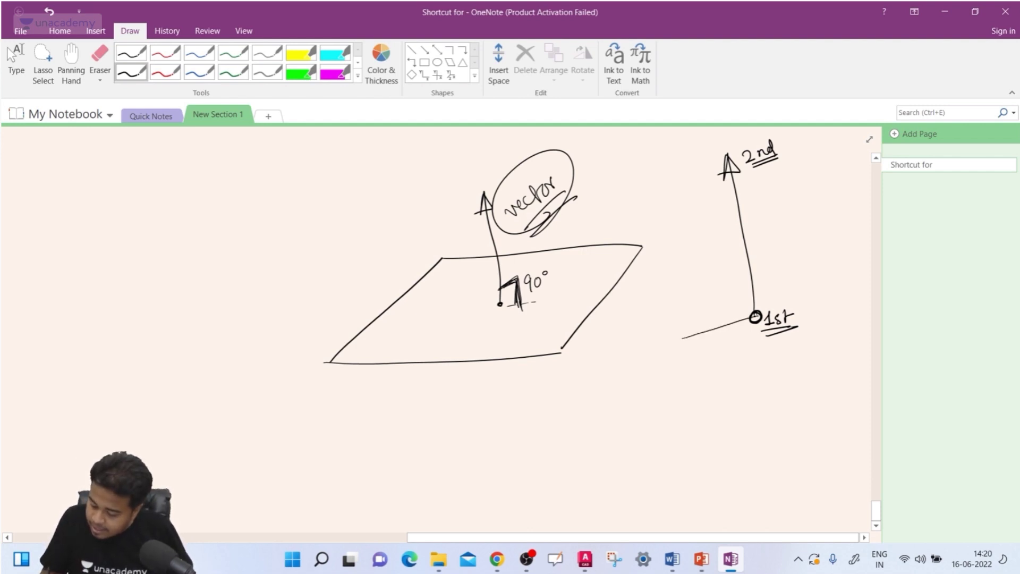
{"action": "left_click_drag", "start_coordinate": [864, 220], "coordinate": [761, 248]}
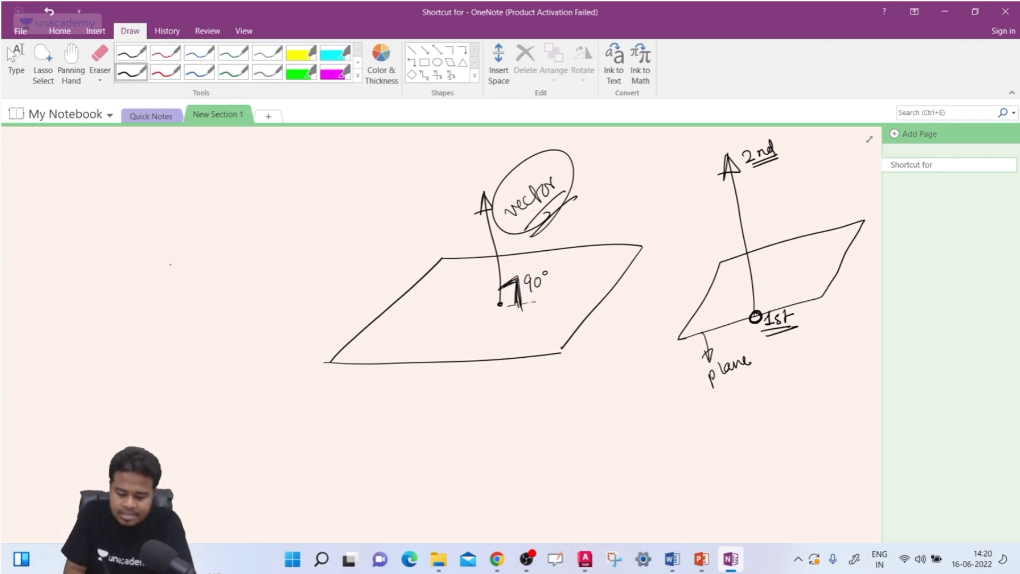
Sketch a black 3D box beside the first plane sketch, with its front, top and side faces.
{"action": "mouse_move", "coordinate": [167, 254]}
{"action": "left_mouse_down"}
{"action": "mouse_move", "coordinate": [169, 318]}
{"action": "mouse_move", "coordinate": [252, 245]}
{"action": "mouse_move", "coordinate": [254, 311]}
{"action": "left_mouse_up"}
{"action": "left_click_drag", "start_coordinate": [253, 311], "coordinate": [169, 319]}
{"action": "left_click_drag", "start_coordinate": [168, 253], "coordinate": [258, 192]}
{"action": "left_click_drag", "start_coordinate": [252, 245], "coordinate": [340, 184]}
{"action": "left_click_drag", "start_coordinate": [262, 196], "coordinate": [350, 181]}
{"action": "mouse_move", "coordinate": [350, 181]}
{"action": "left_mouse_down"}
{"action": "mouse_move", "coordinate": [352, 260]}
{"action": "mouse_move", "coordinate": [258, 310]}
{"action": "left_mouse_up"}
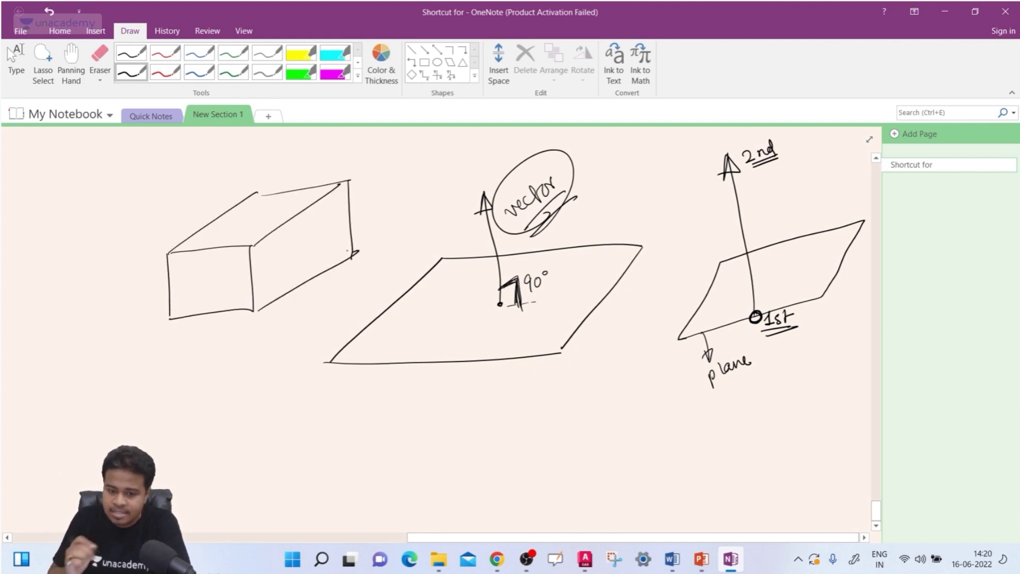
Mark the box's front bottom corner and vertical edge midpoint with red dots, labelled "1st" and "2nd" with double underlines.
{"action": "left_click", "coordinate": [165, 72]}
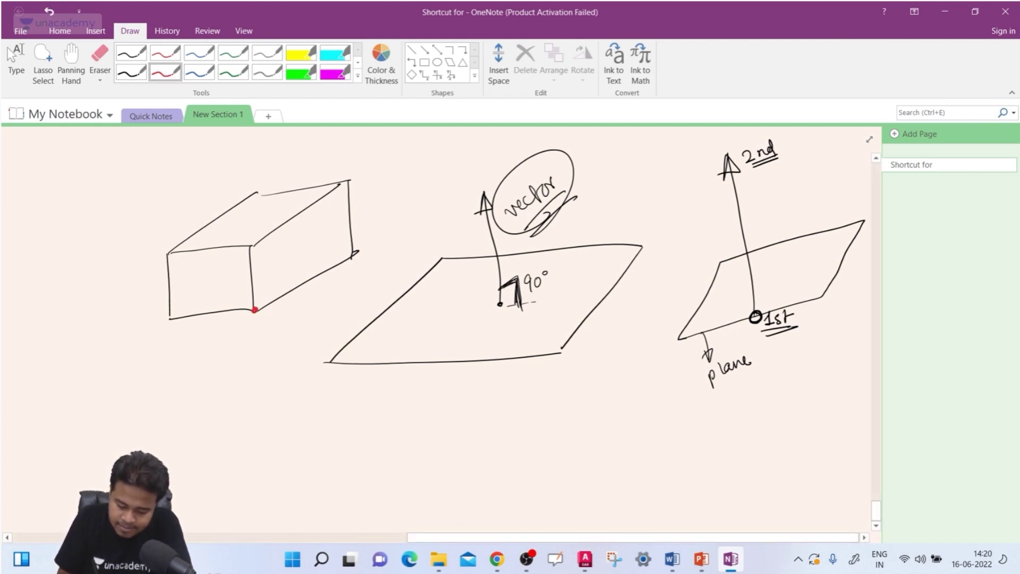
{"action": "mouse_move", "coordinate": [255, 325]}
{"action": "left_mouse_down"}
{"action": "mouse_move", "coordinate": [261, 340]}
{"action": "mouse_move", "coordinate": [280, 326]}
{"action": "left_mouse_up"}
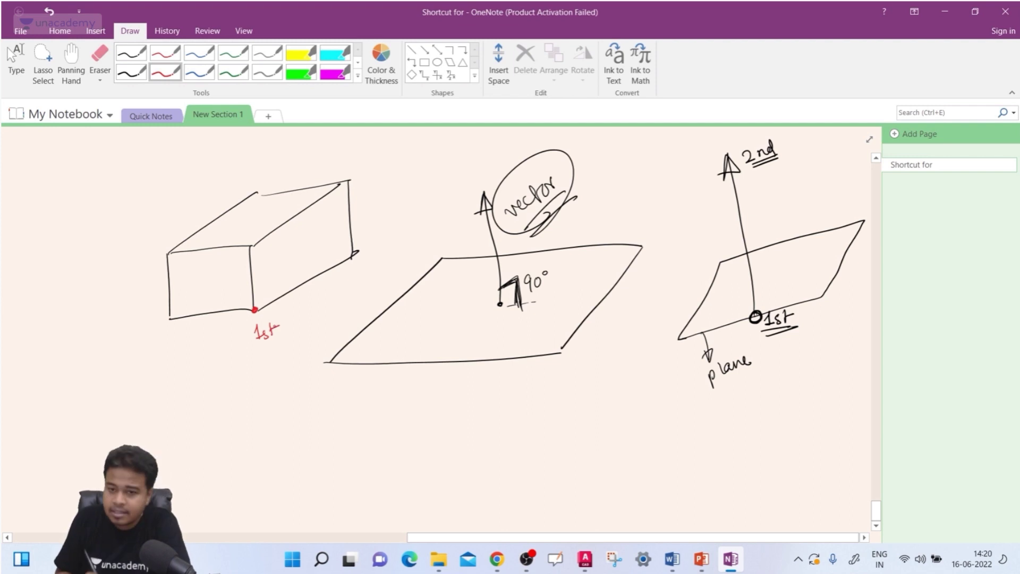
{"action": "left_click", "coordinate": [252, 276]}
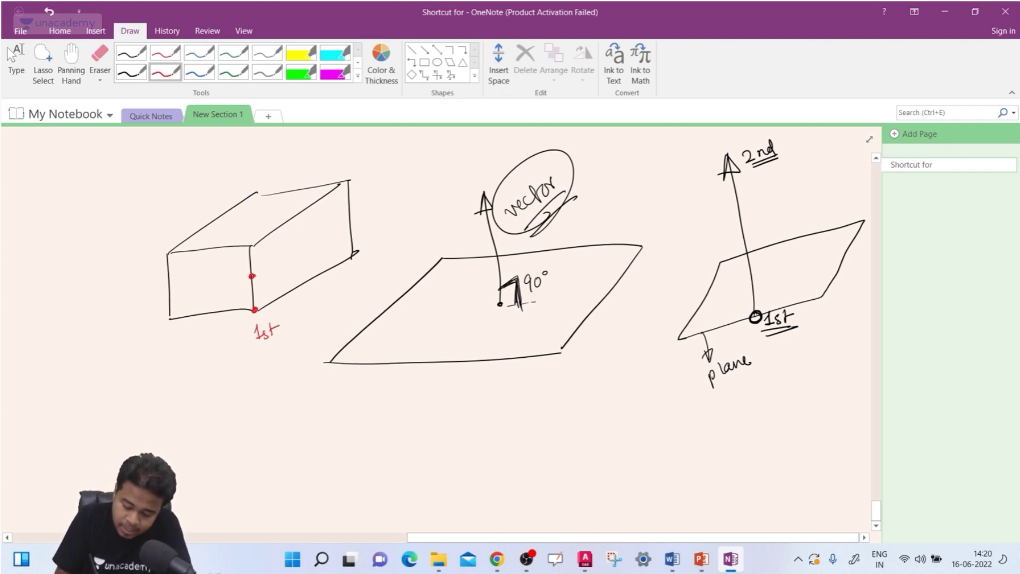
{"action": "mouse_move", "coordinate": [264, 263]}
{"action": "left_mouse_down"}
{"action": "mouse_move", "coordinate": [274, 269]}
{"action": "mouse_move", "coordinate": [290, 250]}
{"action": "left_mouse_up"}
{"action": "left_click", "coordinate": [294, 253]}
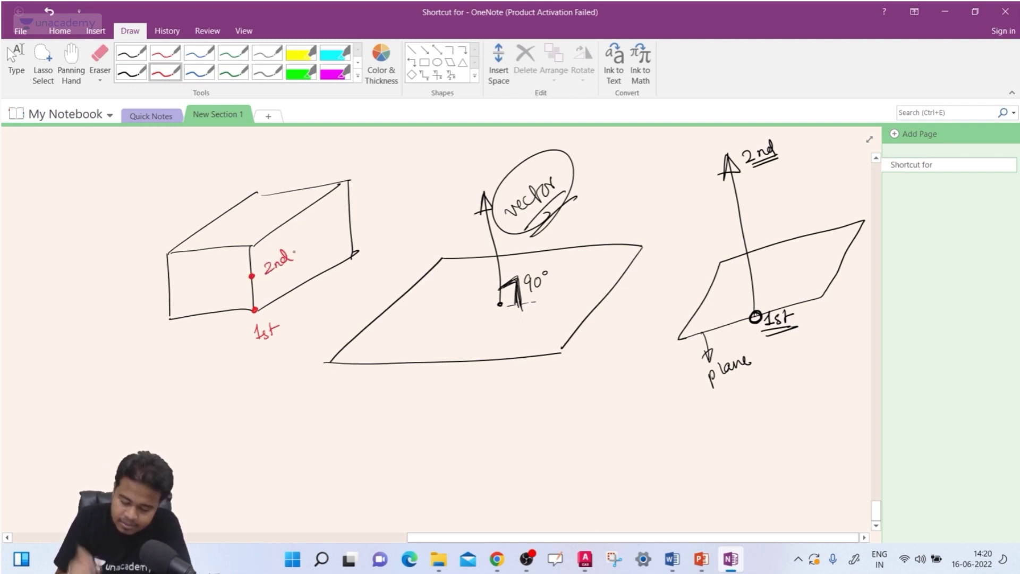
{"action": "left_click_drag", "start_coordinate": [260, 348], "coordinate": [279, 344]}
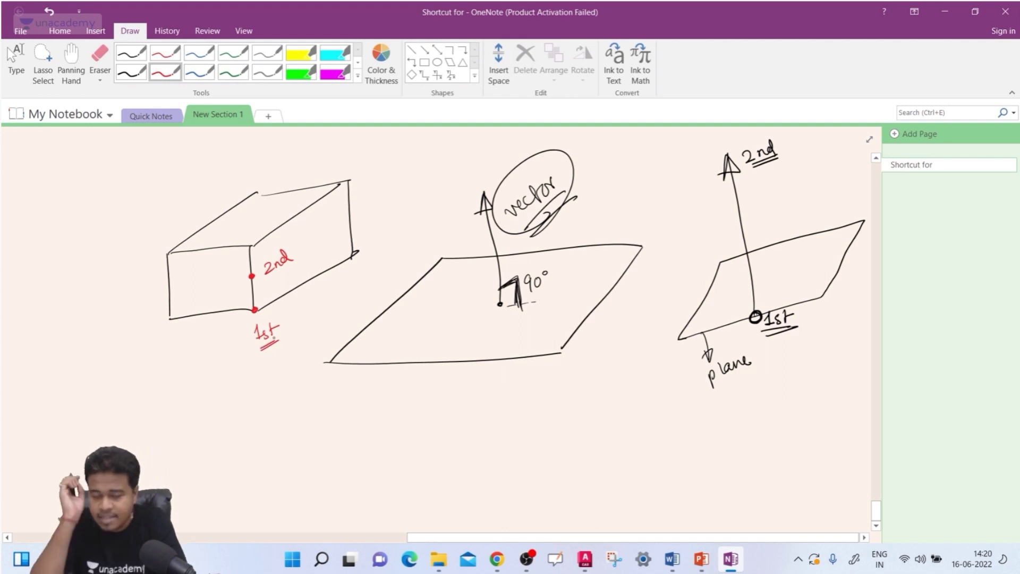
{"action": "left_click_drag", "start_coordinate": [272, 276], "coordinate": [291, 265]}
{"action": "left_click_drag", "start_coordinate": [275, 276], "coordinate": [295, 261]}
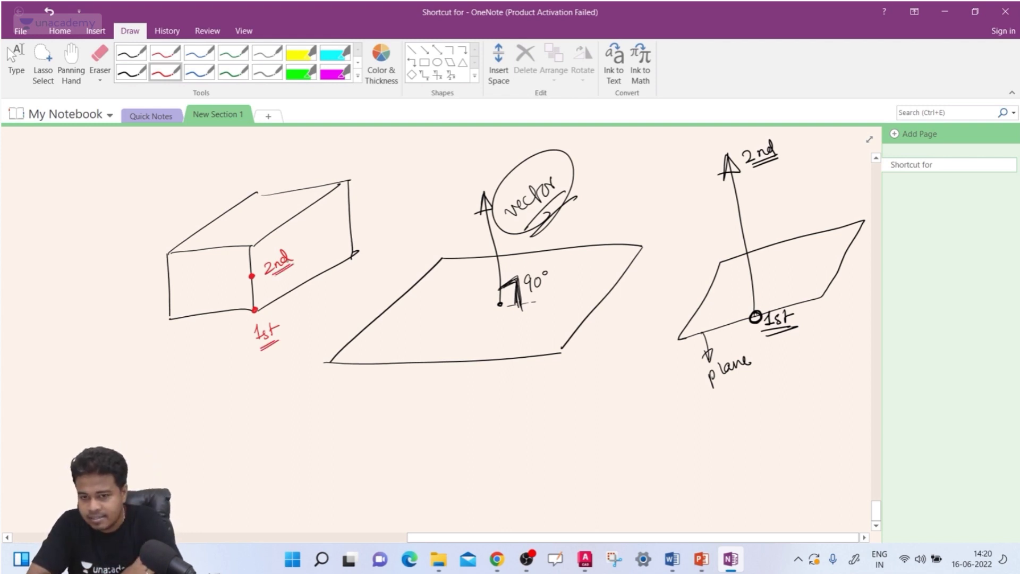
Draw a red arrow from the 1st point to the 2nd and outline a red plane along the box's bottom face.
{"action": "mouse_move", "coordinate": [255, 308]}
{"action": "left_mouse_down"}
{"action": "mouse_move", "coordinate": [252, 277]}
{"action": "mouse_move", "coordinate": [258, 288]}
{"action": "left_mouse_up"}
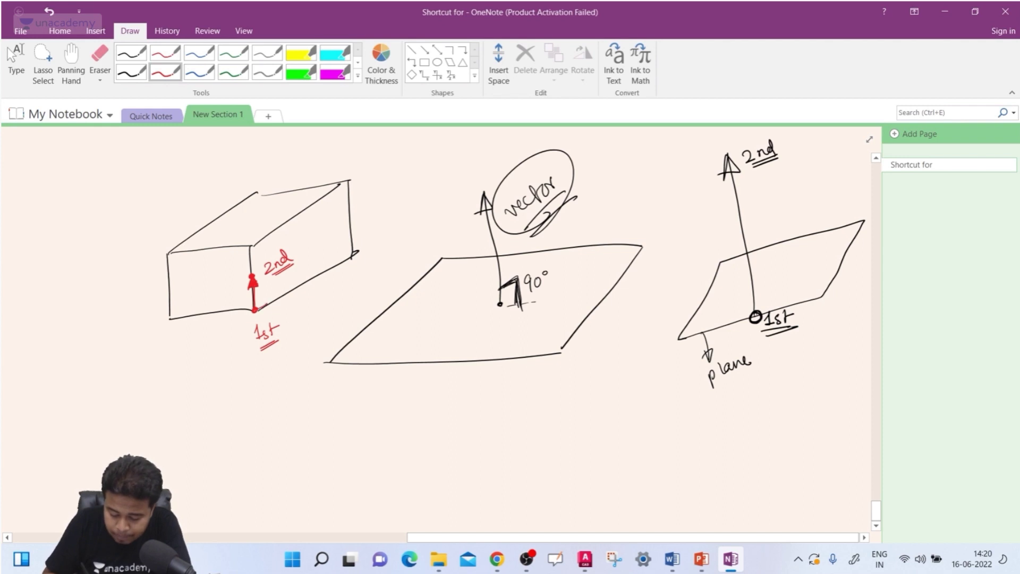
{"action": "left_click_drag", "start_coordinate": [255, 308], "coordinate": [412, 217]}
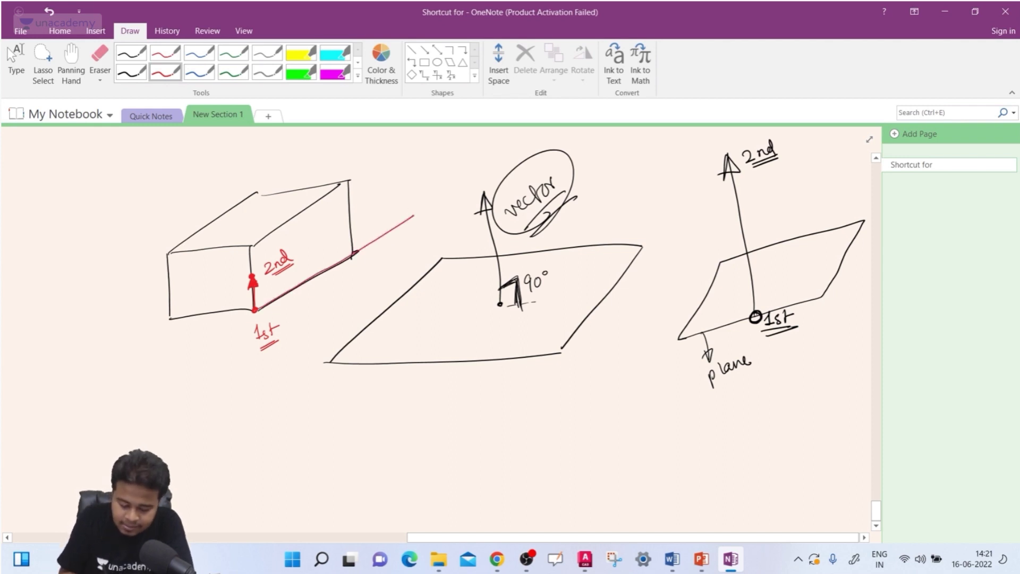
{"action": "left_click_drag", "start_coordinate": [162, 319], "coordinate": [256, 311]}
{"action": "left_click_drag", "start_coordinate": [165, 319], "coordinate": [116, 321]}
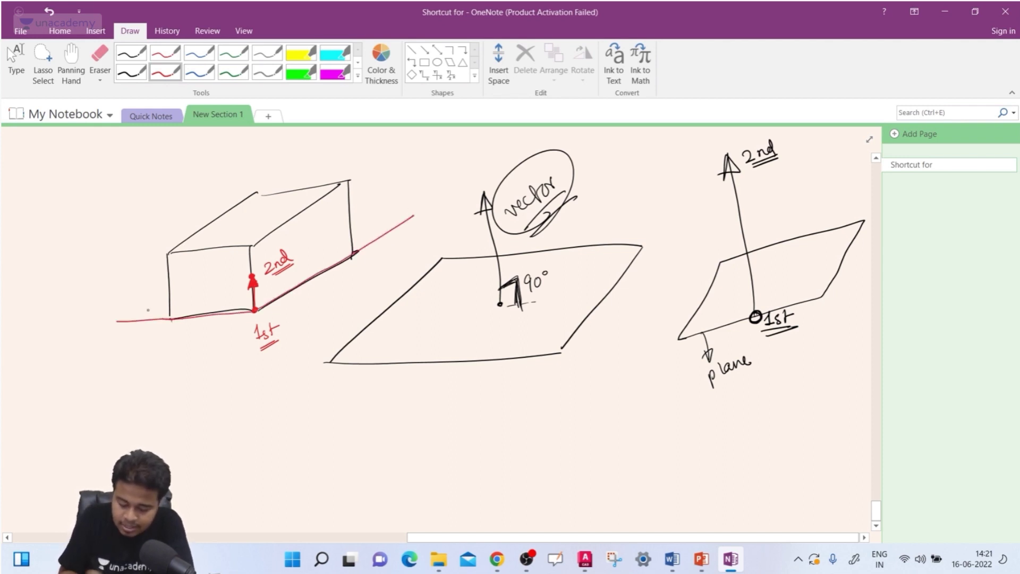
{"action": "left_click_drag", "start_coordinate": [412, 215], "coordinate": [308, 219]}
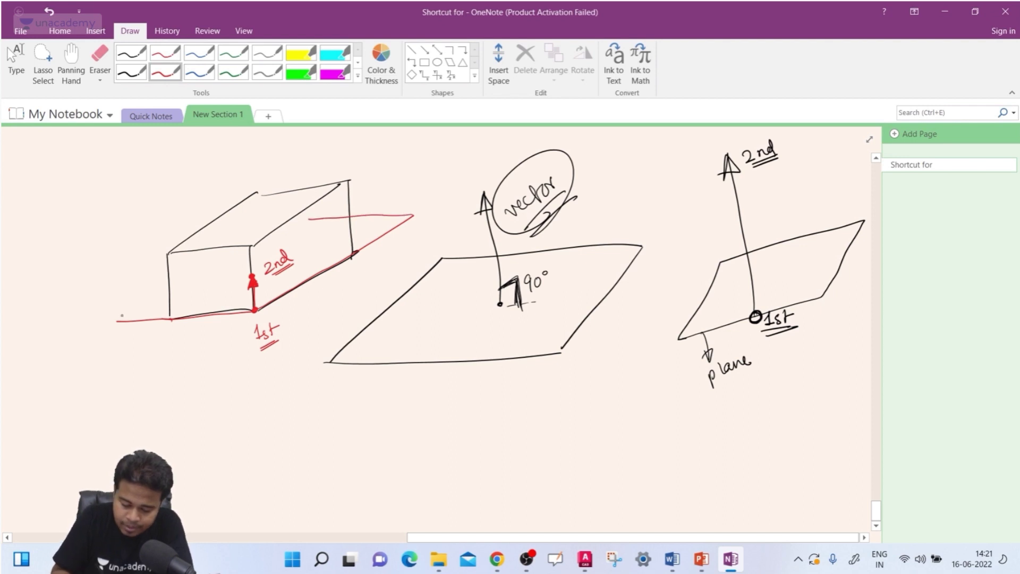
{"action": "mouse_move", "coordinate": [113, 323]}
{"action": "left_mouse_down"}
{"action": "mouse_move", "coordinate": [267, 219]}
{"action": "mouse_move", "coordinate": [322, 217]}
{"action": "left_mouse_up"}
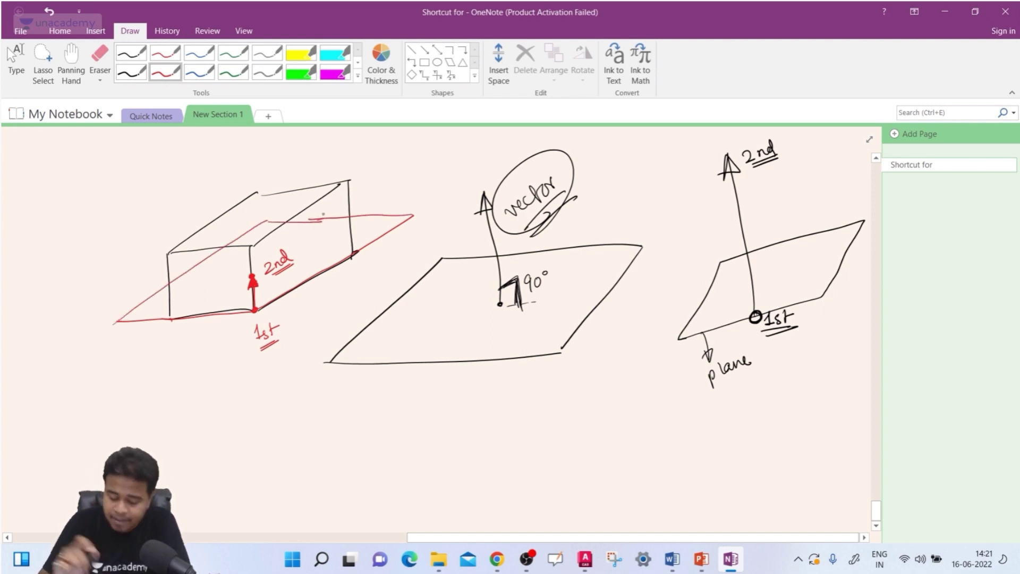
Draw a red curved arrow from the 1st–2nd vector on the box sketch to a double-underlined "Z-axis" label.
{"action": "mouse_move", "coordinate": [254, 291]}
{"action": "left_mouse_down"}
{"action": "mouse_move", "coordinate": [273, 293]}
{"action": "mouse_move", "coordinate": [306, 352]}
{"action": "left_mouse_up"}
{"action": "mouse_move", "coordinate": [297, 333]}
{"action": "left_mouse_down"}
{"action": "mouse_move", "coordinate": [305, 353]}
{"action": "mouse_move", "coordinate": [307, 331]}
{"action": "left_mouse_up"}
{"action": "mouse_move", "coordinate": [270, 375]}
{"action": "left_mouse_down"}
{"action": "mouse_move", "coordinate": [296, 393]}
{"action": "mouse_move", "coordinate": [350, 374]}
{"action": "mouse_move", "coordinate": [340, 379]}
{"action": "left_mouse_up"}
{"action": "left_click", "coordinate": [301, 381]}
{"action": "left_click_drag", "start_coordinate": [295, 398], "coordinate": [351, 383]}
{"action": "left_click_drag", "start_coordinate": [307, 406], "coordinate": [351, 387]}
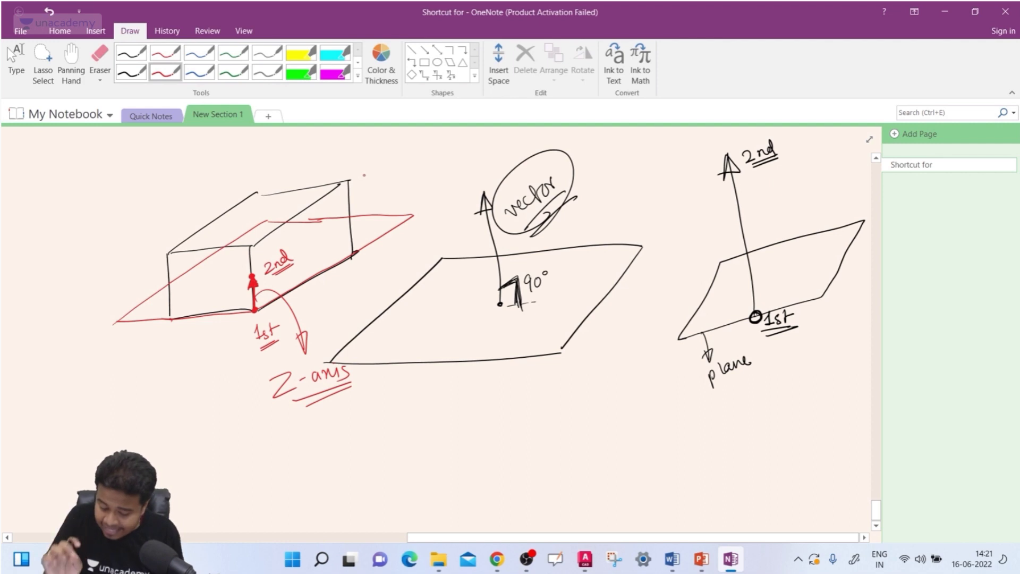
Add a red arrow from the box to a double-underlined "BOX" label, plus a double check mark beside the red plane.
{"action": "mouse_move", "coordinate": [353, 190]}
{"action": "left_mouse_down"}
{"action": "mouse_move", "coordinate": [415, 160]}
{"action": "mouse_move", "coordinate": [425, 166]}
{"action": "left_mouse_up"}
{"action": "left_click_drag", "start_coordinate": [392, 195], "coordinate": [430, 170]}
{"action": "mouse_move", "coordinate": [432, 205]}
{"action": "left_mouse_down"}
{"action": "mouse_move", "coordinate": [386, 262]}
{"action": "mouse_move", "coordinate": [405, 262]}
{"action": "left_mouse_up"}
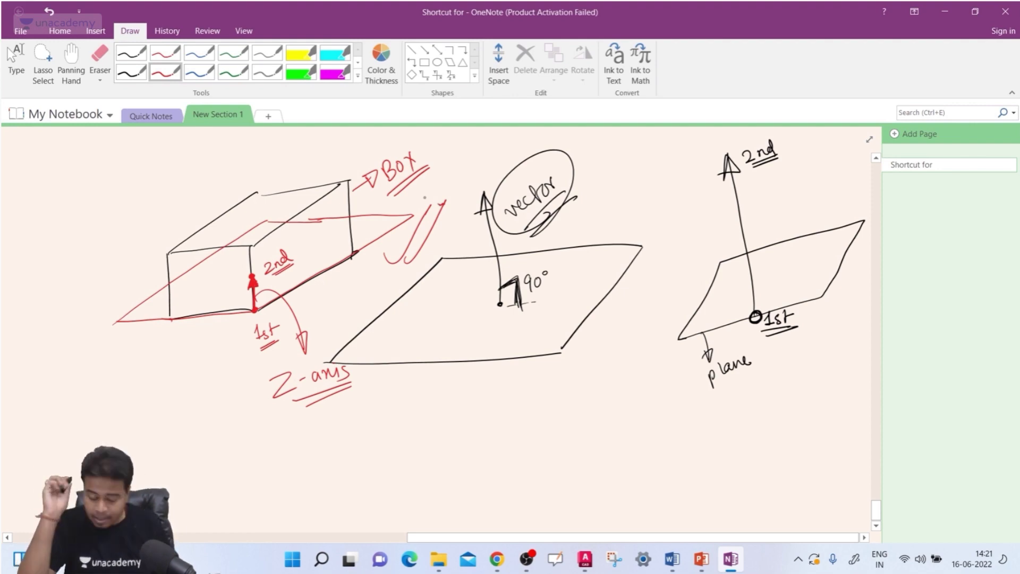
Sketch a second black 3D box, with front, top and side faces, in the empty area below the existing sketches.
{"action": "left_click", "coordinate": [72, 63]}
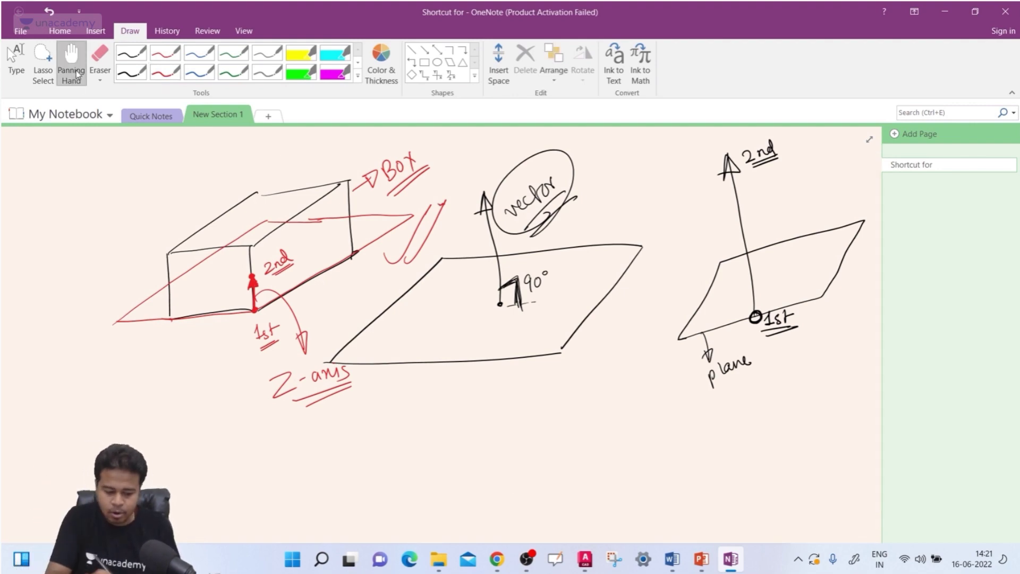
{"action": "left_click_drag", "start_coordinate": [435, 453], "coordinate": [433, 316]}
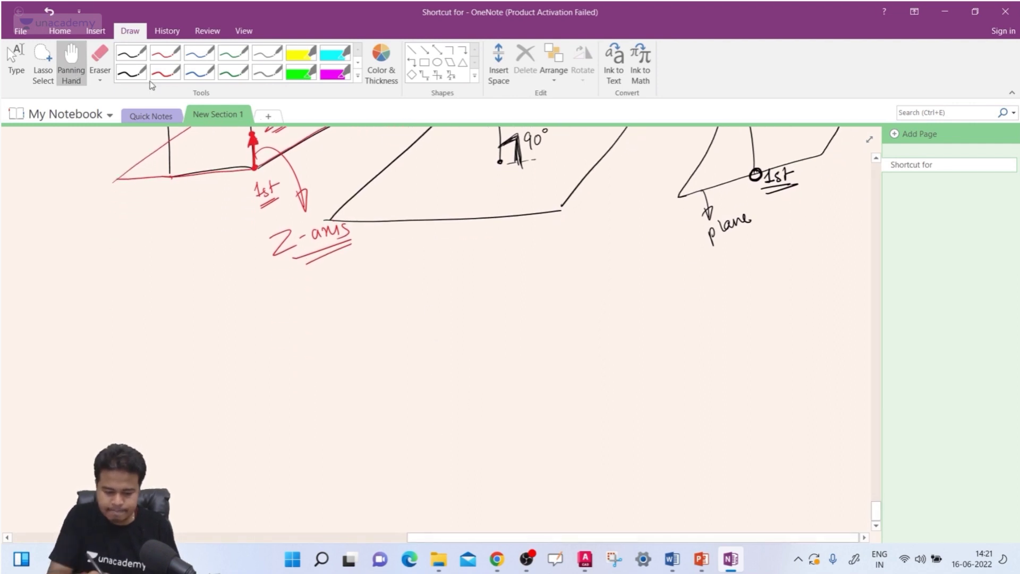
{"action": "left_click", "coordinate": [131, 72]}
{"action": "mouse_move", "coordinate": [362, 350]}
{"action": "left_mouse_down"}
{"action": "mouse_move", "coordinate": [367, 436]}
{"action": "mouse_move", "coordinate": [474, 347]}
{"action": "mouse_move", "coordinate": [407, 433]}
{"action": "mouse_move", "coordinate": [375, 434]}
{"action": "mouse_move", "coordinate": [472, 288]}
{"action": "left_mouse_up"}
{"action": "left_click_drag", "start_coordinate": [477, 349], "coordinate": [556, 290]}
{"action": "mouse_move", "coordinate": [464, 291]}
{"action": "left_mouse_down"}
{"action": "mouse_move", "coordinate": [568, 277]}
{"action": "mouse_move", "coordinate": [567, 378]}
{"action": "mouse_move", "coordinate": [478, 432]}
{"action": "left_mouse_up"}
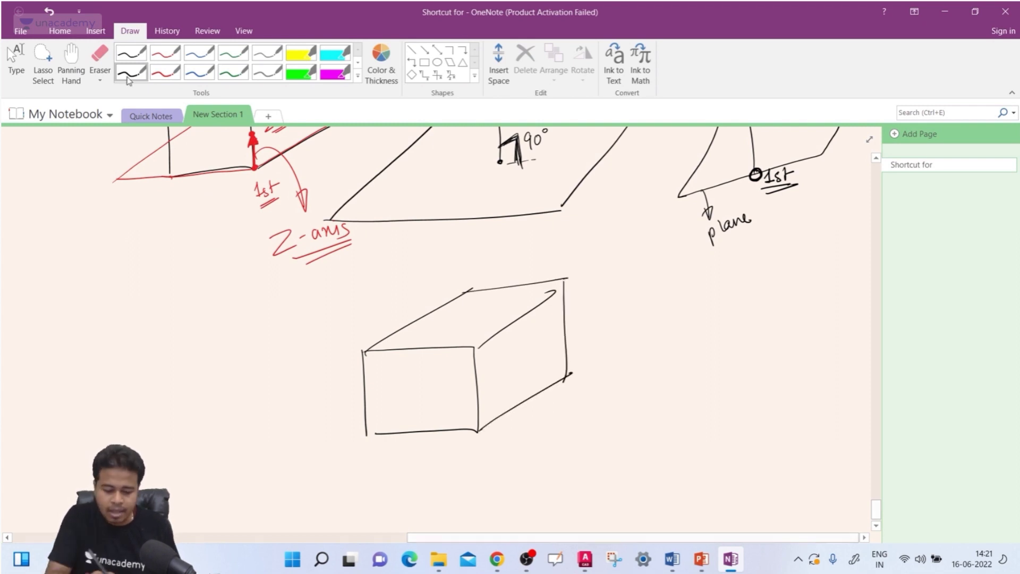
Draw a red arrow from the box's vertical edge midpoint "1st" to the upper corner "2nd", and outline a red plane through the 1st point.
{"action": "left_click", "coordinate": [167, 74]}
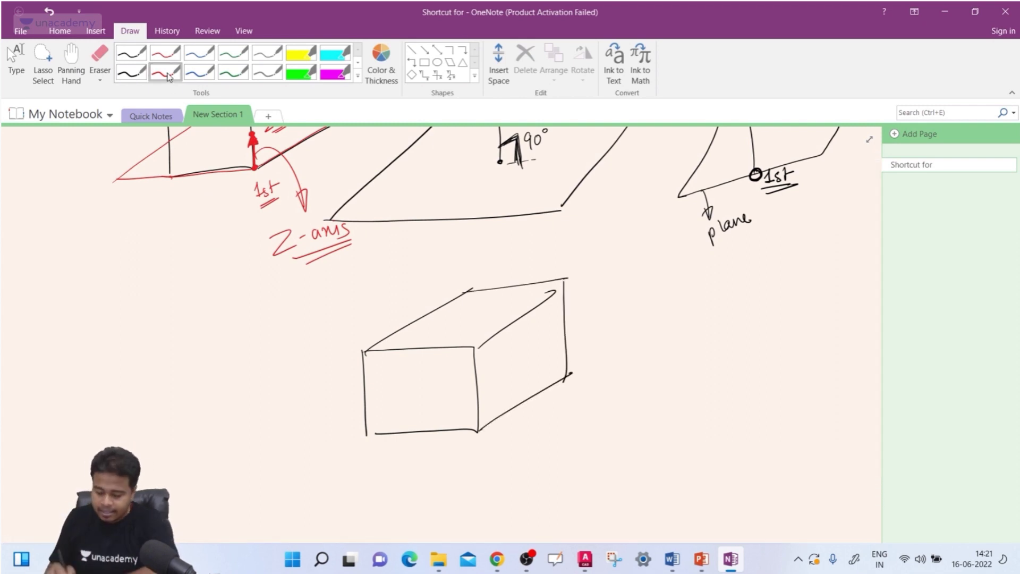
{"action": "left_click_drag", "start_coordinate": [474, 382], "coordinate": [476, 385]}
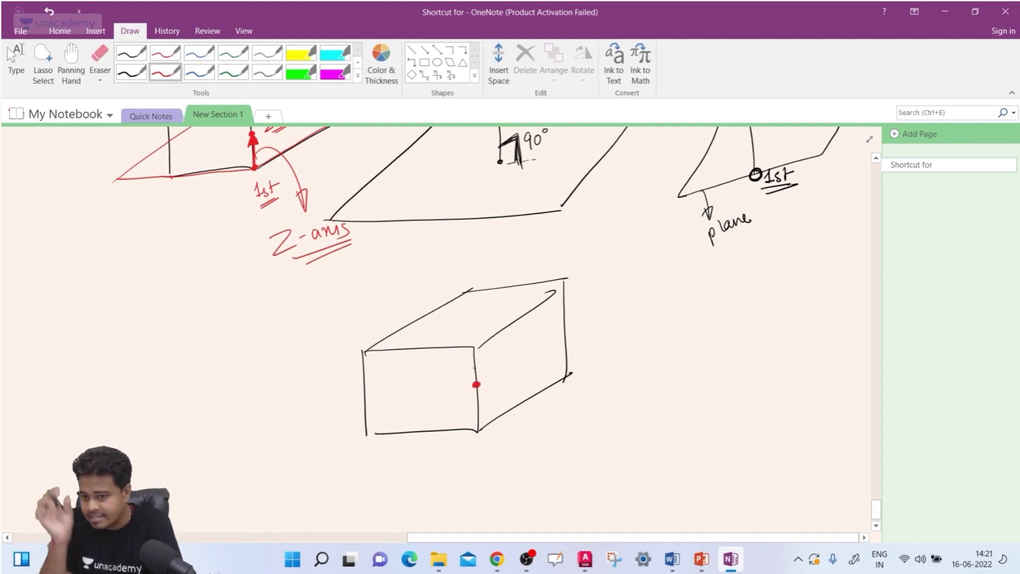
{"action": "mouse_move", "coordinate": [463, 382]}
{"action": "left_mouse_down"}
{"action": "mouse_move", "coordinate": [460, 397]}
{"action": "mouse_move", "coordinate": [472, 398]}
{"action": "left_mouse_up"}
{"action": "left_click_drag", "start_coordinate": [474, 346], "coordinate": [486, 329]}
{"action": "mouse_move", "coordinate": [492, 324]}
{"action": "left_mouse_down"}
{"action": "mouse_move", "coordinate": [477, 382]}
{"action": "mouse_move", "coordinate": [469, 359]}
{"action": "mouse_move", "coordinate": [573, 327]}
{"action": "mouse_move", "coordinate": [643, 282]}
{"action": "mouse_move", "coordinate": [364, 334]}
{"action": "mouse_move", "coordinate": [258, 401]}
{"action": "mouse_move", "coordinate": [473, 384]}
{"action": "mouse_move", "coordinate": [474, 403]}
{"action": "left_mouse_up"}
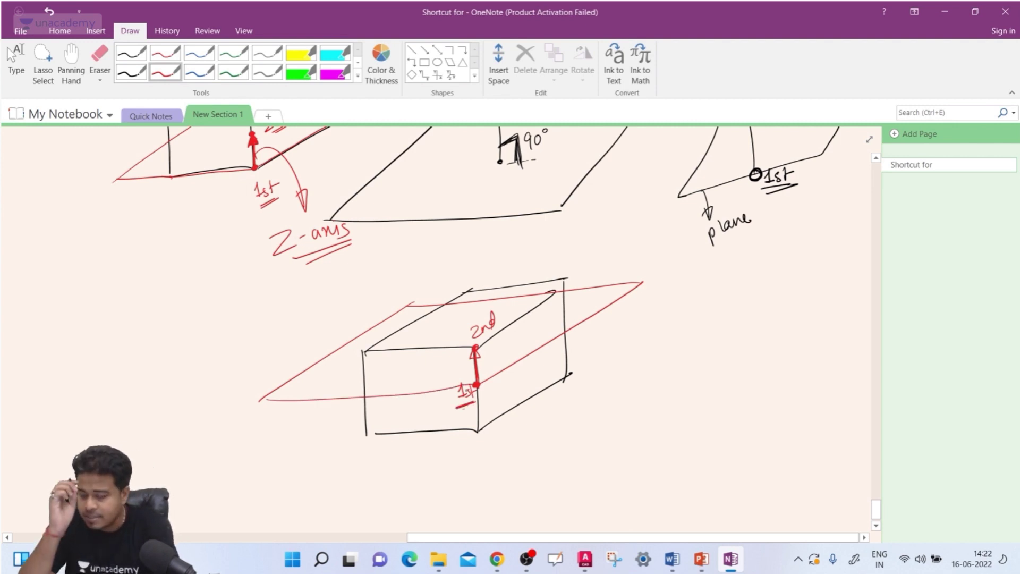
Label the red outline "plane" and the black solid "BOX", each with a red arrow and a double underline.
{"action": "left_click_drag", "start_coordinate": [609, 307], "coordinate": [649, 318]}
{"action": "mouse_move", "coordinate": [659, 304]}
{"action": "left_mouse_down"}
{"action": "mouse_move", "coordinate": [662, 319]}
{"action": "mouse_move", "coordinate": [675, 295]}
{"action": "mouse_move", "coordinate": [709, 288]}
{"action": "mouse_move", "coordinate": [709, 306]}
{"action": "left_mouse_up"}
{"action": "left_click_drag", "start_coordinate": [673, 327], "coordinate": [710, 314]}
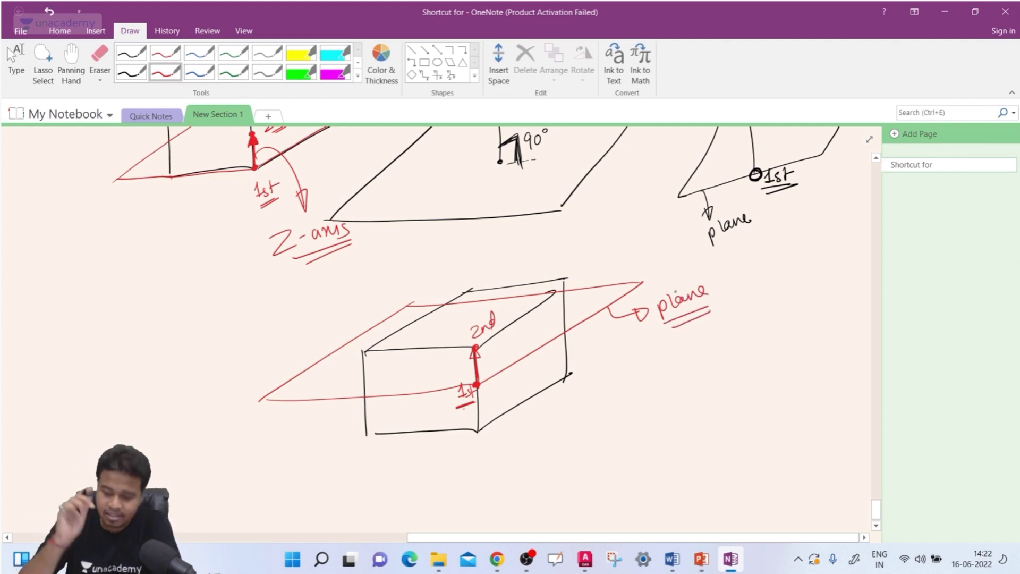
{"action": "left_click_drag", "start_coordinate": [548, 393], "coordinate": [580, 410]}
{"action": "mouse_move", "coordinate": [590, 394]}
{"action": "left_mouse_down"}
{"action": "mouse_move", "coordinate": [591, 408]}
{"action": "mouse_move", "coordinate": [611, 407]}
{"action": "left_mouse_up"}
{"action": "mouse_move", "coordinate": [616, 394]}
{"action": "left_mouse_down"}
{"action": "mouse_move", "coordinate": [626, 404]}
{"action": "mouse_move", "coordinate": [618, 411]}
{"action": "left_mouse_up"}
{"action": "left_click_drag", "start_coordinate": [585, 421], "coordinate": [647, 414]}
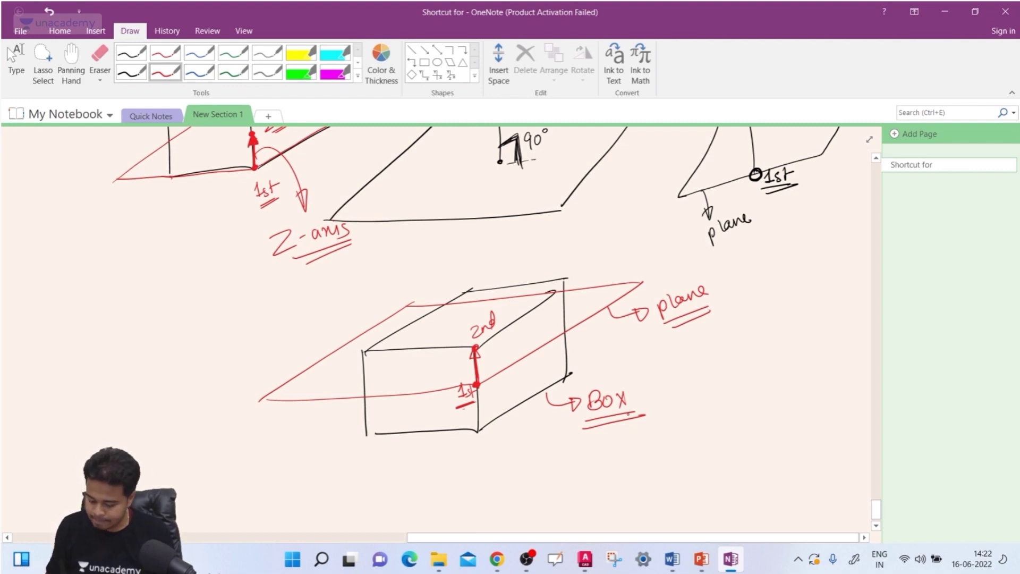
In AutoCAD, slice the tall box with Zaxis from near its front vertical edge's middle to that edge's top endpoint, keeping both sides.
{"action": "left_click", "coordinate": [585, 559]}
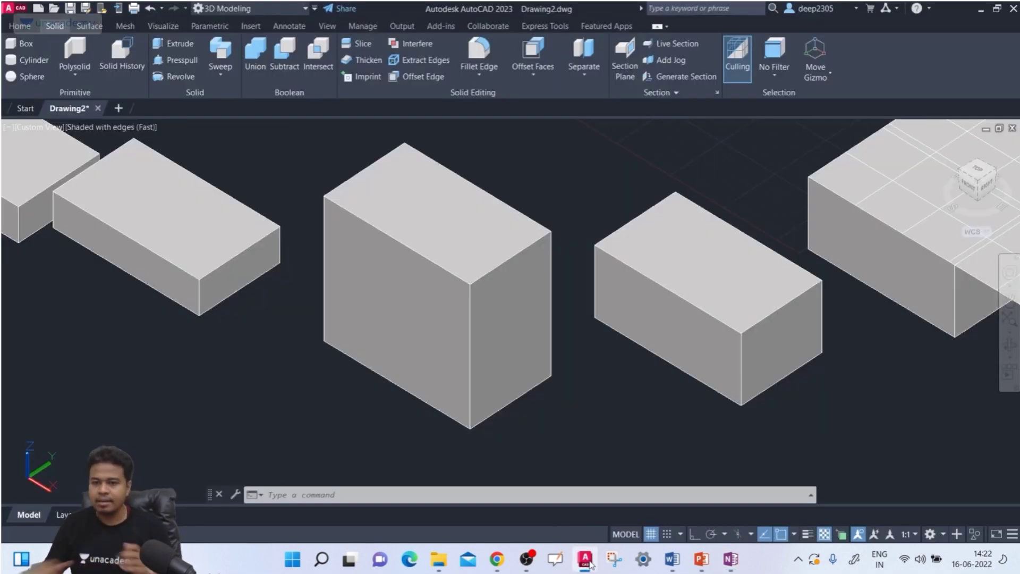
{"action": "left_click", "coordinate": [547, 319]}
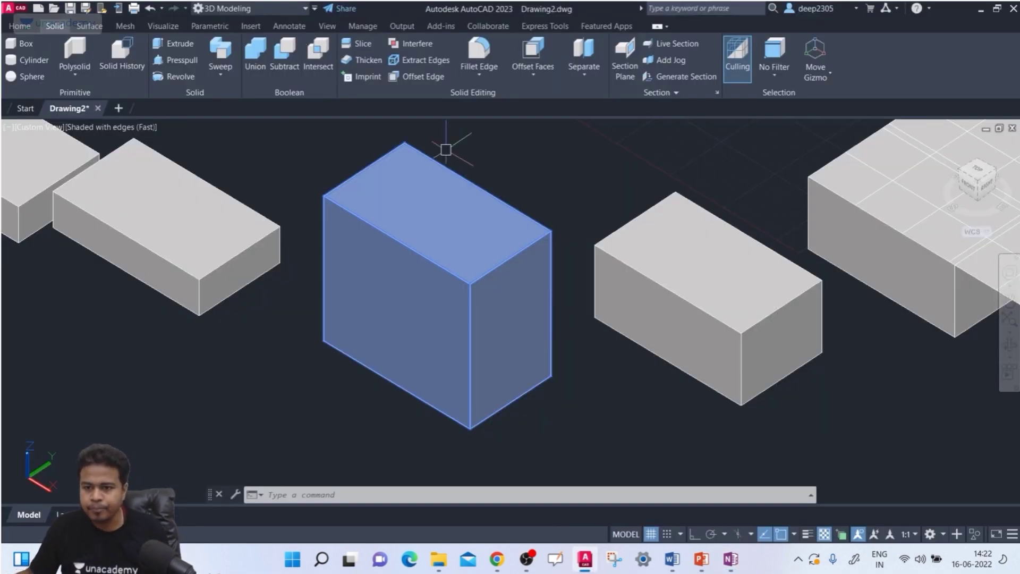
{"action": "key", "text": "Escape"}
{"action": "left_click", "coordinate": [357, 43]}
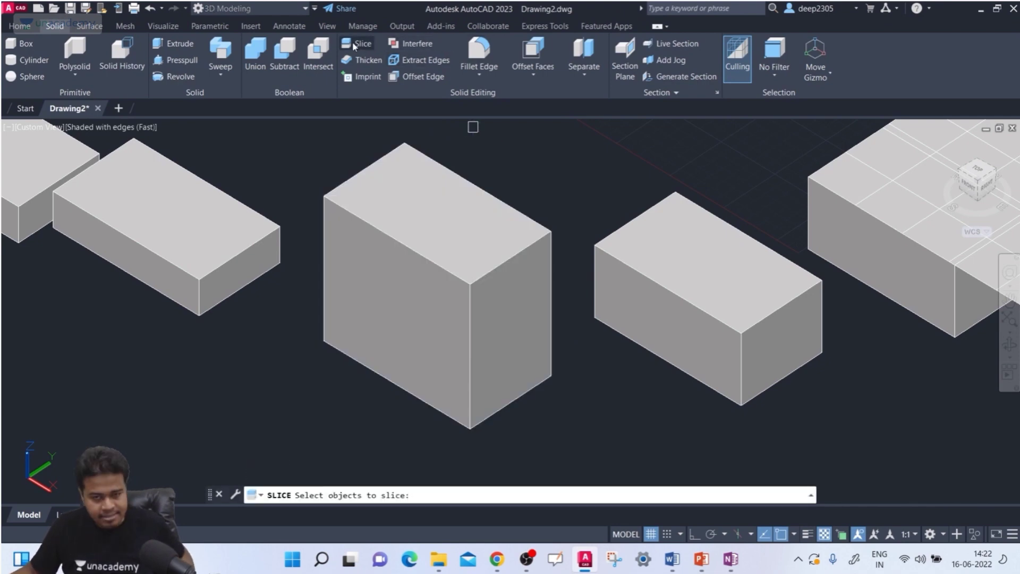
{"action": "left_click", "coordinate": [415, 292]}
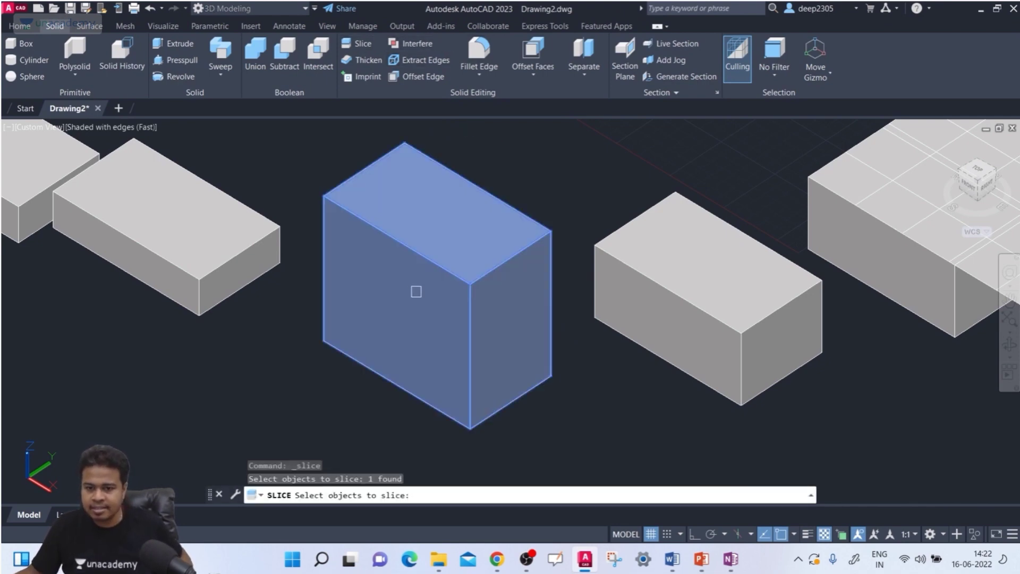
{"action": "key", "text": "Return"}
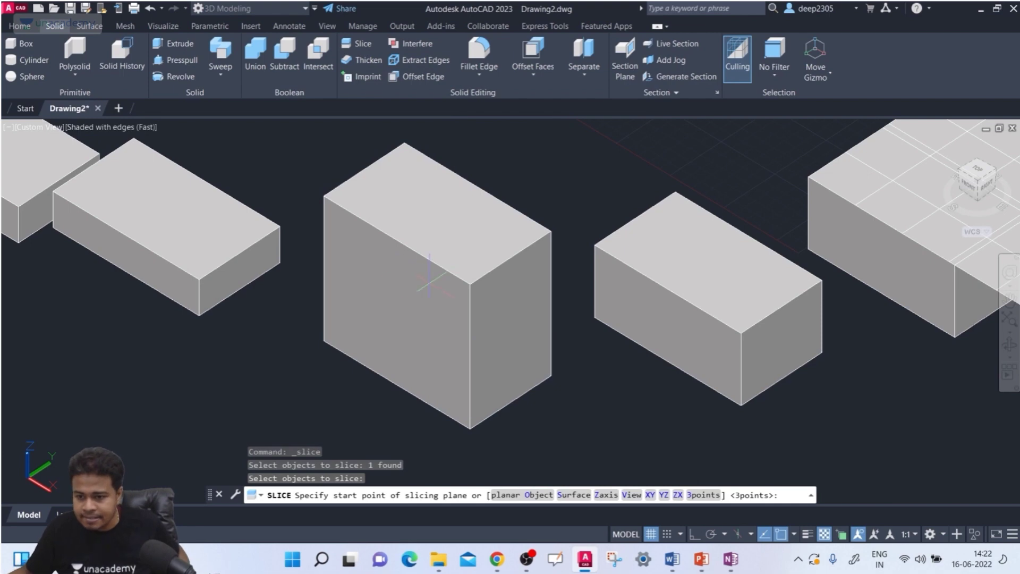
{"action": "left_click", "coordinate": [615, 498]}
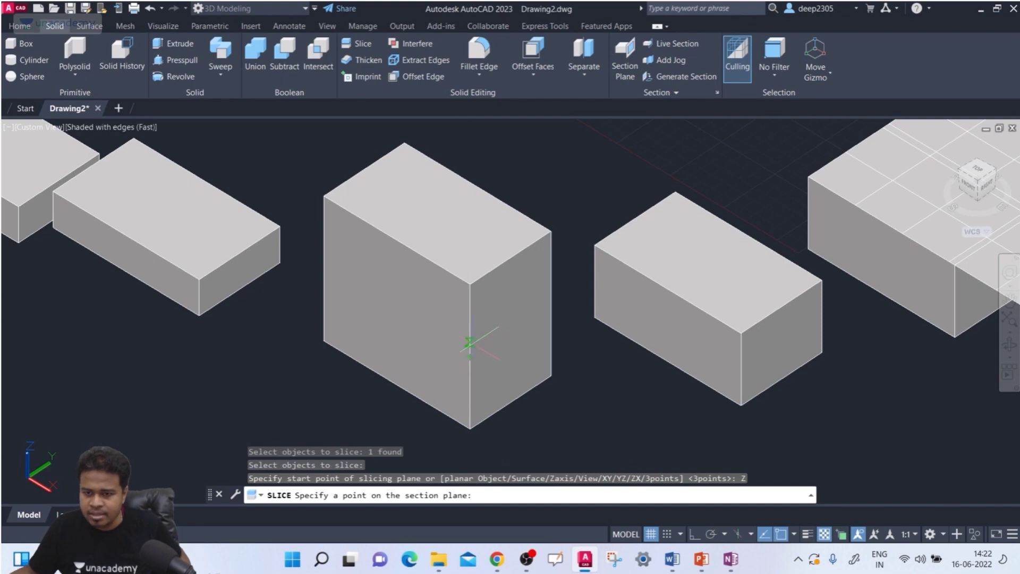
{"action": "left_click", "coordinate": [469, 344]}
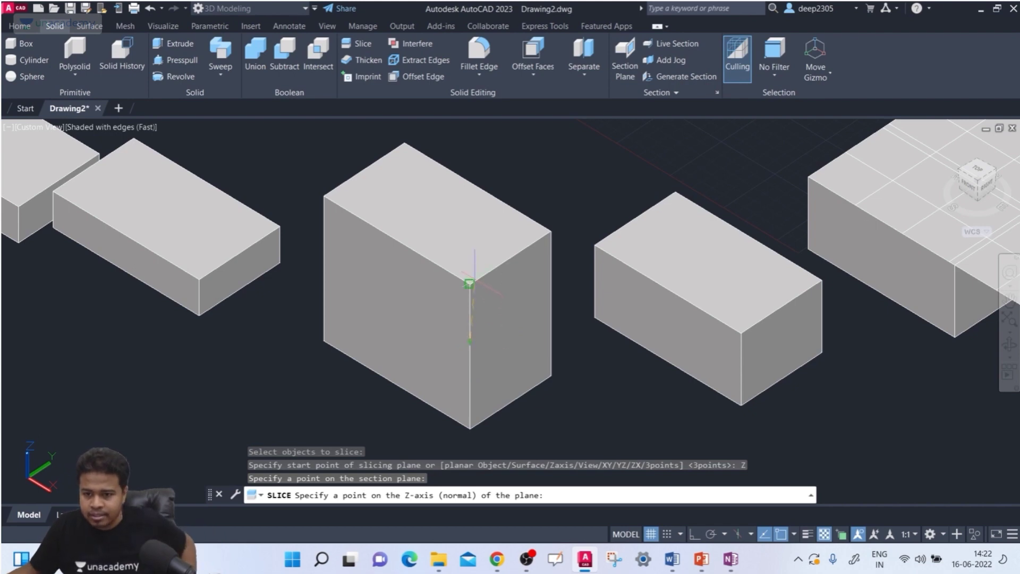
{"action": "left_click", "coordinate": [469, 284]}
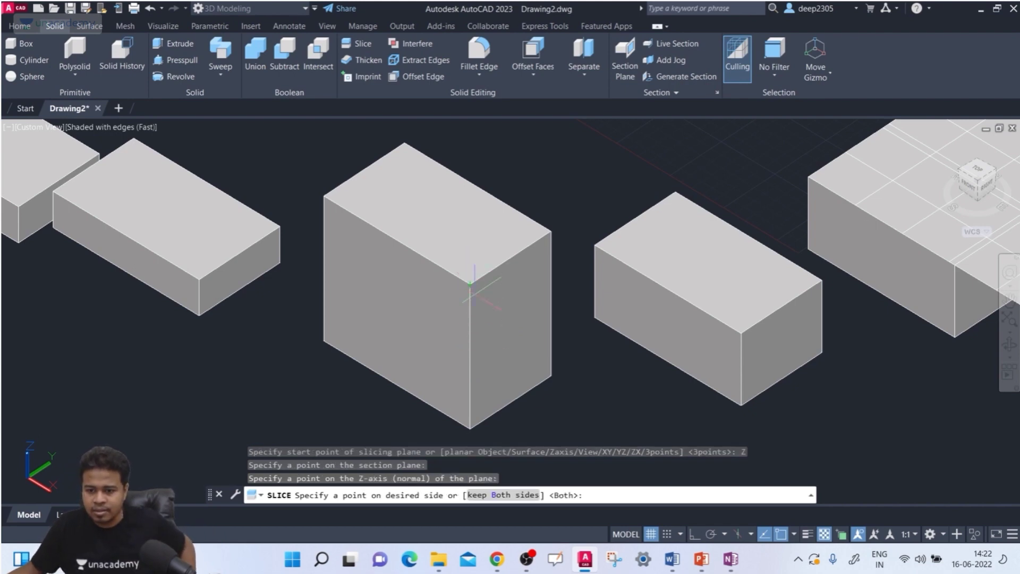
{"action": "left_click", "coordinate": [501, 495]}
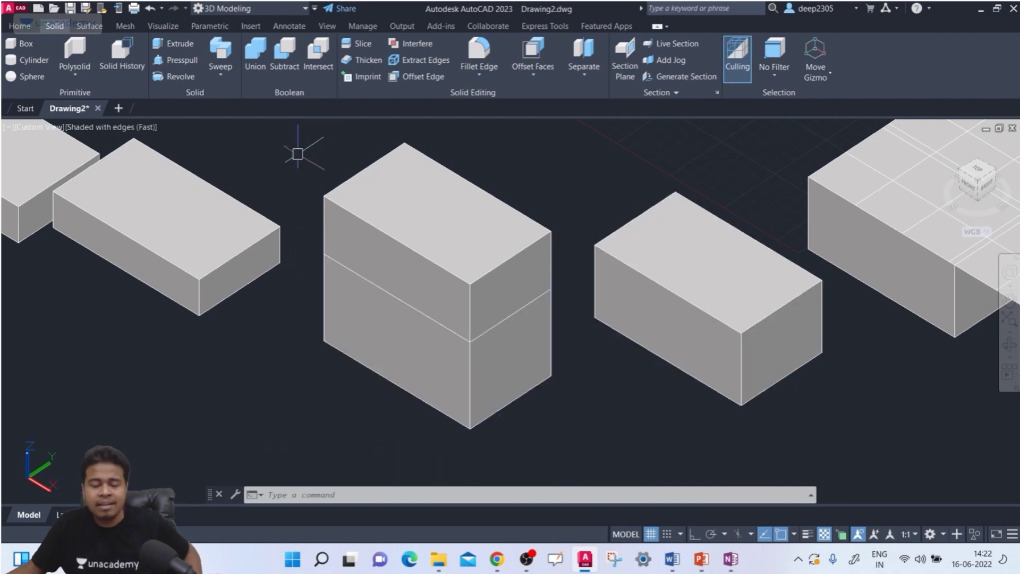
Move the upper sliced piece along the Y axis until it sits behind the lower piece.
{"action": "left_click", "coordinate": [343, 254]}
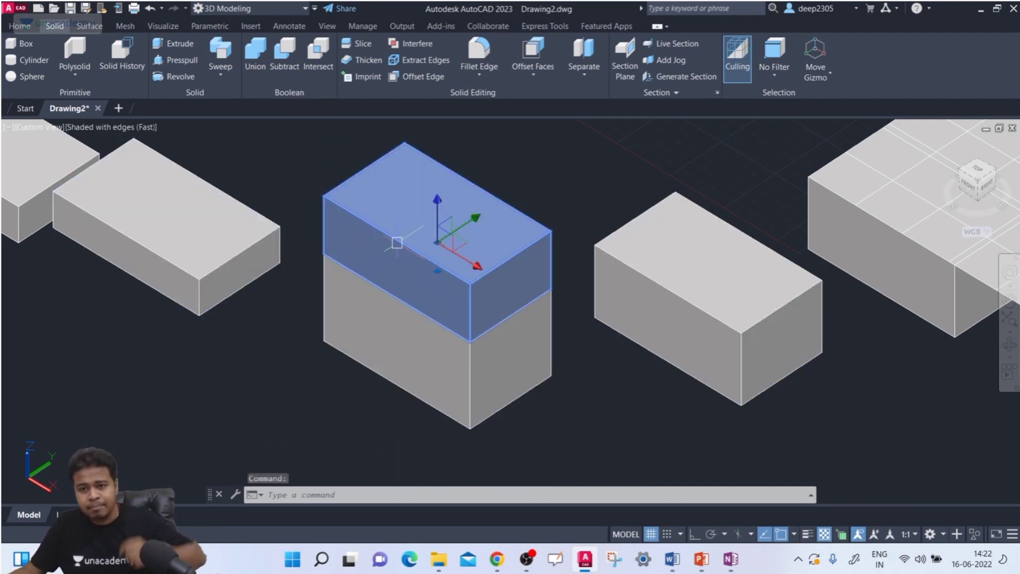
{"action": "left_click", "coordinate": [447, 224]}
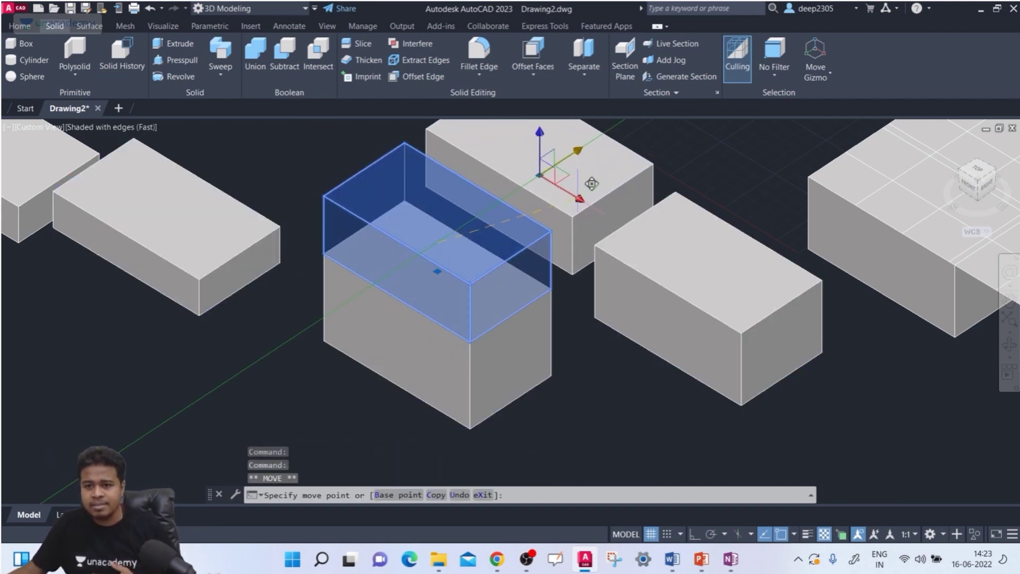
{"action": "key", "text": "Escape"}
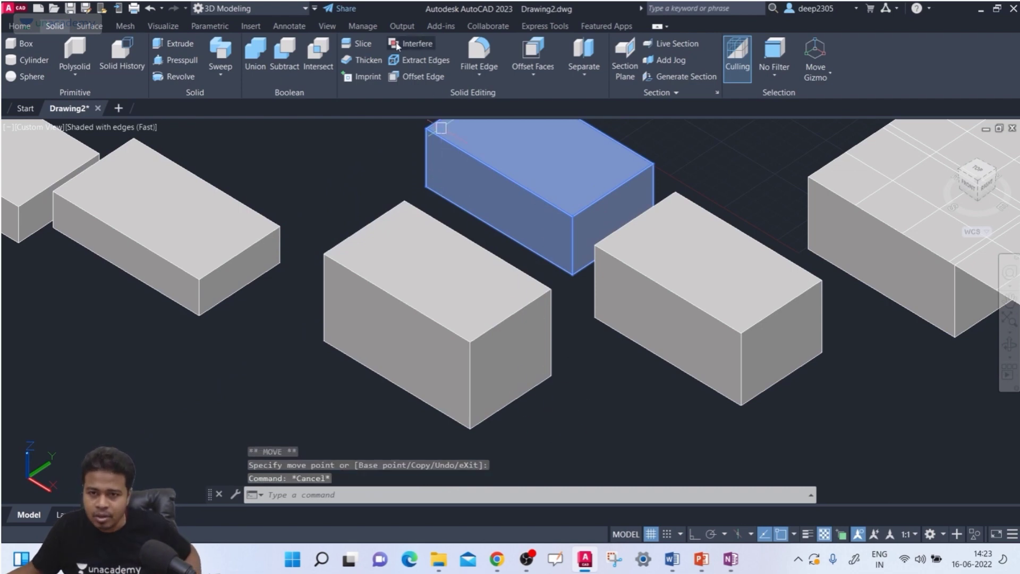
Slice the lower piece with Zaxis from its right face's bottom edge midpoint to that edge's rear endpoint, keeping both sides.
{"action": "left_click", "coordinate": [352, 45]}
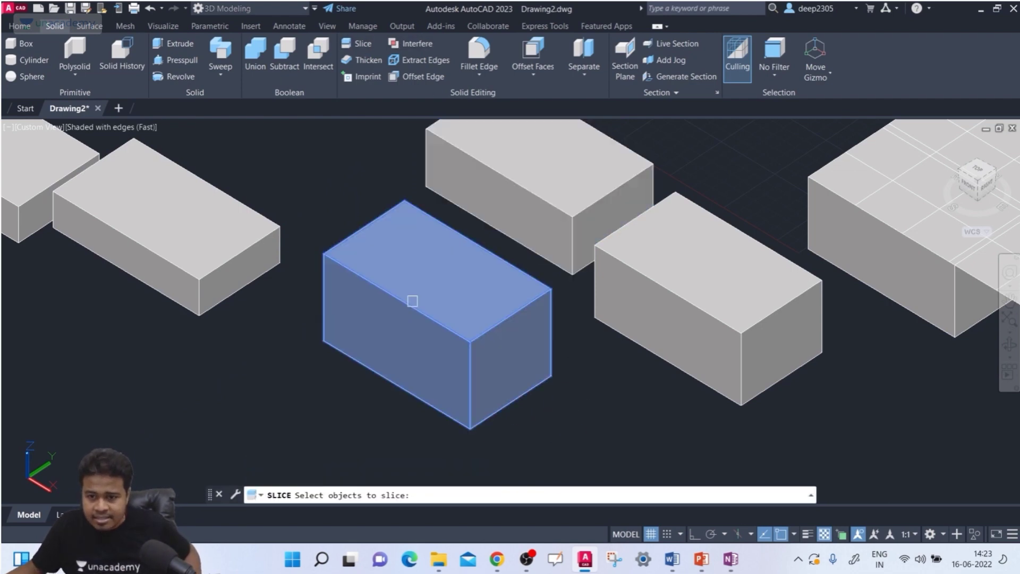
{"action": "left_click", "coordinate": [412, 295]}
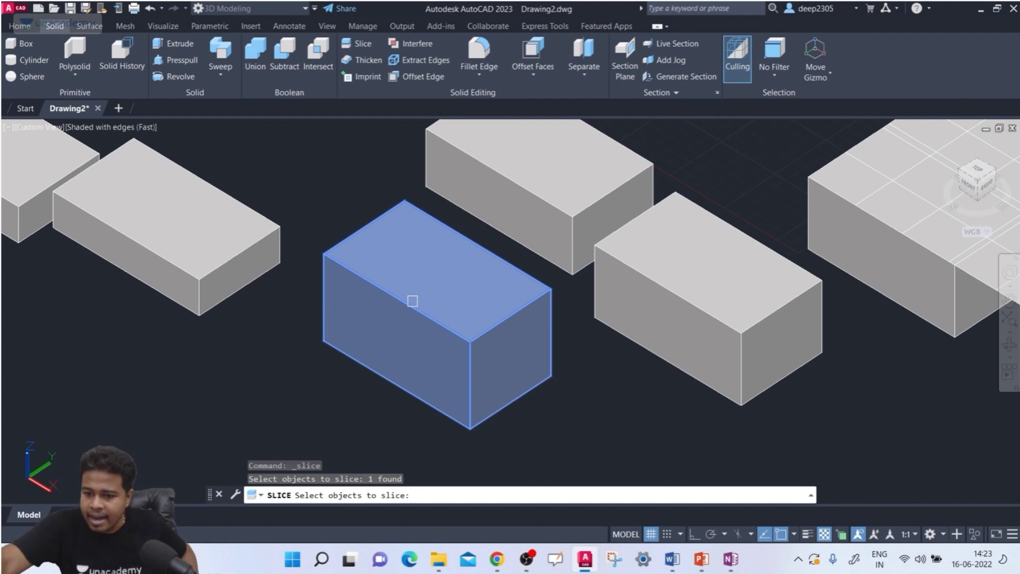
{"action": "key", "text": "Return"}
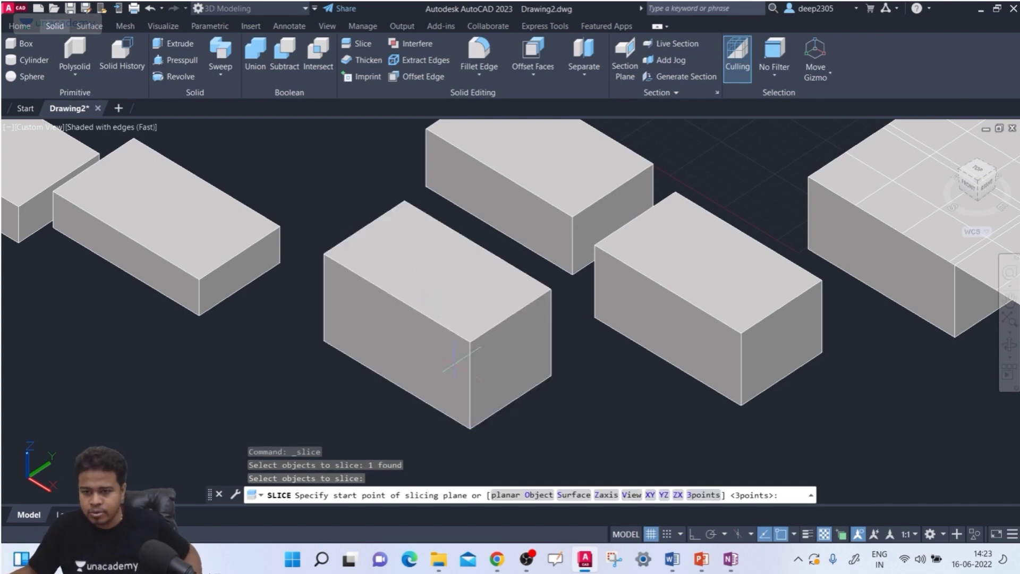
{"action": "left_click", "coordinate": [609, 495]}
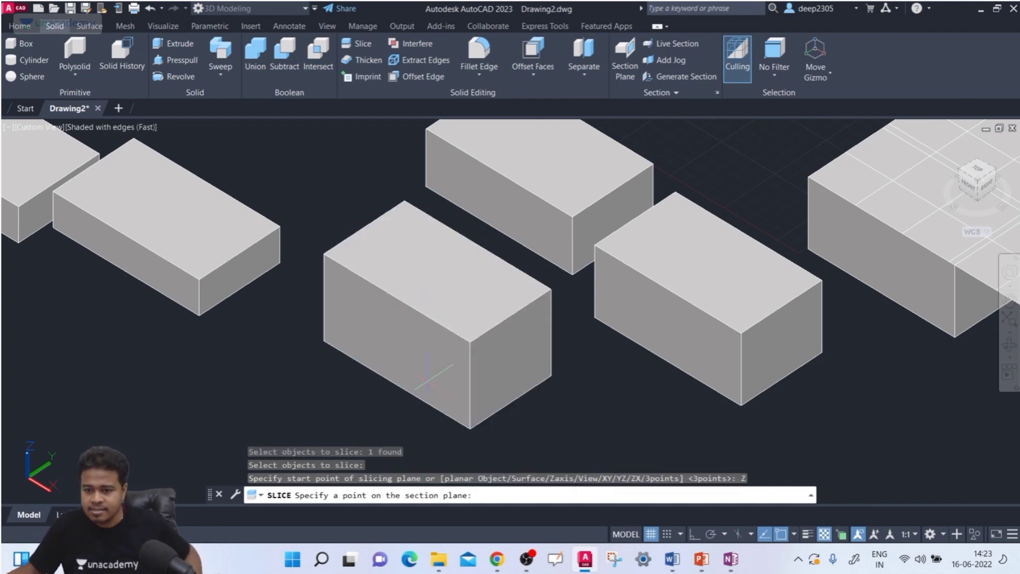
{"action": "scroll", "coordinate": [404, 366], "scroll_direction": "up", "scroll_amount": 5}
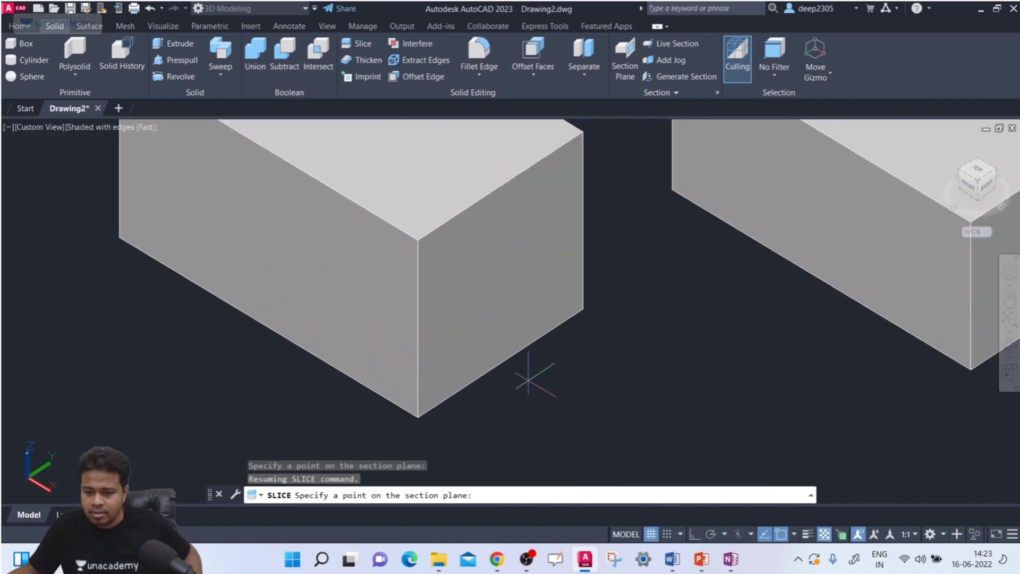
{"action": "left_click", "coordinate": [500, 363]}
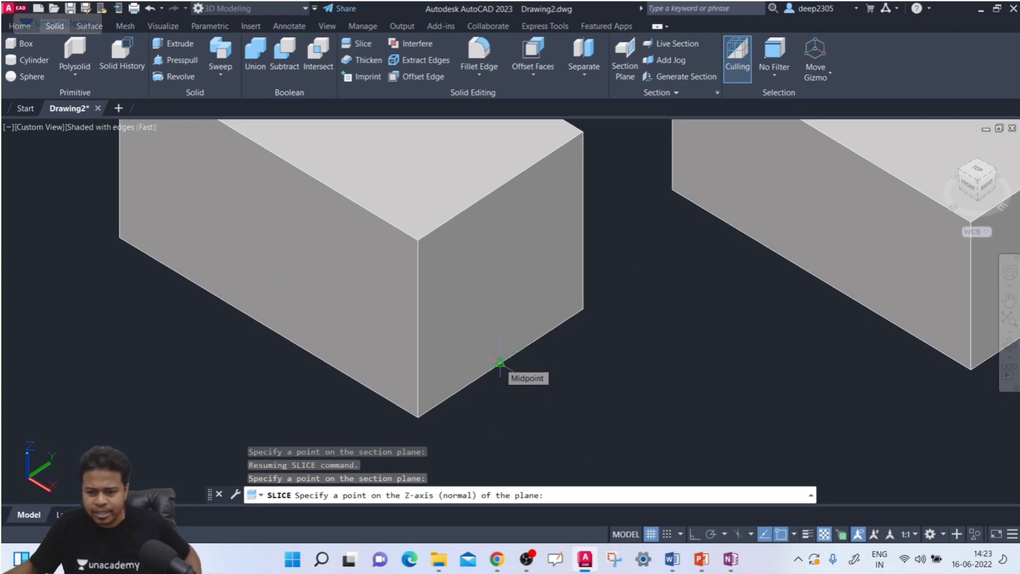
{"action": "left_click", "coordinate": [583, 309]}
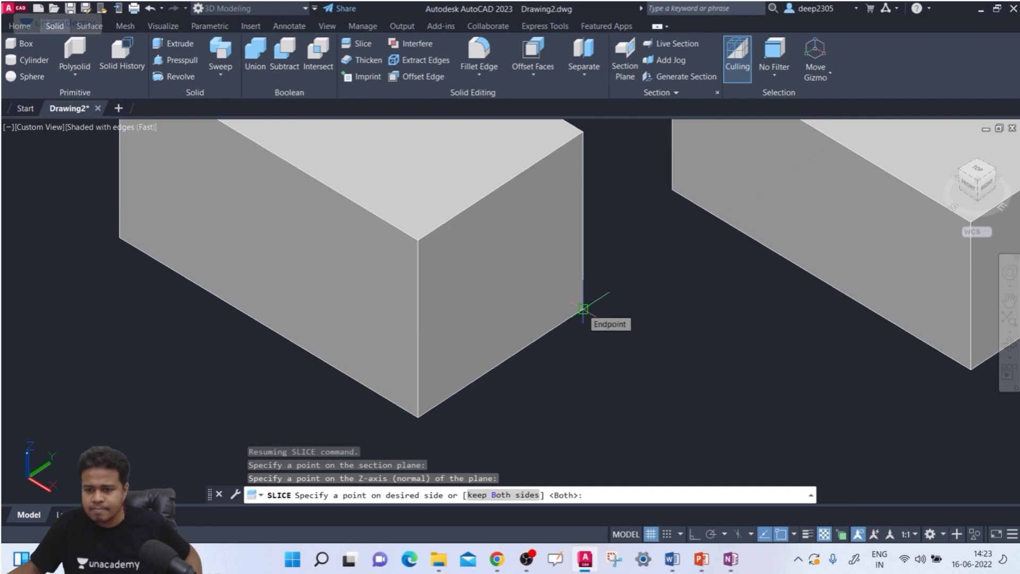
{"action": "left_click", "coordinate": [501, 495]}
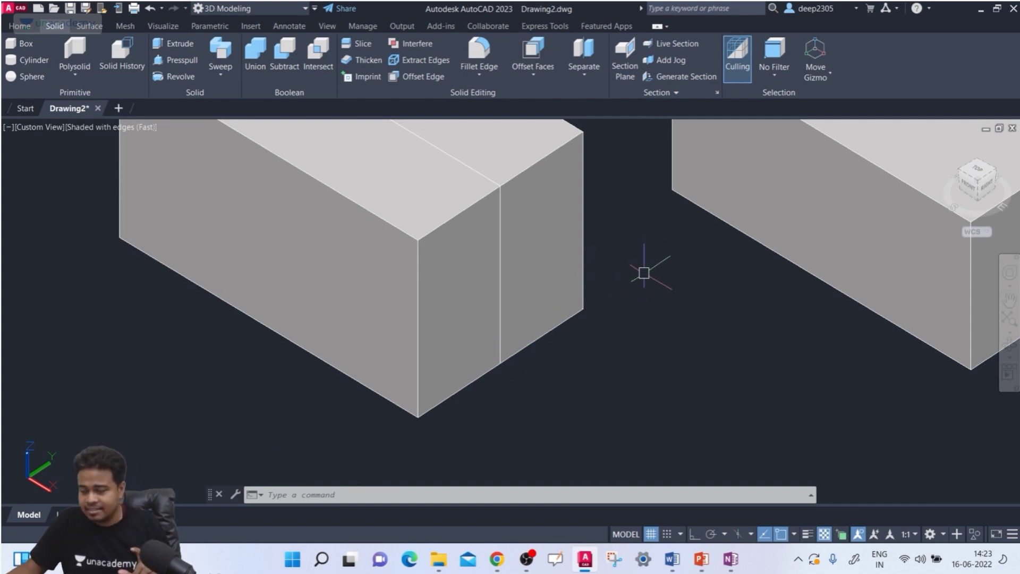
Move the rear half of the sliced piece along the X axis so that it projects past the front half.
{"action": "scroll", "coordinate": [644, 273], "scroll_direction": "down", "scroll_amount": 2}
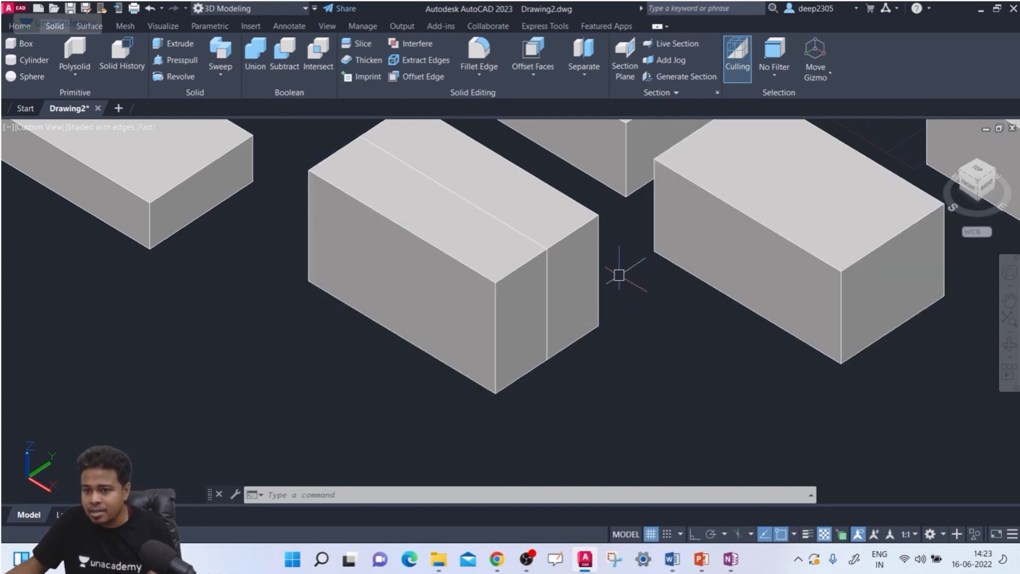
{"action": "left_click", "coordinate": [548, 248]}
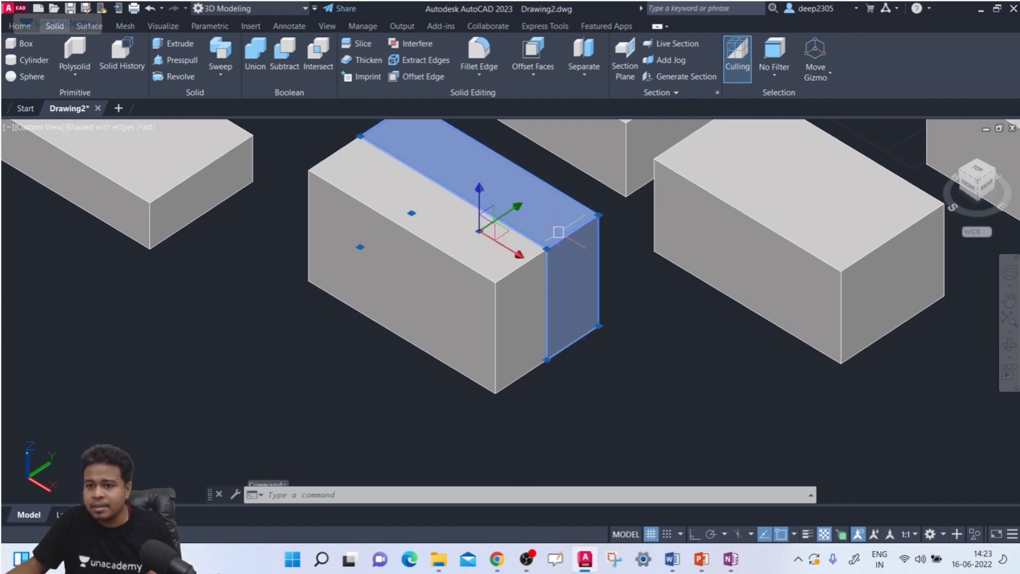
{"action": "left_click", "coordinate": [513, 252]}
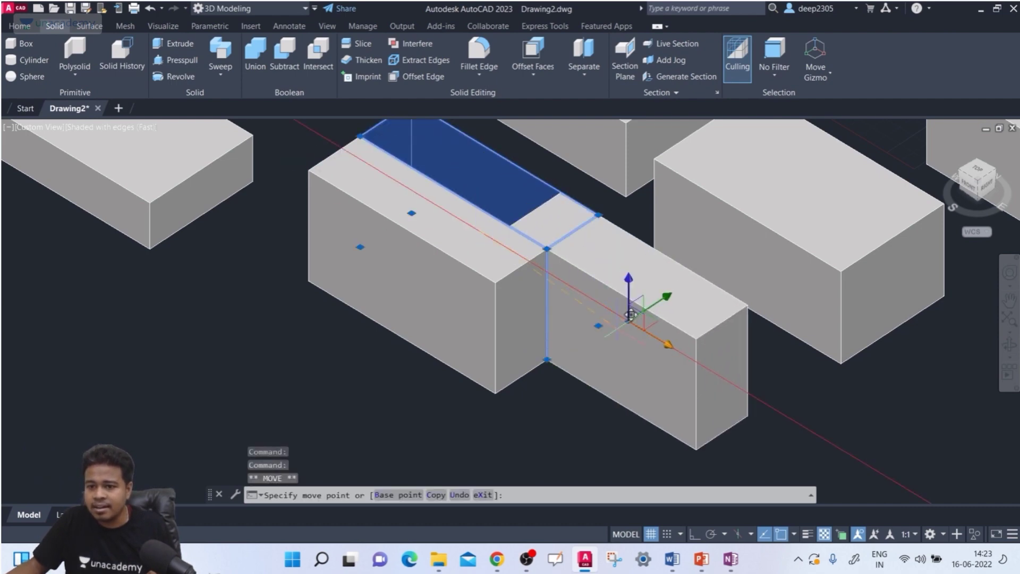
{"action": "left_click", "coordinate": [650, 312]}
{"action": "scroll", "coordinate": [549, 377], "scroll_direction": "down", "scroll_amount": 2}
{"action": "middle_click_drag", "start_coordinate": [536, 383], "coordinate": [365, 401]}
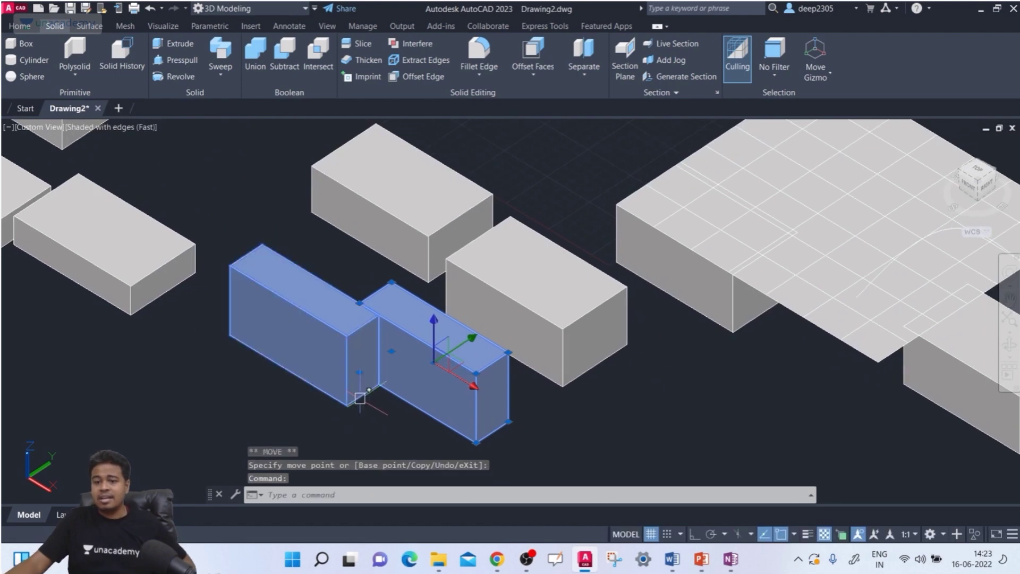
{"action": "key", "text": "Escape"}
{"action": "scroll", "coordinate": [355, 332], "scroll_direction": "down", "scroll_amount": 4}
{"action": "middle_click_drag", "start_coordinate": [351, 319], "coordinate": [373, 319]}
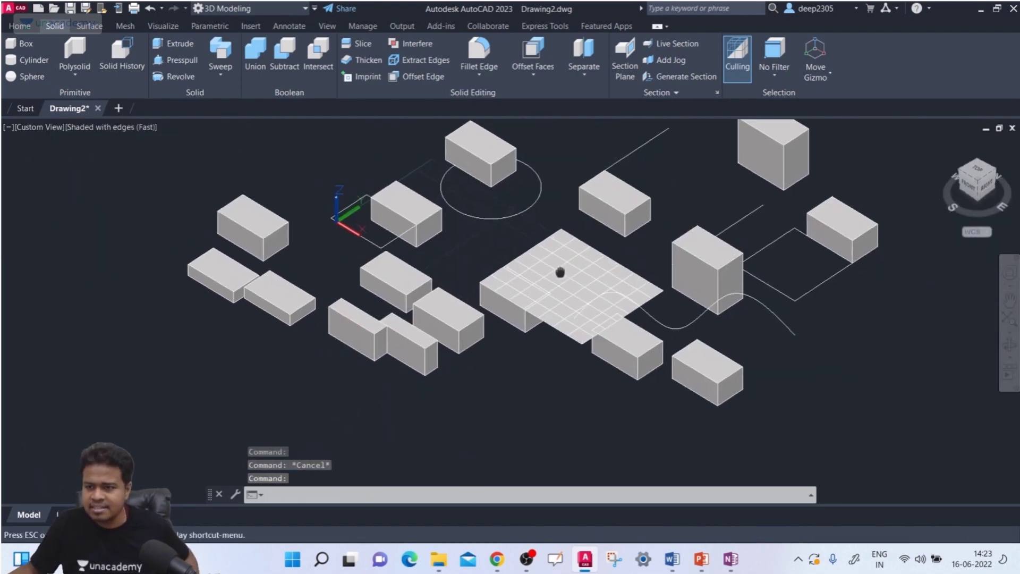
Try to slice the tall box with Zaxis from its front top corner to its rear top corner, keeping both sides.
{"action": "middle_click_drag", "start_coordinate": [558, 273], "coordinate": [269, 391]}
{"action": "scroll", "coordinate": [457, 258], "scroll_direction": "up", "scroll_amount": 5}
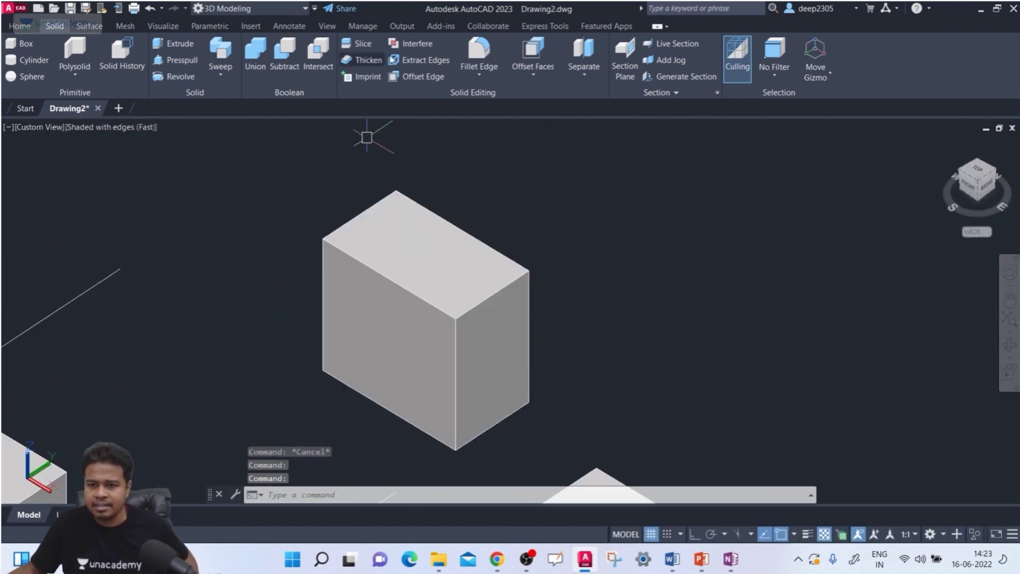
{"action": "key", "text": "Escape"}
{"action": "key", "text": "Escape"}
{"action": "left_click", "coordinate": [363, 44]}
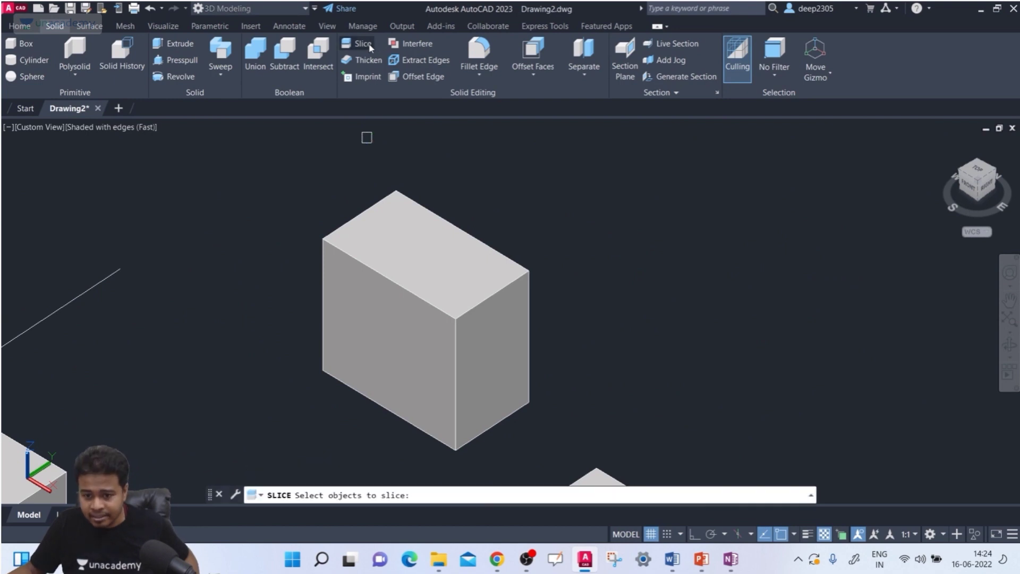
{"action": "left_click", "coordinate": [428, 235]}
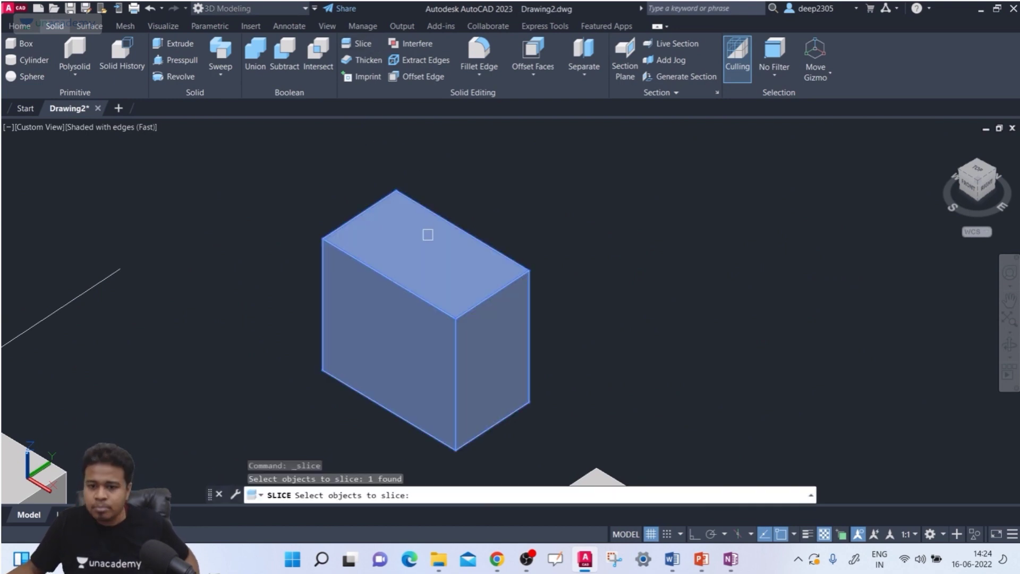
{"action": "key", "text": "Return"}
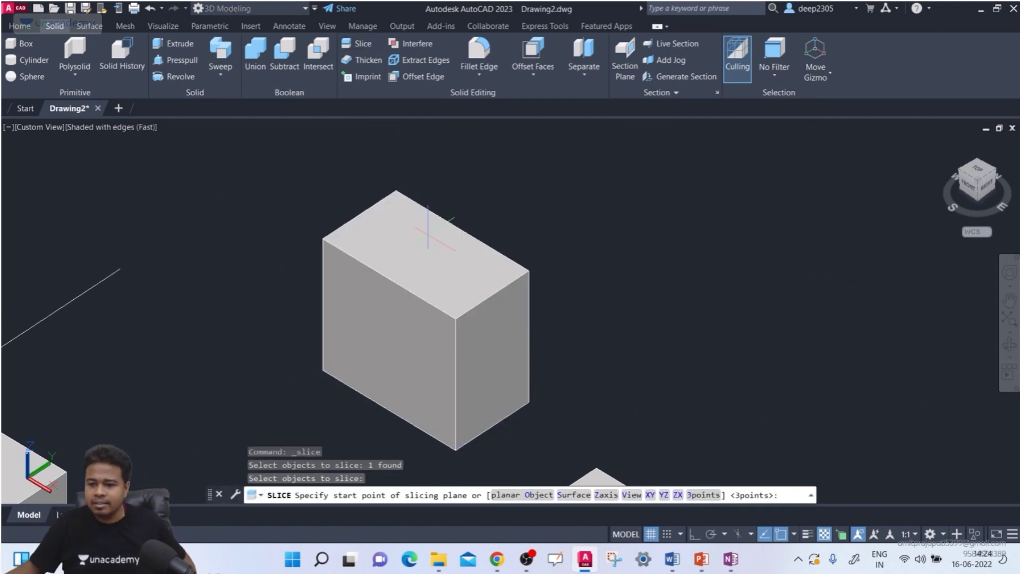
{"action": "left_click", "coordinate": [606, 496]}
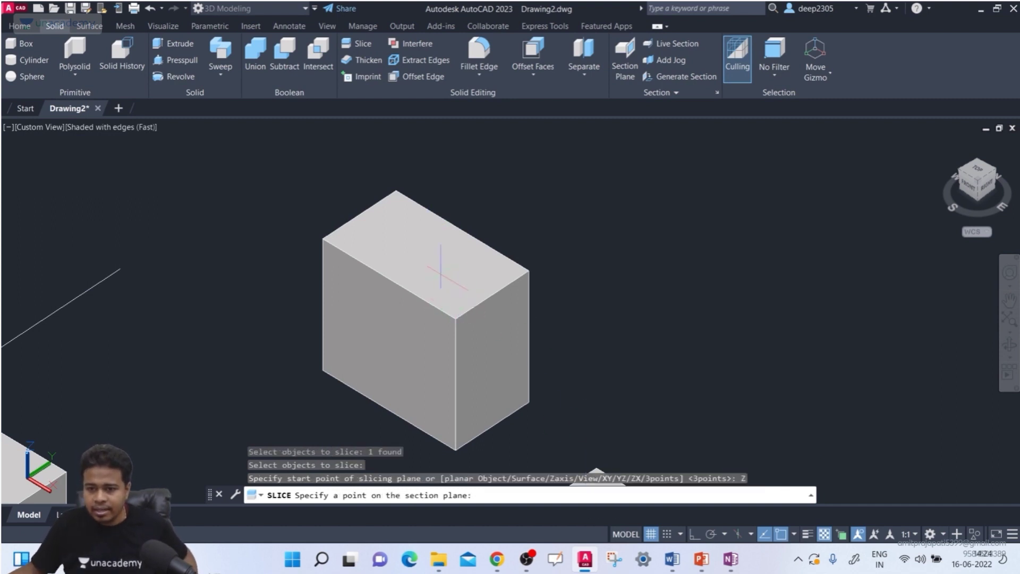
{"action": "left_click", "coordinate": [455, 319]}
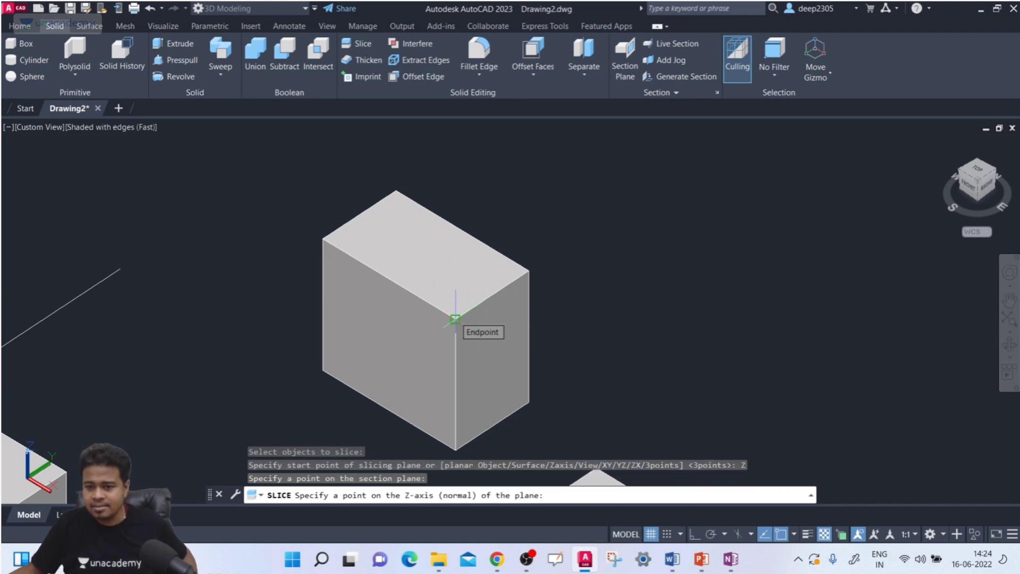
{"action": "left_click", "coordinate": [396, 190]}
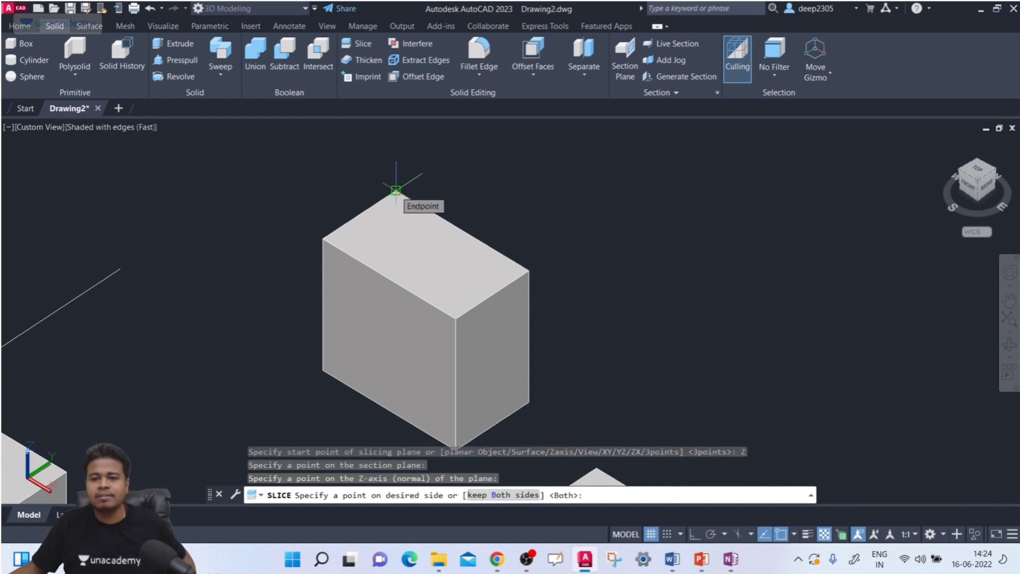
{"action": "left_click", "coordinate": [513, 496]}
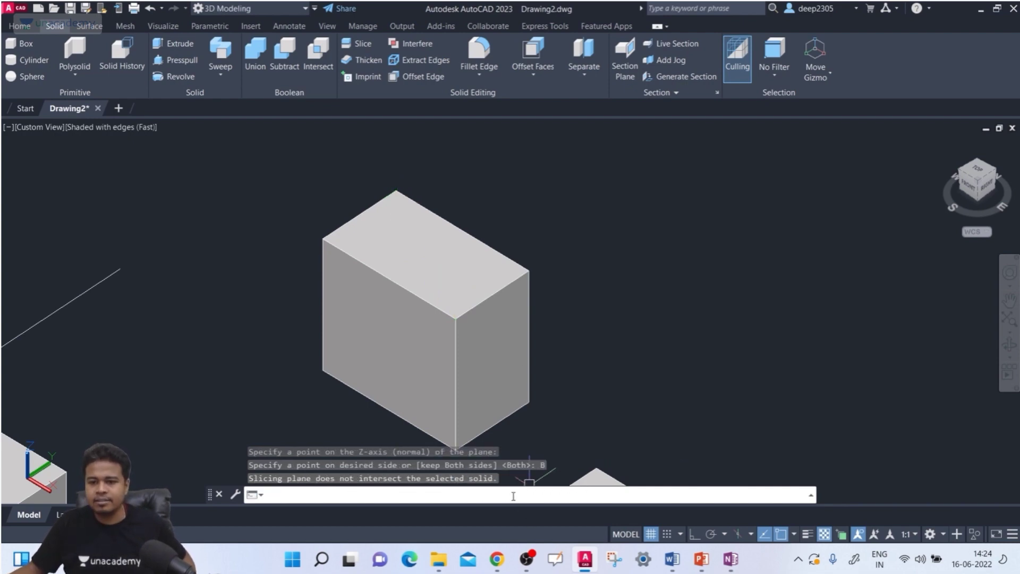
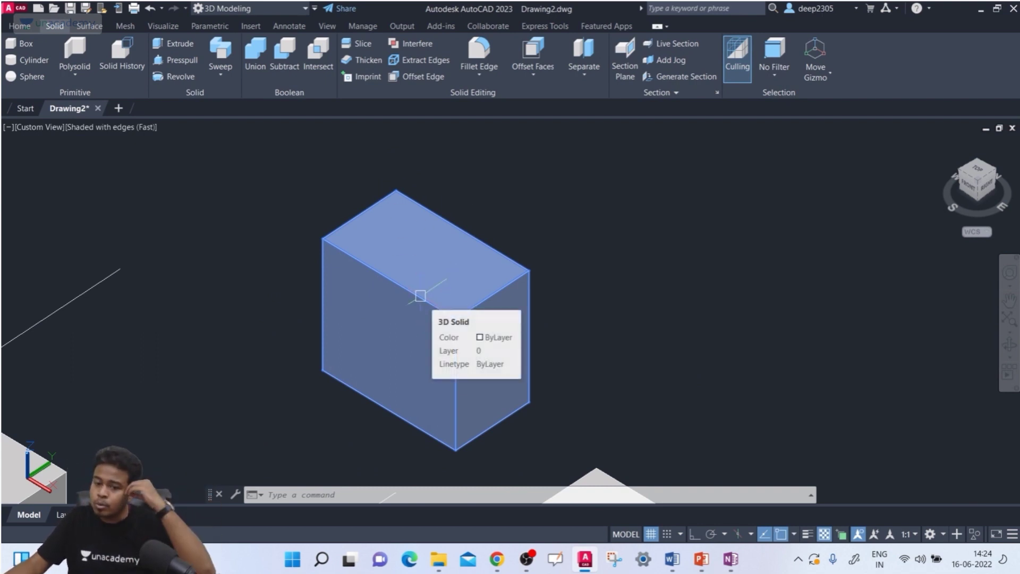
Try to slice the tall box with Zaxis from its front vertical edge's midpoint to the left vertical edge's midpoint, keeping both sides.
{"action": "left_click", "coordinate": [360, 43]}
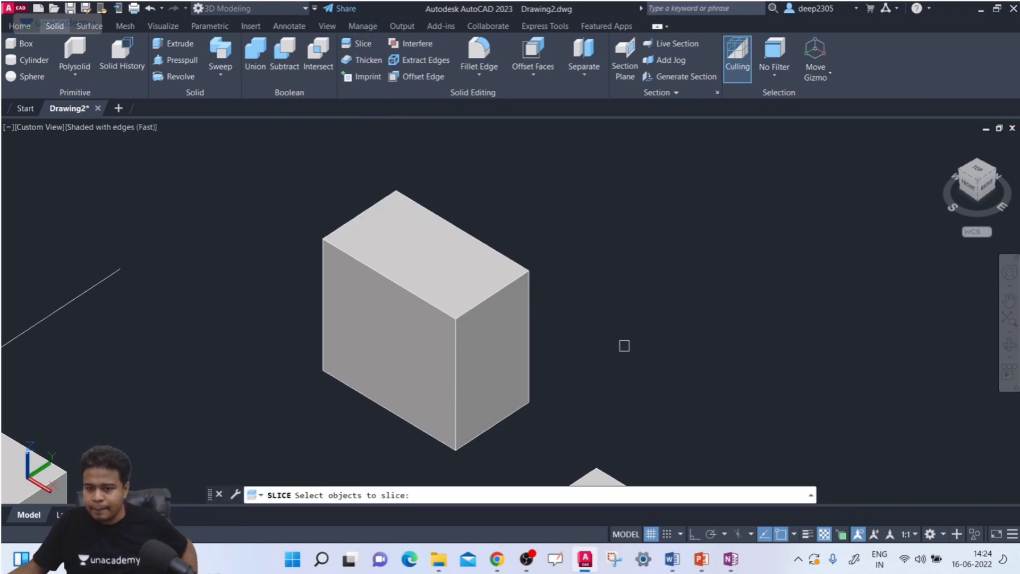
{"action": "left_click", "coordinate": [454, 346]}
{"action": "key", "text": "Return"}
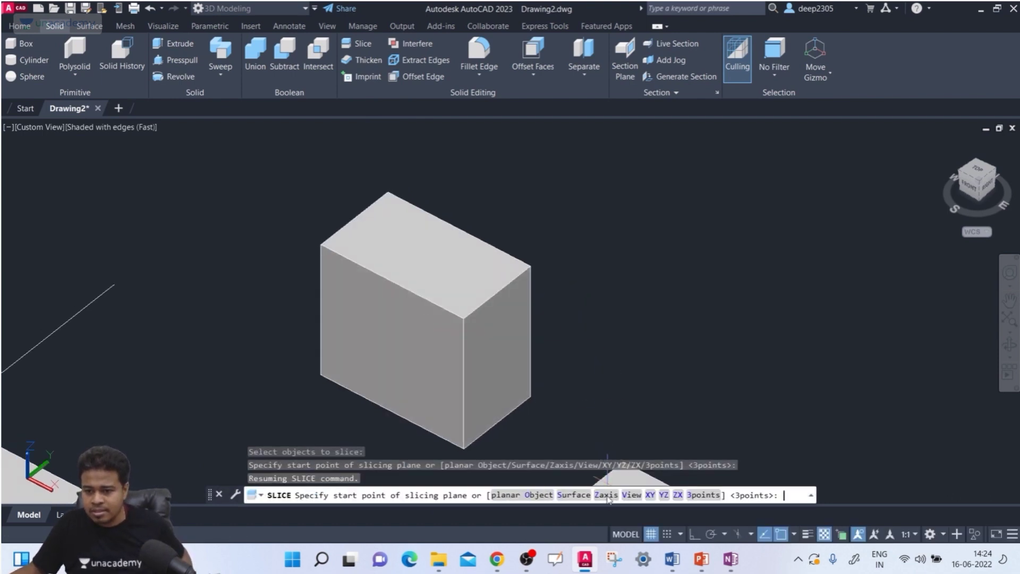
{"action": "type", "text": "z"}
{"action": "key", "text": "Return"}
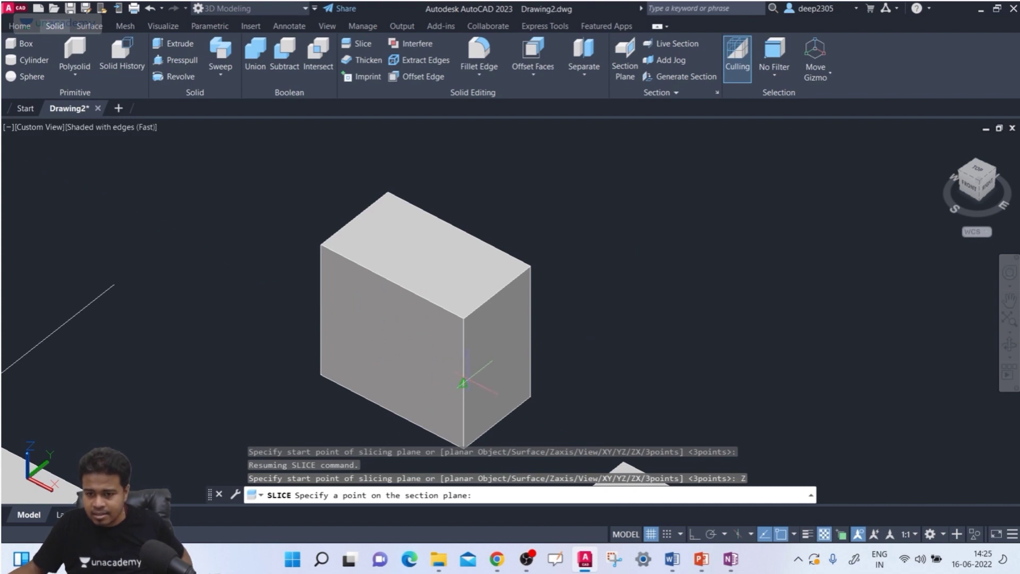
{"action": "left_click", "coordinate": [463, 383]}
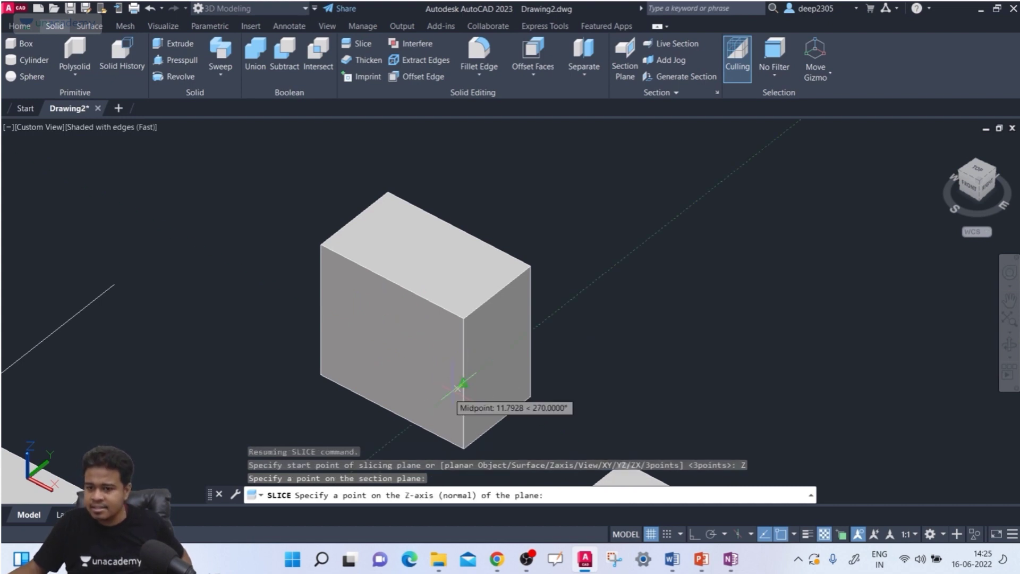
{"action": "left_click", "coordinate": [320, 309]}
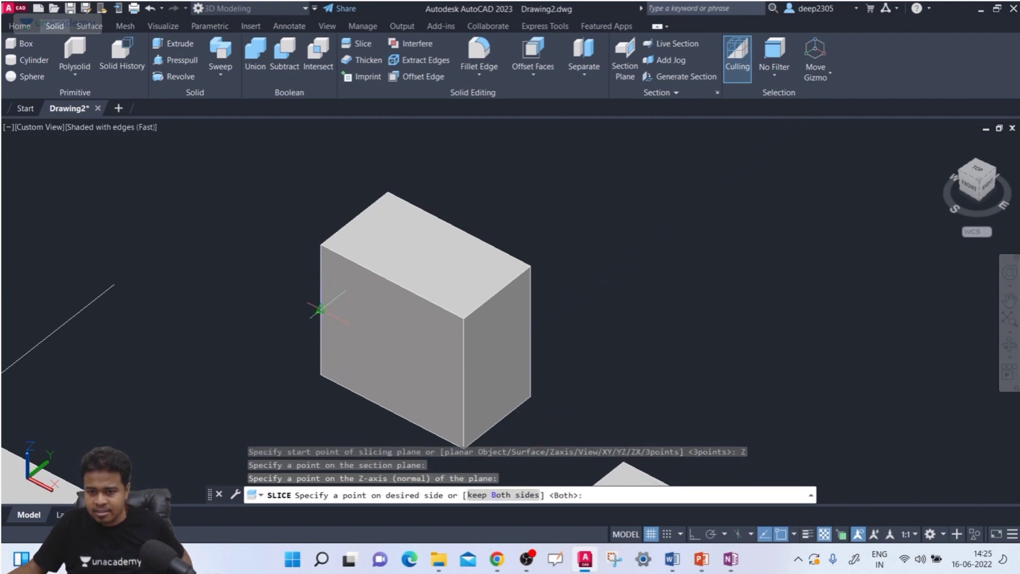
{"action": "left_click", "coordinate": [494, 495]}
{"action": "middle_click_drag", "start_coordinate": [391, 339], "coordinate": [319, 289]}
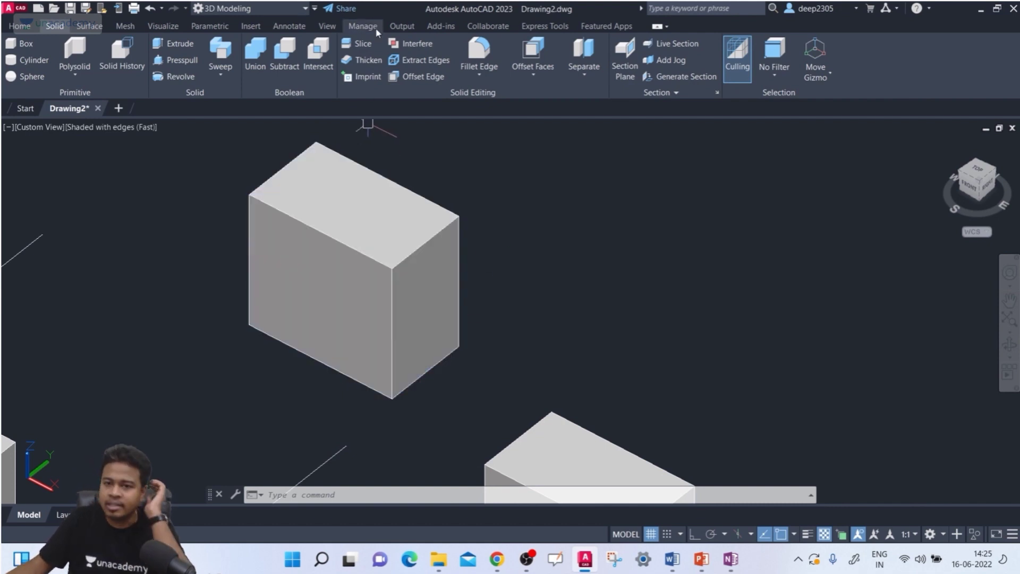
Try to slice the tall box with Zaxis from its front vertical edge's midpoint to the right vertical edge's midpoint, keeping both sides.
{"action": "left_click", "coordinate": [359, 43]}
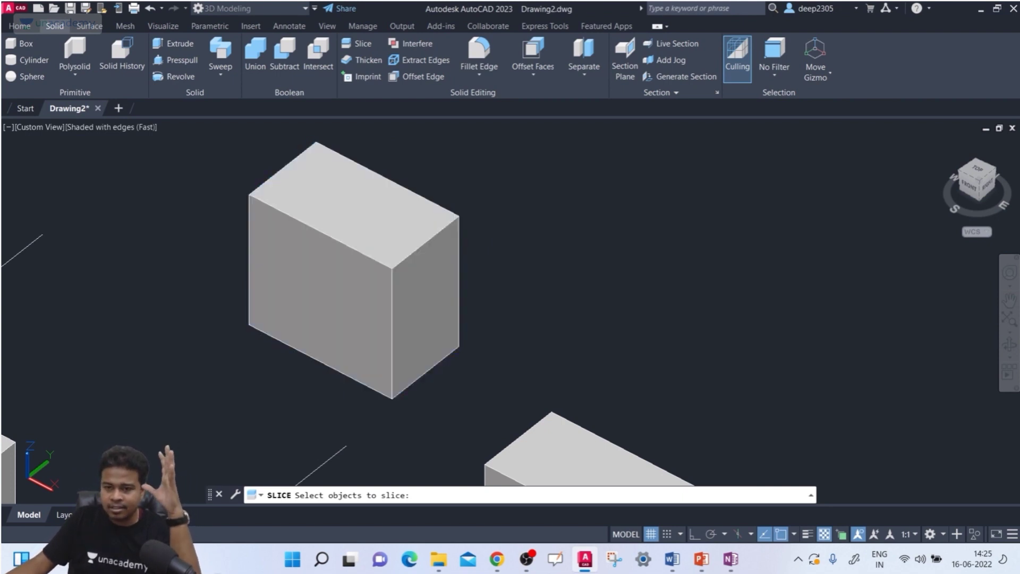
{"action": "left_click", "coordinate": [383, 267]}
{"action": "key", "text": "Return"}
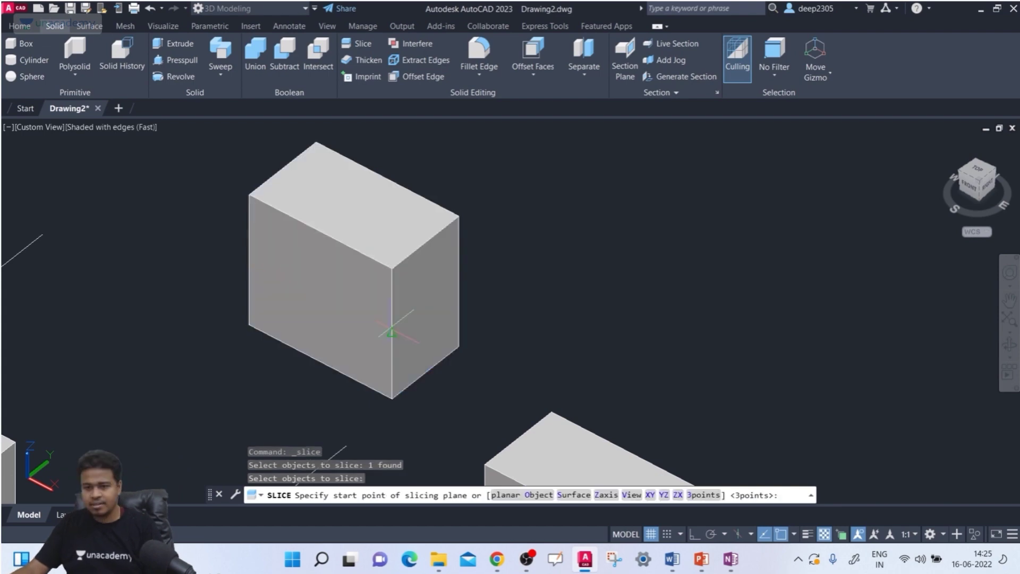
{"action": "left_click", "coordinate": [605, 494]}
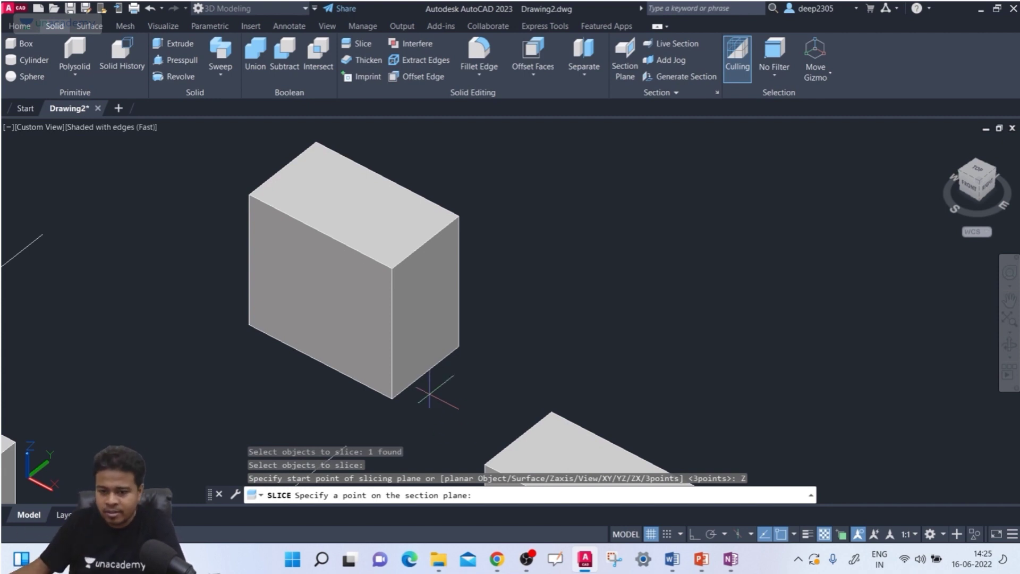
{"action": "scroll", "coordinate": [391, 413], "scroll_direction": "up", "scroll_amount": 2}
{"action": "key", "text": "Escape"}
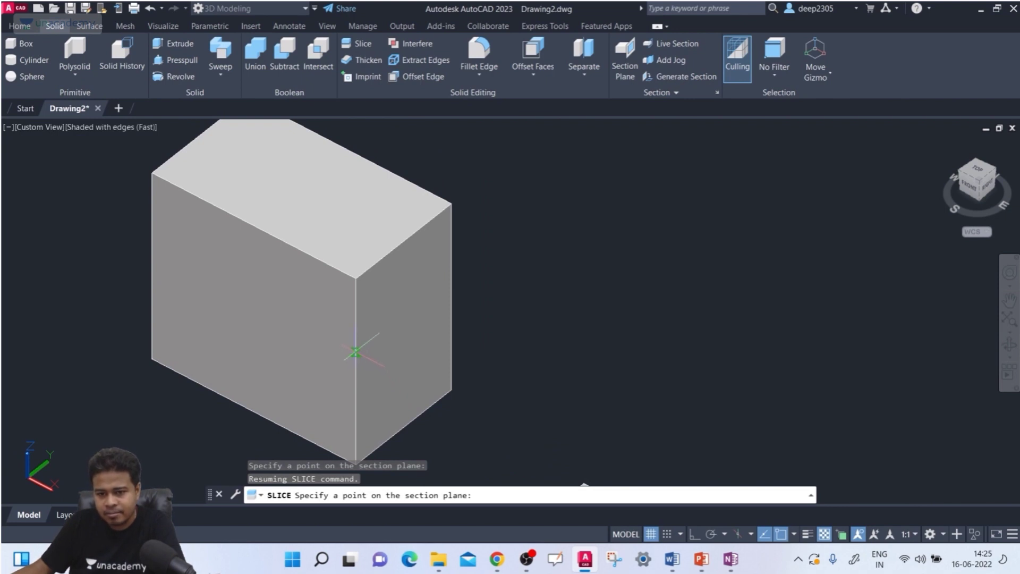
{"action": "left_click", "coordinate": [356, 371]}
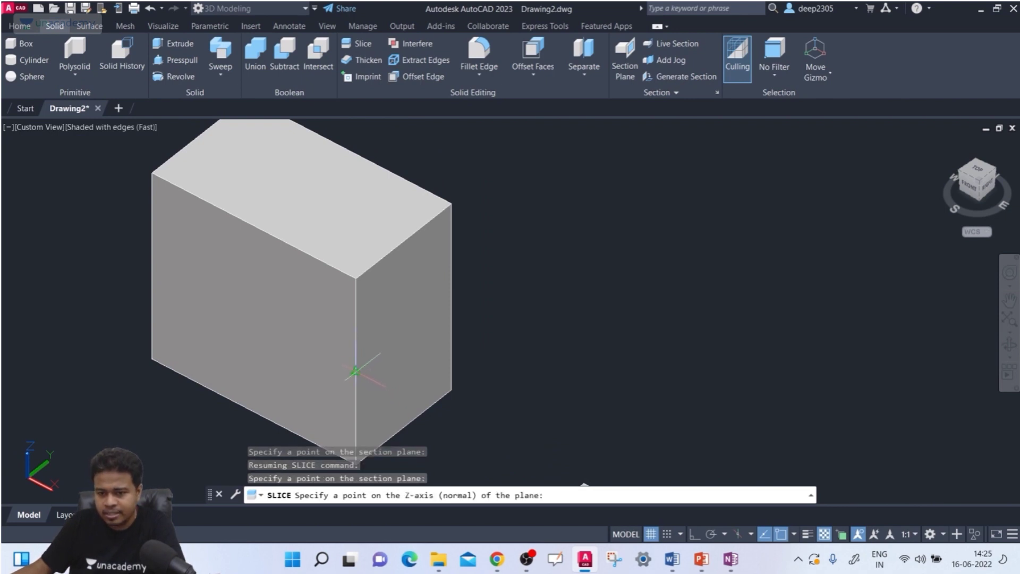
{"action": "left_click", "coordinate": [452, 296]}
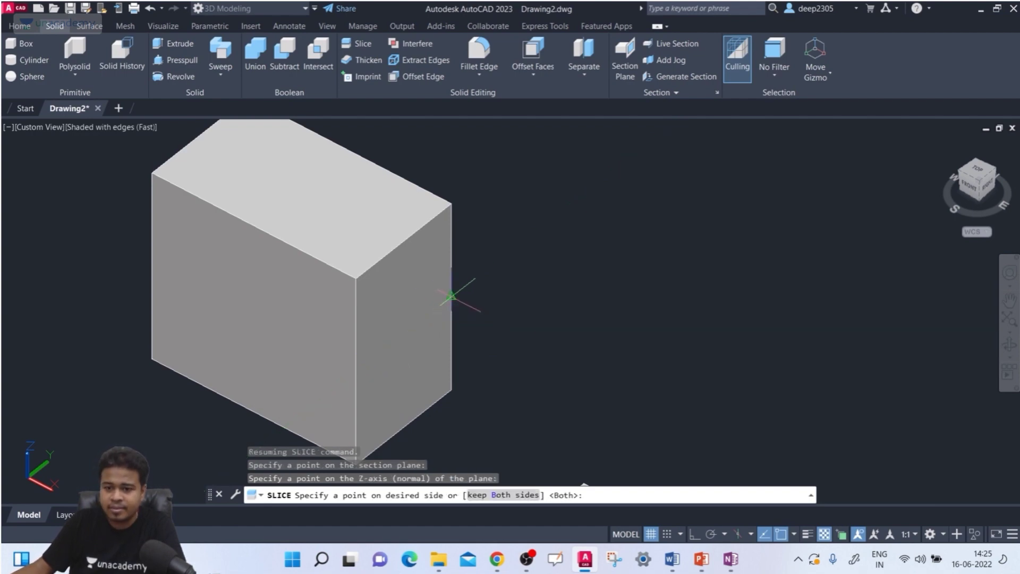
{"action": "type", "text": "B"}
{"action": "key", "text": "Return"}
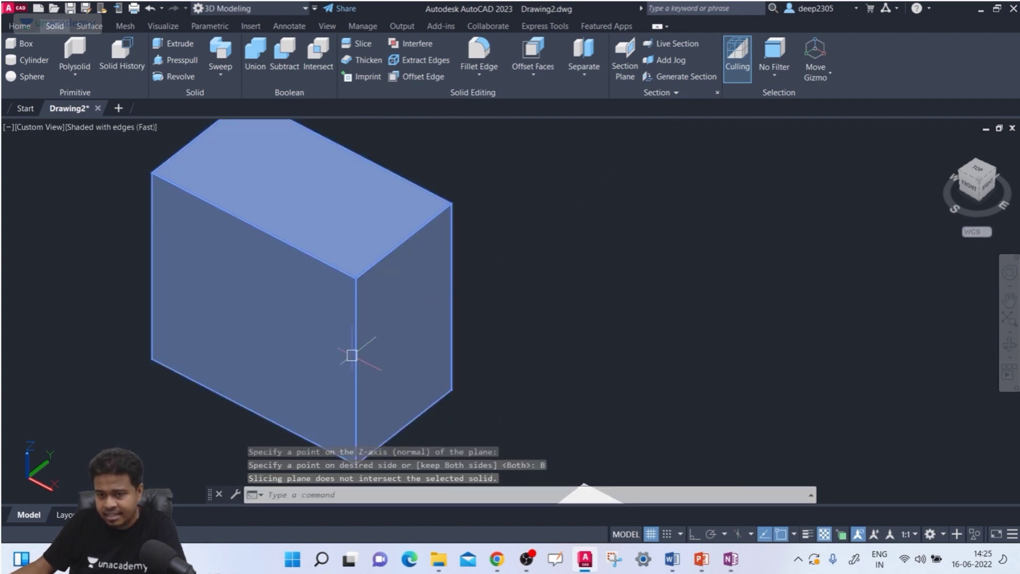
Draw a line across the tall box's right face between the midpoints of its two vertical edges.
{"action": "type", "text": "1"}
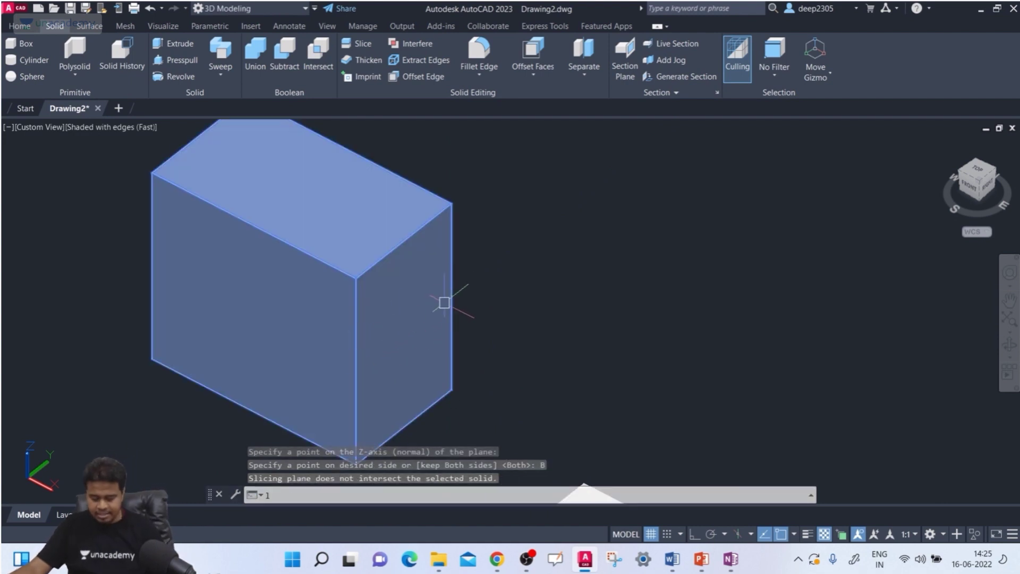
{"action": "key", "text": "Return"}
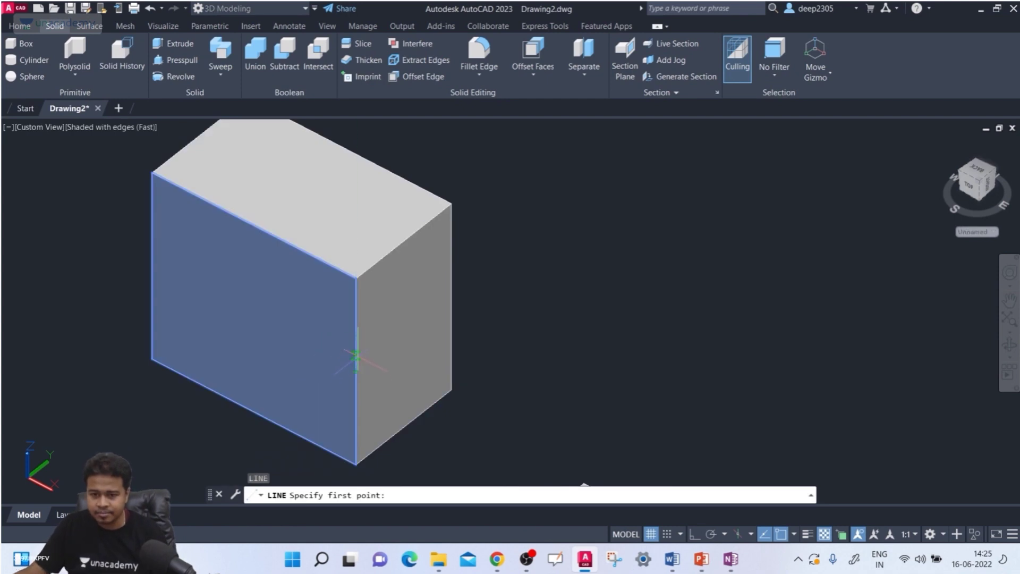
{"action": "left_click", "coordinate": [356, 371]}
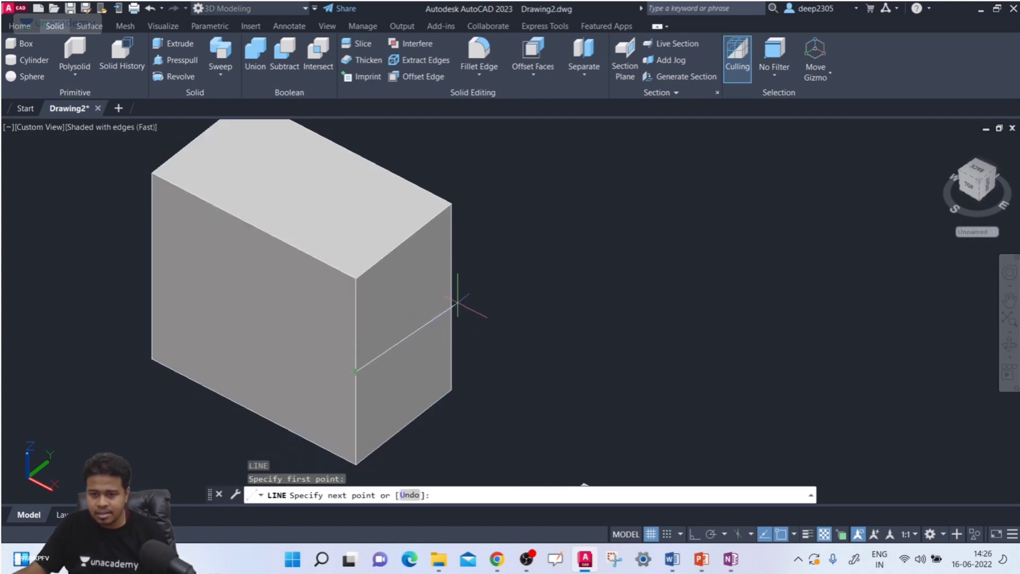
{"action": "left_click", "coordinate": [451, 297]}
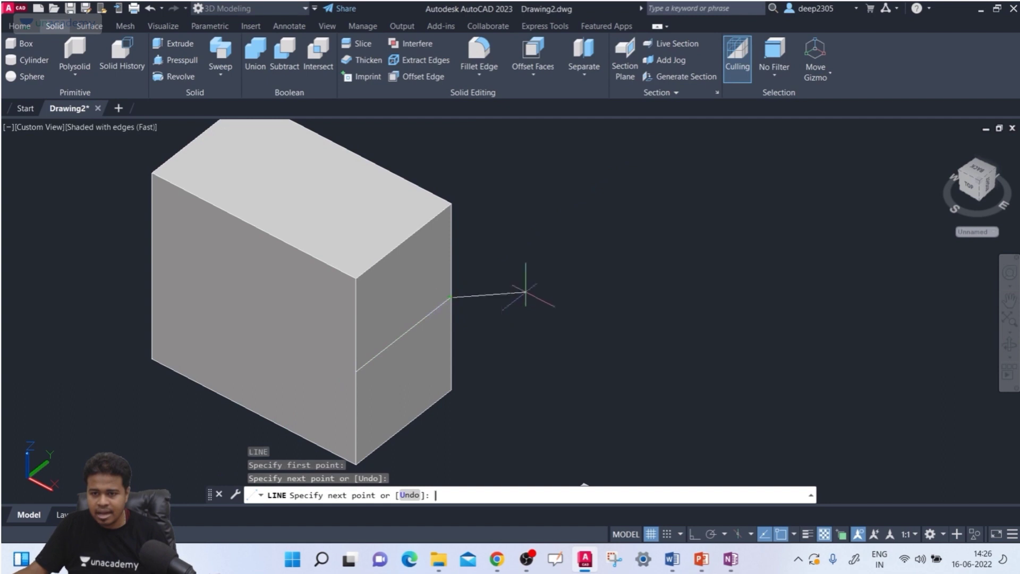
{"action": "key", "text": "Return"}
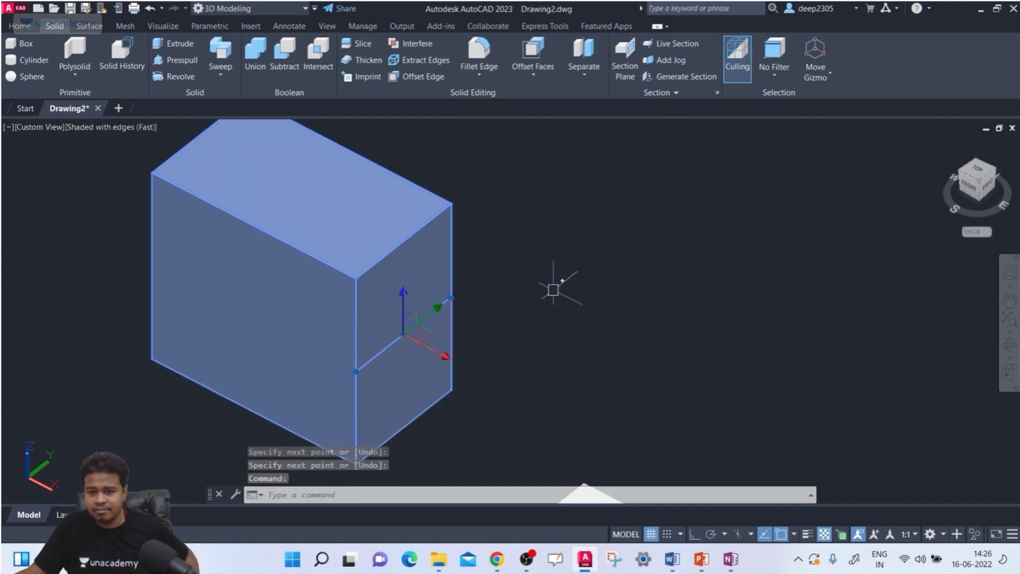
{"action": "key", "text": "Escape"}
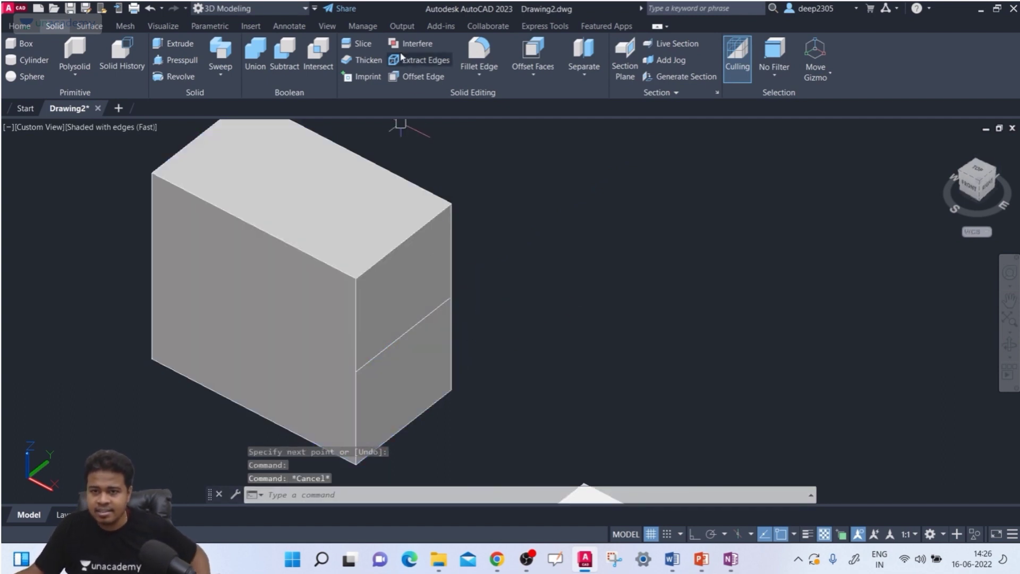
Try to slice the tall box with Zaxis between the endpoints of the line on its right face, keeping both sides.
{"action": "left_click", "coordinate": [360, 48]}
{"action": "left_click", "coordinate": [281, 194]}
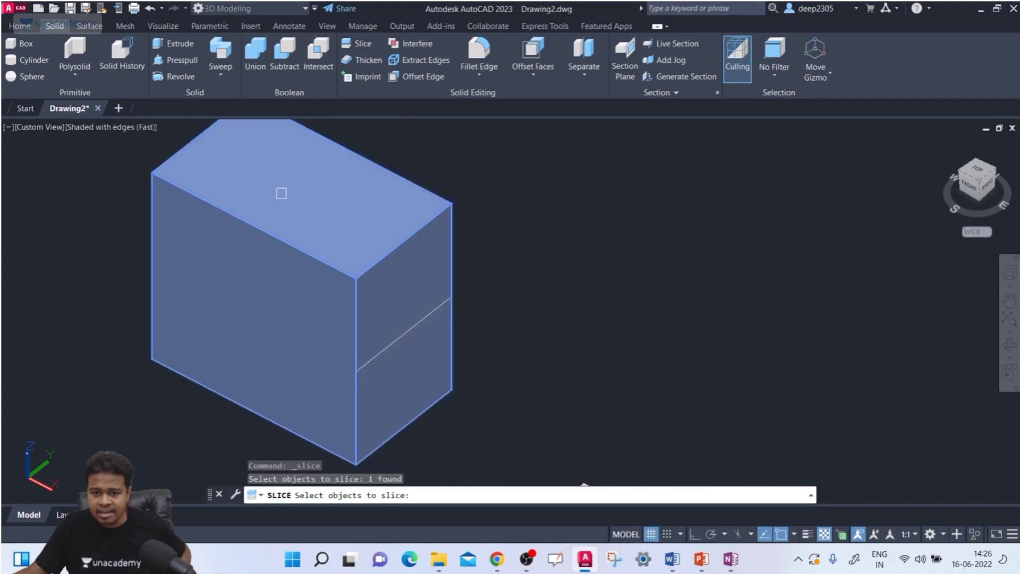
{"action": "key", "text": "Return"}
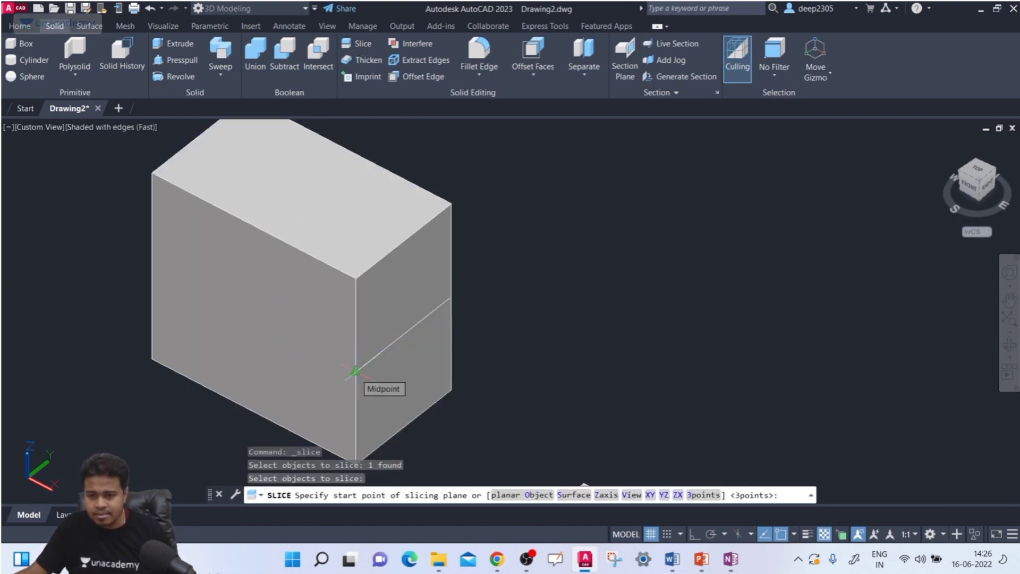
{"action": "left_click", "coordinate": [606, 495]}
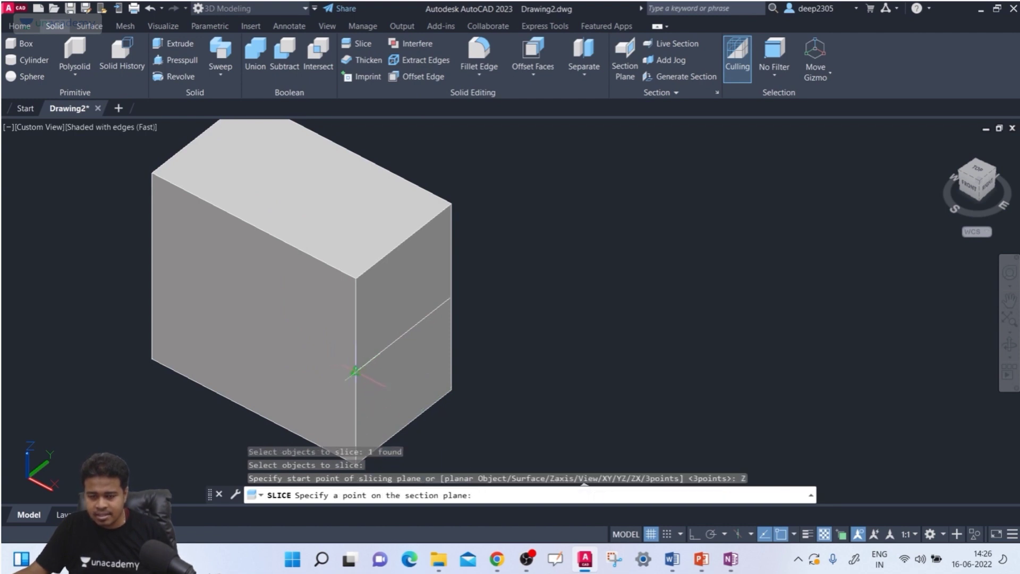
{"action": "left_click", "coordinate": [355, 370]}
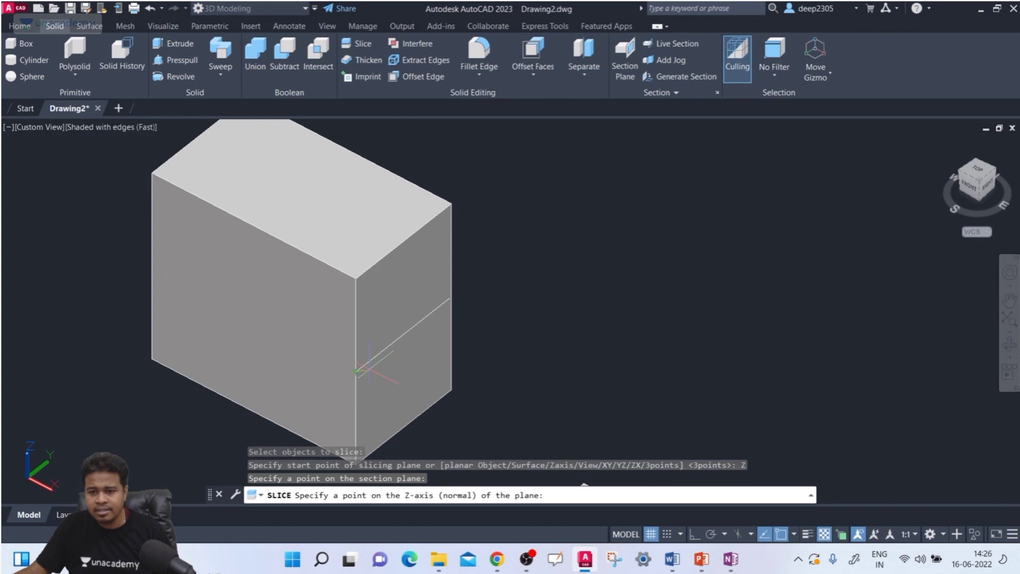
{"action": "left_click", "coordinate": [451, 296]}
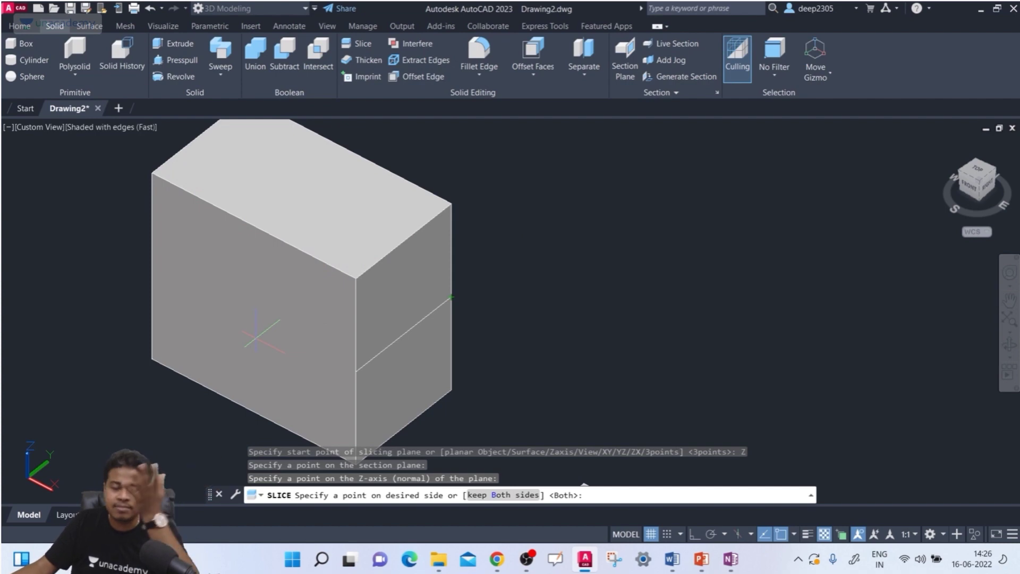
{"action": "left_click", "coordinate": [506, 496]}
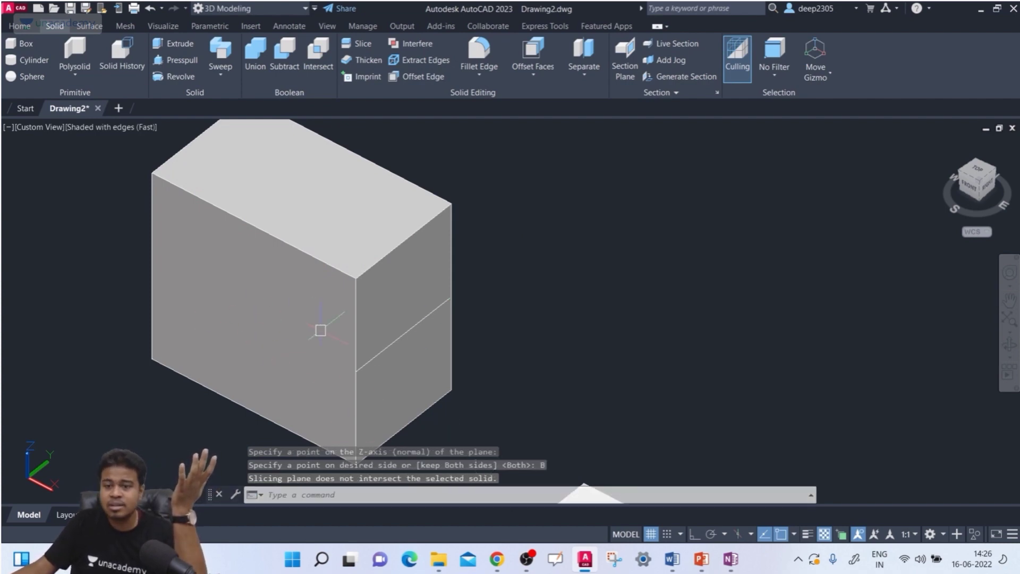
Erase the line on the tall box's right face, and slice the box with Zaxis from partway up its front vertical edge to that edge's top endpoint, keeping both sides.
{"action": "left_click", "coordinate": [404, 336]}
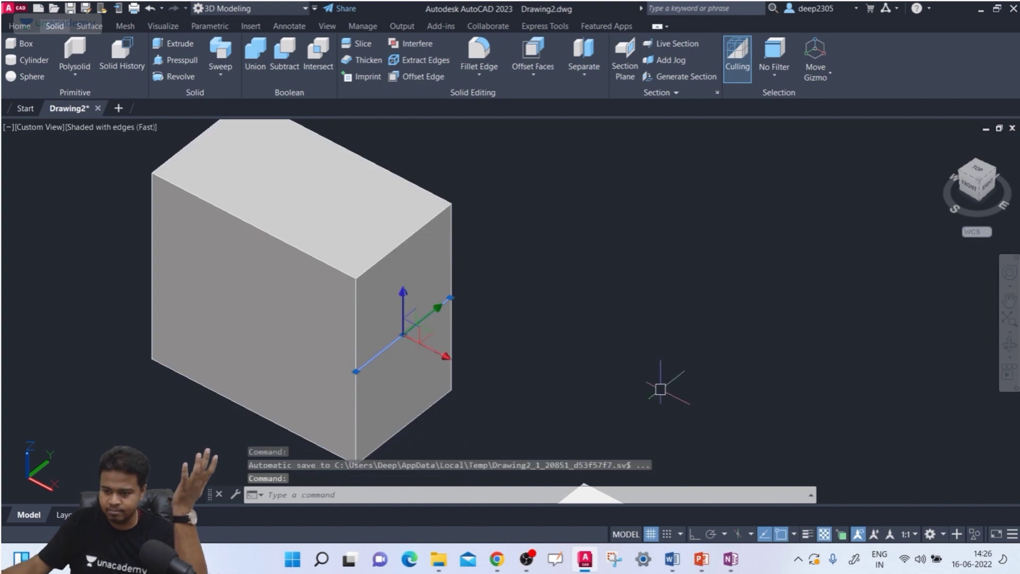
{"action": "key", "text": "Delete"}
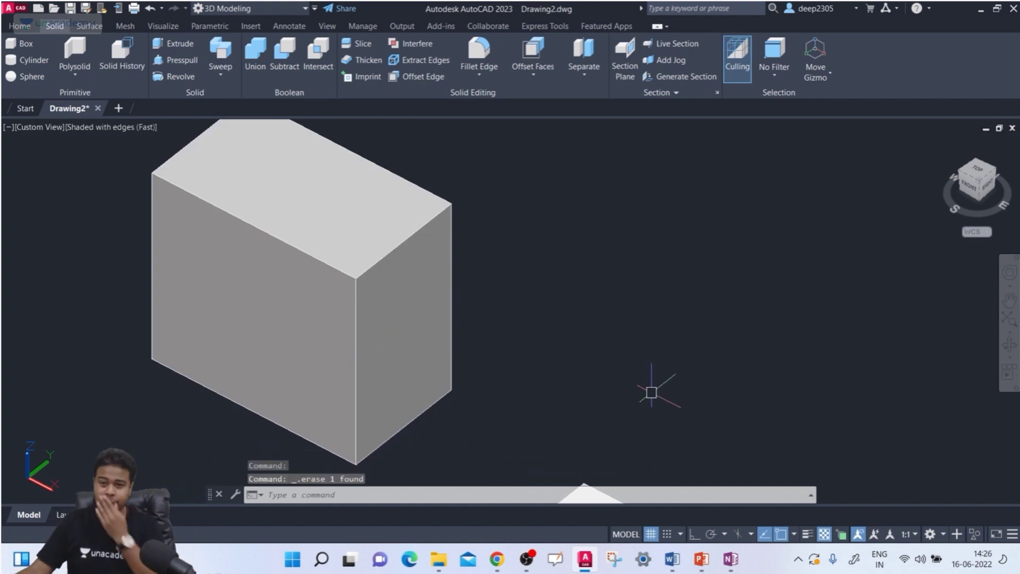
{"action": "left_click", "coordinate": [355, 46]}
{"action": "left_click", "coordinate": [417, 314]}
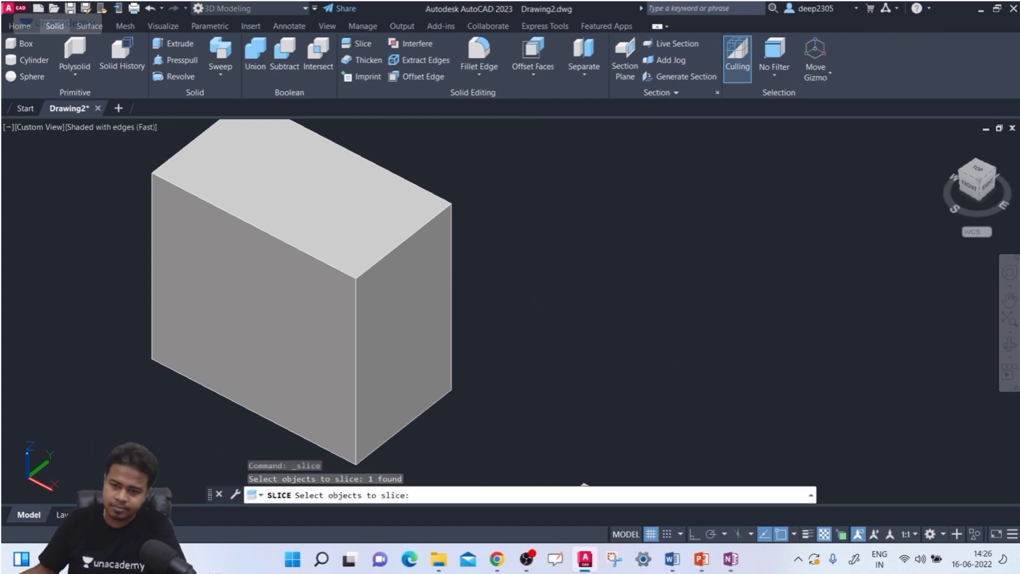
{"action": "key", "text": "Return"}
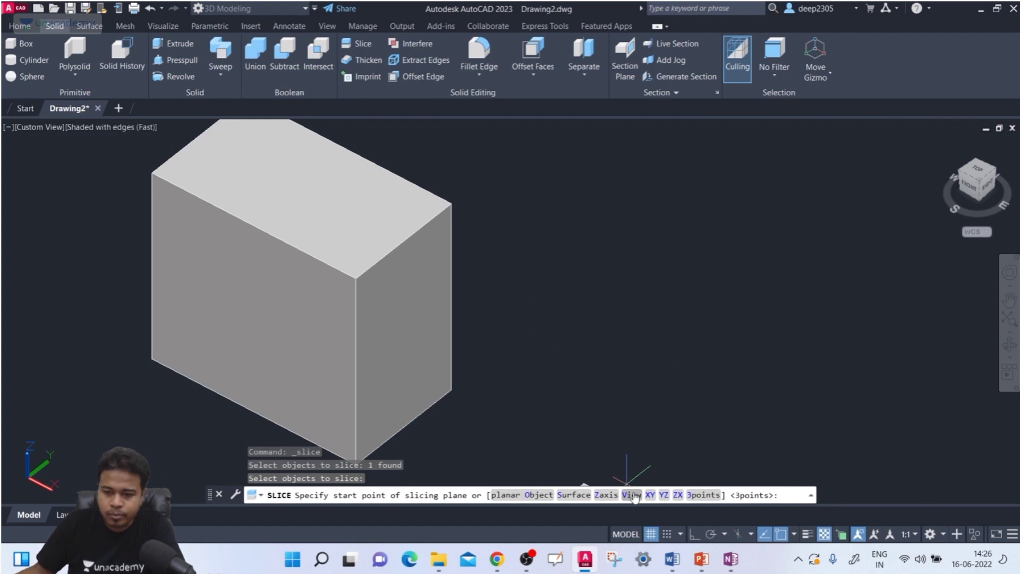
{"action": "left_click", "coordinate": [607, 495]}
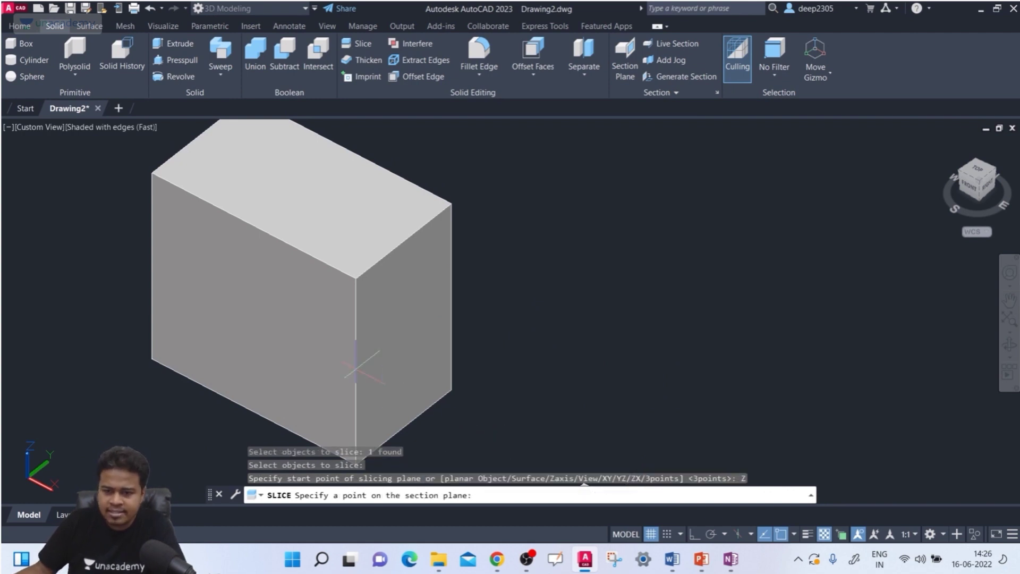
{"action": "left_click", "coordinate": [354, 353]}
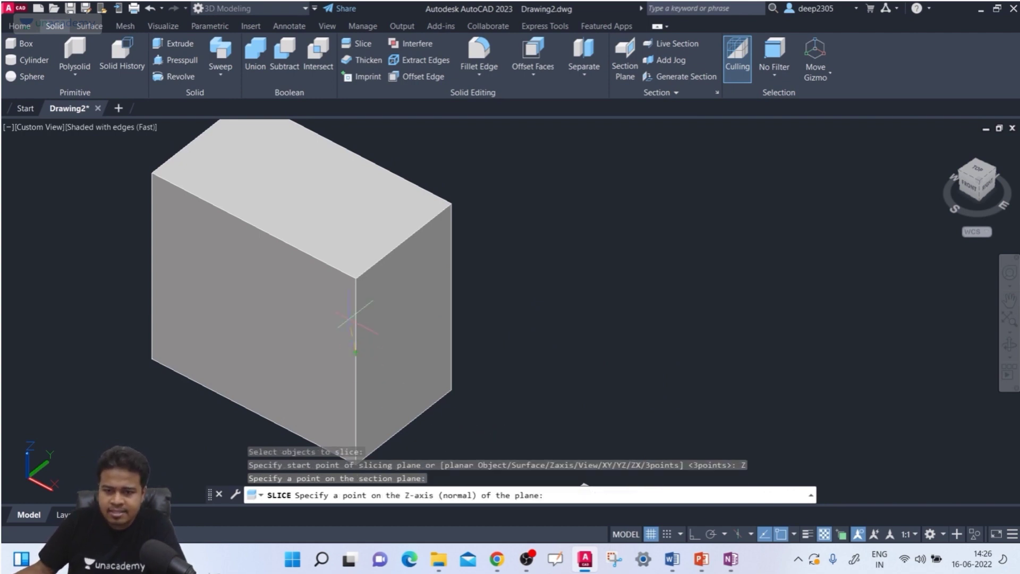
{"action": "left_click", "coordinate": [355, 278]}
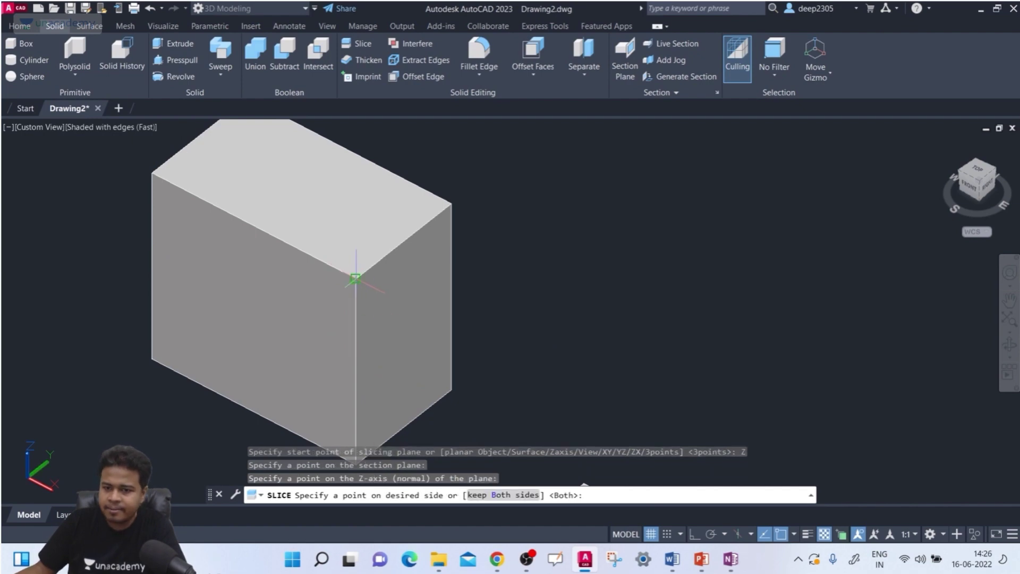
{"action": "left_click", "coordinate": [502, 494]}
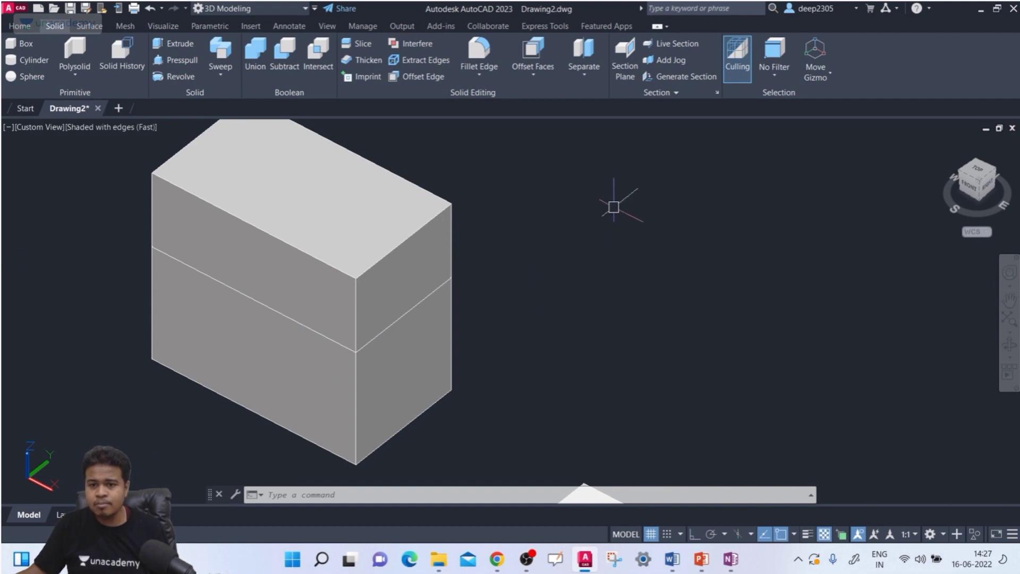
Move the upper piece of the sliced tall box off the lower piece to show the two separate solids.
{"action": "left_click", "coordinate": [262, 243]}
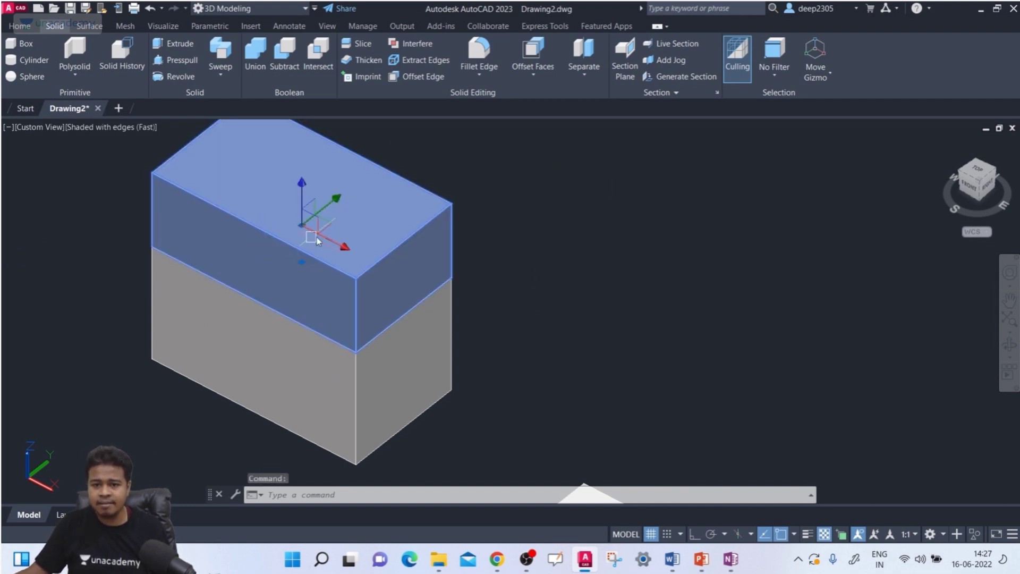
{"action": "left_click", "coordinate": [333, 234]}
{"action": "scroll", "coordinate": [531, 289], "scroll_direction": "down", "scroll_amount": 5}
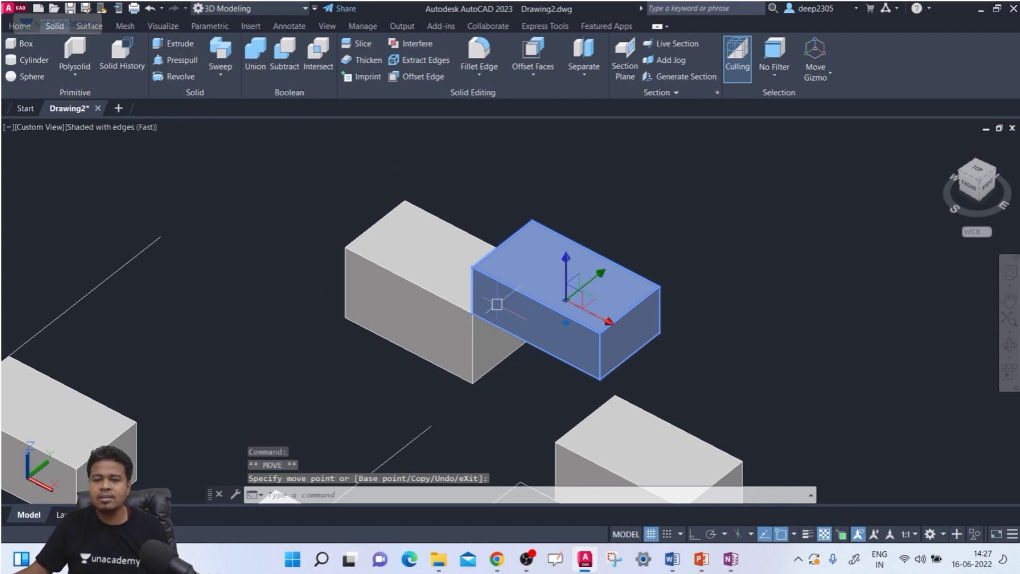
{"action": "key", "text": "Escape"}
Erase all the boxes, lines, curves and surfaces in the drawing.
{"action": "scroll", "coordinate": [647, 237], "scroll_direction": "down", "scroll_amount": 3}
{"action": "scroll", "coordinate": [649, 235], "scroll_direction": "up", "scroll_amount": 5}
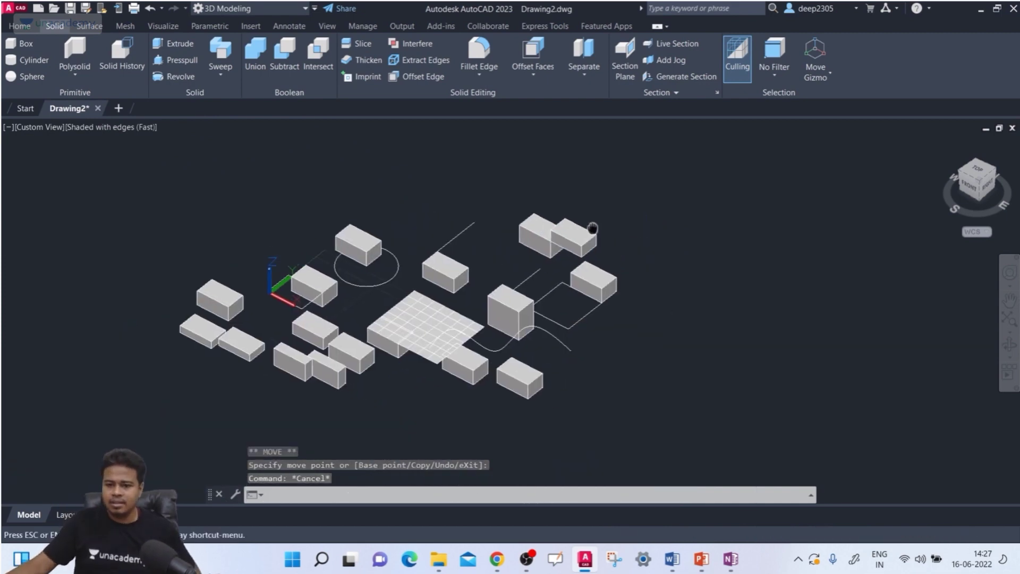
{"action": "middle_click_drag", "start_coordinate": [481, 253], "coordinate": [485, 285]}
{"action": "scroll", "coordinate": [526, 229], "scroll_direction": "up", "scroll_amount": 2}
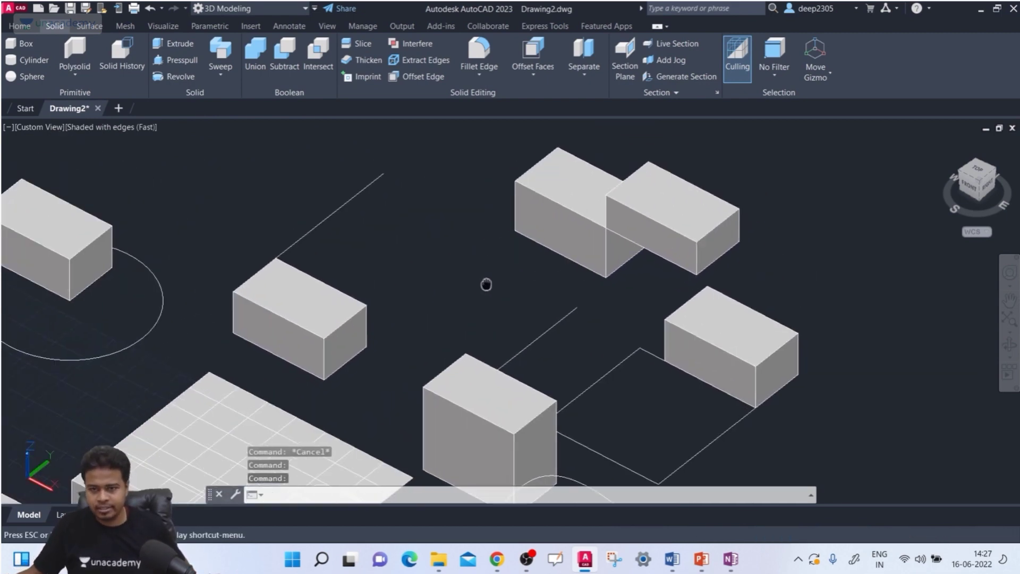
{"action": "key", "text": "Escape"}
{"action": "key", "text": "Escape"}
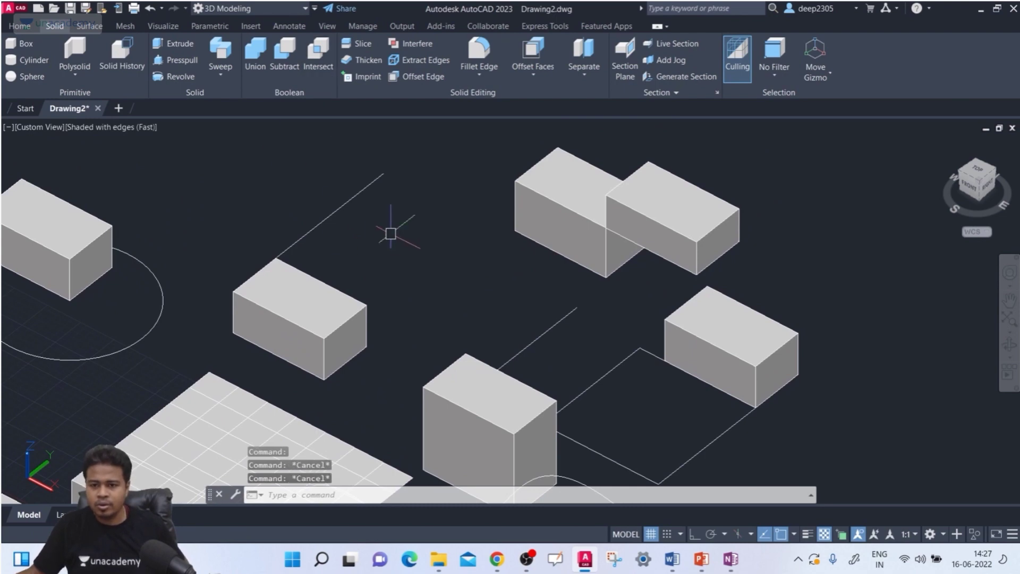
{"action": "scroll", "coordinate": [399, 227], "scroll_direction": "down", "scroll_amount": 4}
{"action": "left_click", "coordinate": [734, 147]}
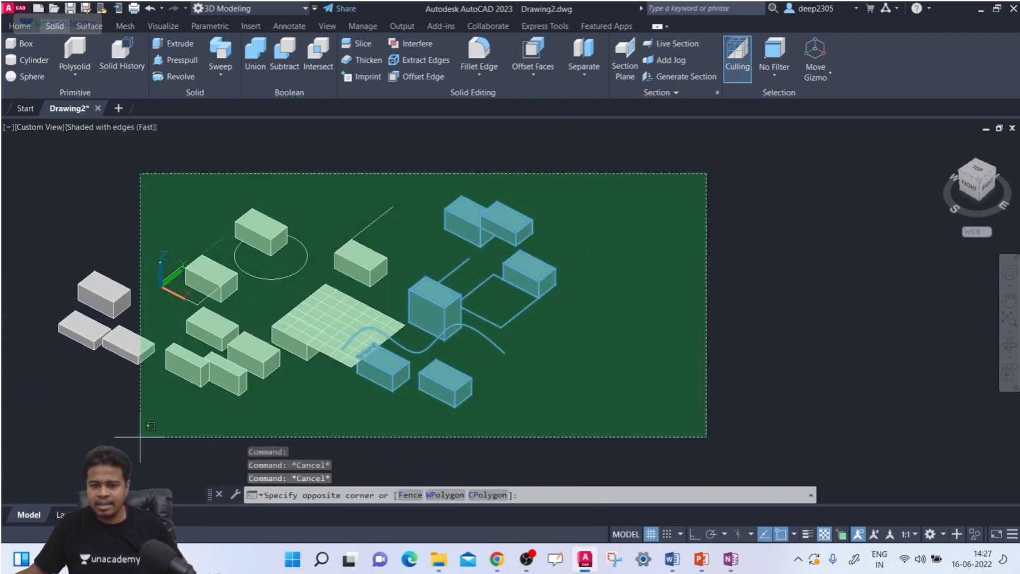
{"action": "left_click", "coordinate": [10, 486]}
{"action": "key", "text": "Delete"}
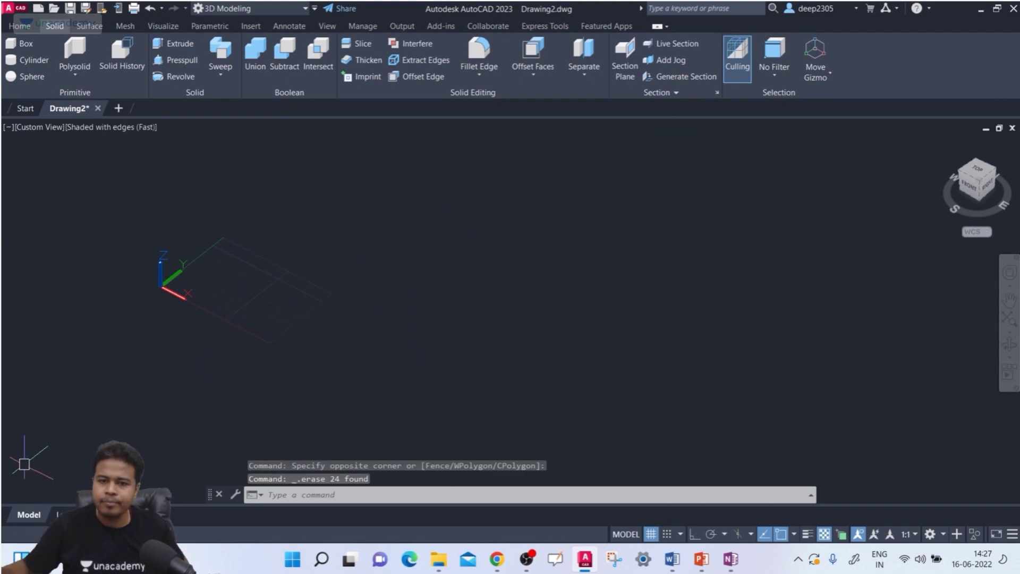
Draw a new tall box freehand on the ground plane near the origin.
{"action": "left_click", "coordinate": [15, 44]}
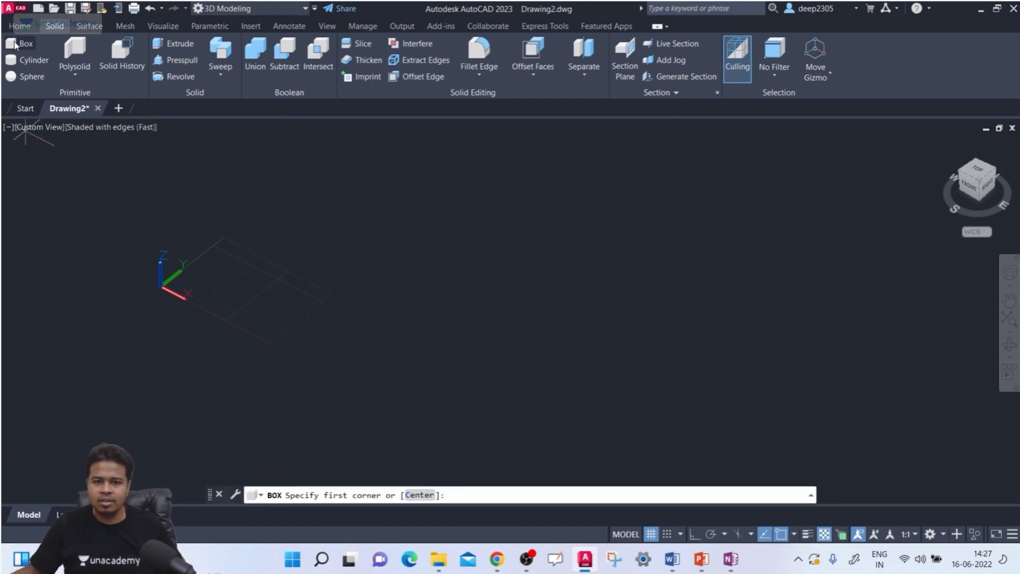
{"action": "scroll", "coordinate": [213, 313], "scroll_direction": "up", "scroll_amount": 3}
{"action": "left_click", "coordinate": [212, 319]}
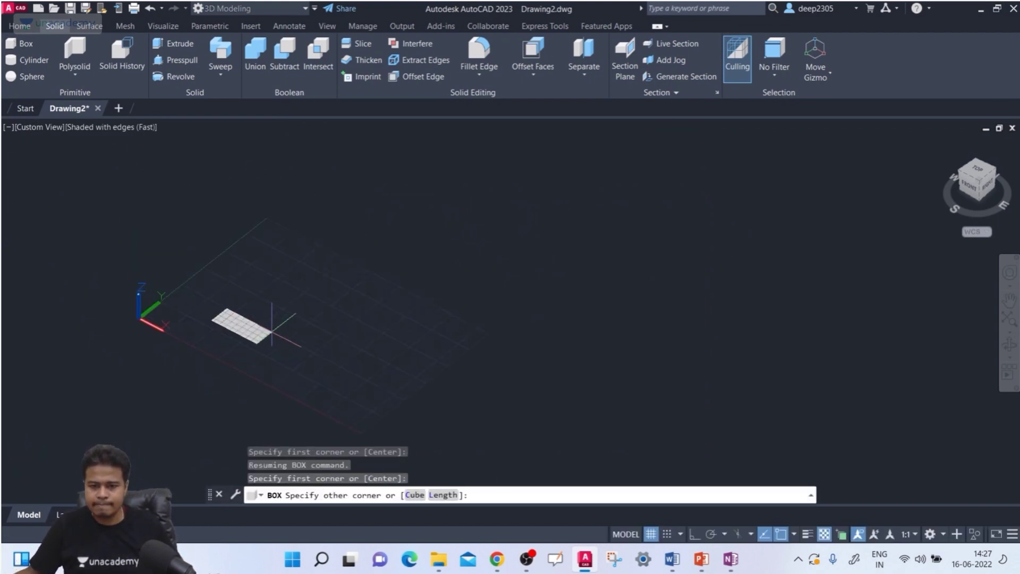
{"action": "left_click", "coordinate": [294, 332]}
{"action": "left_click", "coordinate": [313, 275]}
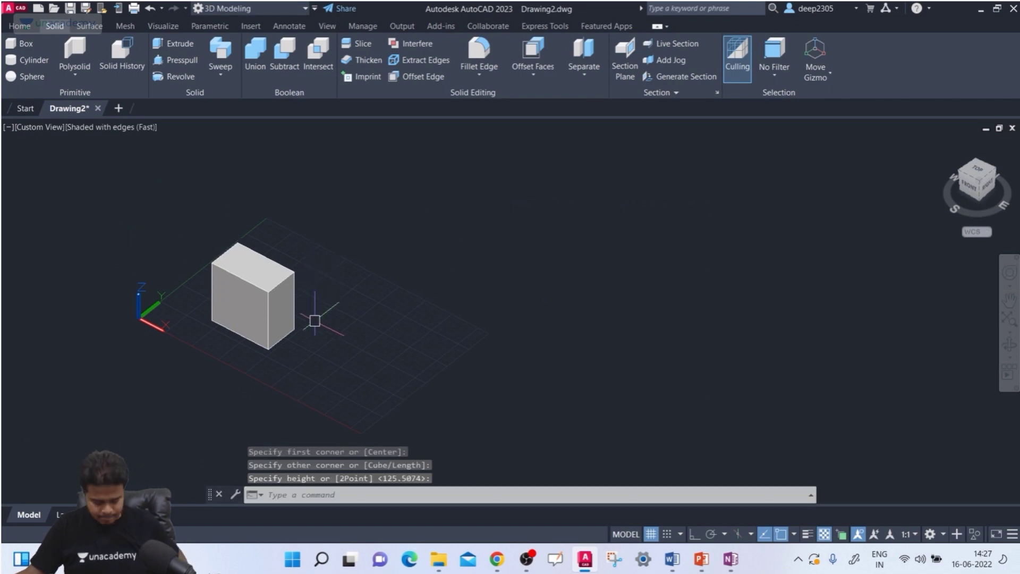
Copy the box in Multiple mode from its front bottom corner, placing five copies around the drawing area.
{"action": "type", "text": "co"}
{"action": "key", "text": "Return"}
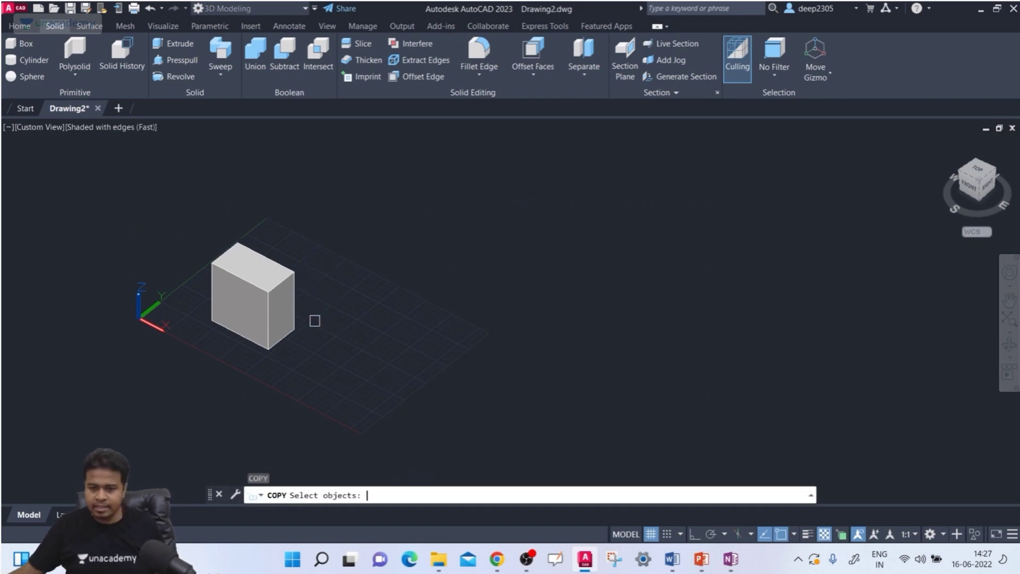
{"action": "left_click", "coordinate": [285, 315]}
{"action": "key", "text": "Return"}
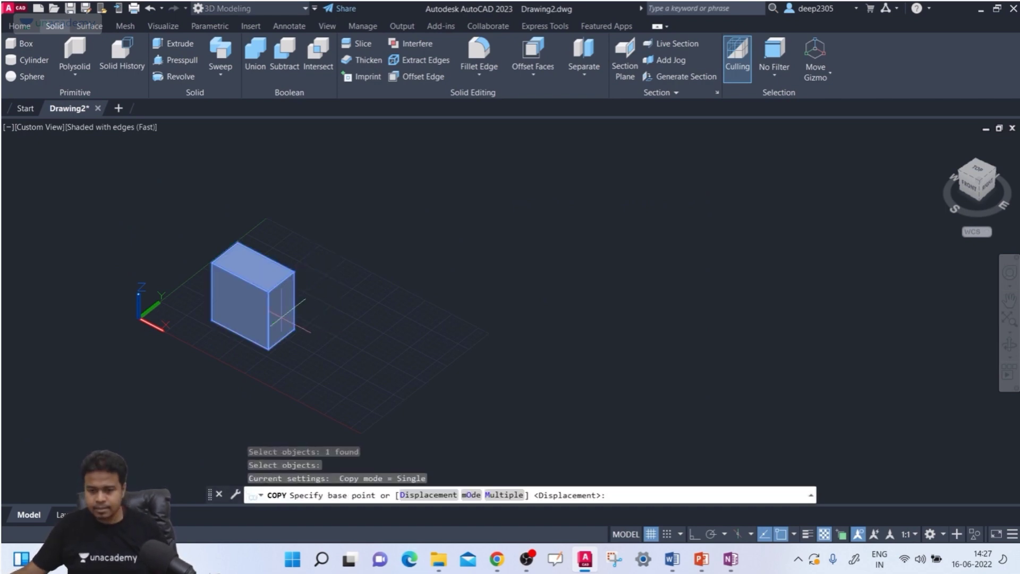
{"action": "type", "text": "M"}
{"action": "key", "text": "Return"}
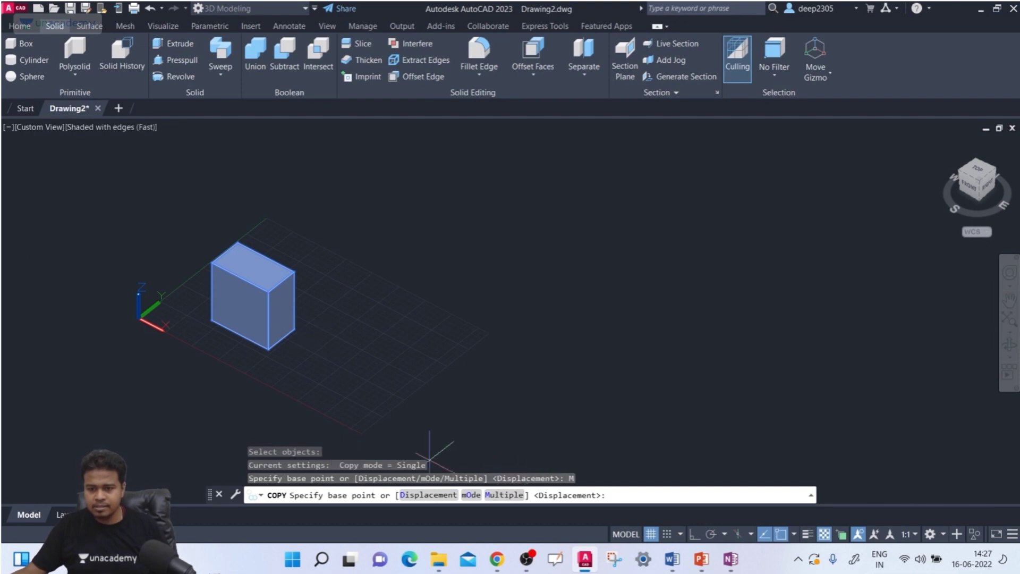
{"action": "left_click", "coordinate": [267, 349]}
{"action": "left_click", "coordinate": [458, 324]}
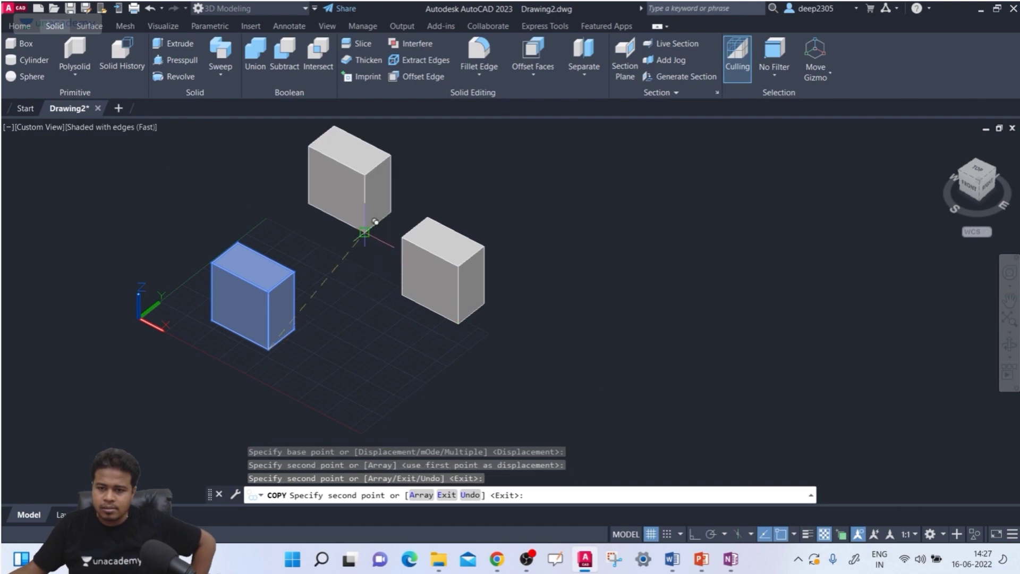
{"action": "left_click", "coordinate": [576, 229]}
{"action": "left_click", "coordinate": [647, 386]}
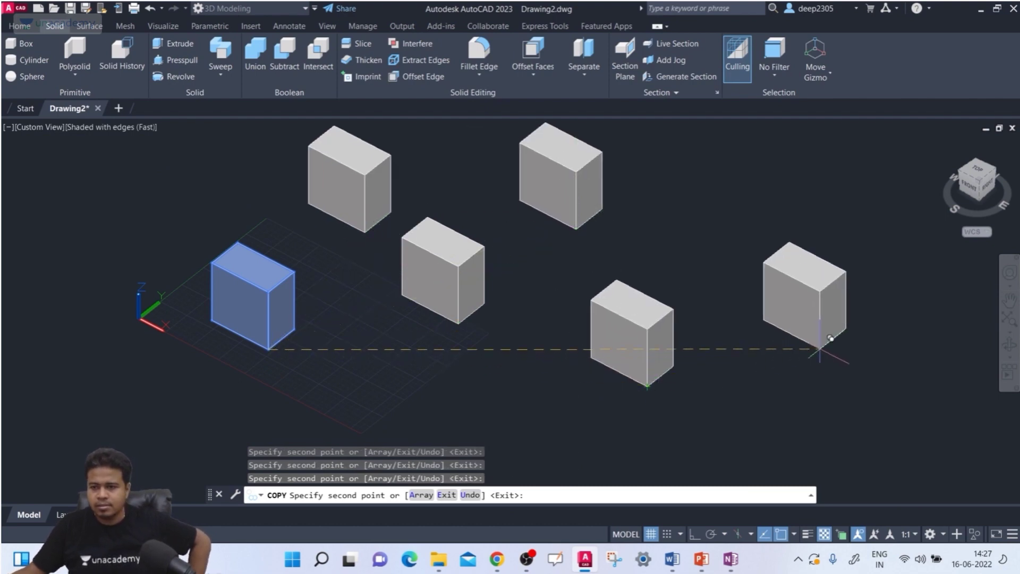
{"action": "left_click", "coordinate": [820, 350]}
{"action": "key", "text": "Escape"}
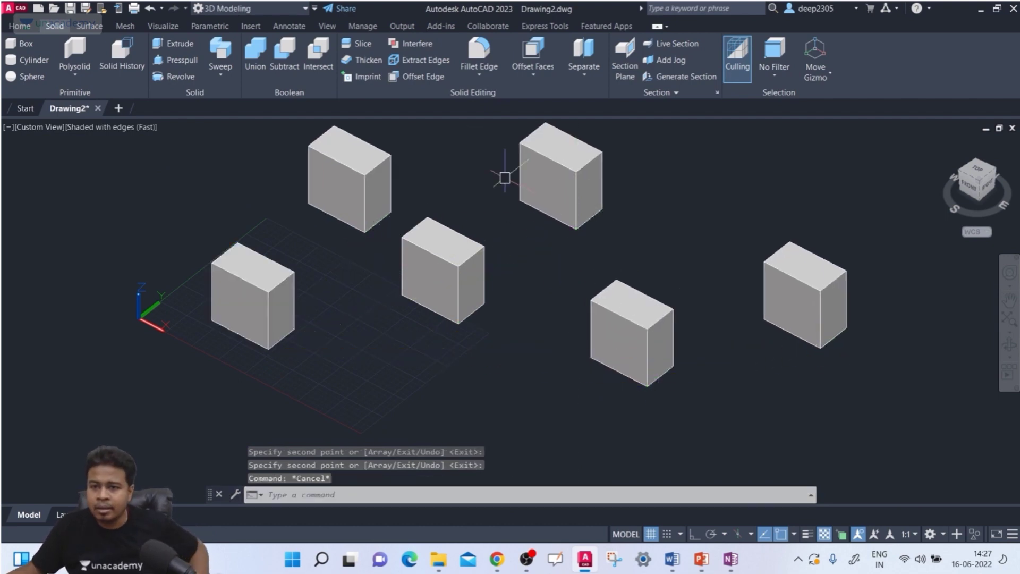
Try to slice the original box with the View option through its front top corner, keeping both sides.
{"action": "left_click", "coordinate": [356, 44]}
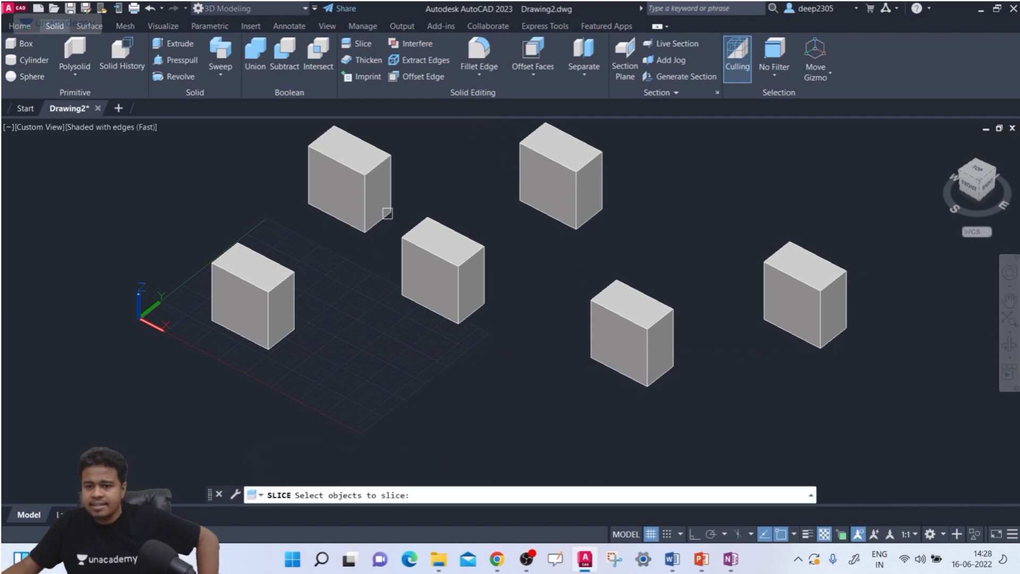
{"action": "scroll", "coordinate": [258, 302], "scroll_direction": "up", "scroll_amount": 3}
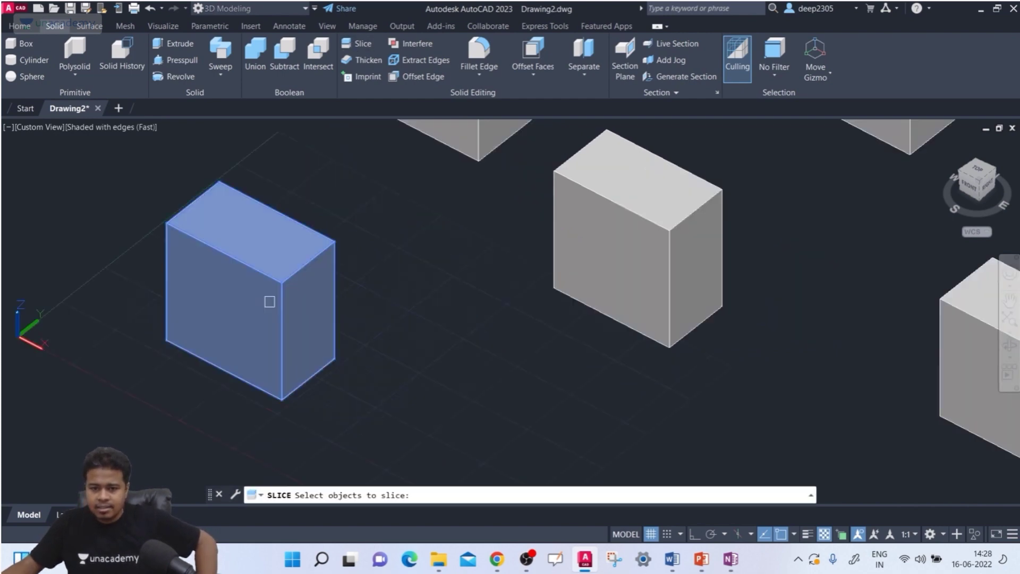
{"action": "left_click", "coordinate": [269, 302]}
{"action": "key", "text": "Return"}
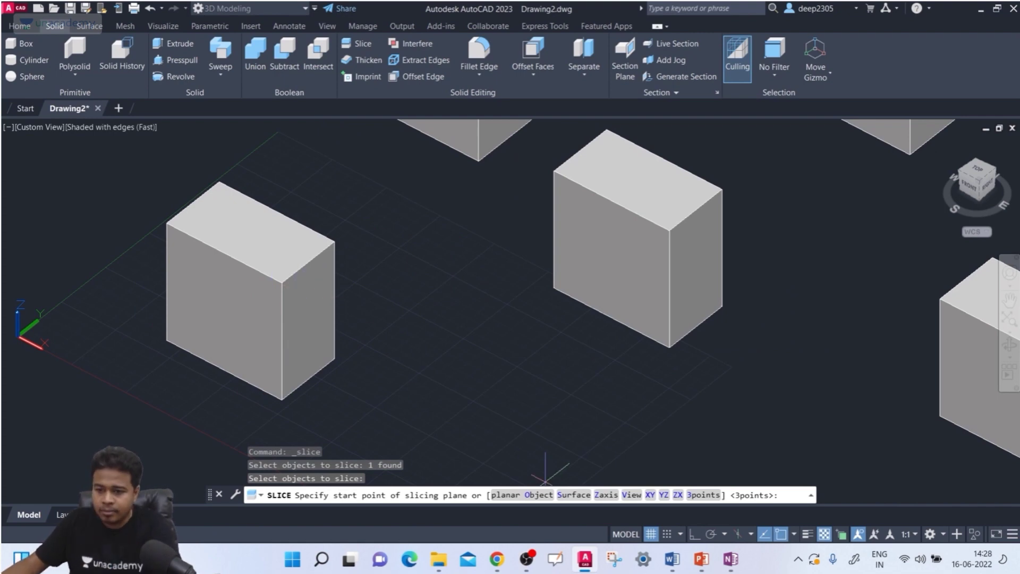
{"action": "left_click", "coordinate": [631, 496]}
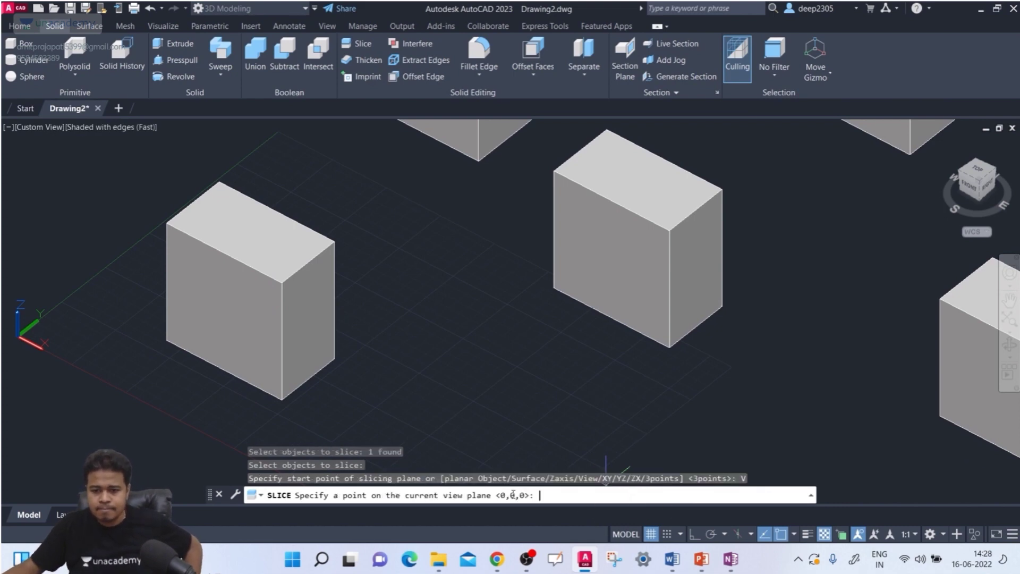
{"action": "scroll", "coordinate": [219, 238], "scroll_direction": "up", "scroll_amount": 2}
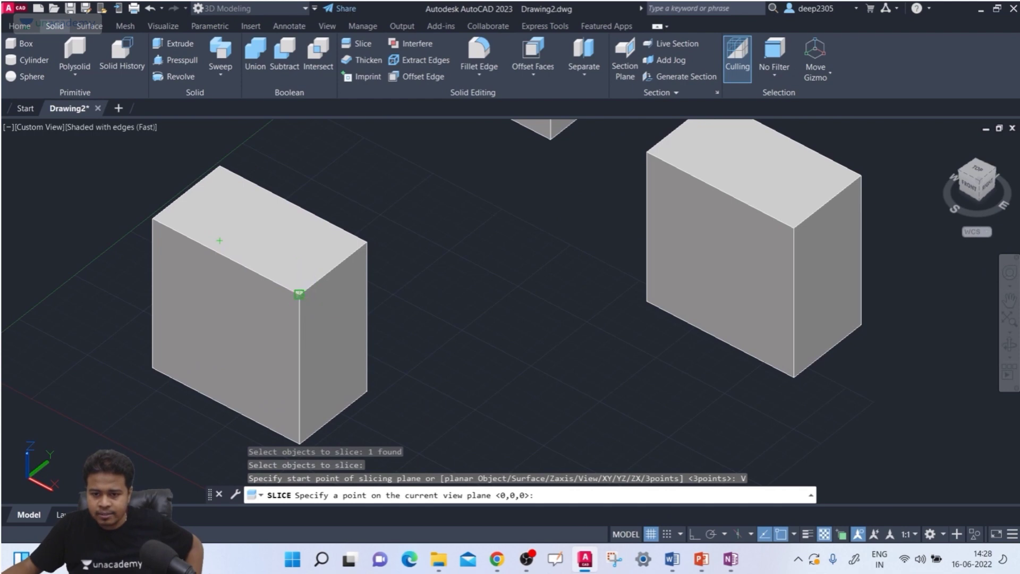
{"action": "left_click", "coordinate": [299, 294]}
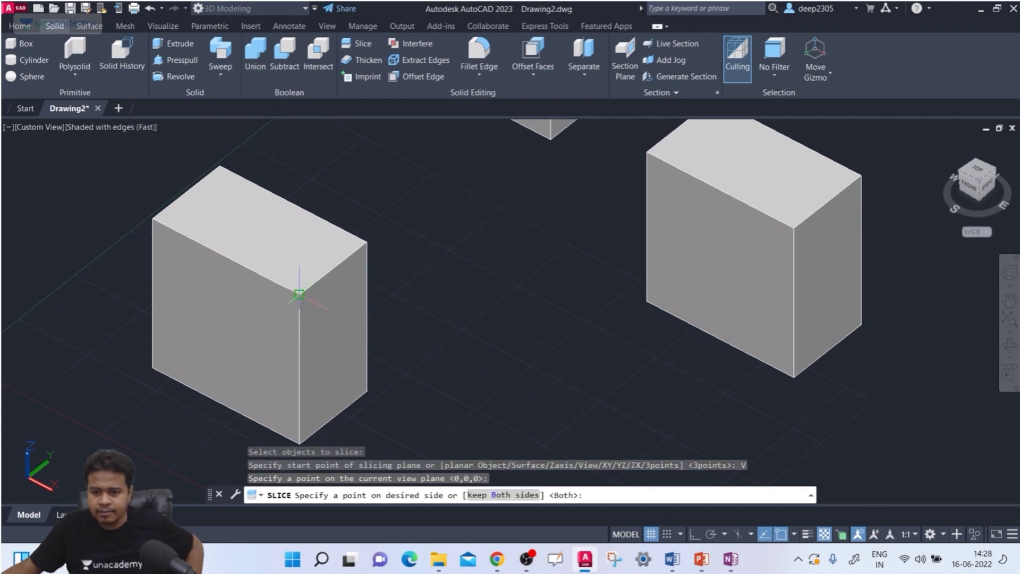
{"action": "left_click", "coordinate": [519, 495]}
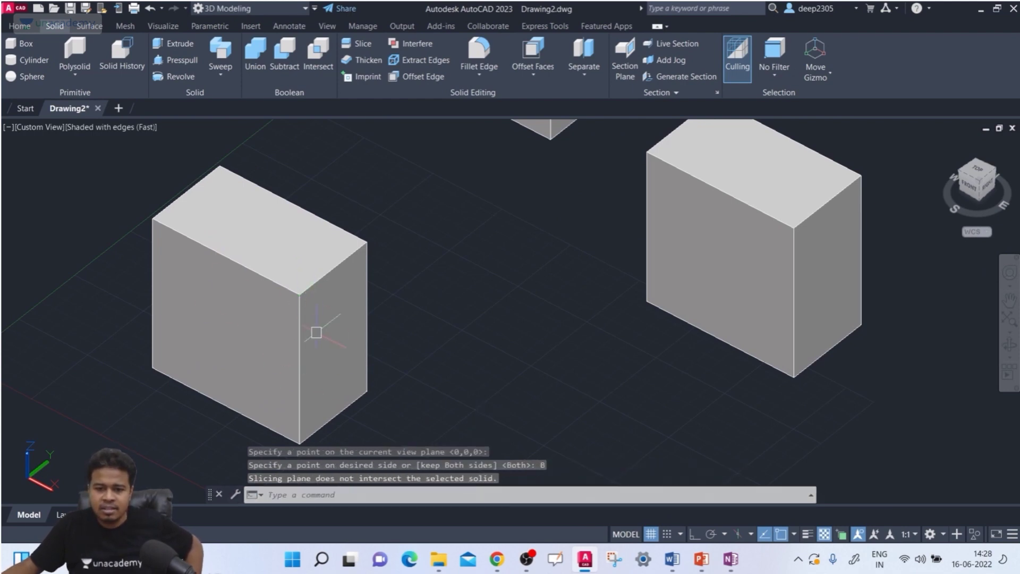
{"action": "left_click", "coordinate": [175, 298]}
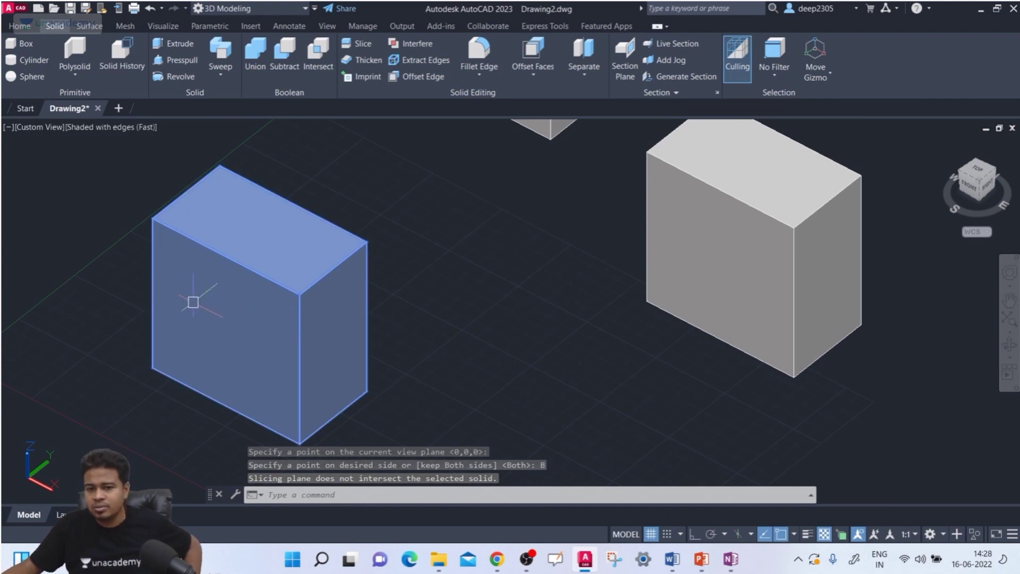
{"action": "key", "text": "Escape"}
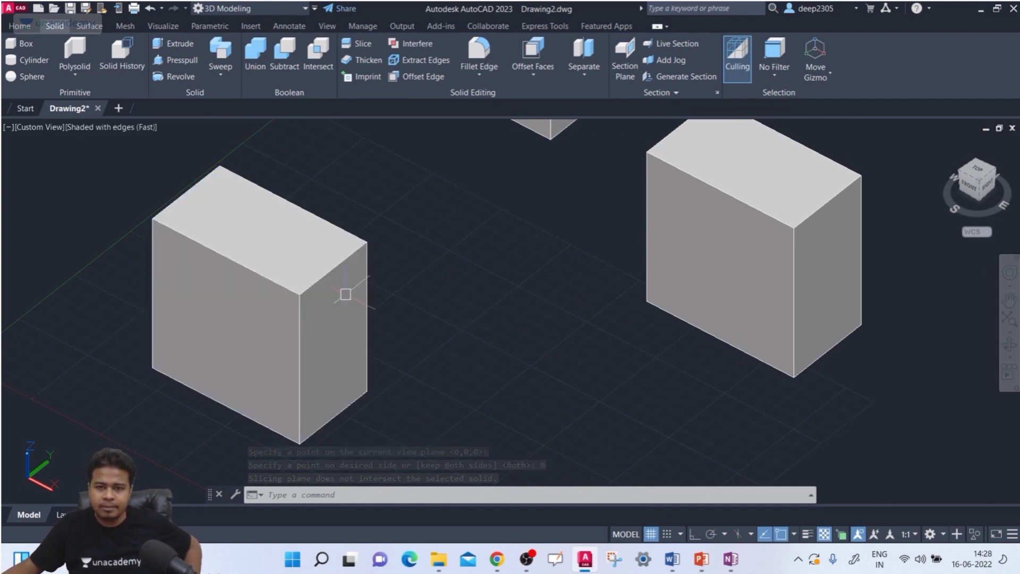
Slice the original box with the View option through the midpoint of its front top edge, keeping both sides.
{"action": "left_click", "coordinate": [358, 46]}
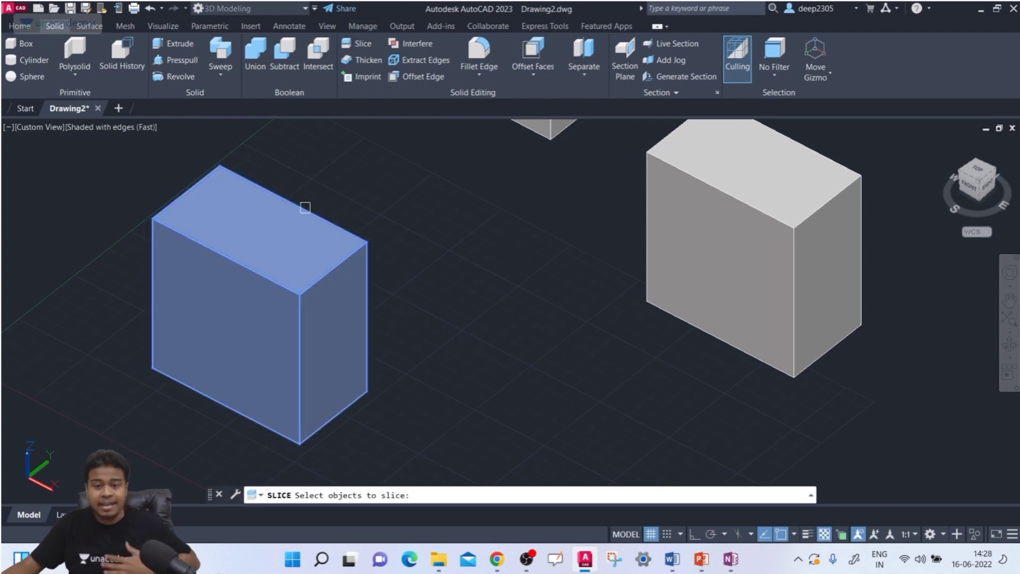
{"action": "left_click", "coordinate": [297, 223]}
{"action": "key", "text": "Return"}
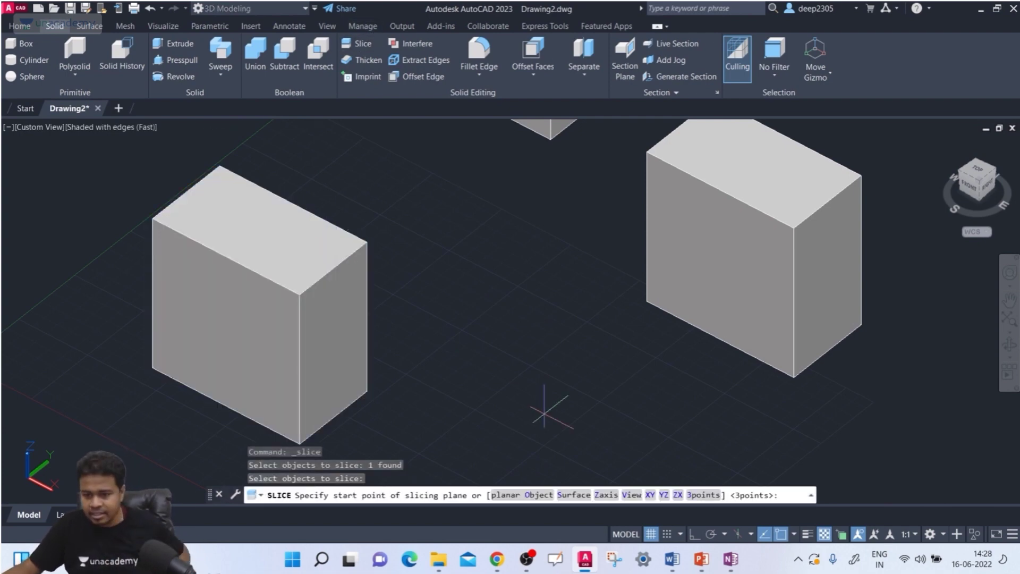
{"action": "type", "text": "V"}
{"action": "key", "text": "Return"}
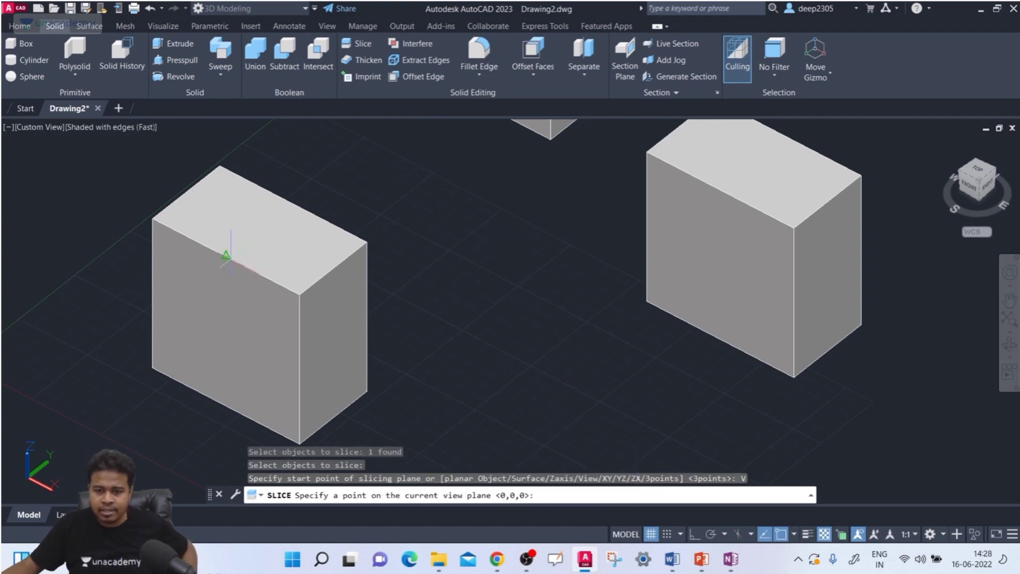
{"action": "left_click", "coordinate": [226, 256]}
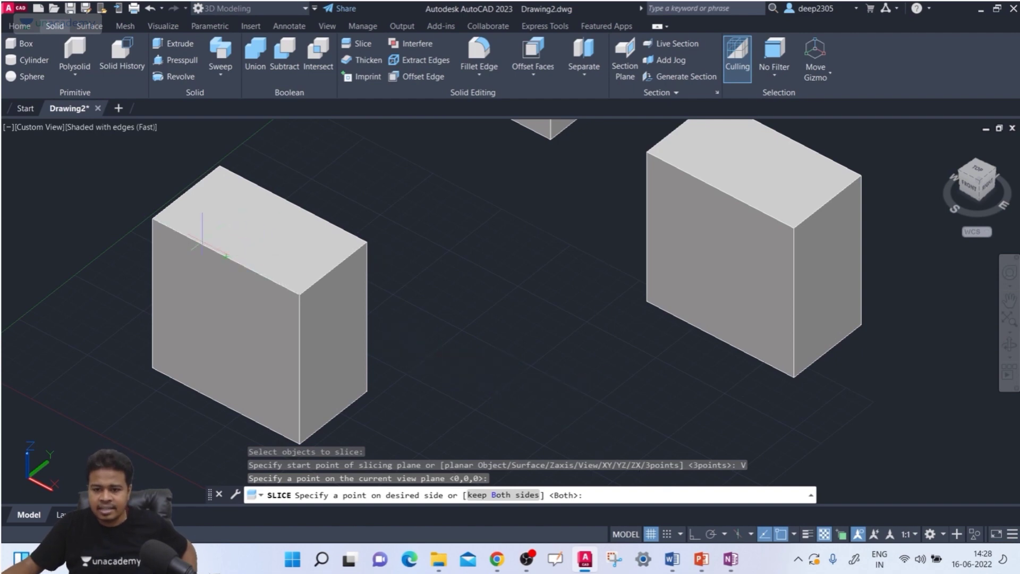
{"action": "left_click", "coordinate": [489, 496]}
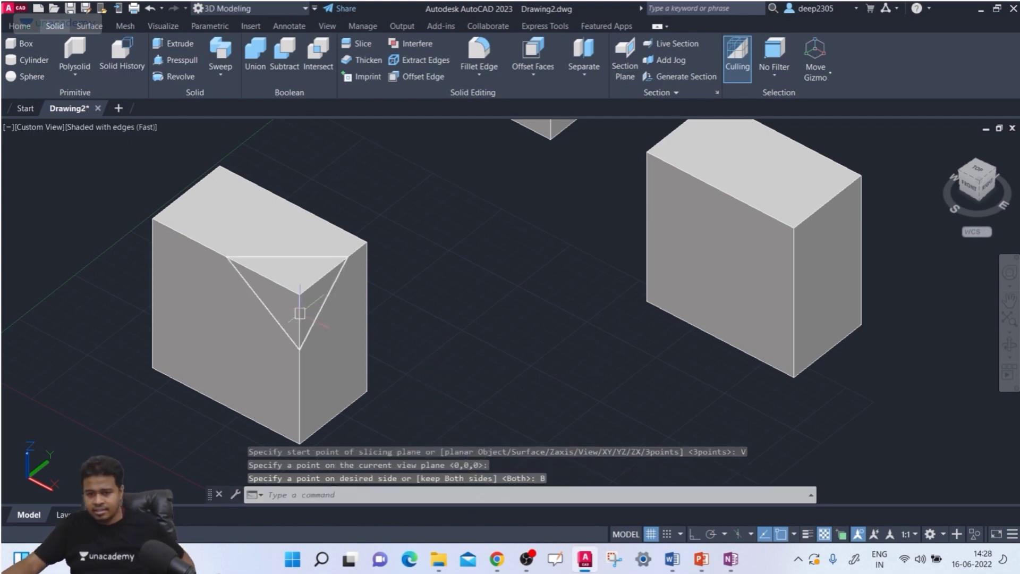
Move the cut-off corner piece of the original box away into the empty space beside it.
{"action": "left_click", "coordinate": [276, 260]}
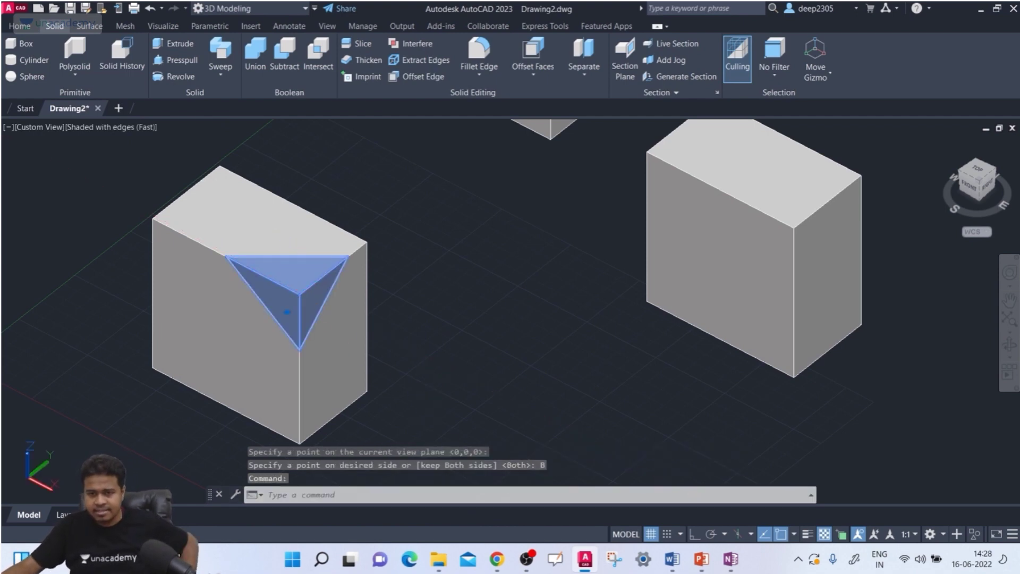
{"action": "left_click", "coordinate": [299, 282]}
{"action": "middle_click_drag", "start_coordinate": [463, 222], "coordinate": [444, 227]}
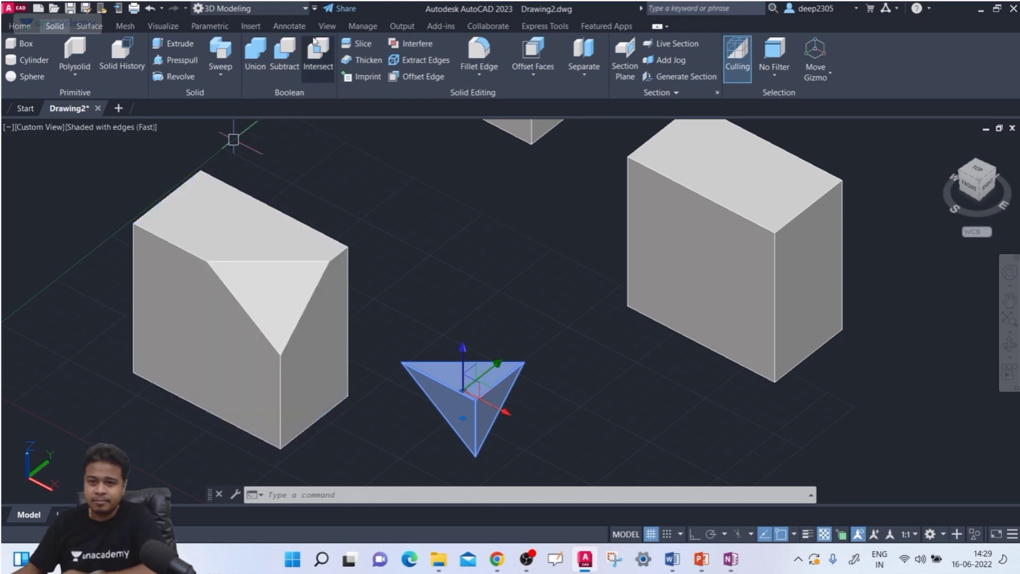
Slice the adjacent box copy parallel to a slightly more frontal view with the View option, through its front top edge's midpoint, keeping both sides.
{"action": "left_click", "coordinate": [357, 43]}
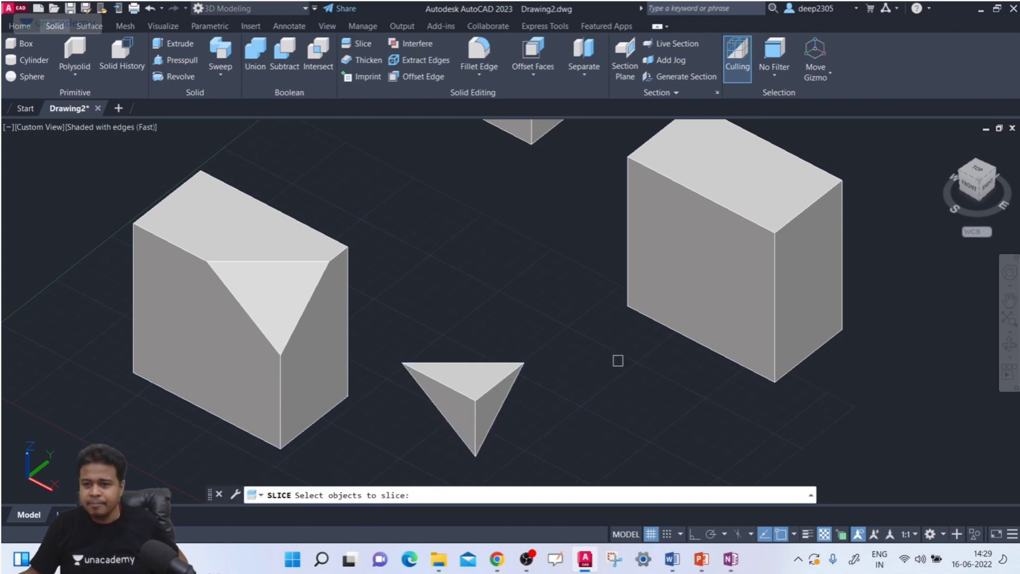
{"action": "left_click", "coordinate": [804, 269]}
{"action": "middle_click_drag", "start_coordinate": [804, 268], "coordinate": [526, 297]}
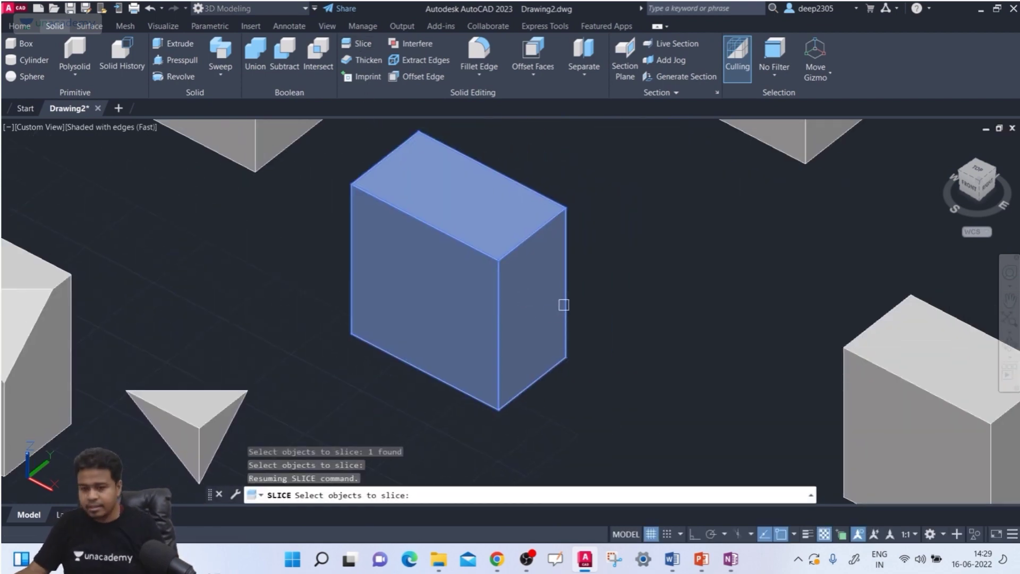
{"action": "key", "text": "Return"}
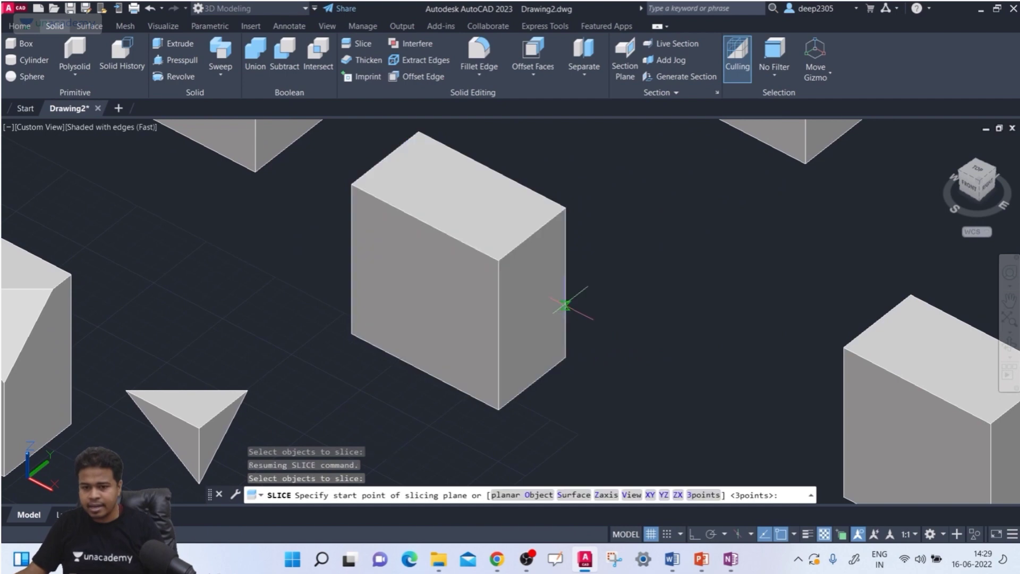
{"action": "left_click", "coordinate": [629, 495]}
{"action": "middle_click_drag", "start_coordinate": [547, 399], "coordinate": [383, 226], "text": "shift"}
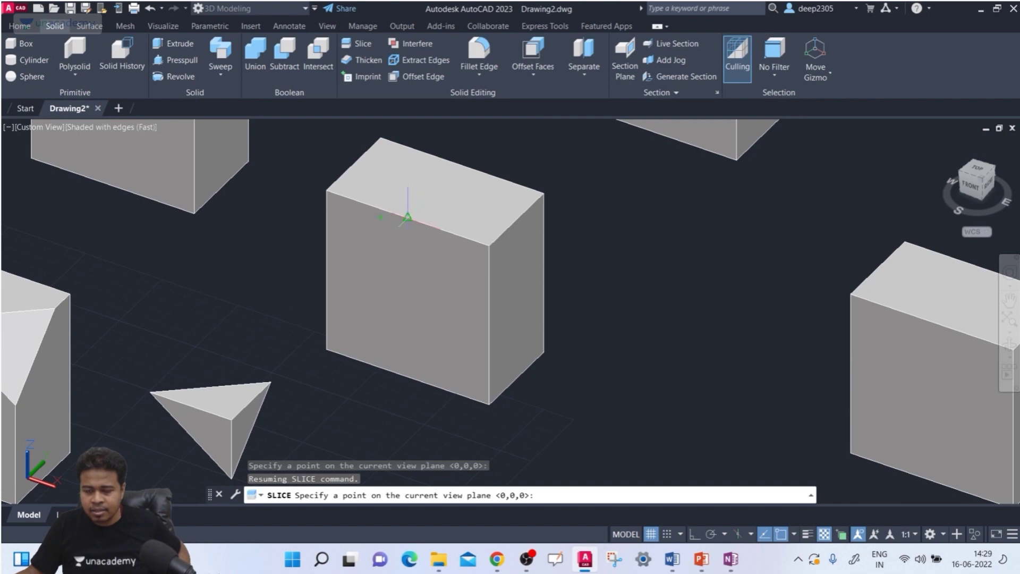
{"action": "left_click", "coordinate": [408, 217]}
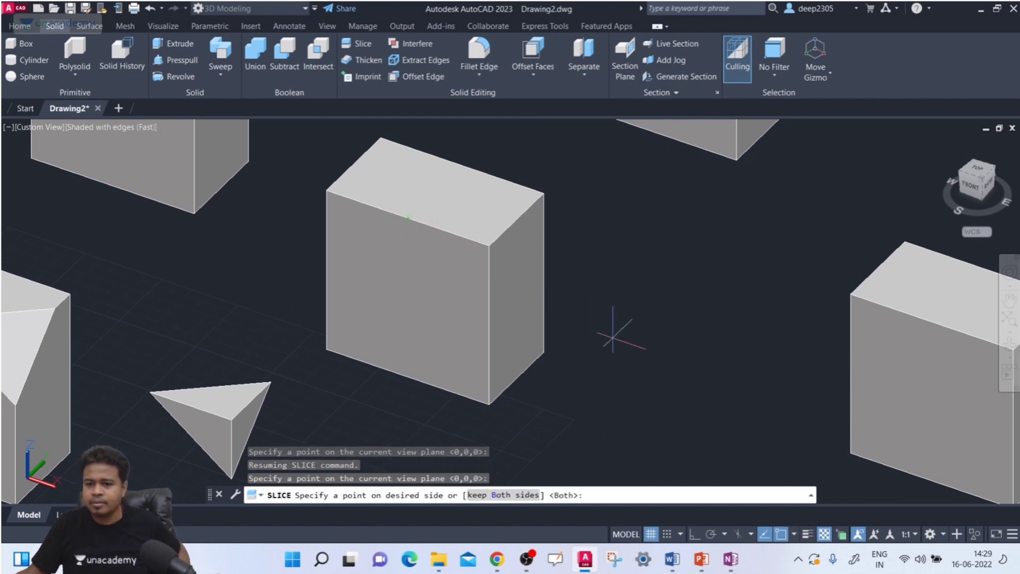
{"action": "left_click", "coordinate": [501, 494]}
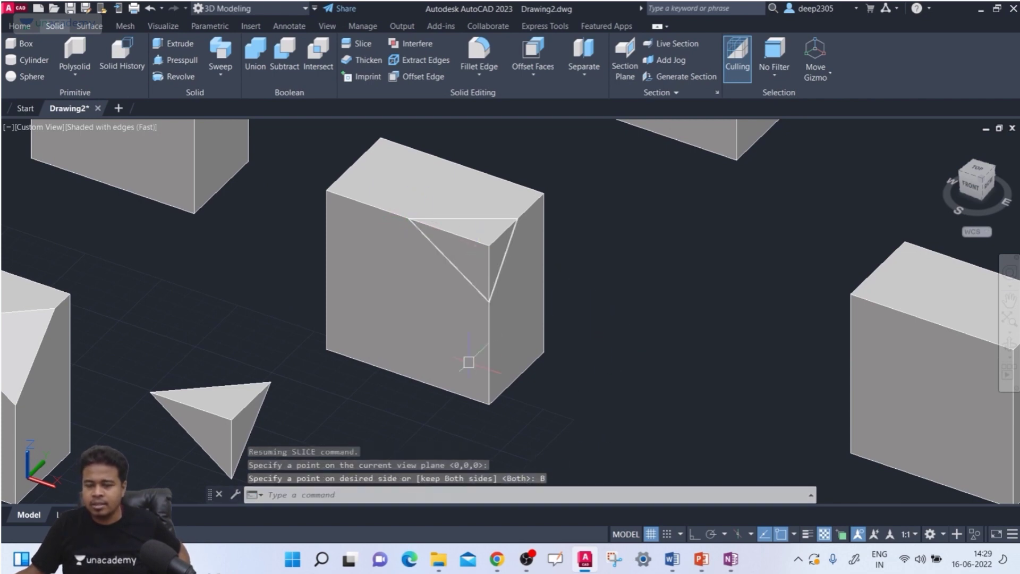
Move the second box's cut-off corner along the X axis, clear of the box.
{"action": "middle_click_drag", "start_coordinate": [460, 329], "coordinate": [580, 326]}
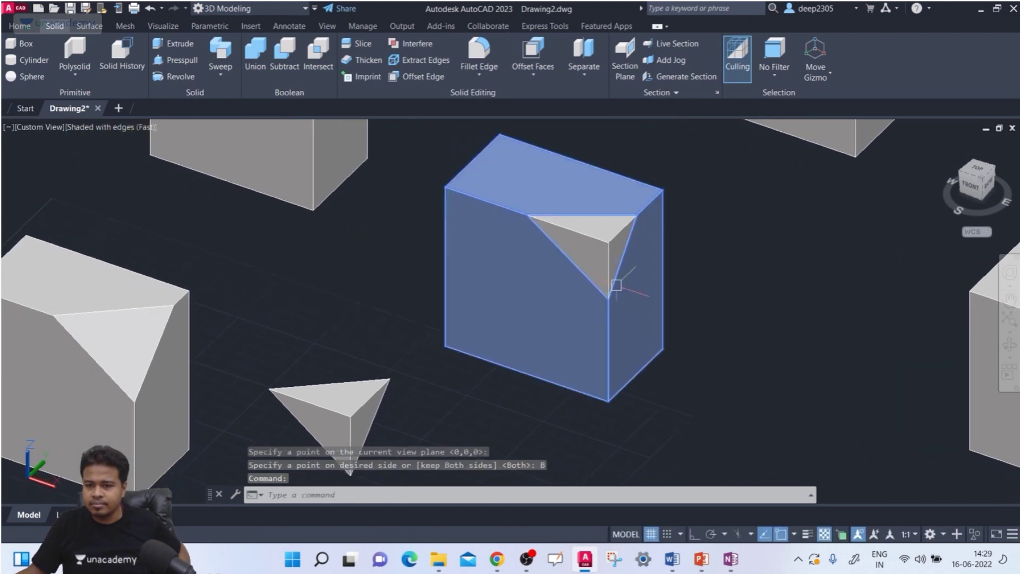
{"action": "middle_click_drag", "start_coordinate": [603, 254], "coordinate": [585, 260]}
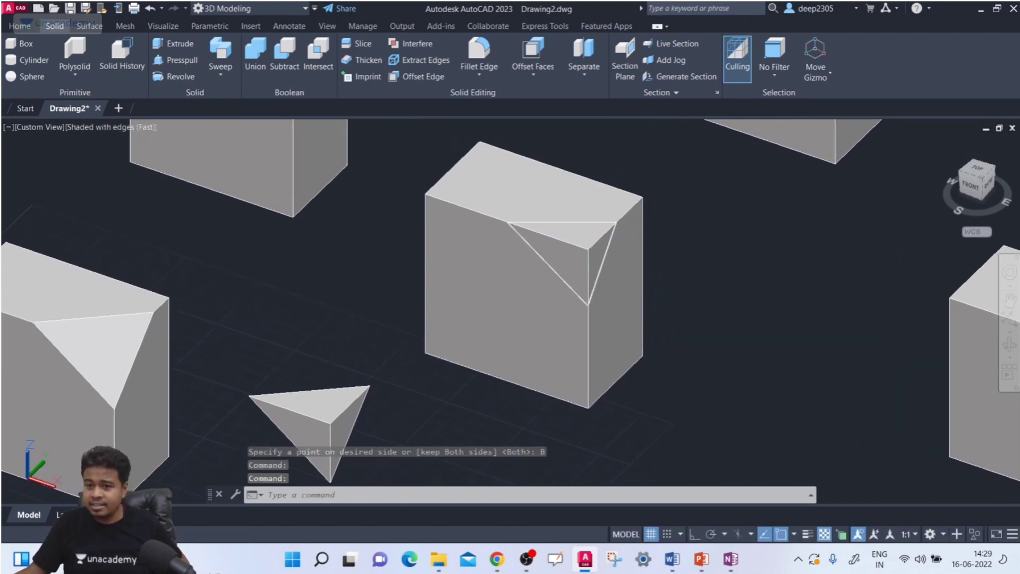
{"action": "left_click", "coordinate": [584, 261]}
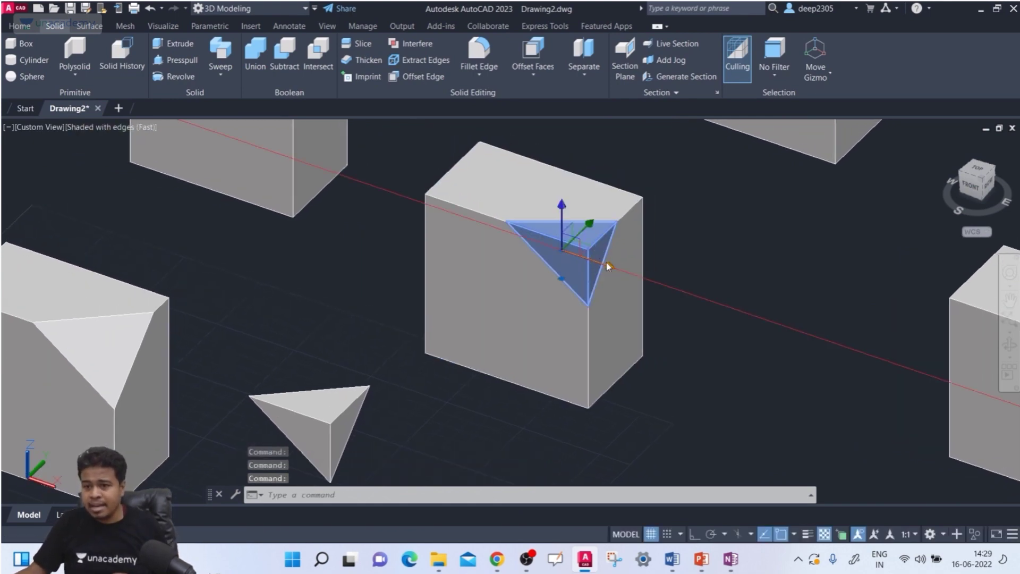
{"action": "left_click", "coordinate": [609, 267]}
{"action": "left_click", "coordinate": [736, 319]}
{"action": "middle_click_drag", "start_coordinate": [757, 381], "coordinate": [502, 332]}
{"action": "key", "text": "Escape"}
{"action": "key", "text": "Escape"}
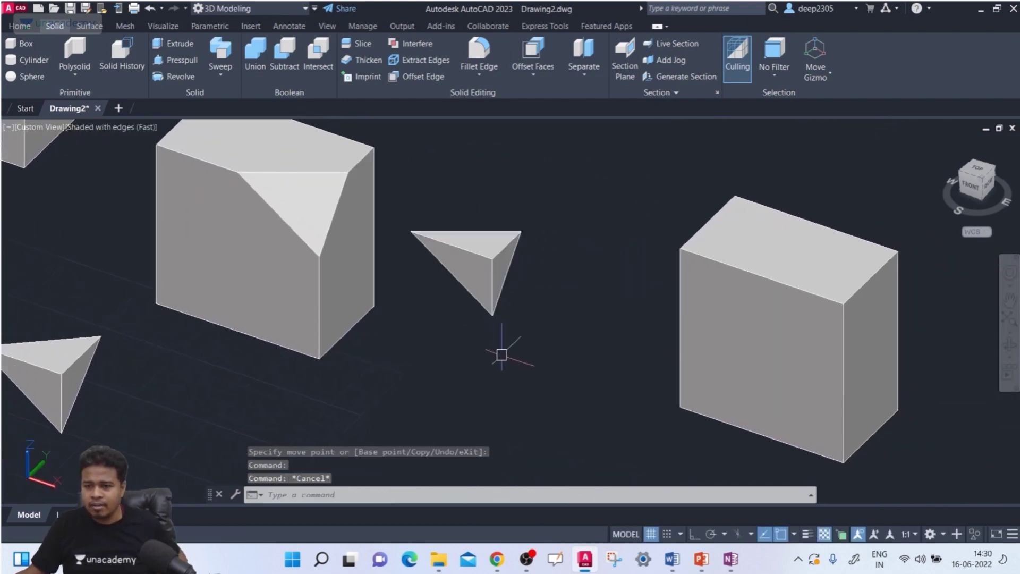
Slice the third box parallel to a nearly front-facing view with the View option, through its front top edge's midpoint, keeping both sides.
{"action": "scroll", "coordinate": [503, 346], "scroll_direction": "down", "scroll_amount": 1}
{"action": "middle_click_drag", "start_coordinate": [505, 348], "coordinate": [435, 346], "text": "shift"}
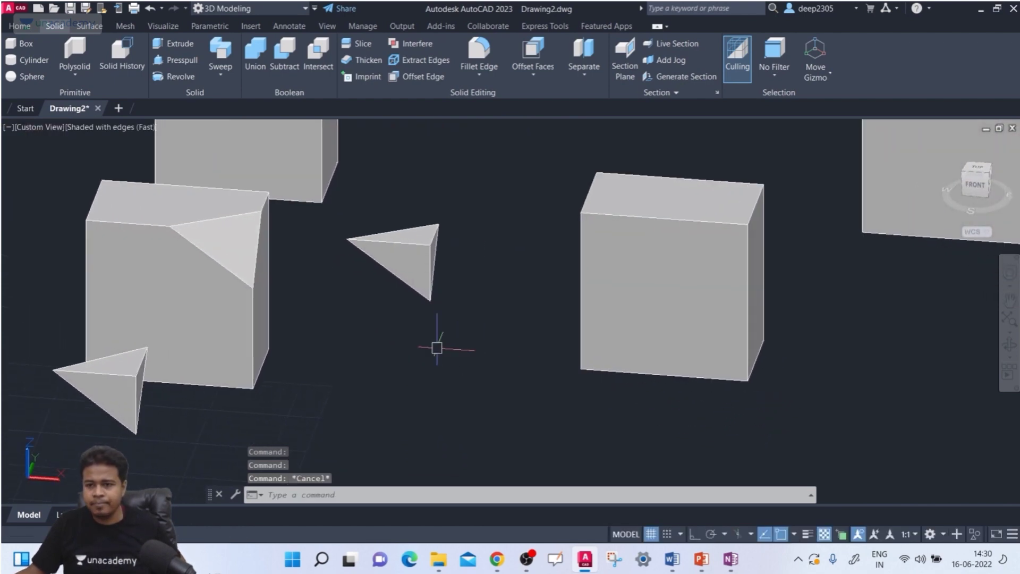
{"action": "left_click", "coordinate": [357, 43]}
{"action": "left_click", "coordinate": [663, 261]}
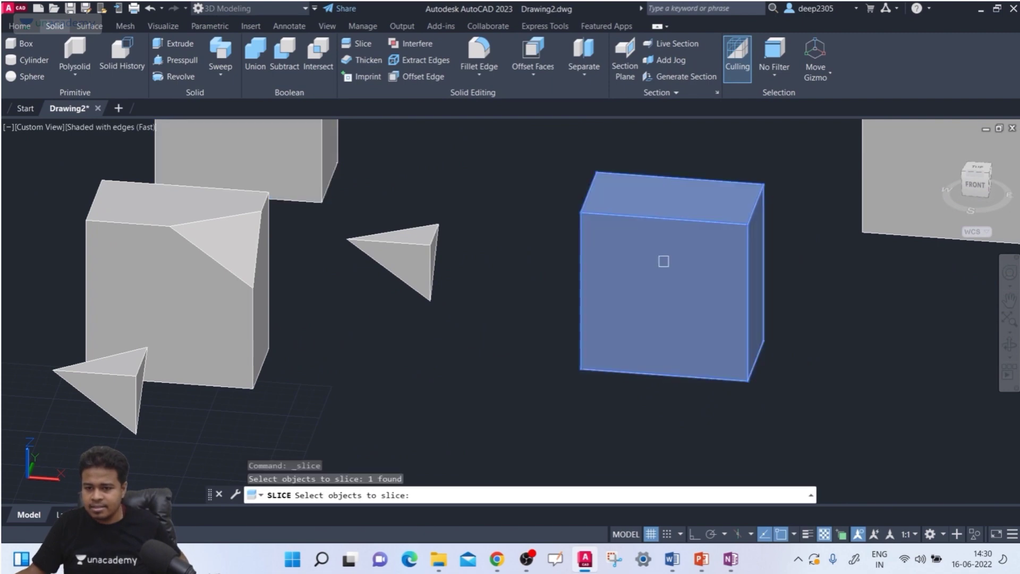
{"action": "key", "text": "Return"}
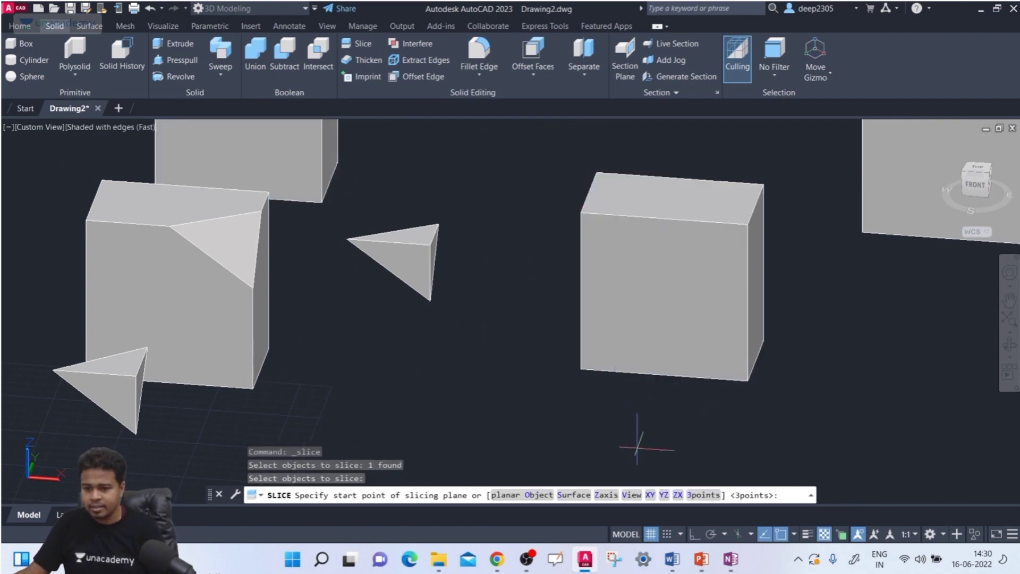
{"action": "type", "text": "V"}
{"action": "key", "text": "Return"}
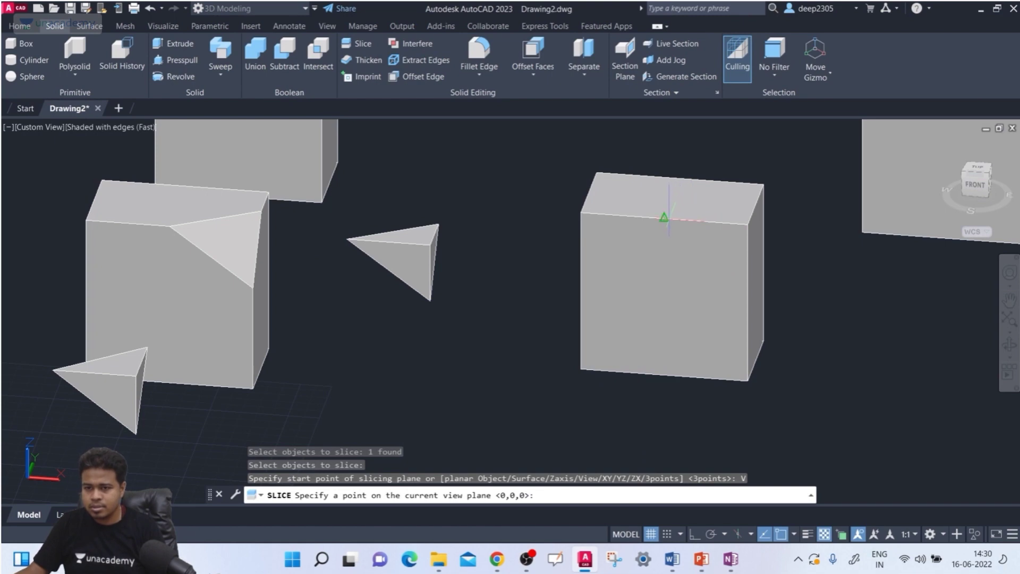
{"action": "left_click", "coordinate": [664, 216]}
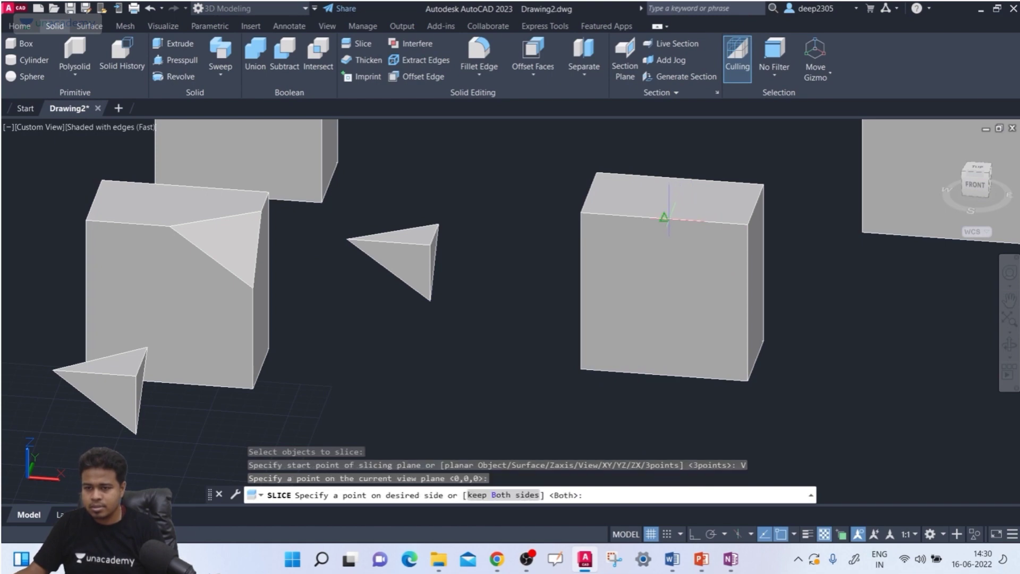
{"action": "left_click", "coordinate": [502, 495]}
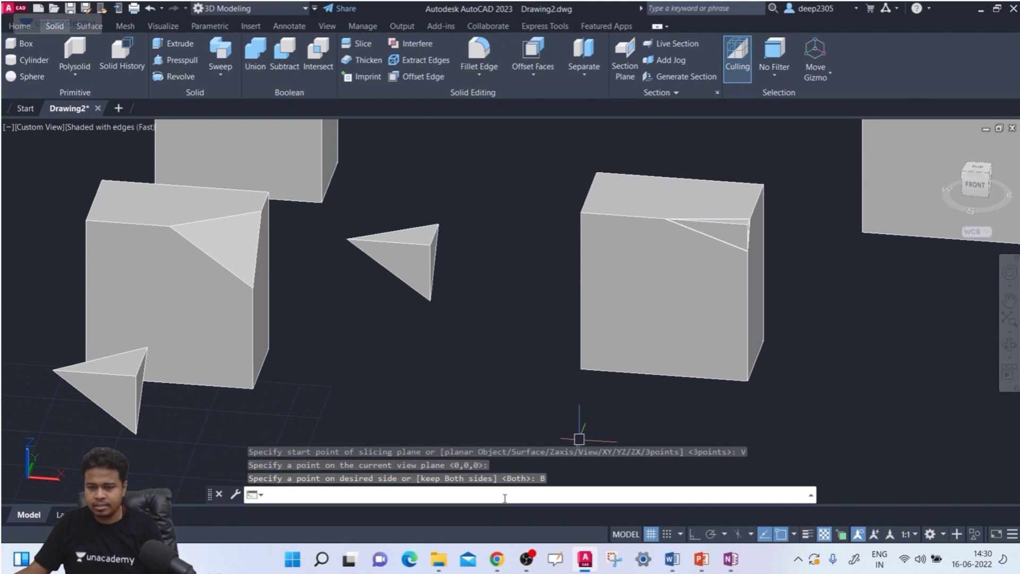
Move the third box's thin cut-off corner along the X axis, clear of the box.
{"action": "left_click", "coordinate": [729, 237]}
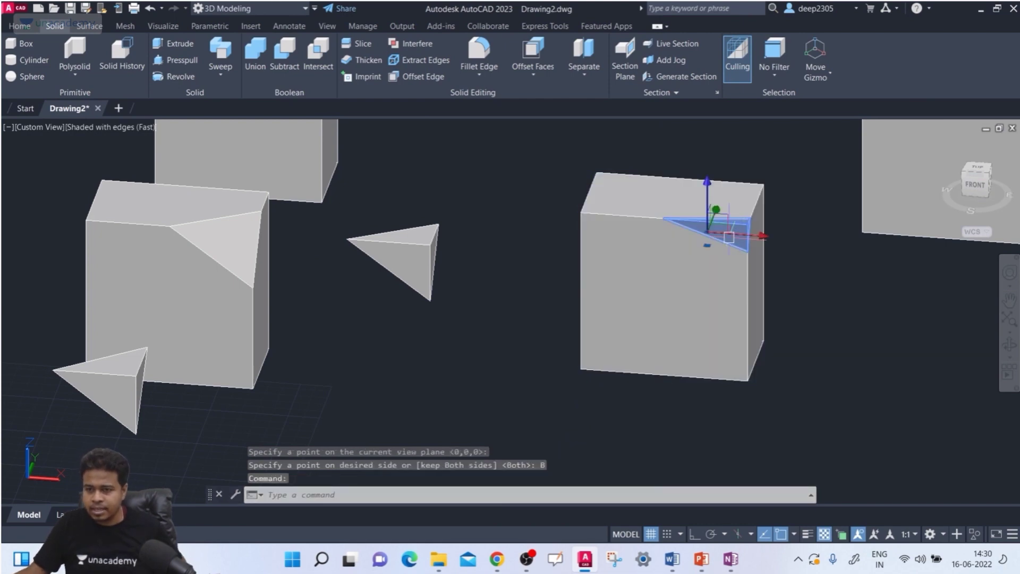
{"action": "left_click", "coordinate": [747, 236]}
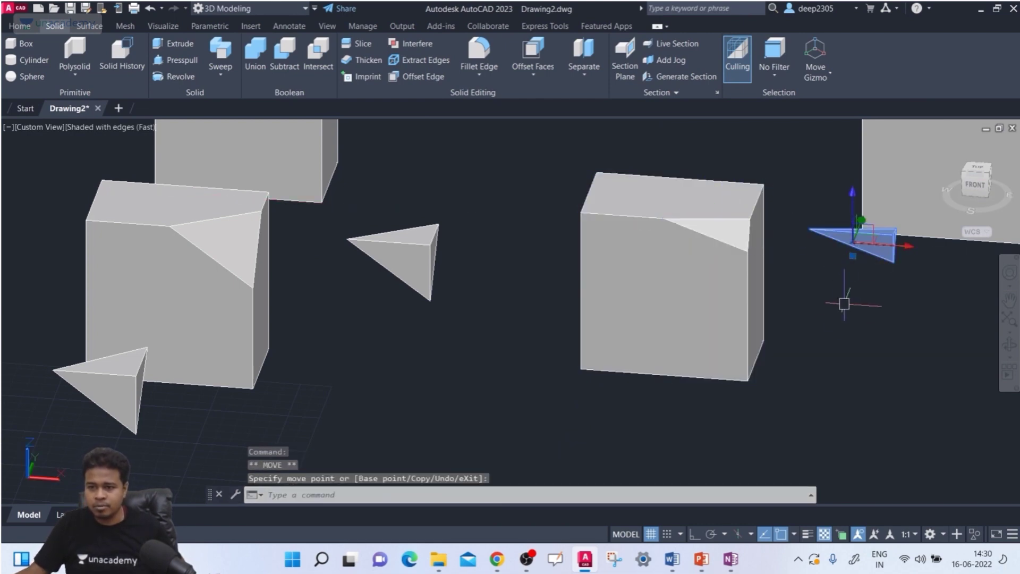
{"action": "key", "text": "Escape"}
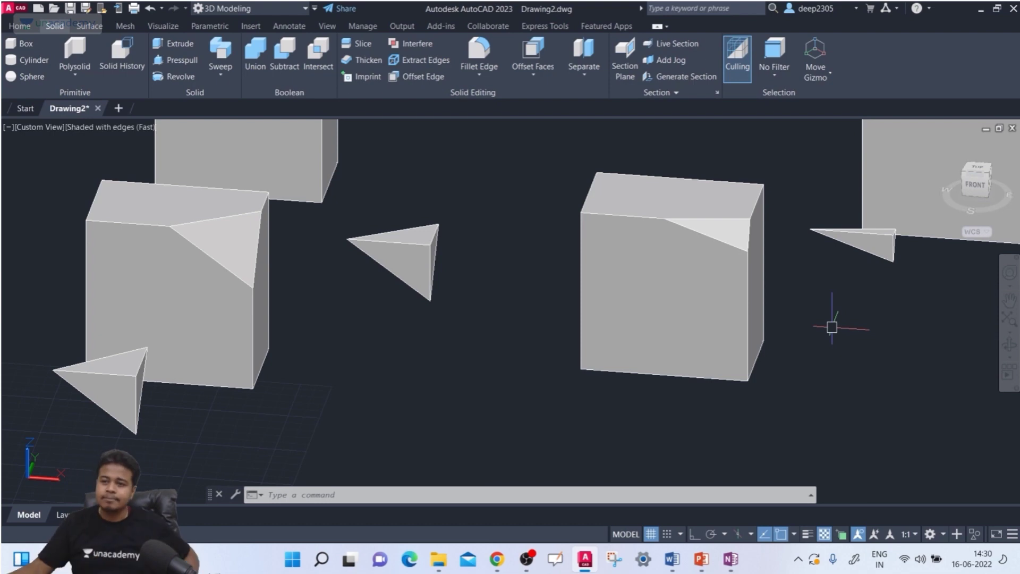
Compare the three sliced boxes and their cut-off corners to see how the viewing direction shapes each View slice.
{"action": "middle_click_drag", "start_coordinate": [802, 353], "coordinate": [624, 368], "text": "shift"}
{"action": "scroll", "coordinate": [624, 368], "scroll_direction": "down", "scroll_amount": 3}
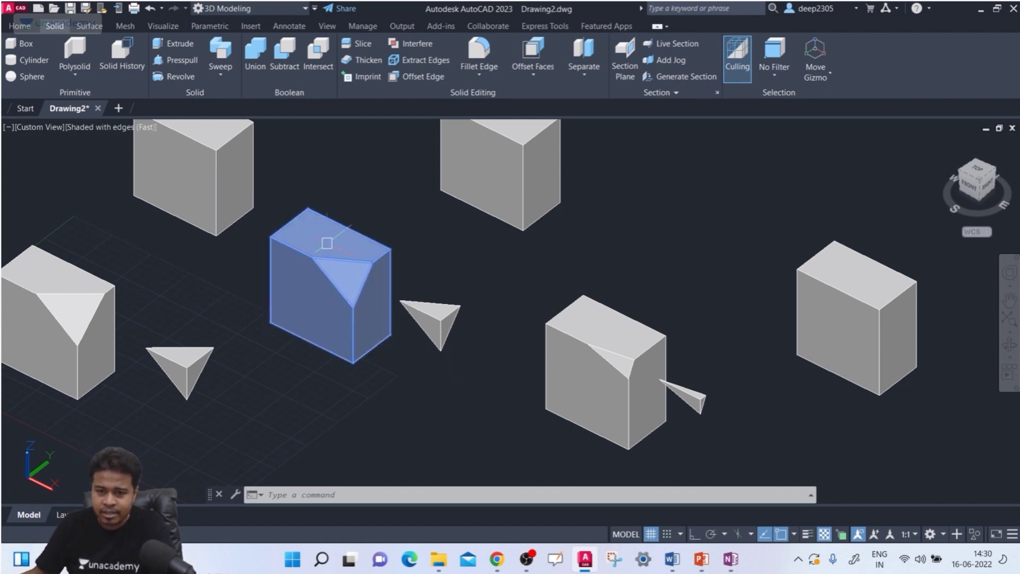
{"action": "scroll", "coordinate": [296, 251], "scroll_direction": "up", "scroll_amount": 2}
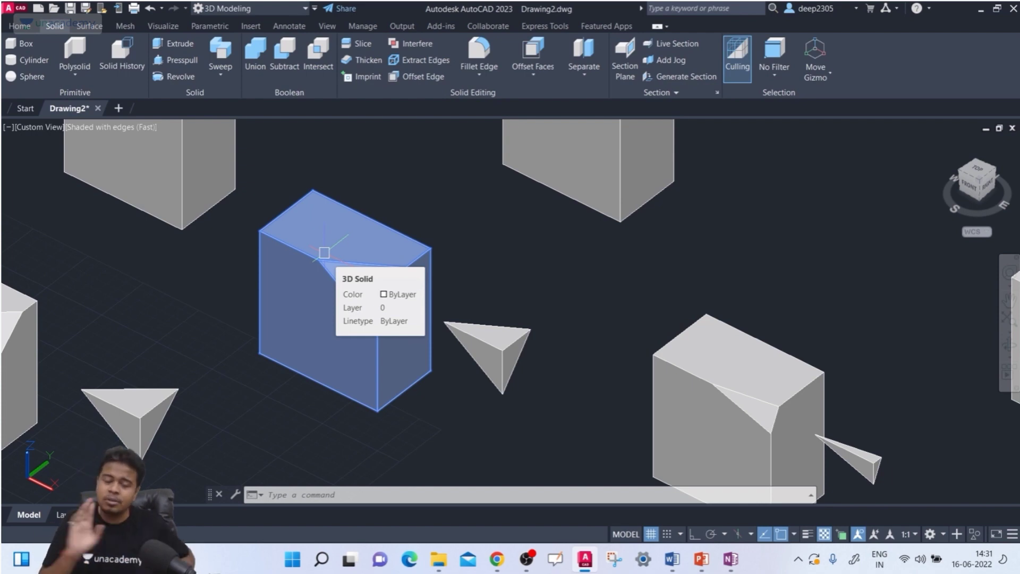
{"action": "key", "text": "Escape"}
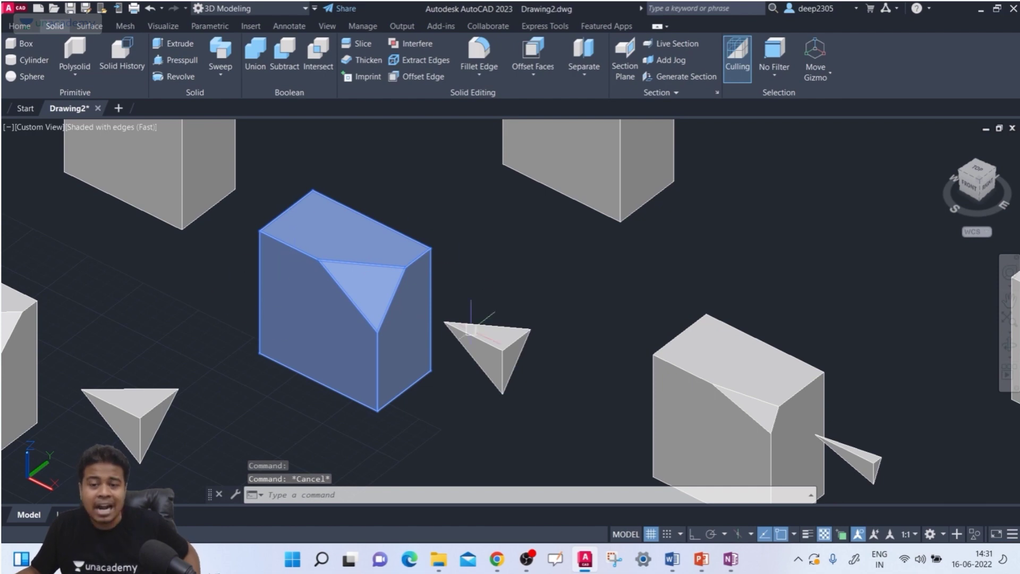
{"action": "scroll", "coordinate": [496, 260], "scroll_direction": "down", "scroll_amount": 2}
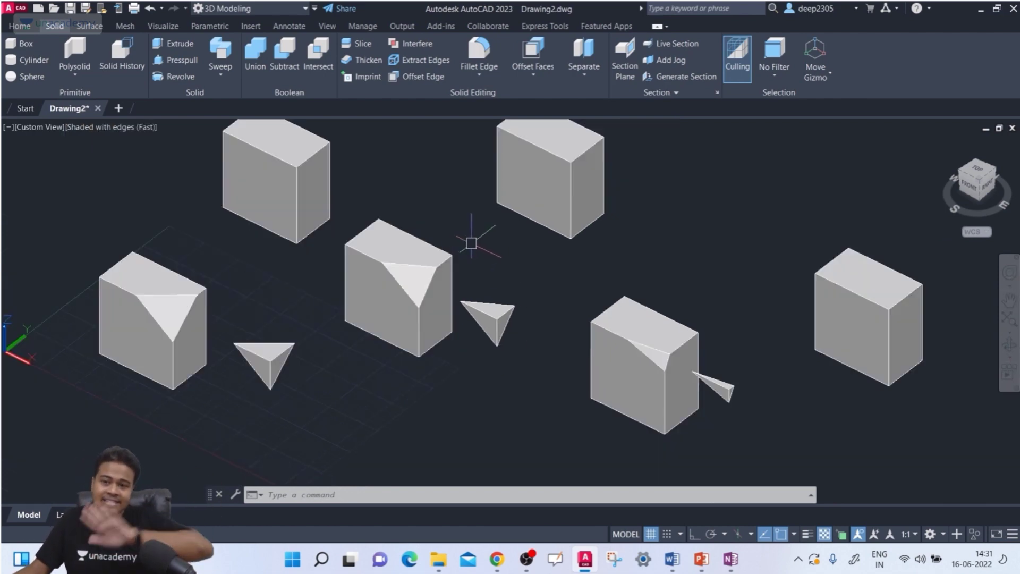
{"action": "middle_click_drag", "start_coordinate": [471, 242], "coordinate": [403, 275]}
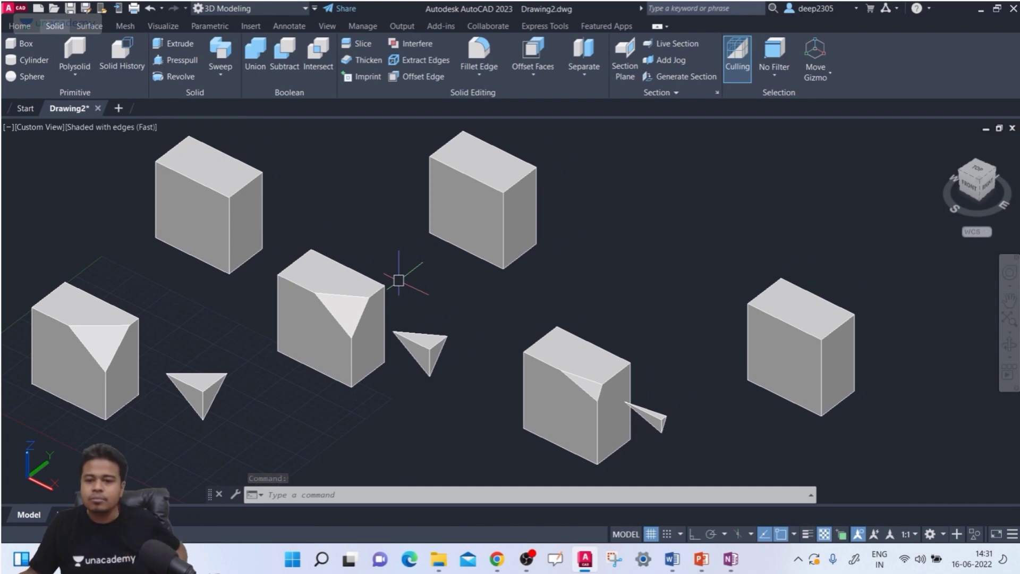
{"action": "middle_click_drag", "start_coordinate": [397, 280], "coordinate": [362, 310]}
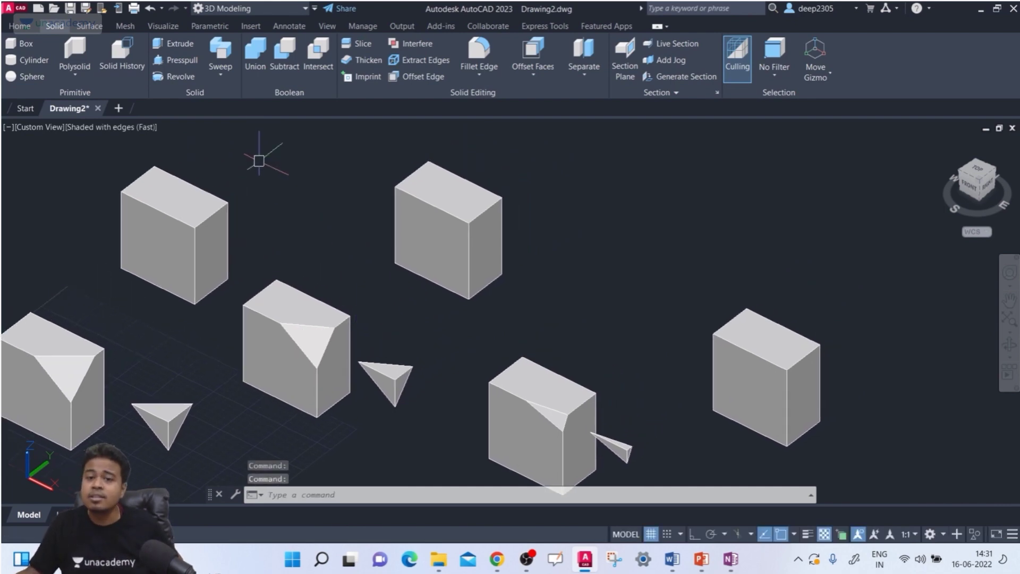
Try to slice the uncut box behind the View-sliced boxes with the View option, through its nearest top corner endpoint, keeping both sides.
{"action": "key", "text": "Escape"}
{"action": "left_click", "coordinate": [360, 45]}
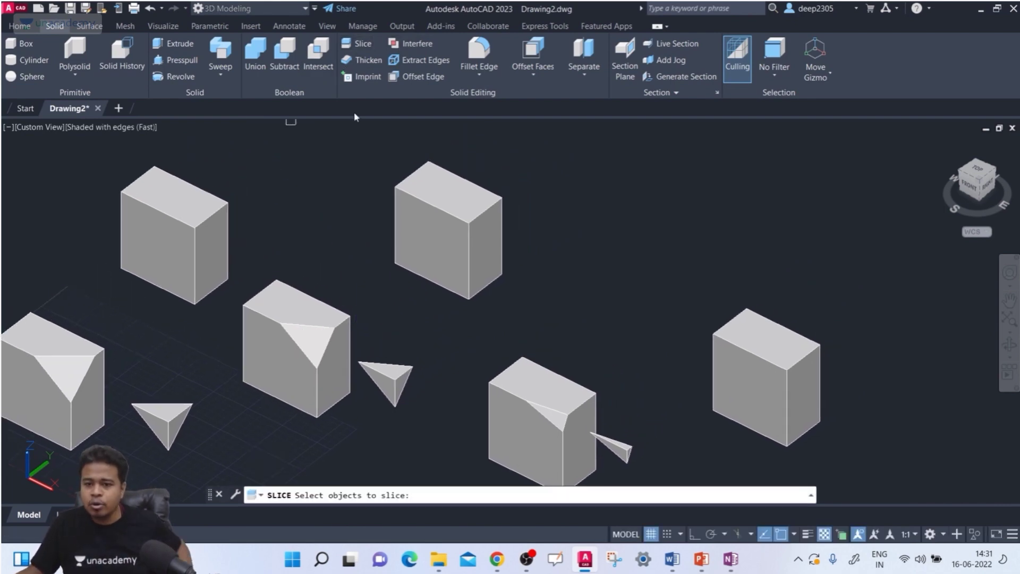
{"action": "left_click", "coordinate": [412, 208]}
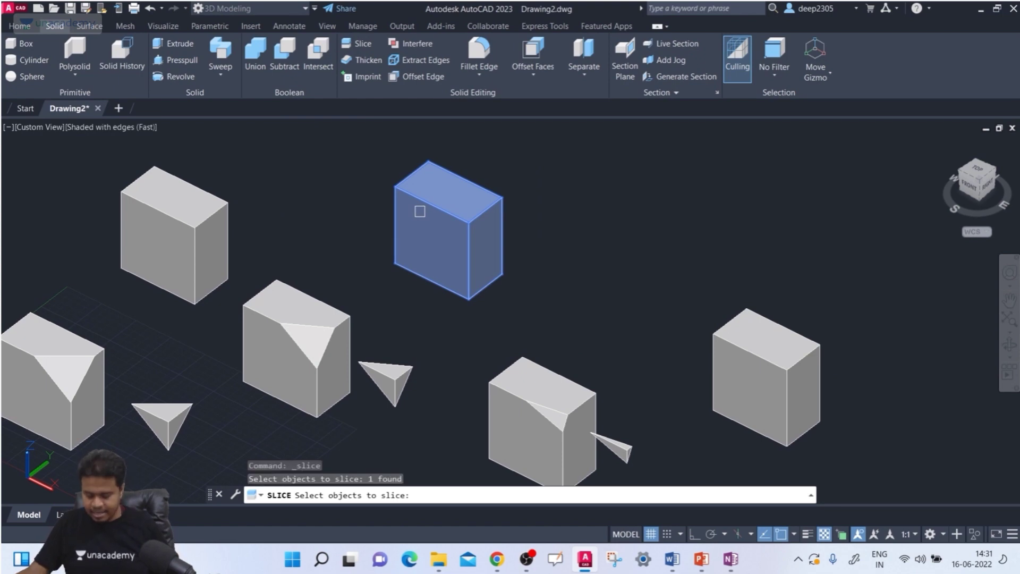
{"action": "key", "text": "Return"}
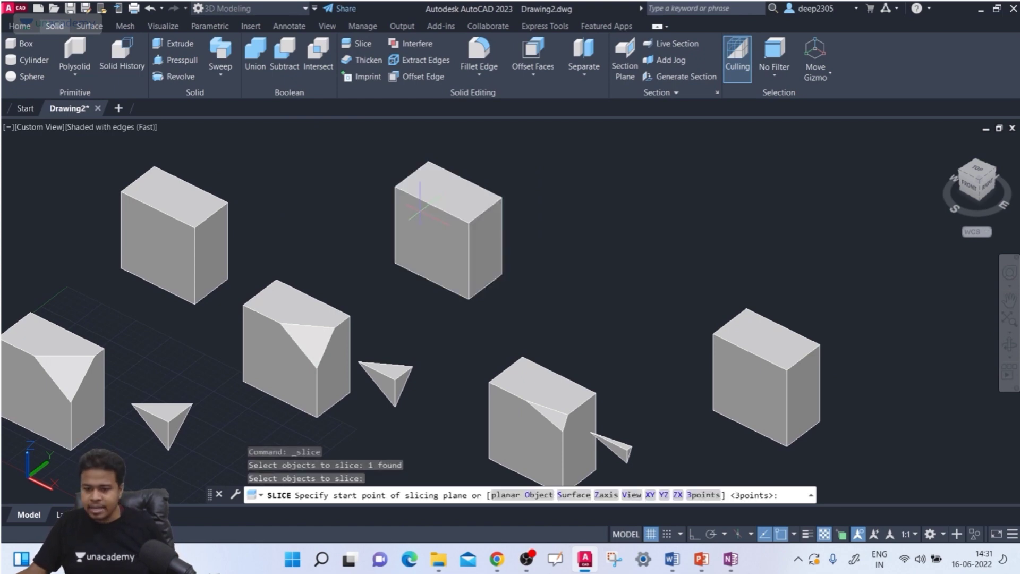
{"action": "left_click", "coordinate": [631, 496]}
{"action": "scroll", "coordinate": [451, 291], "scroll_direction": "up", "scroll_amount": 5}
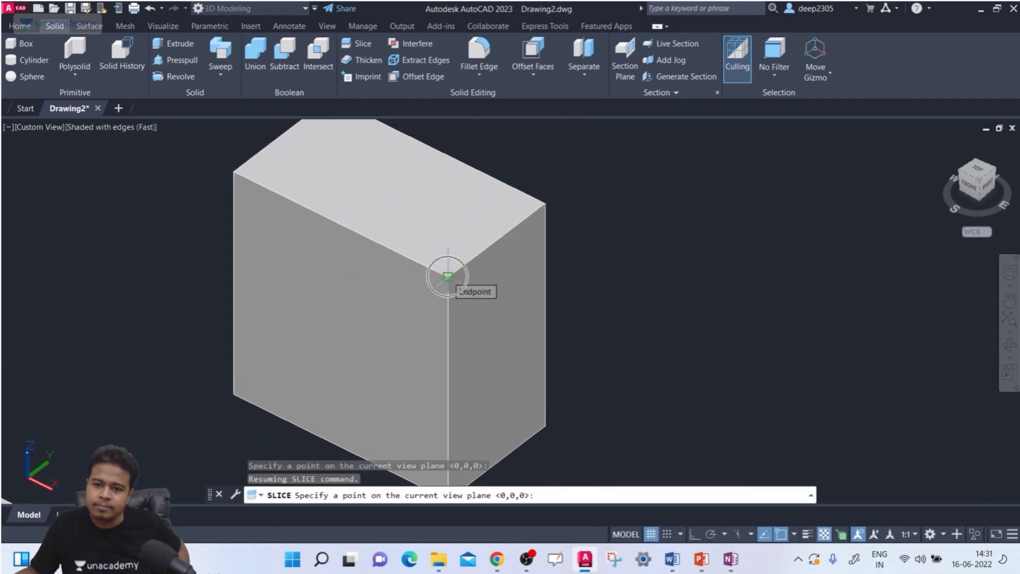
{"action": "left_click", "coordinate": [448, 276]}
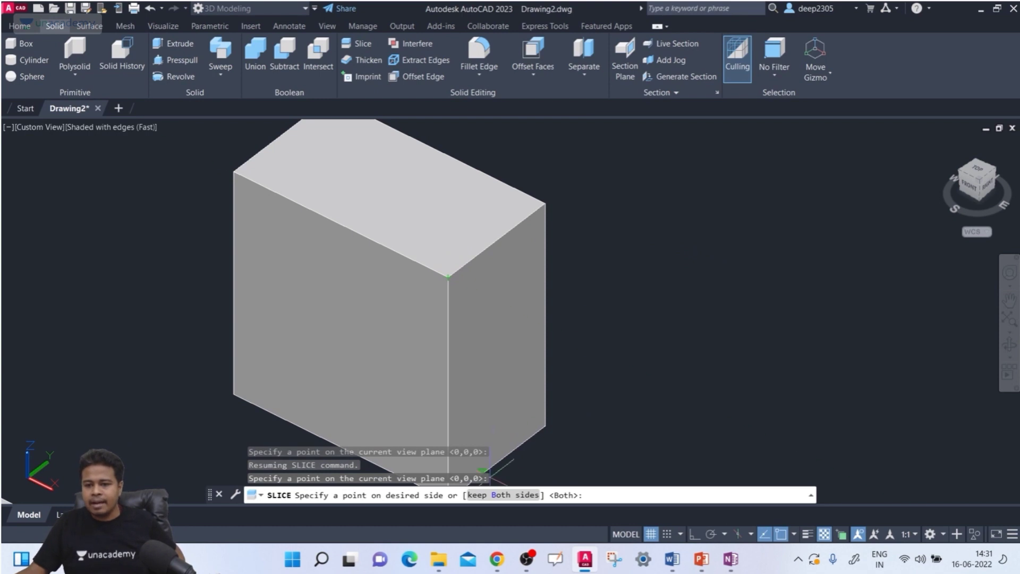
{"action": "type", "text": "B"}
{"action": "key", "text": "Return"}
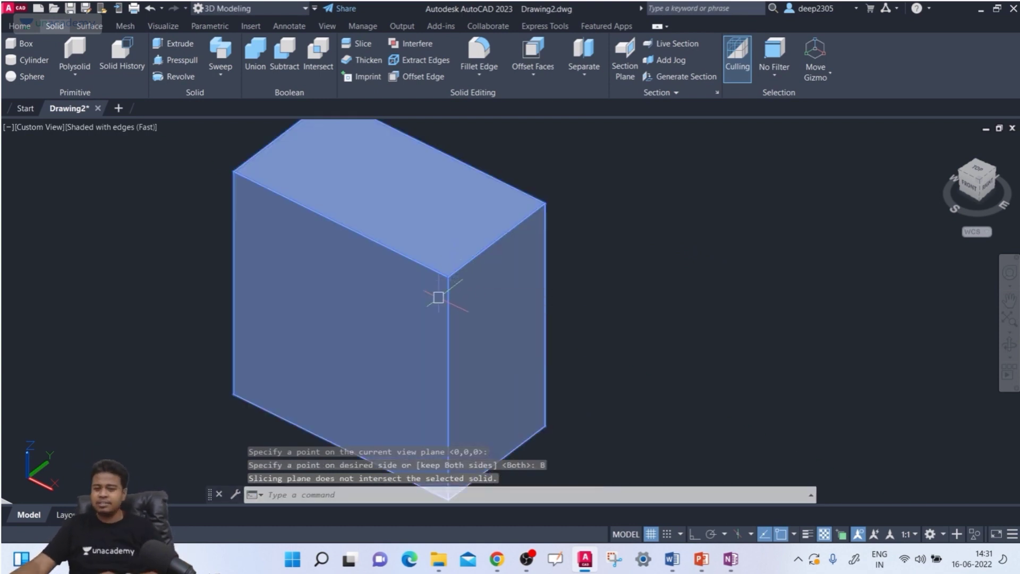
Start another Slice on the same uncut box, selecting it as the object to slice.
{"action": "scroll", "coordinate": [439, 298], "scroll_direction": "down", "scroll_amount": 2}
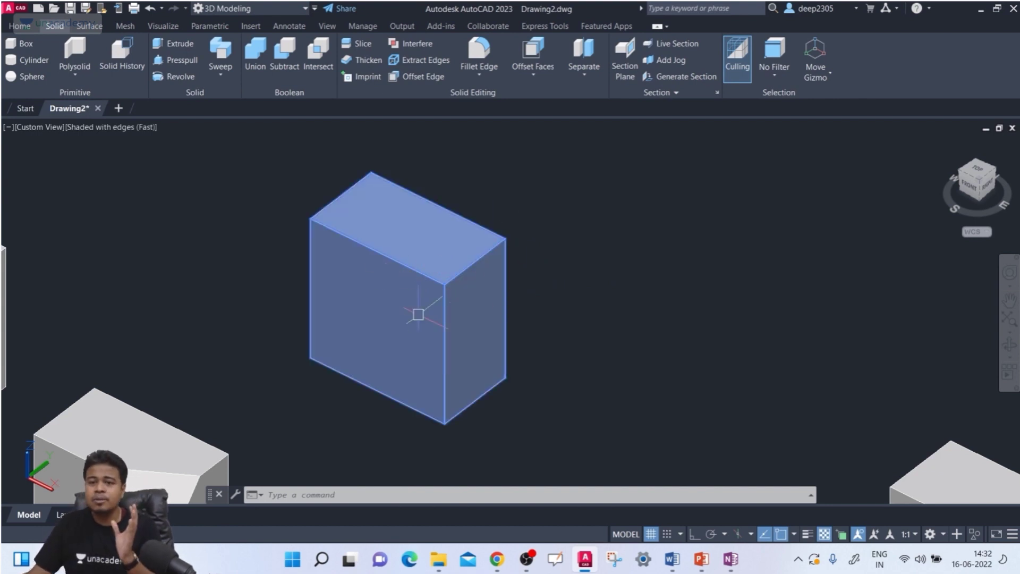
{"action": "scroll", "coordinate": [537, 302], "scroll_direction": "down", "scroll_amount": 5}
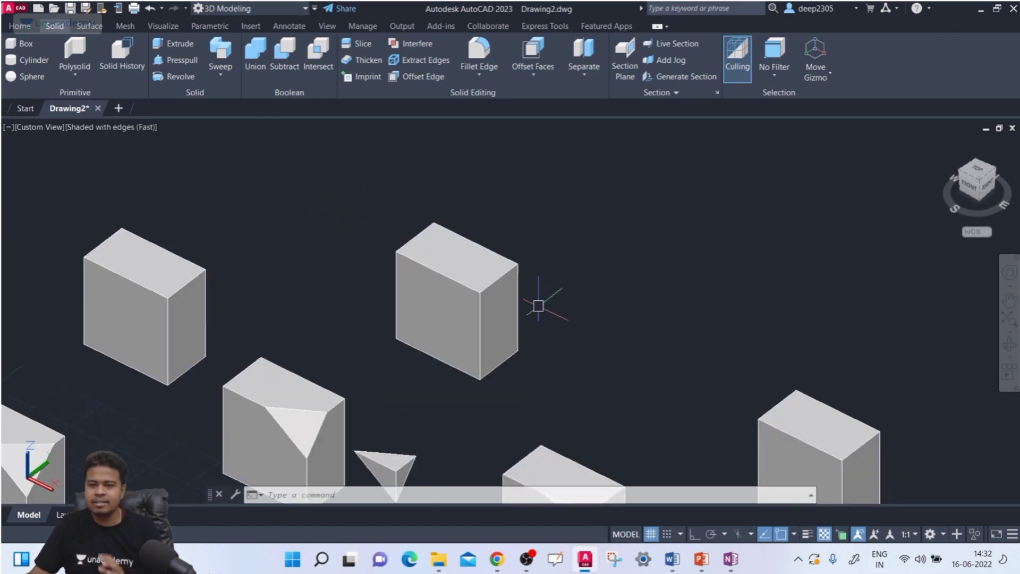
{"action": "scroll", "coordinate": [505, 319], "scroll_direction": "up", "scroll_amount": 4}
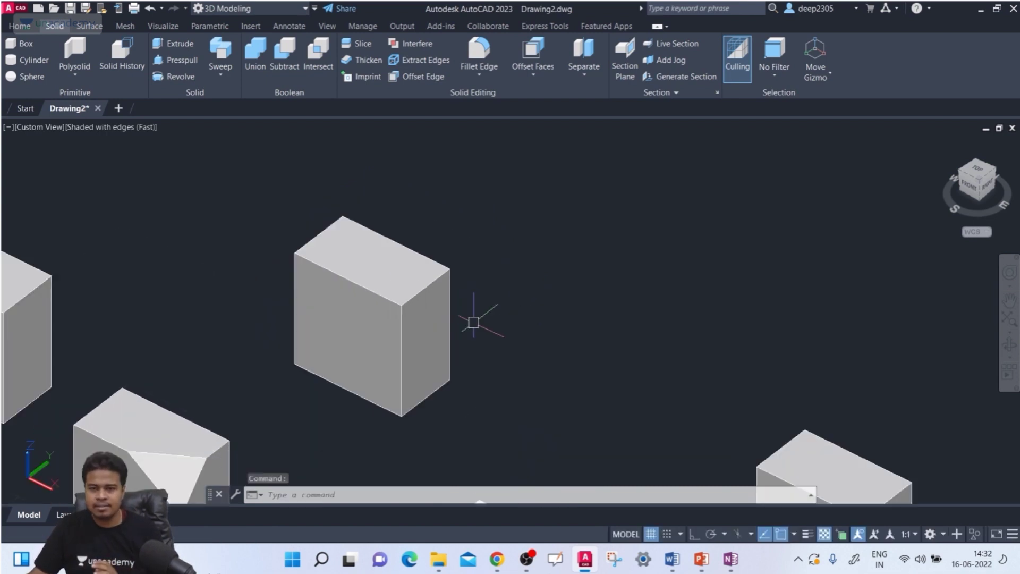
{"action": "left_click", "coordinate": [361, 43]}
{"action": "left_click", "coordinate": [382, 329]}
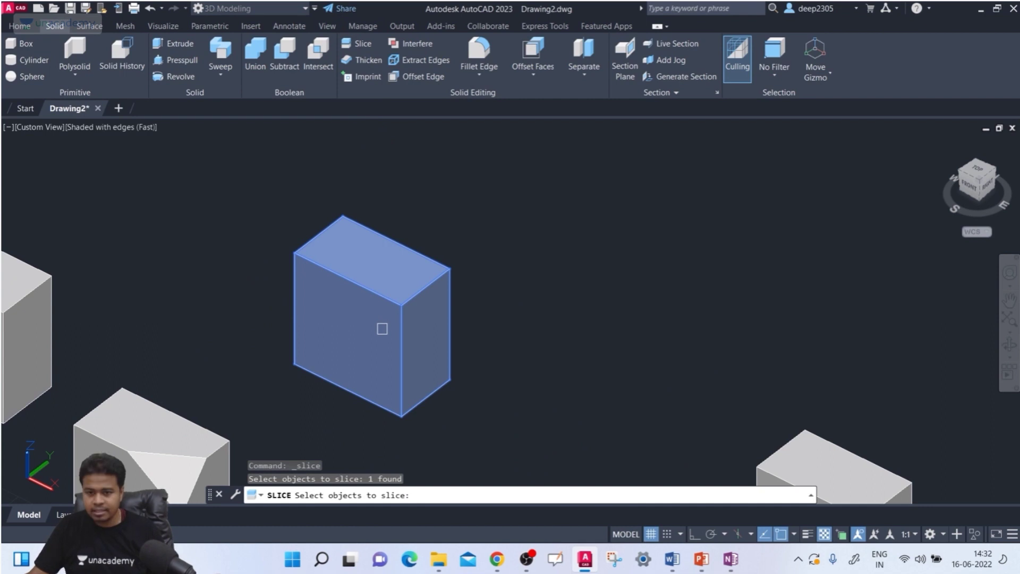
Slice the selected box with the current view plane through the midpoint of its top side edge, keeping both sides.
{"action": "key", "text": "Return"}
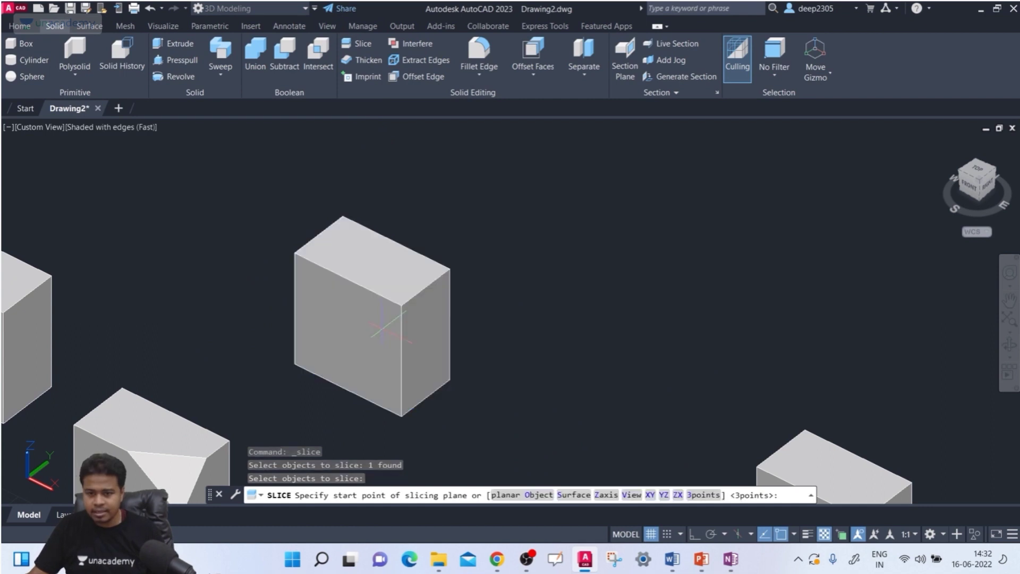
{"action": "left_click", "coordinate": [630, 494]}
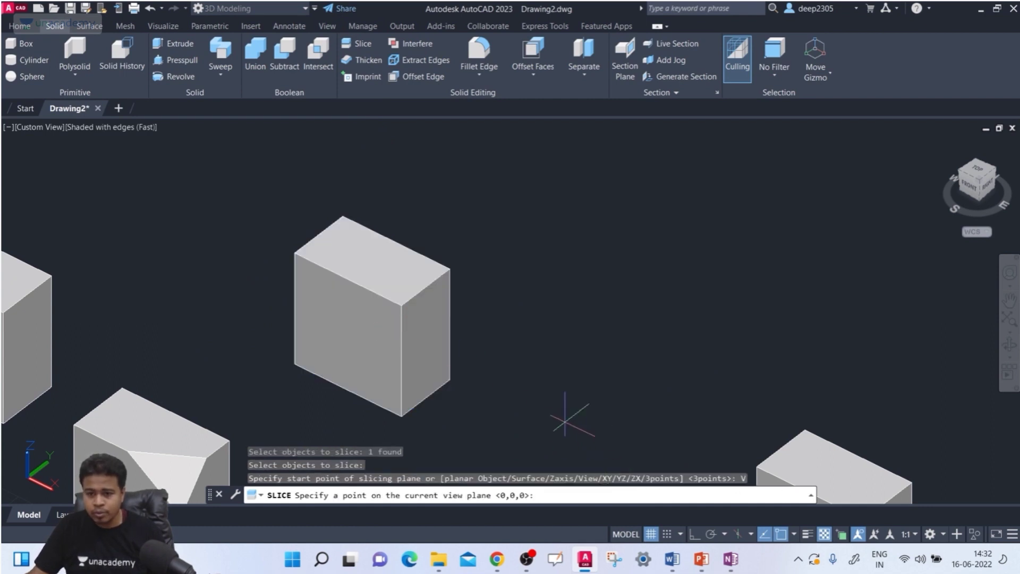
{"action": "left_click", "coordinate": [425, 287]}
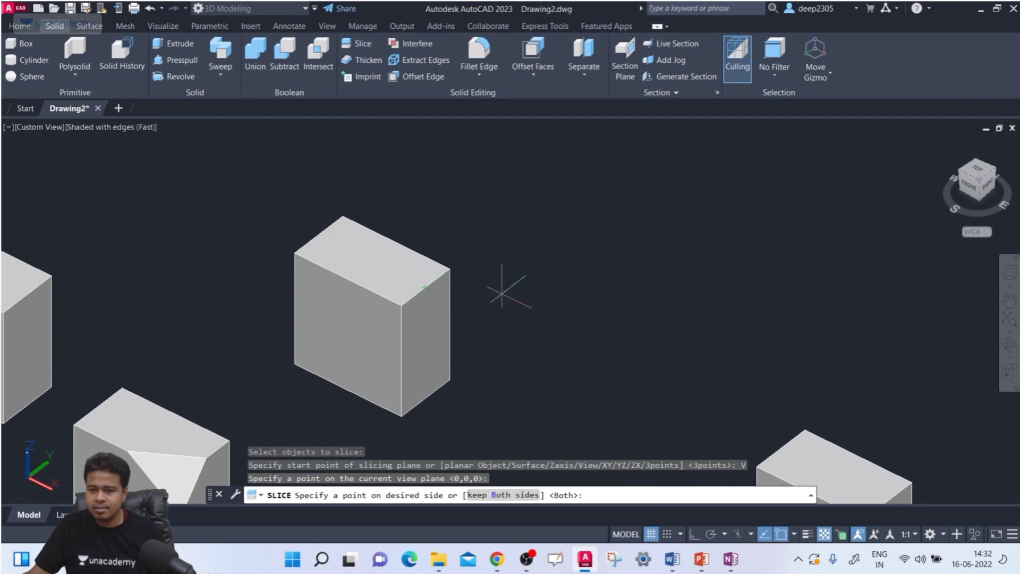
{"action": "left_click", "coordinate": [511, 496]}
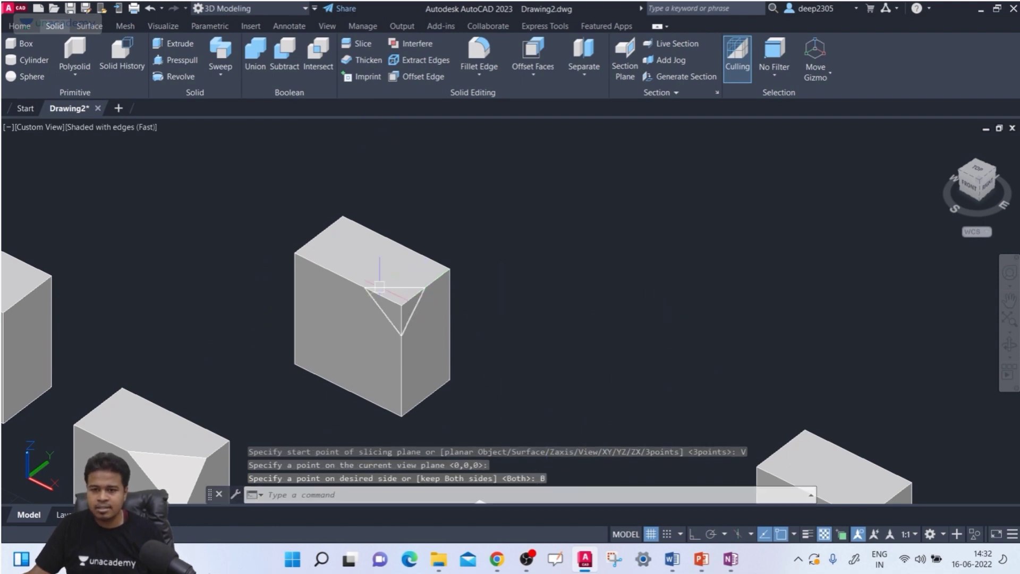
Slice the remaining uncut front-row box with the current view plane through the midpoint of its bottom front edge, keeping both sides.
{"action": "scroll", "coordinate": [488, 298], "scroll_direction": "down", "scroll_amount": 3}
{"action": "middle_click_drag", "start_coordinate": [513, 319], "coordinate": [353, 230]}
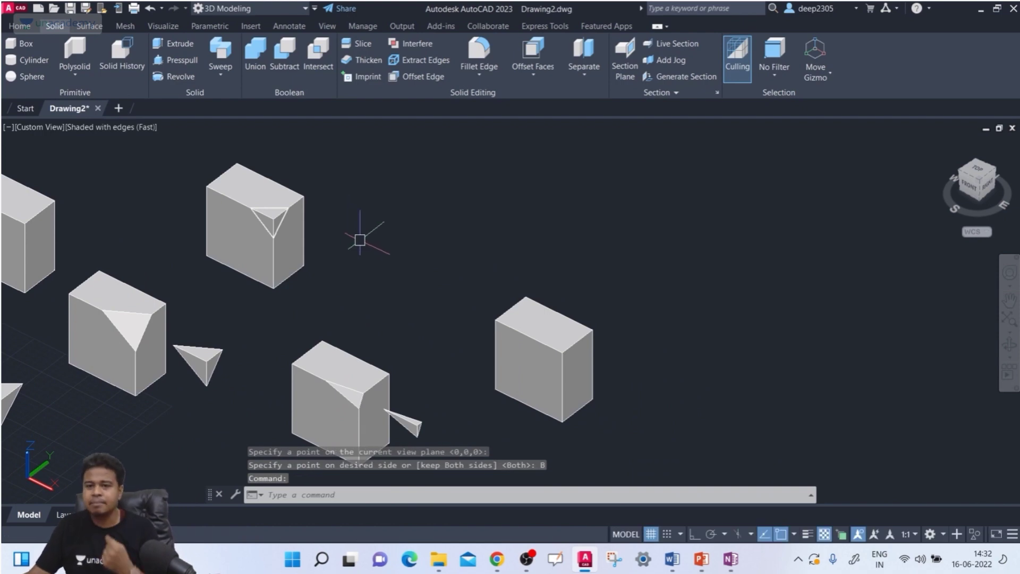
{"action": "middle_click_drag", "start_coordinate": [371, 250], "coordinate": [376, 218]}
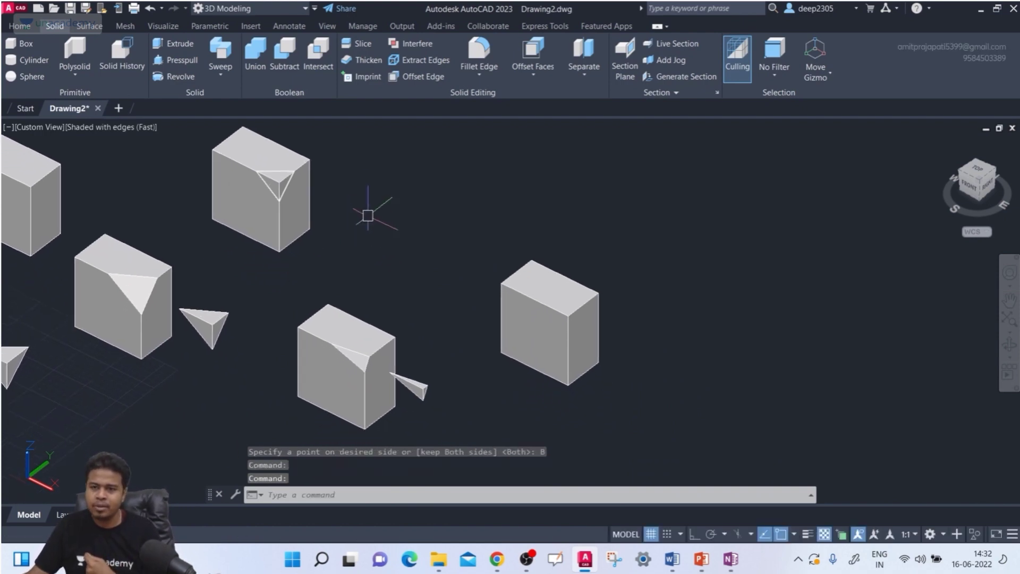
{"action": "left_click", "coordinate": [357, 44]}
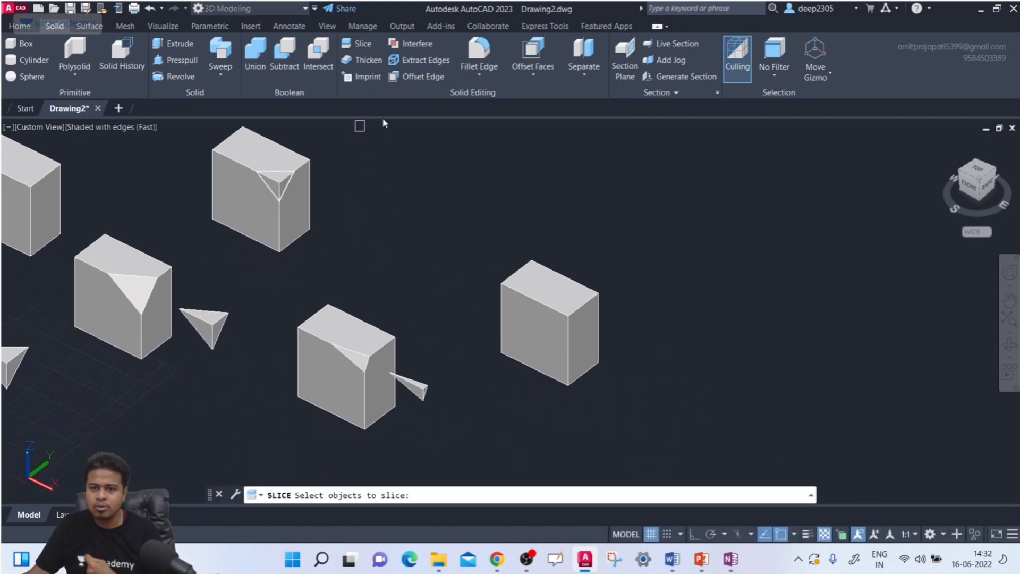
{"action": "left_click", "coordinate": [564, 366]}
{"action": "key", "text": "Return"}
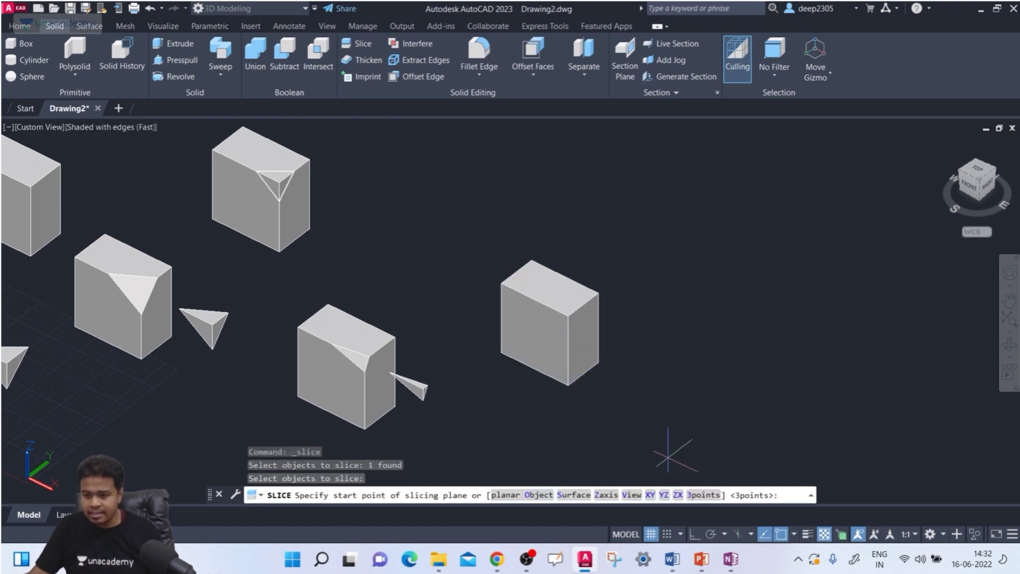
{"action": "left_click", "coordinate": [633, 495]}
{"action": "scroll", "coordinate": [537, 380], "scroll_direction": "up", "scroll_amount": 3}
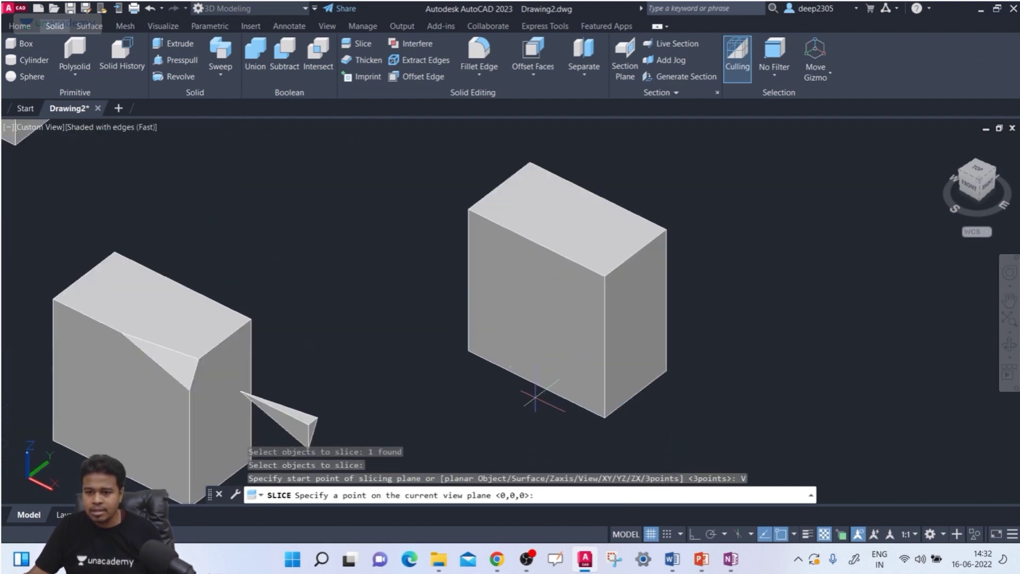
{"action": "left_click", "coordinate": [537, 381]}
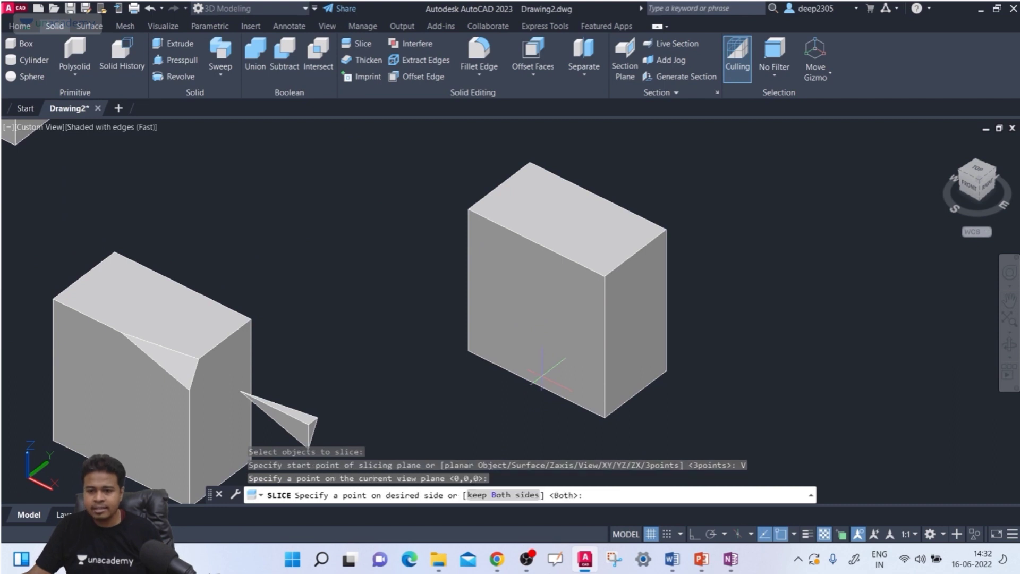
{"action": "left_click", "coordinate": [503, 495]}
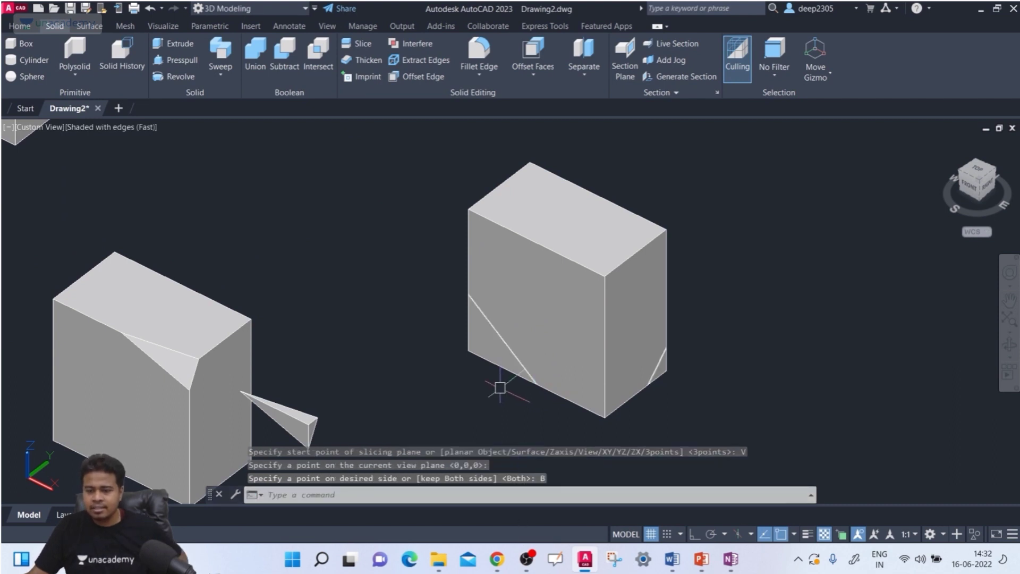
Try moving the larger front piece of the newly sliced box away along the X axis, and undo the move.
{"action": "middle_click_drag", "start_coordinate": [483, 370], "coordinate": [497, 346], "text": "shift"}
{"action": "left_click", "coordinate": [552, 327]}
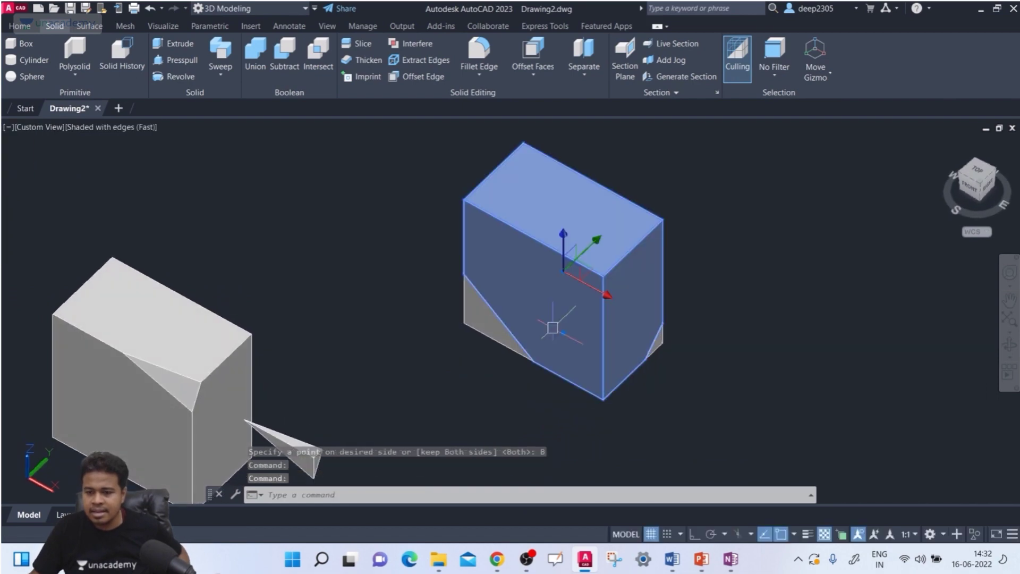
{"action": "left_click", "coordinate": [603, 292]}
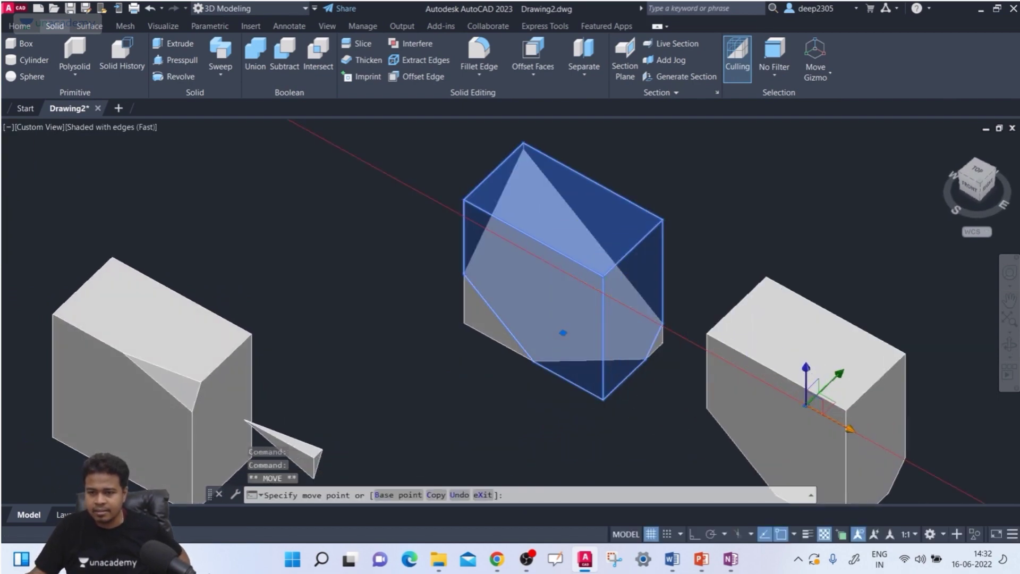
{"action": "left_click", "coordinate": [770, 385]}
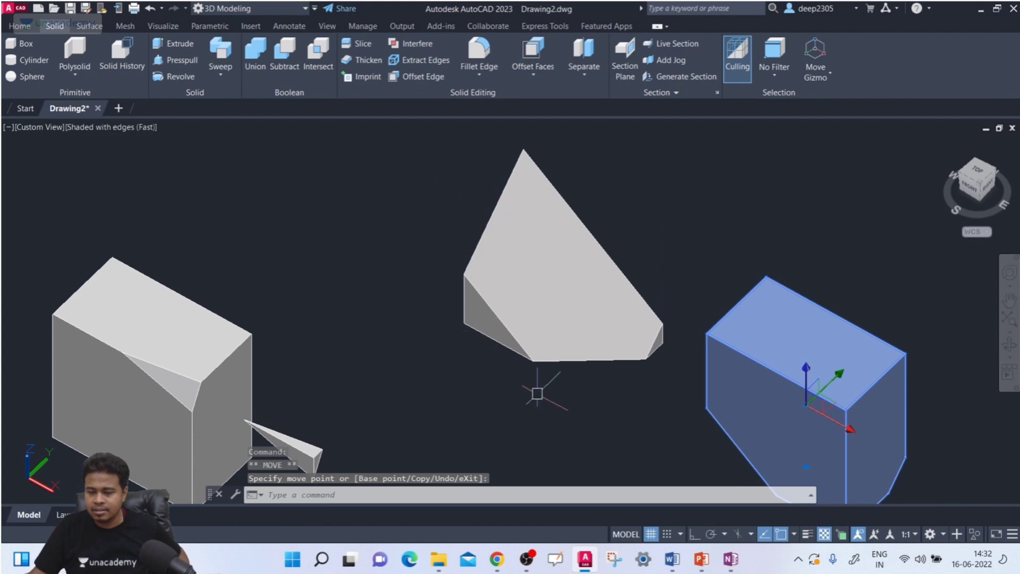
{"action": "key", "text": "Escape"}
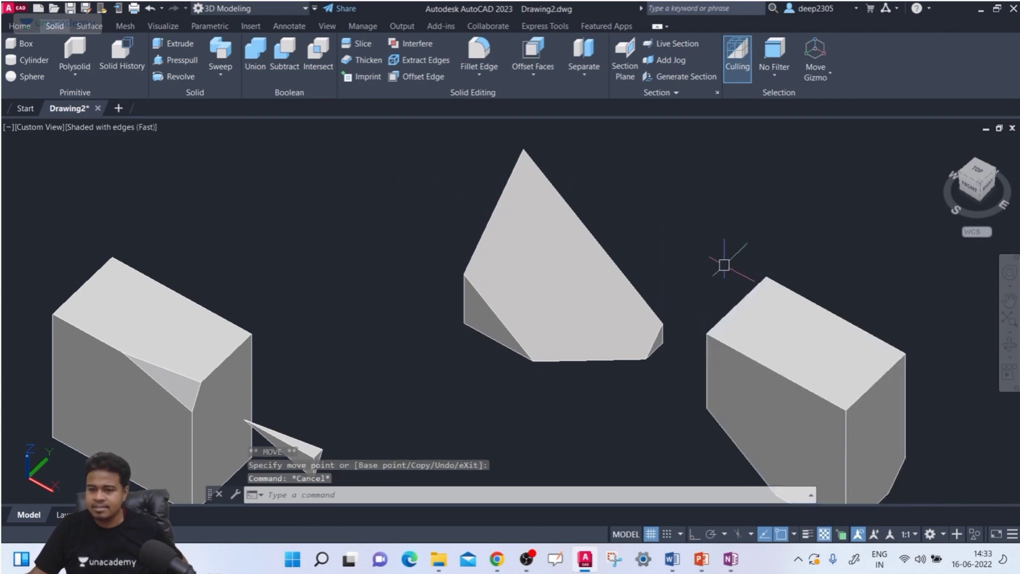
{"action": "key", "text": "ctrl+z"}
Move the larger front piece of the sliced box along the X axis, clear of its rear piece.
{"action": "left_click", "coordinate": [620, 265]}
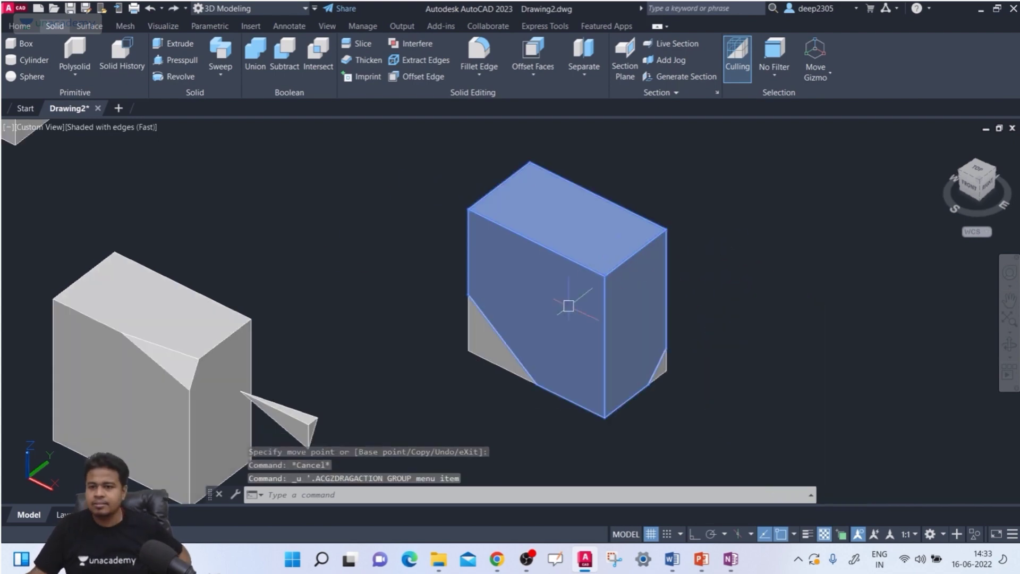
{"action": "left_click", "coordinate": [612, 313]}
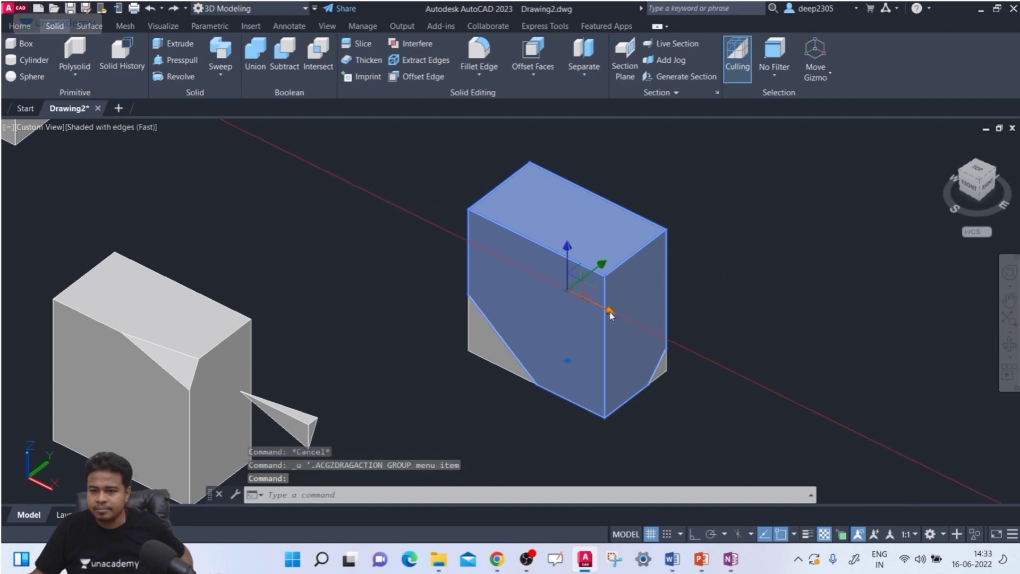
{"action": "key", "text": "Escape"}
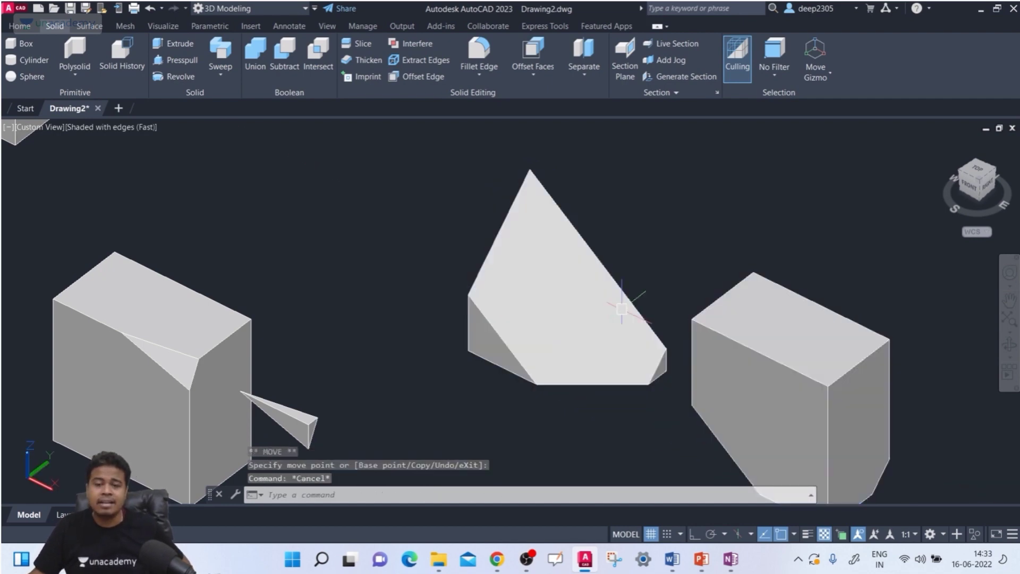
Examine the sliced boxes with their separated pieces, and the remaining uncut box from a higher viewing angle.
{"action": "scroll", "coordinate": [622, 308], "scroll_direction": "down", "scroll_amount": 6}
{"action": "middle_click_drag", "start_coordinate": [482, 310], "coordinate": [520, 321]}
{"action": "scroll", "coordinate": [372, 323], "scroll_direction": "up", "scroll_amount": 2}
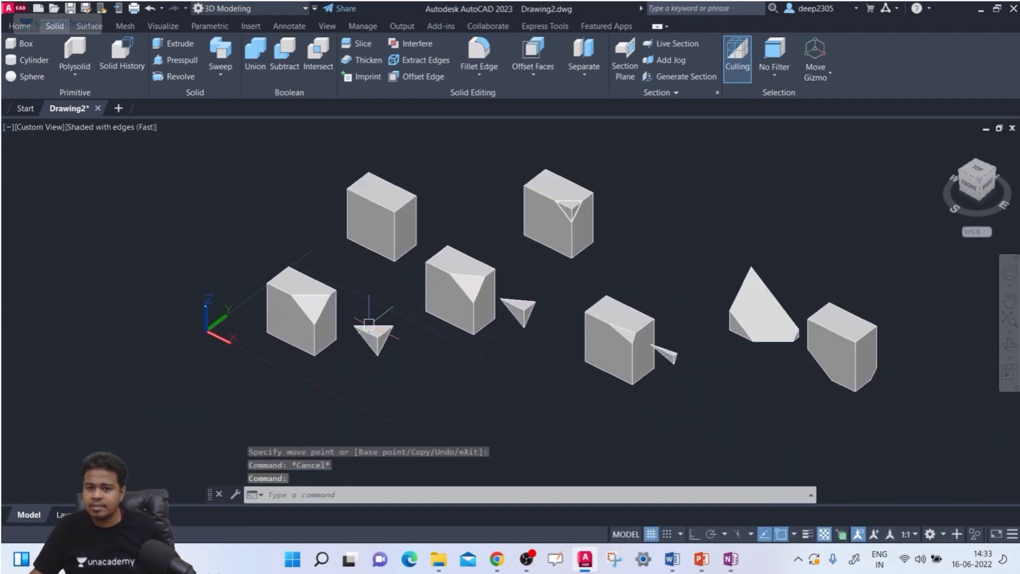
{"action": "middle_click_drag", "start_coordinate": [369, 325], "coordinate": [326, 392]}
{"action": "scroll", "coordinate": [367, 295], "scroll_direction": "up", "scroll_amount": 3}
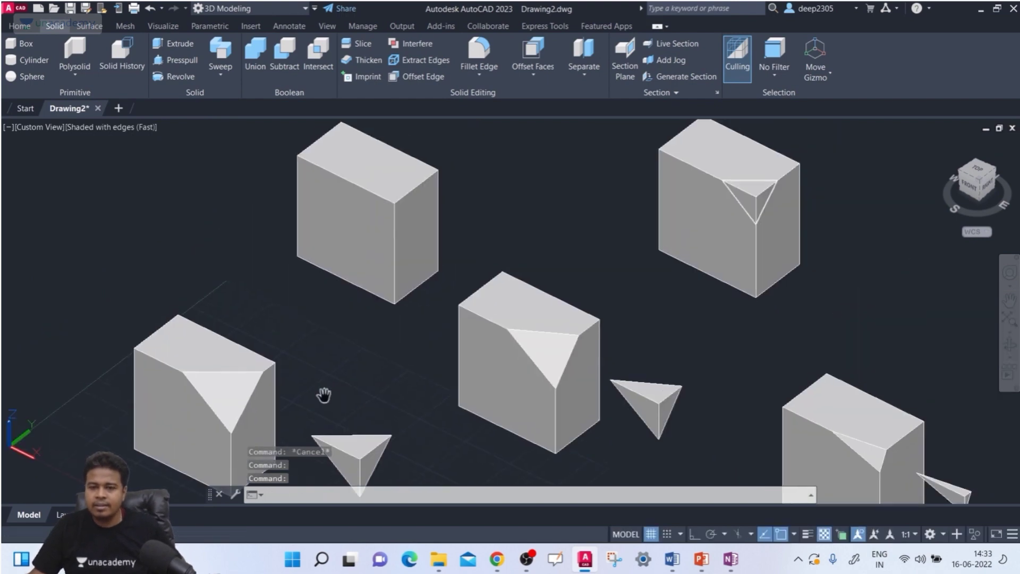
{"action": "scroll", "coordinate": [318, 335], "scroll_direction": "down", "scroll_amount": 5}
{"action": "middle_click_drag", "start_coordinate": [318, 332], "coordinate": [312, 345]}
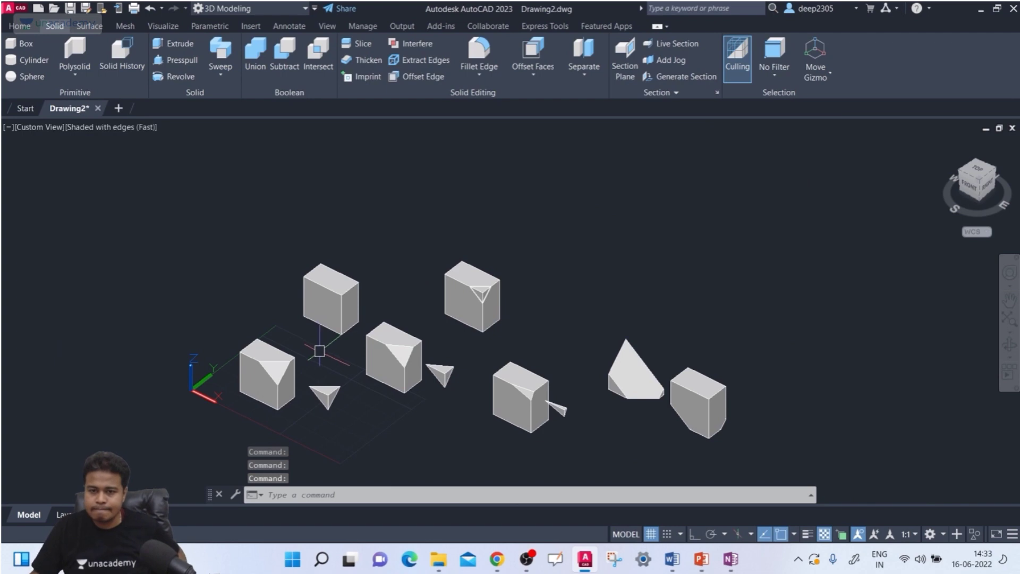
{"action": "middle_click_drag", "start_coordinate": [314, 346], "coordinate": [332, 388], "text": "shift"}
{"action": "scroll", "coordinate": [359, 282], "scroll_direction": "up", "scroll_amount": 4}
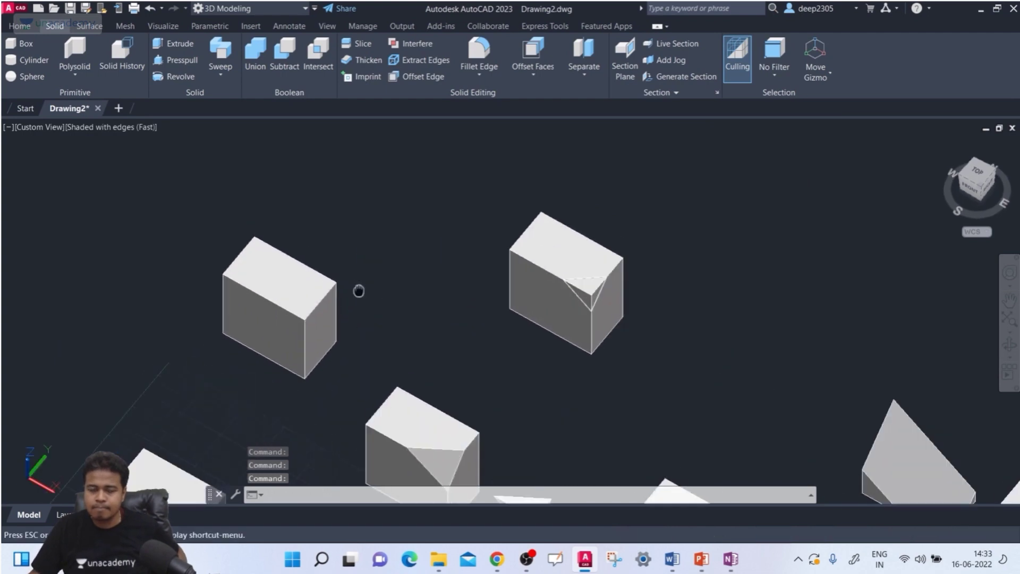
{"action": "middle_click_drag", "start_coordinate": [351, 324], "coordinate": [342, 289]}
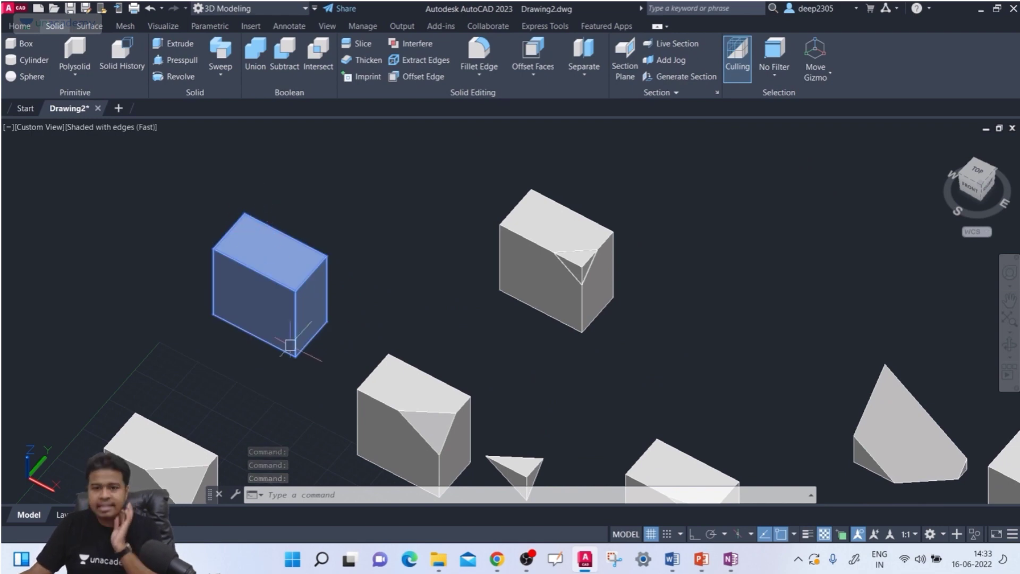
{"action": "middle_click_drag", "start_coordinate": [356, 329], "coordinate": [364, 345]}
{"action": "key", "text": "Escape"}
{"action": "scroll", "coordinate": [345, 324], "scroll_direction": "up", "scroll_amount": 2}
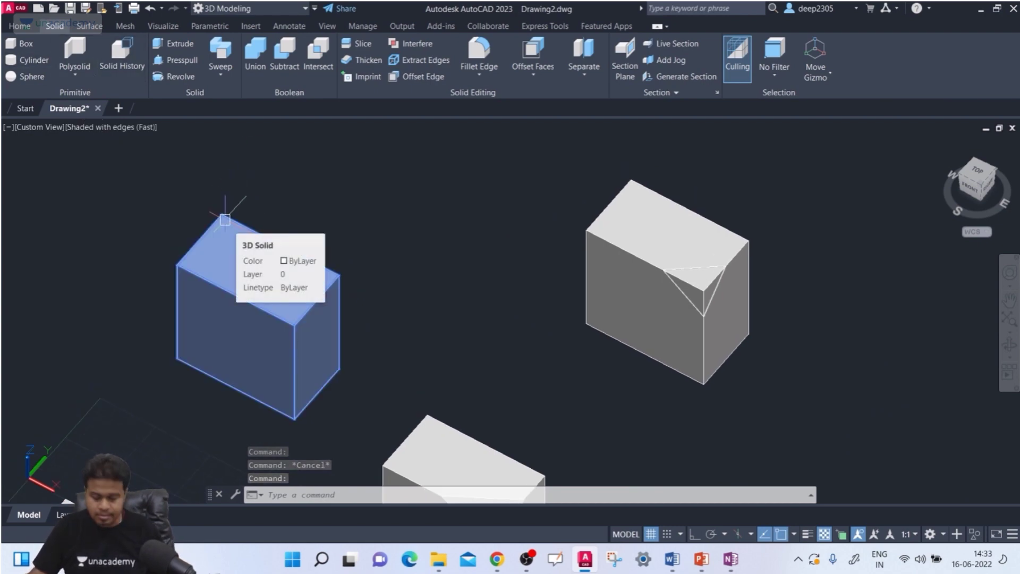
{"action": "middle_click_drag", "start_coordinate": [329, 228], "coordinate": [326, 228]}
{"action": "key", "text": "Escape"}
{"action": "key", "text": "Escape"}
{"action": "key", "text": "Escape"}
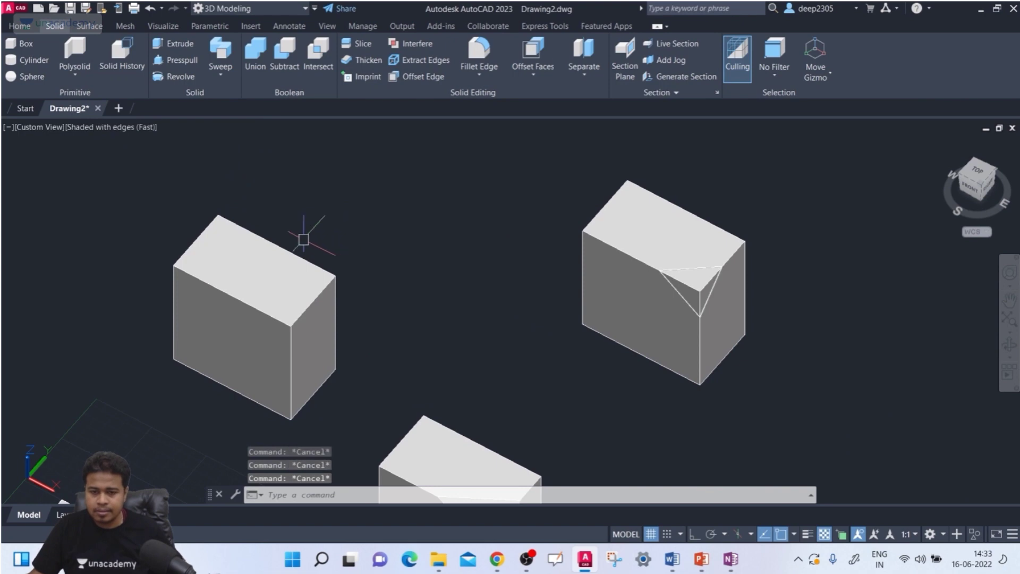
{"action": "middle_click_drag", "start_coordinate": [262, 251], "coordinate": [245, 239]}
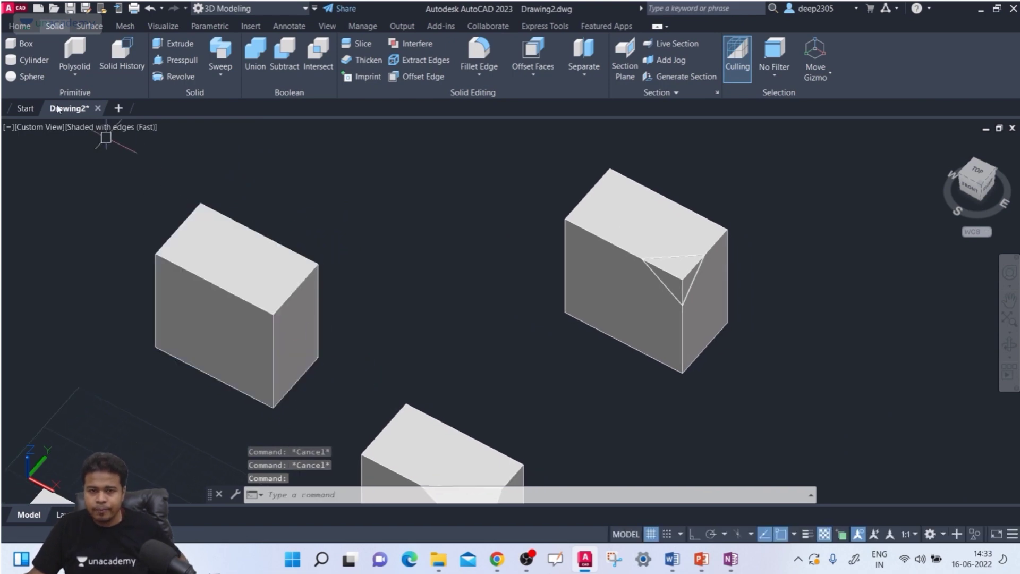
{"action": "middle_click_drag", "start_coordinate": [230, 280], "coordinate": [224, 282]}
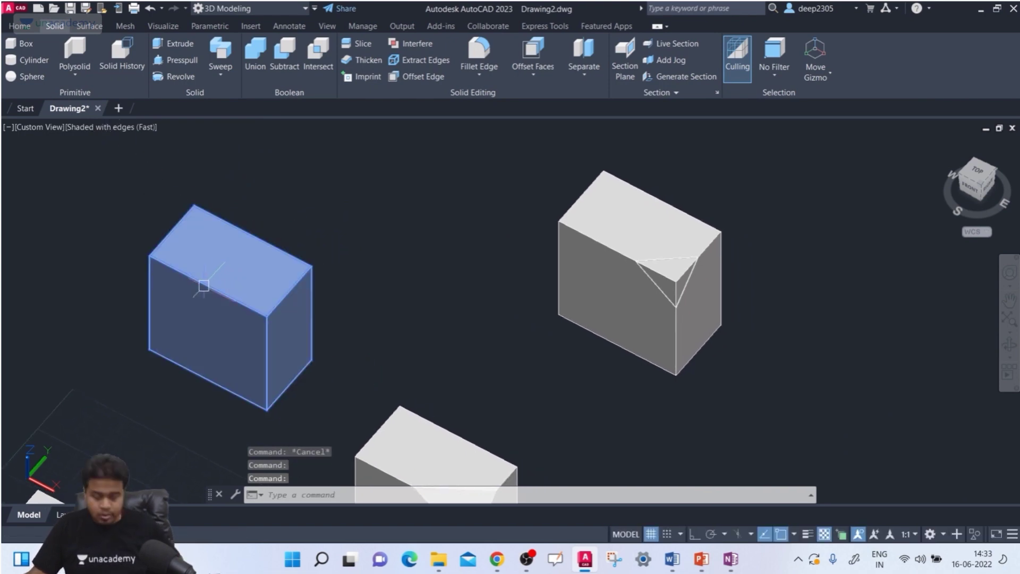
Slice the uncut box through the back-left and front-right corners of its top face, keep both sides, and move the right half away along X.
{"action": "left_click", "coordinate": [364, 45]}
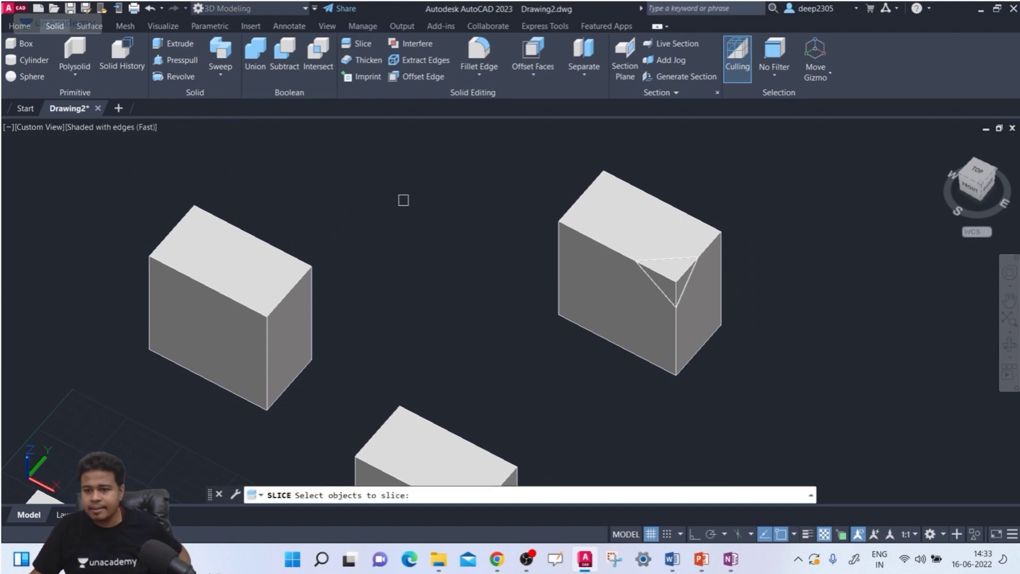
{"action": "left_click", "coordinate": [298, 367]}
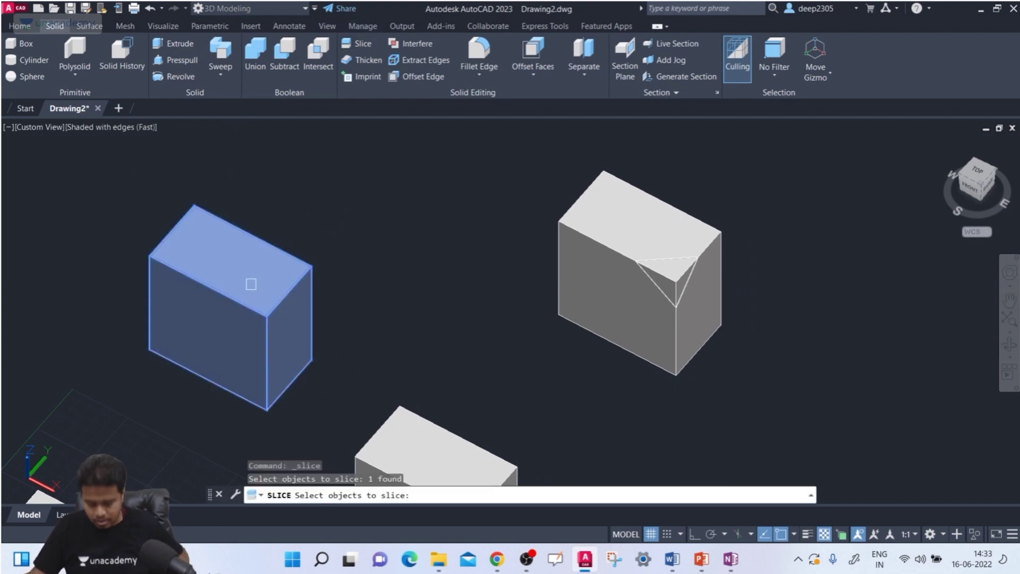
{"action": "key", "text": "Return"}
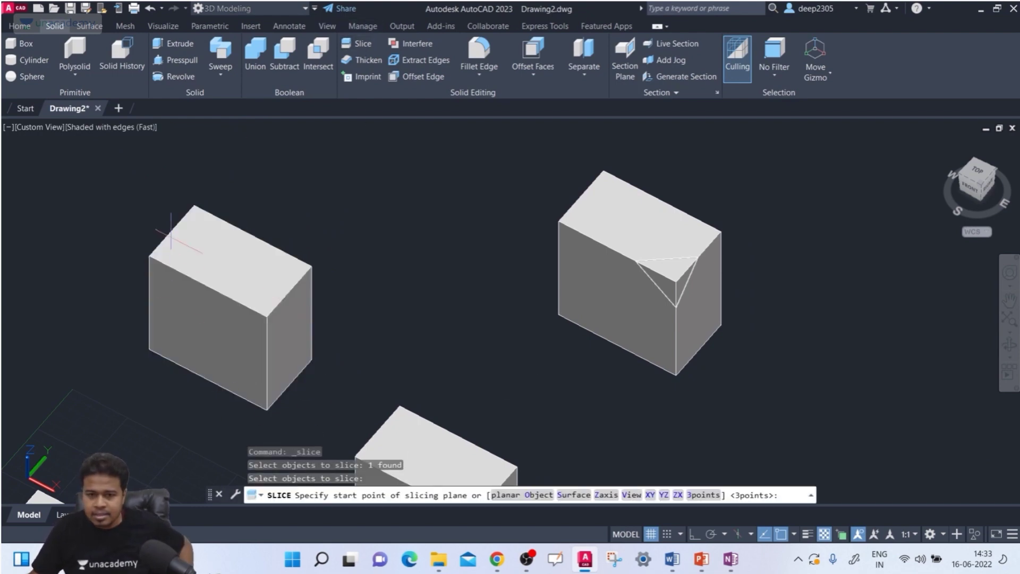
{"action": "left_click", "coordinate": [193, 204]}
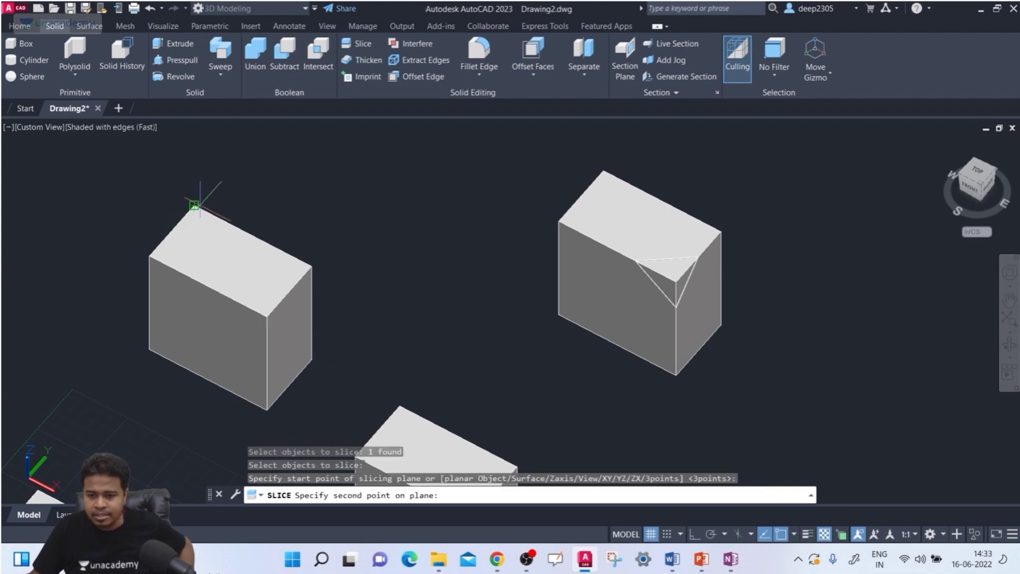
{"action": "left_click", "coordinate": [267, 317]}
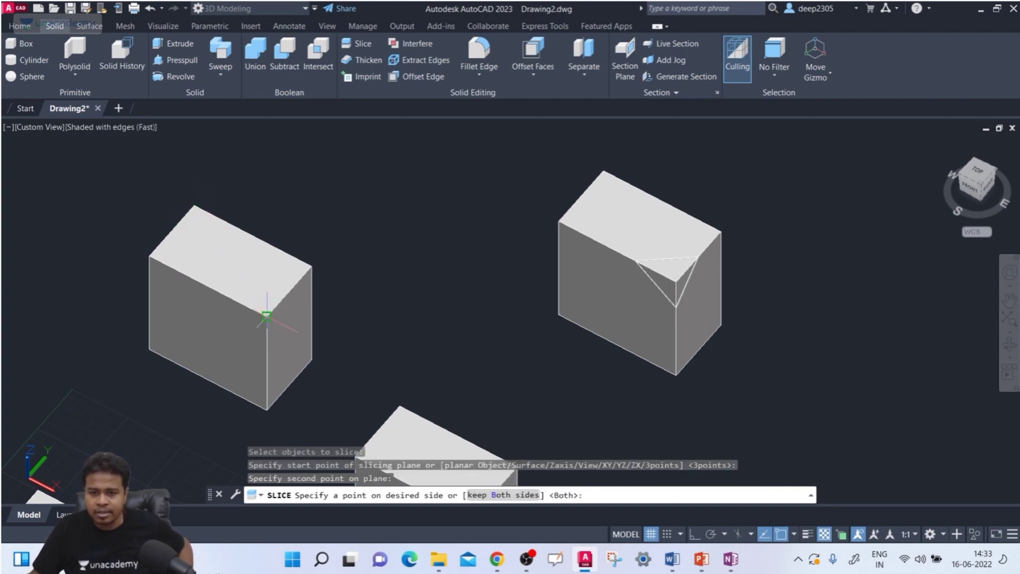
{"action": "left_click", "coordinate": [494, 495]}
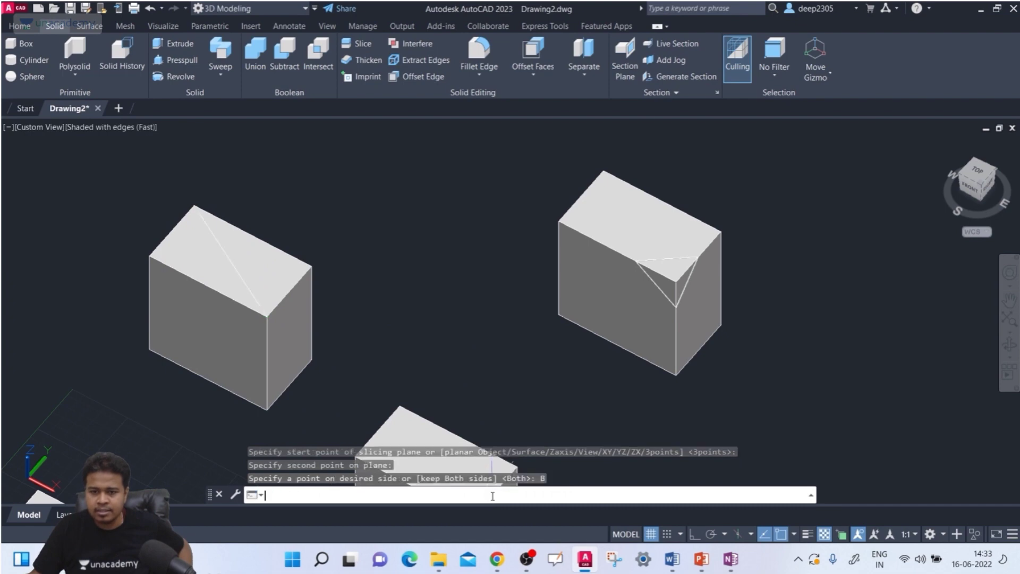
{"action": "left_click", "coordinate": [296, 287]}
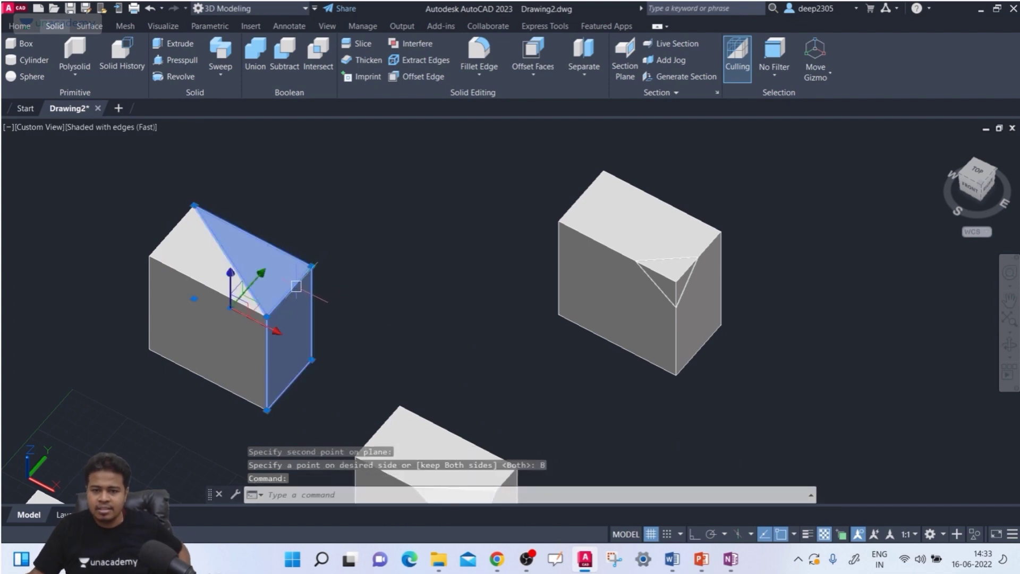
{"action": "left_click", "coordinate": [273, 329]}
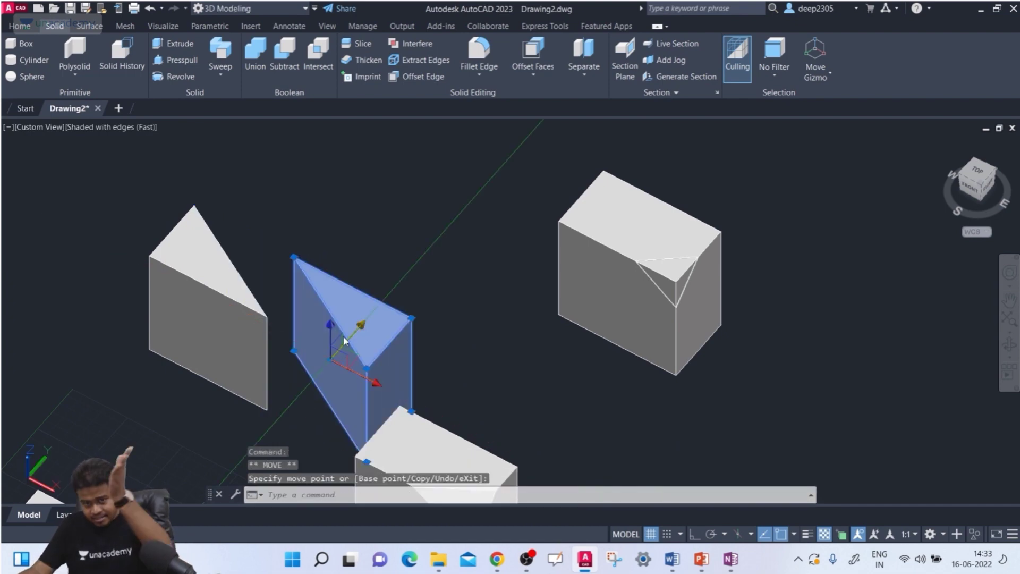
Undo the move of the diagonally sliced box's right half.
{"action": "key", "text": "Escape"}
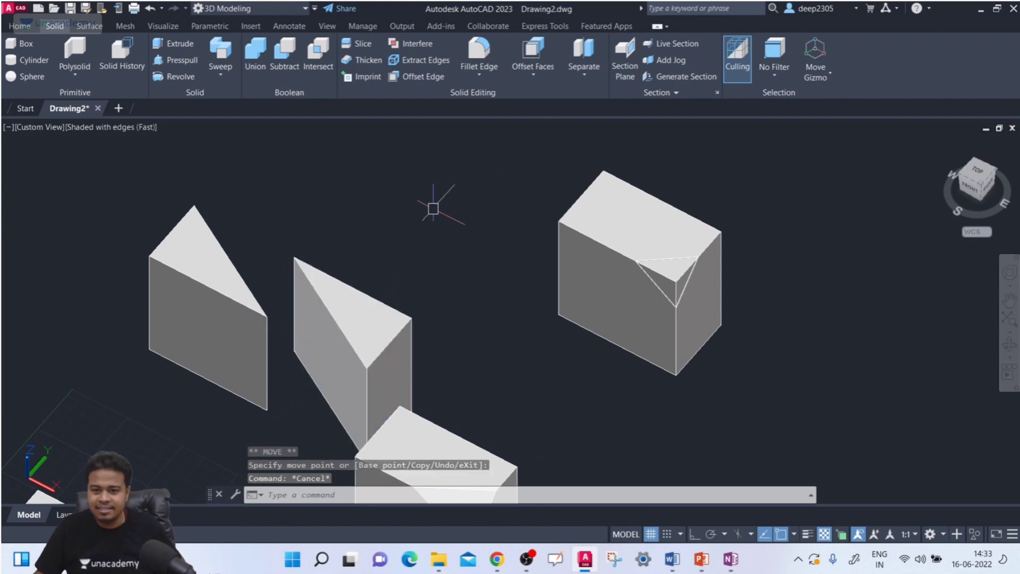
{"action": "key", "text": "ctrl+z"}
{"action": "scroll", "coordinate": [364, 220], "scroll_direction": "down", "scroll_amount": 3}
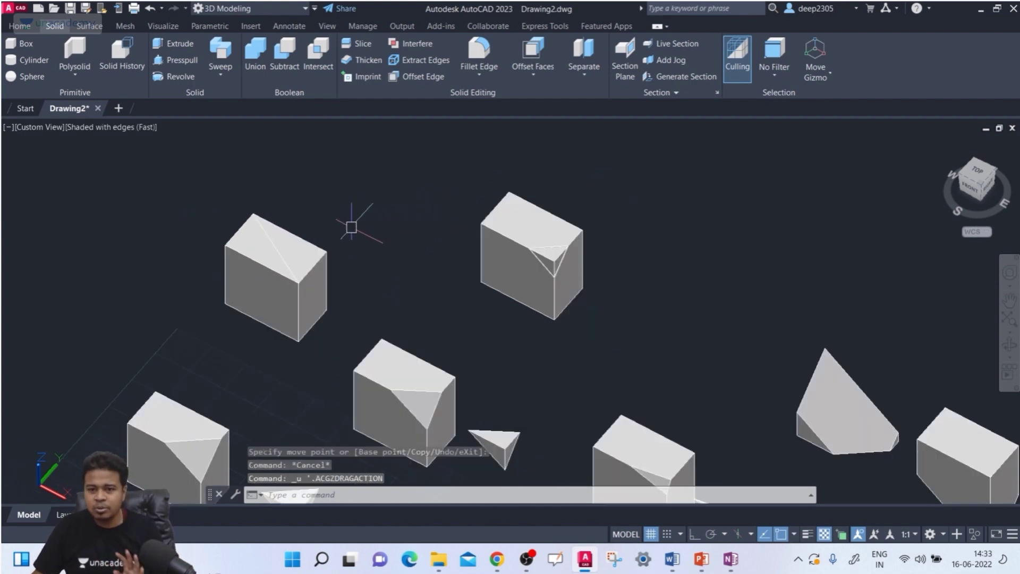
{"action": "middle_click_drag", "start_coordinate": [349, 225], "coordinate": [358, 223]}
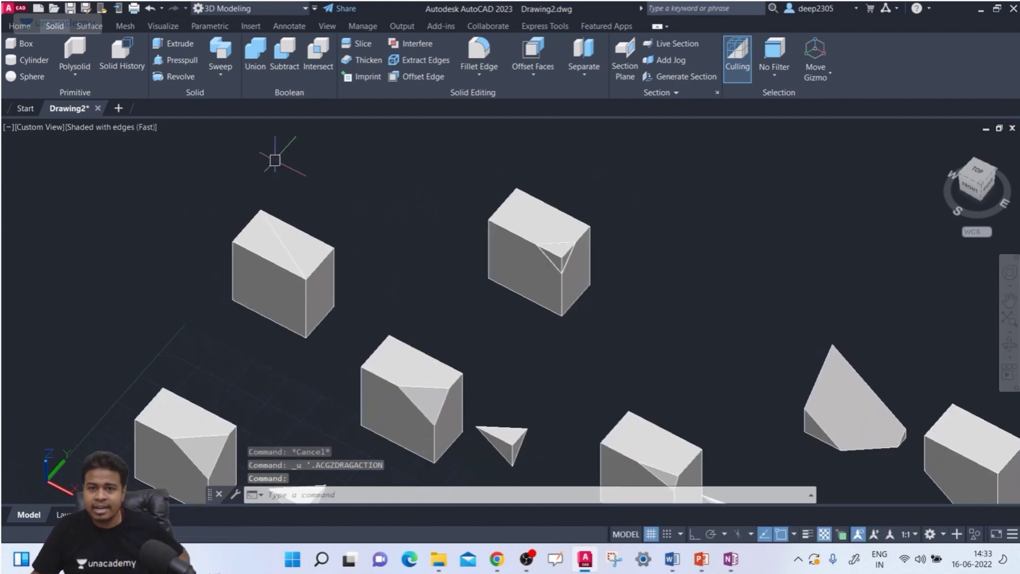
{"action": "left_click", "coordinate": [356, 43]}
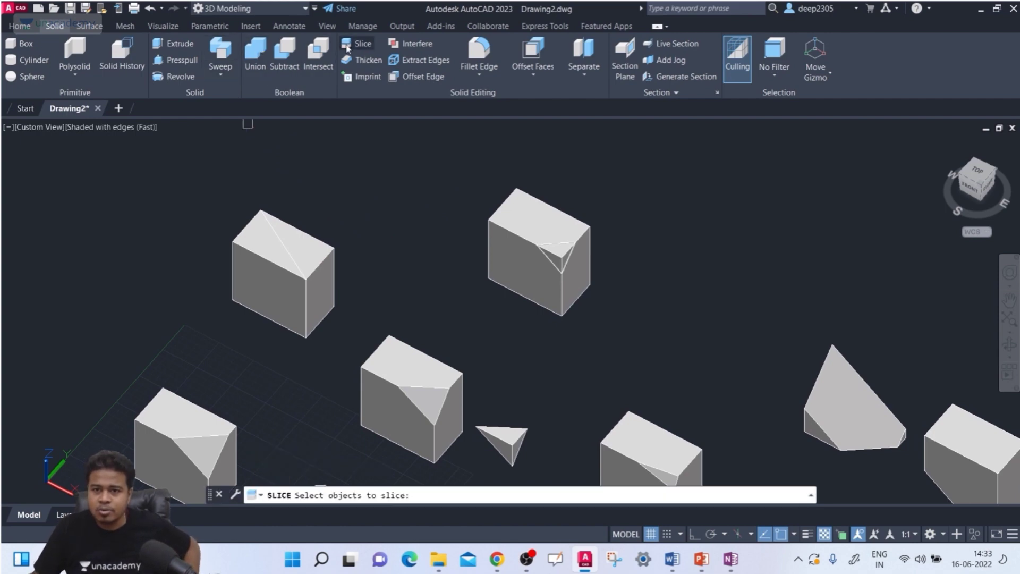
{"action": "left_click", "coordinate": [313, 260]}
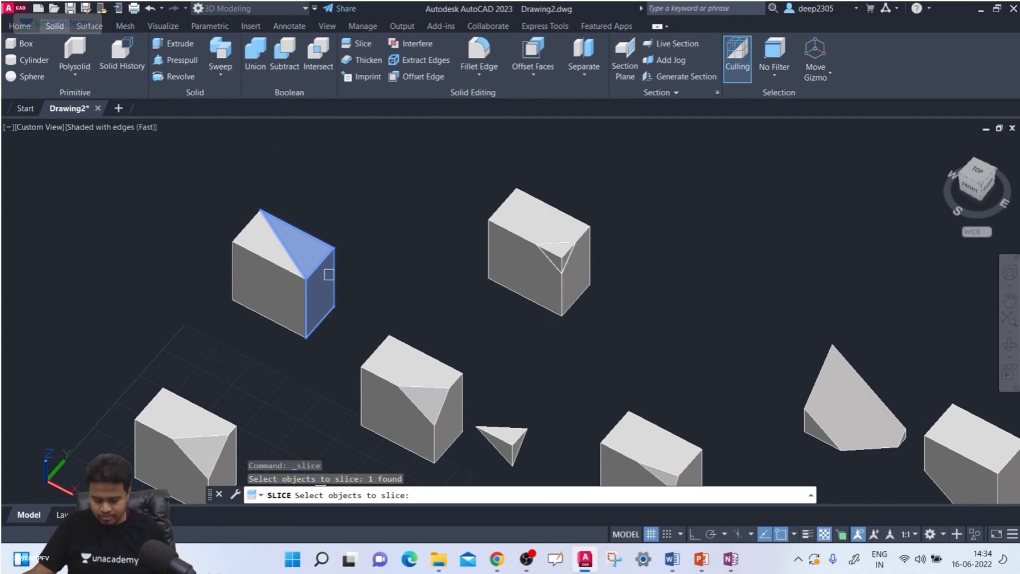
{"action": "key", "text": "Escape"}
Try a long box about 188 high in front of the sliced boxes, and erase it.
{"action": "scroll", "coordinate": [323, 257], "scroll_direction": "down", "scroll_amount": 3}
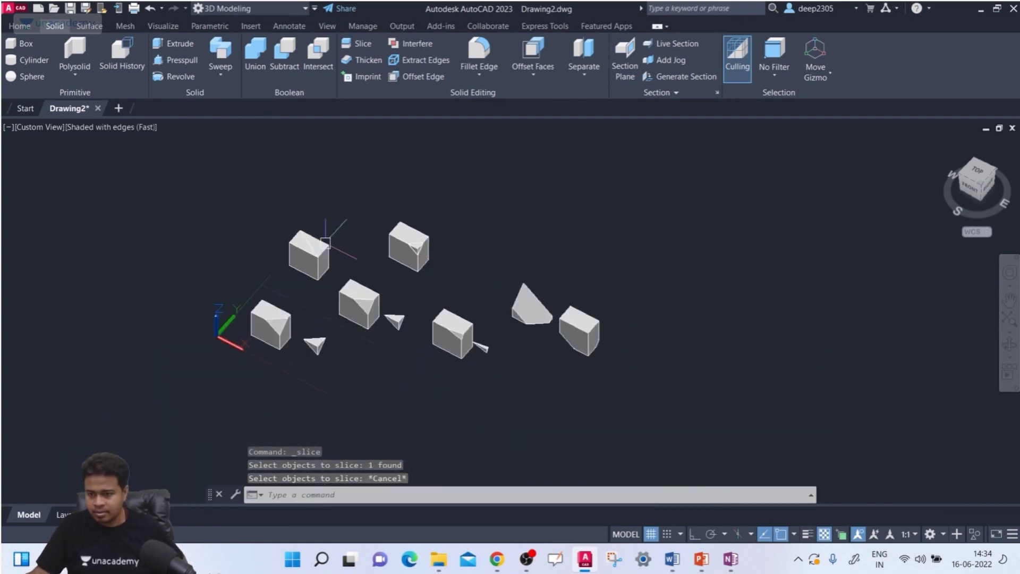
{"action": "scroll", "coordinate": [527, 313], "scroll_direction": "up", "scroll_amount": 1}
{"action": "middle_click_drag", "start_coordinate": [527, 323], "coordinate": [562, 246]}
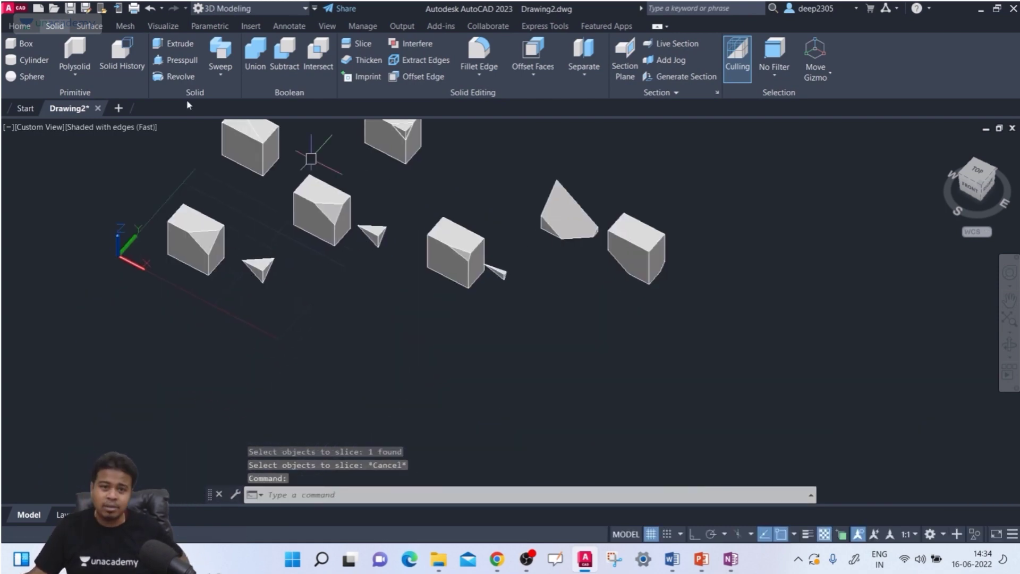
{"action": "left_click", "coordinate": [21, 43]}
{"action": "left_click", "coordinate": [277, 361]}
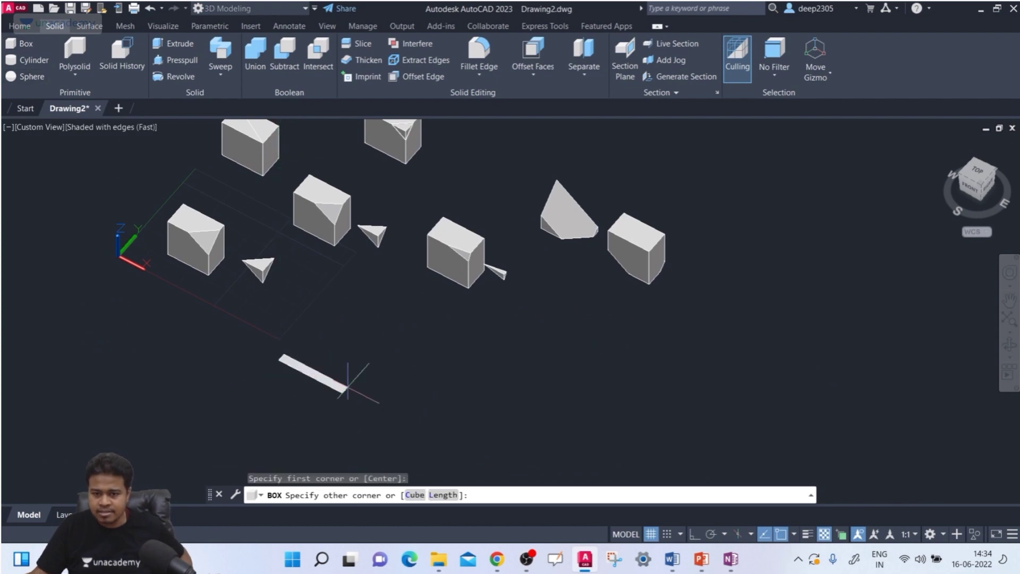
{"action": "left_click", "coordinate": [441, 393]}
{"action": "left_click", "coordinate": [435, 337]}
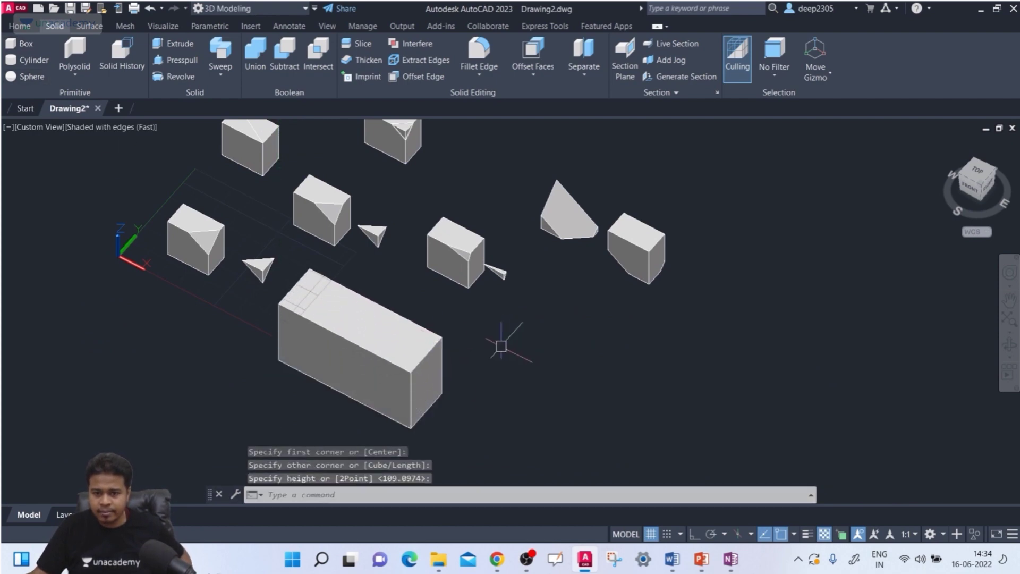
{"action": "scroll", "coordinate": [444, 357], "scroll_direction": "up", "scroll_amount": 2}
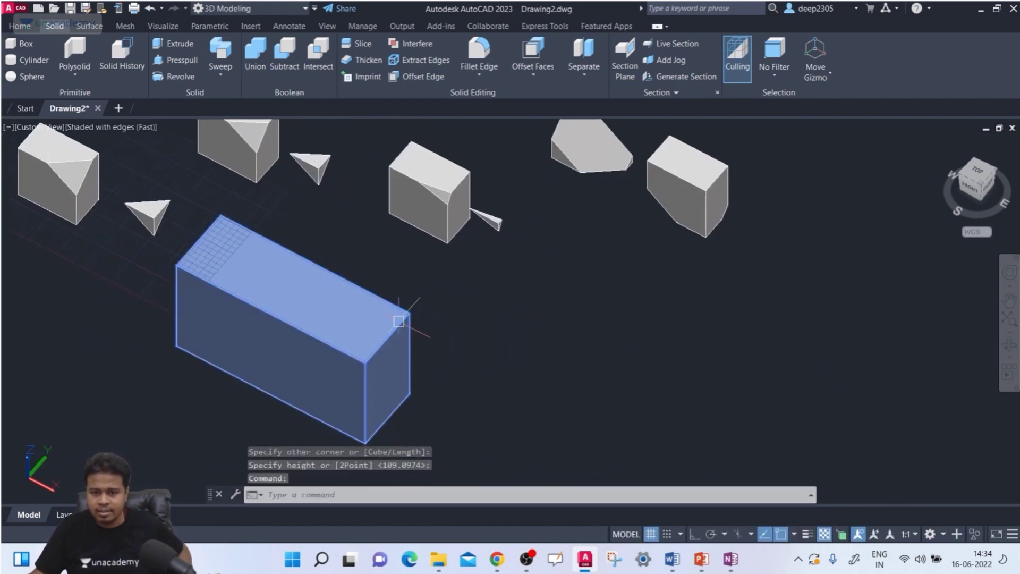
{"action": "left_click", "coordinate": [399, 321]}
{"action": "key", "text": "Delete"}
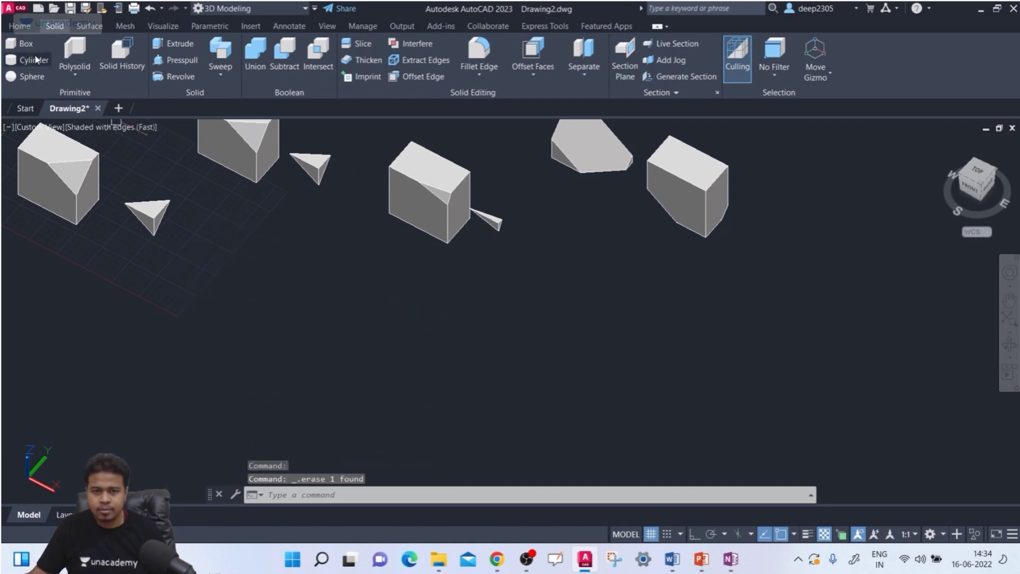
Create a long box along the X axis, about 142 high, in front of the sliced boxes.
{"action": "left_click", "coordinate": [24, 43]}
{"action": "left_click", "coordinate": [227, 279]}
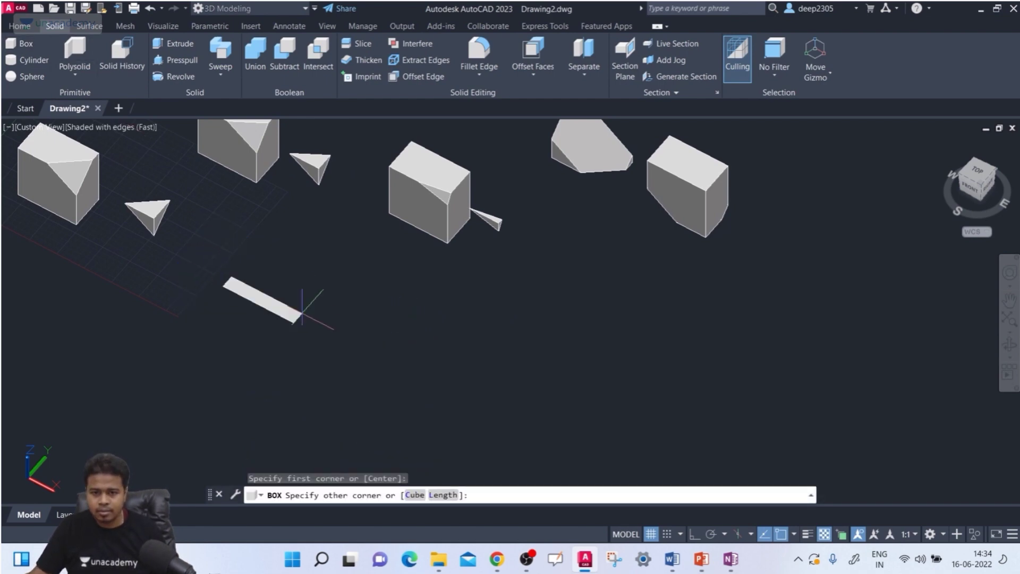
{"action": "left_click", "coordinate": [482, 353]}
{"action": "left_click", "coordinate": [505, 297]}
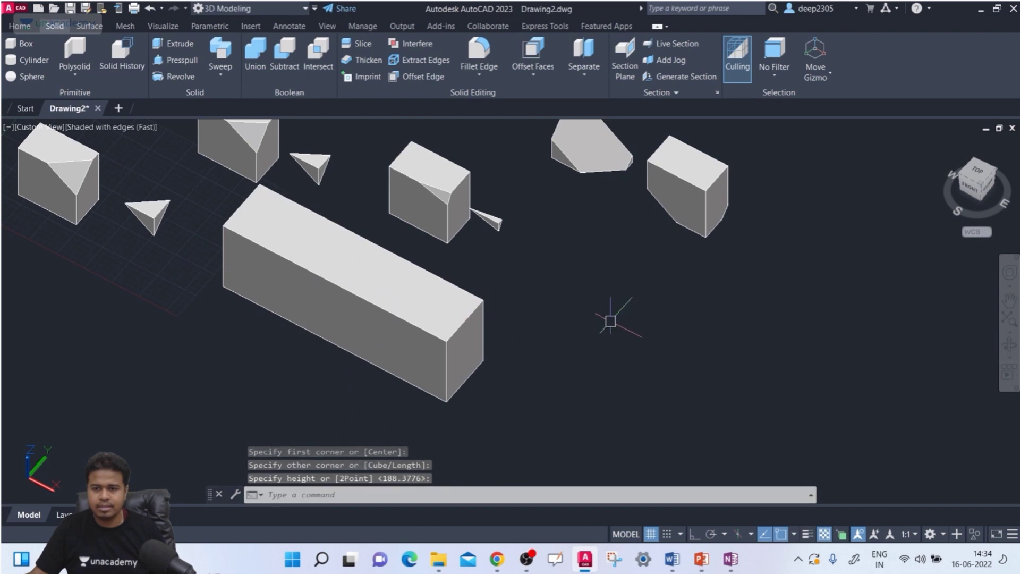
Slice the long box through the front-left and back-right corners of its top face, keeping both sides.
{"action": "left_click", "coordinate": [359, 45]}
{"action": "left_click", "coordinate": [364, 317]}
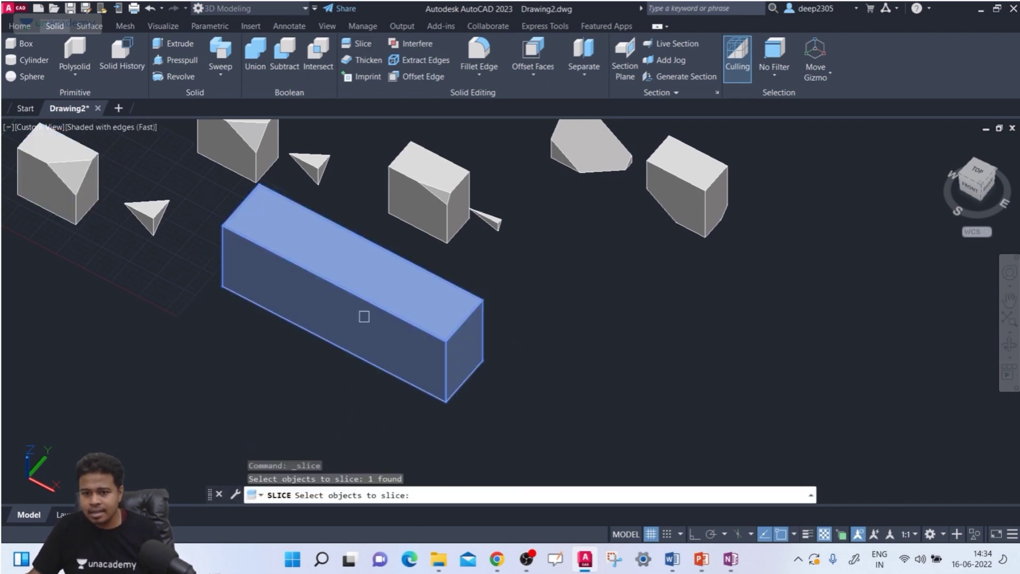
{"action": "key", "text": "Return"}
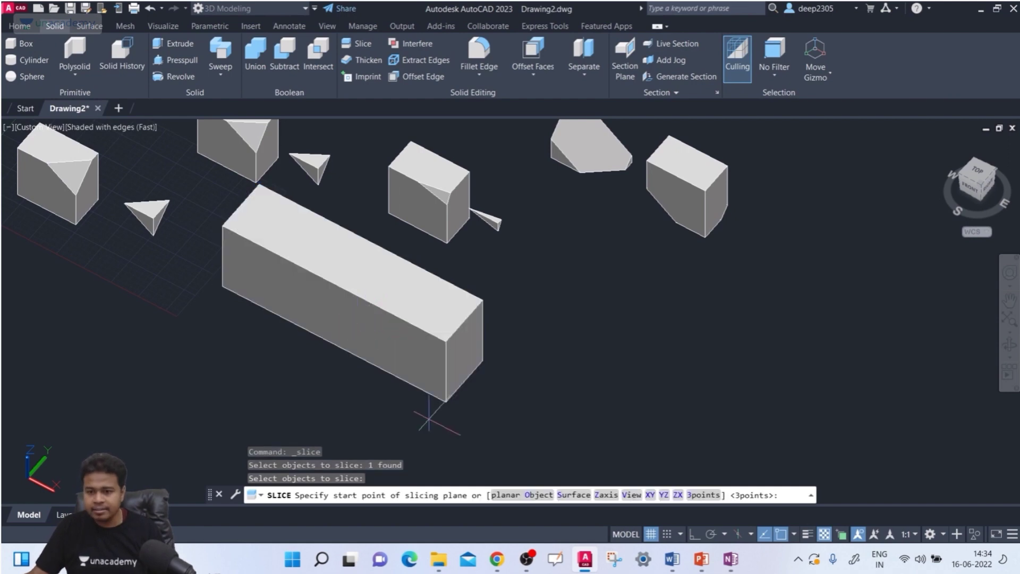
{"action": "left_click", "coordinate": [222, 226]}
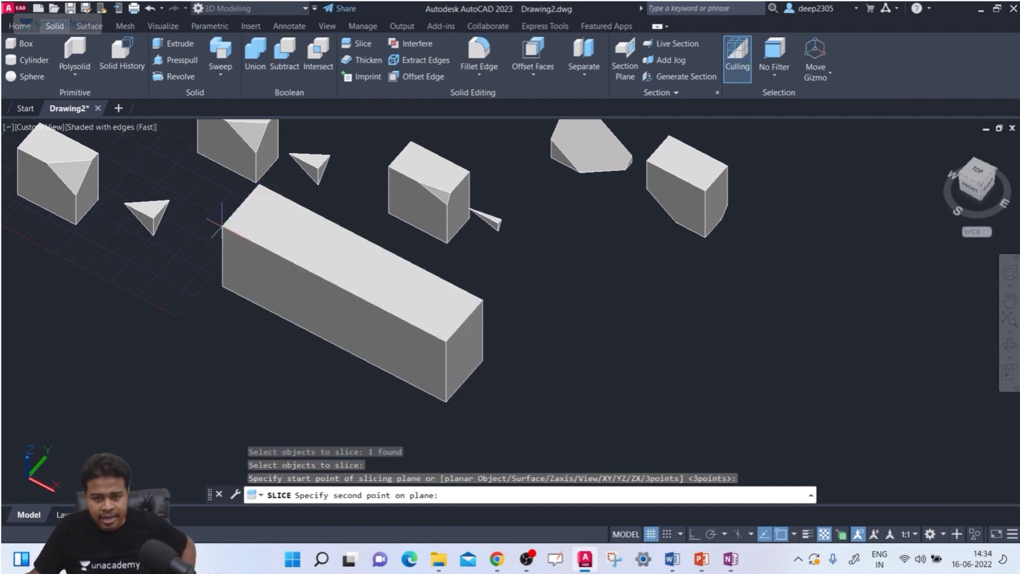
{"action": "left_click", "coordinate": [482, 300]}
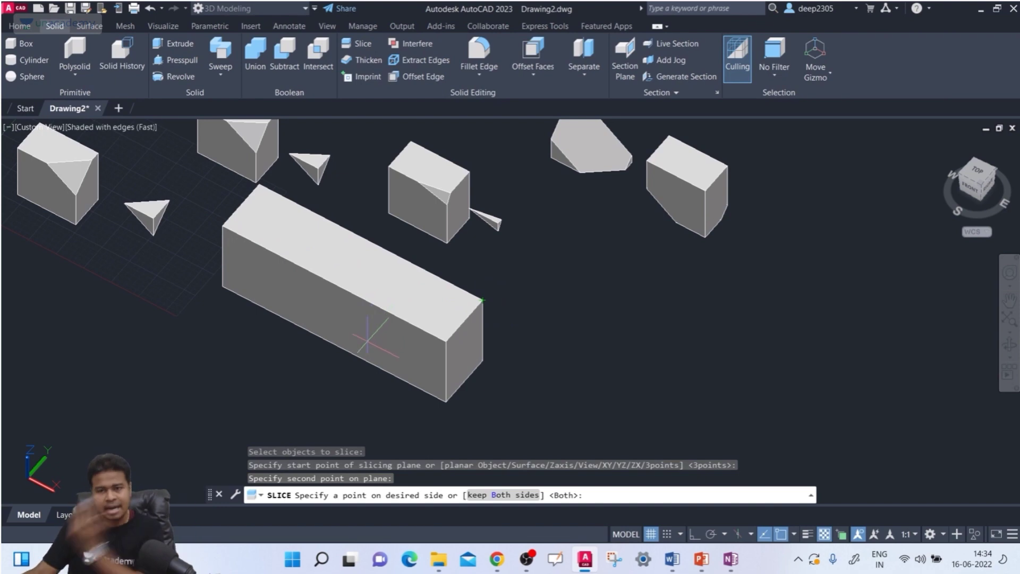
{"action": "left_click", "coordinate": [509, 497]}
Move the front half of the sliced long box along the X axis, clear of the rear half.
{"action": "left_click", "coordinate": [443, 346]}
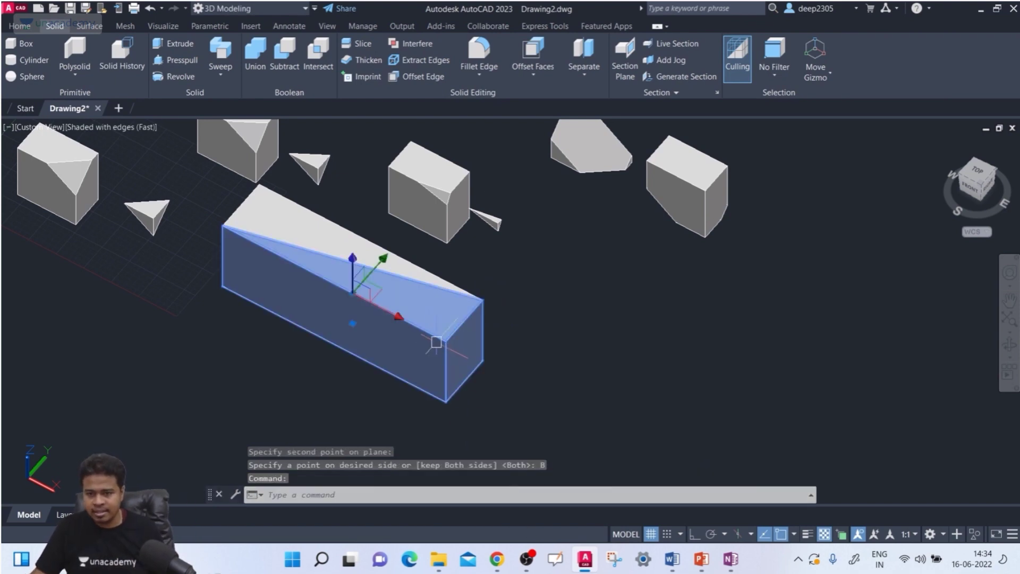
{"action": "left_click", "coordinate": [386, 314]}
{"action": "scroll", "coordinate": [463, 274], "scroll_direction": "down", "scroll_amount": 4}
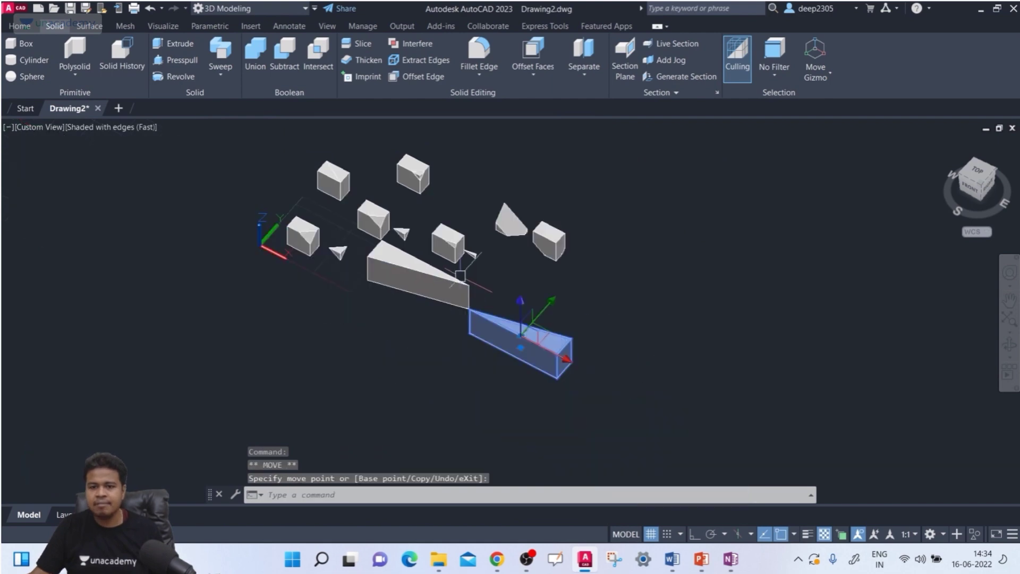
{"action": "scroll", "coordinate": [467, 268], "scroll_direction": "up", "scroll_amount": 3}
{"action": "key", "text": "Escape"}
{"action": "key", "text": "Escape"}
Erase all the solids in the drawing.
{"action": "scroll", "coordinate": [566, 295], "scroll_direction": "down", "scroll_amount": 3}
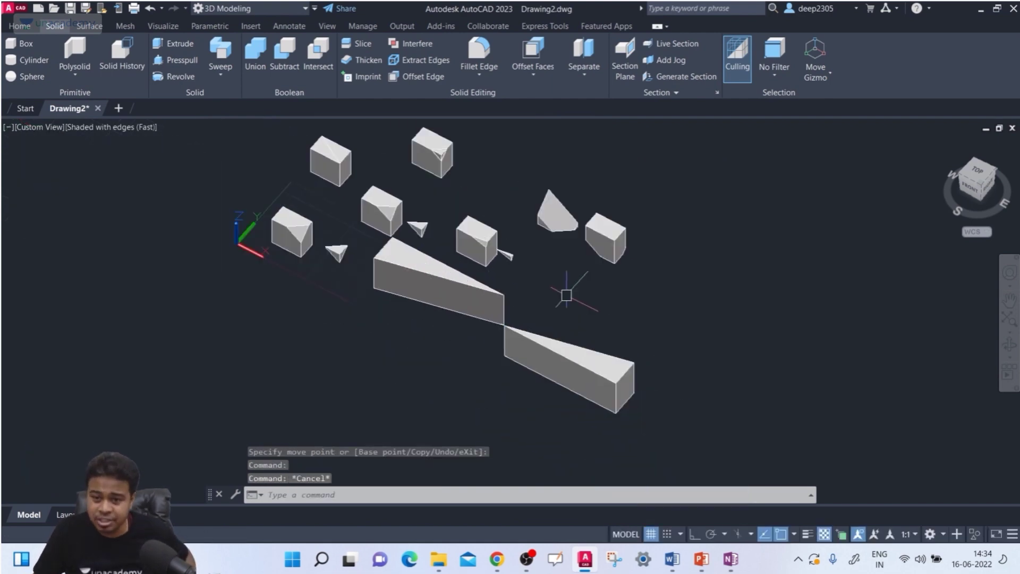
{"action": "scroll", "coordinate": [535, 303], "scroll_direction": "up", "scroll_amount": 1}
{"action": "scroll", "coordinate": [599, 183], "scroll_direction": "up", "scroll_amount": 2}
{"action": "left_click", "coordinate": [637, 171]}
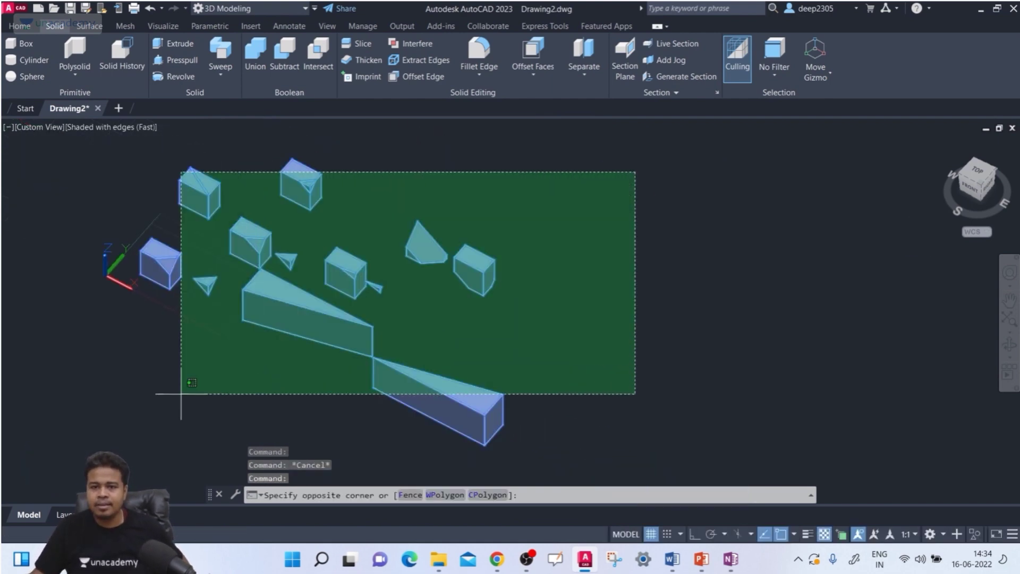
{"action": "left_click", "coordinate": [120, 399]}
{"action": "key", "text": "Delete"}
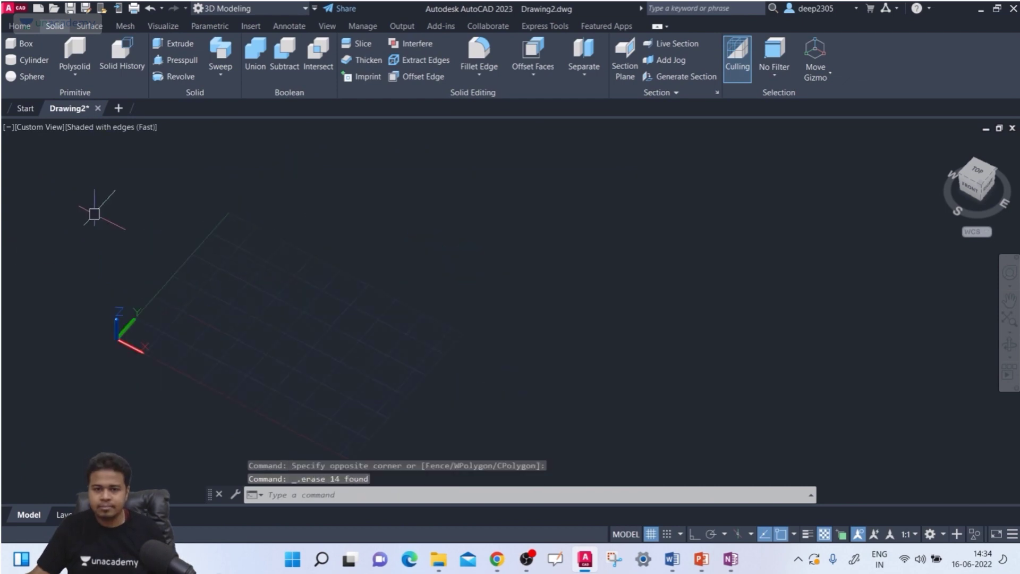
Create a tall upright cylinder near the origin.
{"action": "left_click", "coordinate": [32, 60]}
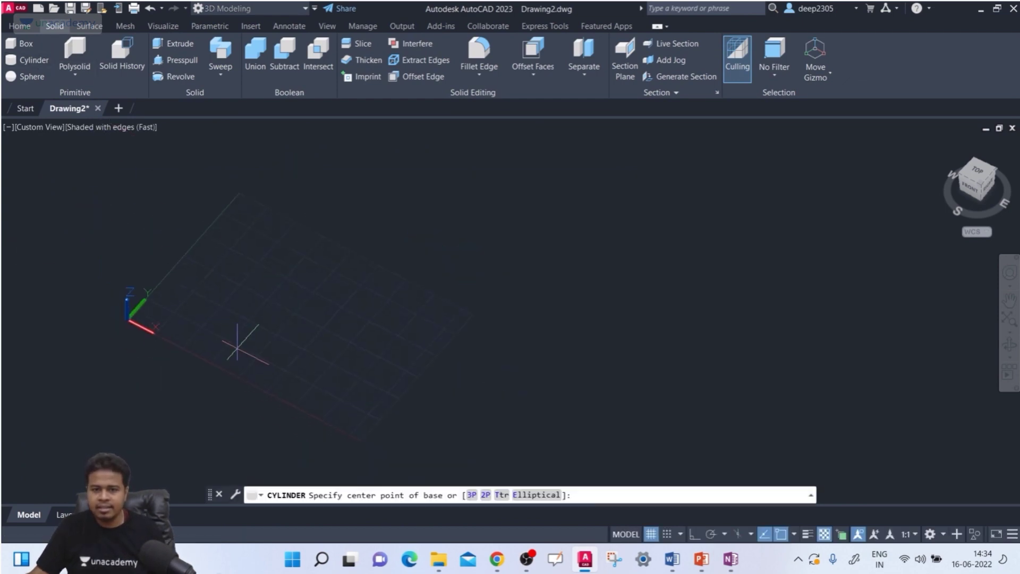
{"action": "left_click", "coordinate": [239, 348]}
{"action": "left_click", "coordinate": [272, 350]}
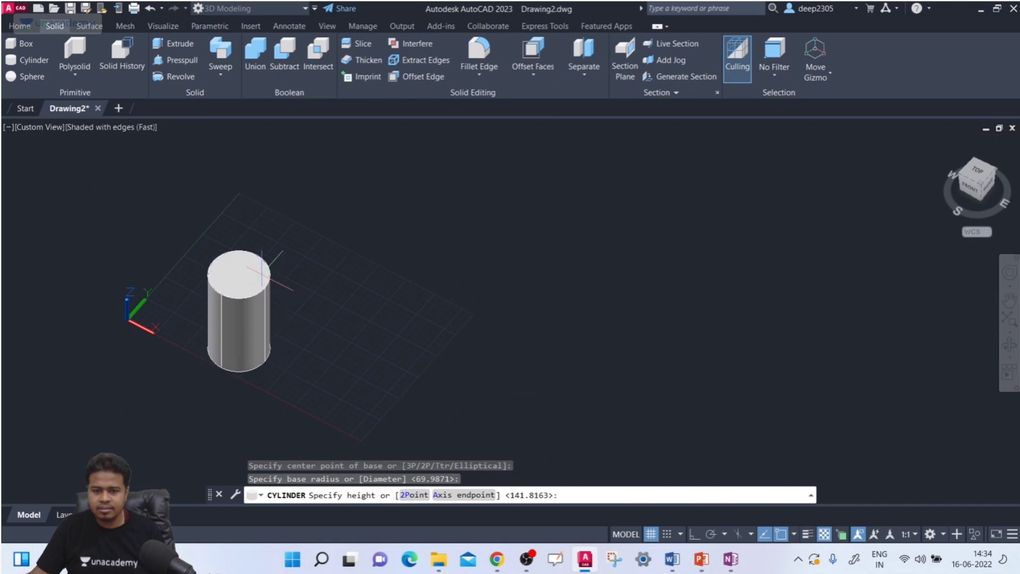
{"action": "left_click", "coordinate": [277, 240]}
{"action": "scroll", "coordinate": [250, 295], "scroll_direction": "up", "scroll_amount": 2}
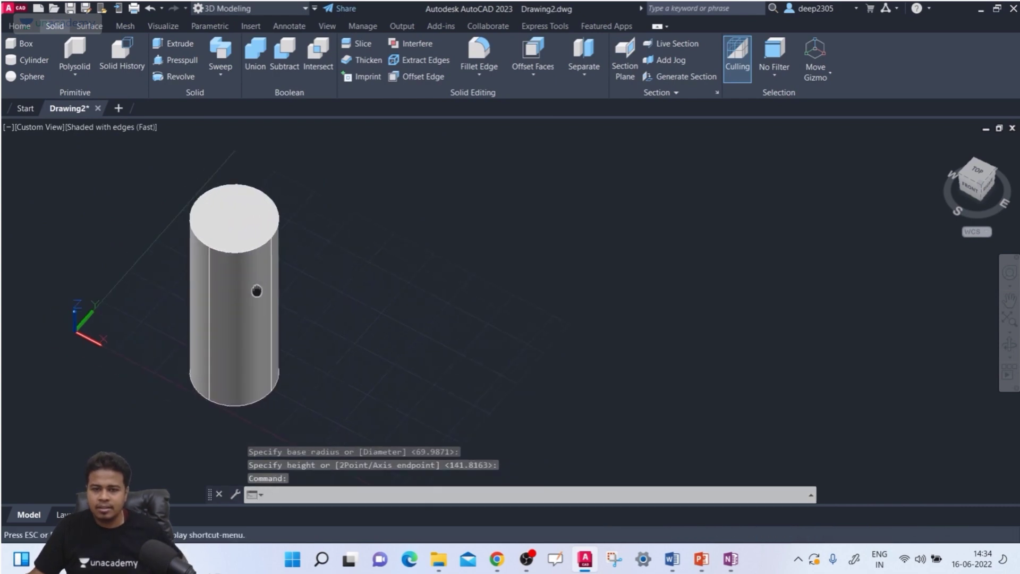
{"action": "key", "text": "Escape"}
Slice the cylinder lengthwise through the centre of its top face along the X direction, keeping both sides.
{"action": "left_click", "coordinate": [359, 44]}
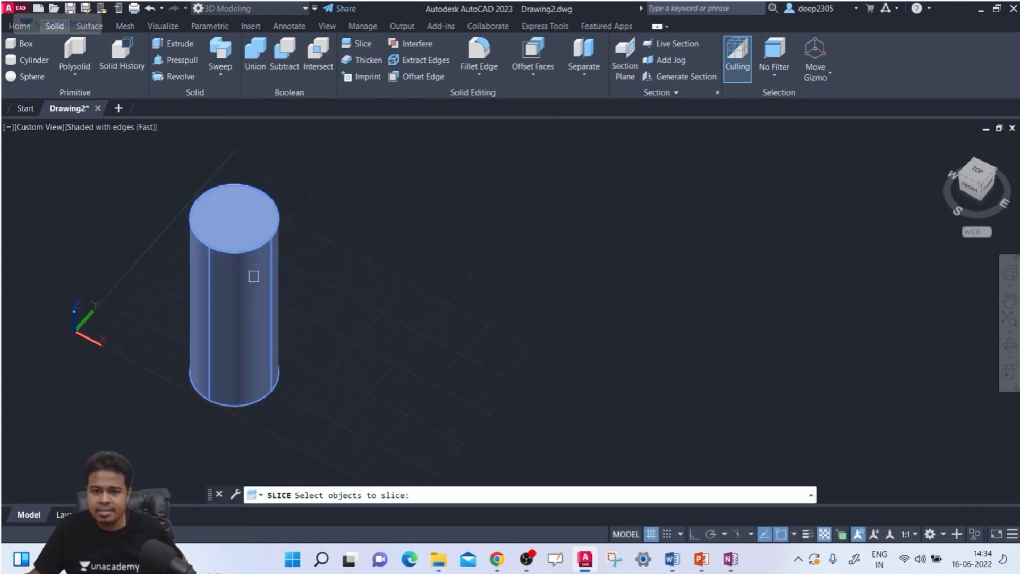
{"action": "left_click", "coordinate": [254, 276]}
{"action": "key", "text": "Return"}
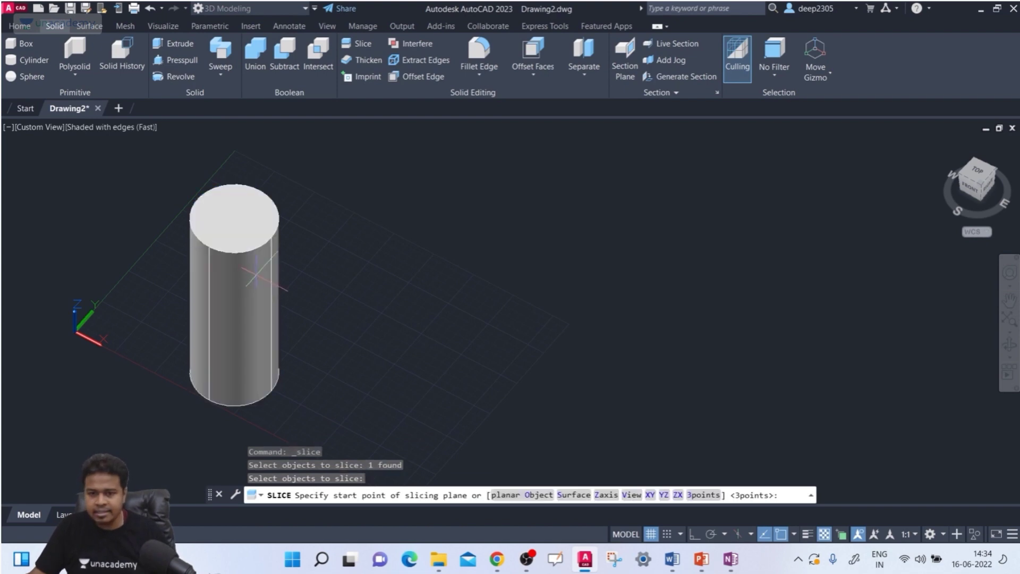
{"action": "left_click", "coordinate": [271, 236]}
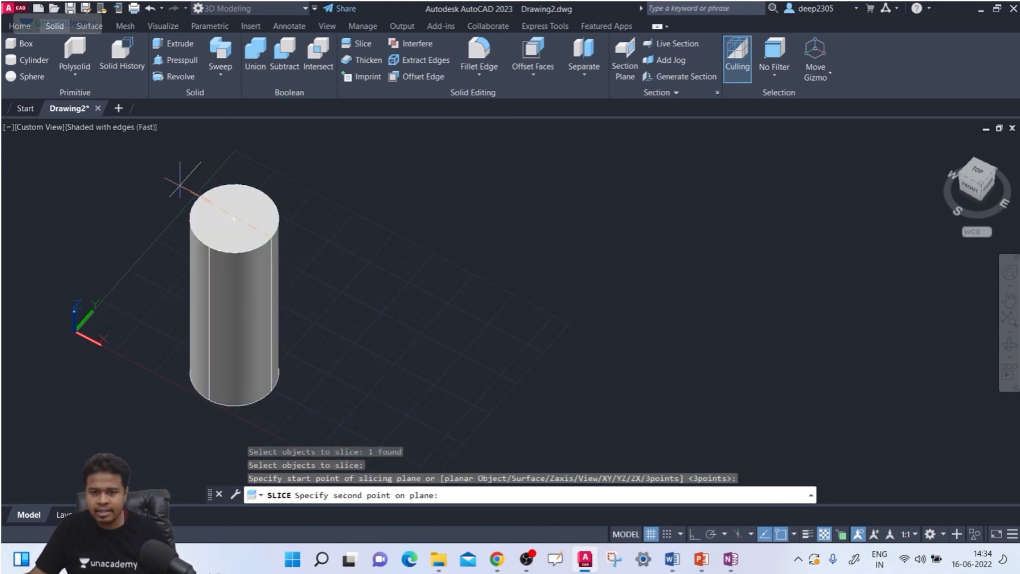
{"action": "left_click", "coordinate": [196, 199]}
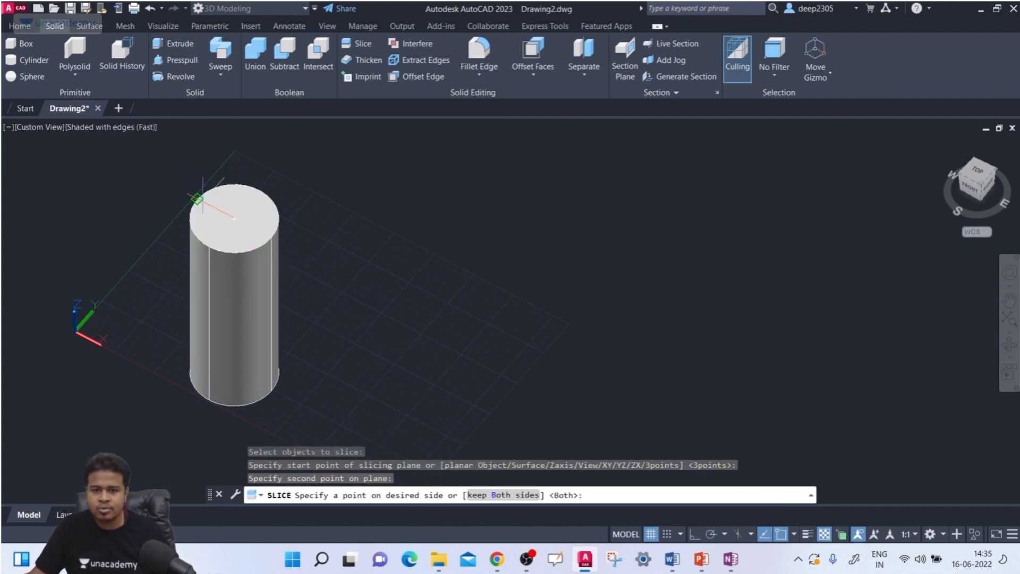
{"action": "left_click", "coordinate": [497, 497]}
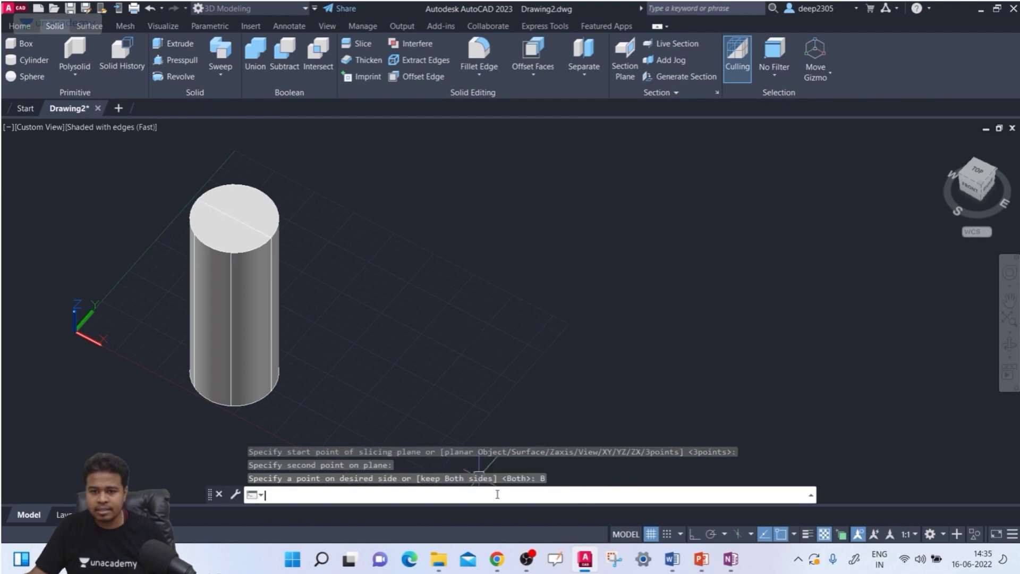
Move the rear half of the sliced cylinder along the X axis, clear of the front half.
{"action": "scroll", "coordinate": [297, 264], "scroll_direction": "up", "scroll_amount": 3}
{"action": "scroll", "coordinate": [263, 269], "scroll_direction": "down", "scroll_amount": 3}
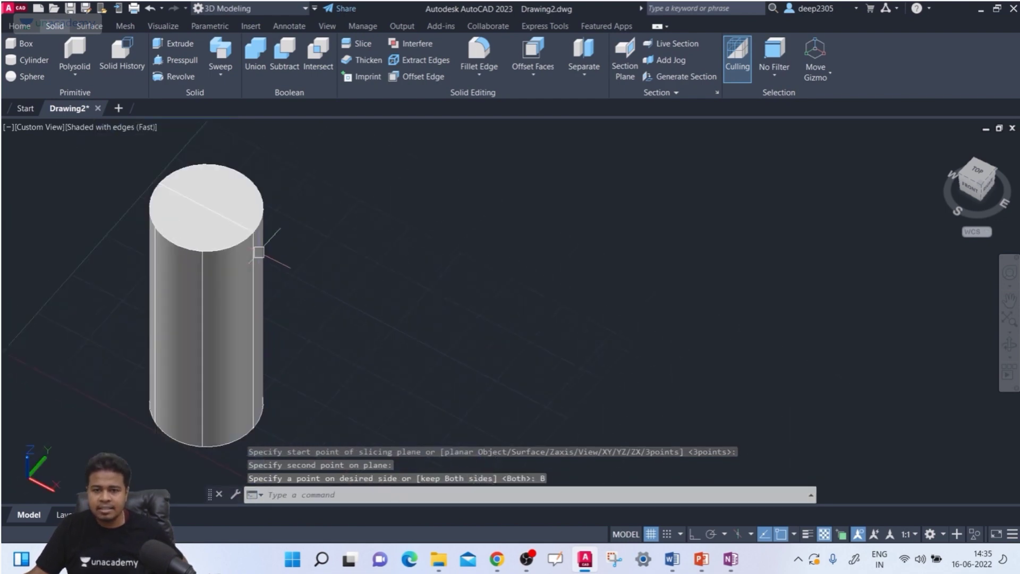
{"action": "left_click", "coordinate": [252, 228]}
{"action": "left_click", "coordinate": [262, 318]}
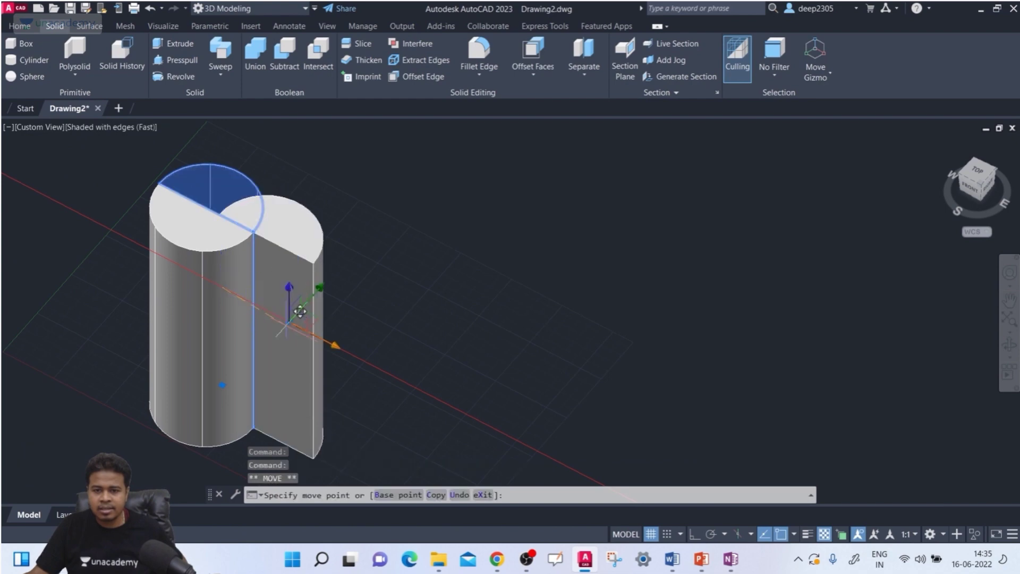
{"action": "left_click", "coordinate": [421, 382]}
{"action": "key", "text": "Escape"}
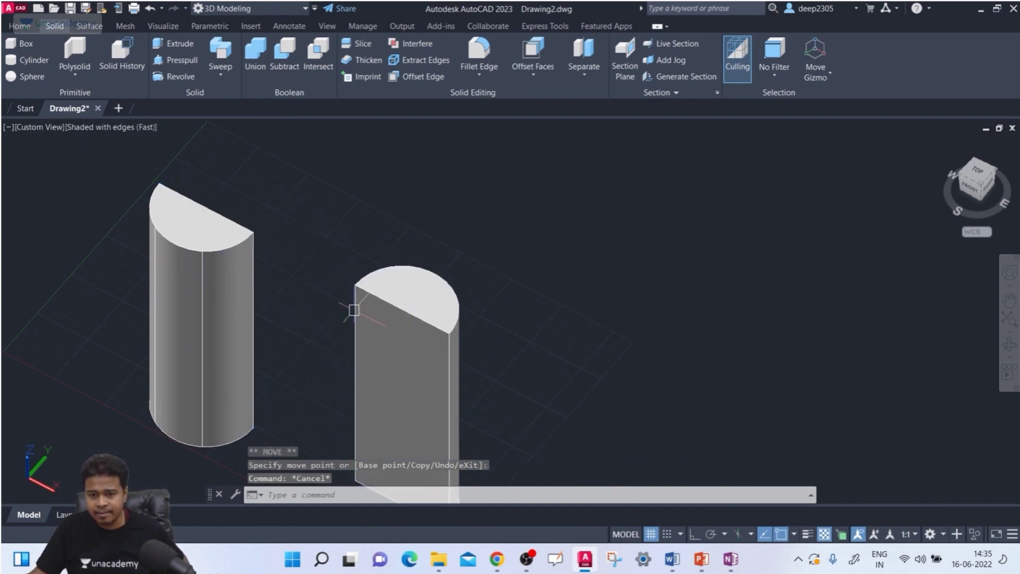
Erase both halves of the sliced cylinder.
{"action": "scroll", "coordinate": [264, 230], "scroll_direction": "down", "scroll_amount": 3}
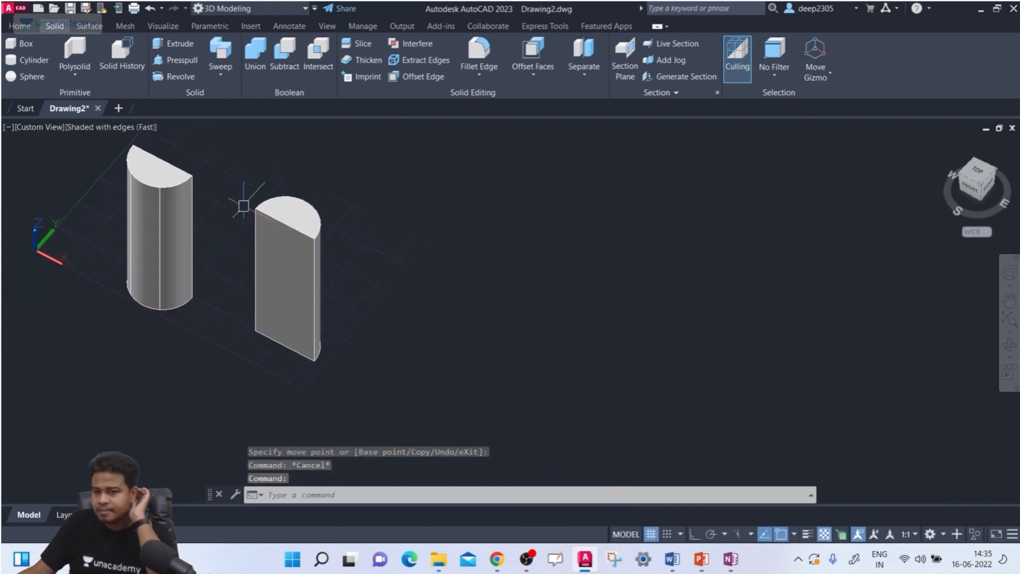
{"action": "middle_click_drag", "start_coordinate": [243, 206], "coordinate": [212, 216]}
{"action": "left_click", "coordinate": [358, 209]}
{"action": "left_click", "coordinate": [9, 350]}
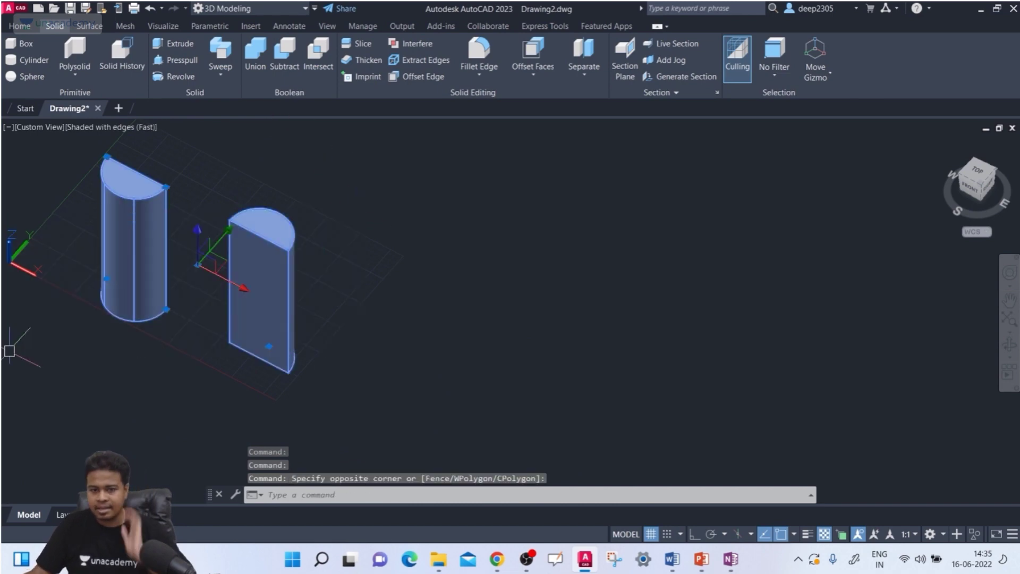
{"action": "key", "text": "Delete"}
Create a rectangular box near the origin, with its longer side along the X axis.
{"action": "left_click", "coordinate": [31, 44]}
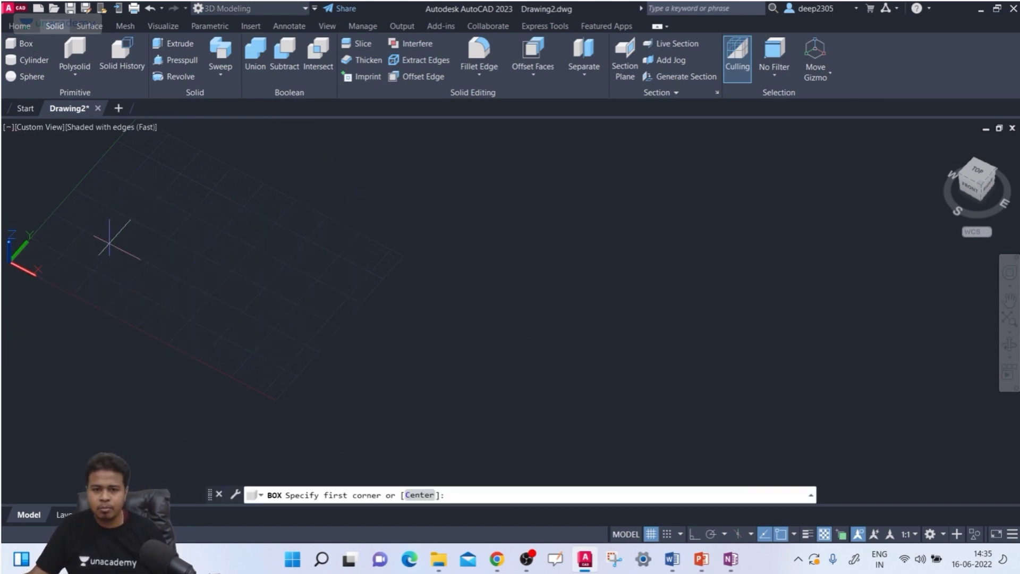
{"action": "left_click", "coordinate": [110, 241]}
{"action": "left_click", "coordinate": [253, 271]}
{"action": "left_click", "coordinate": [294, 234]}
Copy the box in Multiple mode from its front bottom corner, placing five copies spaced around the original.
{"action": "middle_click_drag", "start_coordinate": [350, 288], "coordinate": [378, 317]}
{"action": "type", "text": "ct o"}
{"action": "key", "text": "Return"}
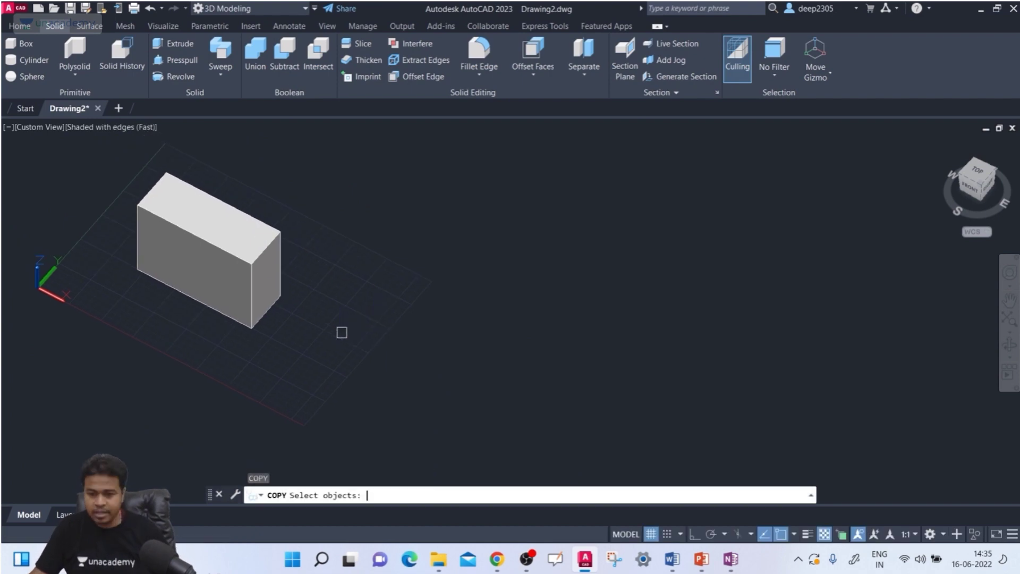
{"action": "left_click", "coordinate": [206, 273]}
{"action": "key", "text": "Return"}
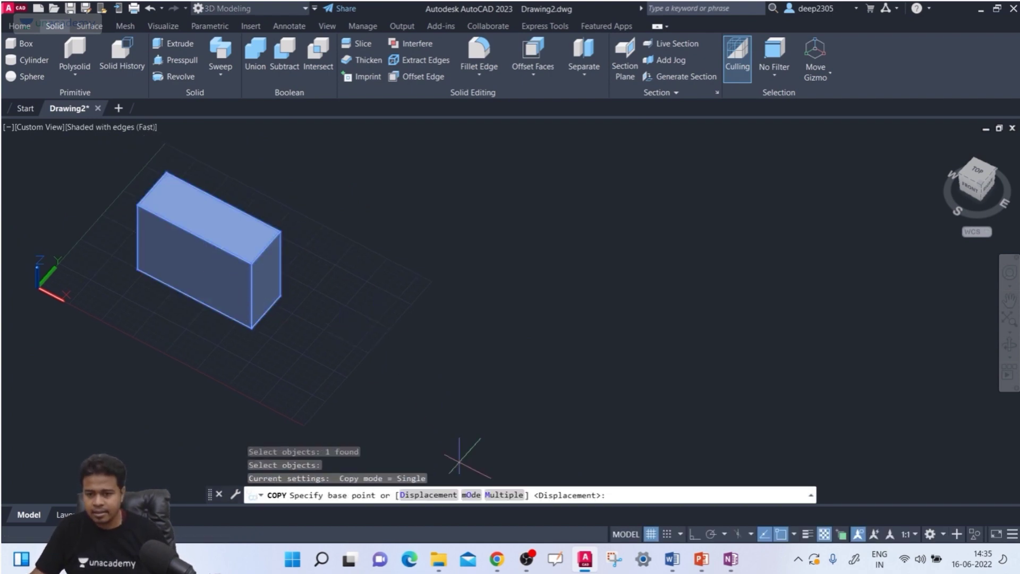
{"action": "left_click", "coordinate": [500, 494]}
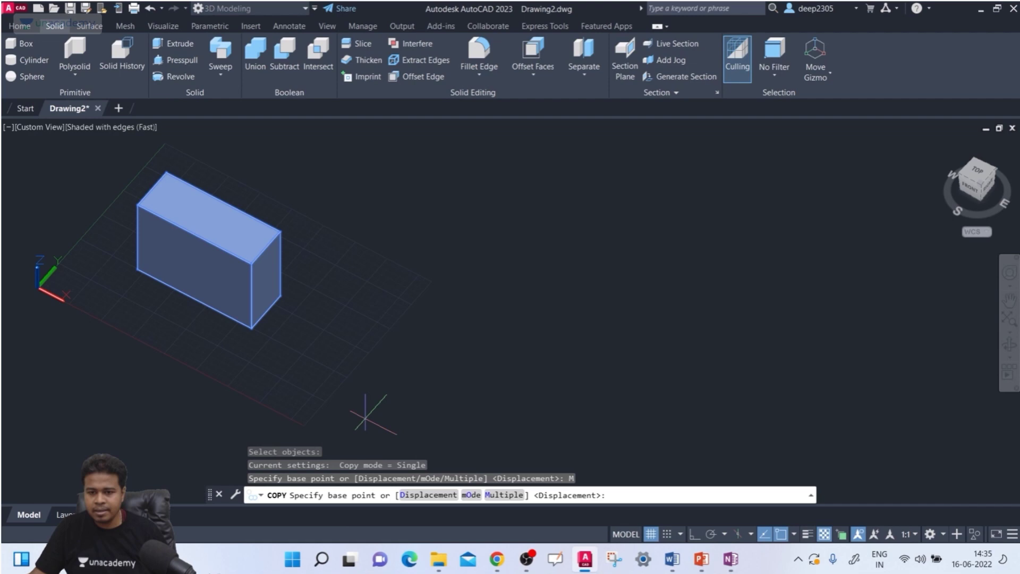
{"action": "left_click", "coordinate": [251, 328]}
{"action": "left_click", "coordinate": [461, 391]}
{"action": "left_click", "coordinate": [673, 314]}
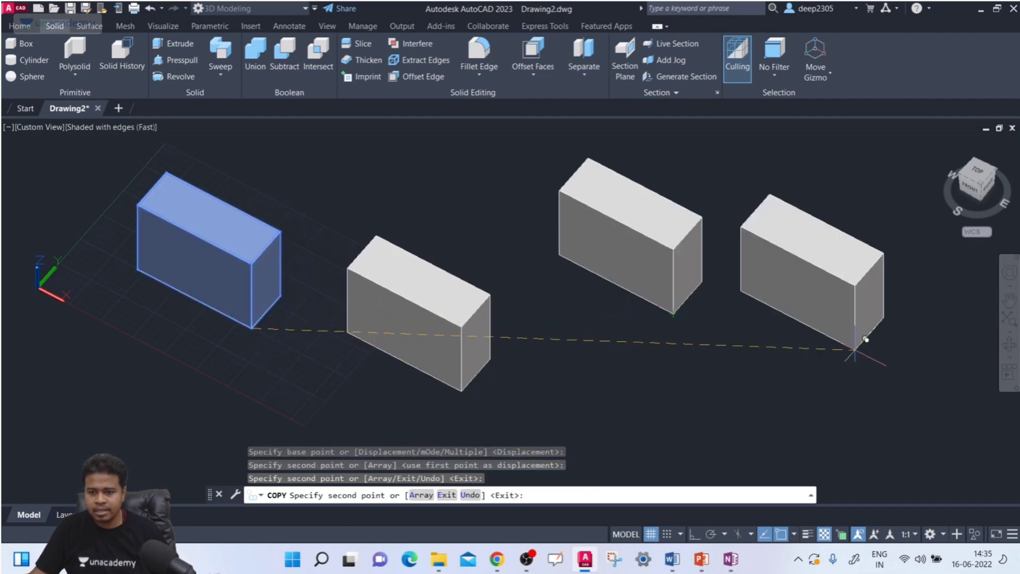
{"action": "left_click", "coordinate": [855, 350]}
{"action": "middle_click_drag", "start_coordinate": [434, 248], "coordinate": [434, 357]}
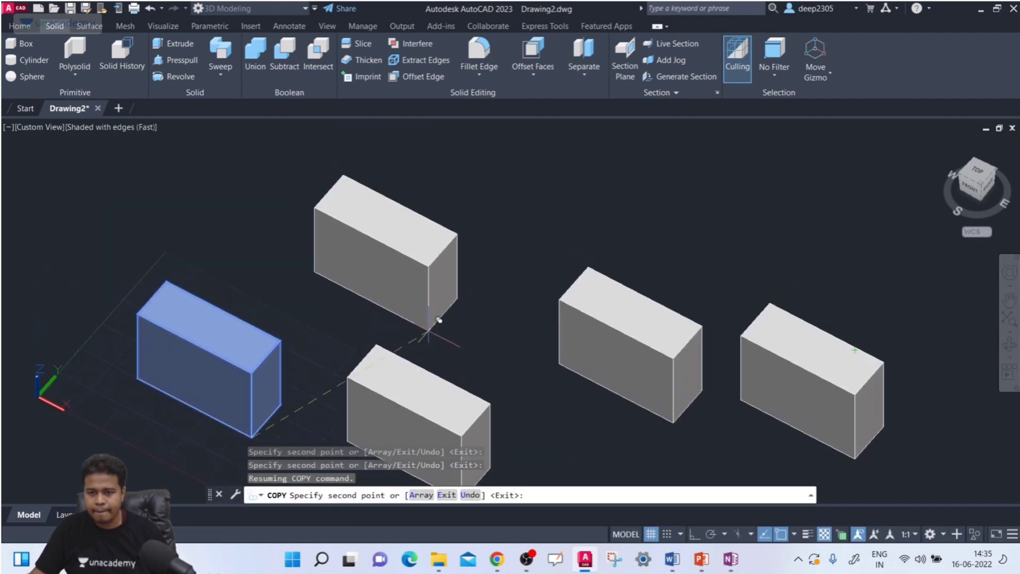
{"action": "left_click", "coordinate": [409, 291]}
{"action": "left_click", "coordinate": [710, 261]}
{"action": "key", "text": "Escape"}
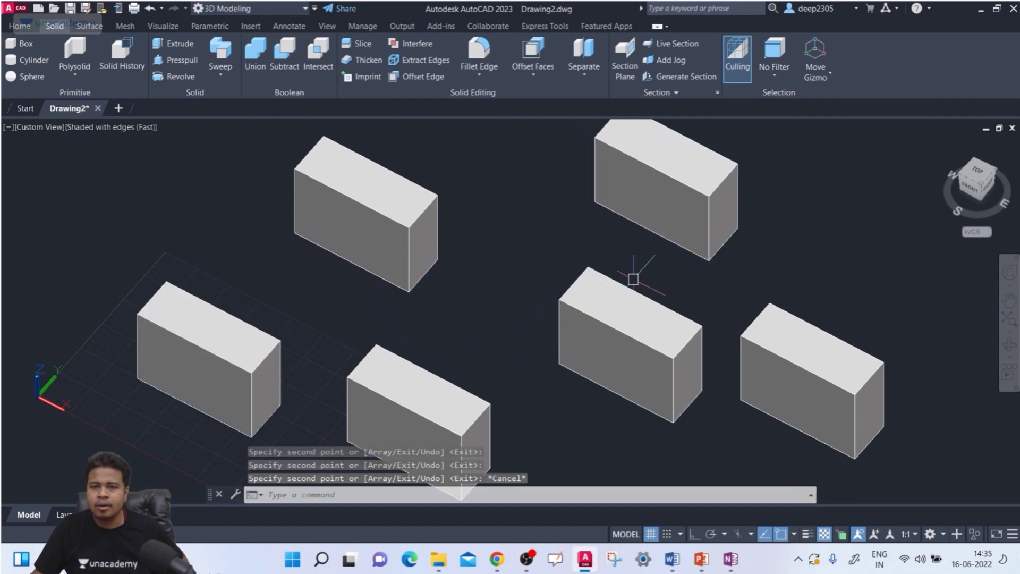
Slice the copy nearest the original box with an XY plane through the midpoint of its front vertical edge, keeping both sides.
{"action": "middle_click_drag", "start_coordinate": [574, 316], "coordinate": [567, 289], "text": "shift"}
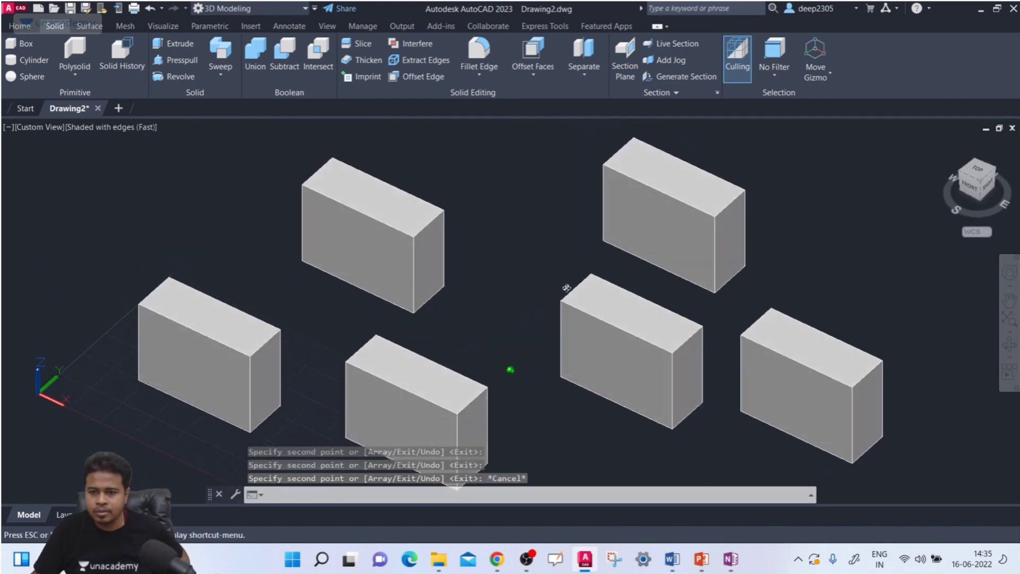
{"action": "left_click", "coordinate": [352, 45]}
{"action": "middle_click_drag", "start_coordinate": [482, 324], "coordinate": [451, 246]}
{"action": "left_click", "coordinate": [407, 352]}
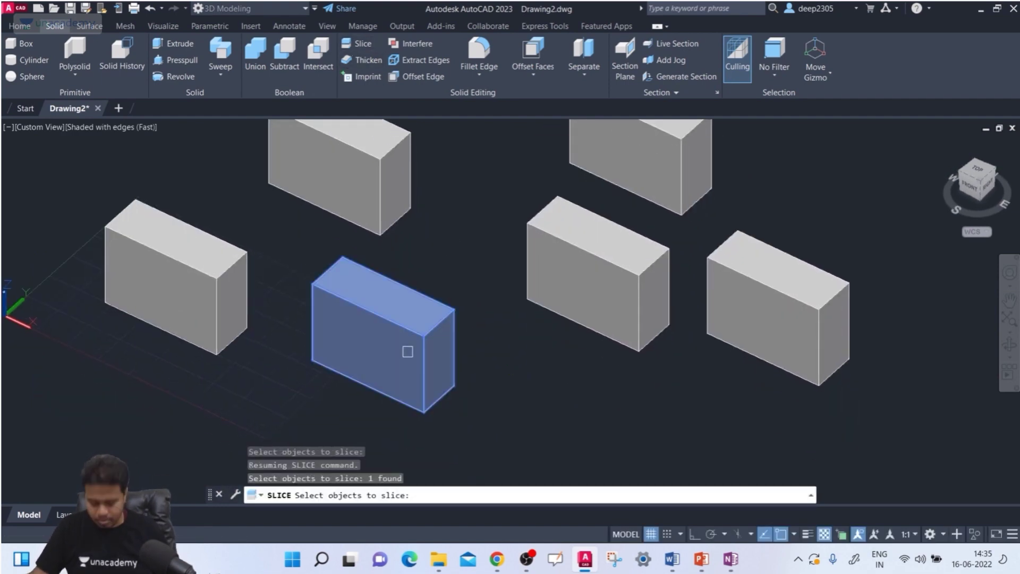
{"action": "key", "text": "Return"}
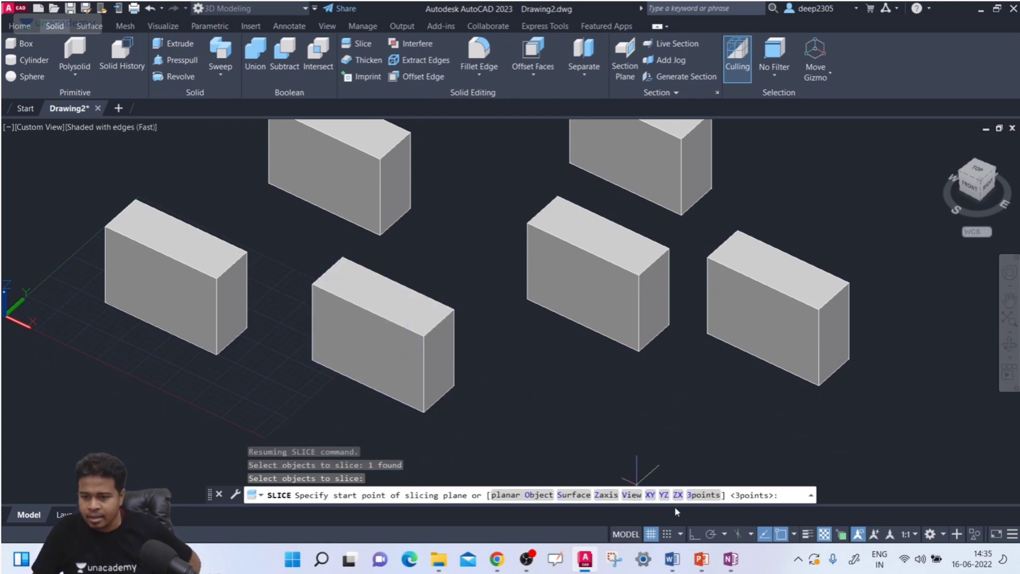
{"action": "left_click", "coordinate": [656, 501]}
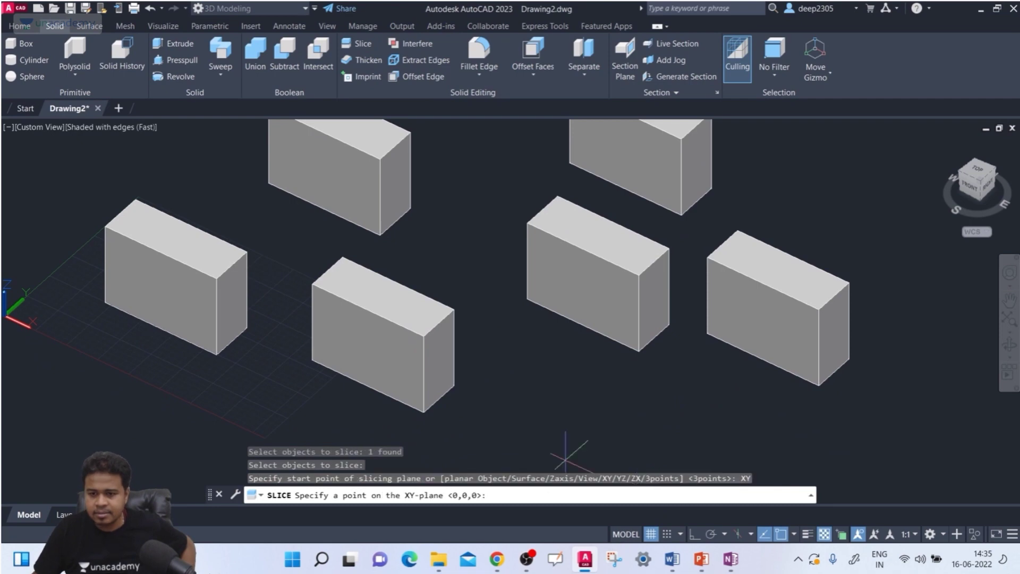
{"action": "middle_click_drag", "start_coordinate": [250, 377], "coordinate": [269, 367]}
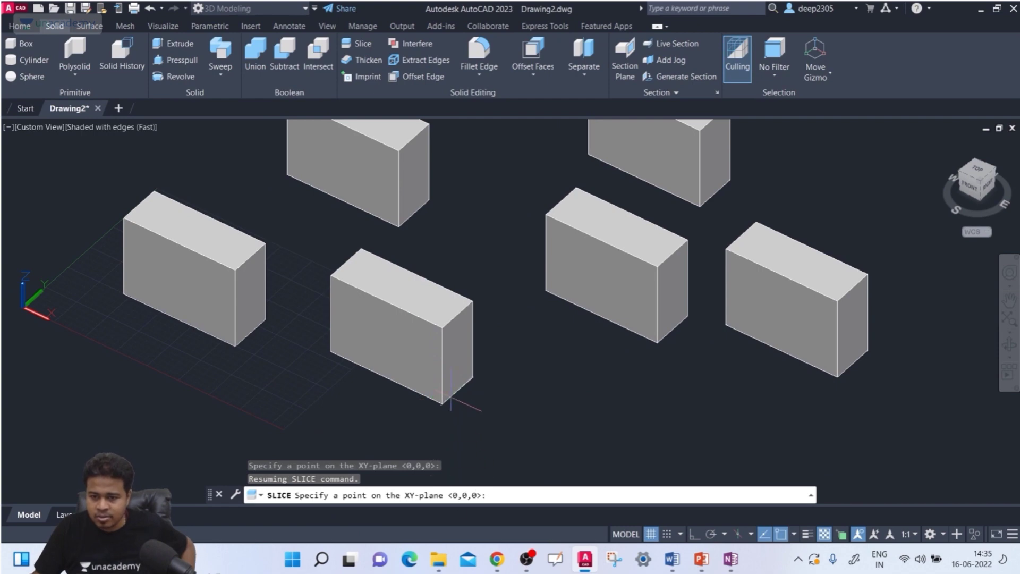
{"action": "left_click", "coordinate": [441, 365]}
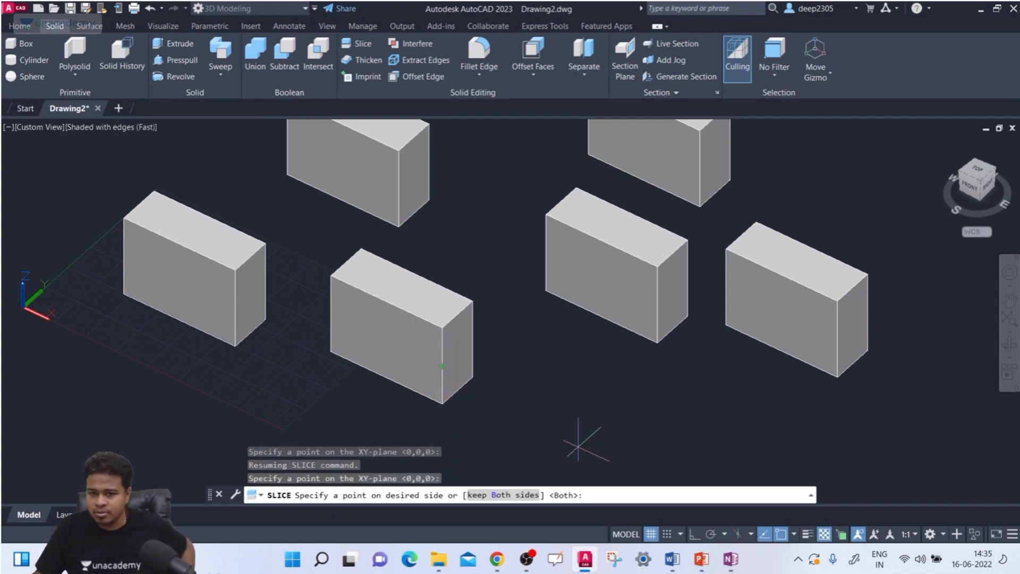
{"action": "left_click", "coordinate": [521, 499]}
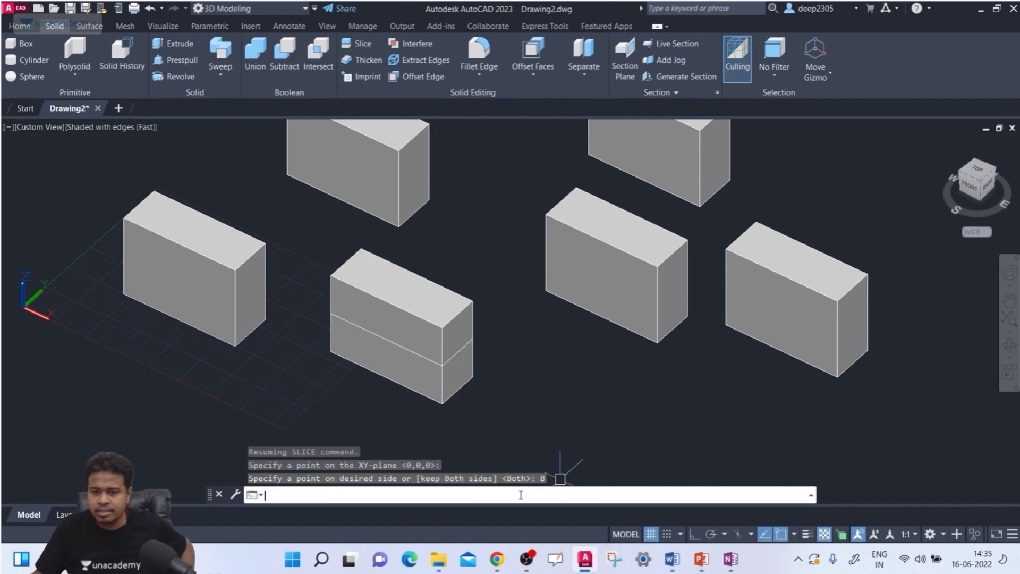
Slice both halves of the cut box with a YZ plane through the midpoint of the front top edge, keeping both sides.
{"action": "scroll", "coordinate": [441, 369], "scroll_direction": "up", "scroll_amount": 2}
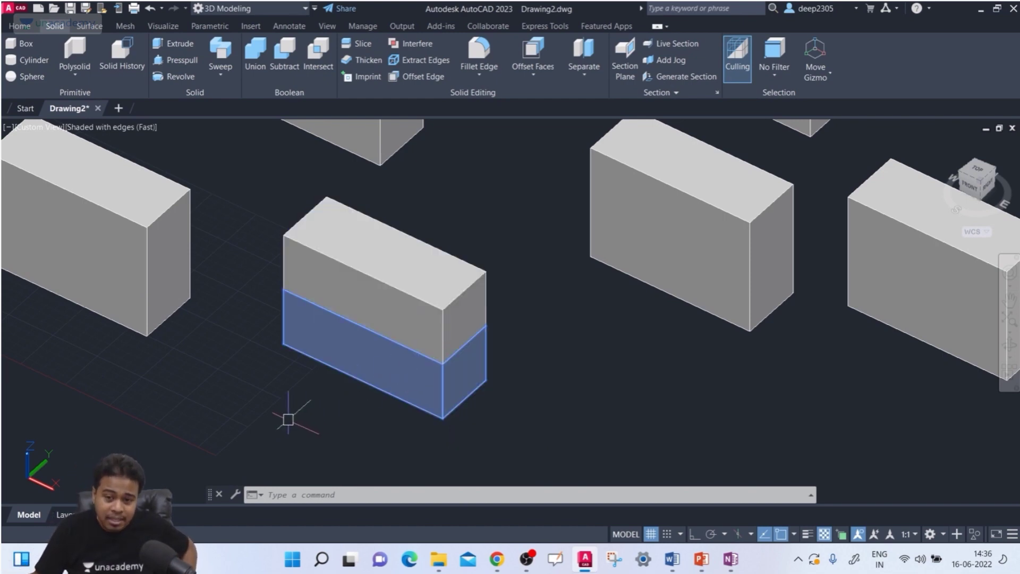
{"action": "middle_click_drag", "start_coordinate": [159, 408], "coordinate": [191, 338]}
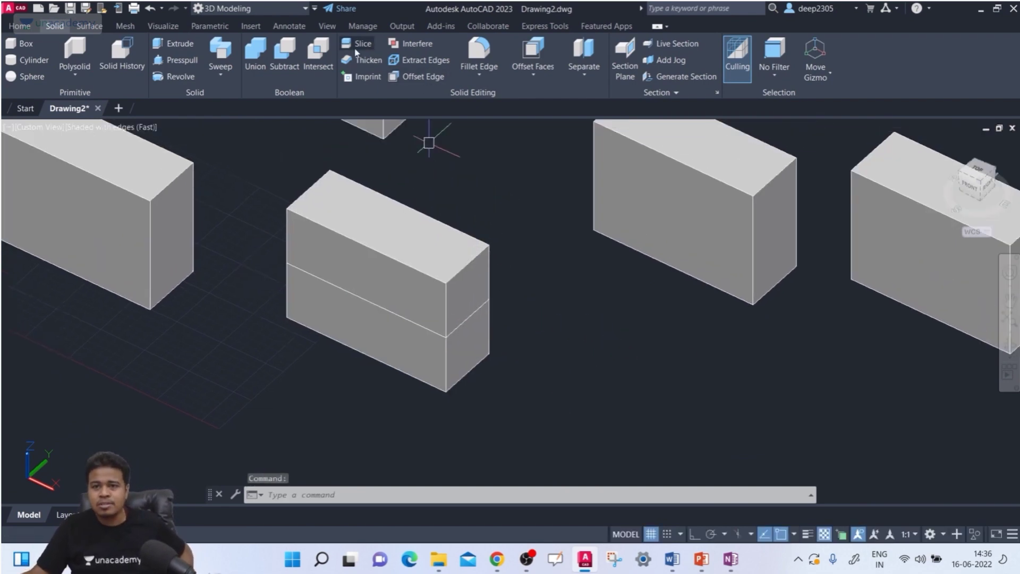
{"action": "left_click", "coordinate": [357, 43]}
{"action": "left_click", "coordinate": [399, 230]}
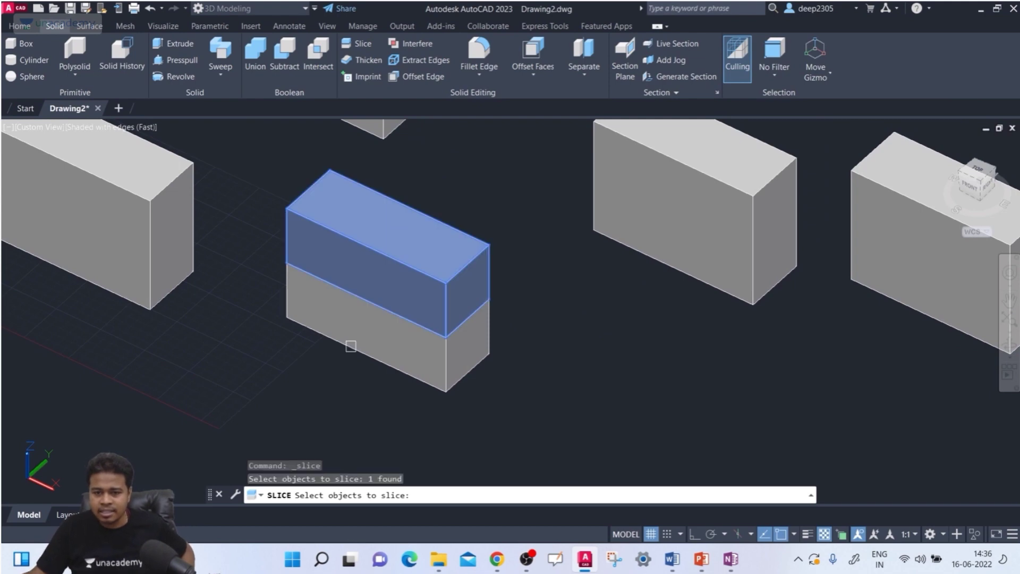
{"action": "left_click", "coordinate": [379, 352]}
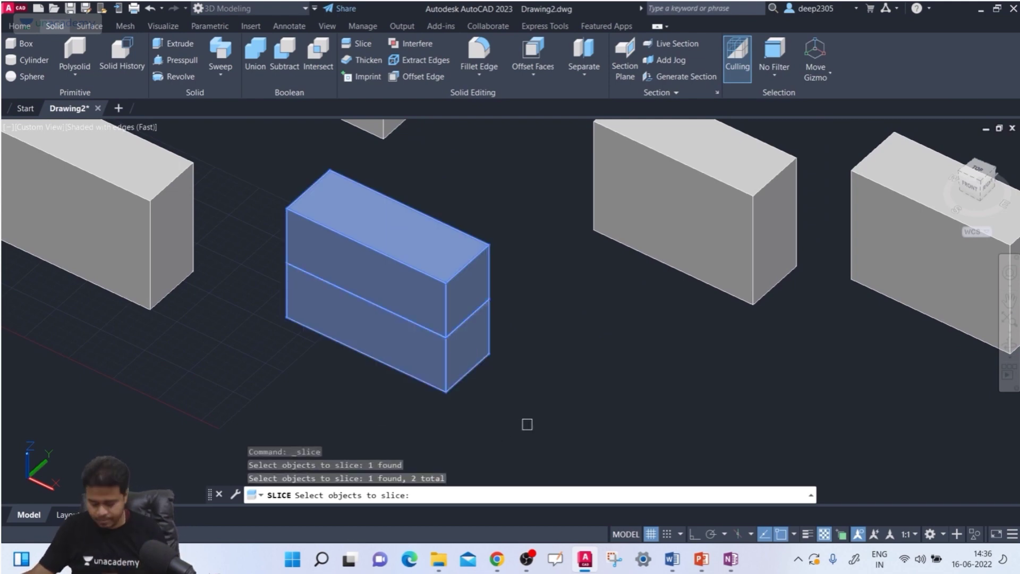
{"action": "key", "text": "Return"}
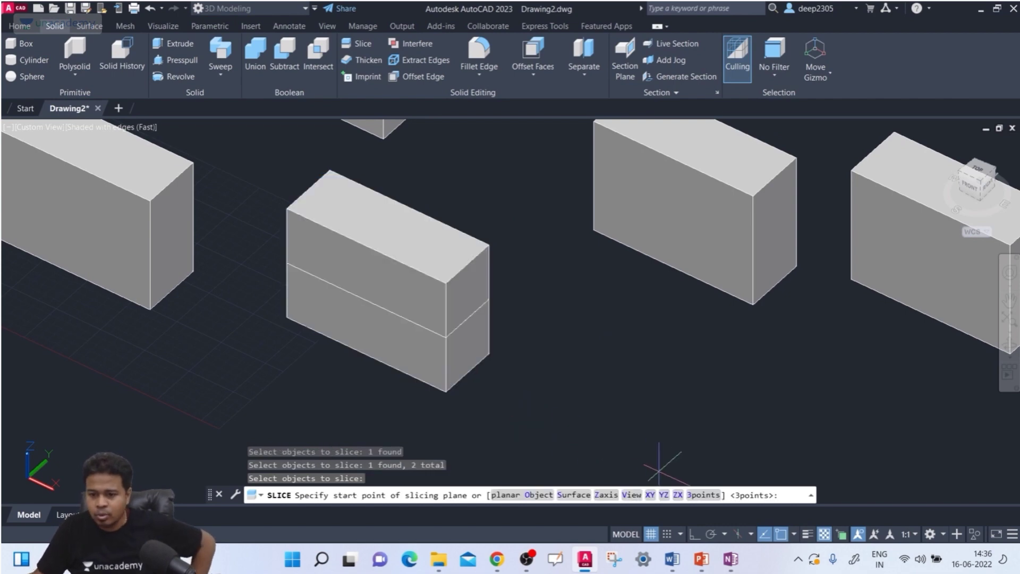
{"action": "left_click", "coordinate": [664, 496]}
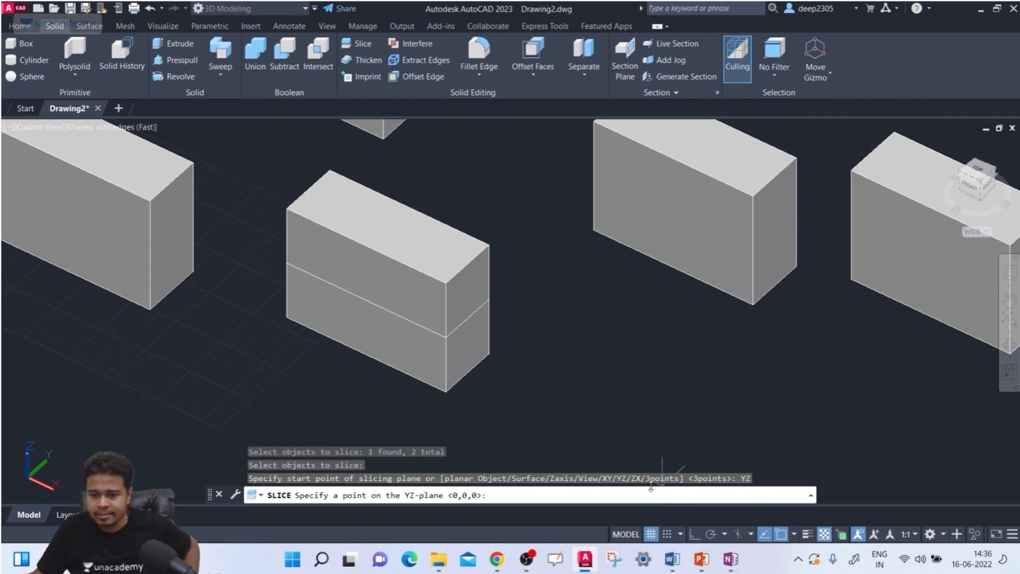
{"action": "left_click", "coordinate": [367, 246]}
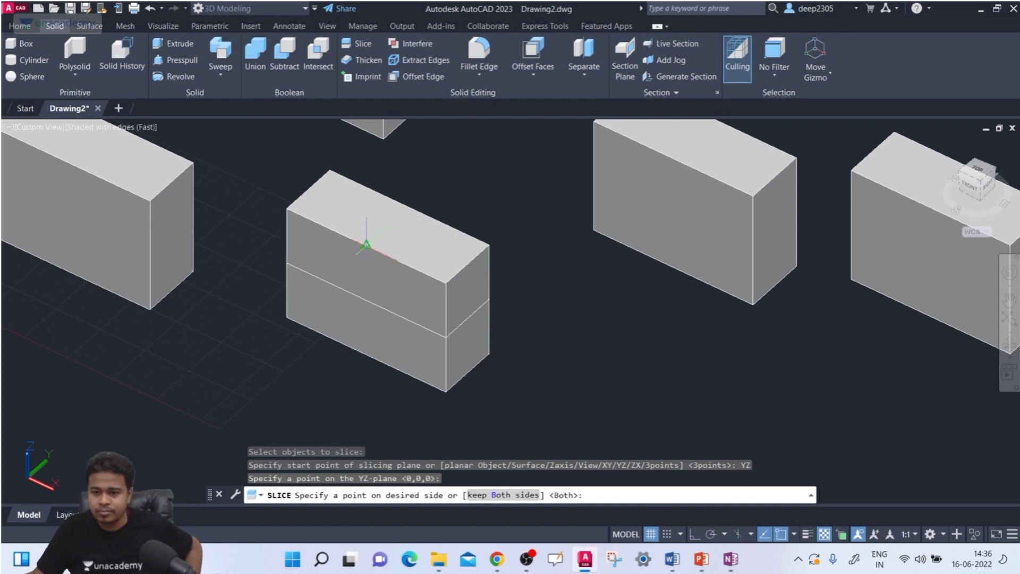
{"action": "left_click", "coordinate": [508, 494]}
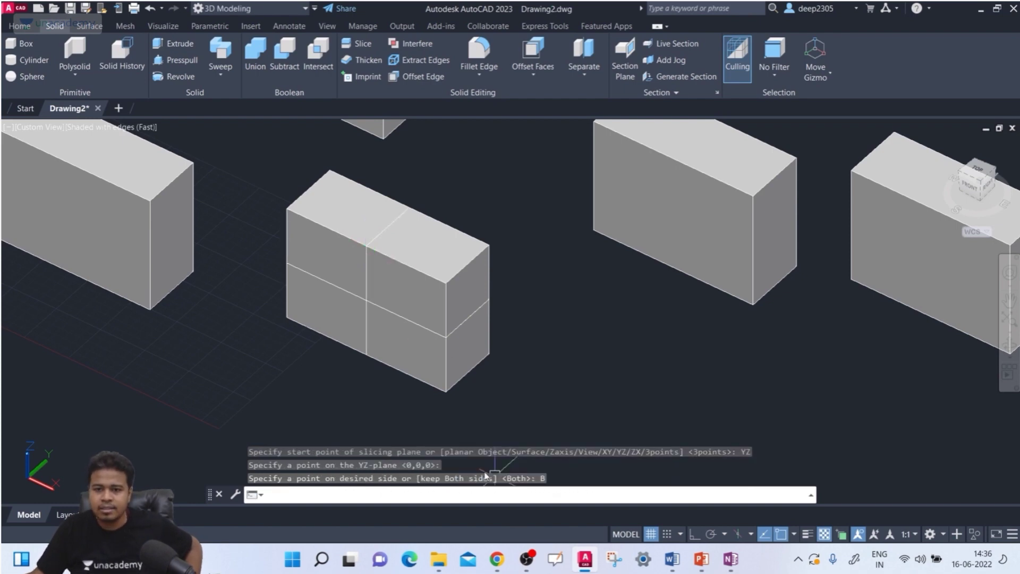
{"action": "key", "text": "Escape"}
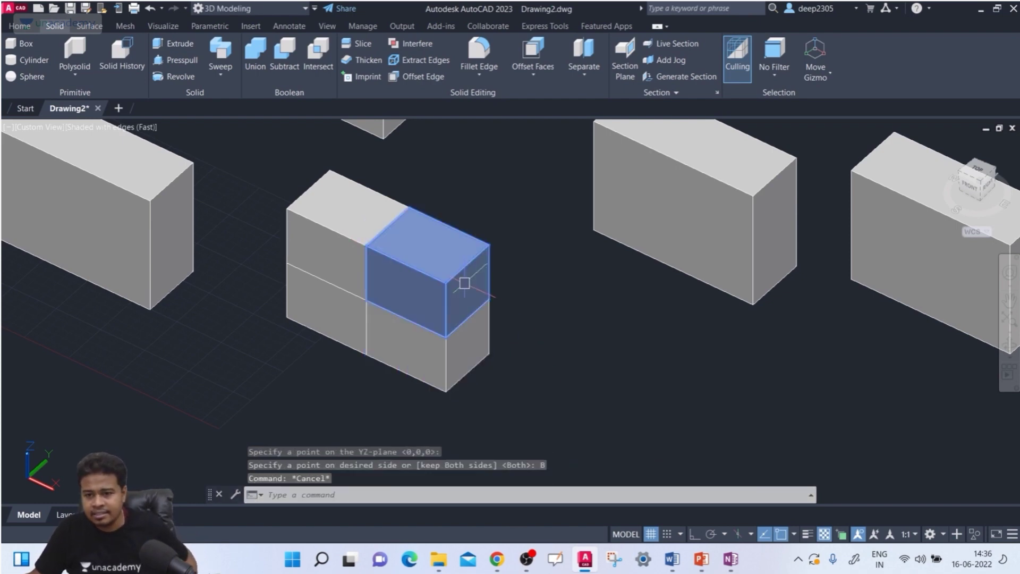
{"action": "key", "text": "Escape"}
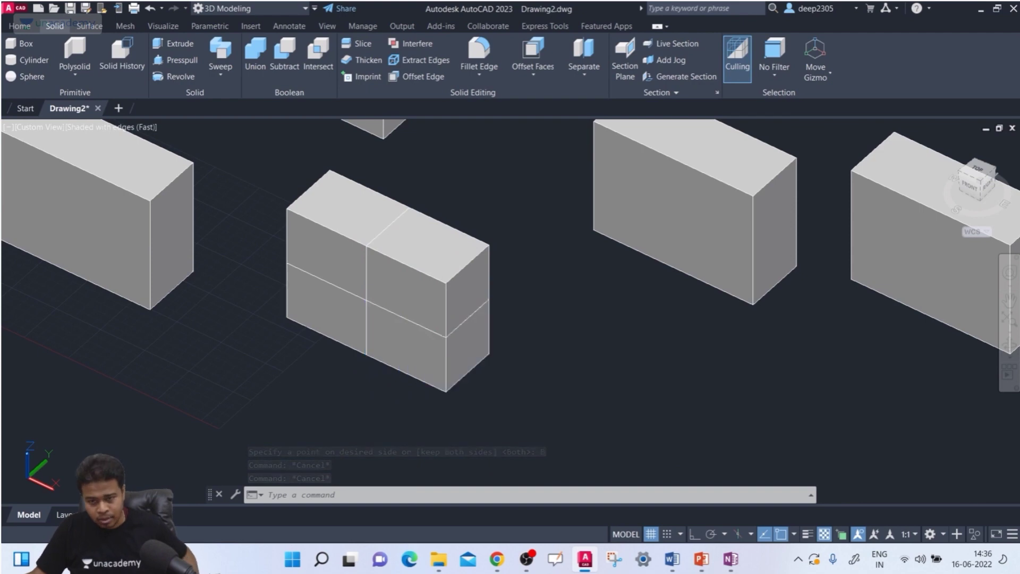
{"action": "left_click", "coordinate": [418, 359]}
{"action": "key", "text": "Escape"}
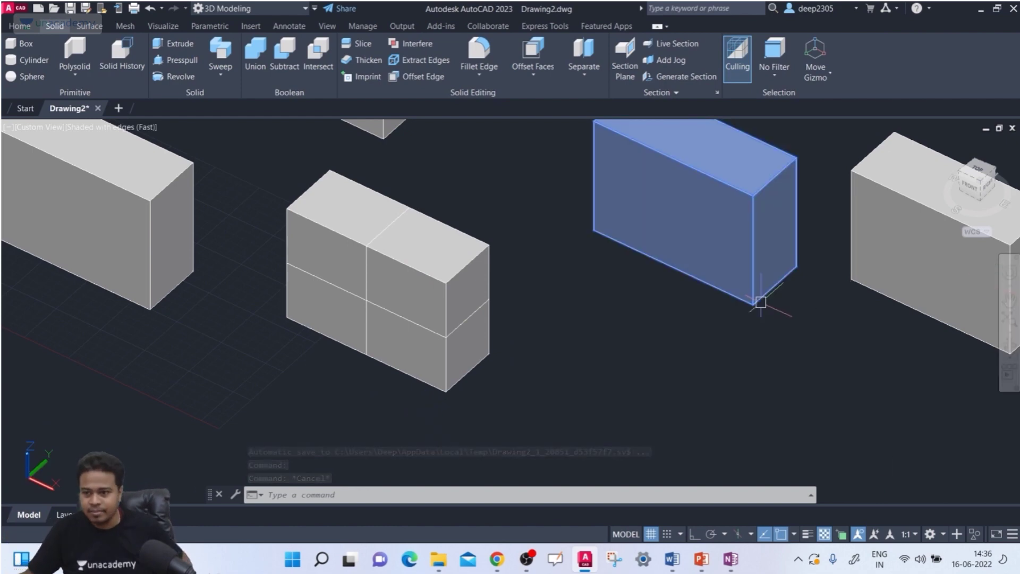
Slice the two whole boxes beyond the quartered one together with an XY plane through the vertical edge's midpoint, keeping both sides.
{"action": "scroll", "coordinate": [679, 333], "scroll_direction": "down", "scroll_amount": 2}
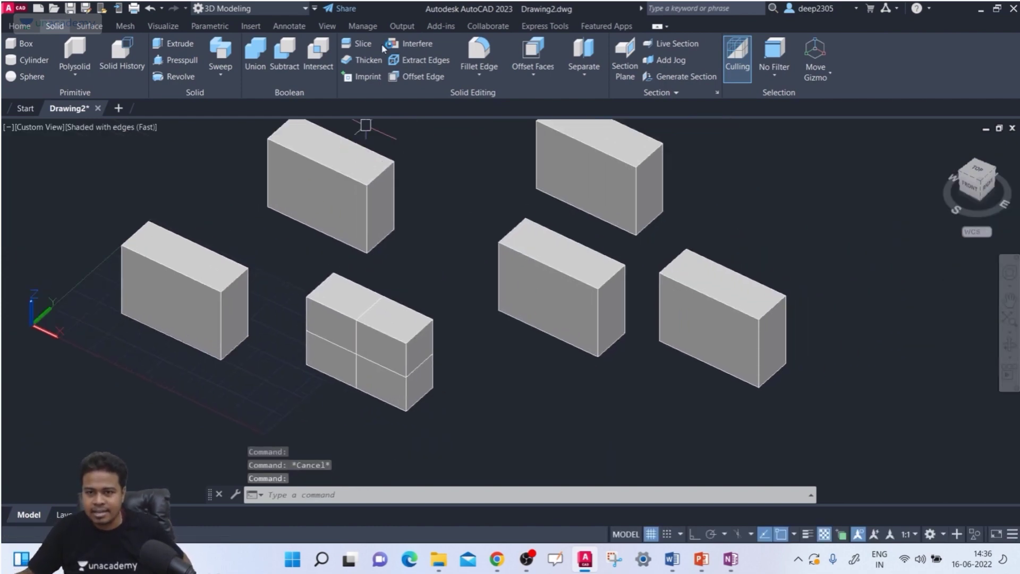
{"action": "left_click", "coordinate": [355, 45]}
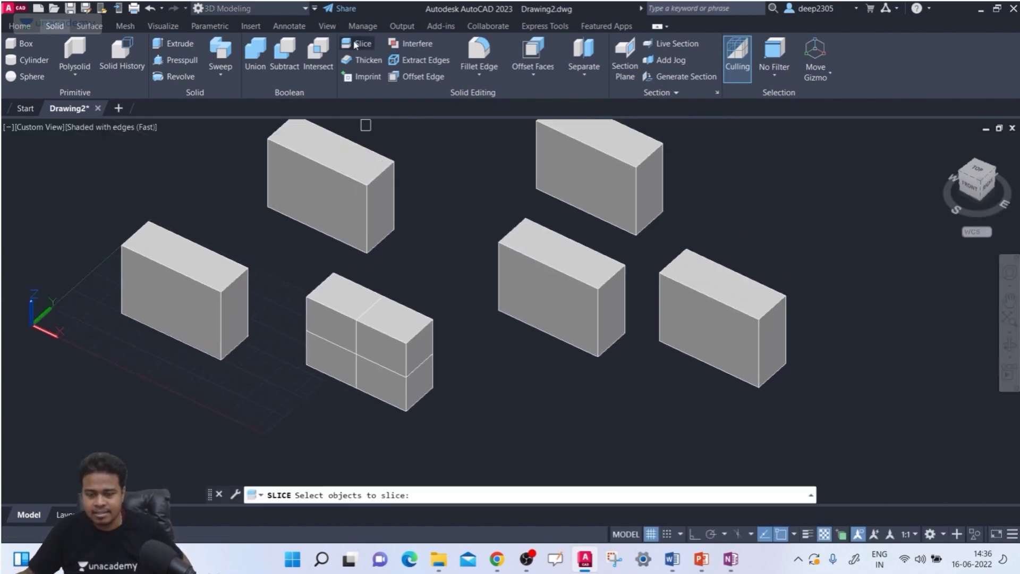
{"action": "left_click", "coordinate": [557, 291]}
{"action": "left_click", "coordinate": [728, 325]}
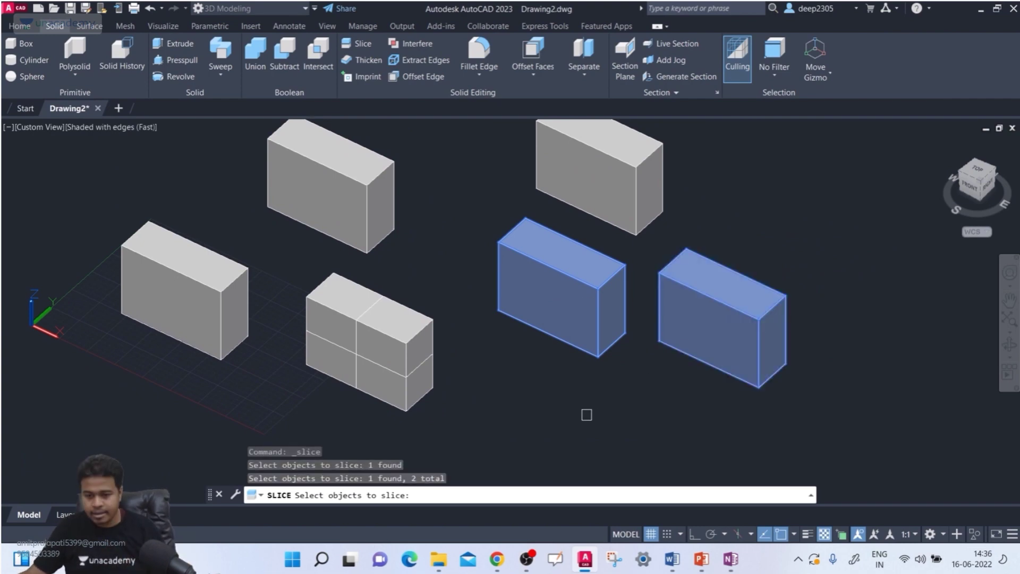
{"action": "key", "text": "Return"}
{"action": "middle_click_drag", "start_coordinate": [587, 407], "coordinate": [553, 419]}
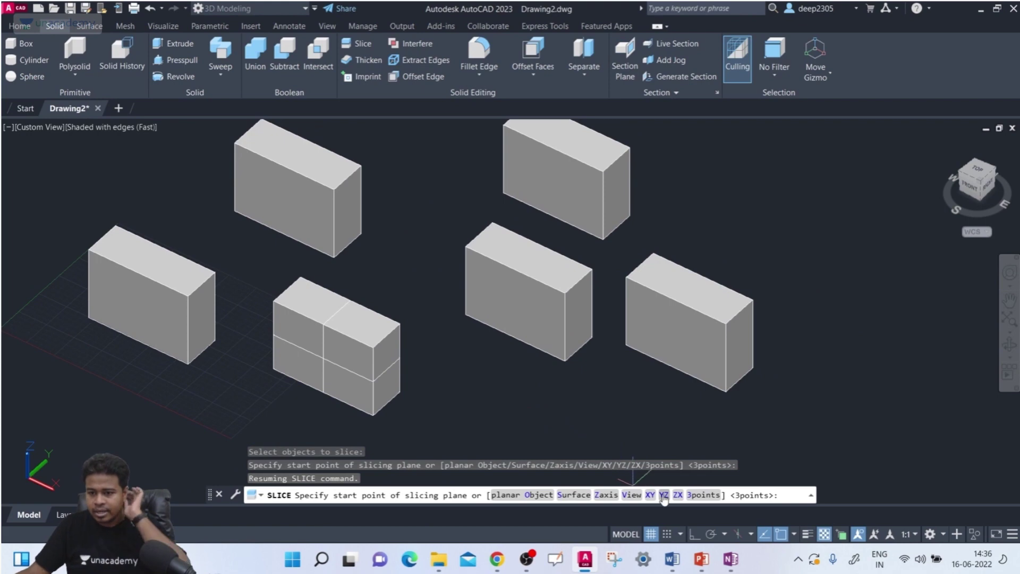
{"action": "left_click", "coordinate": [650, 495]}
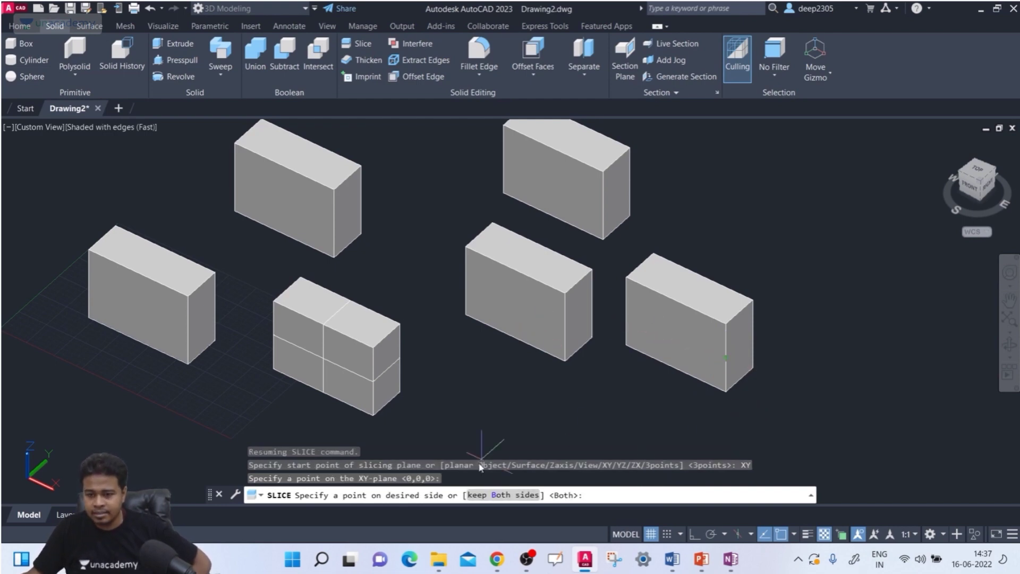
{"action": "left_click", "coordinate": [502, 495]}
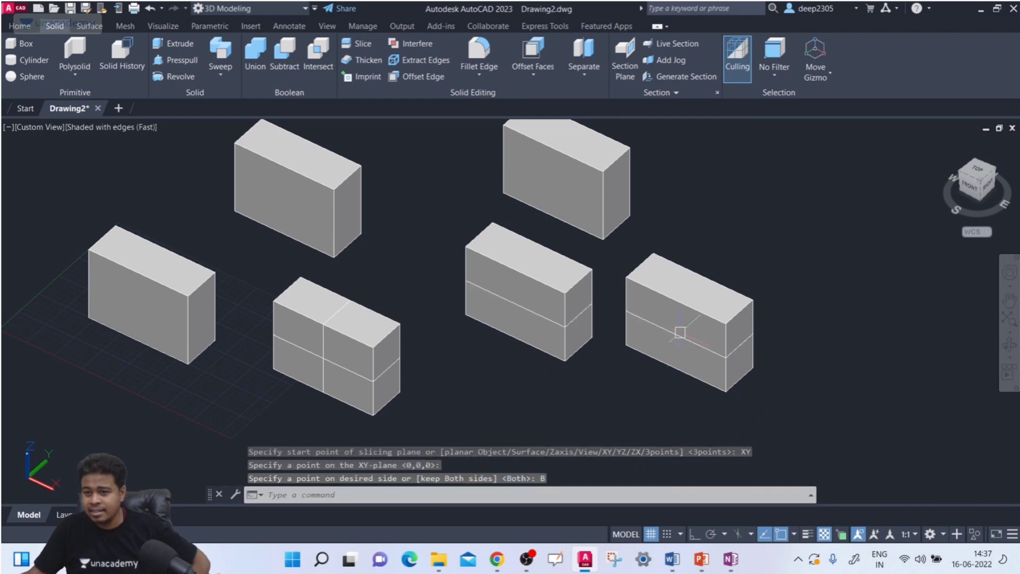
Move the upper half of the farthest sliced box along the Y axis, clear of its lower half.
{"action": "left_click", "coordinate": [676, 302]}
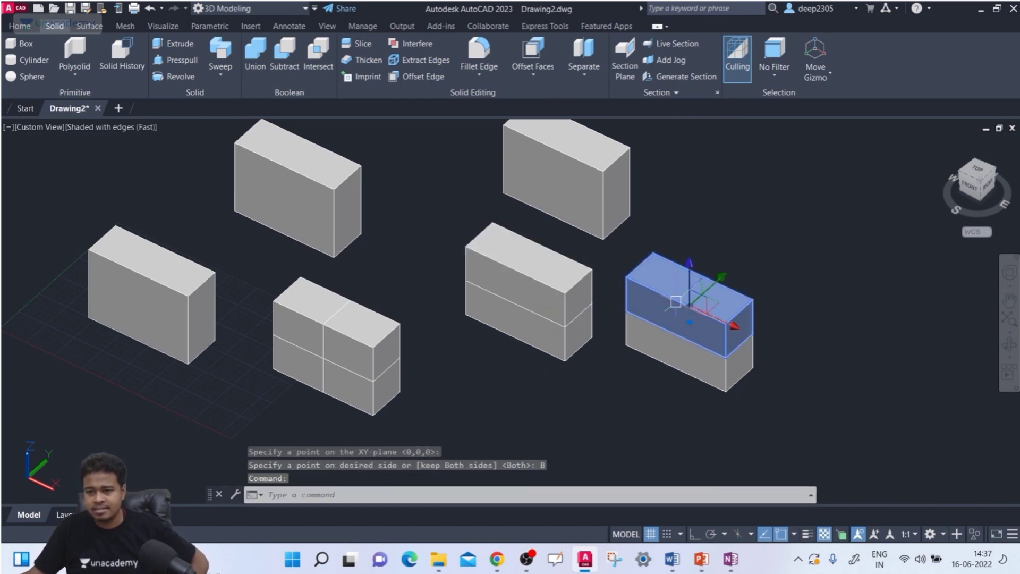
{"action": "left_click", "coordinate": [721, 287]}
{"action": "left_click", "coordinate": [810, 208]}
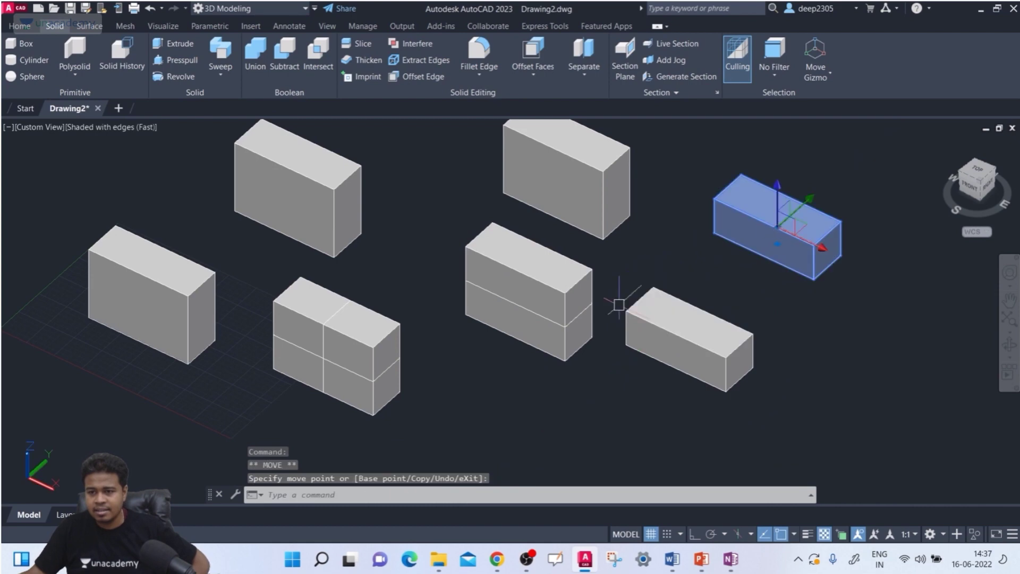
Move the upper half of the sliced box beside the quartered one forward along the Y axis, clear of its lower half.
{"action": "left_click", "coordinate": [561, 299]}
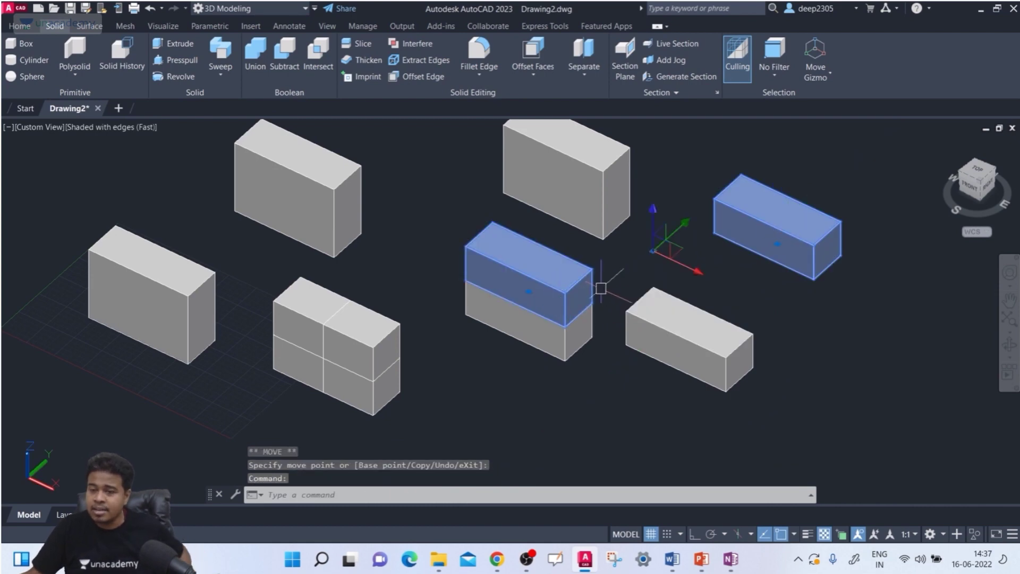
{"action": "key", "text": "Escape"}
{"action": "left_click", "coordinate": [565, 285]}
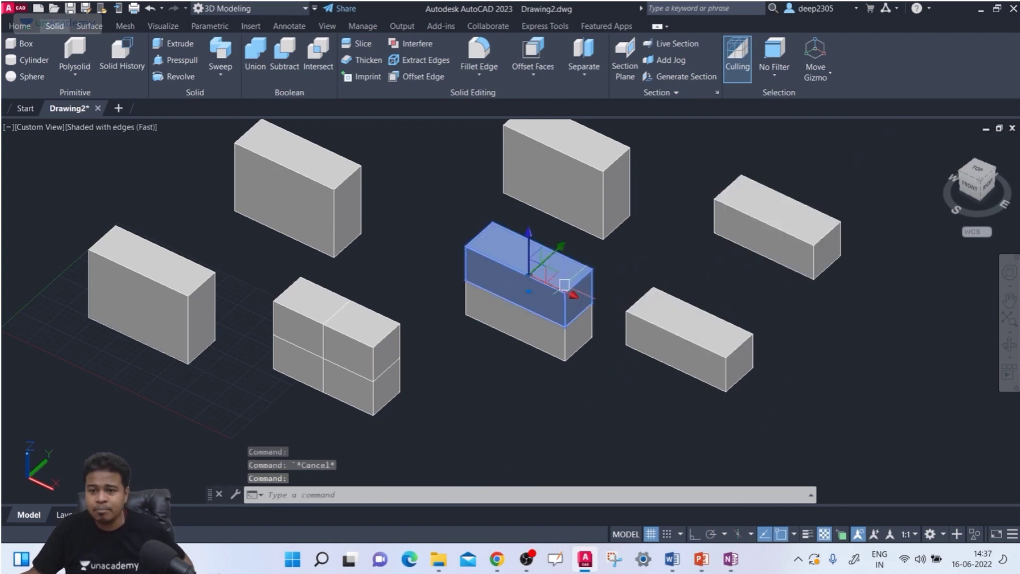
{"action": "left_click", "coordinate": [560, 247]}
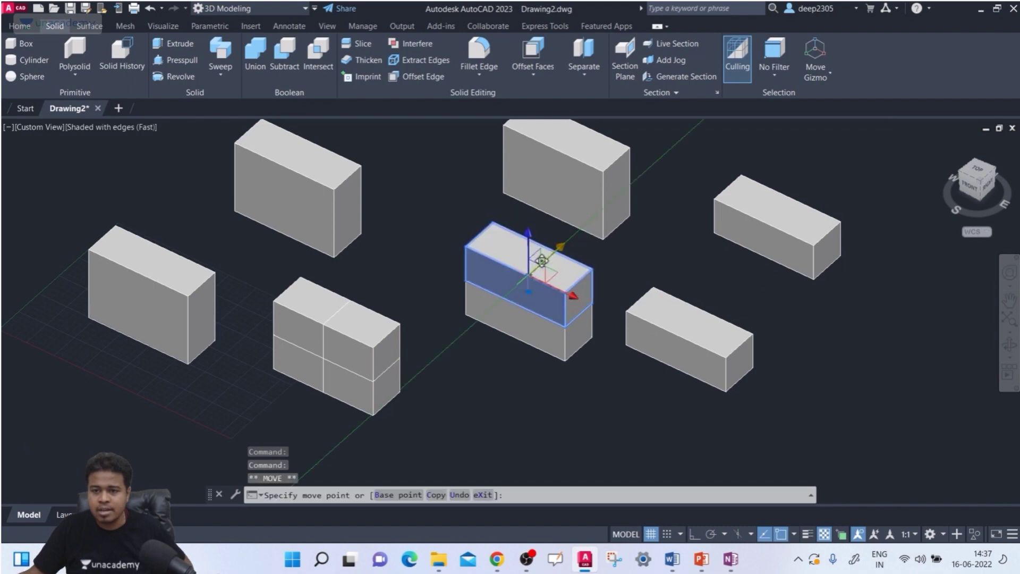
{"action": "left_click", "coordinate": [500, 334]}
{"action": "key", "text": "Escape"}
{"action": "middle_click_drag", "start_coordinate": [540, 387], "coordinate": [533, 448]}
{"action": "scroll", "coordinate": [160, 304], "scroll_direction": "up", "scroll_amount": 2}
{"action": "middle_click_drag", "start_coordinate": [427, 296], "coordinate": [478, 296]}
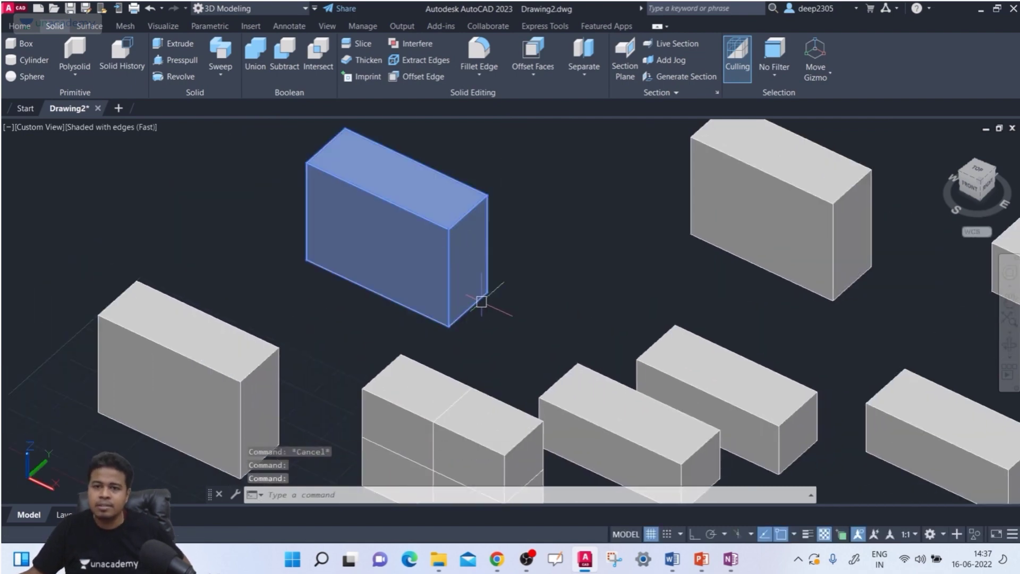
Try to slice the whole box behind the quartered one with a ZX plane through the midpoint of its long front top edge, keeping both sides.
{"action": "left_click", "coordinate": [362, 45]}
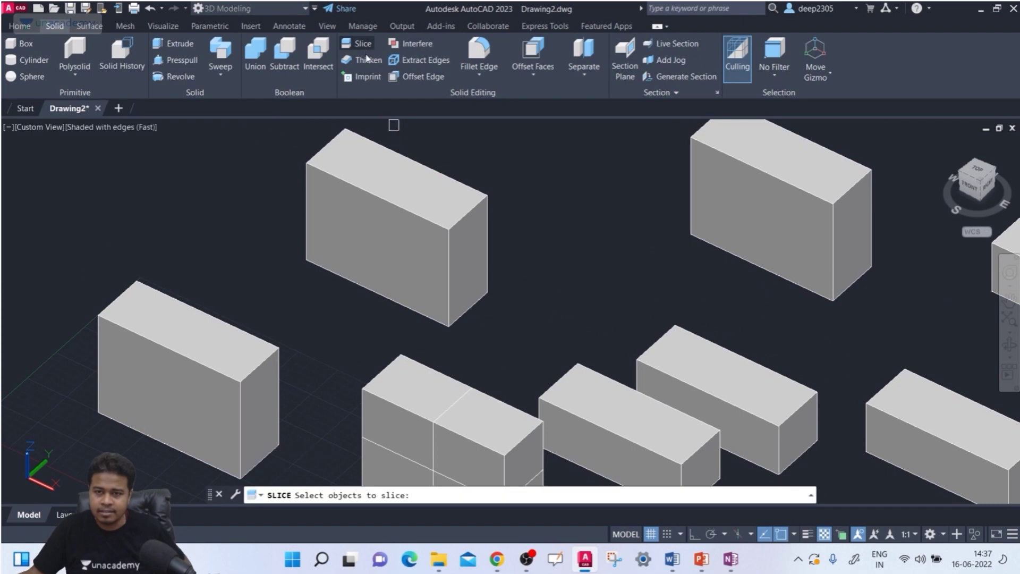
{"action": "left_click", "coordinate": [424, 259]}
{"action": "key", "text": "Return"}
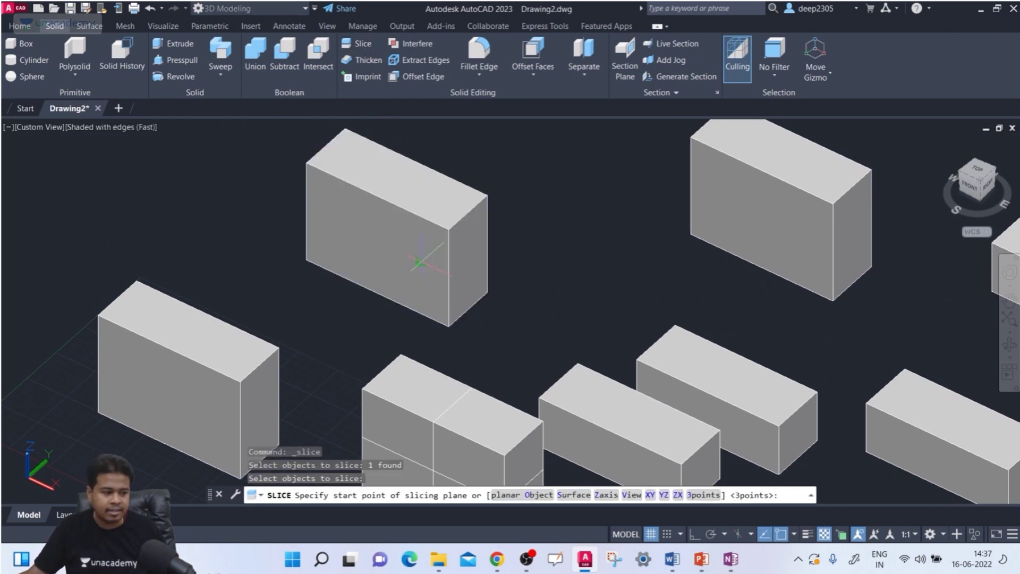
{"action": "left_click", "coordinate": [677, 494]}
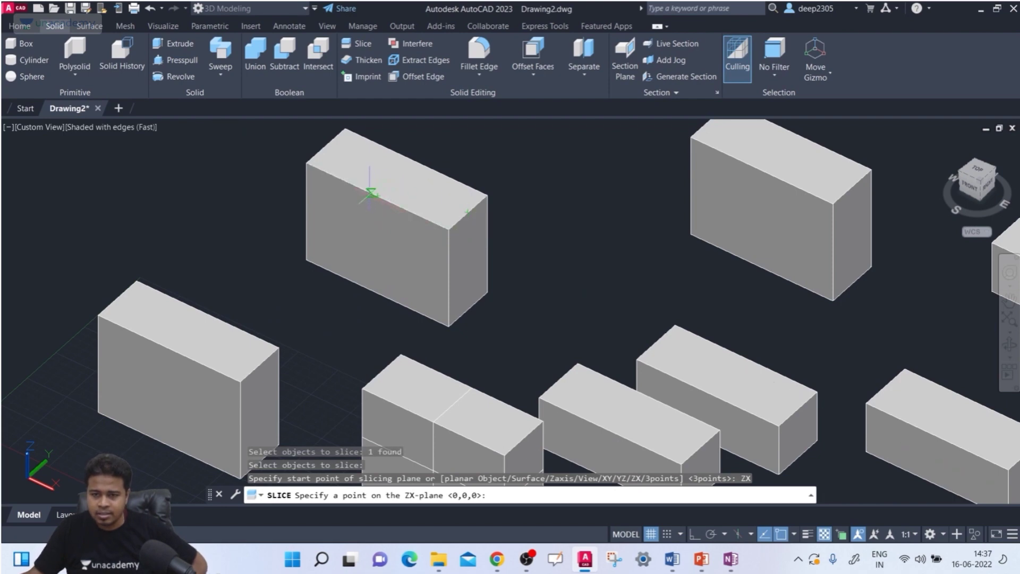
{"action": "left_click", "coordinate": [377, 195]}
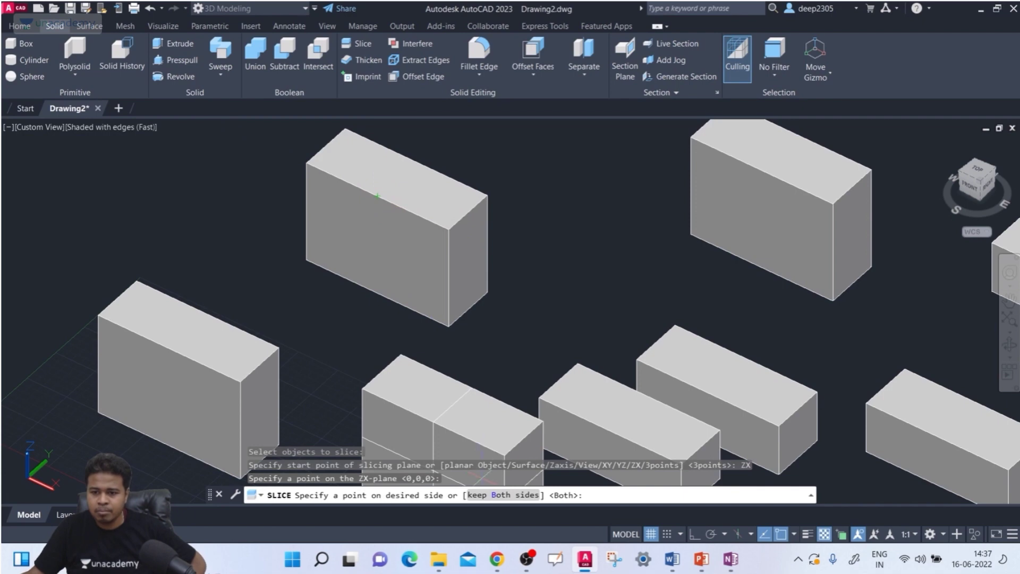
{"action": "left_click", "coordinate": [489, 492]}
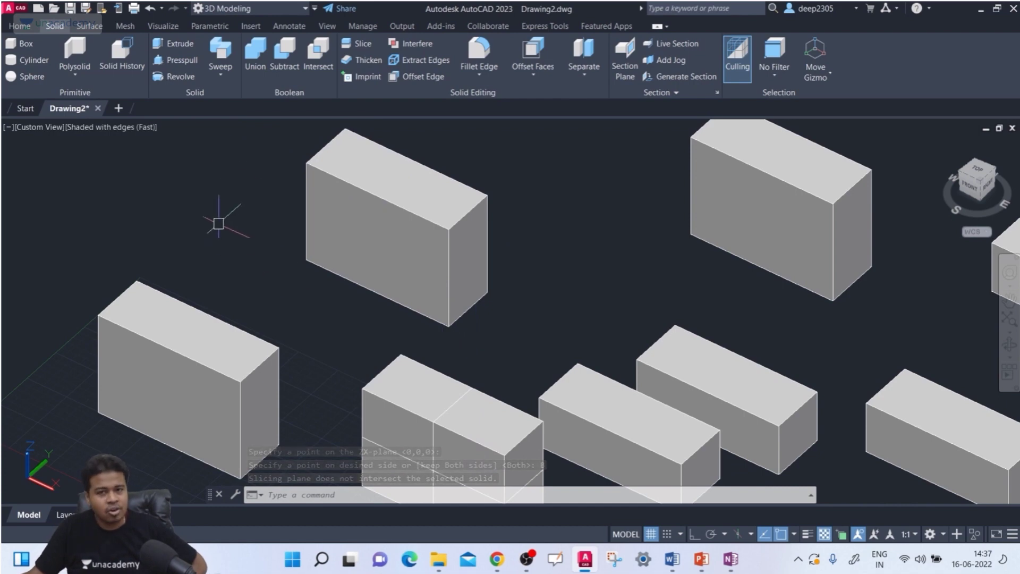
Slice the whole box behind the quartered one with a ZX plane through the midpoint of its short top edge, keeping both sides.
{"action": "left_click", "coordinate": [345, 47]}
{"action": "left_click", "coordinate": [378, 228]}
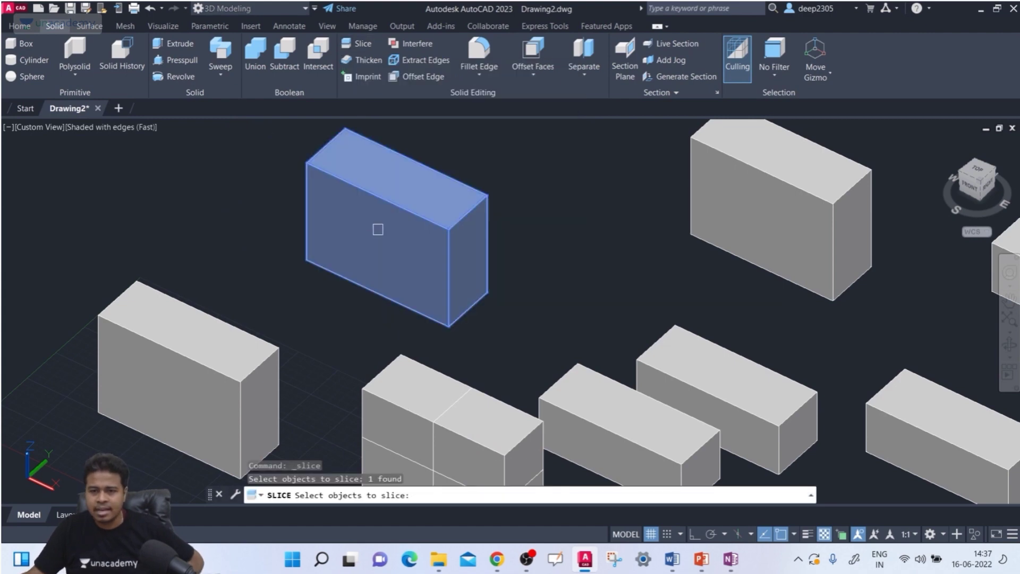
{"action": "key", "text": "Return"}
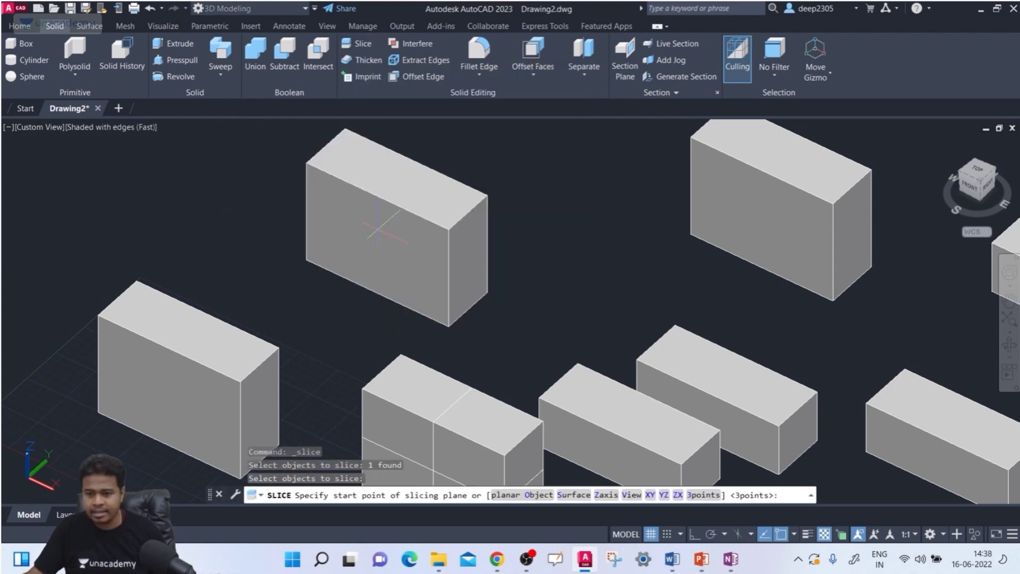
{"action": "left_click", "coordinate": [680, 498]}
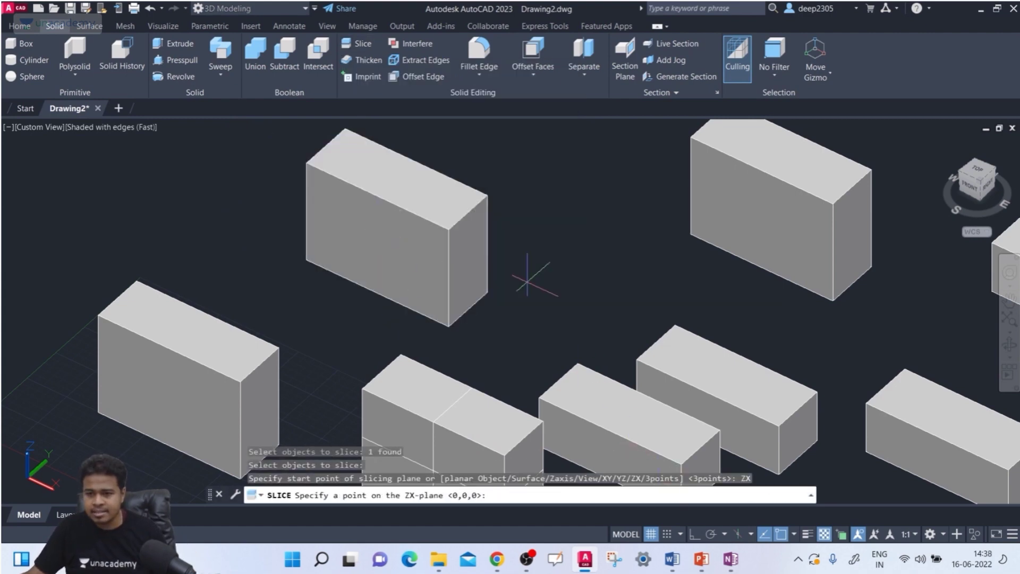
{"action": "left_click", "coordinate": [468, 211]}
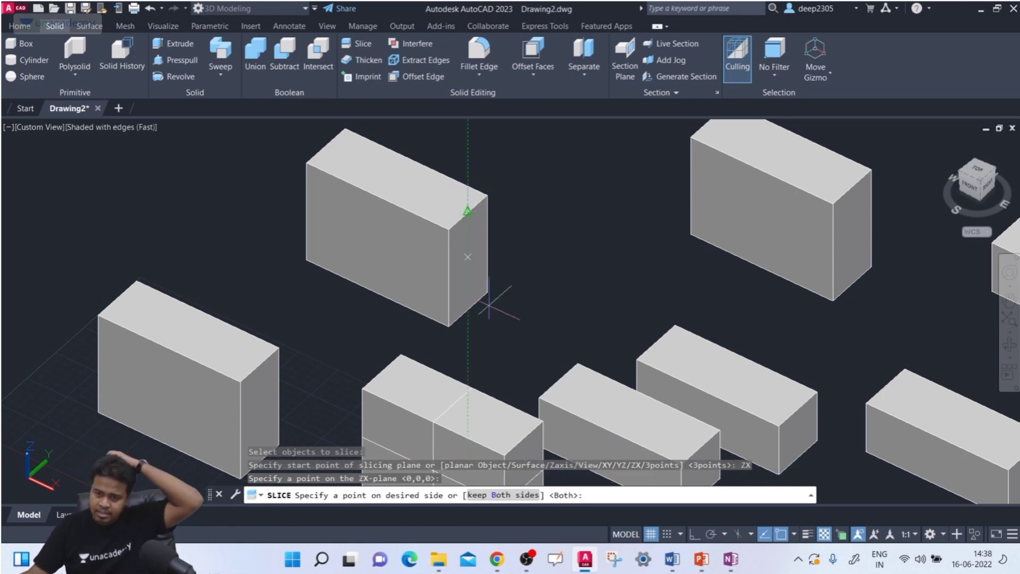
{"action": "left_click", "coordinate": [501, 495]}
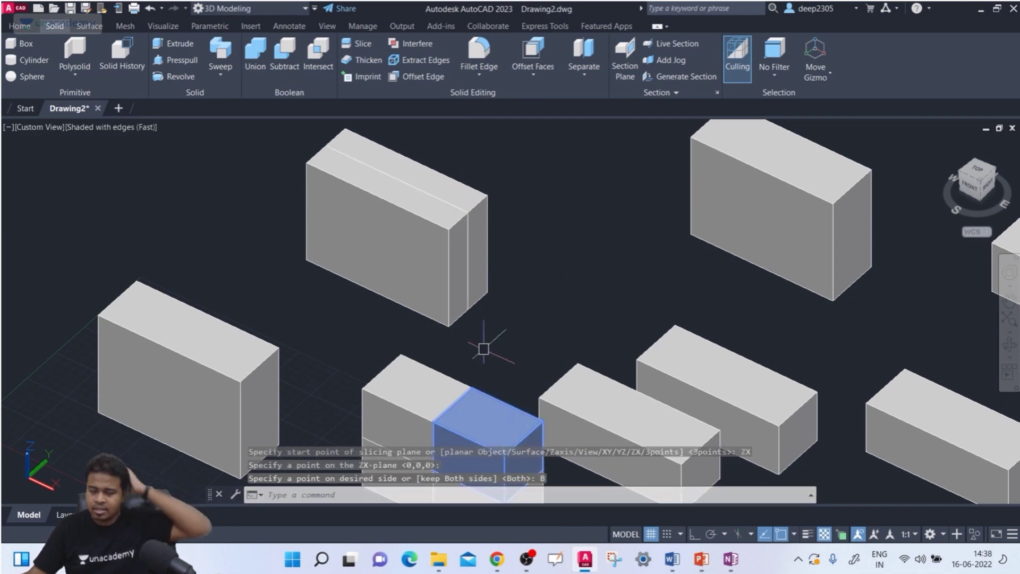
Move the front slab of the ZX-sliced box along the X axis, clear of the rear slab.
{"action": "left_click", "coordinate": [394, 228]}
{"action": "left_click", "coordinate": [394, 228]}
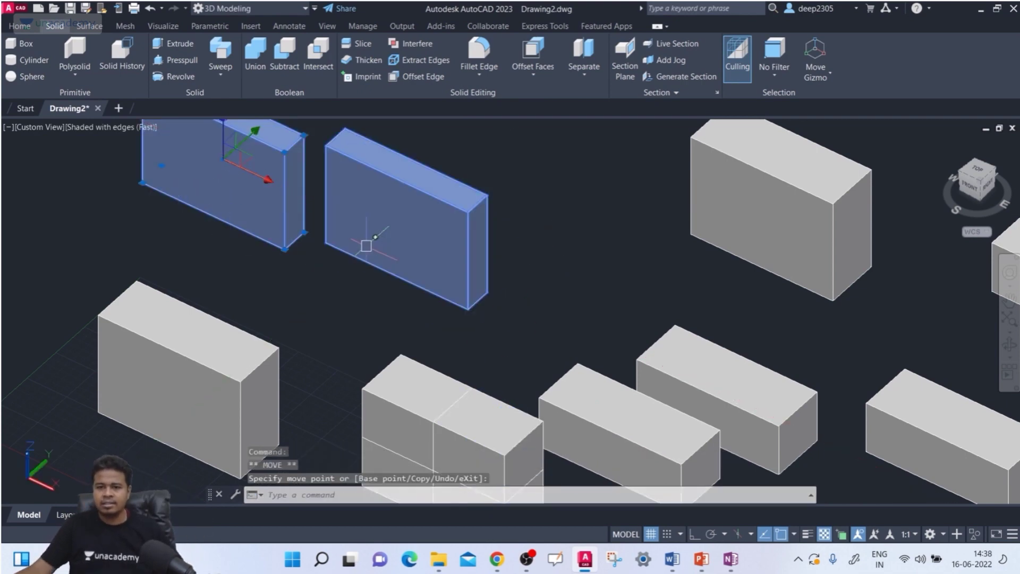
{"action": "key", "text": "Escape"}
Slice the remaining back-row box by 3points through two diagonally opposite top corners and a point near the front bottom edge's middle, keeping both sides.
{"action": "scroll", "coordinate": [366, 246], "scroll_direction": "down", "scroll_amount": 3}
{"action": "middle_click_drag", "start_coordinate": [611, 228], "coordinate": [410, 228]}
{"action": "scroll", "coordinate": [467, 230], "scroll_direction": "up", "scroll_amount": 2}
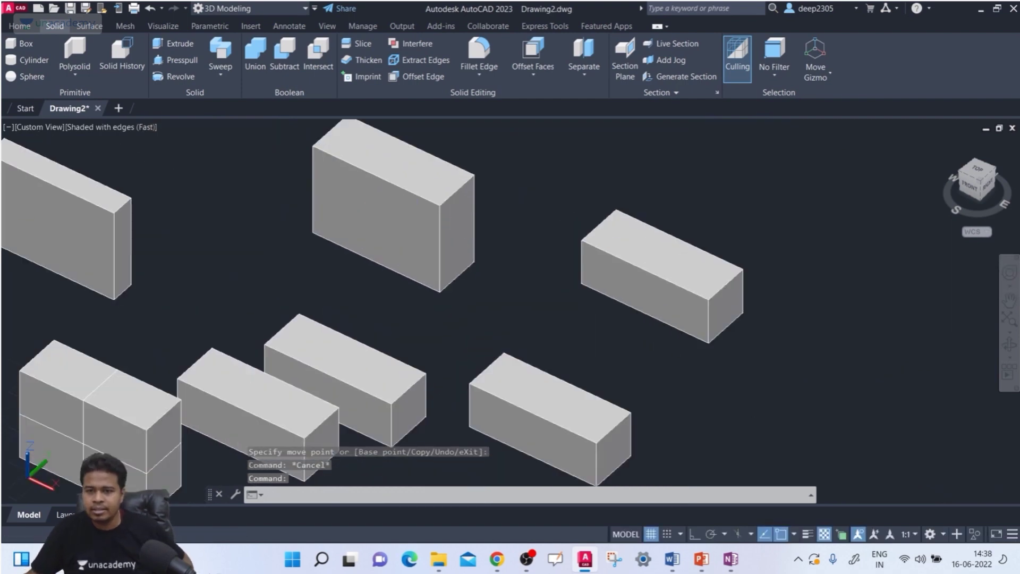
{"action": "left_click", "coordinate": [365, 45]}
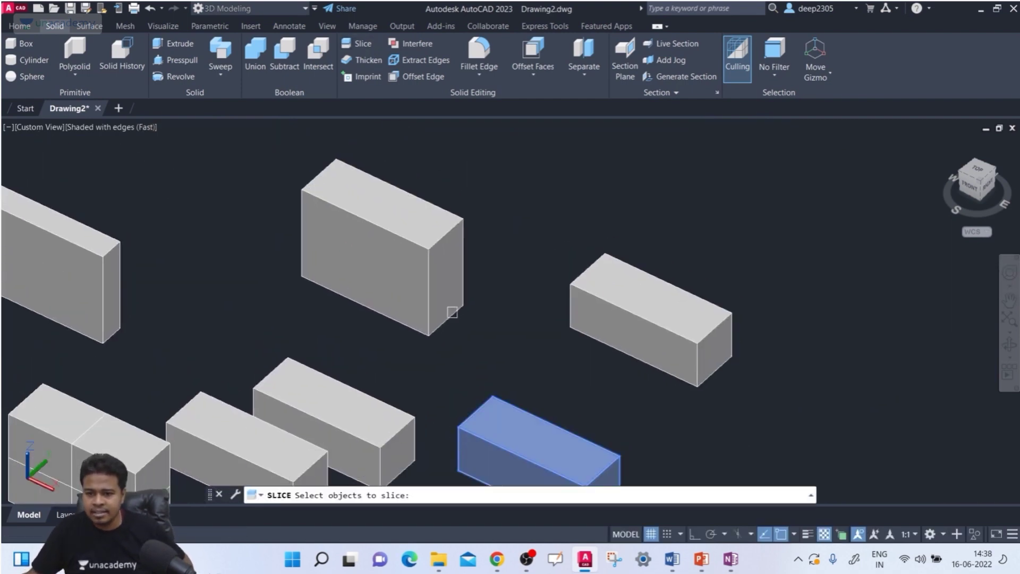
{"action": "left_click", "coordinate": [443, 282]}
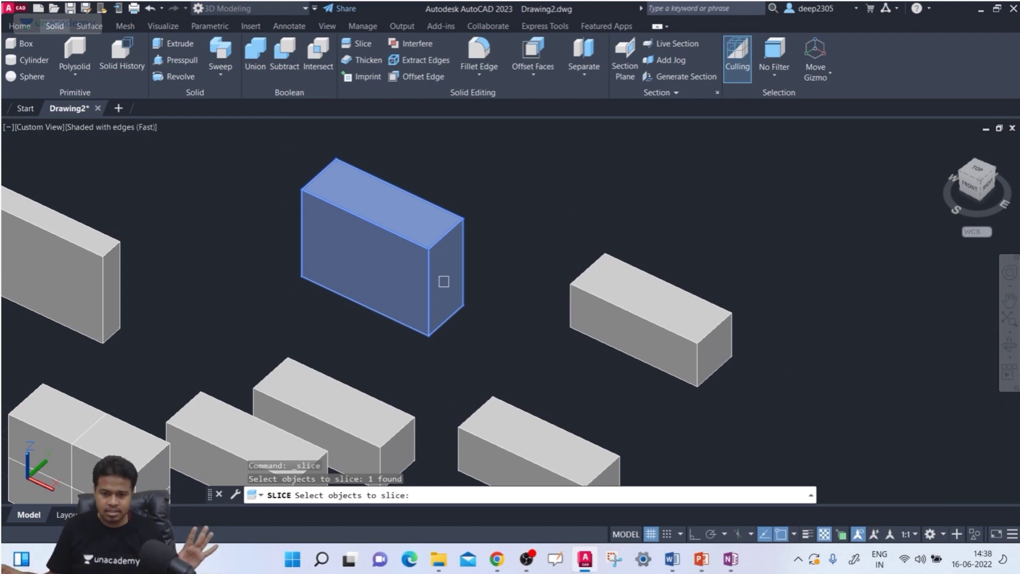
{"action": "key", "text": "Return"}
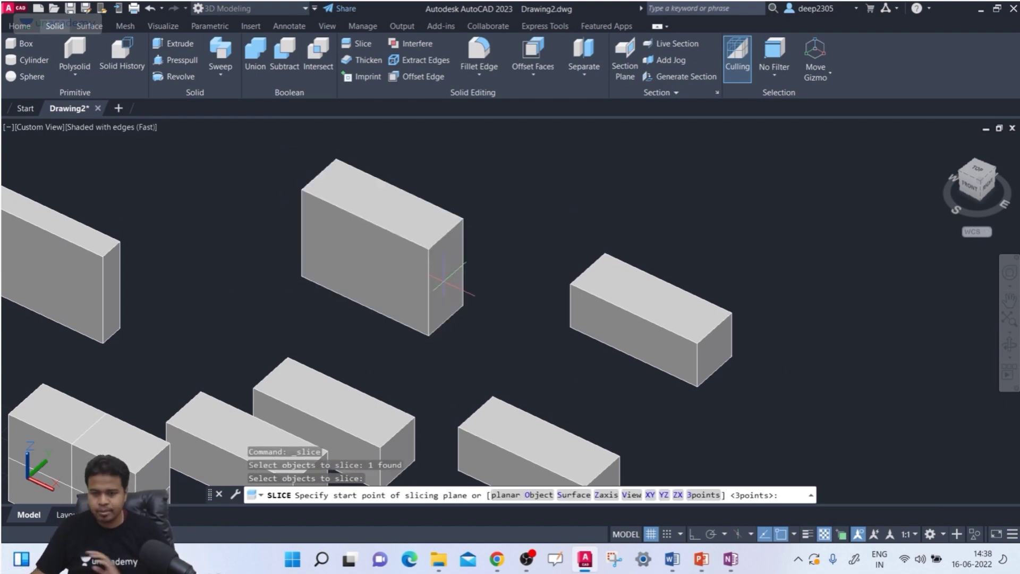
{"action": "left_click", "coordinate": [704, 494]}
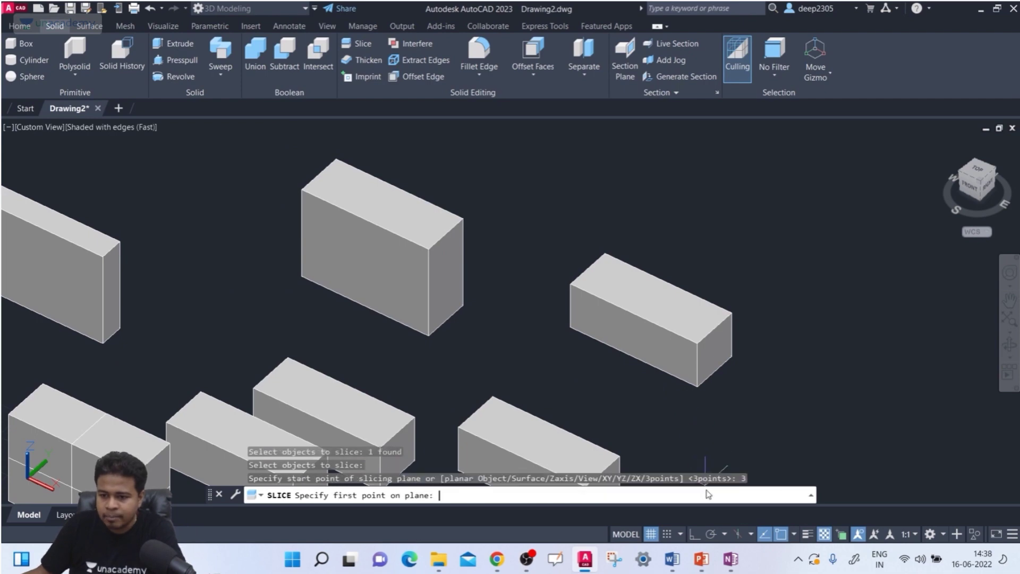
{"action": "left_click", "coordinate": [428, 248]}
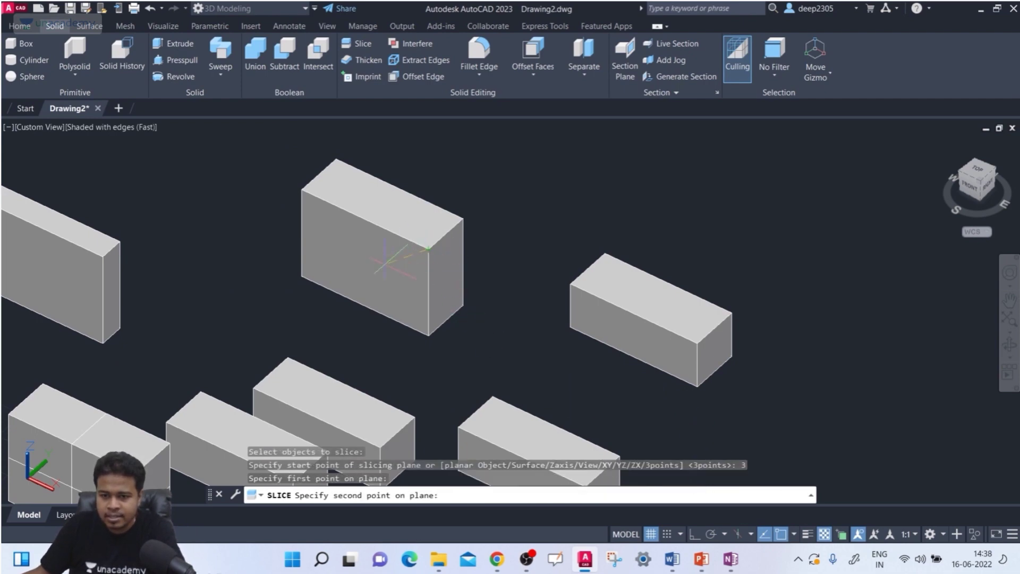
{"action": "left_click", "coordinate": [356, 300]}
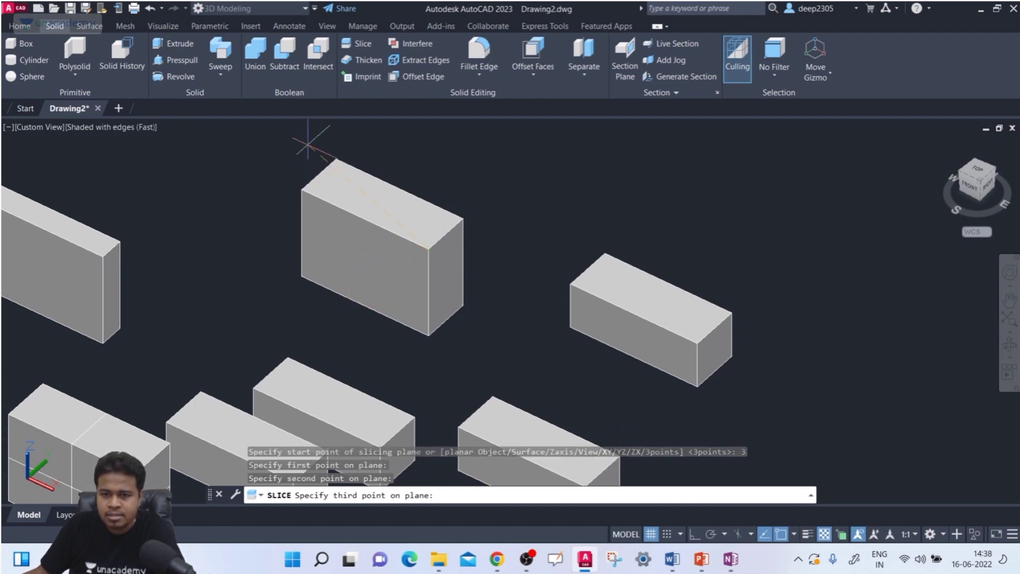
{"action": "left_click", "coordinate": [336, 158]}
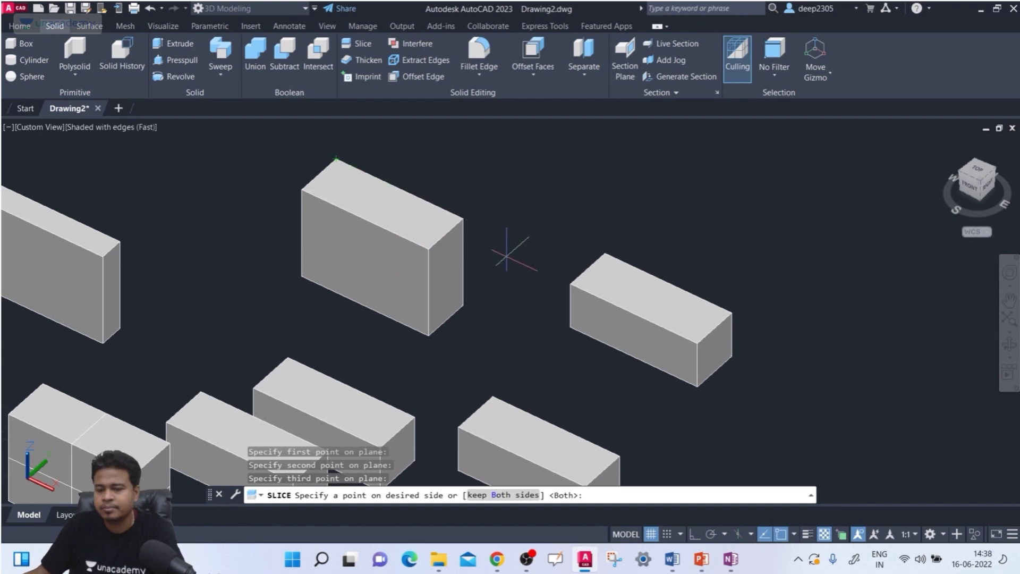
{"action": "left_click", "coordinate": [507, 496]}
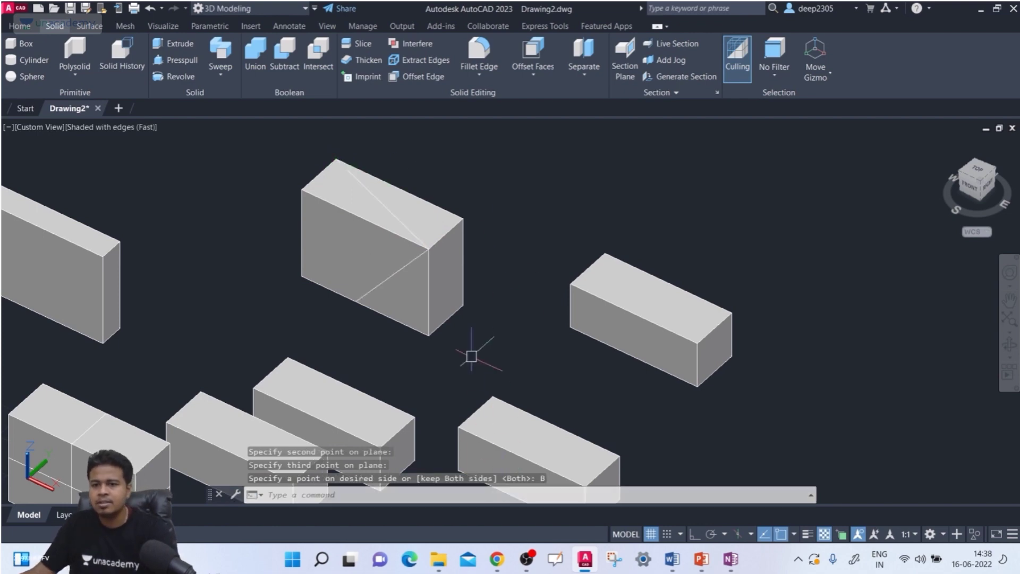
Move the front piece of the obliquely sliced box along the X axis, clear of the other piece.
{"action": "left_click", "coordinate": [342, 239]}
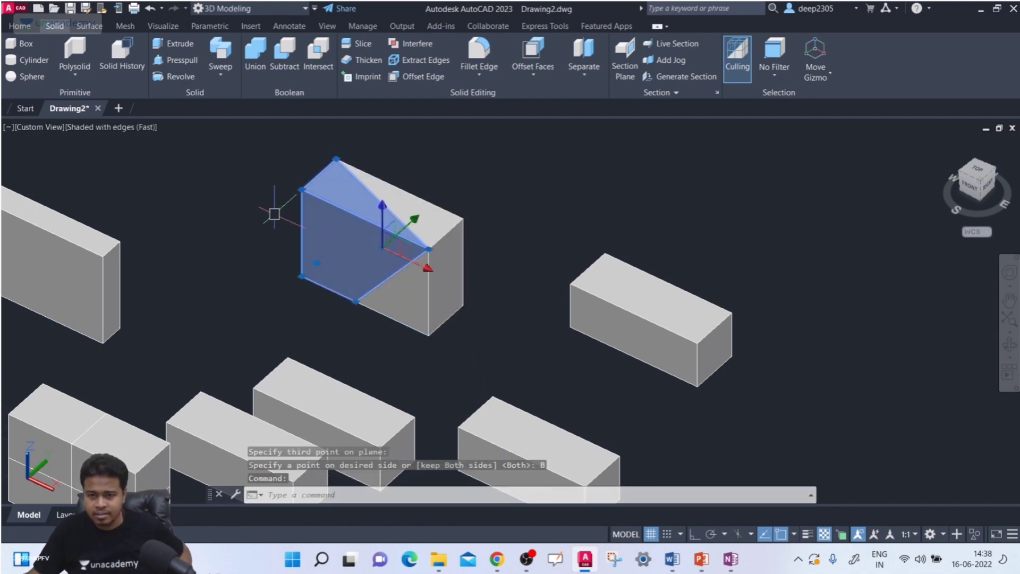
{"action": "left_click", "coordinate": [413, 269]}
{"action": "left_click", "coordinate": [414, 266]}
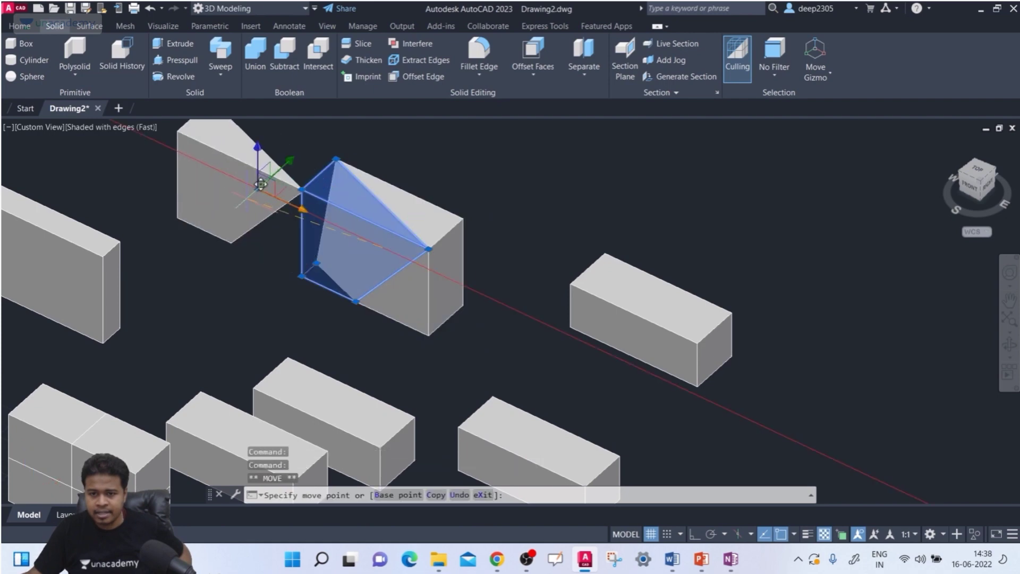
{"action": "key", "text": "Escape"}
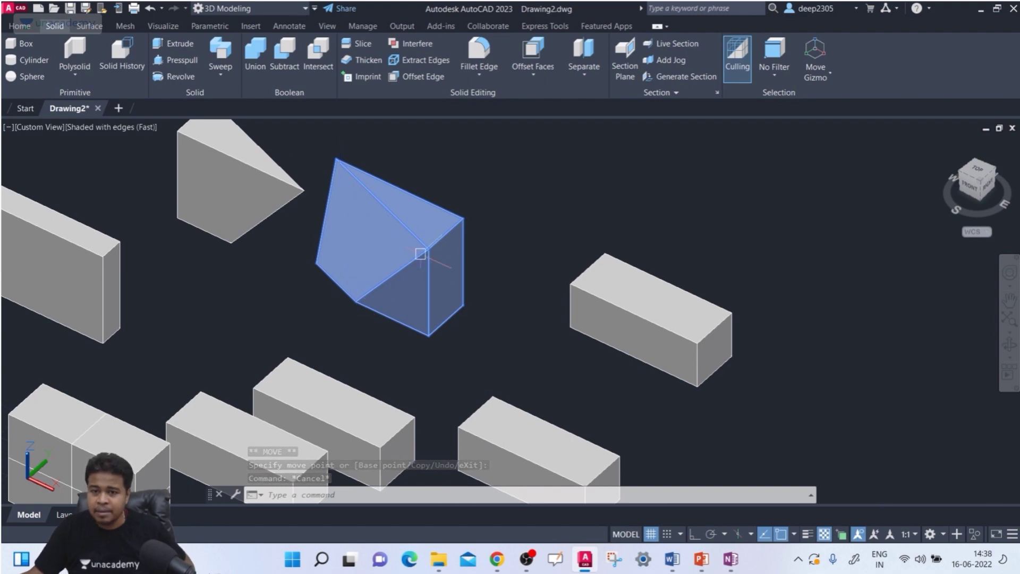
{"action": "key", "text": "Escape"}
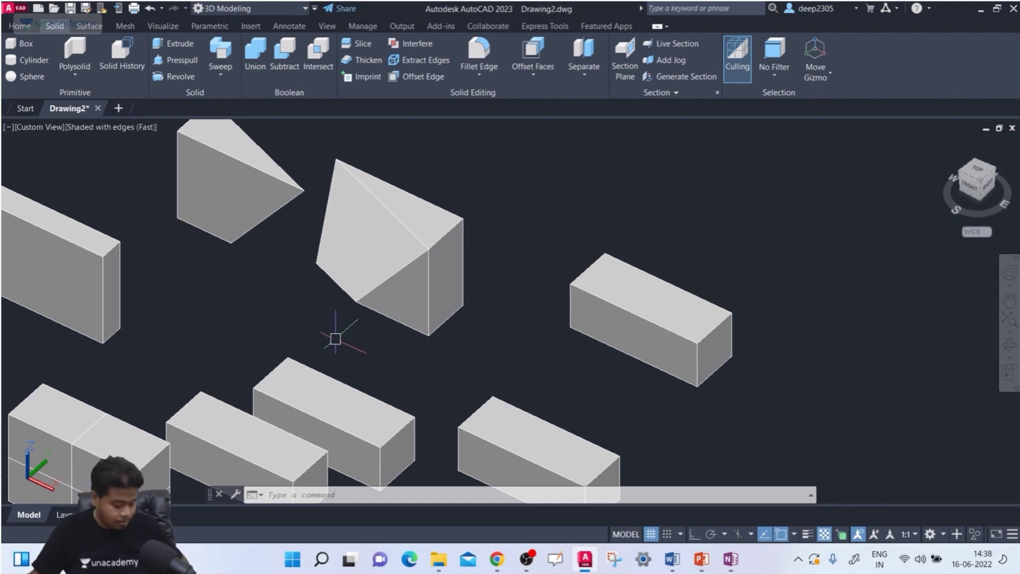
Slice the separate half-height box by 3points through two diagonally opposite top corners and the bottom corner below the second, keeping both sides.
{"action": "mouse_move", "coordinate": [334, 339]}
{"action": "middle_mouse_down", "text": "shift"}
{"action": "mouse_move", "coordinate": [303, 342]}
{"action": "mouse_move", "coordinate": [264, 310]}
{"action": "mouse_move", "coordinate": [328, 303]}
{"action": "mouse_move", "coordinate": [364, 344]}
{"action": "mouse_move", "coordinate": [333, 353]}
{"action": "middle_mouse_up", "text": "shift"}
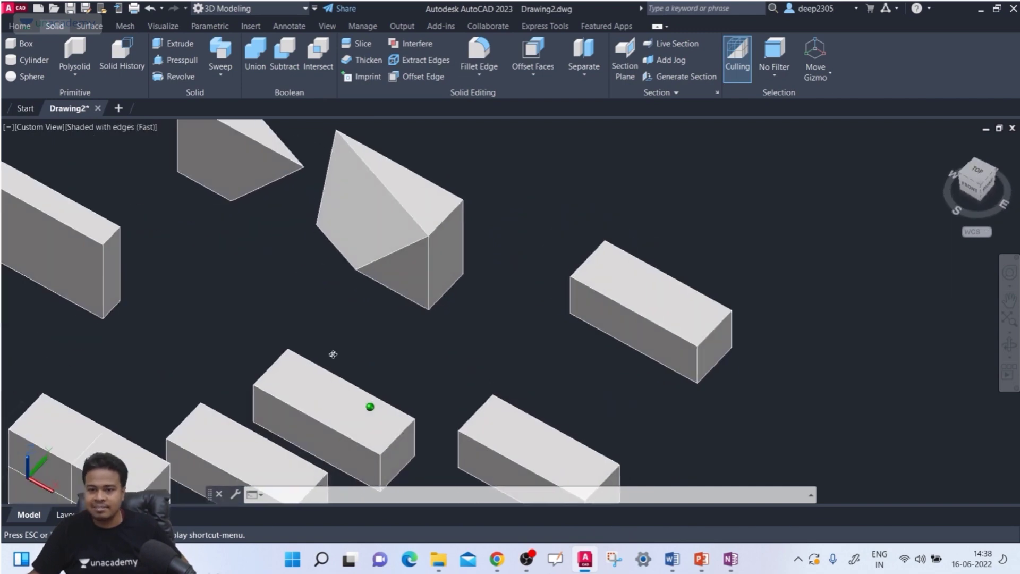
{"action": "middle_click_drag", "start_coordinate": [462, 353], "coordinate": [364, 355]}
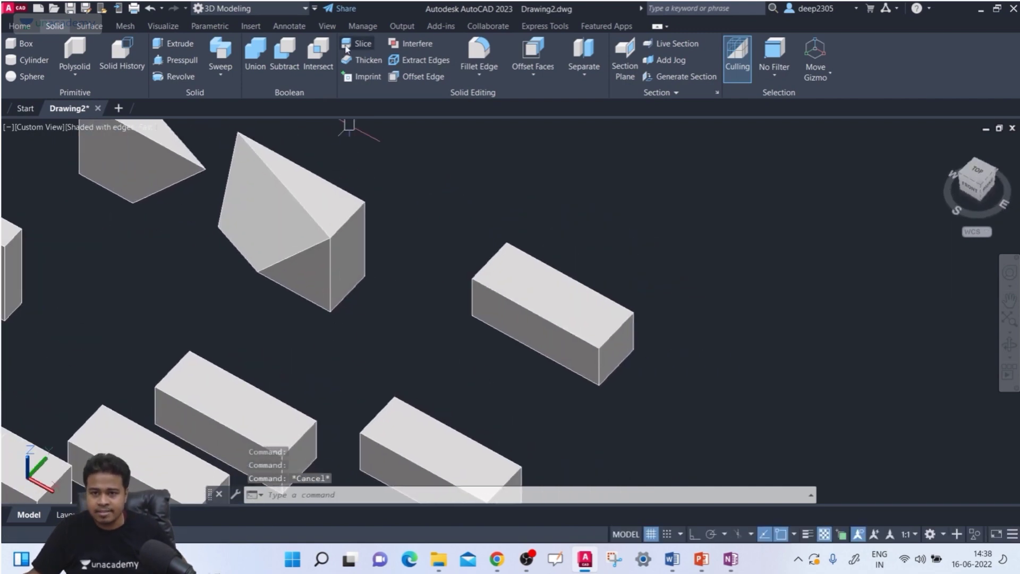
{"action": "left_click", "coordinate": [361, 44]}
{"action": "left_click", "coordinate": [549, 307]}
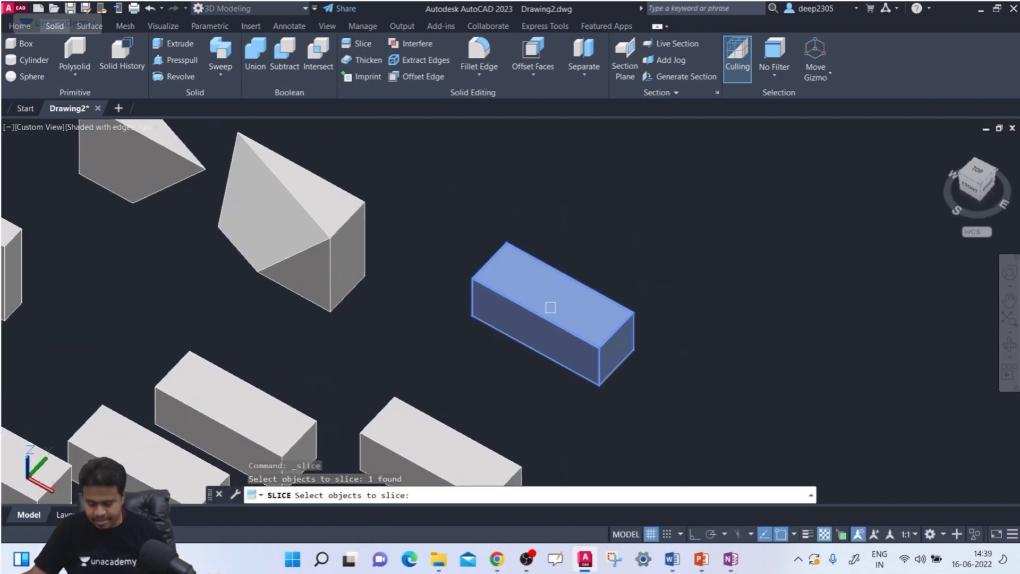
{"action": "key", "text": "Return"}
{"action": "type", "text": "3"}
{"action": "key", "text": "Return"}
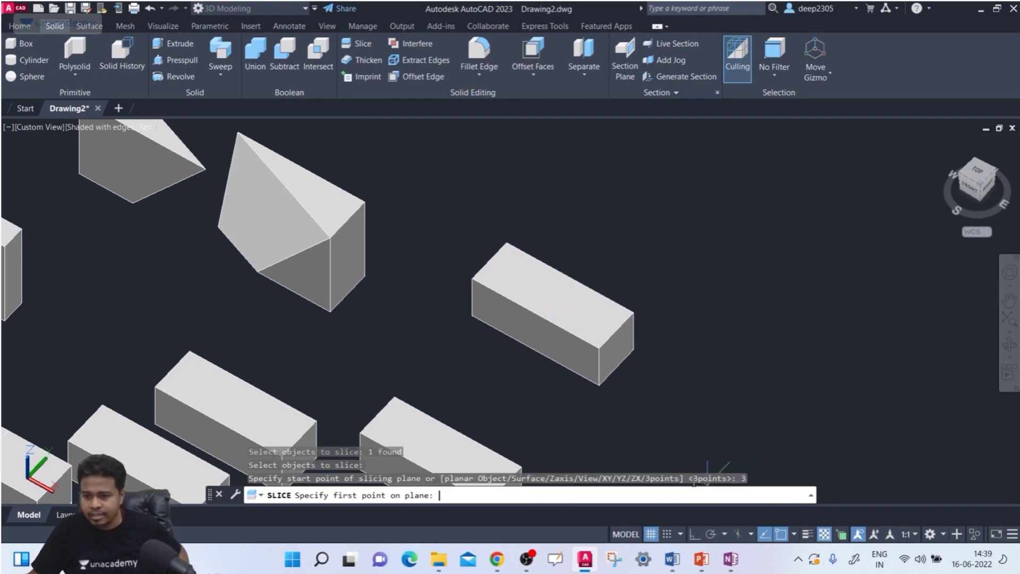
{"action": "left_click", "coordinate": [507, 242]}
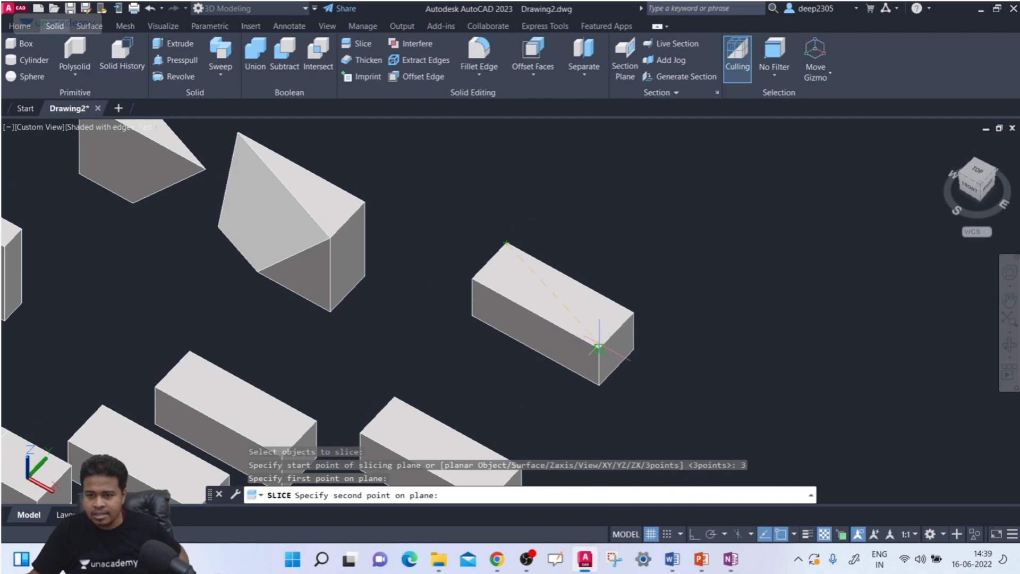
{"action": "left_click", "coordinate": [598, 348]}
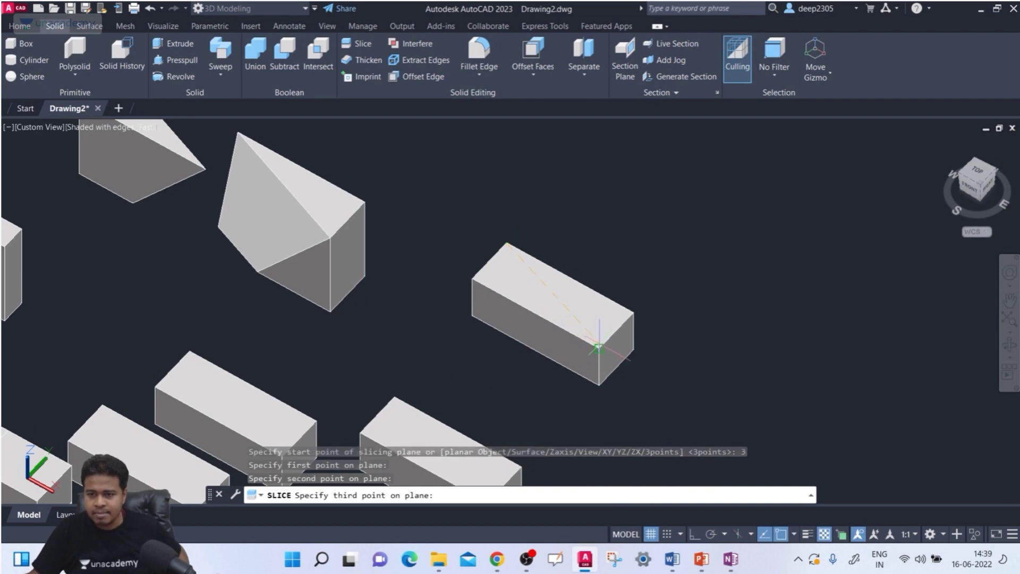
{"action": "left_click", "coordinate": [599, 385]}
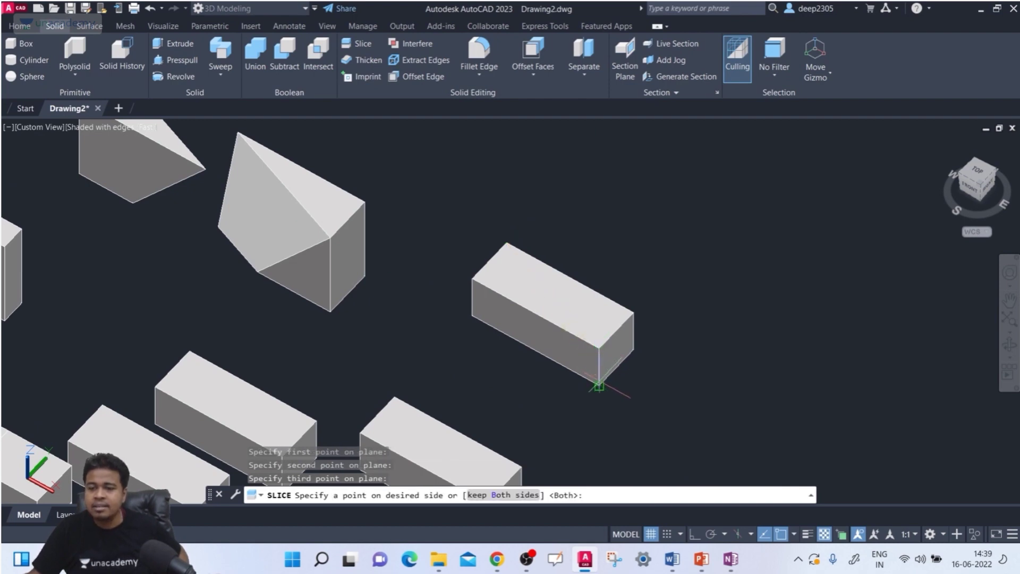
{"action": "left_click", "coordinate": [507, 495]}
{"action": "key", "text": "Escape"}
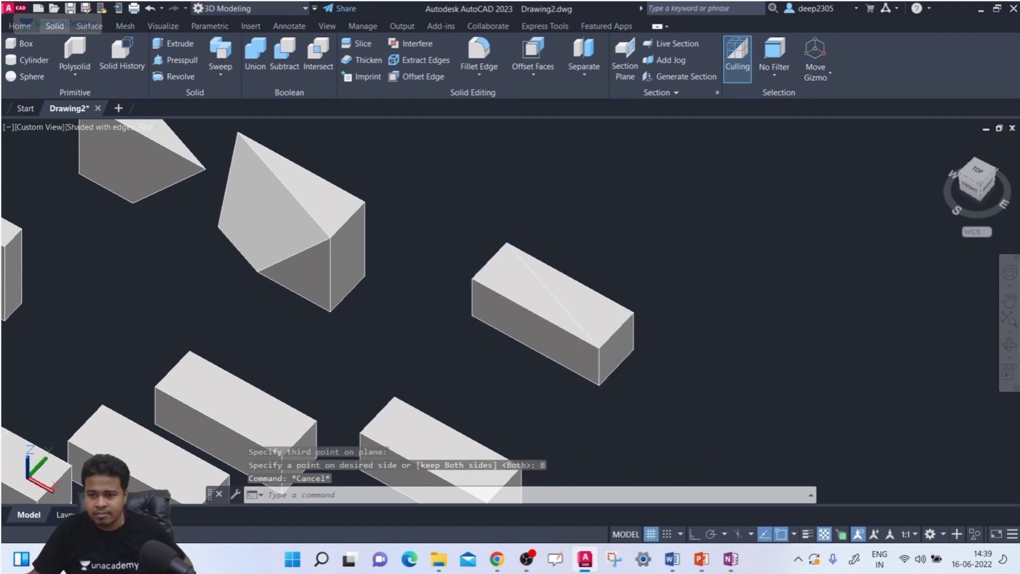
Move the rear wedge of the diagonally sliced box along the X axis, clear of the other wedge.
{"action": "left_click", "coordinate": [631, 326]}
{"action": "left_click", "coordinate": [575, 324]}
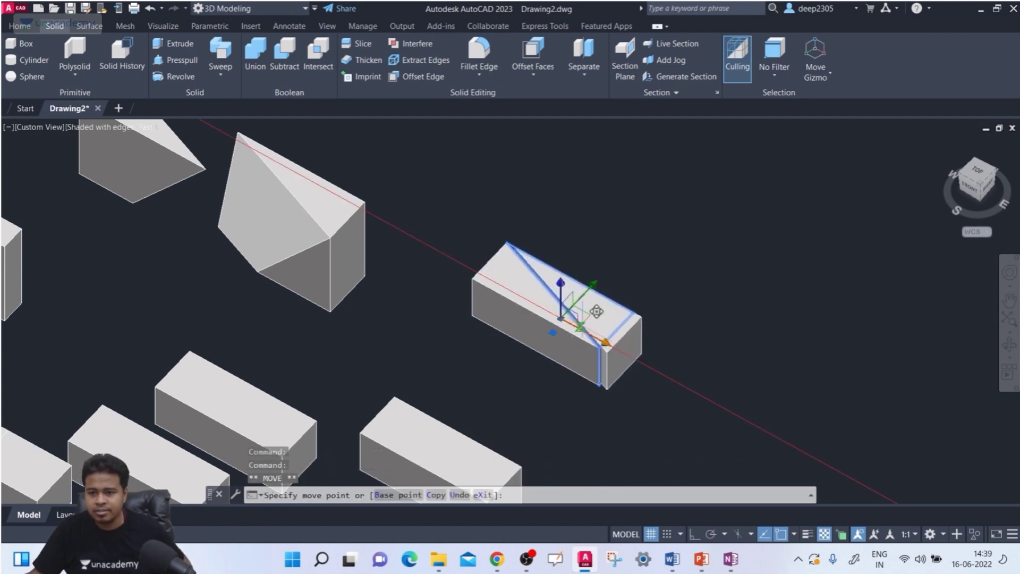
{"action": "left_click", "coordinate": [760, 404]}
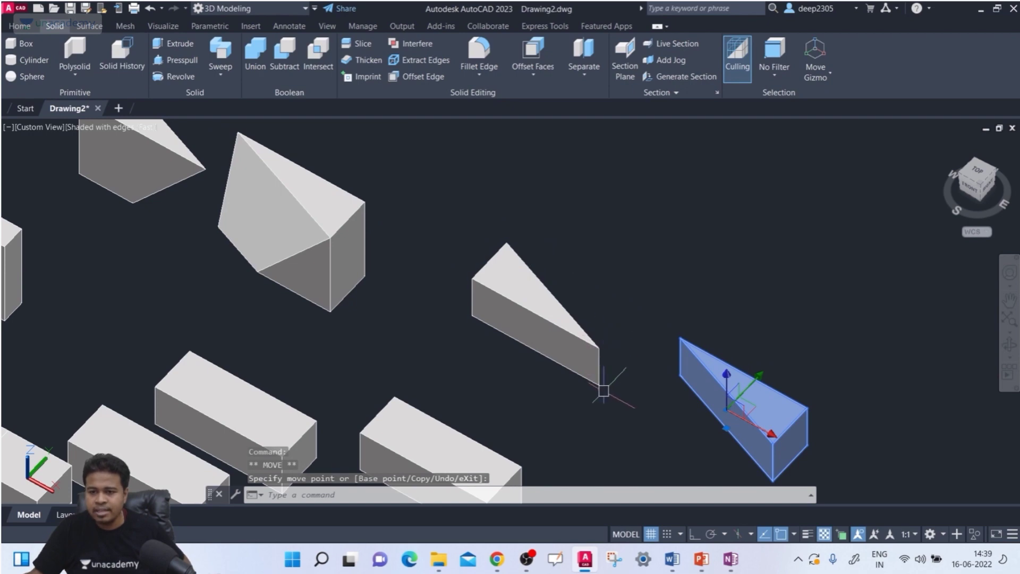
{"action": "key", "text": "Escape"}
{"action": "scroll", "coordinate": [603, 364], "scroll_direction": "down", "scroll_amount": 4}
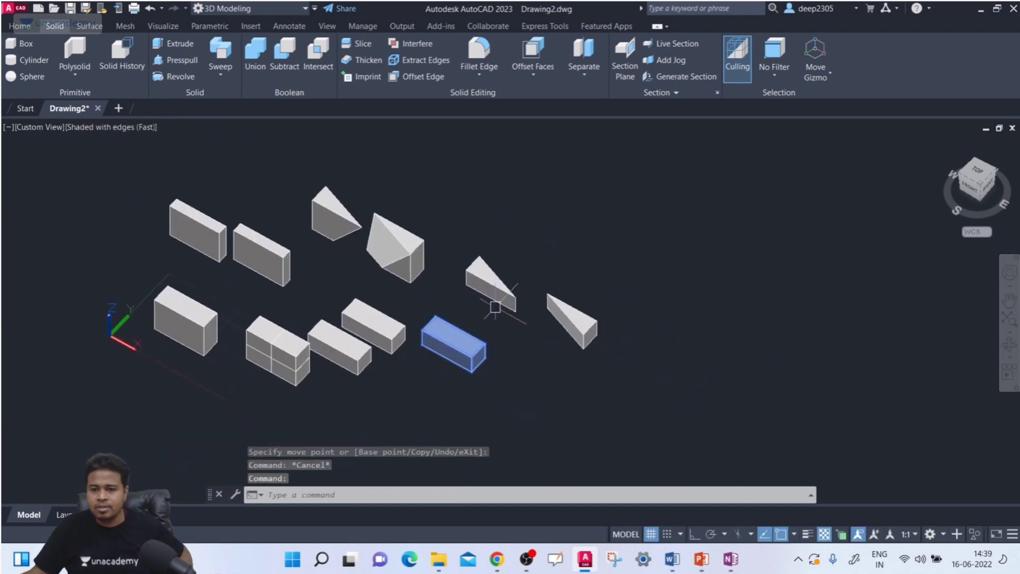
{"action": "scroll", "coordinate": [447, 364], "scroll_direction": "up", "scroll_amount": 4}
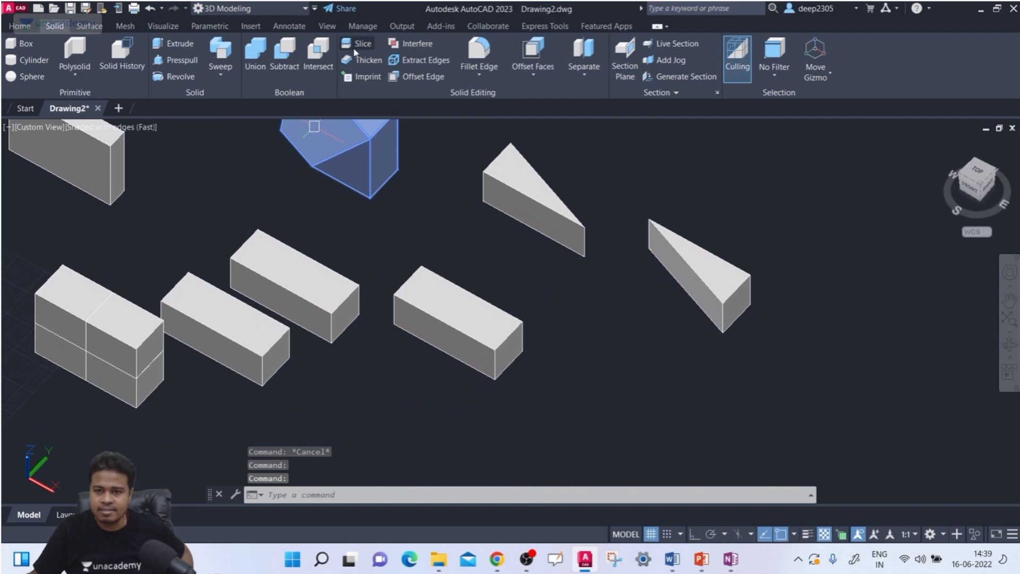
{"action": "scroll", "coordinate": [553, 266], "scroll_direction": "down", "scroll_amount": 3}
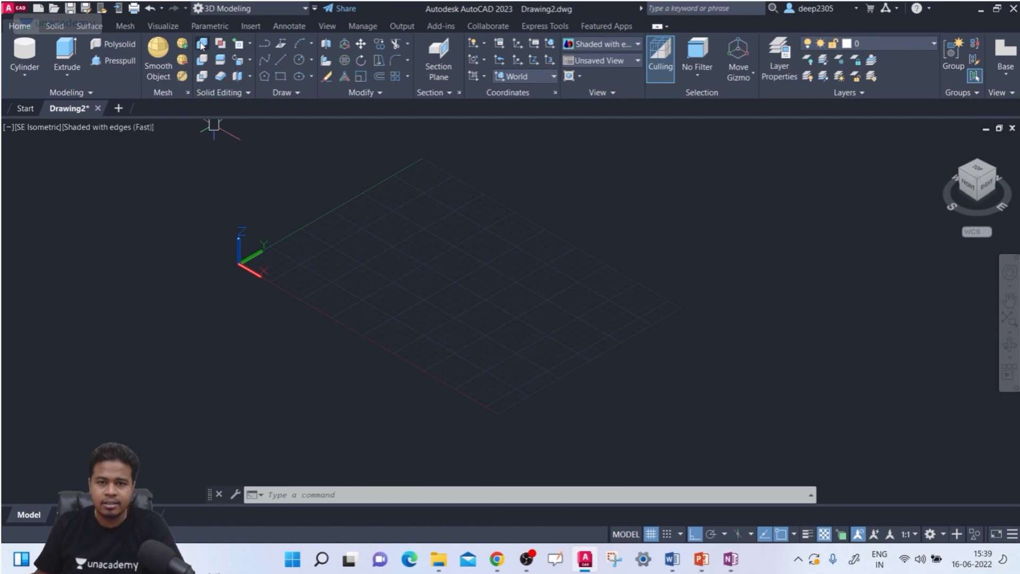
{"action": "left_click", "coordinate": [242, 9]}
{"action": "left_click", "coordinate": [237, 55]}
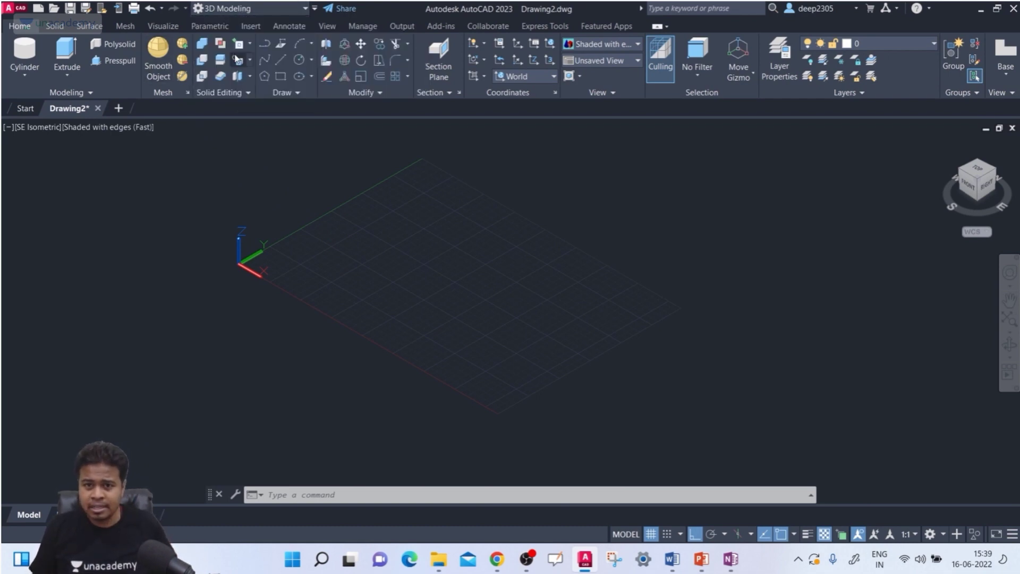
{"action": "left_click", "coordinate": [21, 28]}
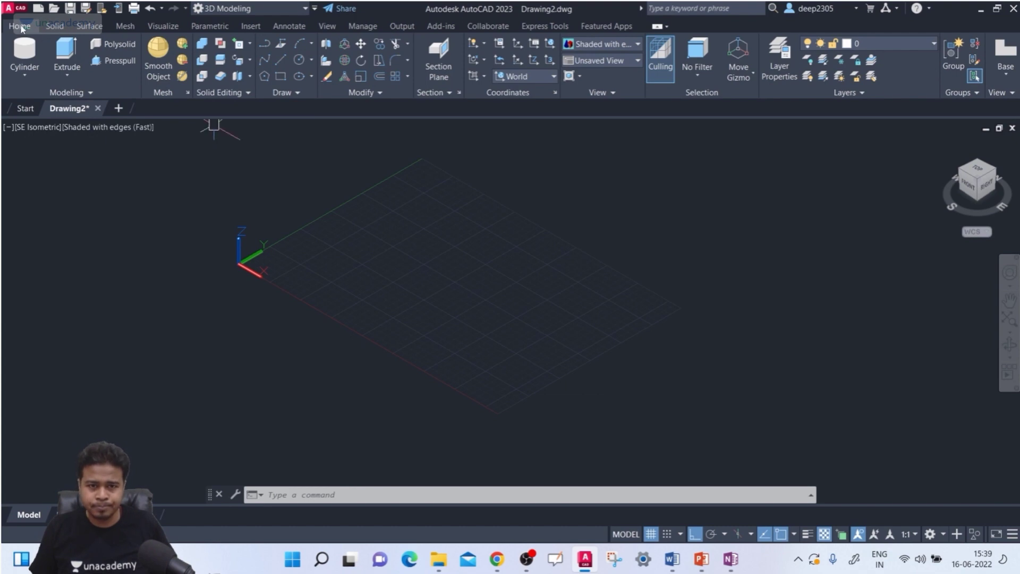
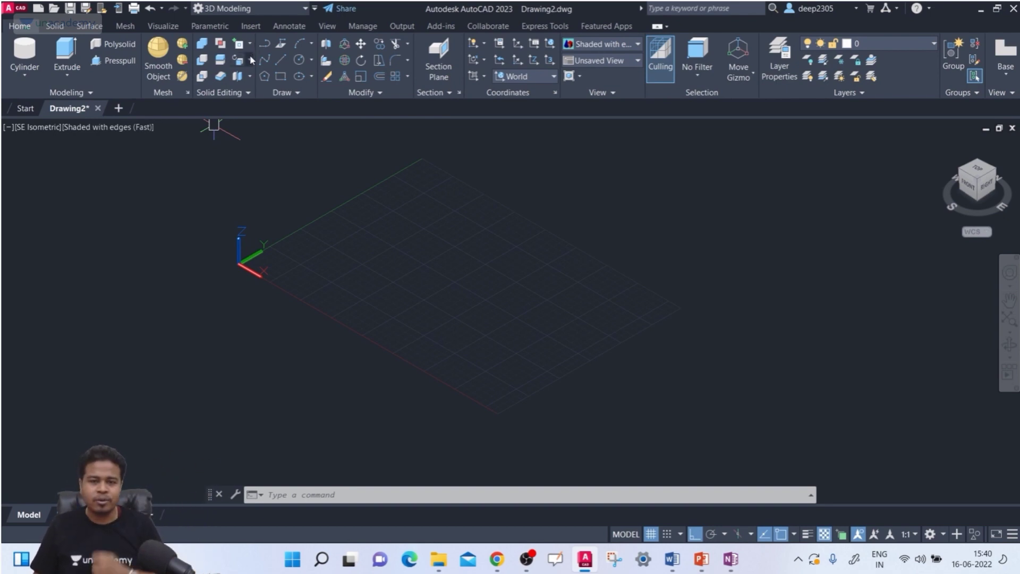
Create a solid box freehand on the grid of the empty drawing, picking two base corners and a height.
{"action": "left_click", "coordinate": [43, 75]}
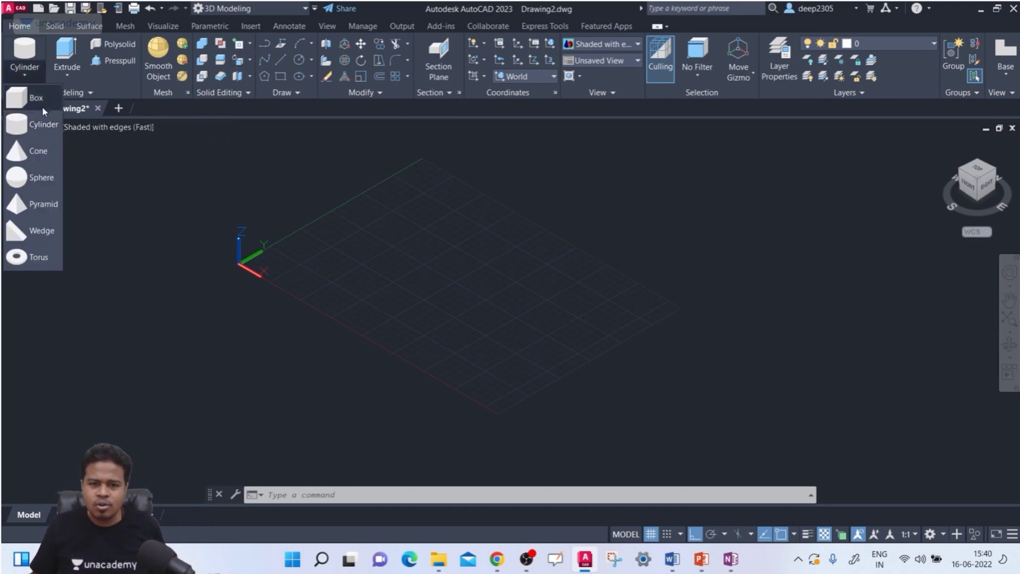
{"action": "left_click", "coordinate": [43, 107]}
{"action": "left_click", "coordinate": [337, 258]}
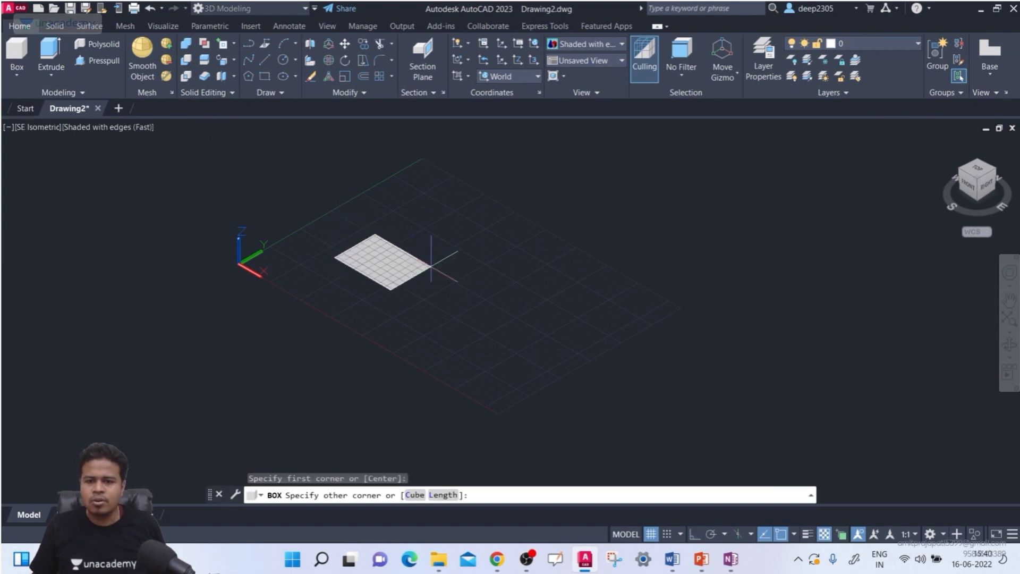
{"action": "left_click", "coordinate": [450, 271]}
{"action": "left_click", "coordinate": [476, 183]}
{"action": "middle_click_drag", "start_coordinate": [524, 243], "coordinate": [503, 246]}
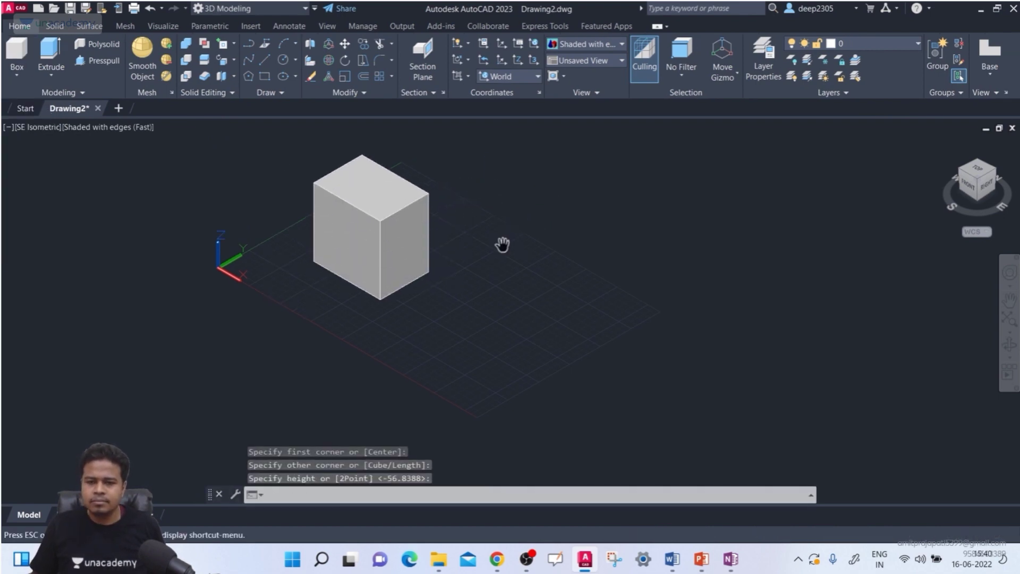
Add a cylinder with radius 25 and height 110 projecting outward from the box's front face.
{"action": "left_click", "coordinate": [18, 76]}
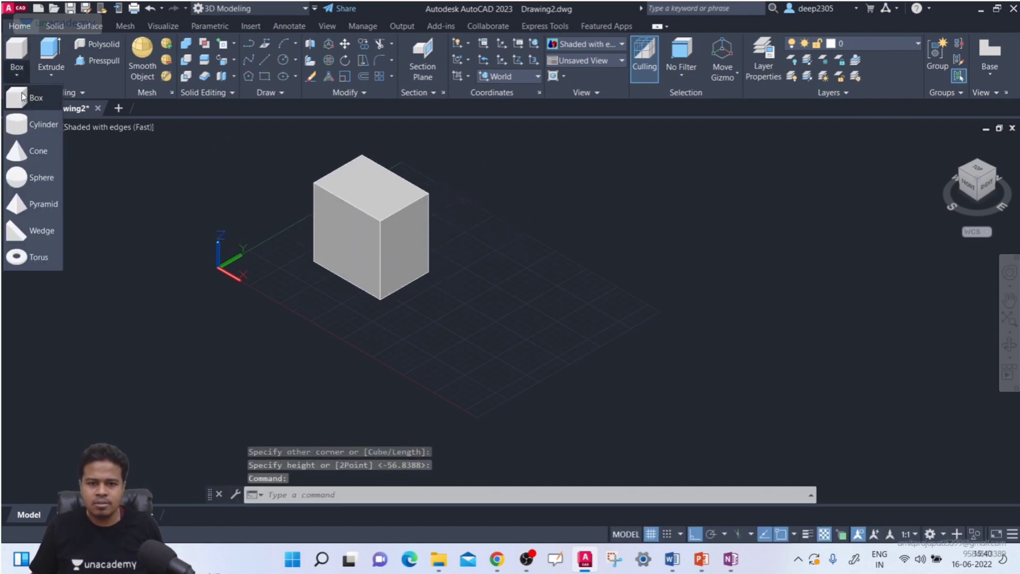
{"action": "left_click", "coordinate": [32, 125]}
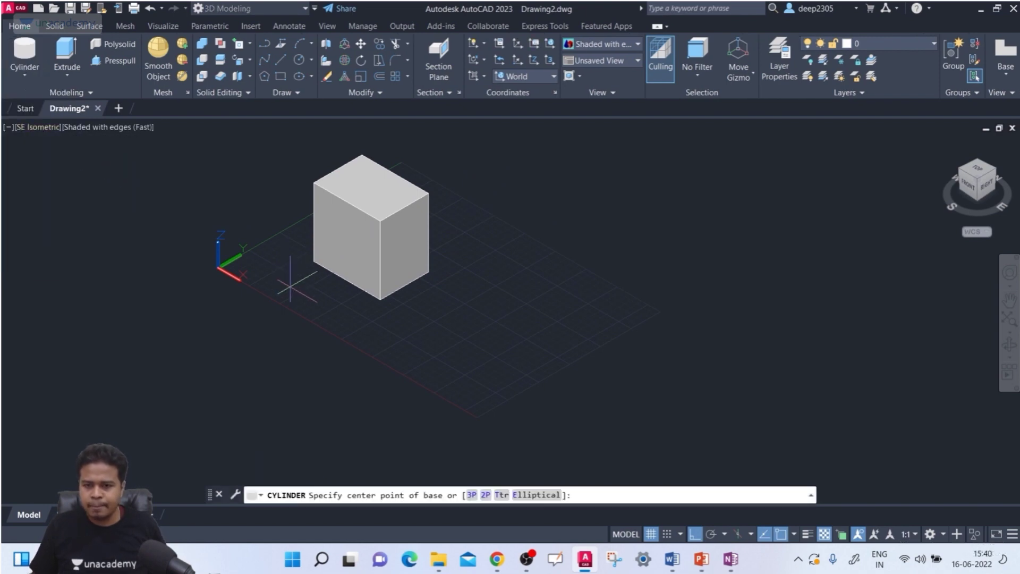
{"action": "scroll", "coordinate": [291, 287], "scroll_direction": "up", "scroll_amount": 3}
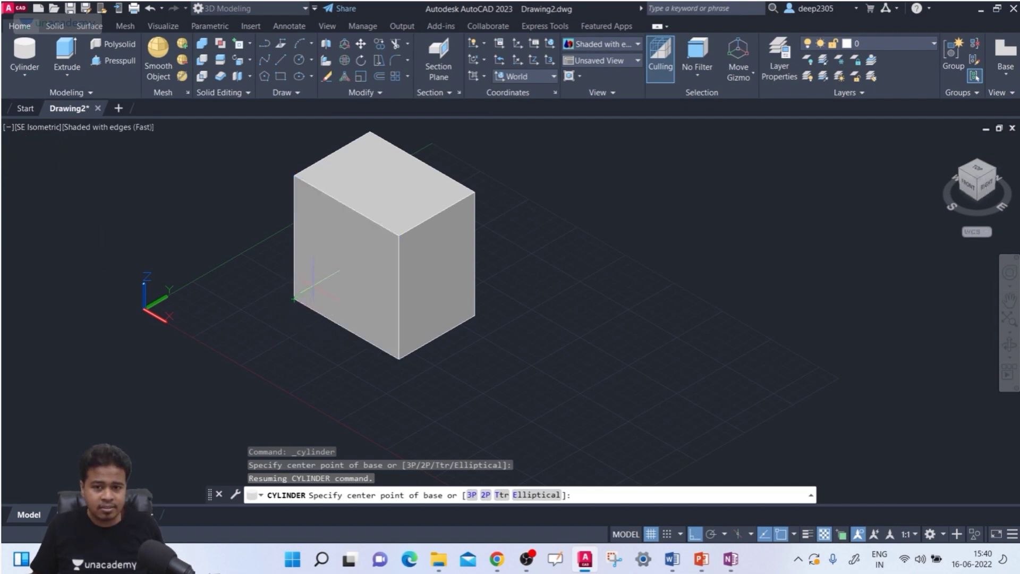
{"action": "left_click", "coordinate": [335, 257]}
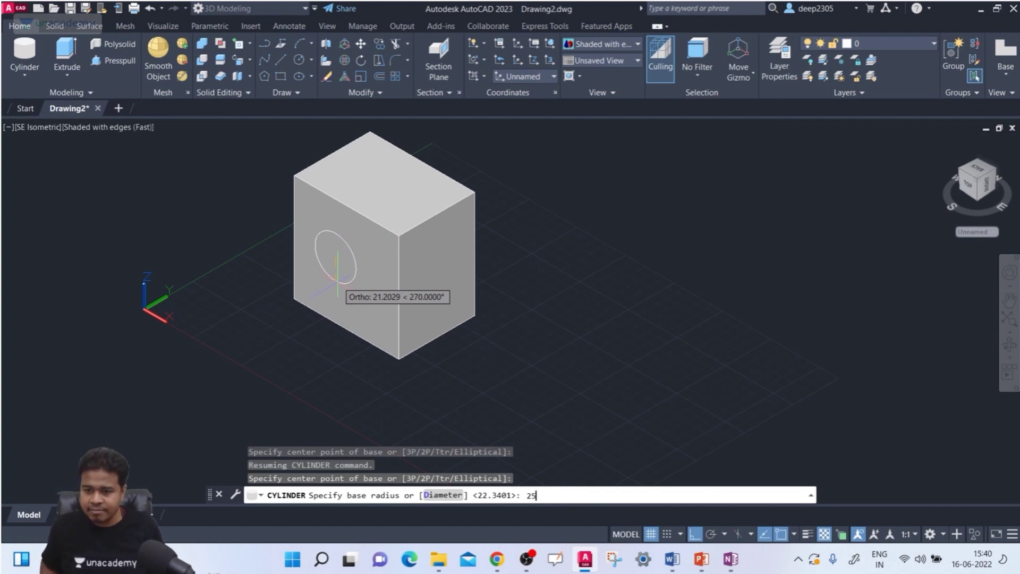
{"action": "key", "text": "Return"}
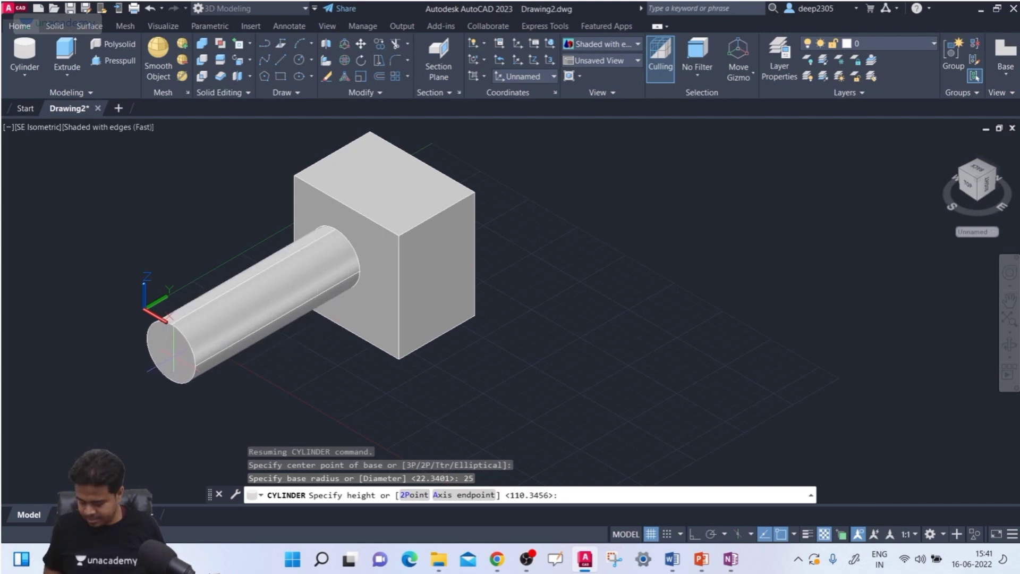
{"action": "key", "text": "Return"}
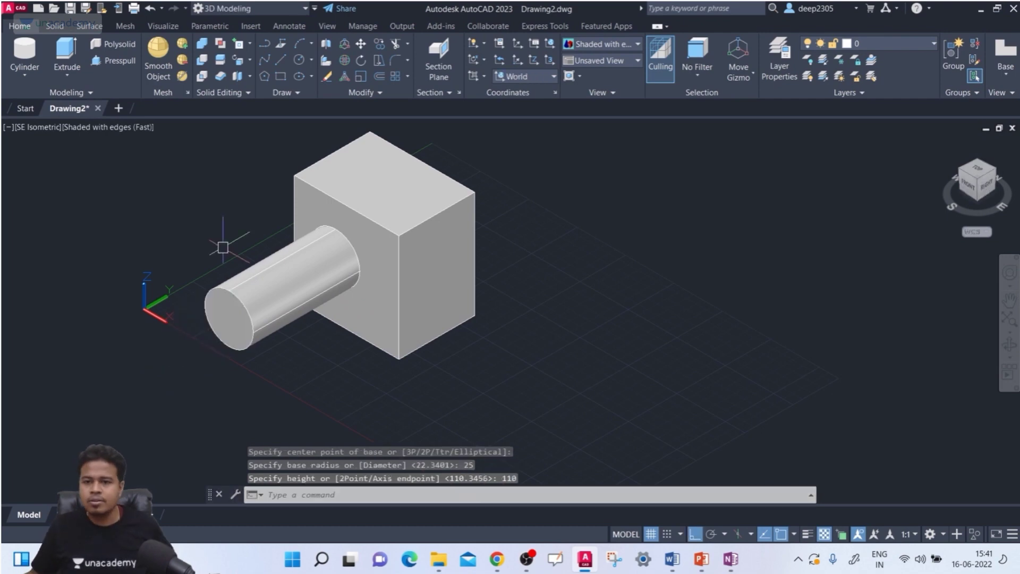
Add a second cylinder with a radius of about 22, projecting outward along X from the box's right face.
{"action": "left_click", "coordinate": [25, 58]}
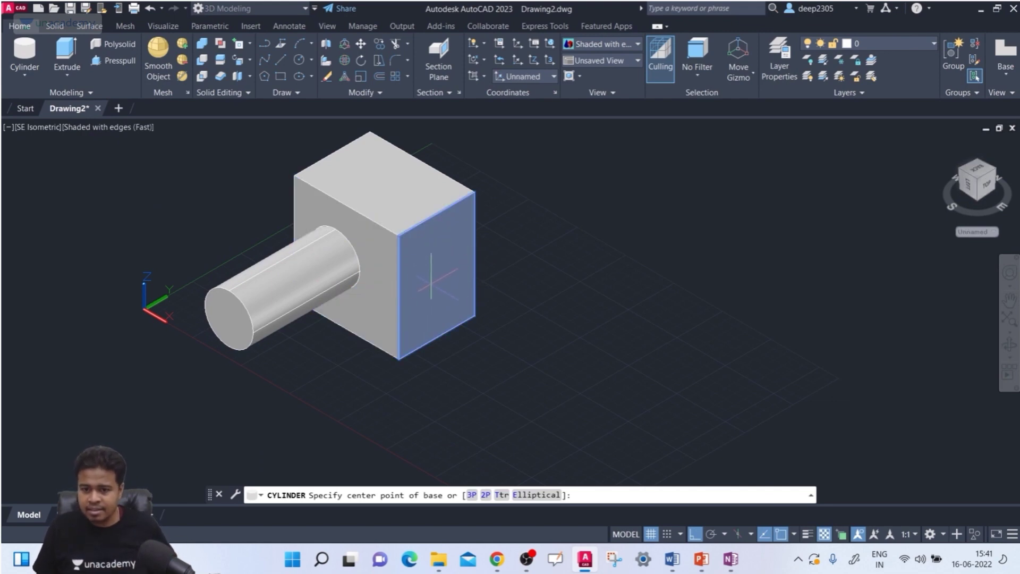
{"action": "left_click", "coordinate": [440, 274]}
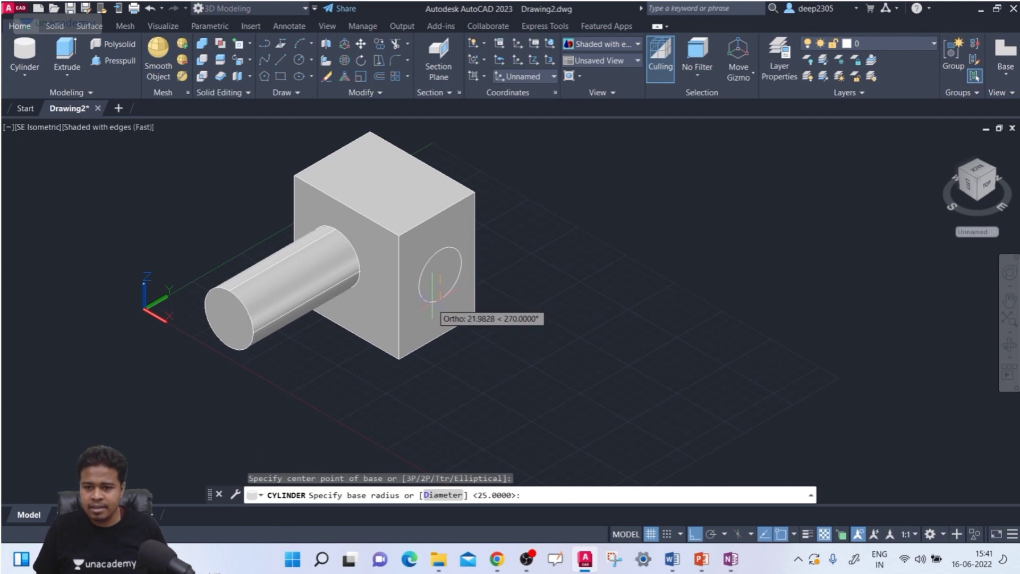
{"action": "key", "text": "Return"}
{"action": "key", "text": "Return"}
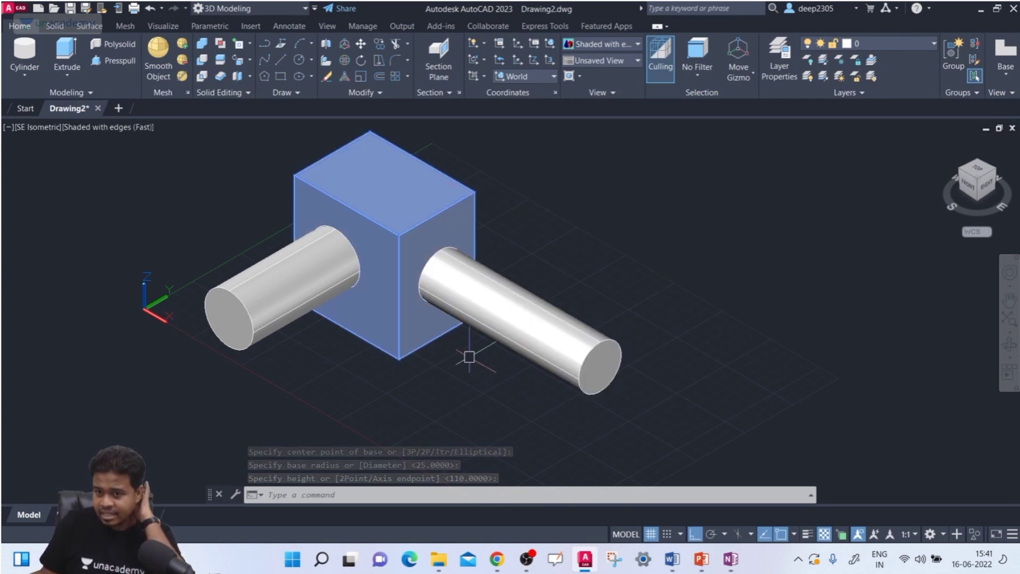
Create a freestanding vertical cylinder on the ground plane beside the box, with freehand radius and height.
{"action": "left_click", "coordinate": [22, 46]}
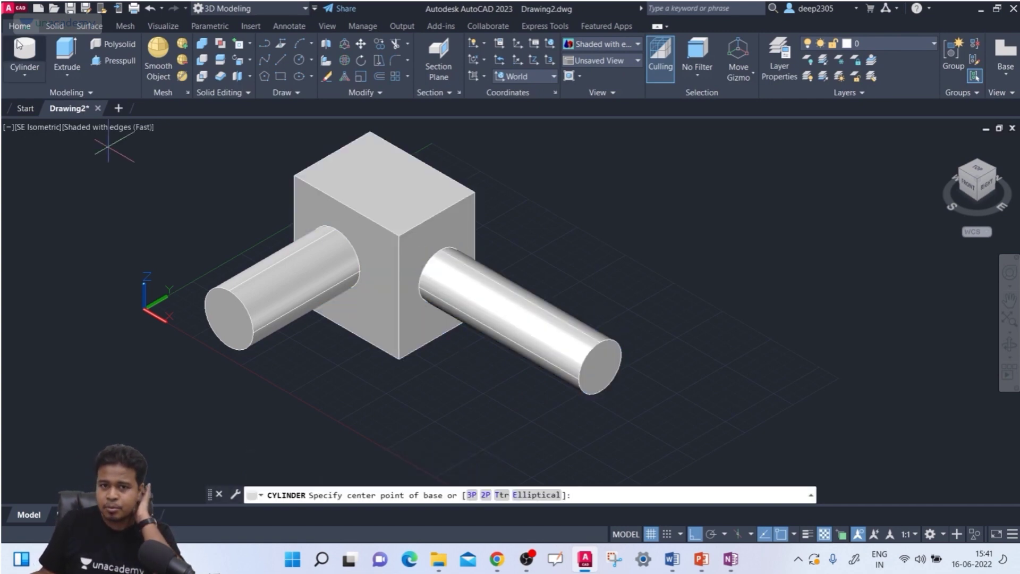
{"action": "left_click", "coordinate": [685, 330]}
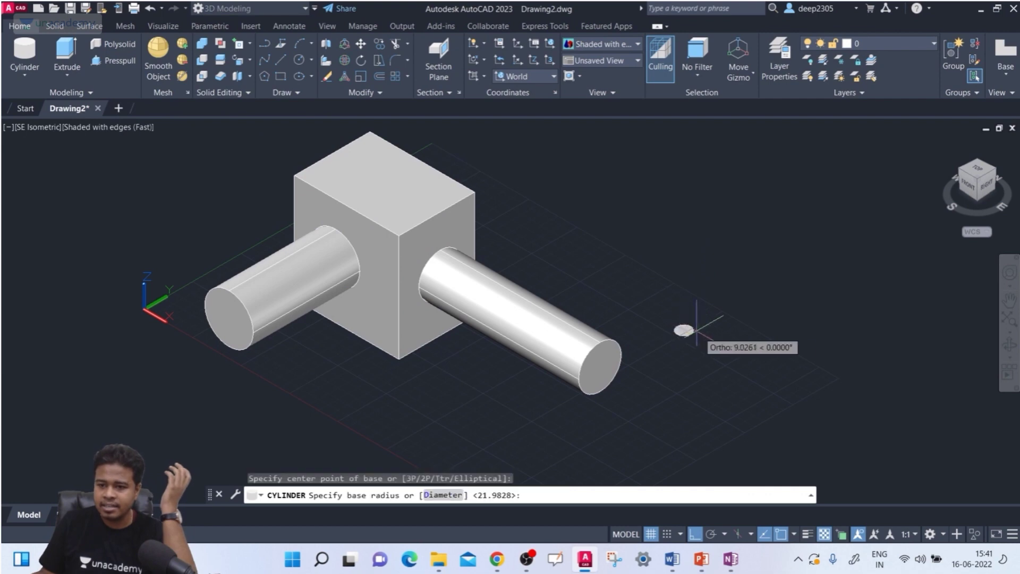
{"action": "left_click", "coordinate": [715, 322]}
{"action": "left_click", "coordinate": [749, 178]}
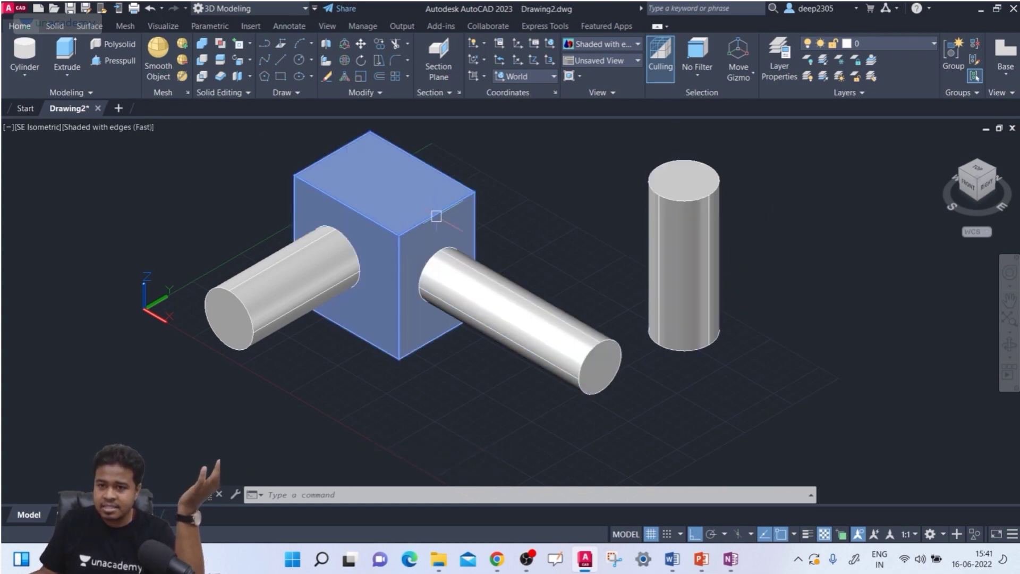
Delete all three cylinders, leaving only the box.
{"action": "left_click", "coordinate": [449, 259]}
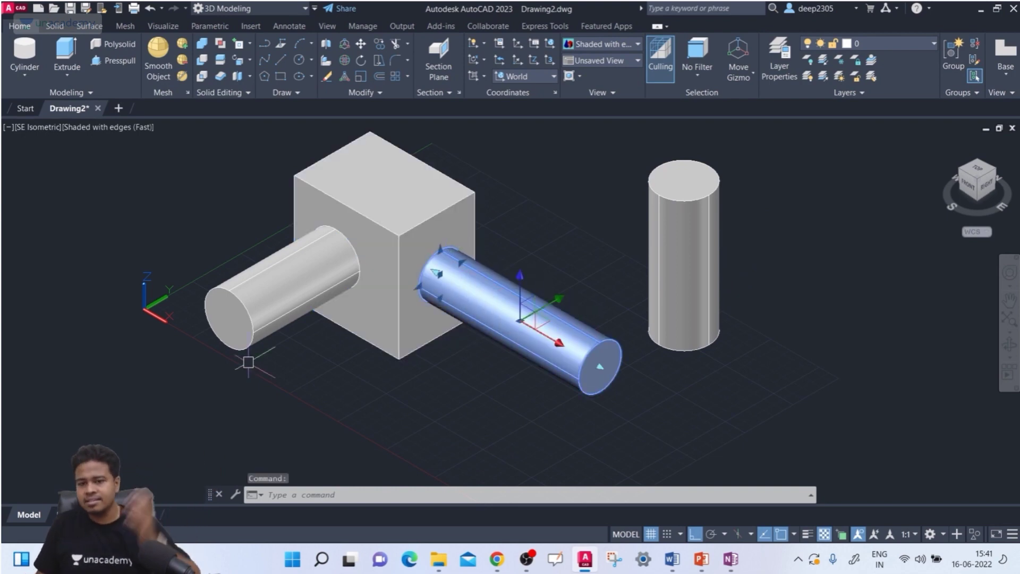
{"action": "left_click", "coordinate": [242, 322]}
{"action": "left_click", "coordinate": [666, 278]}
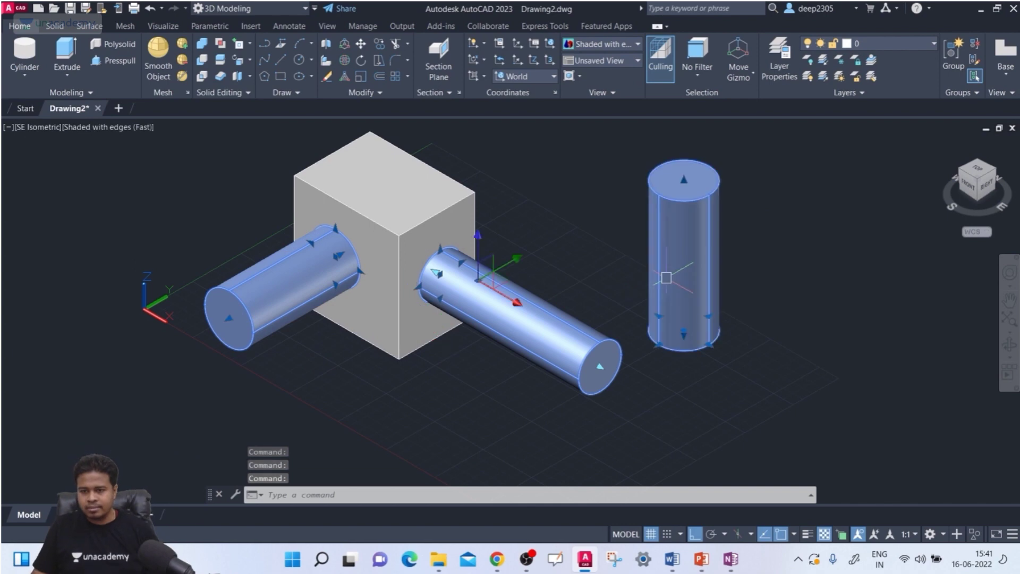
{"action": "key", "text": "Delete"}
{"action": "left_click", "coordinate": [27, 69]}
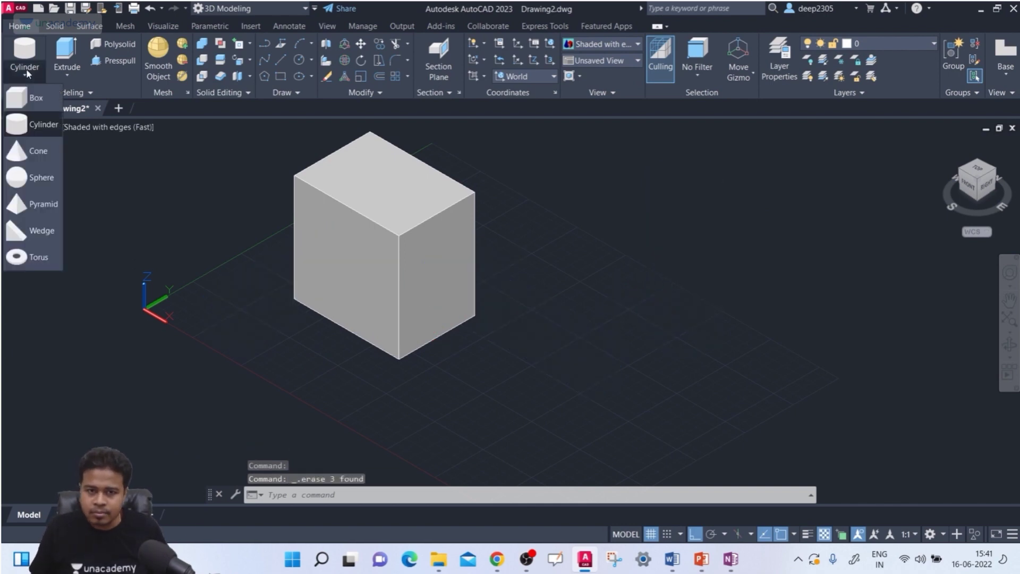
{"action": "left_click", "coordinate": [34, 124]}
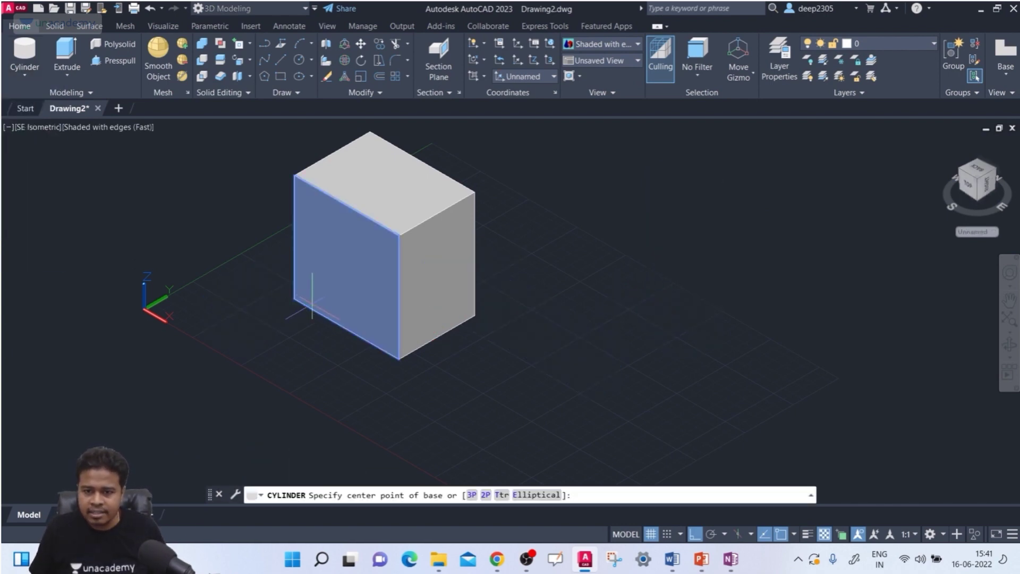
{"action": "left_click", "coordinate": [294, 299]}
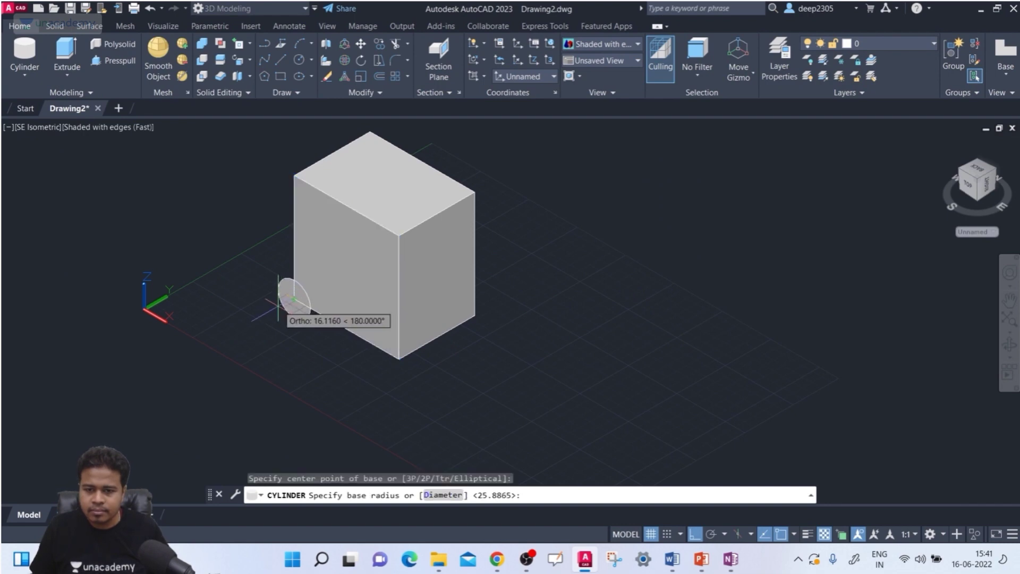
{"action": "key", "text": "Escape"}
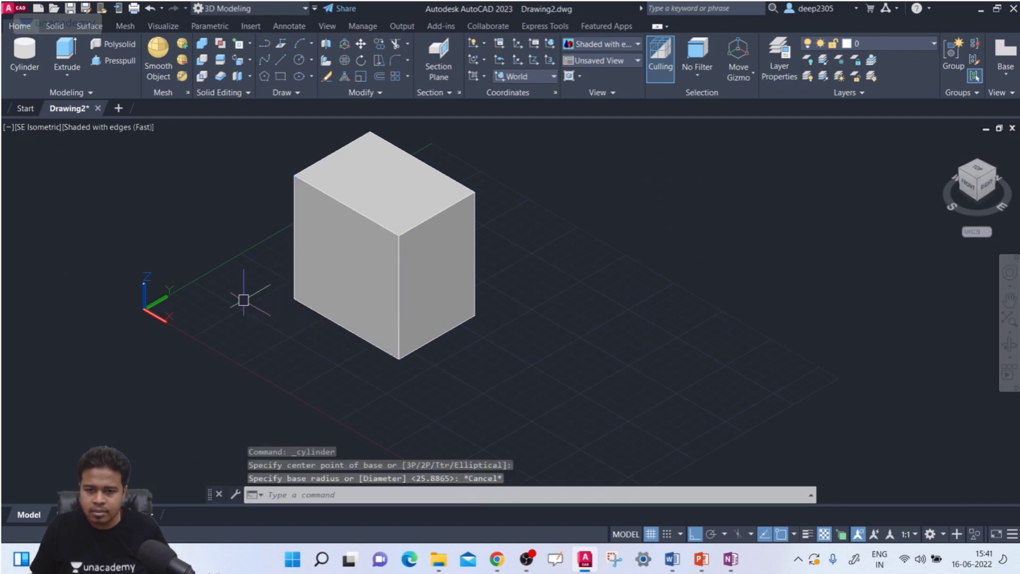
Create a vertical cylinder centred on the box's front-left bottom corner, with freehand radius and a height rising above the box.
{"action": "left_click", "coordinate": [24, 51]}
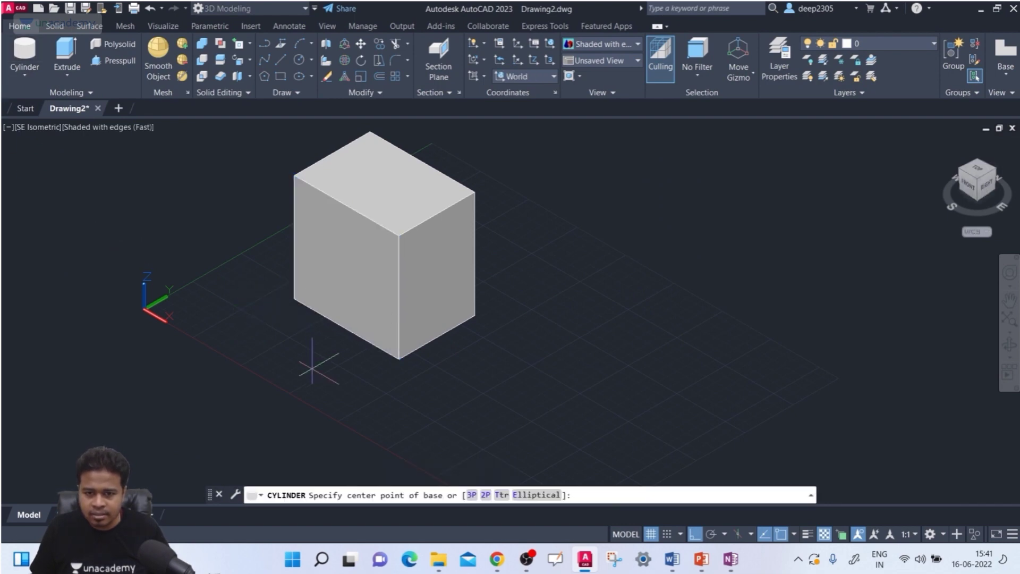
{"action": "left_click", "coordinate": [290, 296]}
{"action": "left_click", "coordinate": [254, 316]}
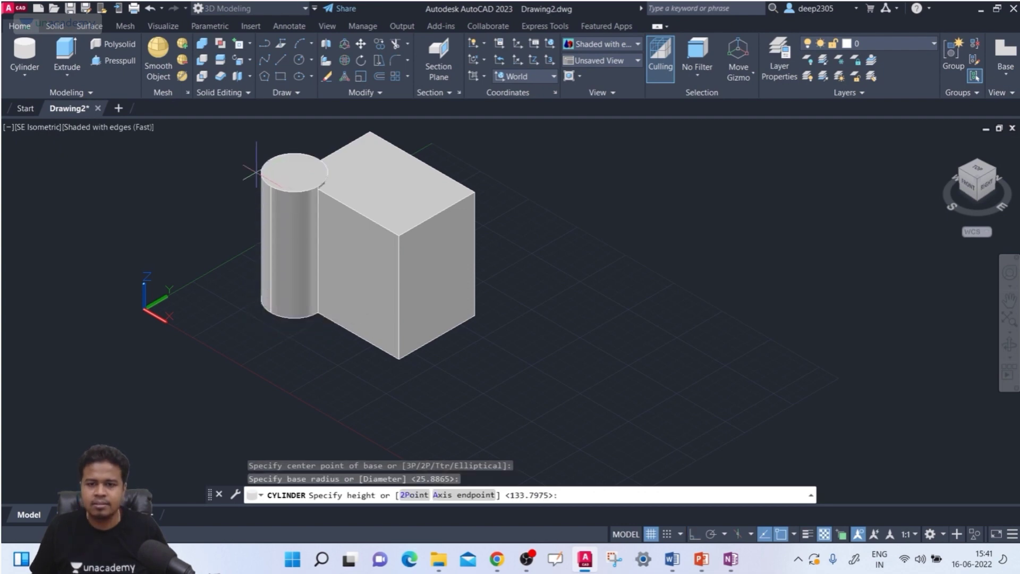
{"action": "left_click", "coordinate": [252, 133]}
{"action": "middle_click_drag", "start_coordinate": [252, 132], "coordinate": [167, 182]}
{"action": "key", "text": "Escape"}
{"action": "key", "text": "Escape"}
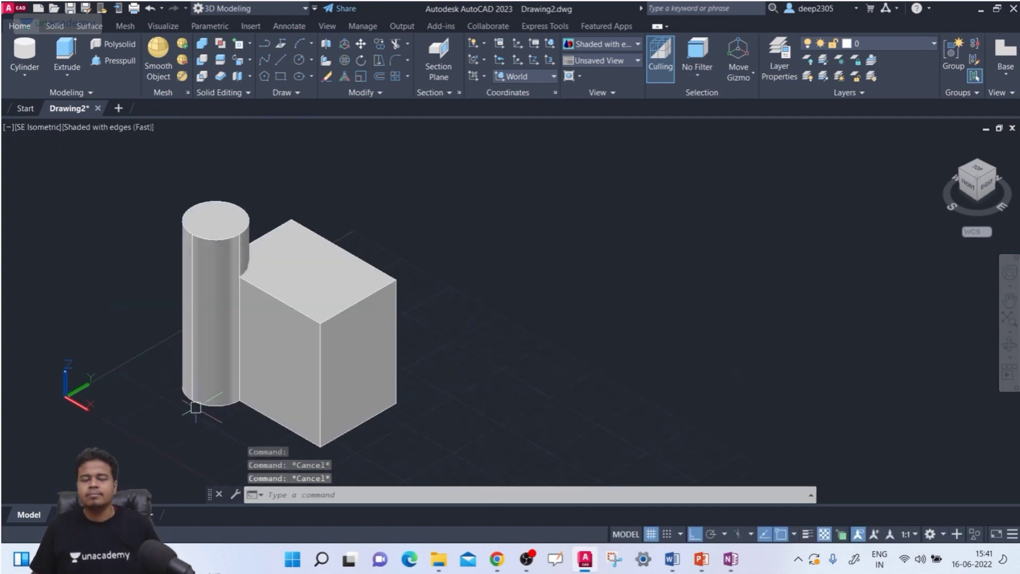
{"action": "middle_click_drag", "start_coordinate": [153, 342], "coordinate": [170, 341]}
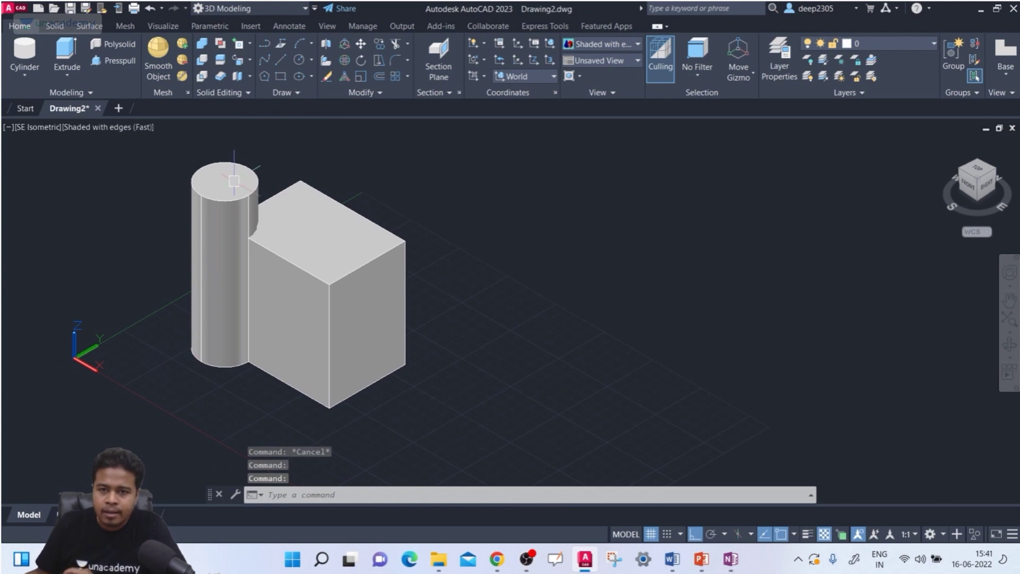
Delete the vertical cylinder at the box's corner, leaving only the box.
{"action": "left_click", "coordinate": [251, 56]}
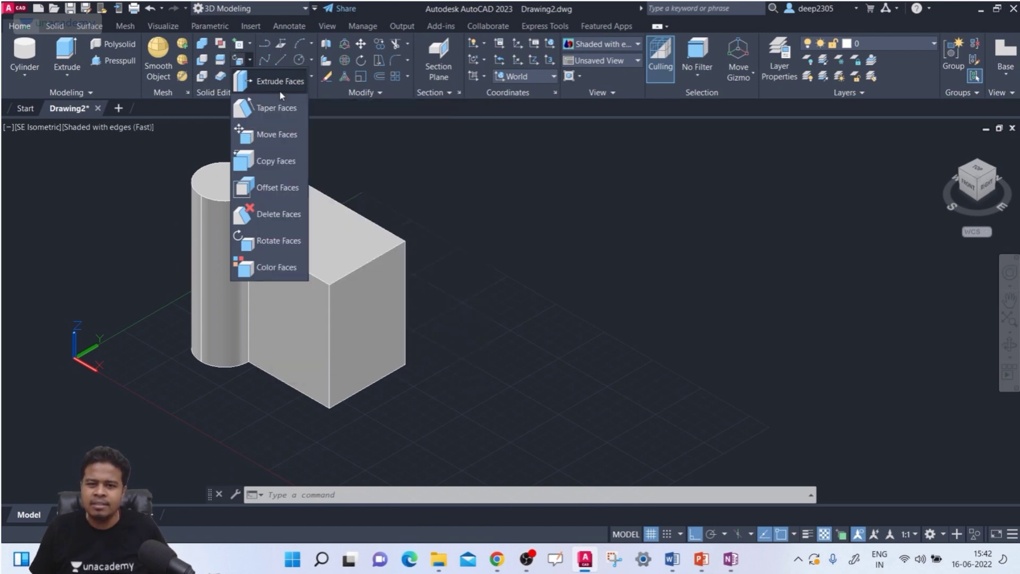
{"action": "key", "text": "Escape"}
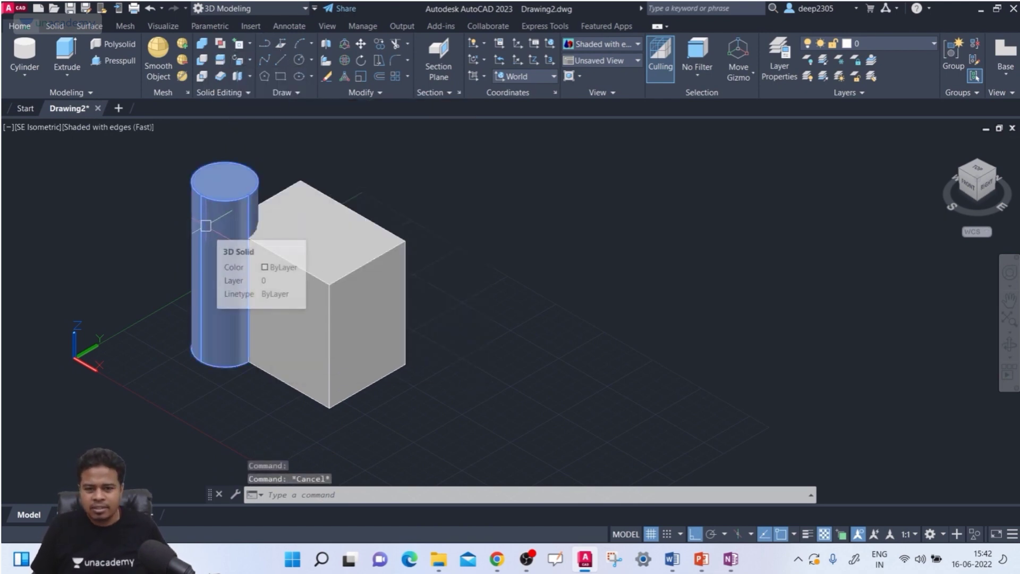
{"action": "left_click", "coordinate": [206, 225]}
{"action": "key", "text": "Delete"}
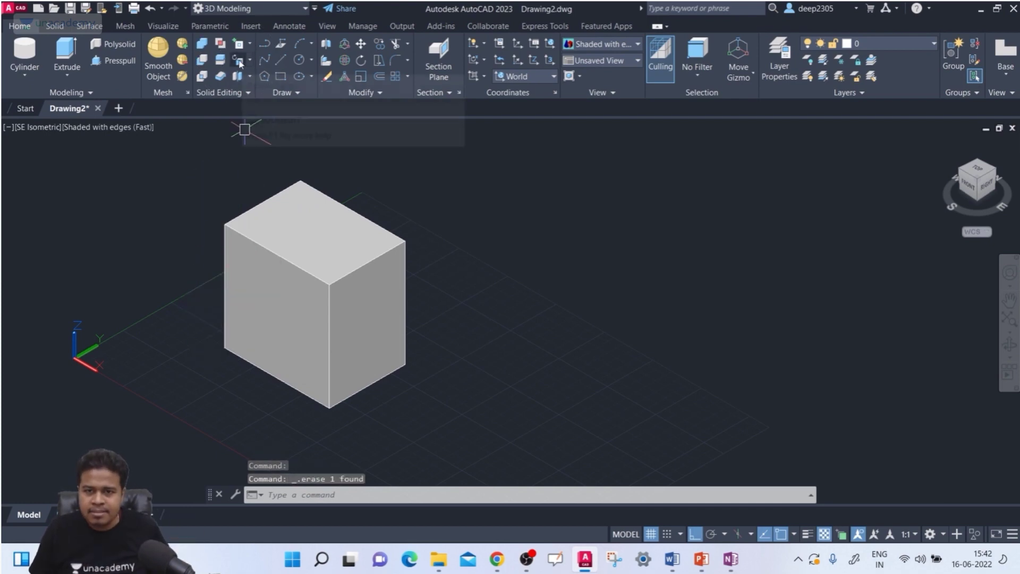
Extrude the box's top face upward with Extrude Faces, using a height of 150 and a taper angle of 0.
{"action": "left_click", "coordinate": [248, 62]}
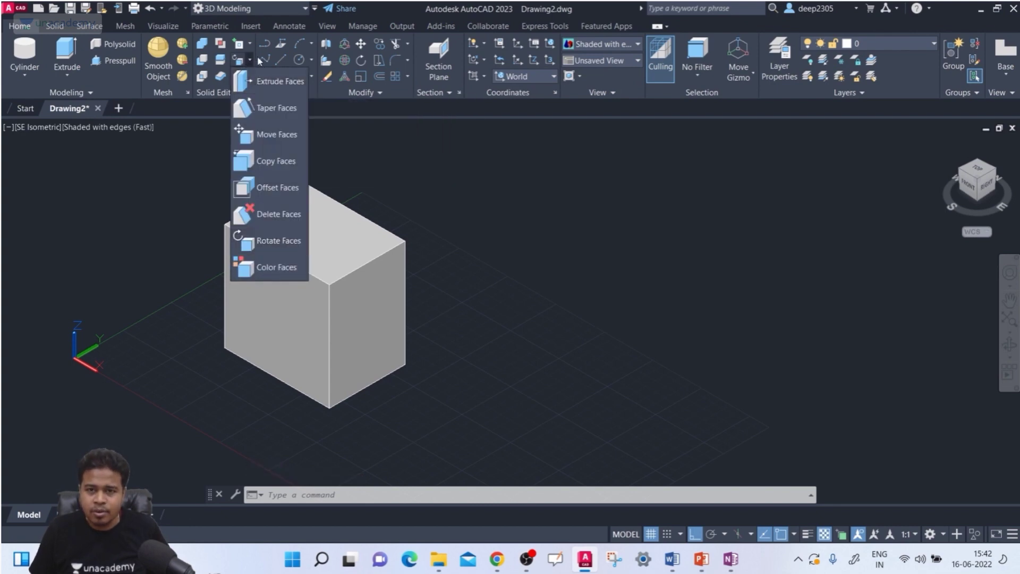
{"action": "left_click", "coordinate": [250, 59]}
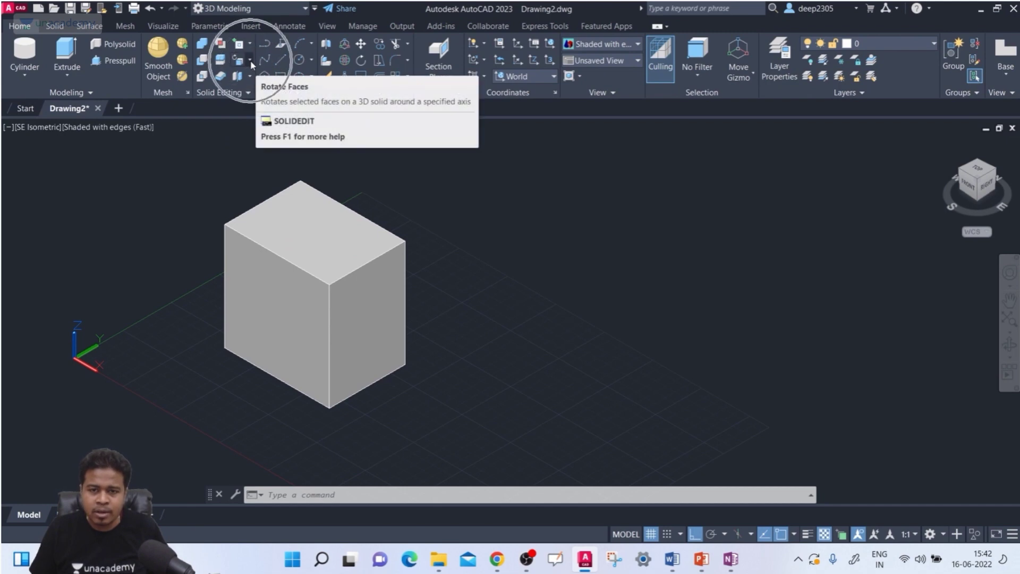
{"action": "left_click", "coordinate": [251, 60]}
{"action": "left_click", "coordinate": [256, 84]}
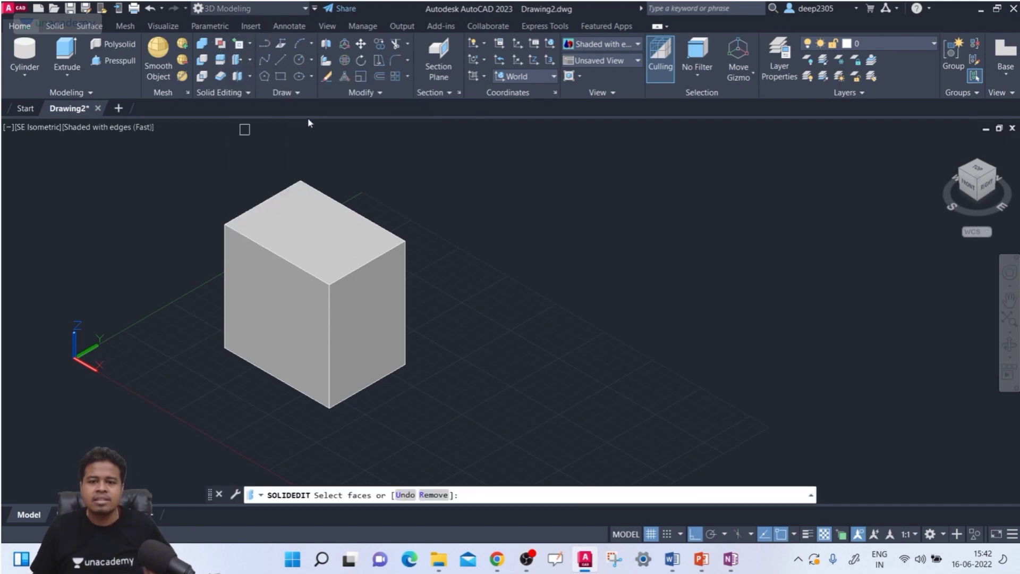
{"action": "middle_click_drag", "start_coordinate": [621, 249], "coordinate": [654, 258]}
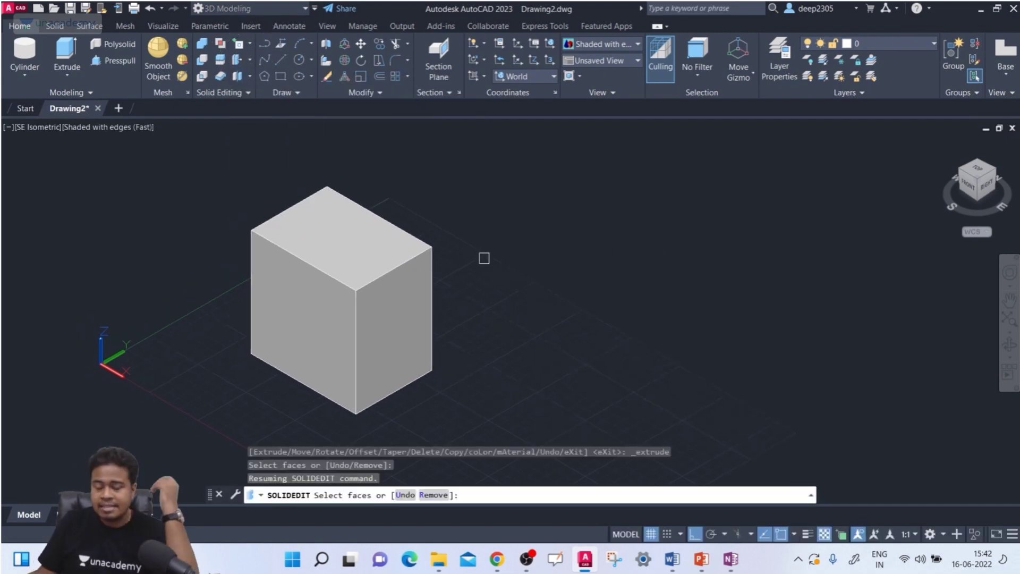
{"action": "scroll", "coordinate": [485, 257], "scroll_direction": "down", "scroll_amount": 2}
{"action": "middle_click_drag", "start_coordinate": [488, 257], "coordinate": [477, 285]}
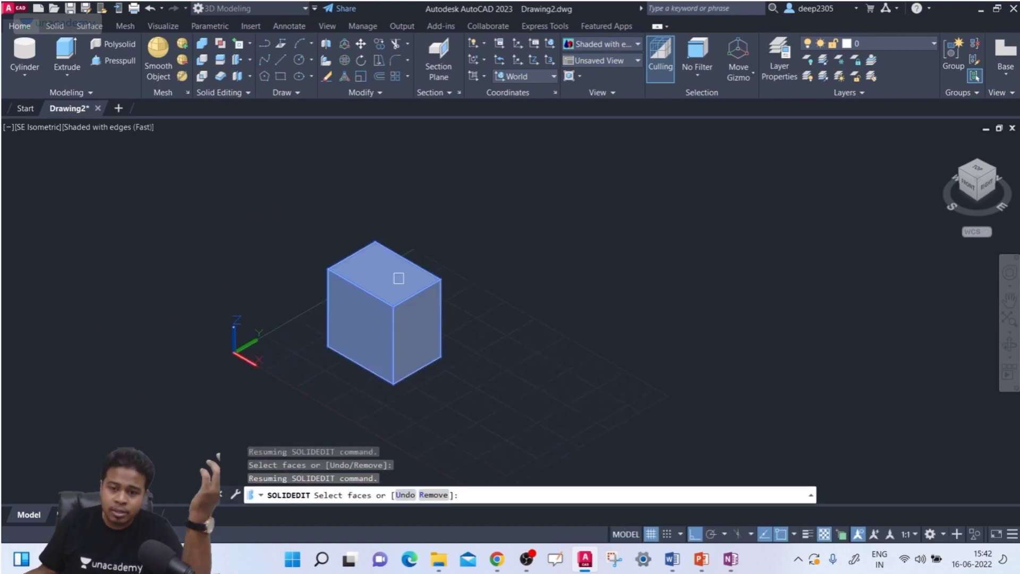
{"action": "scroll", "coordinate": [396, 274], "scroll_direction": "up", "scroll_amount": 3}
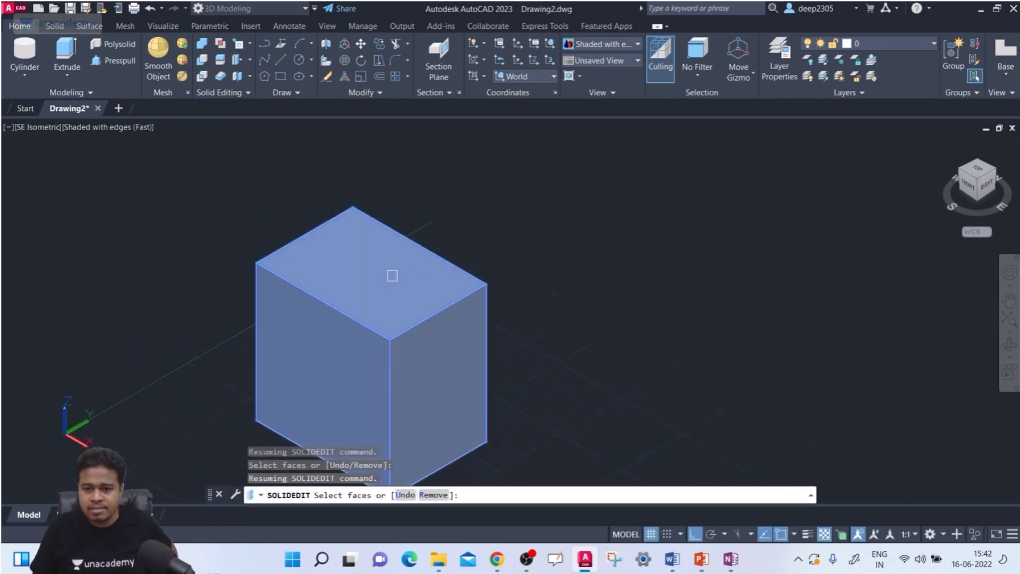
{"action": "left_click", "coordinate": [393, 275]}
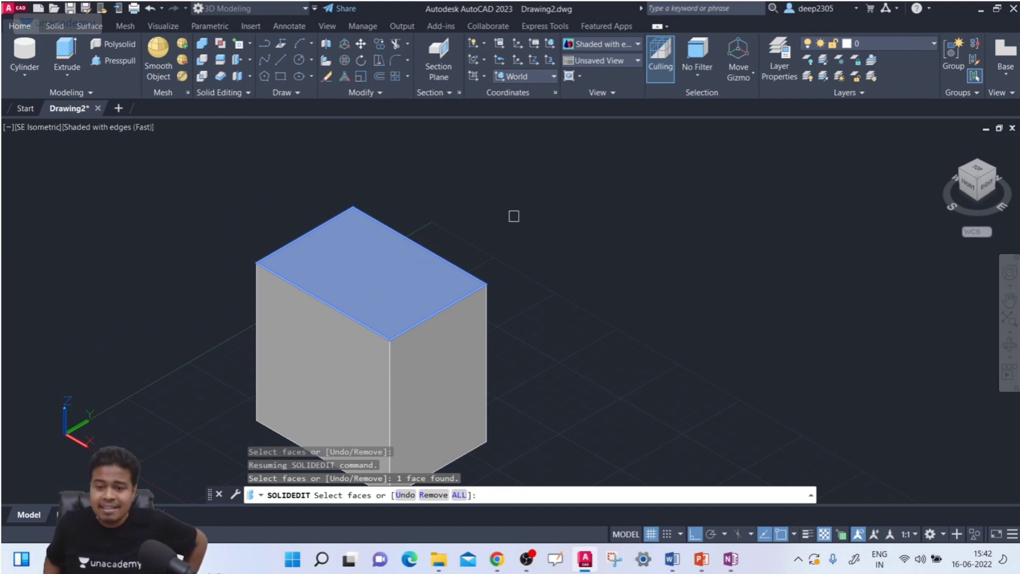
{"action": "key", "text": "Return"}
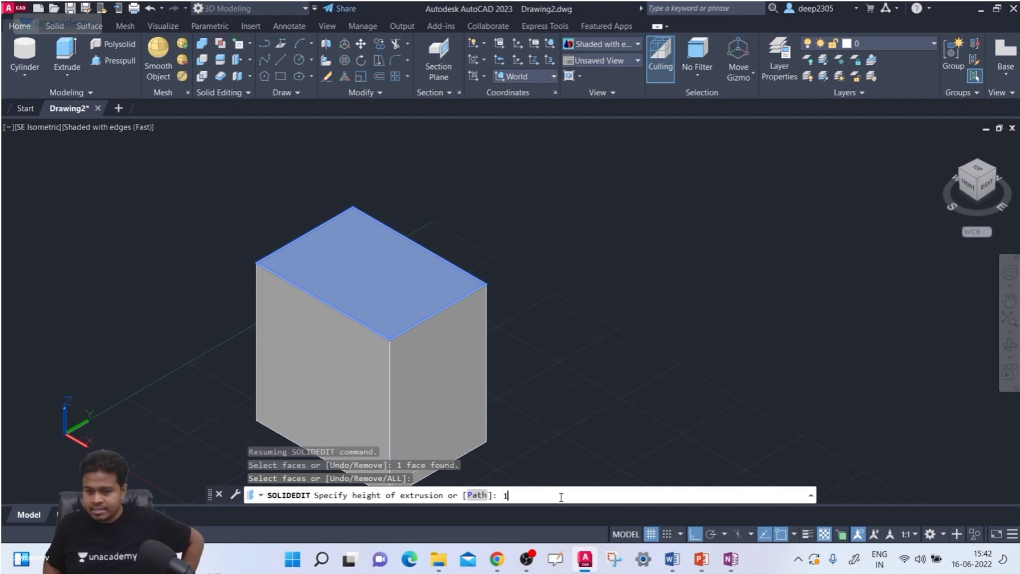
{"action": "key", "text": "Return"}
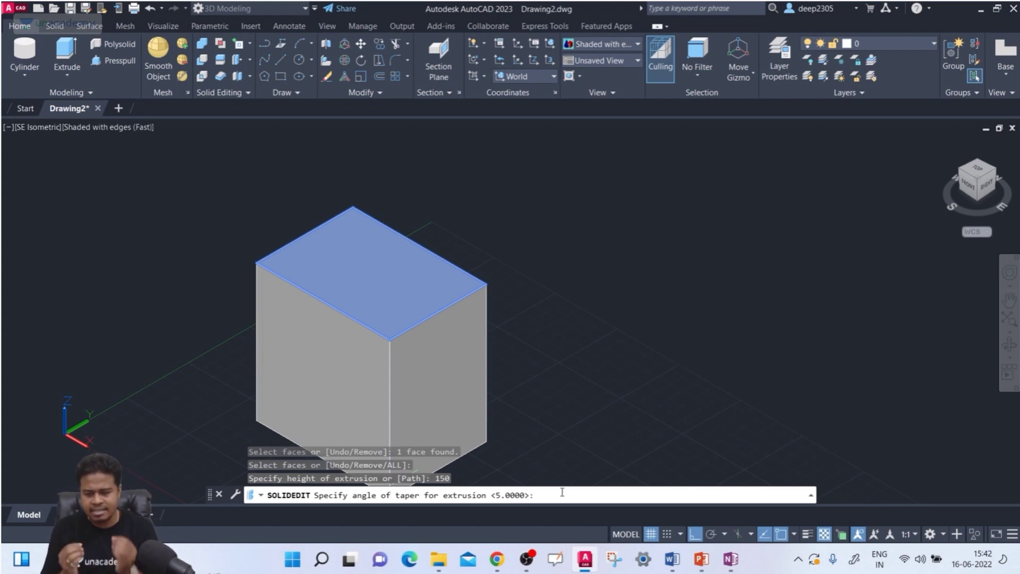
{"action": "type", "text": "0"}
{"action": "key", "text": "Return"}
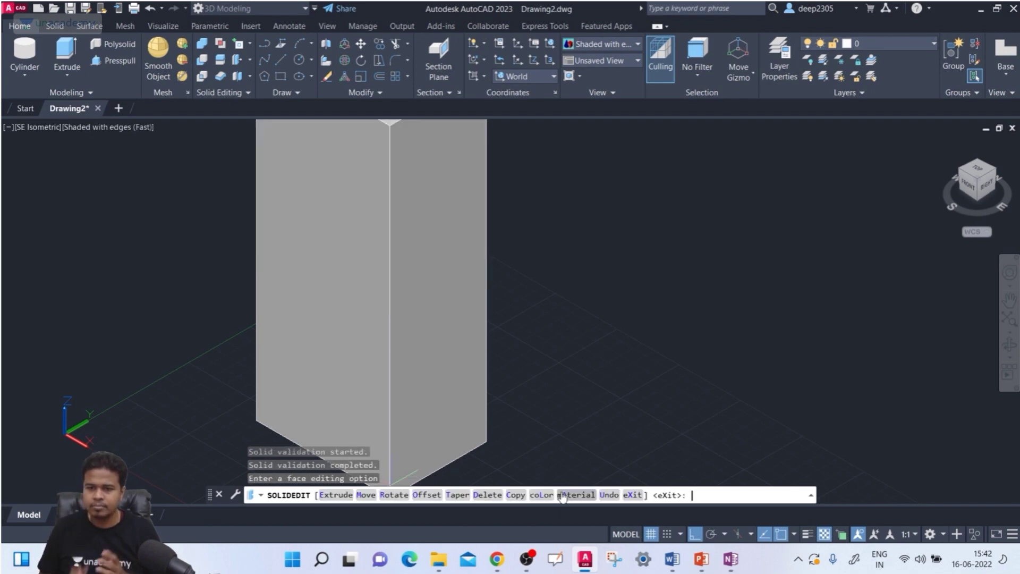
Extrude the box's right face outward with Extrude Faces, using a height of 200 and a taper angle of 5, and end the command.
{"action": "scroll", "coordinate": [319, 452], "scroll_direction": "down", "scroll_amount": 3}
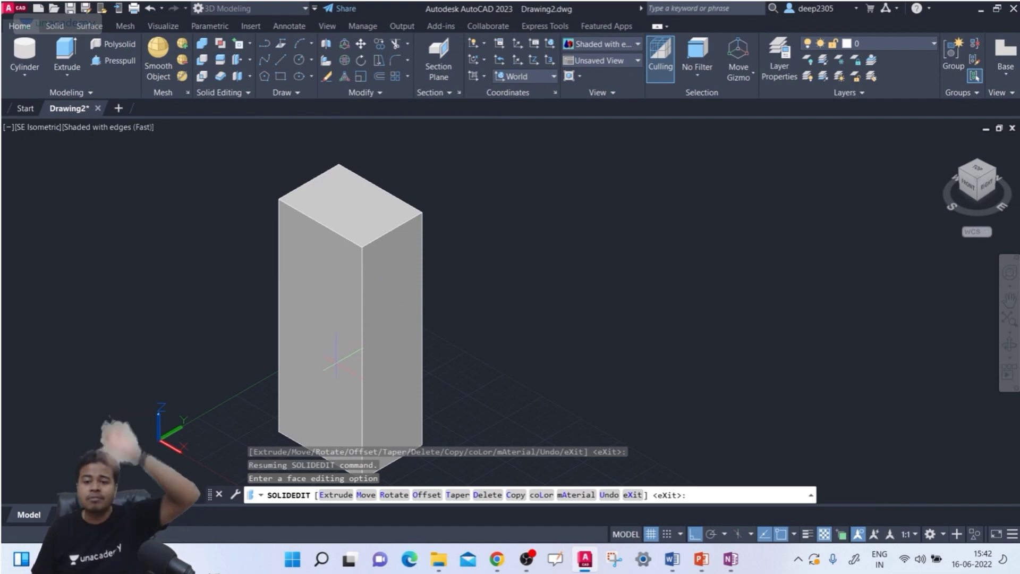
{"action": "middle_click_drag", "start_coordinate": [391, 319], "coordinate": [367, 298]}
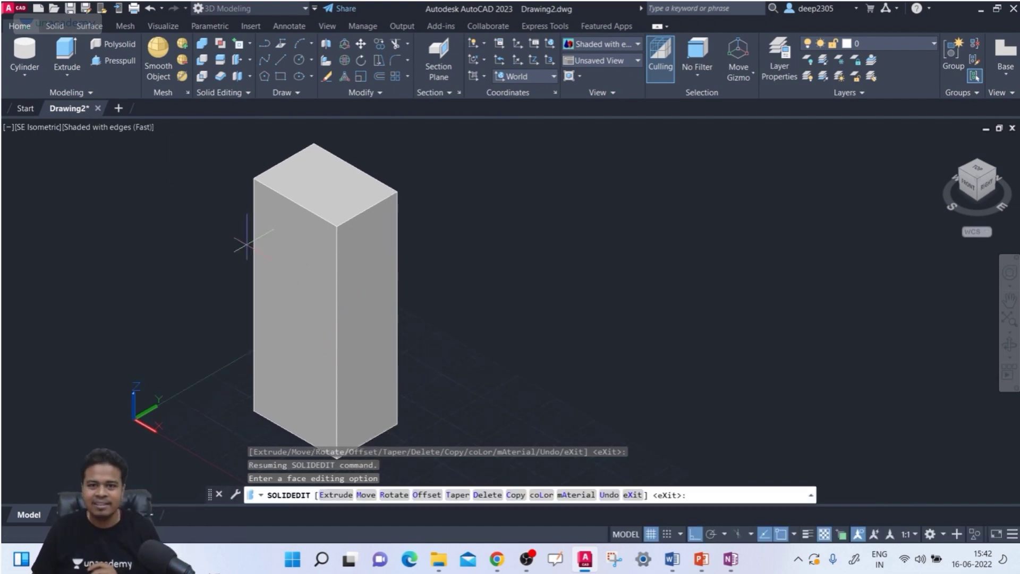
{"action": "left_click", "coordinate": [249, 57]}
{"action": "left_click", "coordinate": [250, 82]}
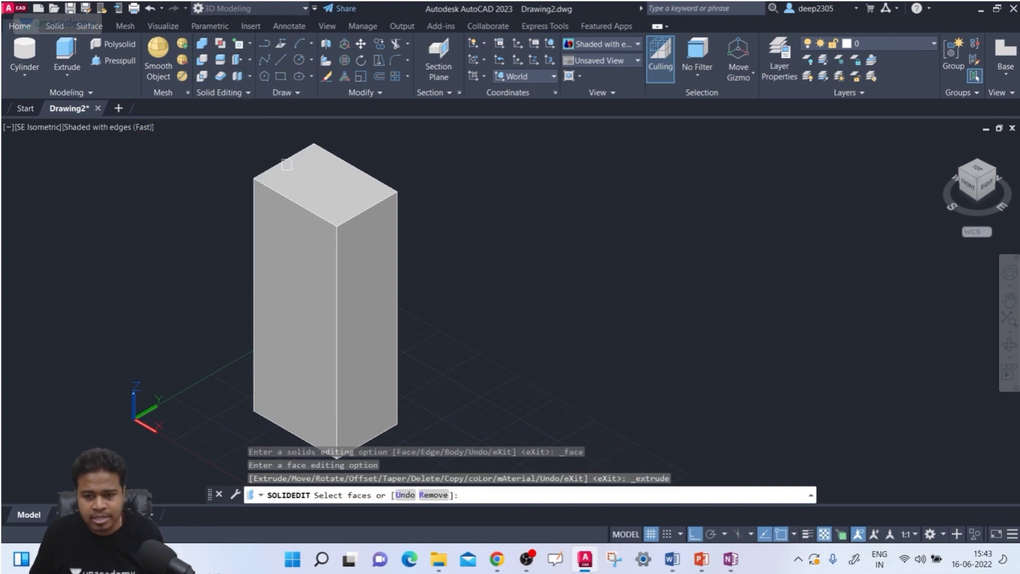
{"action": "left_click", "coordinate": [370, 265]}
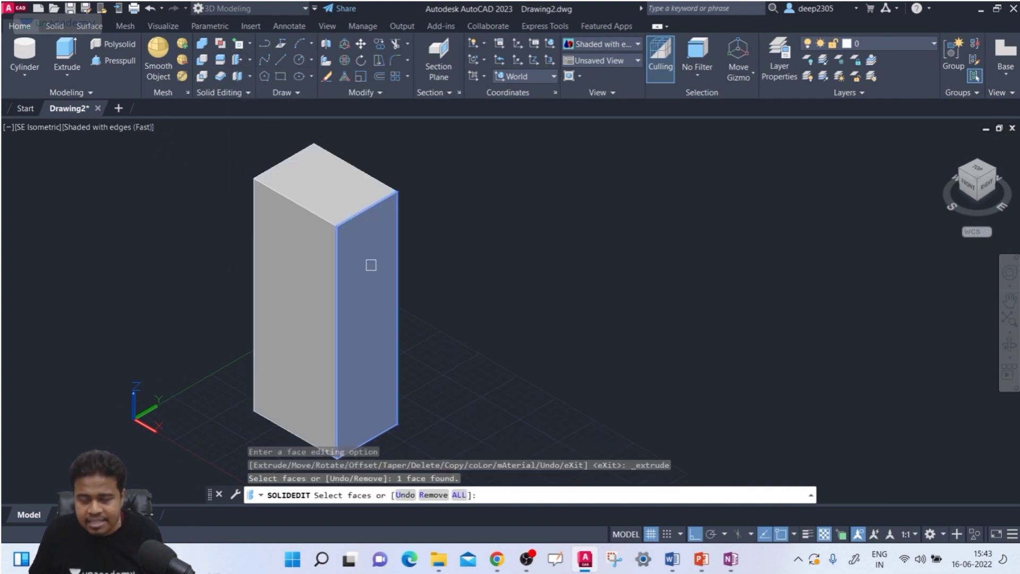
{"action": "key", "text": "Return"}
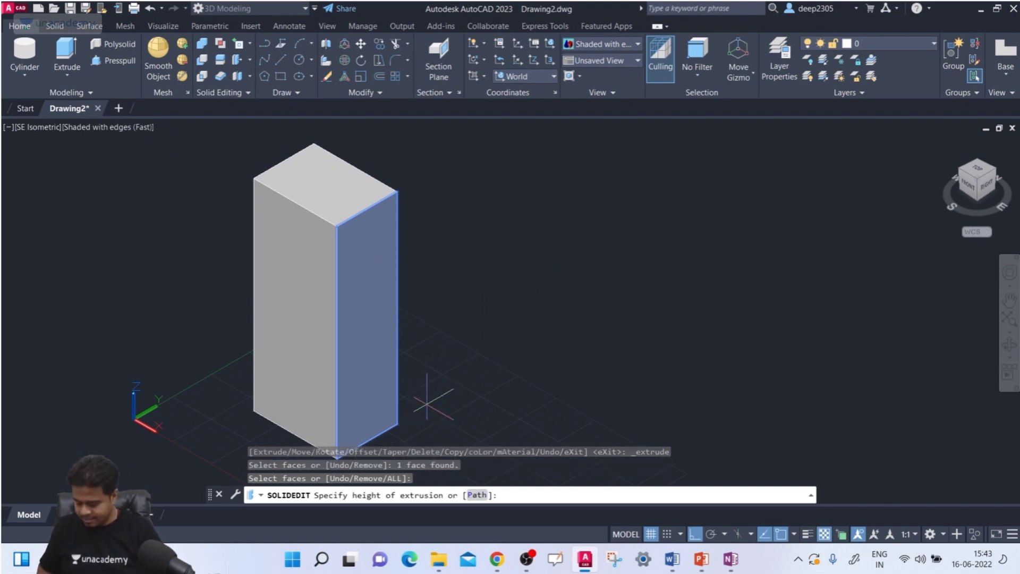
{"action": "type", "text": "200"}
{"action": "key", "text": "Return"}
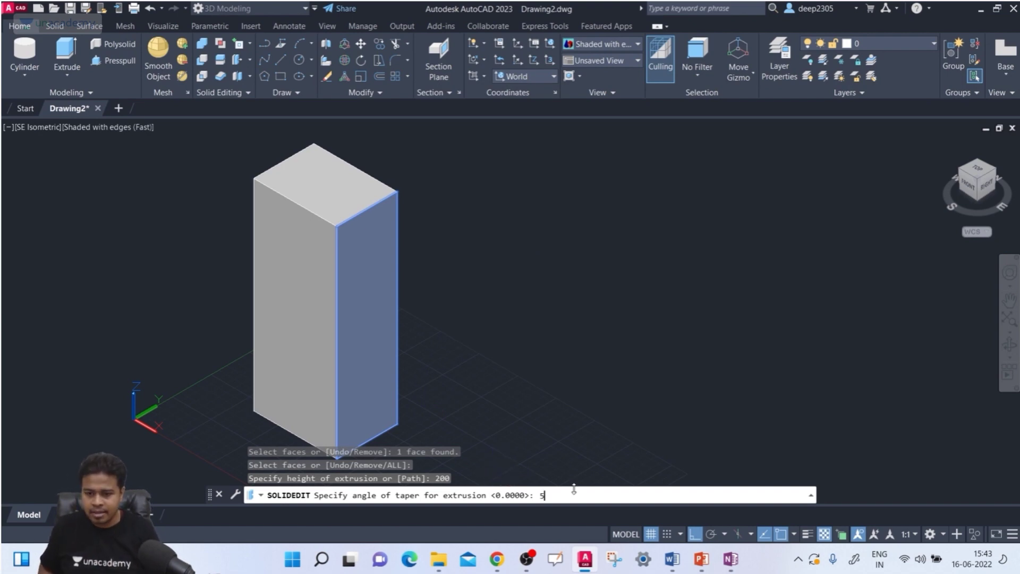
{"action": "type", "text": "5"}
{"action": "key", "text": "Return"}
{"action": "scroll", "coordinate": [581, 375], "scroll_direction": "down", "scroll_amount": 2}
{"action": "middle_click_drag", "start_coordinate": [486, 339], "coordinate": [449, 309]}
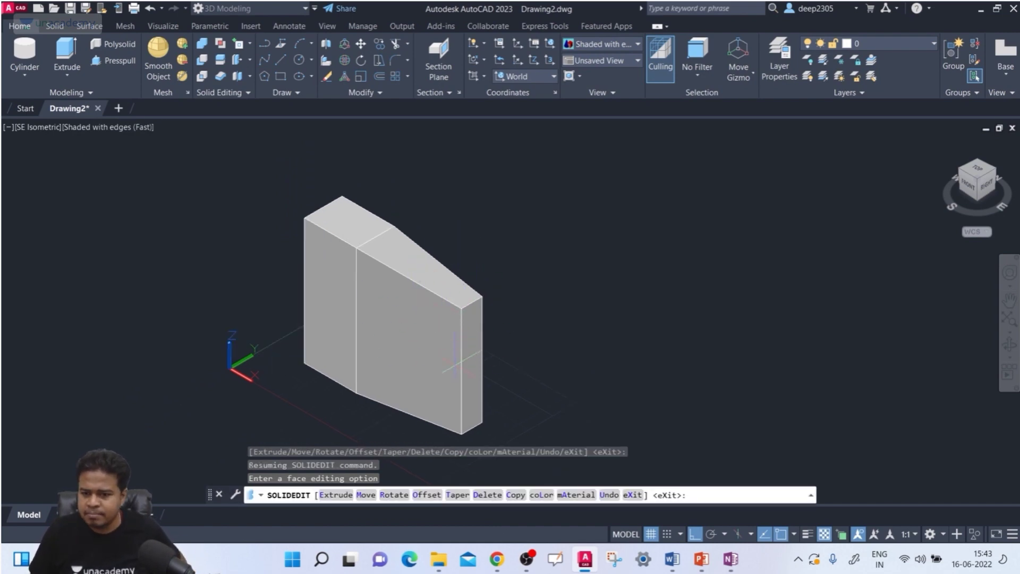
{"action": "key", "text": "Escape"}
{"action": "key", "text": "Escape"}
{"action": "middle_click_drag", "start_coordinate": [346, 317], "coordinate": [370, 318], "text": "shift"}
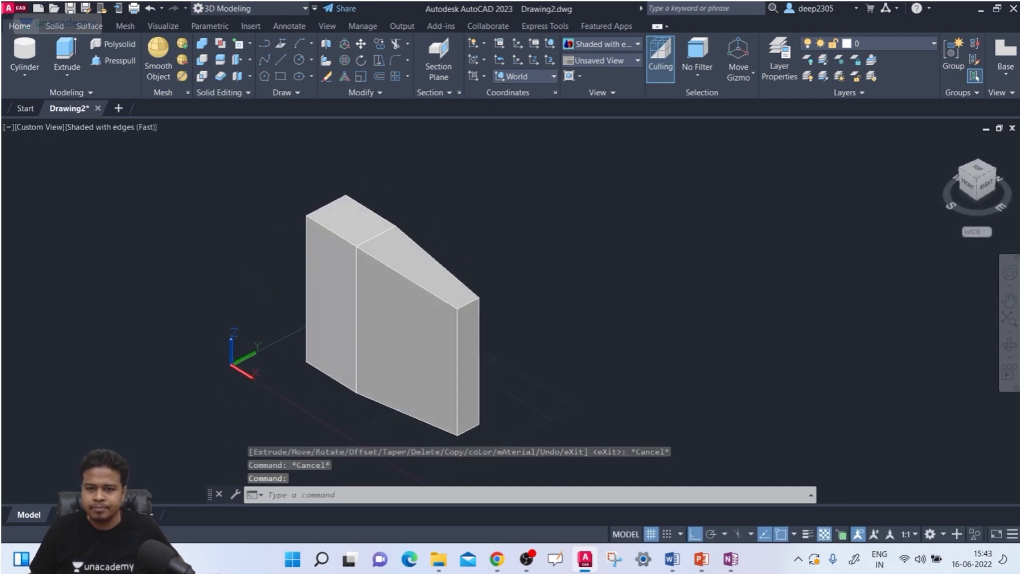
{"action": "key", "text": "Escape"}
Extrude the level top face beside the sloping one with Extrude Faces, using a height of 300 and a taper angle of 10.
{"action": "left_click", "coordinate": [250, 60]}
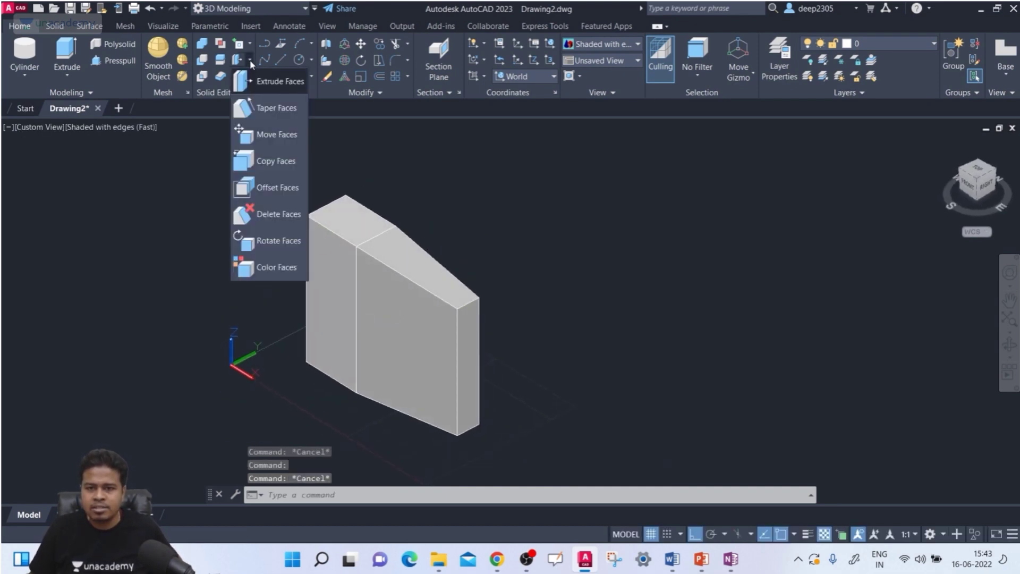
{"action": "left_click", "coordinate": [254, 85]}
{"action": "middle_click_drag", "start_coordinate": [444, 197], "coordinate": [465, 219]}
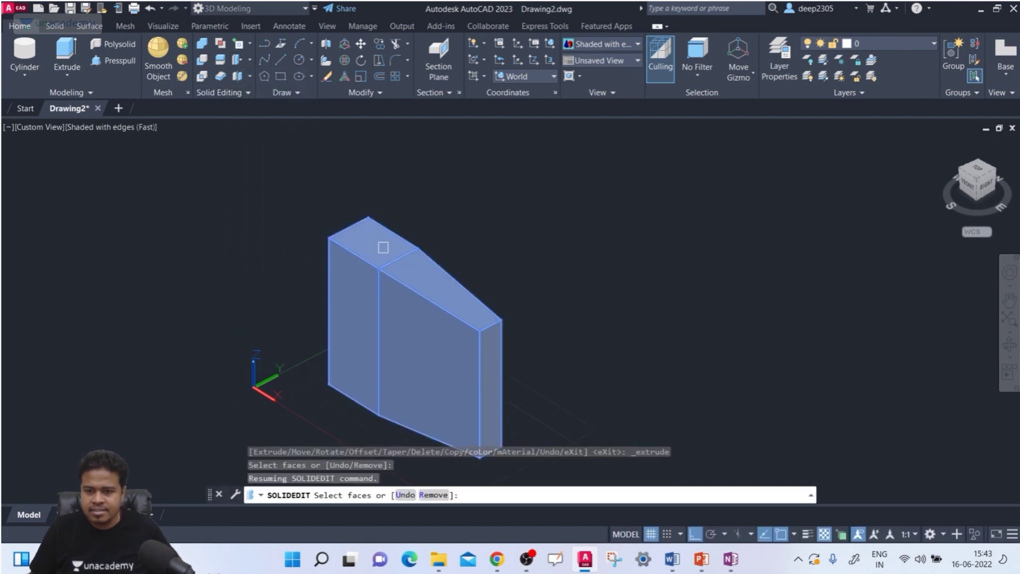
{"action": "left_click", "coordinate": [375, 242]}
{"action": "scroll", "coordinate": [367, 238], "scroll_direction": "up", "scroll_amount": 3}
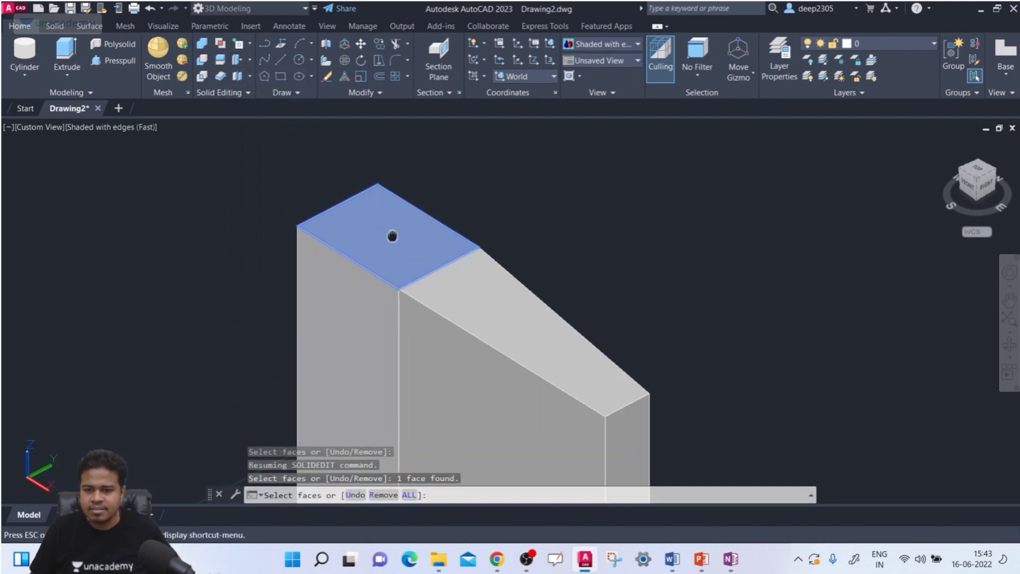
{"action": "key", "text": "Return"}
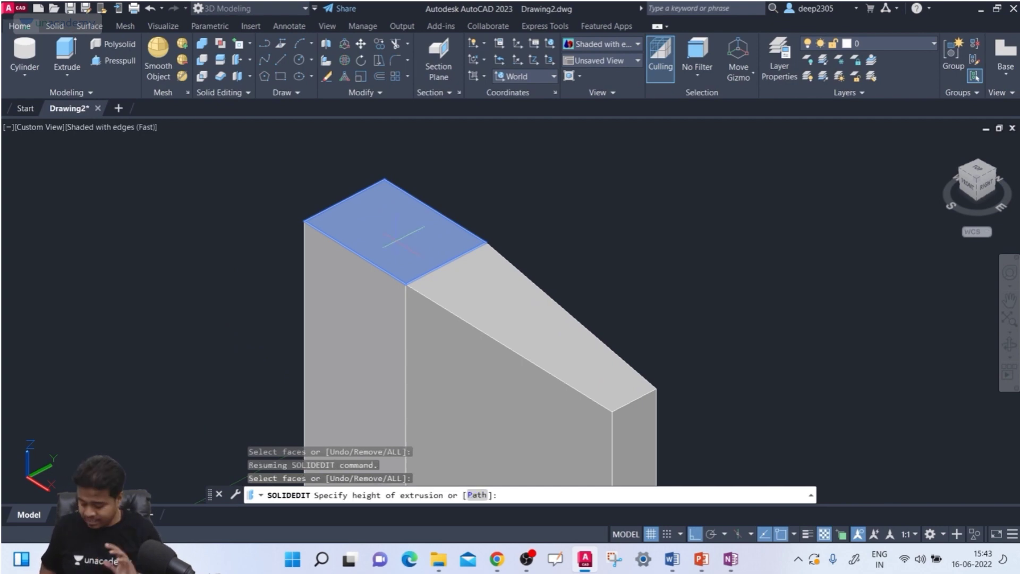
{"action": "key", "text": "Return"}
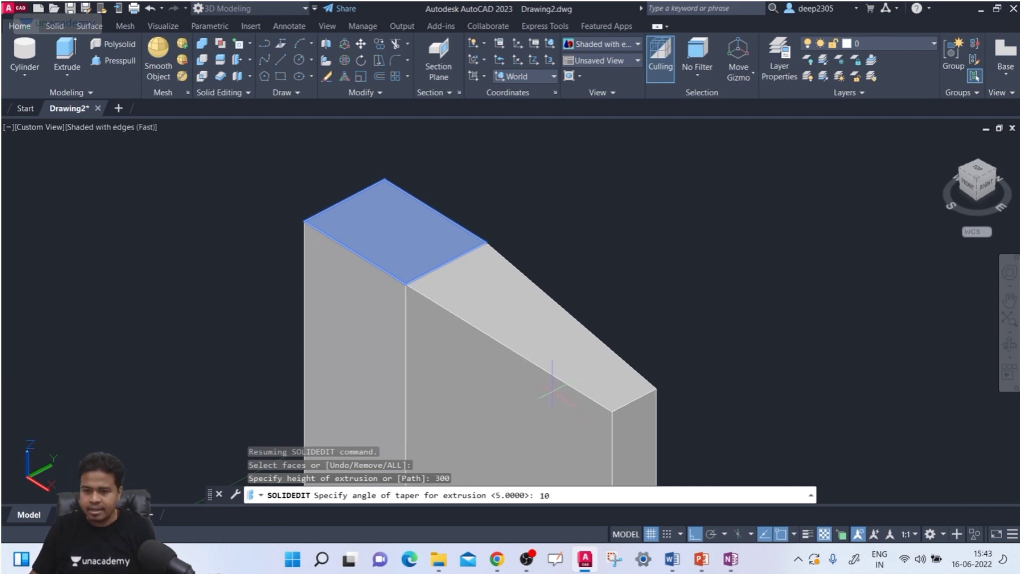
{"action": "key", "text": "Return"}
{"action": "scroll", "coordinate": [630, 274], "scroll_direction": "down", "scroll_amount": 4}
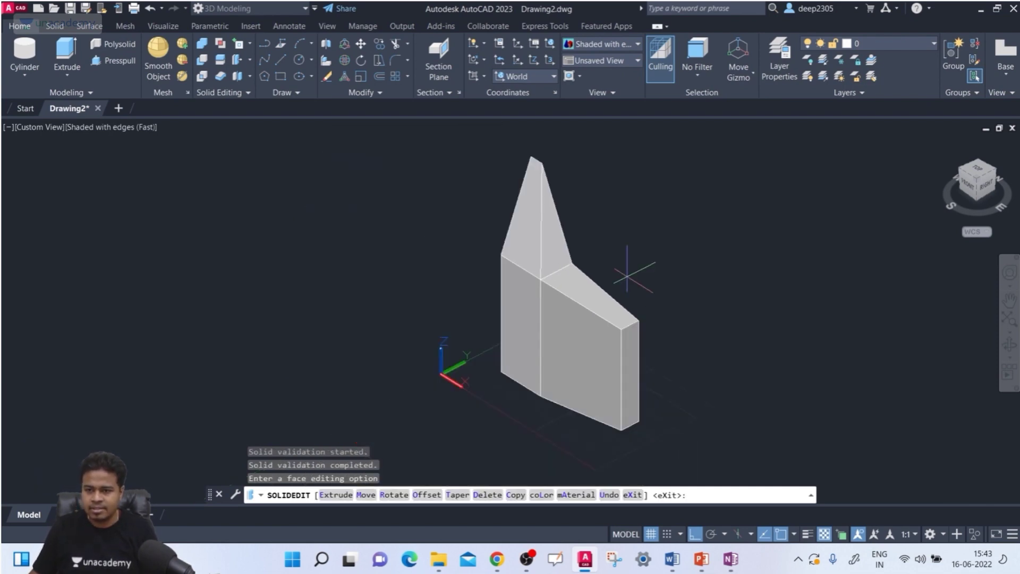
End the face-editing command and delete the solid with the tapered extrusions.
{"action": "scroll", "coordinate": [627, 277], "scroll_direction": "up", "scroll_amount": 5}
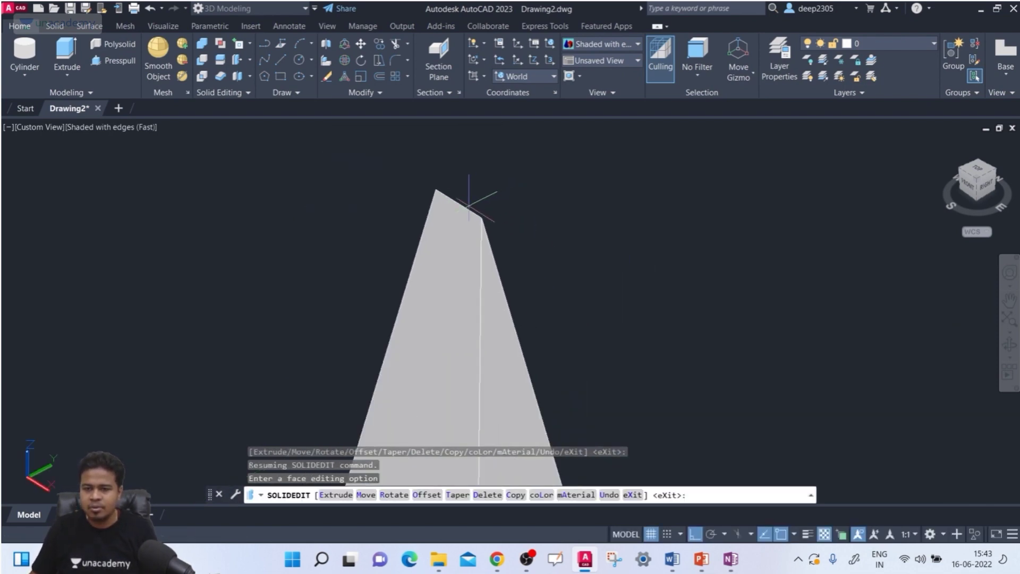
{"action": "scroll", "coordinate": [472, 210], "scroll_direction": "down", "scroll_amount": 2}
{"action": "scroll", "coordinate": [505, 340], "scroll_direction": "down", "scroll_amount": 1}
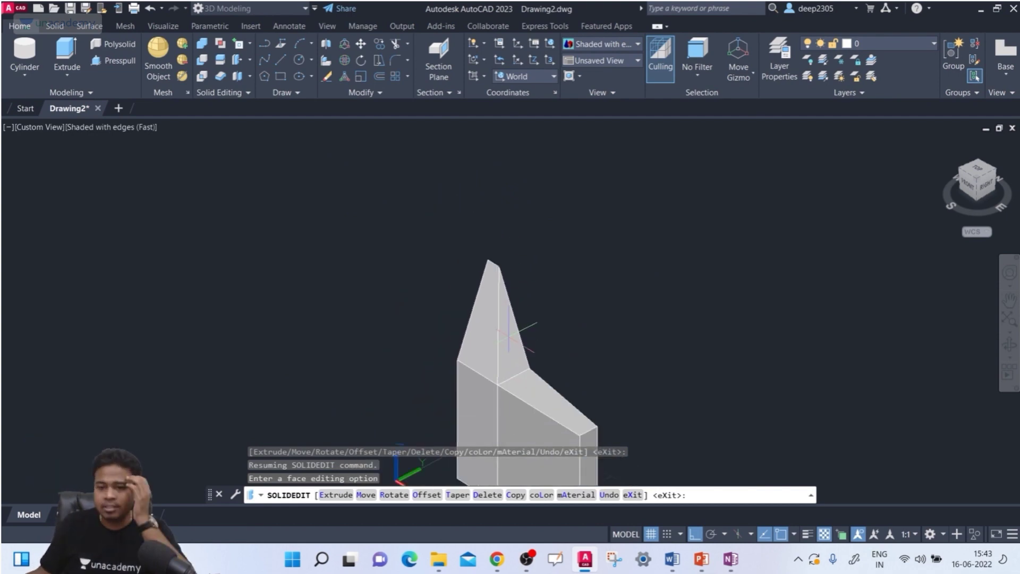
{"action": "middle_click_drag", "start_coordinate": [509, 335], "coordinate": [469, 269]}
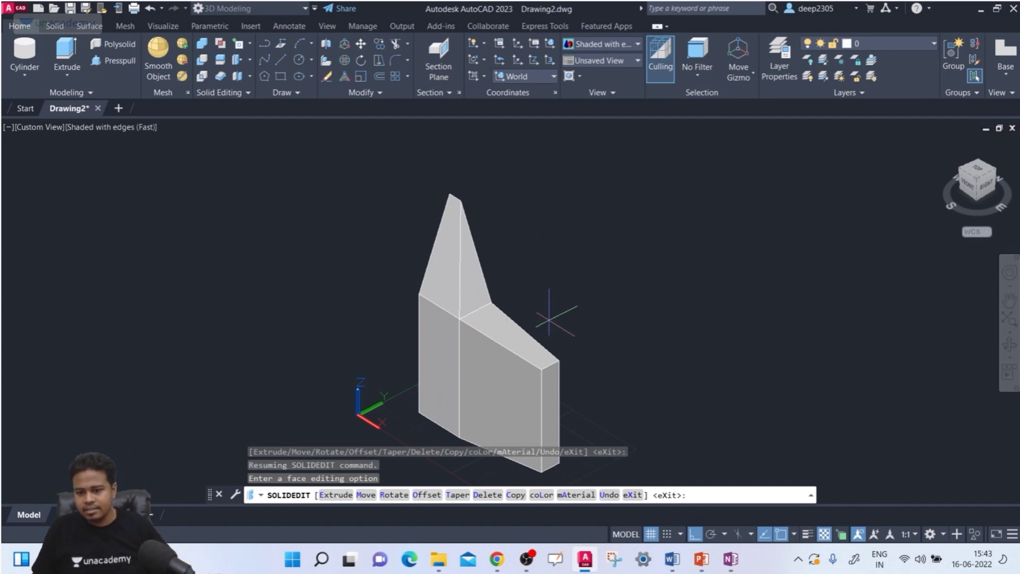
{"action": "key", "text": "Escape"}
{"action": "key", "text": "Escape"}
{"action": "key", "text": "Escape"}
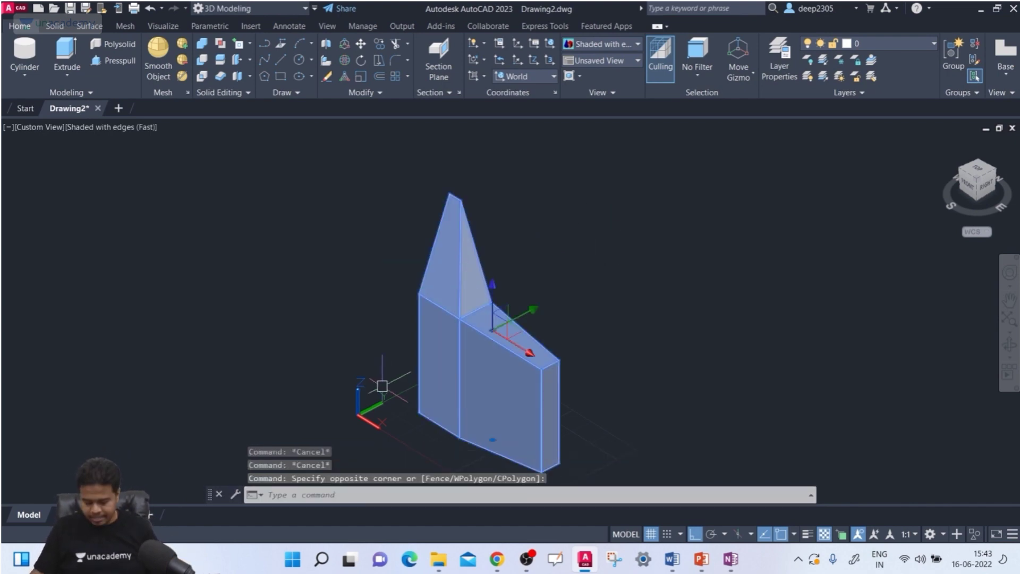
{"action": "key", "text": "Delete"}
Draw a tall, narrow box freehand on the ground plane near the origin.
{"action": "left_click", "coordinate": [68, 76]}
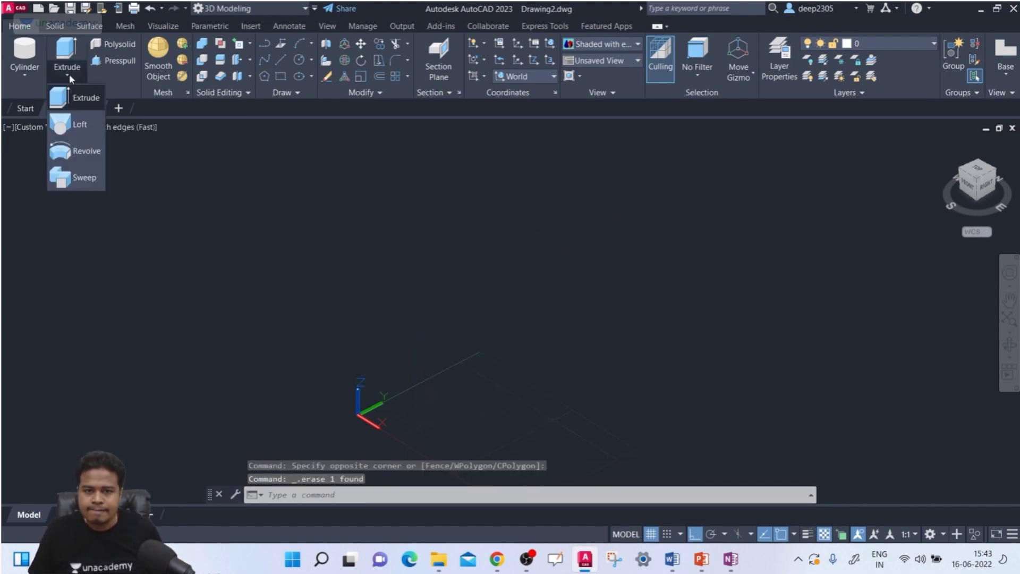
{"action": "left_click", "coordinate": [24, 75]}
{"action": "left_click", "coordinate": [24, 76]}
{"action": "left_click", "coordinate": [32, 101]}
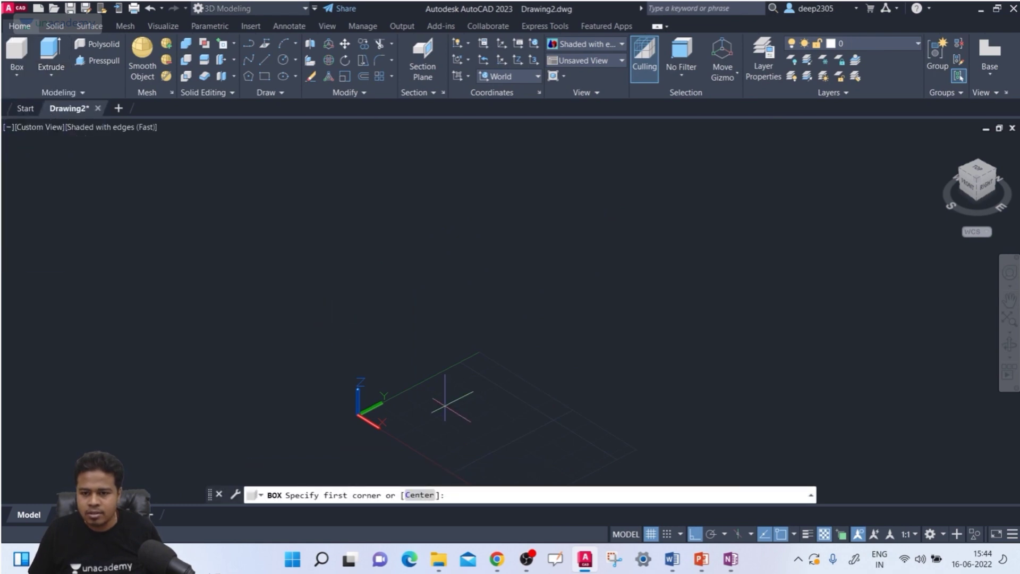
{"action": "middle_click_drag", "start_coordinate": [449, 404], "coordinate": [348, 296]}
{"action": "left_click", "coordinate": [349, 293]}
{"action": "left_click", "coordinate": [431, 306]}
{"action": "left_click", "coordinate": [448, 221]}
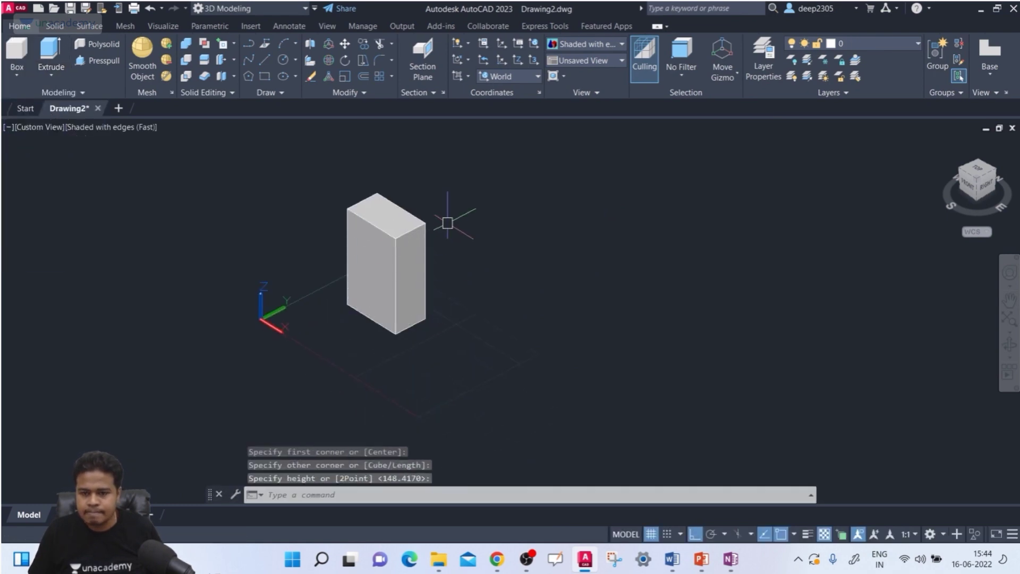
{"action": "middle_click_drag", "start_coordinate": [531, 231], "coordinate": [499, 253]}
{"action": "key", "text": "Escape"}
{"action": "key", "text": "Escape"}
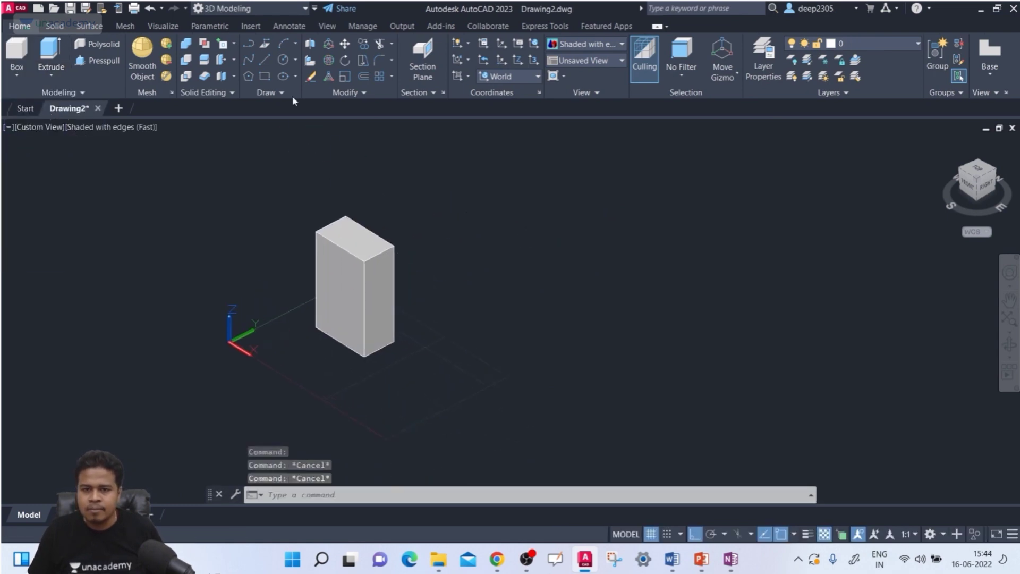
Extrude the box's top and right faces together with Extrude Faces, using a height of 200 and a taper angle of 2.
{"action": "left_click", "coordinate": [237, 61]}
{"action": "left_click", "coordinate": [252, 82]}
{"action": "scroll", "coordinate": [372, 234], "scroll_direction": "up", "scroll_amount": 4}
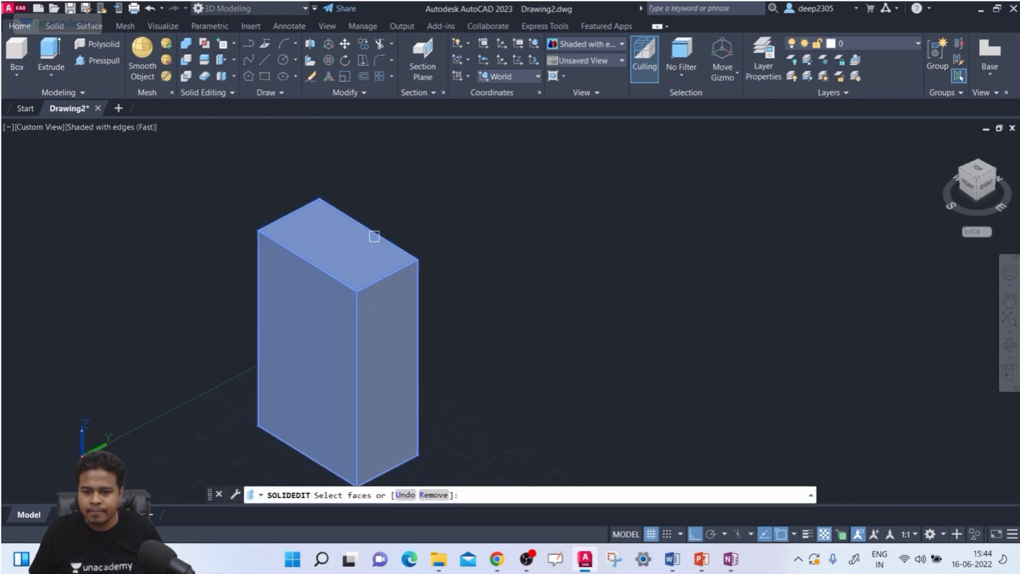
{"action": "left_click", "coordinate": [339, 232]}
{"action": "left_click", "coordinate": [394, 333]}
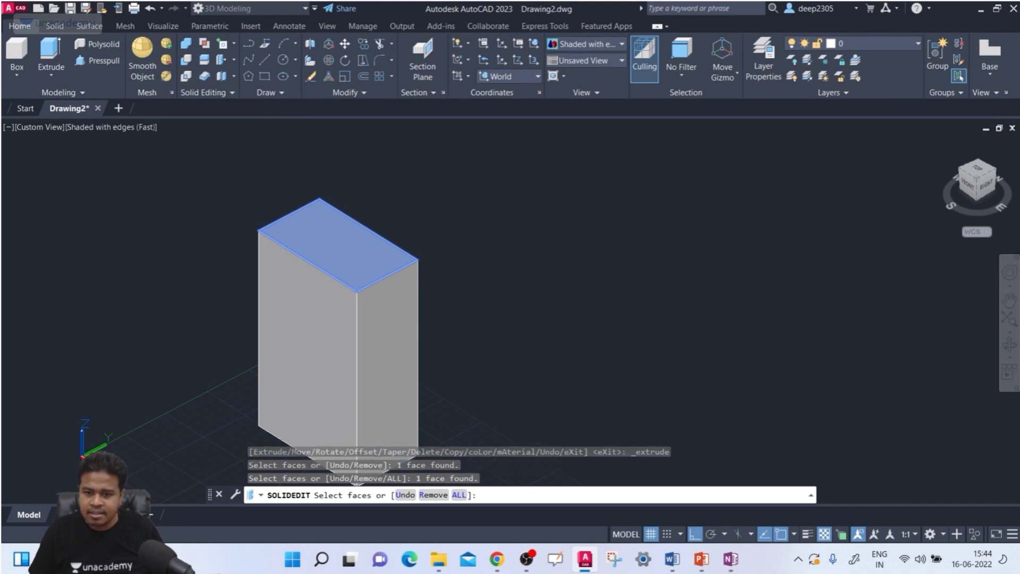
{"action": "key", "text": "Return"}
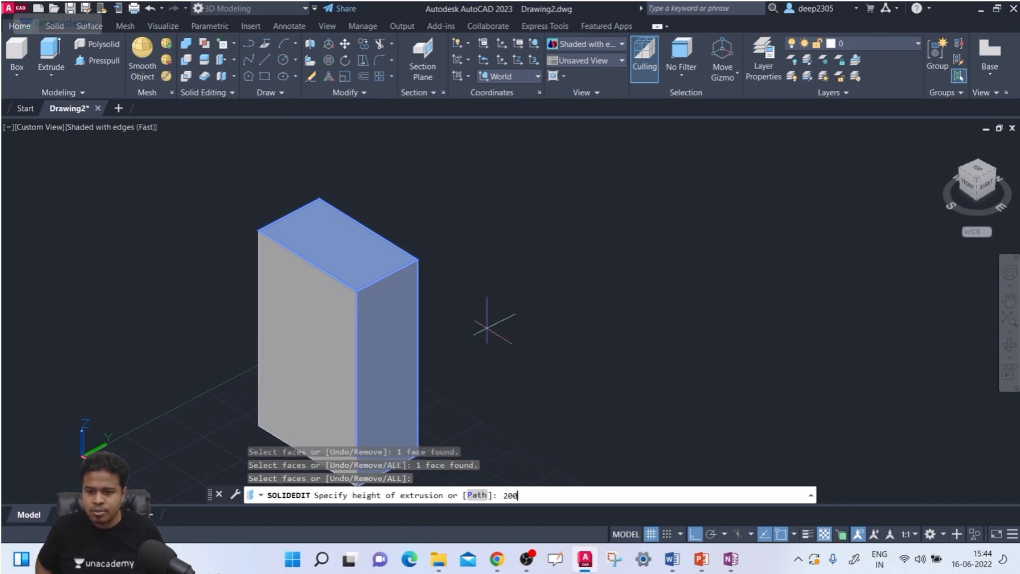
{"action": "key", "text": "Return"}
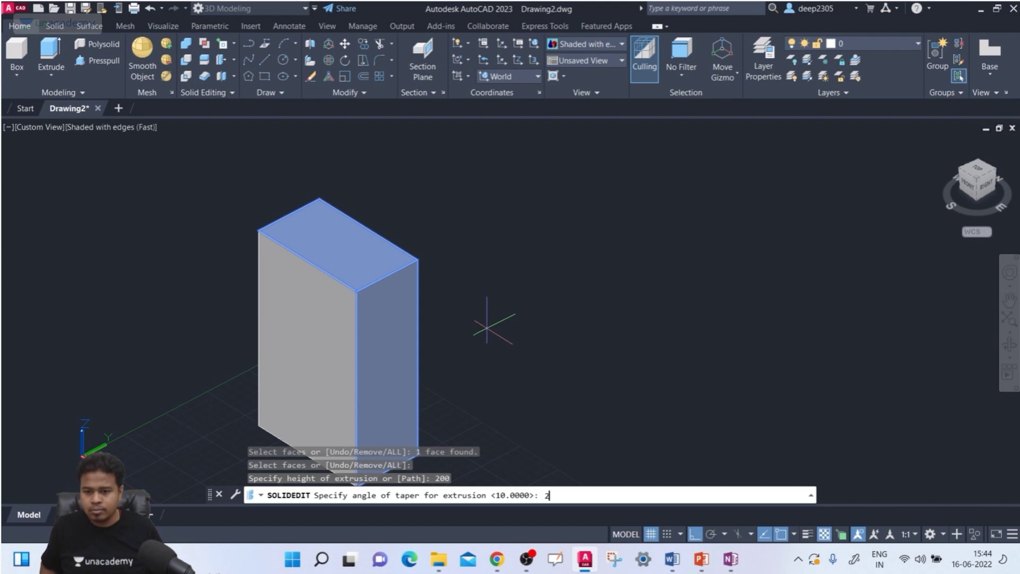
{"action": "key", "text": "Return"}
{"action": "scroll", "coordinate": [531, 201], "scroll_direction": "down", "scroll_amount": 5}
{"action": "middle_click_drag", "start_coordinate": [529, 210], "coordinate": [483, 255]}
{"action": "scroll", "coordinate": [469, 319], "scroll_direction": "up", "scroll_amount": 3}
{"action": "middle_click_drag", "start_coordinate": [467, 353], "coordinate": [468, 371]}
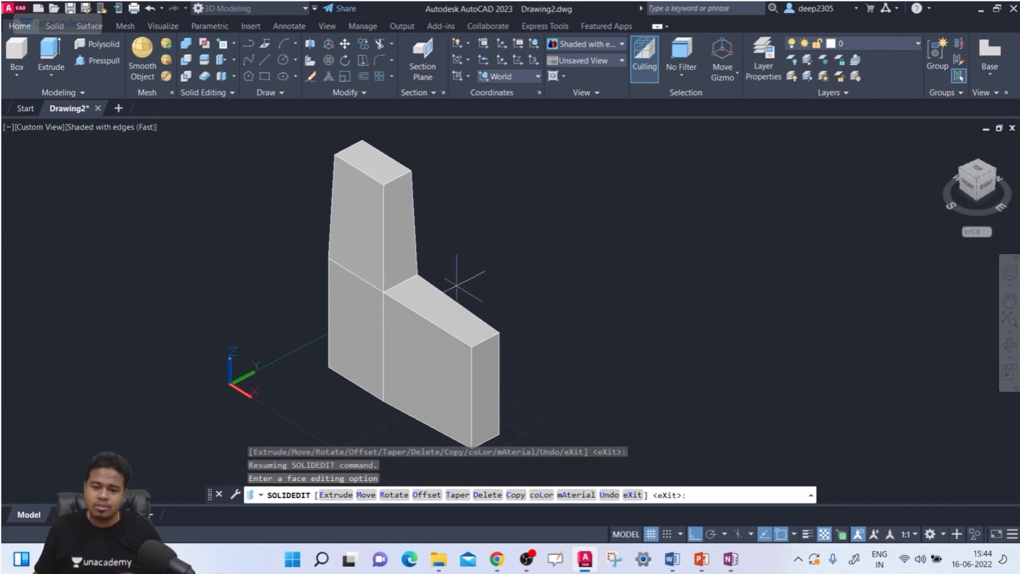
{"action": "middle_click_drag", "start_coordinate": [529, 306], "coordinate": [526, 335], "text": "shift"}
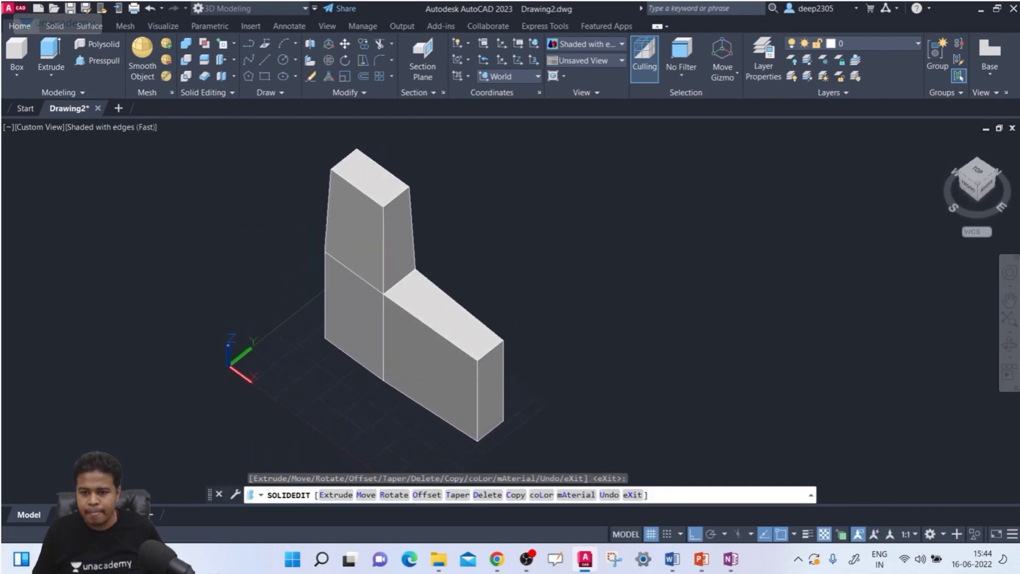
End the command and undo the extrusion of the top and right faces.
{"action": "key", "text": "Escape"}
{"action": "key", "text": "ctrl+z"}
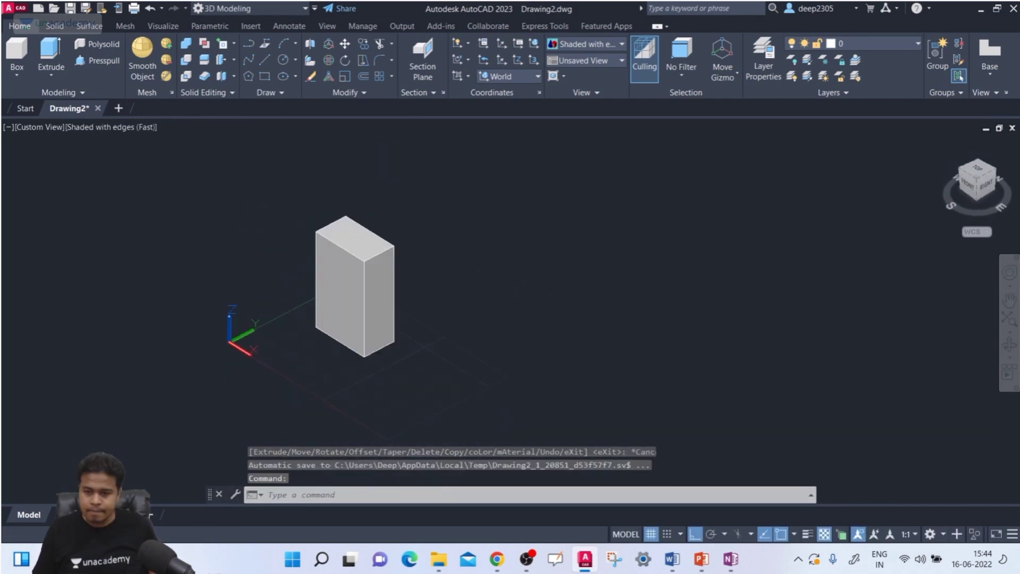
{"action": "key", "text": "ctrl+z"}
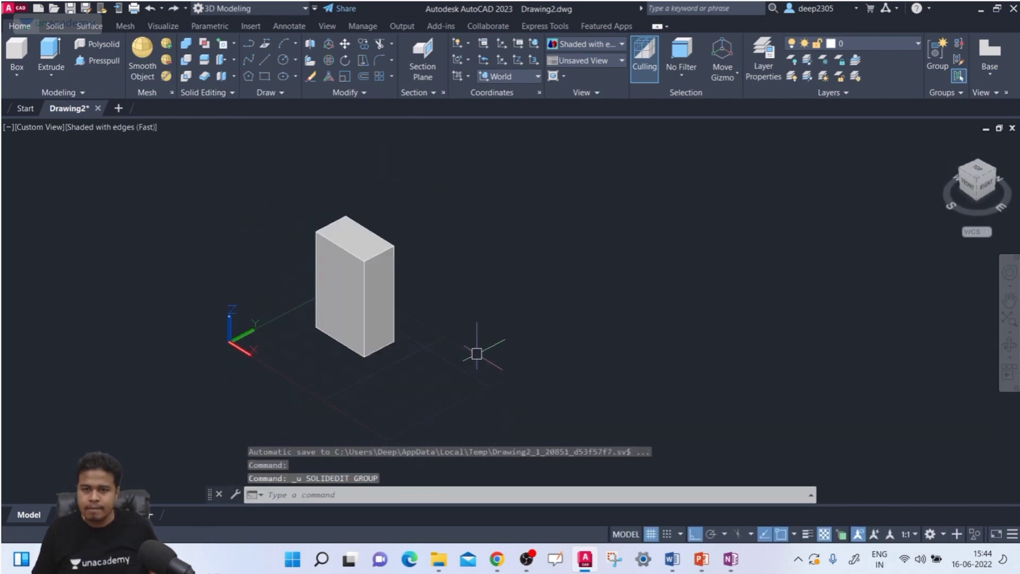
Extrude the box's top, front and right faces together with Extrude Faces, using a height of 200 and a taper, and end the command.
{"action": "left_click", "coordinate": [234, 62]}
{"action": "left_click", "coordinate": [260, 81]}
{"action": "scroll", "coordinate": [359, 293], "scroll_direction": "up", "scroll_amount": 3}
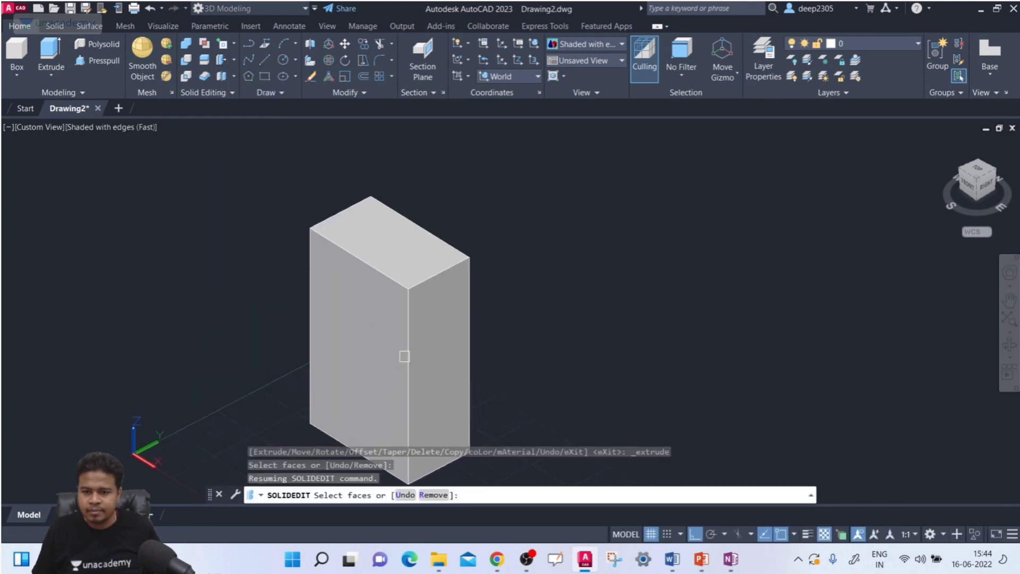
{"action": "left_click", "coordinate": [421, 327]}
{"action": "left_click", "coordinate": [399, 265]}
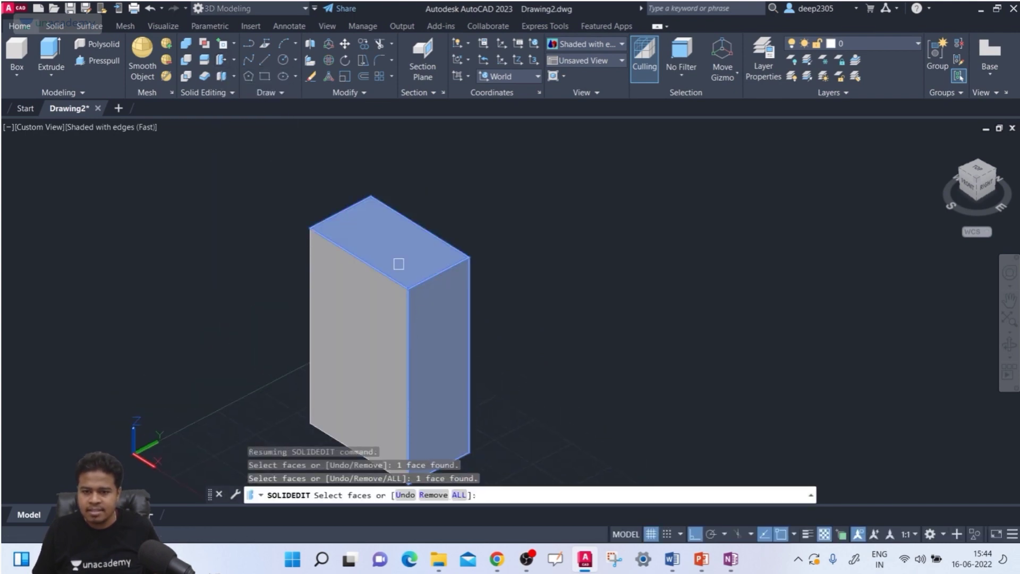
{"action": "left_click", "coordinate": [365, 307]}
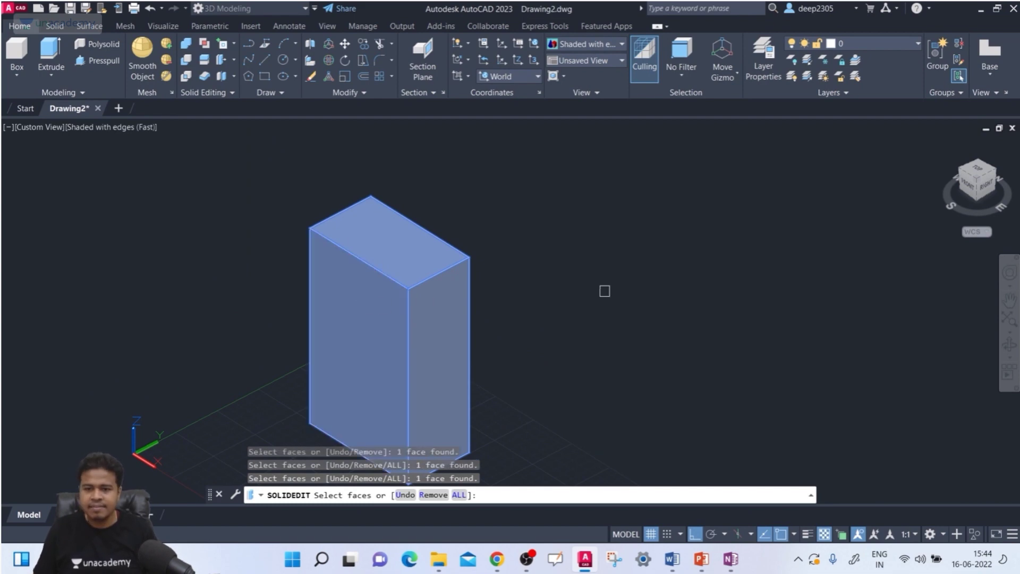
{"action": "middle_click_drag", "start_coordinate": [610, 294], "coordinate": [609, 272]}
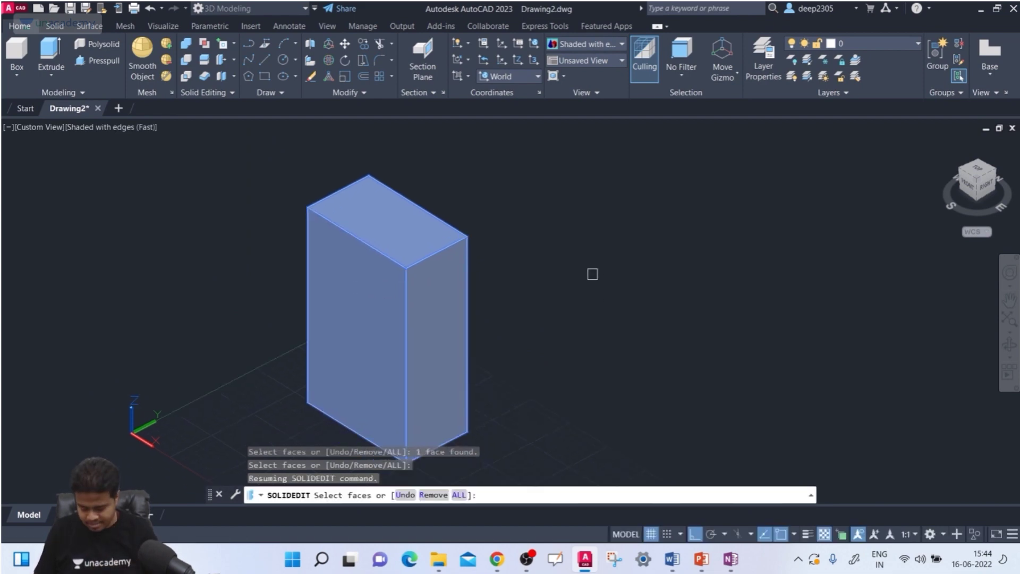
{"action": "key", "text": "Return"}
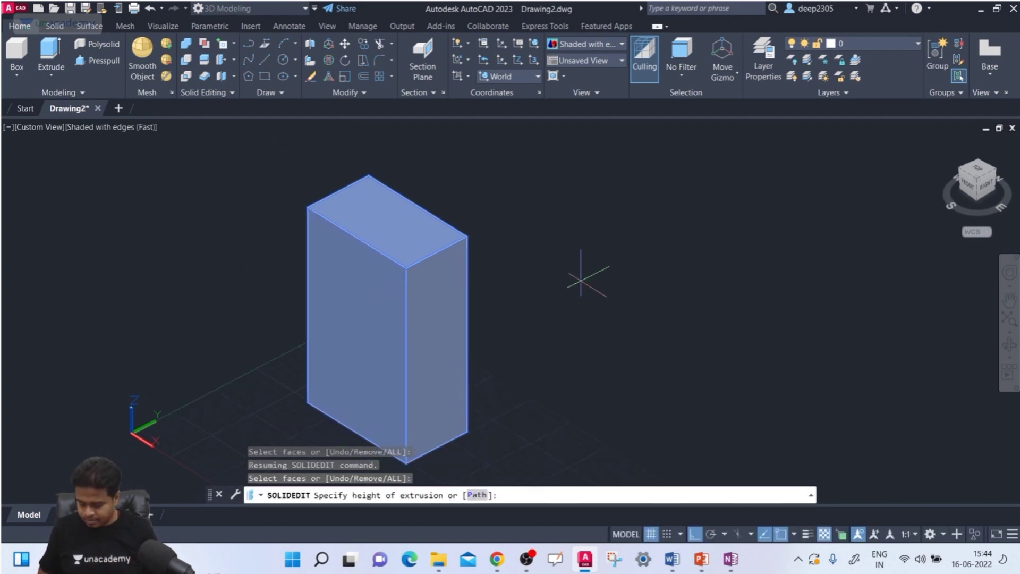
{"action": "key", "text": "Return"}
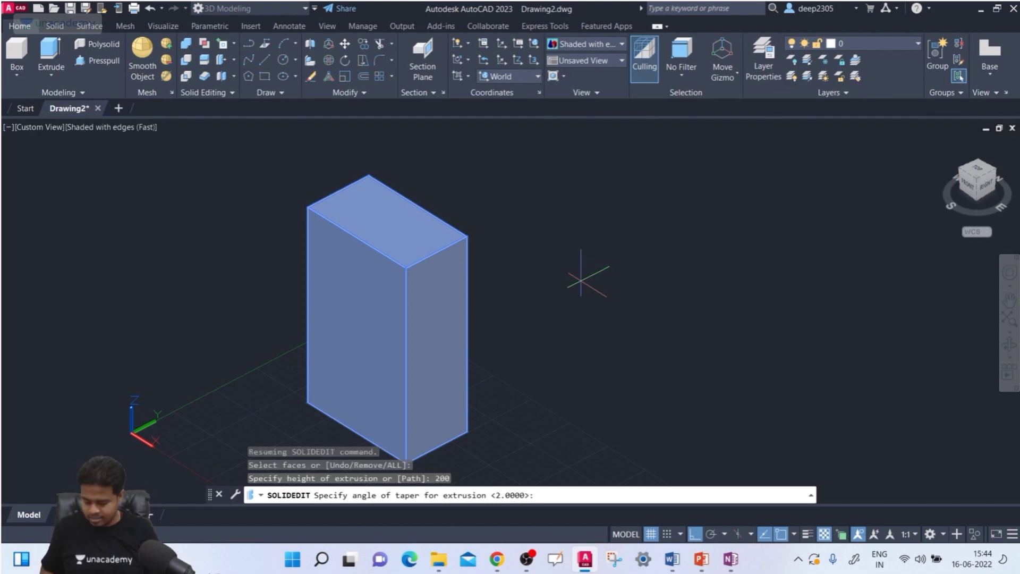
{"action": "key", "text": "Return"}
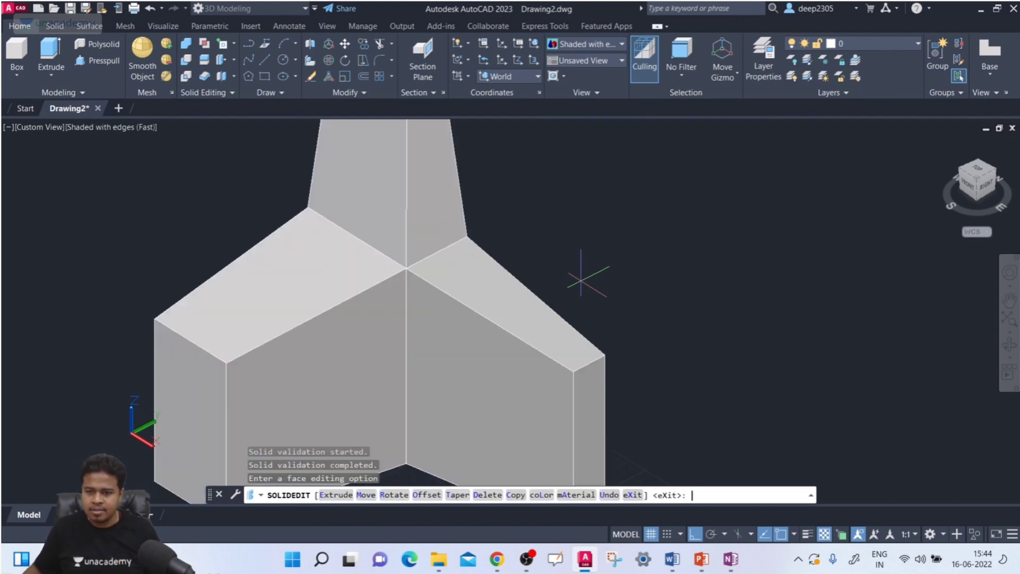
{"action": "scroll", "coordinate": [512, 186], "scroll_direction": "down", "scroll_amount": 4}
{"action": "middle_click_drag", "start_coordinate": [513, 233], "coordinate": [494, 251]}
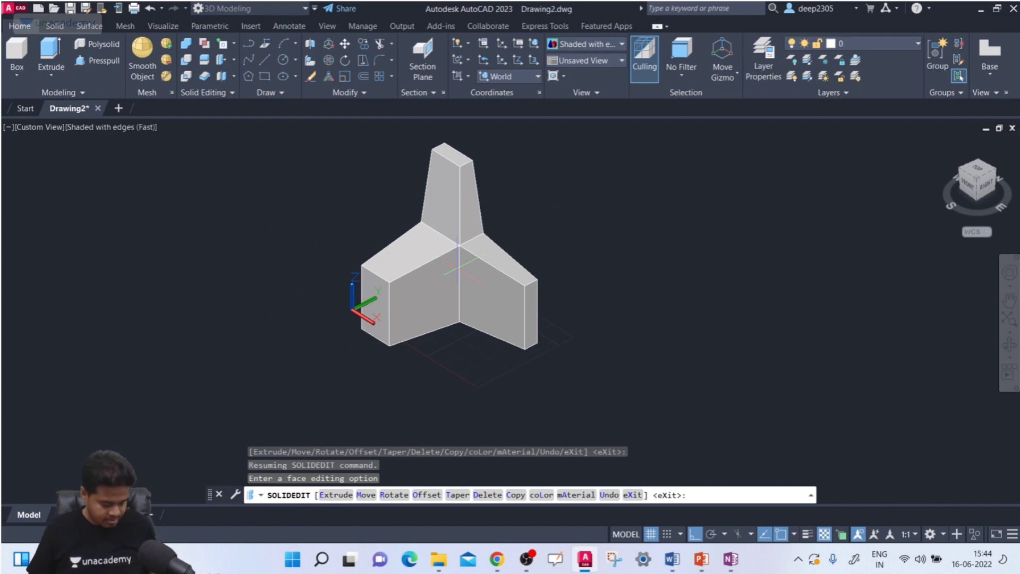
{"action": "key", "text": "Escape"}
{"action": "key", "text": "Escape"}
{"action": "key", "text": "Escape"}
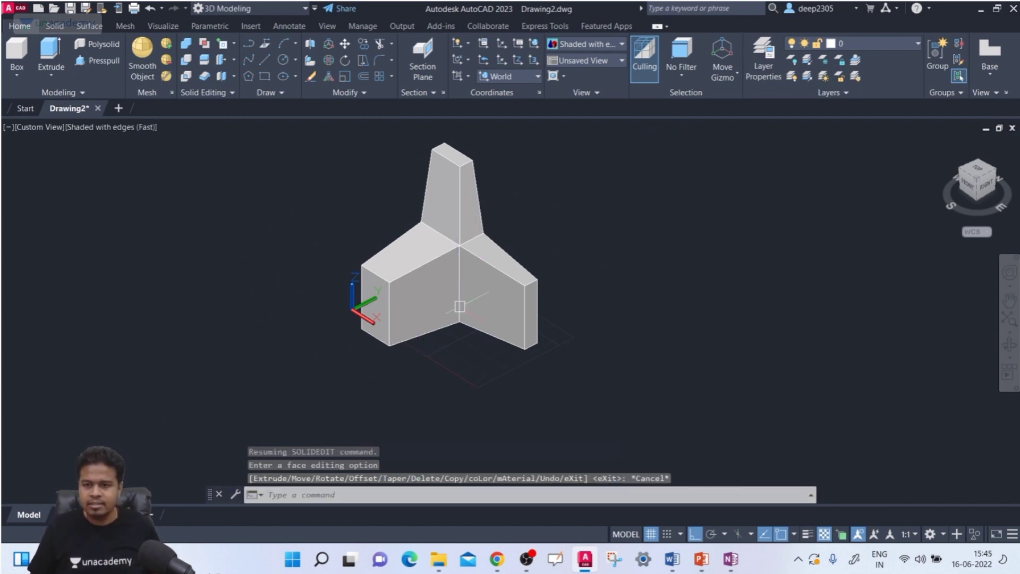
Delete the three-armed solid.
{"action": "left_click", "coordinate": [545, 229]}
{"action": "left_click", "coordinate": [429, 331]}
{"action": "key", "text": "Delete"}
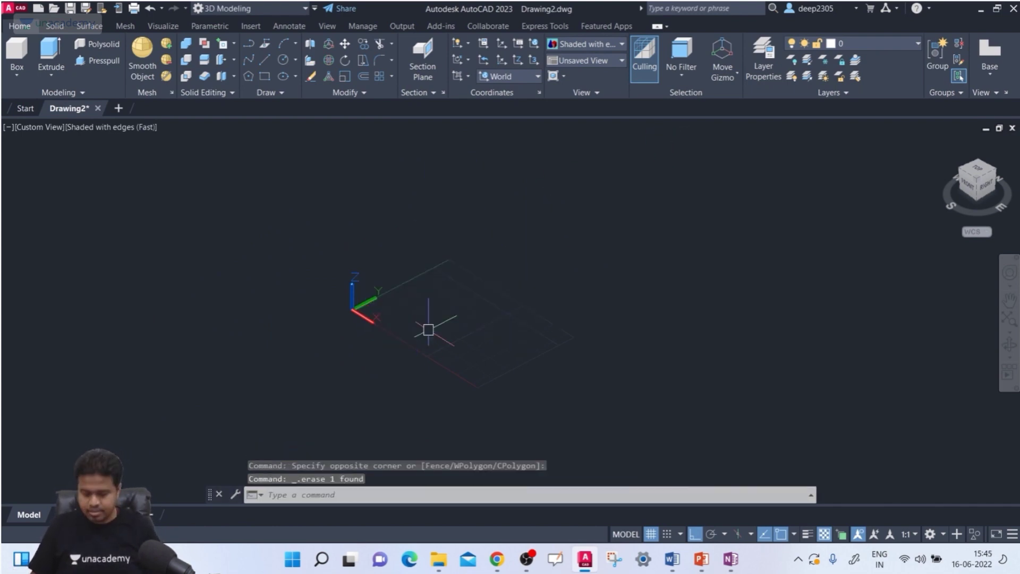
Draw a large box freehand on the ground plane near the origin, longer along X than it is deep.
{"action": "left_click", "coordinate": [17, 53]}
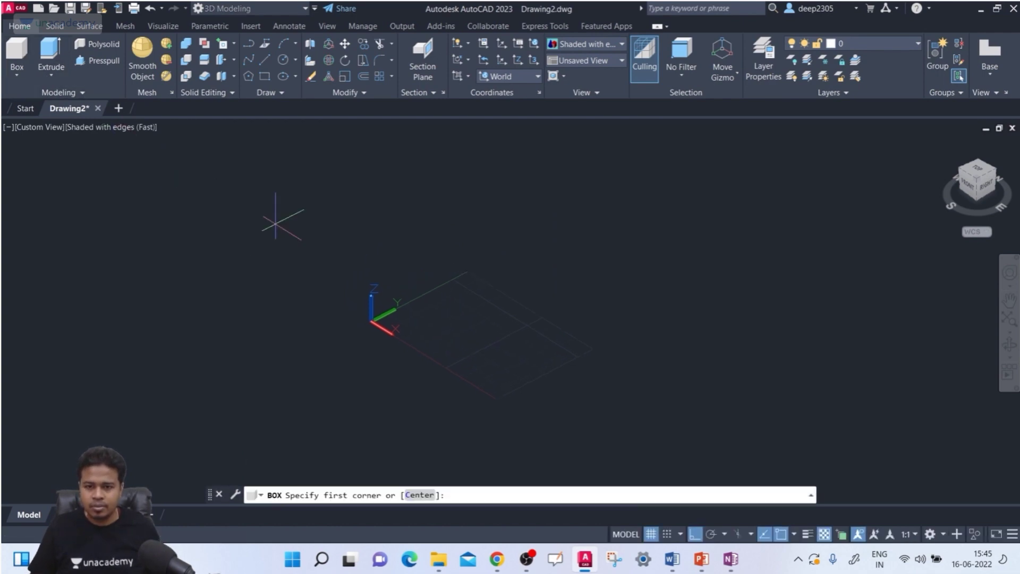
{"action": "scroll", "coordinate": [372, 271], "scroll_direction": "up", "scroll_amount": 3}
{"action": "middle_click_drag", "start_coordinate": [394, 300], "coordinate": [235, 246]}
{"action": "left_click", "coordinate": [257, 296]}
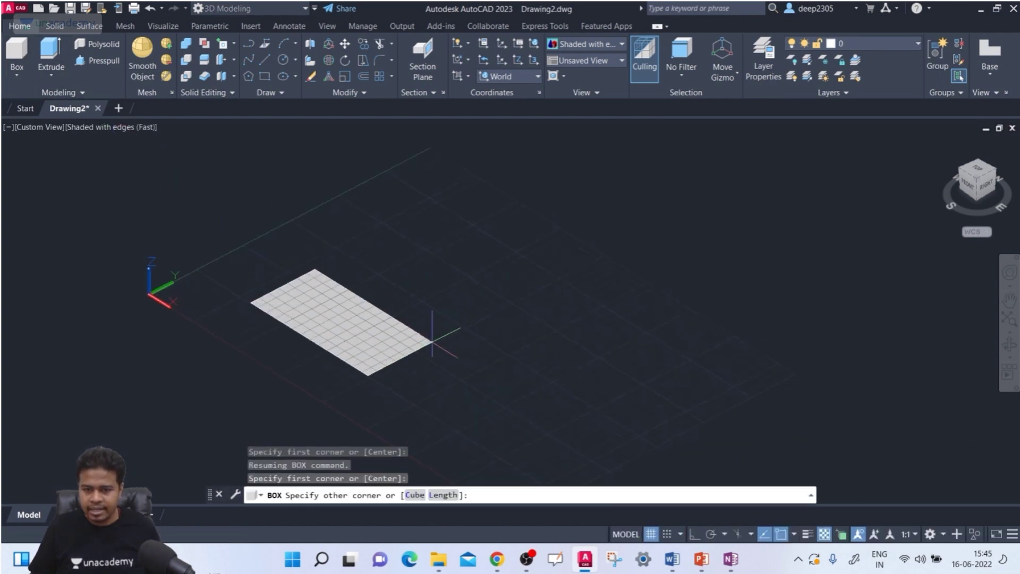
{"action": "left_click", "coordinate": [497, 353]}
{"action": "left_click", "coordinate": [494, 159]}
{"action": "middle_click_drag", "start_coordinate": [425, 192], "coordinate": [385, 162]}
{"action": "key", "text": "Escape"}
Finish the box's height freehand and taper its right end face by 5 degrees, with the axis running up its front vertical edge.
{"action": "left_click", "coordinate": [305, 128]}
{"action": "left_click", "coordinate": [235, 61]}
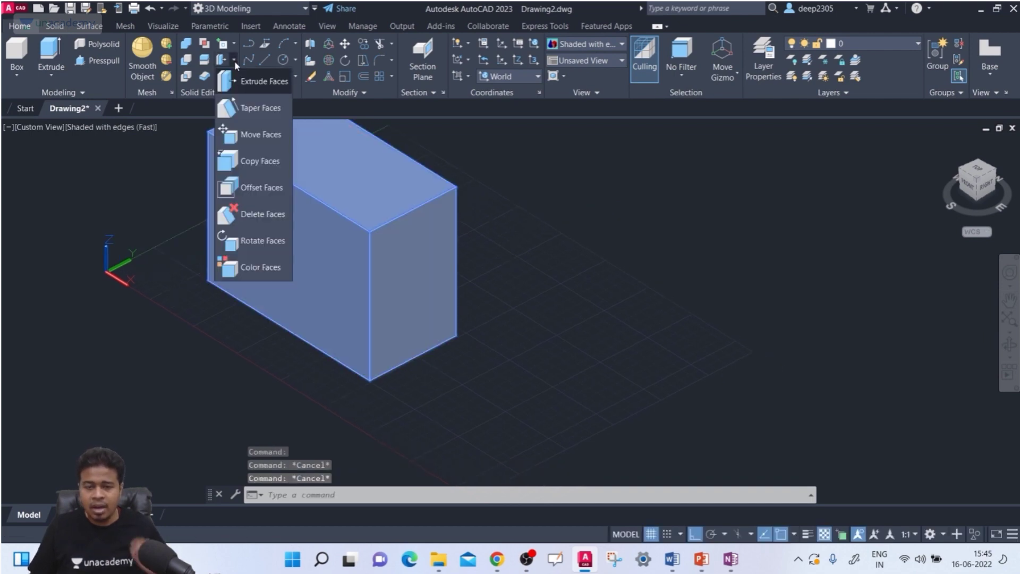
{"action": "left_click", "coordinate": [259, 113]}
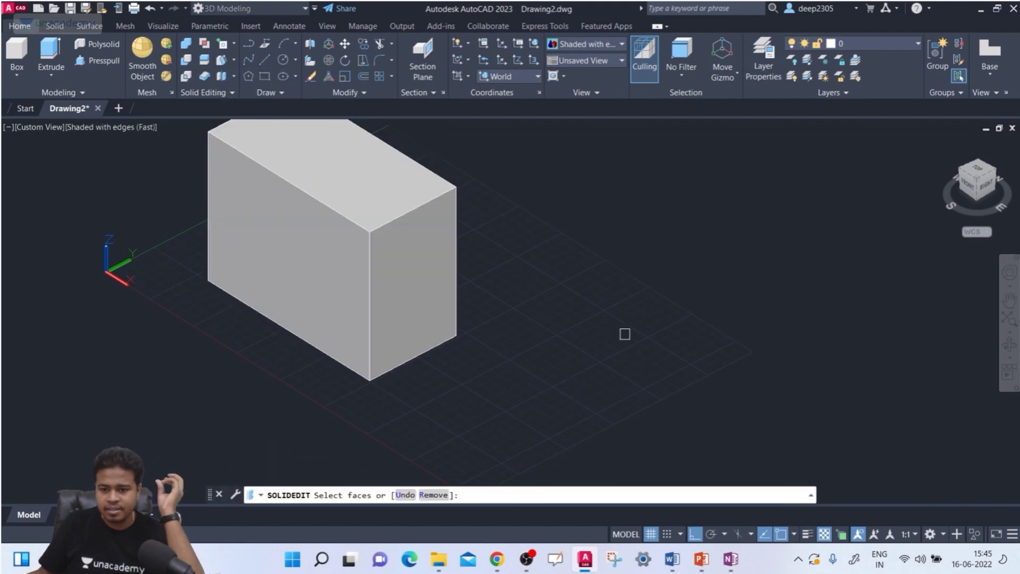
{"action": "middle_click_drag", "start_coordinate": [625, 334], "coordinate": [635, 371]}
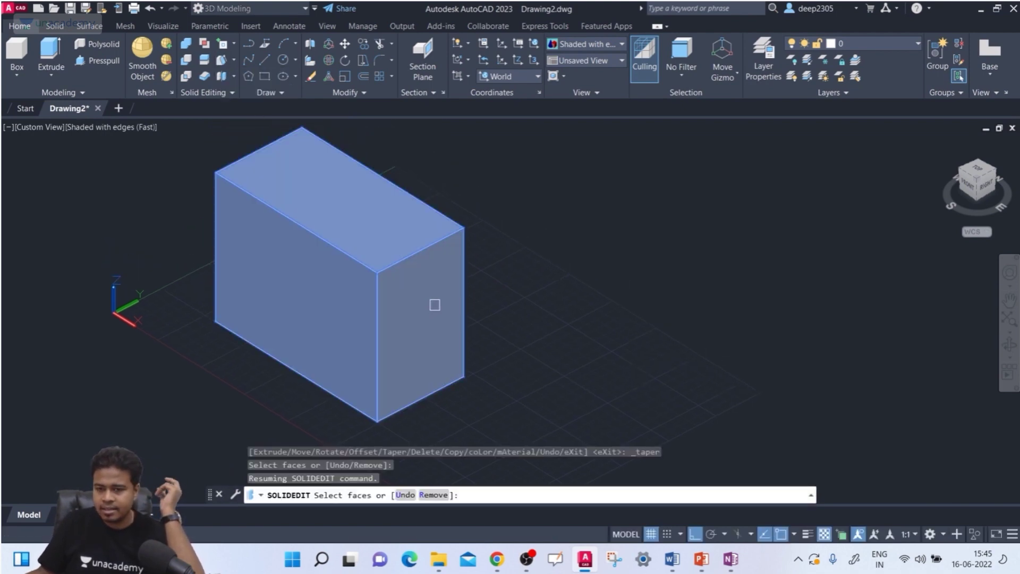
{"action": "left_click", "coordinate": [435, 304]}
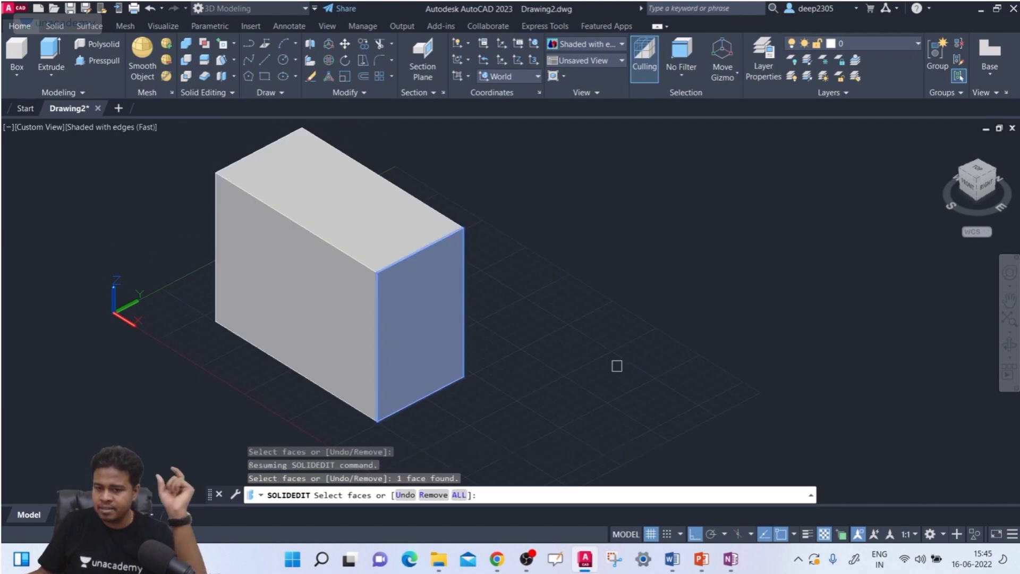
{"action": "key", "text": "Return"}
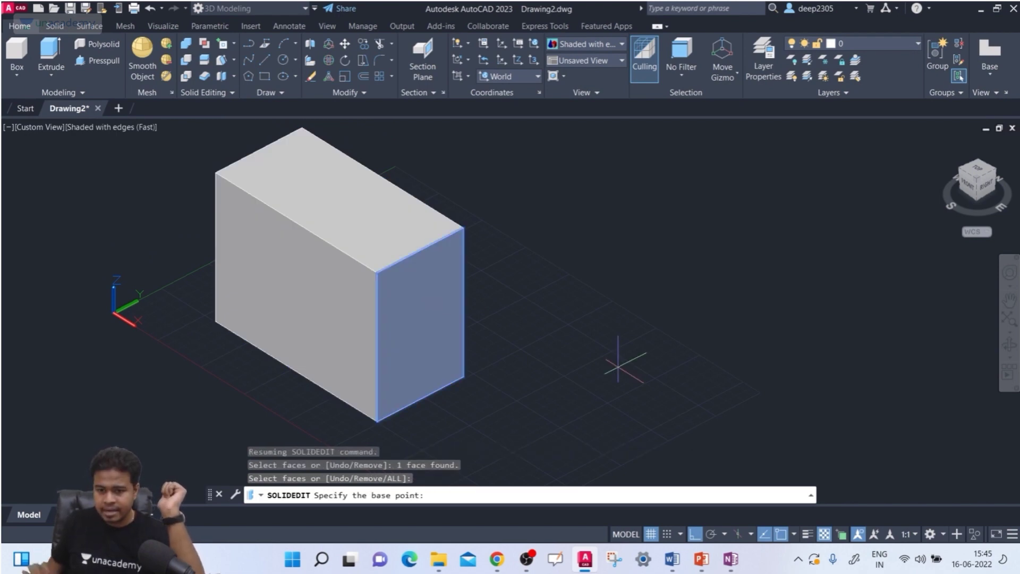
{"action": "left_click", "coordinate": [377, 422]}
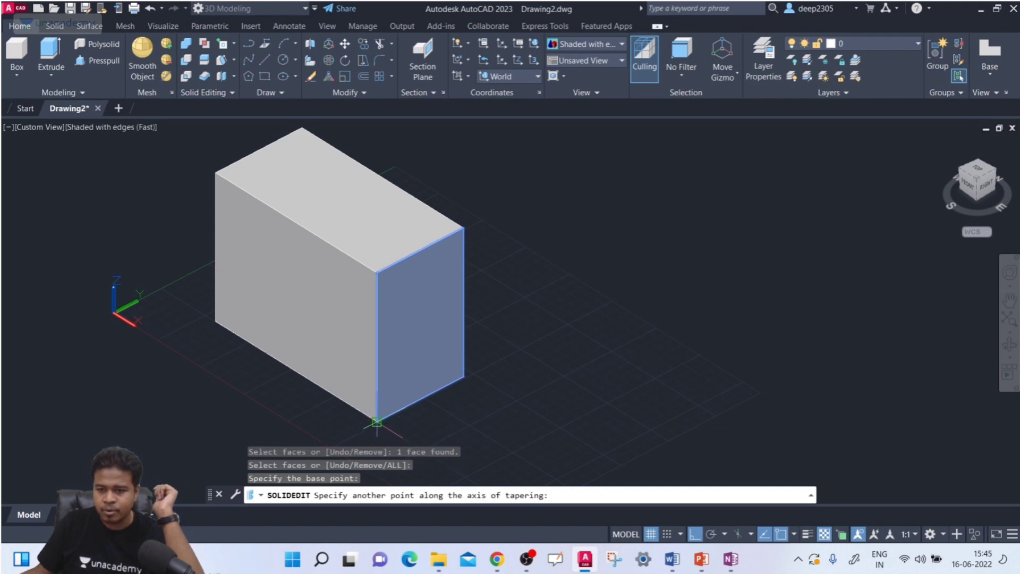
{"action": "left_click", "coordinate": [377, 272]}
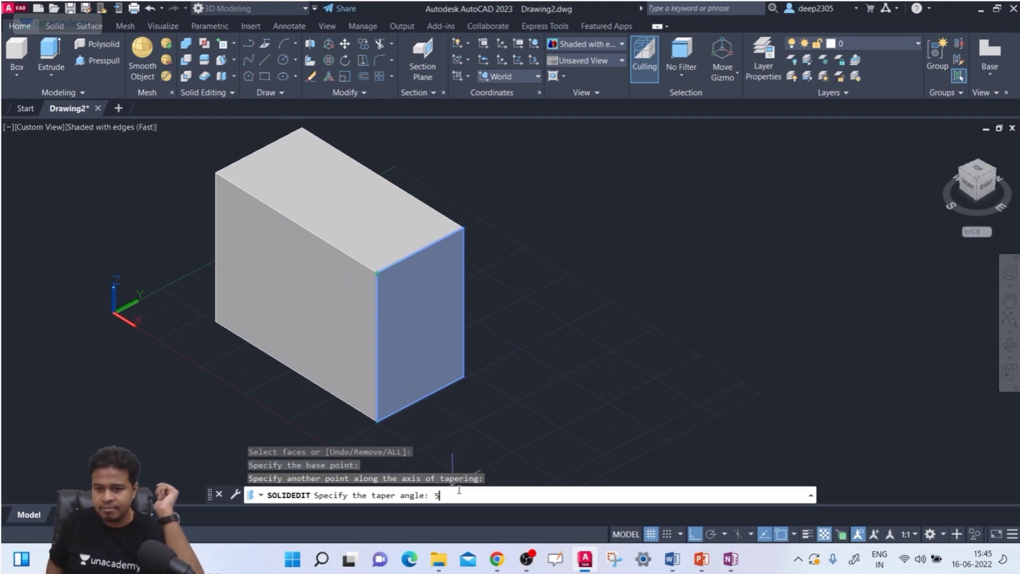
{"action": "type", "text": "5"}
{"action": "key", "text": "Return"}
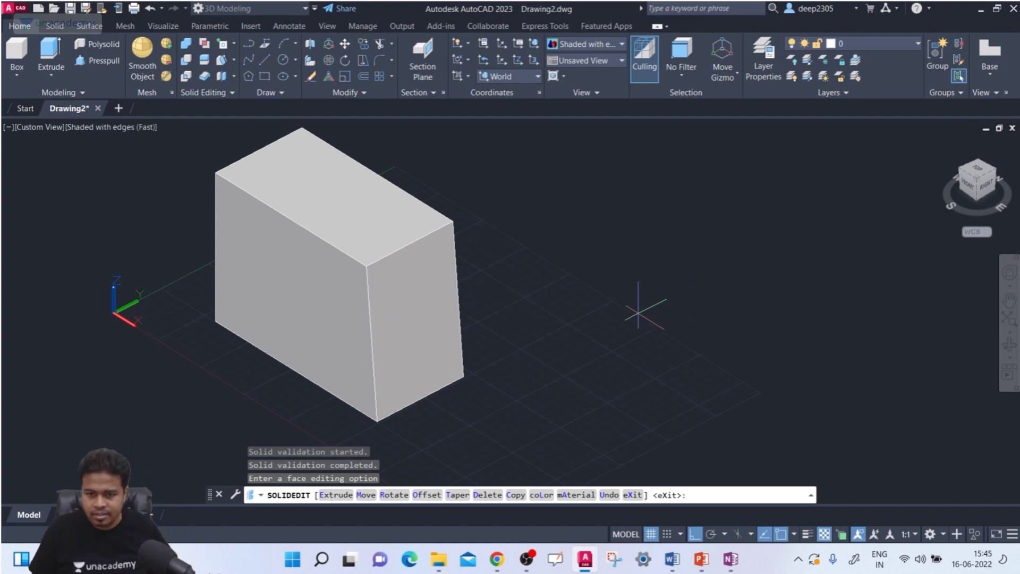
Taper the long front face with Taper Faces, running the axis along its top edge from left to right corner, and end the command.
{"action": "mouse_move", "coordinate": [617, 346]}
{"action": "middle_mouse_down", "text": "shift"}
{"action": "mouse_move", "coordinate": [666, 328]}
{"action": "mouse_move", "coordinate": [704, 296]}
{"action": "mouse_move", "coordinate": [606, 339]}
{"action": "mouse_move", "coordinate": [621, 358]}
{"action": "middle_mouse_up", "text": "shift"}
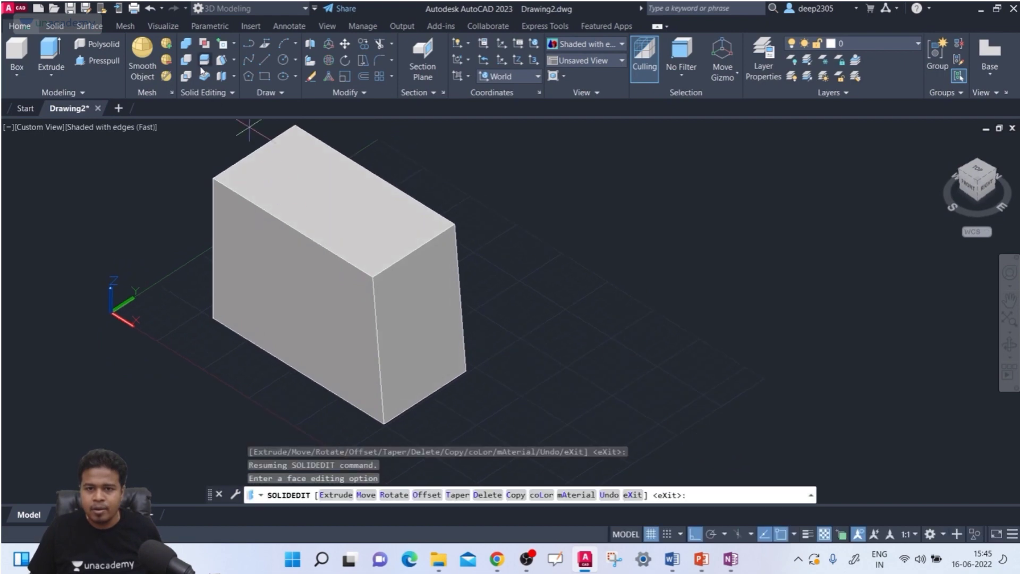
{"action": "left_click", "coordinate": [221, 66]}
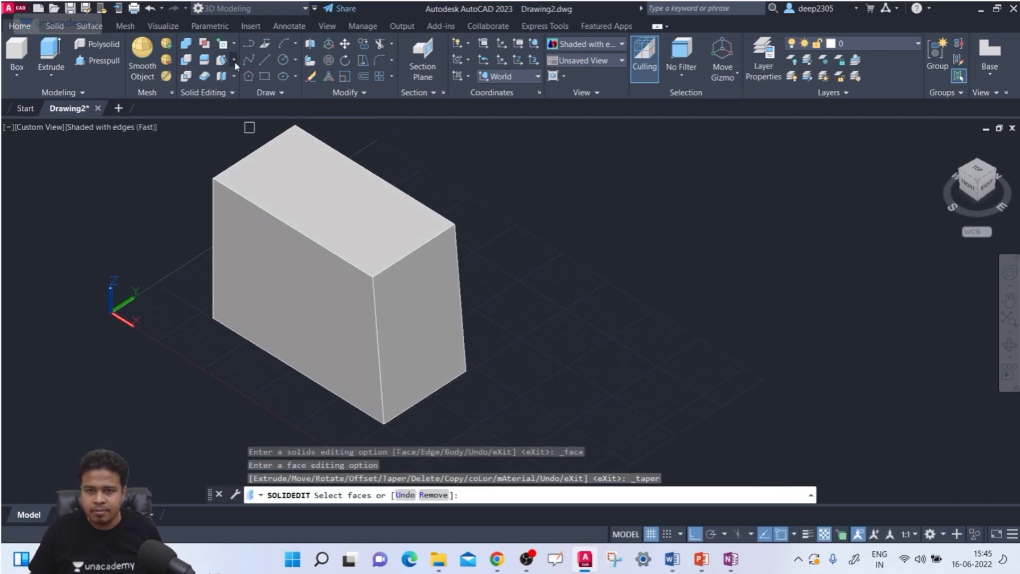
{"action": "left_click", "coordinate": [235, 62]}
{"action": "left_click", "coordinate": [240, 108]}
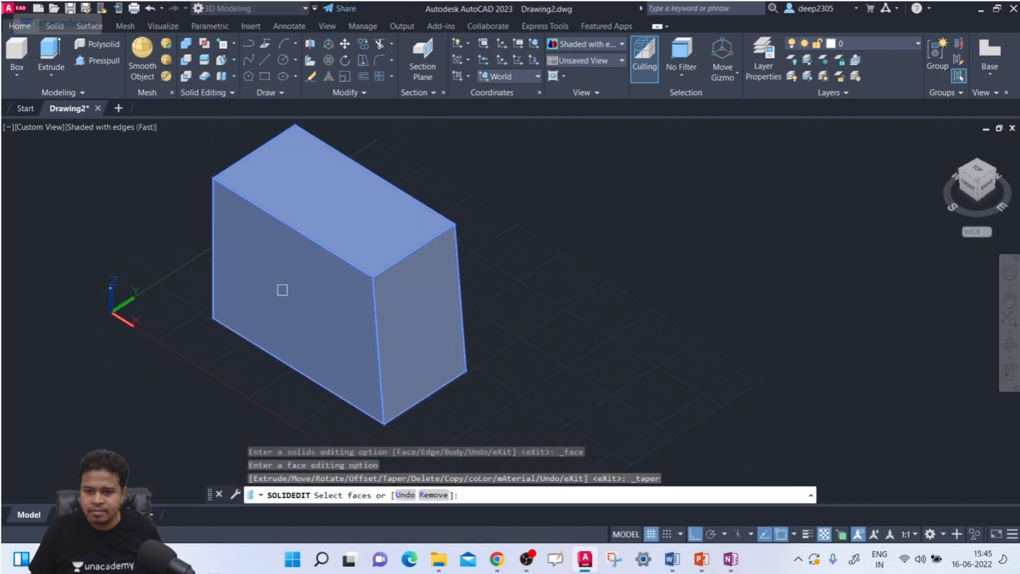
{"action": "left_click", "coordinate": [288, 279]}
{"action": "scroll", "coordinate": [288, 278], "scroll_direction": "up", "scroll_amount": 2}
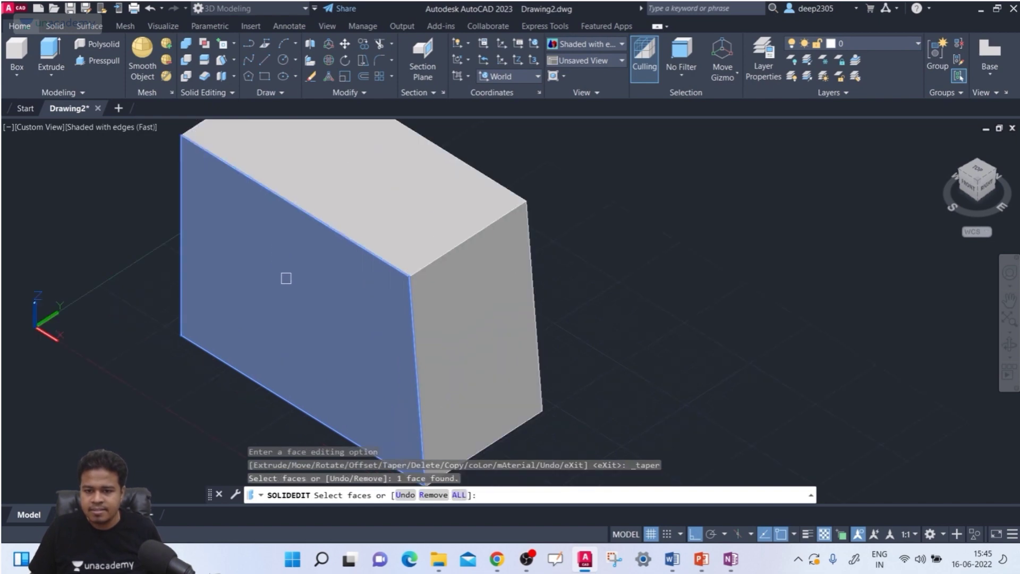
{"action": "key", "text": "Return"}
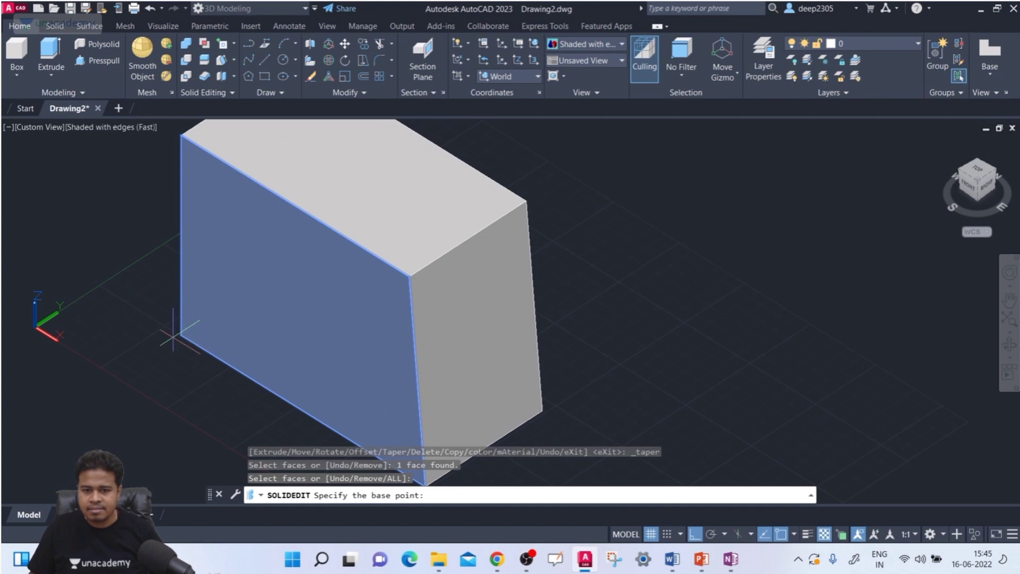
{"action": "middle_click_drag", "start_coordinate": [192, 224], "coordinate": [192, 253]}
{"action": "key", "text": "Return"}
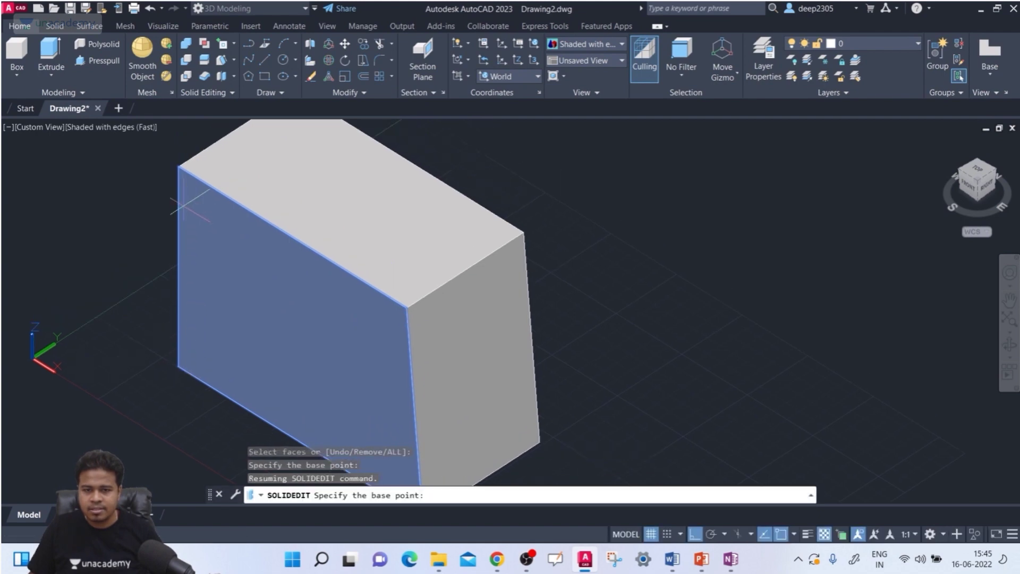
{"action": "left_click", "coordinate": [178, 167]}
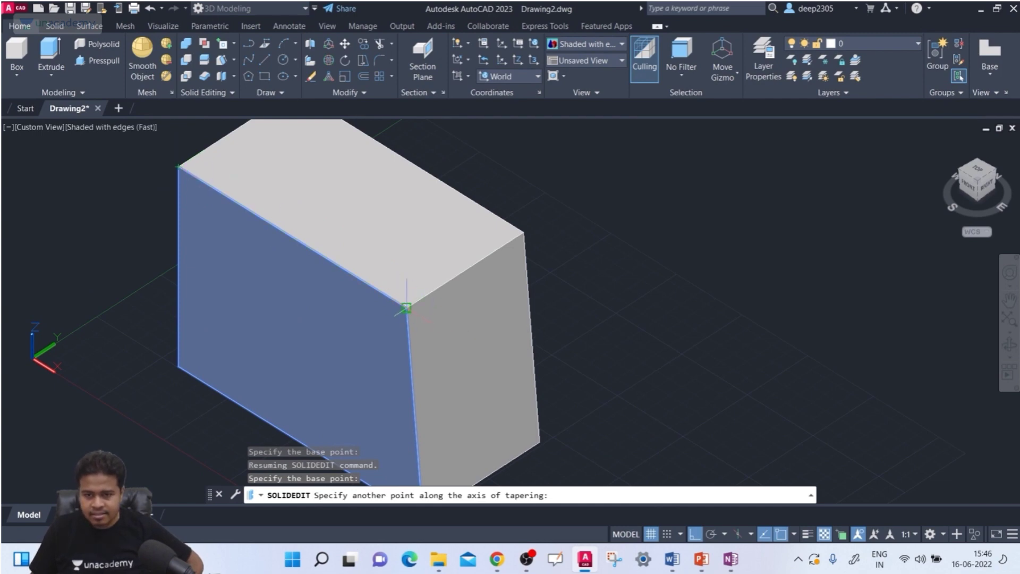
{"action": "left_click", "coordinate": [406, 307]}
{"action": "middle_click_drag", "start_coordinate": [314, 309], "coordinate": [314, 351]}
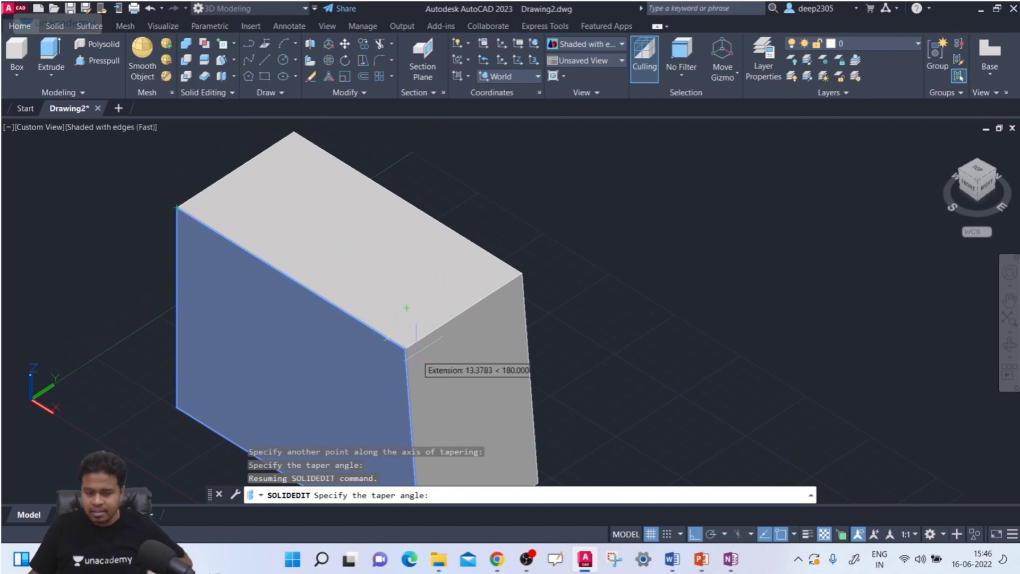
{"action": "key", "text": "Return"}
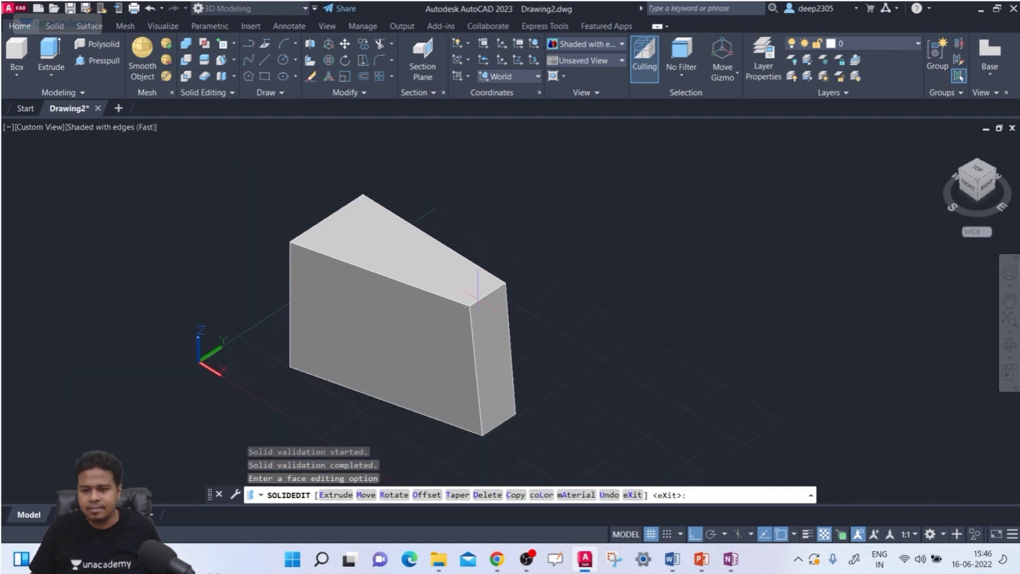
{"action": "middle_click_drag", "start_coordinate": [225, 232], "coordinate": [404, 309], "text": "shift"}
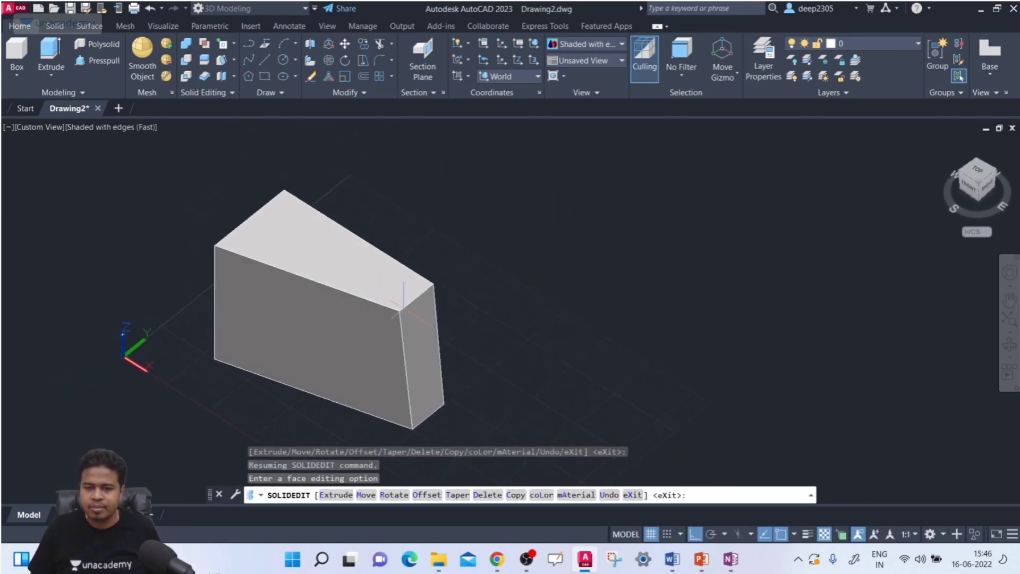
{"action": "key", "text": "Escape"}
{"action": "key", "text": "Escape"}
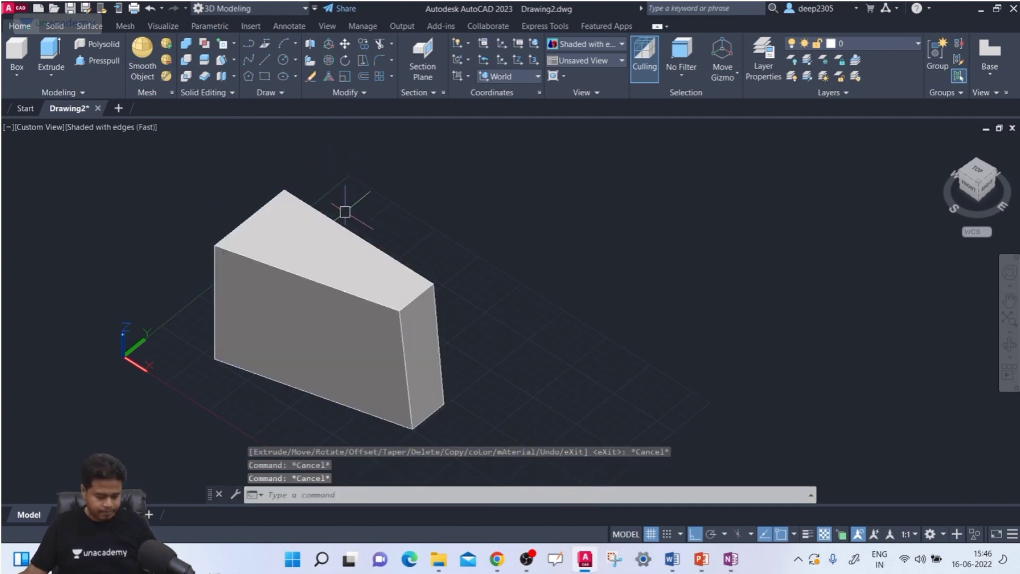
Draw a second box freehand to the right of the tapered solid, longer along X than it is deep.
{"action": "middle_click_drag", "start_coordinate": [406, 237], "coordinate": [267, 170]}
{"action": "scroll", "coordinate": [252, 238], "scroll_direction": "down", "scroll_amount": 2}
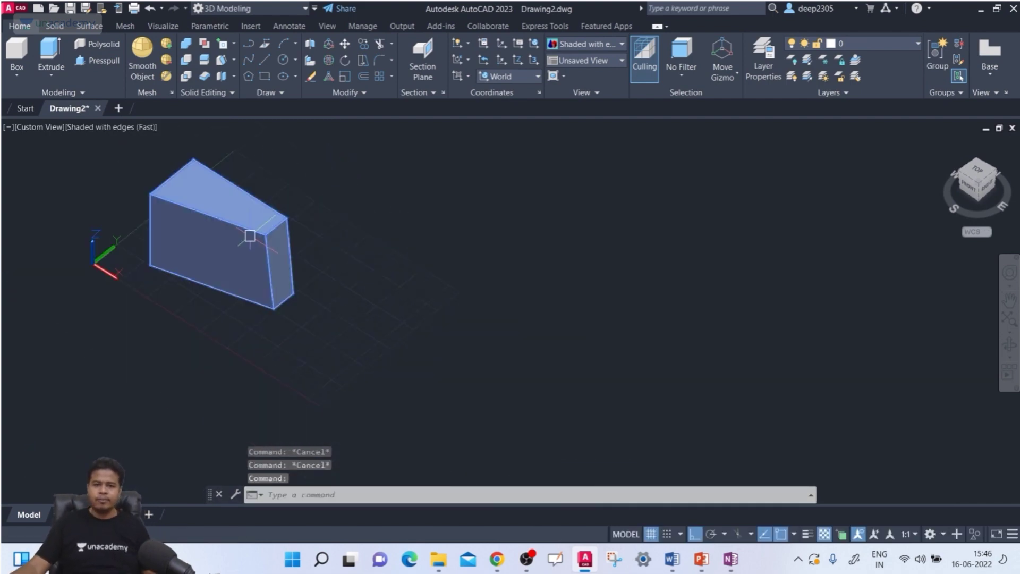
{"action": "middle_click_drag", "start_coordinate": [251, 234], "coordinate": [207, 208]}
{"action": "left_click", "coordinate": [26, 72]}
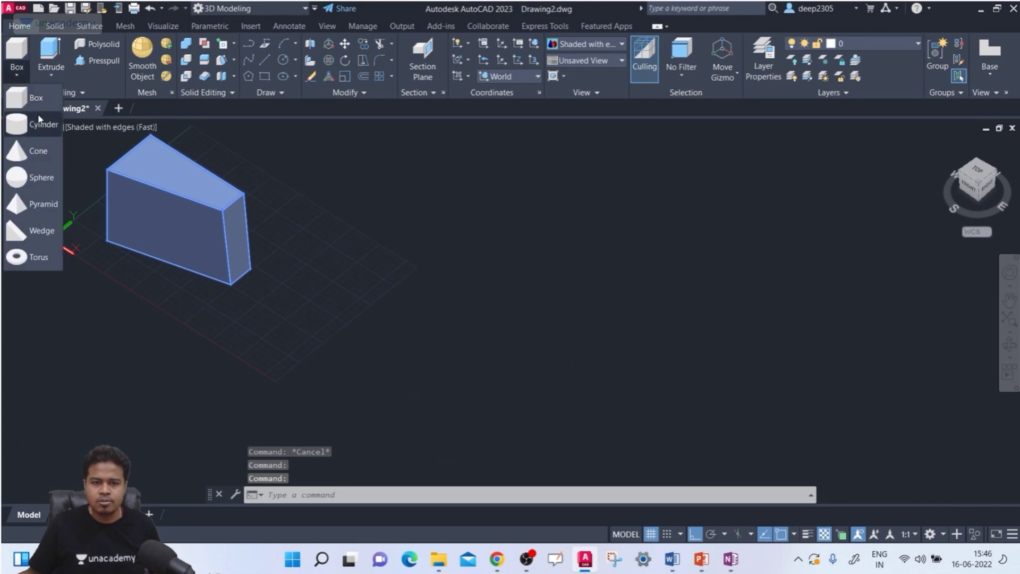
{"action": "left_click", "coordinate": [24, 109]}
{"action": "left_click", "coordinate": [314, 264]}
{"action": "left_click", "coordinate": [536, 291]}
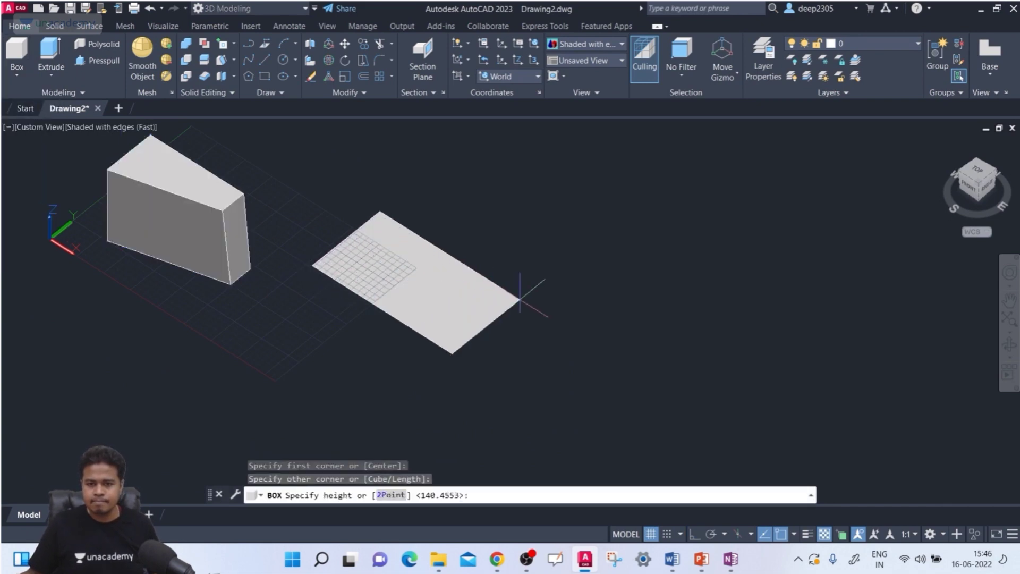
{"action": "left_click", "coordinate": [547, 219]}
{"action": "key", "text": "Escape"}
{"action": "key", "text": "Escape"}
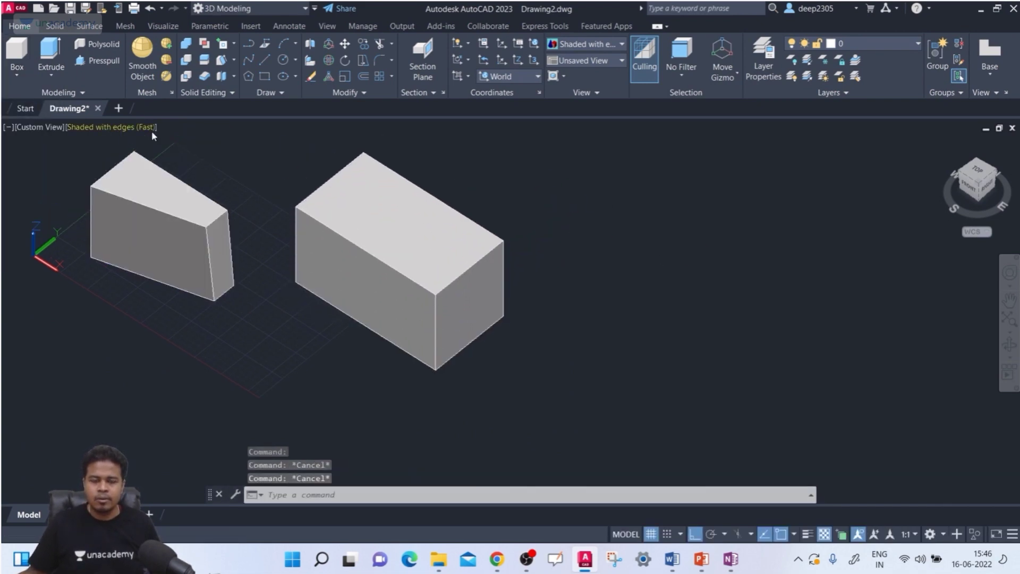
{"action": "key", "text": "Escape"}
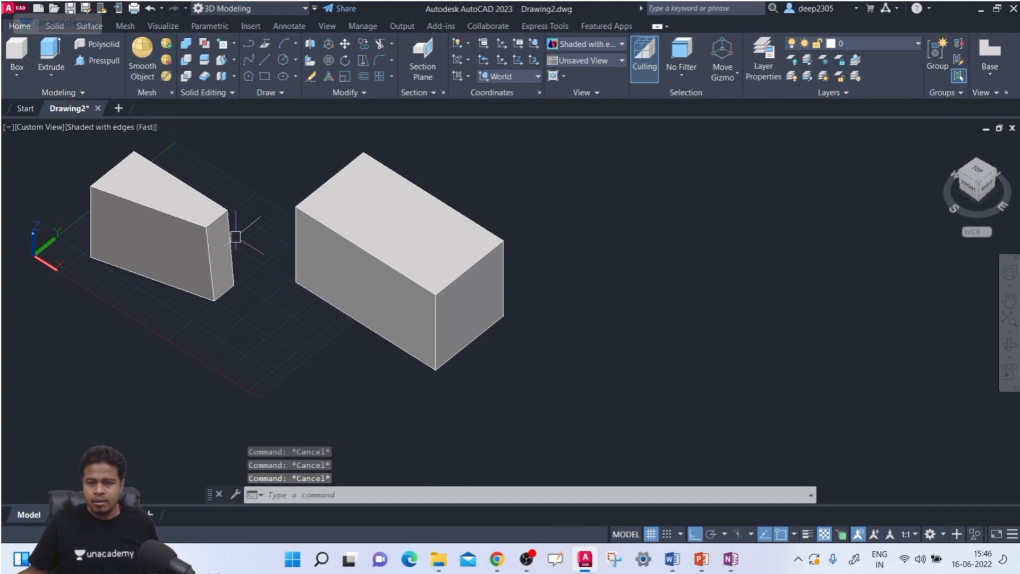
Draw a rectangle freehand in the middle of the second box's long front face.
{"action": "scroll", "coordinate": [386, 335], "scroll_direction": "up", "scroll_amount": 2}
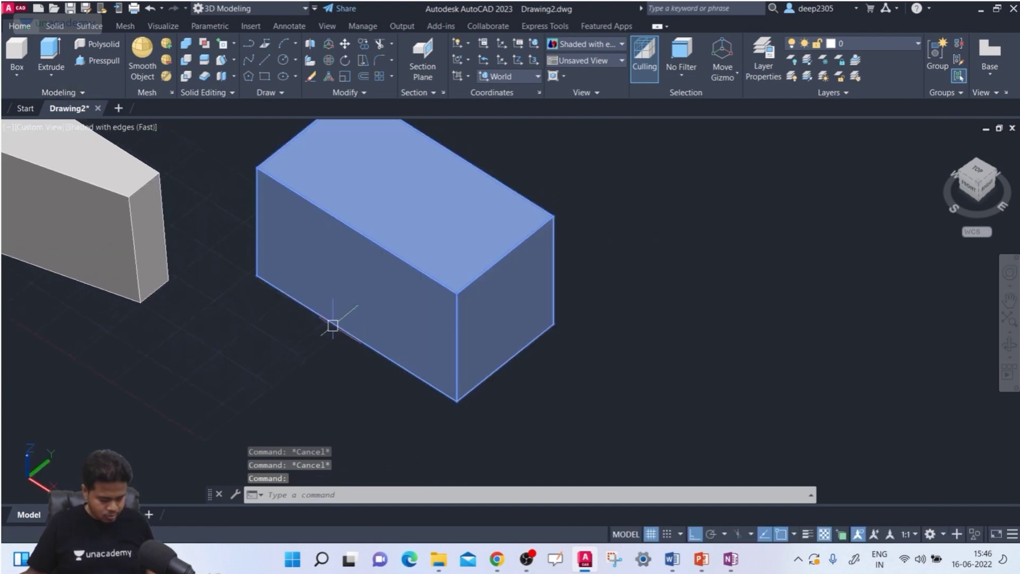
{"action": "type", "text": "rec"}
{"action": "key", "text": "Return"}
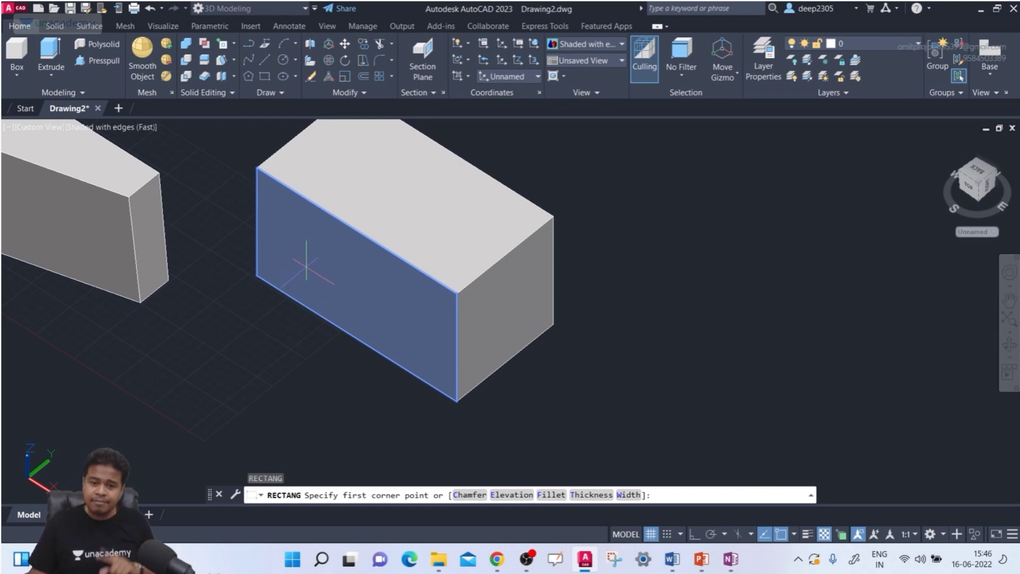
{"action": "left_click", "coordinate": [306, 271]}
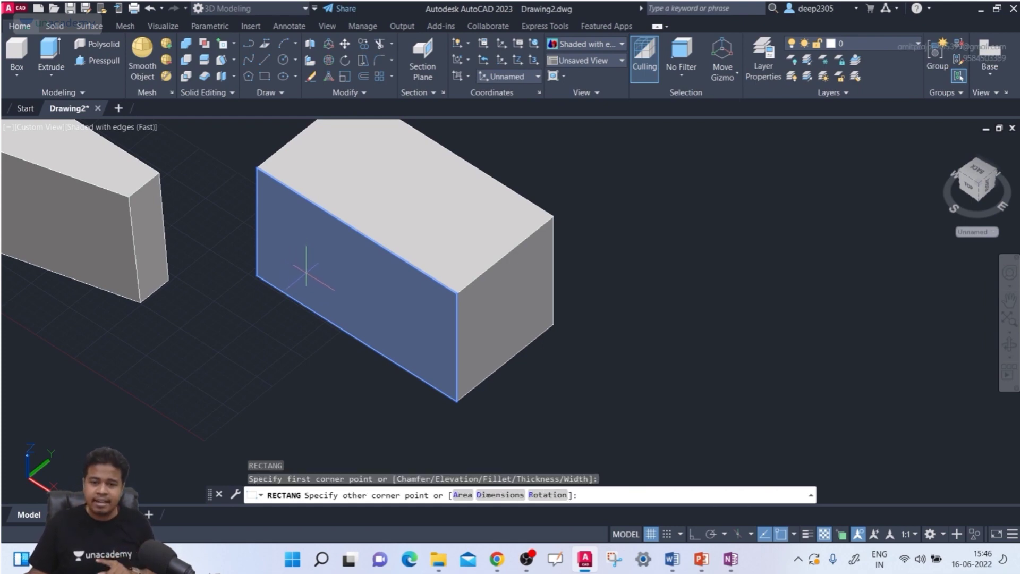
{"action": "left_click", "coordinate": [396, 283]}
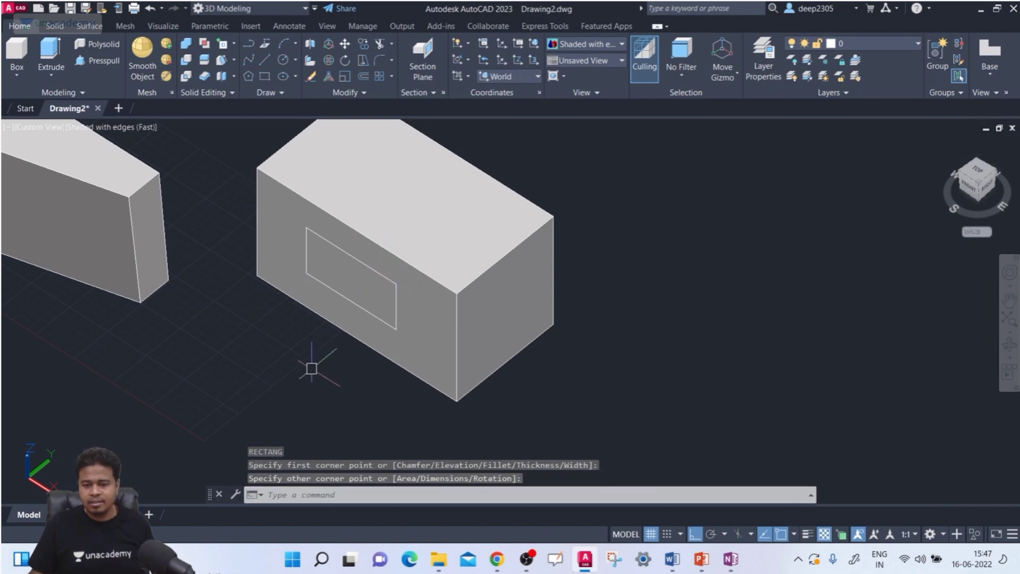
{"action": "key", "text": "Escape"}
{"action": "key", "text": "Escape"}
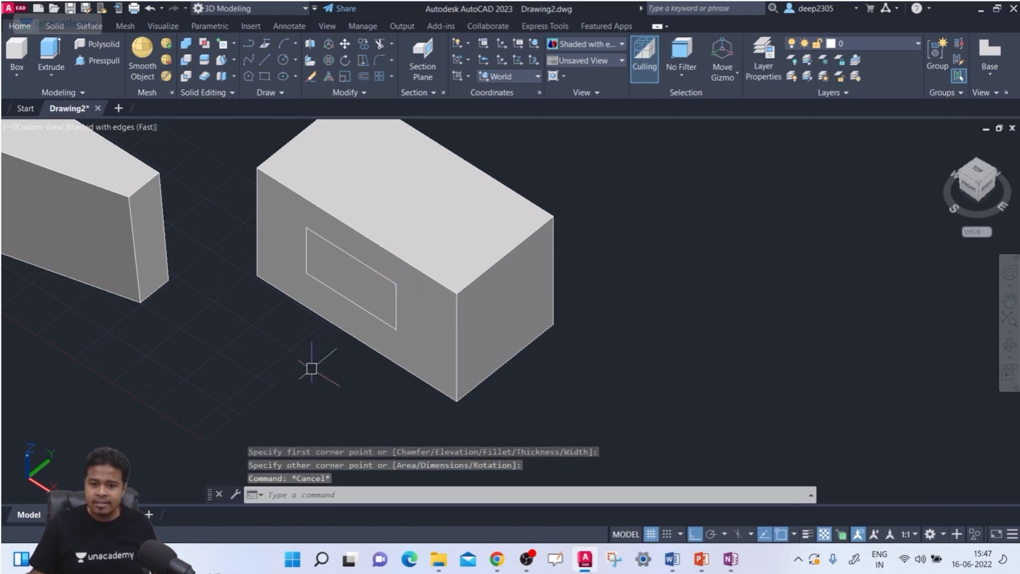
Cut a rectangular opening in the second box by pushing the front-face rectangle inward with Presspull.
{"action": "middle_click_drag", "start_coordinate": [303, 365], "coordinate": [279, 372], "text": "shift"}
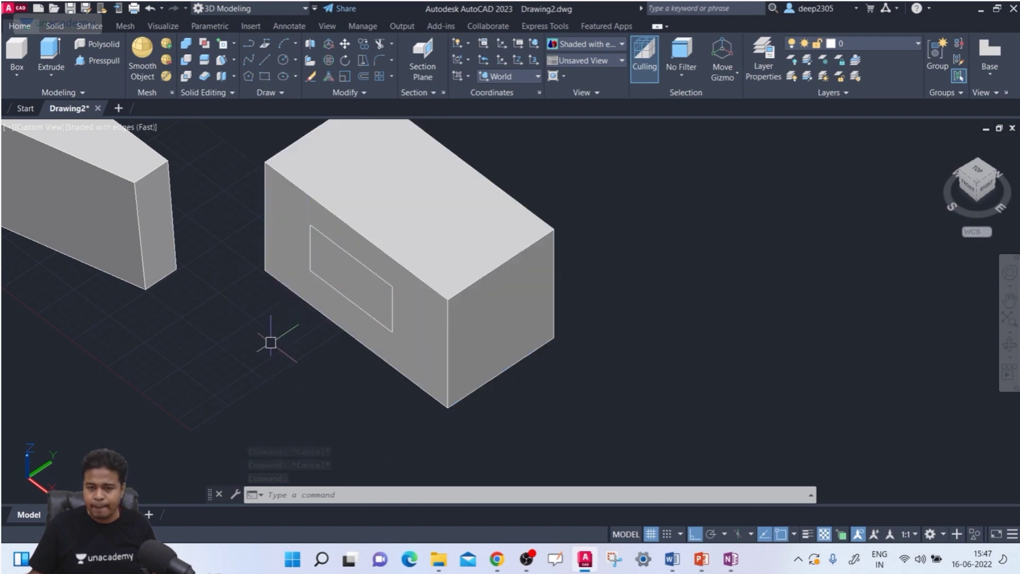
{"action": "middle_click_drag", "start_coordinate": [268, 337], "coordinate": [268, 350], "text": "shift"}
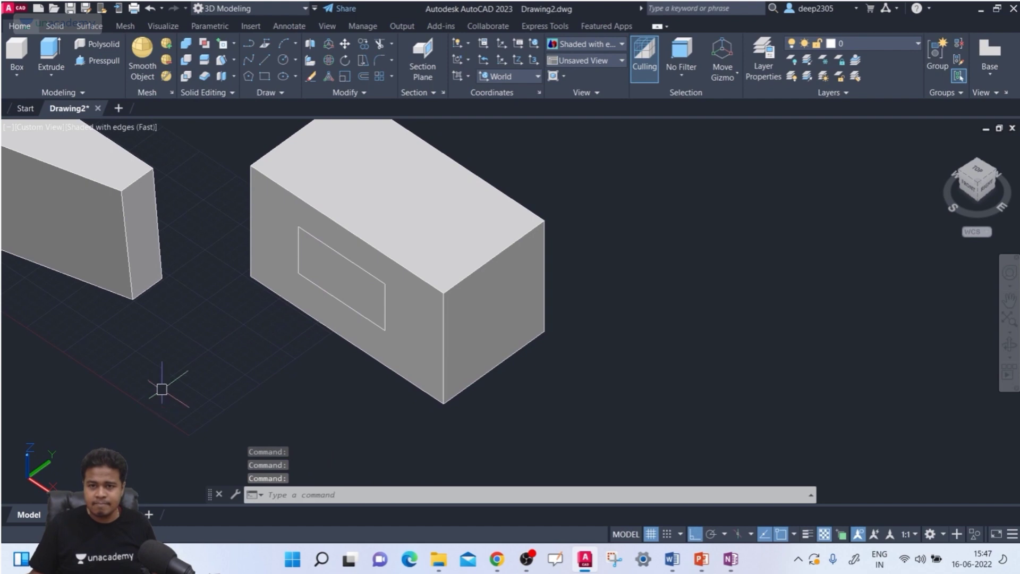
{"action": "key", "text": "Escape"}
{"action": "key", "text": "Escape"}
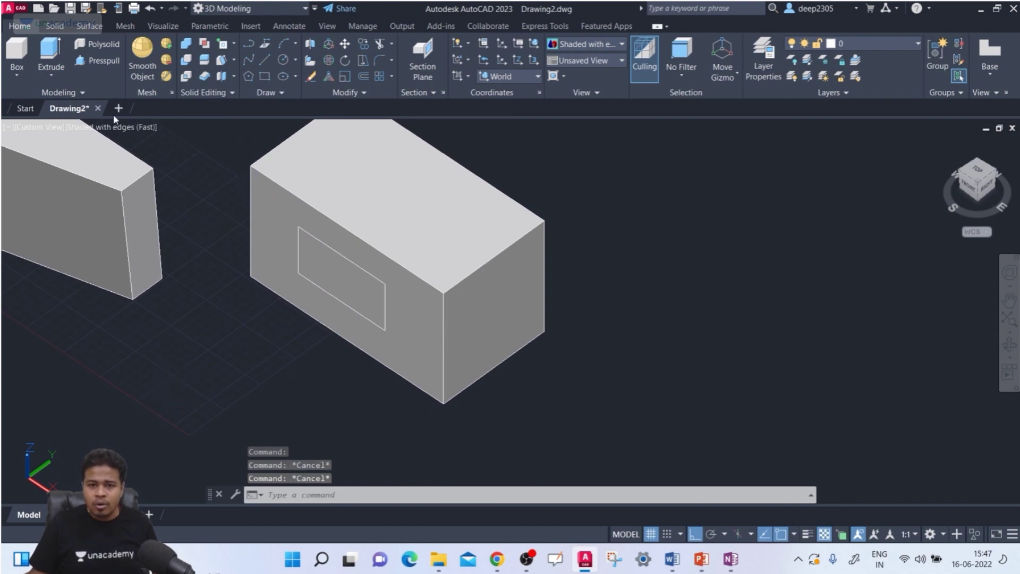
{"action": "left_click", "coordinate": [98, 60]}
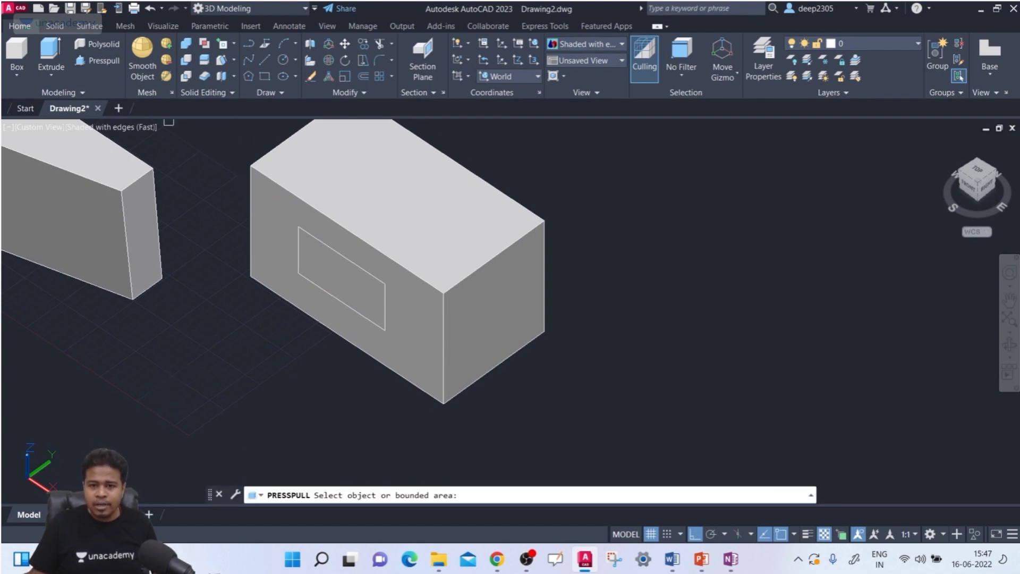
{"action": "left_click", "coordinate": [353, 285]}
{"action": "left_click", "coordinate": [627, 170]}
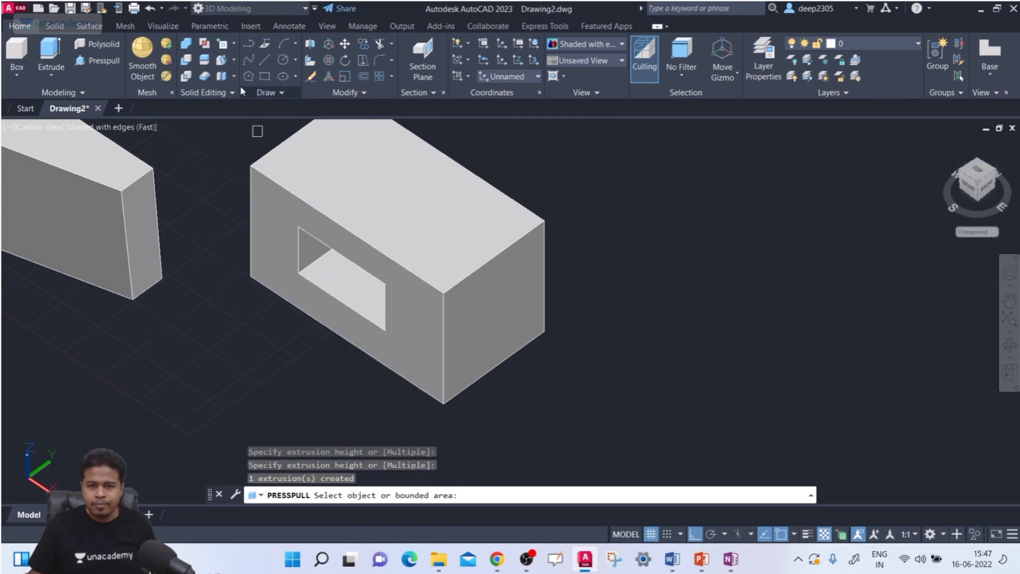
Taper the opening's bottom inner face by 10 degrees, running the axis from its front left corner to its rear left corner, and end the command.
{"action": "left_click", "coordinate": [234, 60]}
{"action": "left_click", "coordinate": [252, 105]}
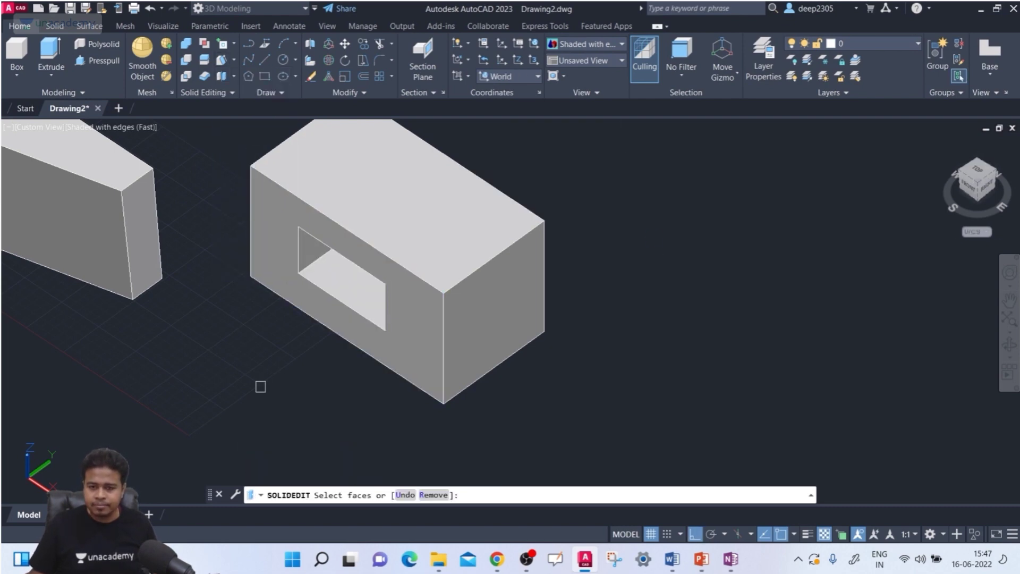
{"action": "middle_click_drag", "start_coordinate": [267, 355], "coordinate": [319, 308], "text": "shift"}
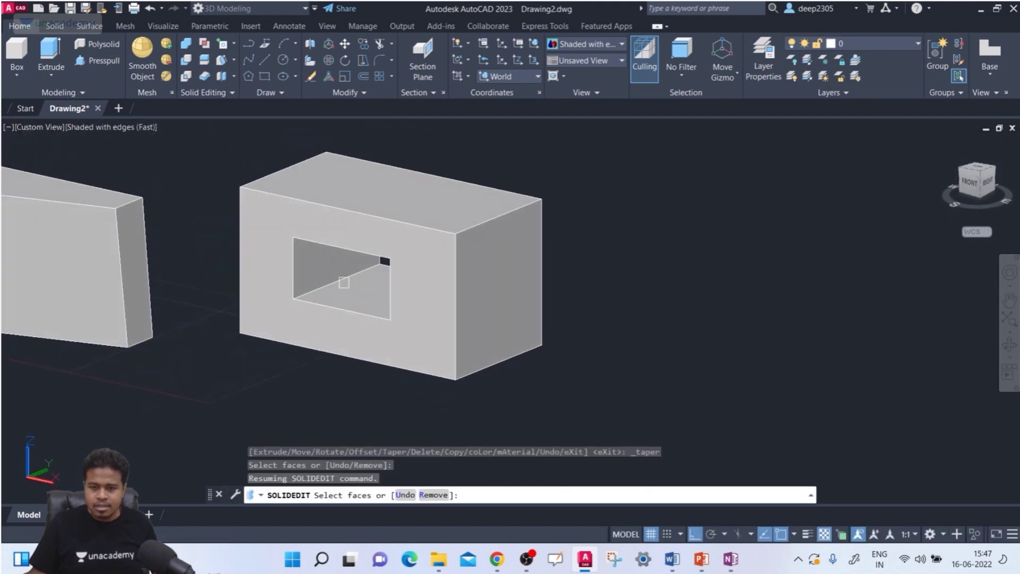
{"action": "left_click", "coordinate": [365, 296]}
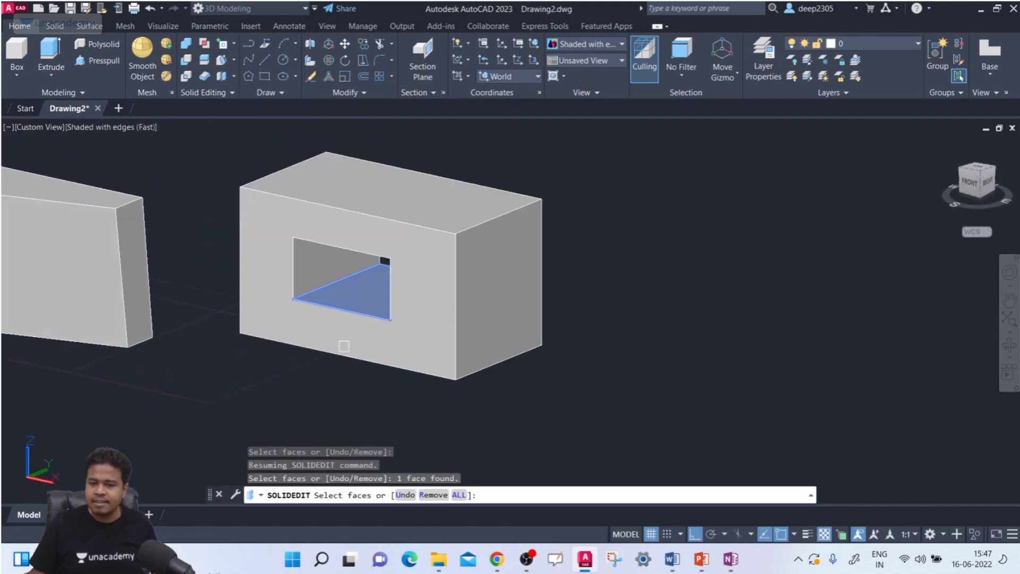
{"action": "key", "text": "Return"}
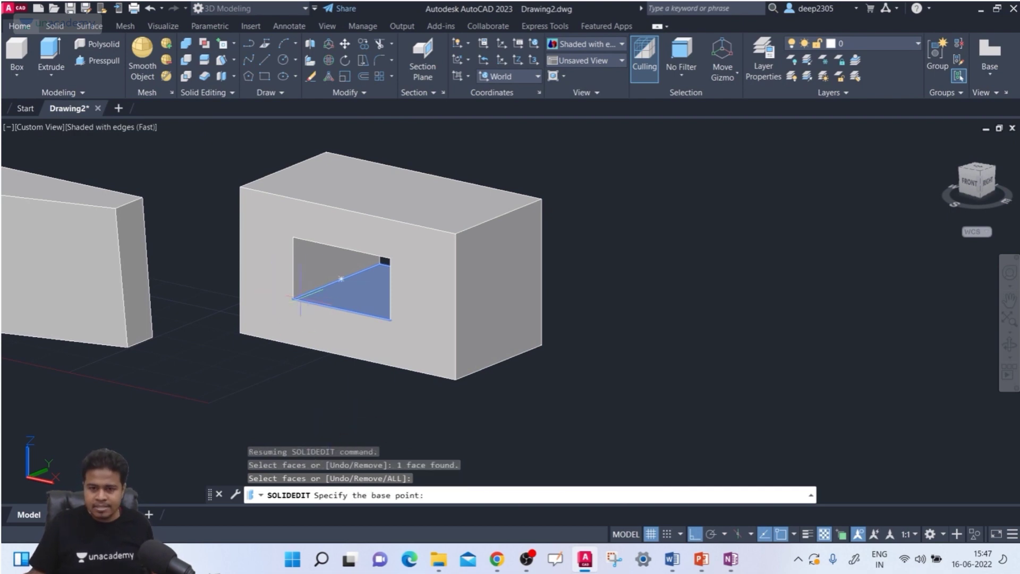
{"action": "left_click", "coordinate": [293, 298]}
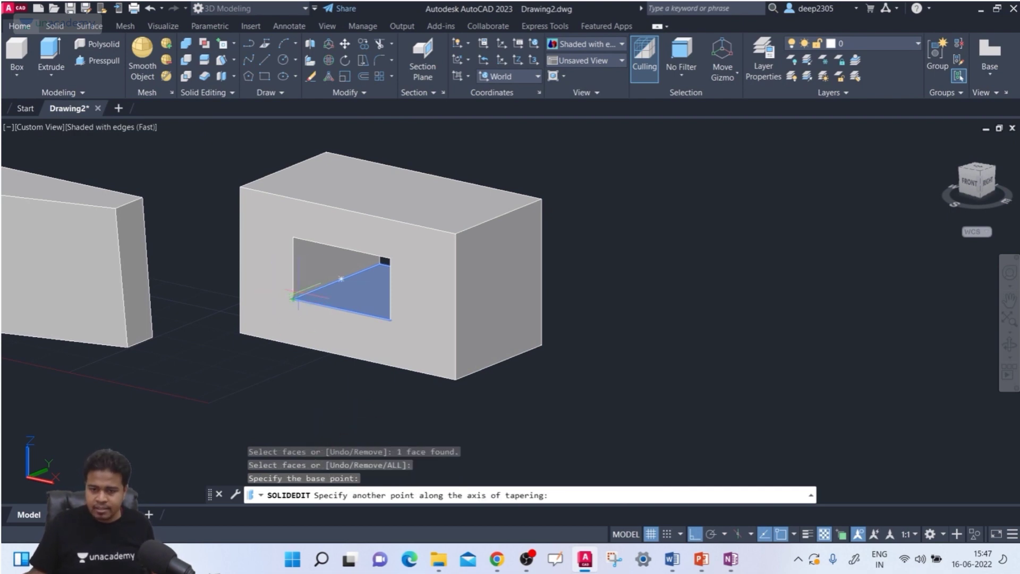
{"action": "scroll", "coordinate": [341, 278], "scroll_direction": "up", "scroll_amount": 3}
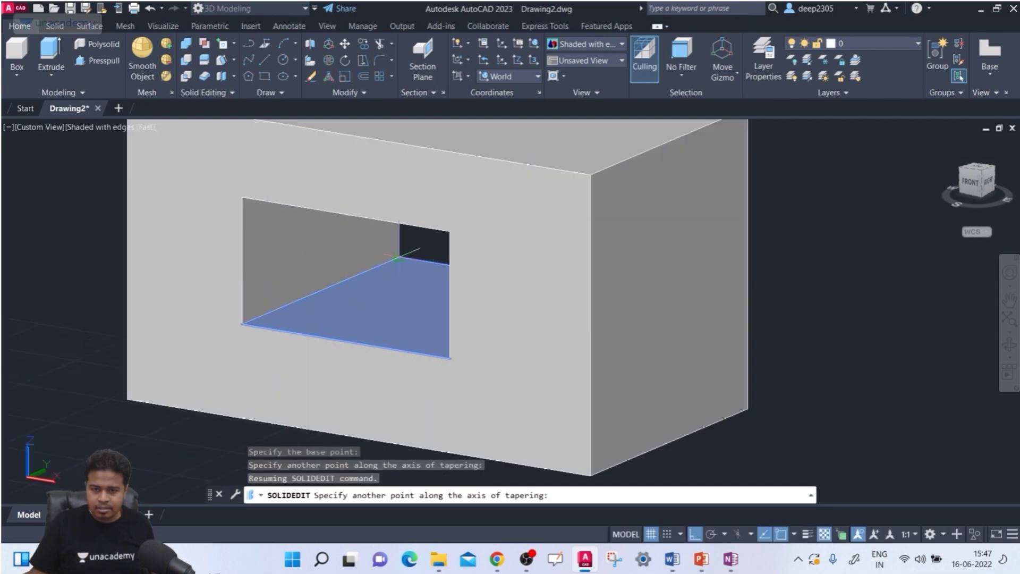
{"action": "left_click", "coordinate": [399, 256]}
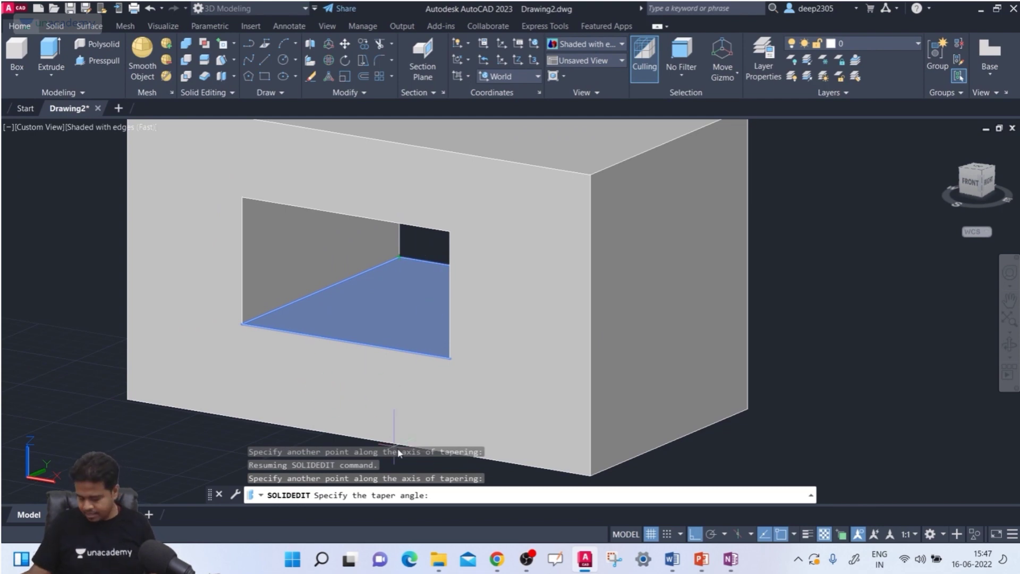
{"action": "type", "text": "10"}
{"action": "key", "text": "Return"}
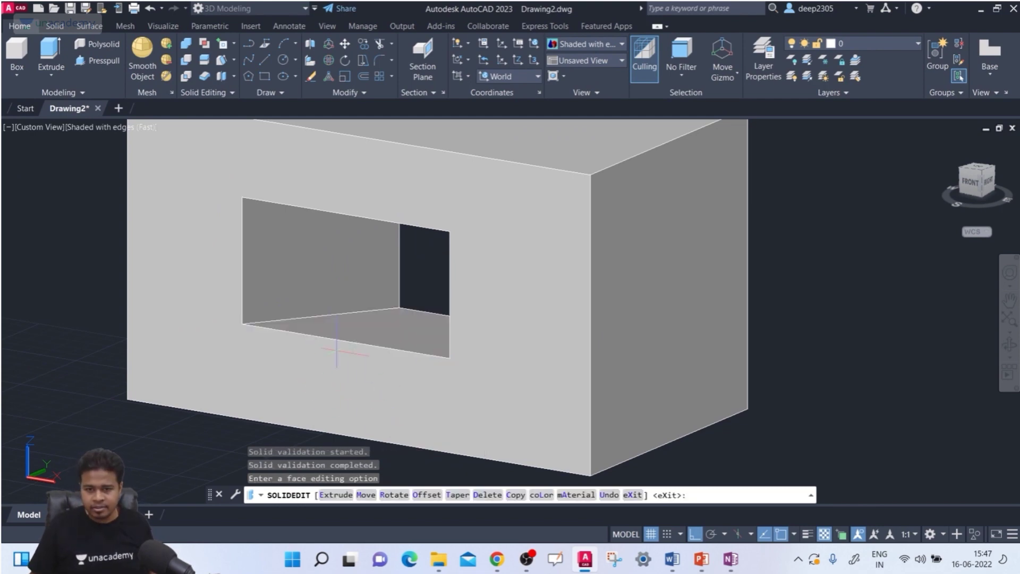
{"action": "middle_click_drag", "start_coordinate": [319, 305], "coordinate": [333, 257], "text": "shift"}
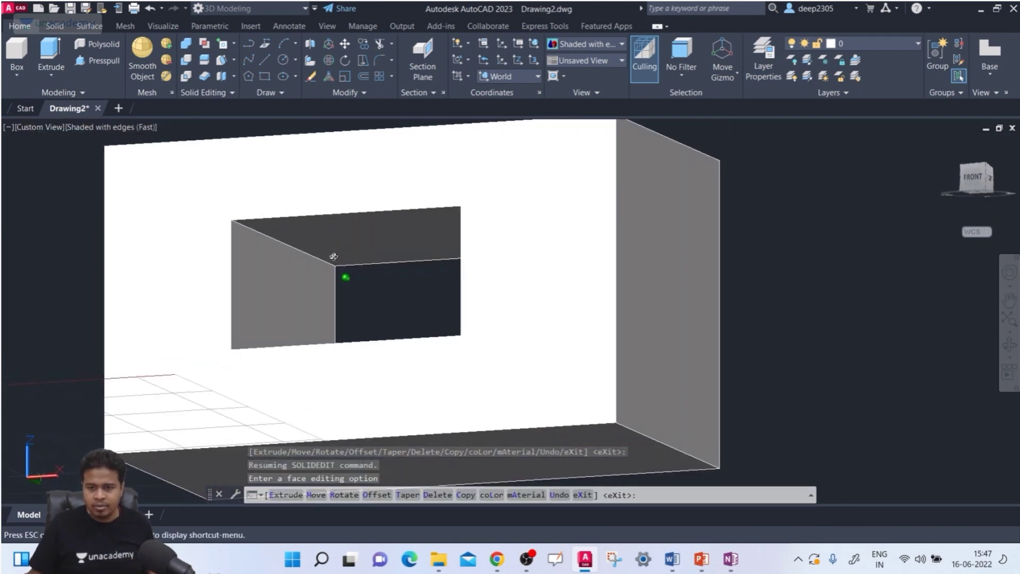
{"action": "key", "text": "Escape"}
Taper the opening's top inner face by a negative angle, running the axis from its front left corner to its rear left corner.
{"action": "middle_click_drag", "start_coordinate": [344, 293], "coordinate": [360, 281]}
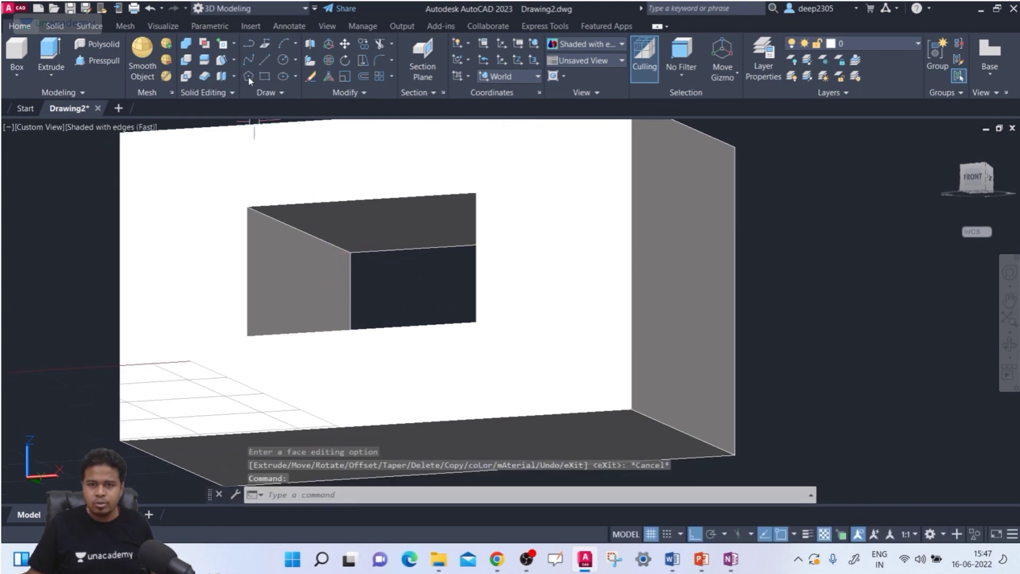
{"action": "left_click", "coordinate": [222, 60]}
{"action": "left_click", "coordinate": [233, 61]}
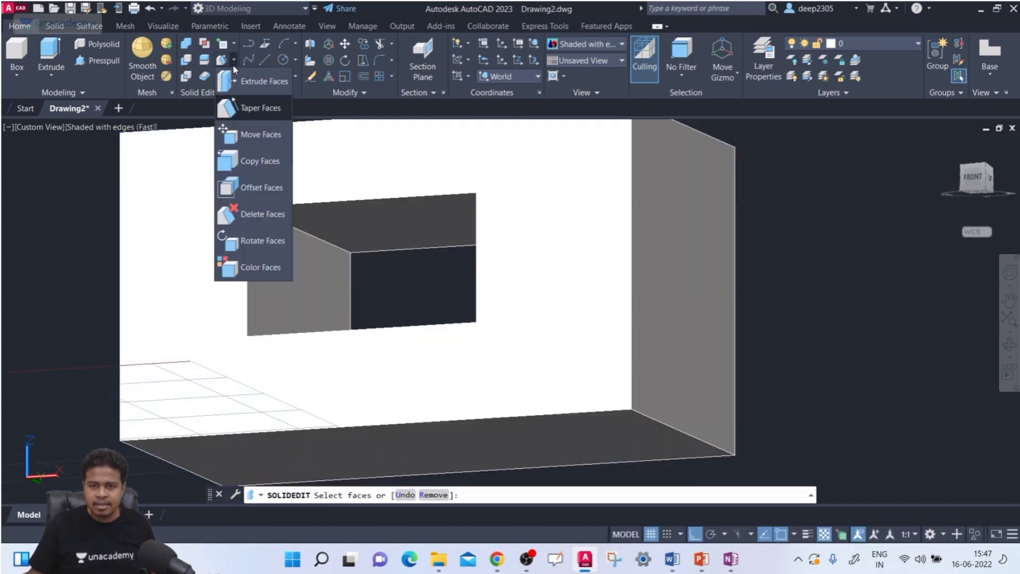
{"action": "left_click", "coordinate": [250, 111]}
{"action": "left_click", "coordinate": [377, 219]}
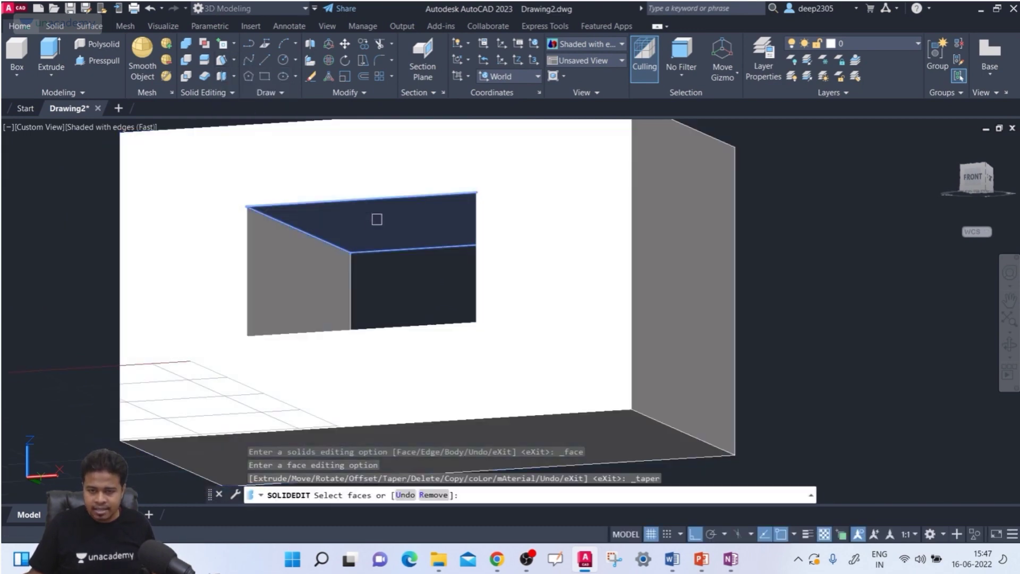
{"action": "mouse_move", "coordinate": [381, 296]}
{"action": "middle_mouse_down", "text": "shift"}
{"action": "mouse_move", "coordinate": [413, 262]}
{"action": "mouse_move", "coordinate": [457, 282]}
{"action": "mouse_move", "coordinate": [384, 303]}
{"action": "mouse_move", "coordinate": [388, 278]}
{"action": "middle_mouse_up", "text": "shift"}
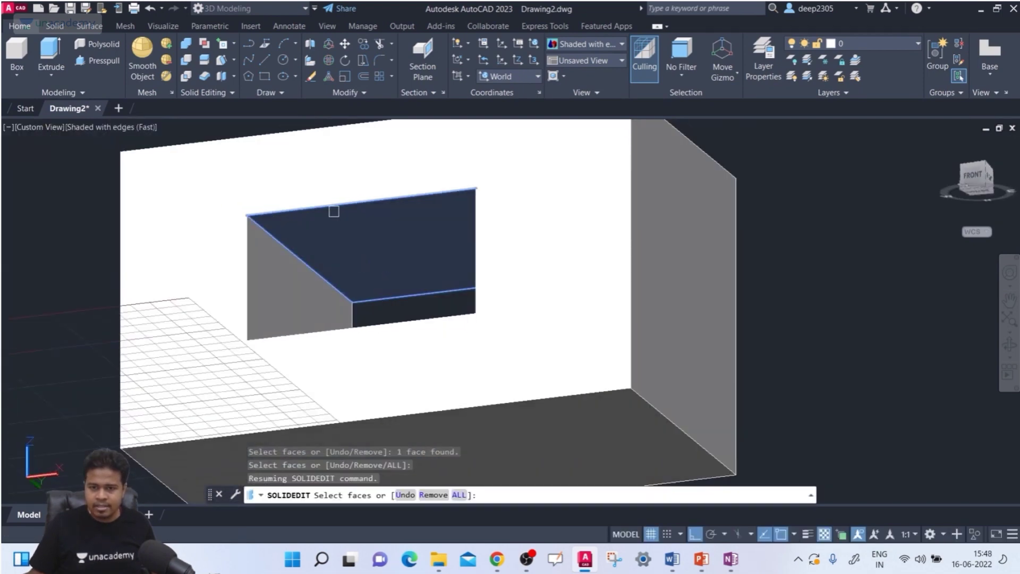
{"action": "key", "text": "Return"}
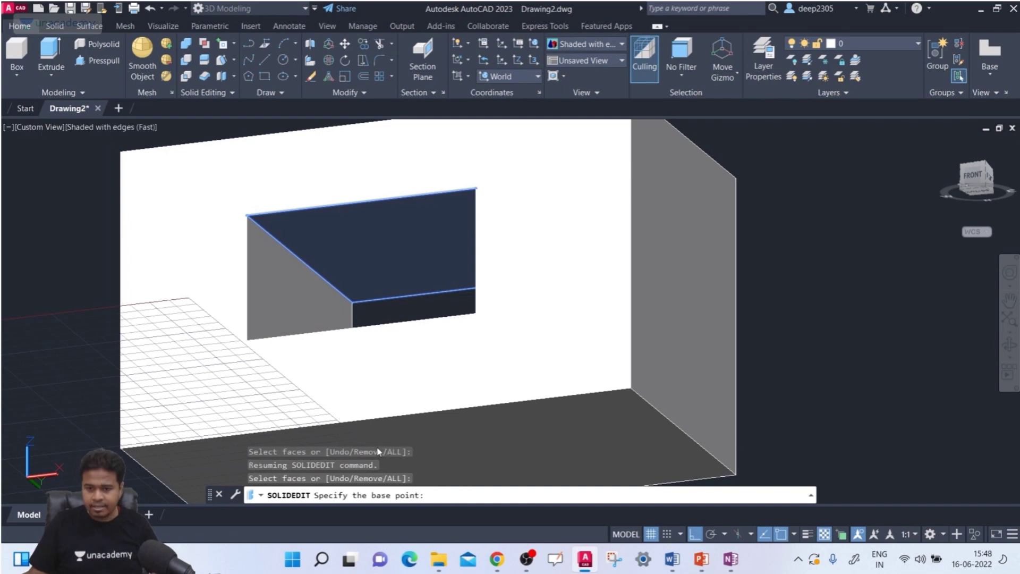
{"action": "left_click", "coordinate": [247, 215]}
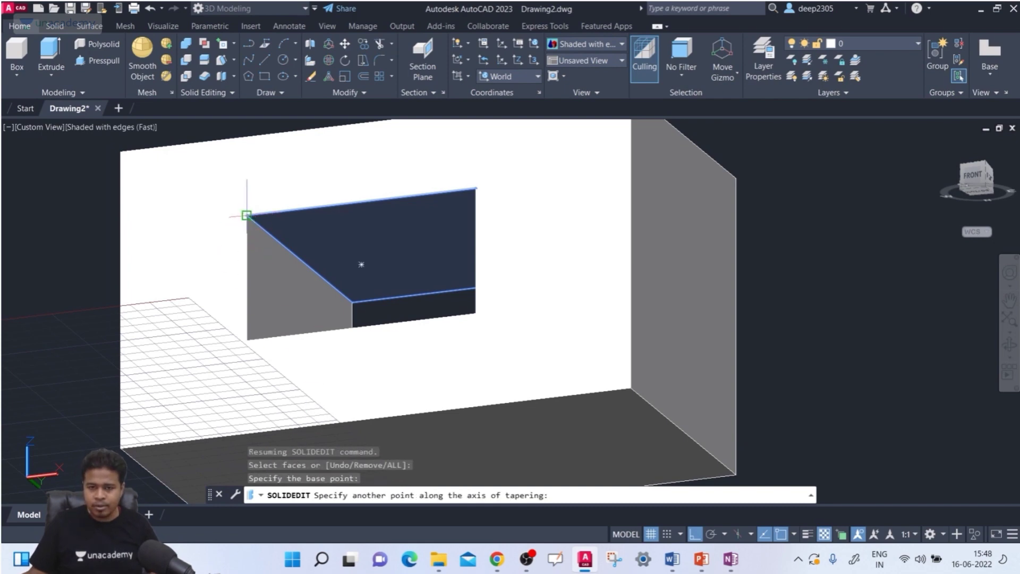
{"action": "left_click", "coordinate": [350, 307]}
{"action": "middle_click_drag", "start_coordinate": [383, 305], "coordinate": [367, 331], "text": "shift"}
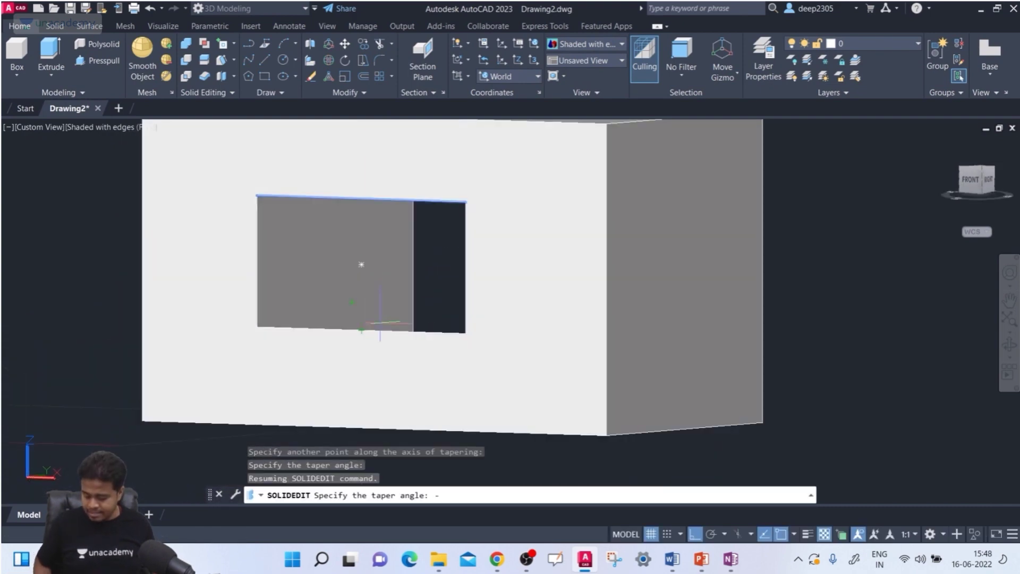
{"action": "key", "text": "Return"}
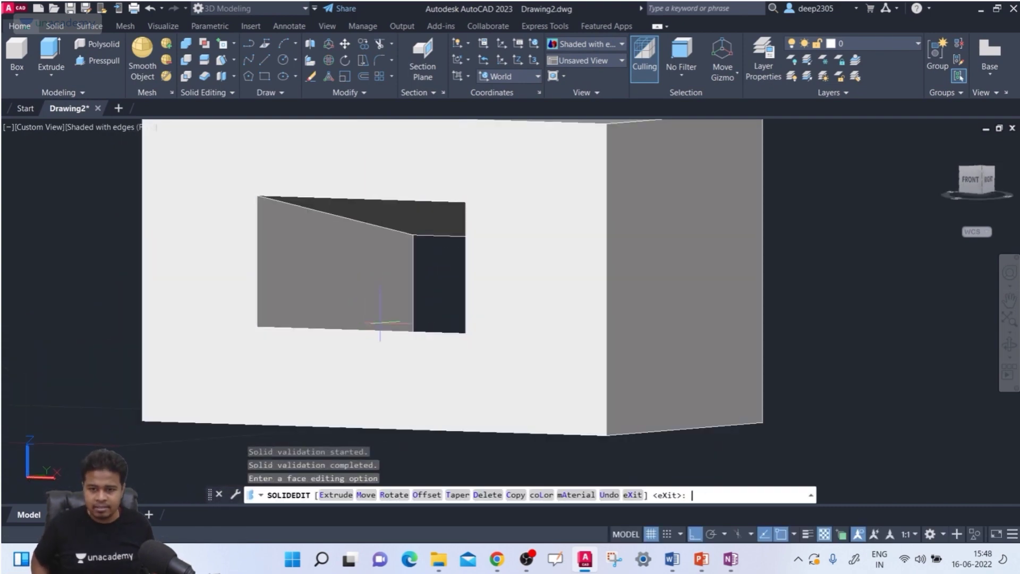
{"action": "key", "text": "Escape"}
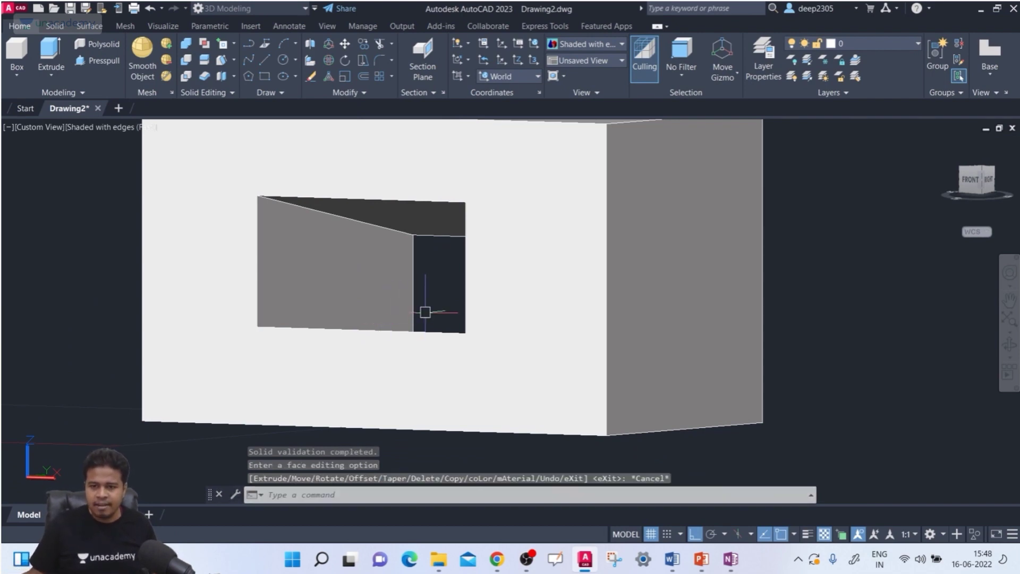
{"action": "middle_click_drag", "start_coordinate": [426, 311], "coordinate": [481, 292], "text": "shift"}
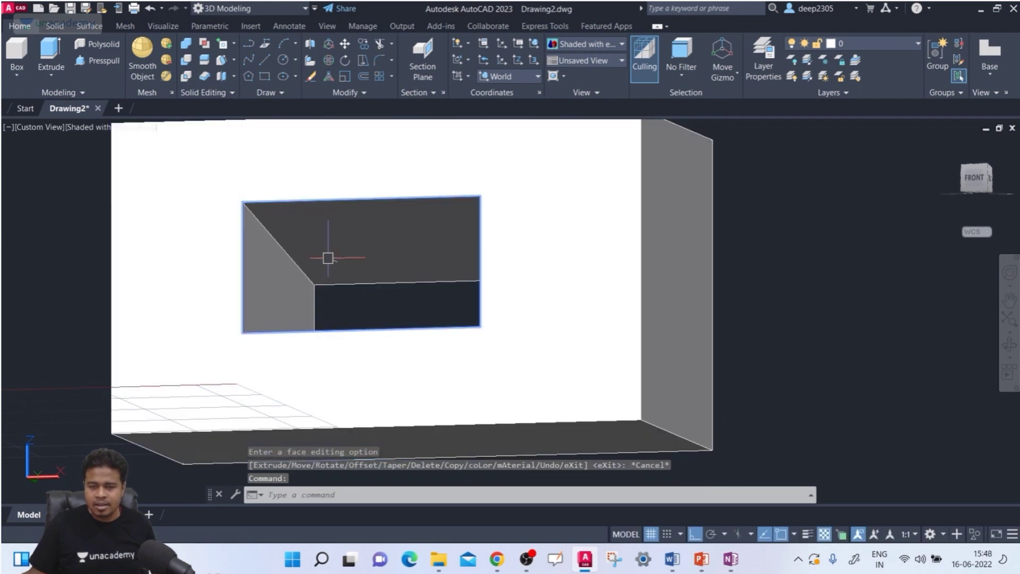
Taper the second box's right end face by -10 degrees, running the axis along its bottom edge from the front corner to the rear corner.
{"action": "mouse_move", "coordinate": [328, 258]}
{"action": "middle_mouse_down", "text": "shift"}
{"action": "mouse_move", "coordinate": [340, 274]}
{"action": "mouse_move", "coordinate": [318, 342]}
{"action": "mouse_move", "coordinate": [278, 330]}
{"action": "mouse_move", "coordinate": [230, 345]}
{"action": "mouse_move", "coordinate": [90, 269]}
{"action": "mouse_move", "coordinate": [319, 341]}
{"action": "mouse_move", "coordinate": [287, 372]}
{"action": "mouse_move", "coordinate": [262, 345]}
{"action": "middle_mouse_up", "text": "shift"}
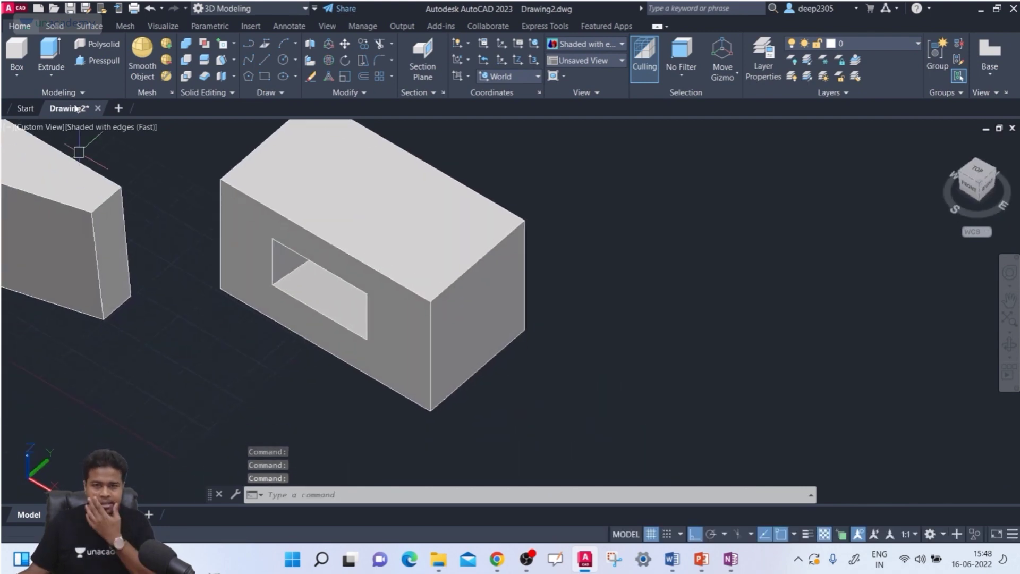
{"action": "left_click", "coordinate": [224, 62]}
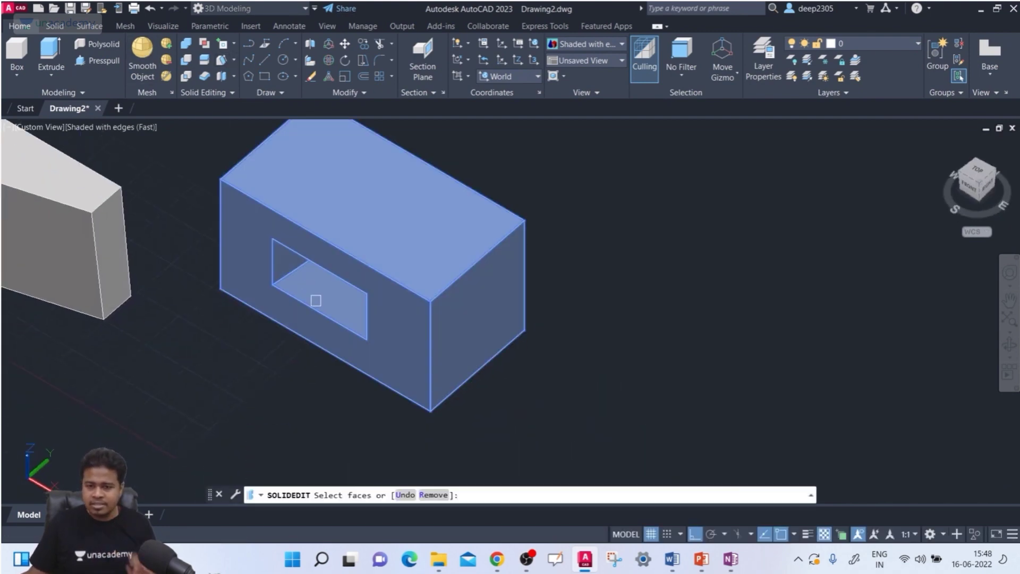
{"action": "middle_click_drag", "start_coordinate": [456, 428], "coordinate": [473, 420], "text": "shift"}
{"action": "scroll", "coordinate": [473, 381], "scroll_direction": "up", "scroll_amount": 4}
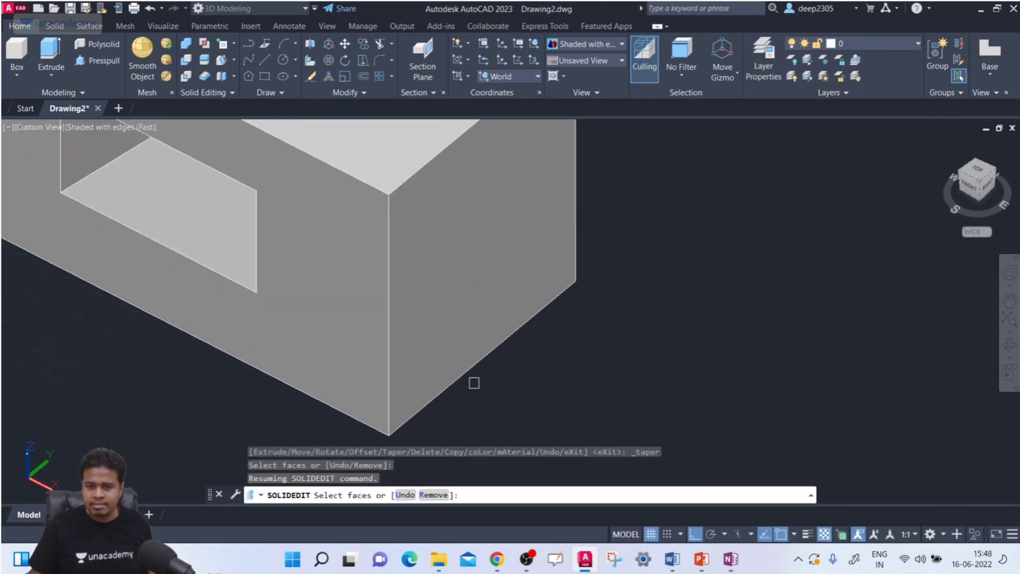
{"action": "left_click", "coordinate": [488, 282]}
{"action": "scroll", "coordinate": [487, 280], "scroll_direction": "down", "scroll_amount": 4}
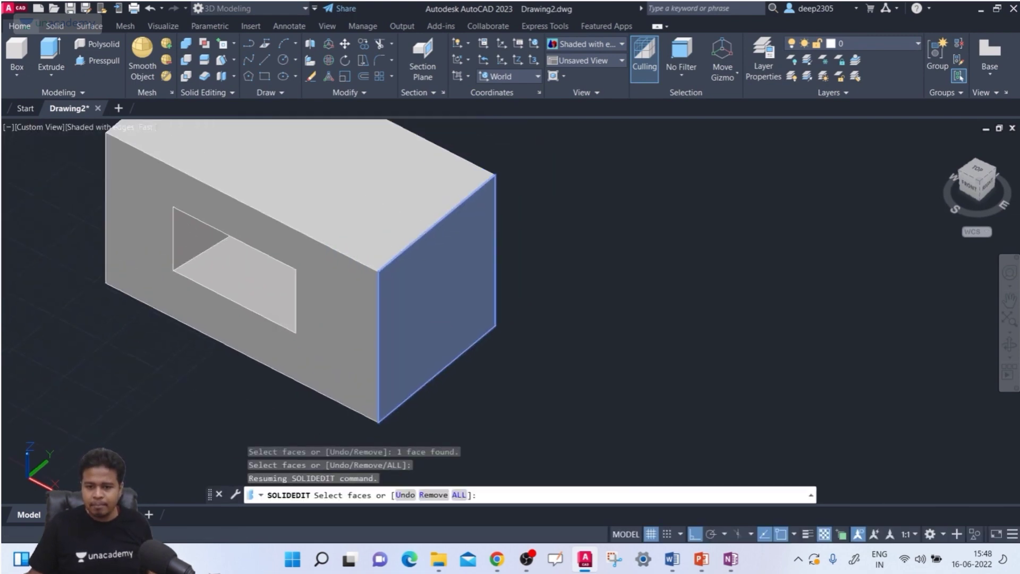
{"action": "key", "text": "Return"}
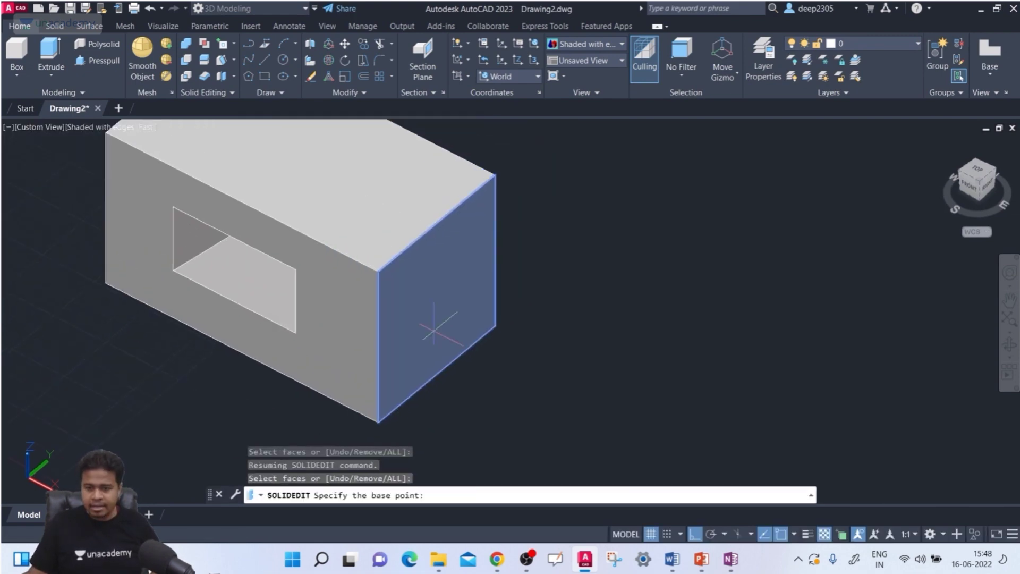
{"action": "left_click", "coordinate": [378, 423]}
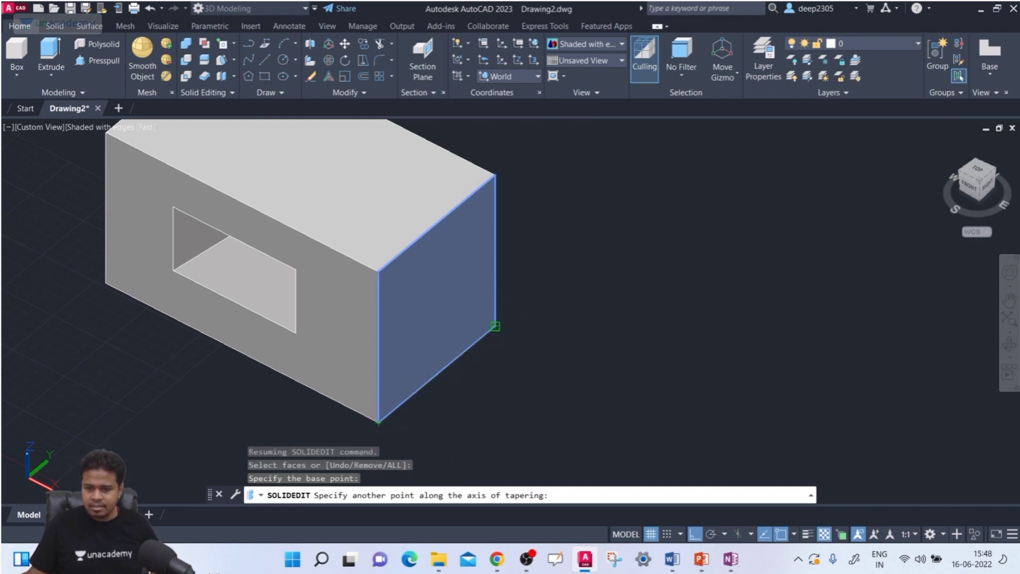
{"action": "left_click", "coordinate": [495, 325]}
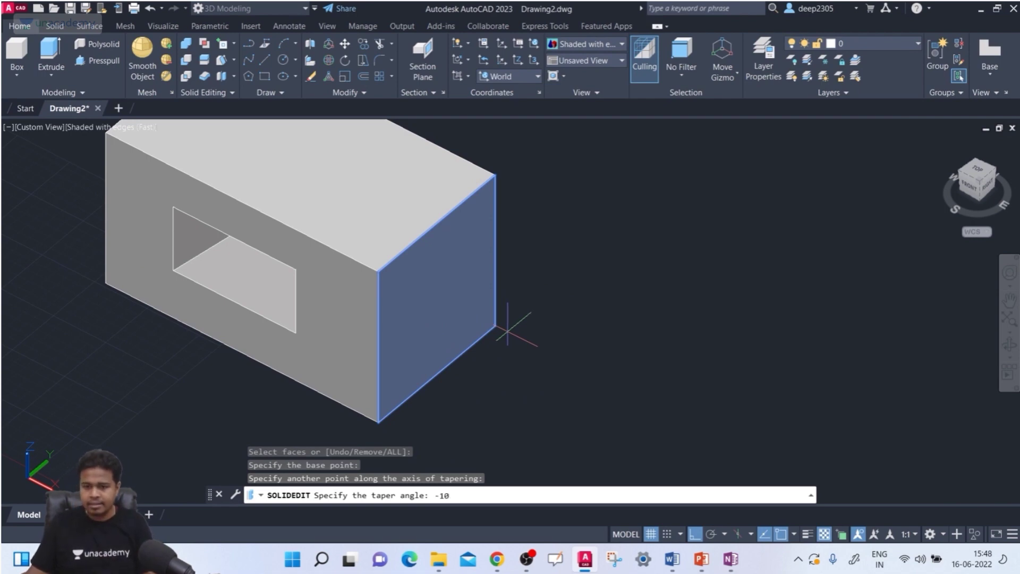
{"action": "type", "text": "-10"}
{"action": "key", "text": "Return"}
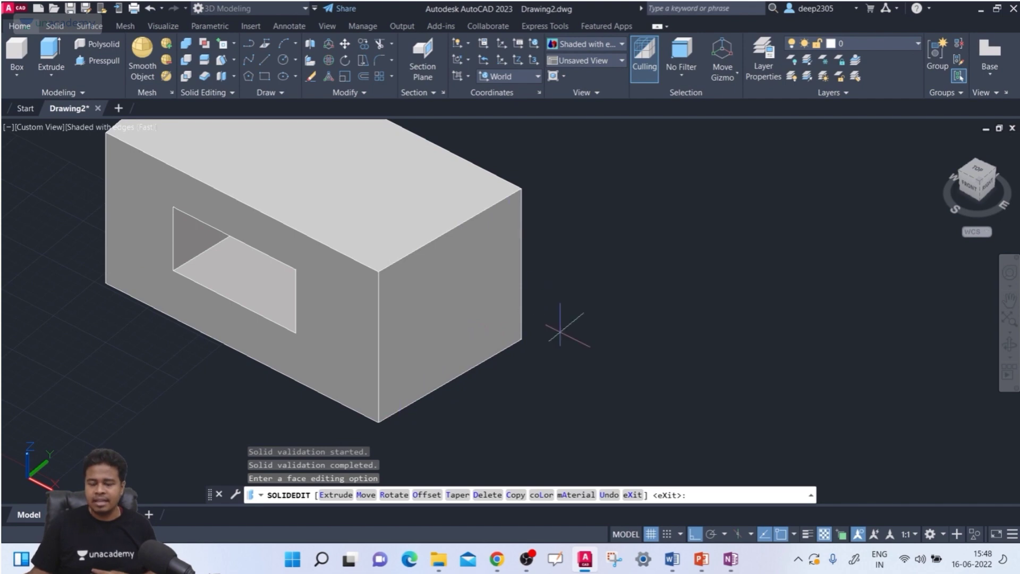
{"action": "scroll", "coordinate": [440, 352], "scroll_direction": "down", "scroll_amount": 2}
{"action": "middle_click_drag", "start_coordinate": [478, 332], "coordinate": [502, 330]}
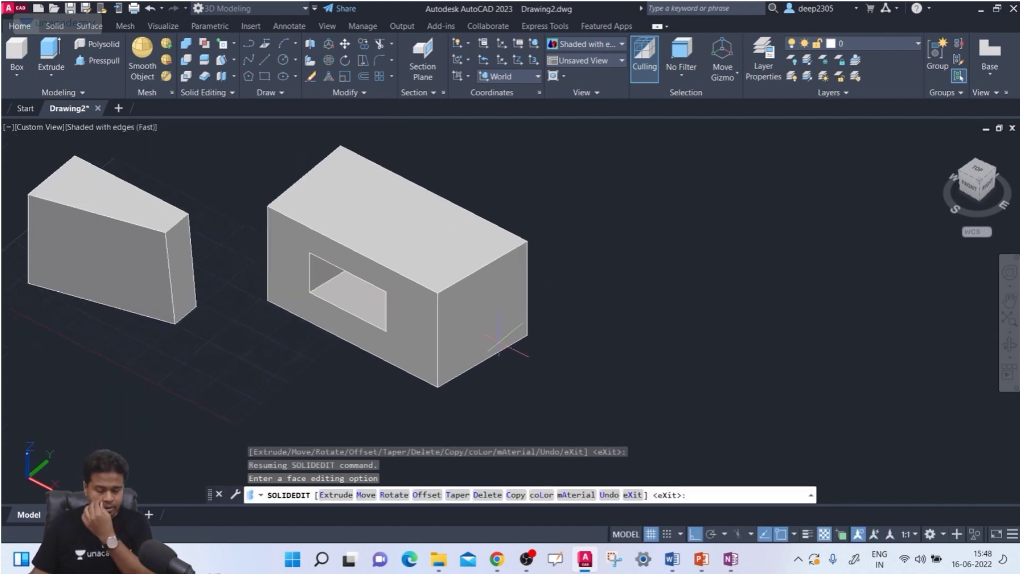
{"action": "key", "text": "Escape"}
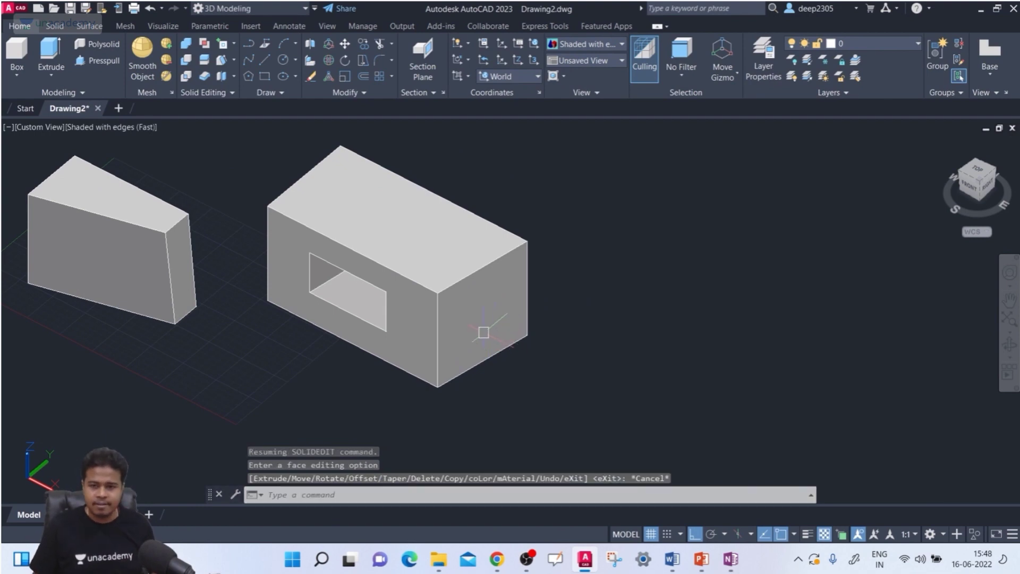
Draw a third box freehand in front of the two existing solids, longer along X than it is deep.
{"action": "scroll", "coordinate": [592, 216], "scroll_direction": "down", "scroll_amount": 4}
{"action": "scroll", "coordinate": [297, 158], "scroll_direction": "down", "scroll_amount": 1}
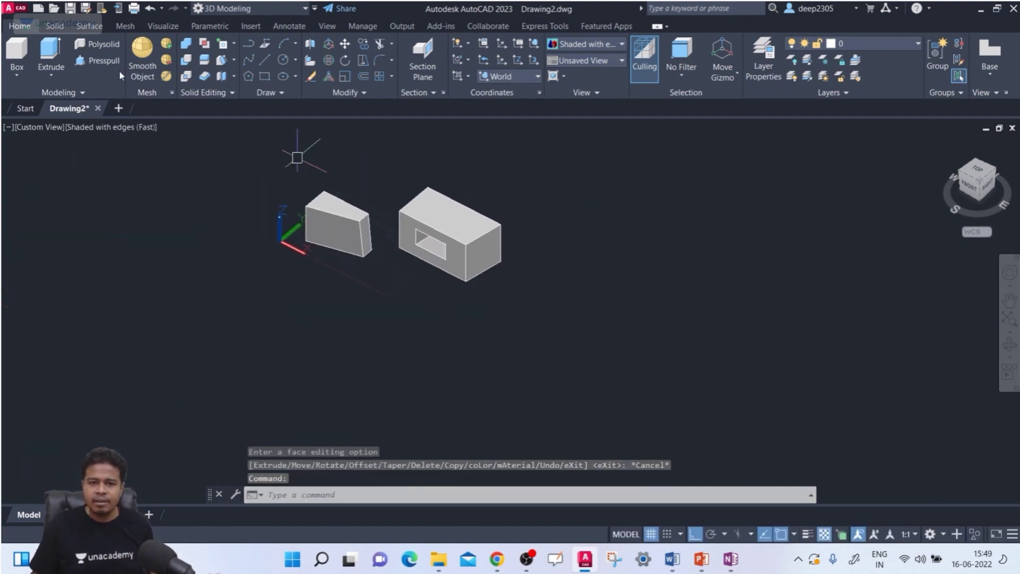
{"action": "left_click", "coordinate": [22, 51]}
{"action": "scroll", "coordinate": [405, 278], "scroll_direction": "up", "scroll_amount": 3}
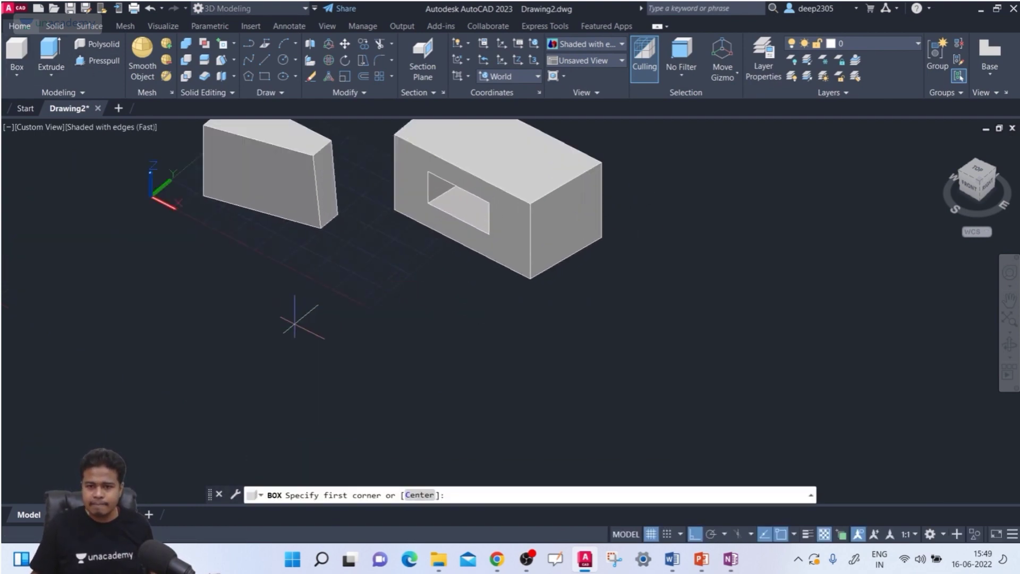
{"action": "left_click", "coordinate": [255, 349]}
{"action": "left_click", "coordinate": [445, 376]}
{"action": "left_click", "coordinate": [453, 290]}
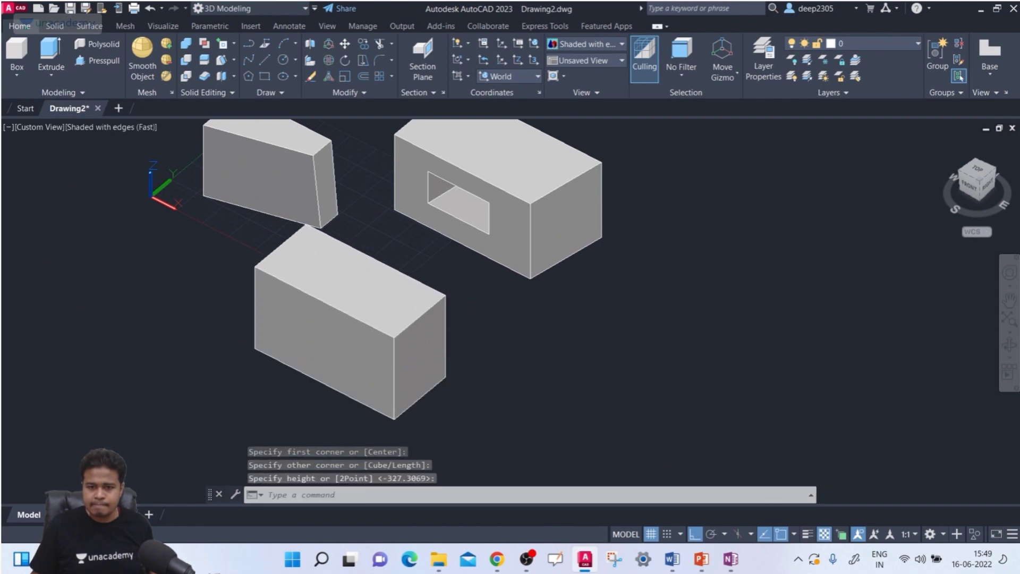
{"action": "middle_click_drag", "start_coordinate": [487, 298], "coordinate": [467, 278]}
{"action": "key", "text": "Escape"}
{"action": "key", "text": "Escape"}
{"action": "key", "text": "Escape"}
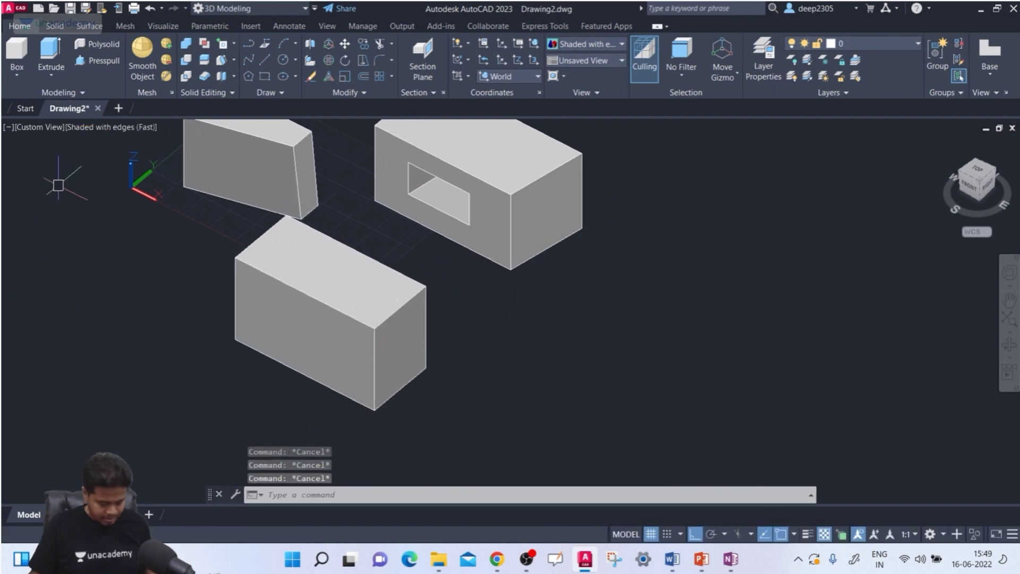
Draw a circle freehand near the middle of the third box's long front face.
{"action": "type", "text": "c"}
{"action": "key", "text": "Return"}
{"action": "left_click", "coordinate": [292, 329]}
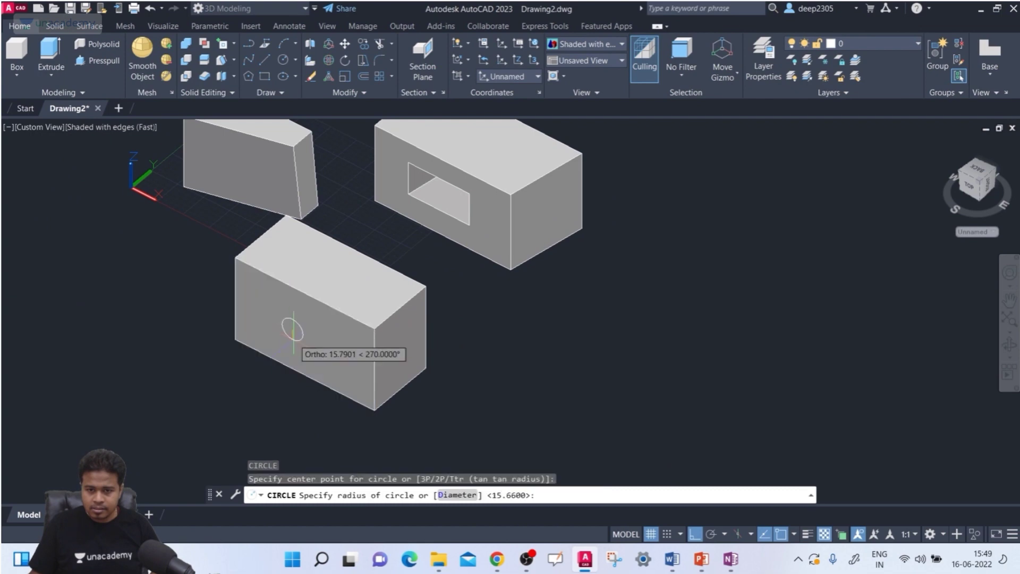
{"action": "left_click", "coordinate": [293, 343]}
Presspull the circle on the third box's front face through the full depth to cut a round hole.
{"action": "left_click", "coordinate": [101, 61]}
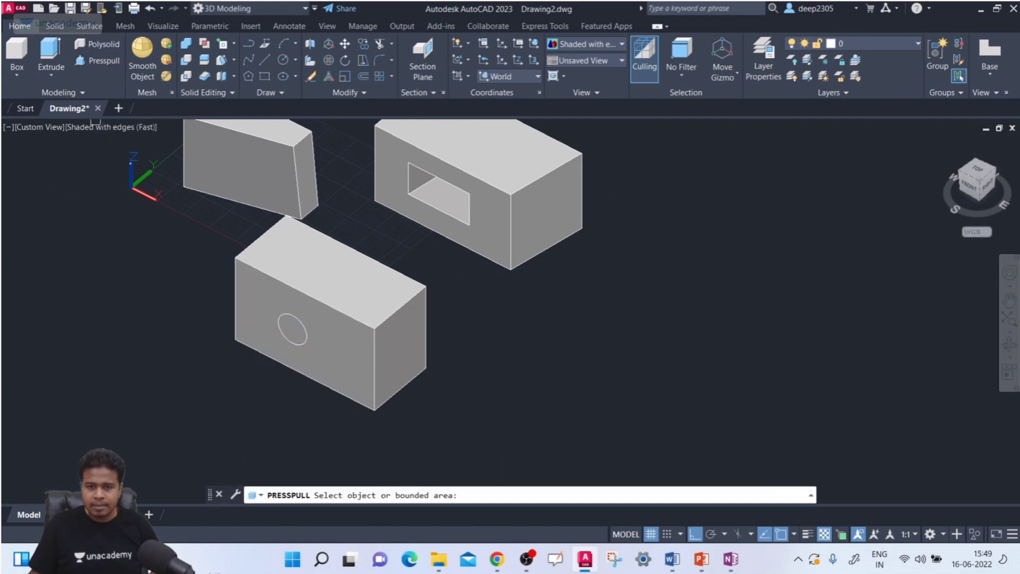
{"action": "left_click", "coordinate": [288, 327]}
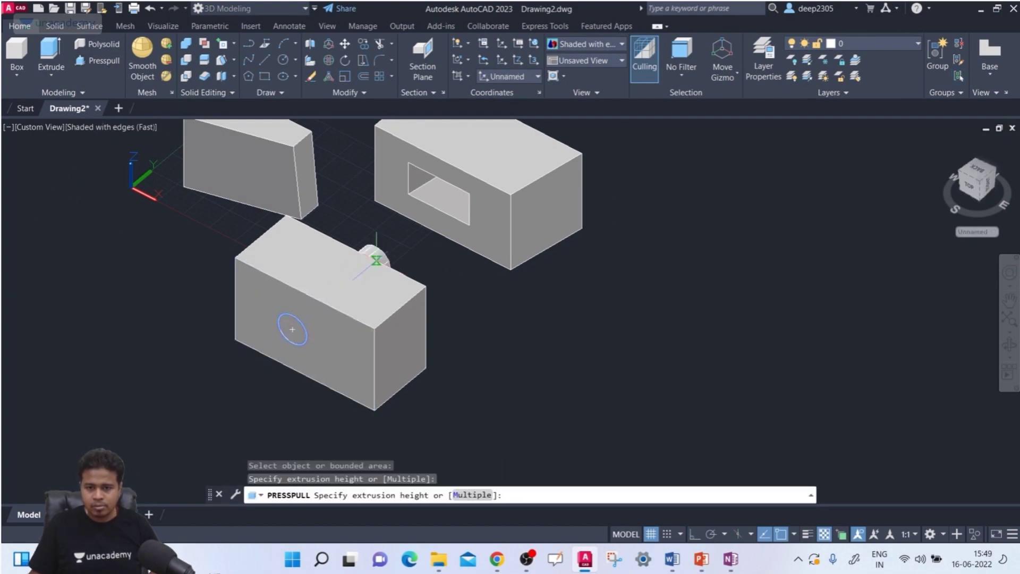
{"action": "left_click", "coordinate": [403, 245]}
{"action": "middle_click_drag", "start_coordinate": [520, 345], "coordinate": [526, 326]}
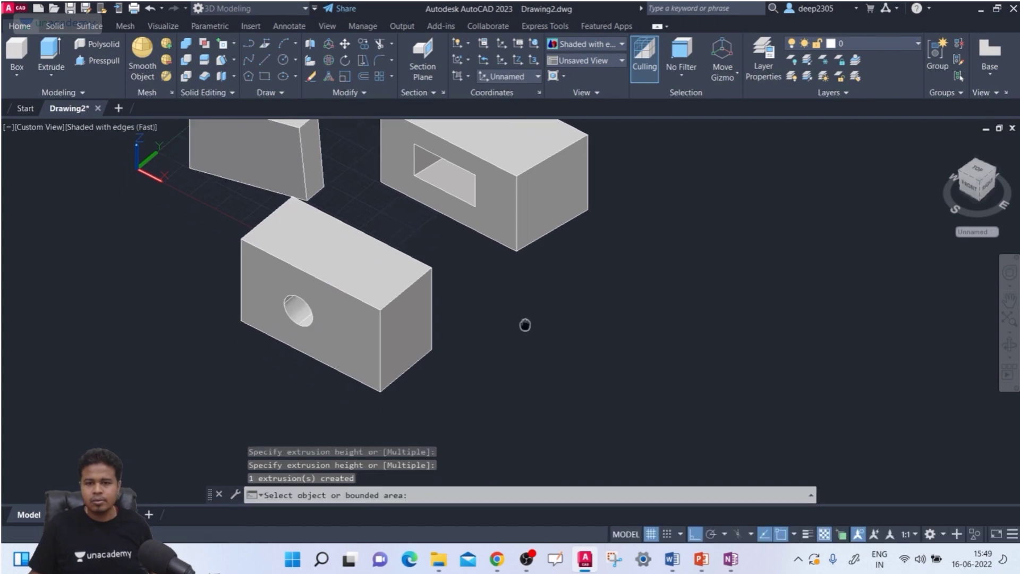
{"action": "key", "text": "Escape"}
{"action": "key", "text": "Escape"}
{"action": "key", "text": "Escape"}
{"action": "middle_click_drag", "start_coordinate": [351, 329], "coordinate": [359, 326]}
{"action": "left_click", "coordinate": [242, 155]}
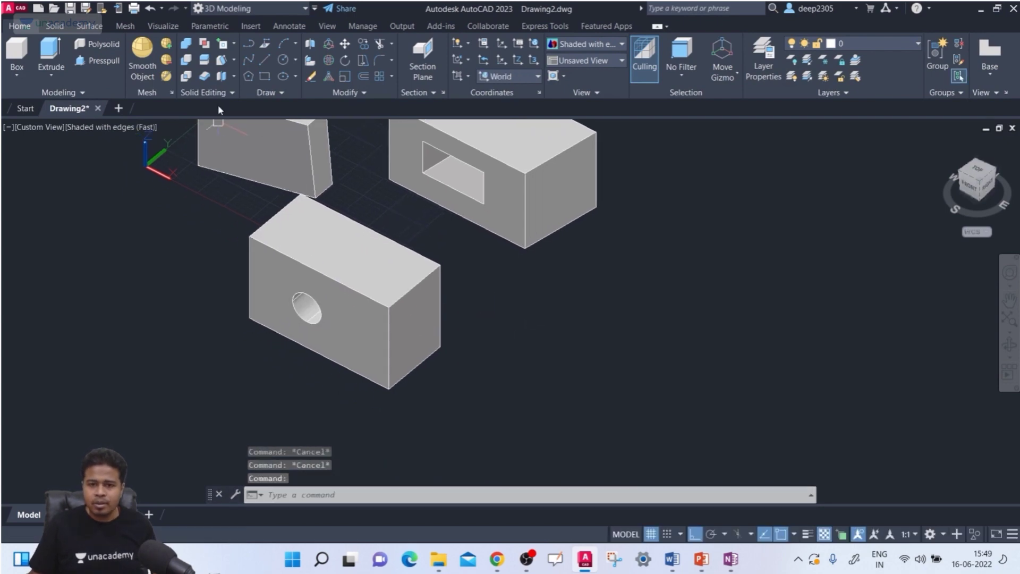
Taper the round hole's inner face by 5 degrees, running the axis from the hole's front rim to its rear rim.
{"action": "left_click", "coordinate": [231, 61]}
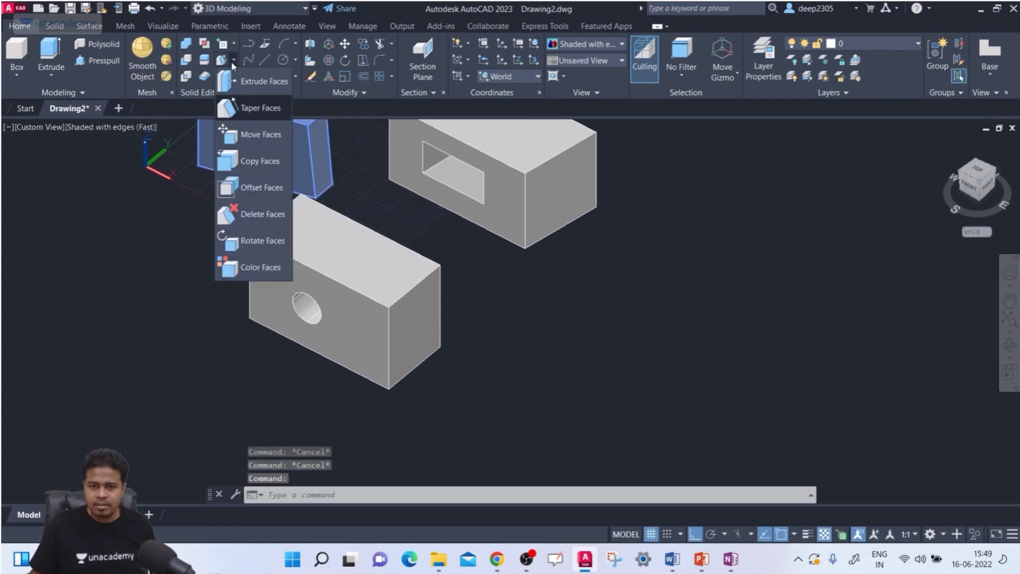
{"action": "left_click", "coordinate": [254, 117]}
{"action": "scroll", "coordinate": [281, 354], "scroll_direction": "up", "scroll_amount": 4}
{"action": "scroll", "coordinate": [281, 366], "scroll_direction": "up", "scroll_amount": 2}
{"action": "middle_click_drag", "start_coordinate": [308, 303], "coordinate": [249, 303], "text": "shift"}
{"action": "left_click", "coordinate": [329, 234]}
{"action": "scroll", "coordinate": [319, 296], "scroll_direction": "down", "scroll_amount": 3}
{"action": "middle_click_drag", "start_coordinate": [259, 347], "coordinate": [266, 292]}
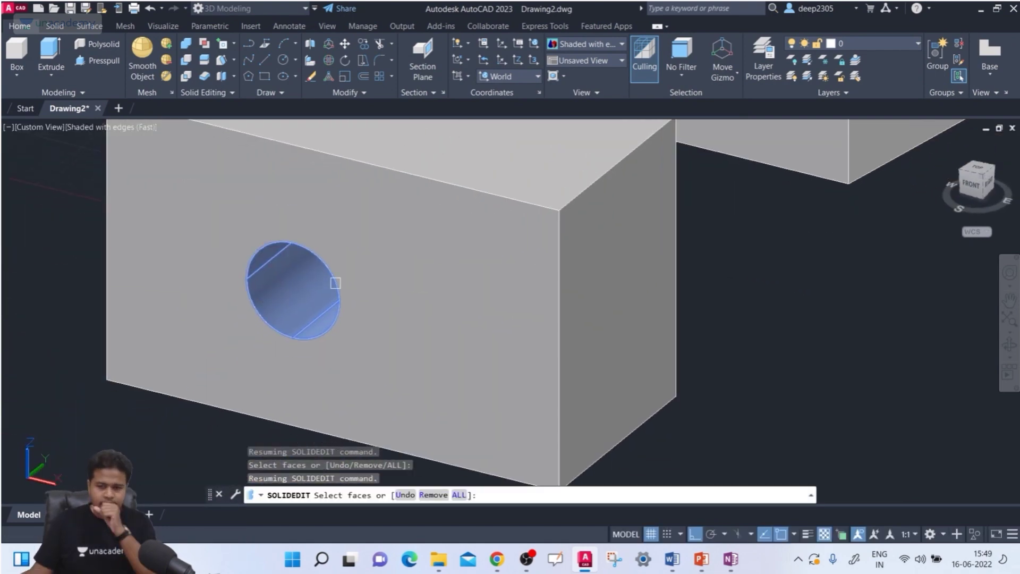
{"action": "key", "text": "Return"}
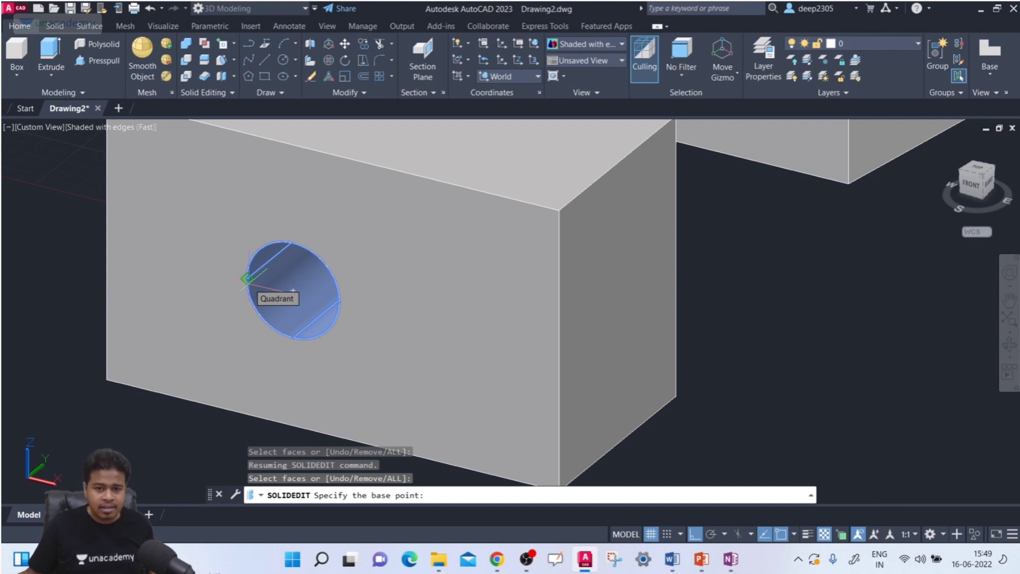
{"action": "left_click", "coordinate": [293, 291]}
{"action": "middle_click_drag", "start_coordinate": [247, 278], "coordinate": [270, 237], "text": "shift"}
{"action": "scroll", "coordinate": [292, 291], "scroll_direction": "up", "scroll_amount": 2}
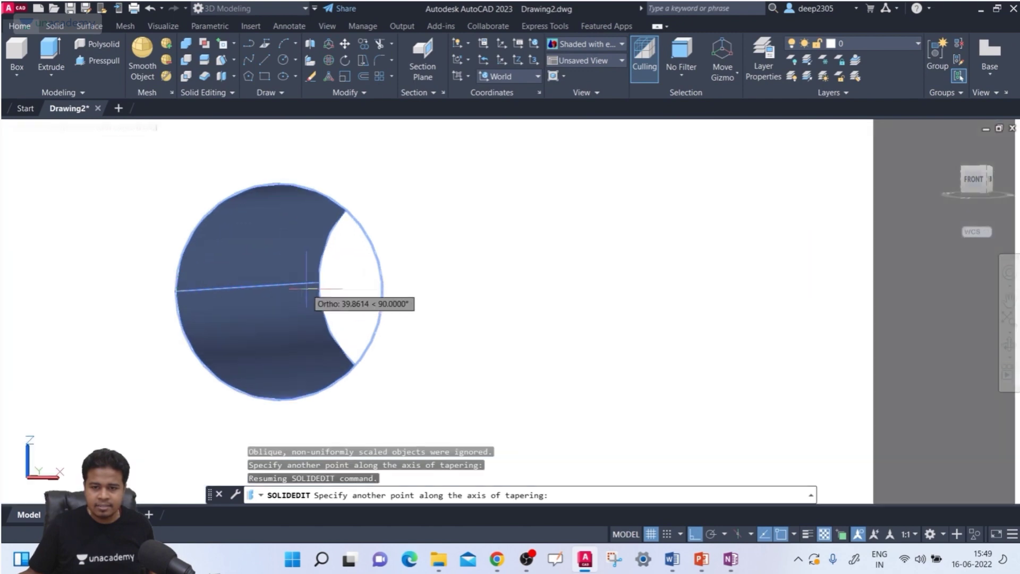
{"action": "scroll", "coordinate": [314, 289], "scroll_direction": "down", "scroll_amount": 6}
{"action": "middle_click_drag", "start_coordinate": [296, 292], "coordinate": [76, 308], "text": "shift"}
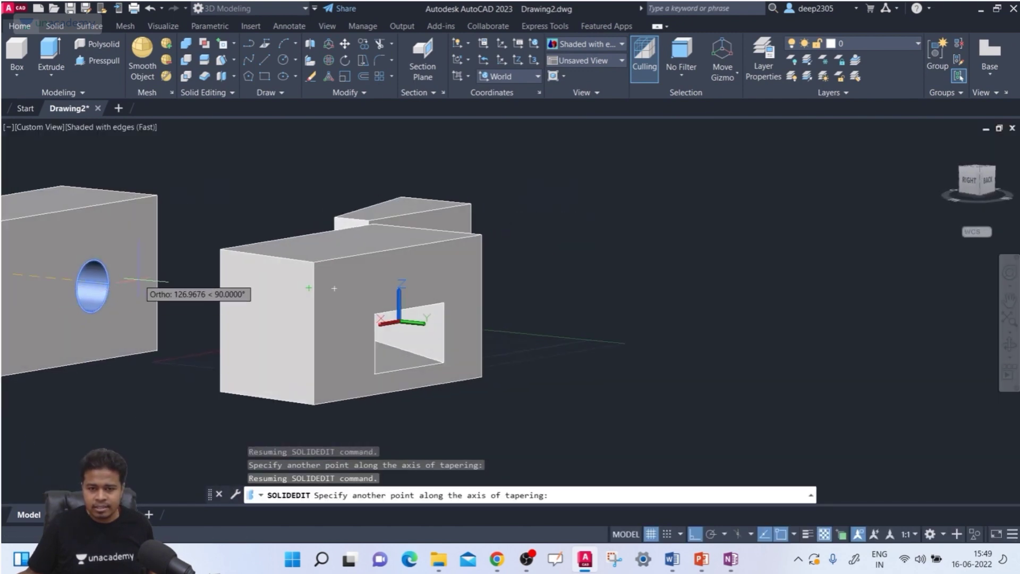
{"action": "scroll", "coordinate": [141, 291], "scroll_direction": "up", "scroll_amount": 3}
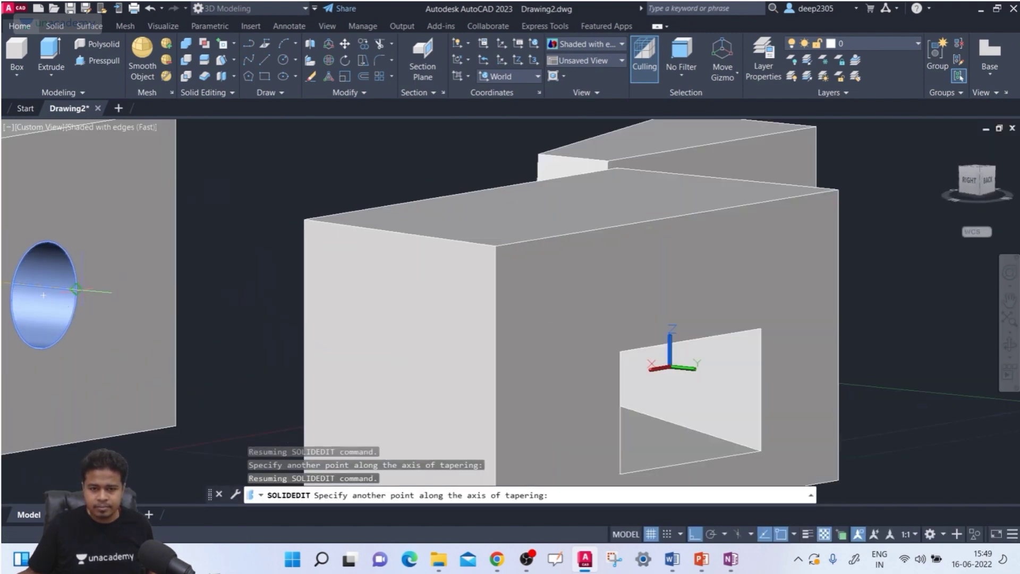
{"action": "left_click", "coordinate": [76, 290]}
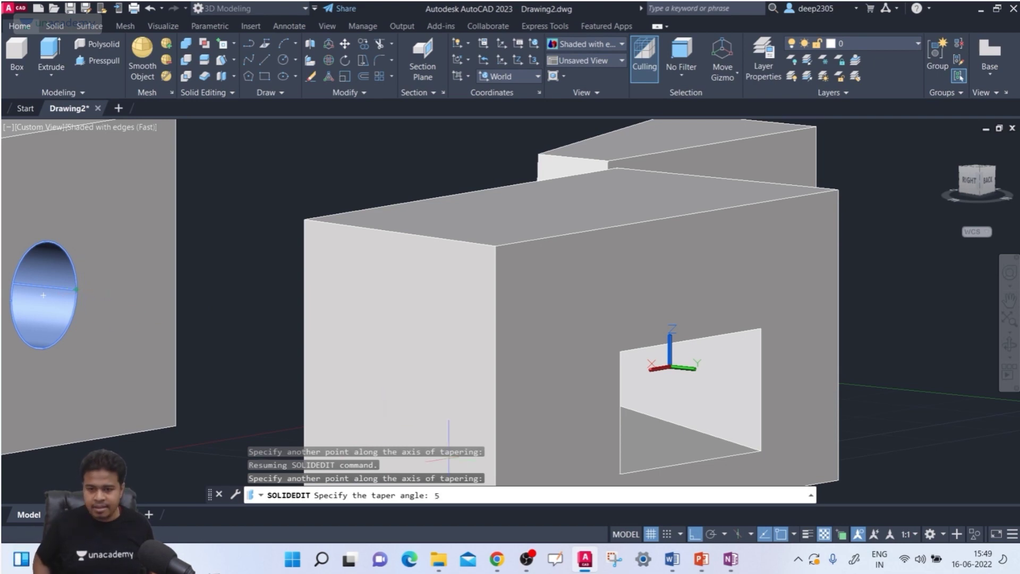
{"action": "type", "text": "5"}
{"action": "key", "text": "Return"}
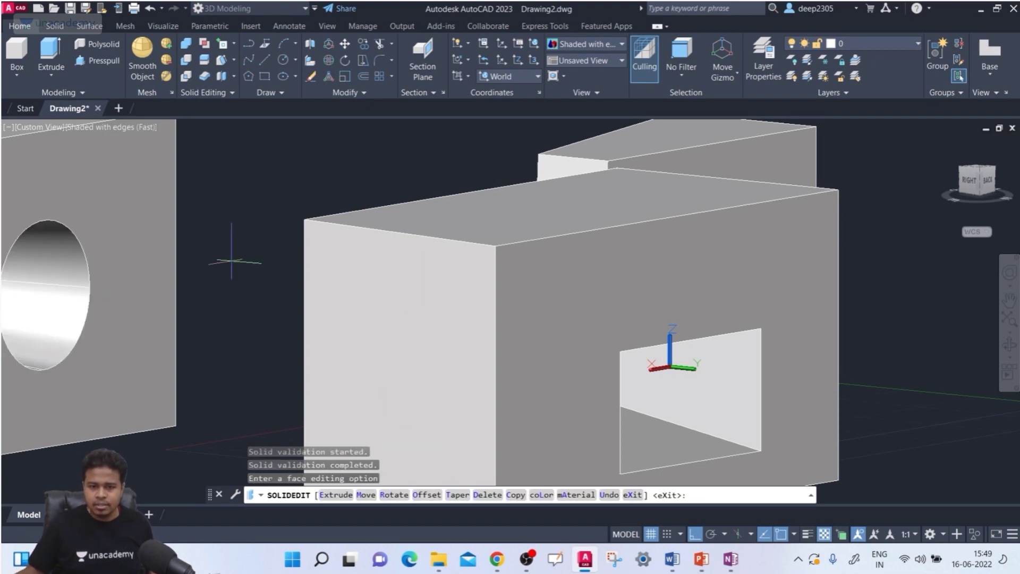
{"action": "scroll", "coordinate": [88, 406], "scroll_direction": "down", "scroll_amount": 4}
{"action": "key", "text": "Escape"}
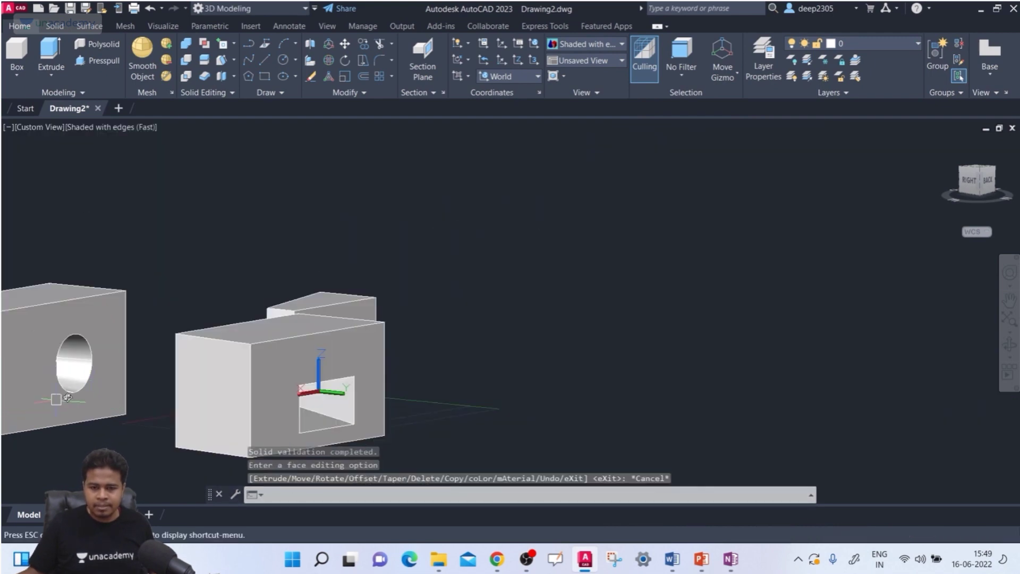
Delete the box with the rectangular opening and the leftover rectangle from its cut.
{"action": "mouse_move", "coordinate": [12, 413]}
{"action": "middle_mouse_down", "text": "shift"}
{"action": "mouse_move", "coordinate": [123, 400]}
{"action": "mouse_move", "coordinate": [43, 428]}
{"action": "mouse_move", "coordinate": [8, 412]}
{"action": "middle_mouse_up", "text": "shift"}
{"action": "scroll", "coordinate": [191, 344], "scroll_direction": "up", "scroll_amount": 2}
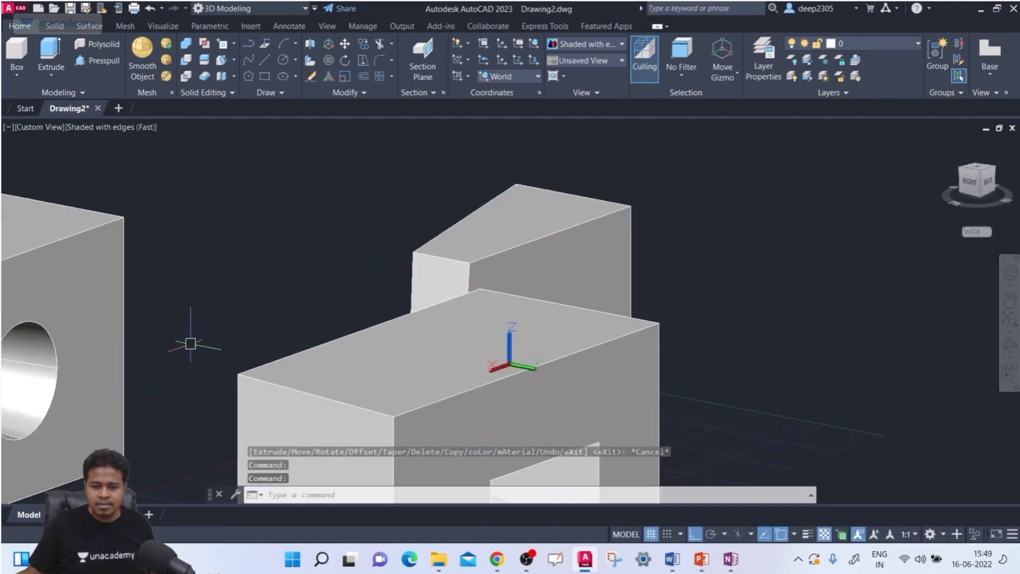
{"action": "scroll", "coordinate": [190, 345], "scroll_direction": "down", "scroll_amount": 5}
{"action": "mouse_move", "coordinate": [234, 354]}
{"action": "middle_mouse_down", "text": "shift"}
{"action": "mouse_move", "coordinate": [79, 360]}
{"action": "mouse_move", "coordinate": [160, 367]}
{"action": "mouse_move", "coordinate": [334, 351]}
{"action": "mouse_move", "coordinate": [239, 398]}
{"action": "mouse_move", "coordinate": [319, 390]}
{"action": "mouse_move", "coordinate": [340, 377]}
{"action": "mouse_move", "coordinate": [175, 361]}
{"action": "middle_mouse_up", "text": "shift"}
{"action": "left_click", "coordinate": [318, 391]}
{"action": "key", "text": "Delete"}
{"action": "left_click", "coordinate": [178, 376]}
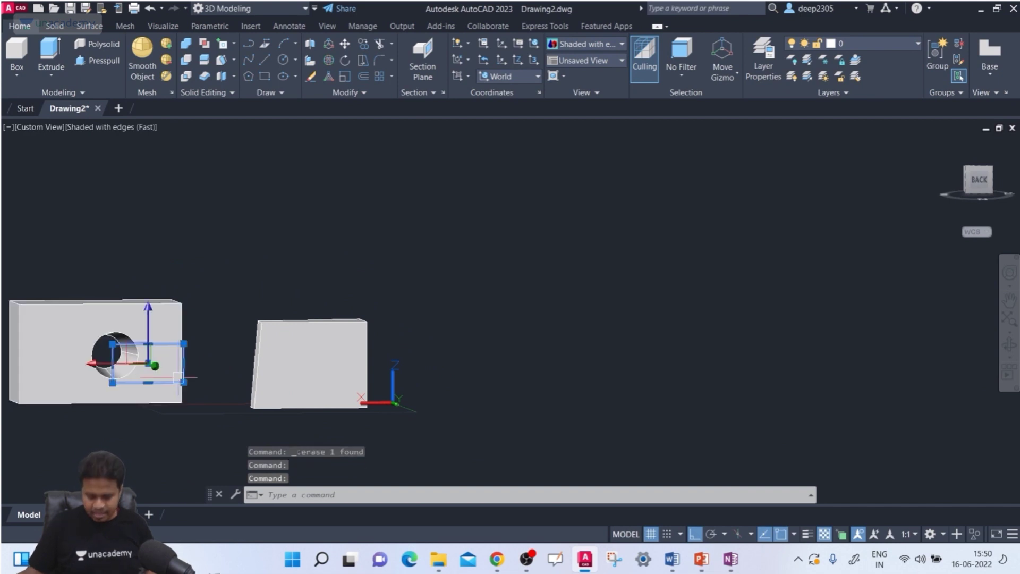
{"action": "key", "text": "Delete"}
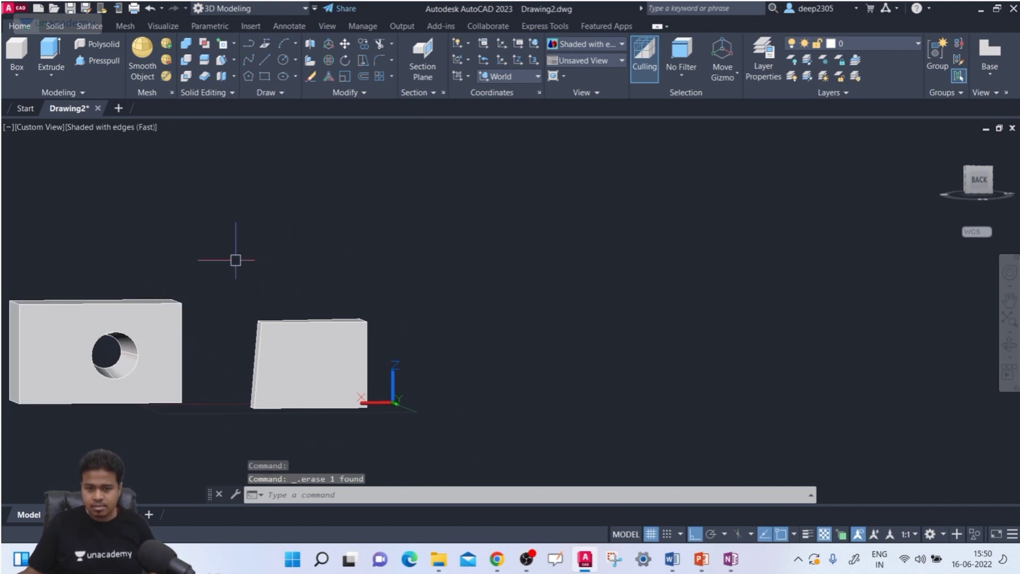
Examine the tapered round hole straight on from behind and from an angled view.
{"action": "middle_click_drag", "start_coordinate": [212, 326], "coordinate": [196, 321], "text": "shift"}
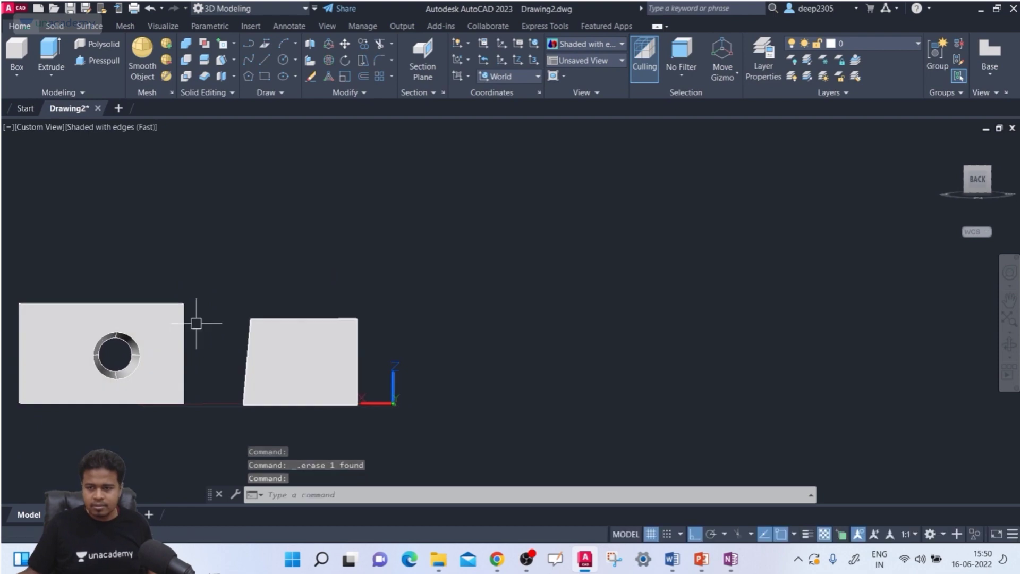
{"action": "scroll", "coordinate": [64, 354], "scroll_direction": "up", "scroll_amount": 6}
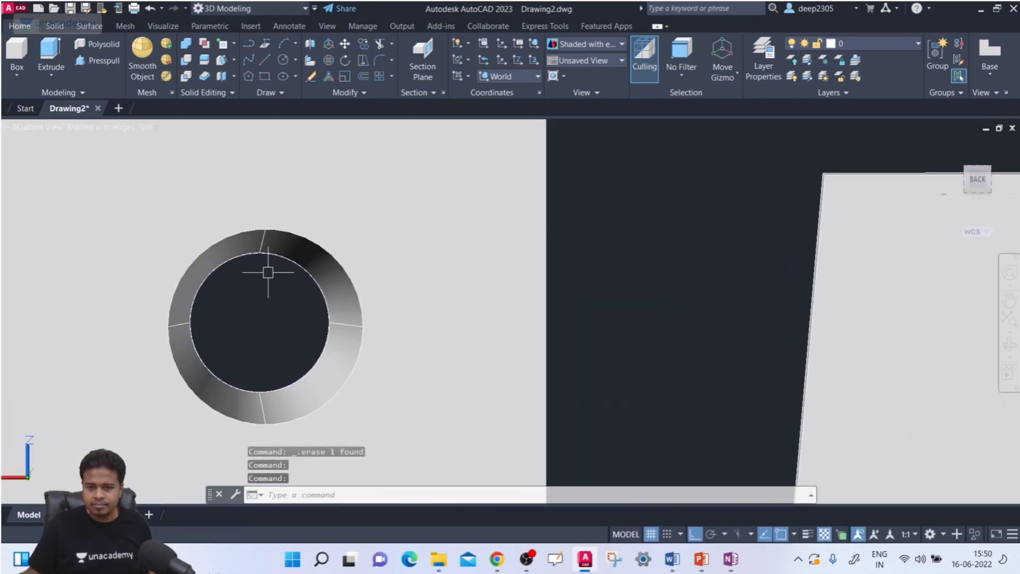
{"action": "scroll", "coordinate": [234, 319], "scroll_direction": "down", "scroll_amount": 2}
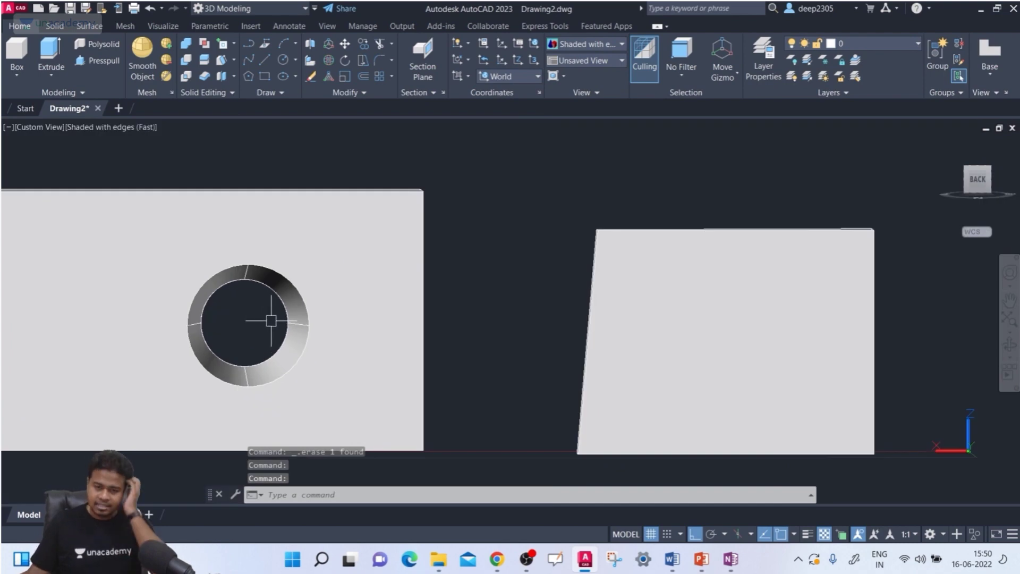
{"action": "scroll", "coordinate": [278, 309], "scroll_direction": "down", "scroll_amount": 2}
{"action": "scroll", "coordinate": [278, 309], "scroll_direction": "down", "scroll_amount": 1}
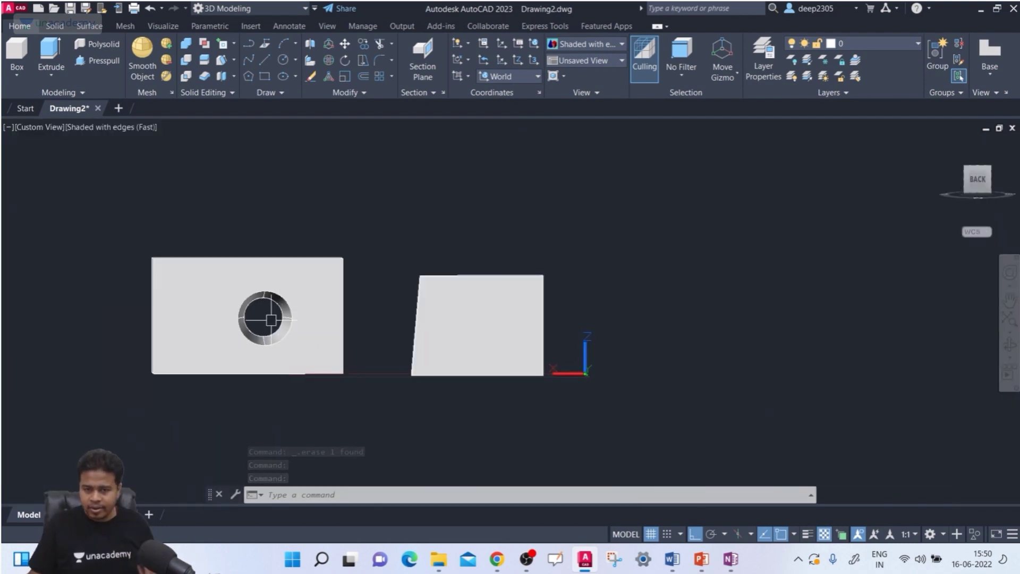
{"action": "middle_click_drag", "start_coordinate": [266, 313], "coordinate": [279, 378], "text": "shift"}
{"action": "middle_click_drag", "start_coordinate": [514, 330], "coordinate": [360, 312]}
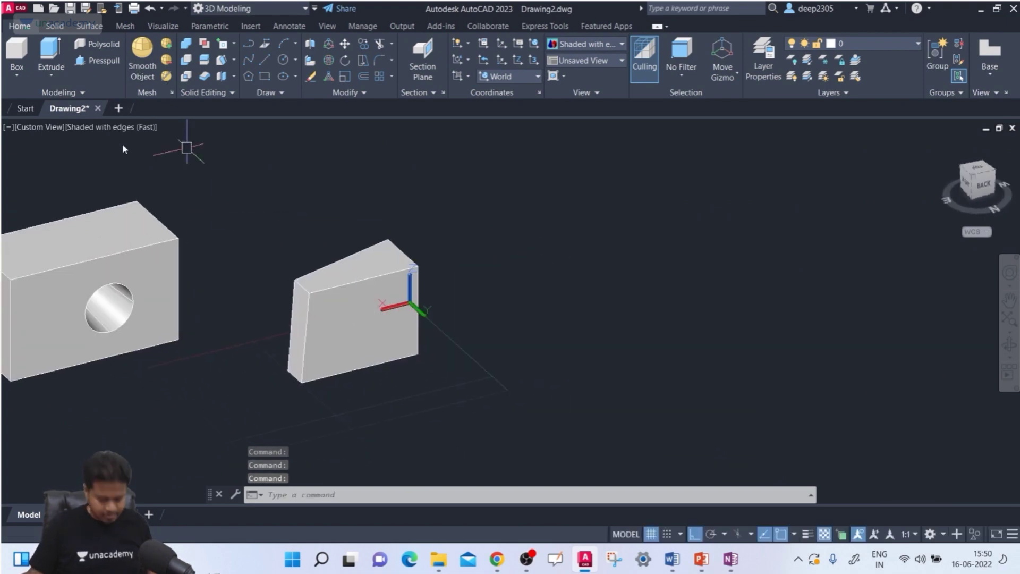
Draw a circle with a radius of about 33 near the middle of the tapered solid's large back face.
{"action": "key", "text": "Return"}
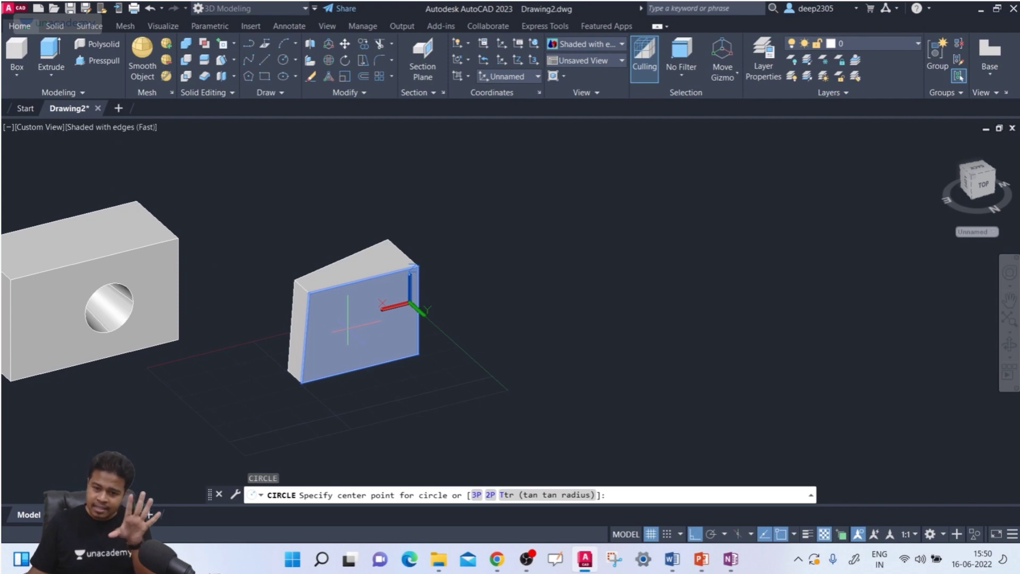
{"action": "left_click", "coordinate": [348, 329]}
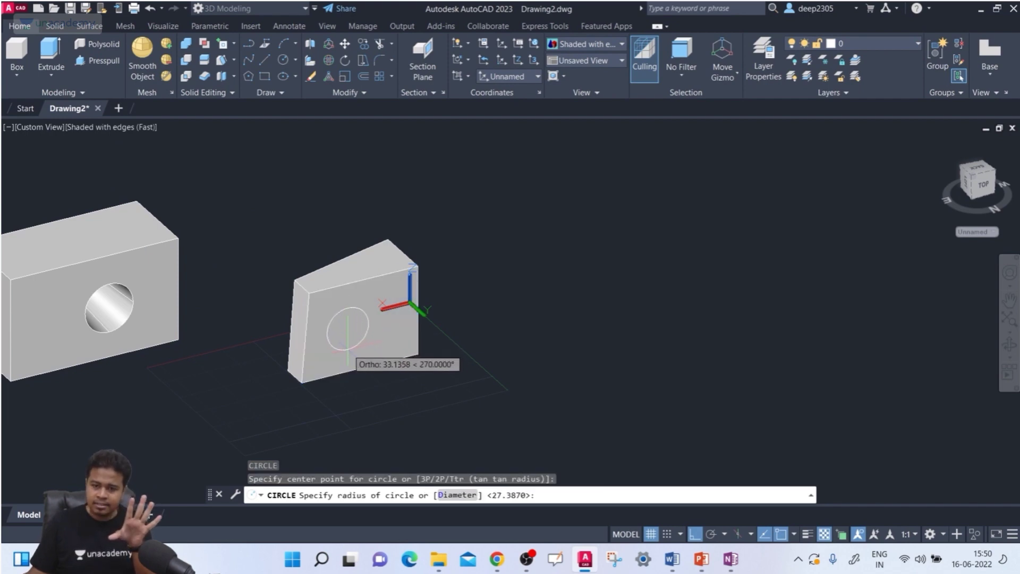
{"action": "key", "text": "Escape"}
{"action": "key", "text": "Escape"}
{"action": "middle_click_drag", "start_coordinate": [341, 398], "coordinate": [204, 266]}
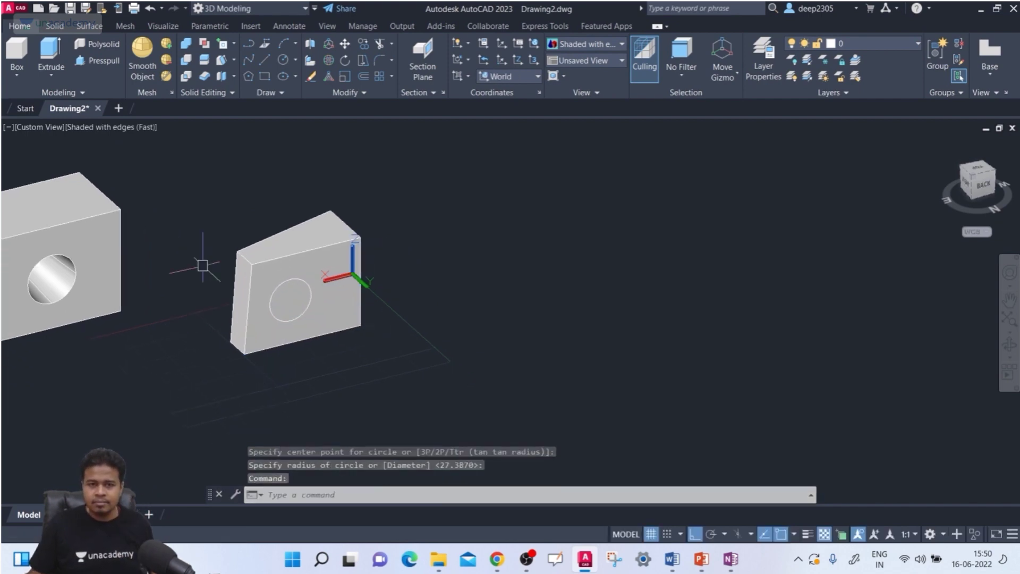
Presspull the new circle through the tapered solid to cut a round hole.
{"action": "left_click", "coordinate": [93, 61]}
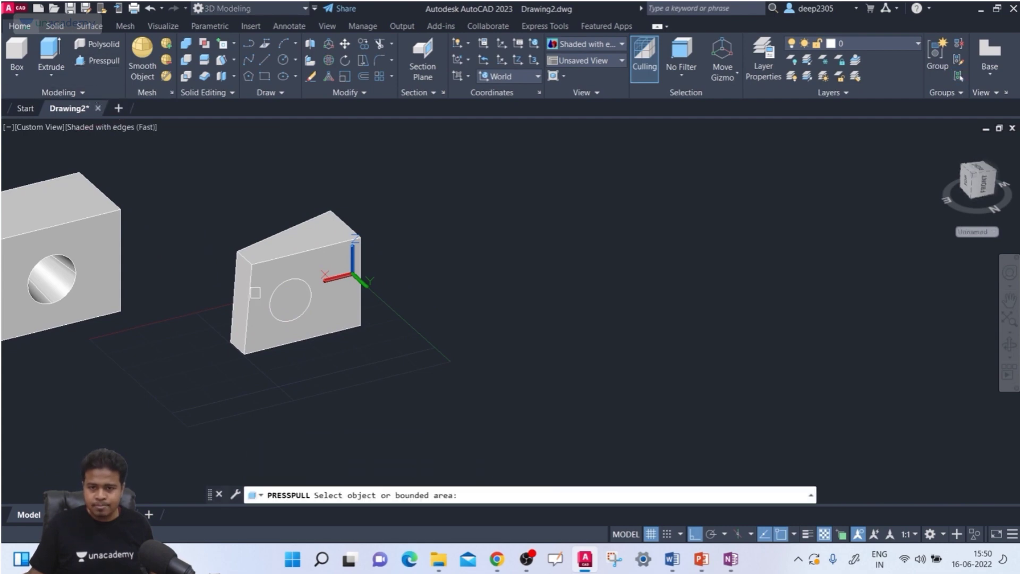
{"action": "left_click", "coordinate": [288, 303]}
{"action": "left_click", "coordinate": [134, 219]}
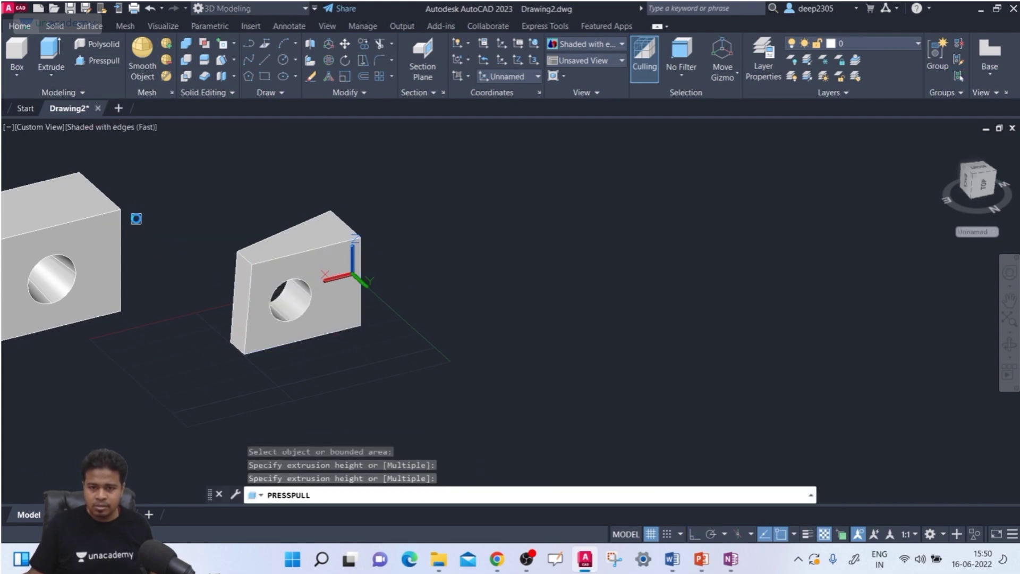
{"action": "scroll", "coordinate": [317, 321], "scroll_direction": "up", "scroll_amount": 4}
{"action": "middle_click_drag", "start_coordinate": [316, 321], "coordinate": [298, 341]}
{"action": "key", "text": "Return"}
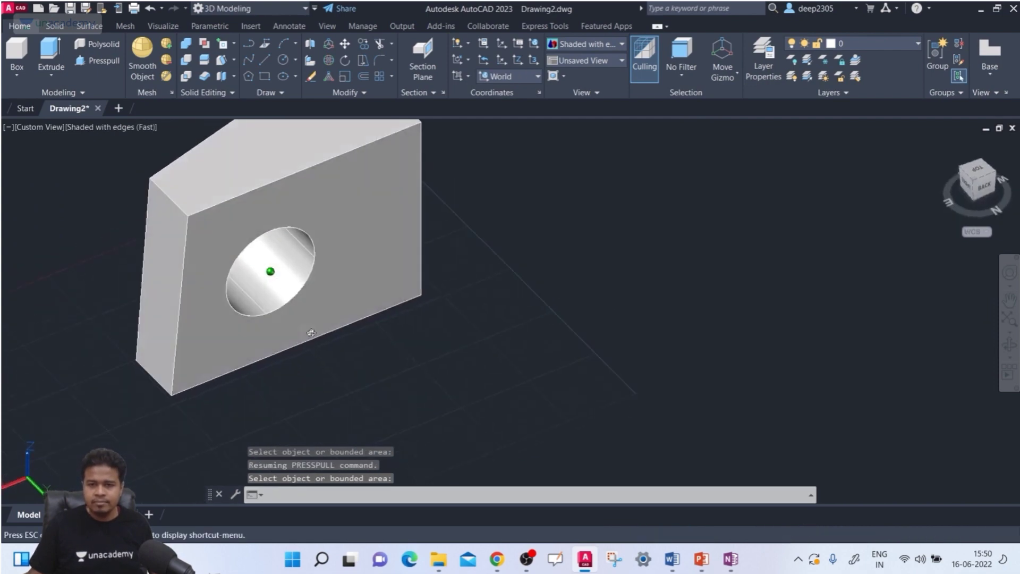
{"action": "key", "text": "Escape"}
{"action": "left_click", "coordinate": [222, 60]}
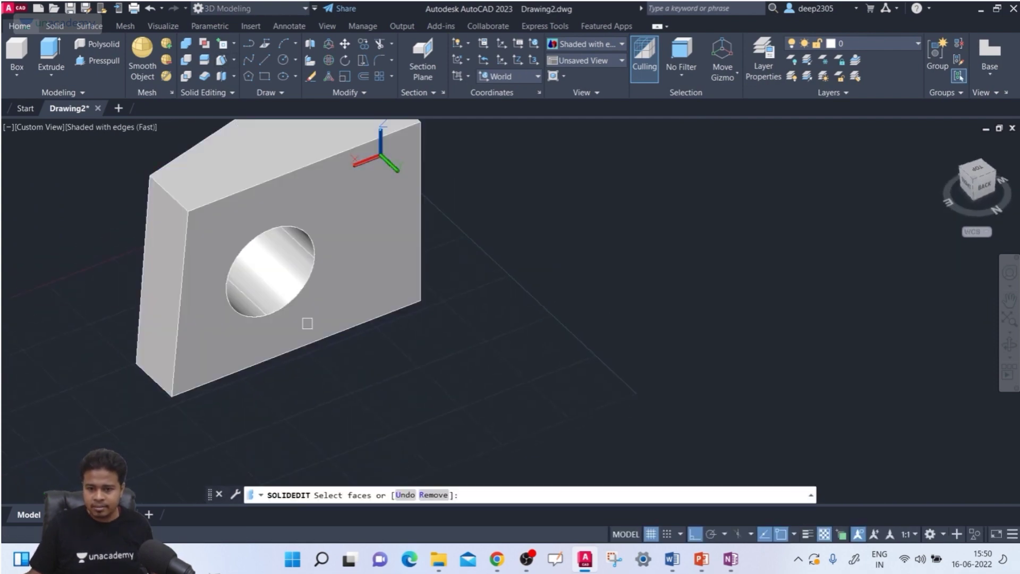
{"action": "scroll", "coordinate": [307, 323], "scroll_direction": "up", "scroll_amount": 4}
{"action": "left_click", "coordinate": [308, 354]}
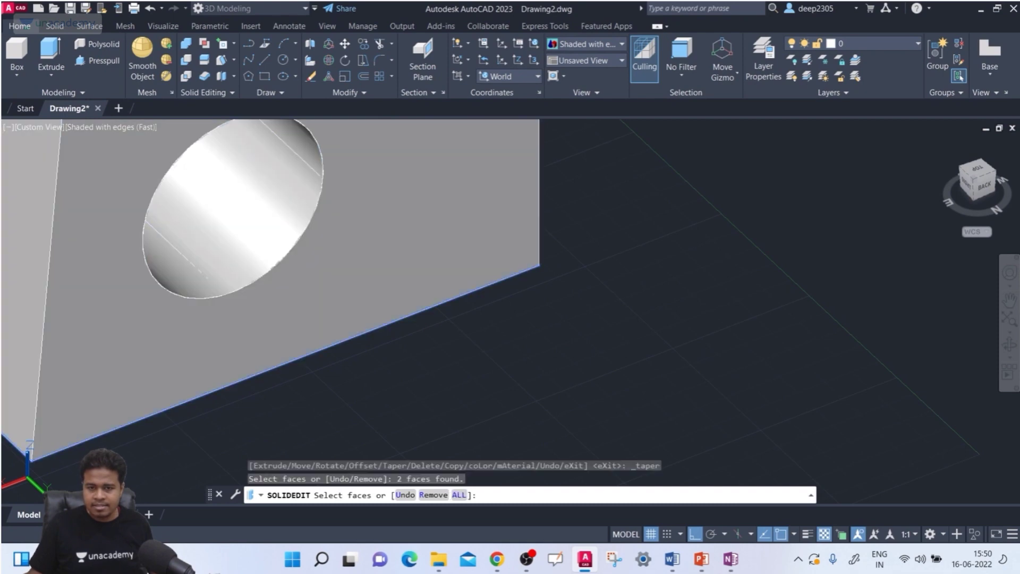
{"action": "scroll", "coordinate": [335, 319], "scroll_direction": "down", "scroll_amount": 4}
{"action": "scroll", "coordinate": [337, 319], "scroll_direction": "up", "scroll_amount": 4}
{"action": "middle_click_drag", "start_coordinate": [337, 319], "coordinate": [276, 180], "text": "shift"}
{"action": "key", "text": "Escape"}
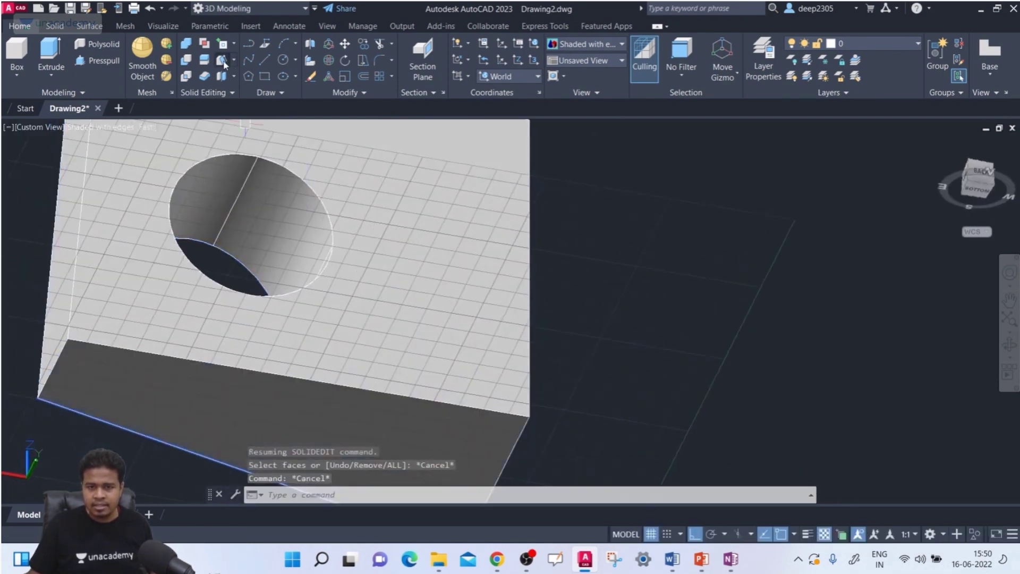
{"action": "left_click", "coordinate": [222, 61]}
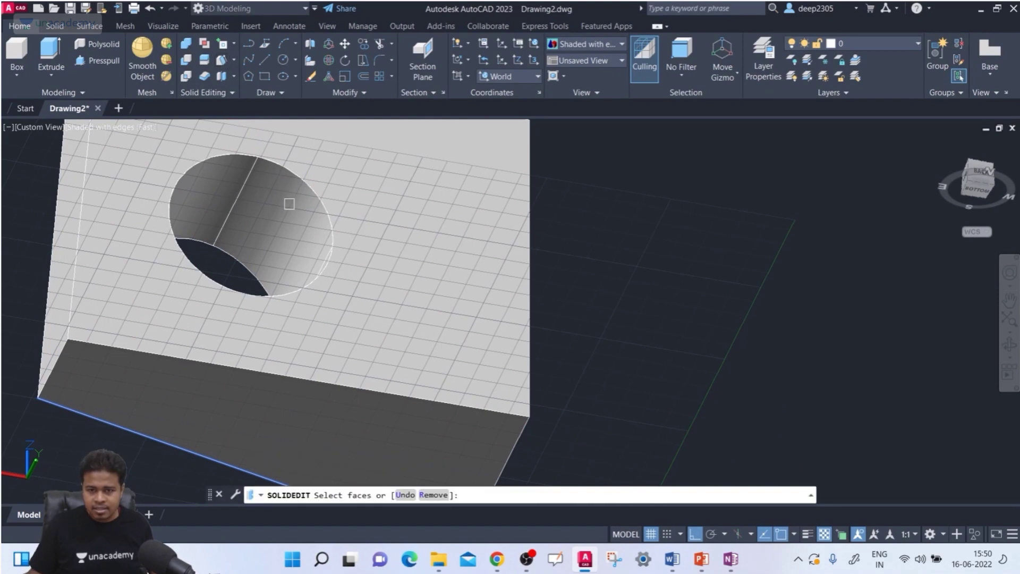
{"action": "key", "text": "Escape"}
{"action": "key", "text": "Escape"}
Taper the round hole's inner face by 10 degrees, with the taper axis running from its back rim to its front rim.
{"action": "left_click", "coordinate": [235, 62]}
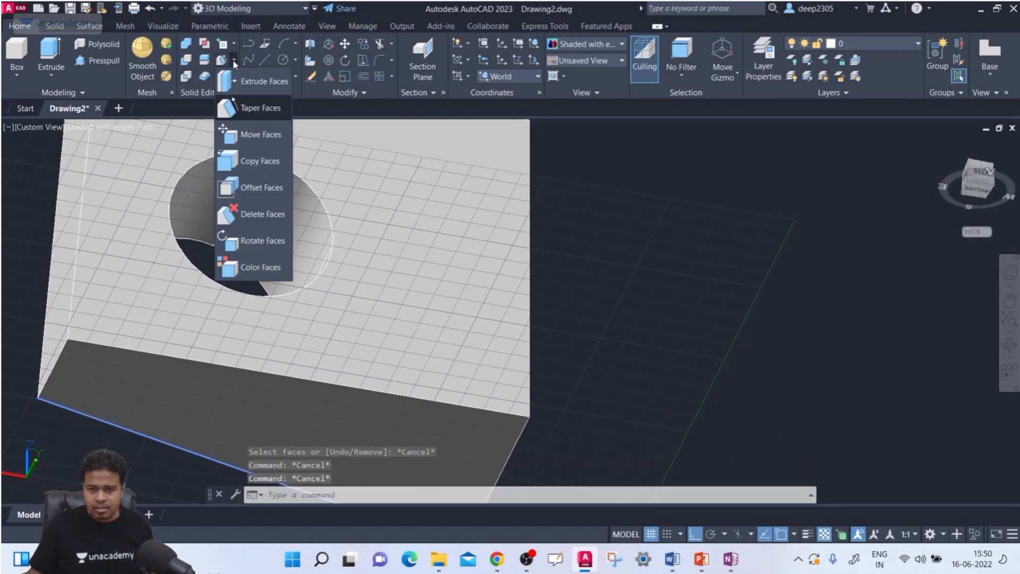
{"action": "left_click", "coordinate": [253, 107]}
{"action": "left_click", "coordinate": [273, 203]}
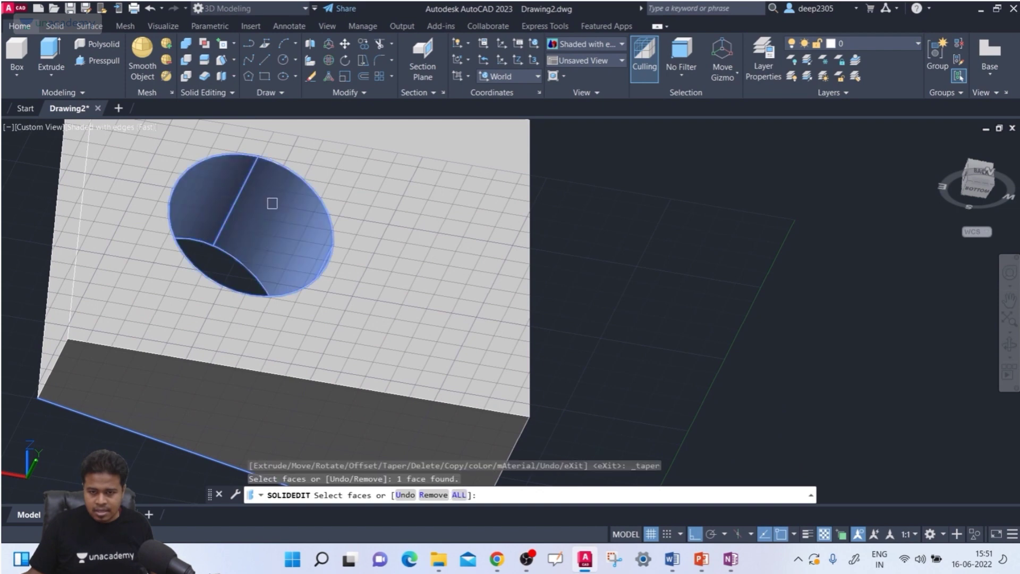
{"action": "middle_click_drag", "start_coordinate": [281, 251], "coordinate": [285, 362], "text": "shift"}
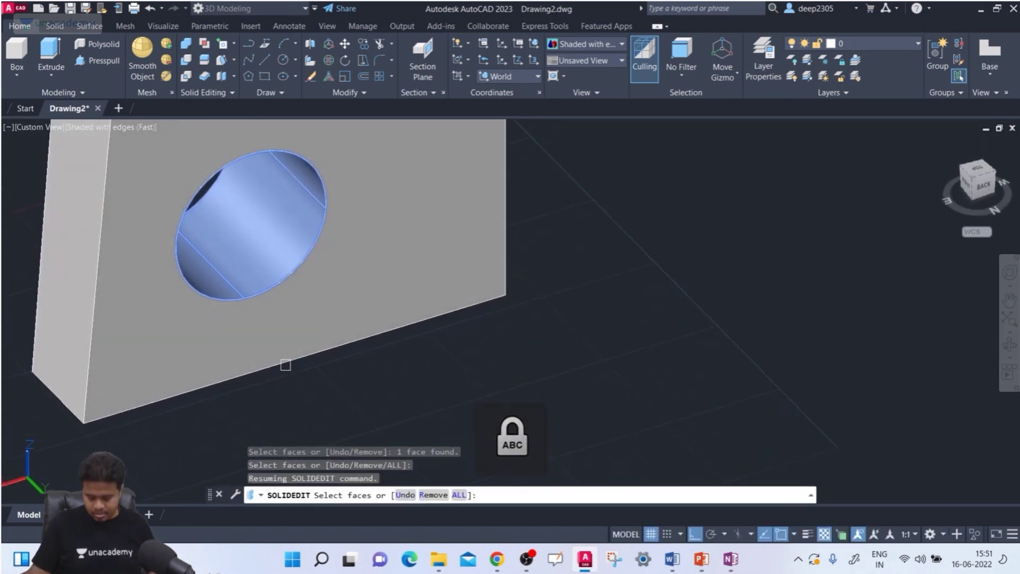
{"action": "key", "text": "Return"}
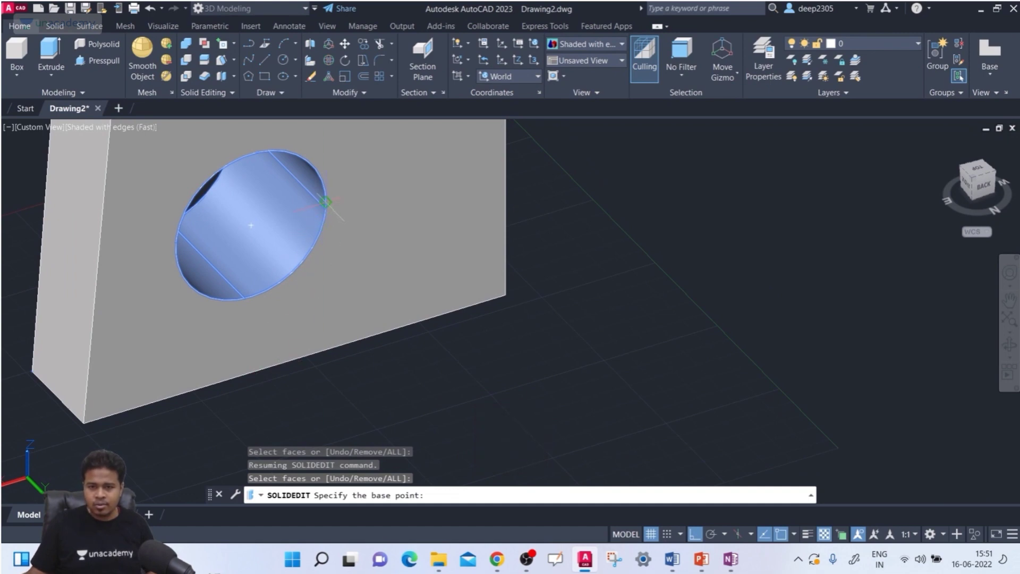
{"action": "left_click", "coordinate": [326, 202]}
{"action": "middle_click_drag", "start_coordinate": [314, 223], "coordinate": [122, 272], "text": "shift"}
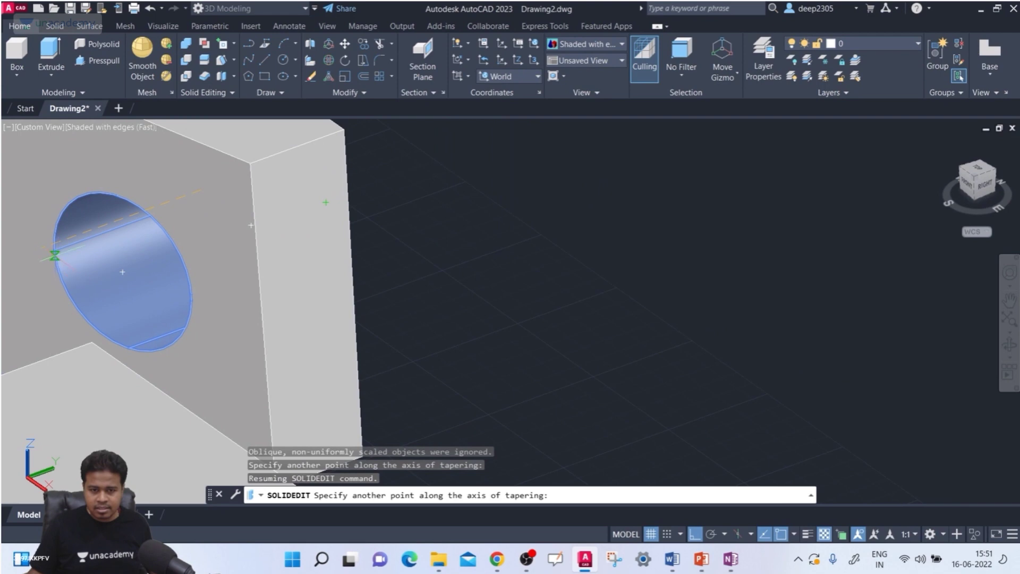
{"action": "left_click", "coordinate": [53, 243]}
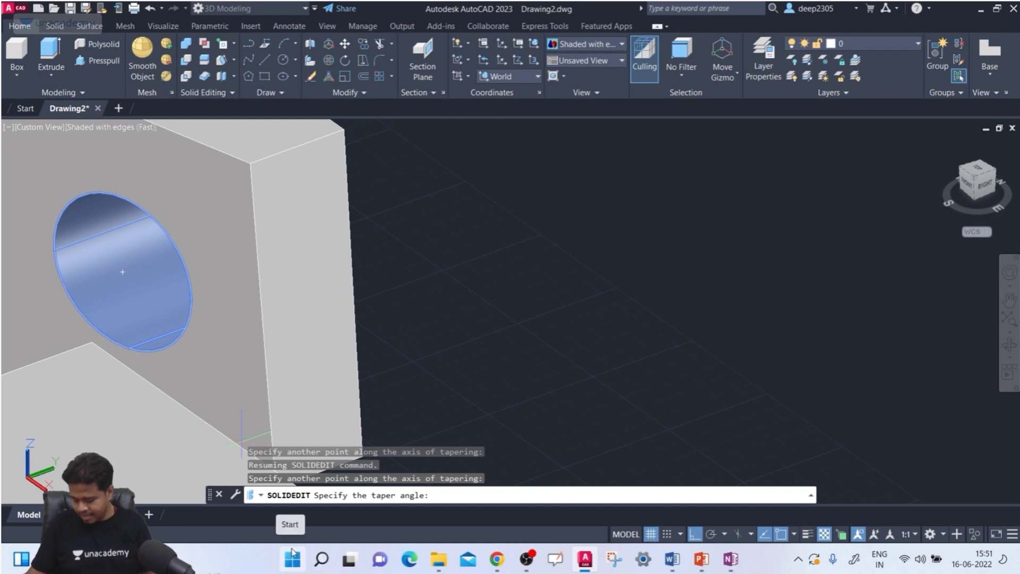
{"action": "type", "text": "10"}
{"action": "key", "text": "Return"}
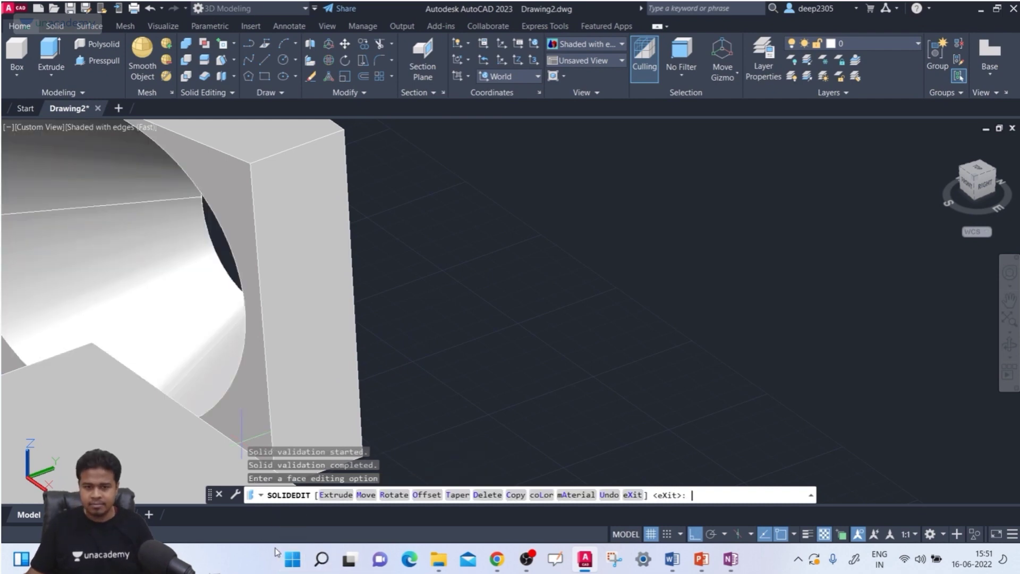
Examine the tapered round hole from the front and from an isometric angle, comparing it with the plain hole in the other box.
{"action": "scroll", "coordinate": [229, 329], "scroll_direction": "down", "scroll_amount": 5}
{"action": "middle_click_drag", "start_coordinate": [252, 331], "coordinate": [358, 290], "text": "shift"}
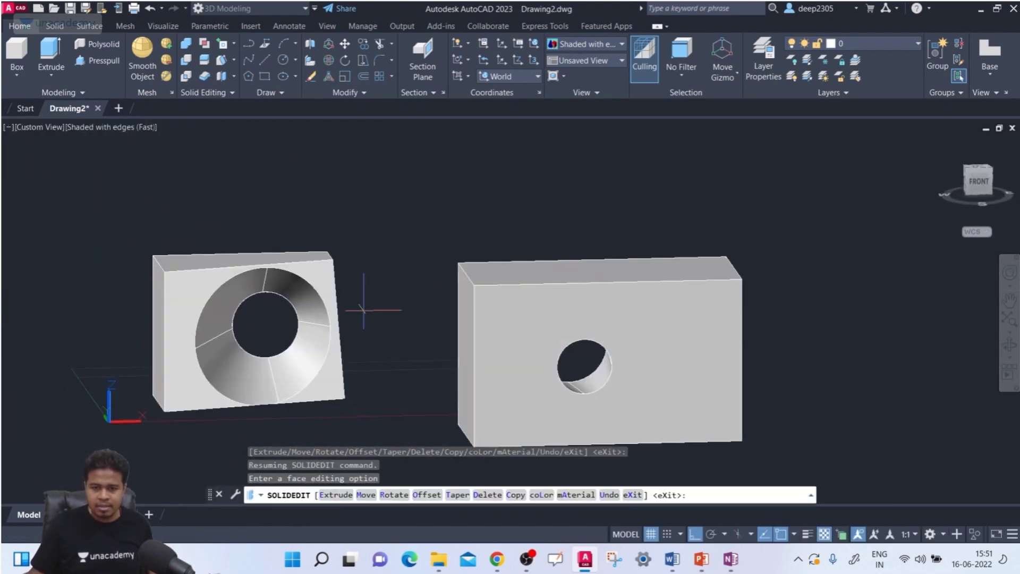
{"action": "scroll", "coordinate": [271, 337], "scroll_direction": "up", "scroll_amount": 2}
{"action": "scroll", "coordinate": [271, 338], "scroll_direction": "down", "scroll_amount": 3}
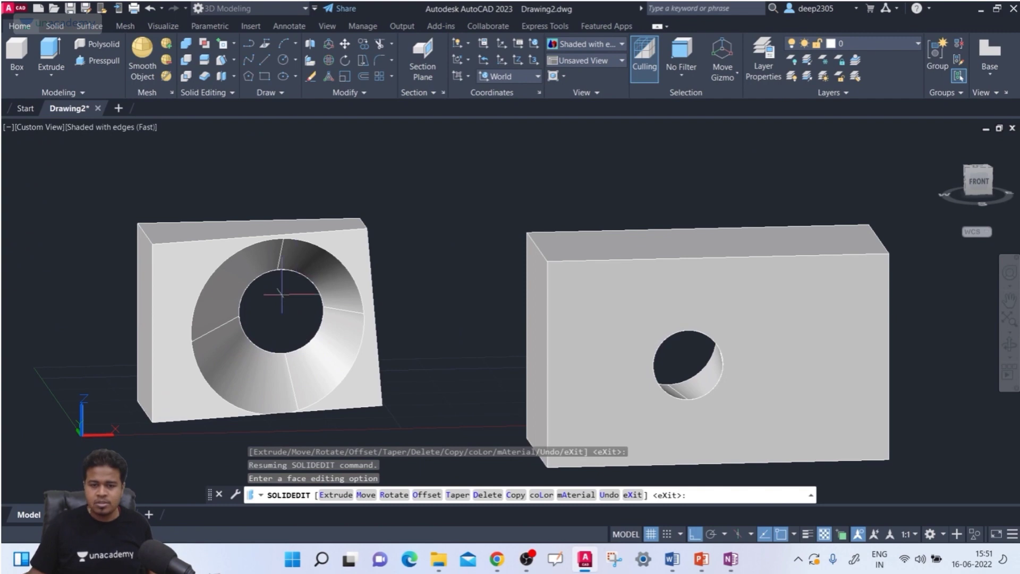
{"action": "scroll", "coordinate": [290, 287], "scroll_direction": "down", "scroll_amount": 2}
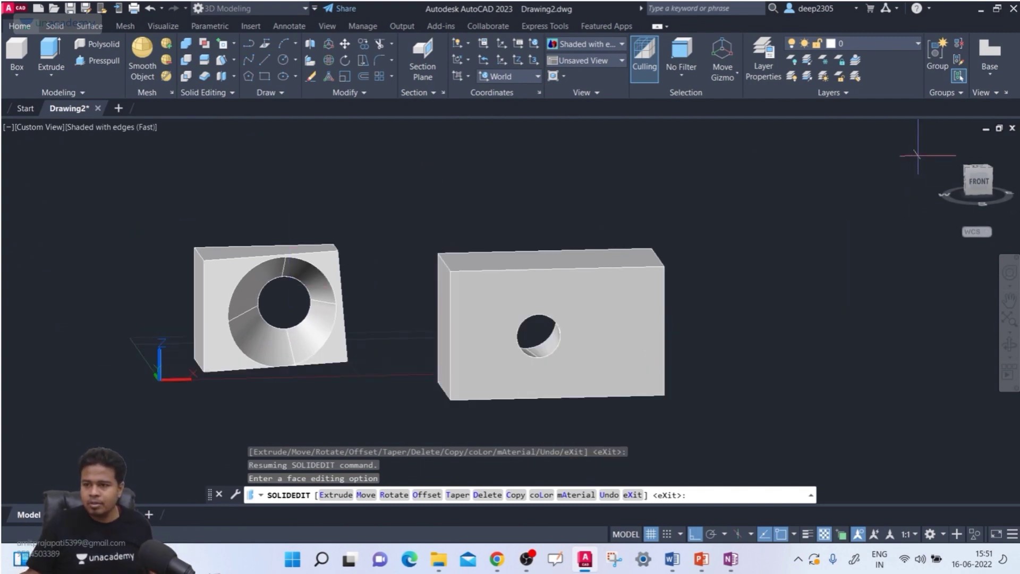
{"action": "middle_click_drag", "start_coordinate": [929, 256], "coordinate": [898, 266], "text": "shift"}
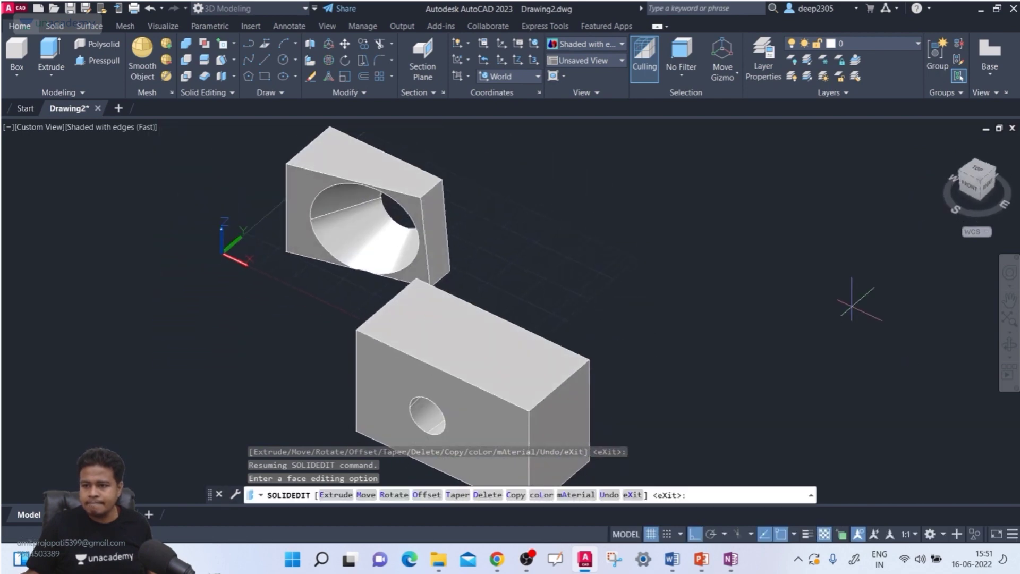
{"action": "left_click", "coordinate": [982, 185]}
{"action": "middle_click_drag", "start_coordinate": [664, 271], "coordinate": [584, 242]}
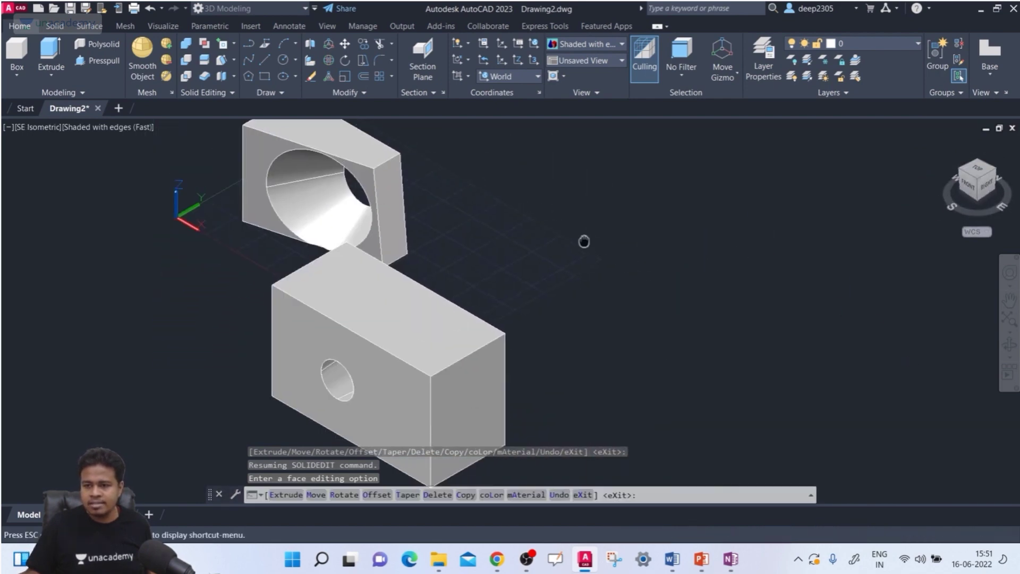
{"action": "scroll", "coordinate": [584, 241], "scroll_direction": "down", "scroll_amount": 2}
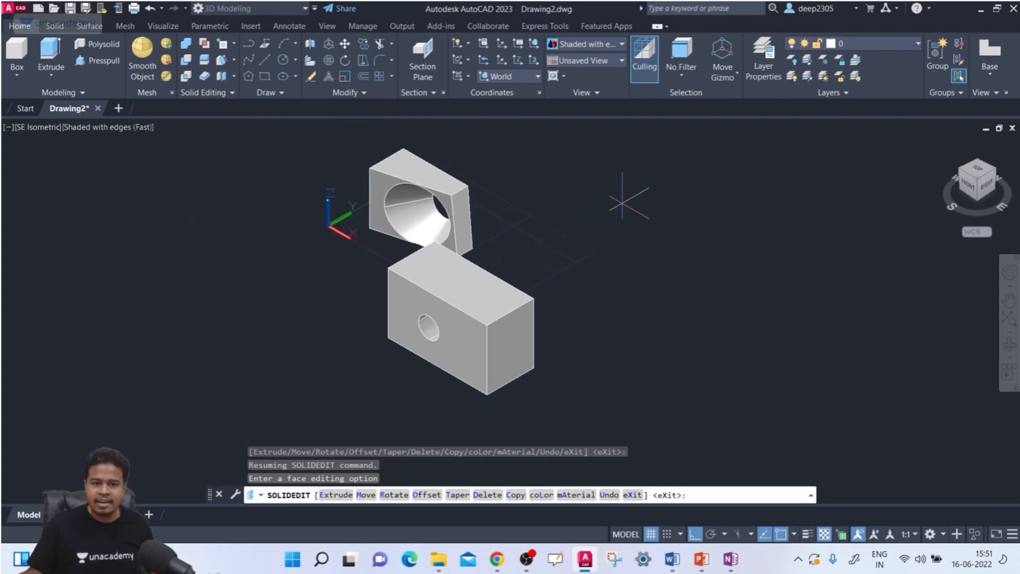
{"action": "key", "text": "Escape"}
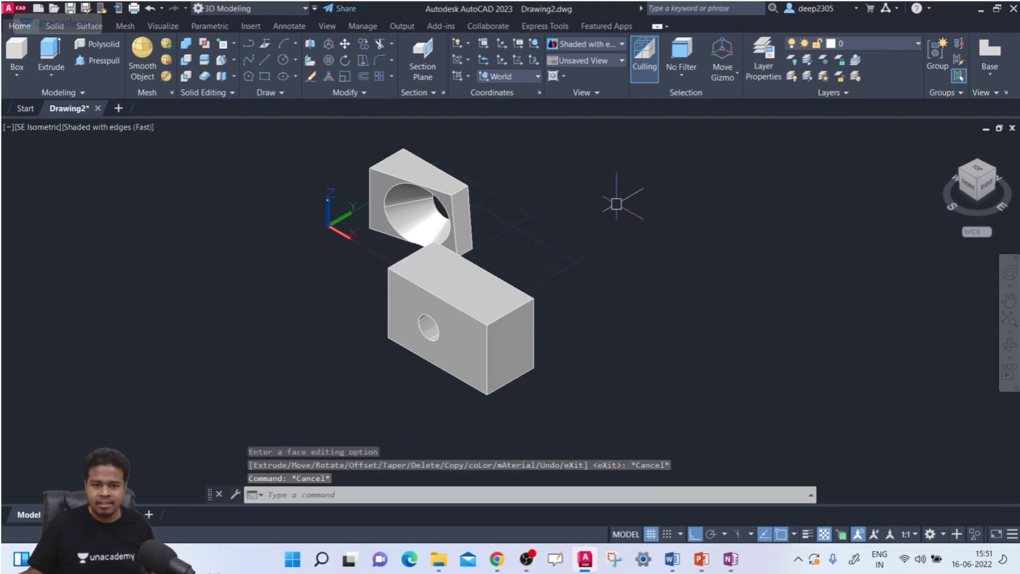
Set the view to SE Isometric and delete both solids together with everything else left in the drawing.
{"action": "left_click", "coordinate": [28, 126]}
{"action": "left_click", "coordinate": [72, 256]}
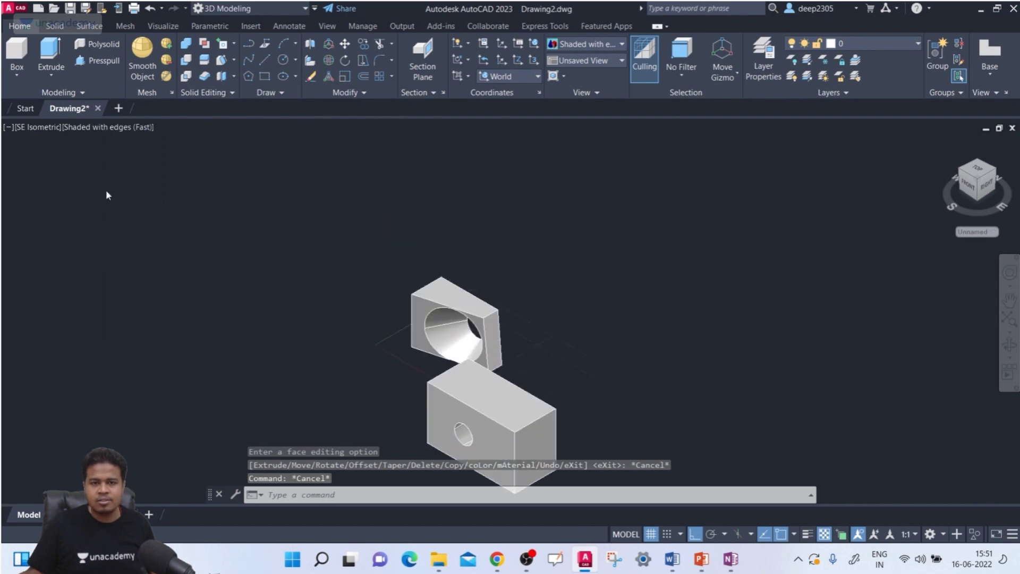
{"action": "left_click", "coordinate": [565, 250]}
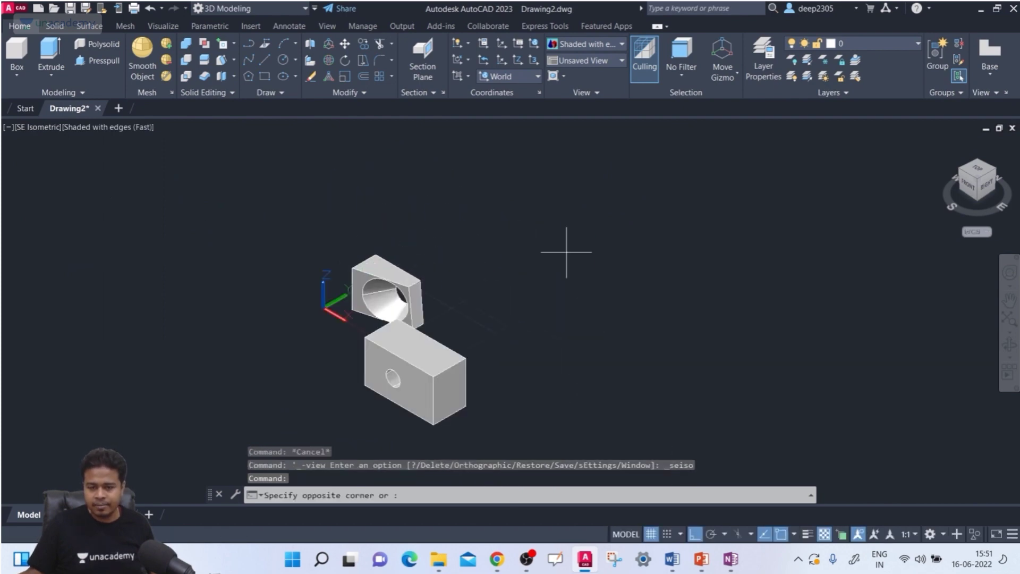
{"action": "left_click", "coordinate": [368, 412]}
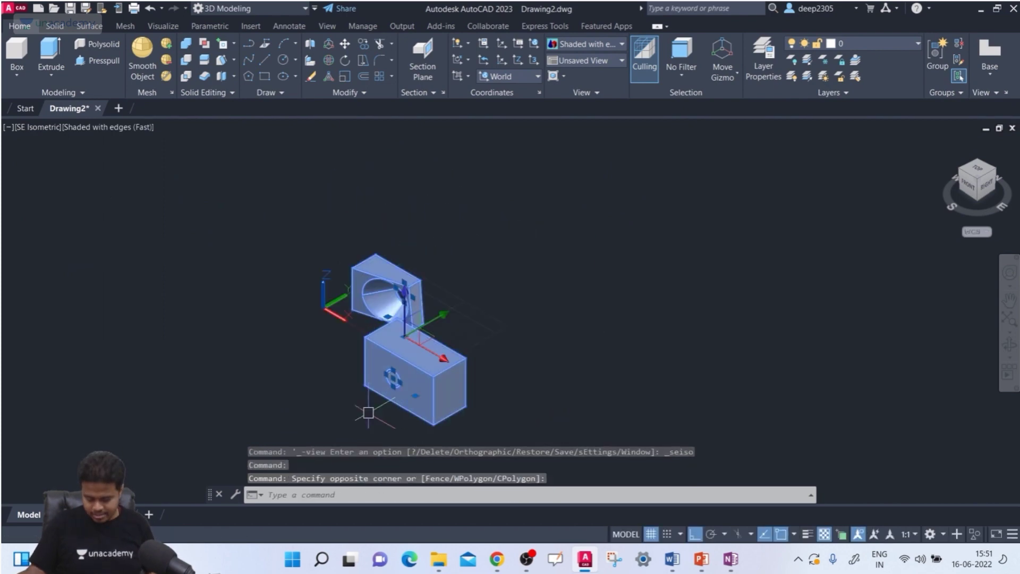
{"action": "key", "text": "Delete"}
{"action": "scroll", "coordinate": [392, 319], "scroll_direction": "up", "scroll_amount": 3}
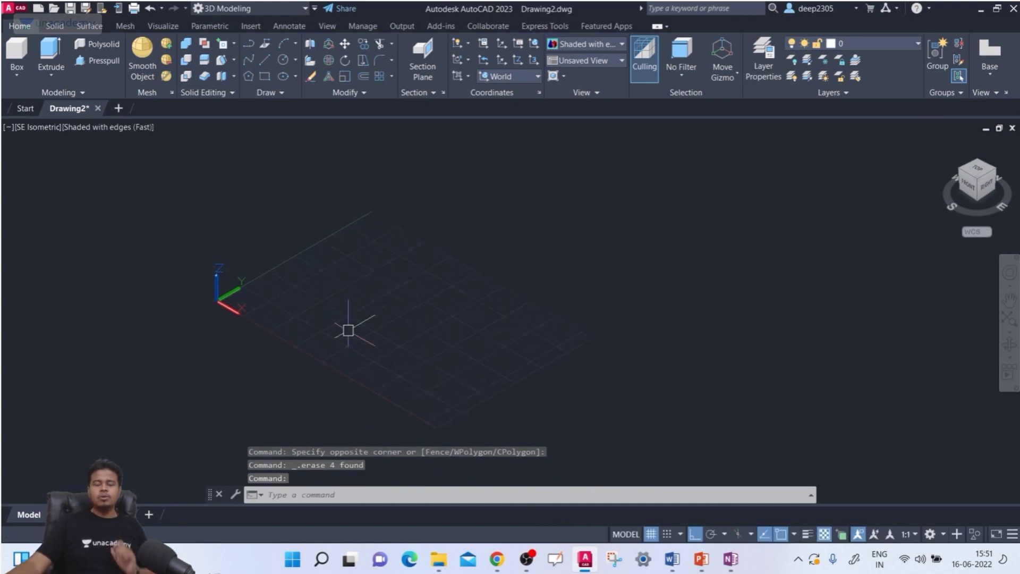
{"action": "left_click", "coordinate": [233, 63]}
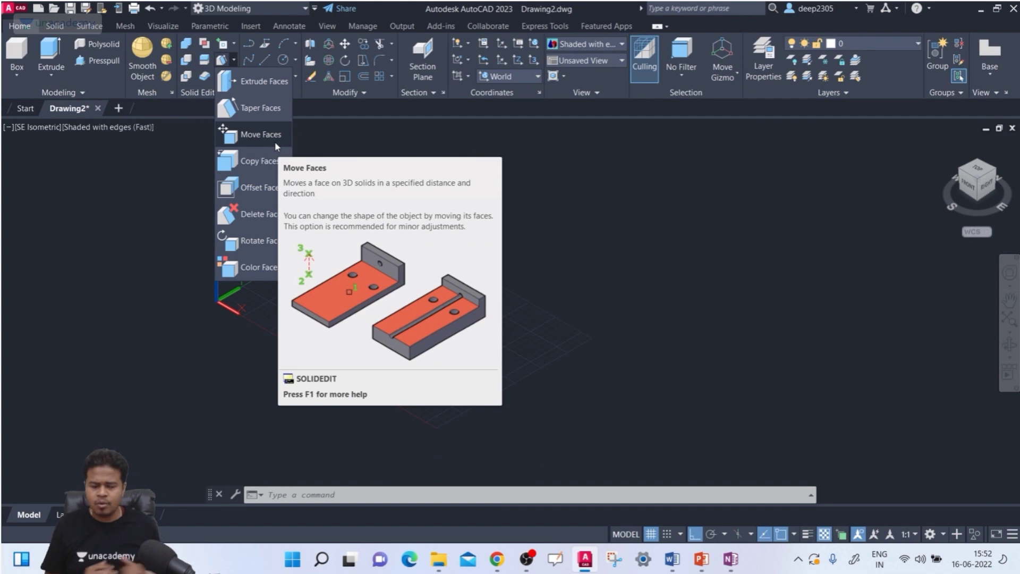
{"action": "key", "text": "Escape"}
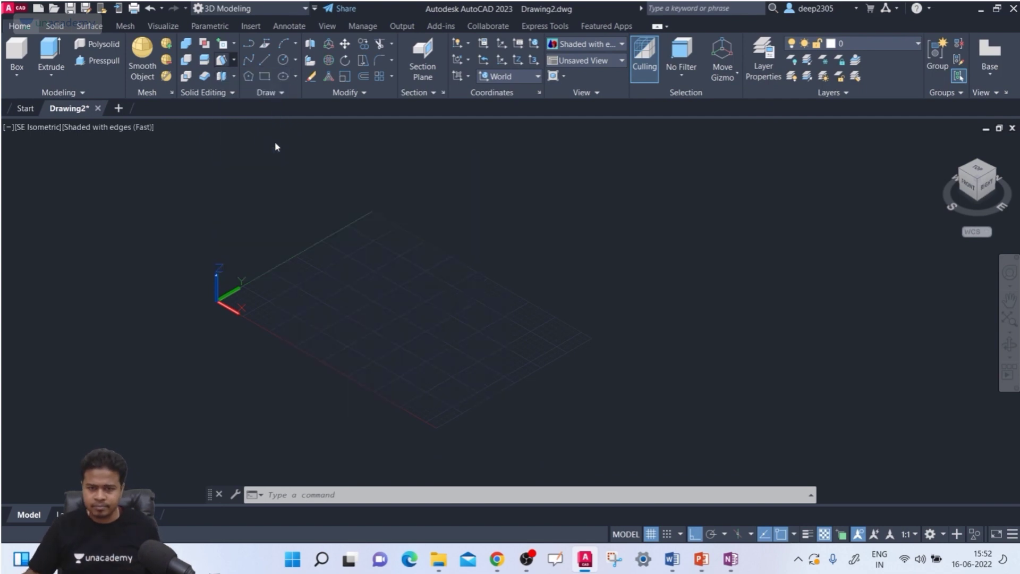
Create a new freehand solid box on the ground plane, longest along the X axis.
{"action": "scroll", "coordinate": [383, 289], "scroll_direction": "up", "scroll_amount": 3}
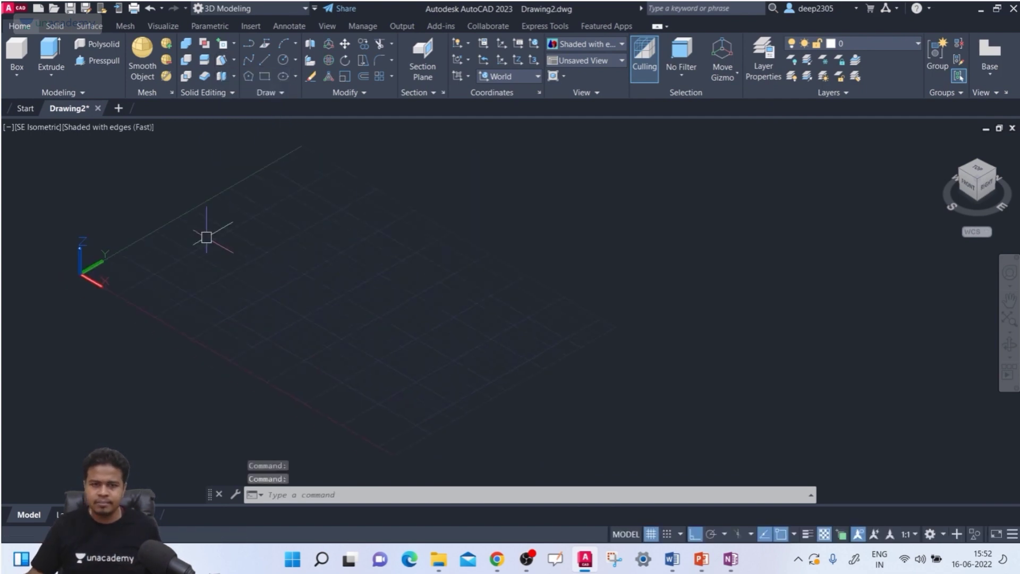
{"action": "left_click", "coordinate": [17, 74]}
{"action": "left_click", "coordinate": [36, 98]}
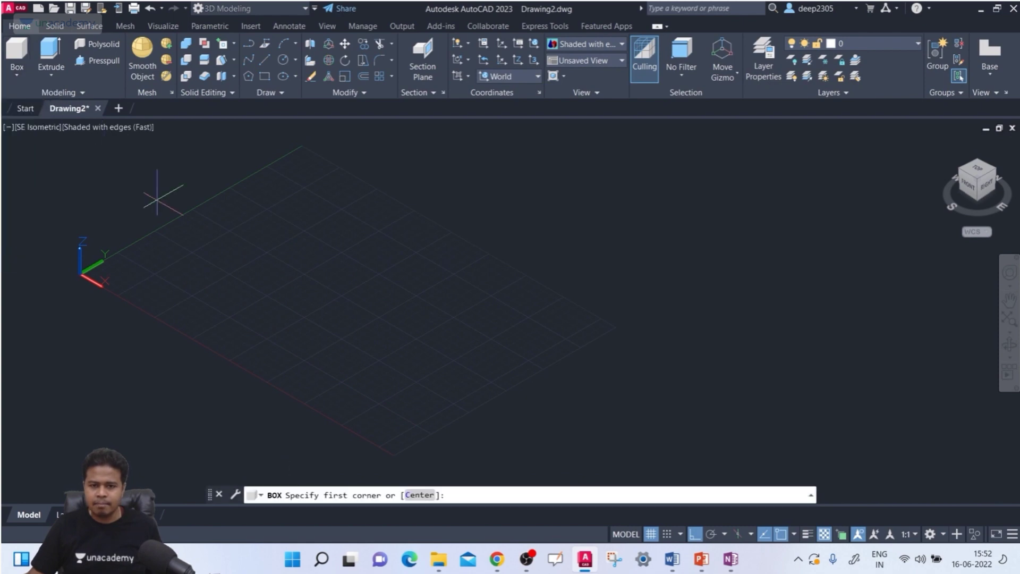
{"action": "left_click", "coordinate": [200, 290]}
{"action": "left_click", "coordinate": [450, 329]}
{"action": "left_click", "coordinate": [476, 214]}
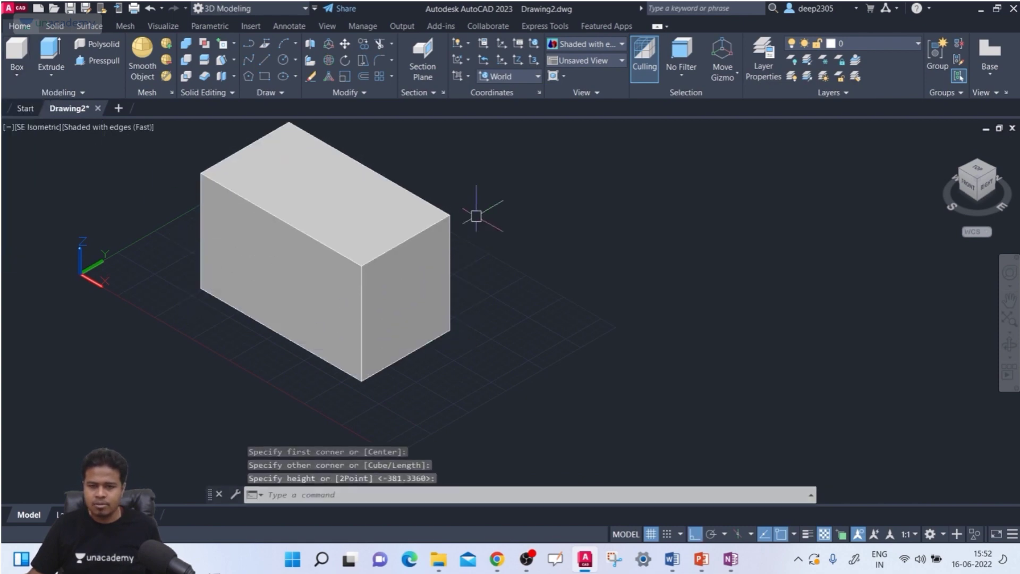
{"action": "middle_click_drag", "start_coordinate": [476, 214], "coordinate": [485, 232]}
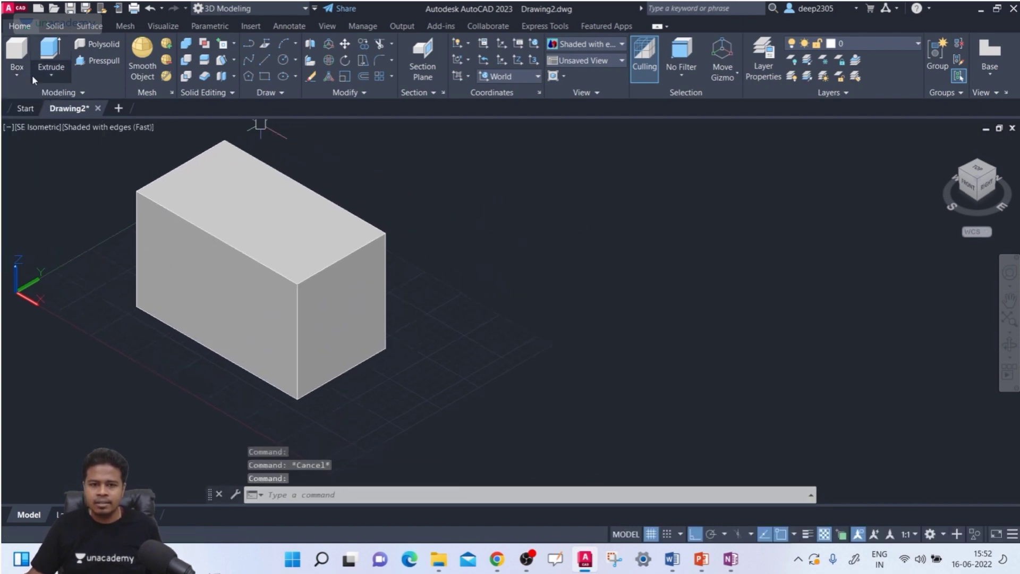
Draw a small circle on the box's top face, close to the end nearest the origin.
{"action": "type", "text": "d"}
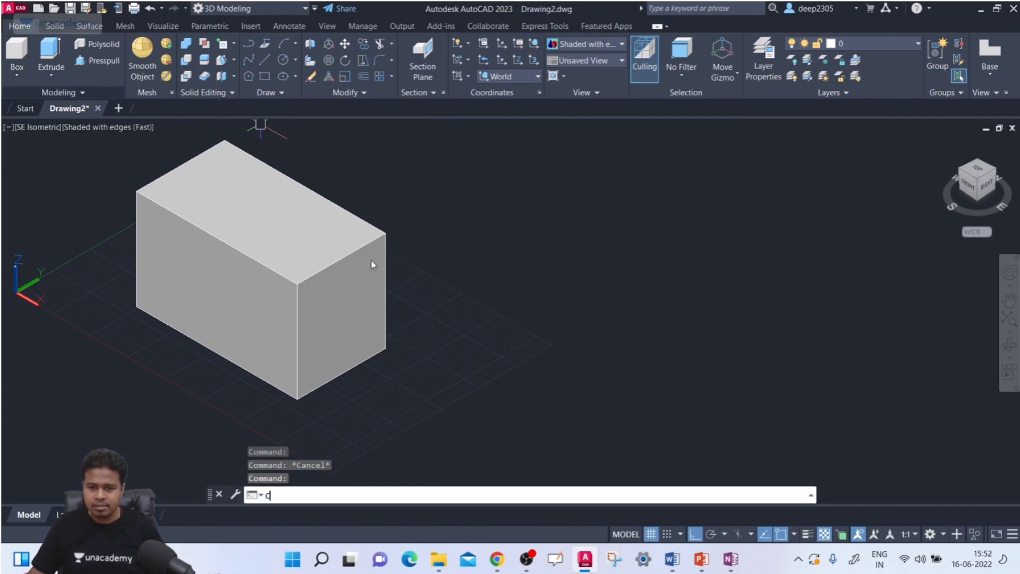
{"action": "key", "text": "Return"}
{"action": "key", "text": "Return"}
{"action": "middle_click_drag", "start_coordinate": [453, 369], "coordinate": [467, 373]}
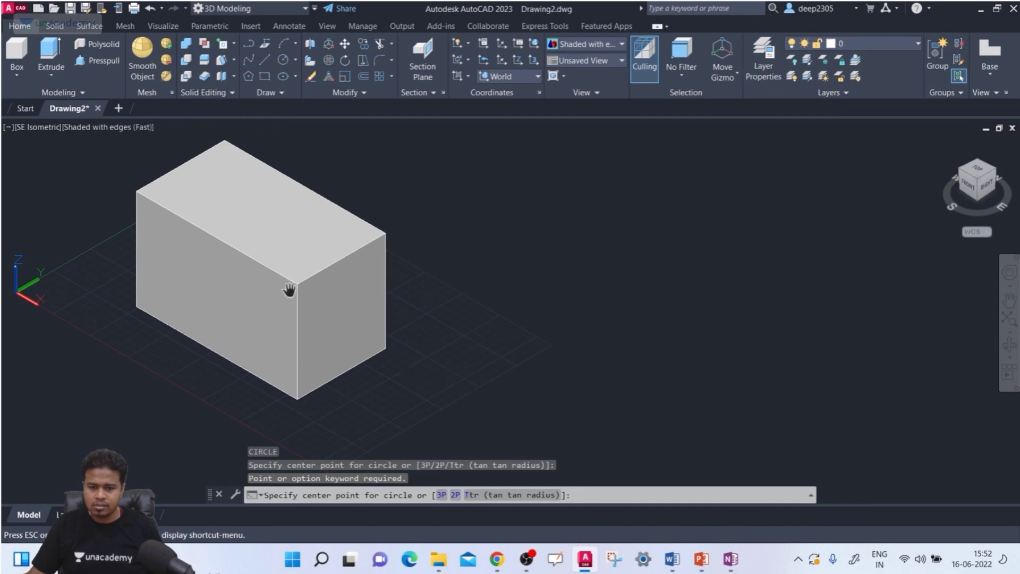
{"action": "middle_click_drag", "start_coordinate": [206, 193], "coordinate": [205, 193]}
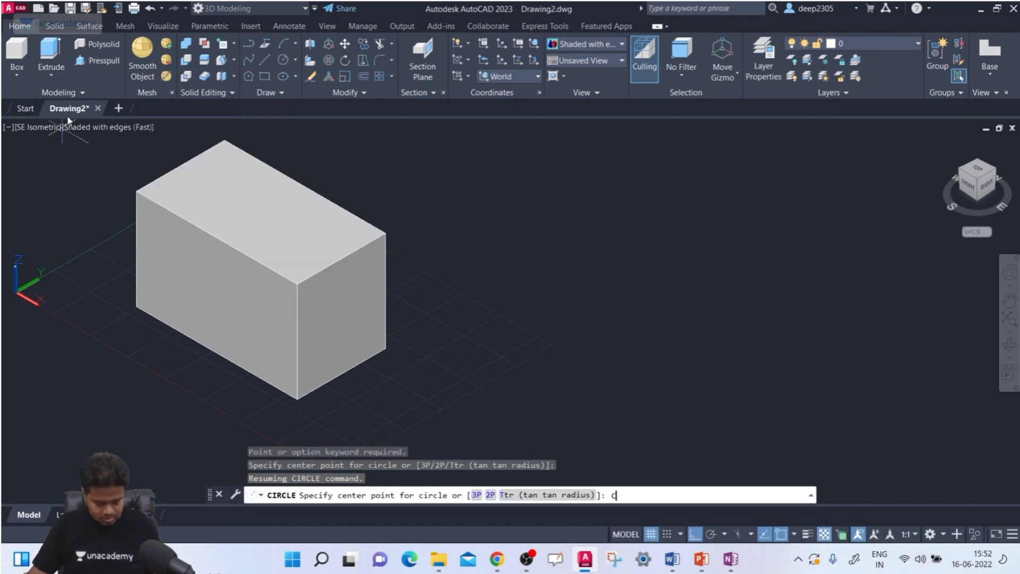
{"action": "type", "text": "c"}
{"action": "key", "text": "Return"}
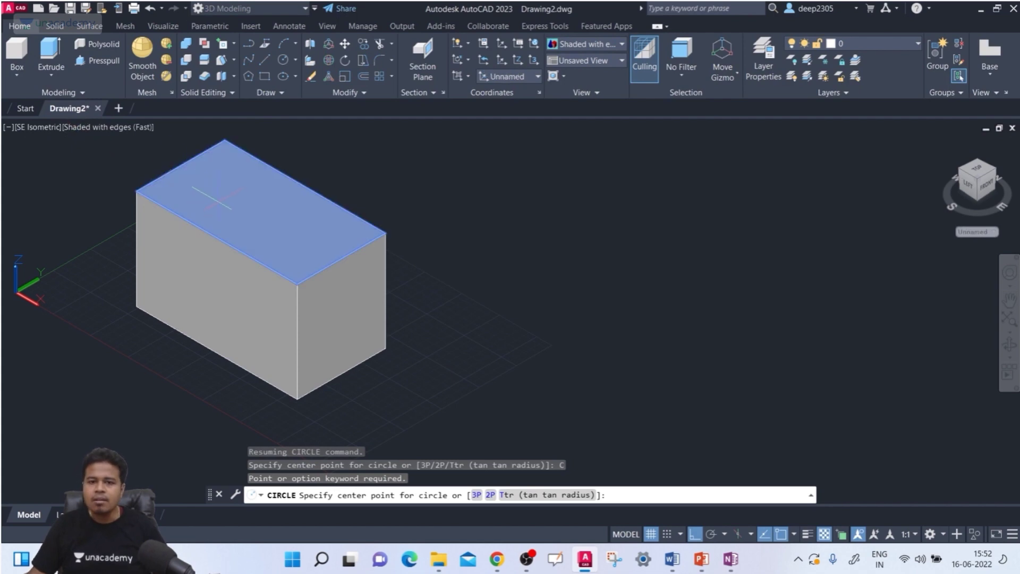
{"action": "left_click", "coordinate": [203, 191]}
{"action": "left_click", "coordinate": [221, 189]}
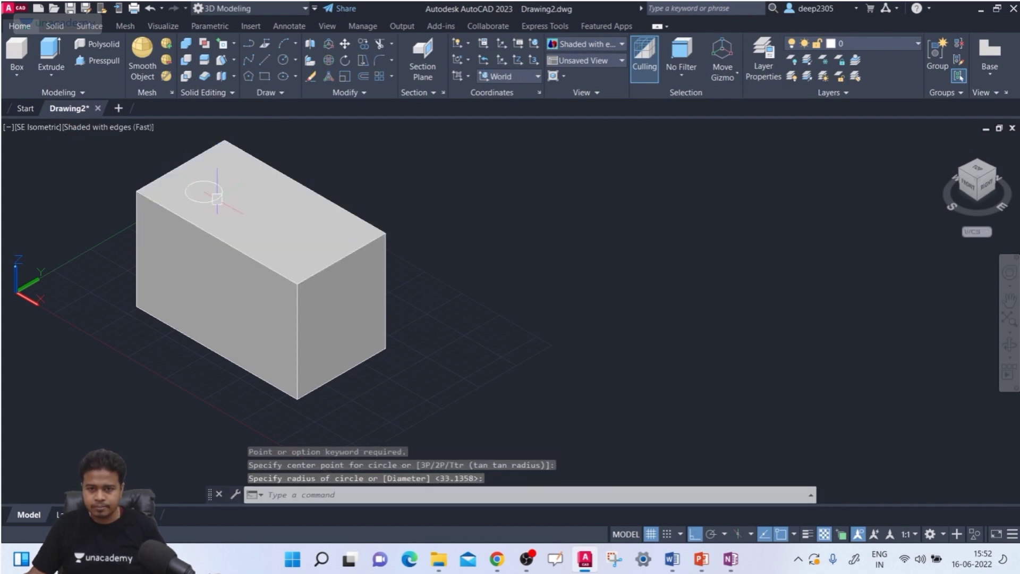
Presspull the circle down through the box to cut a round vertical hole.
{"action": "left_click", "coordinate": [106, 62]}
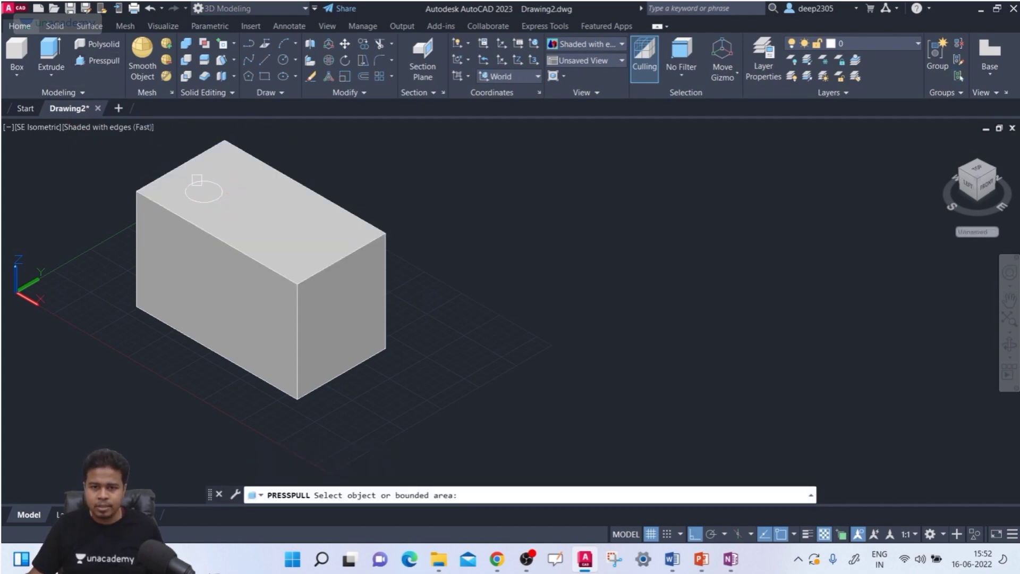
{"action": "left_click", "coordinate": [210, 192]}
{"action": "left_click", "coordinate": [200, 395]}
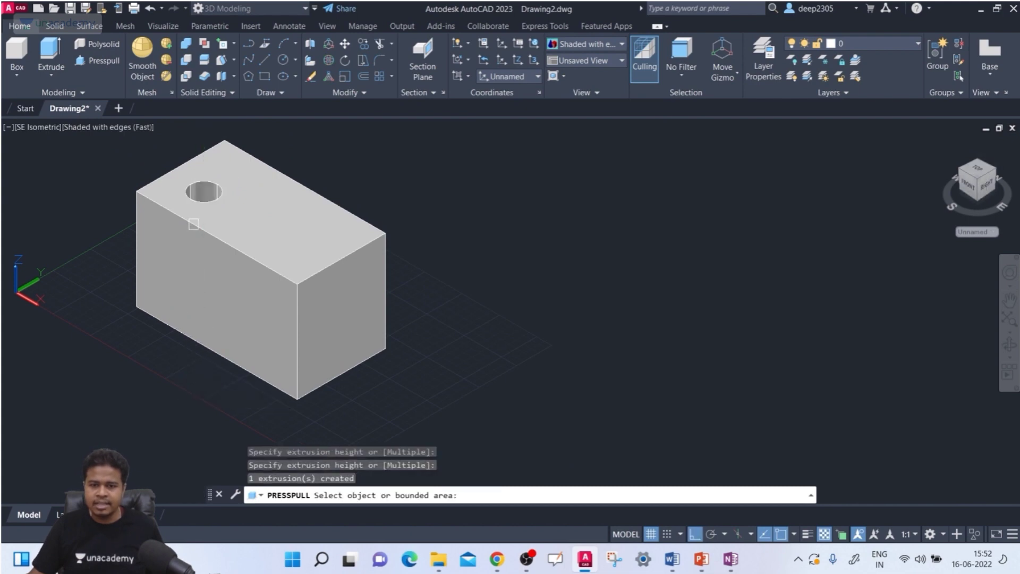
{"action": "scroll", "coordinate": [194, 223], "scroll_direction": "up", "scroll_amount": 3}
{"action": "scroll", "coordinate": [137, 194], "scroll_direction": "down", "scroll_amount": 4}
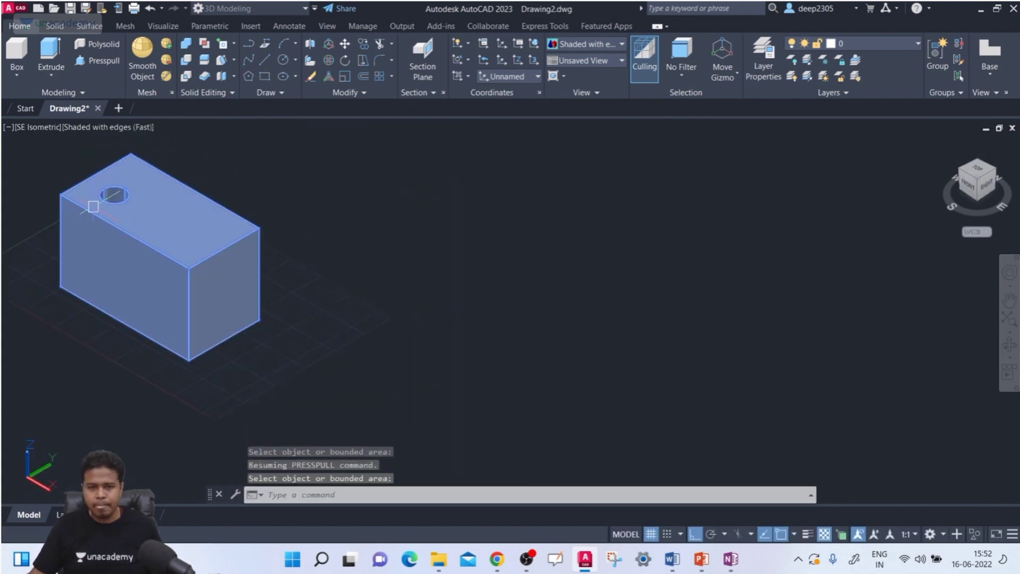
{"action": "scroll", "coordinate": [96, 202], "scroll_direction": "up", "scroll_amount": 3}
{"action": "key", "text": "Escape"}
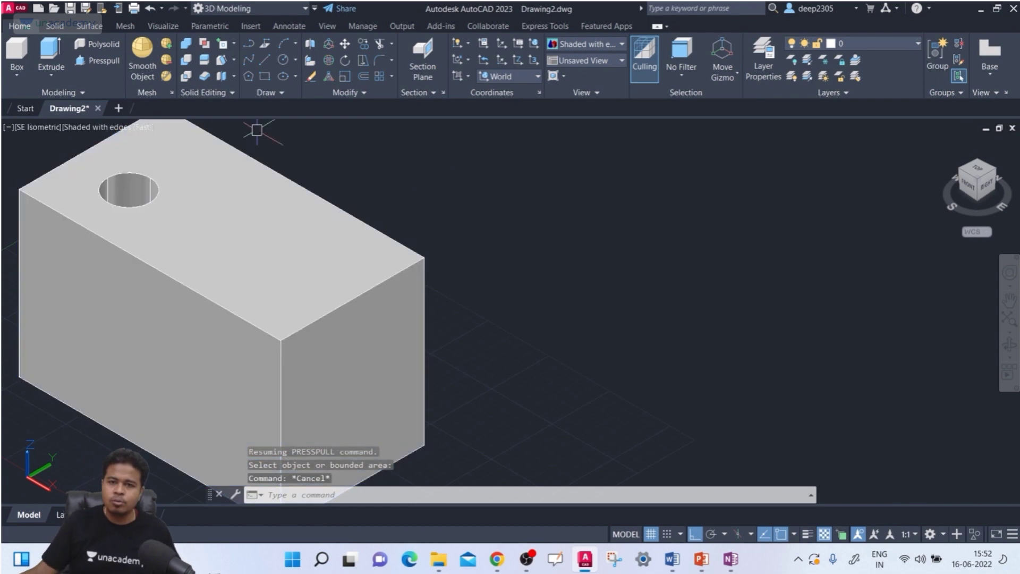
Move the round hole's inner face about 110 units along the X axis, from the hole centre toward the box's far end.
{"action": "left_click", "coordinate": [234, 63]}
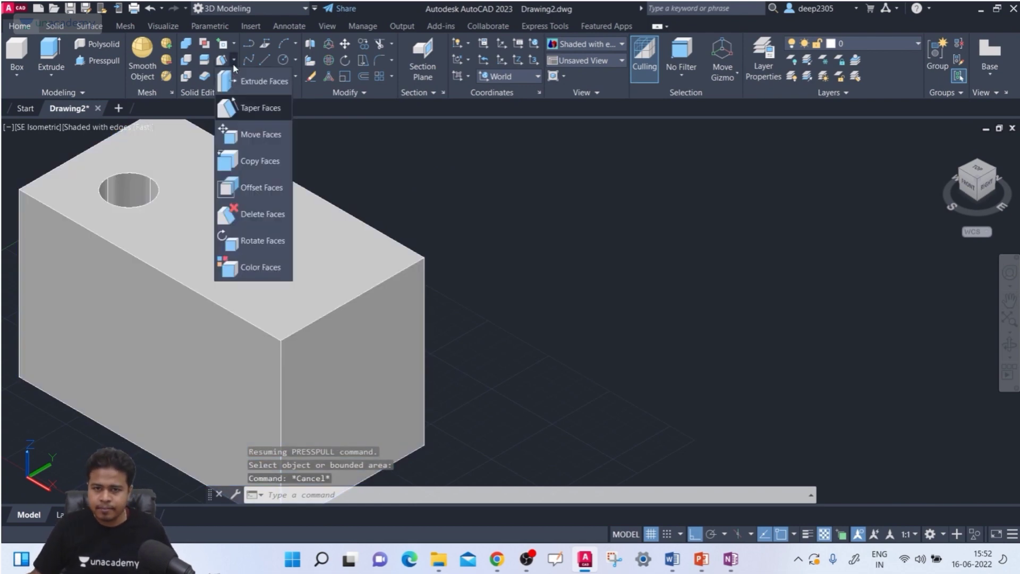
{"action": "left_click", "coordinate": [253, 139]}
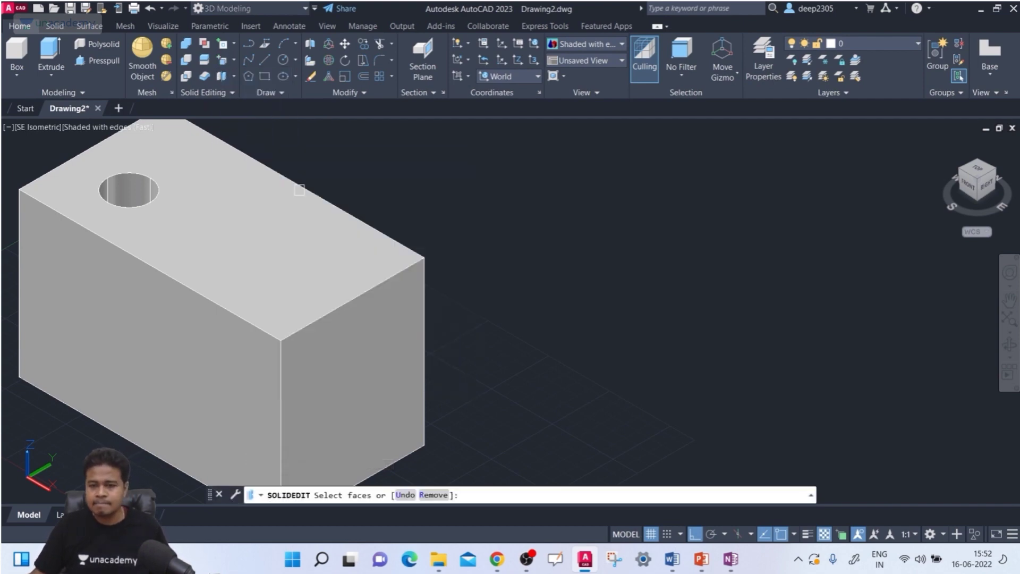
{"action": "middle_click_drag", "start_coordinate": [522, 238], "coordinate": [617, 272]}
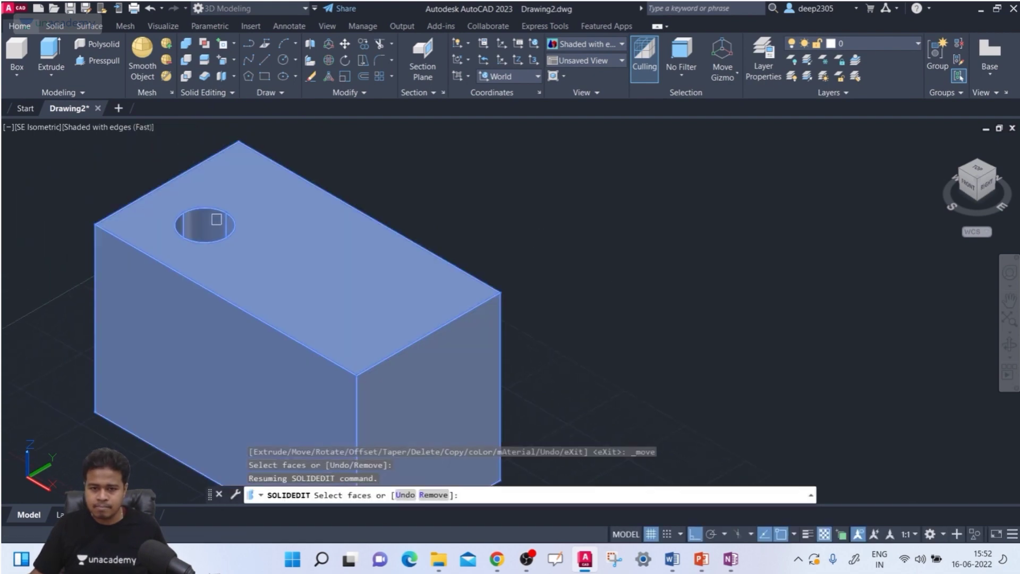
{"action": "left_click", "coordinate": [212, 226]}
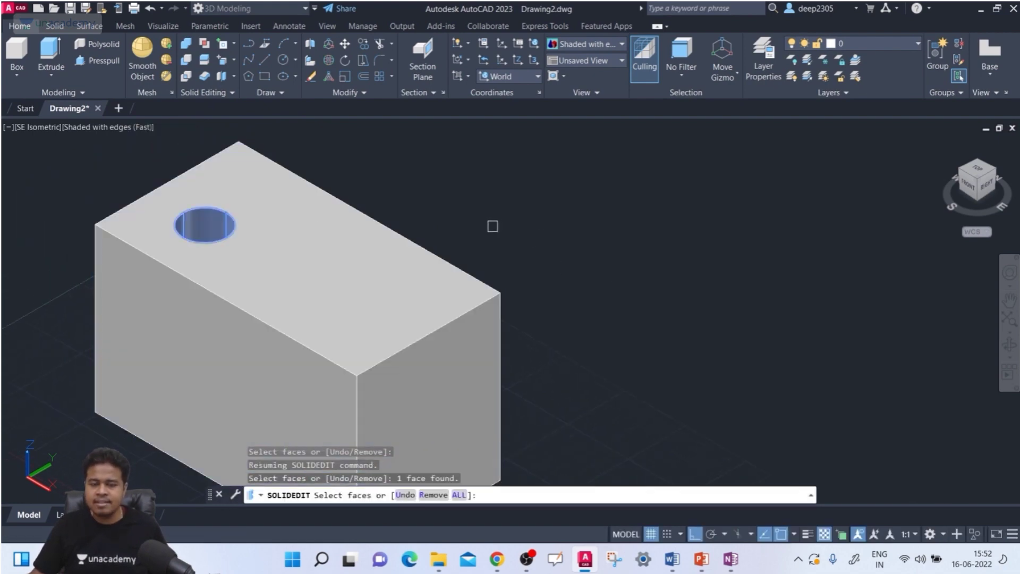
{"action": "middle_click_drag", "start_coordinate": [460, 228], "coordinate": [485, 264], "text": "shift"}
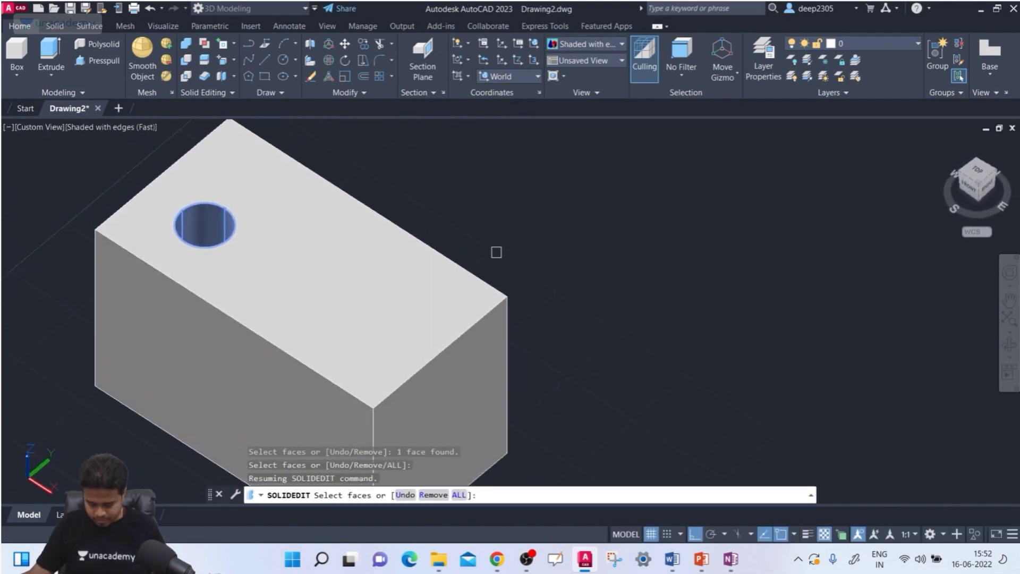
{"action": "key", "text": "Return"}
{"action": "scroll", "coordinate": [186, 198], "scroll_direction": "up", "scroll_amount": 2}
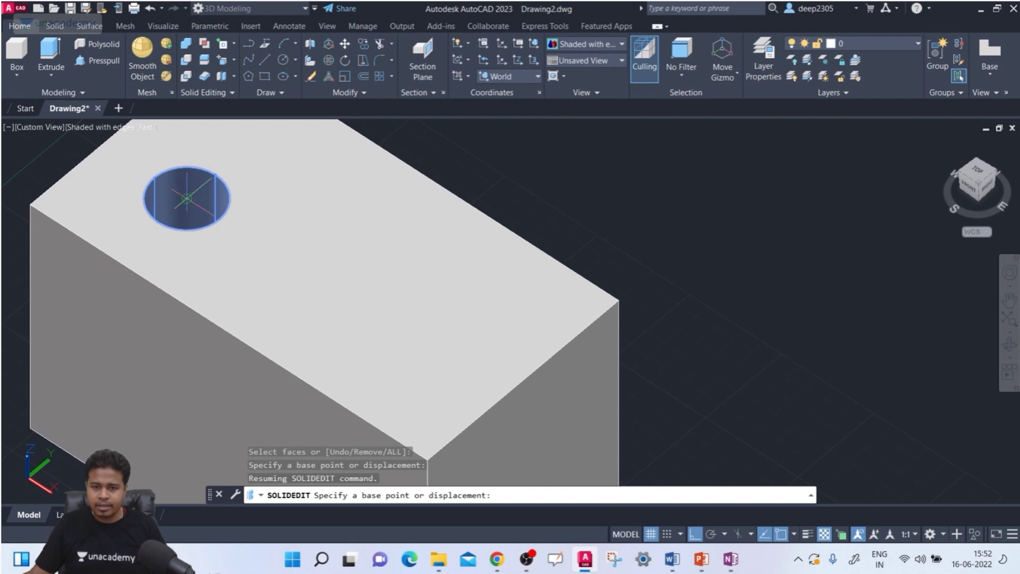
{"action": "left_click", "coordinate": [186, 198]}
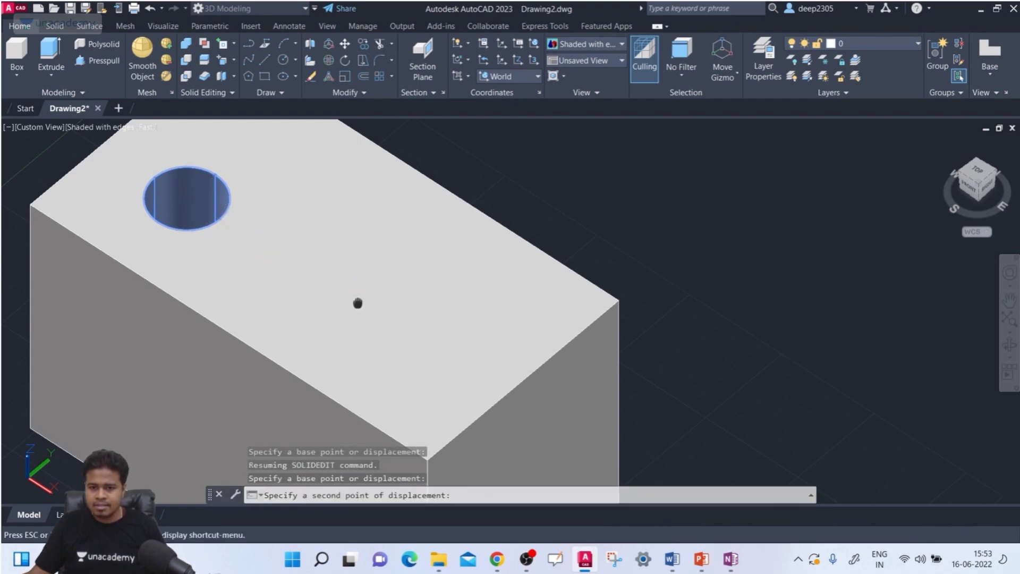
{"action": "middle_click_drag", "start_coordinate": [357, 303], "coordinate": [271, 230]}
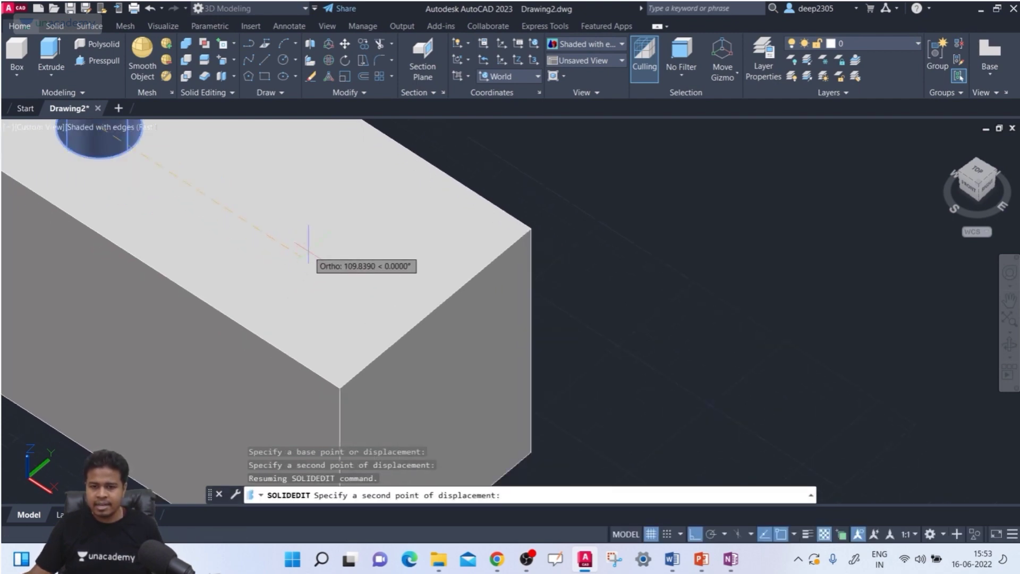
{"action": "left_click", "coordinate": [309, 245]}
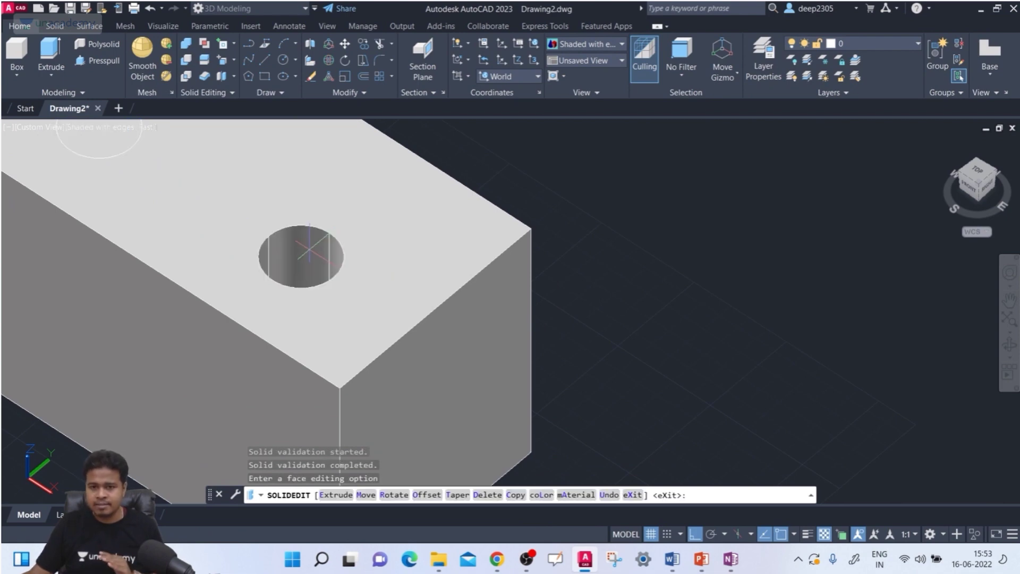
{"action": "scroll", "coordinate": [477, 284], "scroll_direction": "down", "scroll_amount": 2}
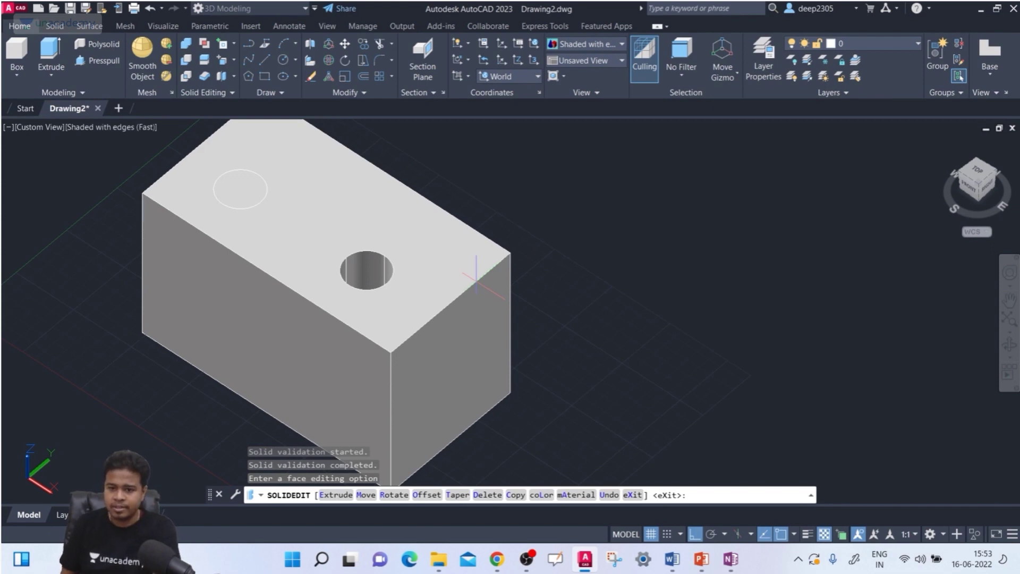
{"action": "key", "text": "Escape"}
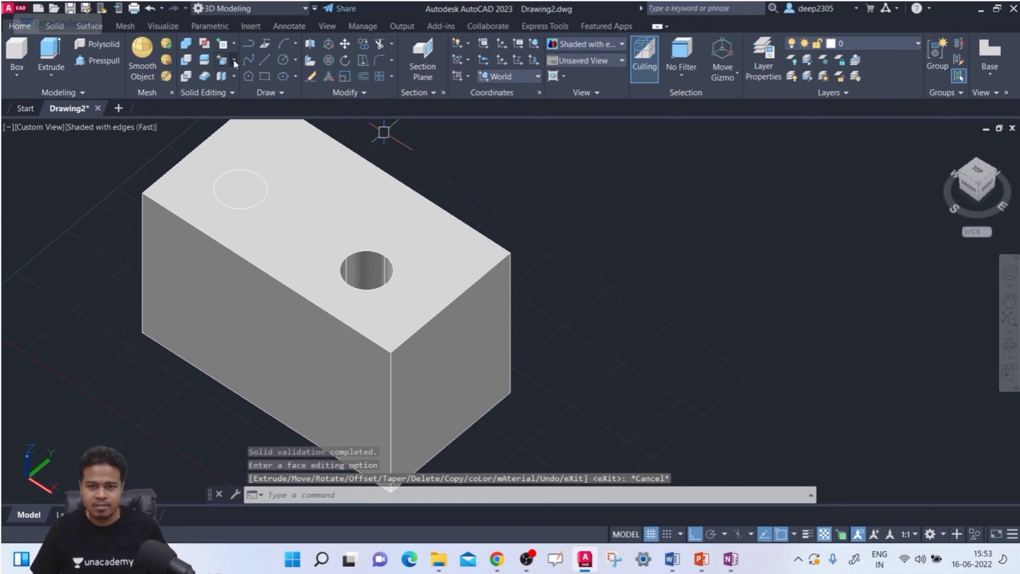
Delete the leftover circle on the box's top face at the hole's original position.
{"action": "middle_click_drag", "start_coordinate": [290, 192], "coordinate": [267, 229]}
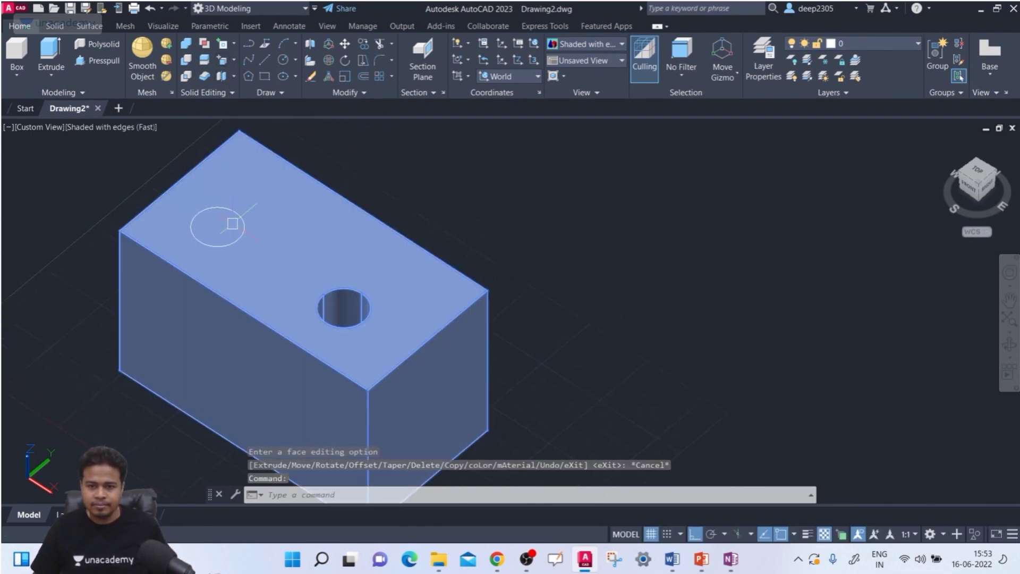
{"action": "left_click", "coordinate": [238, 240]}
{"action": "key", "text": "Delete"}
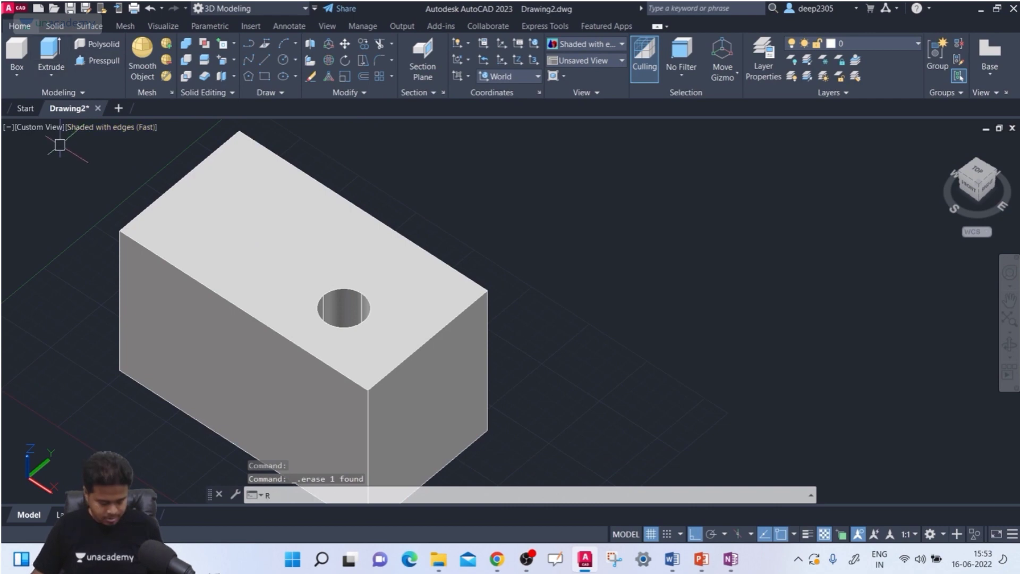
Draw a small freehand rectangle on the box's top face where the circle was, with its long side along the X axis.
{"action": "type", "text": "rec"}
{"action": "key", "text": "Return"}
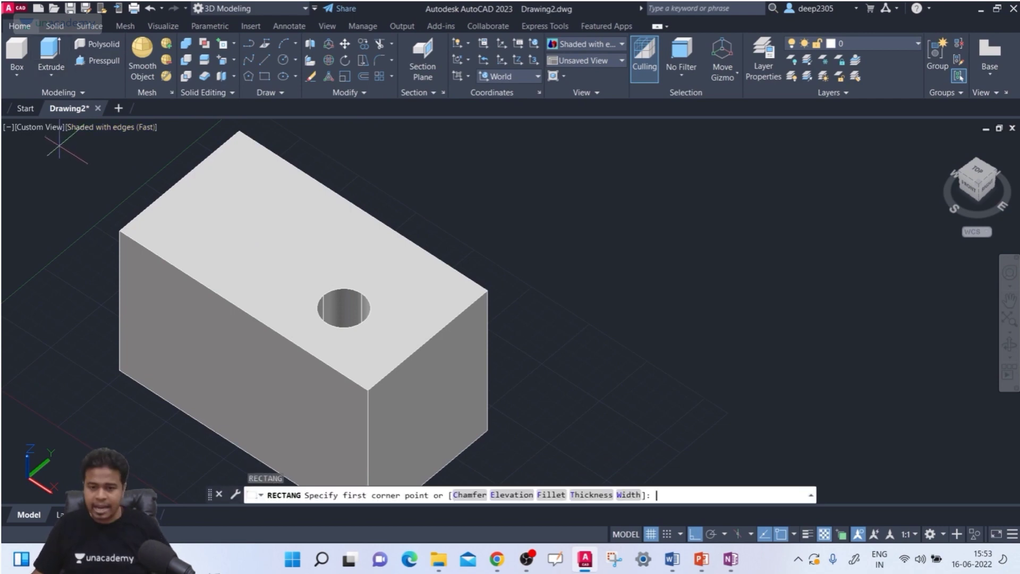
{"action": "left_click", "coordinate": [171, 218]}
{"action": "left_click", "coordinate": [282, 240]}
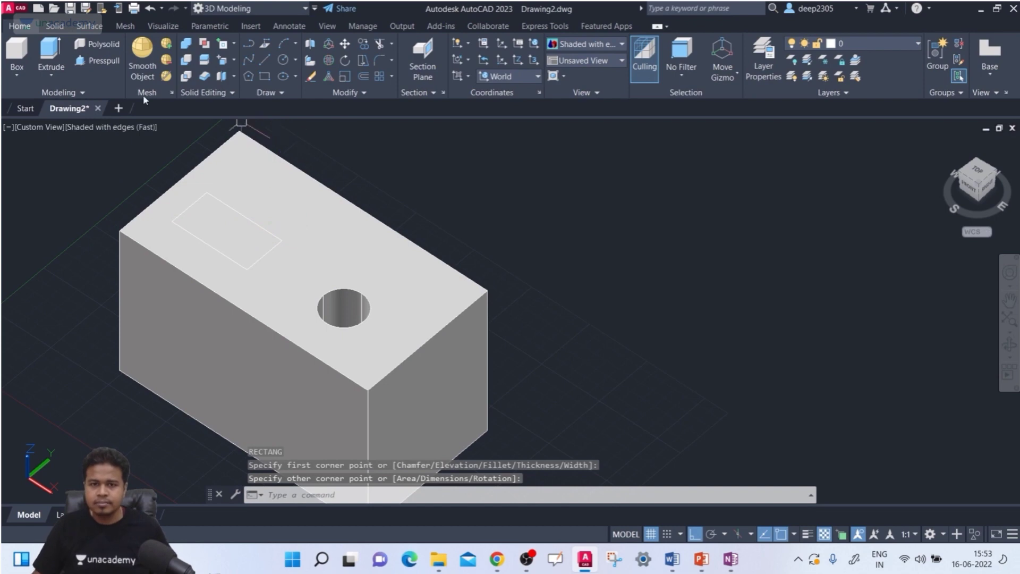
Presspull the rectangle downward through the box until it extends below the bottom face.
{"action": "left_click", "coordinate": [98, 60]}
{"action": "left_click", "coordinate": [259, 256]}
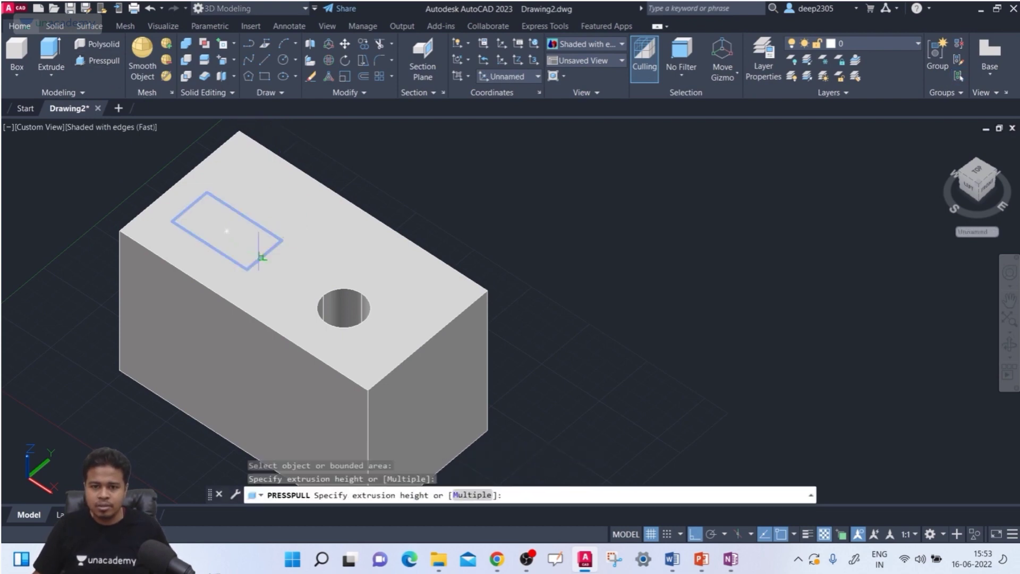
{"action": "left_click", "coordinate": [272, 470]}
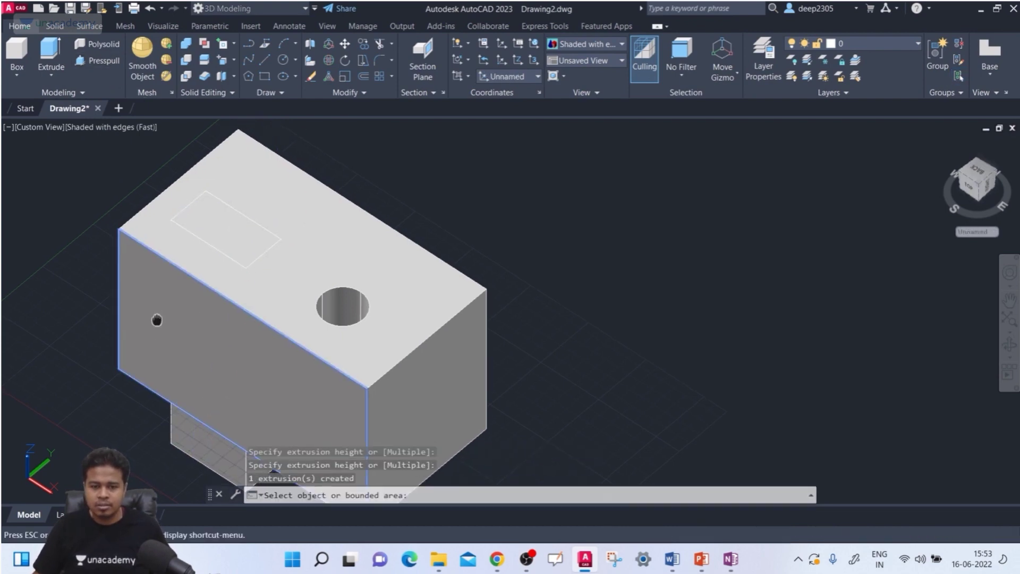
{"action": "middle_click_drag", "start_coordinate": [157, 320], "coordinate": [155, 324]}
{"action": "key", "text": "Return"}
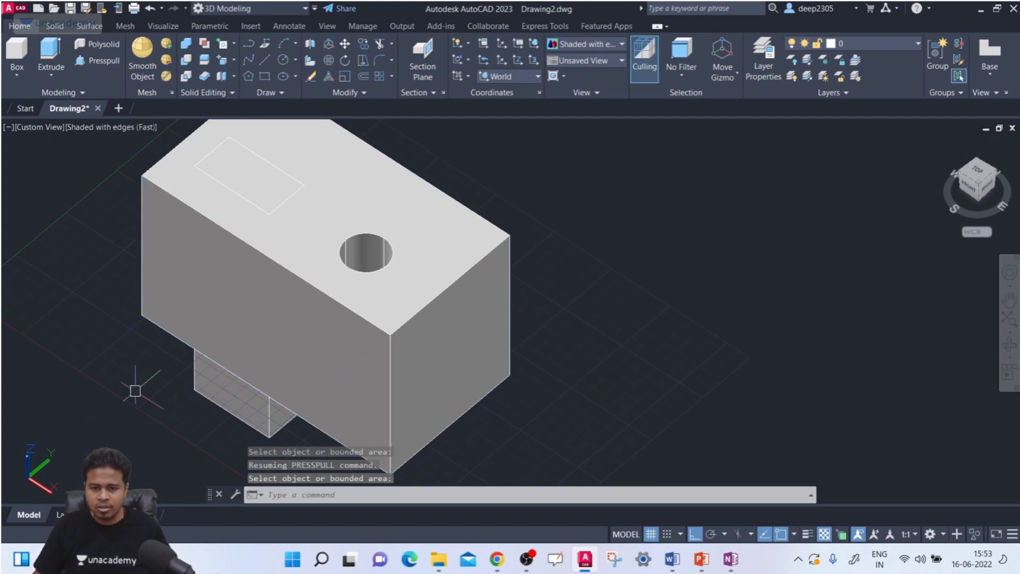
Subtract the rectangular extrusion from the box to cut a rectangular hole.
{"action": "mouse_move", "coordinate": [135, 391]}
{"action": "middle_mouse_down", "text": "shift"}
{"action": "mouse_move", "coordinate": [164, 358]}
{"action": "mouse_move", "coordinate": [132, 387]}
{"action": "middle_mouse_up", "text": "shift"}
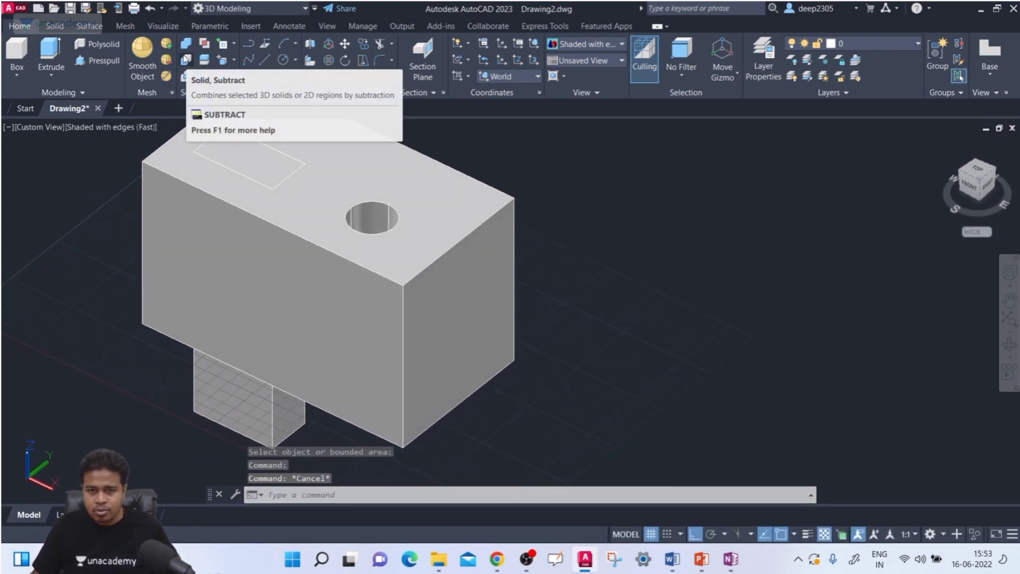
{"action": "left_click", "coordinate": [185, 60]}
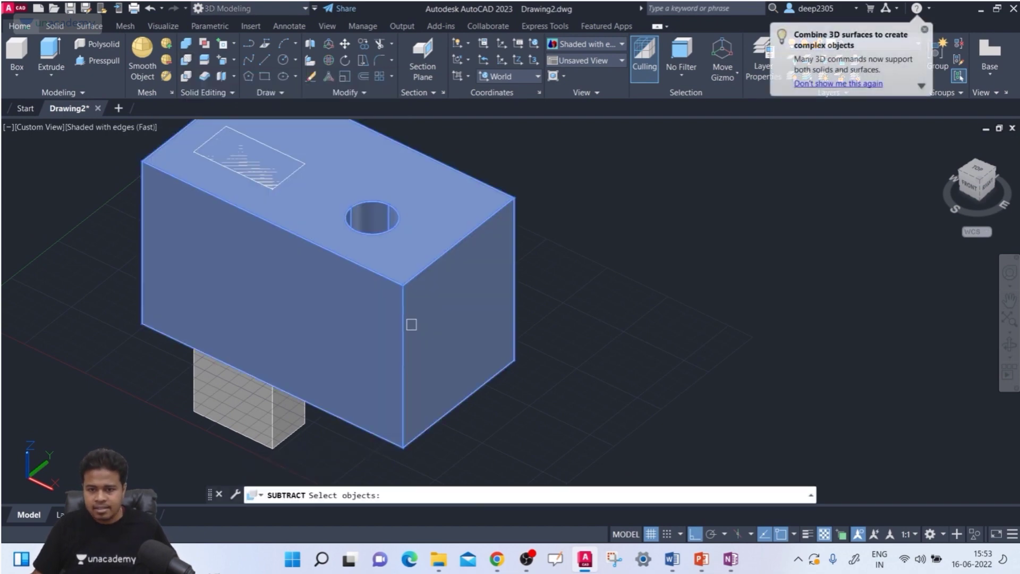
Subtract the rectangular box from the large block to cut a rectangular through-opening beside the round hole.
{"action": "left_click", "coordinate": [411, 324]}
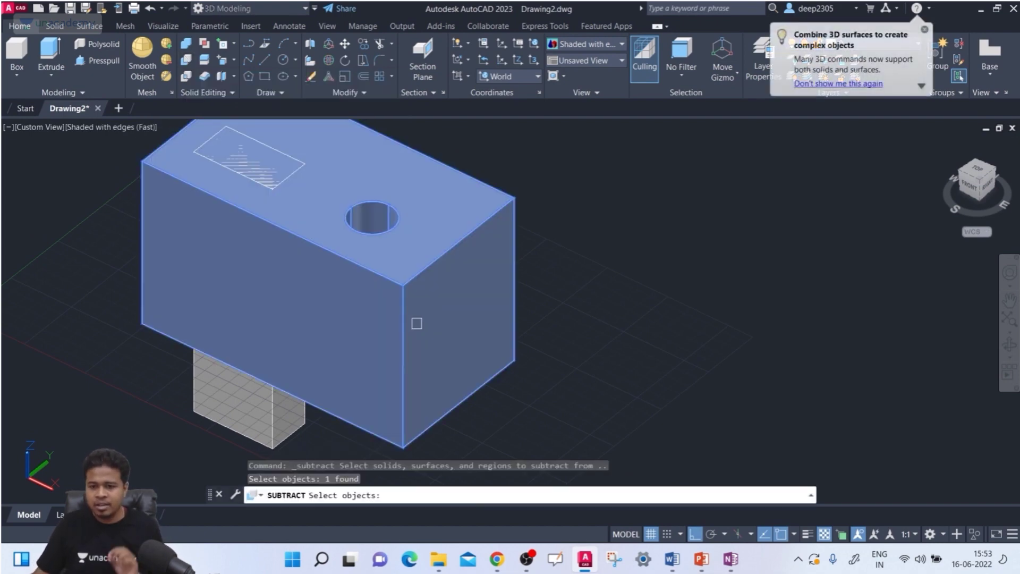
{"action": "key", "text": "Return"}
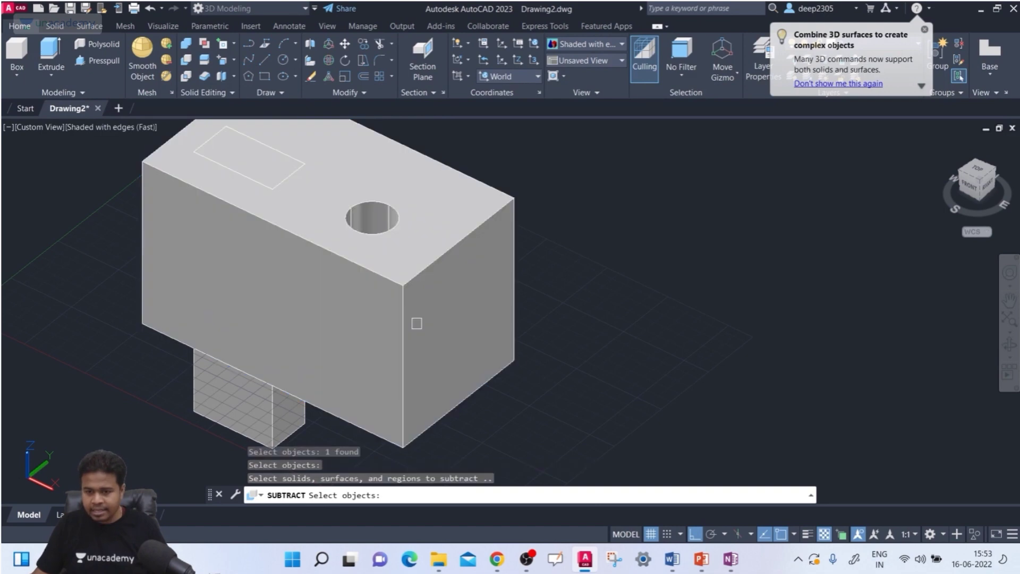
{"action": "left_click", "coordinate": [248, 392]}
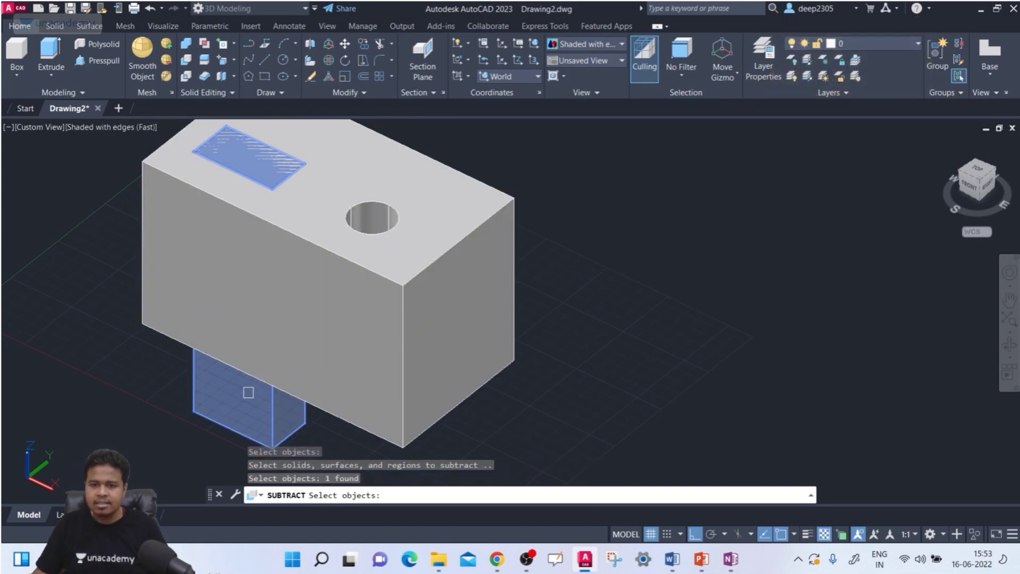
{"action": "key", "text": "Return"}
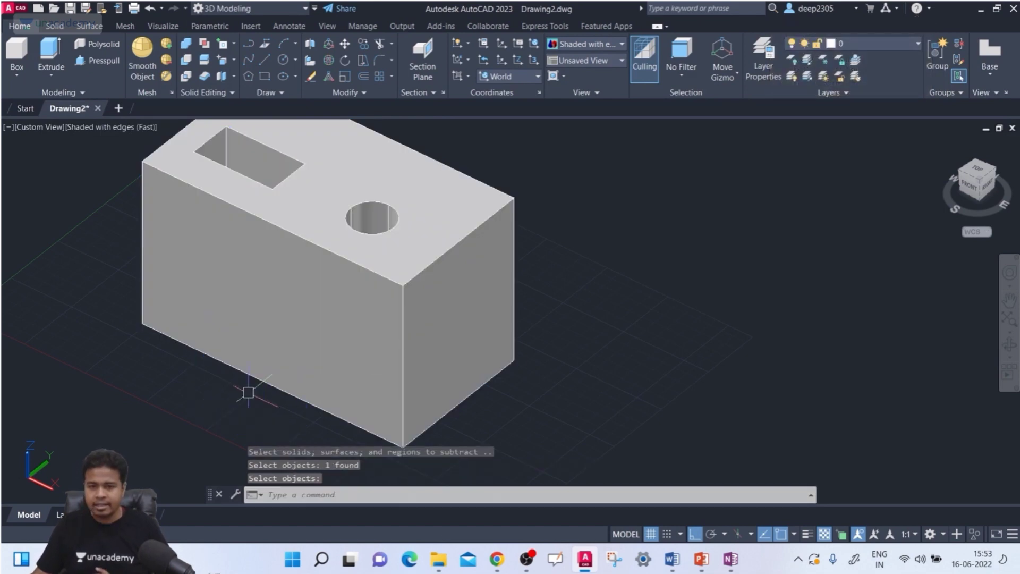
{"action": "middle_click_drag", "start_coordinate": [267, 226], "coordinate": [226, 272]}
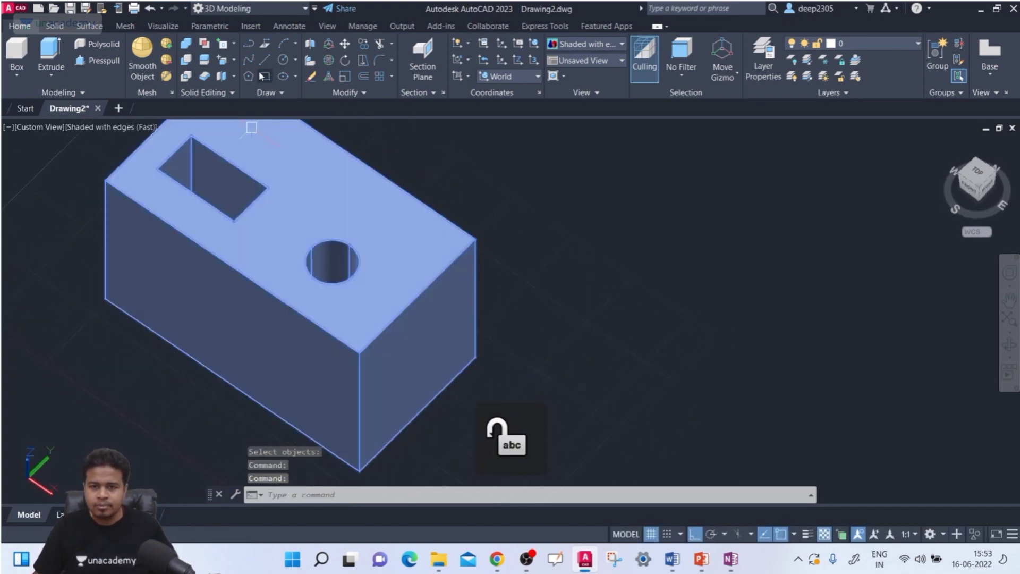
{"action": "left_click", "coordinate": [234, 61]}
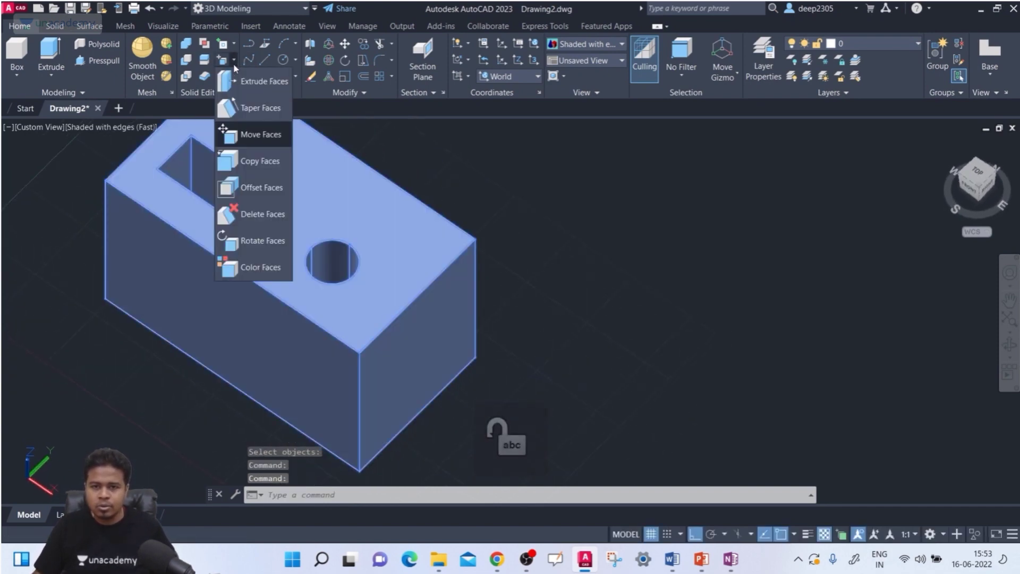
{"action": "left_click", "coordinate": [261, 134]}
{"action": "middle_click_drag", "start_coordinate": [609, 237], "coordinate": [637, 262]}
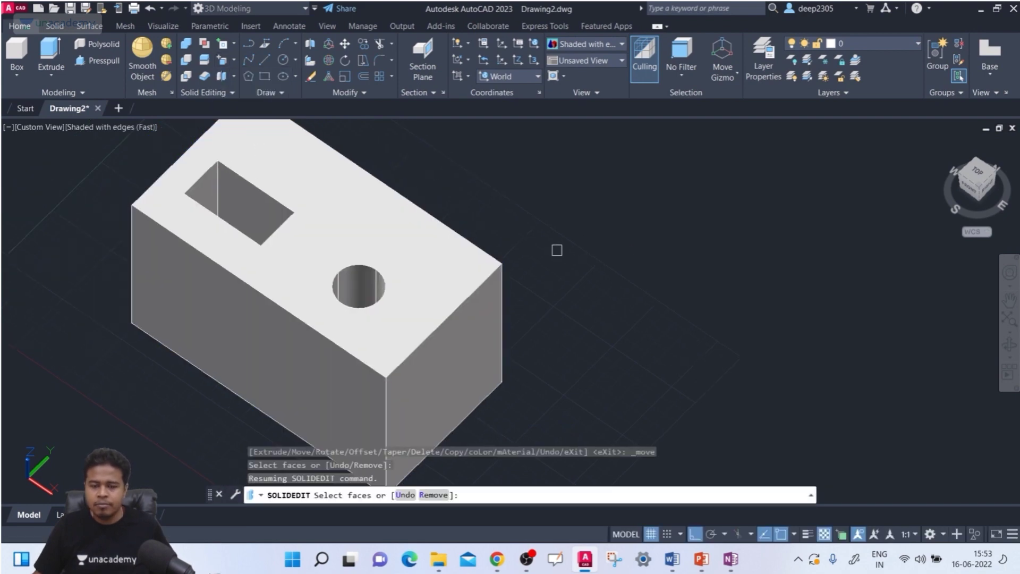
{"action": "scroll", "coordinate": [246, 206], "scroll_direction": "up", "scroll_amount": 3}
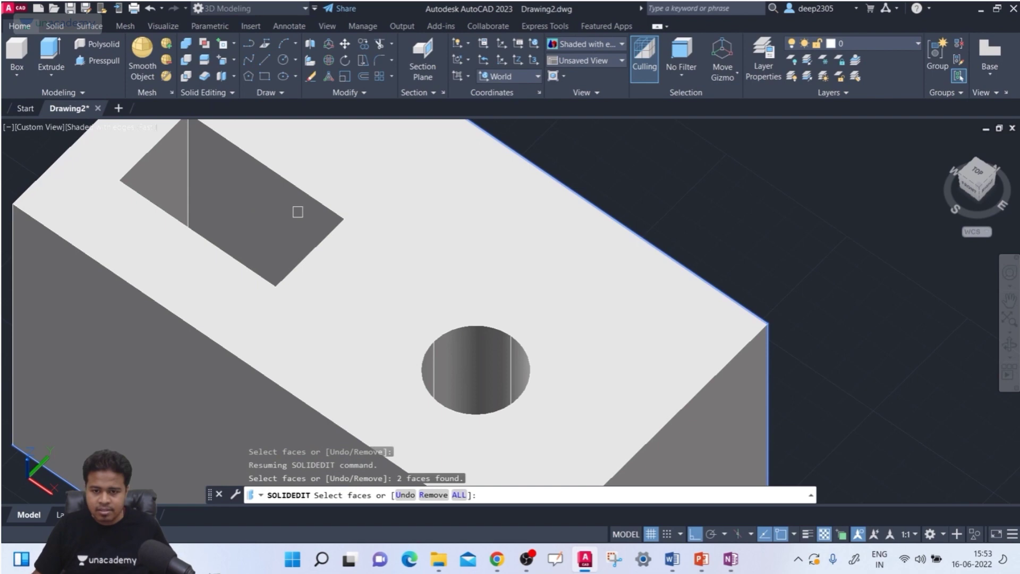
{"action": "key", "text": "Escape"}
{"action": "key", "text": "Escape"}
{"action": "key", "text": "Escape"}
{"action": "key", "text": "Escape"}
Widen the rectangular opening by moving its long far wall outward at 90° with Move Faces, using the wall's upper corner as base point.
{"action": "scroll", "coordinate": [338, 221], "scroll_direction": "down", "scroll_amount": 3}
{"action": "middle_click_drag", "start_coordinate": [315, 300], "coordinate": [224, 212], "text": "shift"}
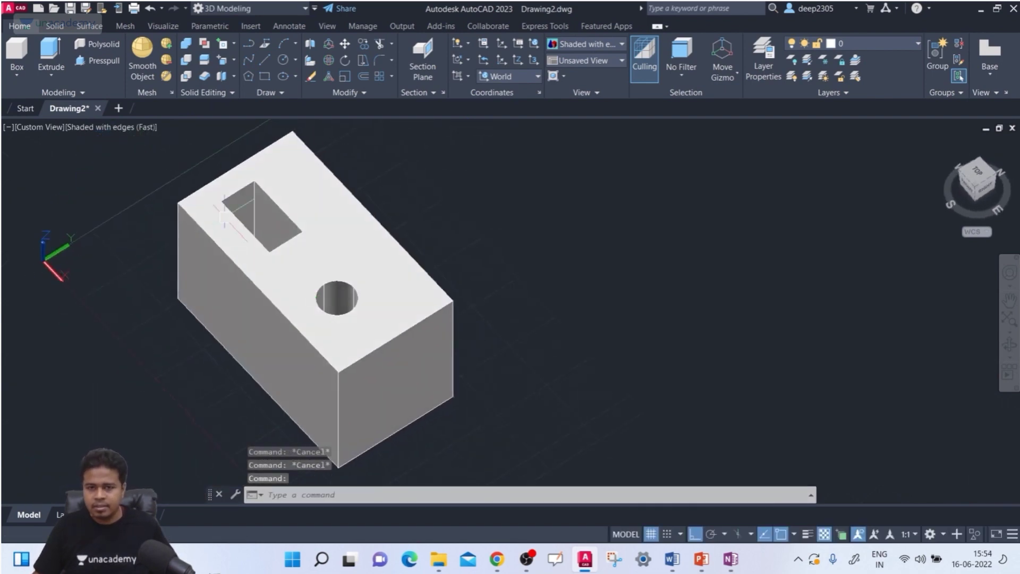
{"action": "left_click", "coordinate": [234, 59]}
{"action": "left_click", "coordinate": [243, 114]}
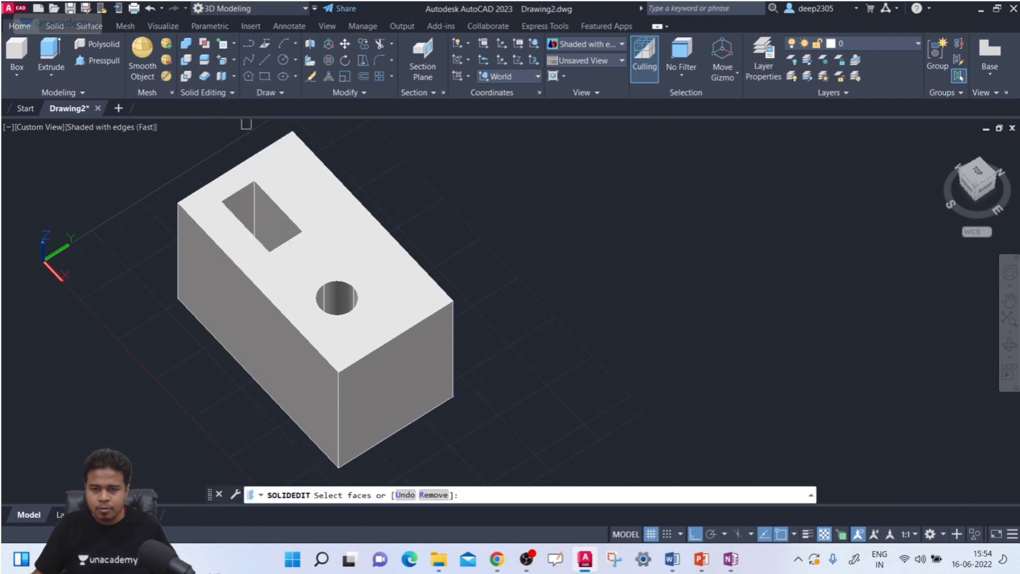
{"action": "scroll", "coordinate": [271, 228], "scroll_direction": "up", "scroll_amount": 5}
{"action": "left_click", "coordinate": [288, 216]}
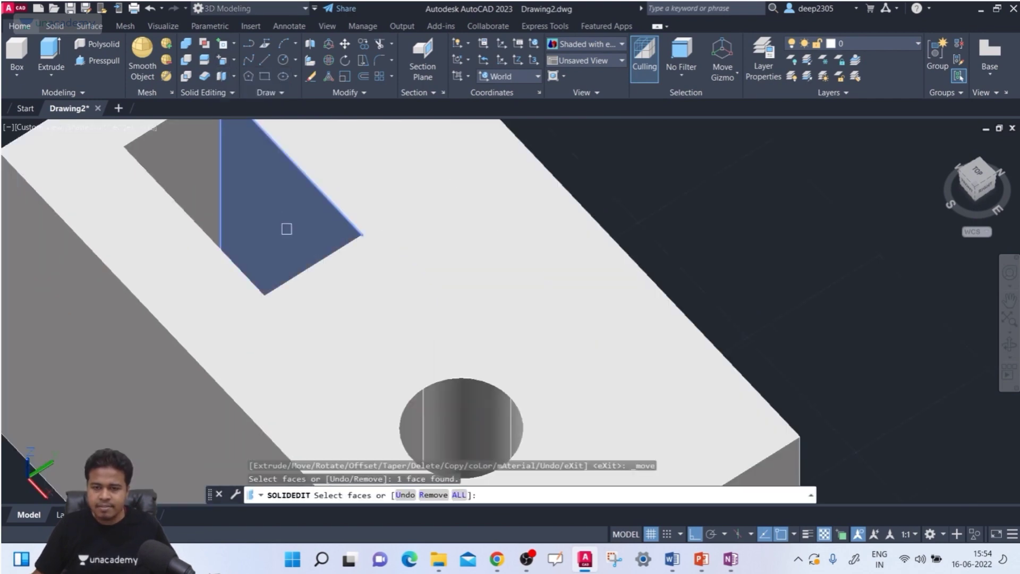
{"action": "scroll", "coordinate": [356, 225], "scroll_direction": "up", "scroll_amount": 2}
{"action": "scroll", "coordinate": [291, 188], "scroll_direction": "down", "scroll_amount": 2}
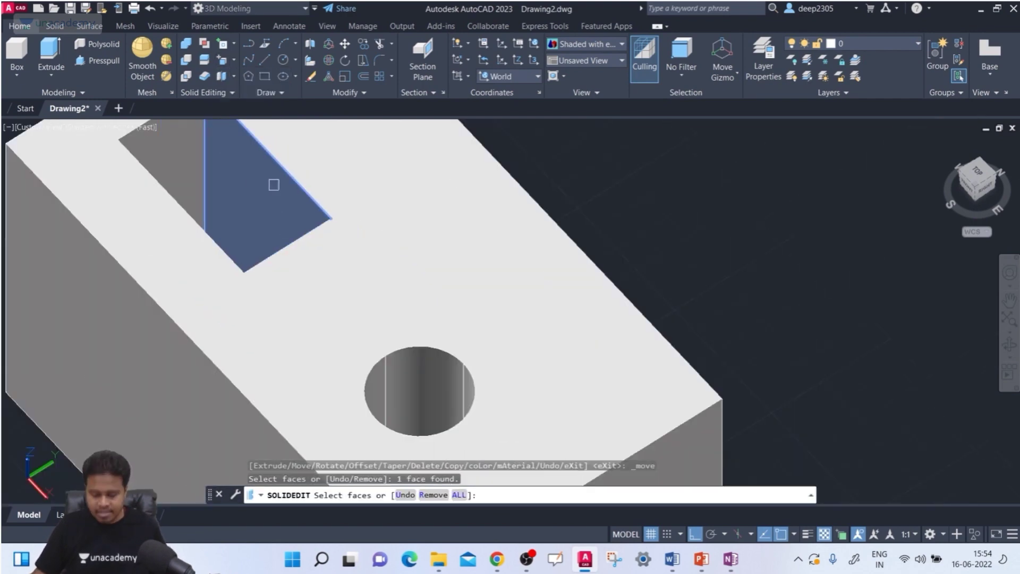
{"action": "key", "text": "Return"}
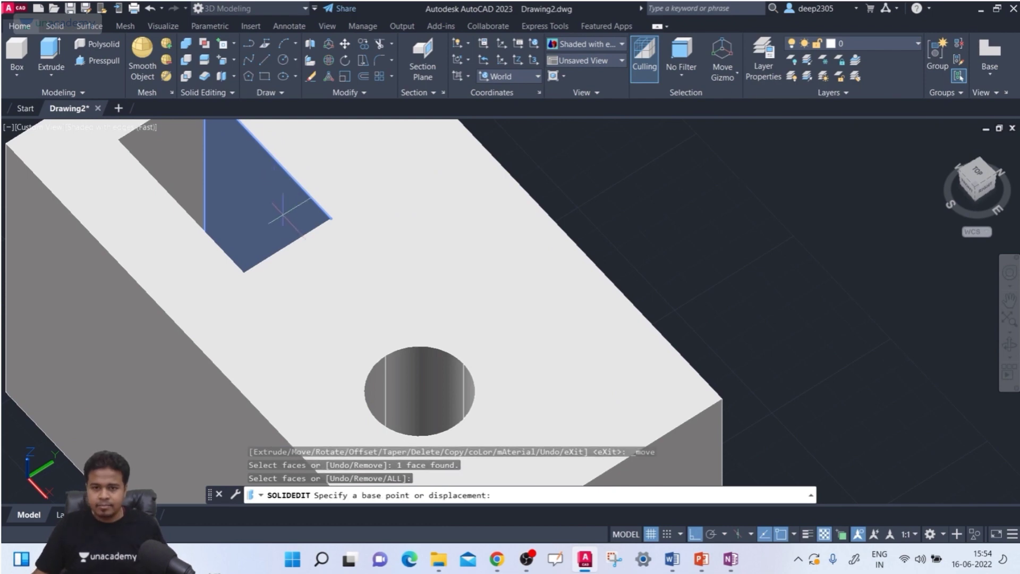
{"action": "scroll", "coordinate": [295, 213], "scroll_direction": "up", "scroll_amount": 3}
{"action": "scroll", "coordinate": [295, 217], "scroll_direction": "down", "scroll_amount": 4}
{"action": "middle_click_drag", "start_coordinate": [294, 219], "coordinate": [264, 243]}
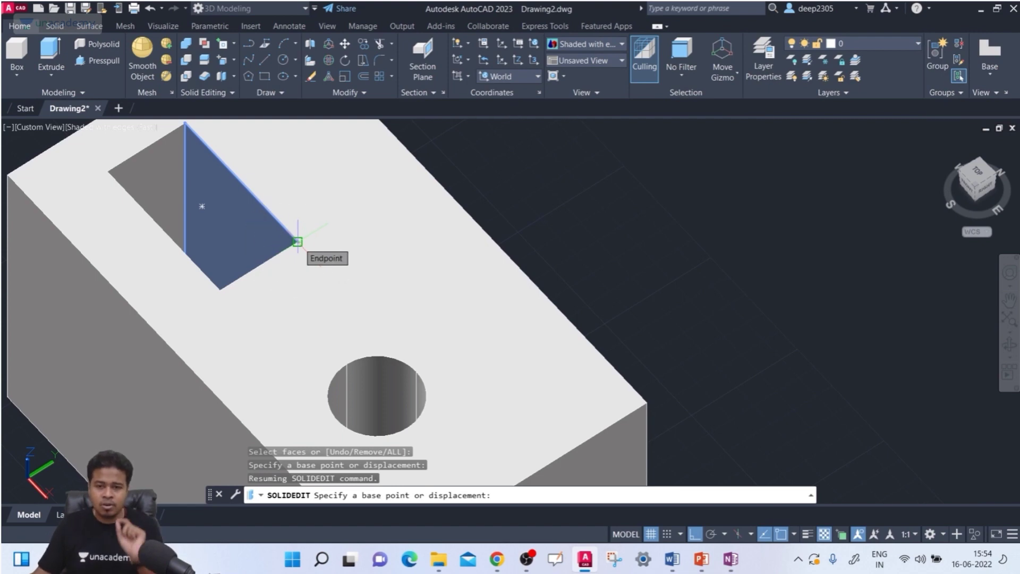
{"action": "left_click", "coordinate": [297, 242]}
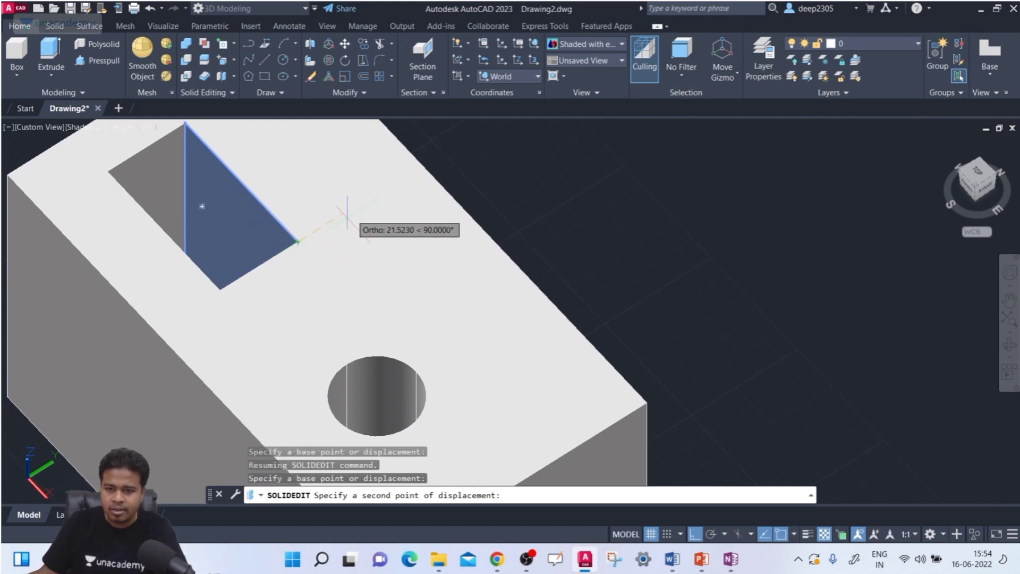
{"action": "left_click", "coordinate": [370, 201]}
{"action": "scroll", "coordinate": [383, 223], "scroll_direction": "down", "scroll_amount": 2}
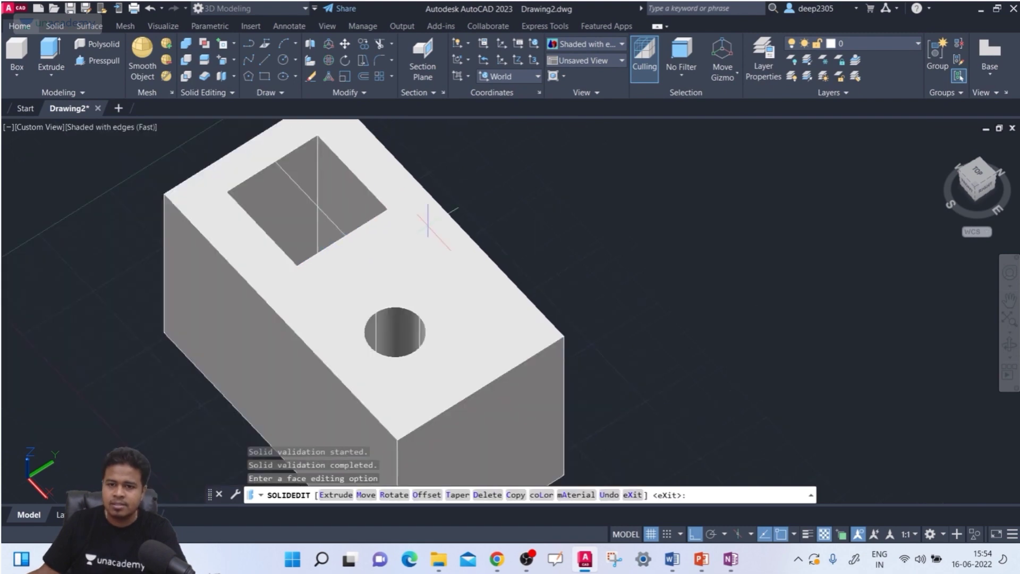
{"action": "middle_click_drag", "start_coordinate": [409, 216], "coordinate": [524, 289]}
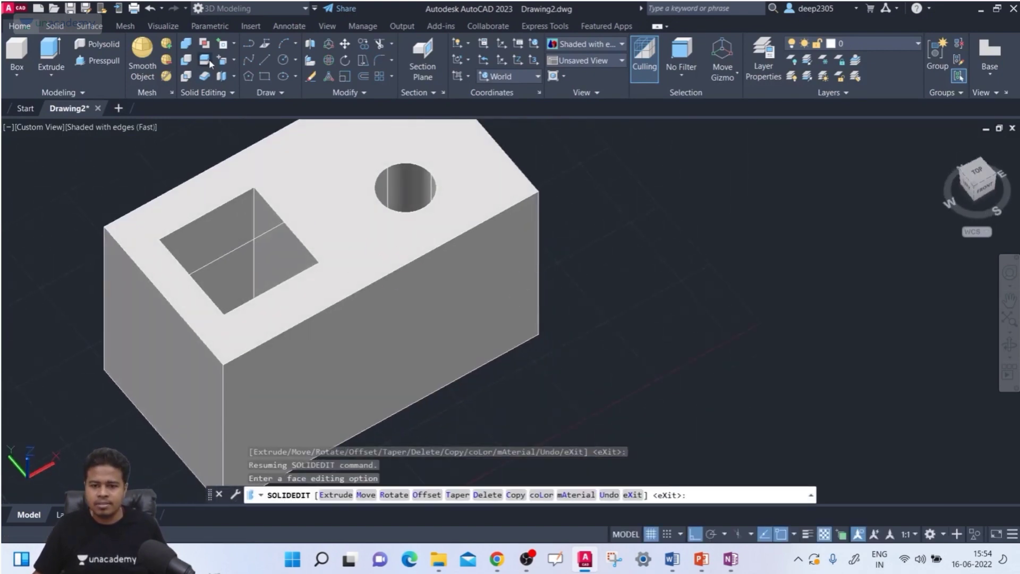
{"action": "key", "text": "Escape"}
{"action": "key", "text": "Escape"}
{"action": "key", "text": "Escape"}
Lengthen the rectangular opening by moving its end wall about 46 units at 0° toward the round hole with Move Faces.
{"action": "left_click", "coordinate": [235, 59]}
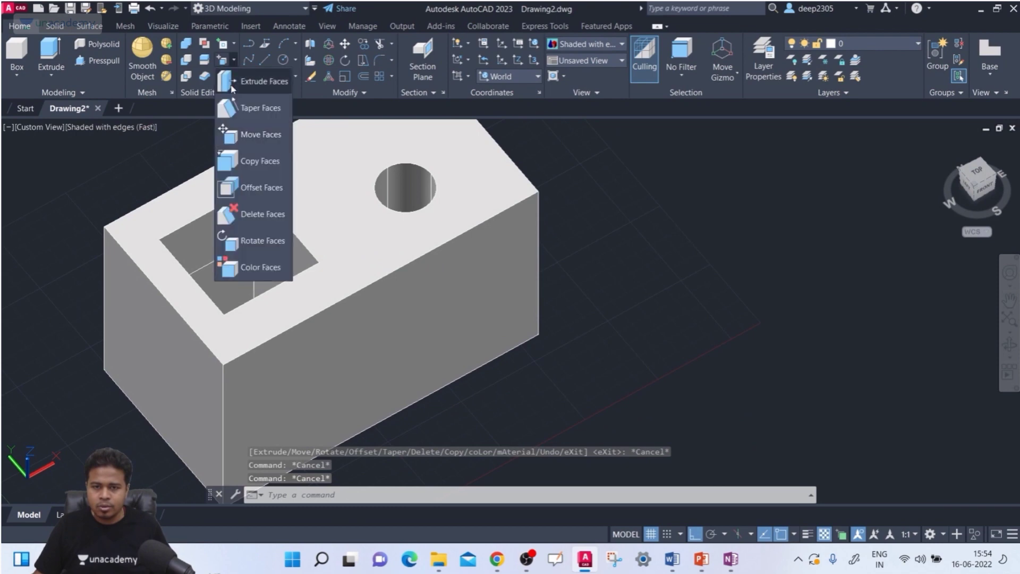
{"action": "left_click", "coordinate": [246, 137]}
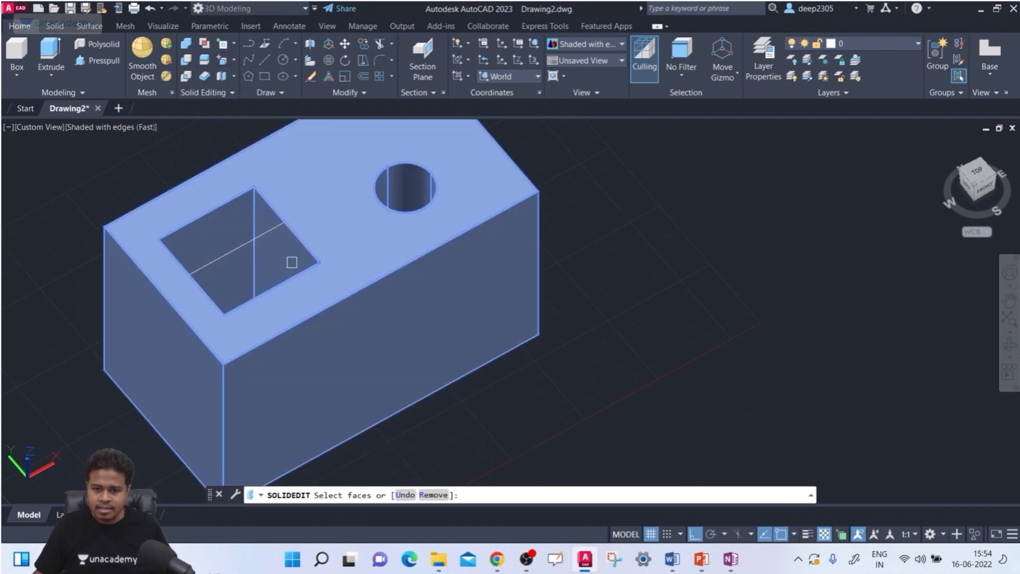
{"action": "left_click", "coordinate": [288, 252]}
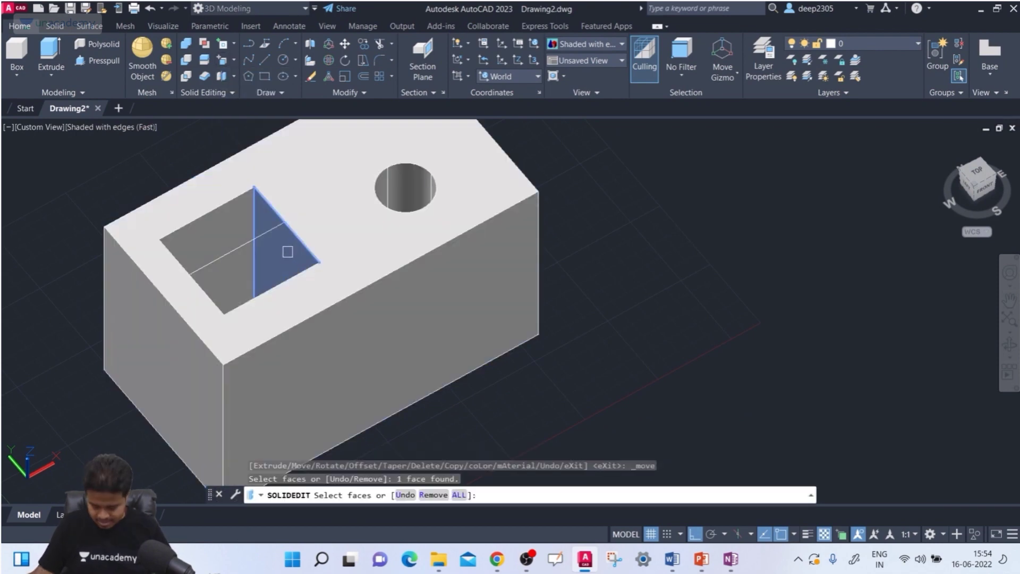
{"action": "key", "text": "Return"}
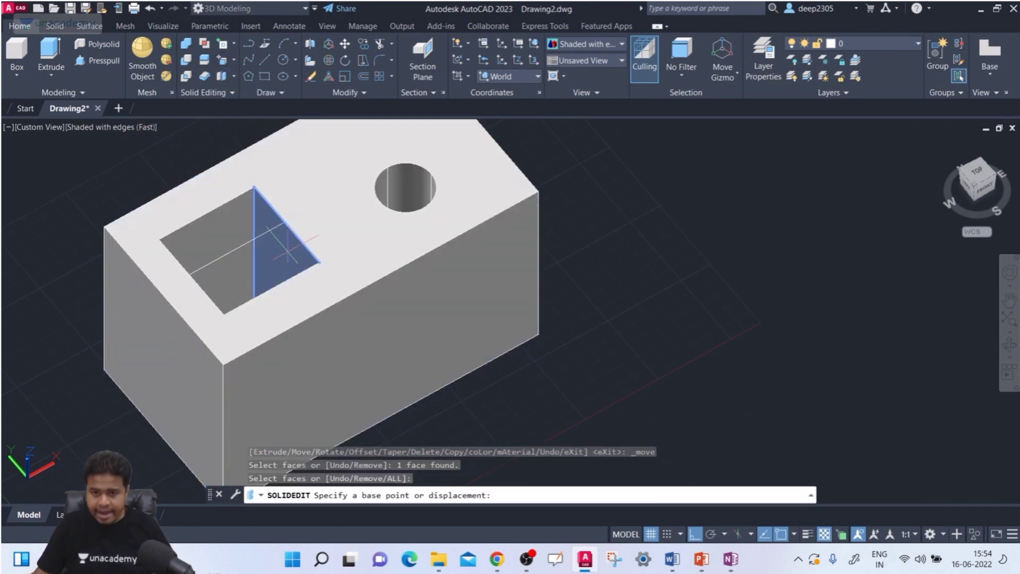
{"action": "left_click", "coordinate": [319, 262]}
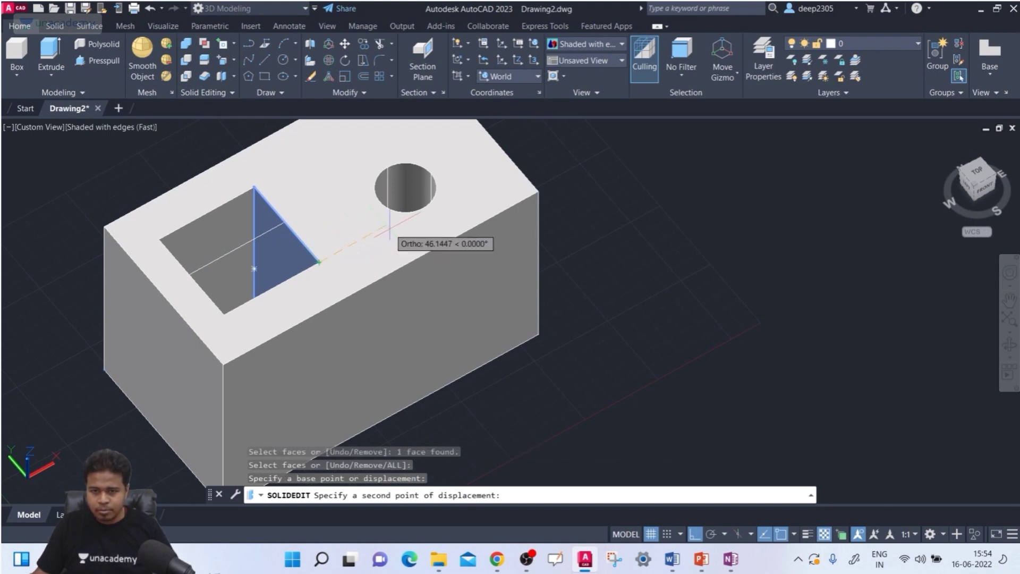
{"action": "left_click", "coordinate": [392, 222]}
Move the rectangular opening's long far wall outward by 20 units at 90° with Move Faces, from its upper corner.
{"action": "middle_click_drag", "start_coordinate": [495, 301], "coordinate": [485, 275]}
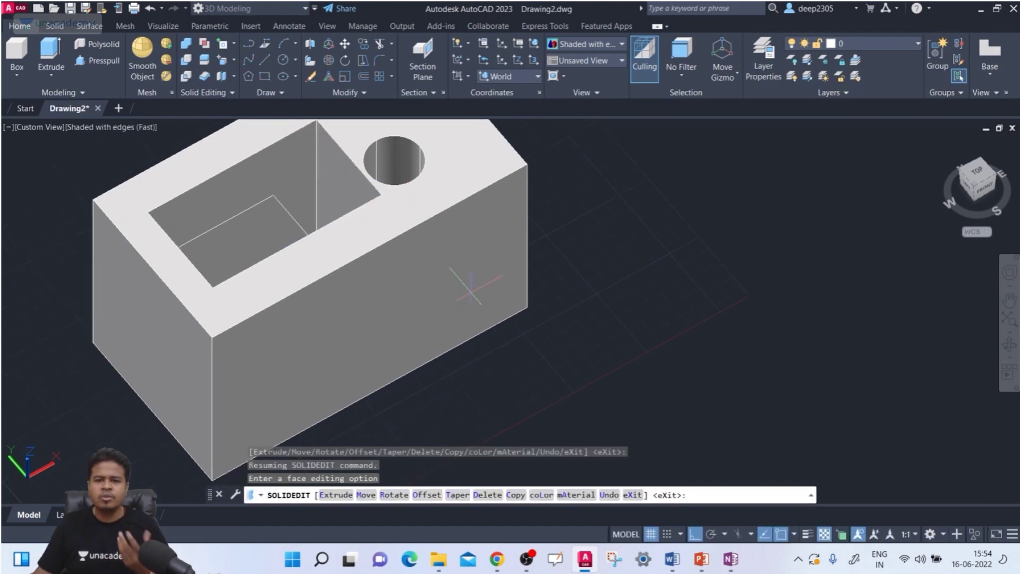
{"action": "left_click", "coordinate": [234, 56]}
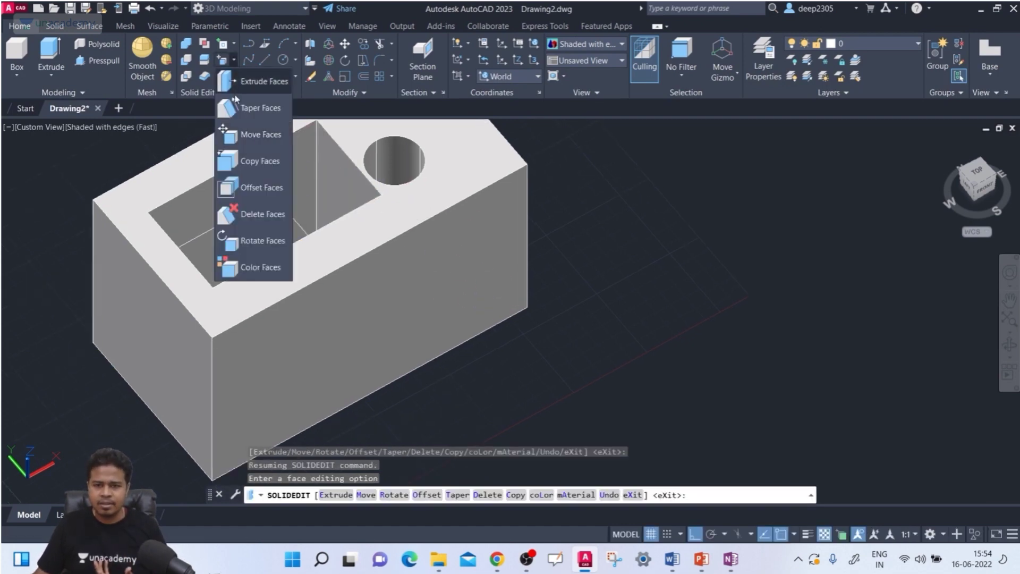
{"action": "left_click", "coordinate": [250, 132]}
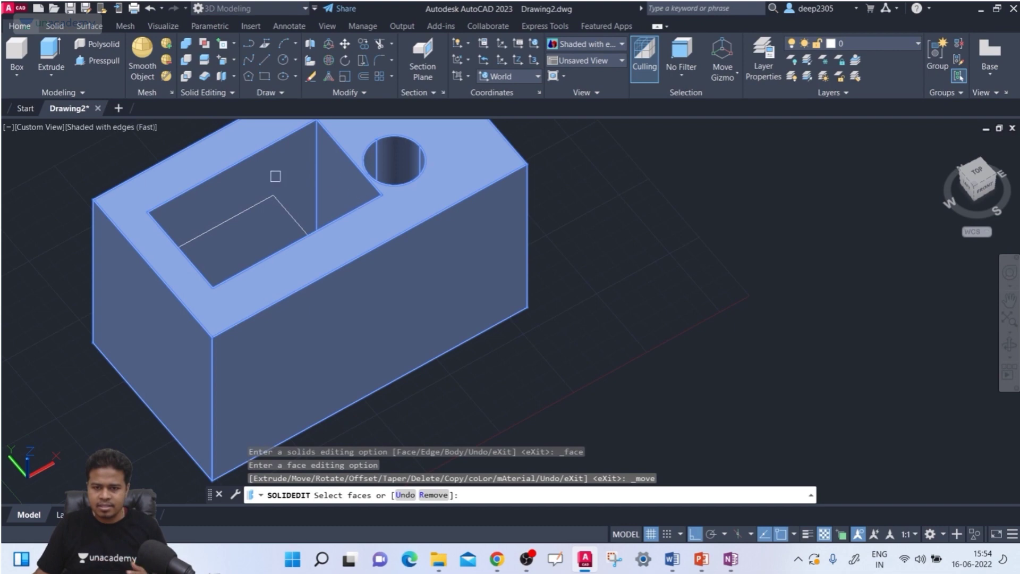
{"action": "middle_click_drag", "start_coordinate": [264, 243], "coordinate": [205, 304], "text": "shift"}
{"action": "left_click", "coordinate": [241, 182]}
{"action": "key", "text": "Return"}
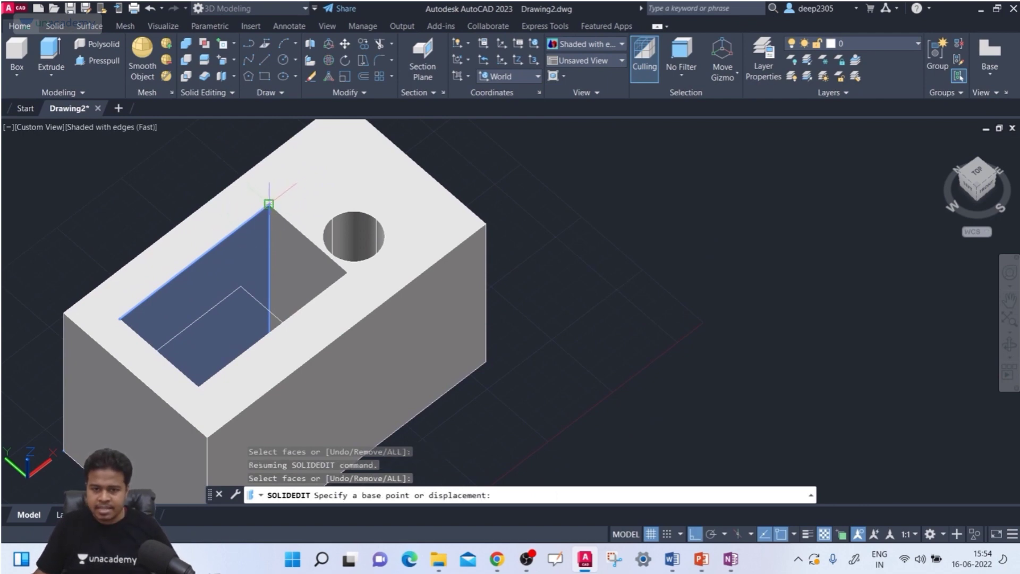
{"action": "left_click", "coordinate": [269, 204]}
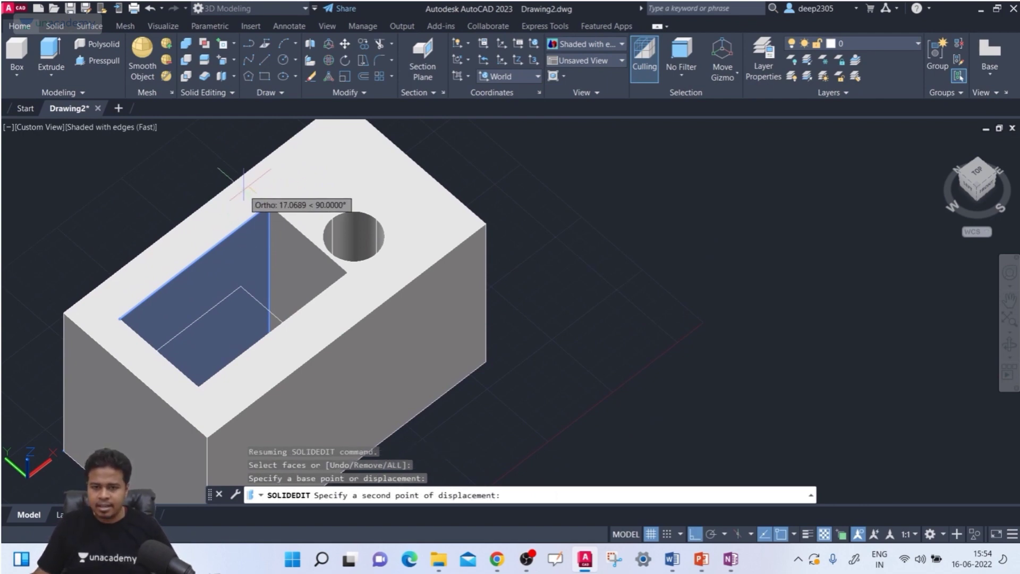
{"action": "scroll", "coordinate": [240, 181], "scroll_direction": "up", "scroll_amount": 2}
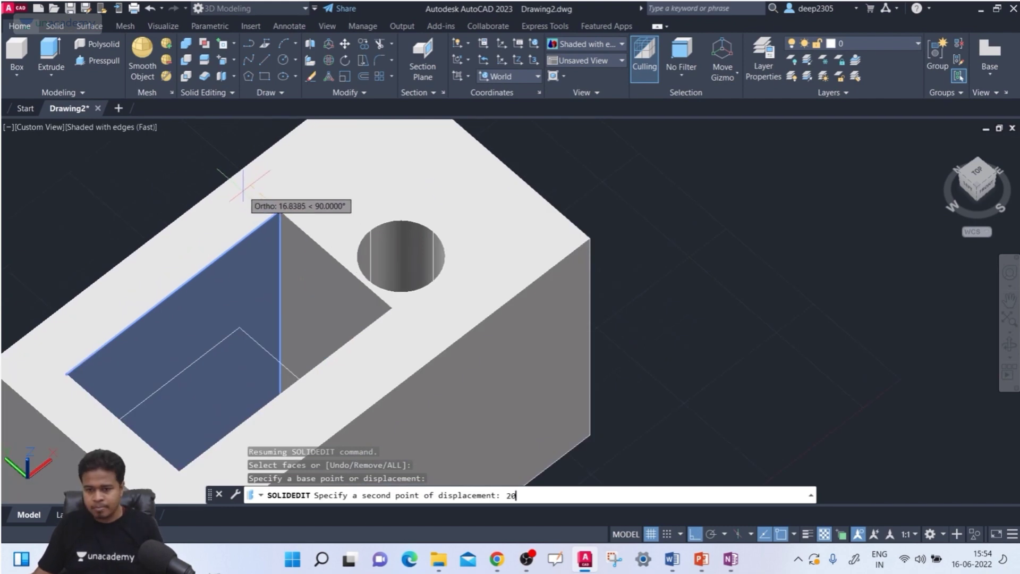
{"action": "key", "text": "Return"}
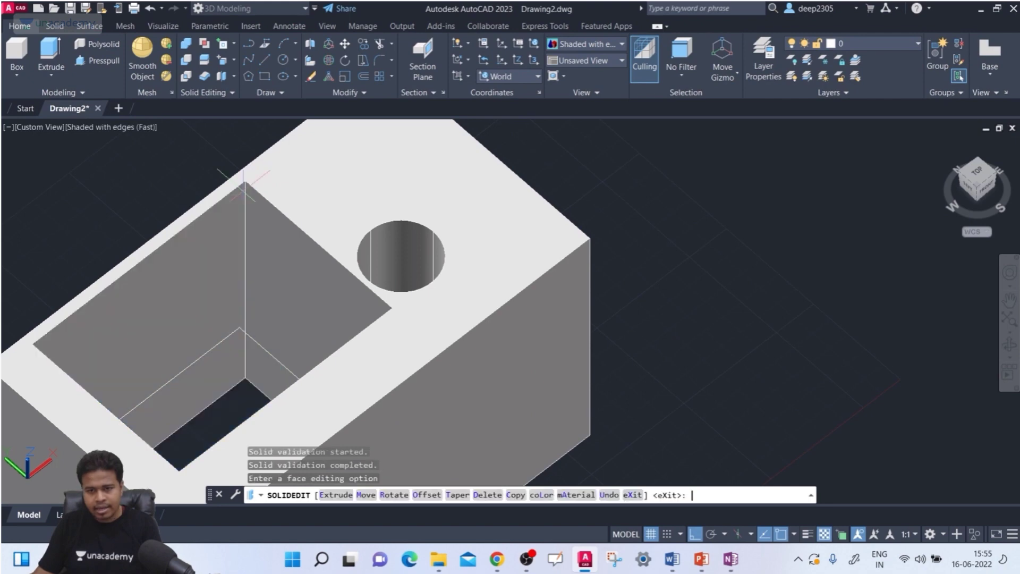
Move the round hole's cylindrical face 60 units at 90° toward the block's long edge with Move Faces, from its quadrant point.
{"action": "scroll", "coordinate": [238, 207], "scroll_direction": "down", "scroll_amount": 2}
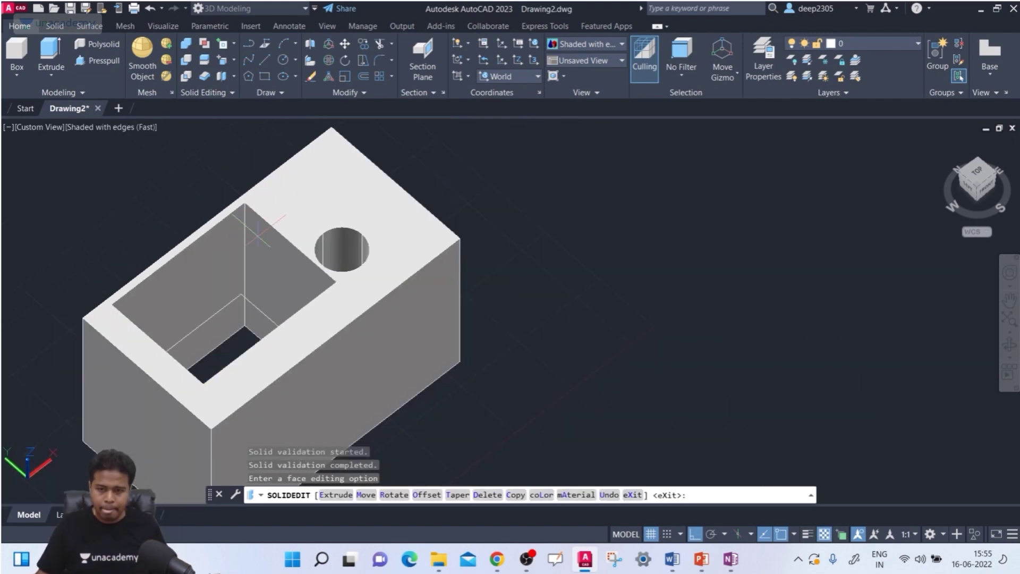
{"action": "middle_click_drag", "start_coordinate": [258, 232], "coordinate": [213, 211], "text": "shift"}
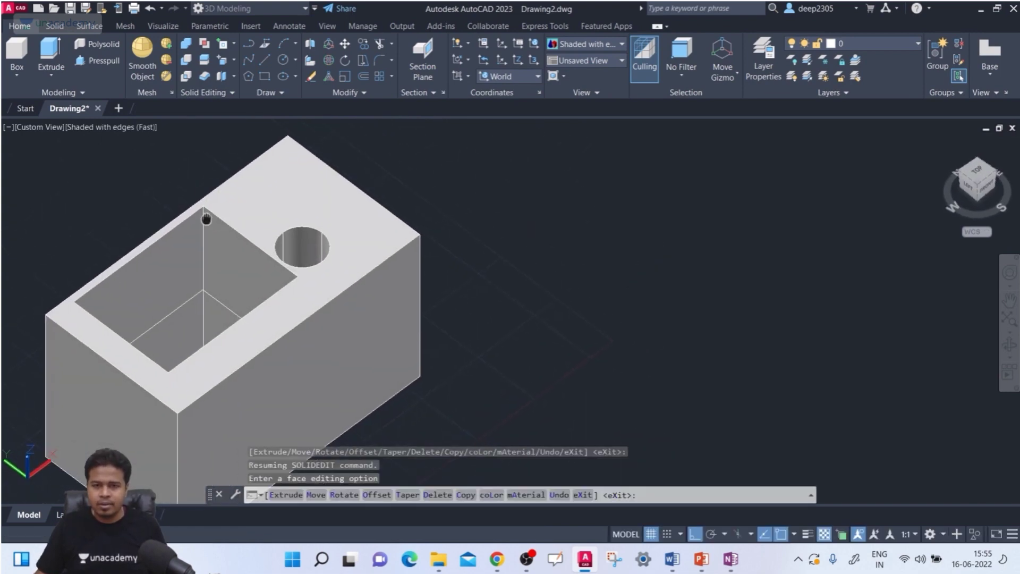
{"action": "left_click", "coordinate": [221, 62]}
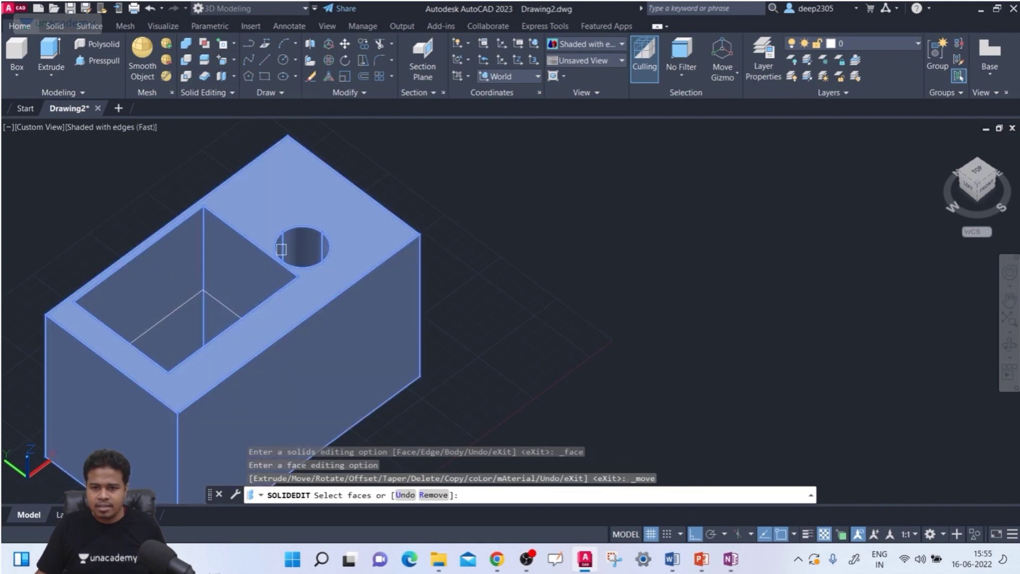
{"action": "left_click", "coordinate": [311, 251]}
{"action": "scroll", "coordinate": [310, 251], "scroll_direction": "up", "scroll_amount": 3}
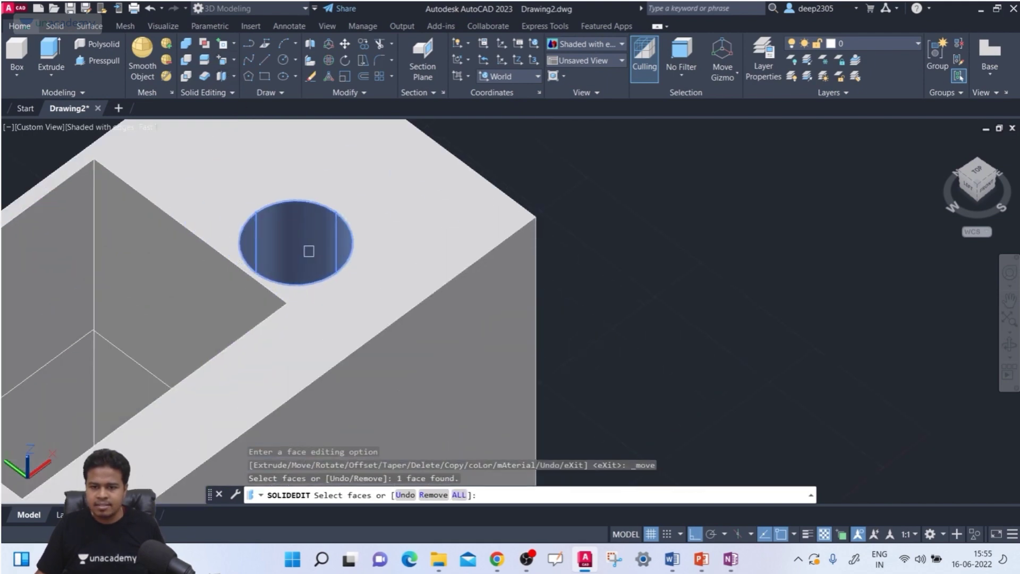
{"action": "key", "text": "Return"}
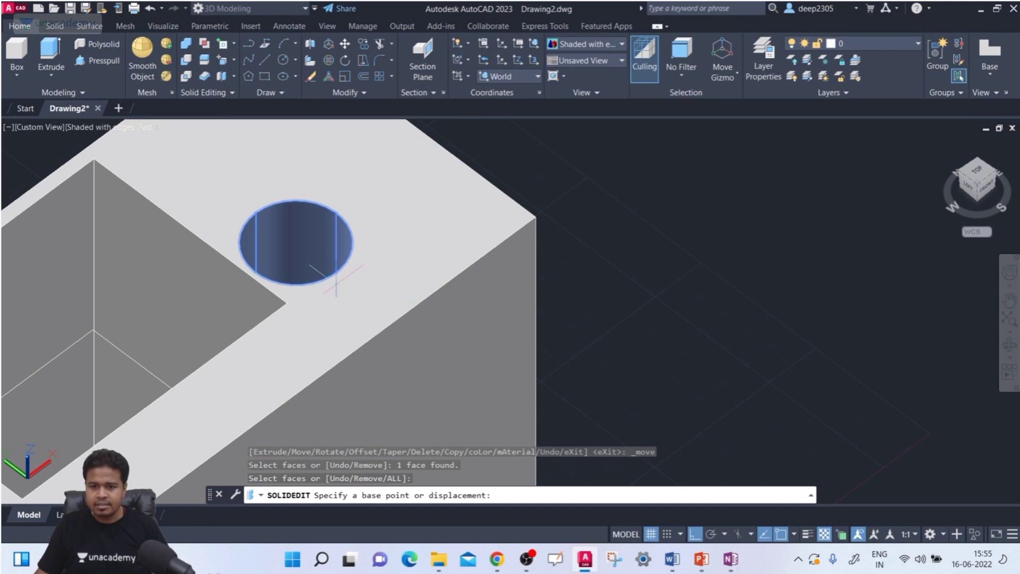
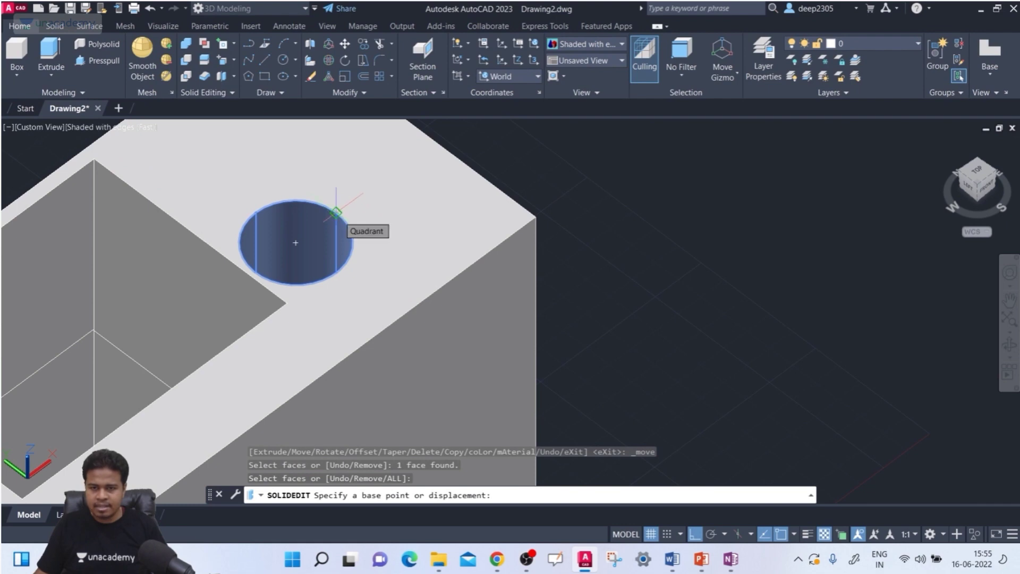
{"action": "left_click", "coordinate": [335, 213]}
{"action": "scroll", "coordinate": [341, 216], "scroll_direction": "down", "scroll_amount": 2}
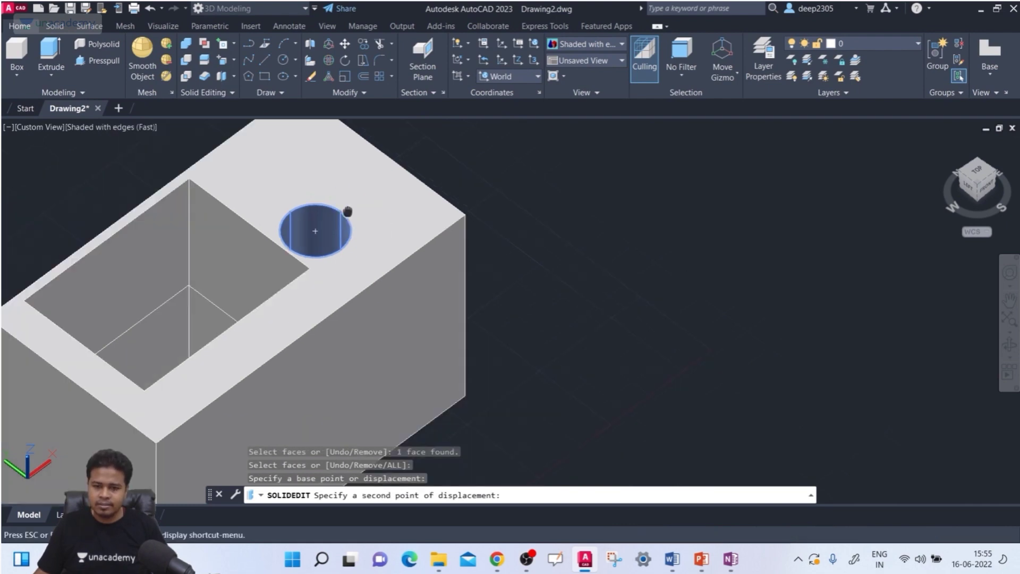
{"action": "middle_click_drag", "start_coordinate": [340, 215], "coordinate": [336, 260]}
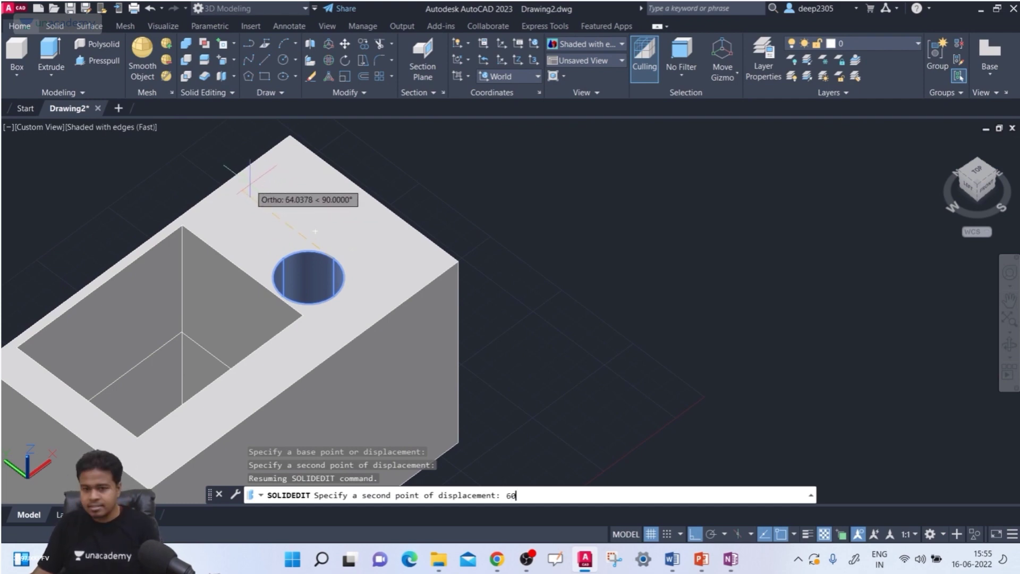
{"action": "key", "text": "Return"}
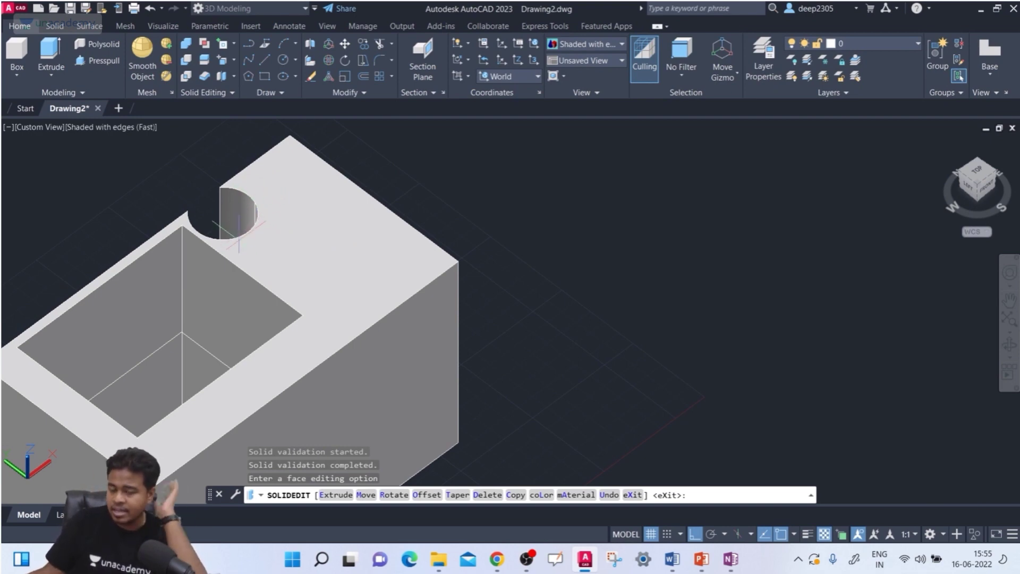
Widen the block by moving its long outer side face outward 100 units at 270° with Move Faces, from the face's lower corner.
{"action": "scroll", "coordinate": [239, 215], "scroll_direction": "down", "scroll_amount": 3}
{"action": "scroll", "coordinate": [246, 227], "scroll_direction": "up", "scroll_amount": 3}
{"action": "scroll", "coordinate": [256, 250], "scroll_direction": "down", "scroll_amount": 2}
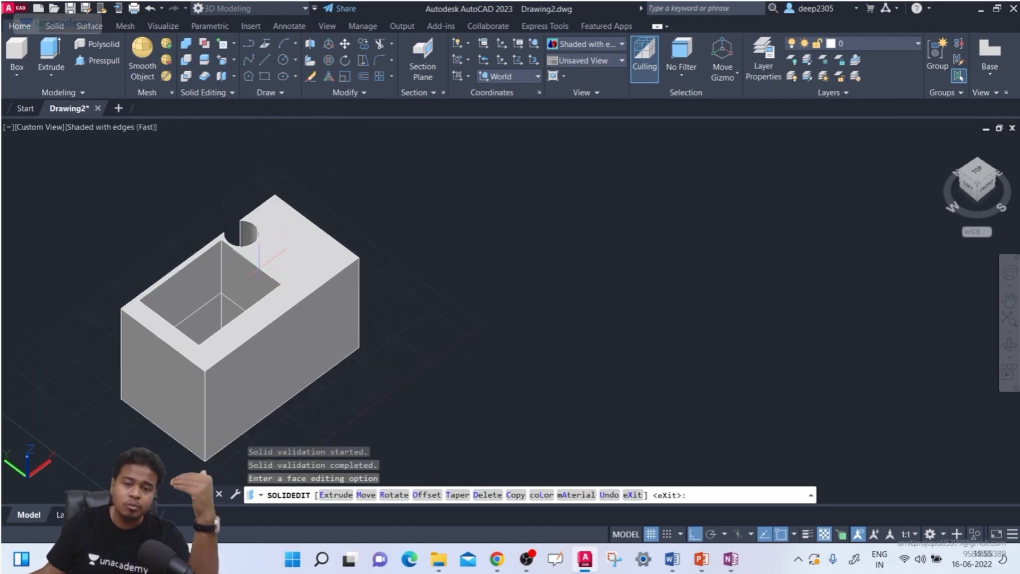
{"action": "middle_click_drag", "start_coordinate": [352, 266], "coordinate": [291, 197]}
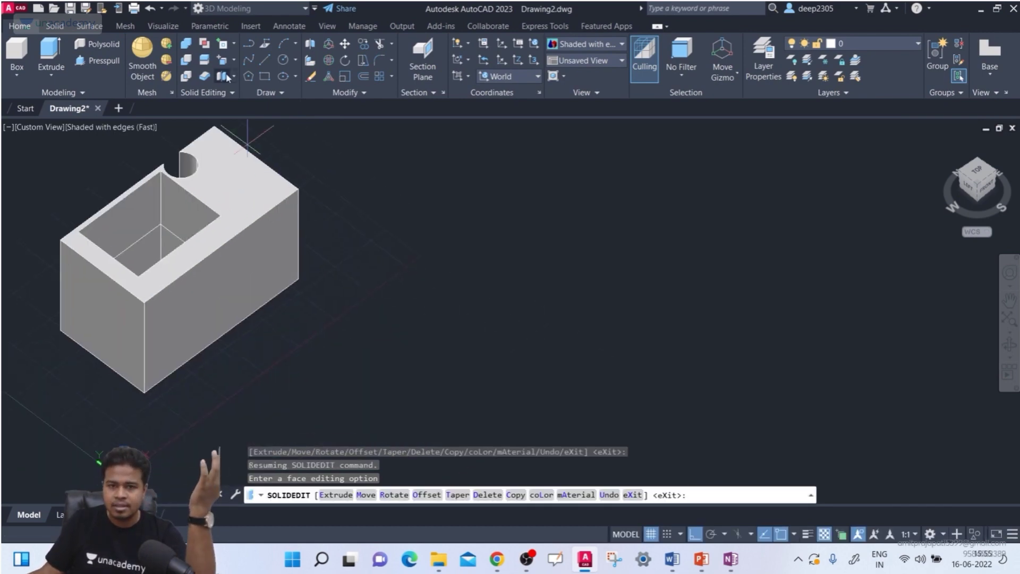
{"action": "left_click", "coordinate": [237, 61]}
{"action": "left_click", "coordinate": [261, 136]}
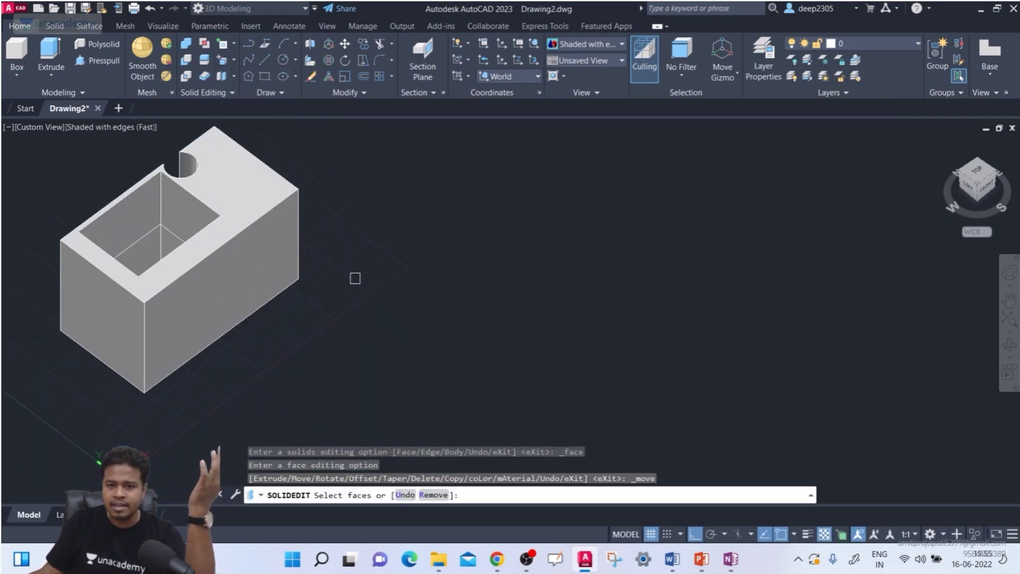
{"action": "middle_click_drag", "start_coordinate": [344, 295], "coordinate": [418, 300]}
{"action": "scroll", "coordinate": [418, 300], "scroll_direction": "up", "scroll_amount": 2}
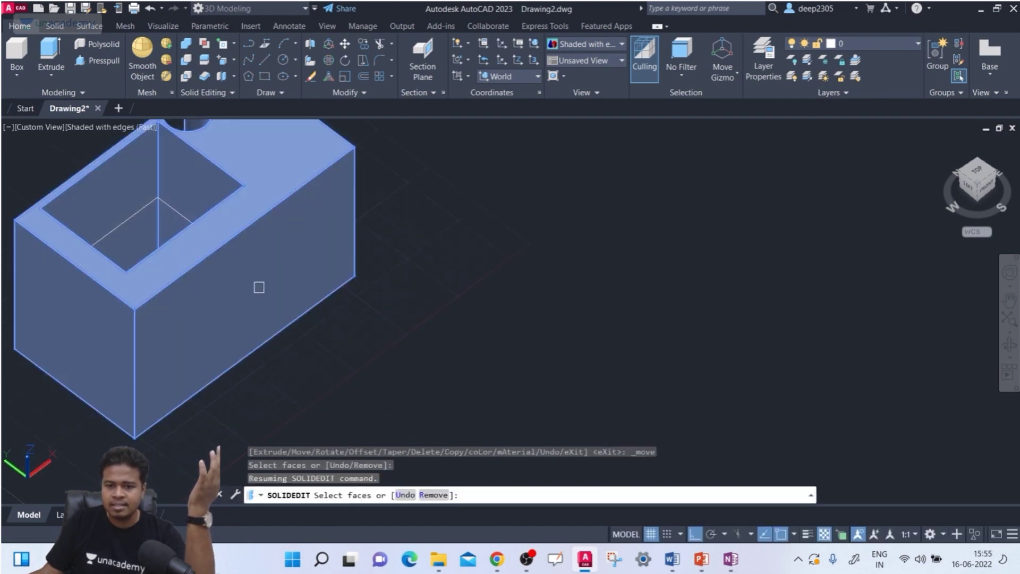
{"action": "left_click", "coordinate": [259, 287]}
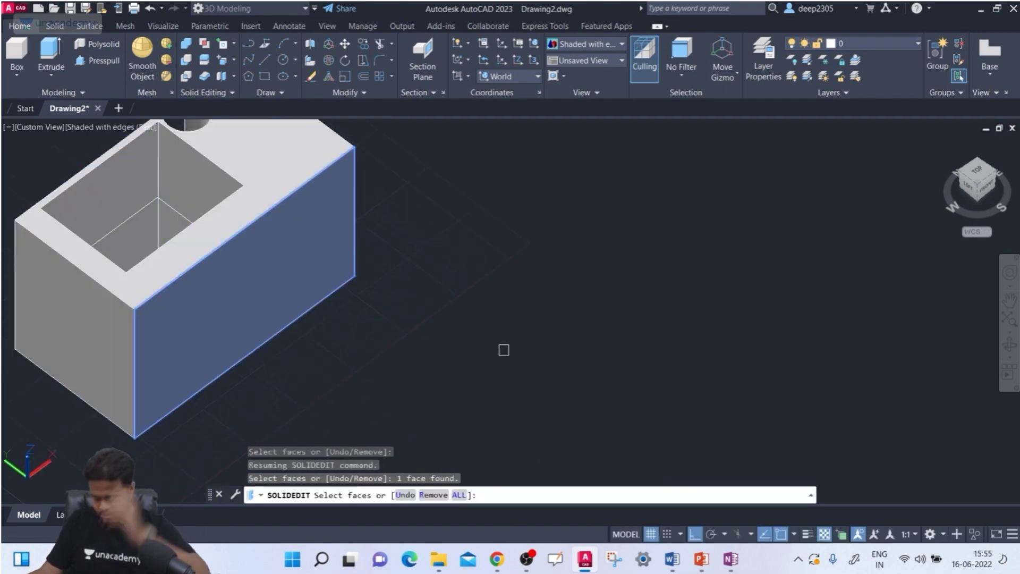
{"action": "key", "text": "Return"}
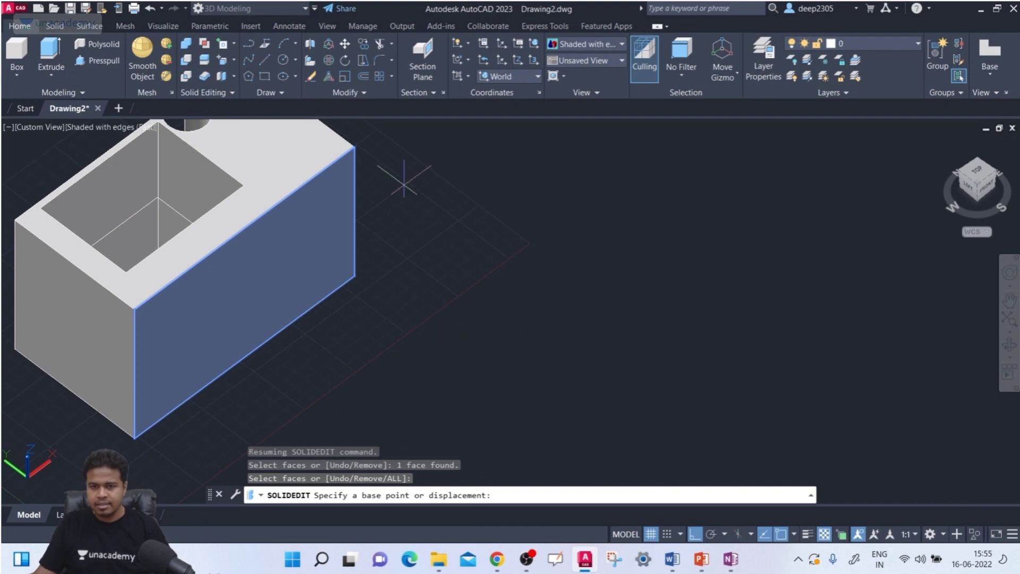
{"action": "left_click", "coordinate": [354, 275]}
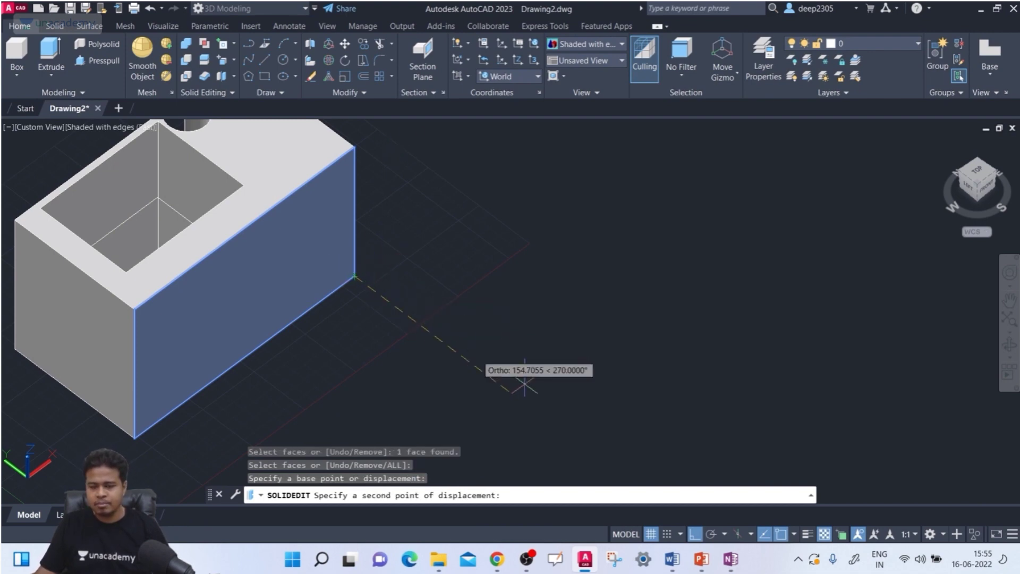
{"action": "type", "text": "1"}
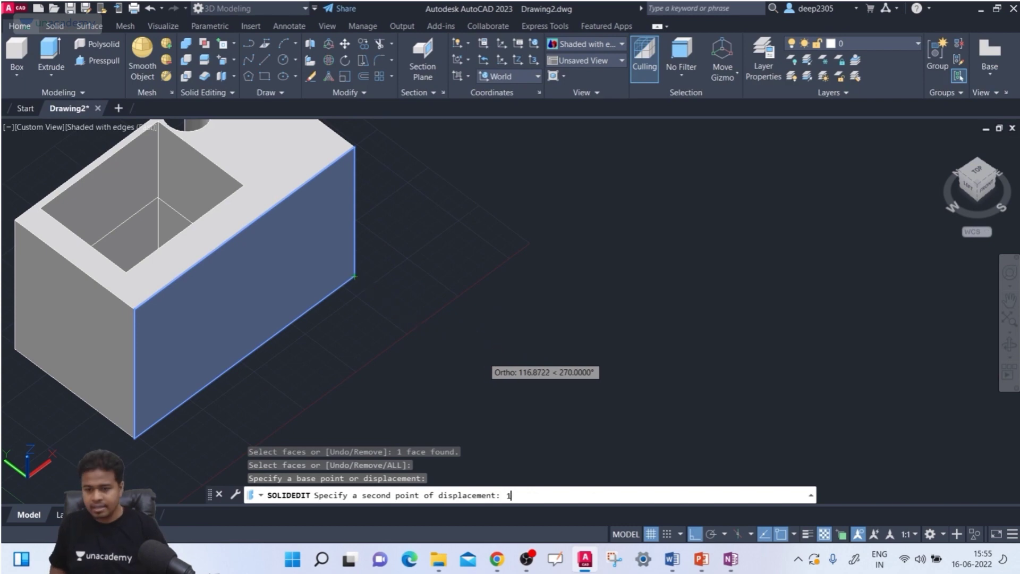
{"action": "type", "text": "00"}
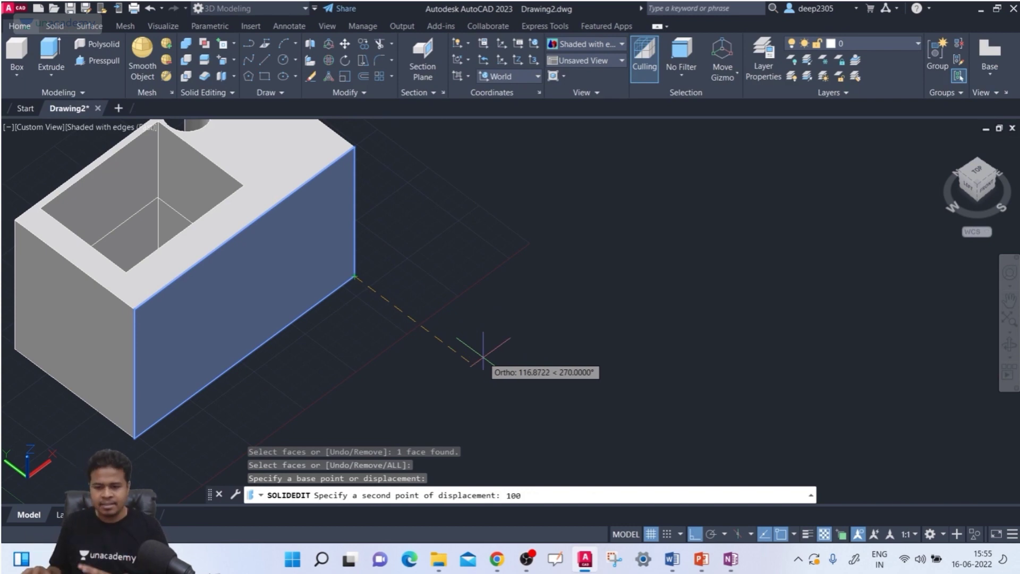
{"action": "key", "text": "Return"}
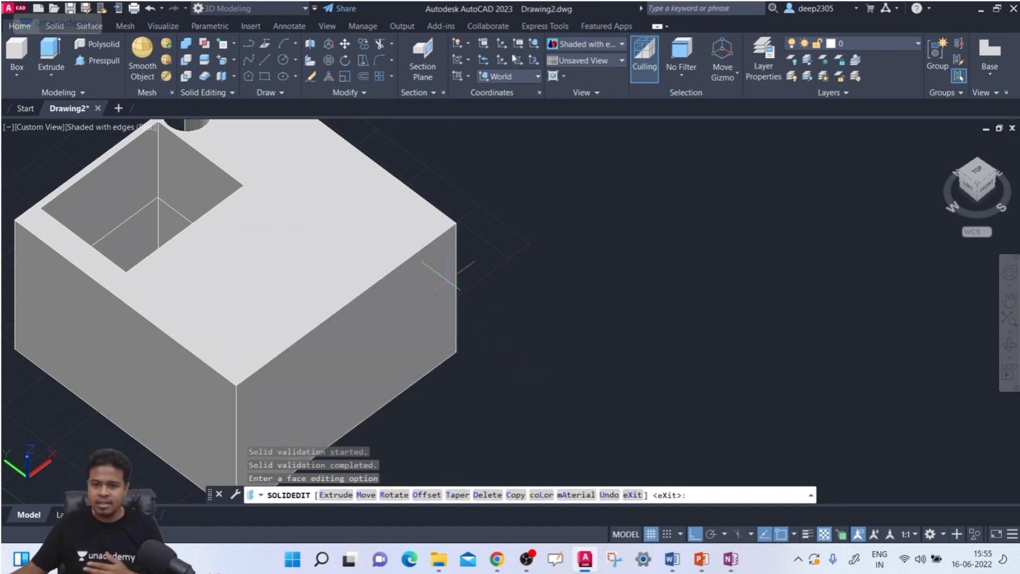
Widen the rectangular opening by moving its long wall at 270° into the block's widened part with Move Faces, from the wall's upper corner.
{"action": "middle_click_drag", "start_coordinate": [425, 273], "coordinate": [462, 255]}
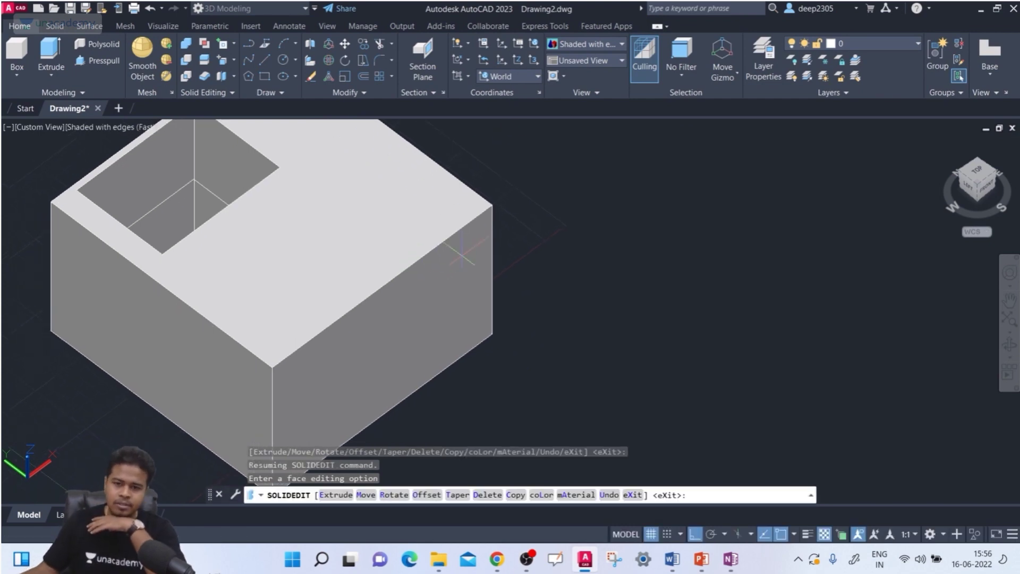
{"action": "middle_click_drag", "start_coordinate": [342, 331], "coordinate": [472, 380], "text": "shift"}
{"action": "middle_click_drag", "start_coordinate": [296, 216], "coordinate": [314, 228]}
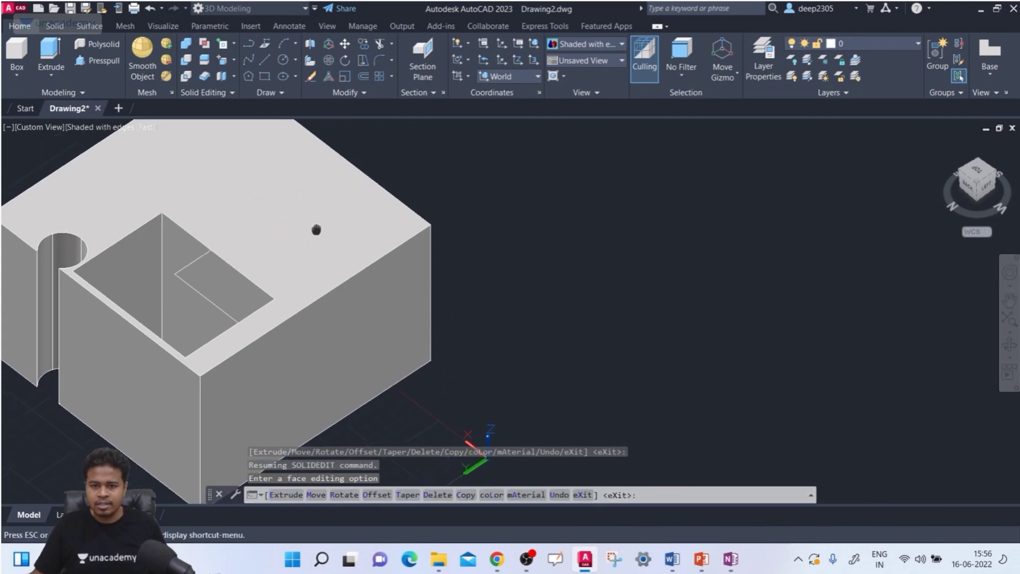
{"action": "key", "text": "Escape"}
{"action": "left_click", "coordinate": [234, 60]}
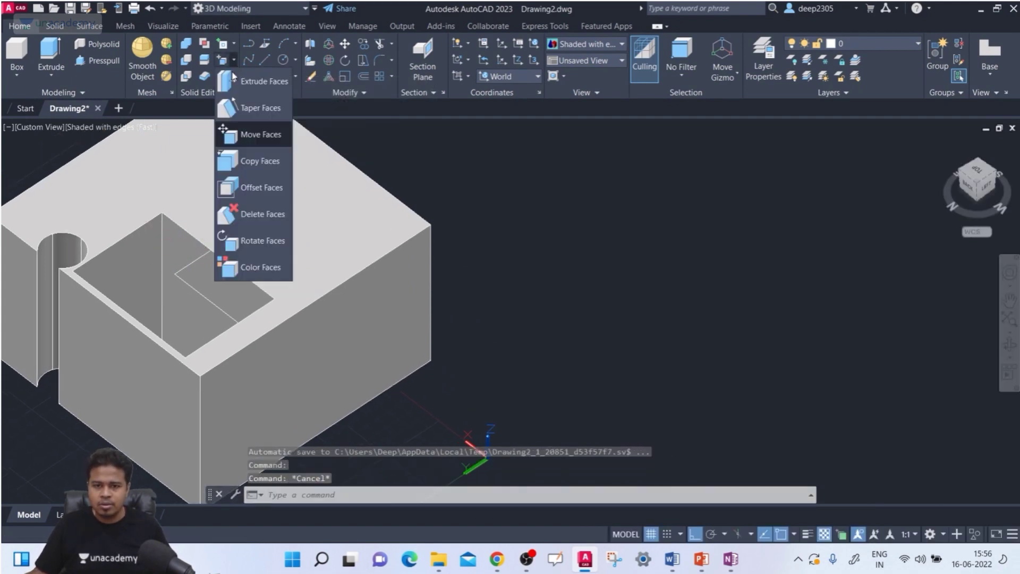
{"action": "left_click", "coordinate": [230, 135]}
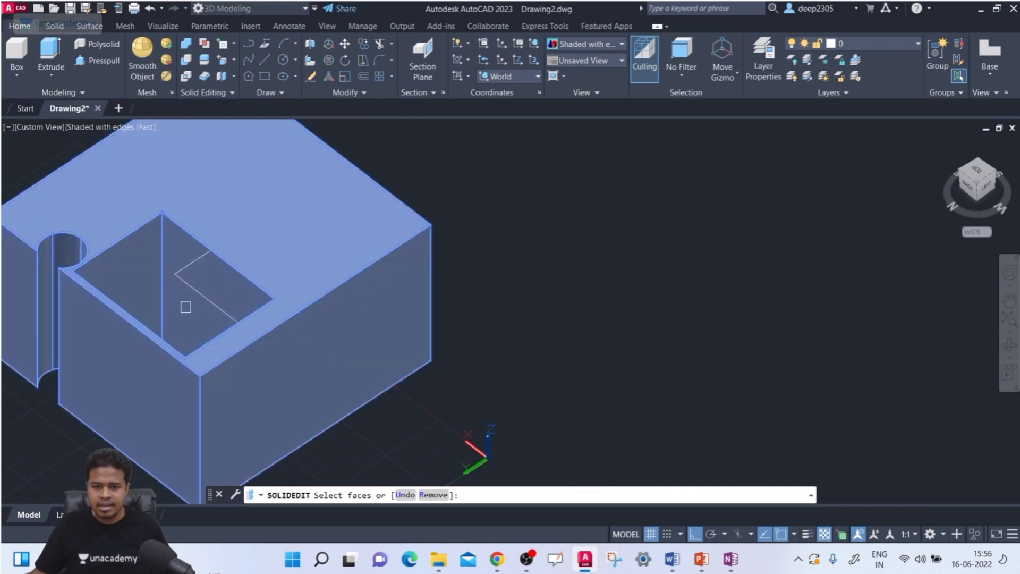
{"action": "left_click", "coordinate": [186, 306]}
{"action": "key", "text": "Return"}
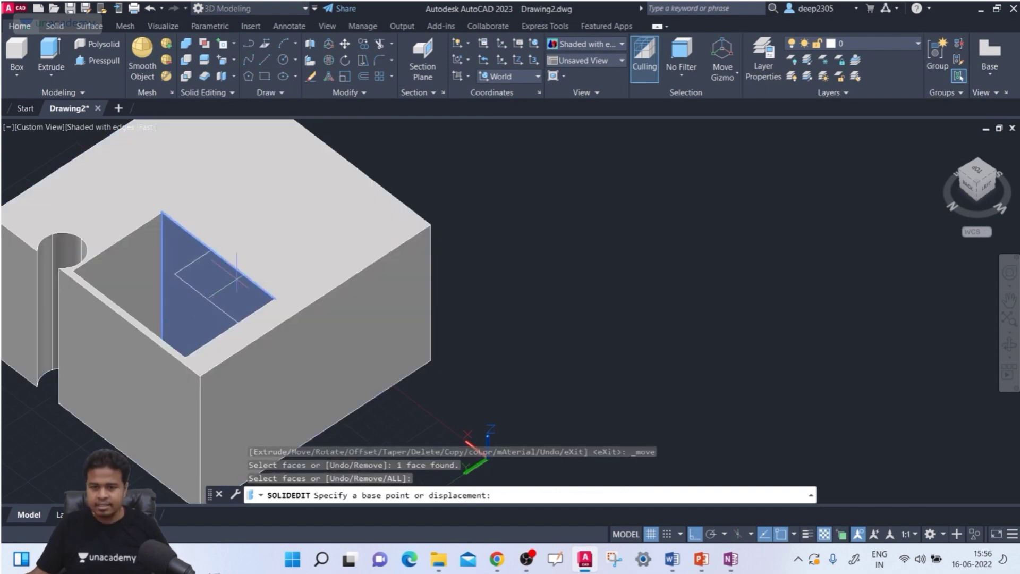
{"action": "left_click", "coordinate": [161, 211]}
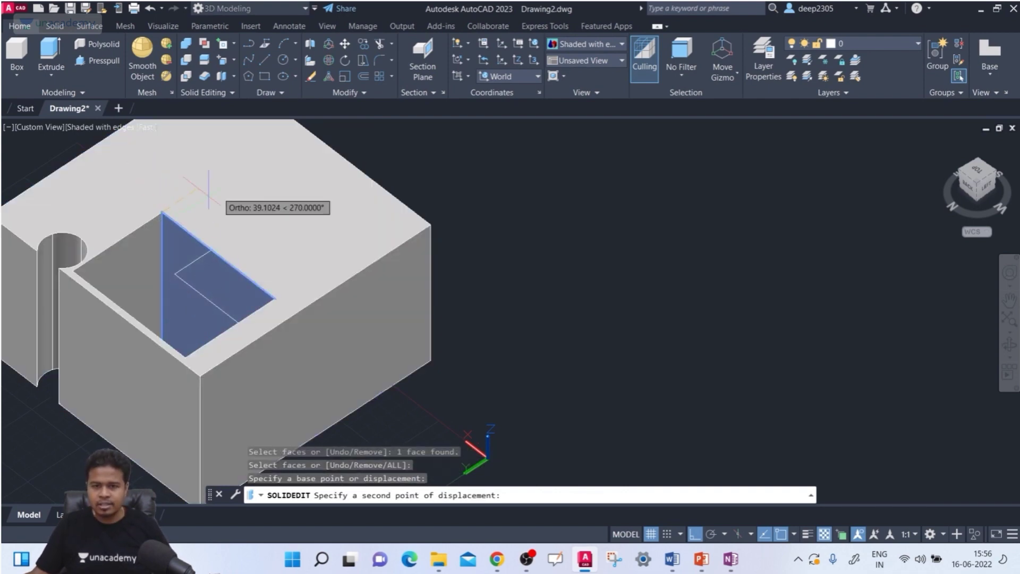
{"action": "left_click", "coordinate": [259, 150]}
{"action": "scroll", "coordinate": [561, 259], "scroll_direction": "down", "scroll_amount": 3}
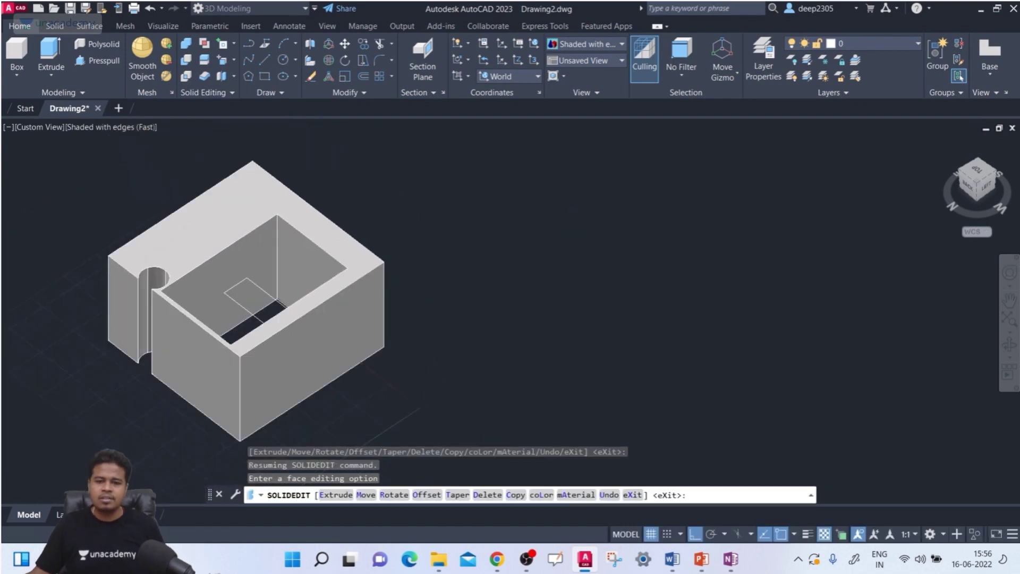
{"action": "middle_click_drag", "start_coordinate": [397, 216], "coordinate": [457, 193]}
{"action": "key", "text": "Escape"}
Select the whole block with its openings using a crossing window and erase it from the drawing.
{"action": "left_click", "coordinate": [524, 185]}
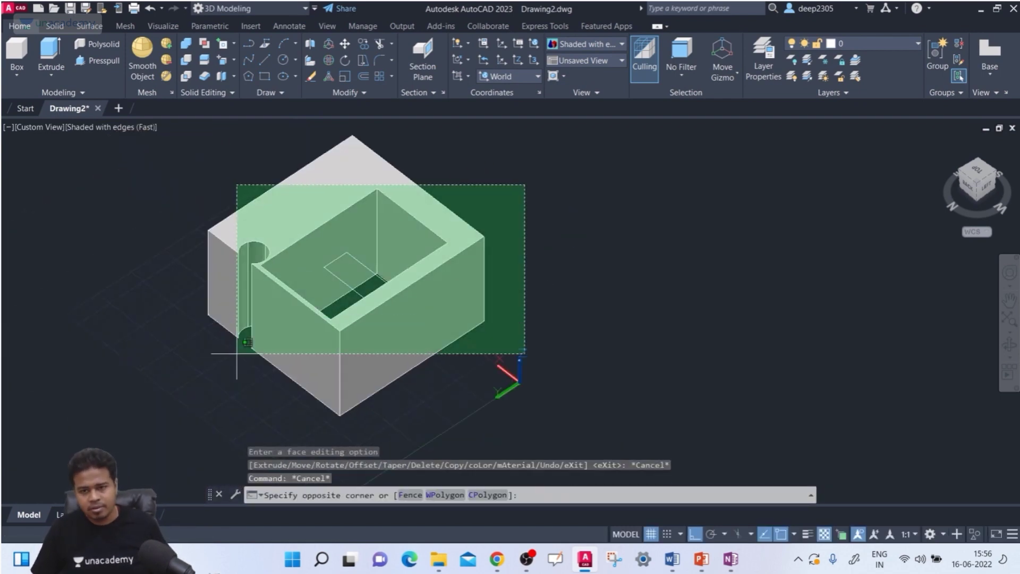
{"action": "left_click", "coordinate": [223, 357]}
{"action": "key", "text": "Delete"}
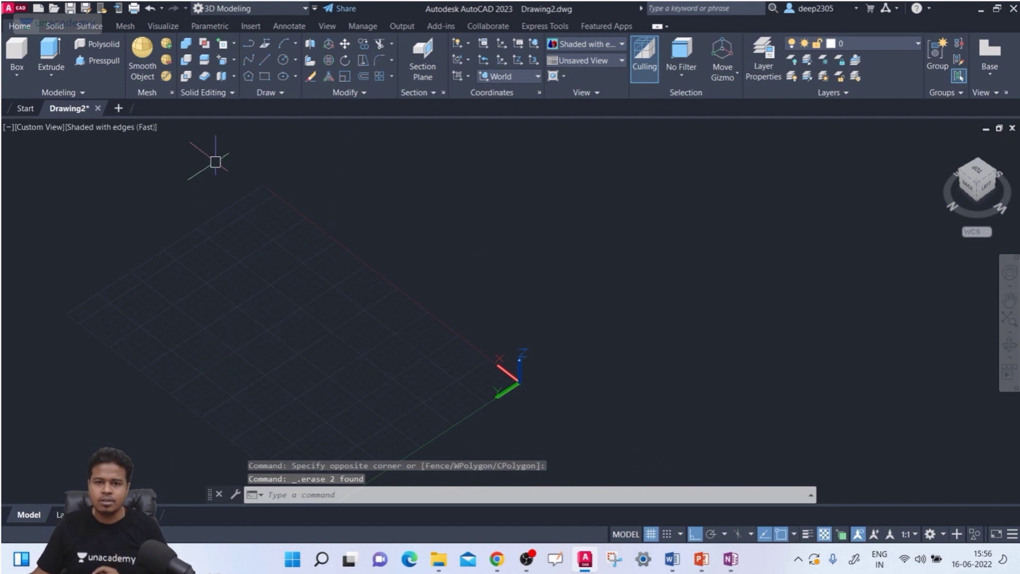
{"action": "left_click", "coordinate": [233, 60]}
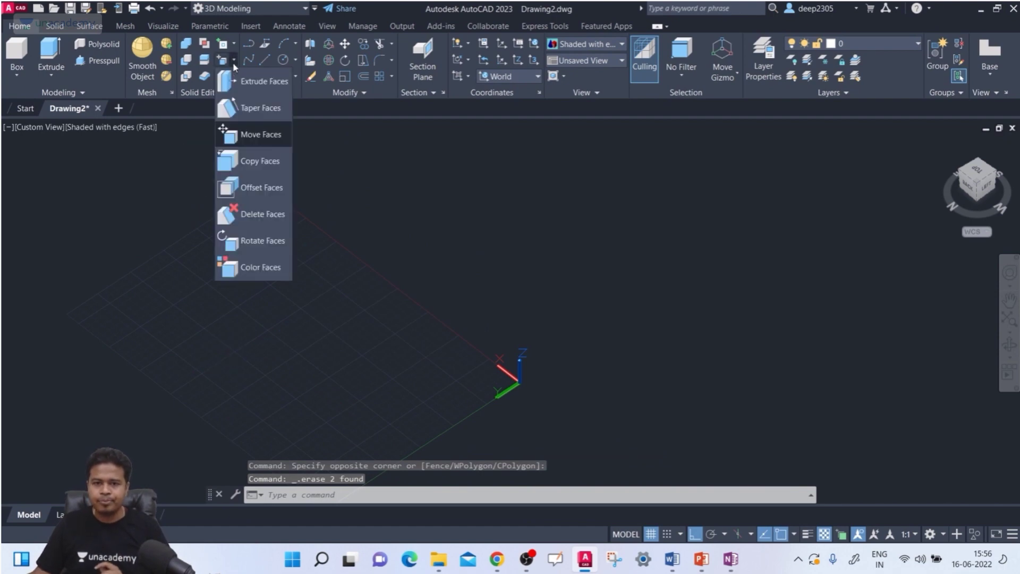
{"action": "left_click", "coordinate": [255, 161]}
{"action": "left_click", "coordinate": [378, 154]}
{"action": "left_click", "coordinate": [234, 291]}
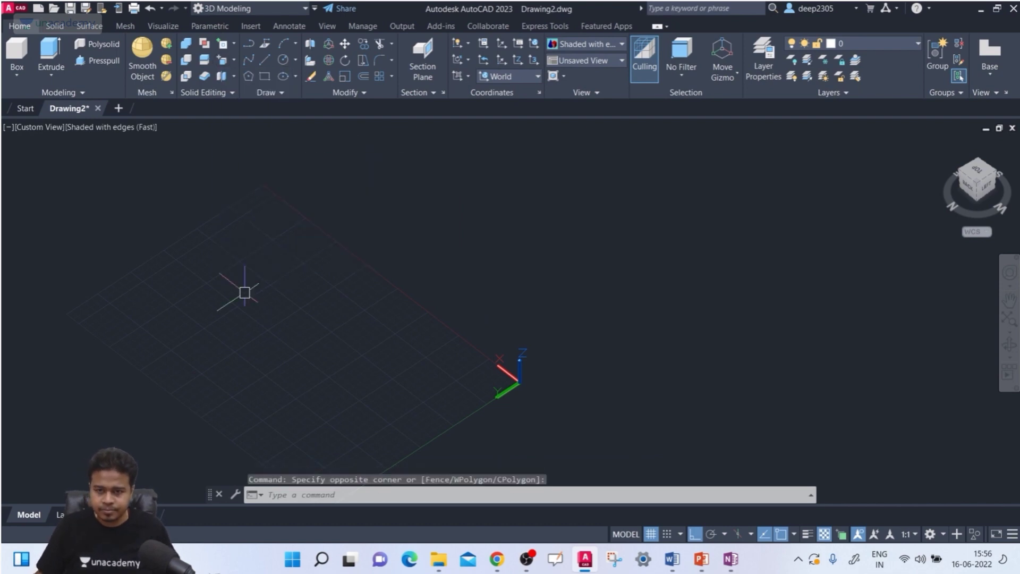
Draw a new rectangular solid box freehand on the empty ground plane, picking two base corners and a height.
{"action": "middle_click_drag", "start_coordinate": [265, 282], "coordinate": [323, 243]}
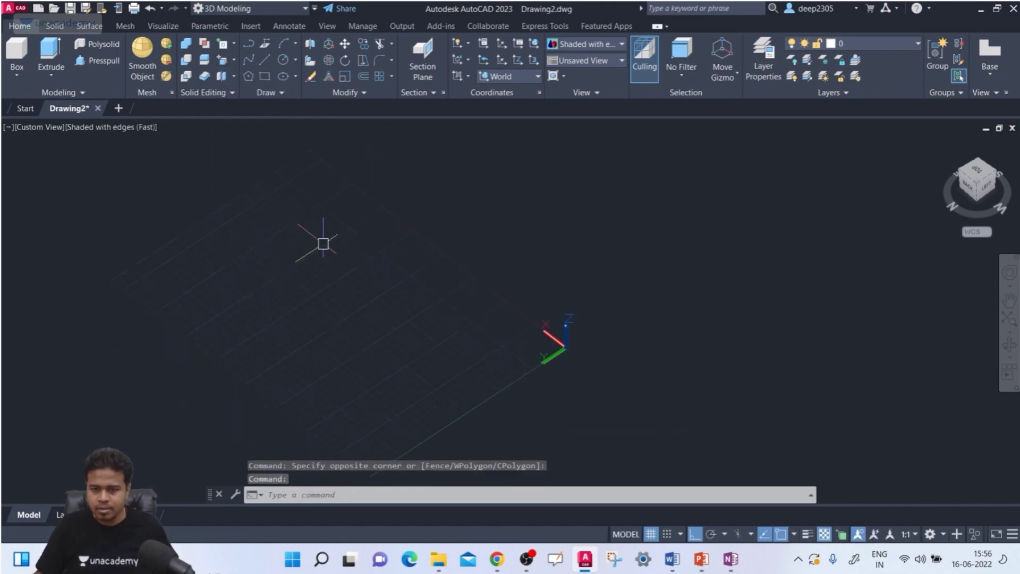
{"action": "left_click", "coordinate": [17, 75]}
{"action": "left_click", "coordinate": [219, 276]}
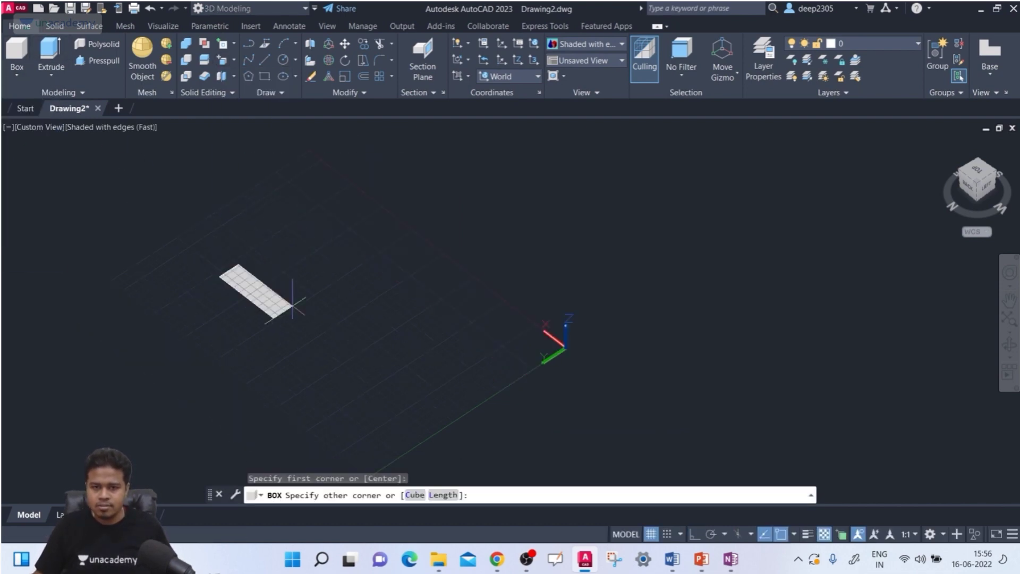
{"action": "left_click", "coordinate": [460, 345]}
{"action": "left_click", "coordinate": [460, 240]}
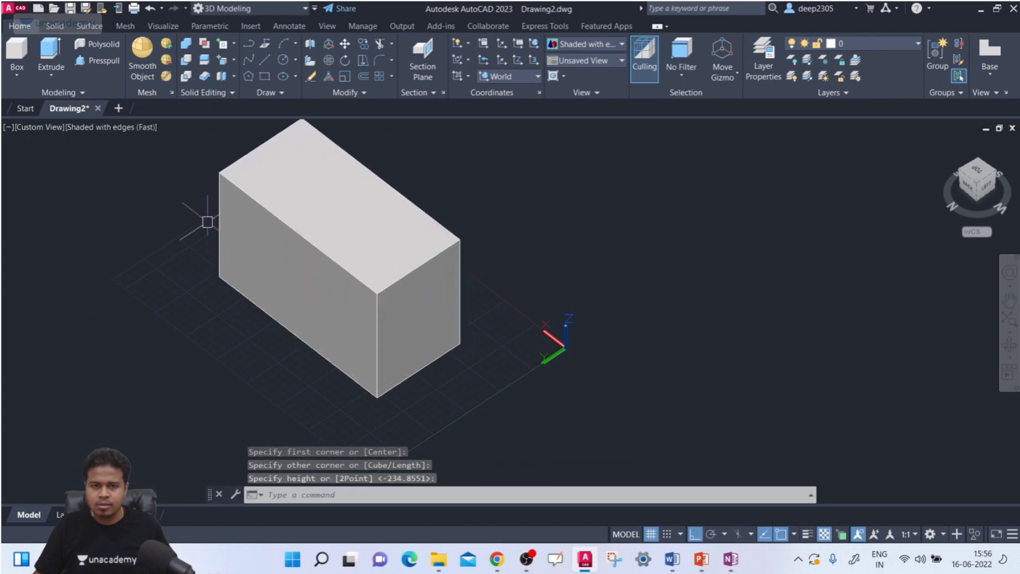
{"action": "key", "text": "Escape"}
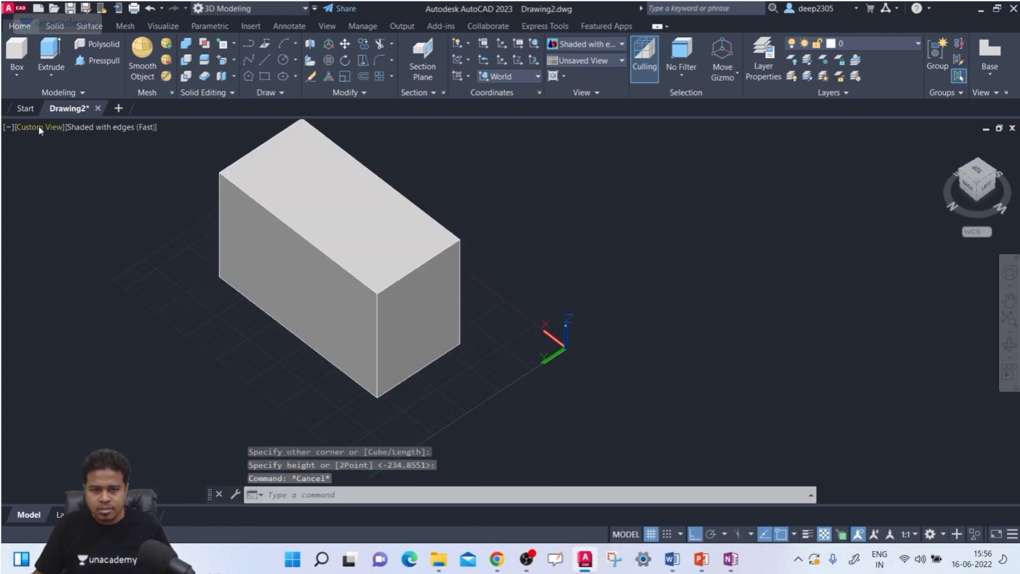
Switch the viewport to the SE Isometric view and bring the new box up close.
{"action": "left_click", "coordinate": [40, 127]}
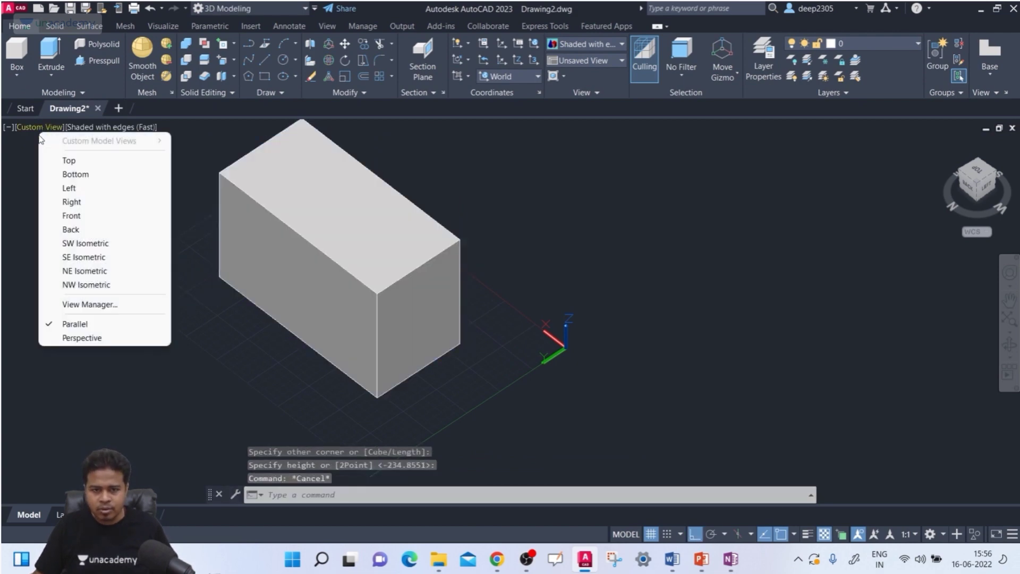
{"action": "left_click", "coordinate": [82, 257]}
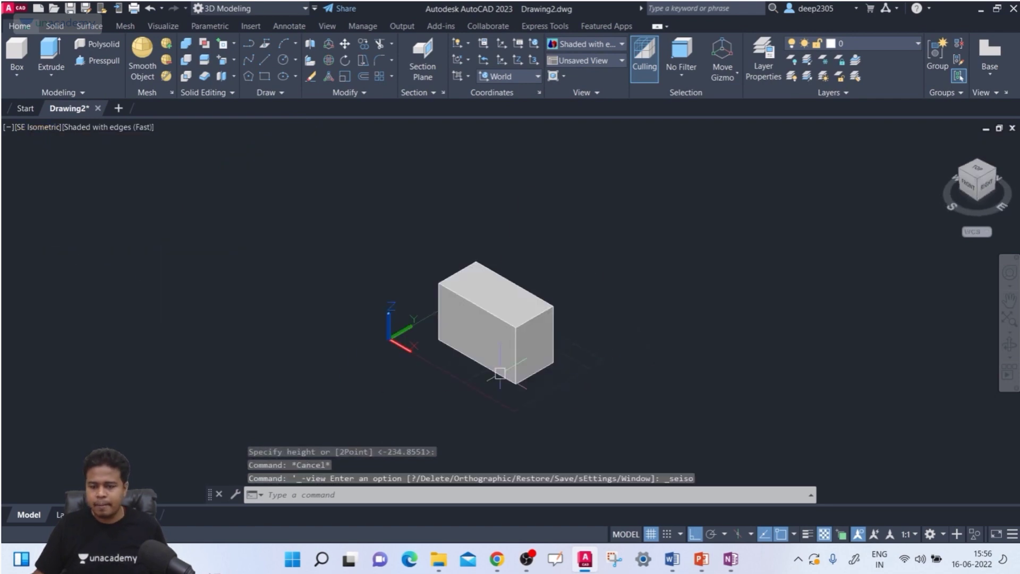
{"action": "scroll", "coordinate": [500, 373], "scroll_direction": "up", "scroll_amount": 5}
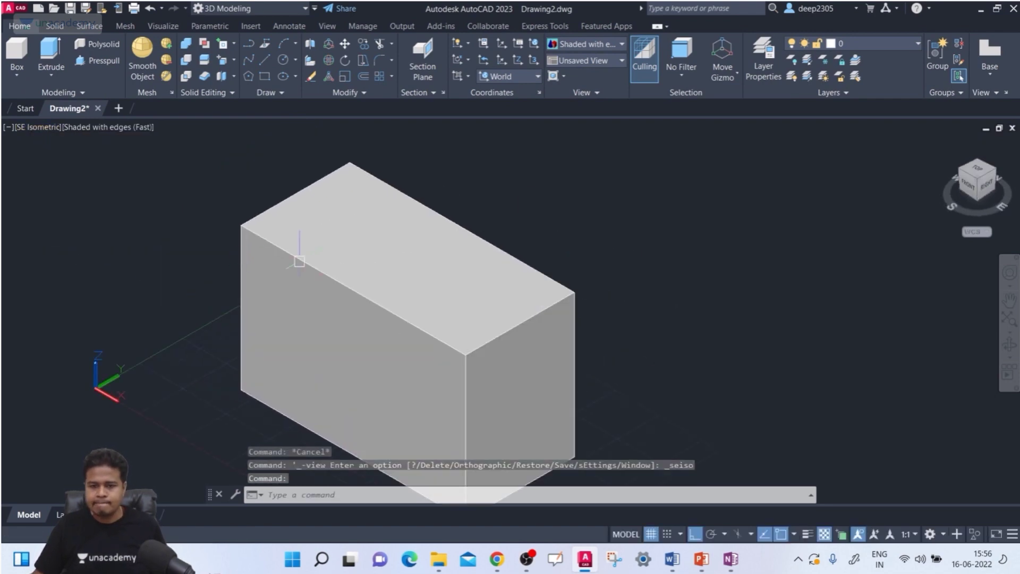
{"action": "middle_click_drag", "start_coordinate": [299, 261], "coordinate": [196, 261]}
Sketch a small rectangle near the back end of the box's top face and a circle beside it, both freehand.
{"action": "type", "text": "red"}
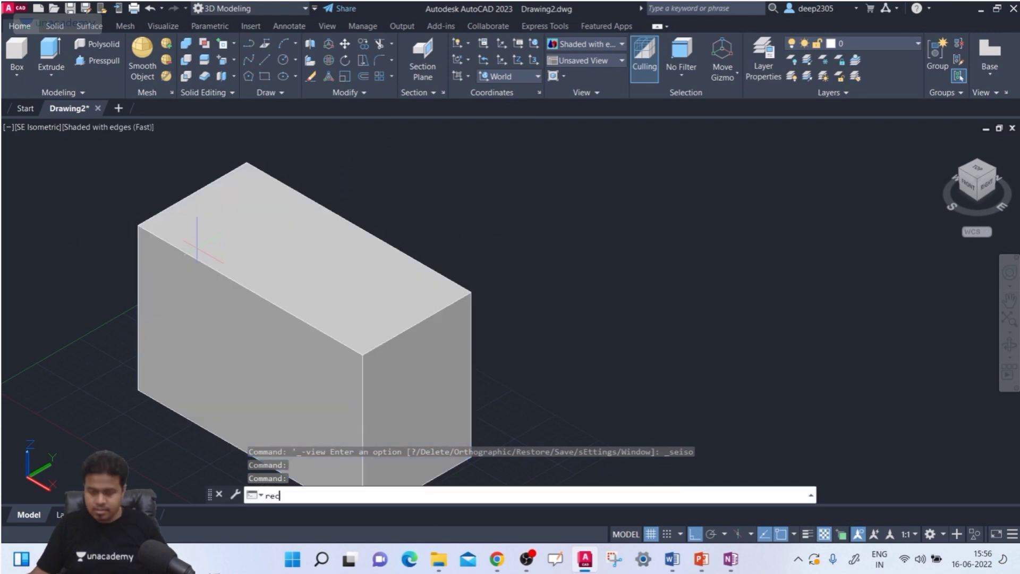
{"action": "key", "text": "Return"}
{"action": "left_click", "coordinate": [213, 226]}
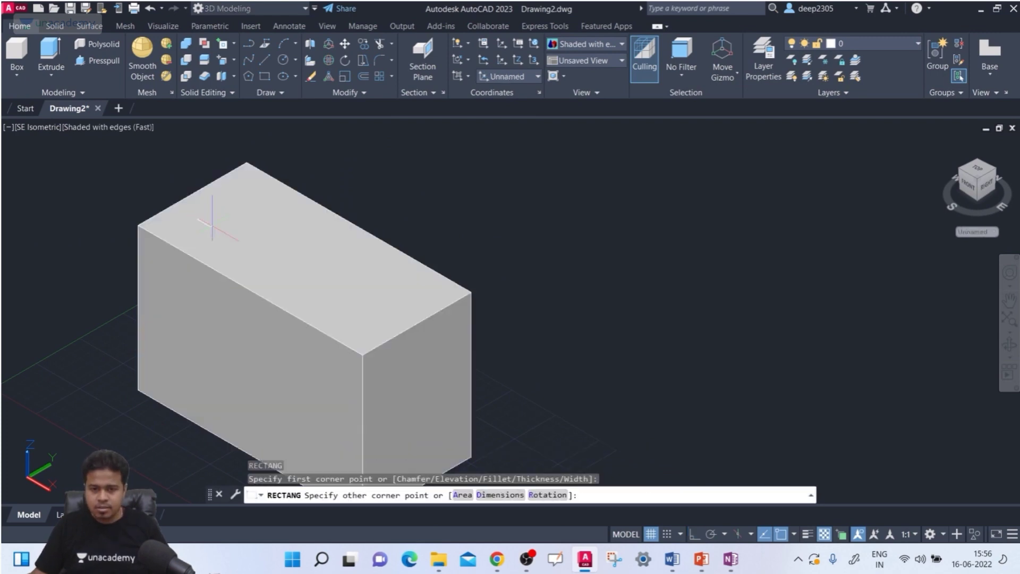
{"action": "left_click", "coordinate": [282, 230]}
{"action": "type", "text": "c"}
{"action": "key", "text": "Return"}
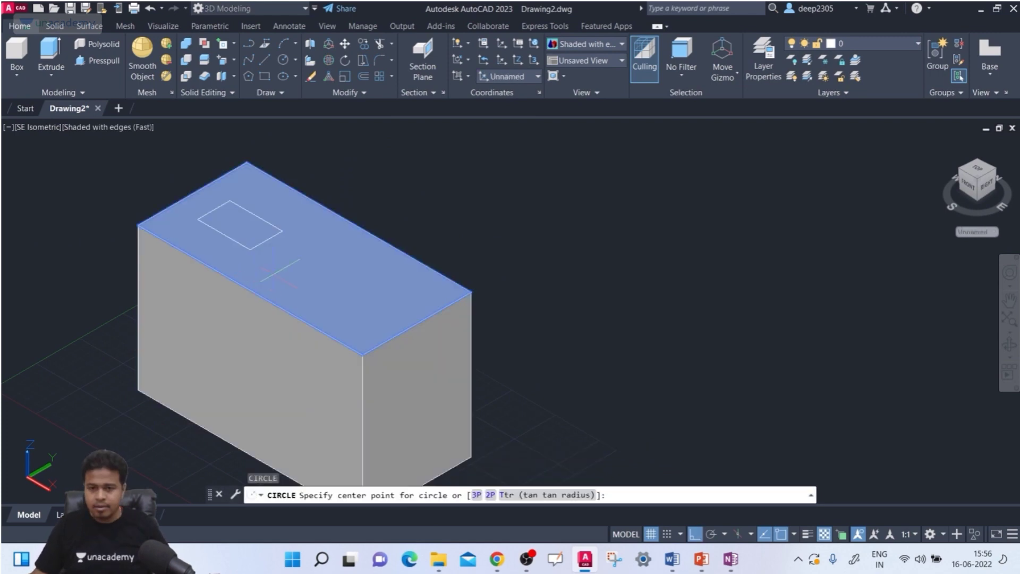
{"action": "left_click", "coordinate": [338, 244]}
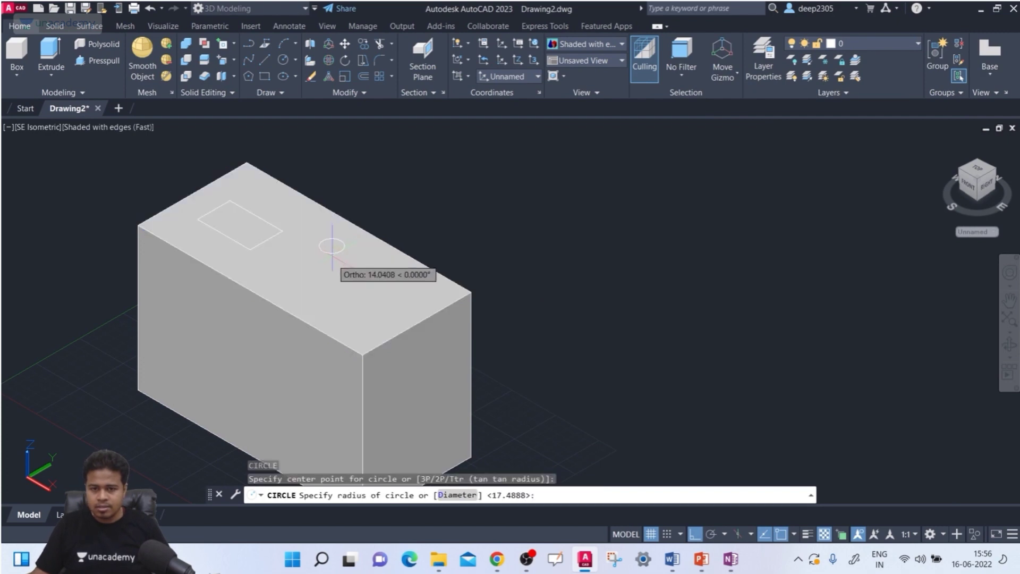
{"action": "left_click", "coordinate": [335, 263]}
Draw a 6-sided polygon inscribed in a circle near the front end of the box's top face, picking its center and radius freehand.
{"action": "middle_click_drag", "start_coordinate": [398, 314], "coordinate": [371, 284]}
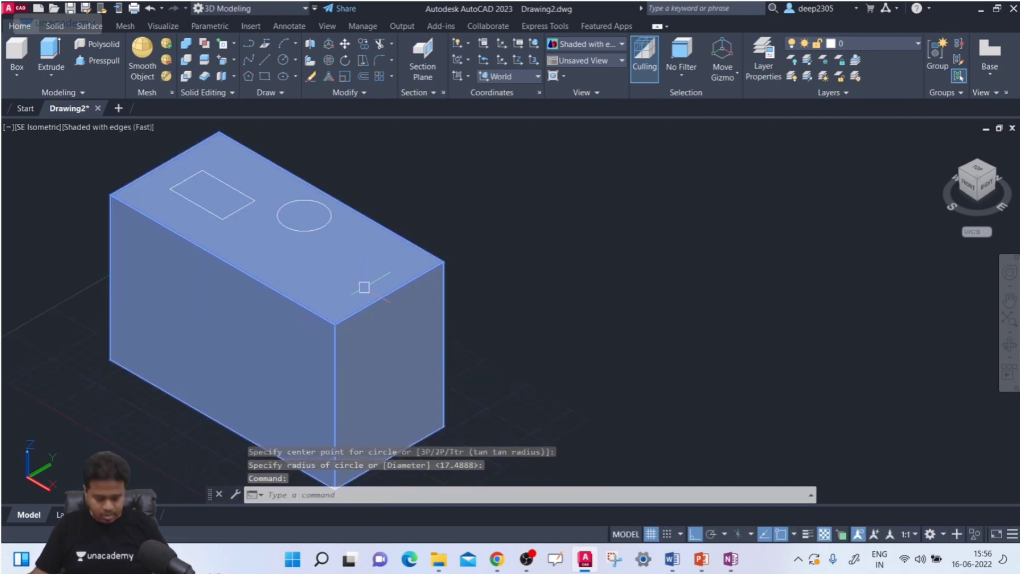
{"action": "type", "text": "pol"}
{"action": "key", "text": "Return"}
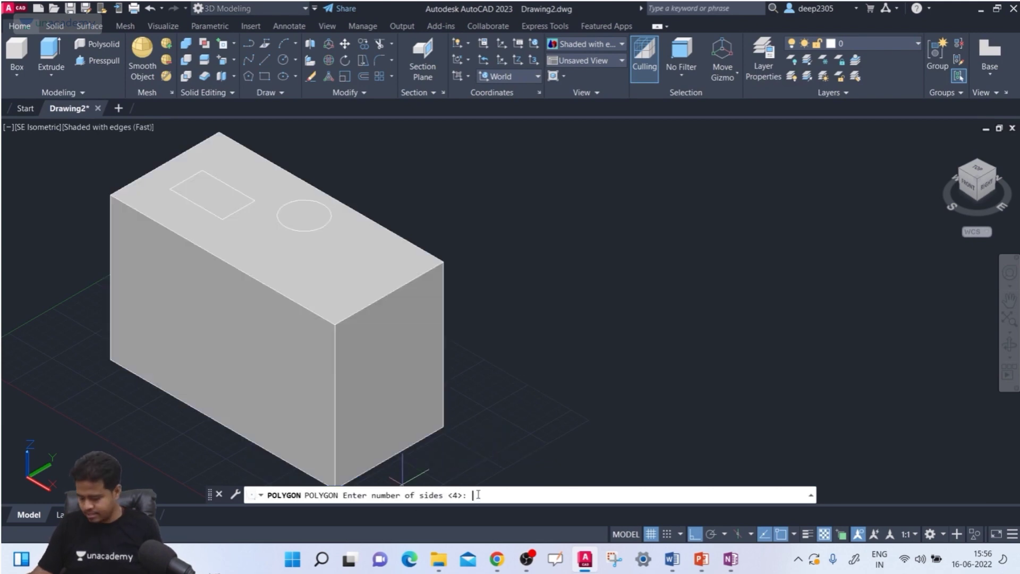
{"action": "type", "text": "6"}
{"action": "key", "text": "Return"}
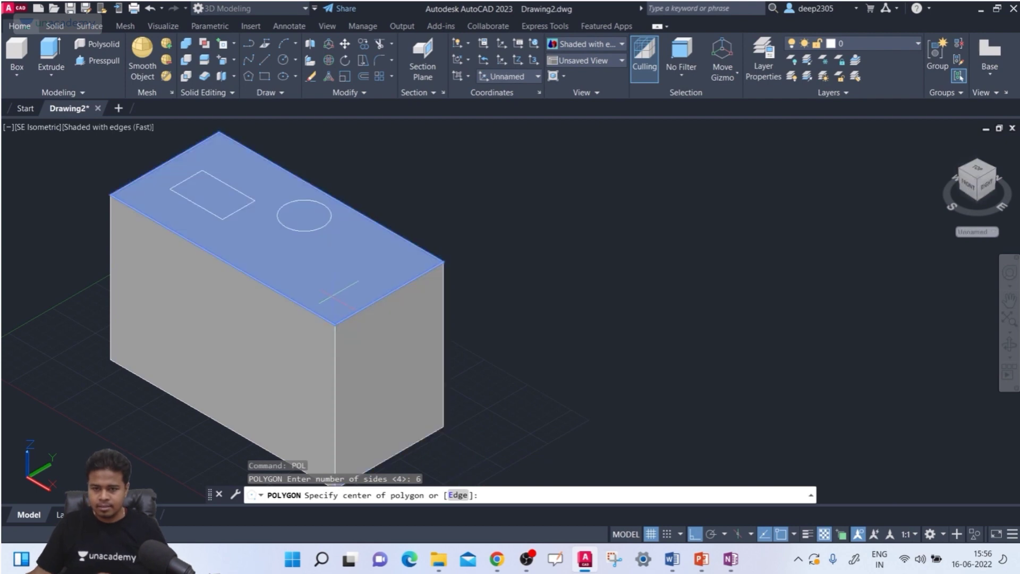
{"action": "left_click", "coordinate": [338, 275]}
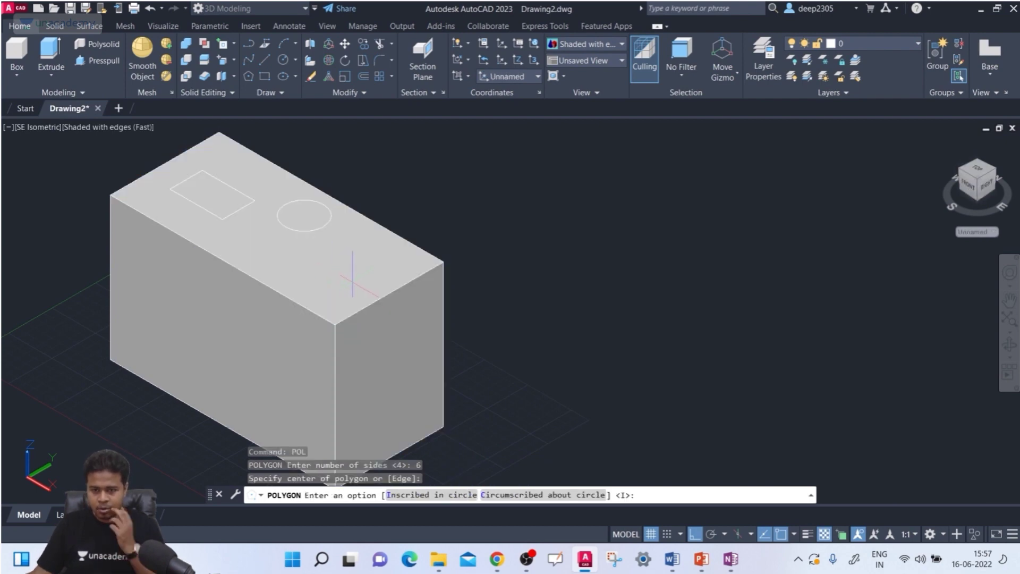
{"action": "type", "text": "I"}
{"action": "key", "text": "Return"}
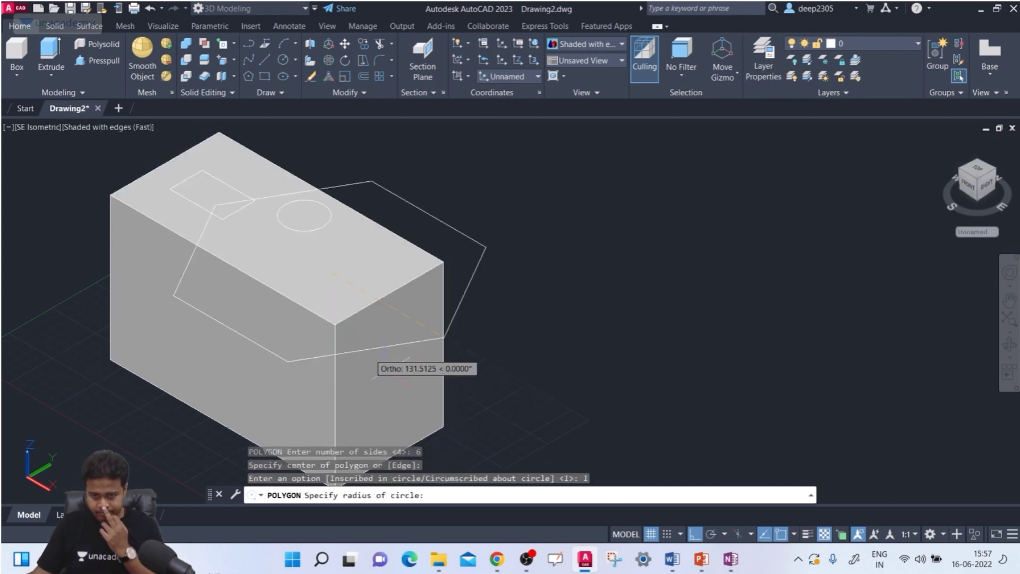
{"action": "left_click", "coordinate": [336, 289]}
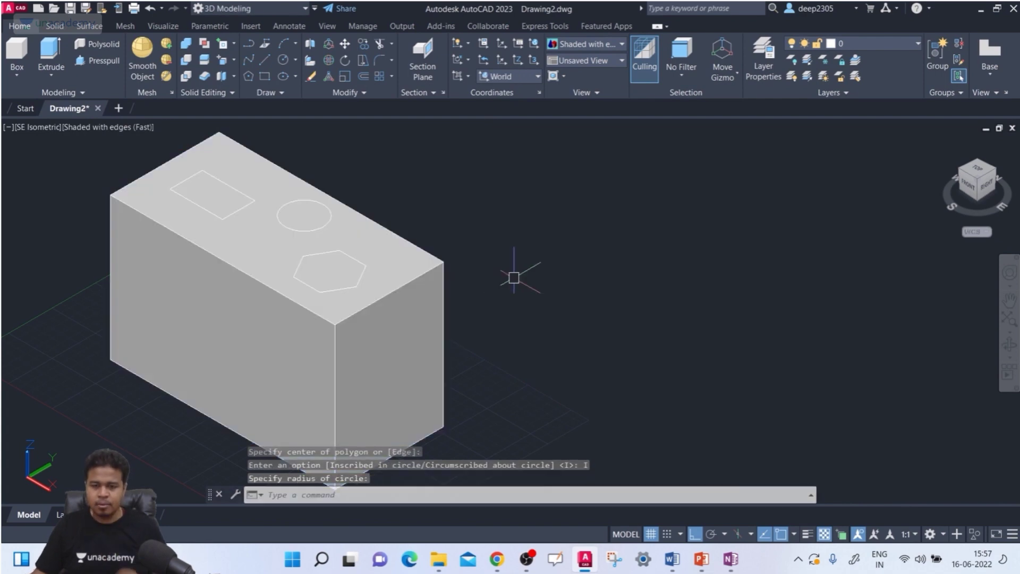
{"action": "middle_click_drag", "start_coordinate": [517, 275], "coordinate": [532, 270]}
{"action": "key", "text": "Escape"}
{"action": "key", "text": "Escape"}
{"action": "key", "text": "Escape"}
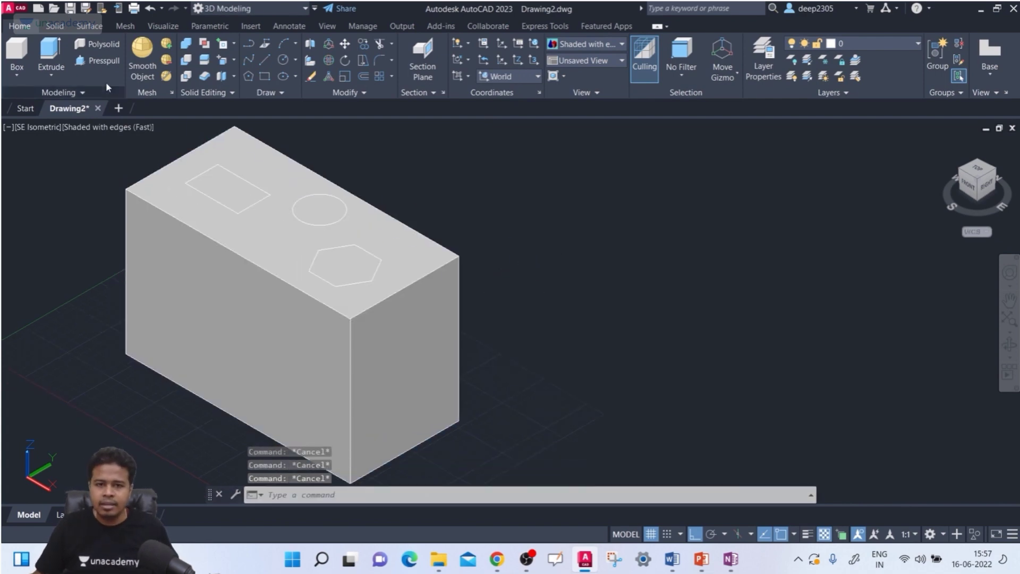
Cut the rectangle and the circle on the top face down through the box with Presspull.
{"action": "left_click", "coordinate": [102, 60]}
{"action": "left_click", "coordinate": [228, 188]}
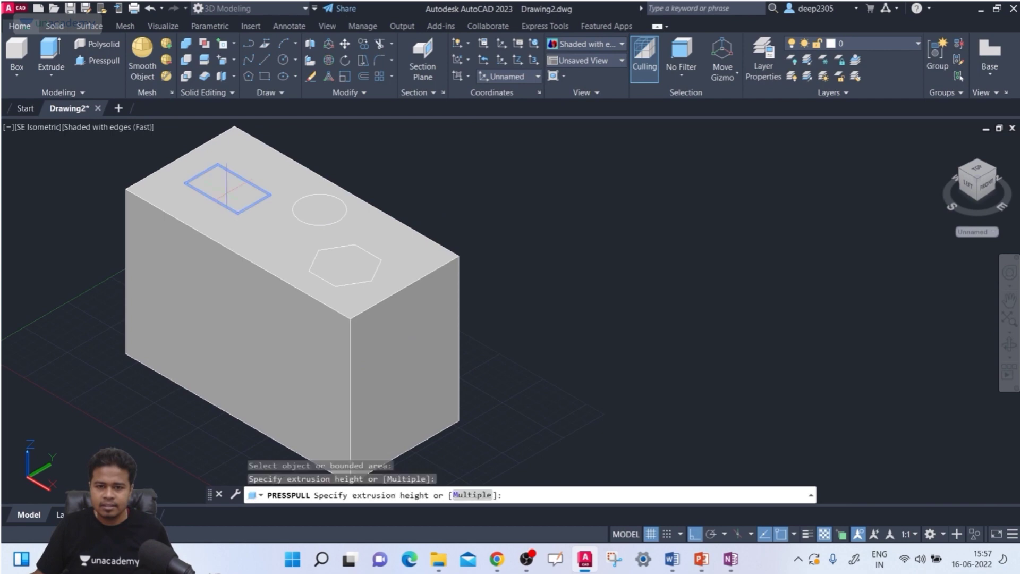
{"action": "left_click", "coordinate": [178, 414]}
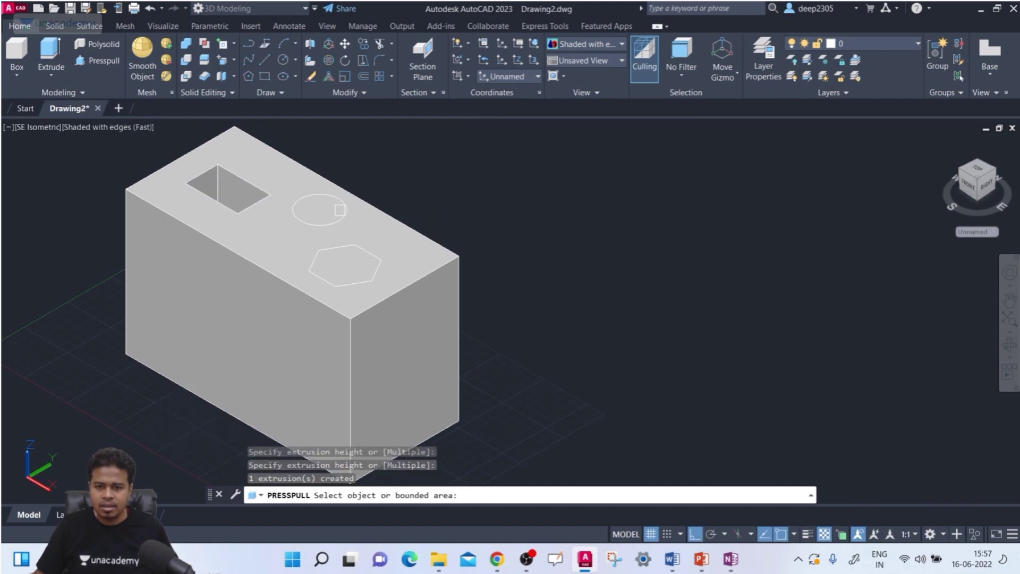
{"action": "left_click", "coordinate": [332, 210]}
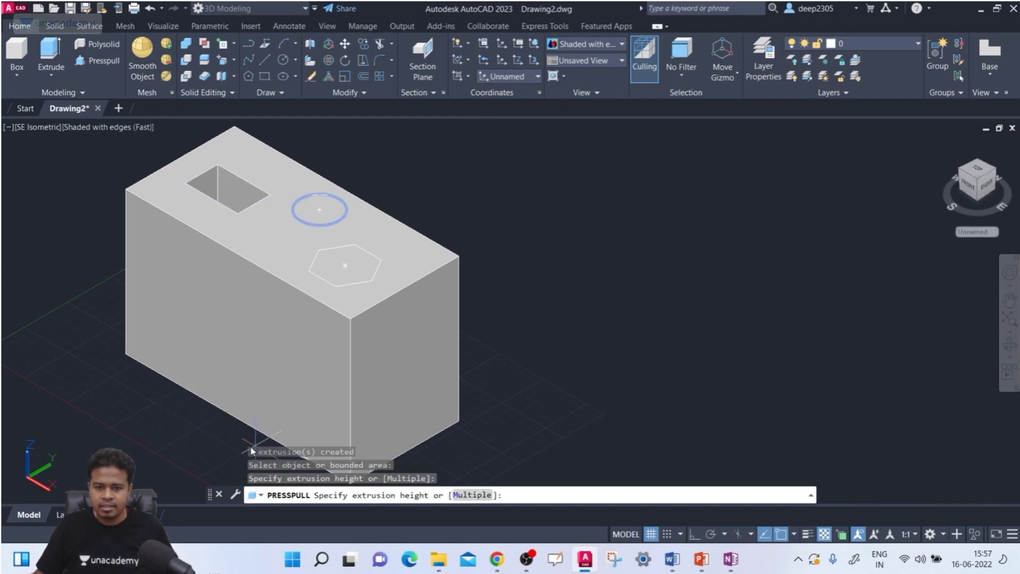
{"action": "middle_click_drag", "start_coordinate": [188, 409], "coordinate": [149, 348]}
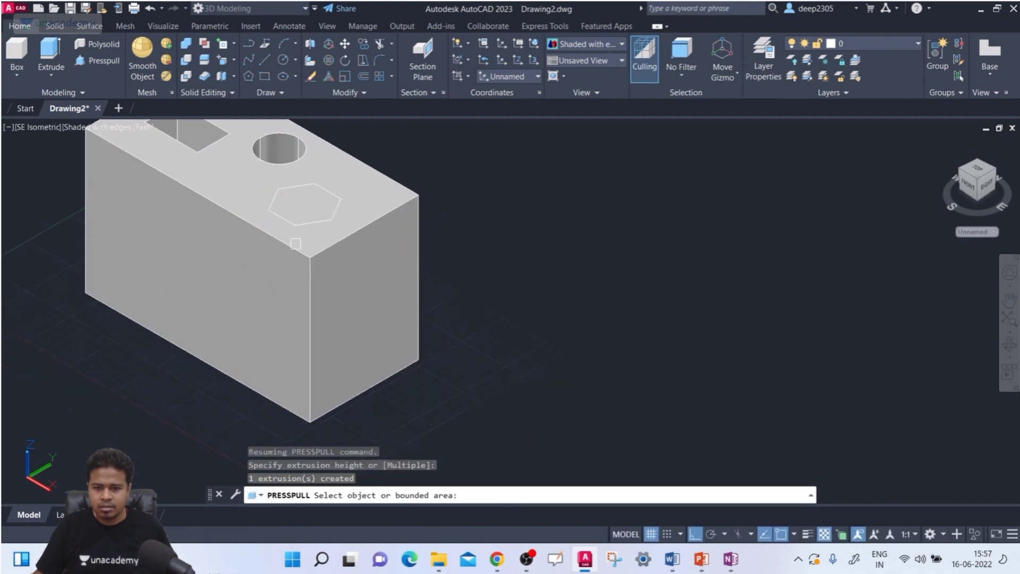
Cut the hexagon down through the box with Presspull and end the command.
{"action": "left_click", "coordinate": [305, 210]}
{"action": "left_click", "coordinate": [225, 437]}
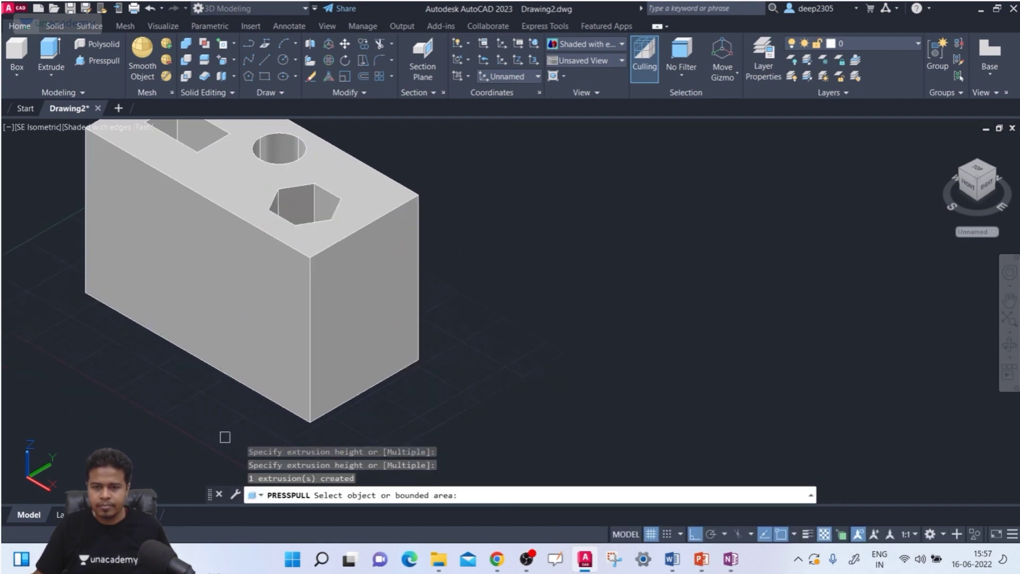
{"action": "scroll", "coordinate": [225, 286], "scroll_direction": "down", "scroll_amount": 2}
{"action": "middle_click_drag", "start_coordinate": [231, 287], "coordinate": [278, 335]}
{"action": "key", "text": "Escape"}
{"action": "key", "text": "Escape"}
{"action": "key", "text": "Escape"}
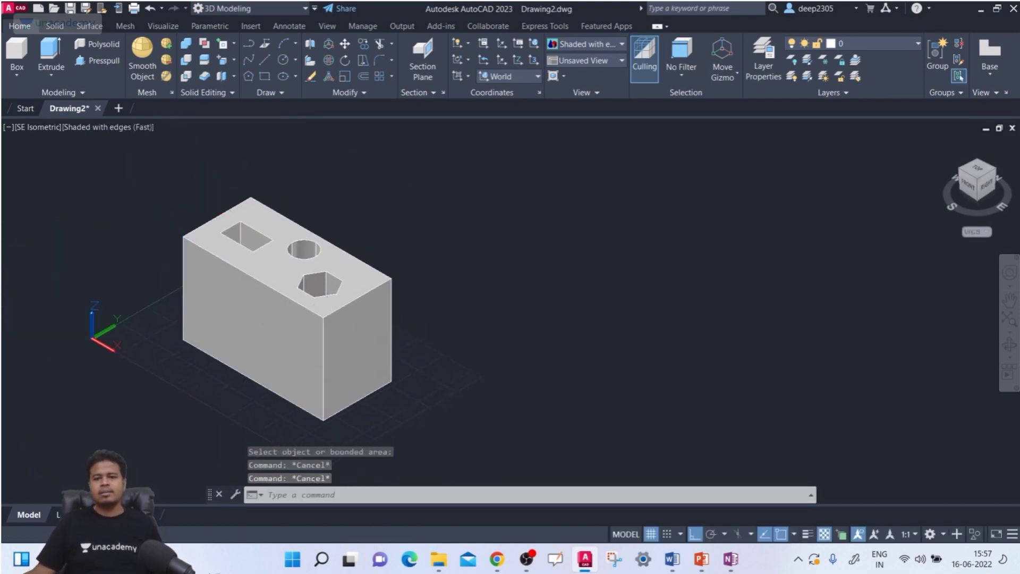
{"action": "scroll", "coordinate": [247, 271], "scroll_direction": "up", "scroll_amount": 2}
{"action": "middle_click_drag", "start_coordinate": [416, 304], "coordinate": [367, 262]}
{"action": "scroll", "coordinate": [351, 275], "scroll_direction": "up", "scroll_amount": 2}
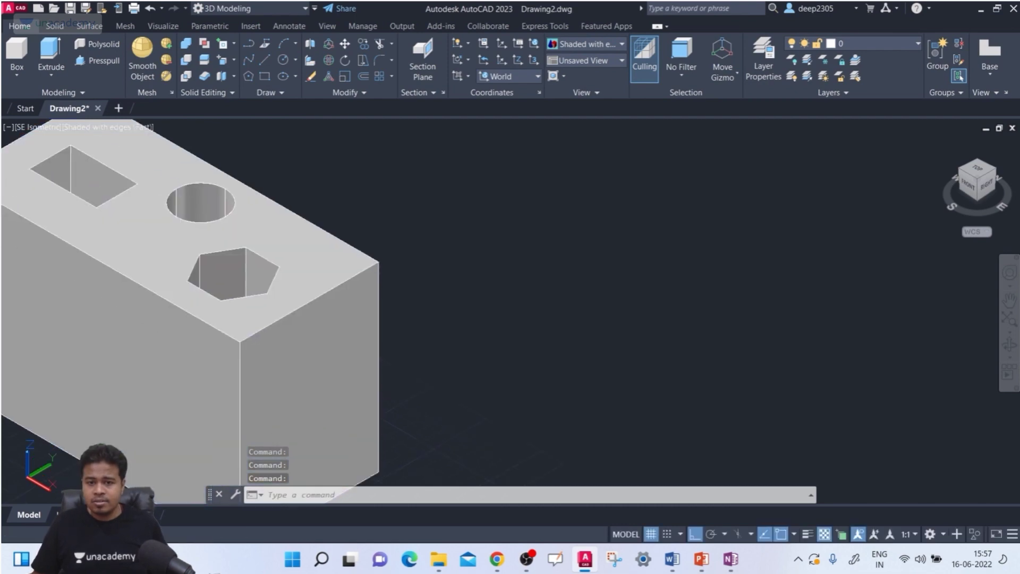
{"action": "scroll", "coordinate": [380, 260], "scroll_direction": "down", "scroll_amount": 3}
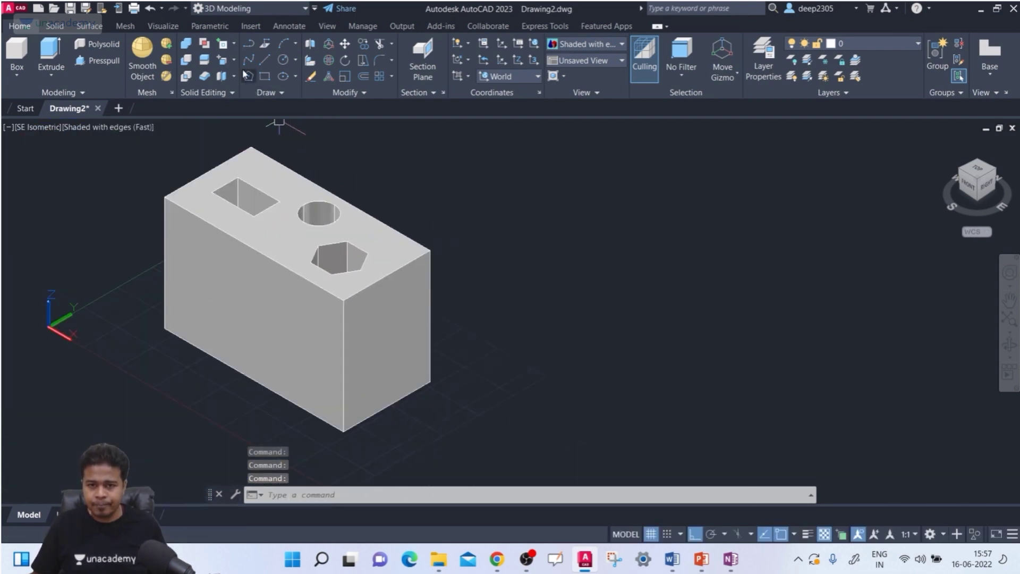
Copy the box's top face with its three openings about 358 units away at 90° with Copy Faces, using the face's outer corner as base point.
{"action": "left_click", "coordinate": [235, 61]}
{"action": "left_click", "coordinate": [259, 161]}
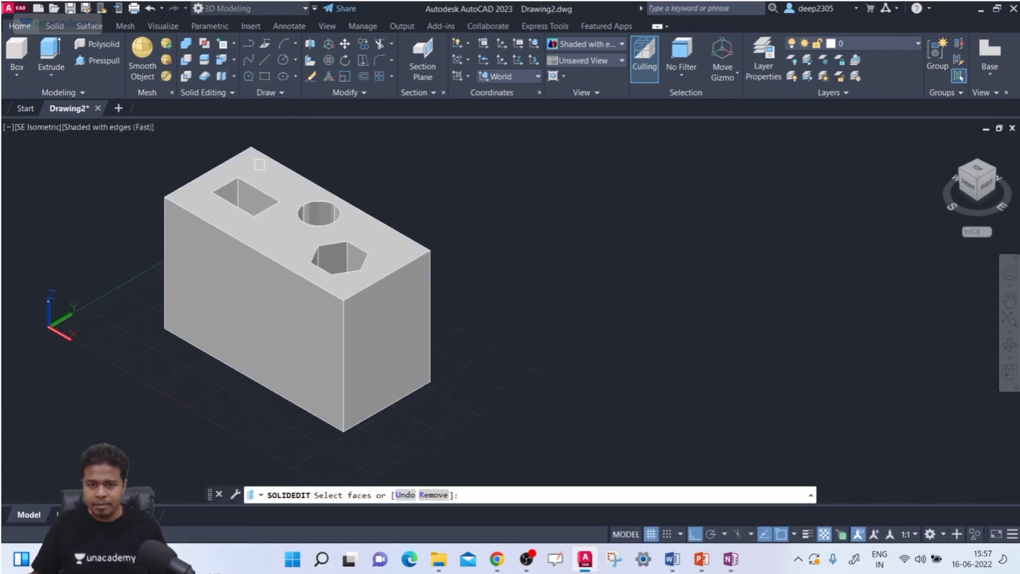
{"action": "left_click", "coordinate": [293, 195]}
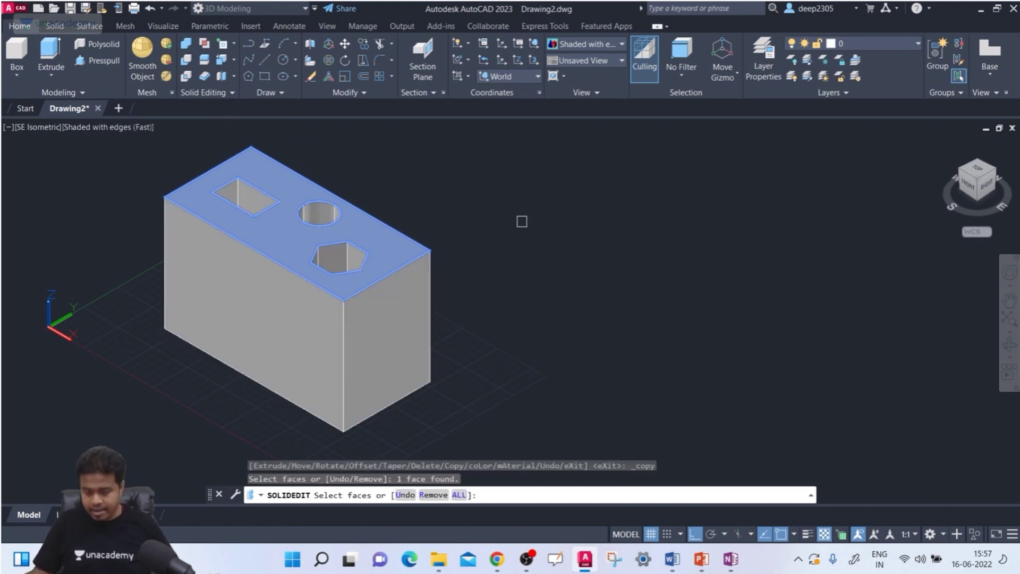
{"action": "key", "text": "Return"}
{"action": "middle_click_drag", "start_coordinate": [531, 216], "coordinate": [391, 259]}
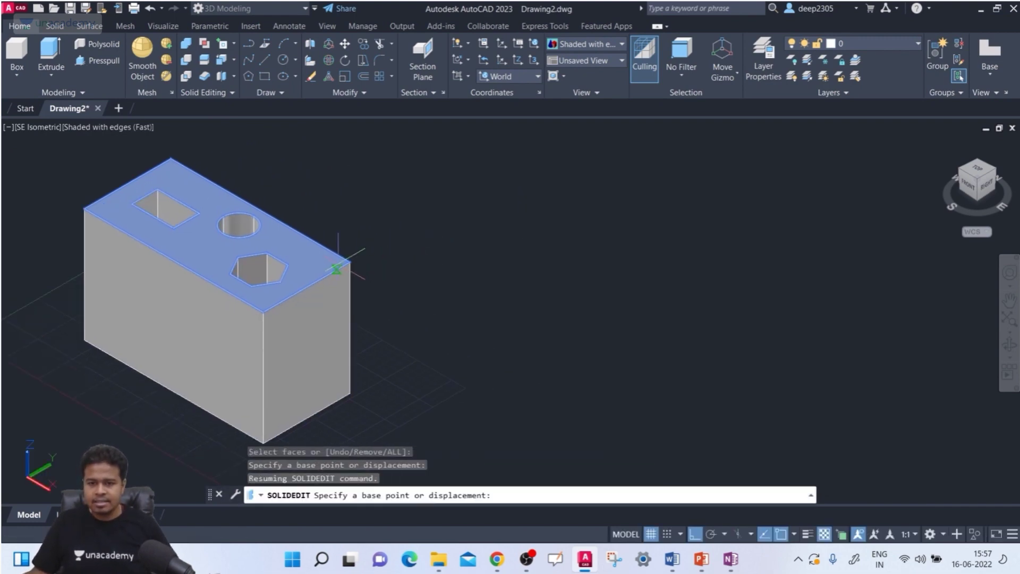
{"action": "left_click", "coordinate": [349, 262]}
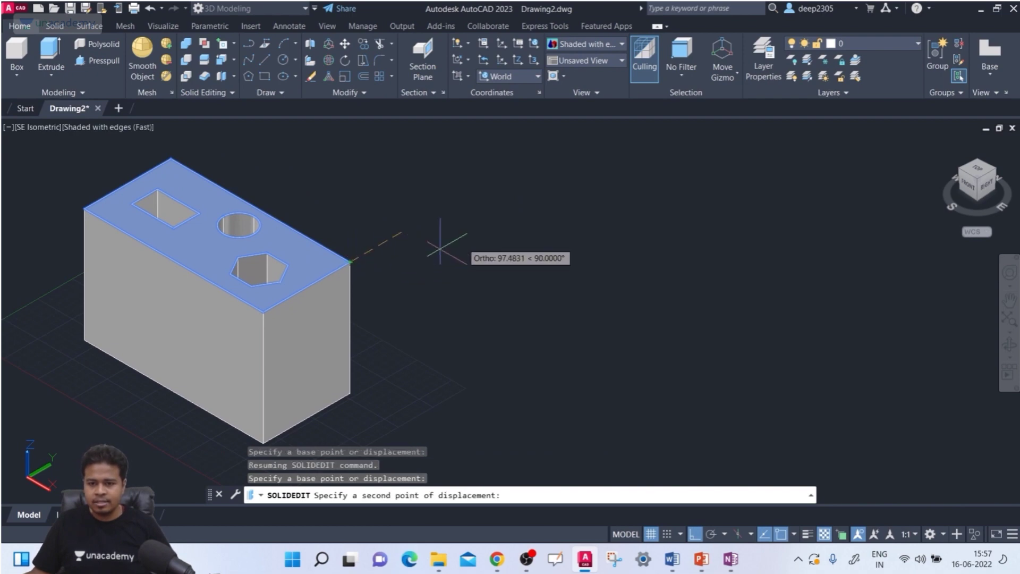
{"action": "middle_click_drag", "start_coordinate": [587, 209], "coordinate": [540, 200]}
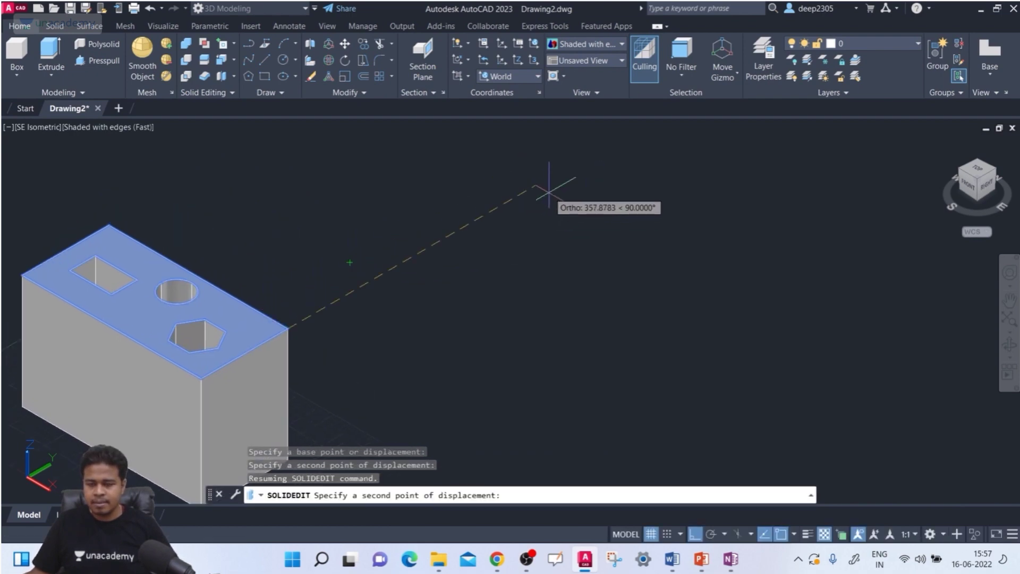
{"action": "left_click", "coordinate": [563, 193]}
{"action": "middle_click_drag", "start_coordinate": [551, 267], "coordinate": [536, 280]}
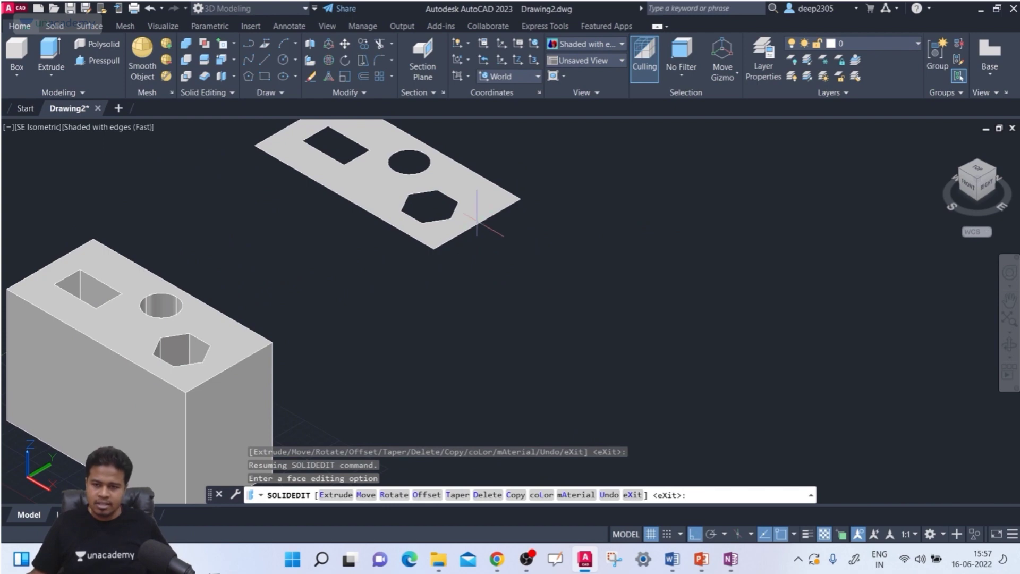
{"action": "key", "text": "Escape"}
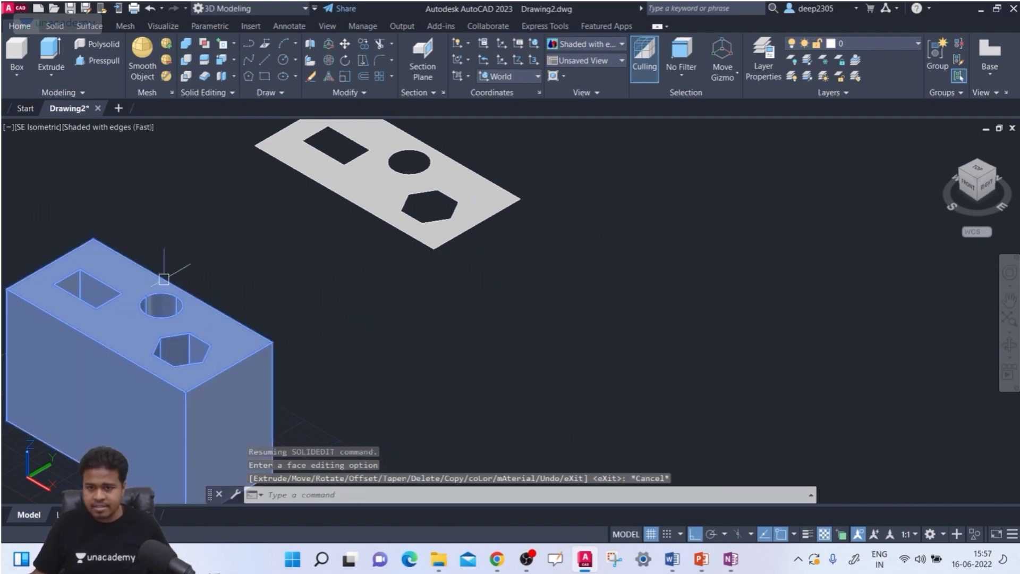
Examine the properties of the copied face to identify its object type, and clear the selection.
{"action": "left_click", "coordinate": [448, 231]}
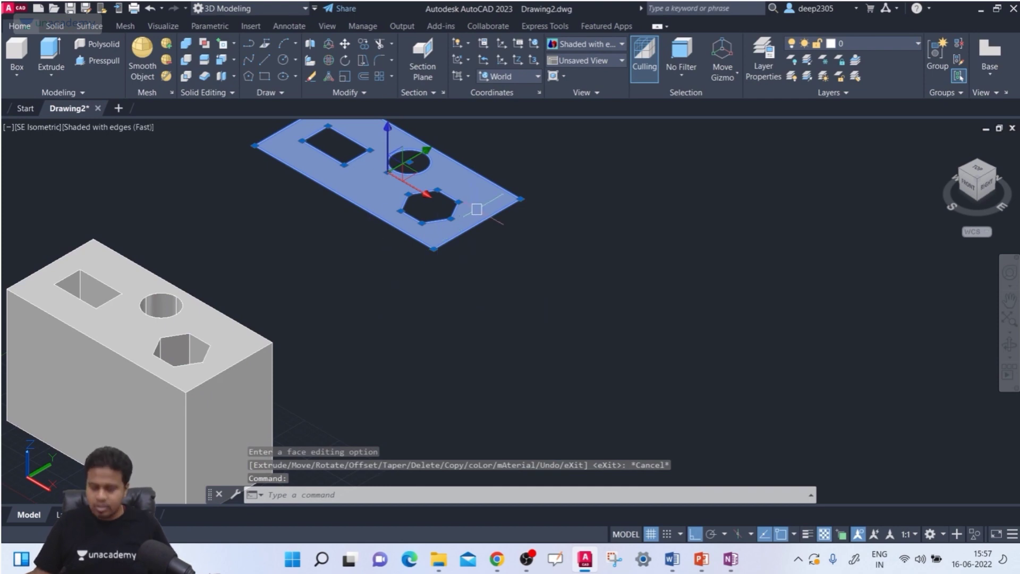
{"action": "type", "text": "pr"}
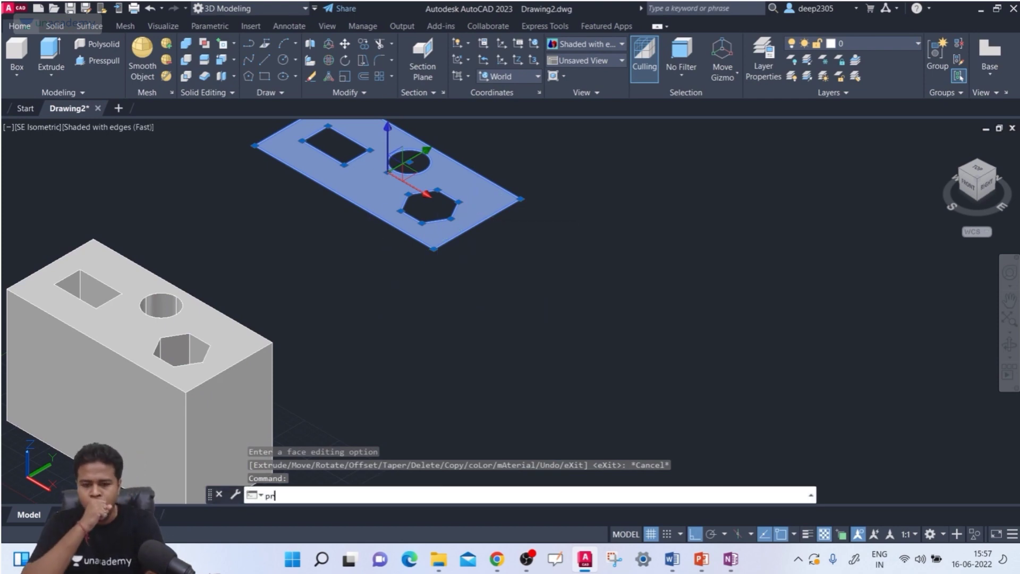
{"action": "key", "text": "Return"}
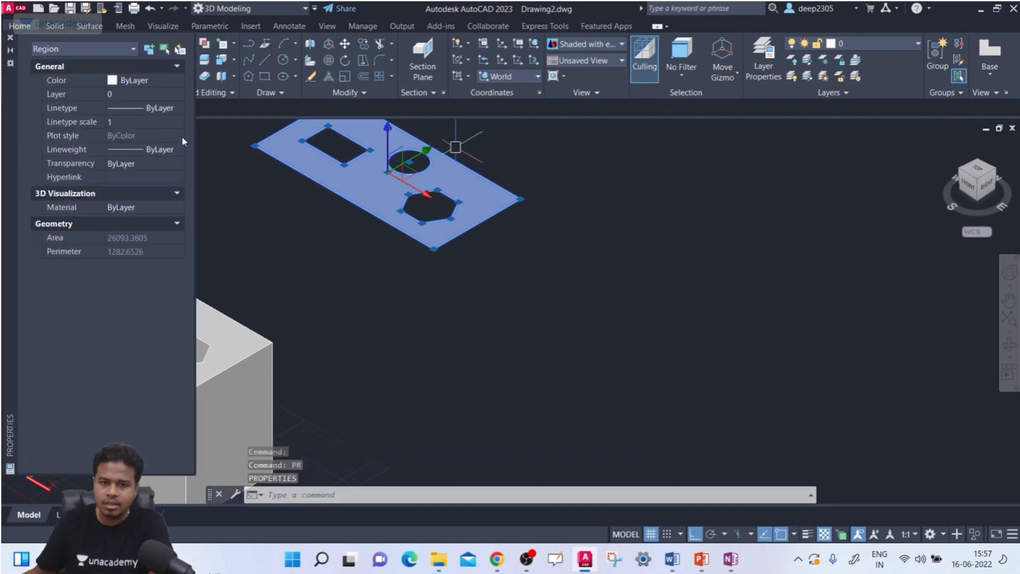
{"action": "mouse_move", "coordinate": [401, 219]}
{"action": "middle_mouse_down"}
{"action": "mouse_move", "coordinate": [478, 273]}
{"action": "mouse_move", "coordinate": [585, 266]}
{"action": "middle_mouse_up"}
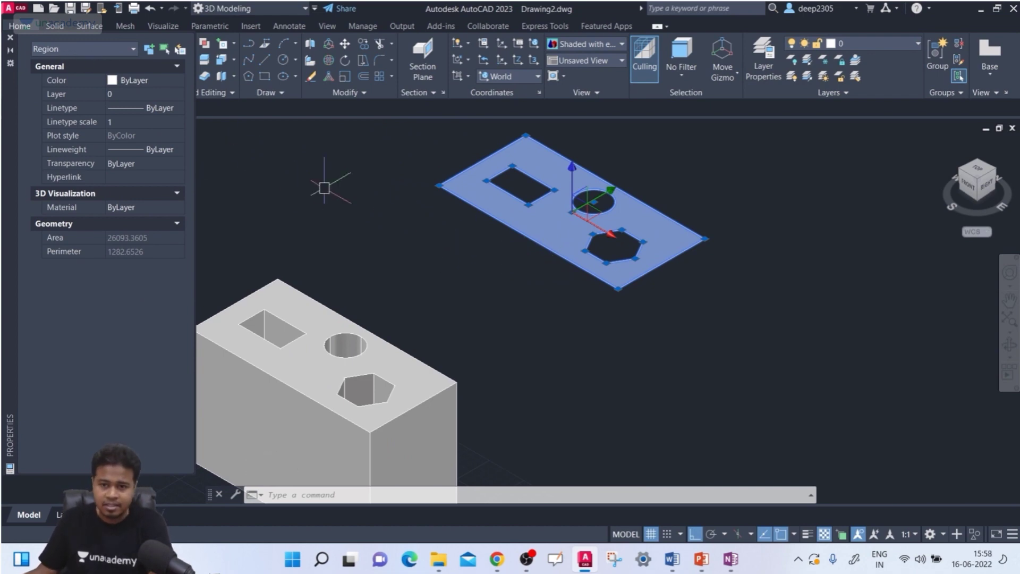
{"action": "scroll", "coordinate": [398, 250], "scroll_direction": "down", "scroll_amount": 2}
{"action": "middle_click_drag", "start_coordinate": [396, 253], "coordinate": [404, 231]}
{"action": "key", "text": "Escape"}
{"action": "key", "text": "Escape"}
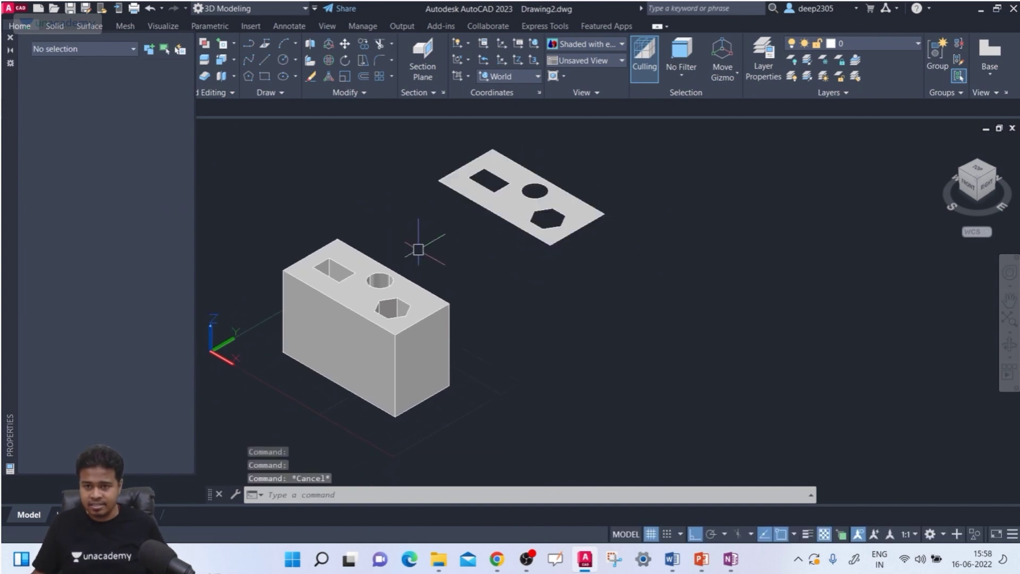
Draw a rectangle on the ground plane in the empty area beside the box.
{"action": "type", "text": "rec"}
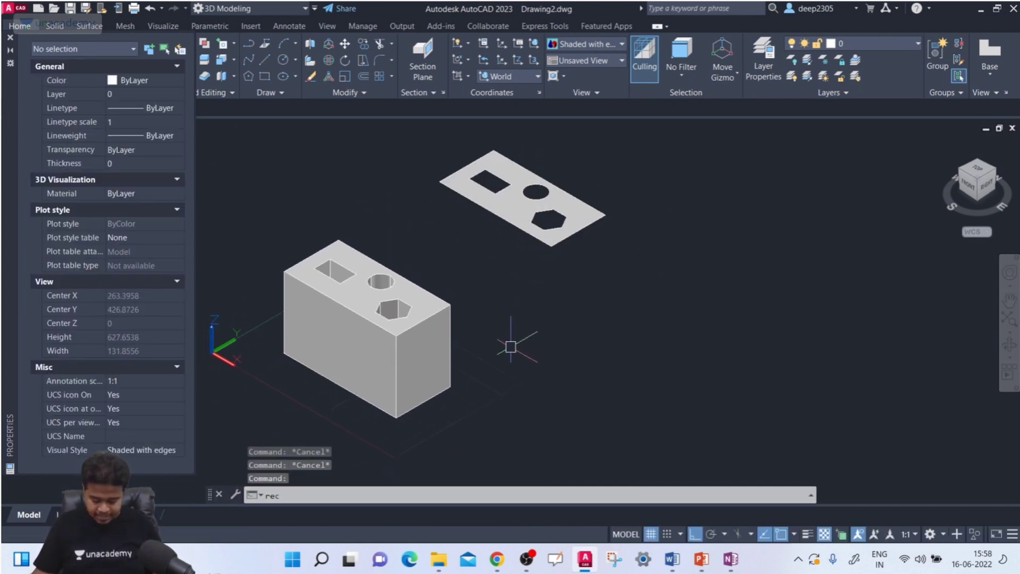
{"action": "key", "text": "Return"}
{"action": "left_click", "coordinate": [518, 367]}
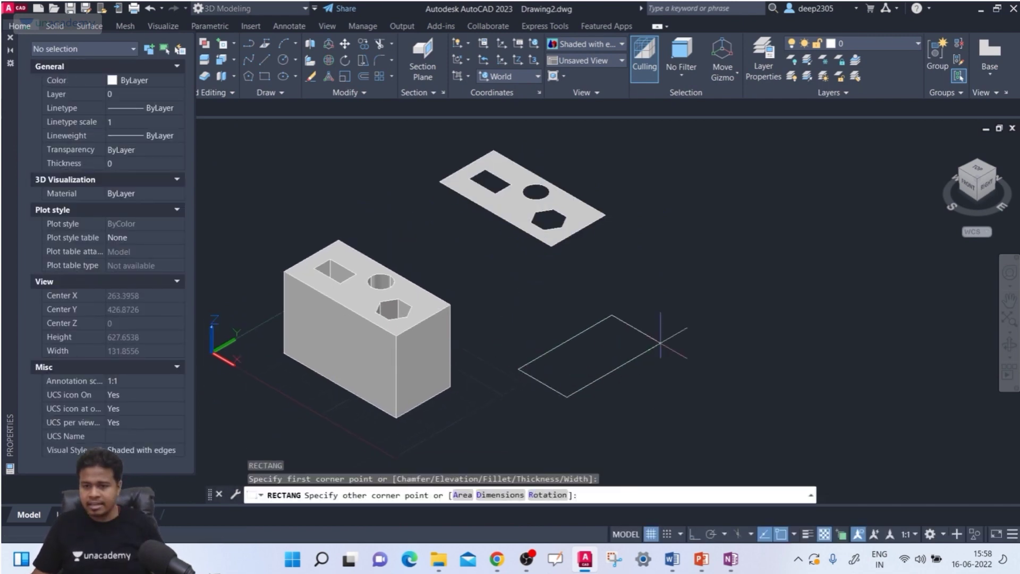
{"action": "left_click", "coordinate": [724, 340]}
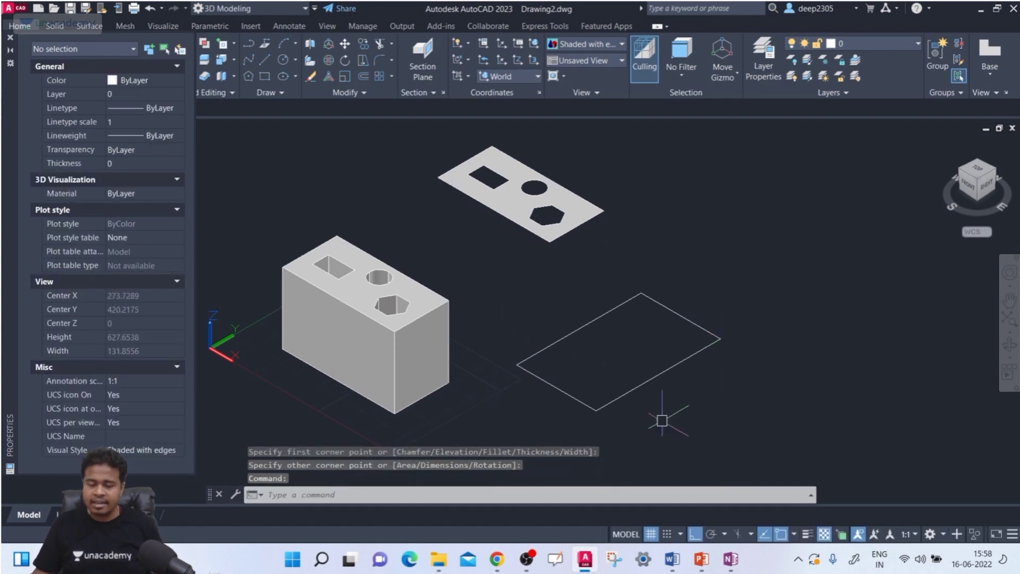
Convert the new rectangle into a region with the Region command and check its object type.
{"action": "type", "text": "reg"}
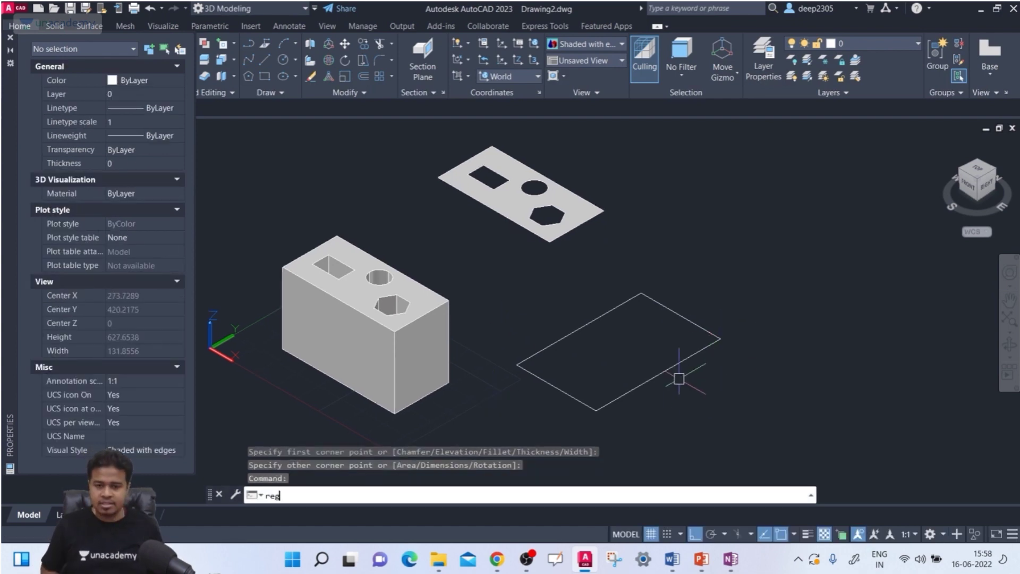
{"action": "key", "text": "Return"}
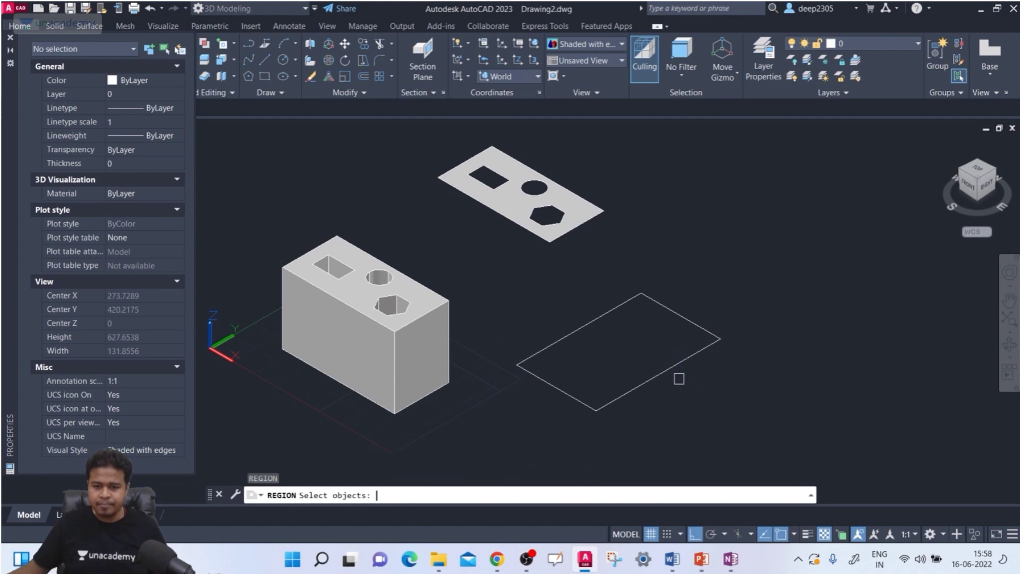
{"action": "left_click", "coordinate": [669, 374]}
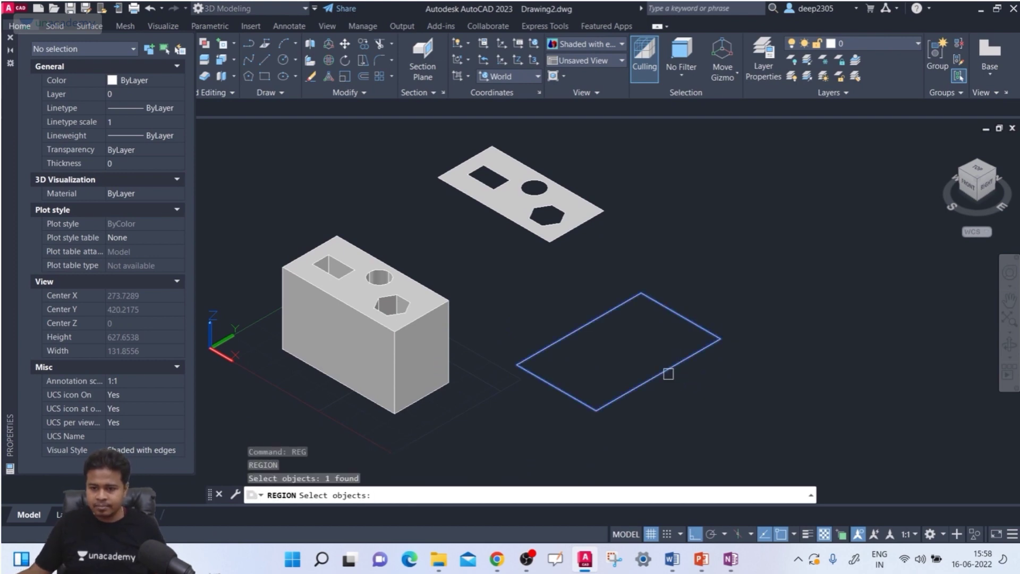
{"action": "key", "text": "Return"}
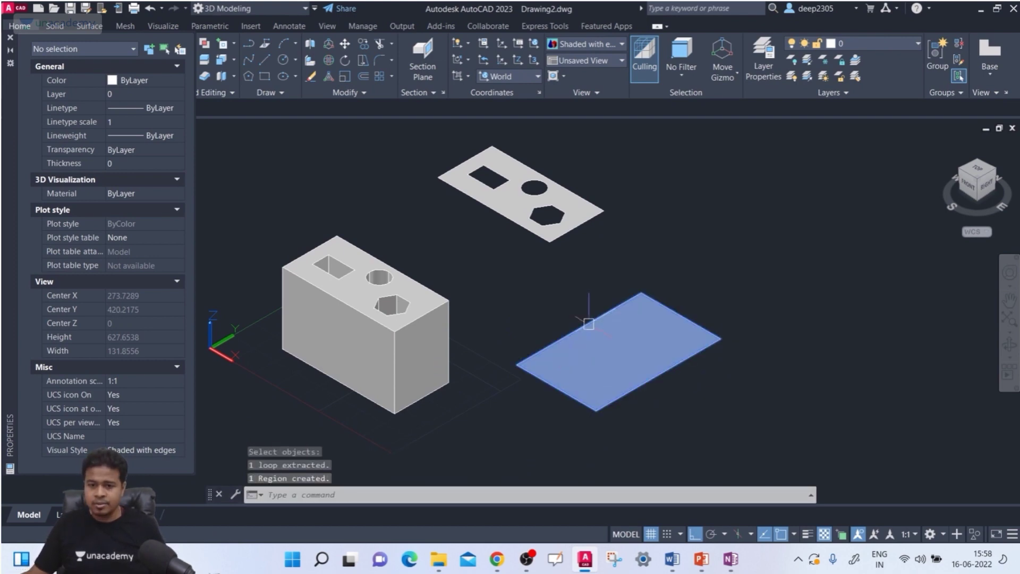
{"action": "mouse_move", "coordinate": [655, 385]}
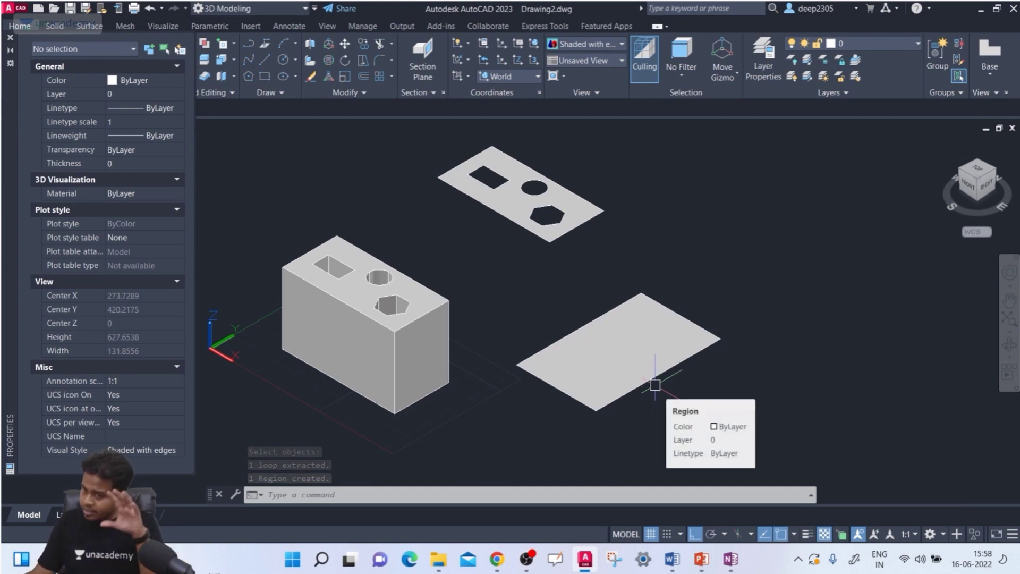
Delete the rectangular region beside the box and leave nothing selected.
{"action": "left_click", "coordinate": [674, 356]}
{"action": "key", "text": "Delete"}
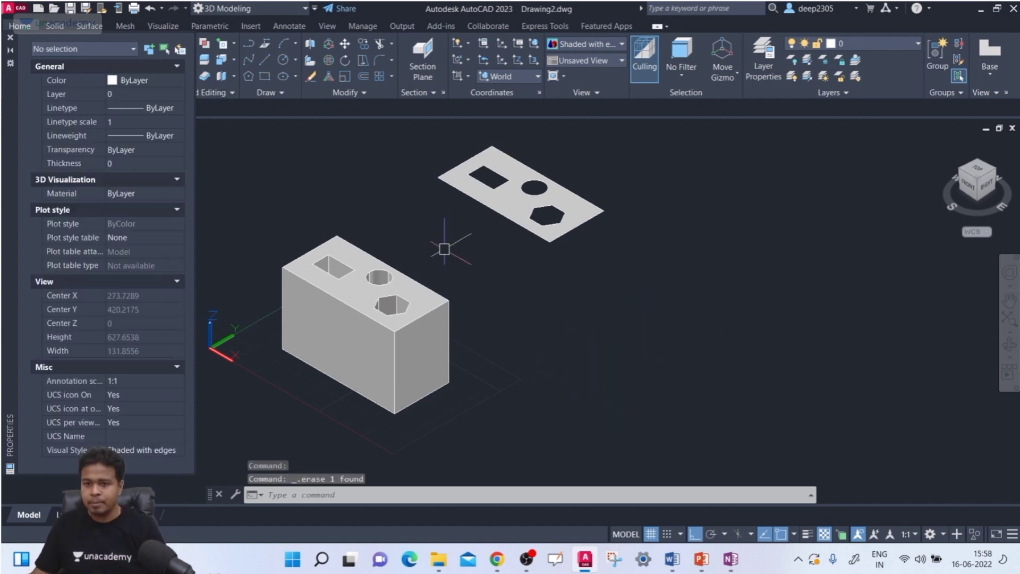
{"action": "left_click", "coordinate": [505, 223]}
{"action": "key", "text": "Escape"}
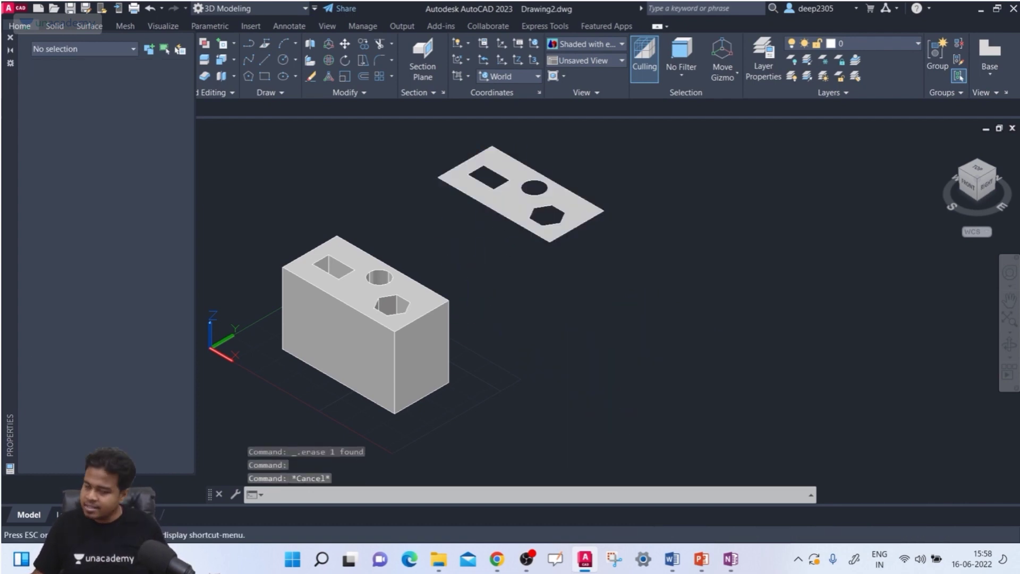
Copy the box's plain end face a short distance away with Copy Faces, using its lower front corner as base point, and end the command.
{"action": "middle_click_drag", "start_coordinate": [467, 316], "coordinate": [504, 298]}
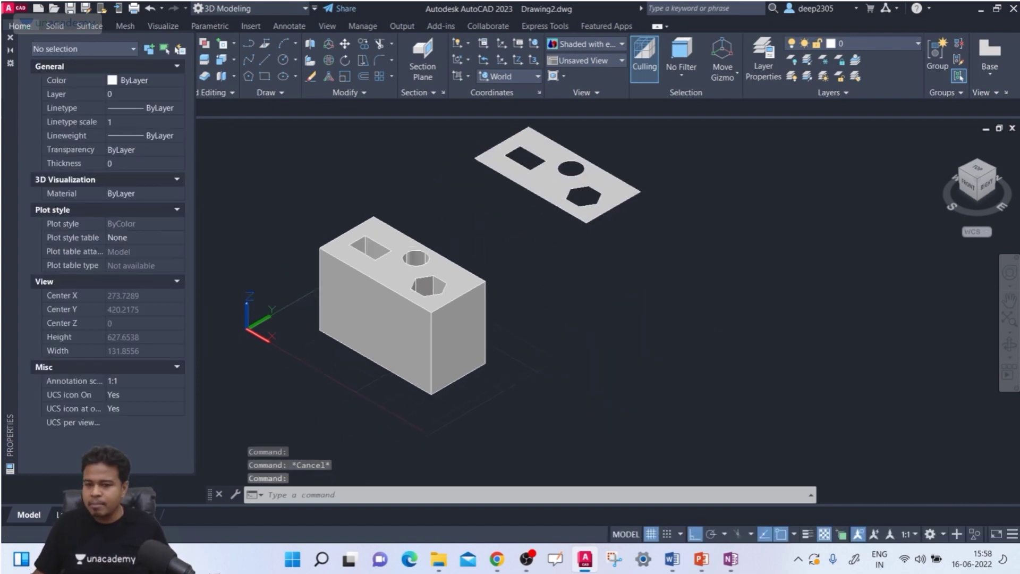
{"action": "left_click", "coordinate": [234, 61]}
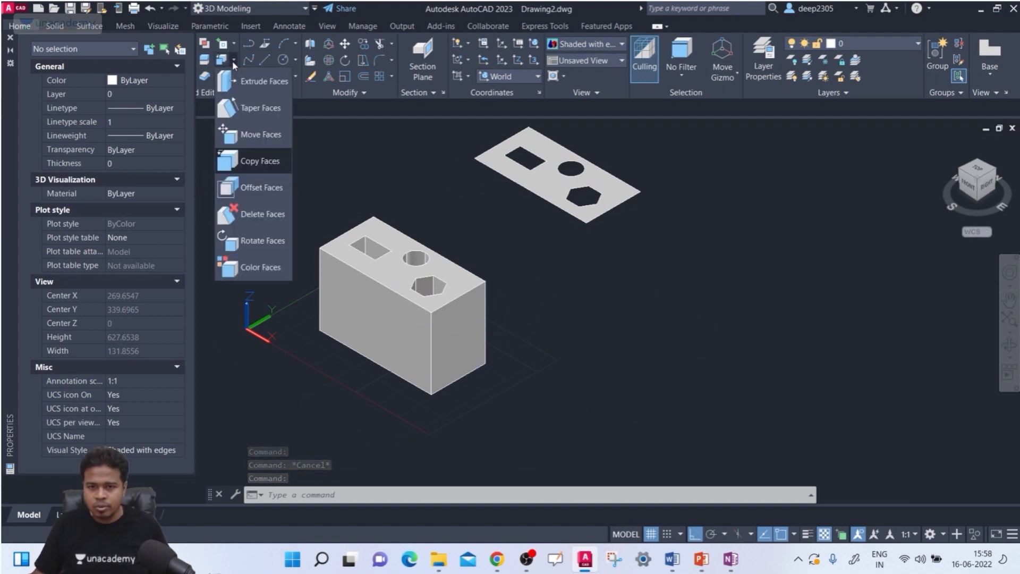
{"action": "left_click", "coordinate": [267, 160]}
{"action": "left_click", "coordinate": [469, 335]}
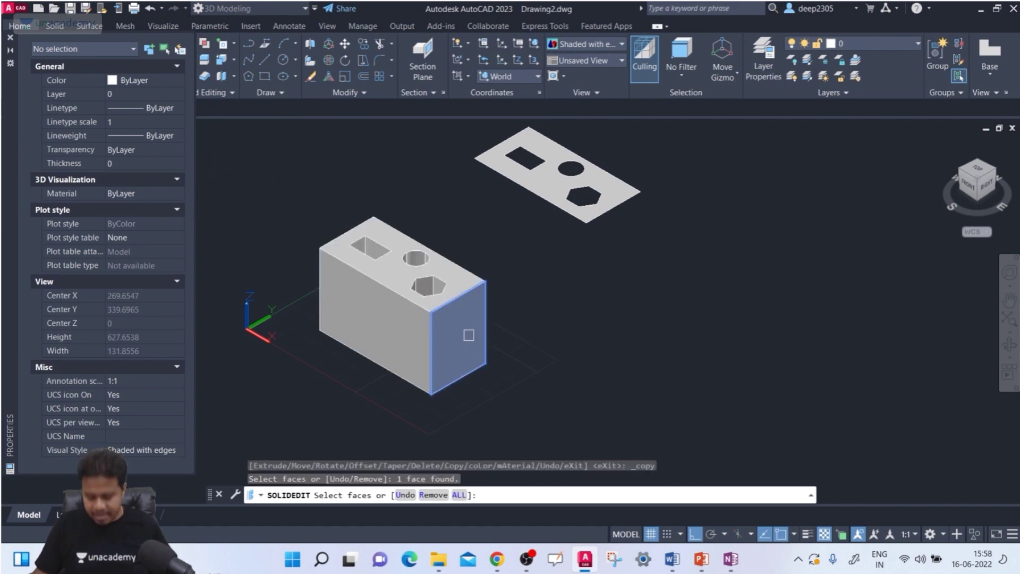
{"action": "key", "text": "Return"}
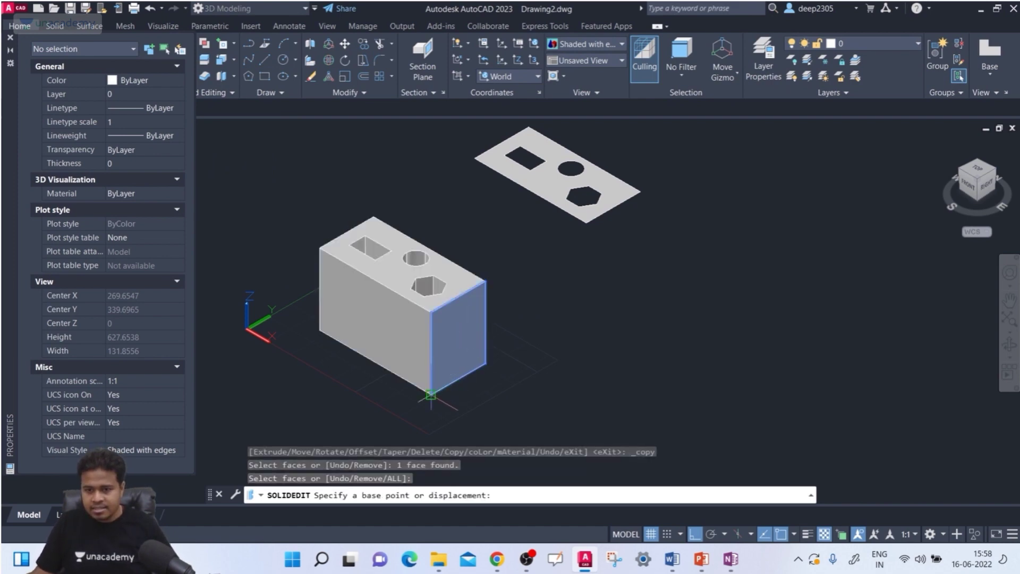
{"action": "left_click", "coordinate": [431, 395]}
{"action": "left_click", "coordinate": [534, 455]}
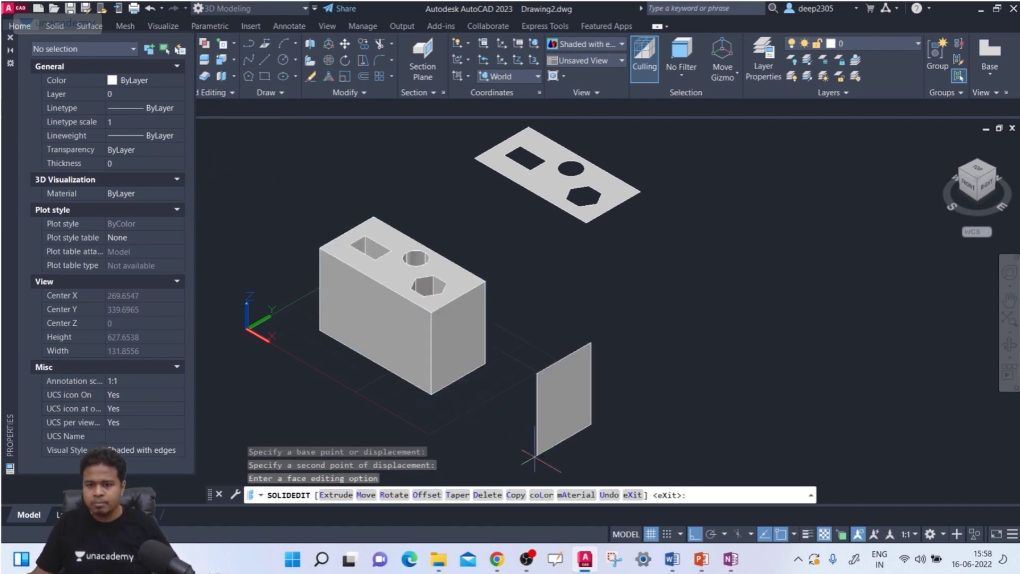
{"action": "scroll", "coordinate": [585, 341], "scroll_direction": "down", "scroll_amount": 2}
{"action": "scroll", "coordinate": [606, 319], "scroll_direction": "up", "scroll_amount": 6}
{"action": "key", "text": "Escape"}
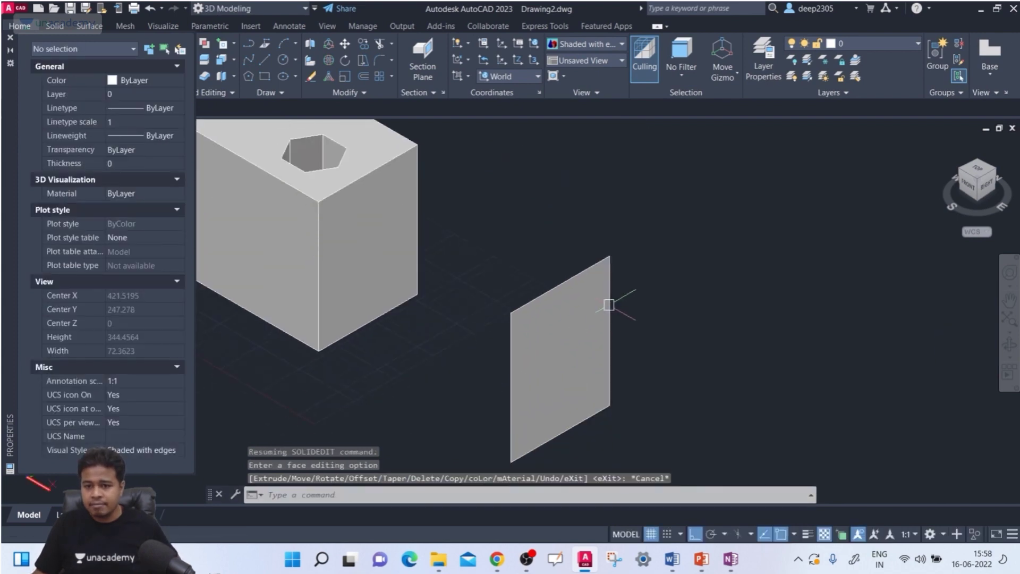
Examine the properties of the copied end face, clear the selection and close the Properties palette.
{"action": "scroll", "coordinate": [573, 334], "scroll_direction": "down", "scroll_amount": 2}
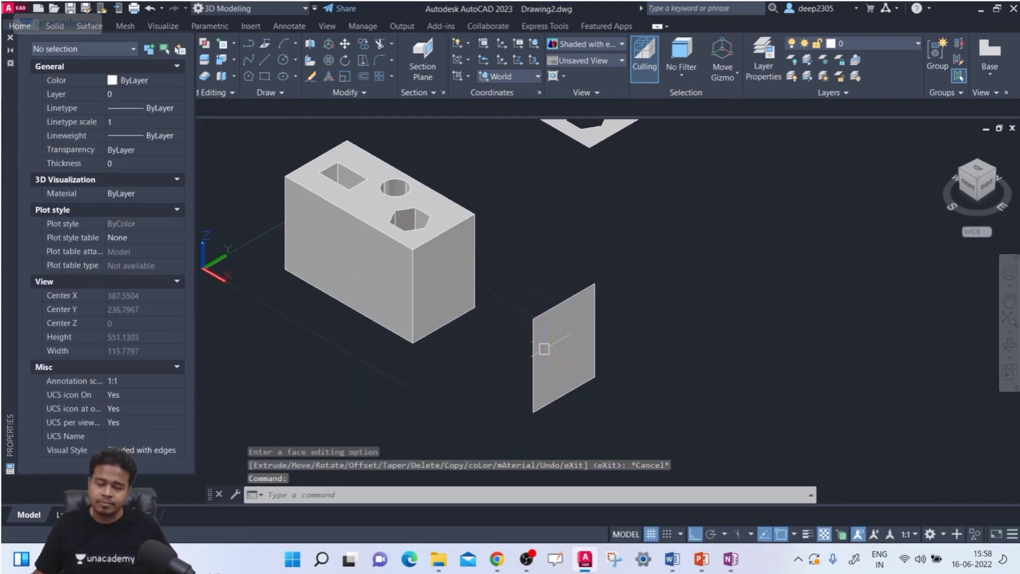
{"action": "left_click", "coordinate": [545, 321]}
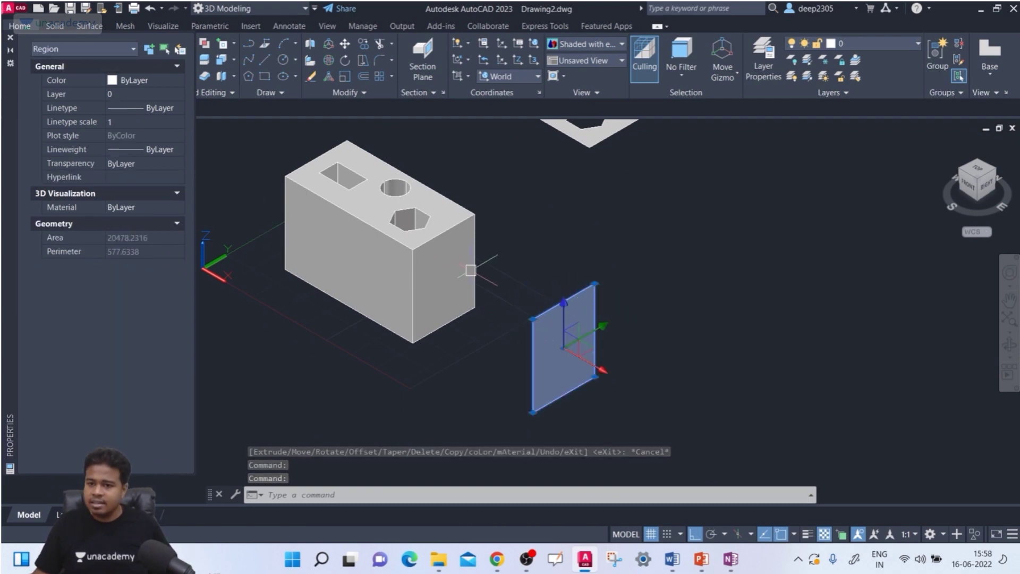
{"action": "key", "text": "Escape"}
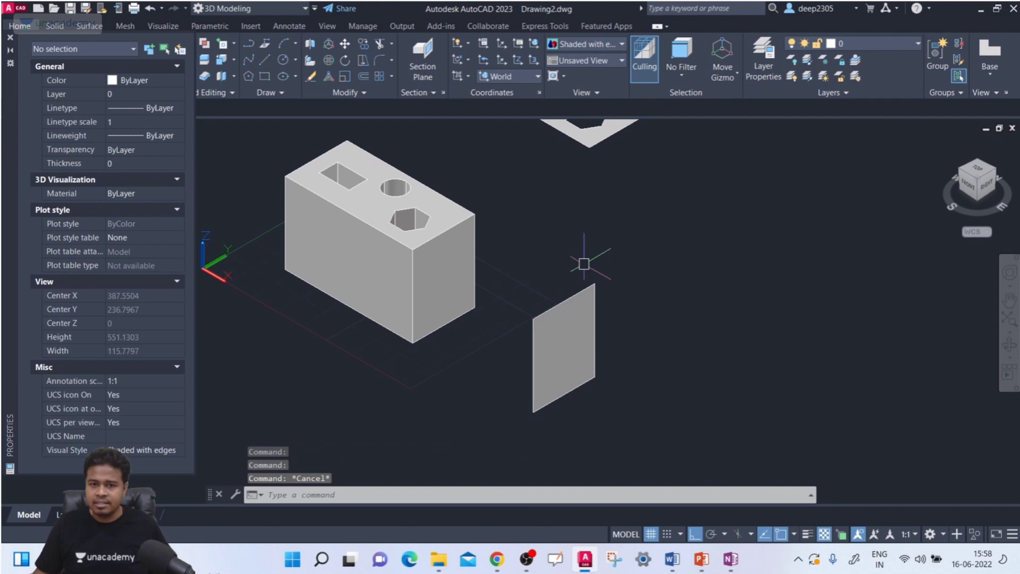
{"action": "left_click", "coordinate": [10, 38]}
Try to use Presspull on the copied top face with the three openings.
{"action": "middle_click_drag", "start_coordinate": [449, 174], "coordinate": [304, 228]}
{"action": "left_click", "coordinate": [107, 64]}
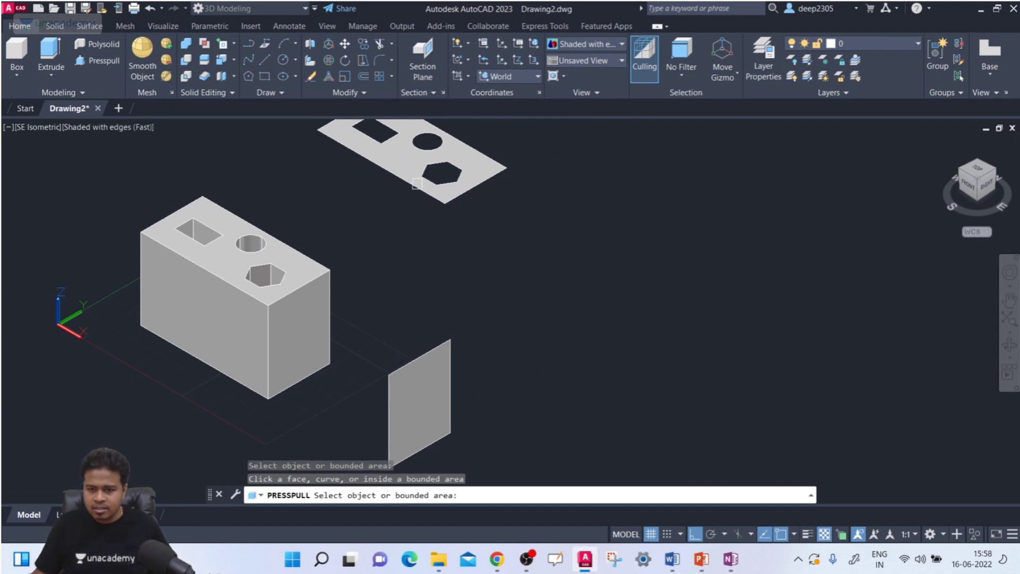
{"action": "scroll", "coordinate": [417, 184], "scroll_direction": "up", "scroll_amount": 2}
{"action": "middle_click_drag", "start_coordinate": [418, 184], "coordinate": [380, 267]}
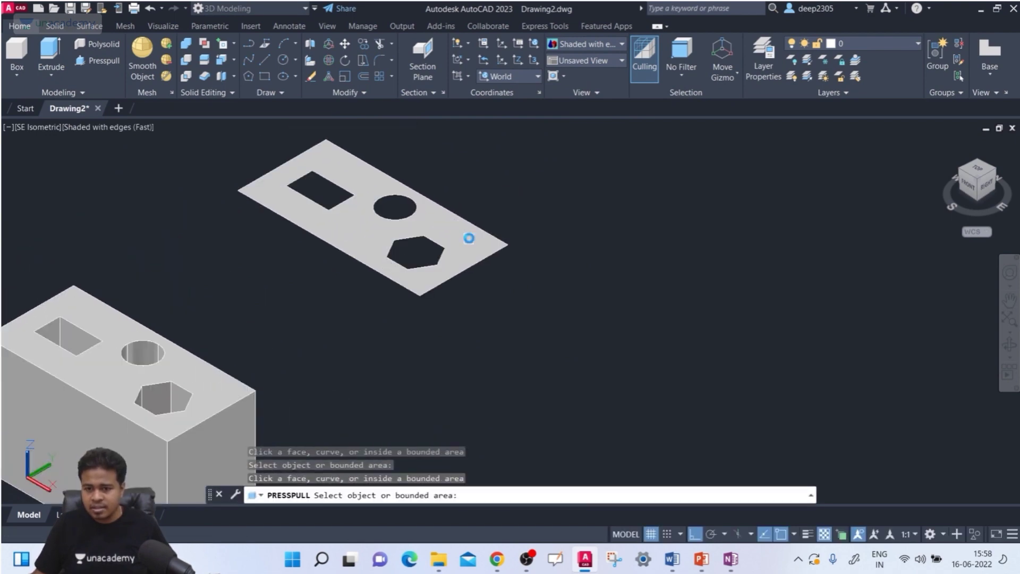
{"action": "key", "text": "Escape"}
{"action": "key", "text": "Escape"}
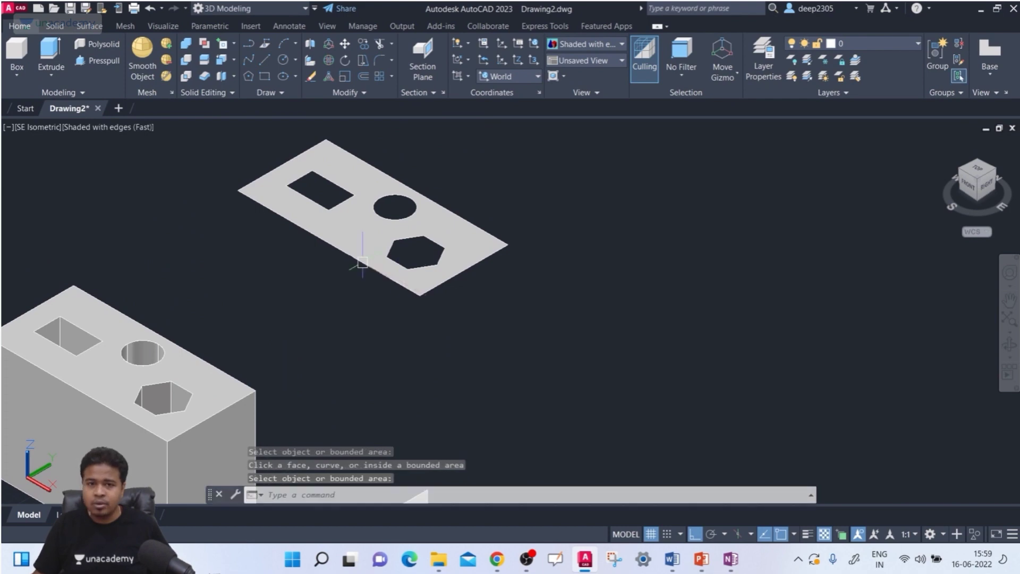
Extrude the copied top face with its three openings downward into a solid block.
{"action": "left_click", "coordinate": [49, 75]}
{"action": "left_click", "coordinate": [55, 111]}
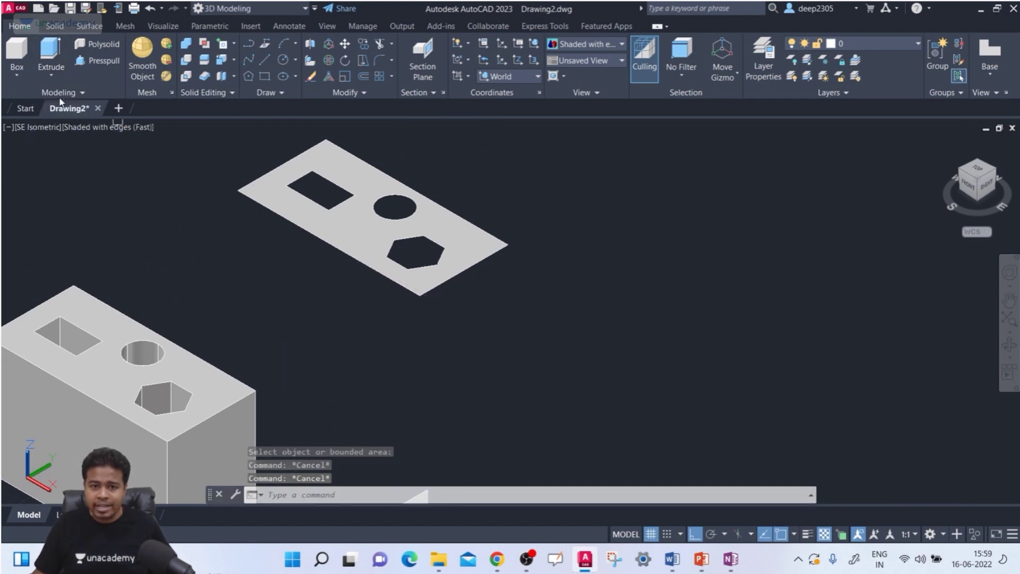
{"action": "left_click", "coordinate": [381, 234]}
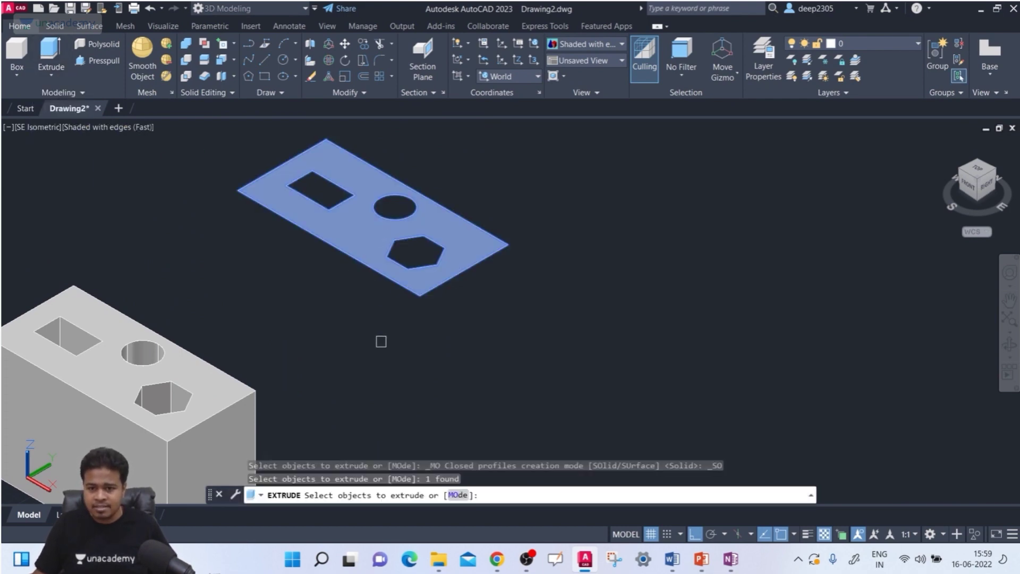
{"action": "key", "text": "Return"}
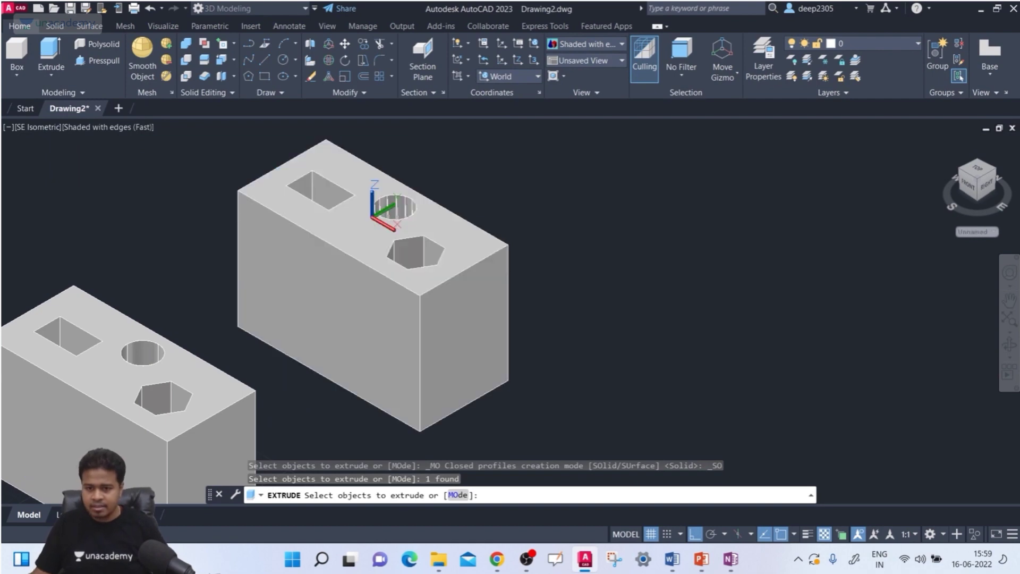
{"action": "key", "text": "Return"}
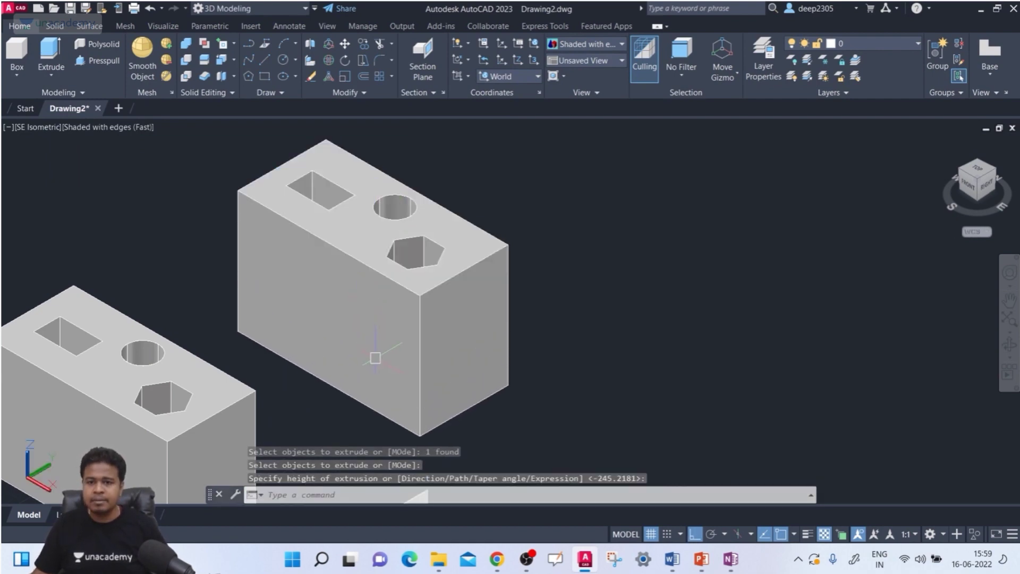
Pull the top face of the newly extruded block upward with Presspull.
{"action": "mouse_move", "coordinate": [425, 334]}
{"action": "middle_mouse_down", "text": "shift"}
{"action": "mouse_move", "coordinate": [425, 212]}
{"action": "mouse_move", "coordinate": [430, 342]}
{"action": "mouse_move", "coordinate": [418, 347]}
{"action": "middle_mouse_up", "text": "shift"}
{"action": "scroll", "coordinate": [353, 317], "scroll_direction": "up", "scroll_amount": 2}
{"action": "scroll", "coordinate": [353, 317], "scroll_direction": "down", "scroll_amount": 6}
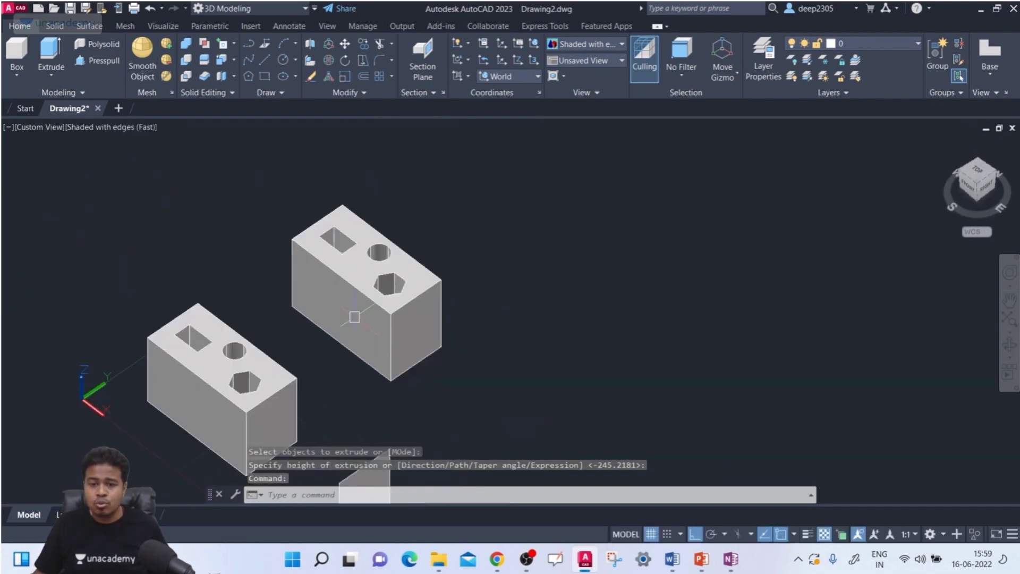
{"action": "middle_click_drag", "start_coordinate": [353, 316], "coordinate": [321, 267]}
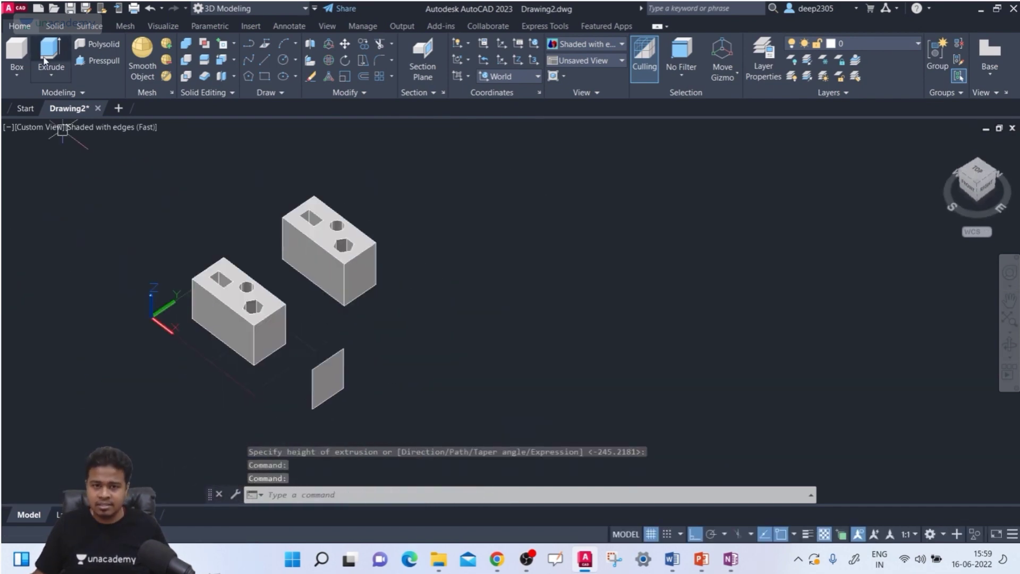
{"action": "left_click", "coordinate": [54, 76]}
{"action": "left_click", "coordinate": [107, 62]}
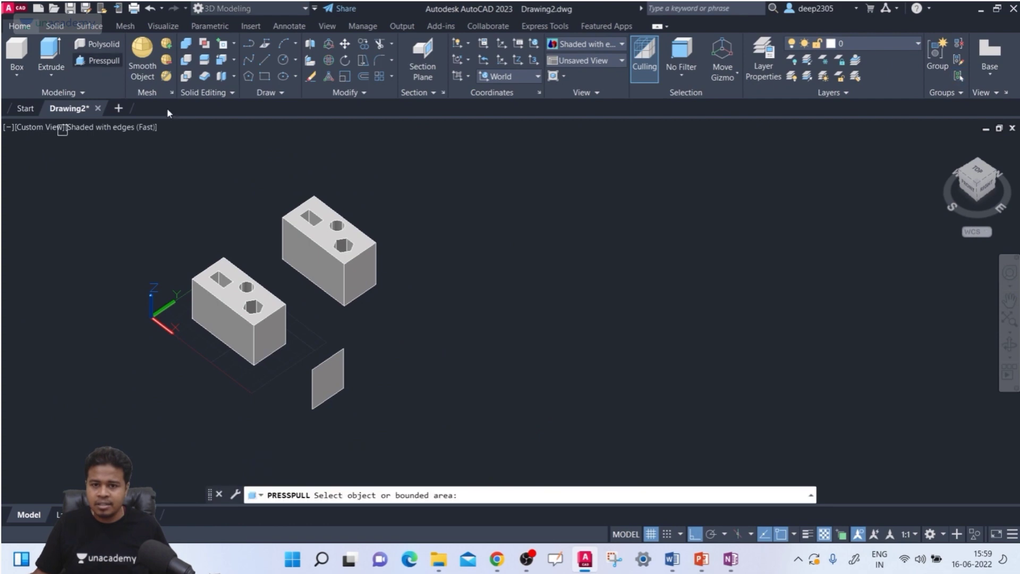
{"action": "left_click", "coordinate": [325, 238]}
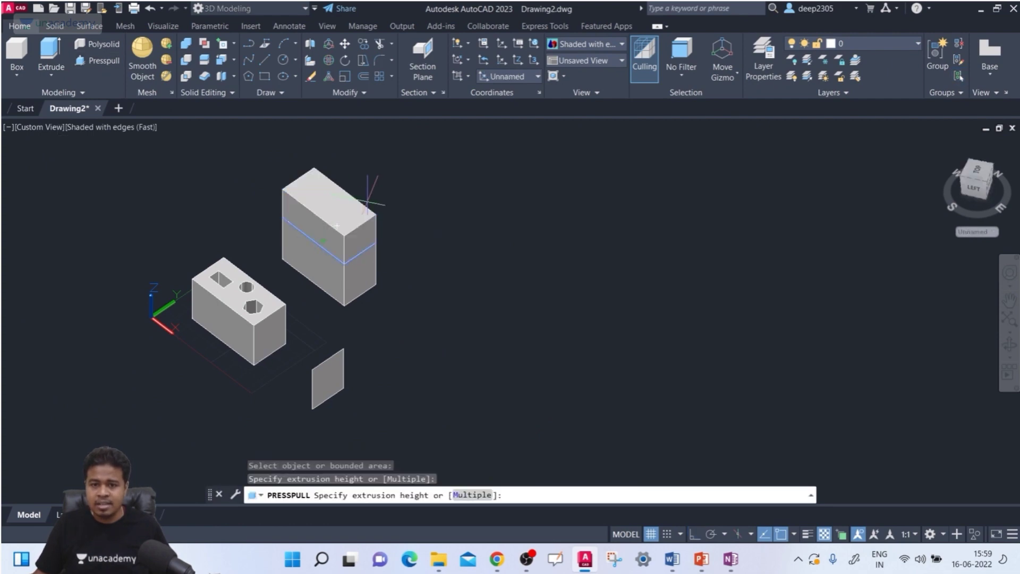
{"action": "left_click", "coordinate": [367, 200]}
End Presspull and undo the upward pull of the extruded block's top face.
{"action": "key", "text": "ctrl+z"}
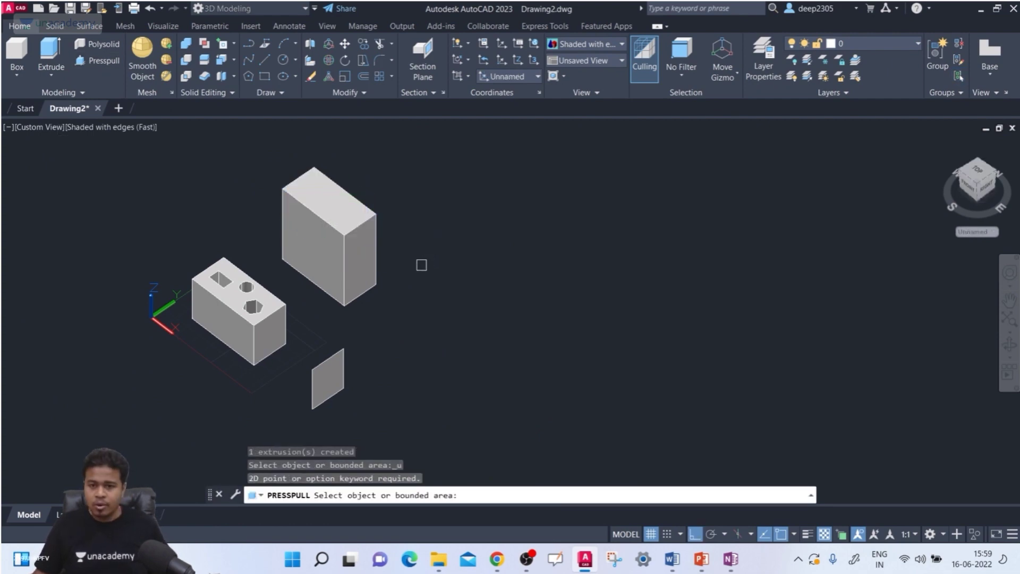
{"action": "key", "text": "ctrl+z"}
{"action": "key", "text": "Escape"}
{"action": "key", "text": "Escape"}
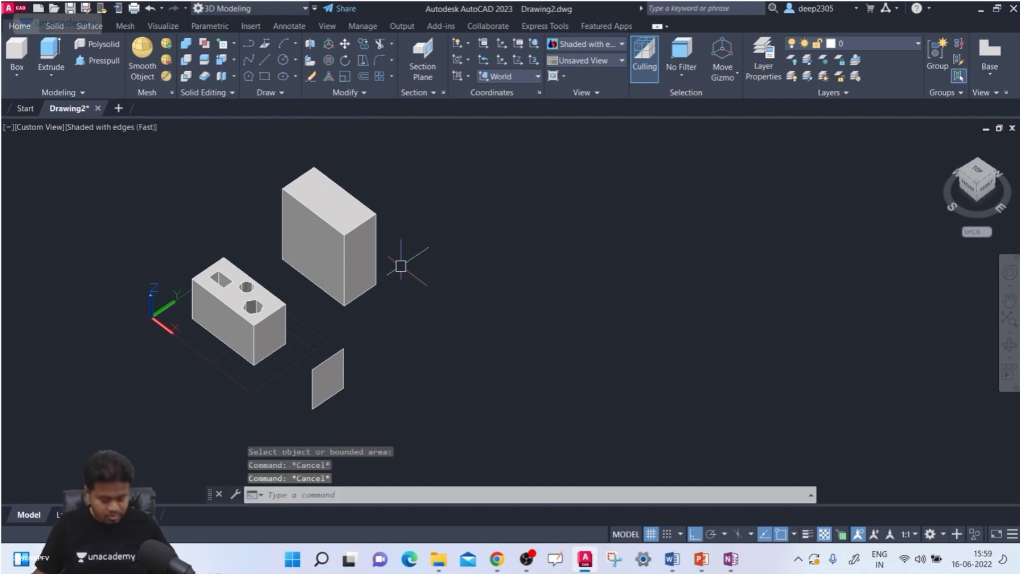
{"action": "key", "text": "ctrl+z"}
Try to use Presspull on the copied plain side face.
{"action": "scroll", "coordinate": [314, 243], "scroll_direction": "up", "scroll_amount": 5}
{"action": "scroll", "coordinate": [340, 222], "scroll_direction": "down", "scroll_amount": 5}
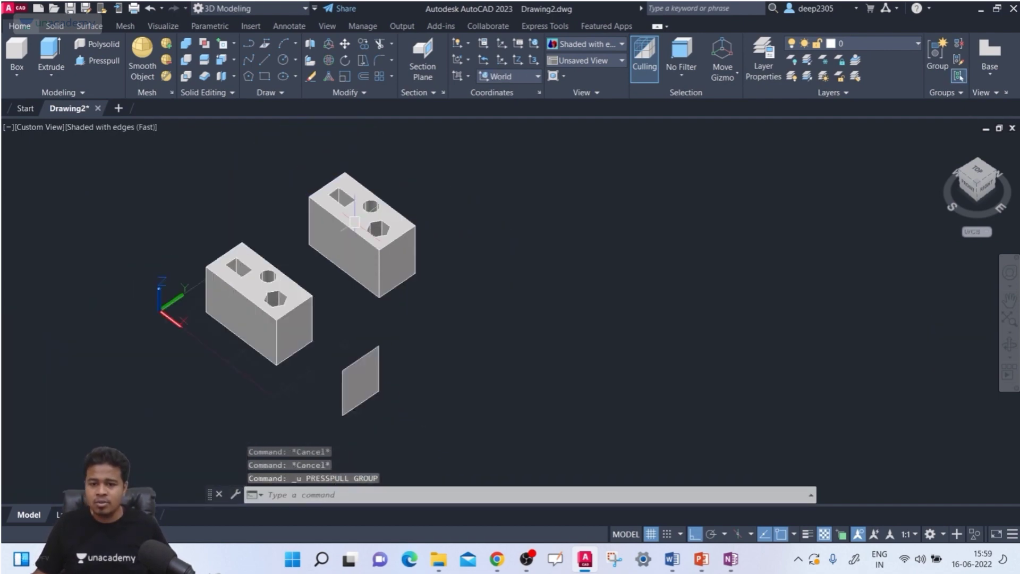
{"action": "middle_click_drag", "start_coordinate": [380, 276], "coordinate": [374, 263]}
{"action": "left_click", "coordinate": [107, 60]}
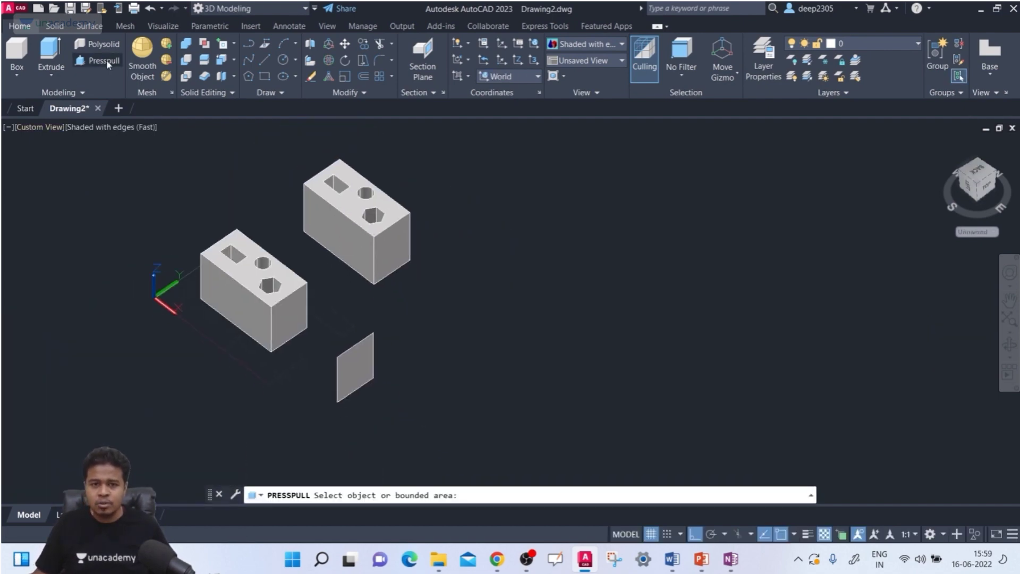
{"action": "left_click", "coordinate": [363, 364]}
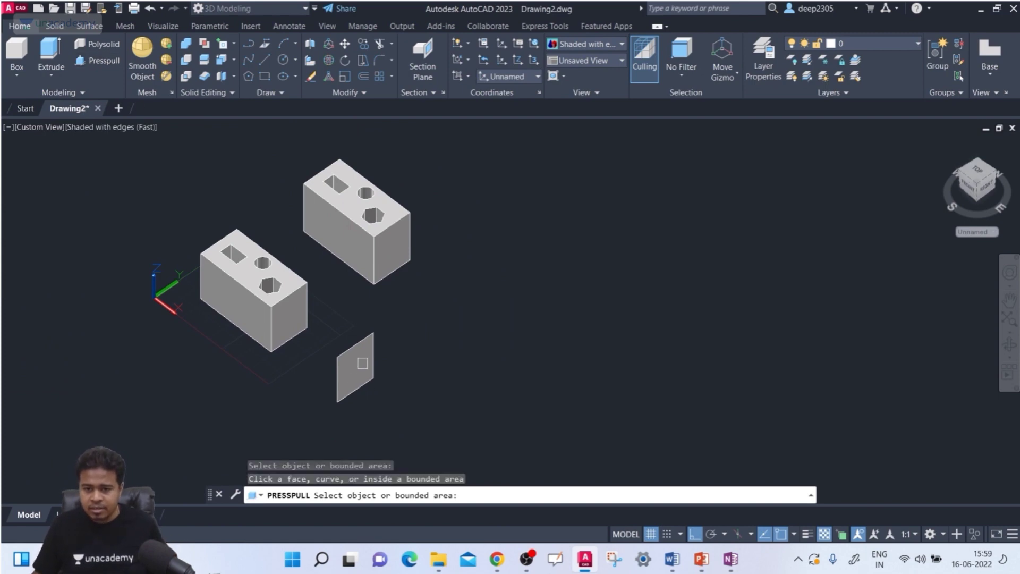
{"action": "left_click", "coordinate": [362, 364]}
{"action": "scroll", "coordinate": [362, 363], "scroll_direction": "up", "scroll_amount": 4}
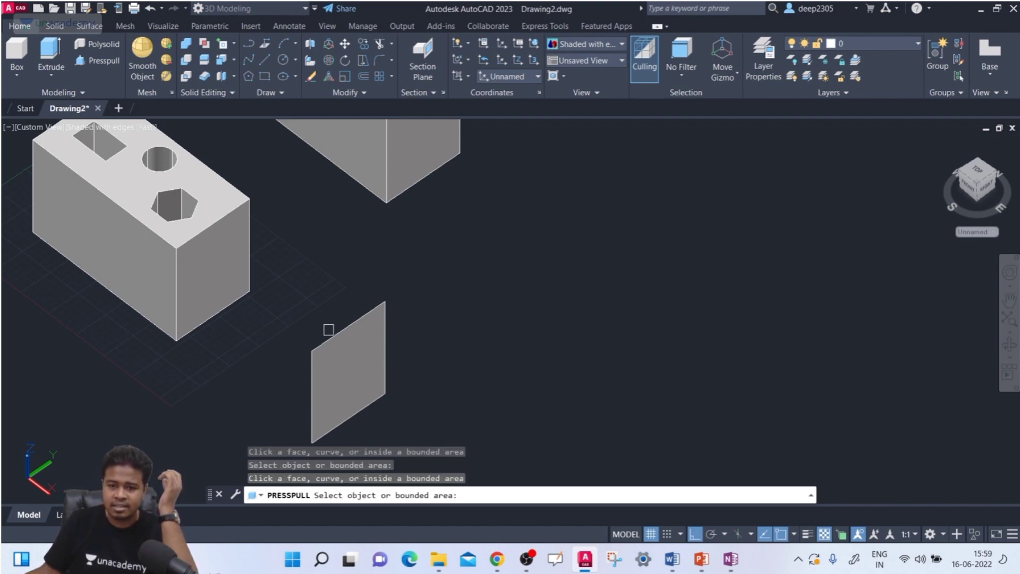
{"action": "scroll", "coordinate": [372, 376], "scroll_direction": "up", "scroll_amount": 4}
{"action": "scroll", "coordinate": [365, 371], "scroll_direction": "down", "scroll_amount": 5}
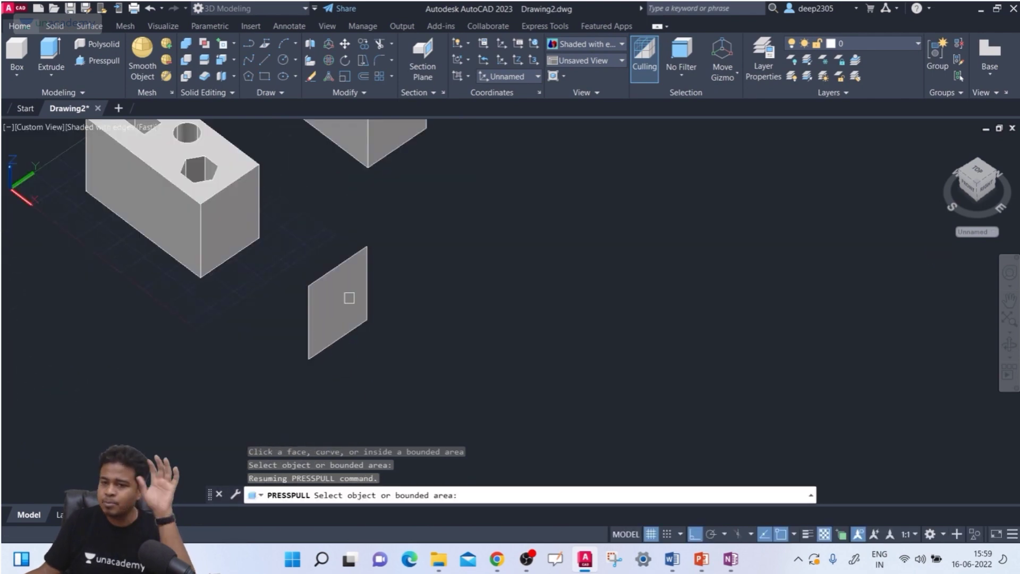
{"action": "scroll", "coordinate": [349, 298], "scroll_direction": "down", "scroll_amount": 4}
{"action": "scroll", "coordinate": [338, 199], "scroll_direction": "up", "scroll_amount": 2}
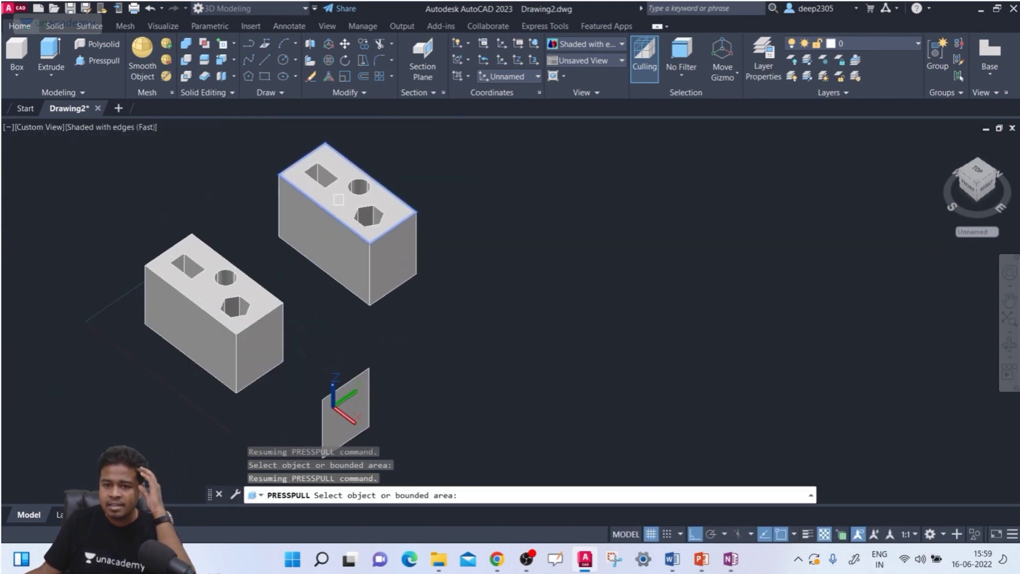
Pull the rear block's top face upward with Presspull and undo the pull.
{"action": "left_click", "coordinate": [343, 165]}
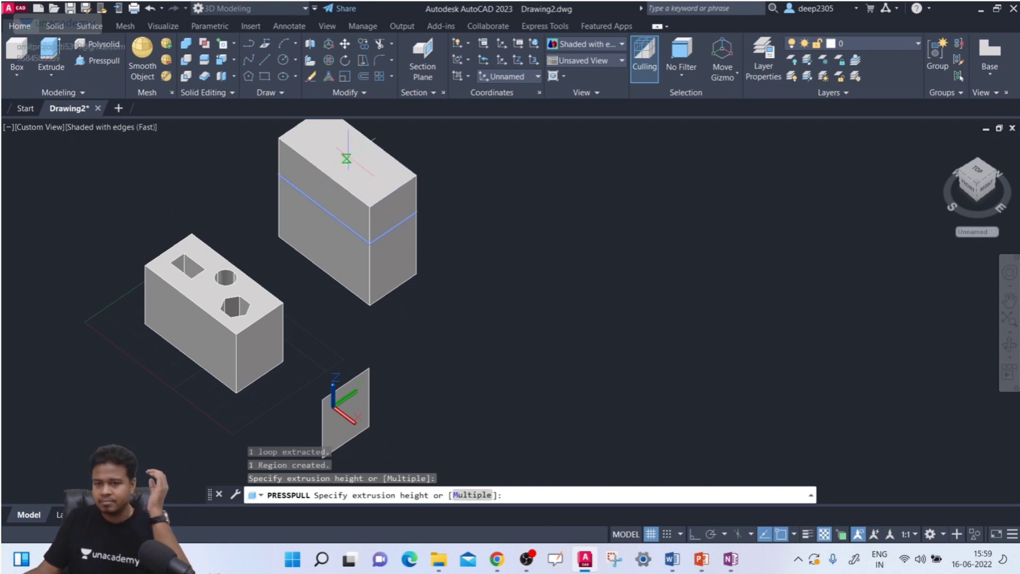
{"action": "middle_click_drag", "start_coordinate": [346, 159], "coordinate": [356, 218]}
{"action": "left_click", "coordinate": [510, 240]}
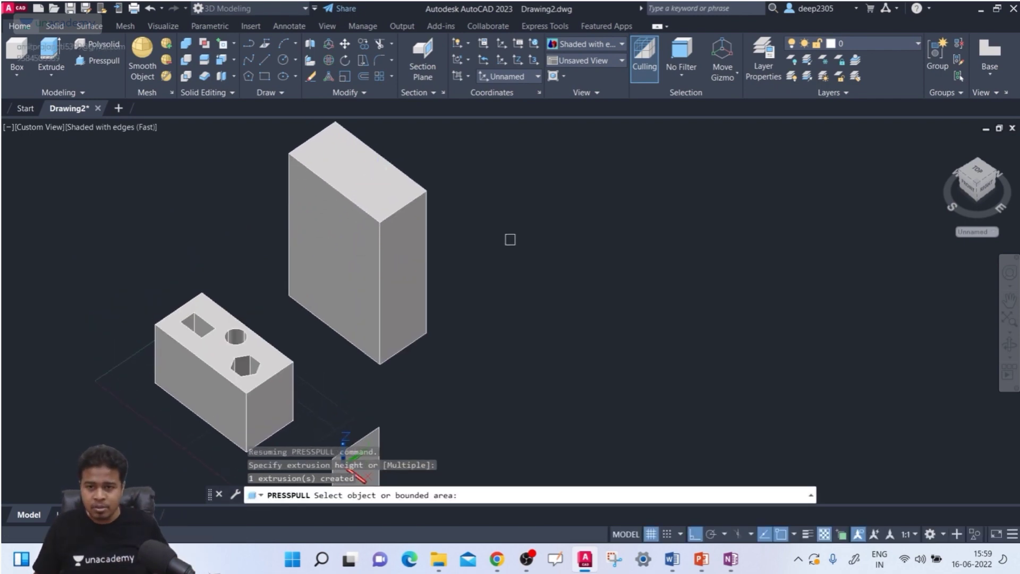
{"action": "key", "text": "Escape"}
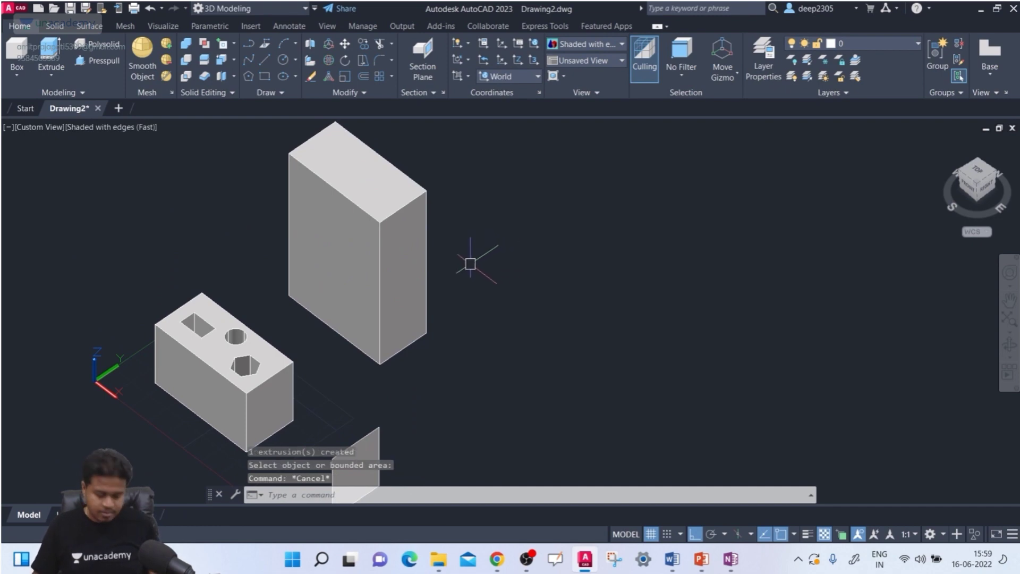
{"action": "key", "text": "ctrl+z"}
{"action": "scroll", "coordinate": [414, 266], "scroll_direction": "up", "scroll_amount": 3}
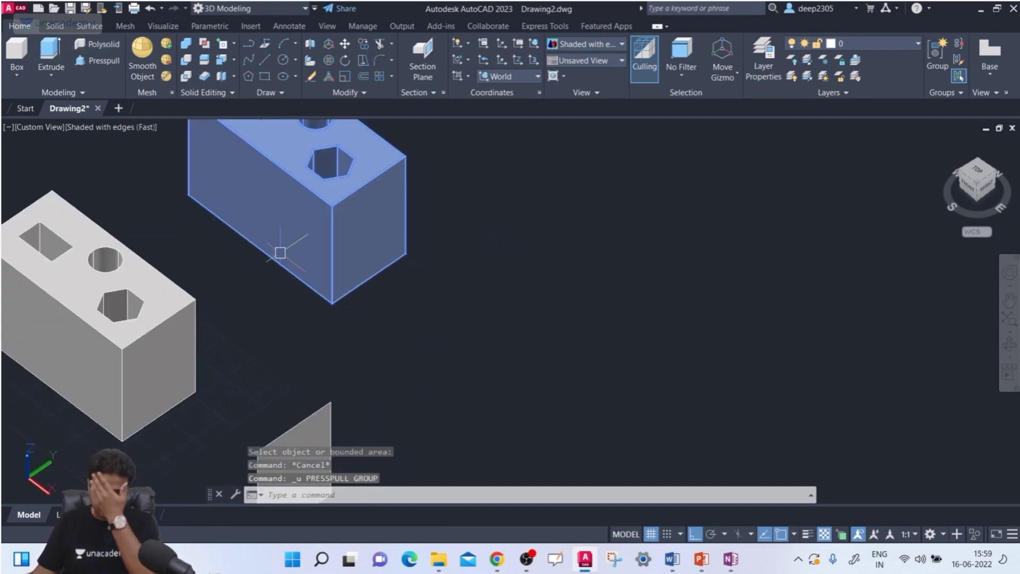
{"action": "scroll", "coordinate": [478, 262], "scroll_direction": "down", "scroll_amount": 3}
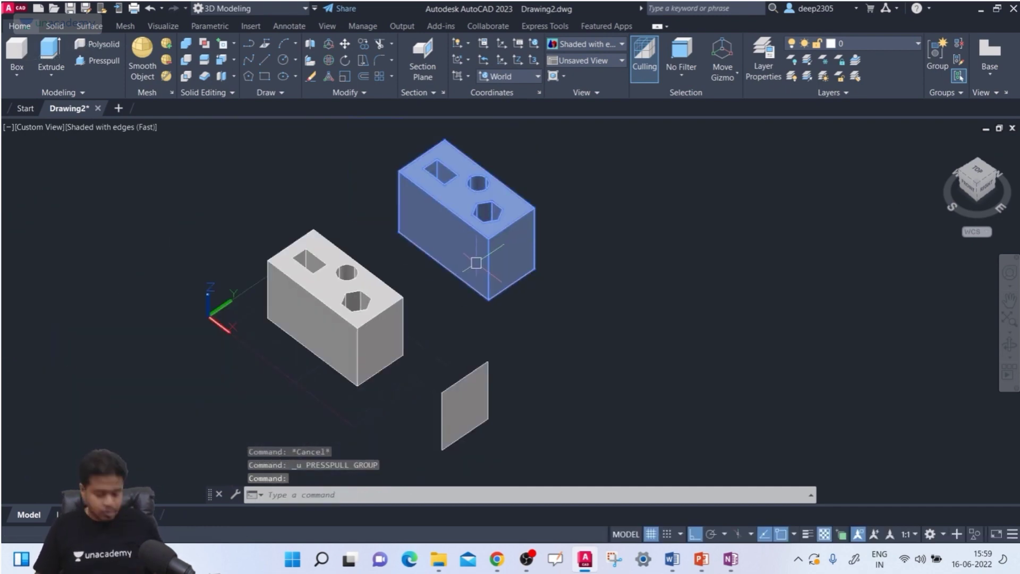
{"action": "key", "text": "Escape"}
{"action": "key", "text": "Escape"}
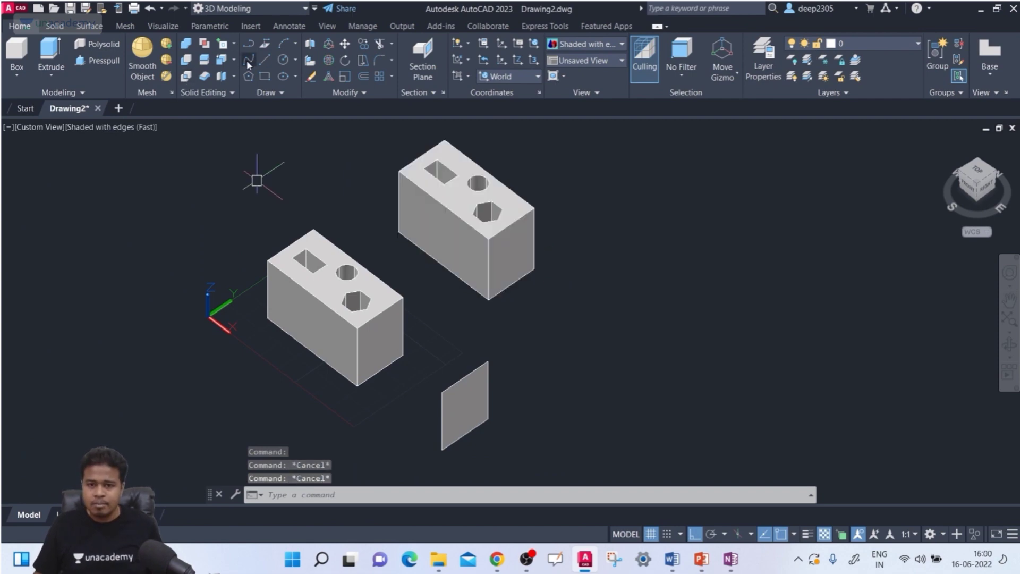
Copy the original block's top face with Copy Faces, placing the copy in open space beside the copied side face.
{"action": "left_click", "coordinate": [234, 60]}
{"action": "left_click", "coordinate": [258, 148]}
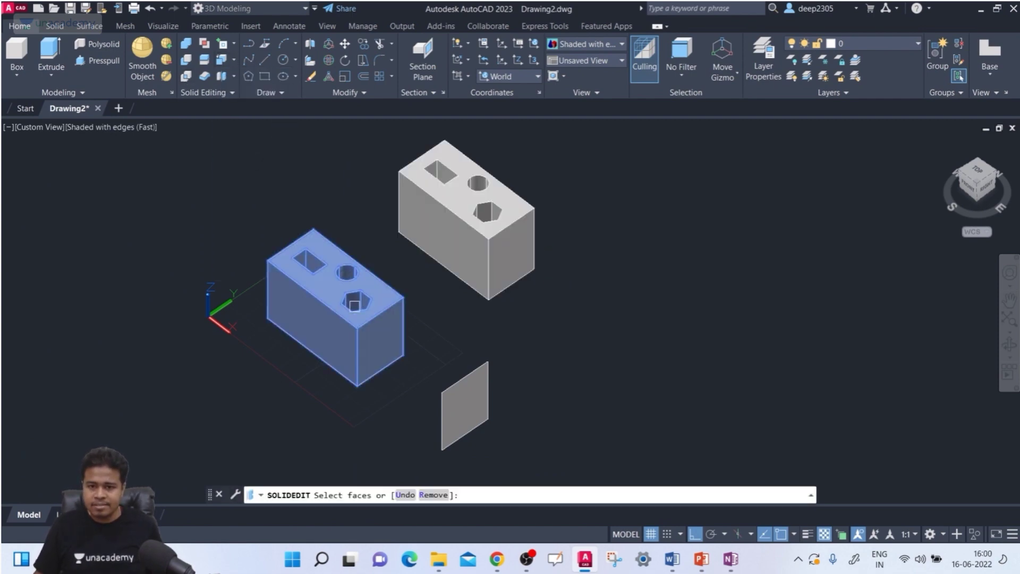
{"action": "scroll", "coordinate": [309, 289], "scroll_direction": "up", "scroll_amount": 3}
{"action": "left_click", "coordinate": [308, 270]}
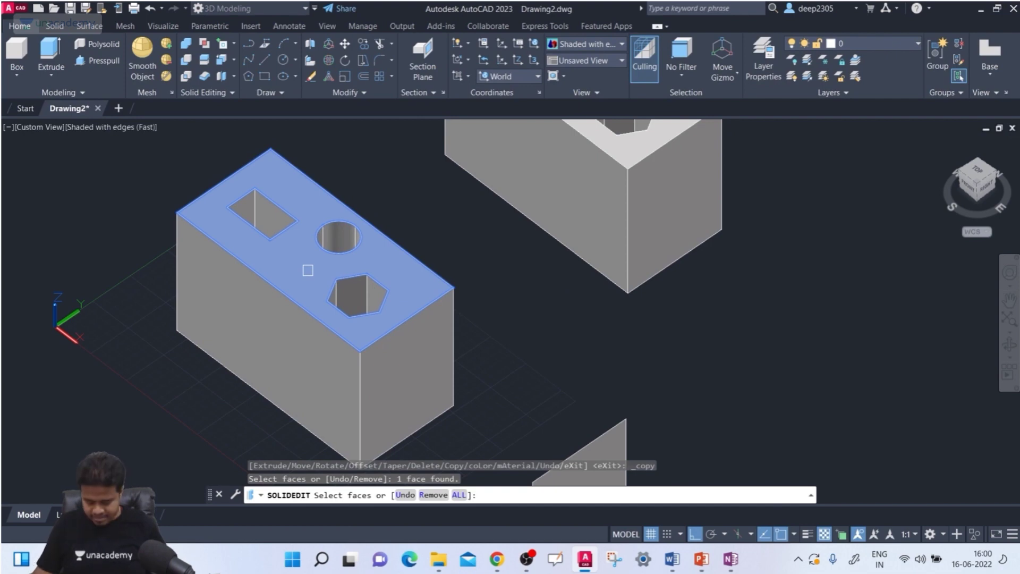
{"action": "key", "text": "Return"}
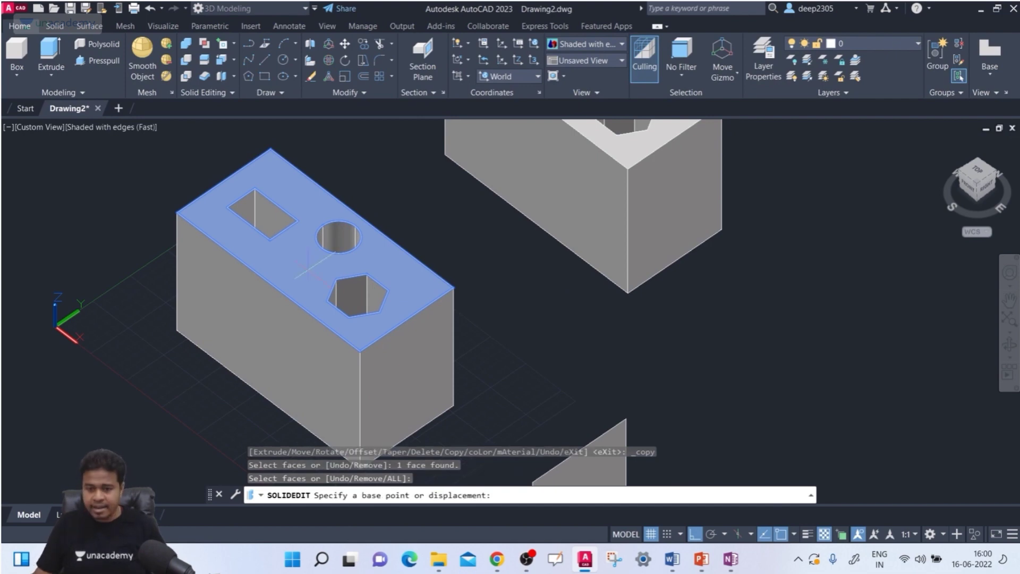
{"action": "left_click", "coordinate": [470, 287]}
{"action": "scroll", "coordinate": [631, 301], "scroll_direction": "down", "scroll_amount": 4}
{"action": "middle_click_drag", "start_coordinate": [631, 302], "coordinate": [538, 276]}
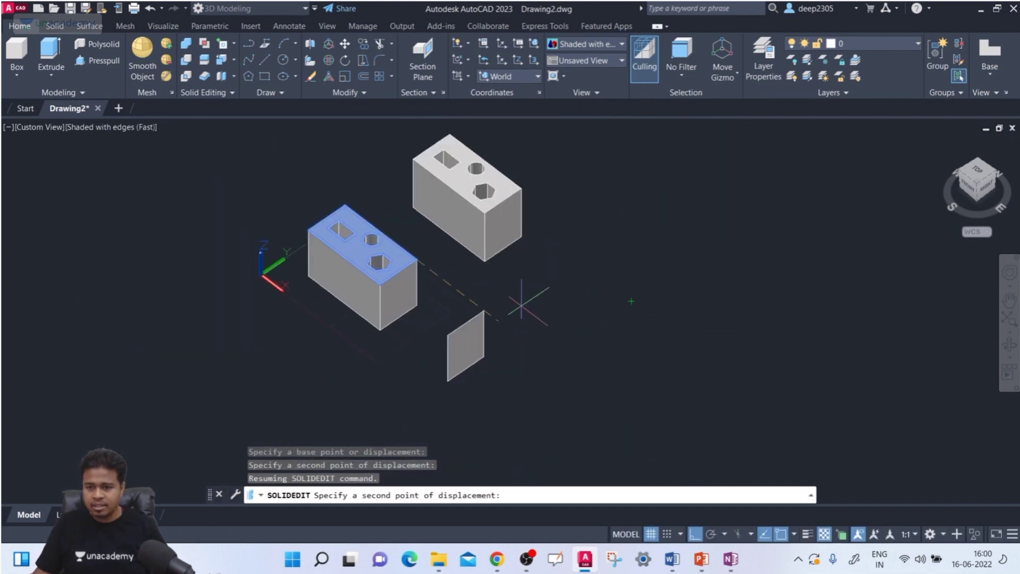
{"action": "left_click", "coordinate": [619, 348]}
{"action": "scroll", "coordinate": [591, 402], "scroll_direction": "up", "scroll_amount": 3}
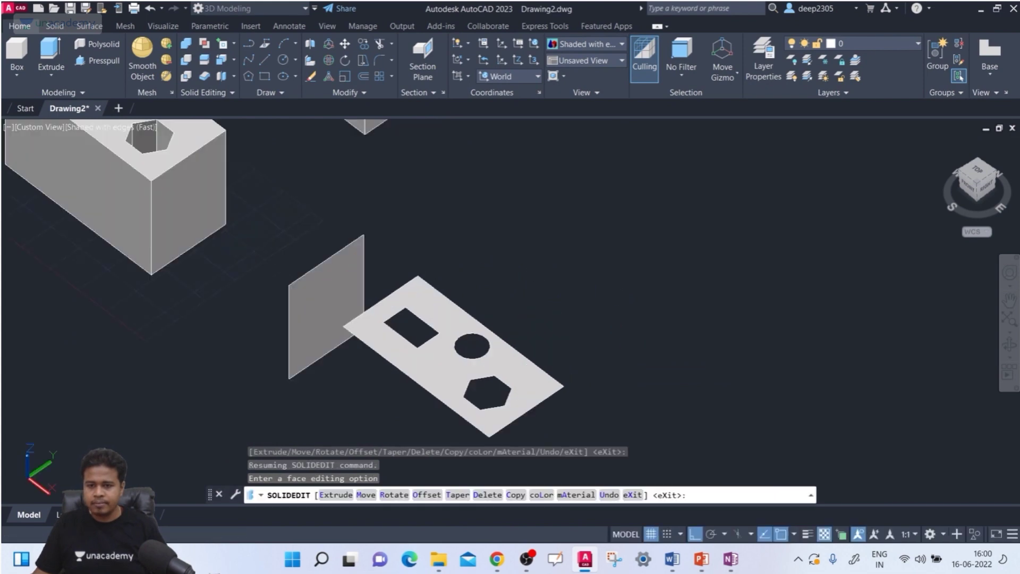
{"action": "key", "text": "Escape"}
{"action": "key", "text": "Escape"}
Try to use Presspull on the newly copied top face at its circular opening.
{"action": "left_click", "coordinate": [535, 348]}
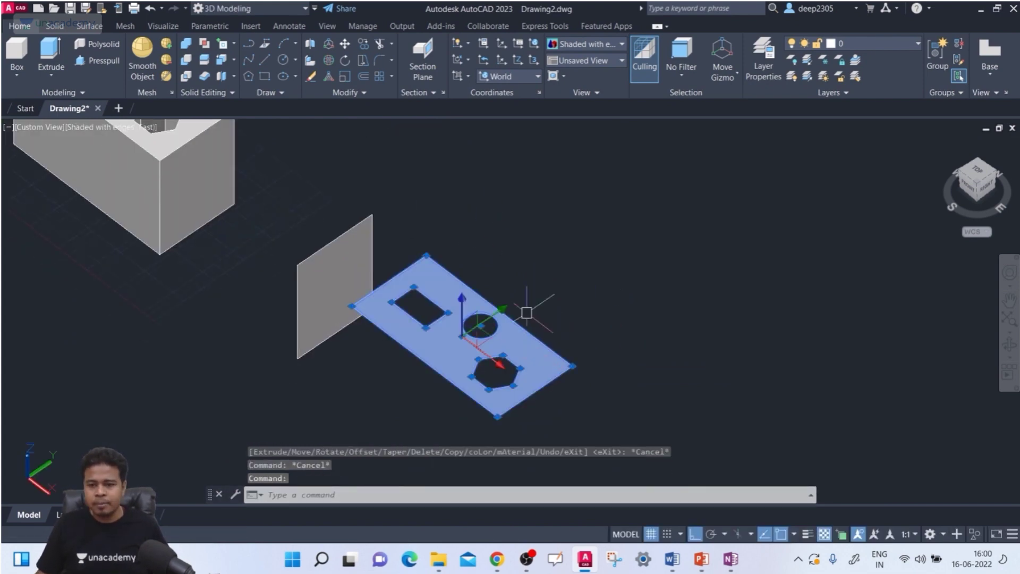
{"action": "key", "text": "Escape"}
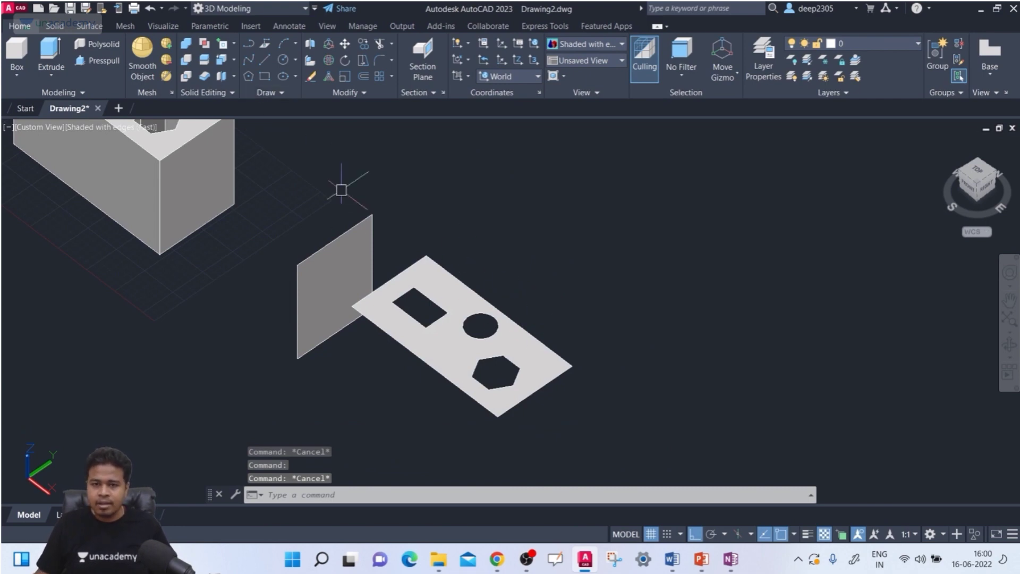
{"action": "left_click", "coordinate": [101, 61]}
{"action": "left_click", "coordinate": [484, 320]}
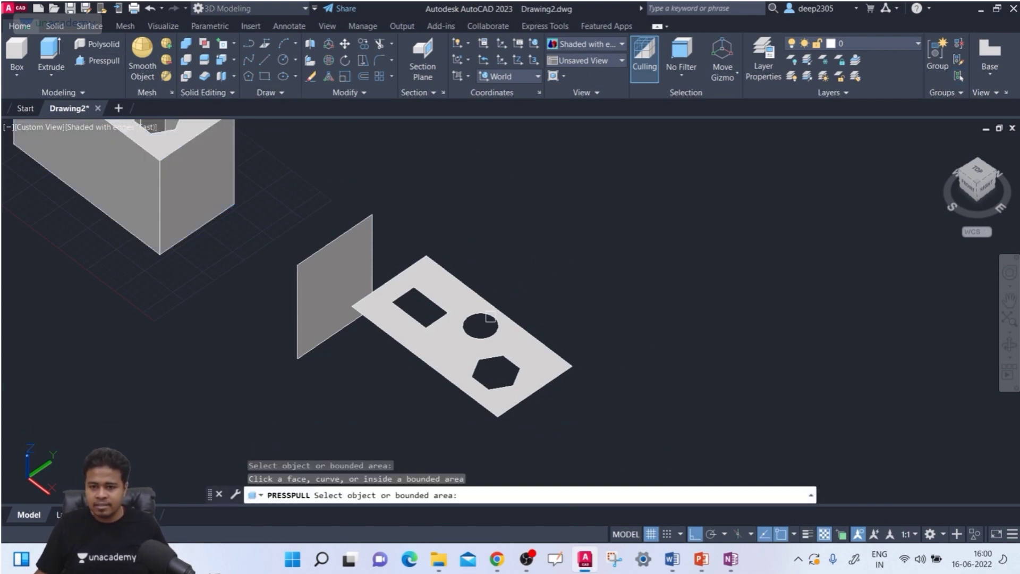
{"action": "left_click", "coordinate": [486, 321]}
{"action": "left_click", "coordinate": [487, 320]}
{"action": "key", "text": "Return"}
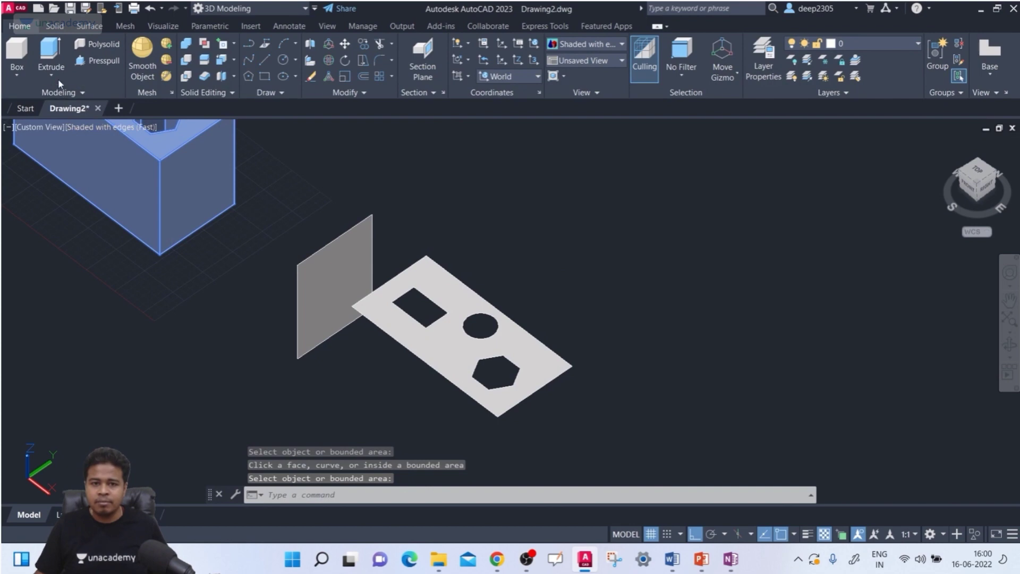
Extrude the newly copied top face with its three openings upward into a solid block.
{"action": "left_click", "coordinate": [56, 77]}
{"action": "left_click", "coordinate": [66, 104]}
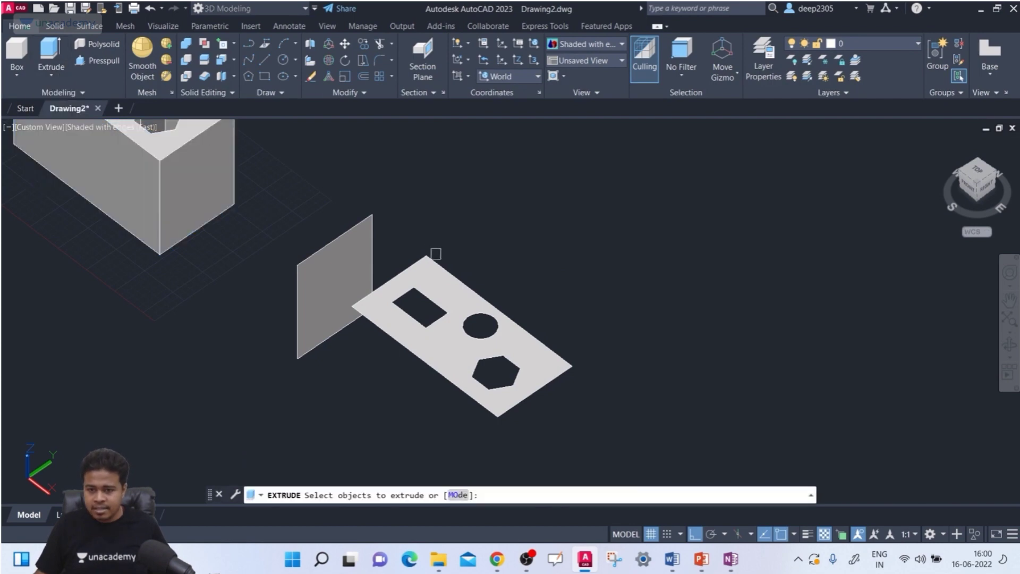
{"action": "left_click", "coordinate": [446, 292]}
{"action": "key", "text": "Return"}
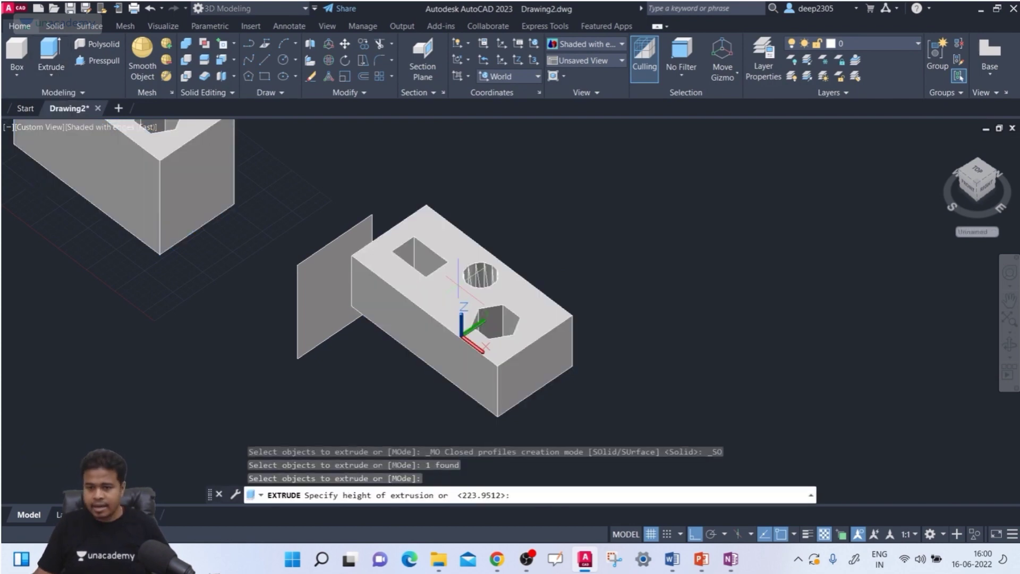
{"action": "left_click", "coordinate": [524, 183]}
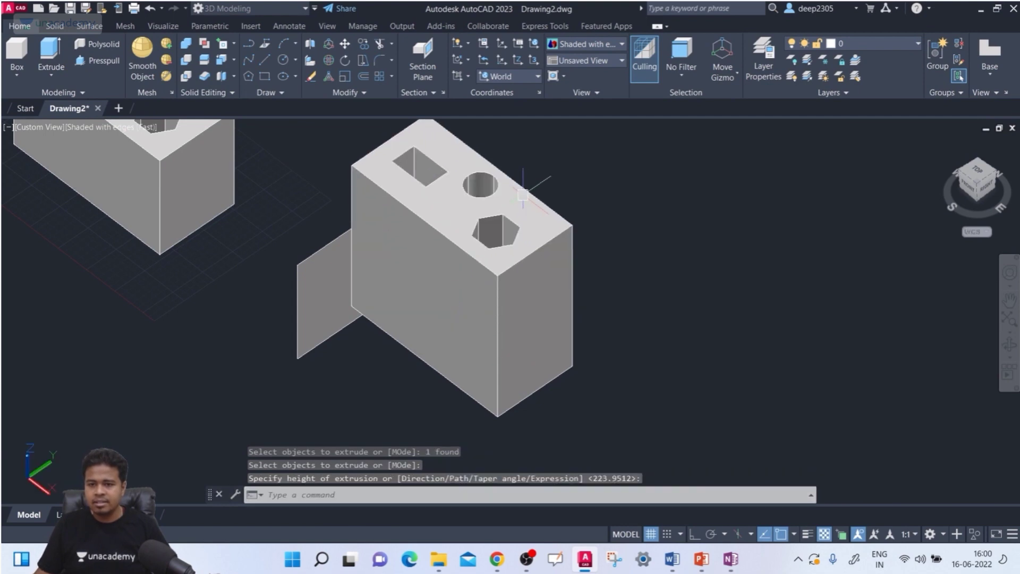
{"action": "scroll", "coordinate": [534, 277], "scroll_direction": "down", "scroll_amount": 3}
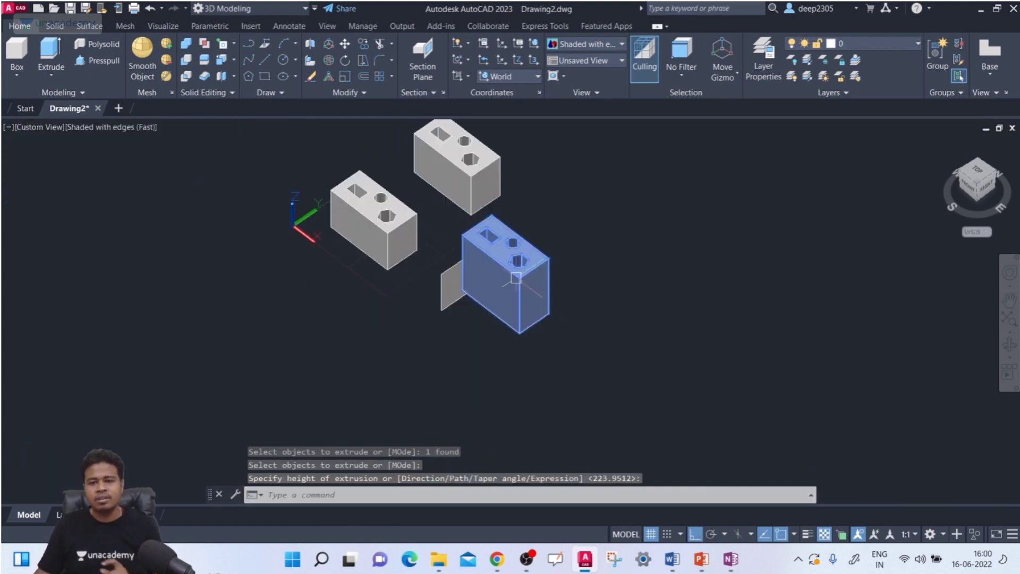
{"action": "left_click", "coordinate": [560, 244]}
{"action": "left_click", "coordinate": [437, 347]}
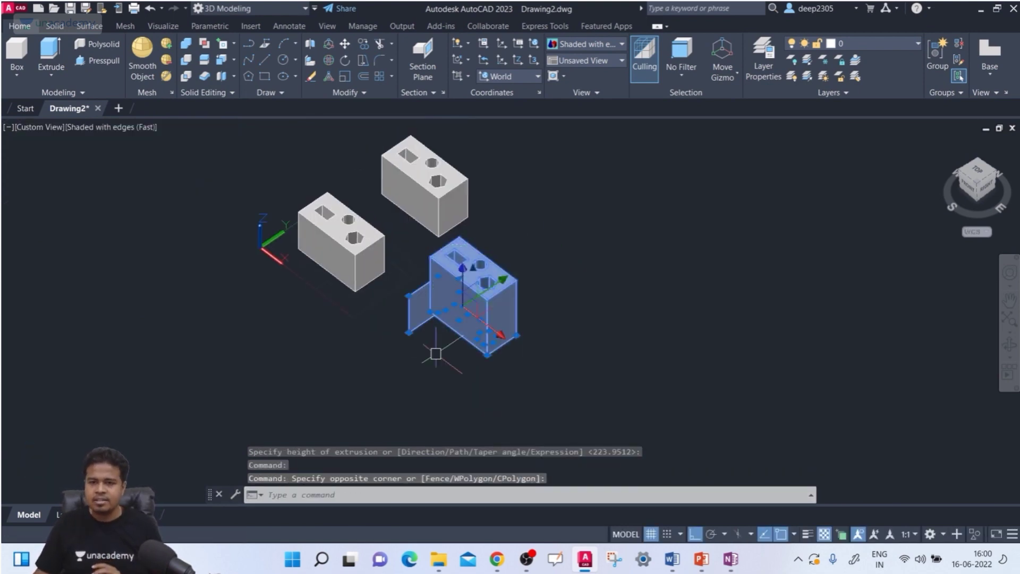
{"action": "scroll", "coordinate": [332, 221], "scroll_direction": "up", "scroll_amount": 5}
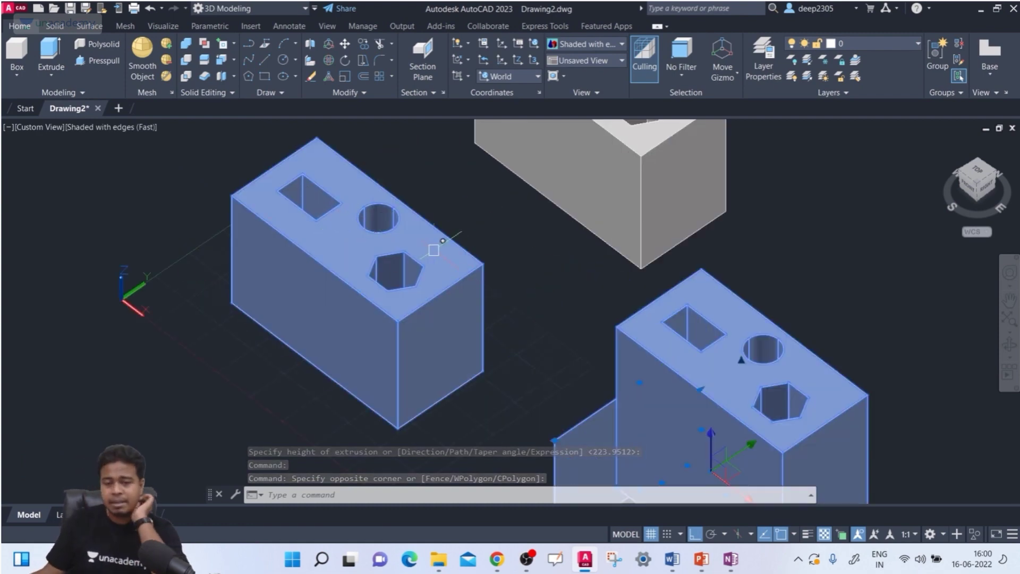
{"action": "scroll", "coordinate": [355, 263], "scroll_direction": "down", "scroll_amount": 4}
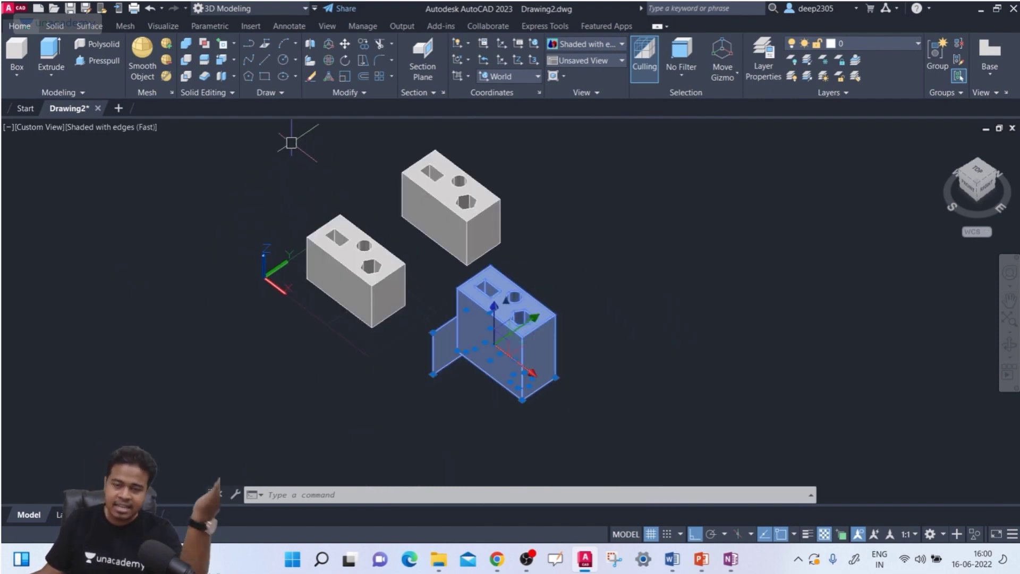
{"action": "left_click", "coordinate": [618, 226]}
{"action": "key", "text": "Escape"}
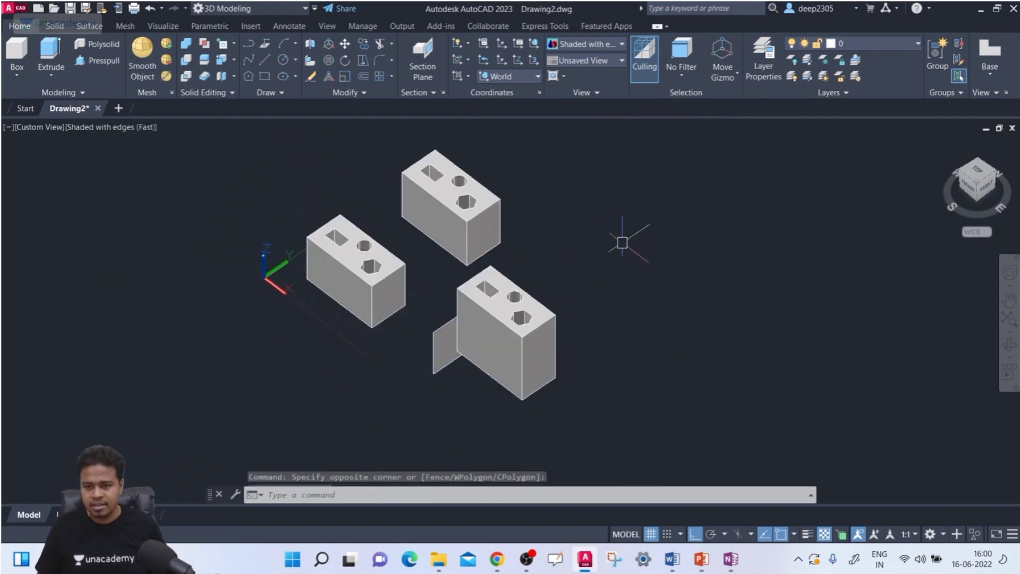
Delete all three blocks, the copied side face and the leftover rectangle, circle and hexagon outlines.
{"action": "left_click", "coordinate": [673, 195]}
{"action": "left_click", "coordinate": [389, 402]}
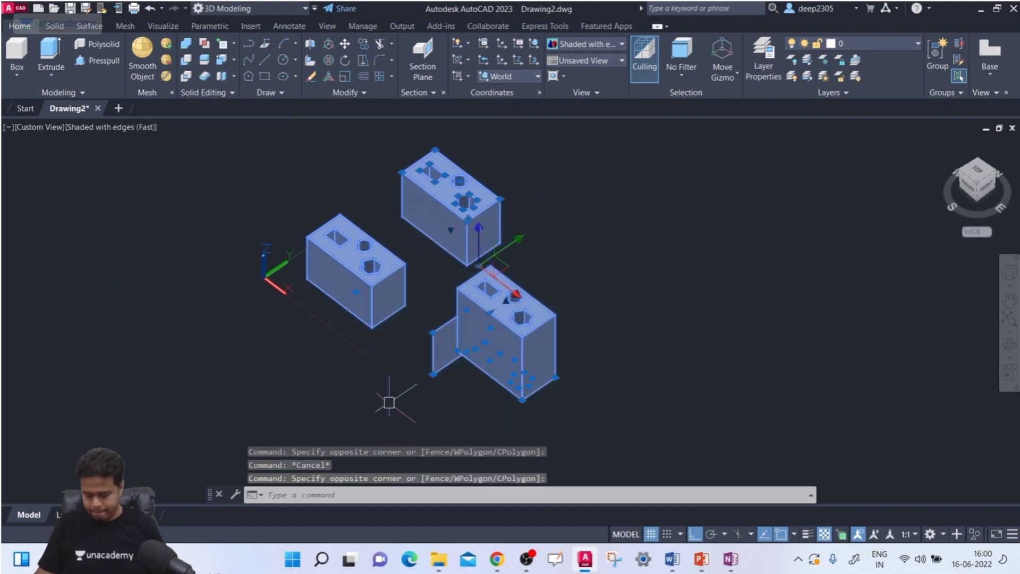
{"action": "key", "text": "Delete"}
{"action": "scroll", "coordinate": [375, 250], "scroll_direction": "up", "scroll_amount": 2}
{"action": "left_click", "coordinate": [420, 173]}
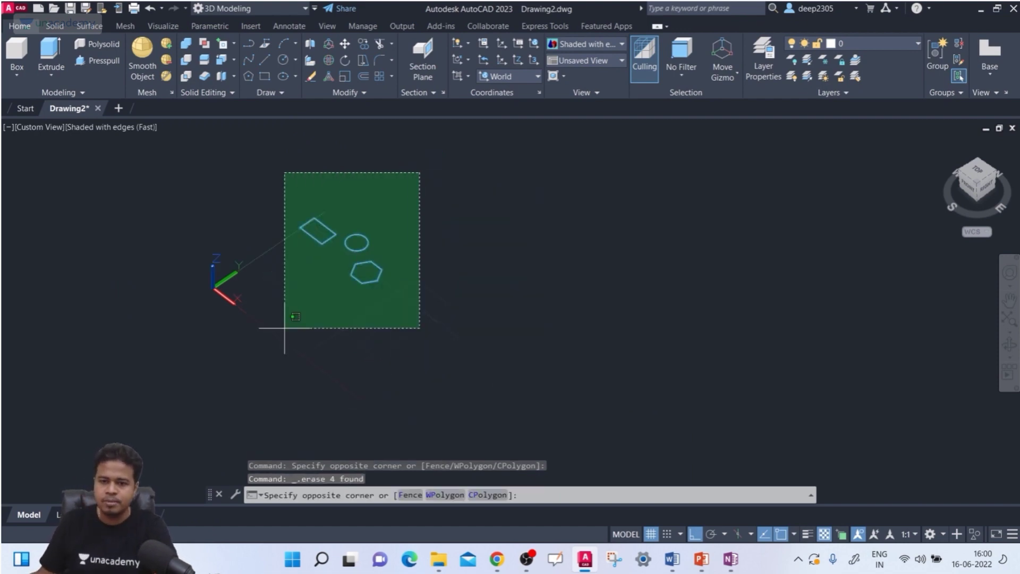
{"action": "left_click", "coordinate": [285, 328]}
{"action": "key", "text": "Delete"}
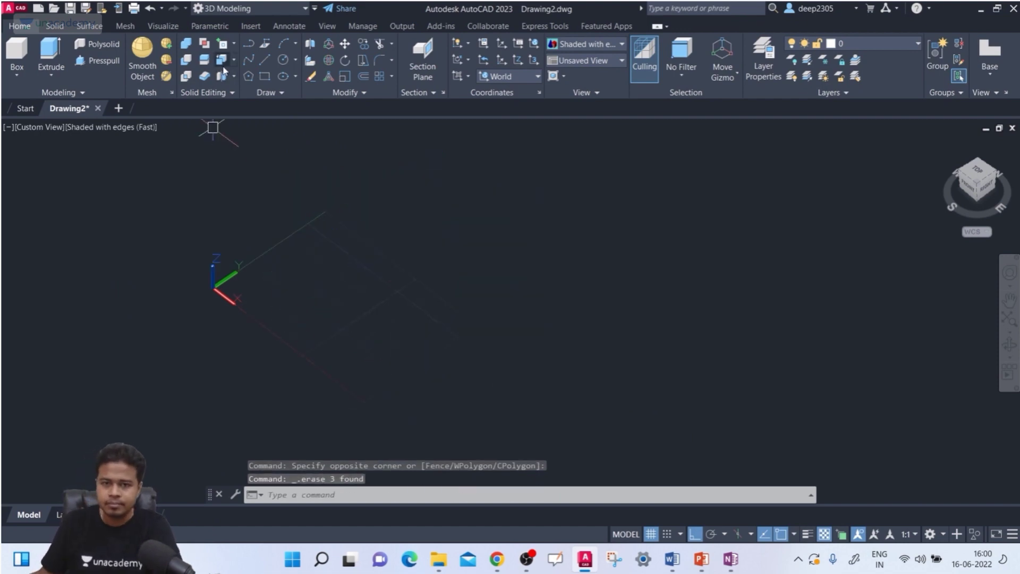
Draw a new solid box in the empty drawing with a rectangular base and a tall height.
{"action": "left_click", "coordinate": [235, 58]}
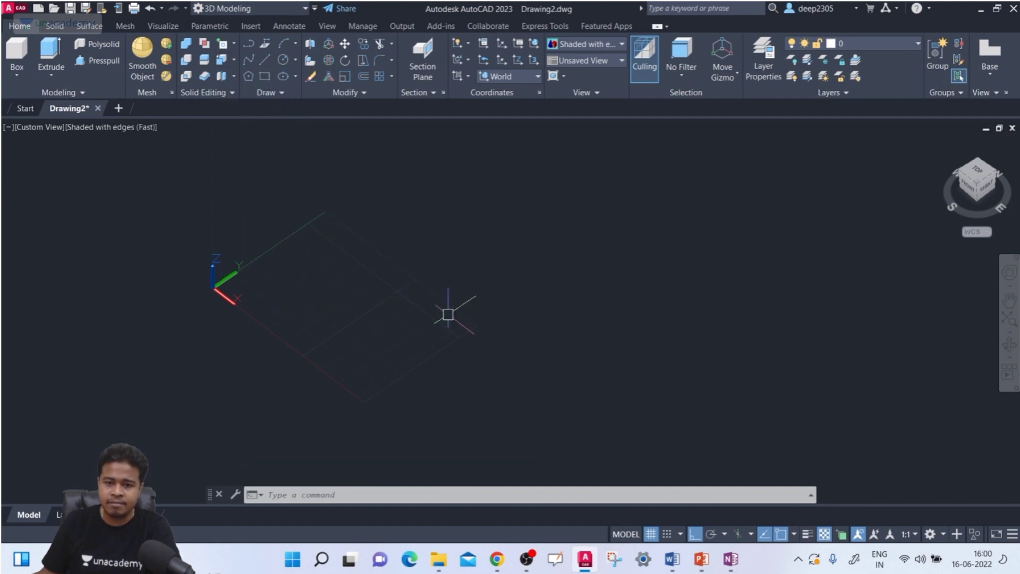
{"action": "left_click", "coordinate": [16, 77]}
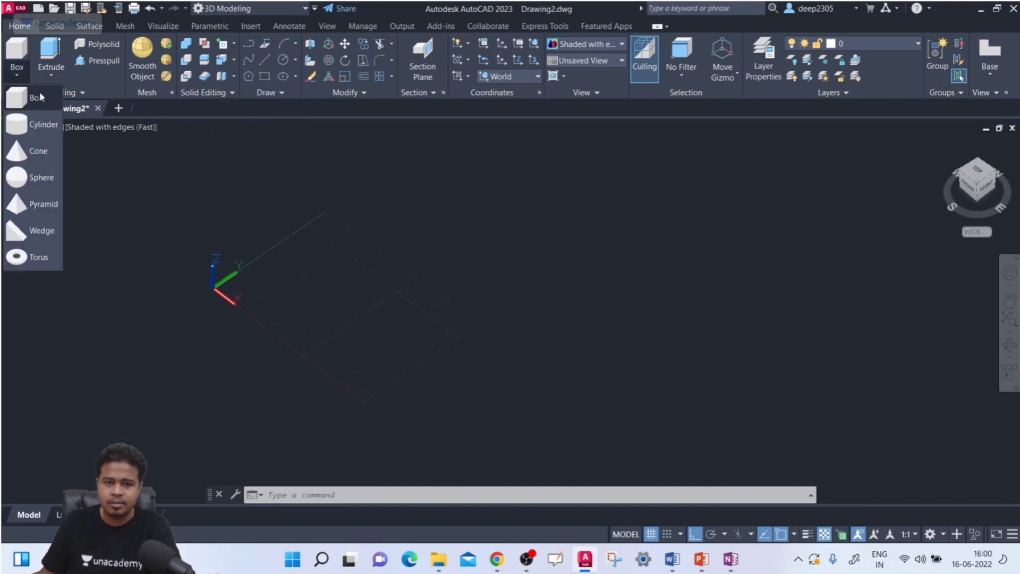
{"action": "left_click", "coordinate": [24, 112]}
{"action": "left_click", "coordinate": [273, 285]}
{"action": "left_click", "coordinate": [471, 345]}
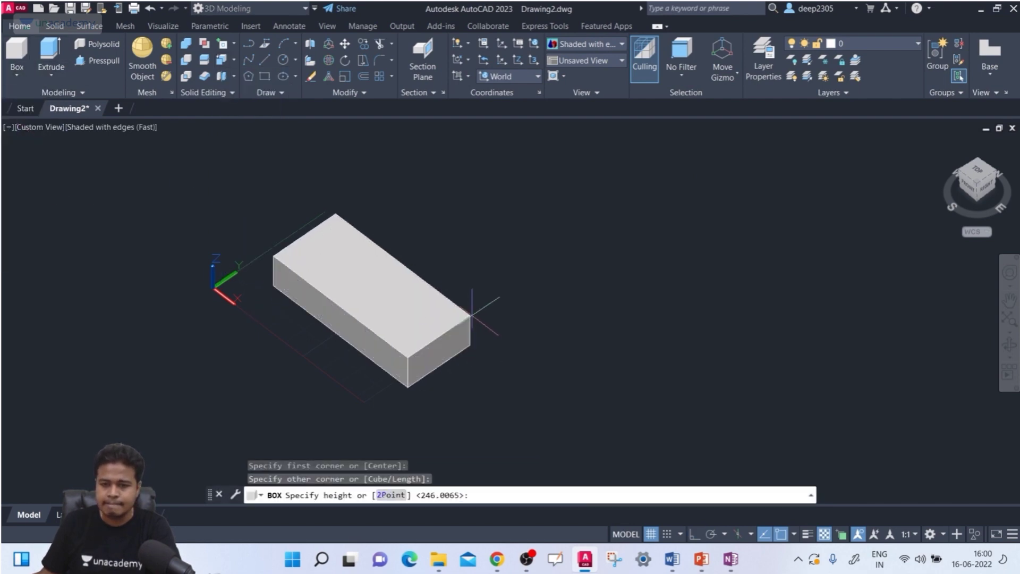
{"action": "left_click", "coordinate": [483, 210]}
{"action": "middle_click_drag", "start_coordinate": [557, 262], "coordinate": [526, 272]}
{"action": "key", "text": "Escape"}
{"action": "key", "text": "Escape"}
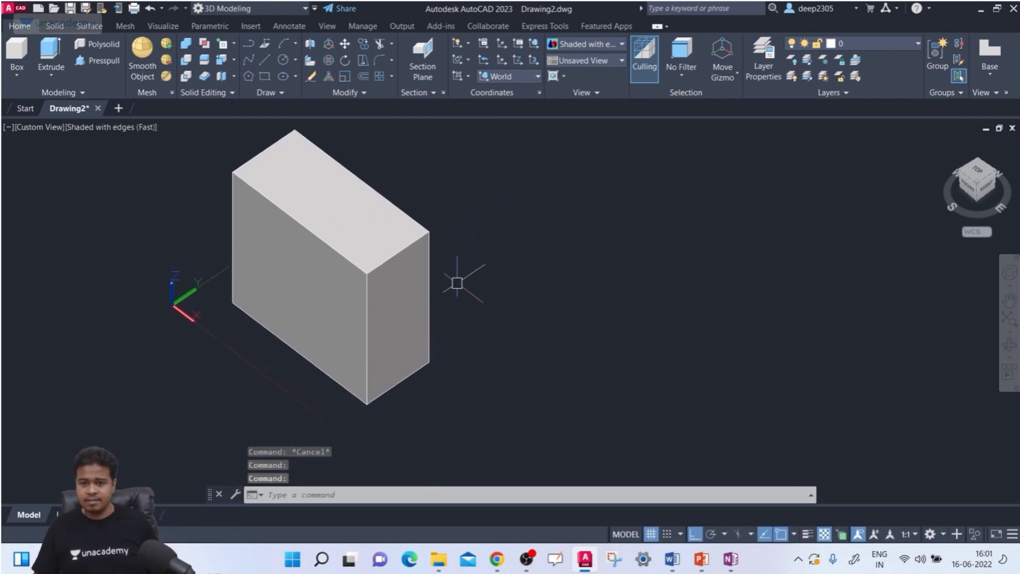
Presspull the box's long front side face outward to widen the box into a roughly cubic block.
{"action": "left_click", "coordinate": [104, 61]}
{"action": "left_click", "coordinate": [298, 287]}
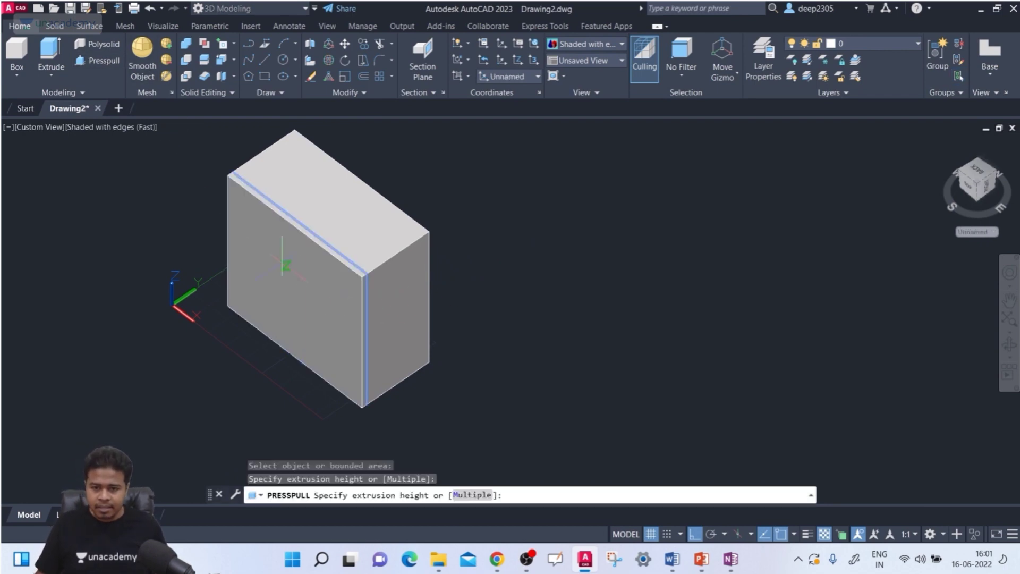
{"action": "left_click", "coordinate": [175, 324]}
{"action": "scroll", "coordinate": [284, 304], "scroll_direction": "down", "scroll_amount": 2}
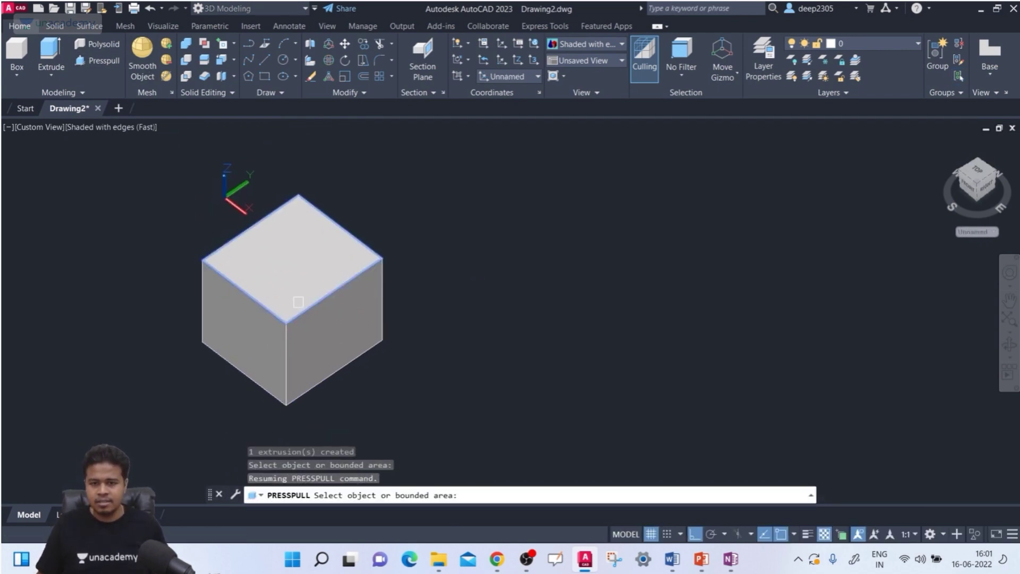
{"action": "scroll", "coordinate": [285, 312], "scroll_direction": "up", "scroll_amount": 3}
{"action": "scroll", "coordinate": [285, 313], "scroll_direction": "down", "scroll_amount": 2}
{"action": "key", "text": "Escape"}
{"action": "key", "text": "Escape"}
{"action": "middle_click_drag", "start_coordinate": [250, 274], "coordinate": [224, 275]}
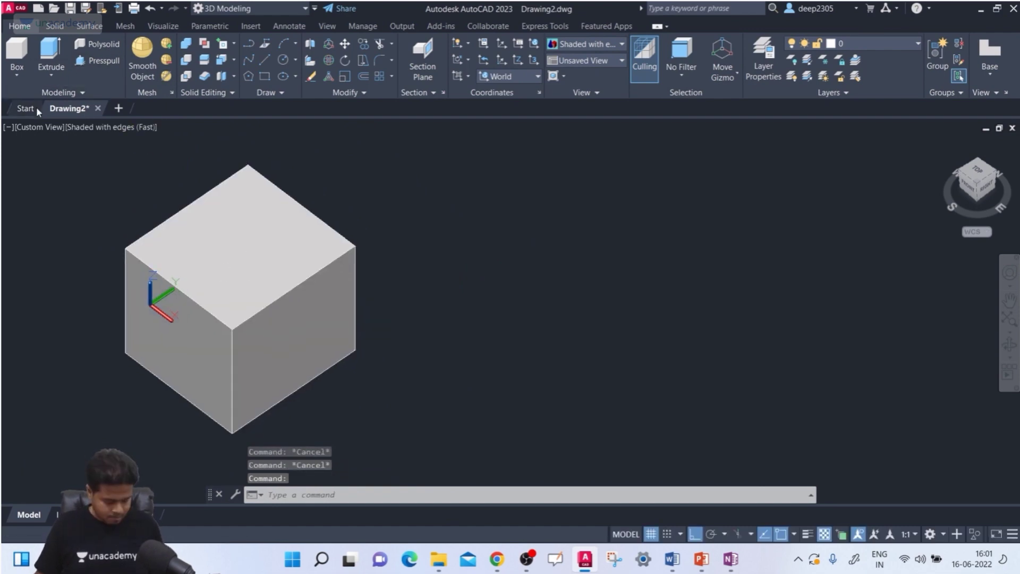
Draw a circle on the block's top face, near its left-hand corner.
{"action": "type", "text": "c"}
{"action": "key", "text": "Return"}
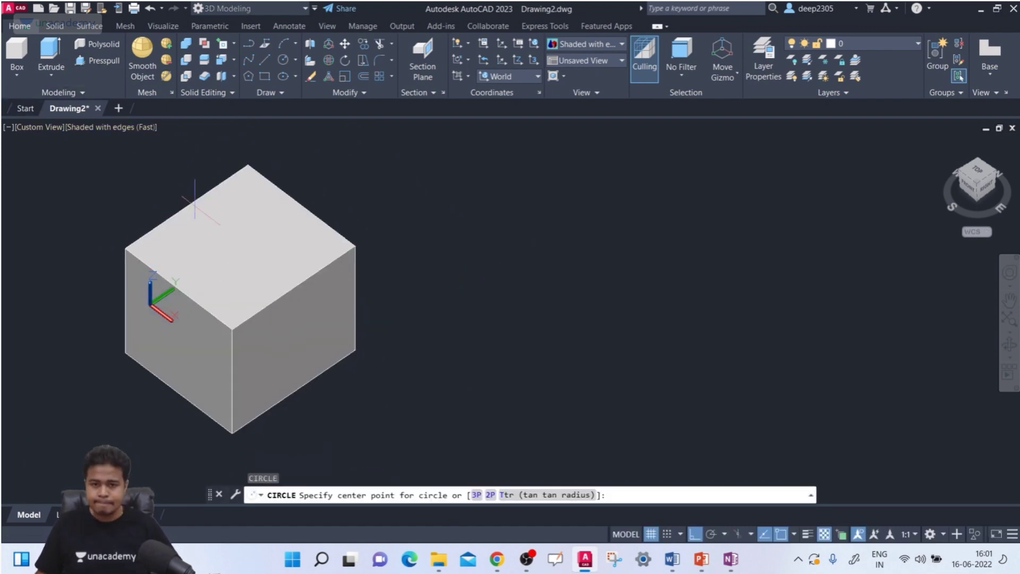
{"action": "left_click", "coordinate": [205, 247]}
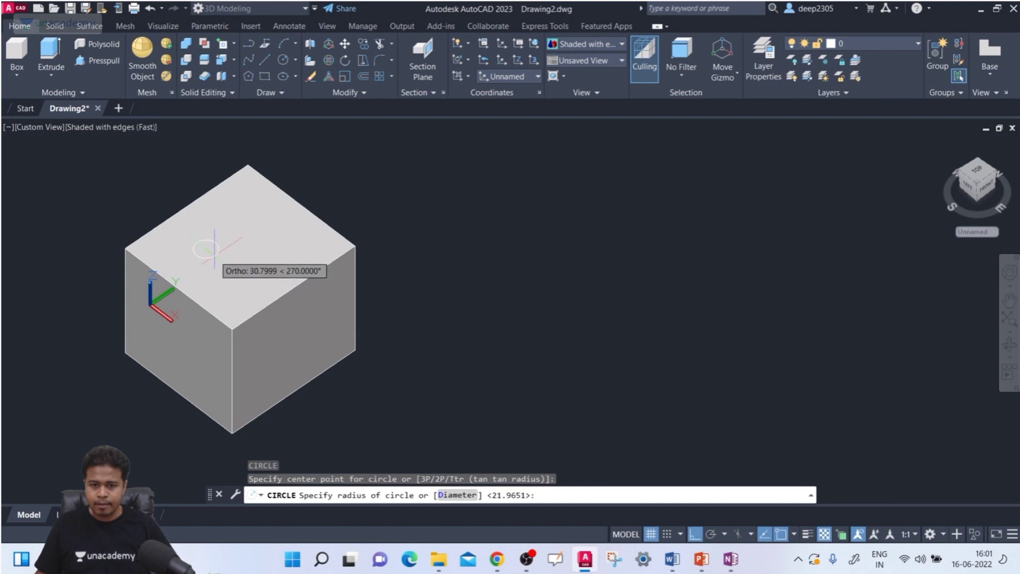
{"action": "left_click", "coordinate": [219, 259]}
{"action": "middle_click_drag", "start_coordinate": [242, 225], "coordinate": [232, 240]}
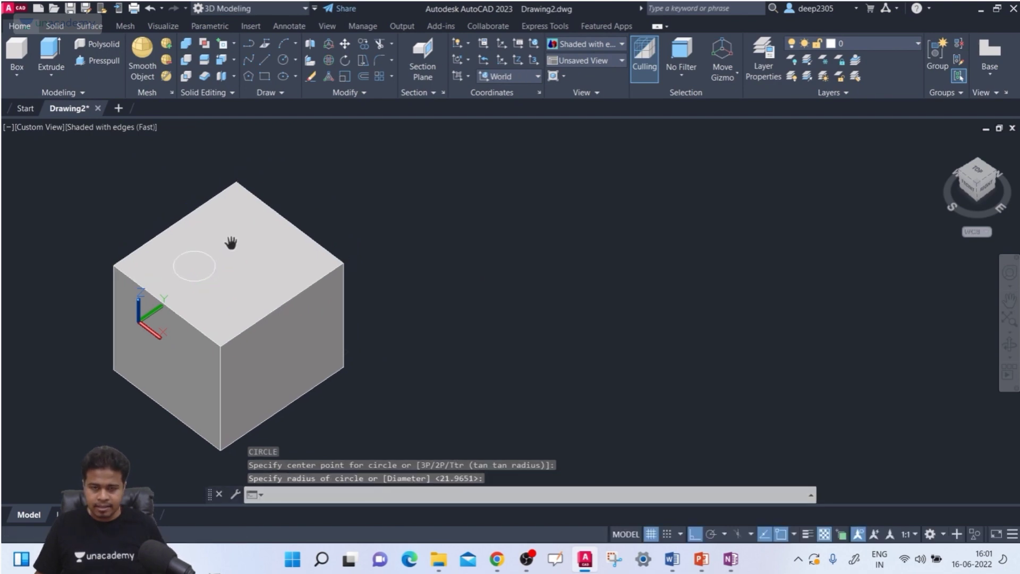
Draw a small rectangle on the top face, behind the circle near the rear corner.
{"action": "type", "text": "rec"}
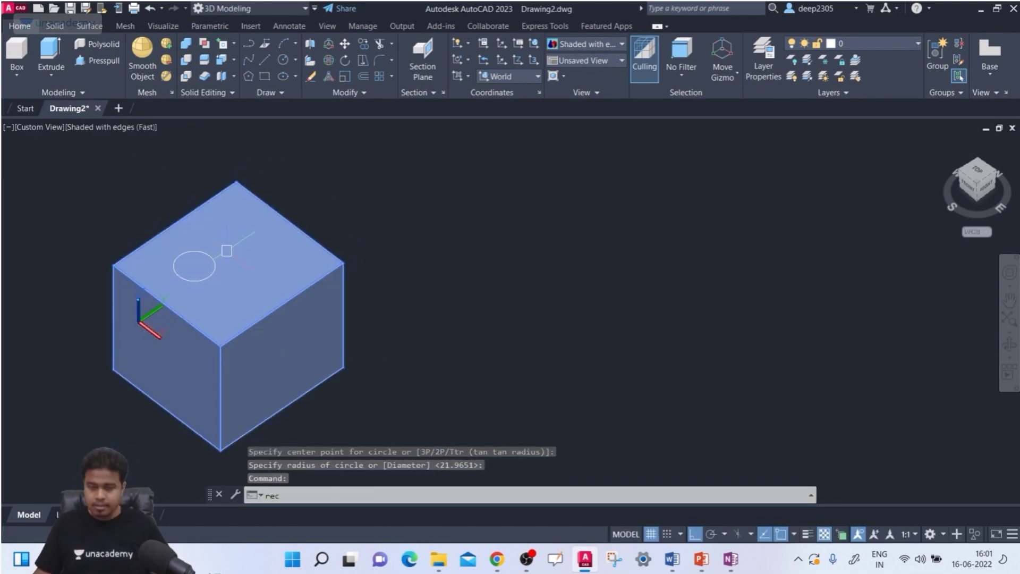
{"action": "key", "text": "Return"}
{"action": "left_click", "coordinate": [242, 228]}
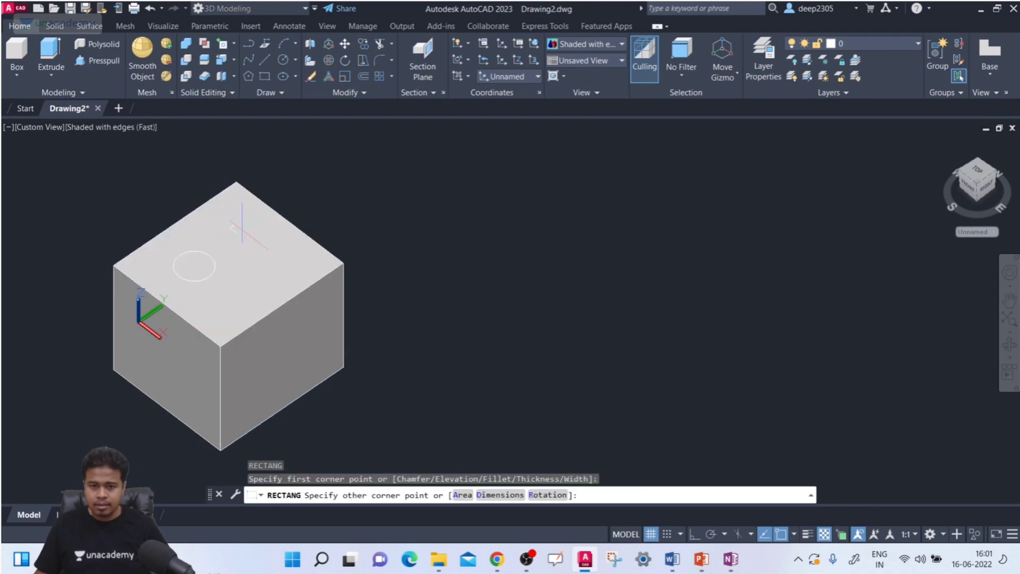
{"action": "left_click", "coordinate": [276, 233]}
Draw a six-sided polygon inscribed in a circle on the top face, in front of the rectangle.
{"action": "type", "text": "pol"}
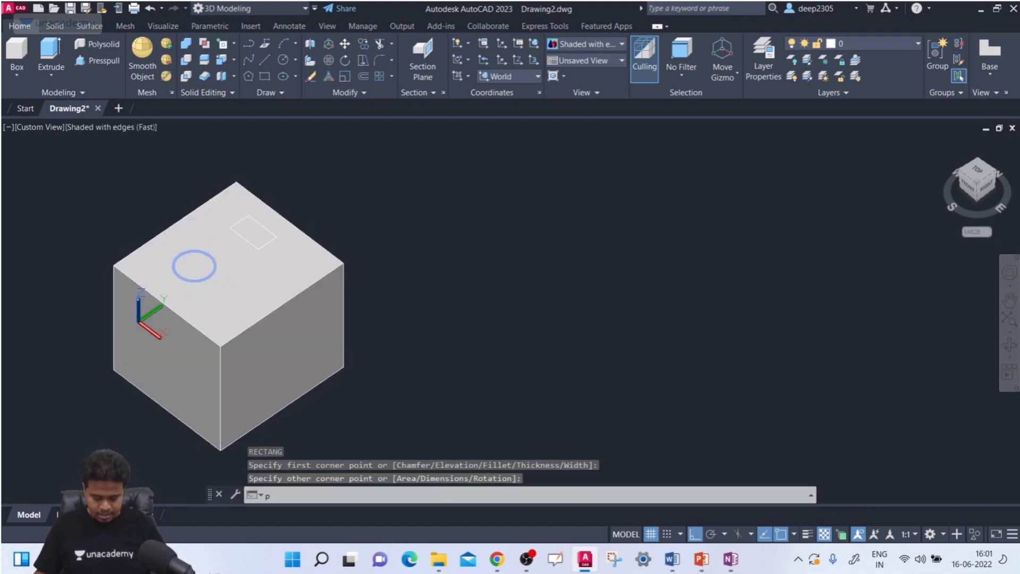
{"action": "key", "text": "Return"}
{"action": "scroll", "coordinate": [242, 287], "scroll_direction": "up", "scroll_amount": 2}
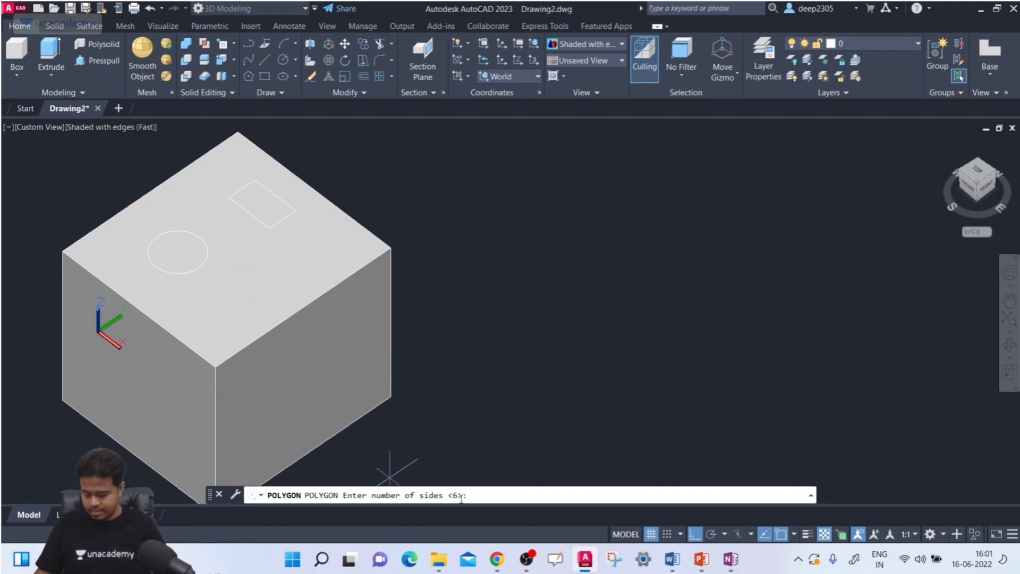
{"action": "key", "text": "Return"}
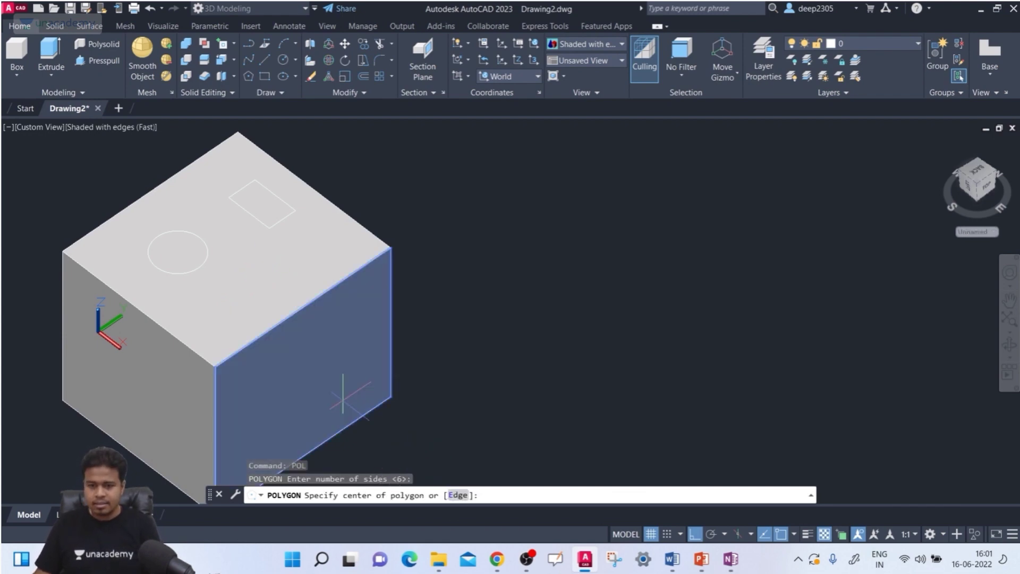
{"action": "left_click", "coordinate": [269, 265]}
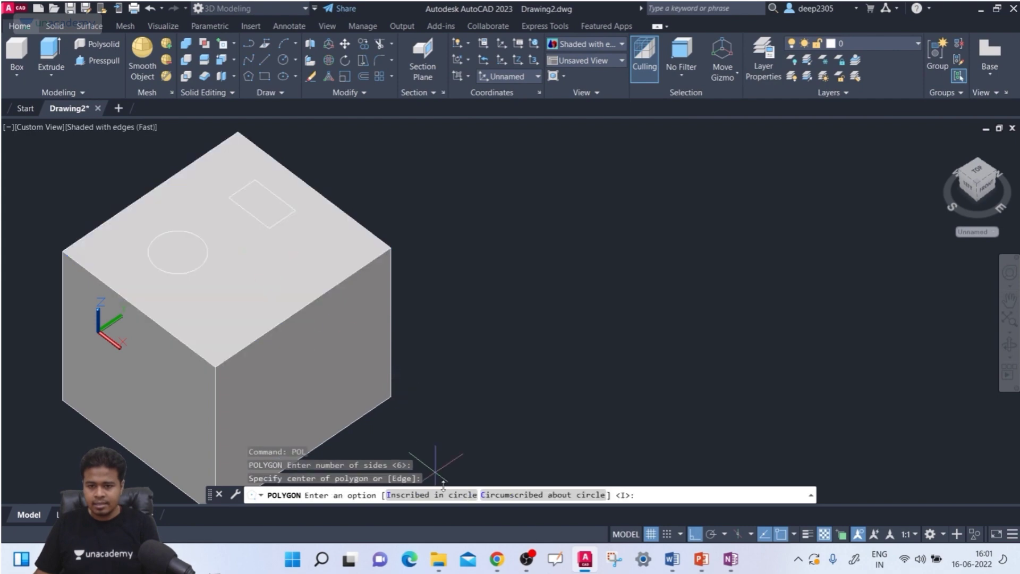
{"action": "type", "text": "I"}
{"action": "key", "text": "Return"}
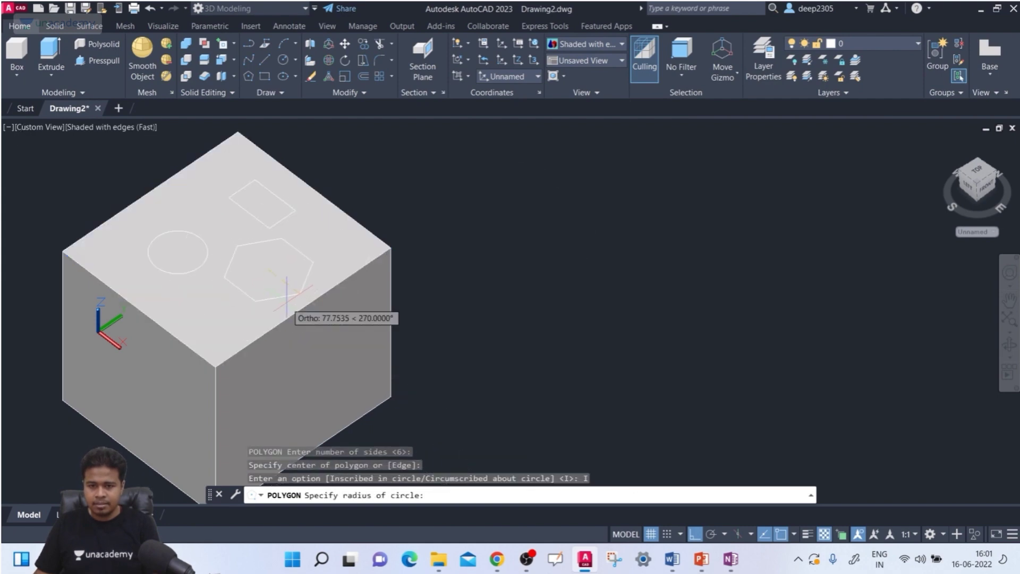
{"action": "left_click", "coordinate": [284, 297]}
{"action": "key", "text": "Escape"}
{"action": "key", "text": "Escape"}
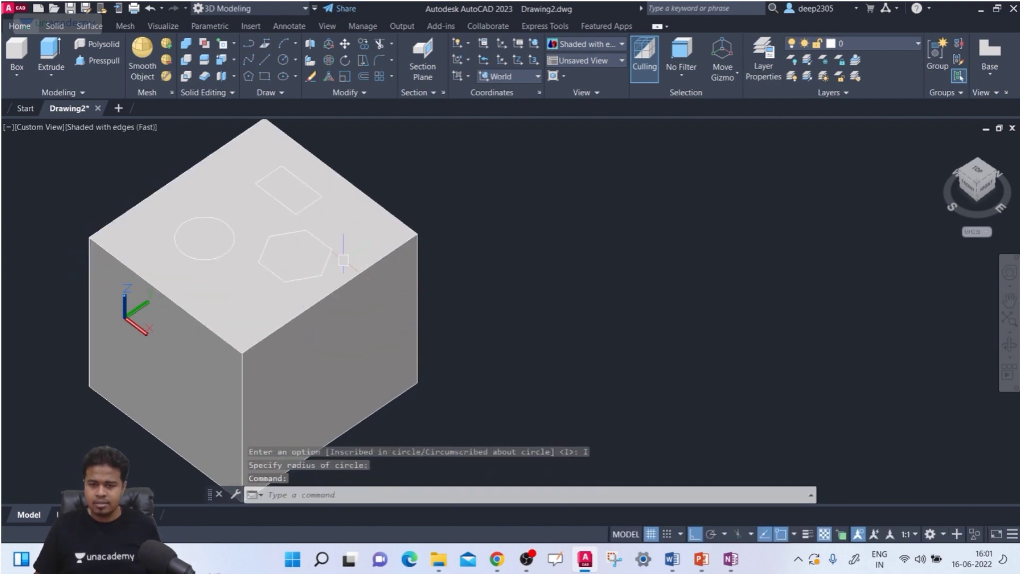
Move the circle along the negative X direction, away from the hexagon toward the top face's outer edge.
{"action": "scroll", "coordinate": [239, 250], "scroll_direction": "up", "scroll_amount": 3}
{"action": "middle_click_drag", "start_coordinate": [239, 250], "coordinate": [314, 265]}
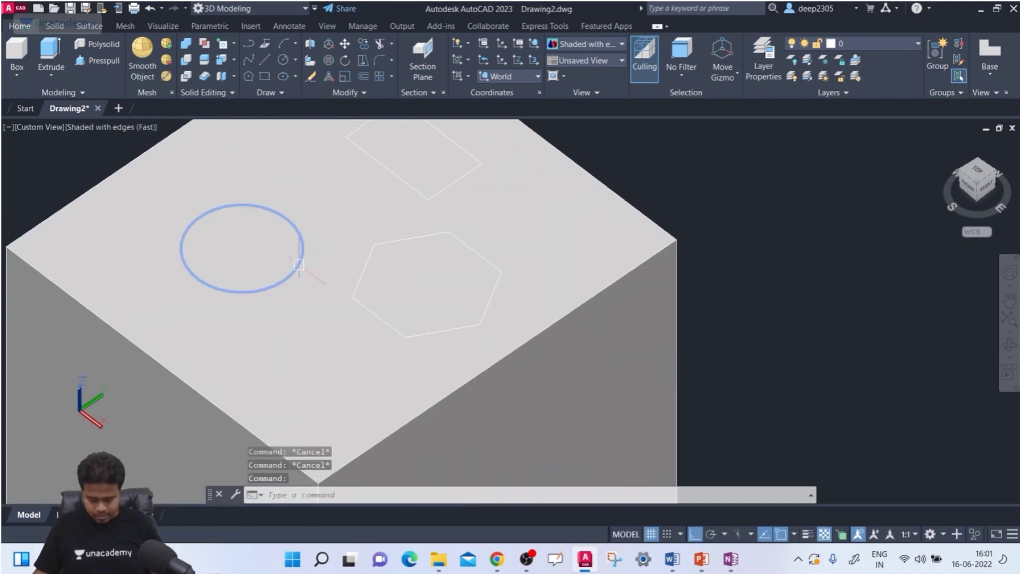
{"action": "key", "text": "Return"}
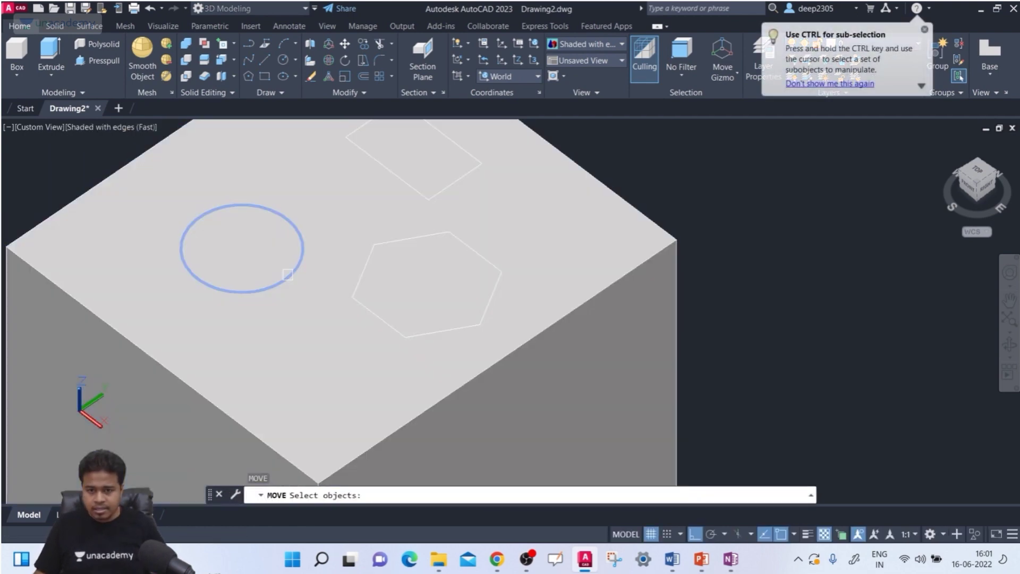
{"action": "left_click", "coordinate": [288, 274]}
{"action": "key", "text": "Return"}
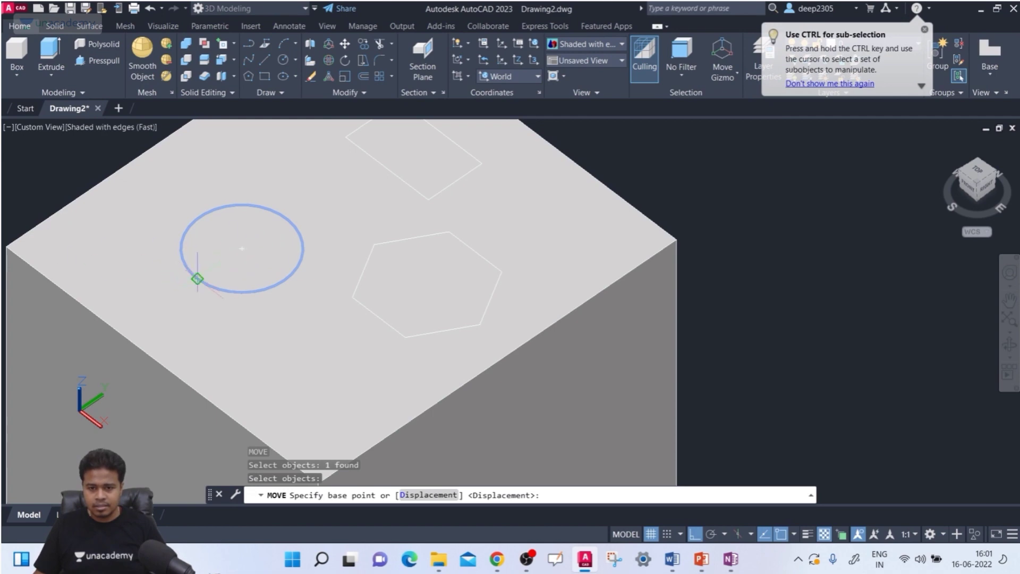
{"action": "left_click", "coordinate": [197, 279]}
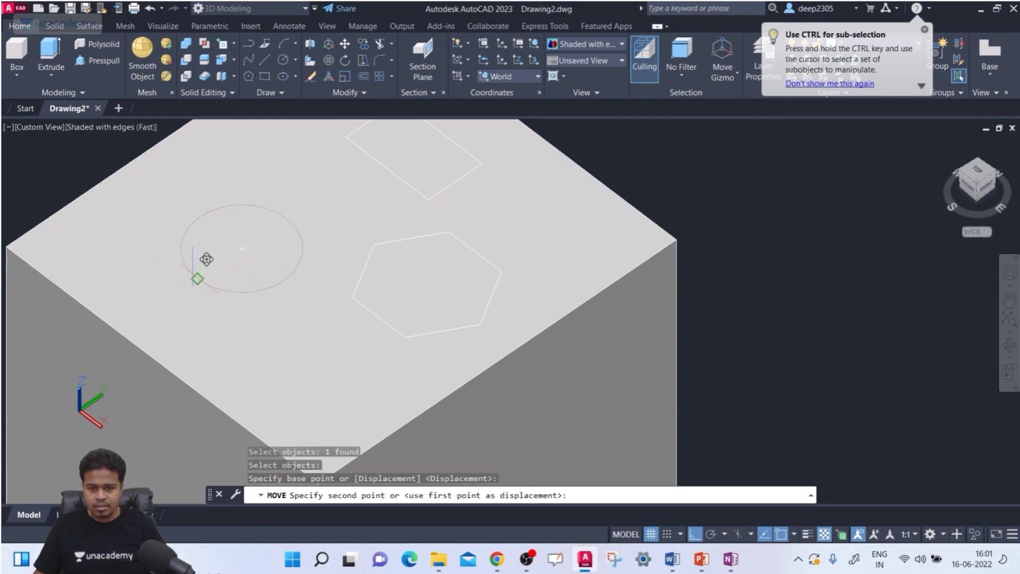
{"action": "left_click", "coordinate": [164, 234]}
{"action": "key", "text": "Escape"}
{"action": "key", "text": "Escape"}
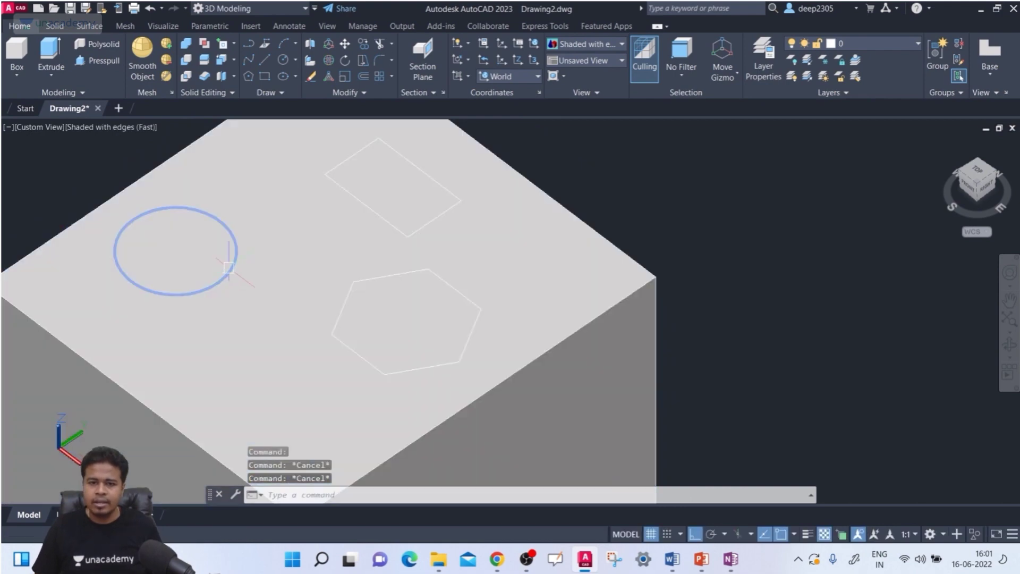
{"action": "middle_click_drag", "start_coordinate": [156, 160], "coordinate": [143, 194]}
{"action": "key", "text": "Escape"}
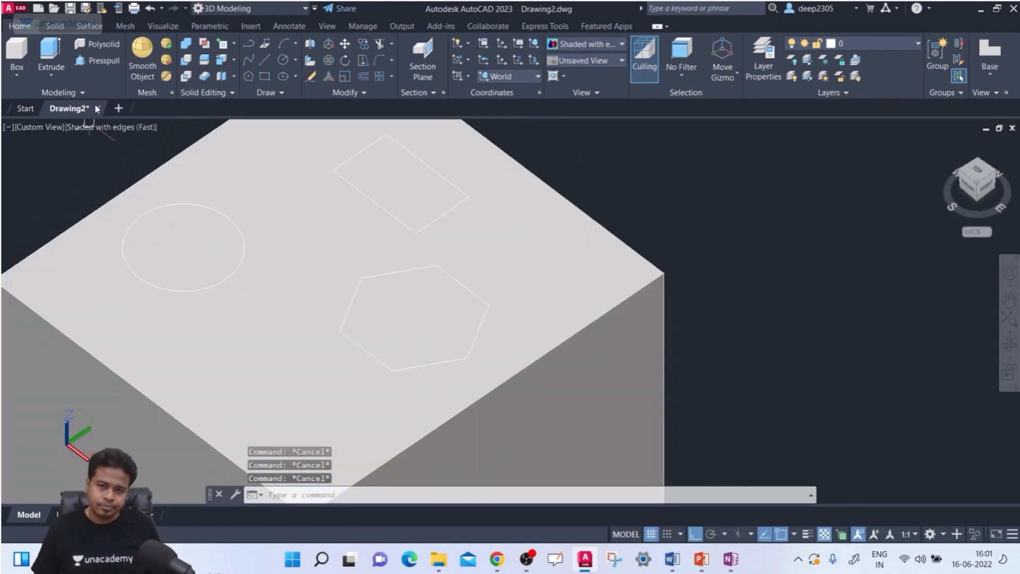
Presspull the circle and the rectangle down through the block to cut two through-holes.
{"action": "left_click", "coordinate": [110, 62]}
{"action": "scroll", "coordinate": [210, 242], "scroll_direction": "down", "scroll_amount": 3}
{"action": "left_click", "coordinate": [207, 245]}
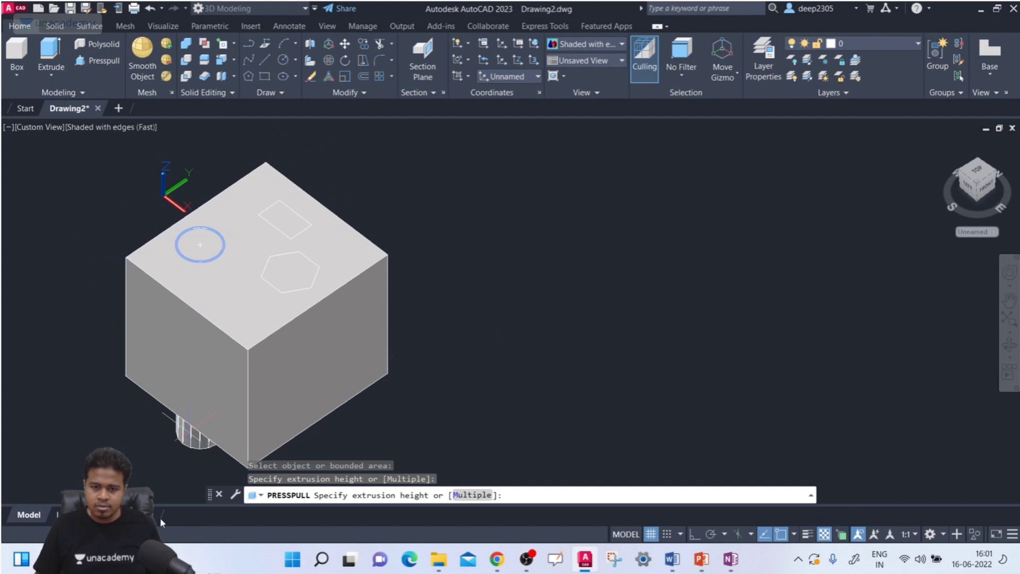
{"action": "left_click", "coordinate": [160, 435]}
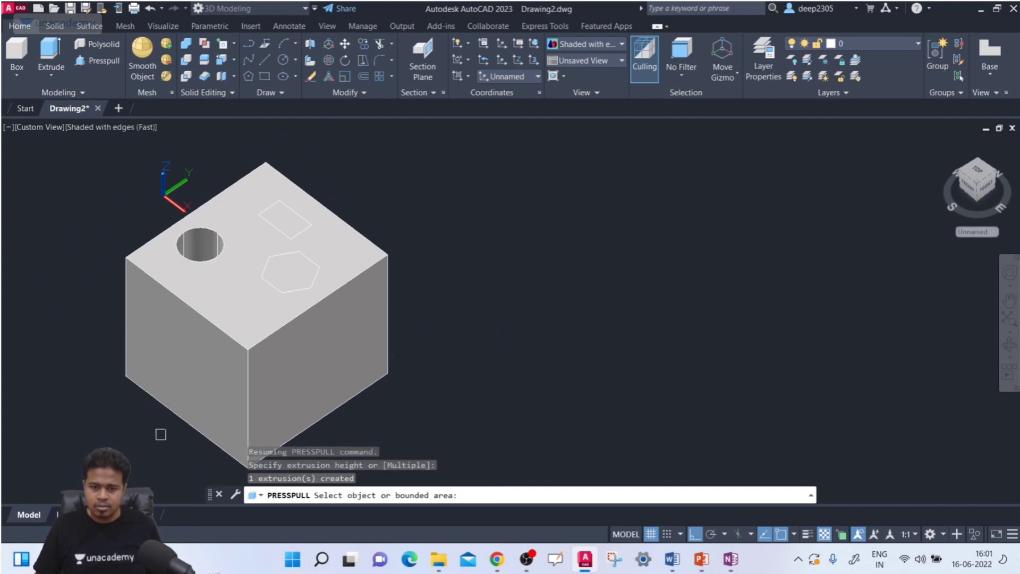
{"action": "left_click", "coordinate": [285, 219]}
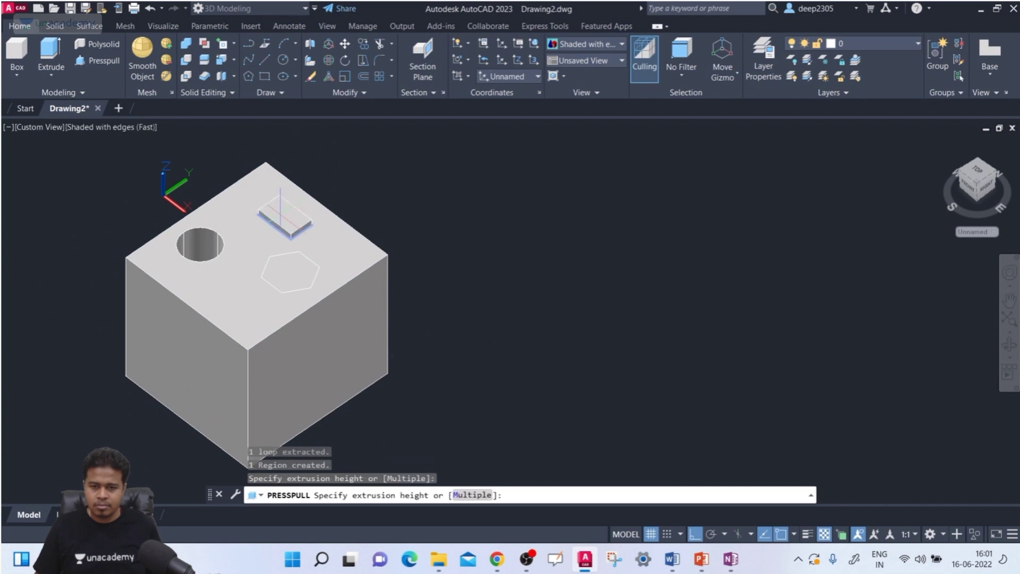
{"action": "left_click", "coordinate": [449, 449]}
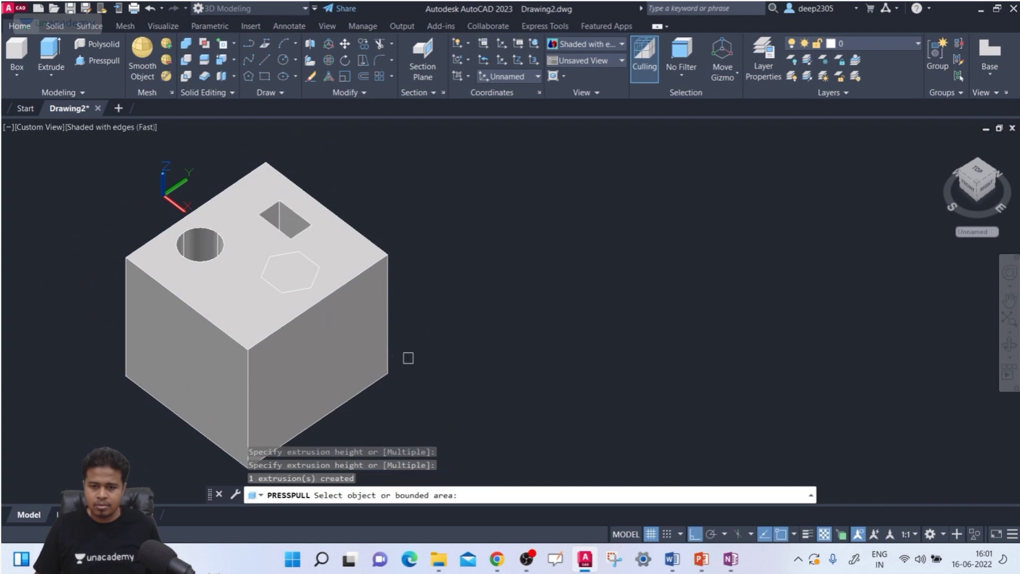
Presspull the hexagon down through the block to cut a hexagonal hole.
{"action": "middle_click_drag", "start_coordinate": [408, 356], "coordinate": [411, 336], "text": "shift"}
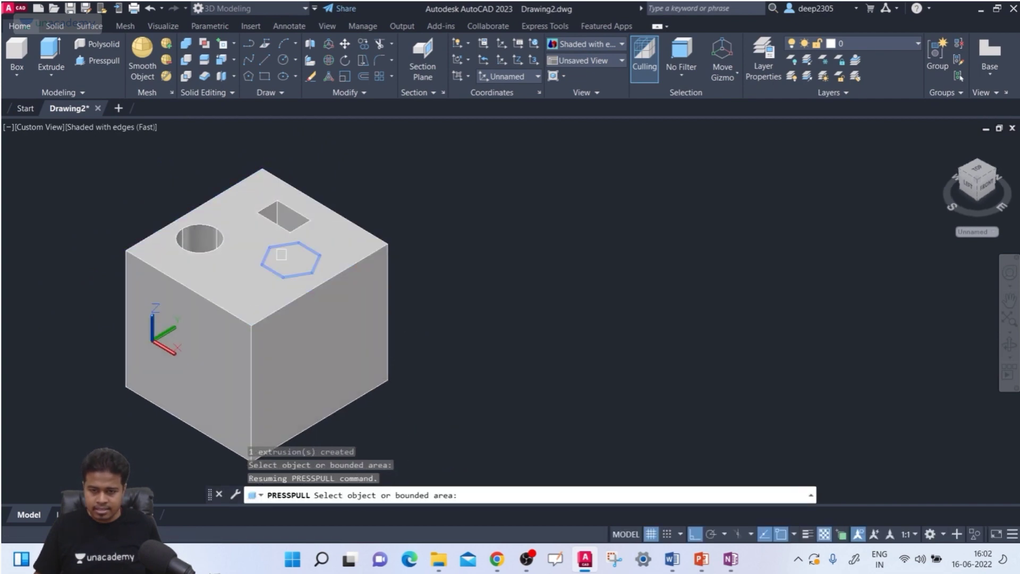
{"action": "left_click", "coordinate": [282, 255]}
{"action": "left_click", "coordinate": [400, 428]}
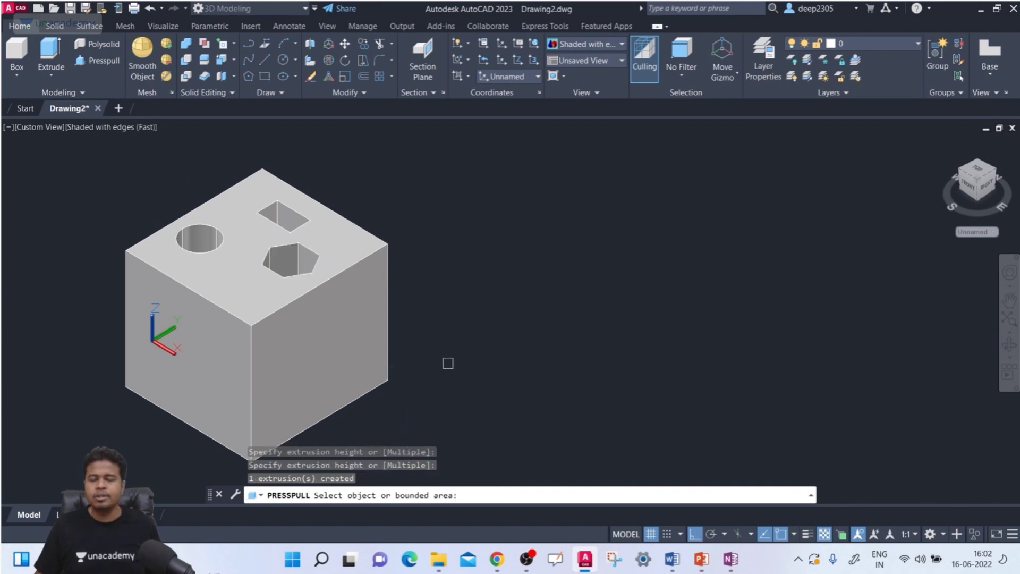
{"action": "key", "text": "Escape"}
{"action": "middle_click_drag", "start_coordinate": [455, 353], "coordinate": [444, 382], "text": "shift"}
{"action": "scroll", "coordinate": [414, 263], "scroll_direction": "up", "scroll_amount": 3}
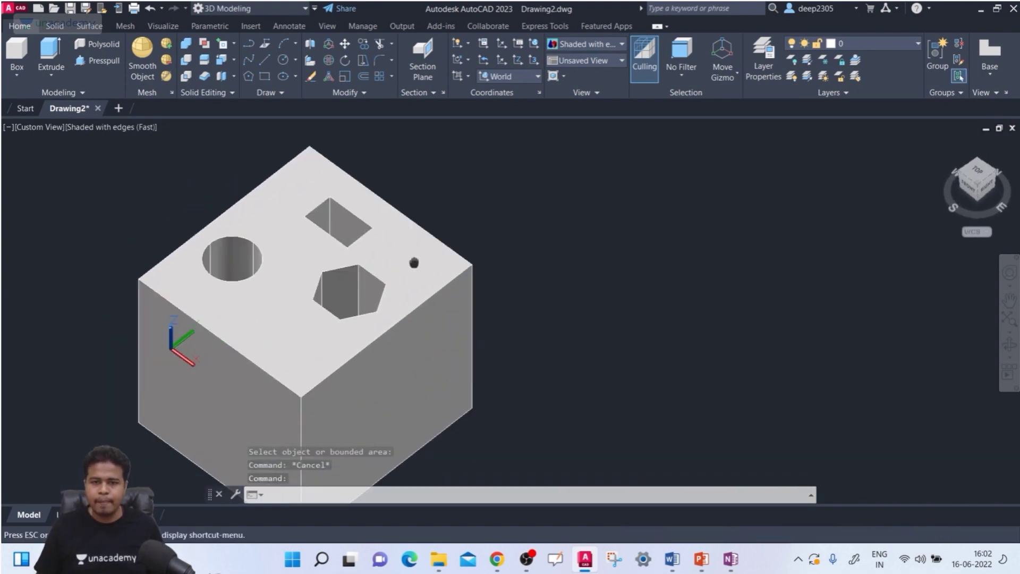
Try an inward Offset Faces on the circular hole's wall to make the hole smaller.
{"action": "left_click", "coordinate": [234, 60]}
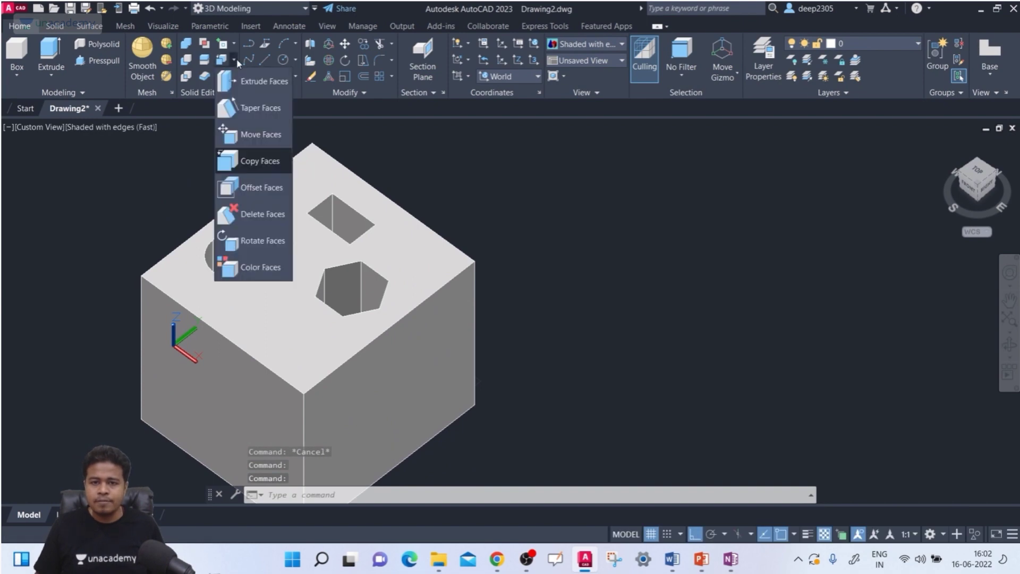
{"action": "left_click", "coordinate": [267, 189]}
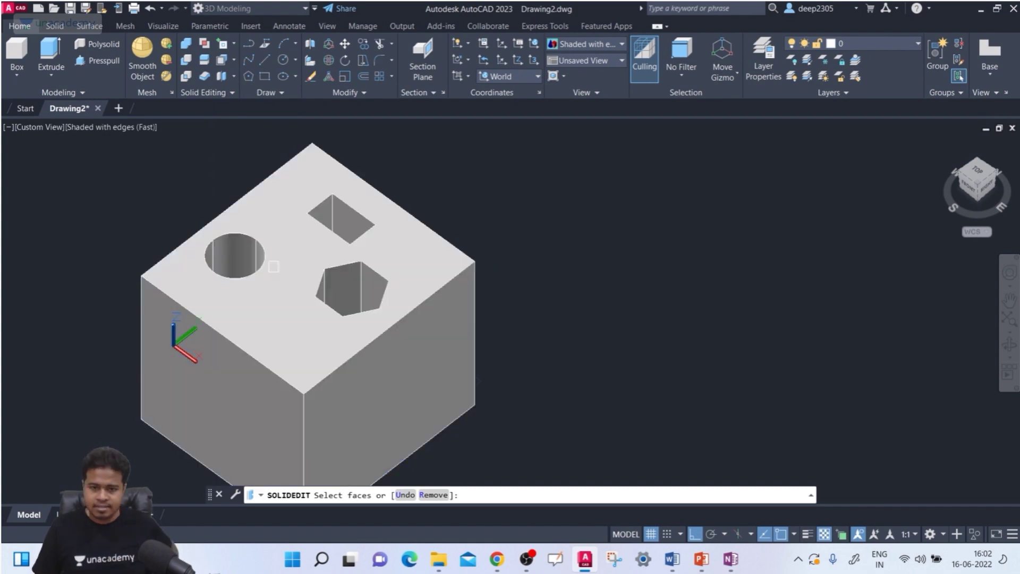
{"action": "scroll", "coordinate": [266, 231], "scroll_direction": "up", "scroll_amount": 2}
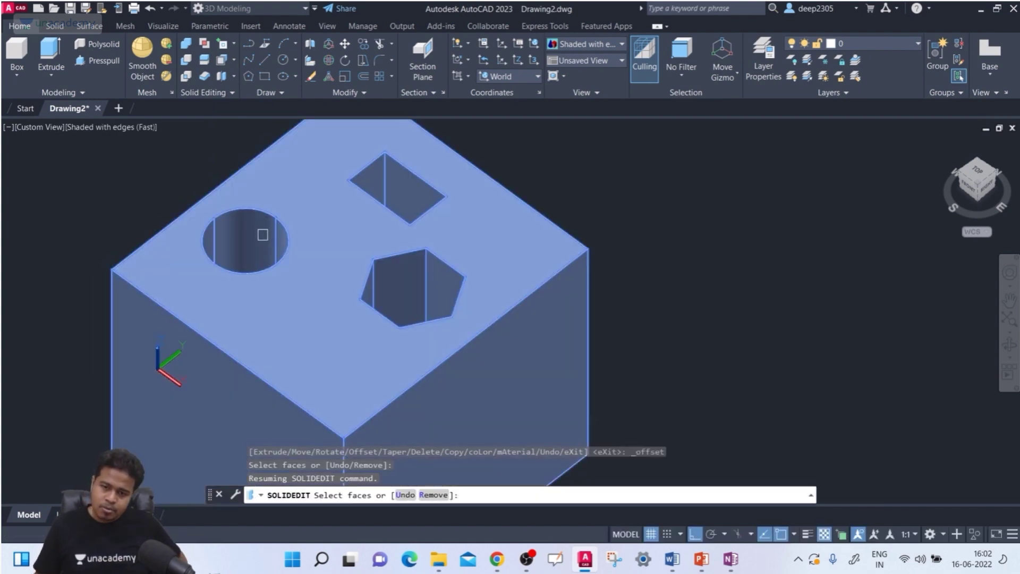
{"action": "left_click", "coordinate": [257, 234]}
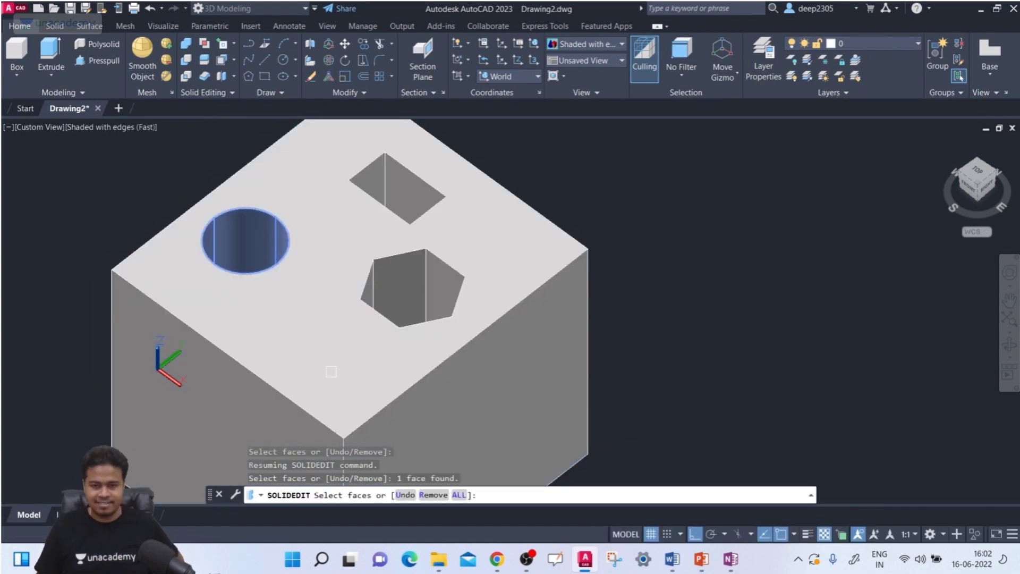
{"action": "middle_click_drag", "start_coordinate": [668, 263], "coordinate": [674, 324], "text": "shift"}
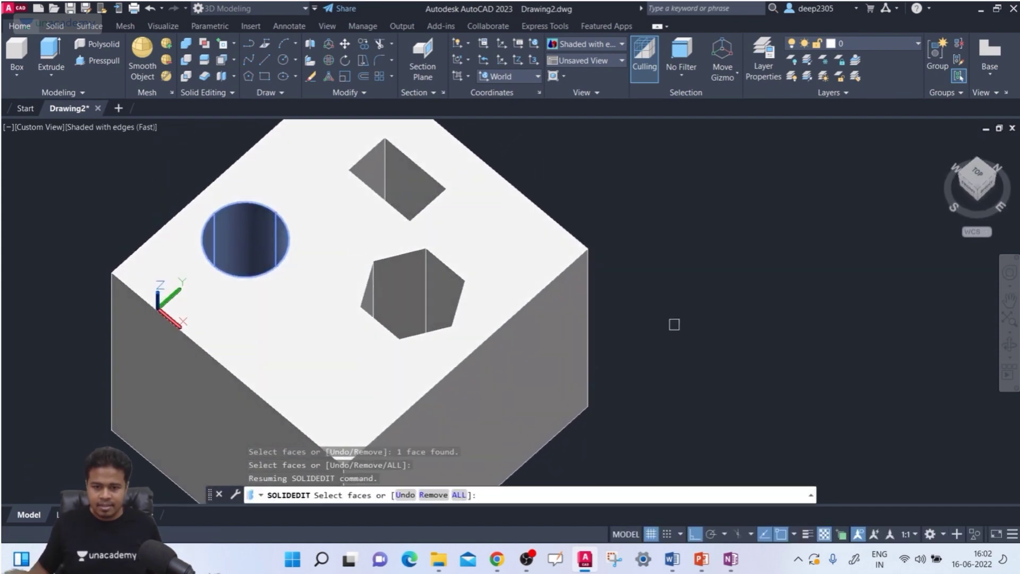
{"action": "key", "text": "Return"}
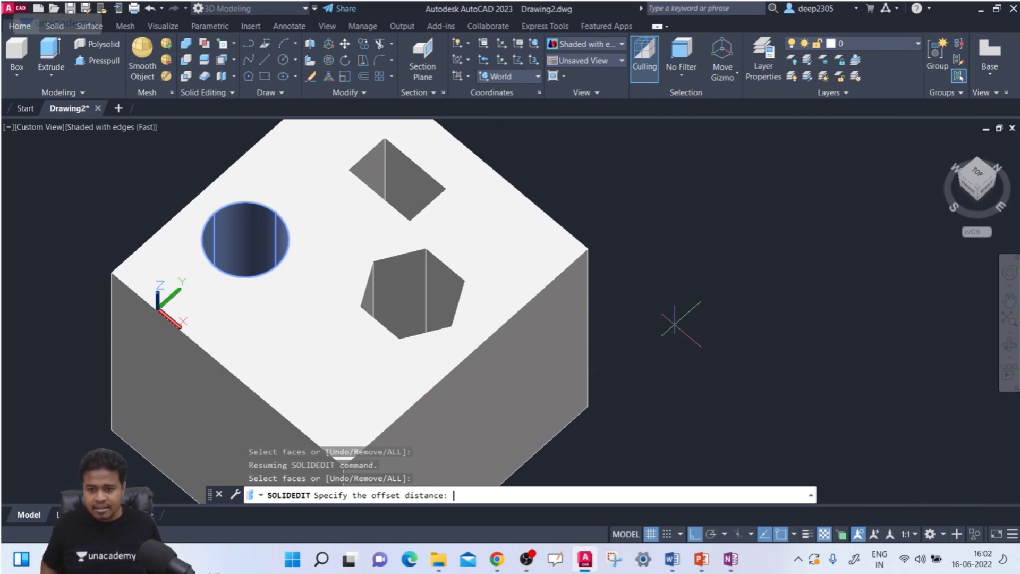
{"action": "key", "text": "Return"}
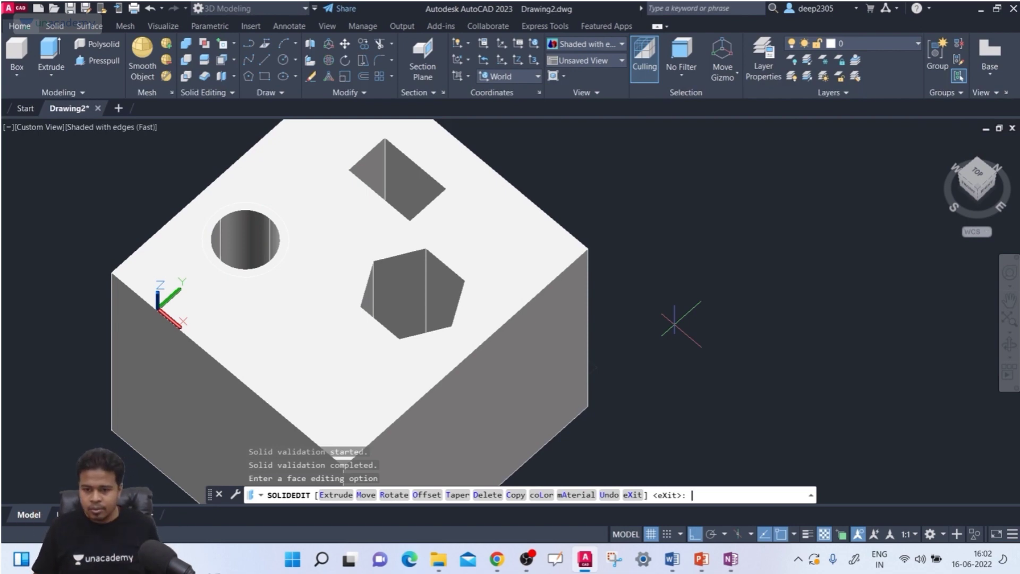
{"action": "scroll", "coordinate": [219, 292], "scroll_direction": "down", "scroll_amount": 2}
{"action": "key", "text": "Escape"}
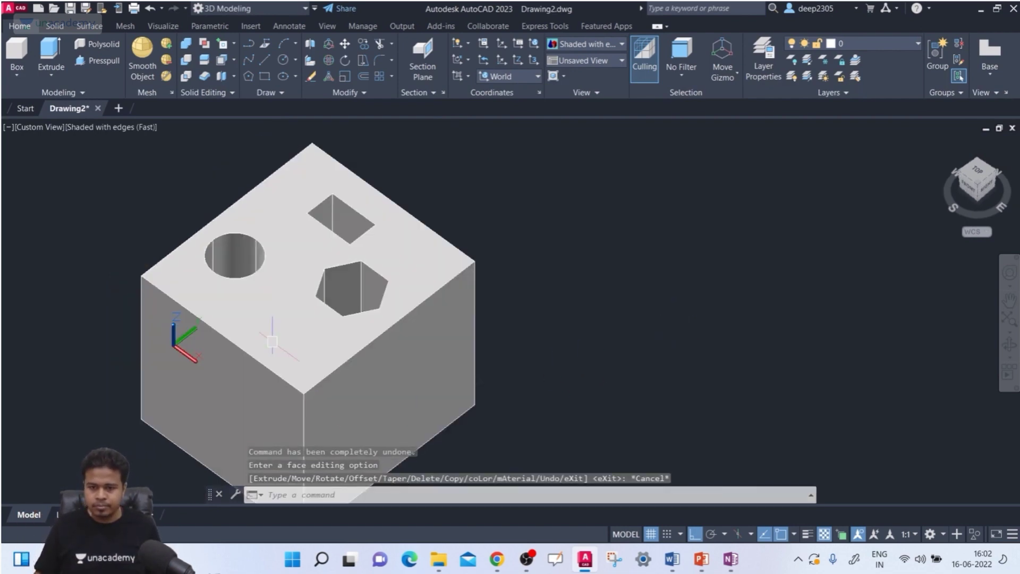
{"action": "scroll", "coordinate": [212, 234], "scroll_direction": "up", "scroll_amount": 3}
{"action": "key", "text": "Escape"}
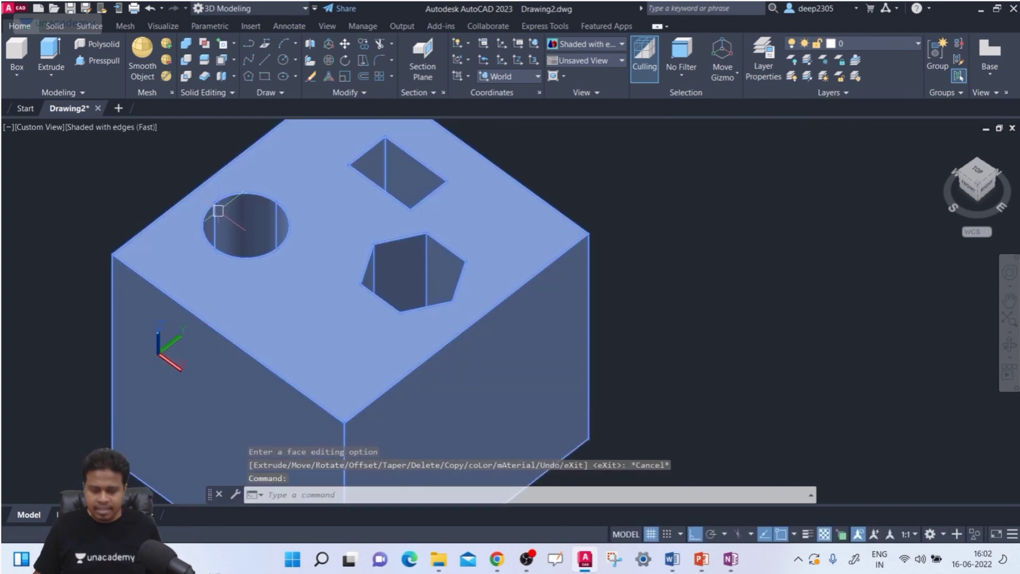
{"action": "key", "text": "Return"}
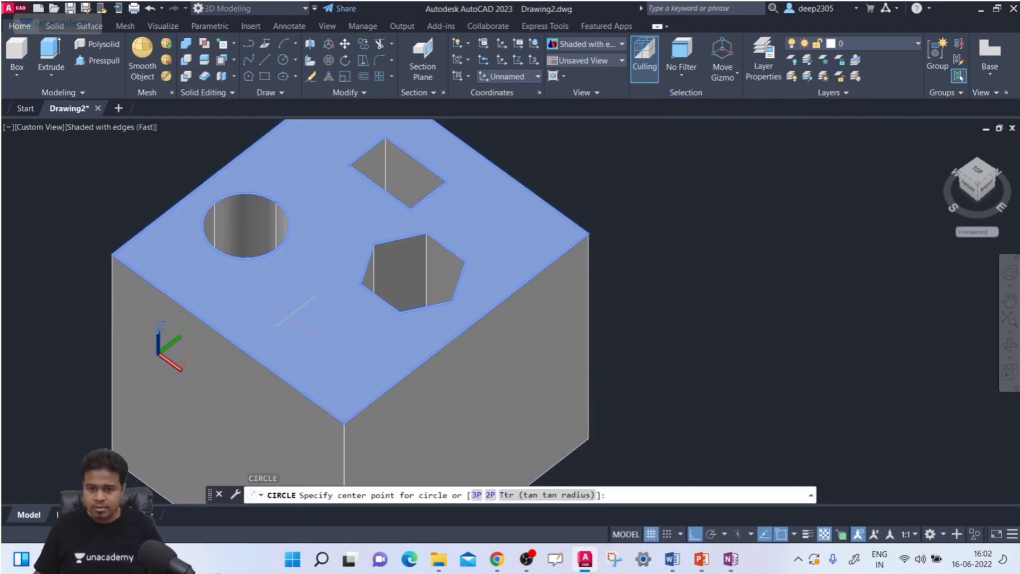
{"action": "left_click", "coordinate": [290, 322]}
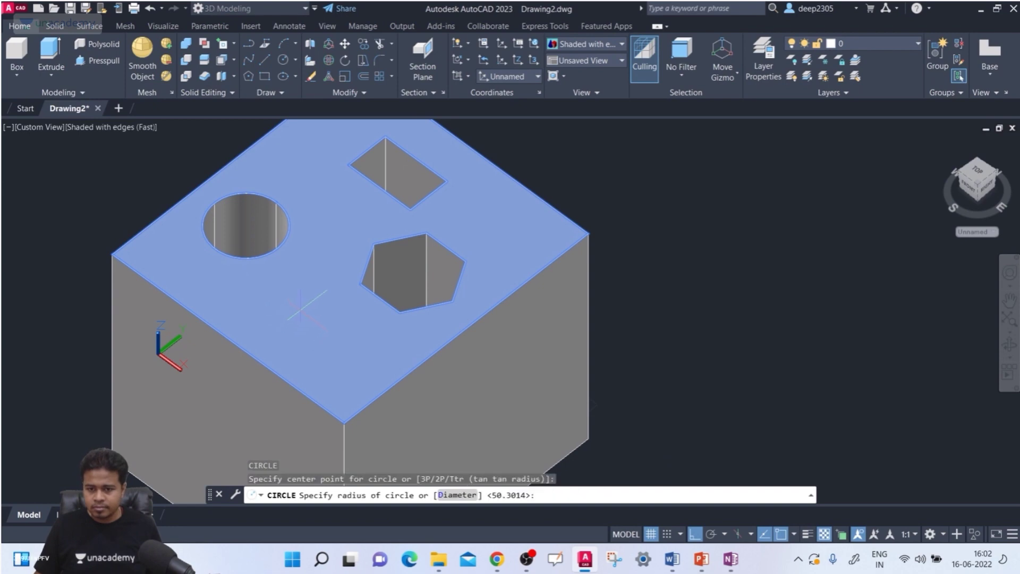
{"action": "key", "text": "Escape"}
{"action": "key", "text": "Escape"}
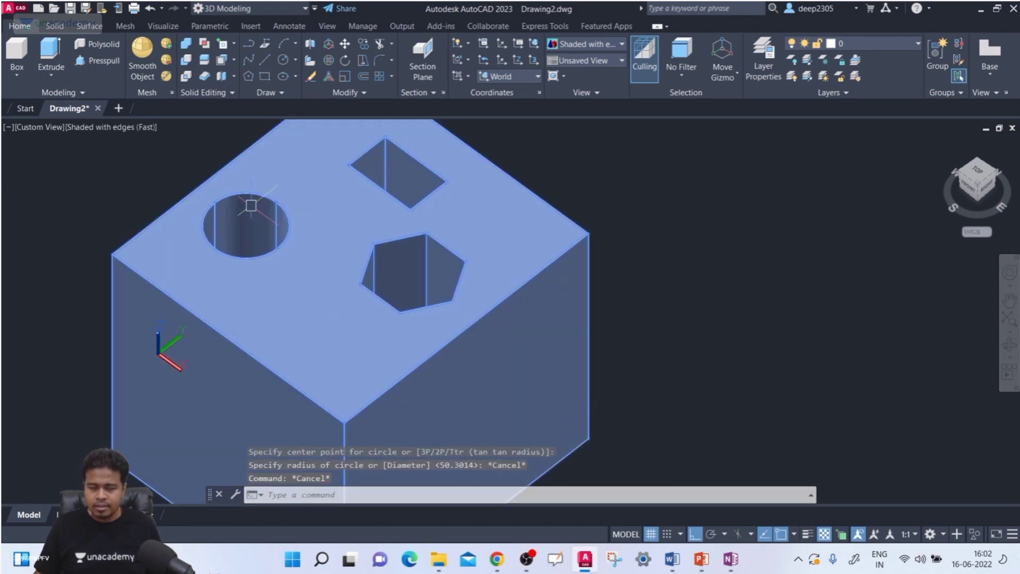
Copy the circle on the round hole's rim from its centre along the X direction, placing the copy beside the hexagonal hole.
{"action": "scroll", "coordinate": [266, 242], "scroll_direction": "down", "scroll_amount": 2}
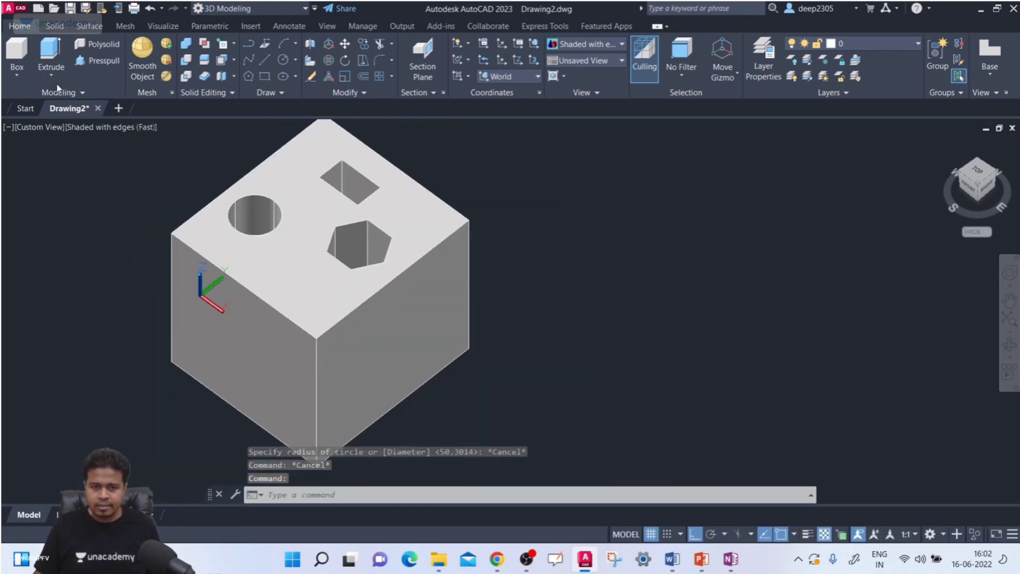
{"action": "scroll", "coordinate": [216, 196], "scroll_direction": "up", "scroll_amount": 3}
{"action": "scroll", "coordinate": [216, 197], "scroll_direction": "down", "scroll_amount": 2}
{"action": "middle_click_drag", "start_coordinate": [216, 200], "coordinate": [173, 227]}
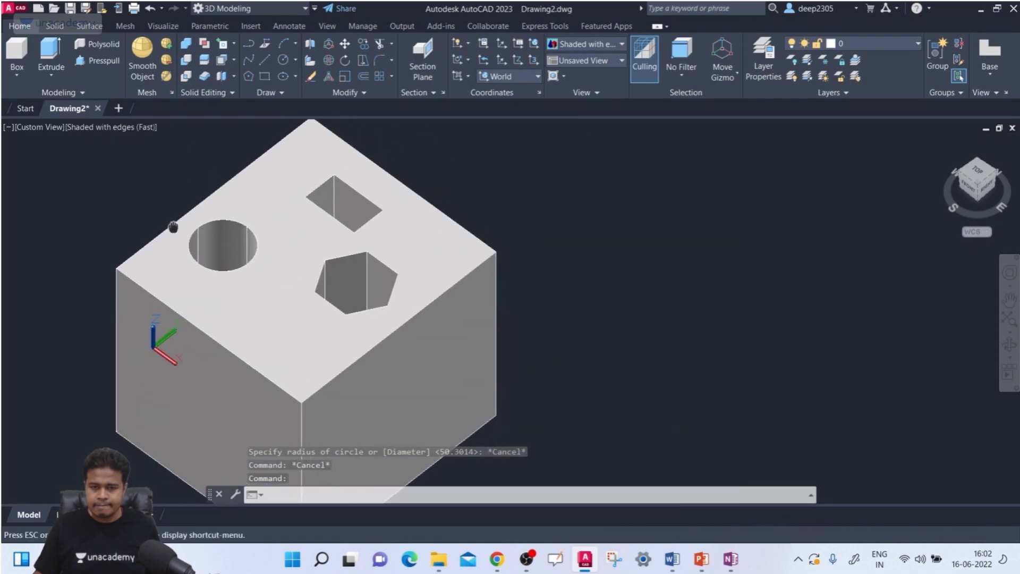
{"action": "scroll", "coordinate": [196, 248], "scroll_direction": "up", "scroll_amount": 2}
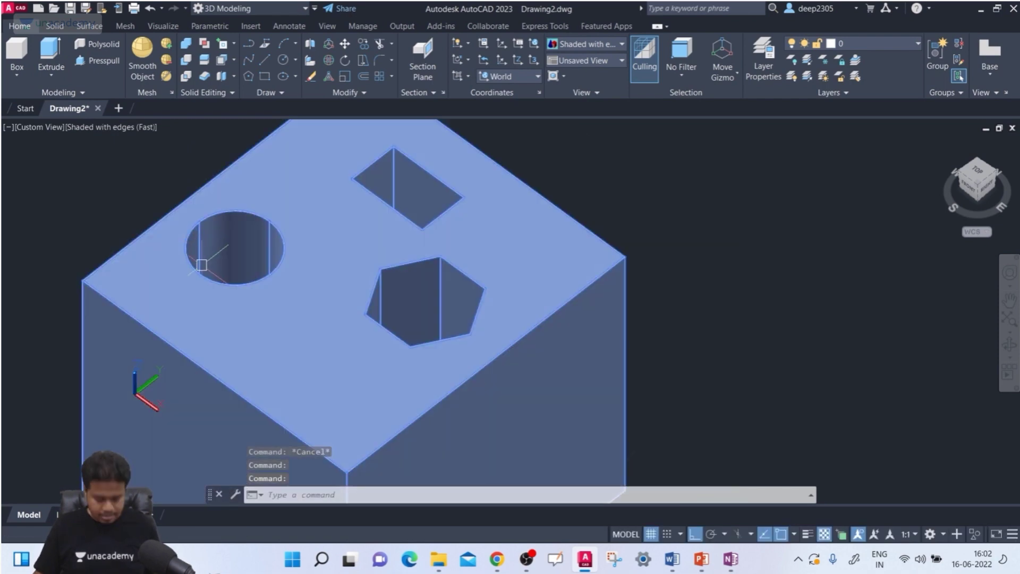
{"action": "type", "text": "co"}
{"action": "key", "text": "Return"}
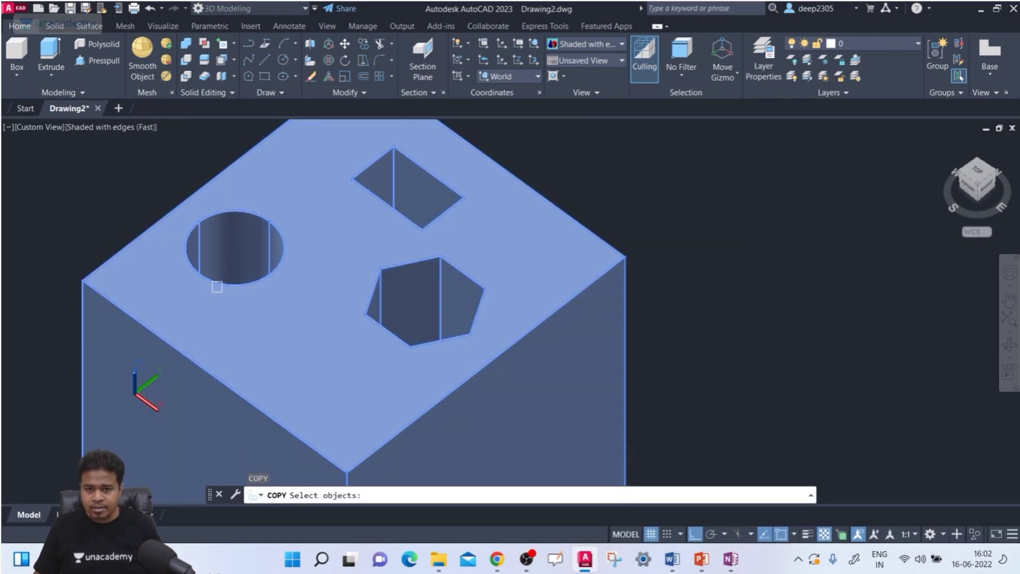
{"action": "left_click", "coordinate": [218, 276]}
{"action": "key", "text": "Return"}
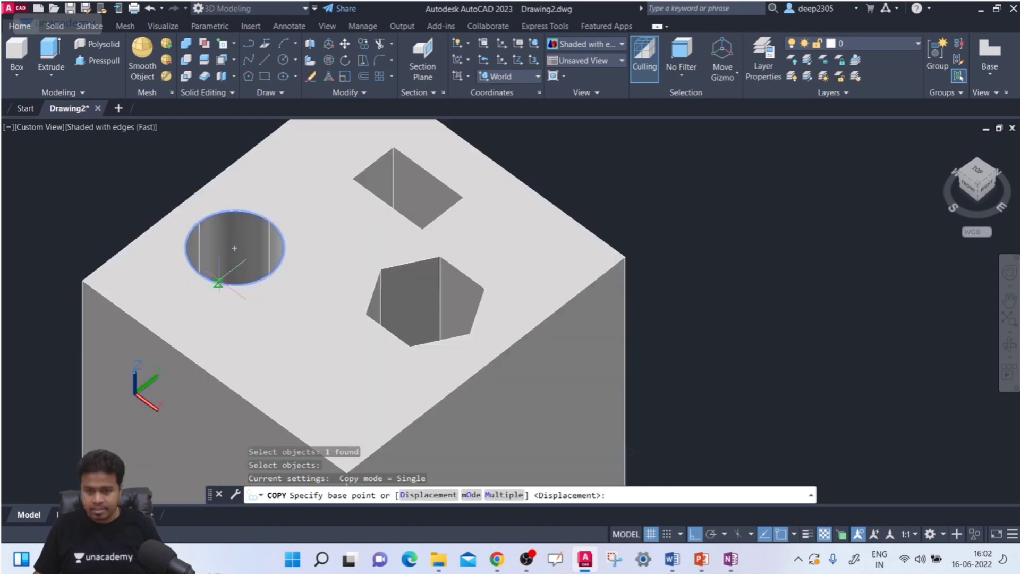
{"action": "left_click", "coordinate": [235, 248]}
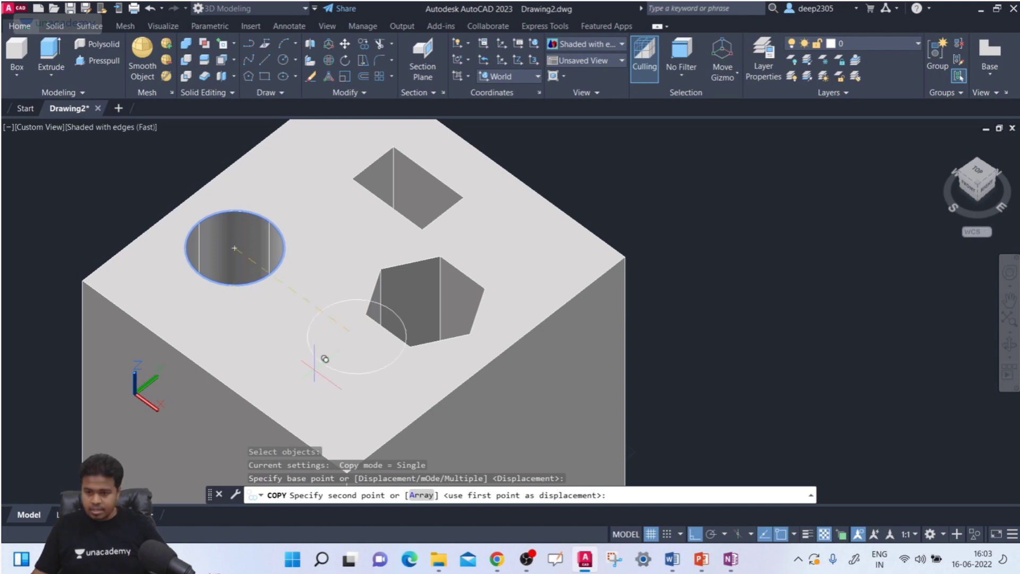
{"action": "left_click", "coordinate": [696, 536]}
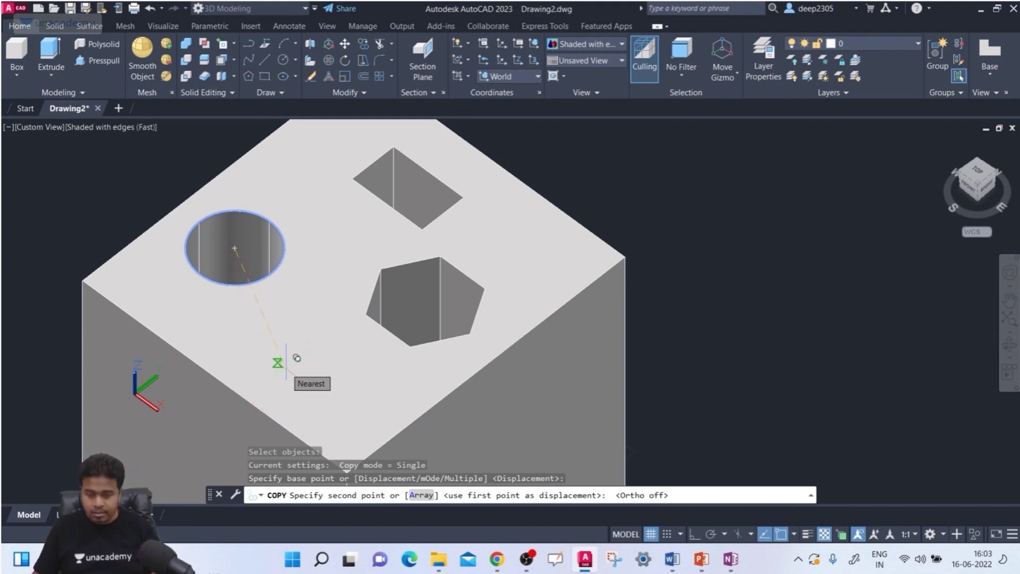
{"action": "key", "text": "F8"}
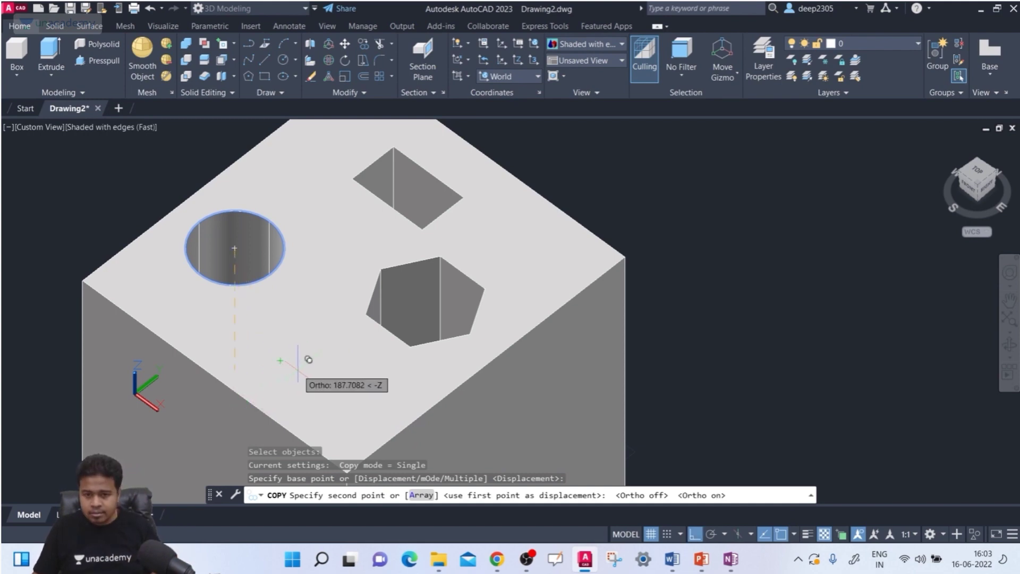
{"action": "left_click", "coordinate": [336, 366]}
Move the copied circle along the negative Y direction until it clears the hexagonal hole.
{"action": "left_click", "coordinate": [358, 359]}
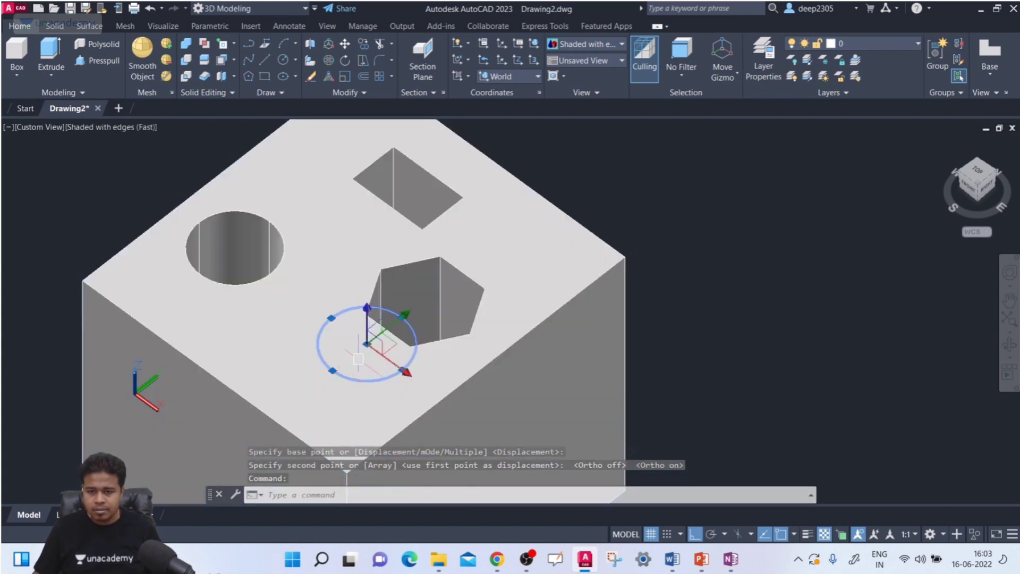
{"action": "left_click", "coordinate": [367, 343]}
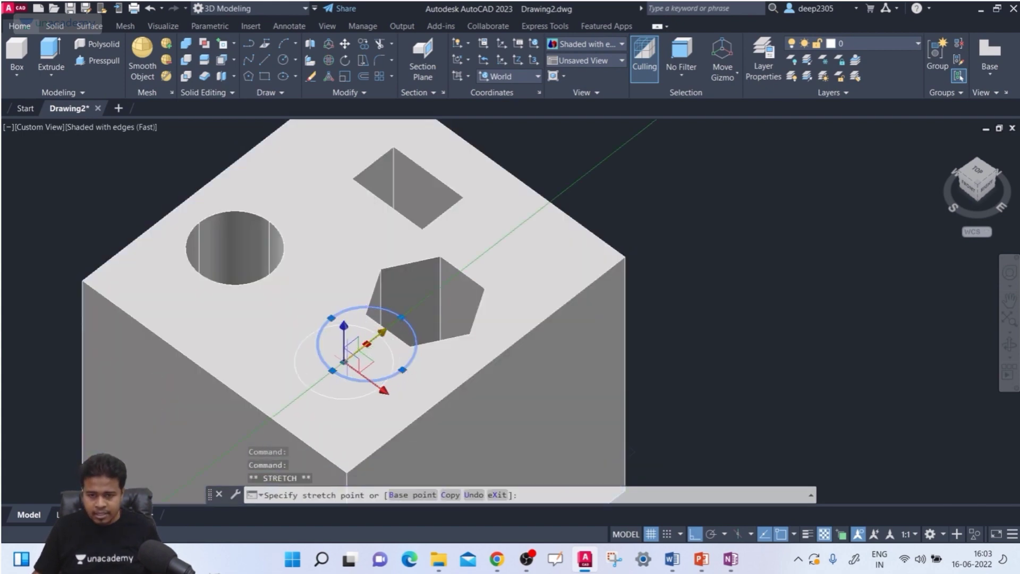
{"action": "key", "text": "Escape"}
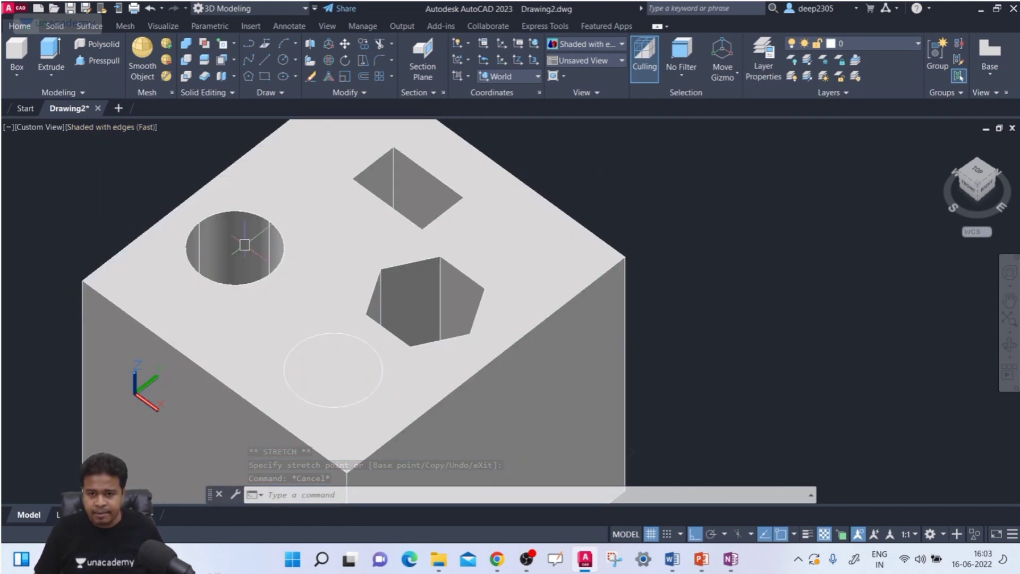
{"action": "left_click", "coordinate": [328, 320]}
{"action": "left_click", "coordinate": [333, 333]}
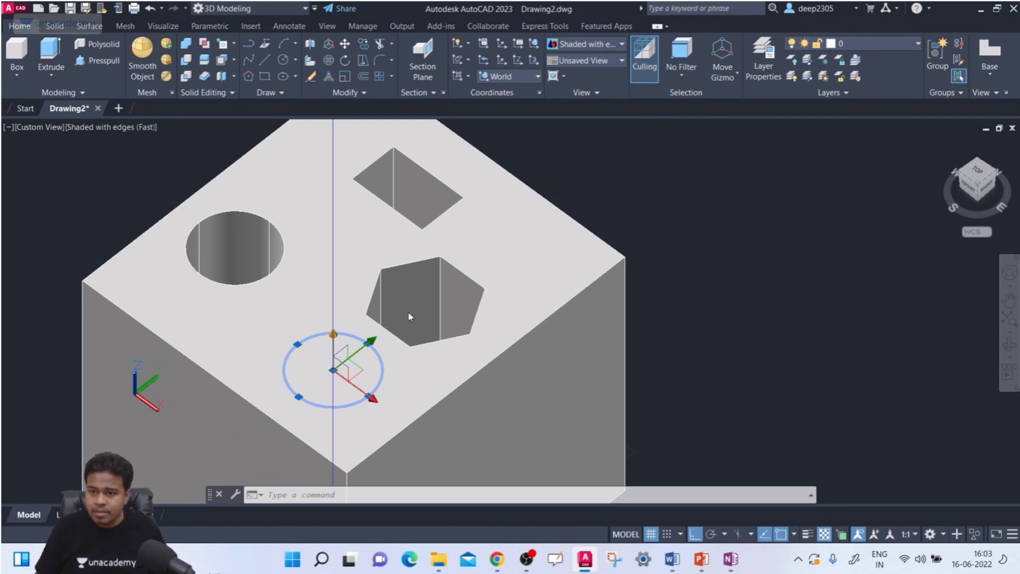
{"action": "left_click", "coordinate": [732, 69]}
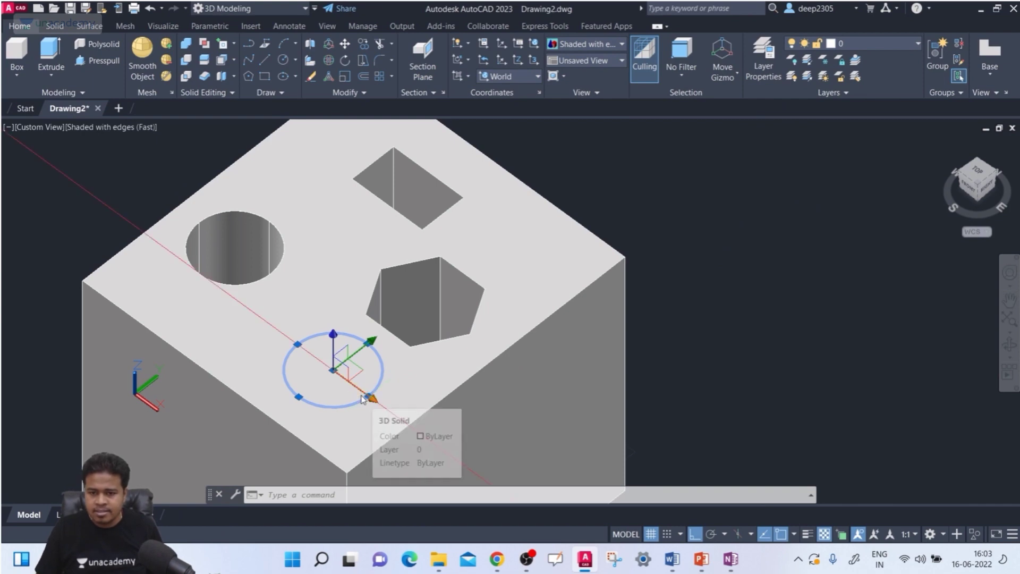
{"action": "key", "text": "Escape"}
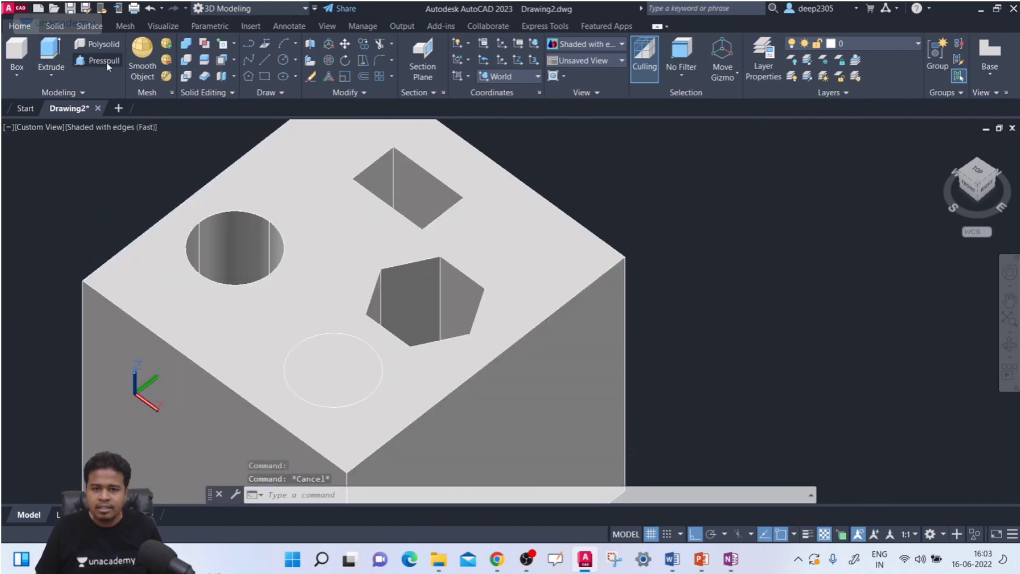
Presspull the copied circle down through the block to cut a second round through-hole.
{"action": "left_click", "coordinate": [99, 60]}
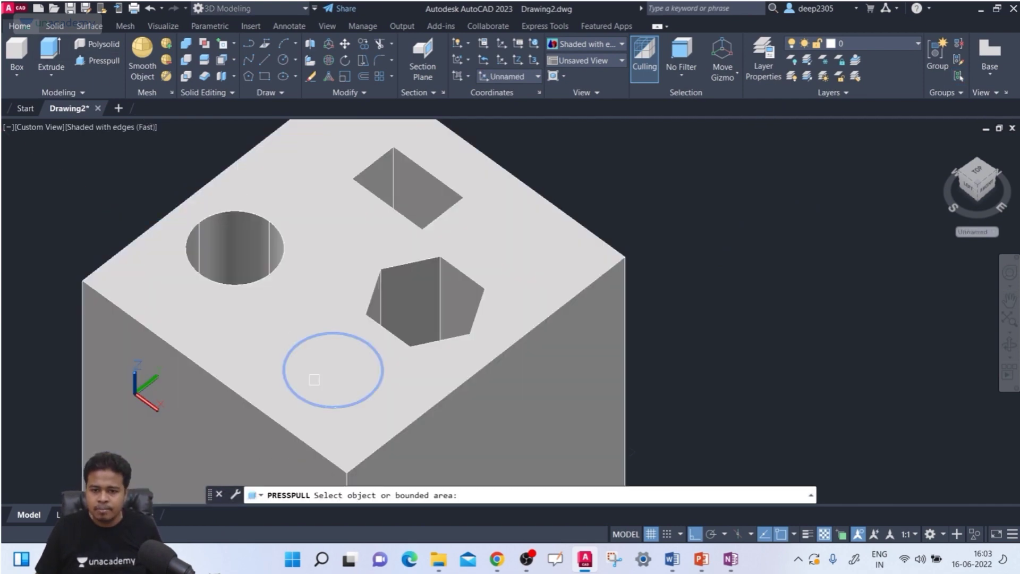
{"action": "left_click", "coordinate": [314, 380]}
{"action": "scroll", "coordinate": [316, 378], "scroll_direction": "down", "scroll_amount": 6}
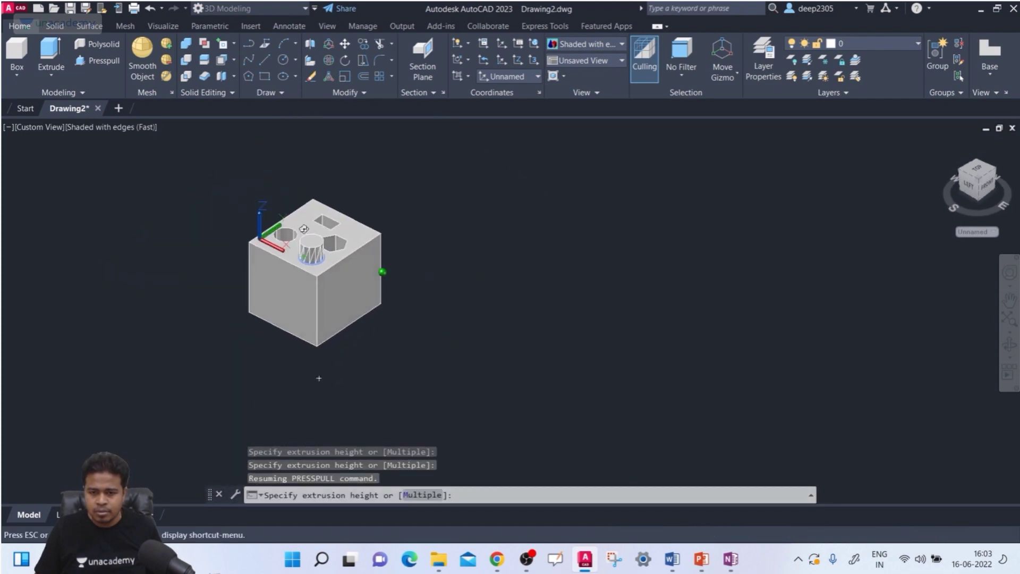
{"action": "left_click", "coordinate": [306, 442]}
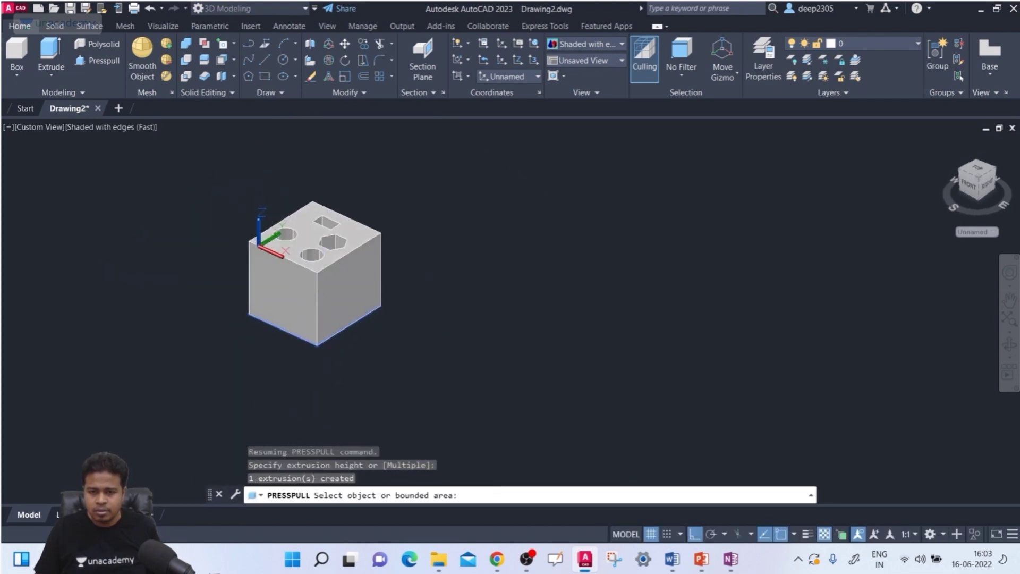
{"action": "scroll", "coordinate": [306, 247], "scroll_direction": "up", "scroll_amount": 5}
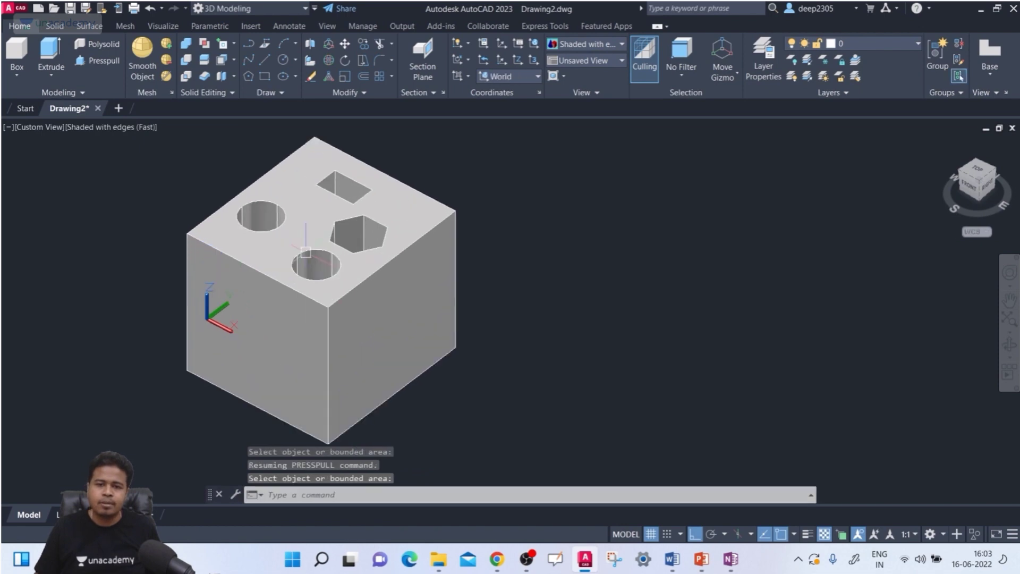
{"action": "middle_click_drag", "start_coordinate": [305, 255], "coordinate": [307, 272]}
{"action": "key", "text": "Return"}
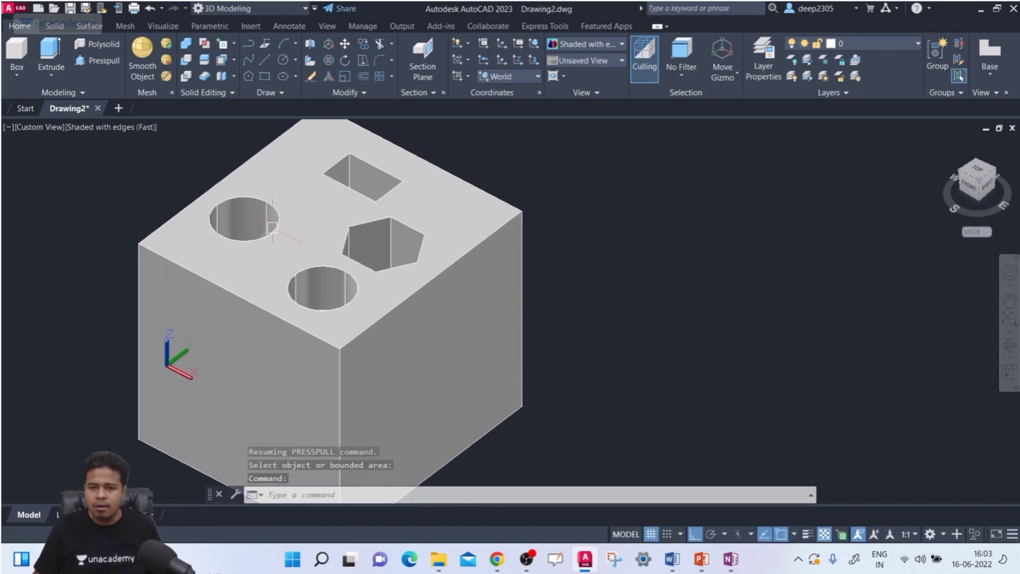
Offset the original round hole's wall face inward with Offset Faces to shrink the hole, leaving the copied hole for comparison.
{"action": "left_click", "coordinate": [235, 62]}
{"action": "left_click", "coordinate": [270, 191]}
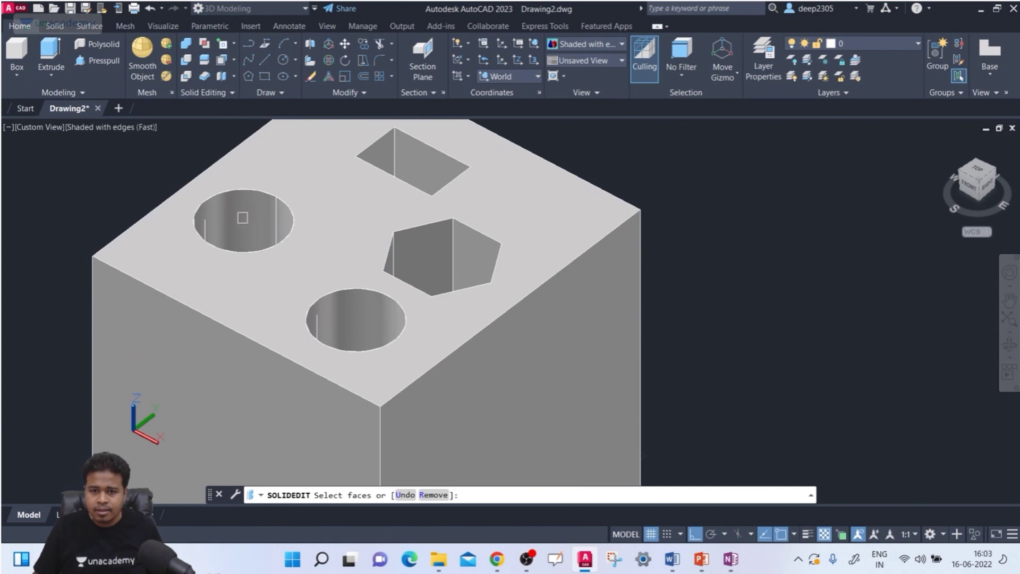
{"action": "scroll", "coordinate": [245, 214], "scroll_direction": "up", "scroll_amount": 2}
{"action": "left_click", "coordinate": [245, 218]}
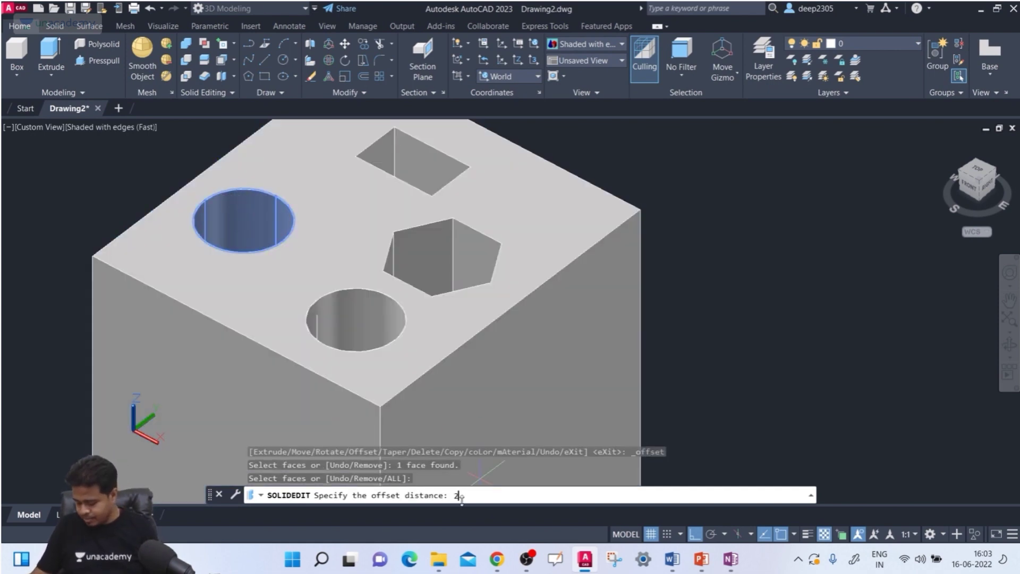
{"action": "key", "text": "Return"}
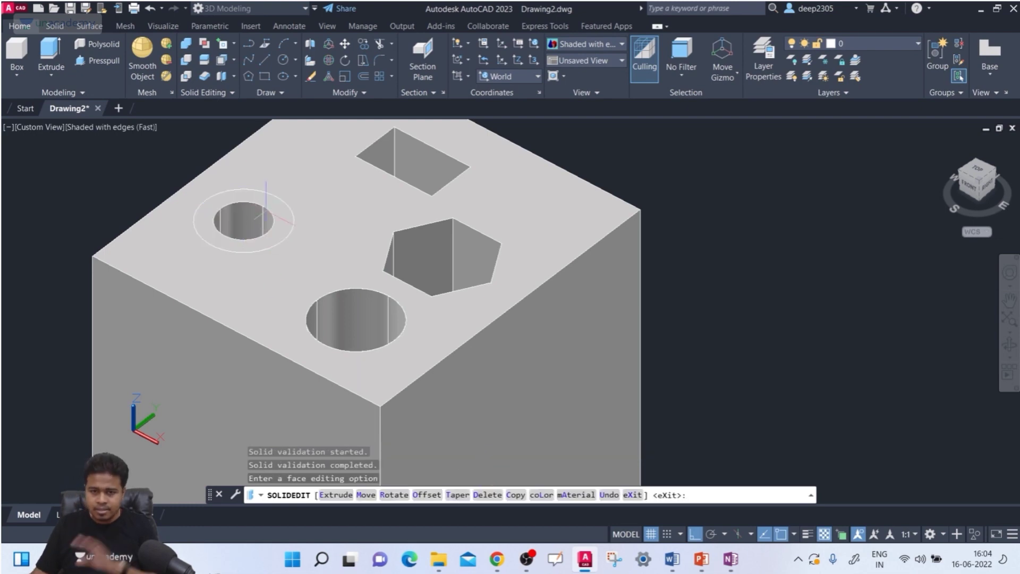
{"action": "scroll", "coordinate": [253, 219], "scroll_direction": "up", "scroll_amount": 2}
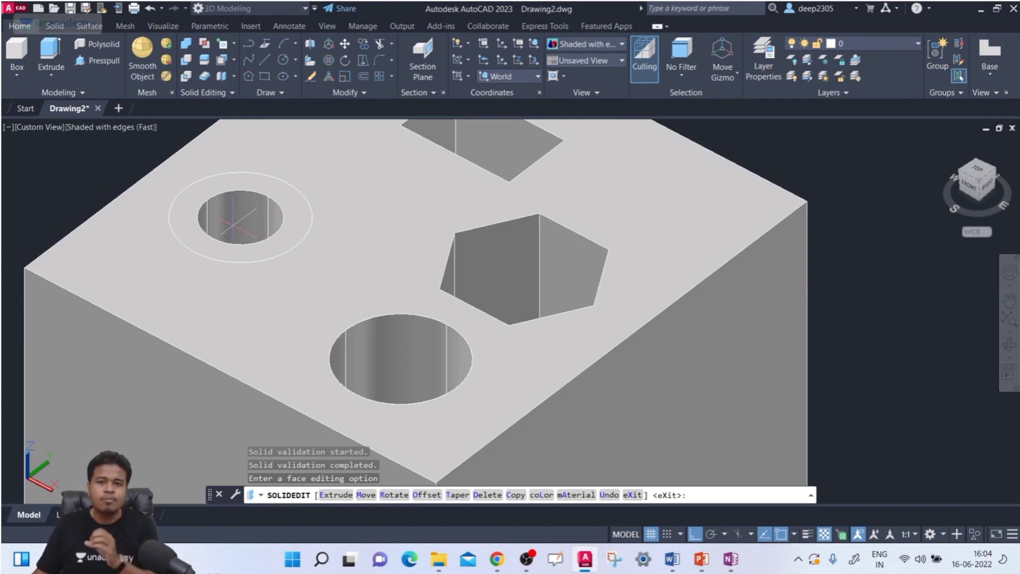
{"action": "left_click", "coordinate": [221, 60]}
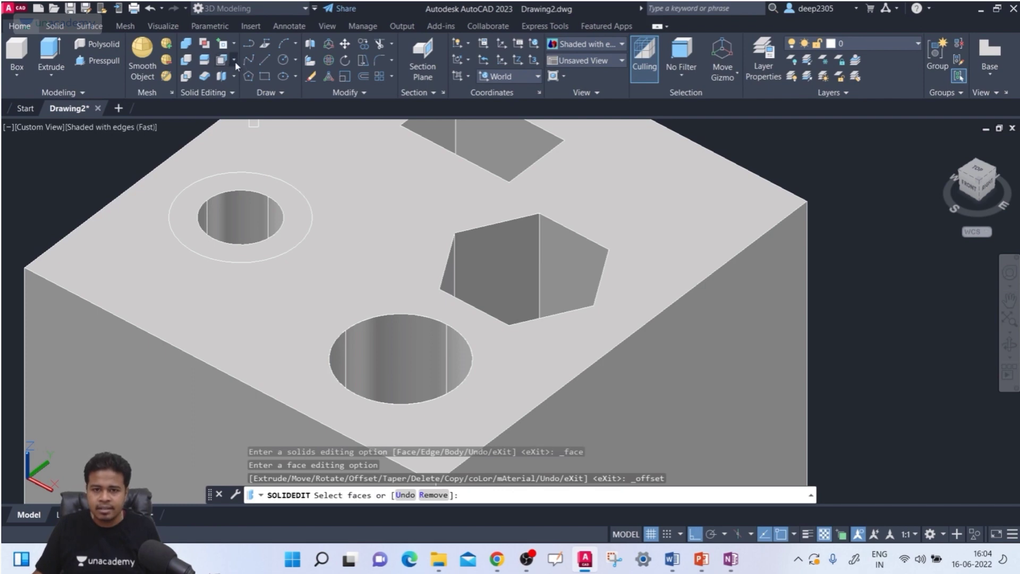
{"action": "left_click", "coordinate": [234, 60]}
{"action": "left_click", "coordinate": [257, 187]}
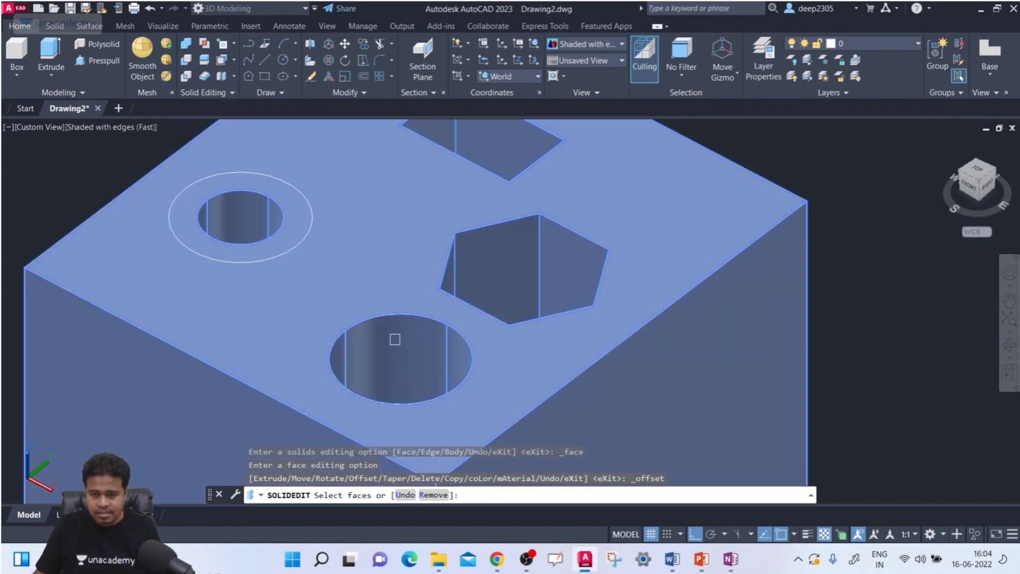
{"action": "scroll", "coordinate": [395, 339], "scroll_direction": "down", "scroll_amount": 3}
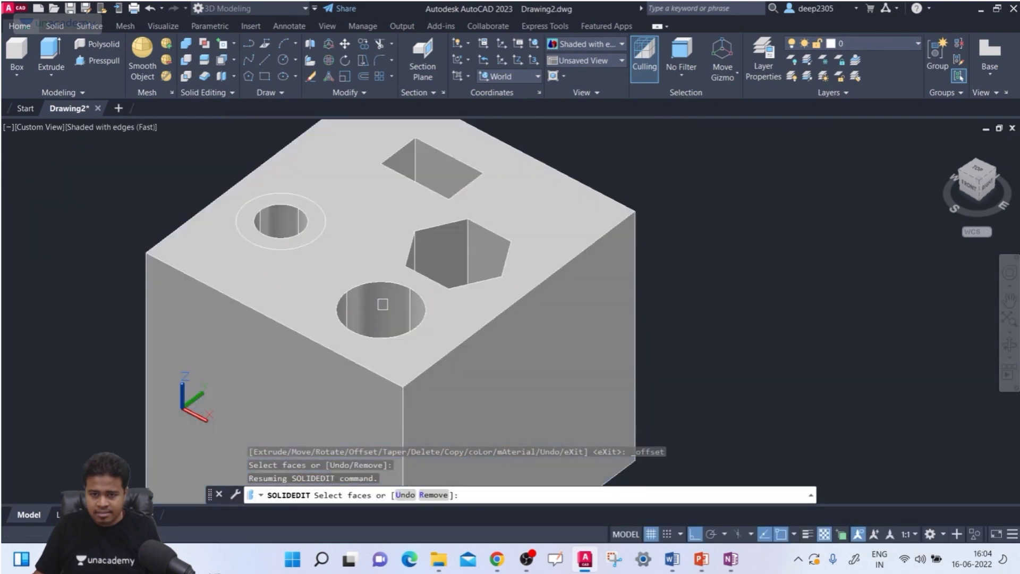
{"action": "left_click", "coordinate": [383, 304]}
{"action": "key", "text": "Escape"}
{"action": "key", "text": "Escape"}
{"action": "key", "text": "Escape"}
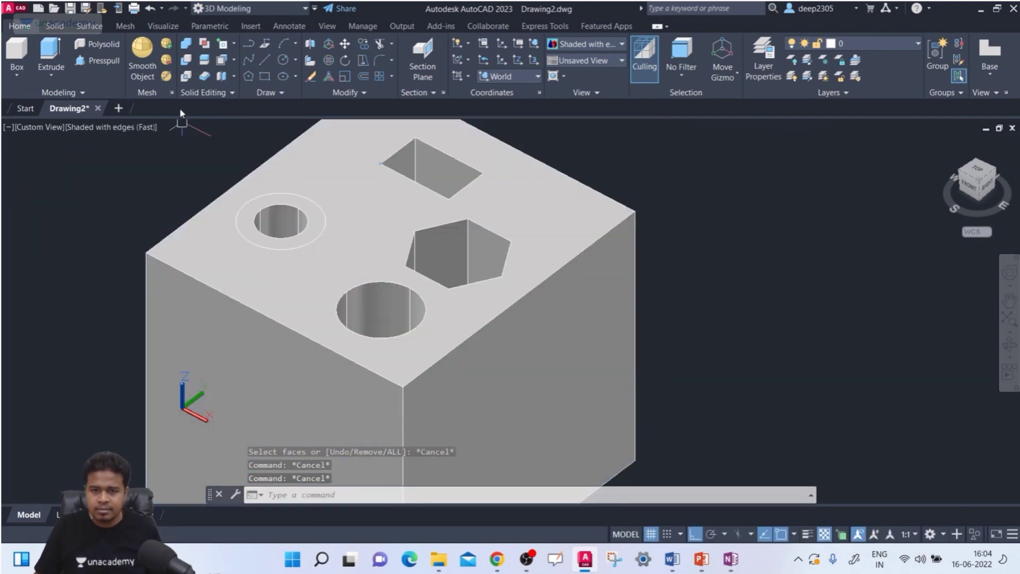
{"action": "left_click", "coordinate": [222, 65]}
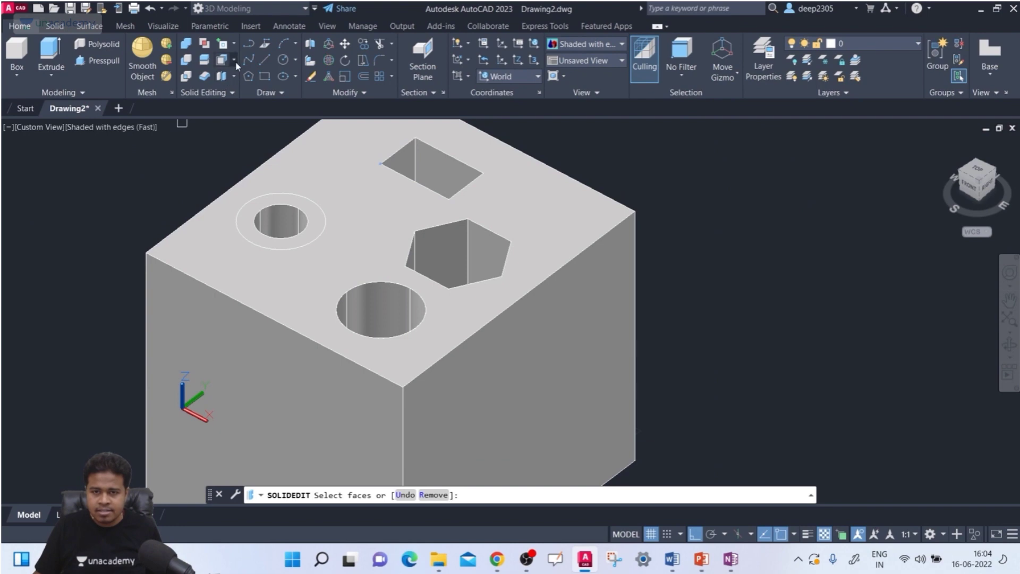
{"action": "left_click", "coordinate": [235, 61]}
{"action": "left_click", "coordinate": [266, 198]}
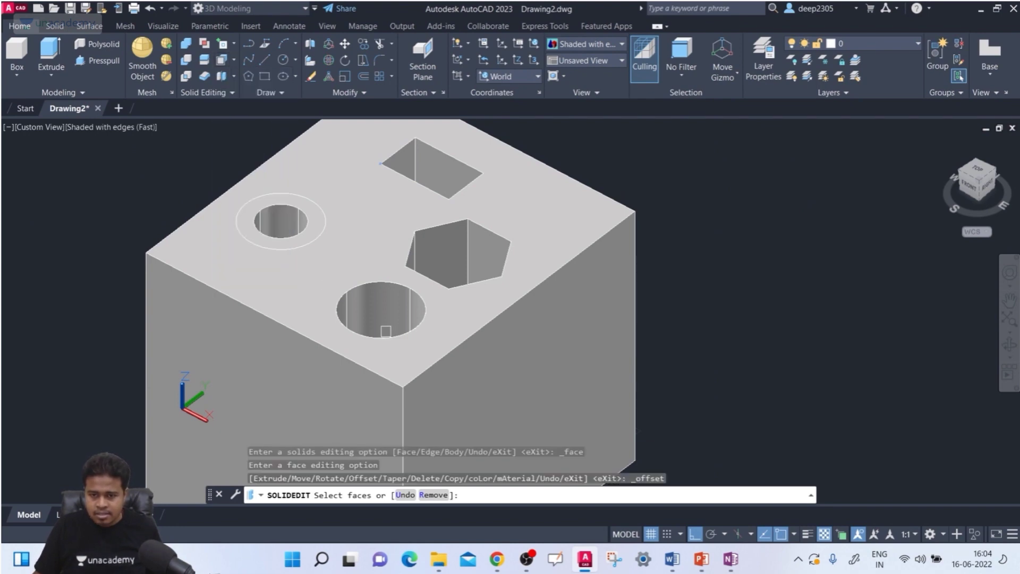
{"action": "left_click", "coordinate": [386, 321]}
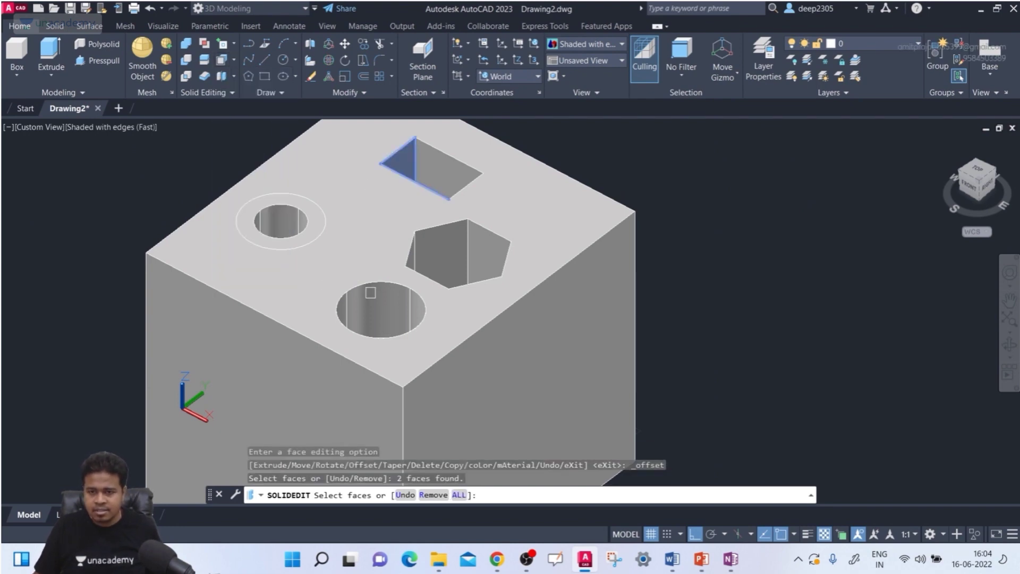
{"action": "key", "text": "Escape"}
Offset the copied round hole's wall face by a negative distance with Offset Faces to enlarge the hole.
{"action": "middle_click_drag", "start_coordinate": [291, 282], "coordinate": [159, 283], "text": "shift"}
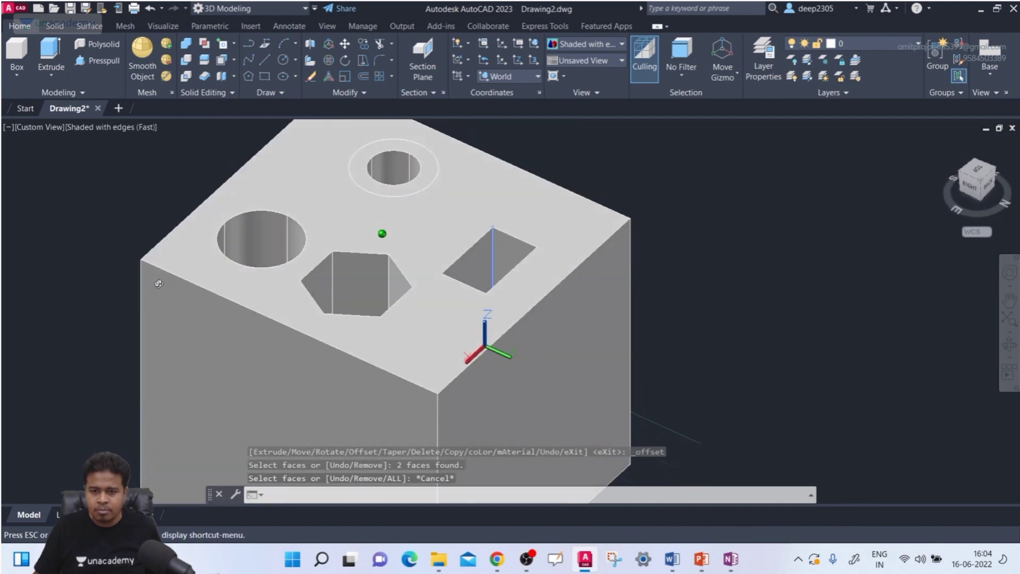
{"action": "left_click", "coordinate": [234, 62]}
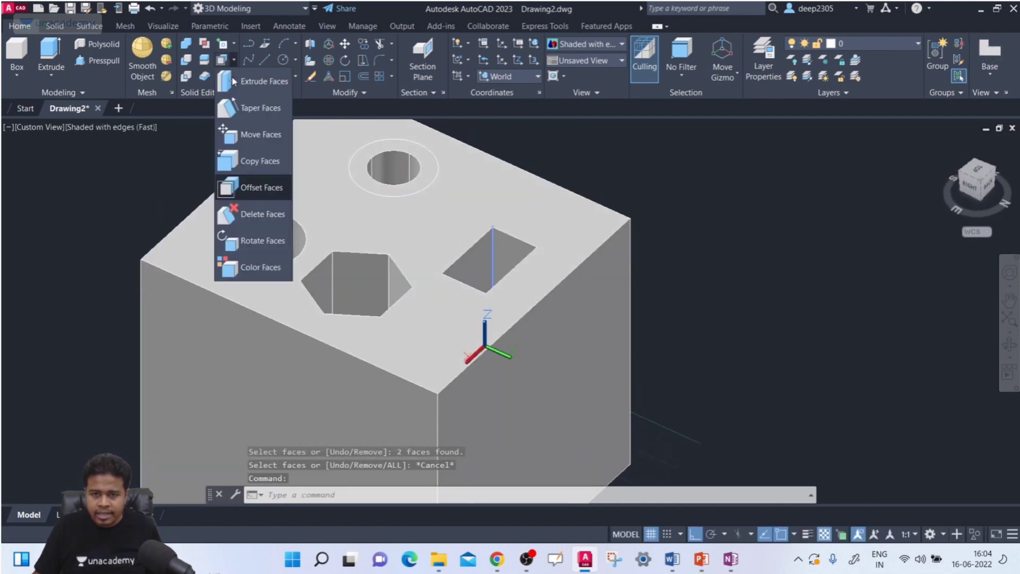
{"action": "left_click", "coordinate": [256, 187]}
{"action": "left_click", "coordinate": [276, 249]}
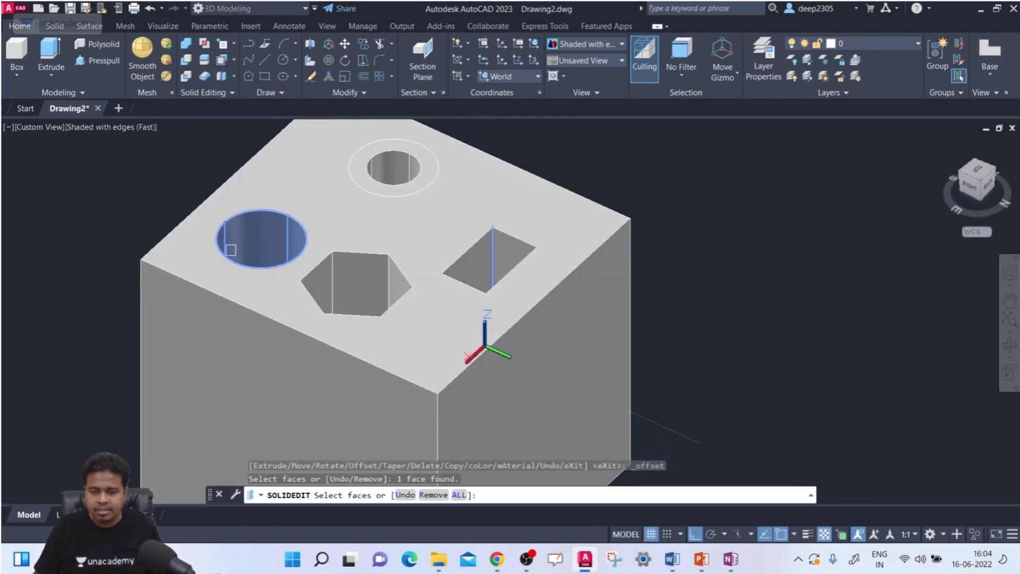
{"action": "scroll", "coordinate": [238, 232], "scroll_direction": "up", "scroll_amount": 2}
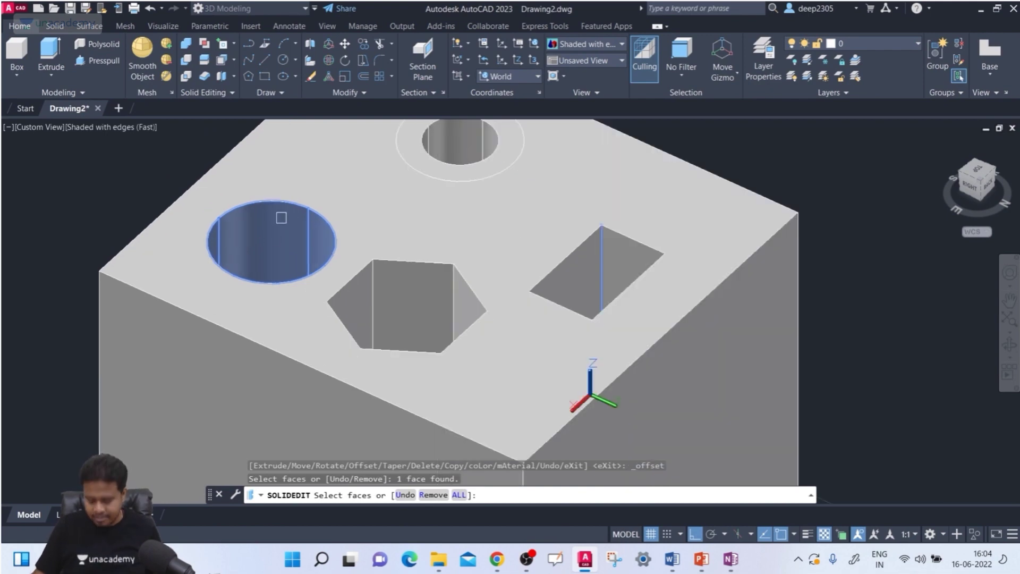
{"action": "key", "text": "Return"}
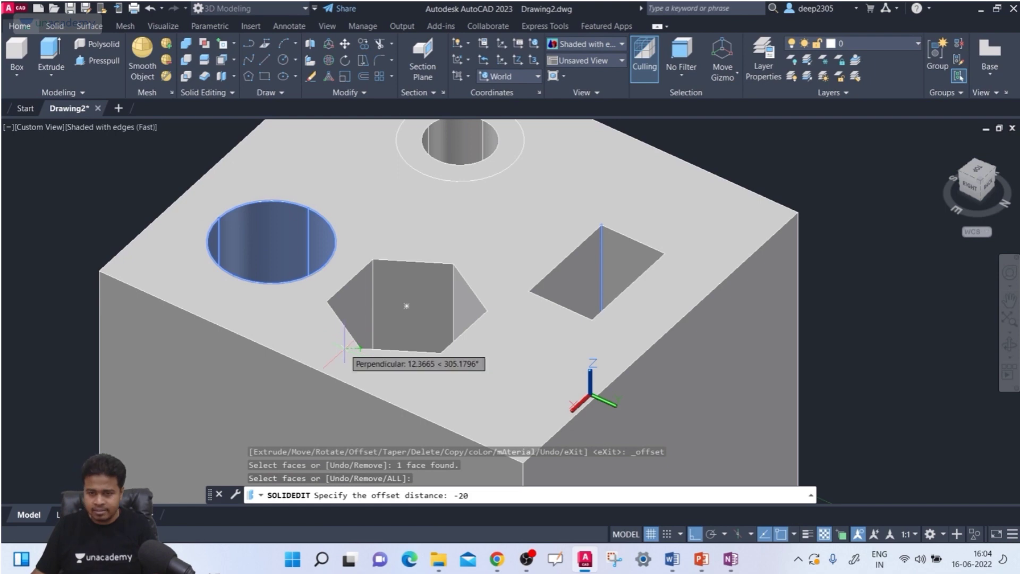
{"action": "scroll", "coordinate": [356, 293], "scroll_direction": "down", "scroll_amount": 2}
{"action": "key", "text": "Return"}
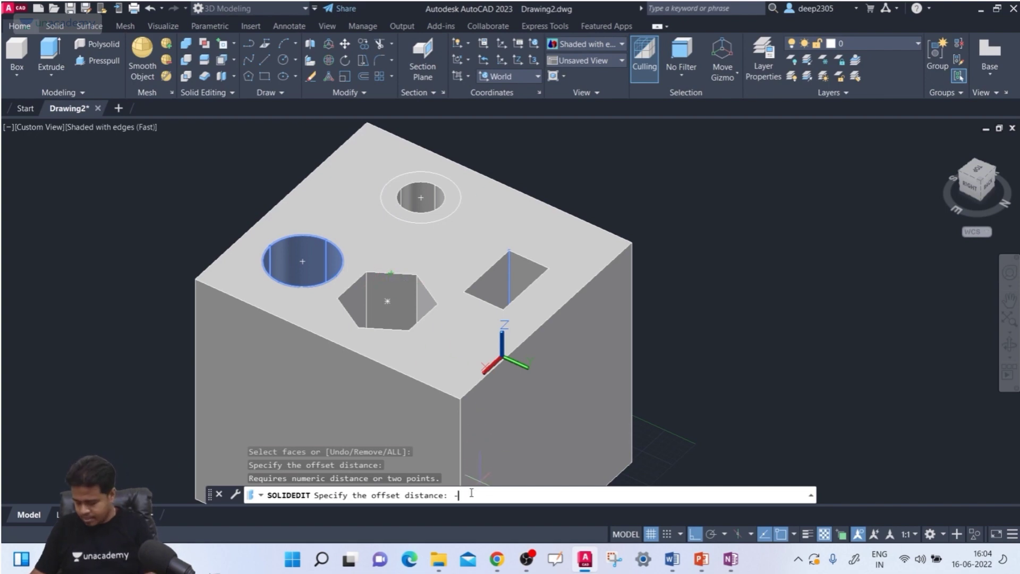
{"action": "key", "text": "Return"}
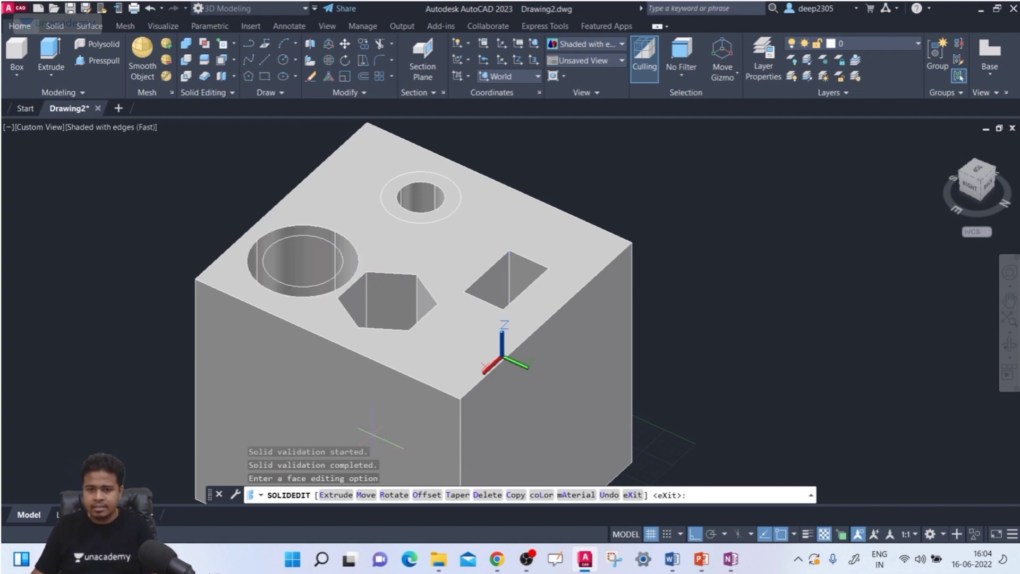
Offset one wall face of the hexagonal hole inward with Offset Faces, moving only that side of the hole.
{"action": "scroll", "coordinate": [308, 270], "scroll_direction": "up", "scroll_amount": 2}
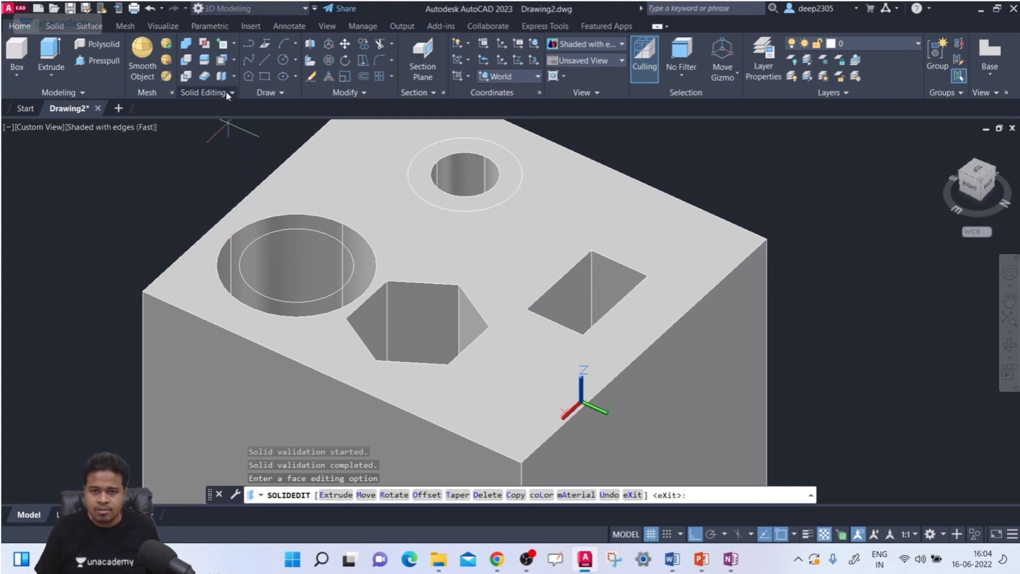
{"action": "left_click", "coordinate": [234, 59]}
{"action": "left_click", "coordinate": [260, 182]}
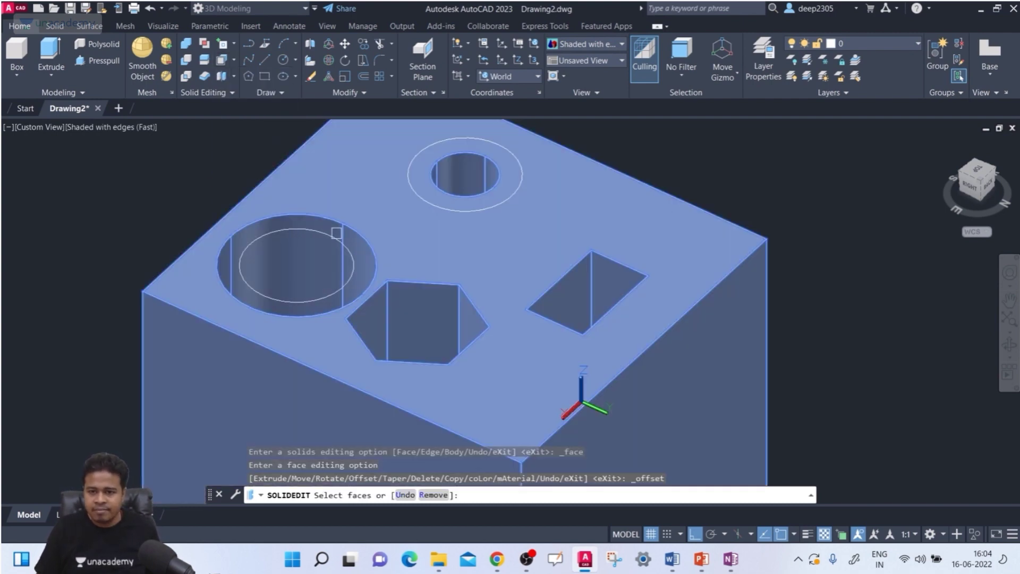
{"action": "left_click", "coordinate": [425, 329]}
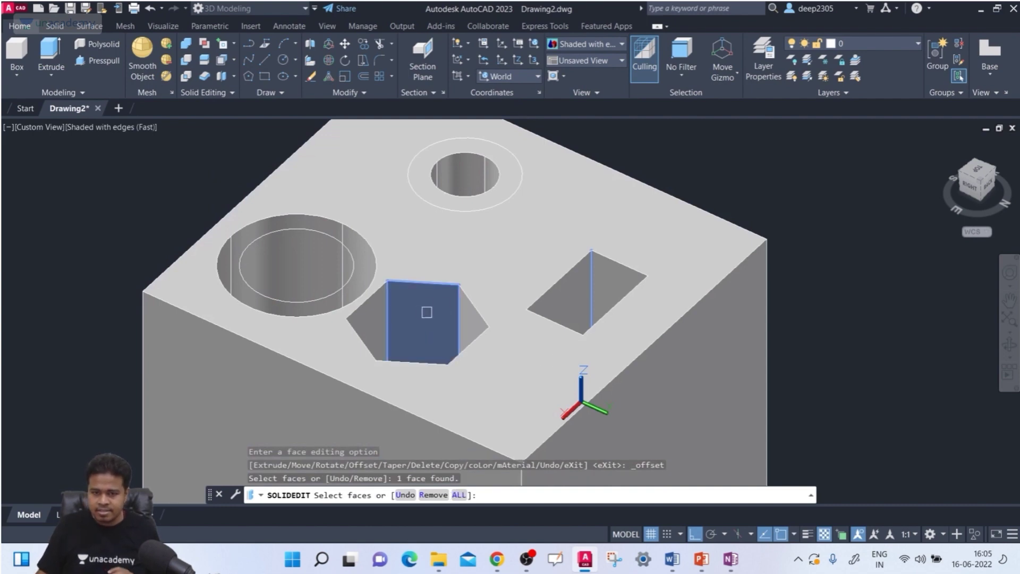
{"action": "key", "text": "Return"}
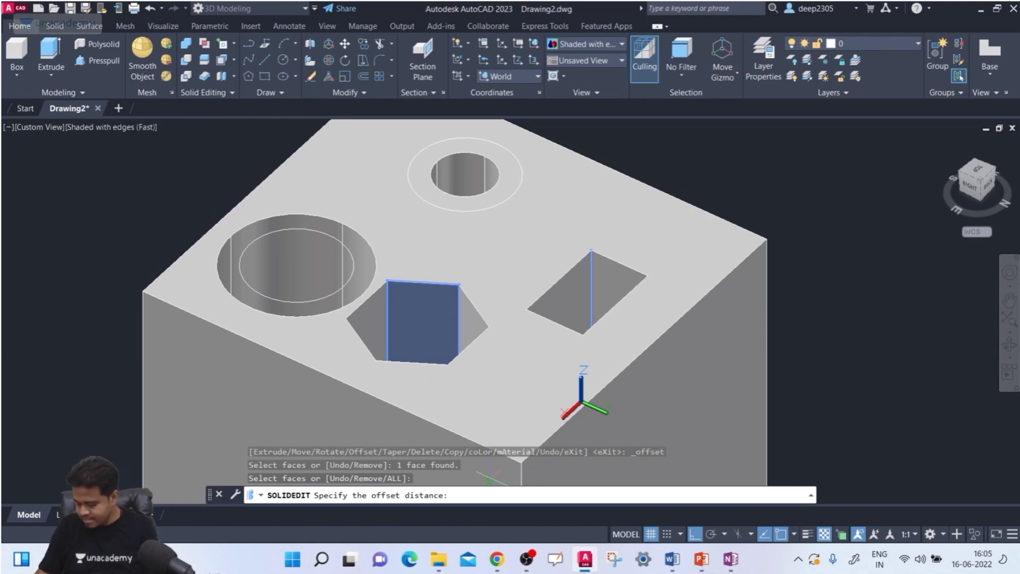
{"action": "key", "text": "Return"}
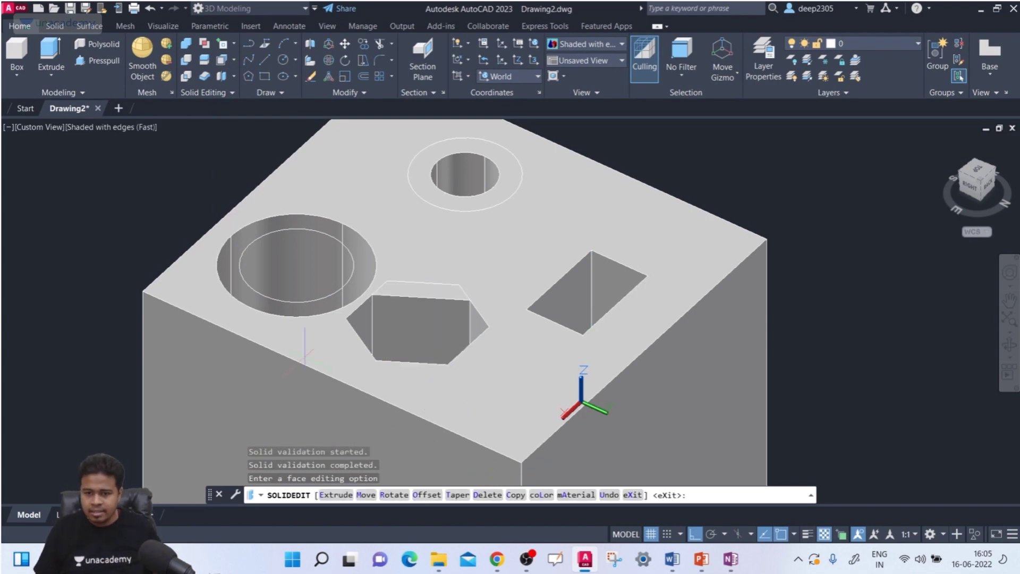
{"action": "middle_click_drag", "start_coordinate": [318, 303], "coordinate": [255, 319], "text": "shift"}
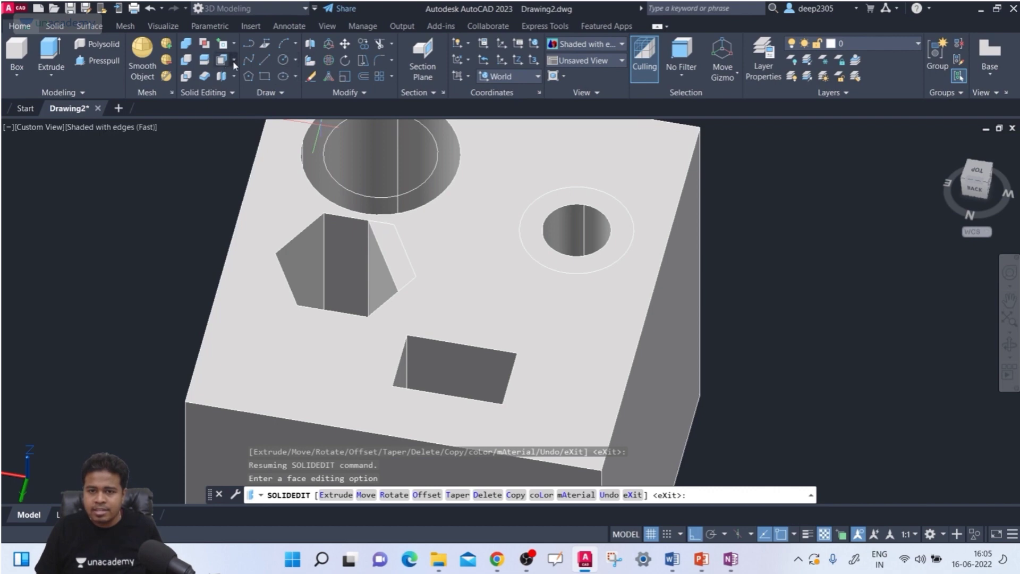
{"action": "left_click", "coordinate": [234, 60]}
{"action": "left_click", "coordinate": [252, 83]}
{"action": "left_click", "coordinate": [305, 278]}
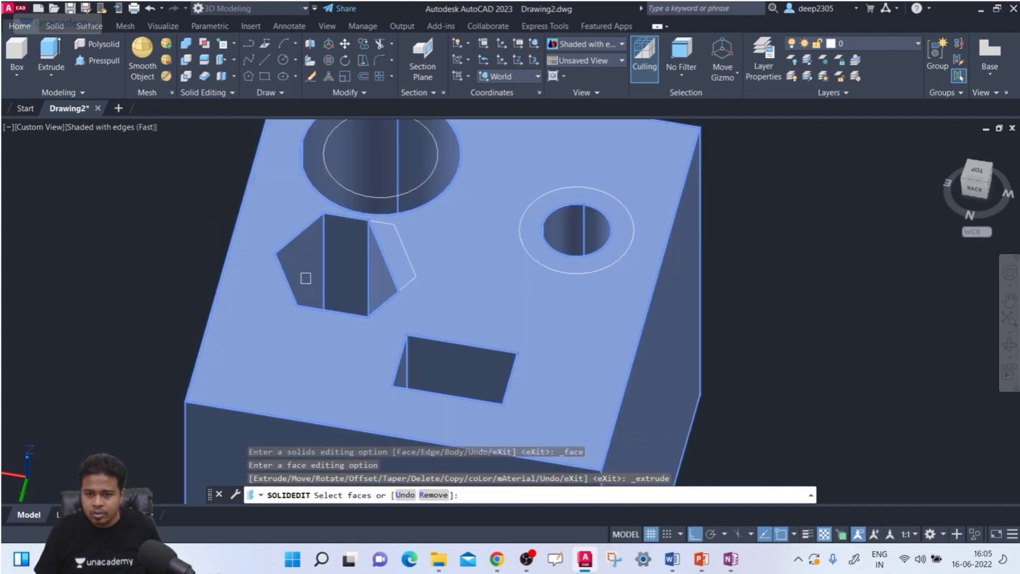
{"action": "left_click", "coordinate": [307, 277]}
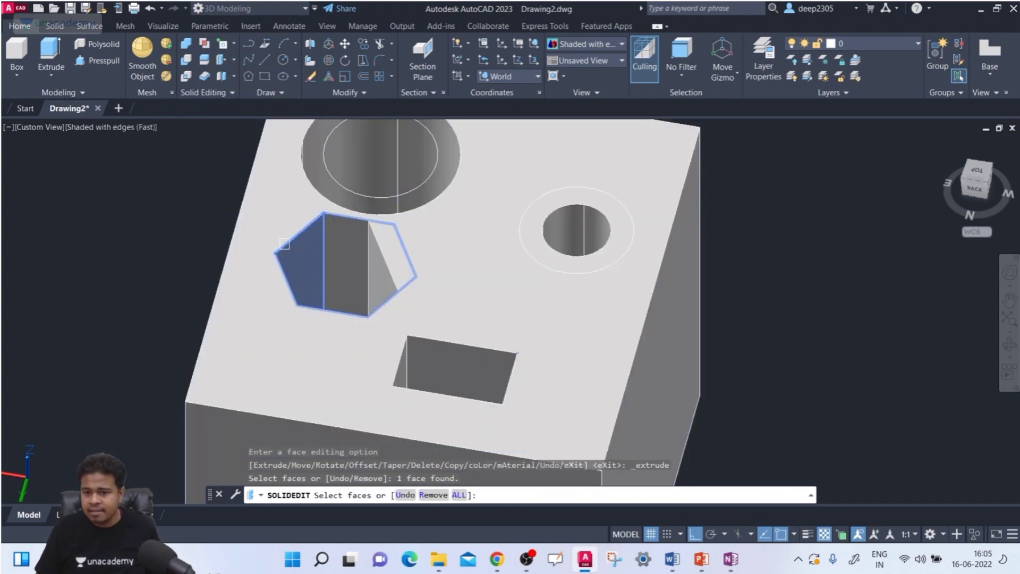
{"action": "key", "text": "Return"}
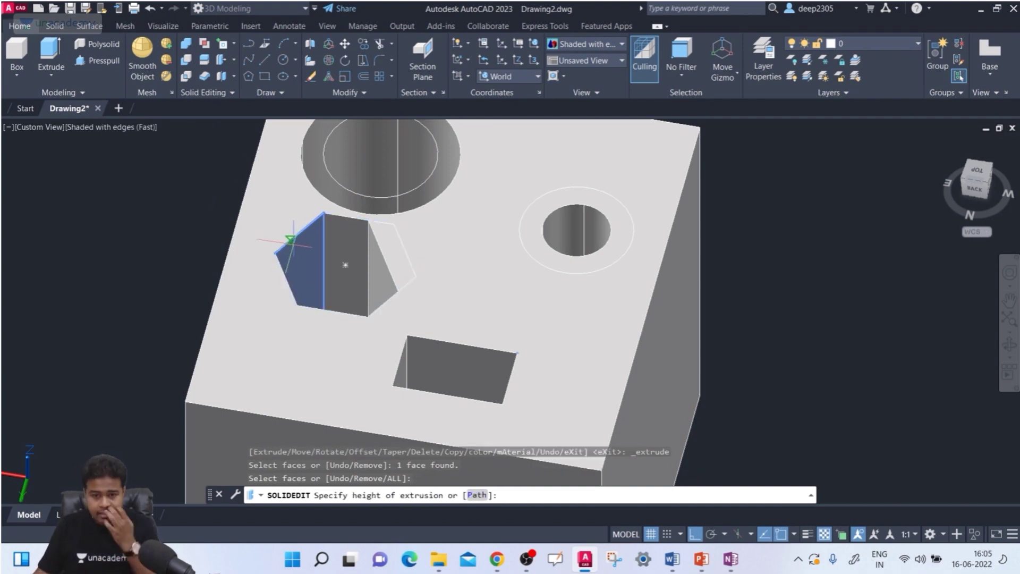
{"action": "key", "text": "Escape"}
{"action": "key", "text": "Escape"}
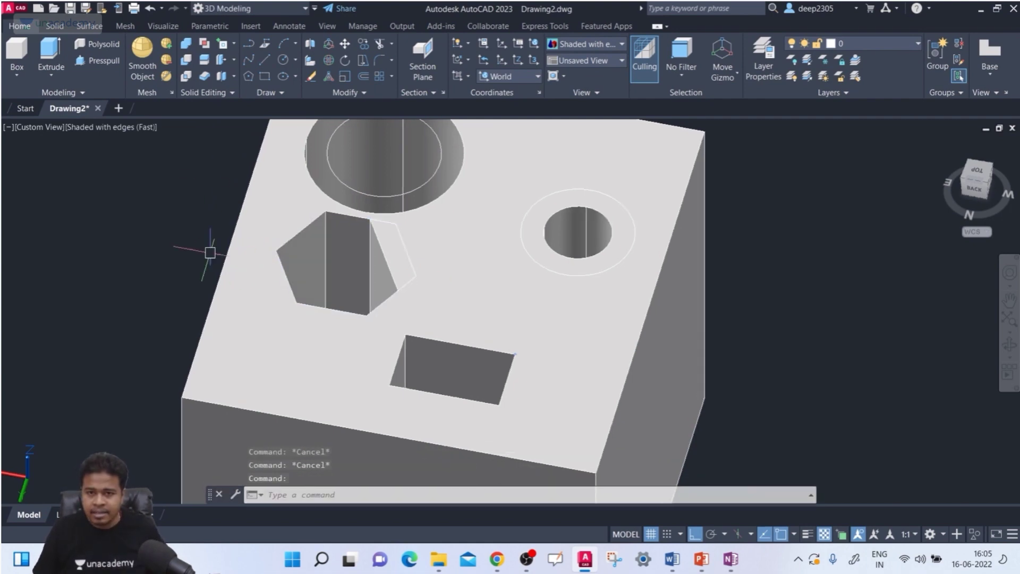
{"action": "left_click", "coordinate": [235, 60]}
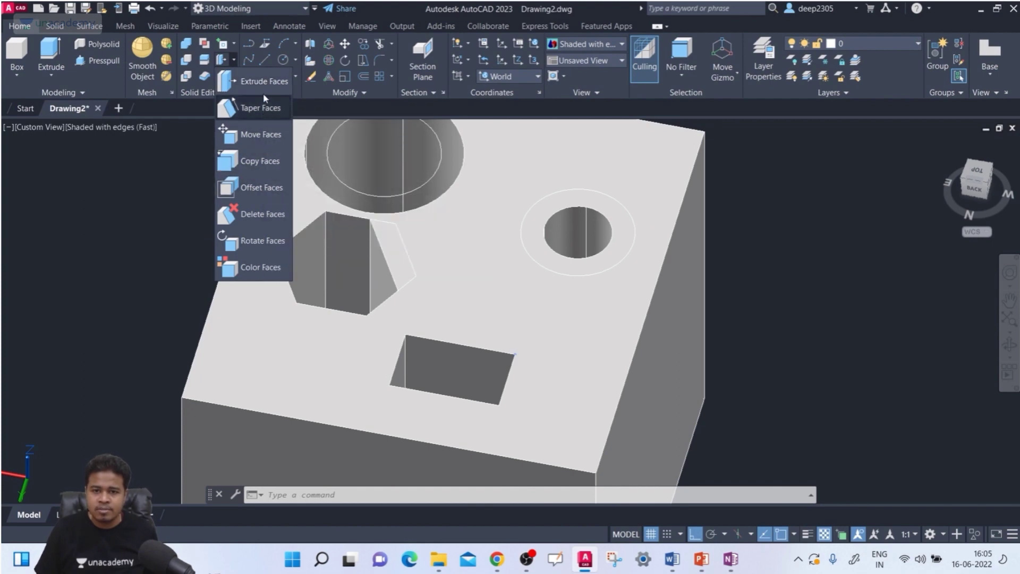
{"action": "key", "text": "Escape"}
Draw a cylinder centred on the small round hole, slightly wider than it, extending down through the block and out below.
{"action": "scroll", "coordinate": [422, 311], "scroll_direction": "down", "scroll_amount": 3}
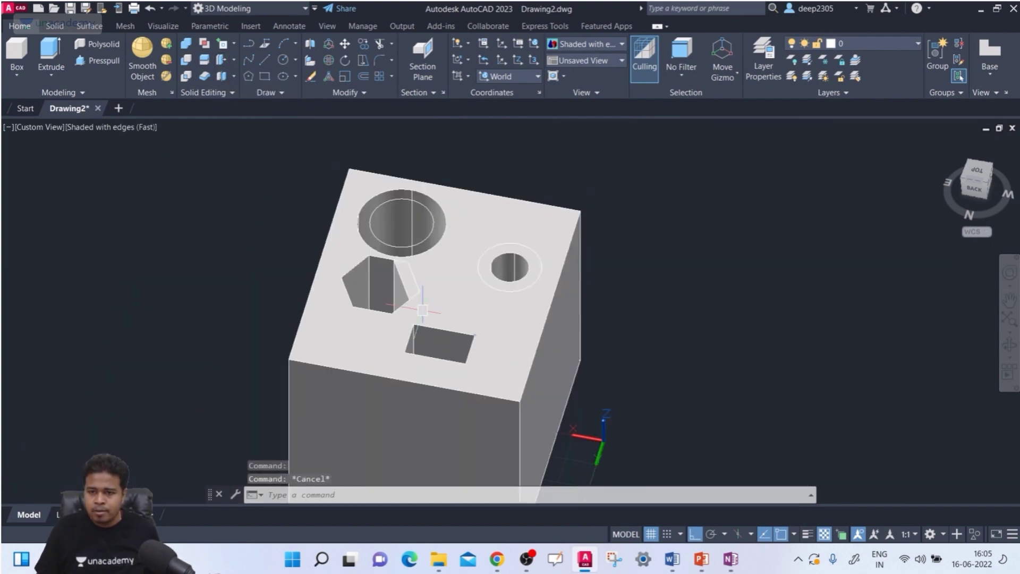
{"action": "middle_click_drag", "start_coordinate": [441, 311], "coordinate": [342, 321]}
{"action": "scroll", "coordinate": [402, 278], "scroll_direction": "up", "scroll_amount": 2}
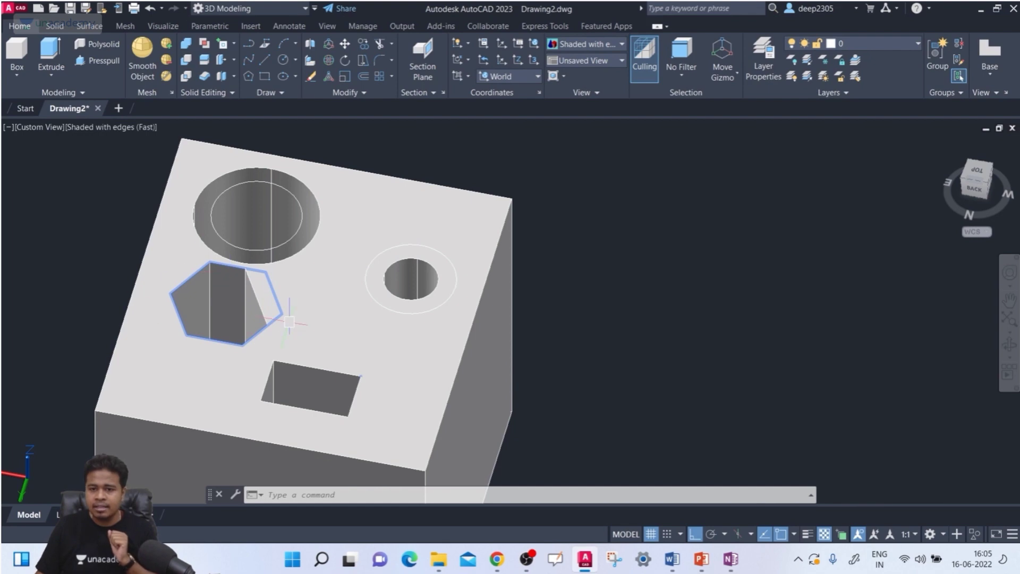
{"action": "left_click", "coordinate": [17, 75]}
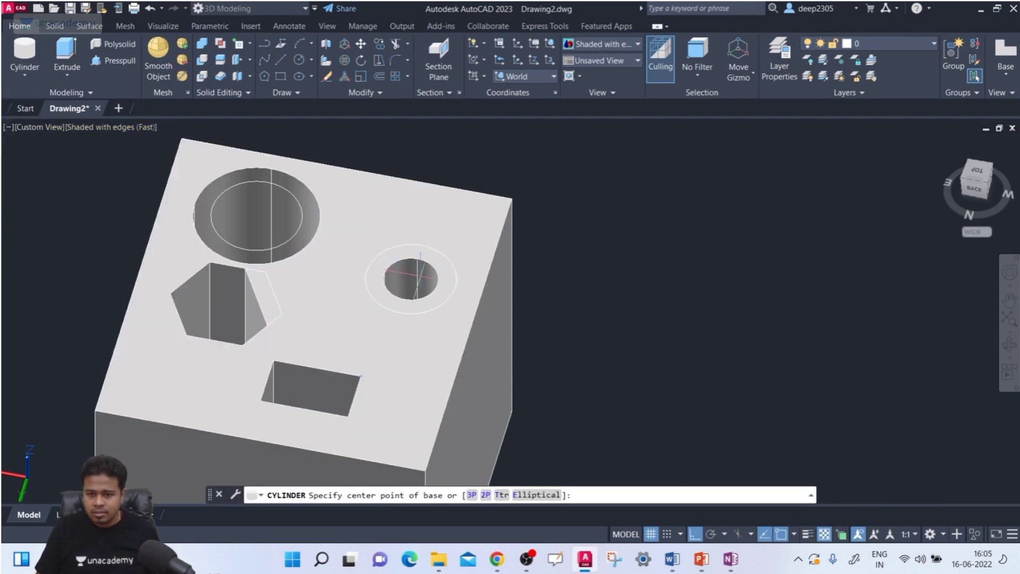
{"action": "scroll", "coordinate": [414, 292], "scroll_direction": "up", "scroll_amount": 2}
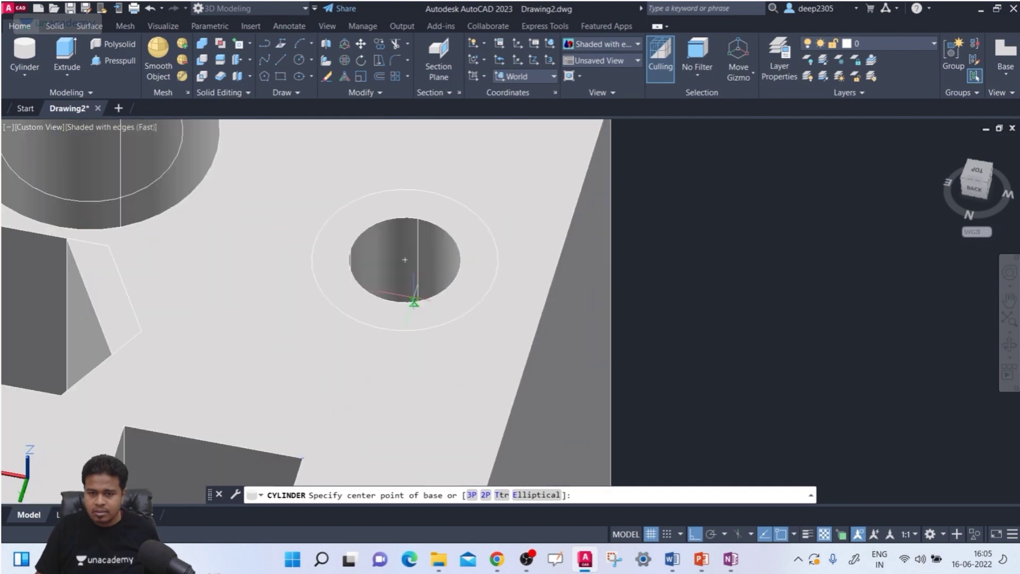
{"action": "left_click", "coordinate": [405, 260]}
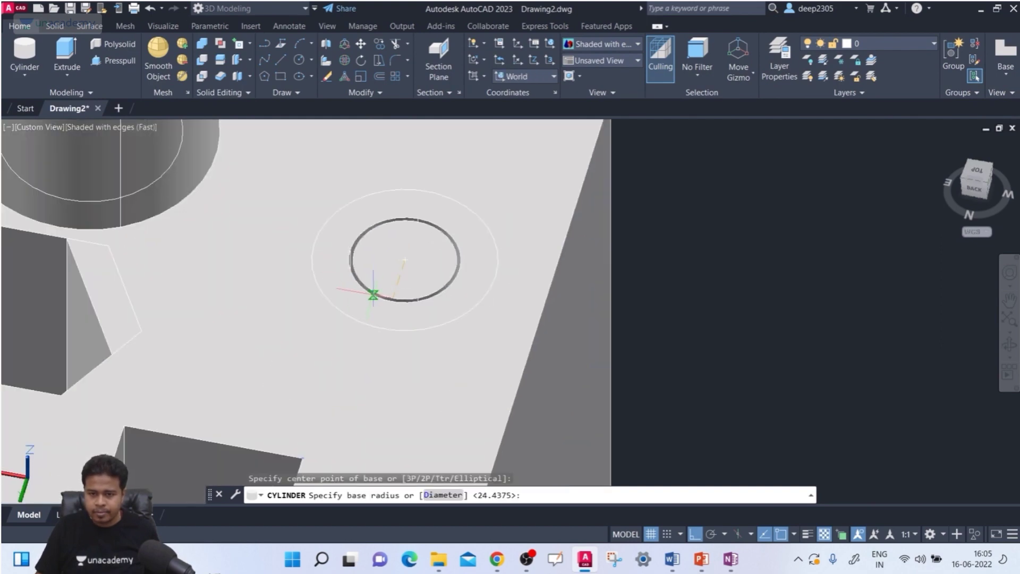
{"action": "left_click", "coordinate": [428, 290]}
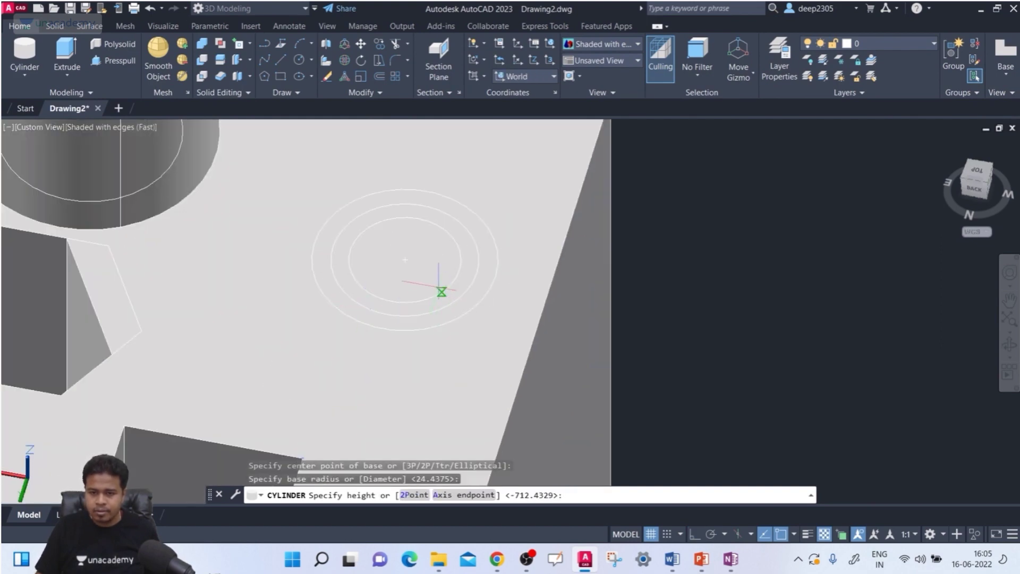
{"action": "scroll", "coordinate": [456, 404], "scroll_direction": "down", "scroll_amount": 2}
{"action": "scroll", "coordinate": [452, 394], "scroll_direction": "down", "scroll_amount": 3}
{"action": "middle_click_drag", "start_coordinate": [400, 372], "coordinate": [363, 376], "text": "shift"}
{"action": "key", "text": "Return"}
{"action": "key", "text": "Escape"}
Union the block with the cylinder that fills the small round hole.
{"action": "left_click", "coordinate": [202, 44]}
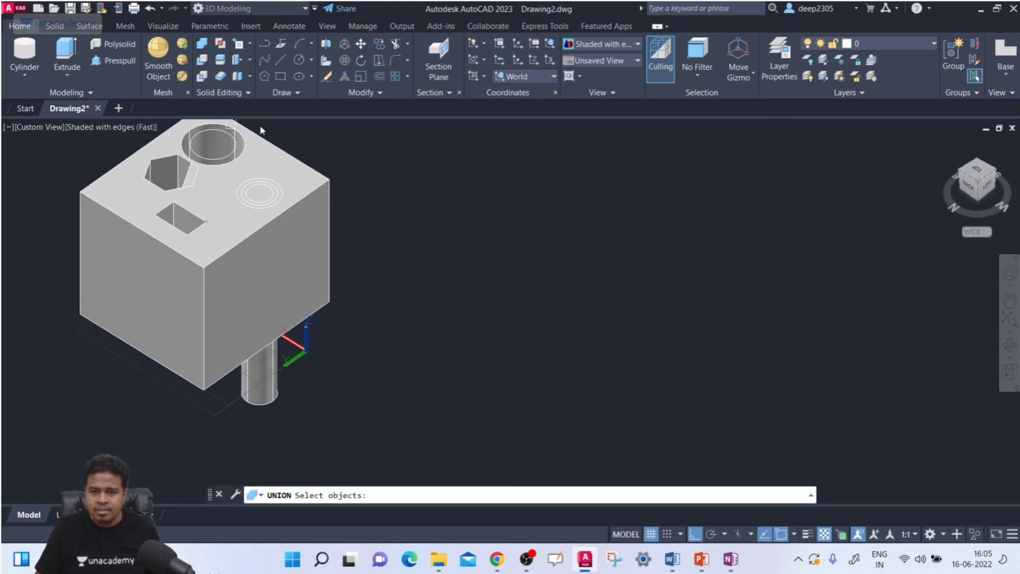
{"action": "left_click", "coordinate": [309, 218]}
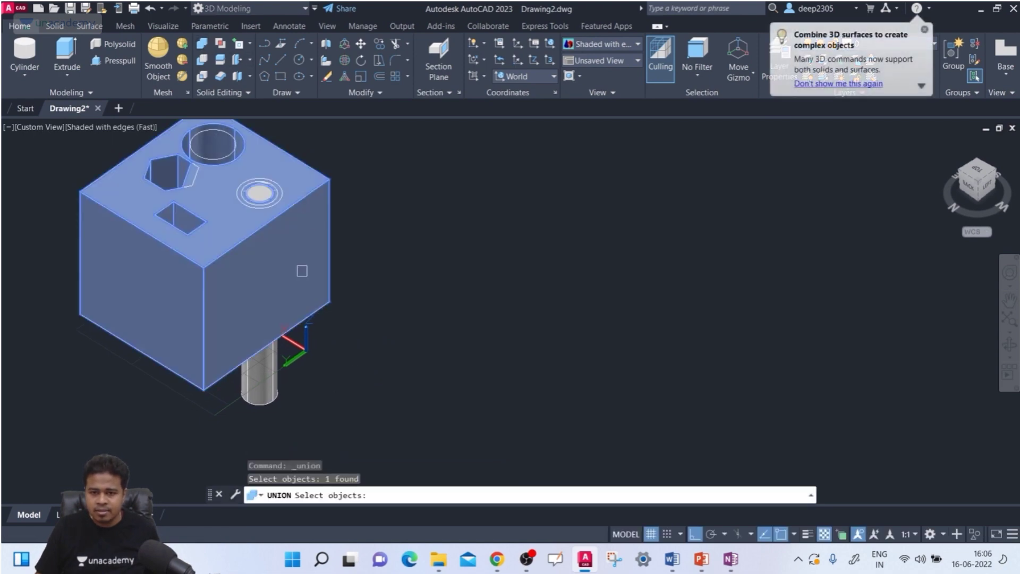
{"action": "left_click", "coordinate": [270, 382]}
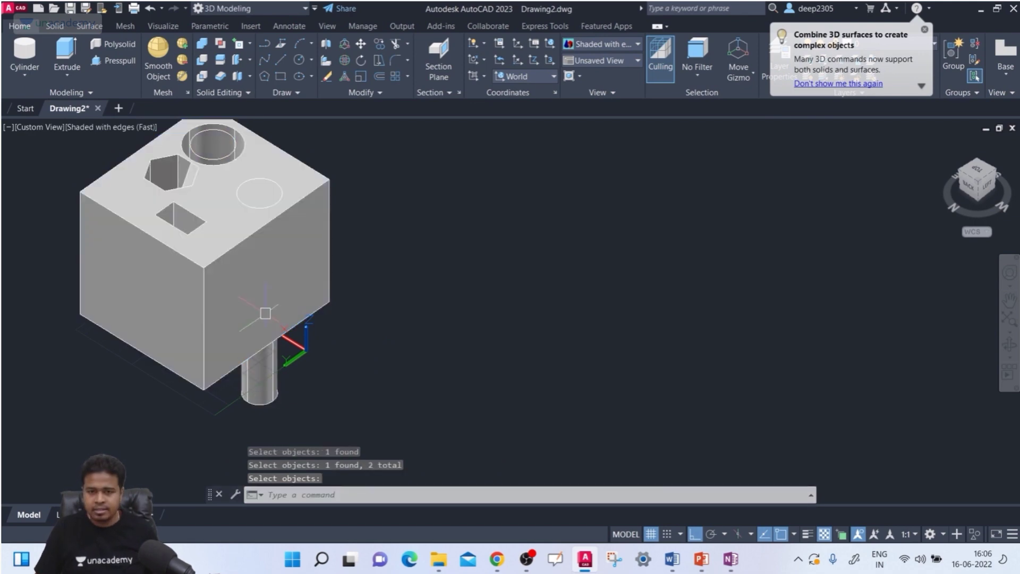
{"action": "scroll", "coordinate": [258, 207], "scroll_direction": "up", "scroll_amount": 3}
{"action": "middle_click_drag", "start_coordinate": [260, 206], "coordinate": [284, 212]}
{"action": "scroll", "coordinate": [303, 266], "scroll_direction": "down", "scroll_amount": 2}
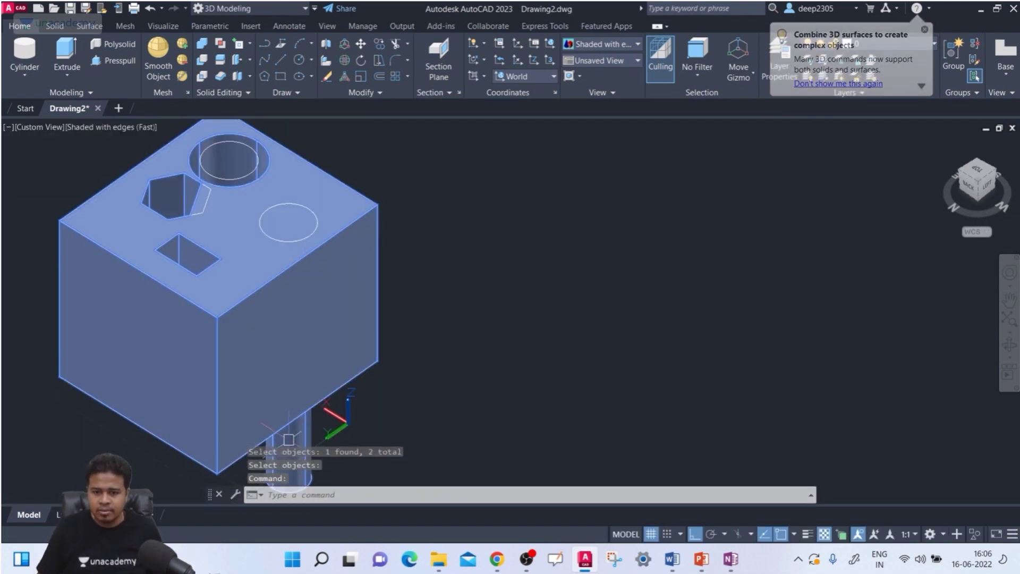
Erase the circle outline on the block's top face where the cylinder was united.
{"action": "middle_click_drag", "start_coordinate": [321, 267], "coordinate": [337, 271]}
{"action": "scroll", "coordinate": [319, 231], "scroll_direction": "up", "scroll_amount": 2}
{"action": "key", "text": "Escape"}
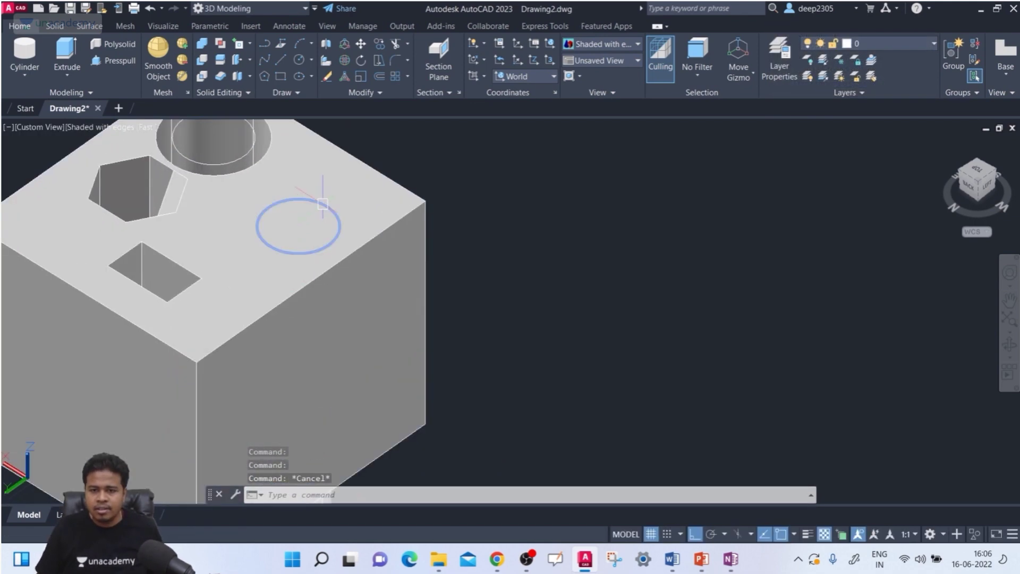
{"action": "left_click", "coordinate": [323, 204]}
{"action": "key", "text": "Delete"}
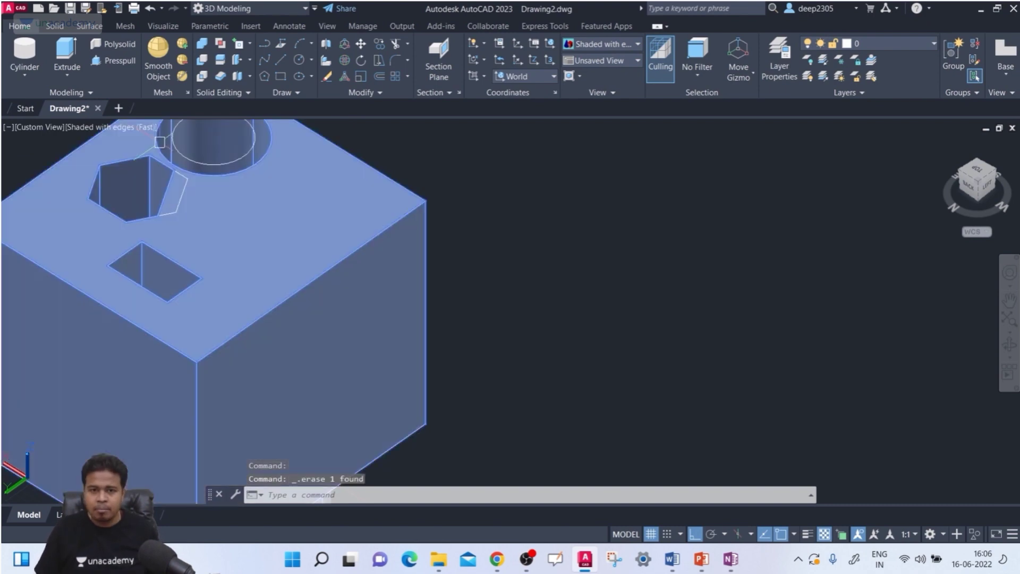
Draw a six-sided polygon inscribed in a circle of about 62 radius on the empty corner of the block's top face.
{"action": "key", "text": "Escape"}
{"action": "type", "text": "pol"}
{"action": "key", "text": "Return"}
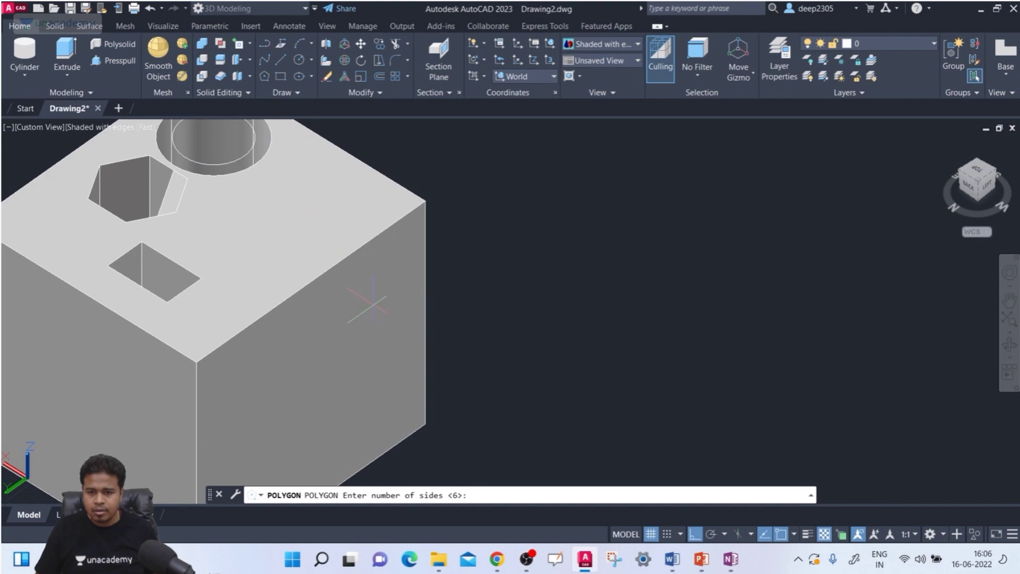
{"action": "key", "text": "Return"}
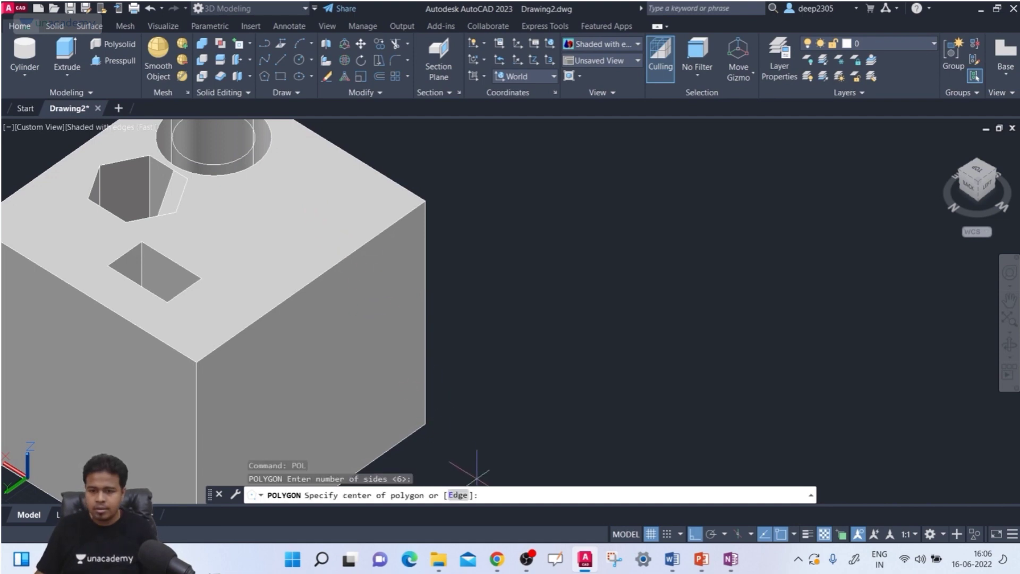
{"action": "left_click", "coordinate": [318, 214]}
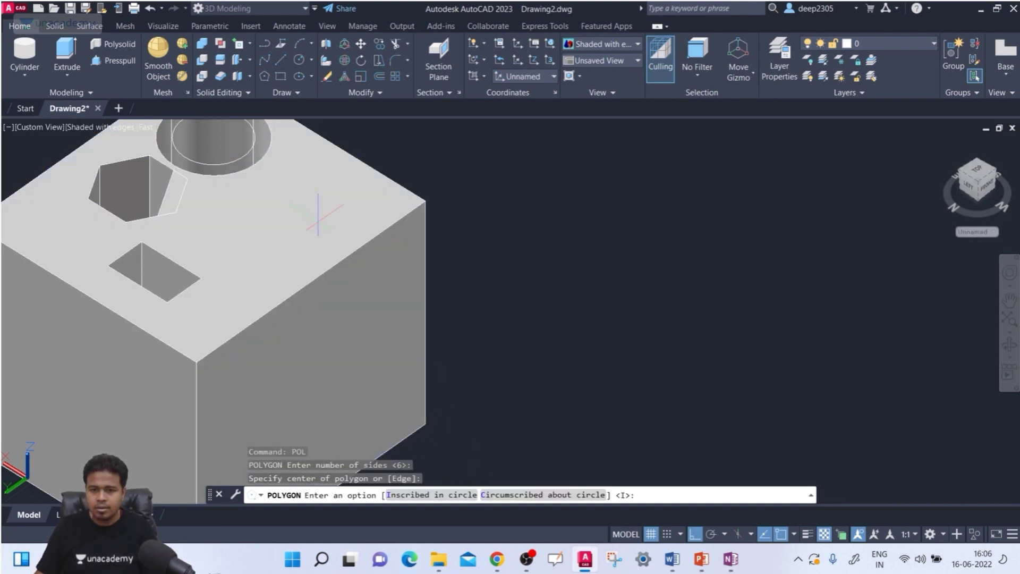
{"action": "type", "text": "I"}
{"action": "key", "text": "Return"}
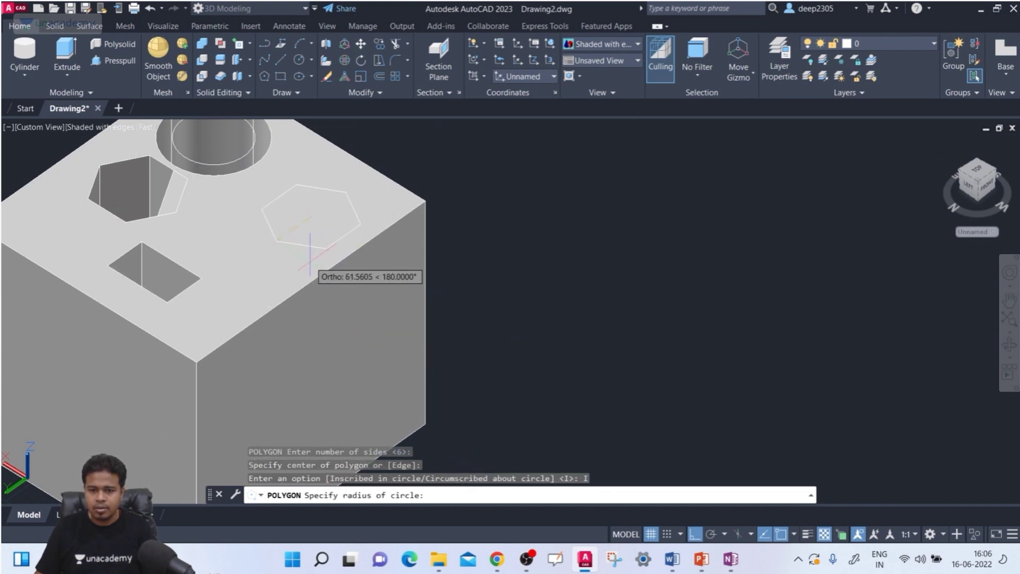
{"action": "left_click", "coordinate": [326, 249]}
Presspull the new hexagon down through the block to cut a second hexagonal hole.
{"action": "left_click", "coordinate": [118, 60]}
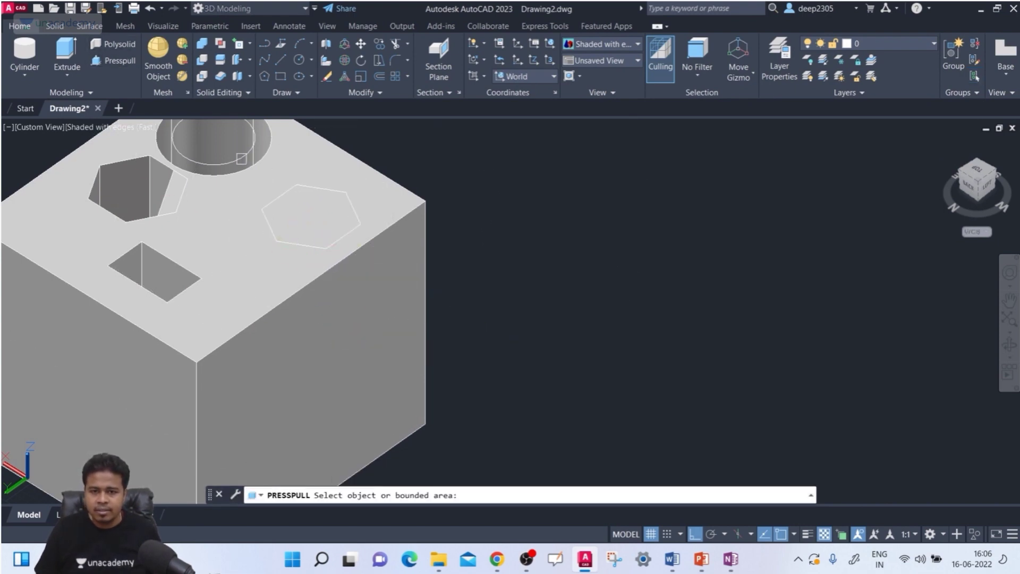
{"action": "left_click", "coordinate": [315, 208]}
{"action": "scroll", "coordinate": [445, 308], "scroll_direction": "up", "scroll_amount": 4}
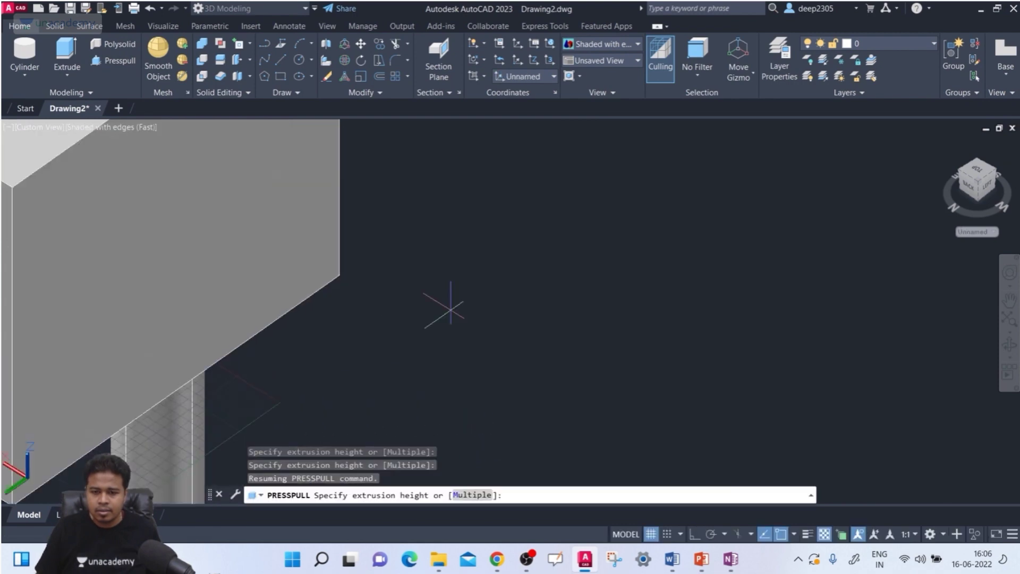
{"action": "left_click", "coordinate": [467, 371]}
{"action": "scroll", "coordinate": [459, 356], "scroll_direction": "down", "scroll_amount": 5}
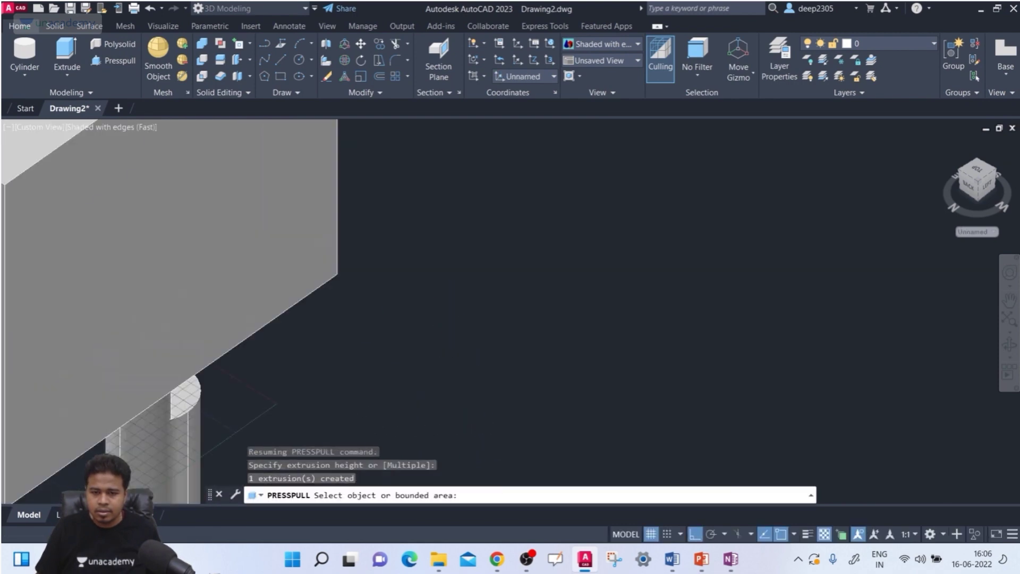
{"action": "mouse_move", "coordinate": [452, 337]}
{"action": "middle_mouse_down", "text": "shift"}
{"action": "mouse_move", "coordinate": [448, 381]}
{"action": "mouse_move", "coordinate": [421, 413]}
{"action": "mouse_move", "coordinate": [453, 349]}
{"action": "middle_mouse_up", "text": "shift"}
{"action": "scroll", "coordinate": [369, 242], "scroll_direction": "up", "scroll_amount": 6}
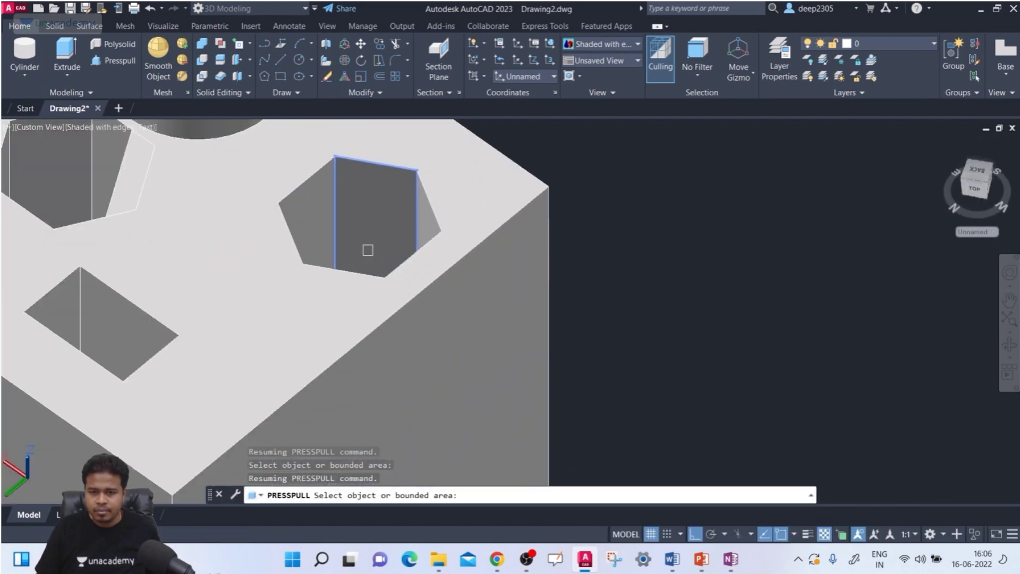
{"action": "key", "text": "Escape"}
Extrude one wall face of the new hexagonal hole inward with Extrude Faces, using a height of 20 and a taper angle of 0.
{"action": "scroll", "coordinate": [383, 237], "scroll_direction": "down", "scroll_amount": 6}
{"action": "middle_click_drag", "start_coordinate": [383, 237], "coordinate": [472, 279], "text": "shift"}
{"action": "scroll", "coordinate": [371, 212], "scroll_direction": "up", "scroll_amount": 5}
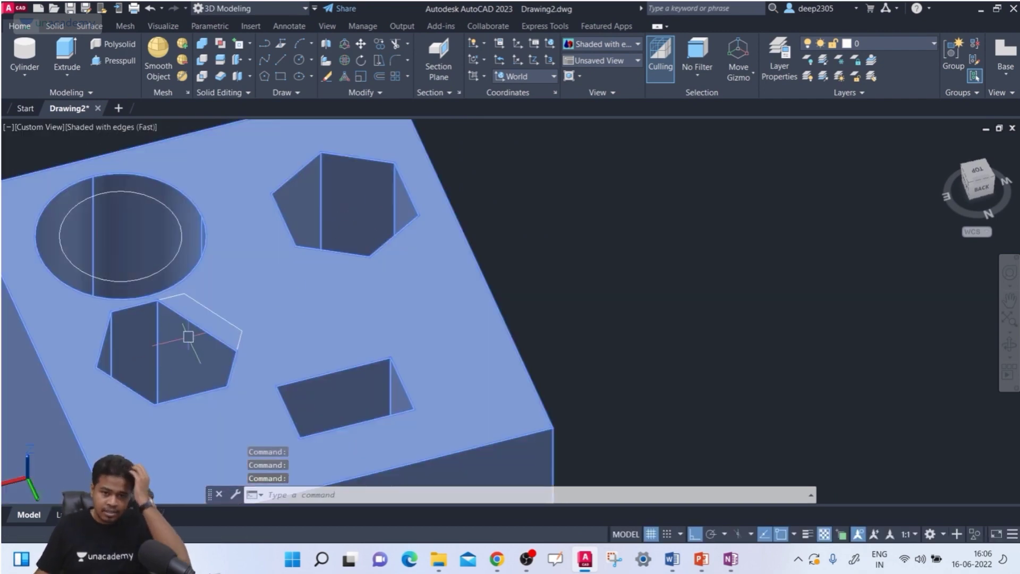
{"action": "key", "text": "Escape"}
{"action": "key", "text": "Escape"}
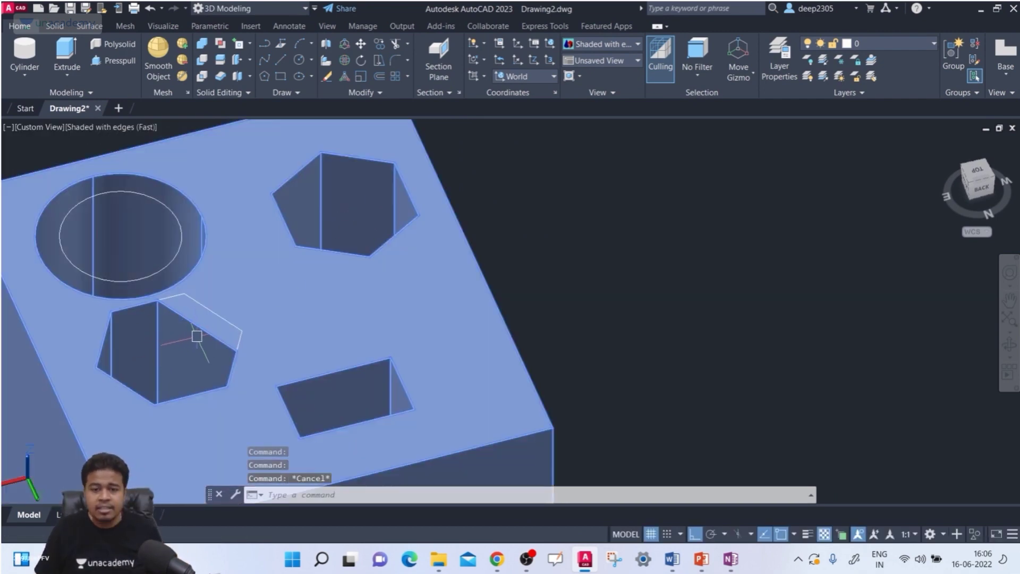
{"action": "left_click", "coordinate": [250, 59]}
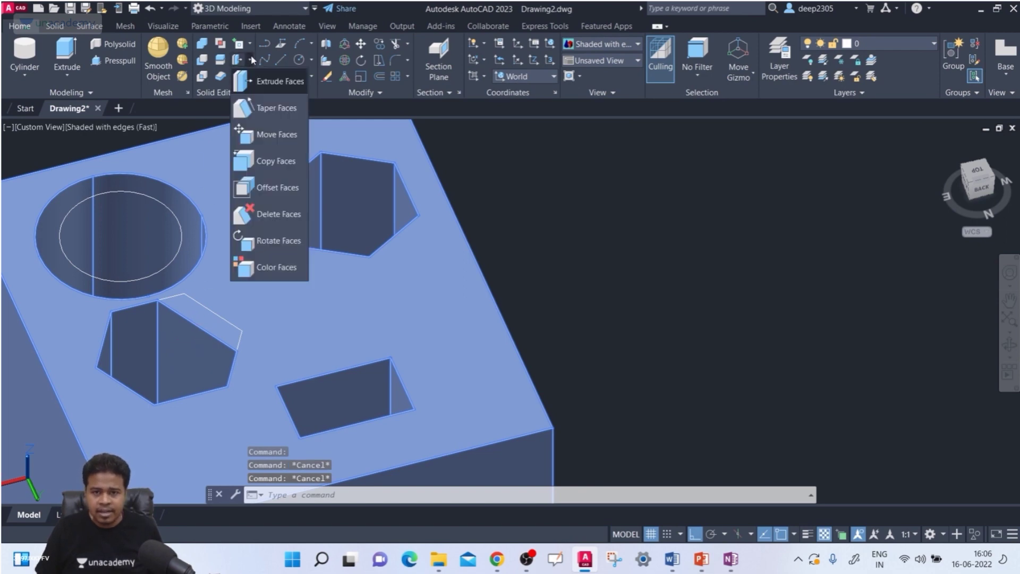
{"action": "left_click", "coordinate": [251, 82]}
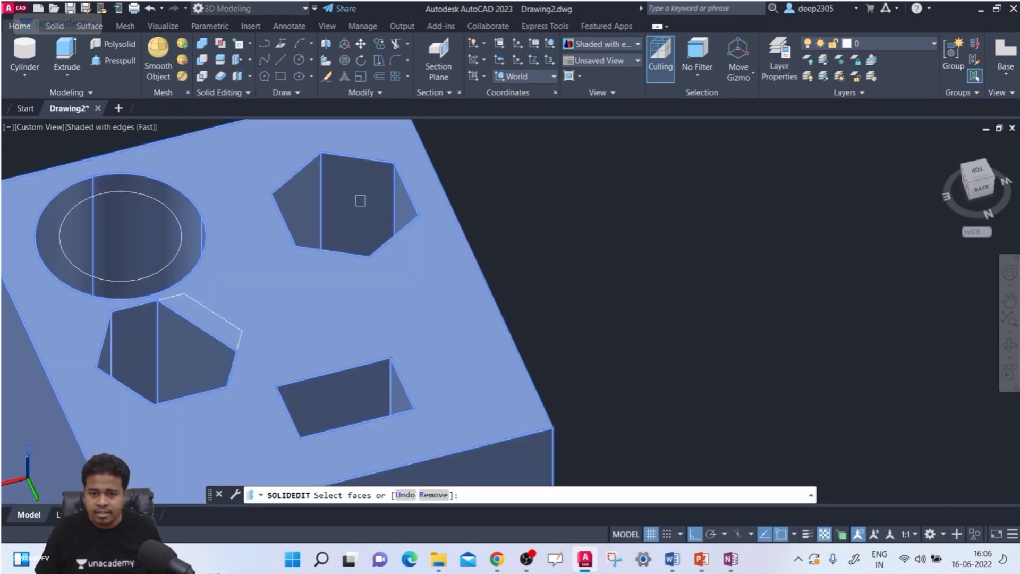
{"action": "left_click", "coordinate": [360, 201]}
{"action": "key", "text": "Return"}
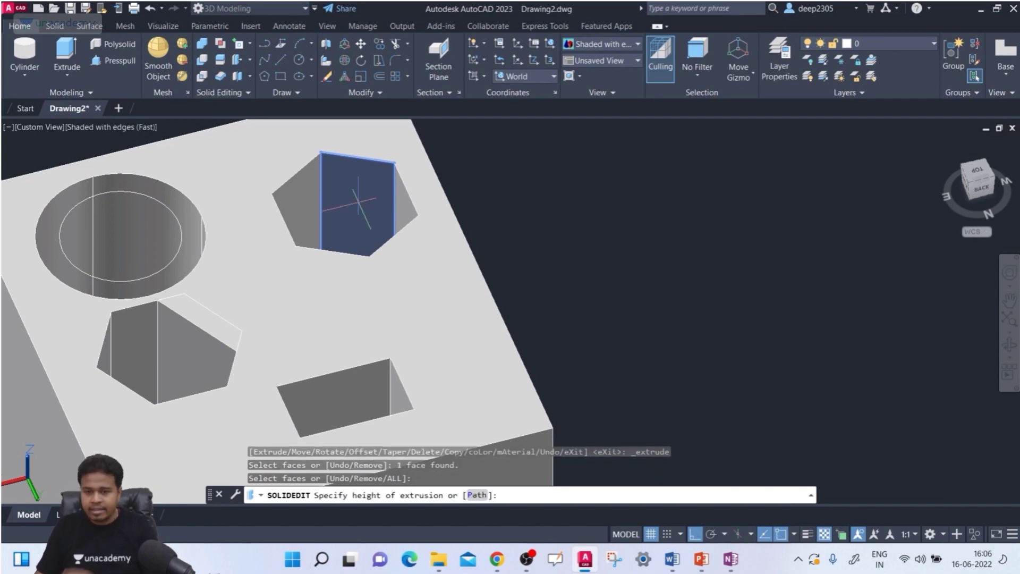
{"action": "type", "text": "20"}
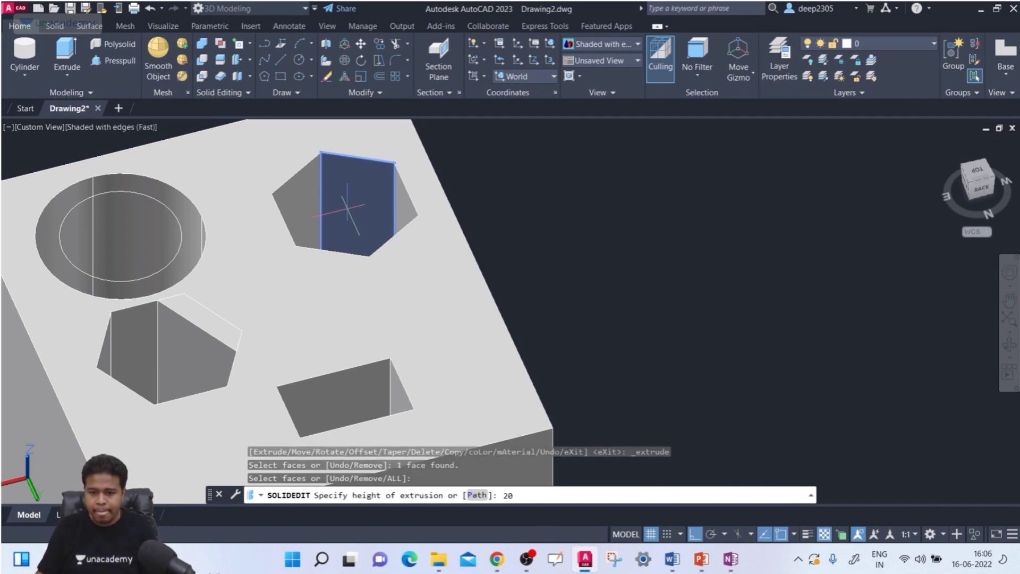
{"action": "key", "text": "Return"}
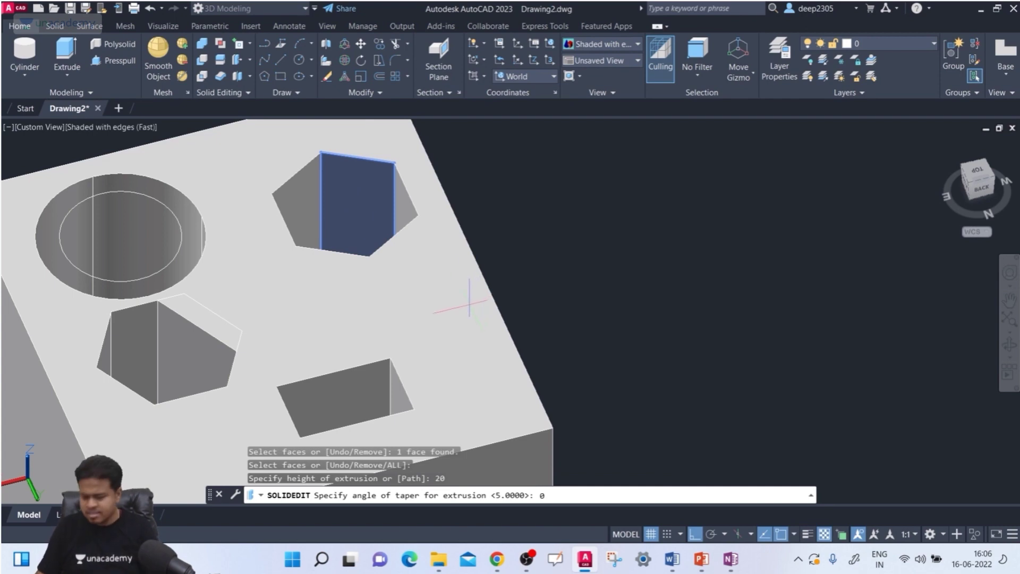
{"action": "key", "text": "Return"}
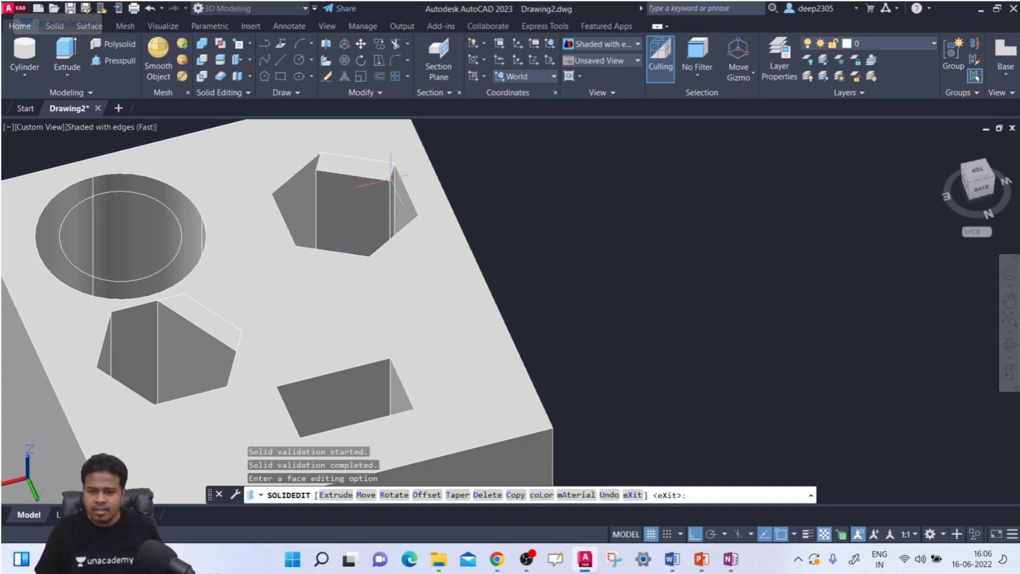
Offset the wall opposite the extruded one in the new hexagonal hole by 20 with Offset Faces.
{"action": "middle_click_drag", "start_coordinate": [392, 180], "coordinate": [405, 205], "text": "shift"}
{"action": "scroll", "coordinate": [265, 131], "scroll_direction": "up", "scroll_amount": 4}
{"action": "middle_click_drag", "start_coordinate": [280, 152], "coordinate": [321, 128]}
{"action": "scroll", "coordinate": [320, 128], "scroll_direction": "down", "scroll_amount": 3}
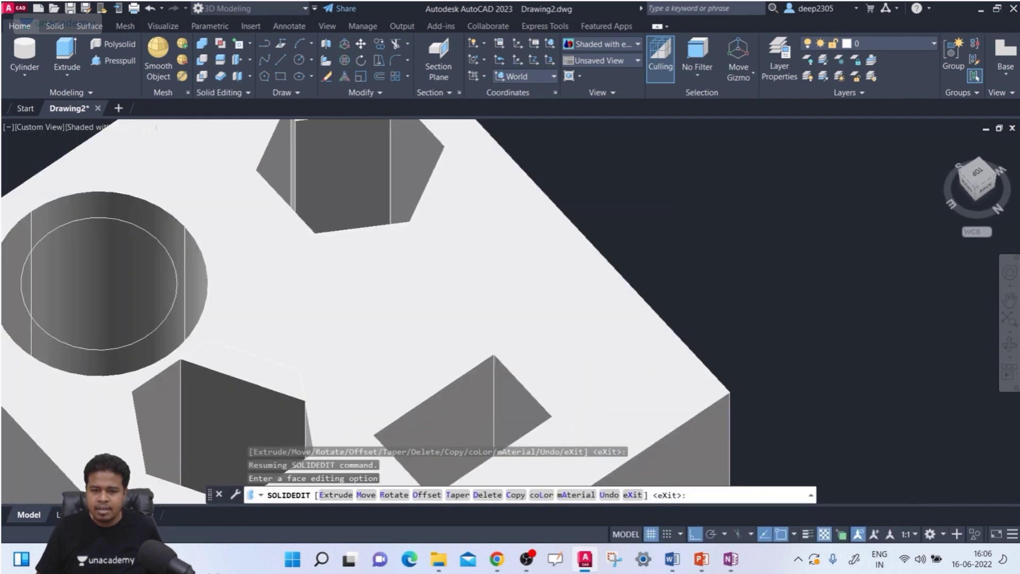
{"action": "scroll", "coordinate": [287, 314], "scroll_direction": "down", "scroll_amount": 3}
{"action": "middle_click_drag", "start_coordinate": [268, 311], "coordinate": [38, 298], "text": "shift"}
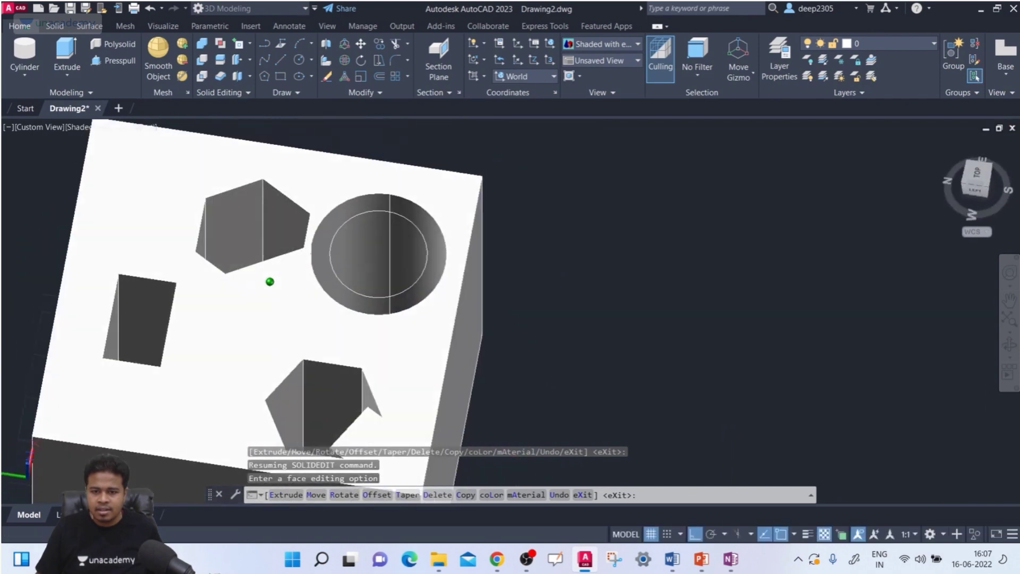
{"action": "left_click", "coordinate": [250, 60]}
{"action": "left_click", "coordinate": [271, 186]}
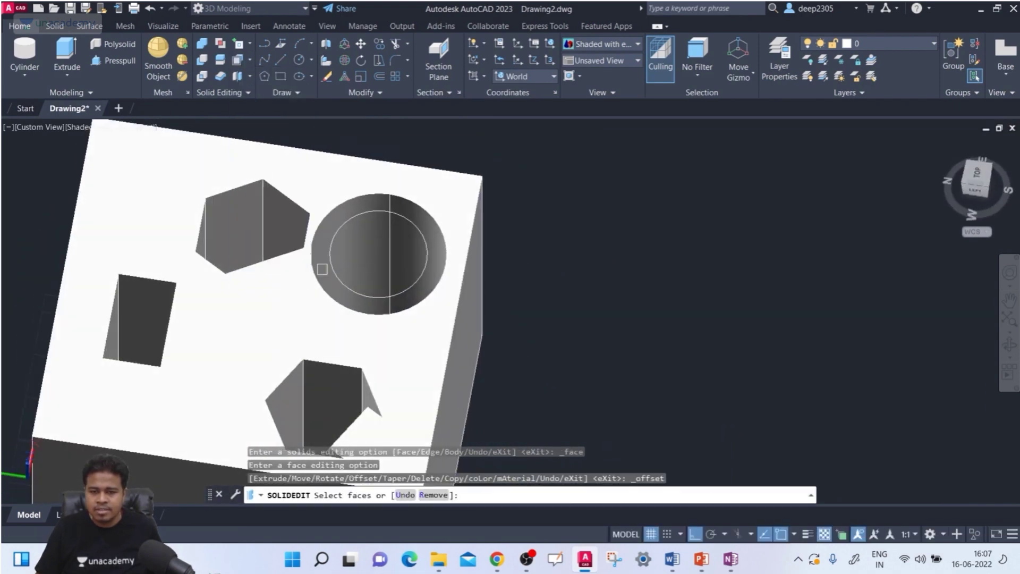
{"action": "middle_click_drag", "start_coordinate": [321, 351], "coordinate": [249, 244]}
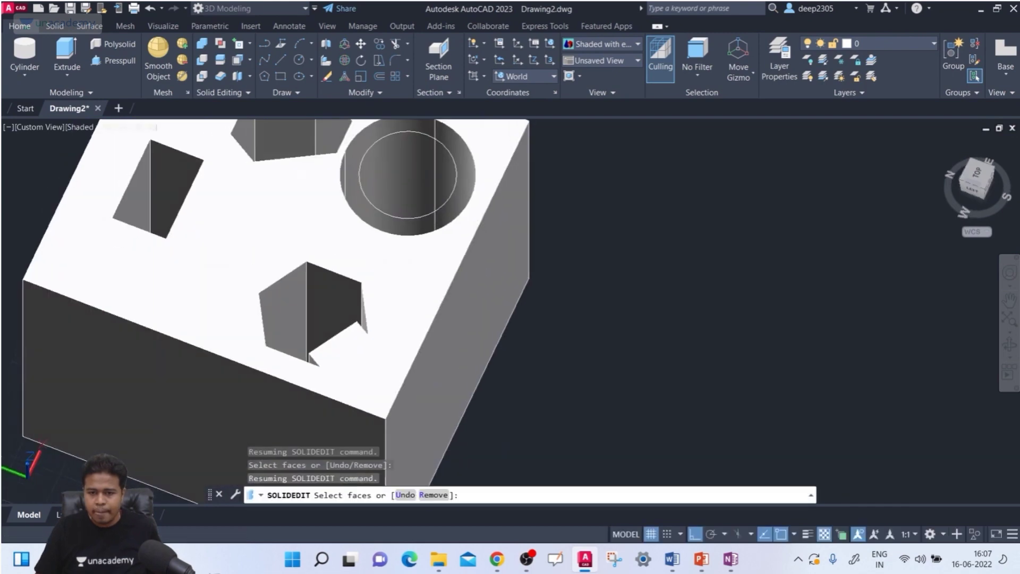
{"action": "scroll", "coordinate": [284, 314], "scroll_direction": "up", "scroll_amount": 2}
{"action": "scroll", "coordinate": [284, 313], "scroll_direction": "up", "scroll_amount": 1}
{"action": "left_click", "coordinate": [293, 289]}
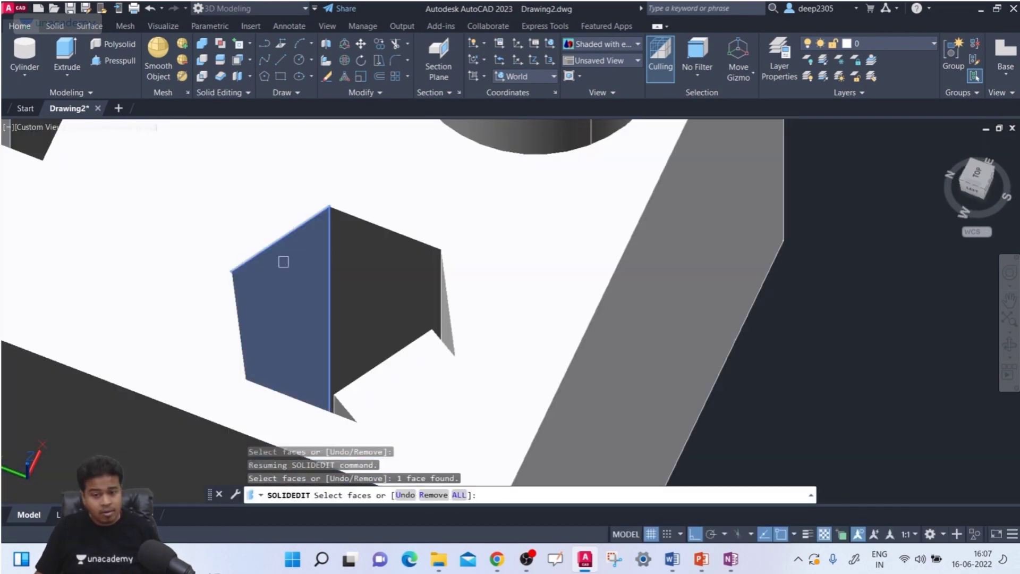
{"action": "key", "text": "Return"}
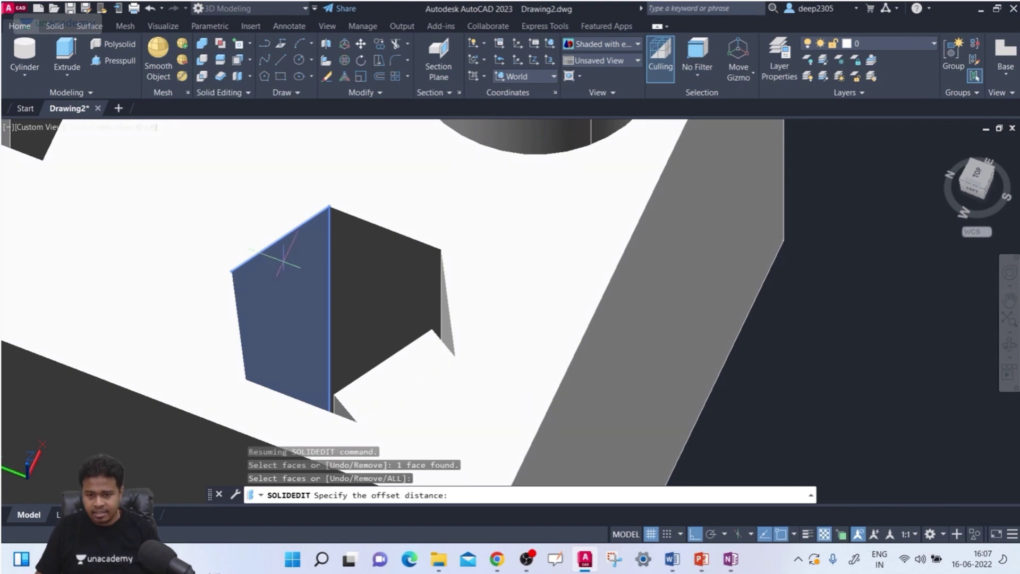
{"action": "type", "text": "20"}
{"action": "key", "text": "Return"}
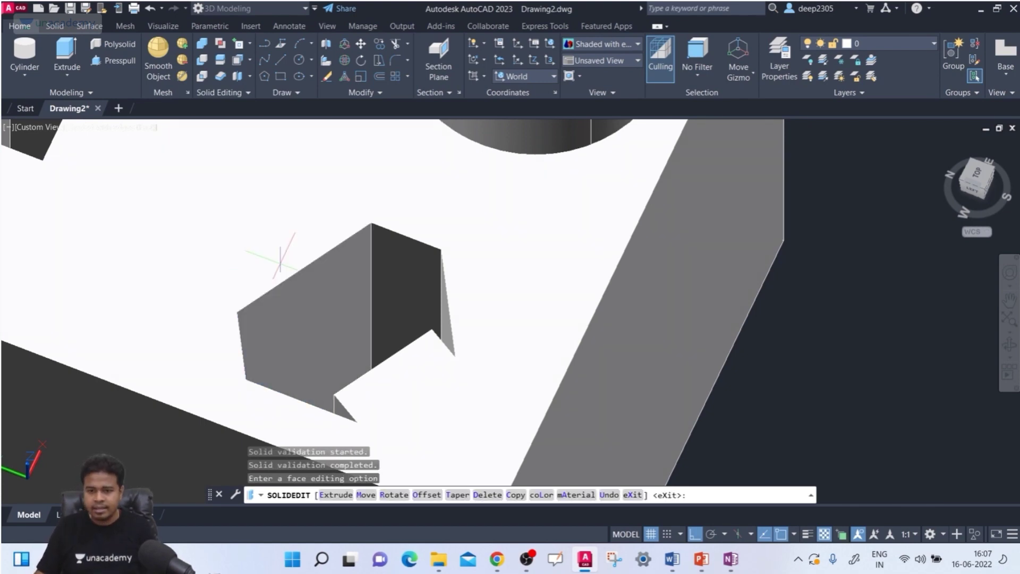
{"action": "scroll", "coordinate": [312, 254], "scroll_direction": "down", "scroll_amount": 2}
{"action": "middle_click_drag", "start_coordinate": [319, 259], "coordinate": [363, 313], "text": "shift"}
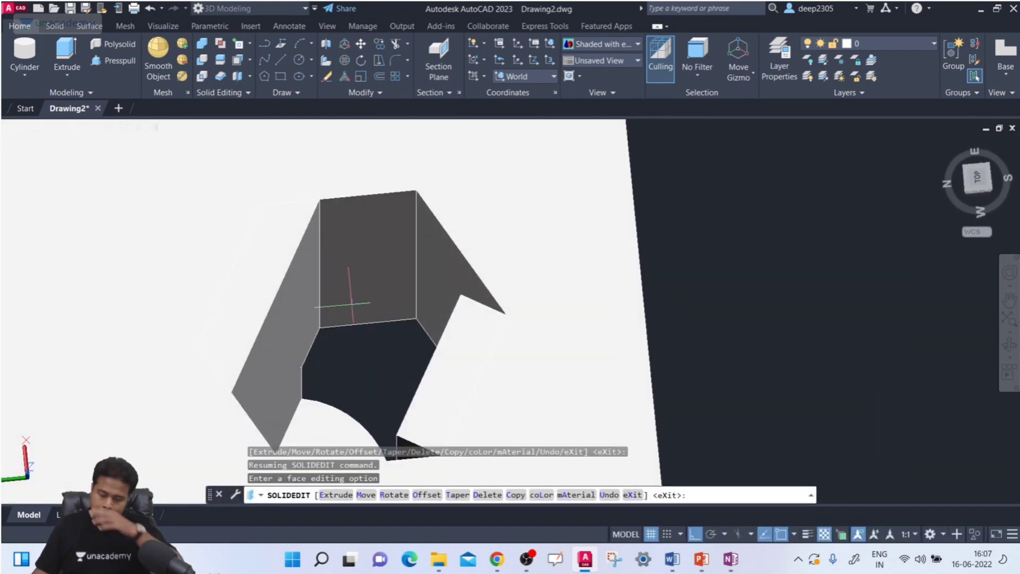
{"action": "scroll", "coordinate": [354, 302], "scroll_direction": "down", "scroll_amount": 6}
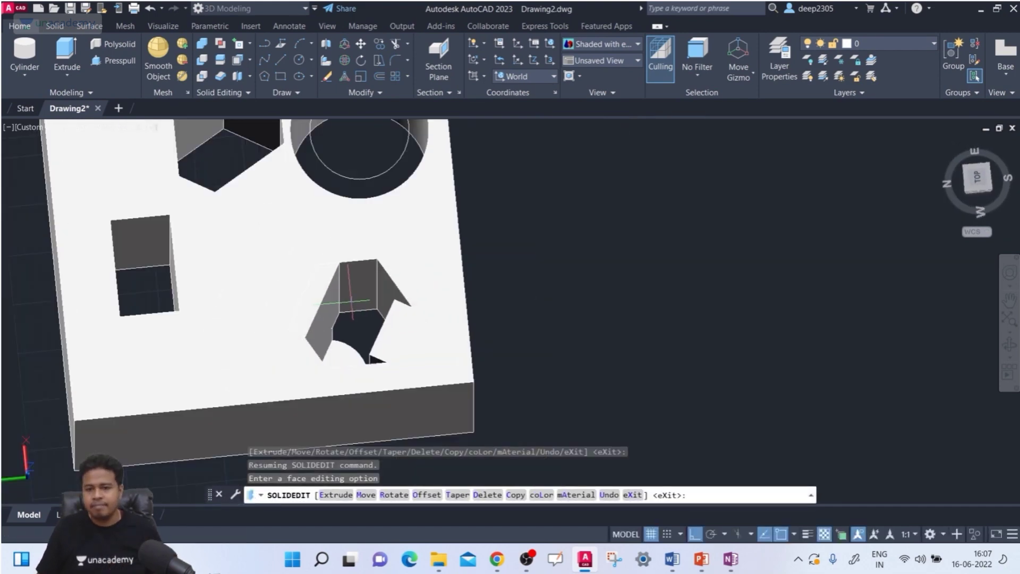
{"action": "middle_click_drag", "start_coordinate": [363, 303], "coordinate": [396, 266], "text": "shift"}
{"action": "middle_click_drag", "start_coordinate": [340, 298], "coordinate": [455, 282], "text": "shift"}
{"action": "key", "text": "Escape"}
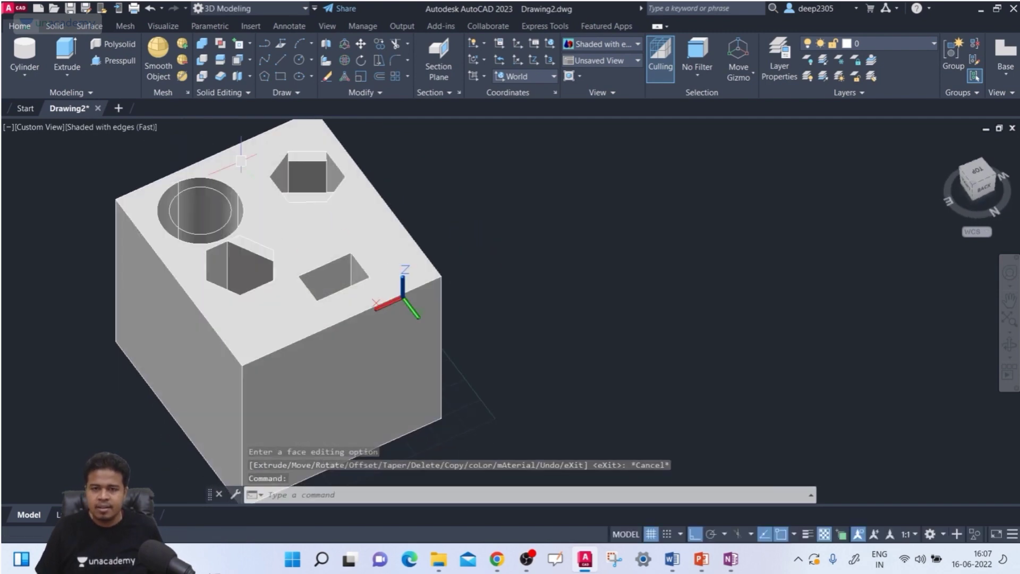
Offset the block's top face upward by 200 with Offset Faces to make the block taller.
{"action": "left_click", "coordinate": [251, 59]}
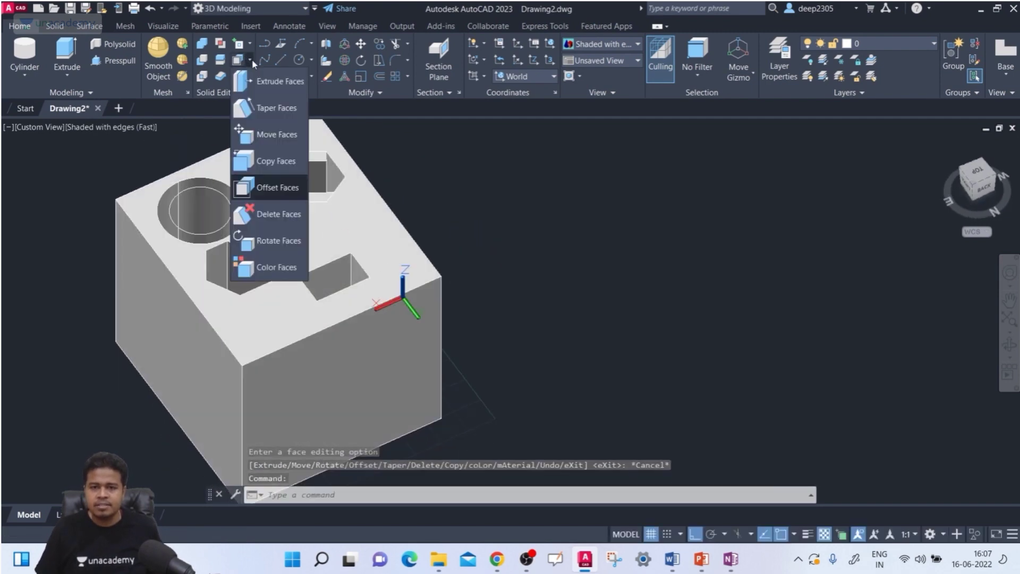
{"action": "left_click", "coordinate": [275, 187]}
{"action": "middle_click_drag", "start_coordinate": [507, 310], "coordinate": [522, 305]}
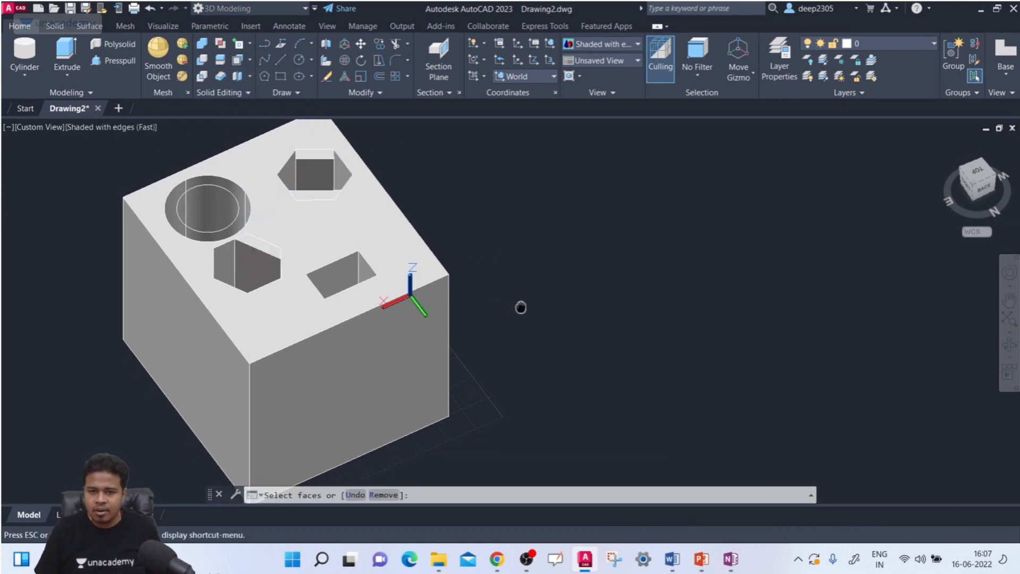
{"action": "left_click", "coordinate": [250, 59]}
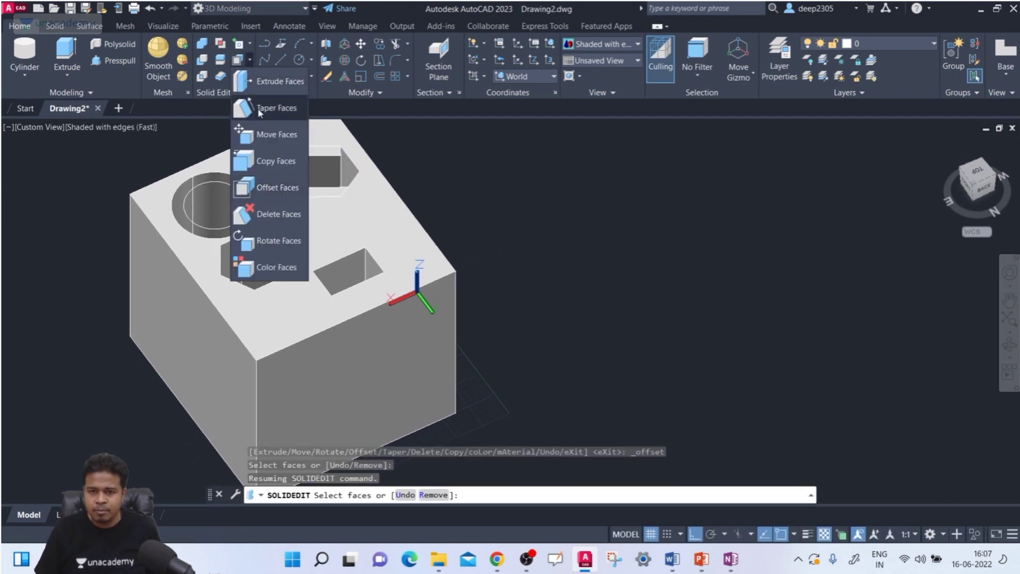
{"action": "left_click", "coordinate": [277, 189]}
{"action": "middle_click_drag", "start_coordinate": [530, 278], "coordinate": [500, 279], "text": "shift"}
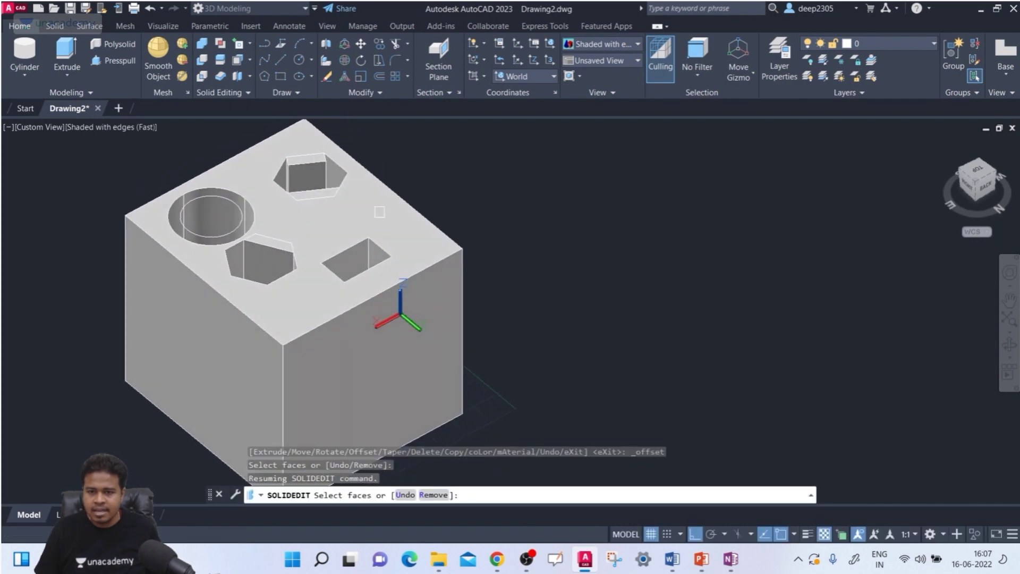
{"action": "left_click", "coordinate": [380, 212]}
{"action": "middle_click_drag", "start_coordinate": [502, 238], "coordinate": [513, 250]}
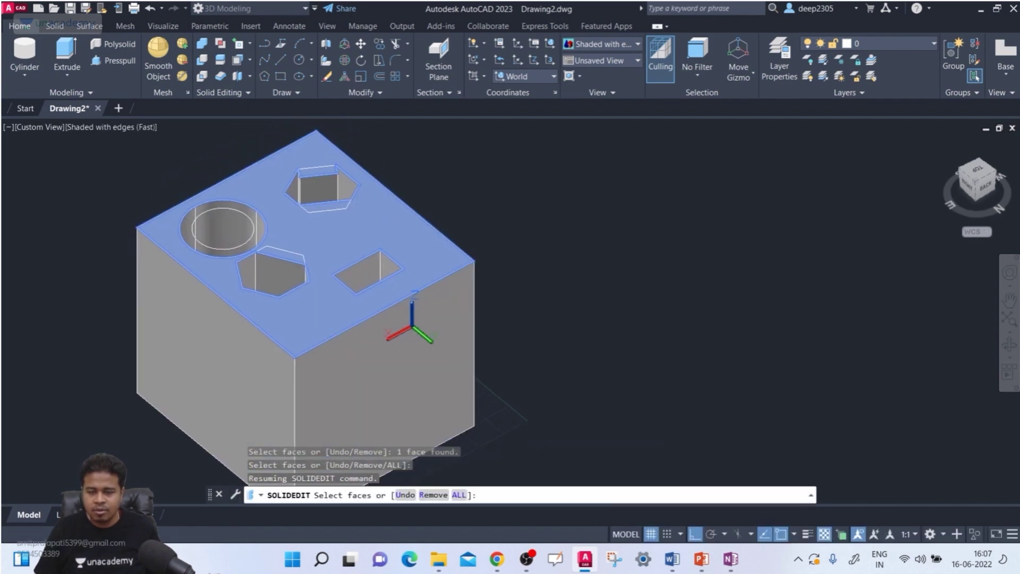
{"action": "key", "text": "Return"}
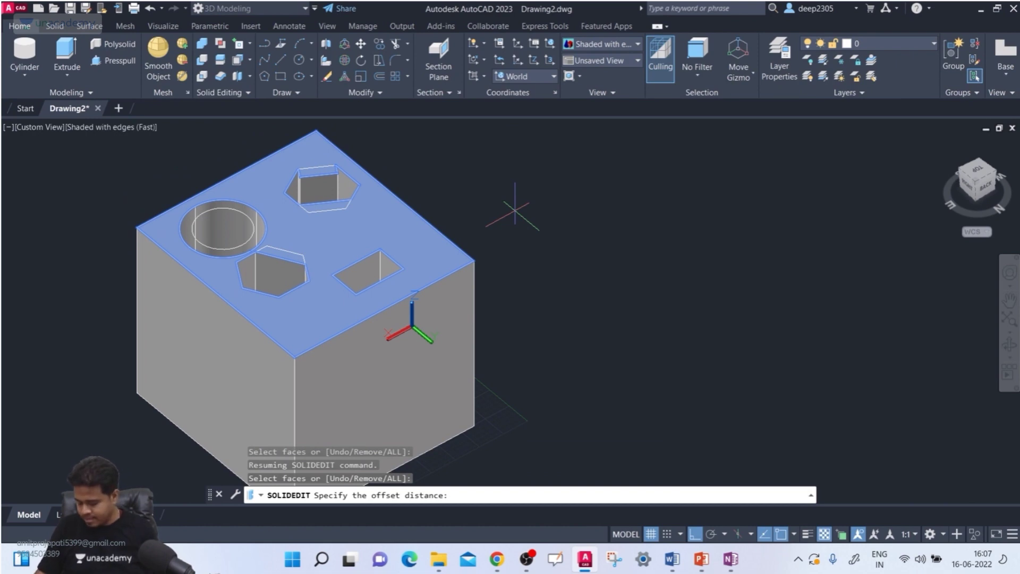
{"action": "type", "text": "200"}
{"action": "key", "text": "Return"}
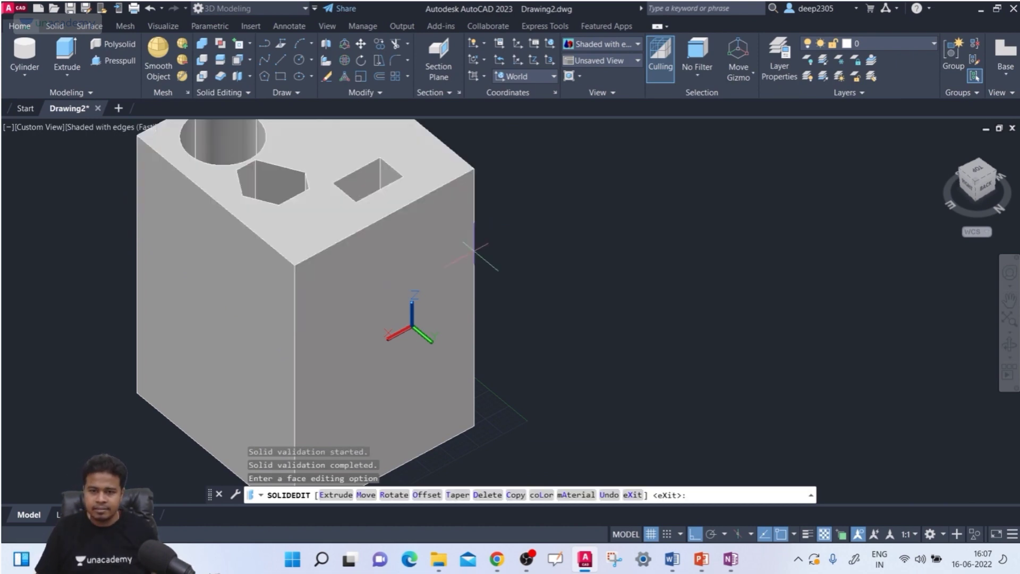
Close the face editing command and draw a new solid box beside the block with the holes.
{"action": "scroll", "coordinate": [479, 250], "scroll_direction": "down", "scroll_amount": 3}
{"action": "middle_click_drag", "start_coordinate": [478, 255], "coordinate": [417, 249], "text": "shift"}
{"action": "key", "text": "Escape"}
{"action": "scroll", "coordinate": [461, 247], "scroll_direction": "down", "scroll_amount": 2}
{"action": "key", "text": "Escape"}
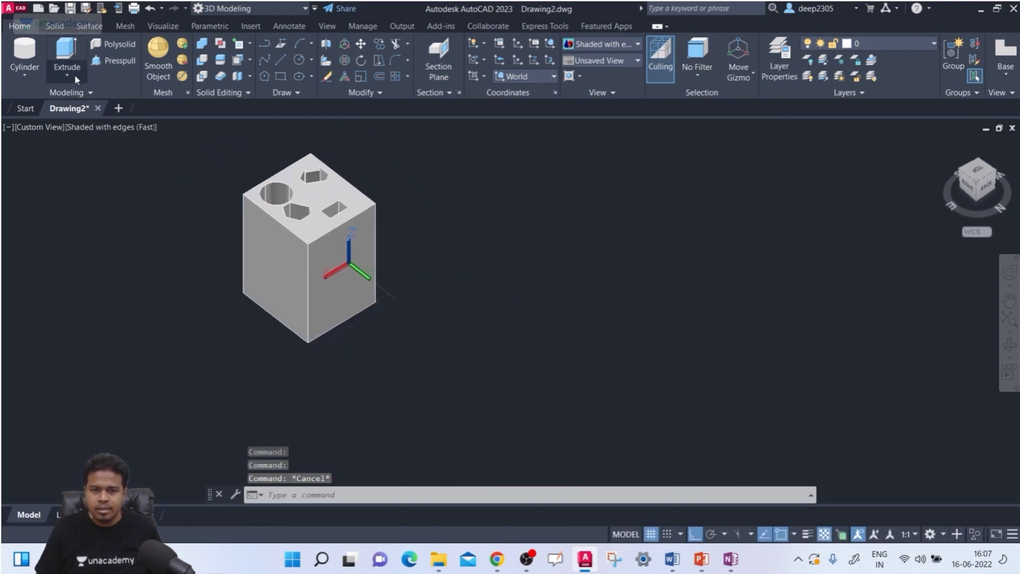
{"action": "left_click", "coordinate": [24, 74]}
{"action": "left_click", "coordinate": [36, 98]}
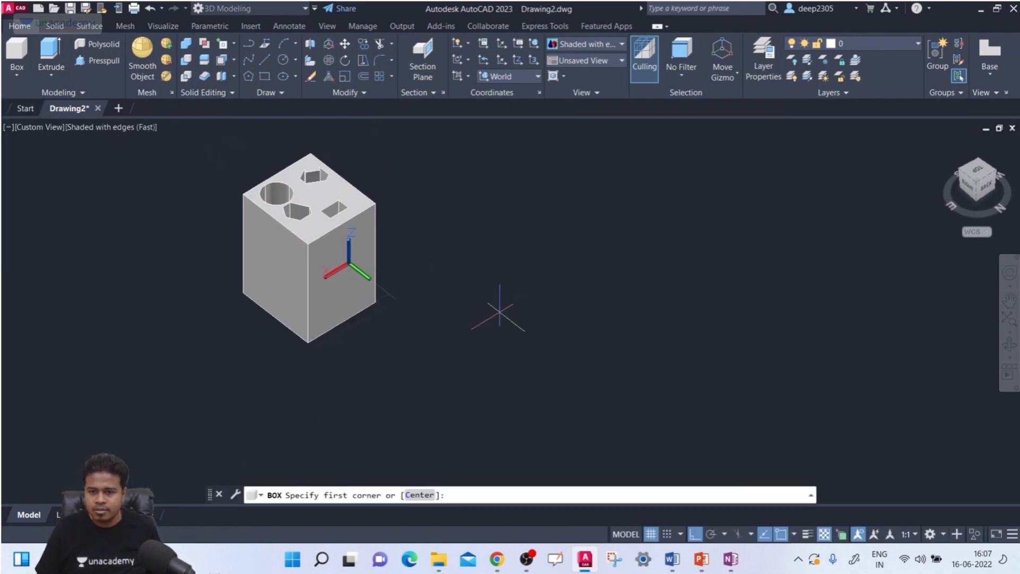
{"action": "left_click", "coordinate": [462, 331]}
{"action": "left_click", "coordinate": [658, 295]}
{"action": "left_click", "coordinate": [673, 204]}
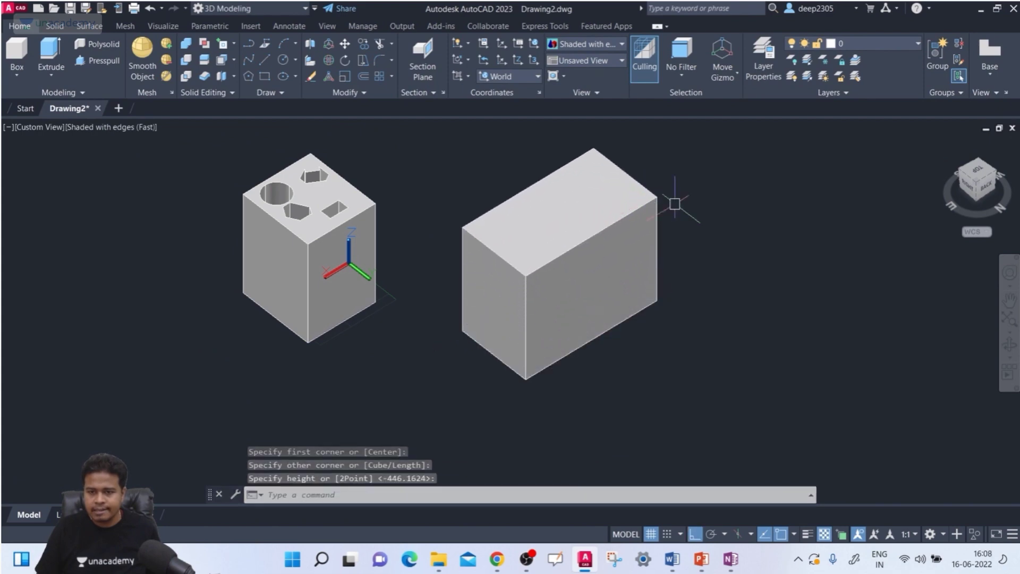
{"action": "middle_click_drag", "start_coordinate": [674, 205], "coordinate": [636, 212]}
{"action": "left_click", "coordinate": [18, 75]}
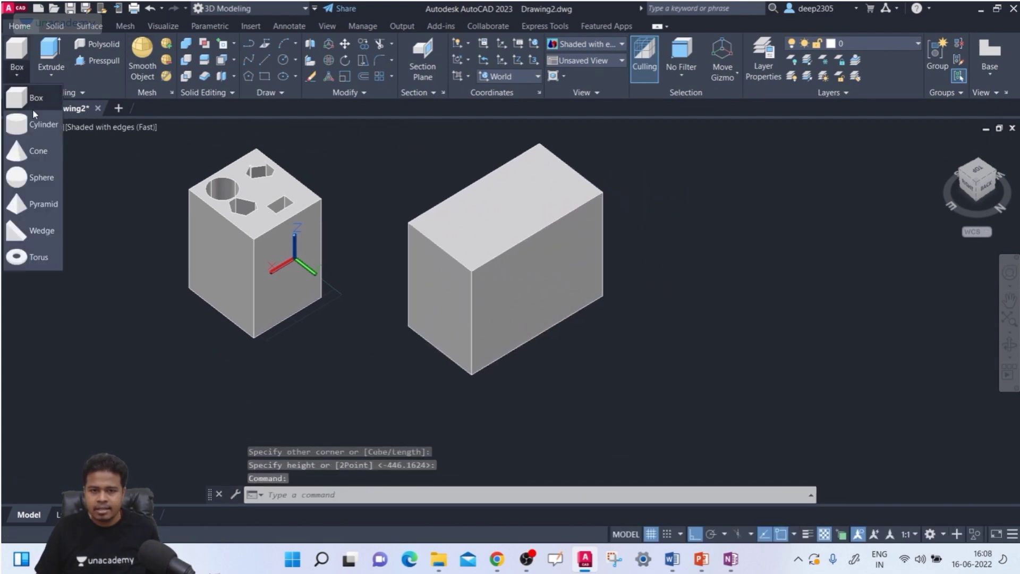
{"action": "left_click", "coordinate": [35, 99]}
{"action": "left_click", "coordinate": [627, 424]}
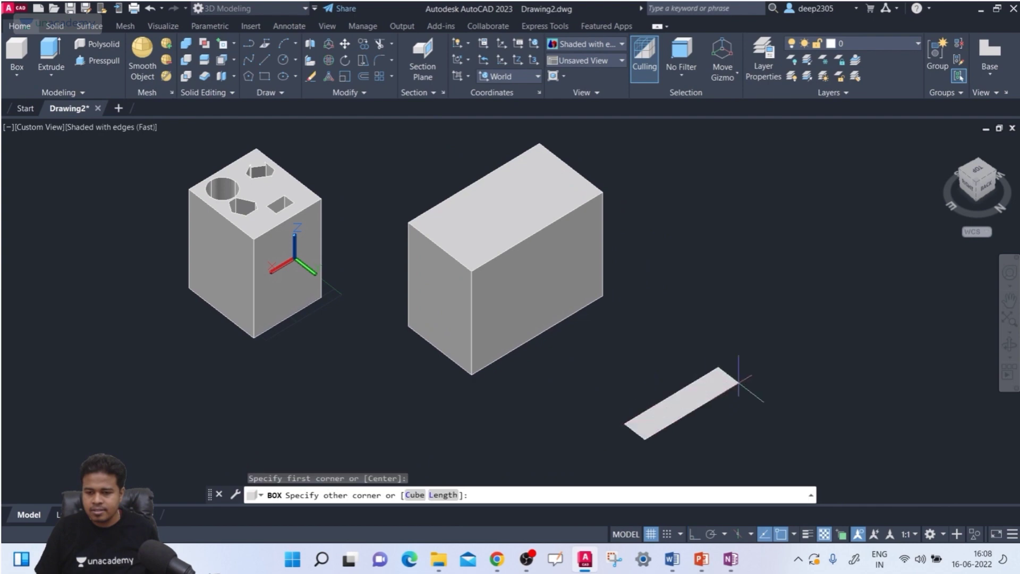
{"action": "key", "text": "Escape"}
{"action": "key", "text": "Escape"}
Copy the new box from its lower front corner to a spot in front of the original.
{"action": "type", "text": "co"}
{"action": "key", "text": "Return"}
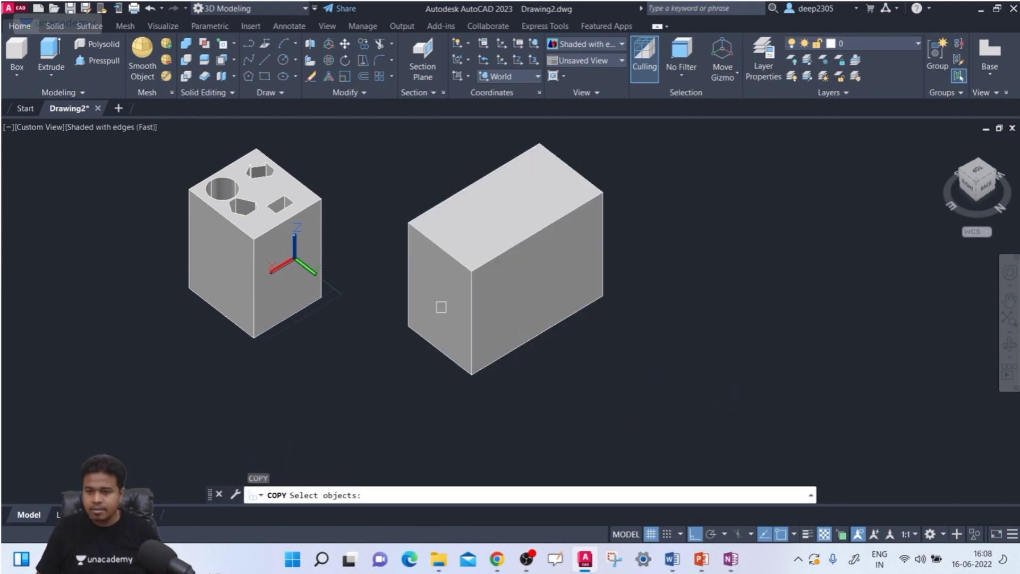
{"action": "left_click", "coordinate": [435, 301]}
{"action": "key", "text": "Return"}
{"action": "left_click", "coordinate": [471, 375]}
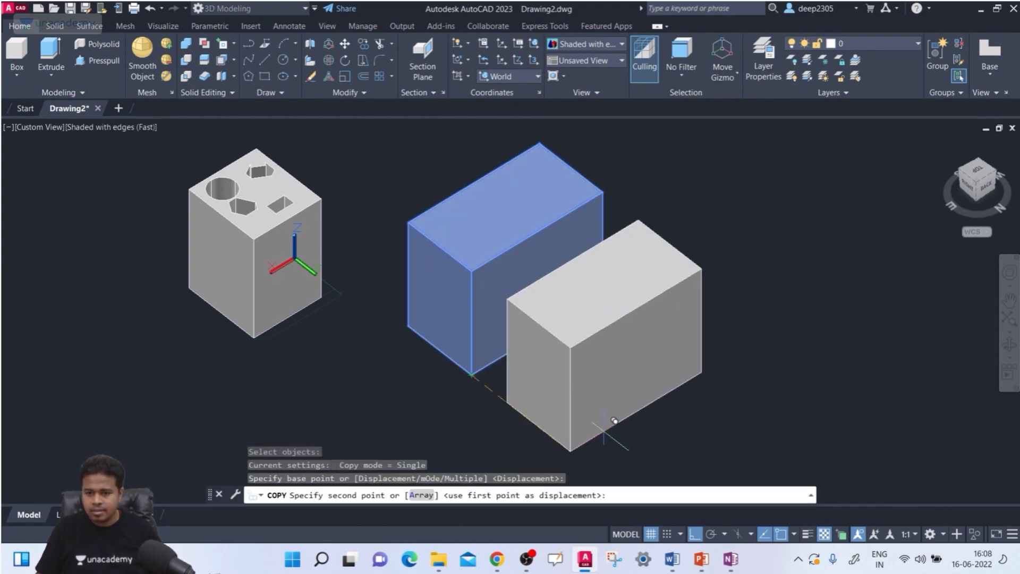
{"action": "left_click", "coordinate": [676, 448]}
{"action": "middle_click_drag", "start_coordinate": [677, 448], "coordinate": [619, 371]}
{"action": "left_click", "coordinate": [524, 337]}
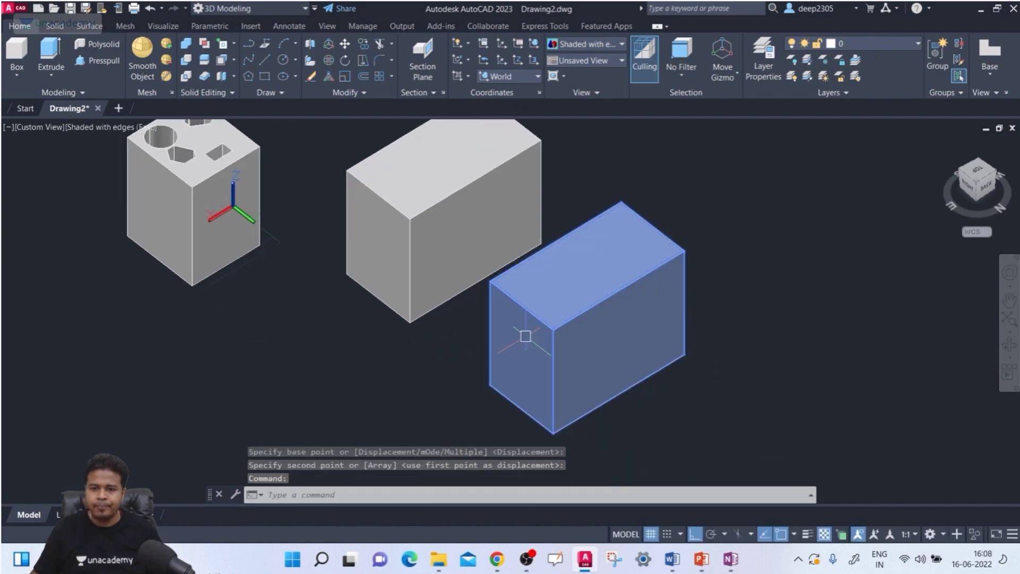
{"action": "key", "text": "Escape"}
{"action": "key", "text": "Escape"}
{"action": "key", "text": "Escape"}
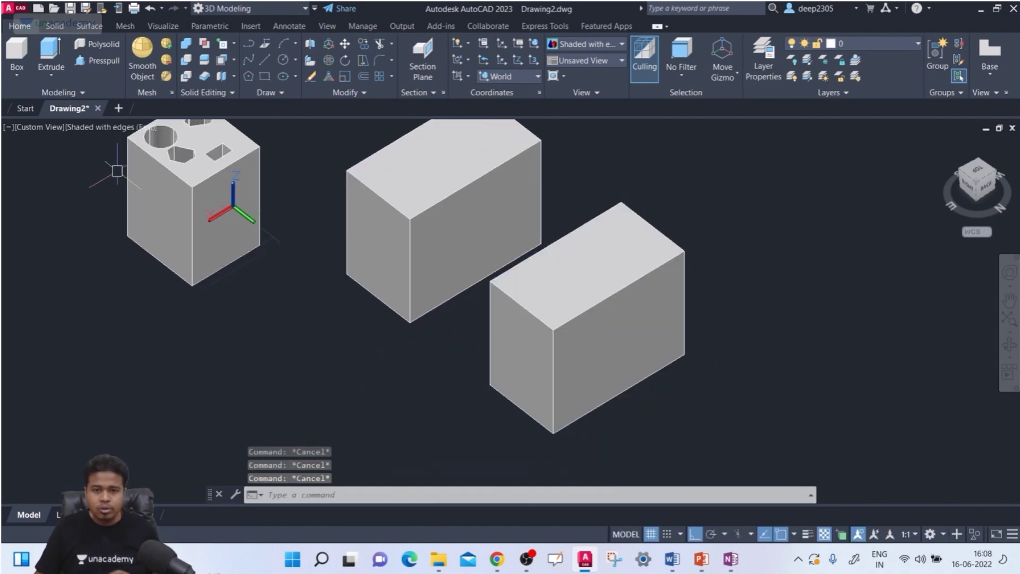
{"action": "left_click", "coordinate": [235, 62]}
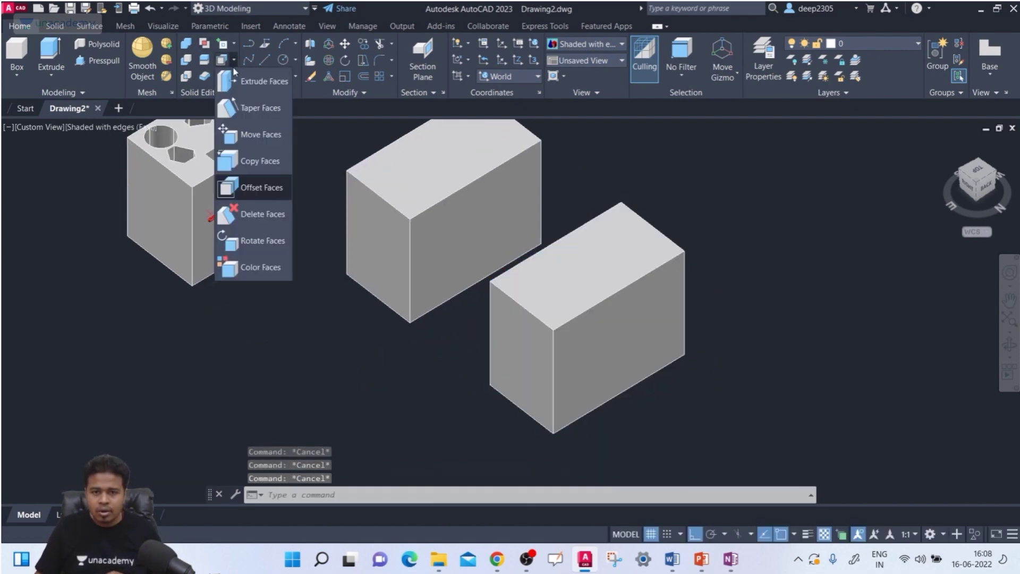
{"action": "left_click", "coordinate": [268, 189]}
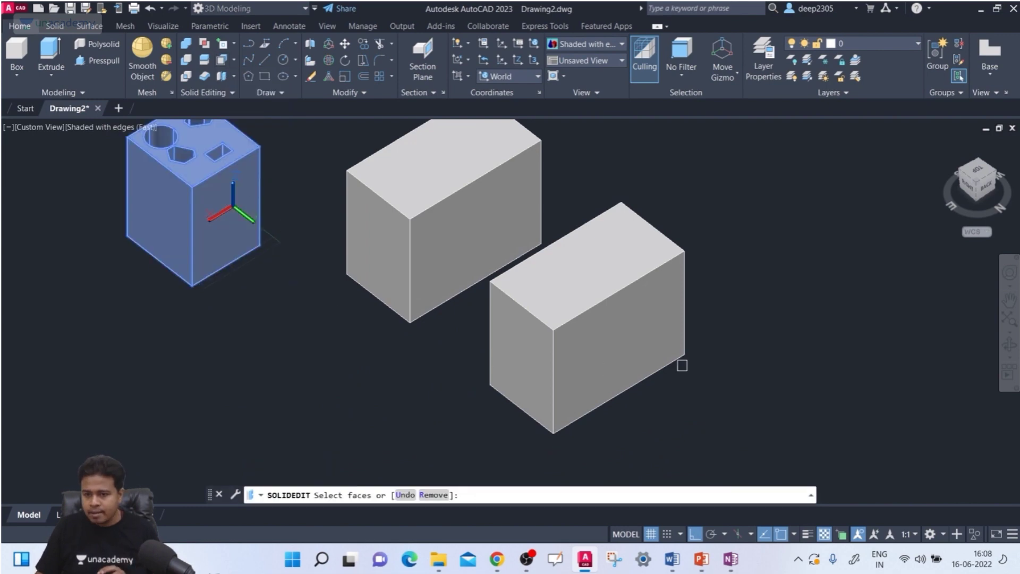
{"action": "left_click", "coordinate": [661, 342]}
{"action": "key", "text": "Escape"}
{"action": "key", "text": "Escape"}
{"action": "key", "text": "Escape"}
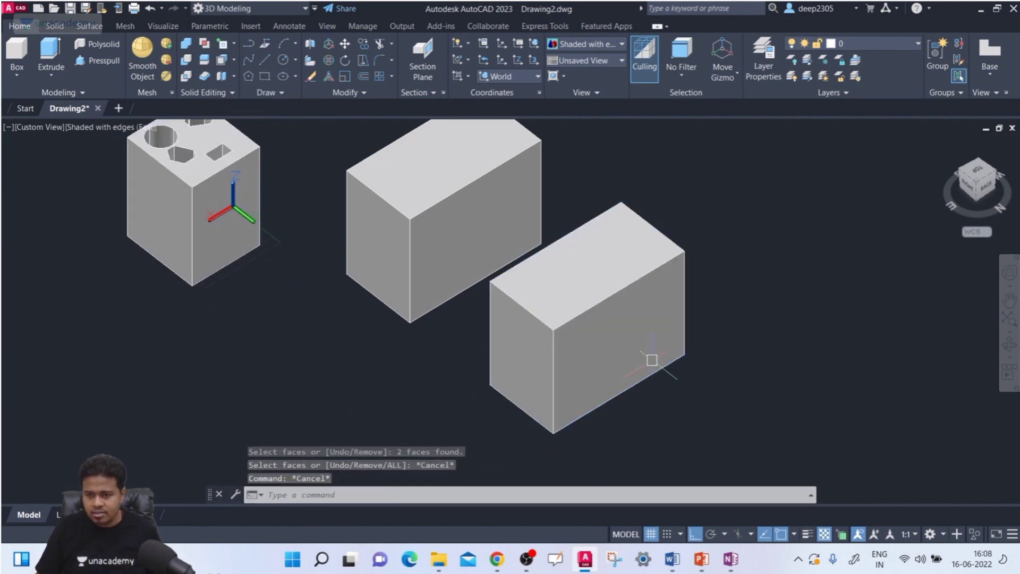
Offset the two adjacent visible side faces of the copied box together by 50 with Offset Faces.
{"action": "left_click", "coordinate": [235, 61]}
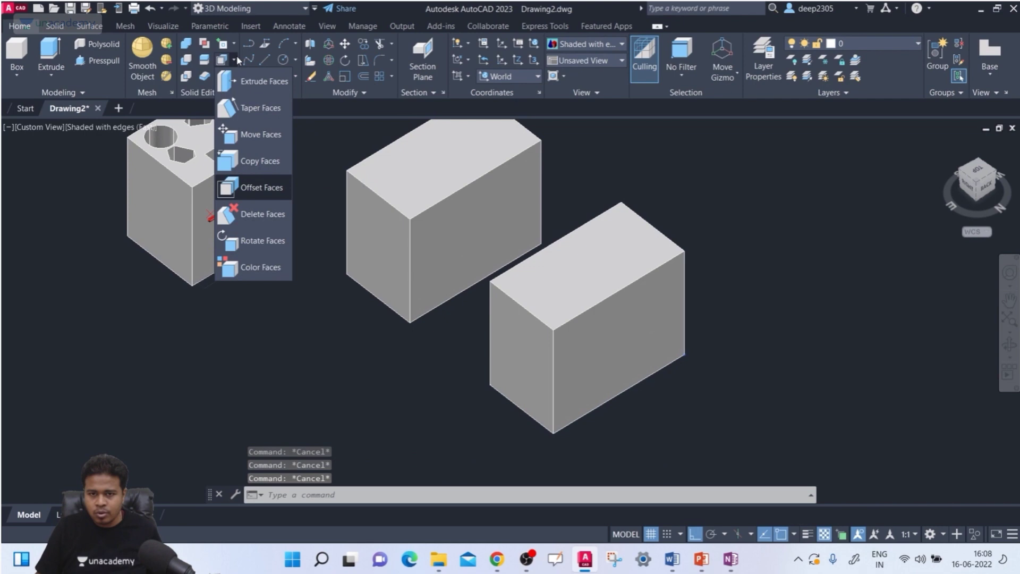
{"action": "left_click", "coordinate": [269, 189]}
{"action": "scroll", "coordinate": [651, 389], "scroll_direction": "up", "scroll_amount": 5}
{"action": "scroll", "coordinate": [633, 377], "scroll_direction": "down", "scroll_amount": 2}
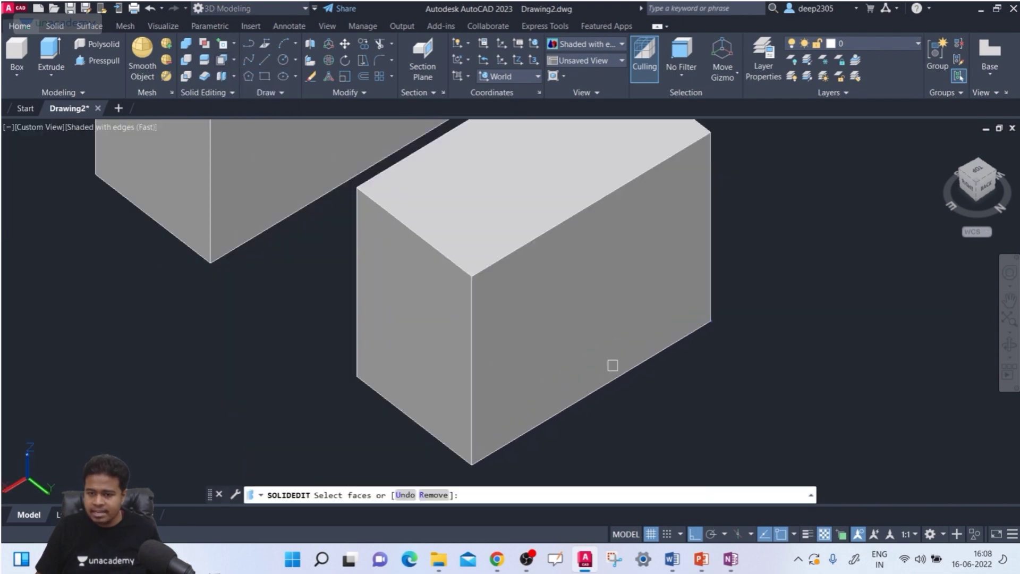
{"action": "left_click", "coordinate": [576, 318]}
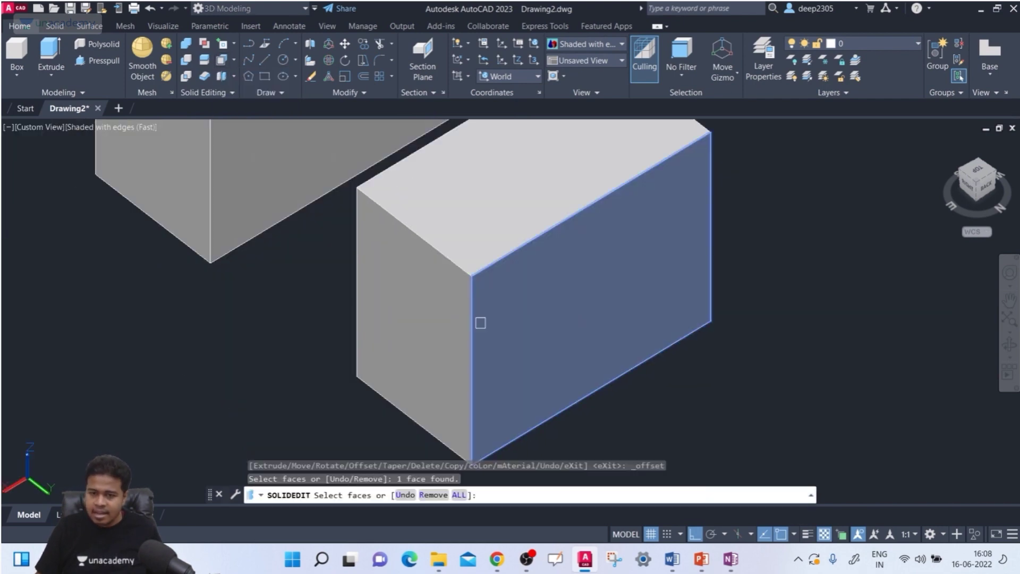
{"action": "left_click", "coordinate": [408, 310]}
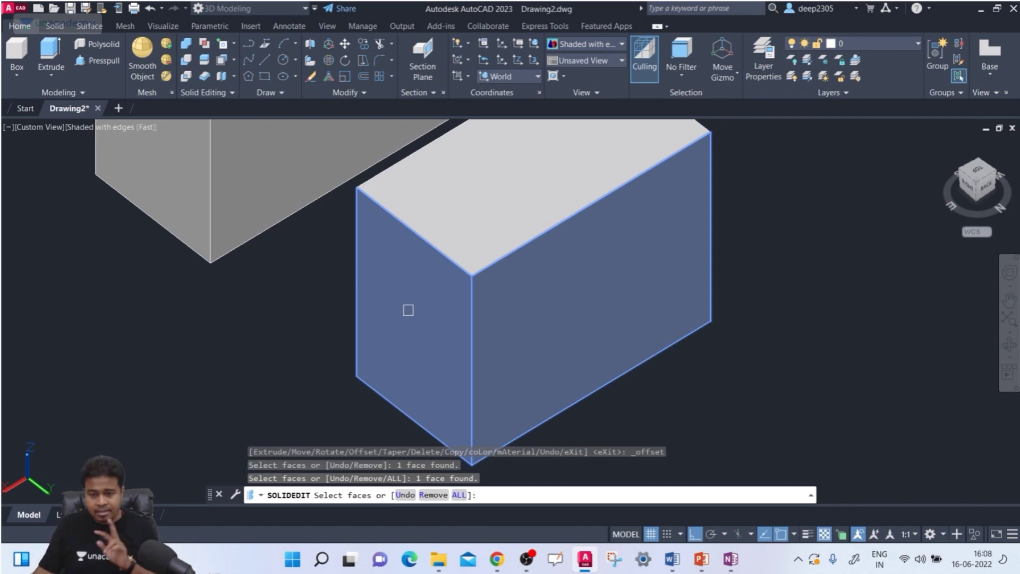
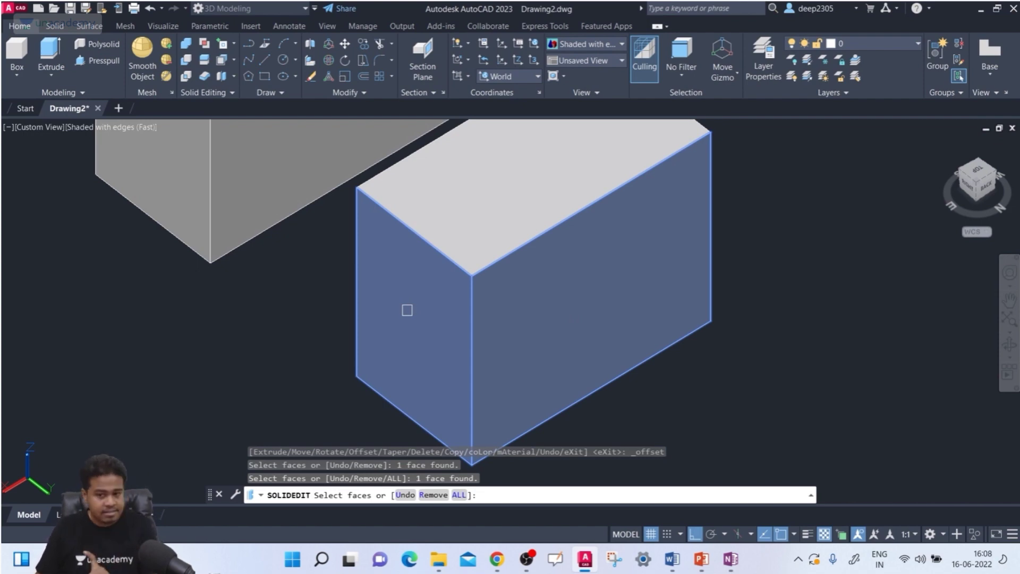
{"action": "key", "text": "Return"}
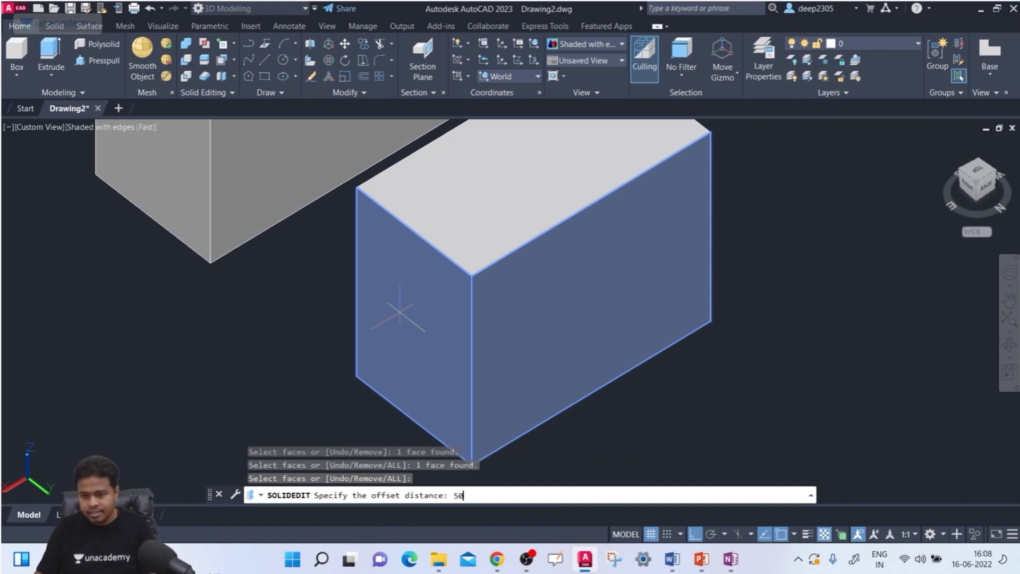
{"action": "key", "text": "Return"}
{"action": "scroll", "coordinate": [494, 255], "scroll_direction": "down", "scroll_amount": 2}
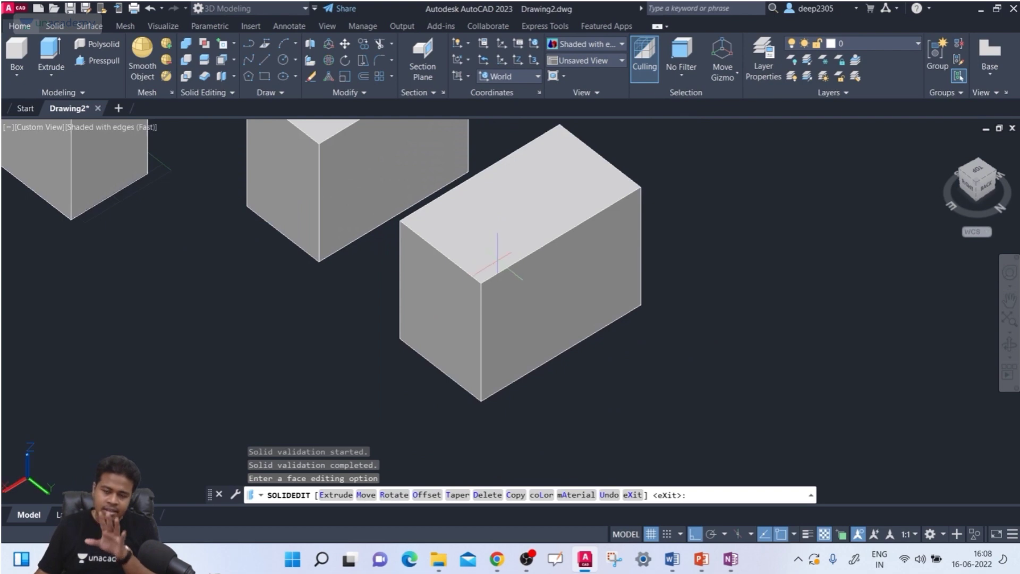
{"action": "middle_click_drag", "start_coordinate": [482, 272], "coordinate": [574, 360]}
Extrude the two adjacent visible side faces of the original plain box together with Extrude Faces, using height 50 and taper angle 0.
{"action": "left_click", "coordinate": [237, 63]}
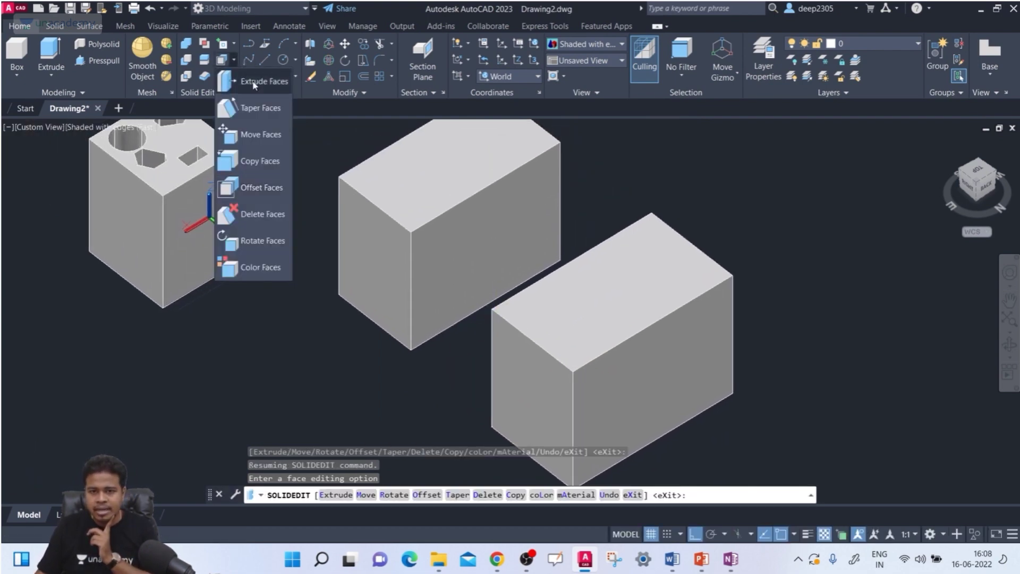
{"action": "left_click", "coordinate": [255, 80]}
{"action": "scroll", "coordinate": [443, 244], "scroll_direction": "up", "scroll_amount": 4}
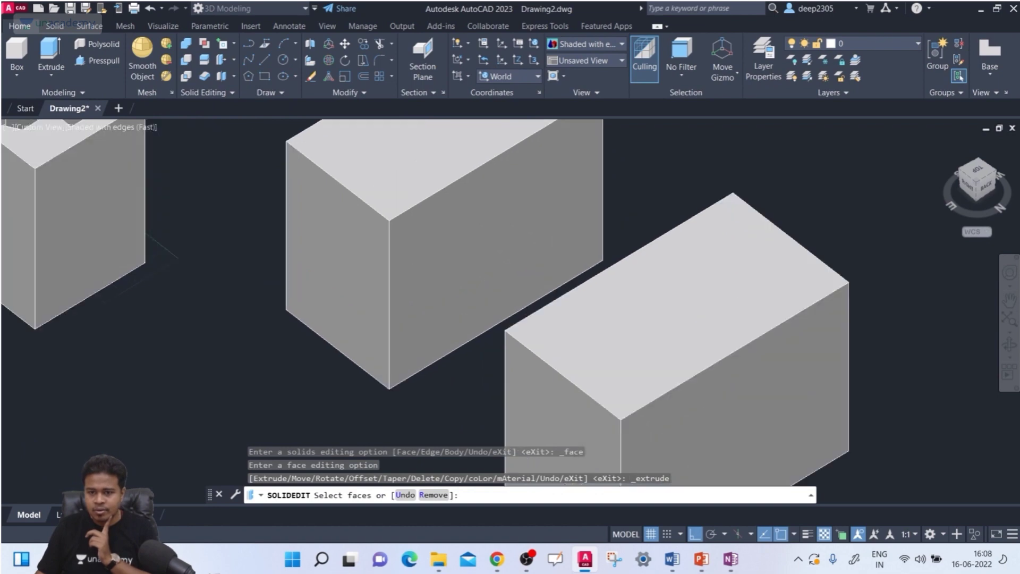
{"action": "left_click", "coordinate": [466, 253]}
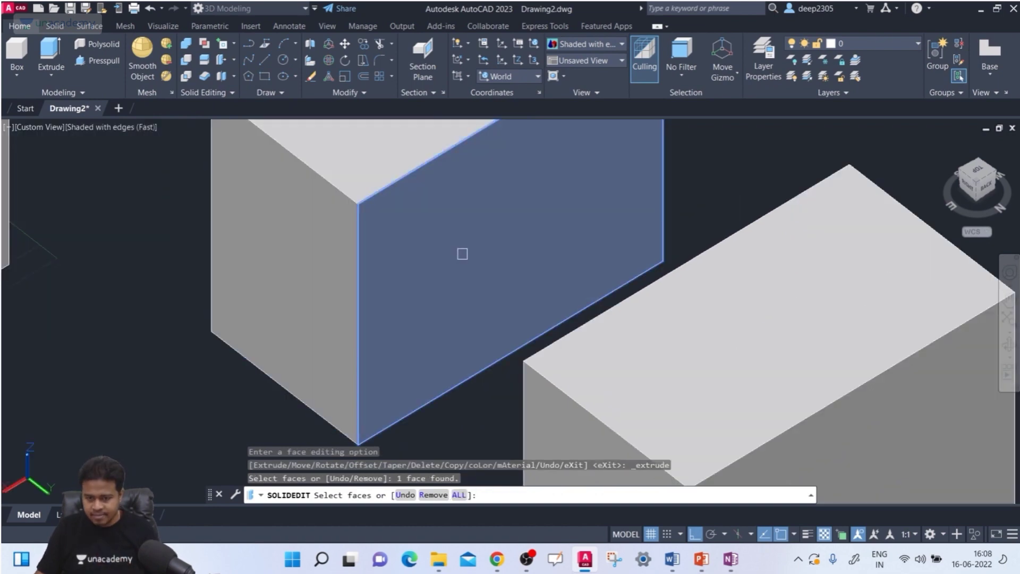
{"action": "left_click", "coordinate": [310, 245]}
{"action": "scroll", "coordinate": [310, 245], "scroll_direction": "down", "scroll_amount": 2}
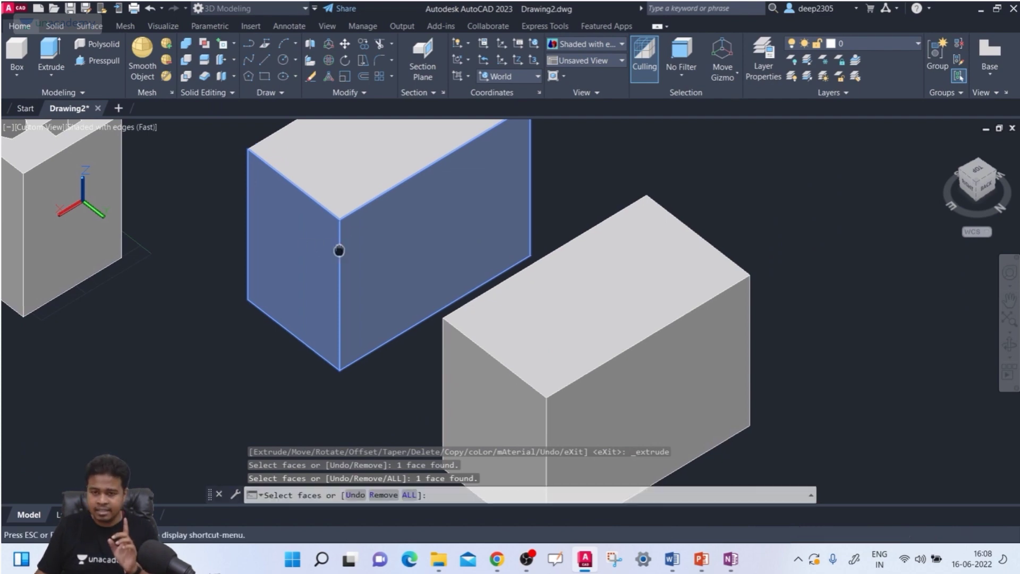
{"action": "middle_click_drag", "start_coordinate": [339, 251], "coordinate": [293, 196]}
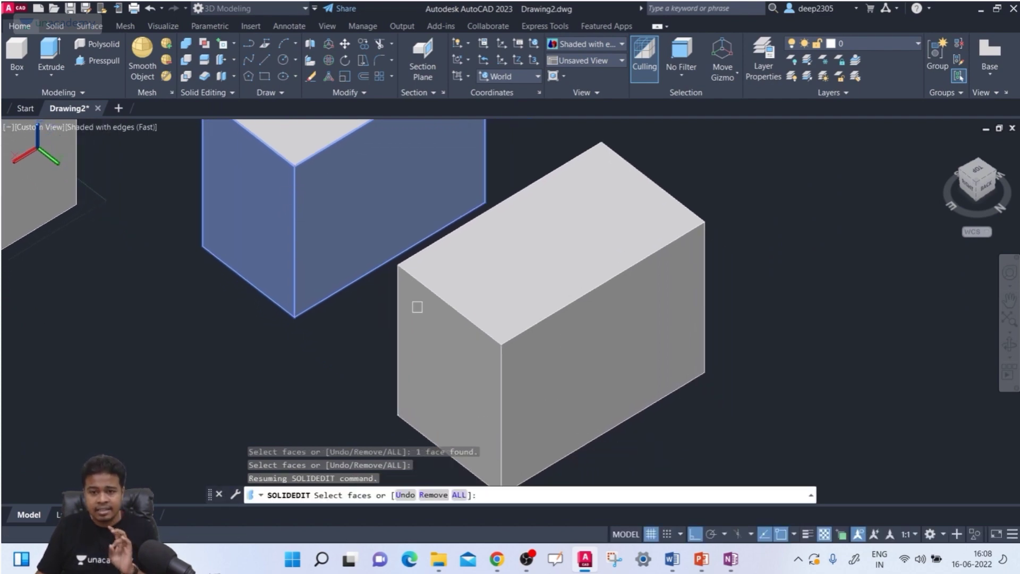
{"action": "middle_click_drag", "start_coordinate": [193, 338], "coordinate": [266, 413]}
{"action": "key", "text": "Return"}
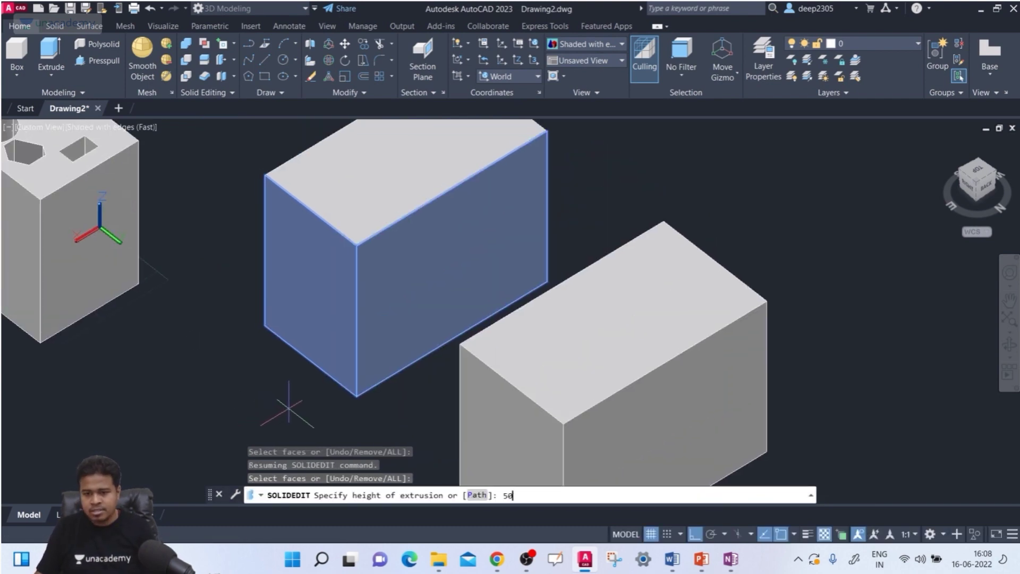
{"action": "type", "text": "50"}
{"action": "key", "text": "Return"}
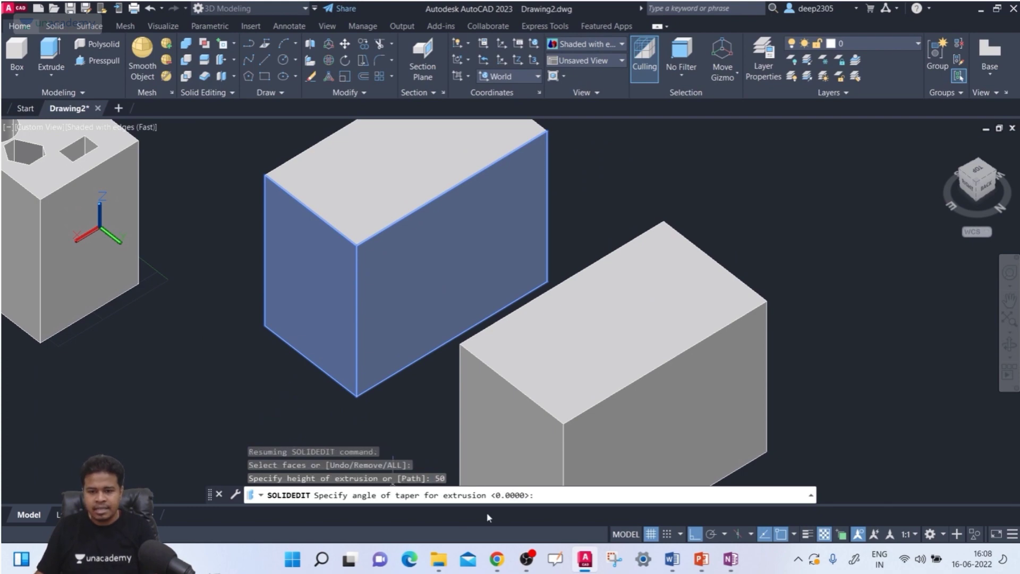
{"action": "key", "text": "Return"}
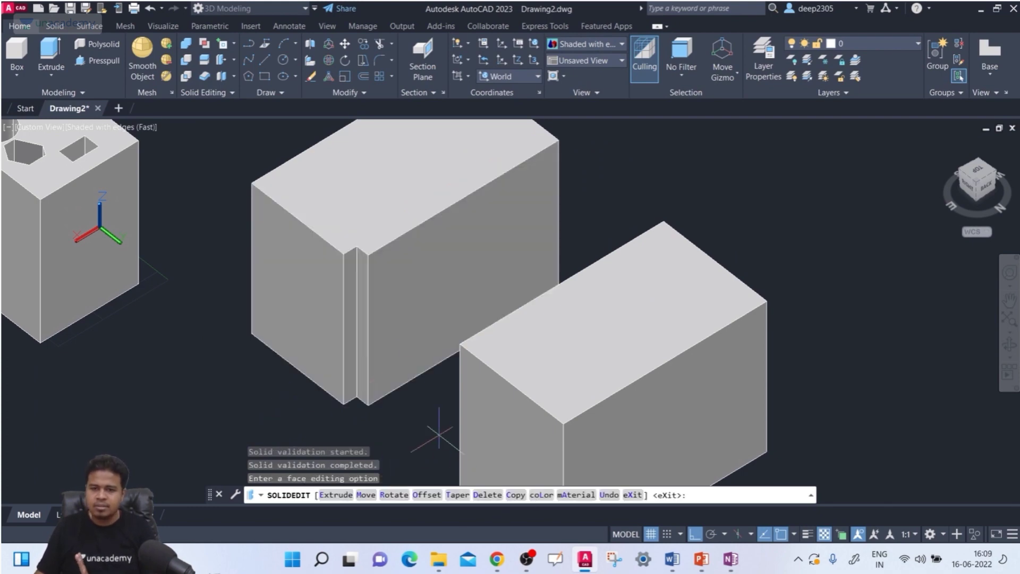
{"action": "scroll", "coordinate": [395, 326], "scroll_direction": "up", "scroll_amount": 2}
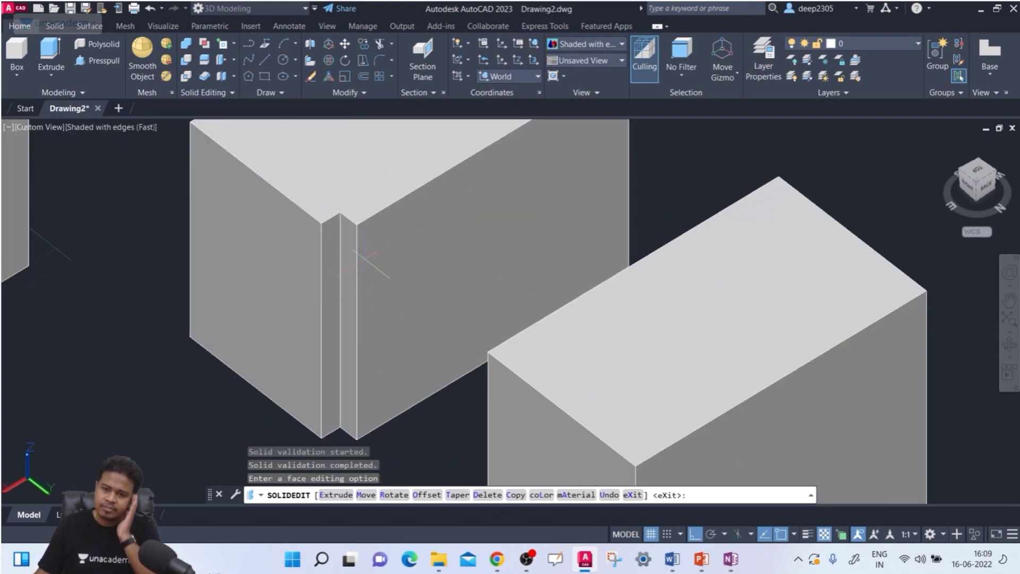
{"action": "scroll", "coordinate": [258, 221], "scroll_direction": "down", "scroll_amount": 2}
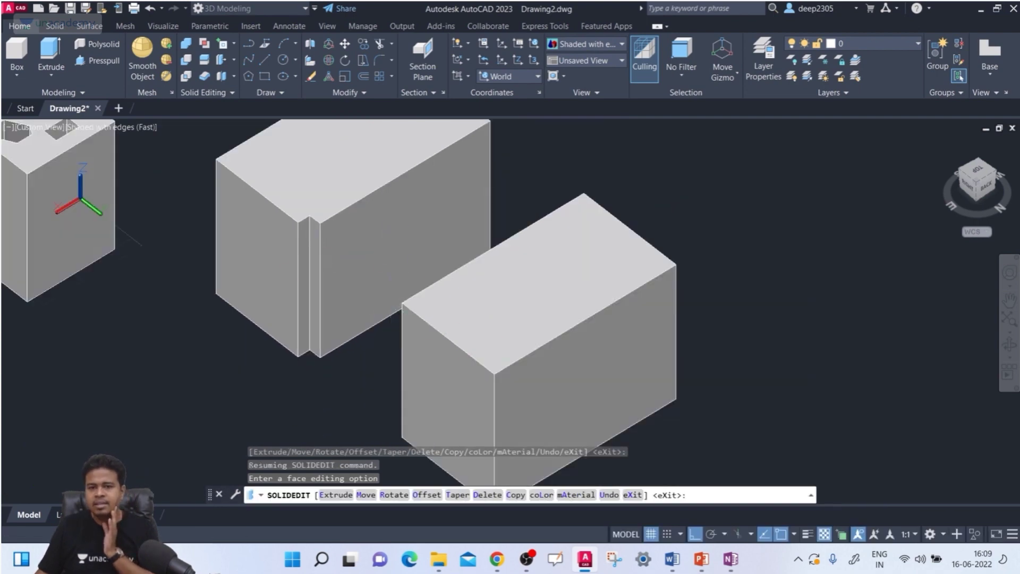
{"action": "middle_click_drag", "start_coordinate": [360, 247], "coordinate": [401, 276]}
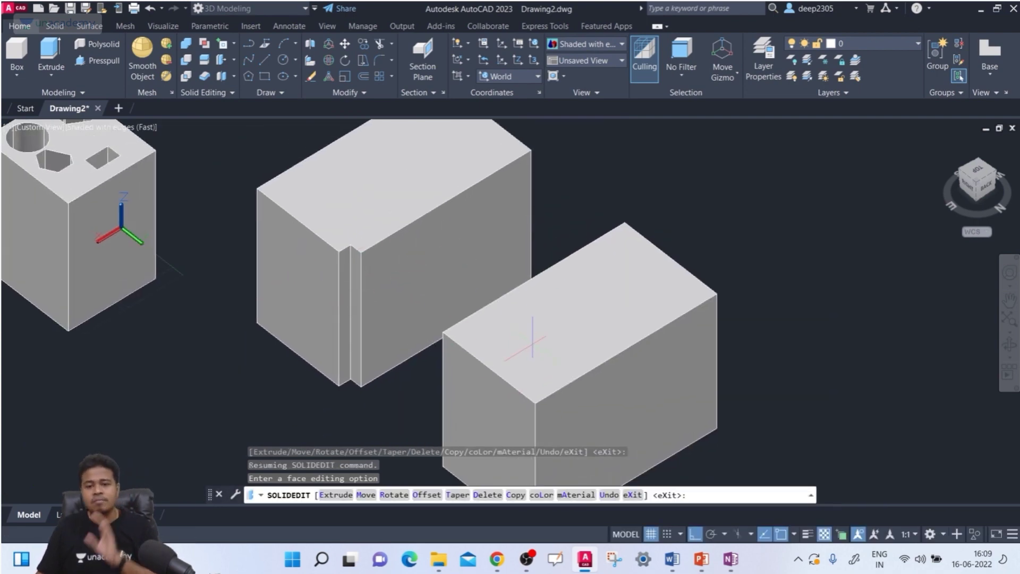
{"action": "scroll", "coordinate": [532, 343], "scroll_direction": "down", "scroll_amount": 2}
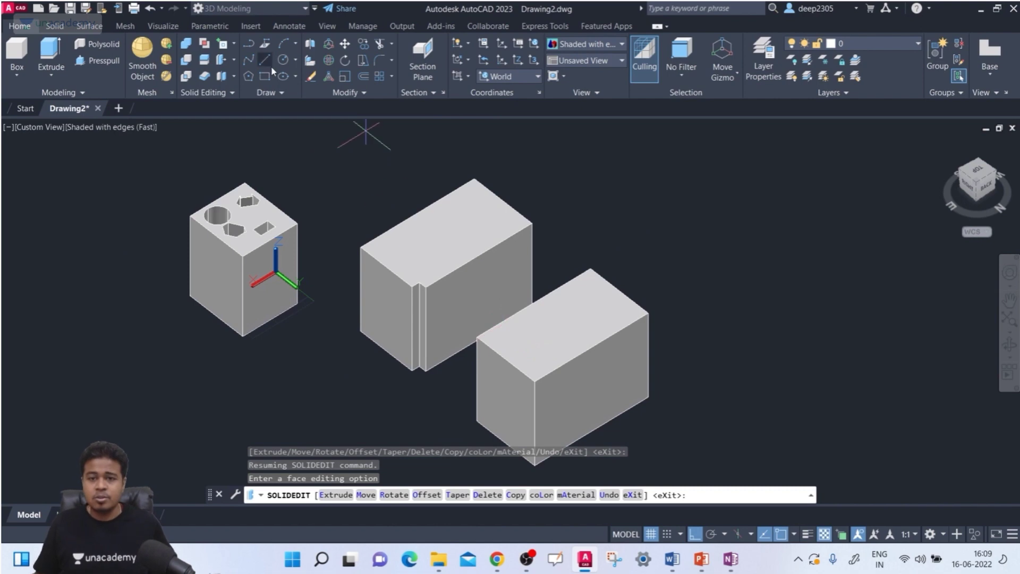
{"action": "left_click", "coordinate": [235, 60]}
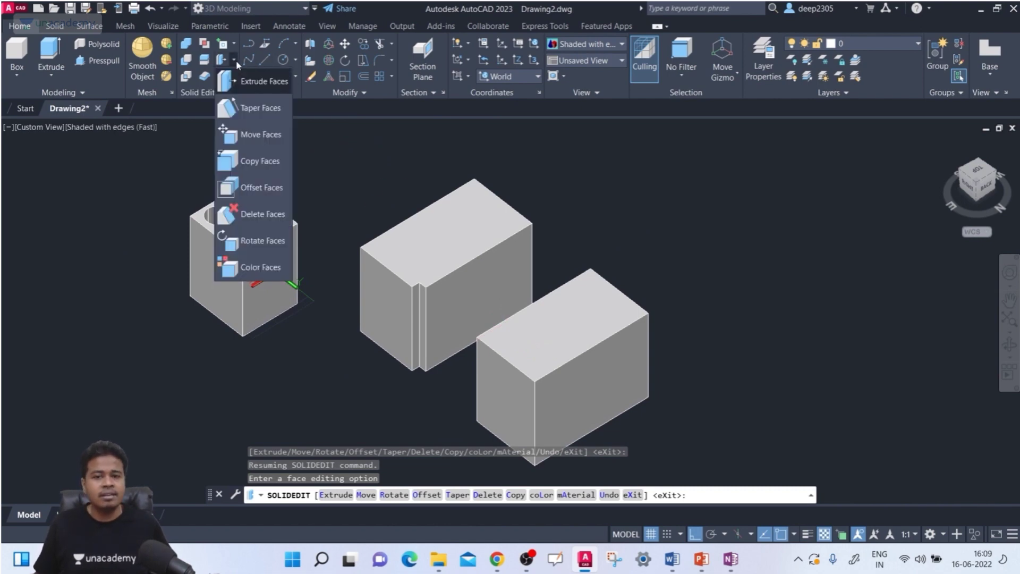
{"action": "left_click", "coordinate": [271, 189]}
{"action": "scroll", "coordinate": [268, 202], "scroll_direction": "up", "scroll_amount": 2}
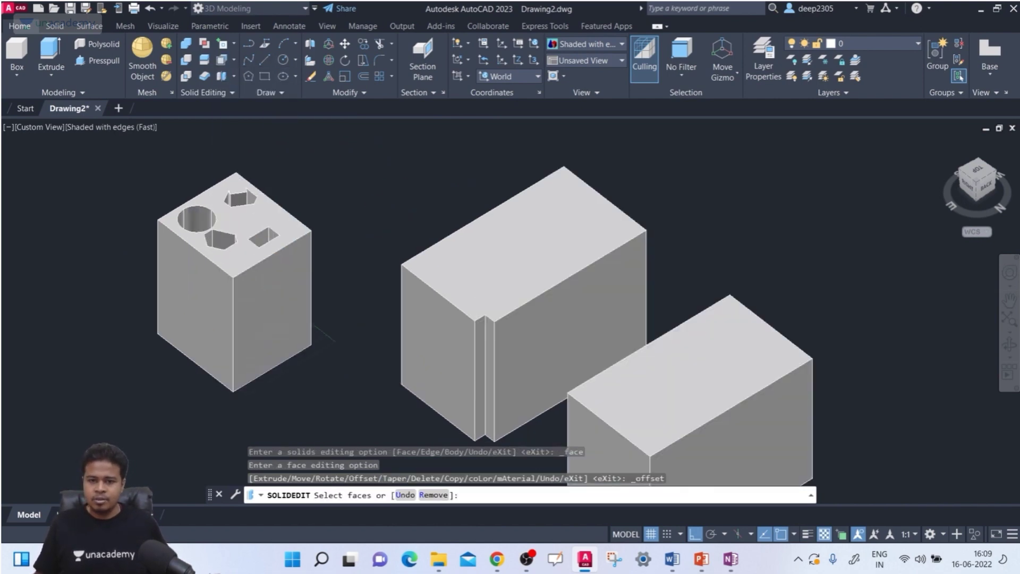
{"action": "scroll", "coordinate": [244, 218], "scroll_direction": "up", "scroll_amount": 3}
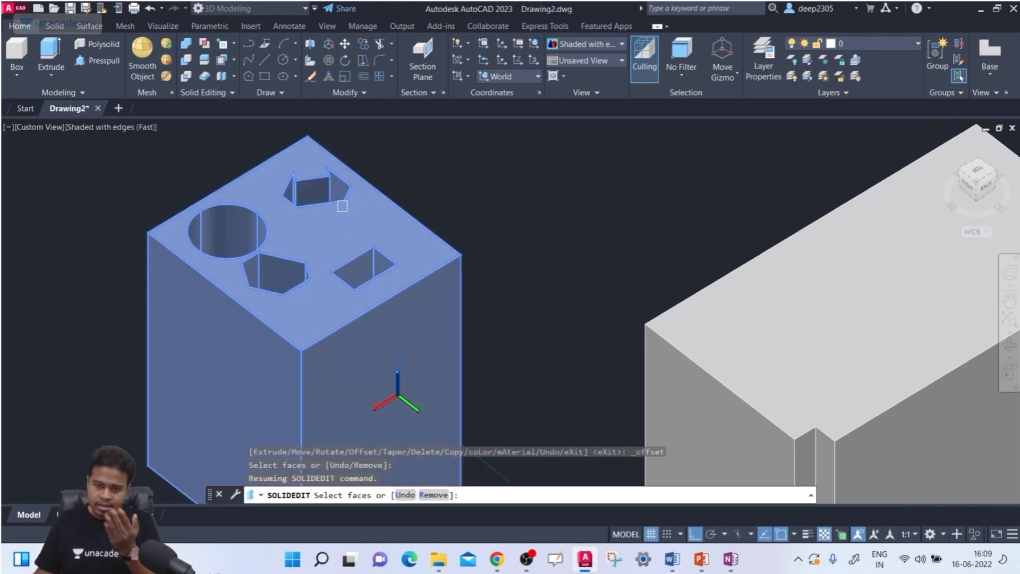
{"action": "scroll", "coordinate": [334, 217], "scroll_direction": "up", "scroll_amount": 4}
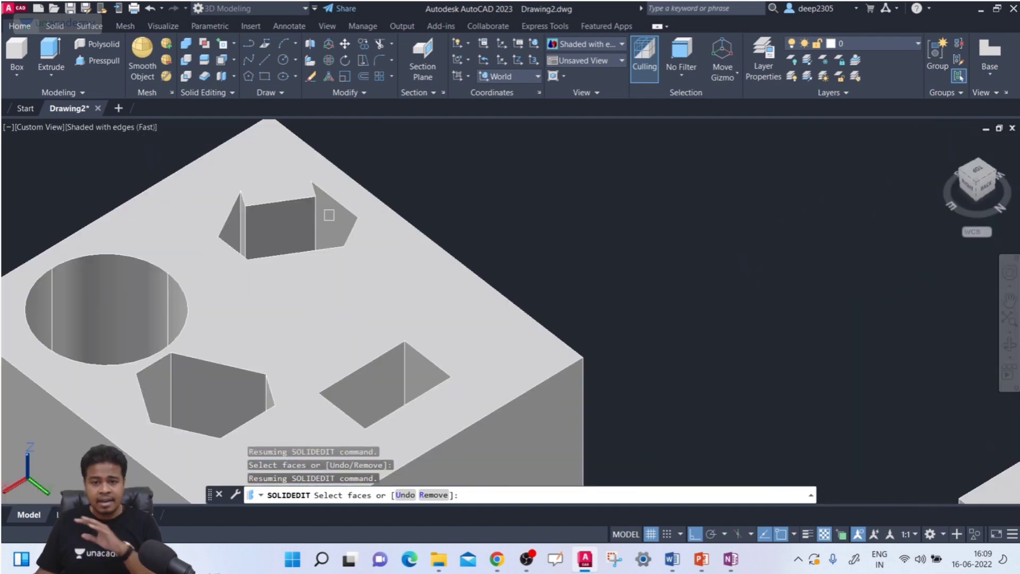
{"action": "middle_click_drag", "start_coordinate": [365, 360], "coordinate": [316, 263]}
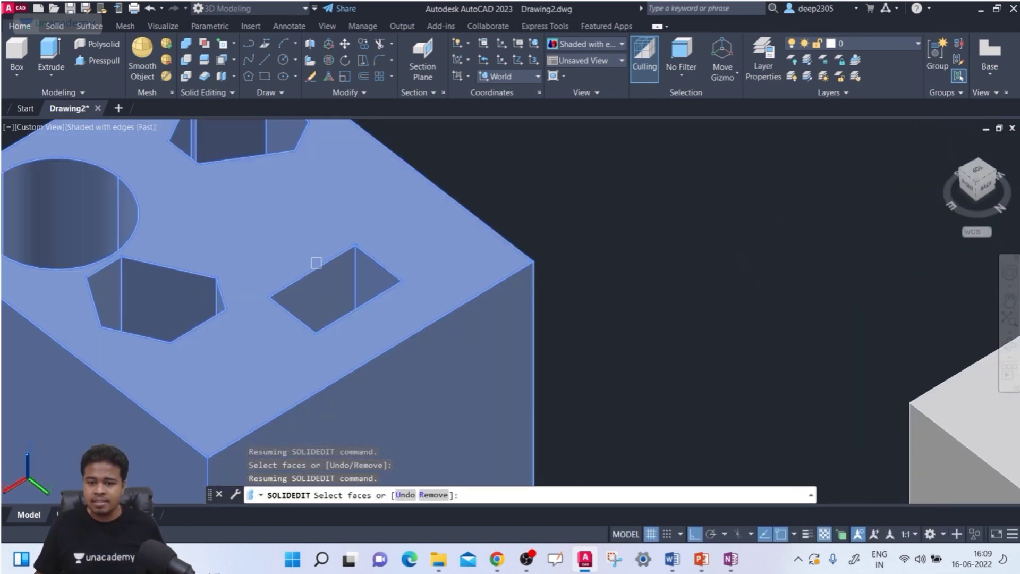
{"action": "key", "text": "Escape"}
Offset the larger visible wall of the rectangular hole by 20 with Offset Faces and leave the command.
{"action": "left_click", "coordinate": [235, 60]}
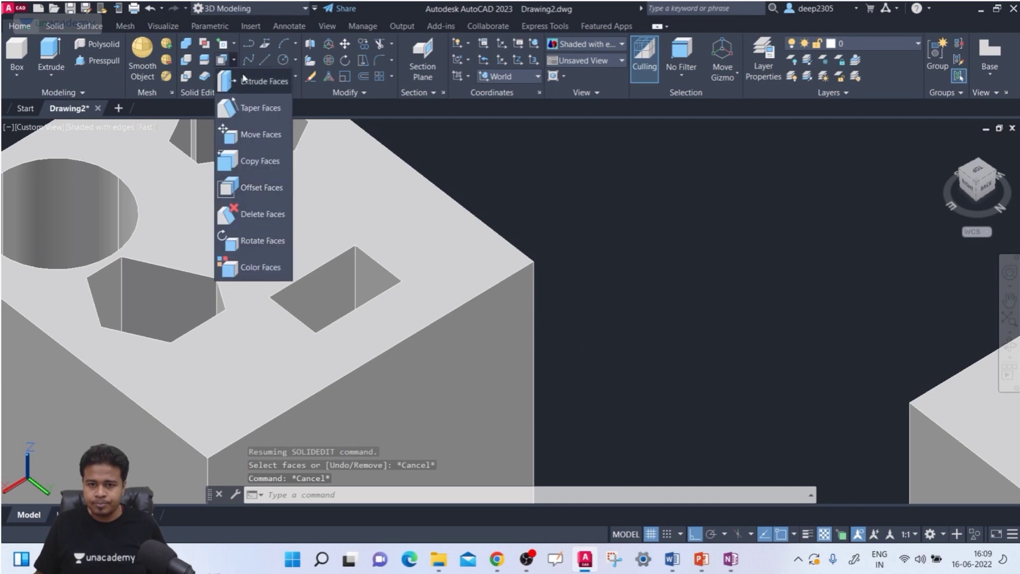
{"action": "left_click", "coordinate": [261, 189]}
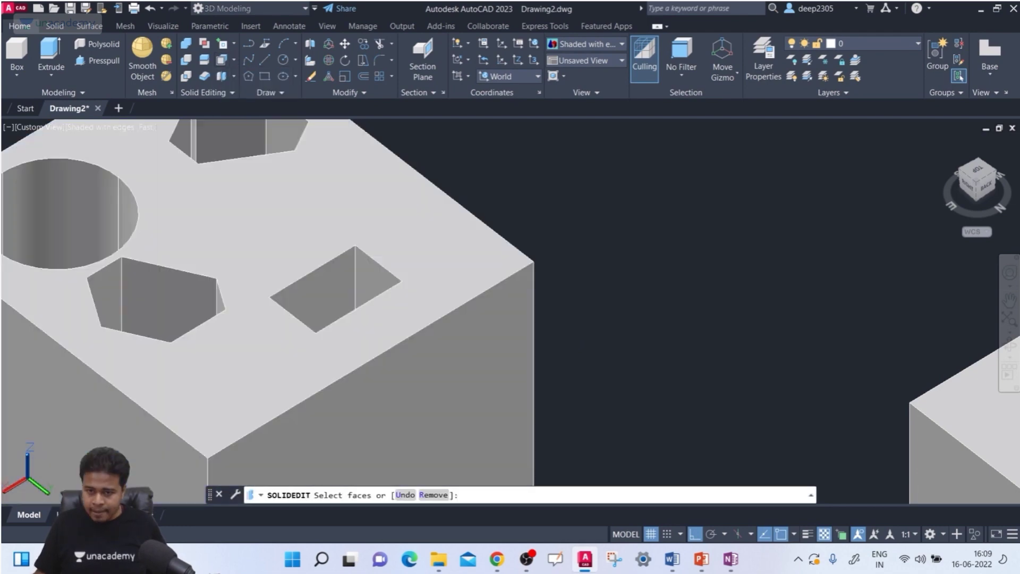
{"action": "left_click", "coordinate": [340, 287]}
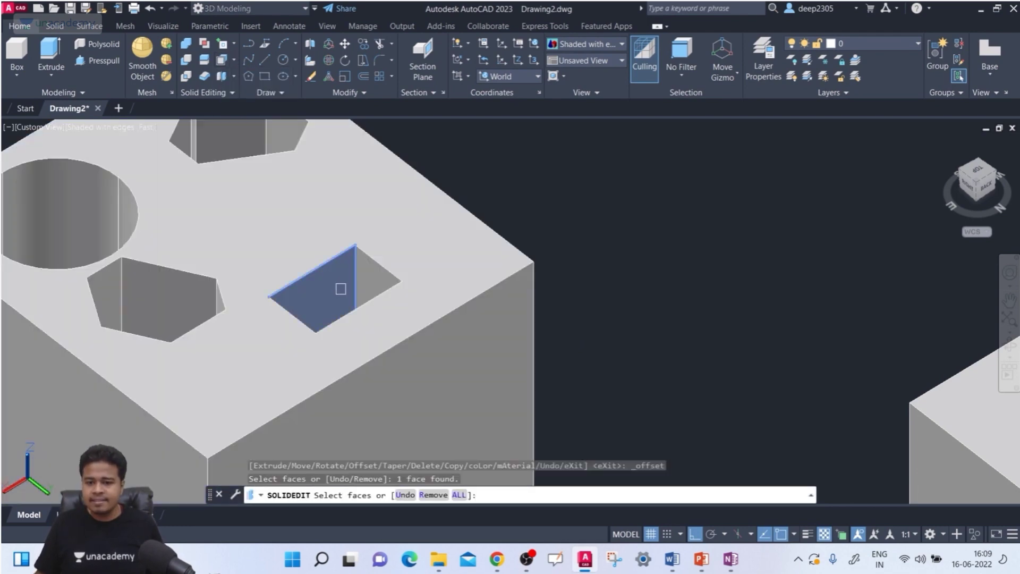
{"action": "key", "text": "Return"}
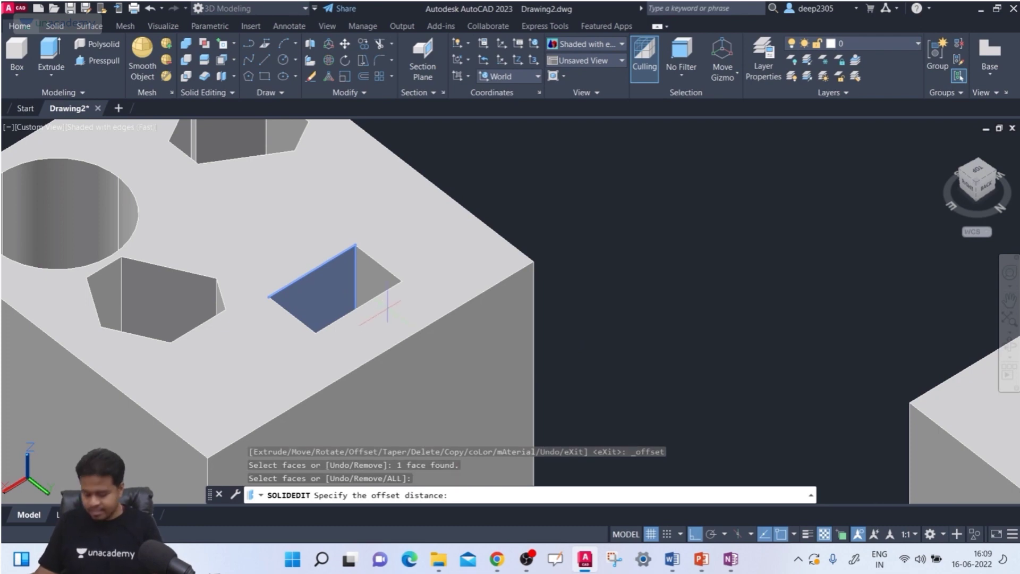
{"action": "type", "text": "20"}
{"action": "key", "text": "Return"}
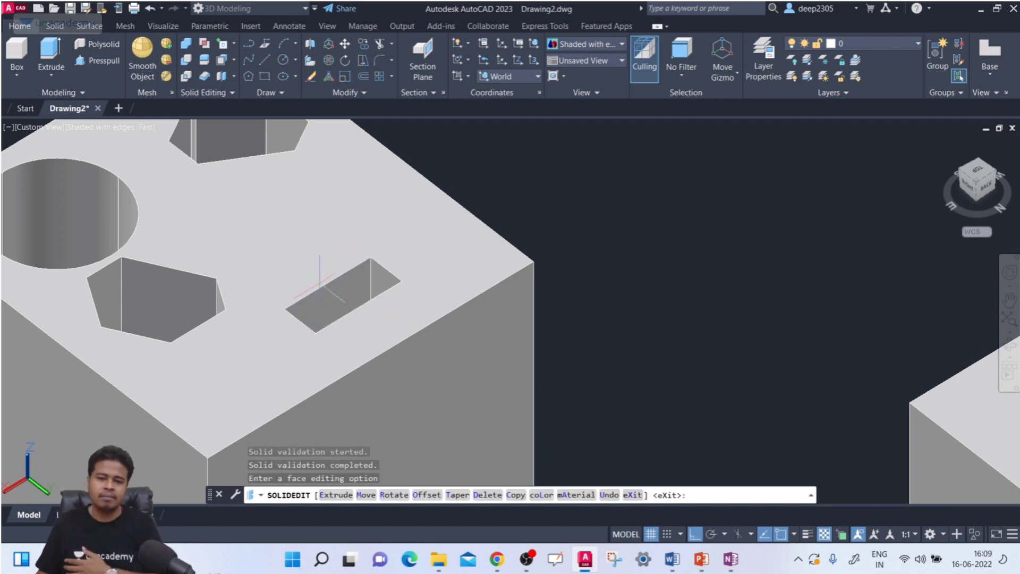
{"action": "scroll", "coordinate": [320, 282], "scroll_direction": "down", "scroll_amount": 4}
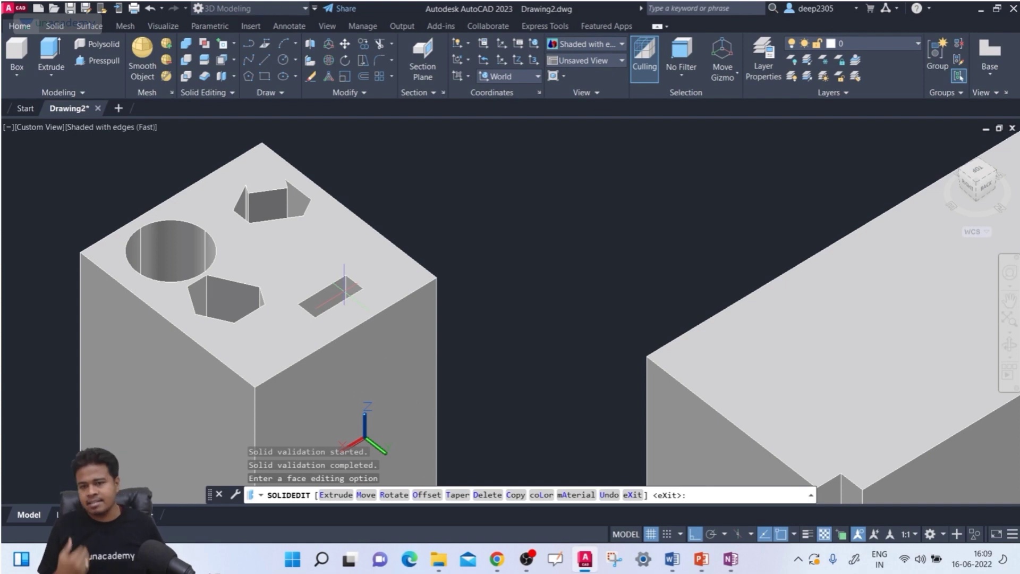
{"action": "key", "text": "Escape"}
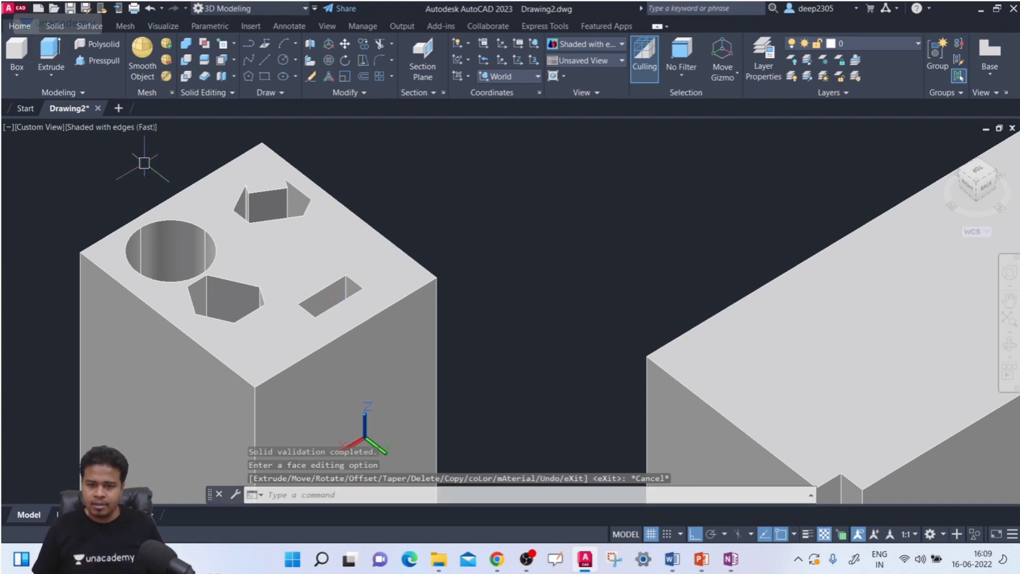
Erase all the solids in the drawing, including the block with holes and both plain boxes.
{"action": "scroll", "coordinate": [205, 204], "scroll_direction": "down", "scroll_amount": 5}
{"action": "left_click", "coordinate": [665, 190]}
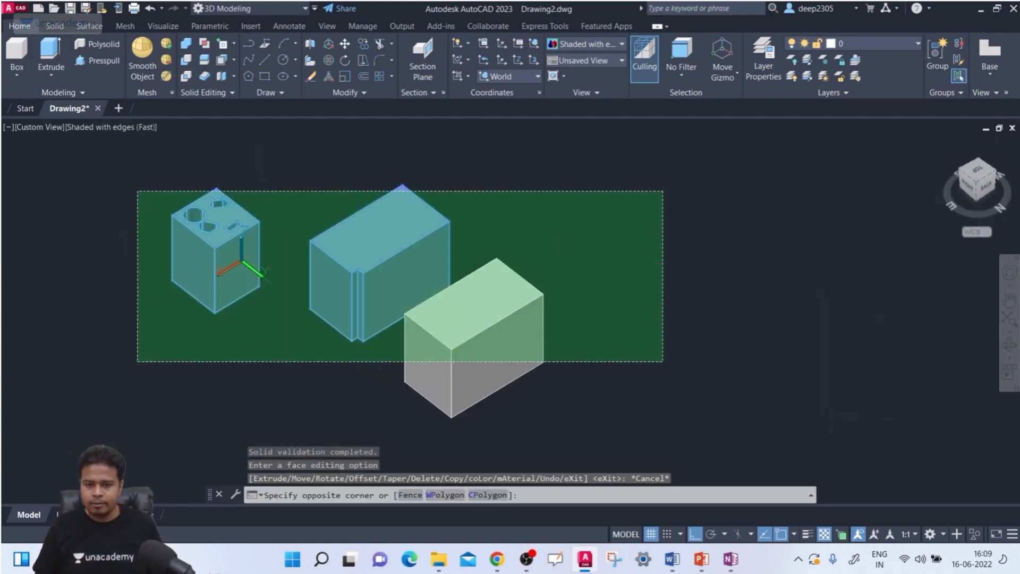
{"action": "left_click", "coordinate": [145, 360]}
{"action": "key", "text": "Delete"}
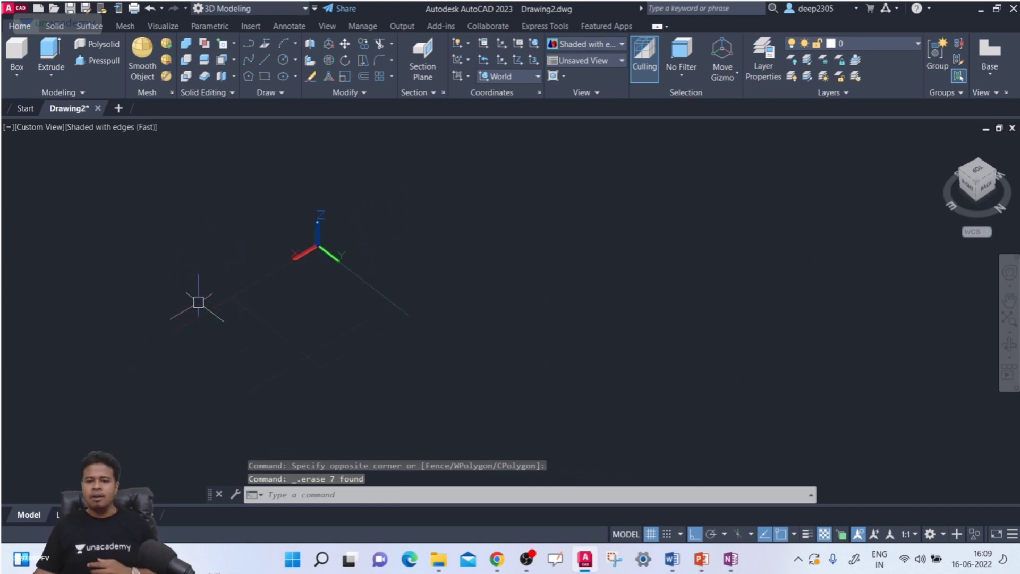
{"action": "left_click", "coordinate": [231, 58]}
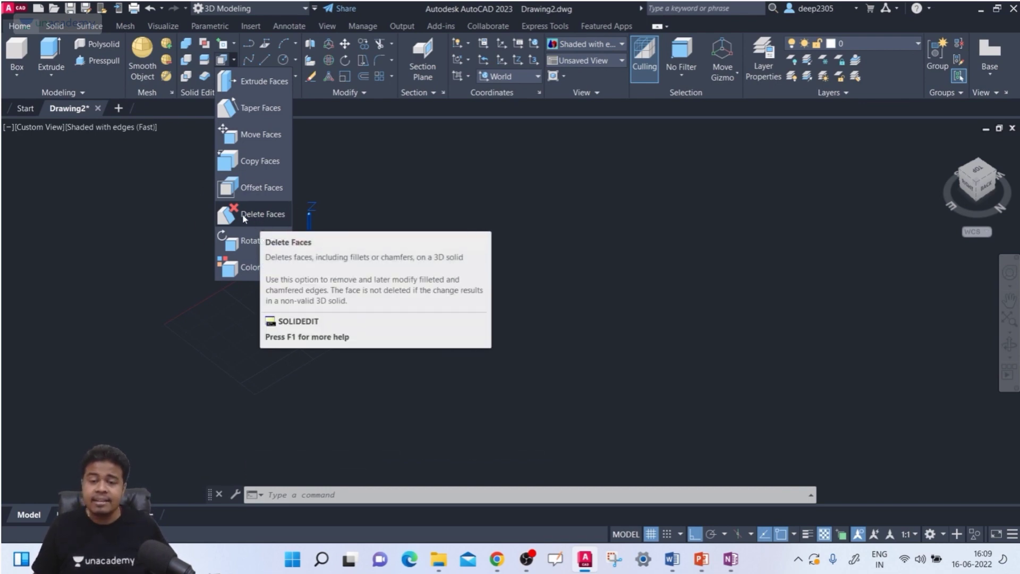
{"action": "key", "text": "Escape"}
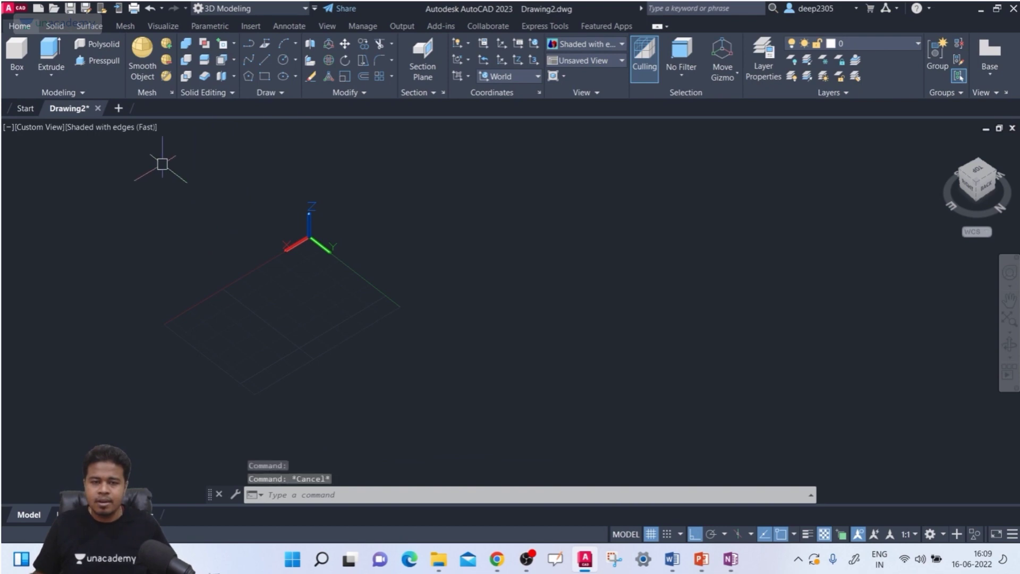
Draw a new solid box about 149 by 208 and about 196 high near the origin.
{"action": "left_click", "coordinate": [18, 76]}
{"action": "left_click", "coordinate": [44, 97]}
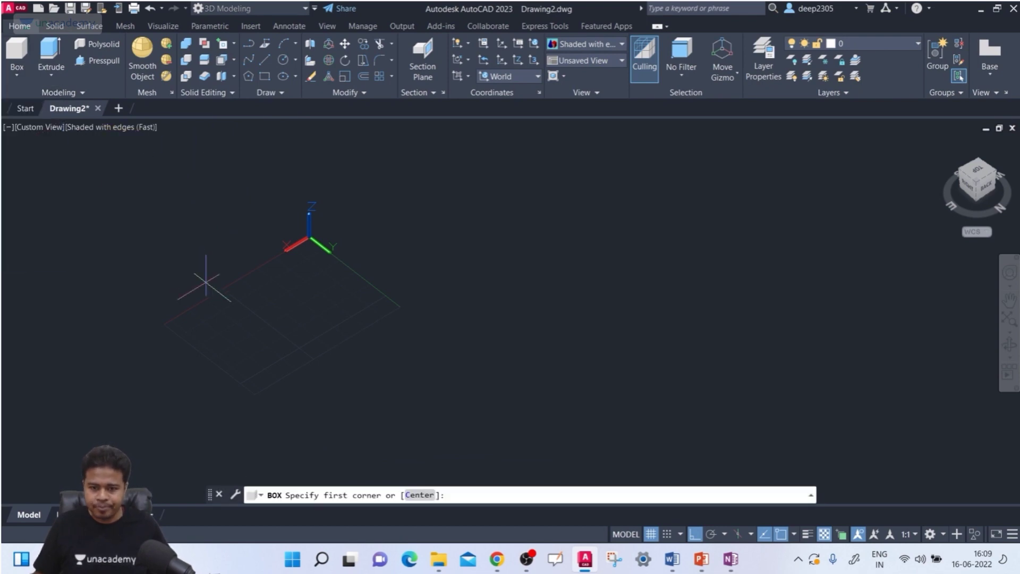
{"action": "scroll", "coordinate": [212, 298], "scroll_direction": "up", "scroll_amount": 3}
{"action": "left_click", "coordinate": [217, 306]}
{"action": "left_click", "coordinate": [452, 343]}
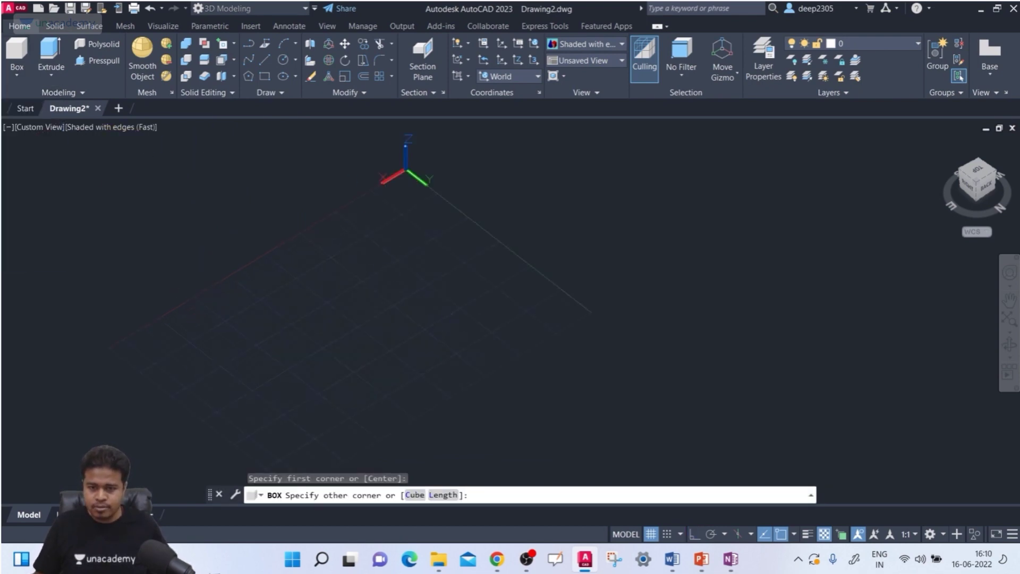
{"action": "left_click", "coordinate": [493, 225]}
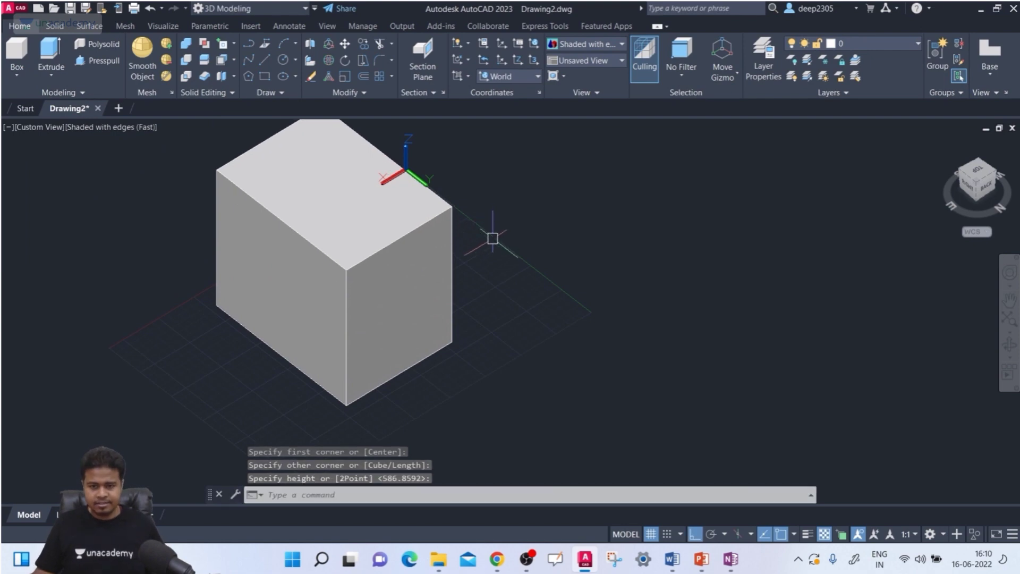
{"action": "key", "text": "Escape"}
{"action": "key", "text": "Escape"}
{"action": "key", "text": "Escape"}
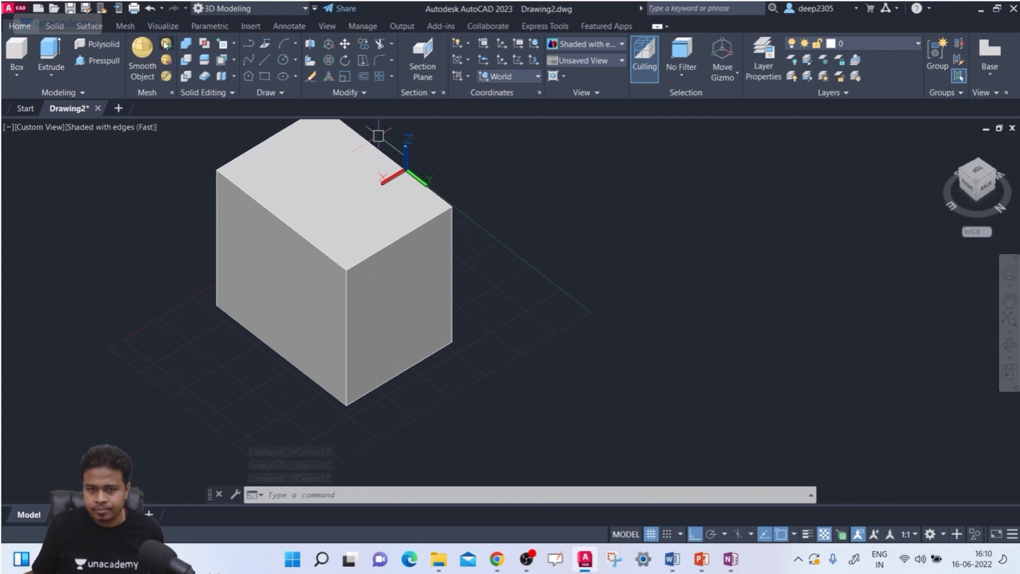
Round the upper edge of the box's right-hand visible side face with Fillet Edge, using radius 50.
{"action": "left_click", "coordinate": [65, 27]}
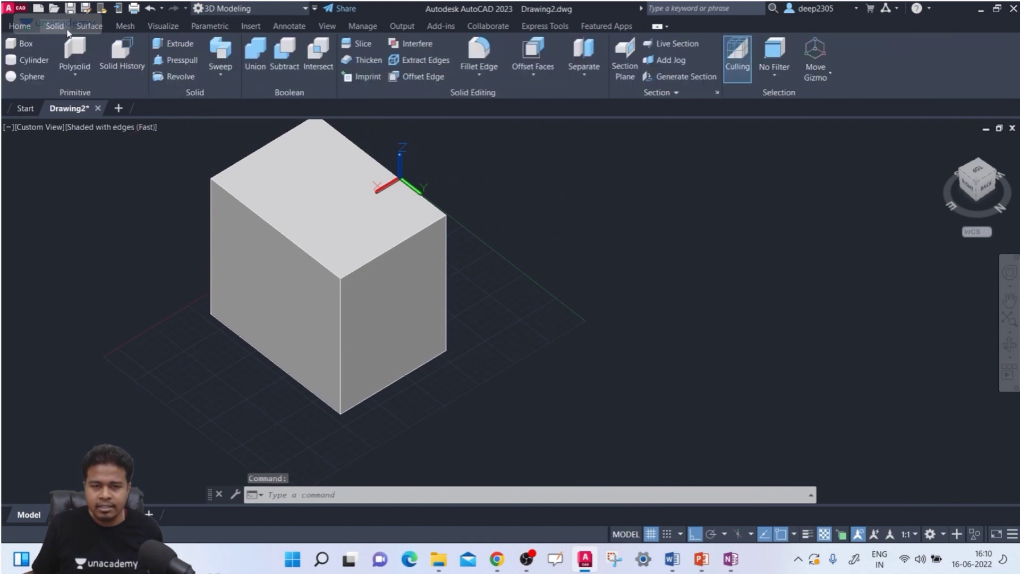
{"action": "left_click", "coordinate": [485, 81]}
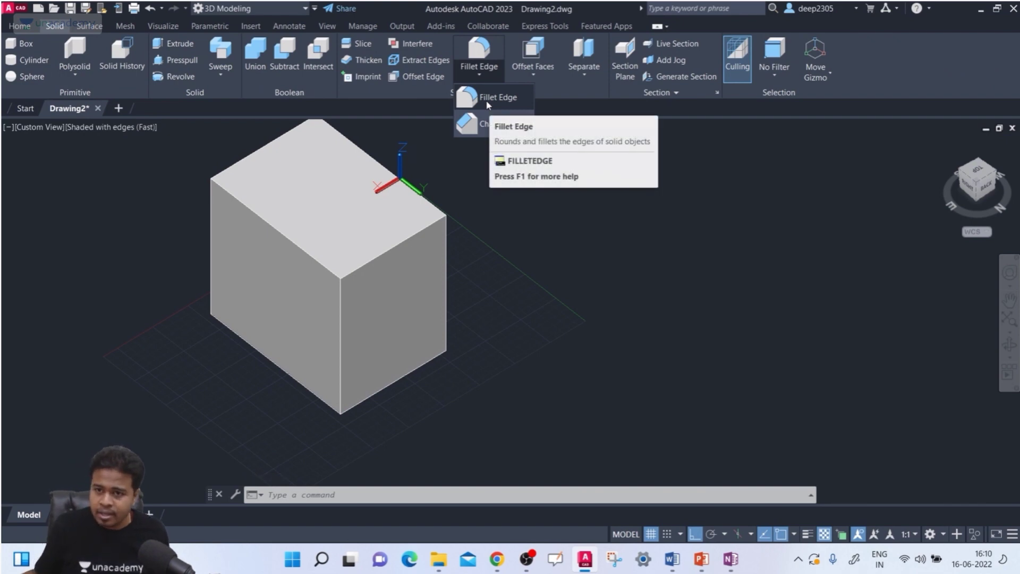
{"action": "left_click", "coordinate": [488, 101]}
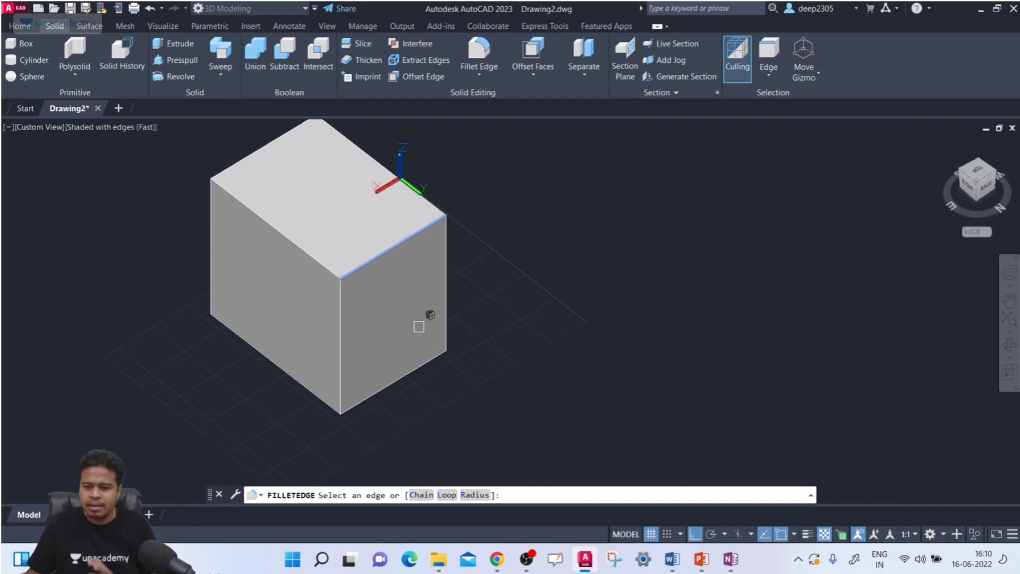
{"action": "left_click", "coordinate": [475, 495]}
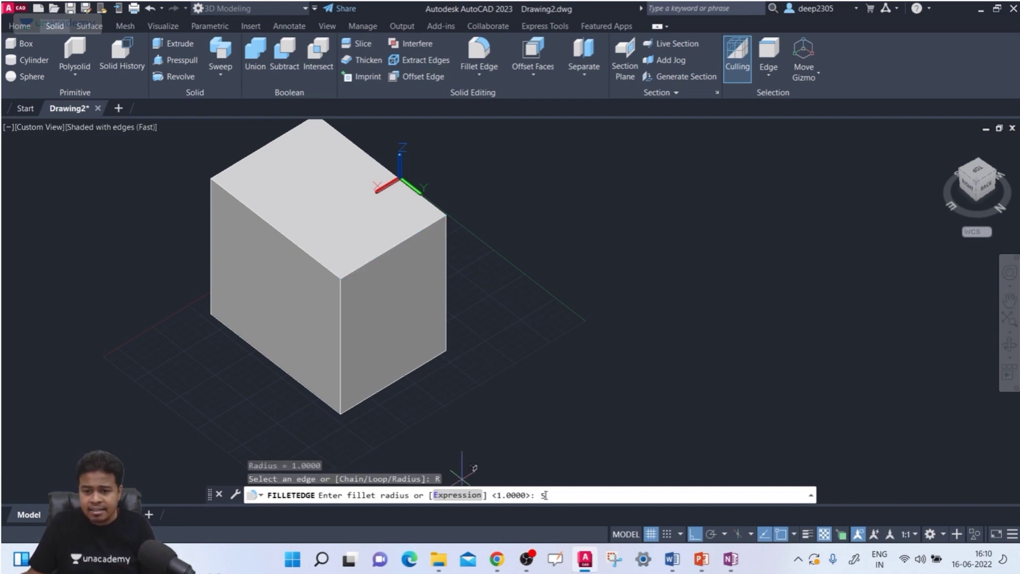
{"action": "type", "text": "50"}
{"action": "key", "text": "Return"}
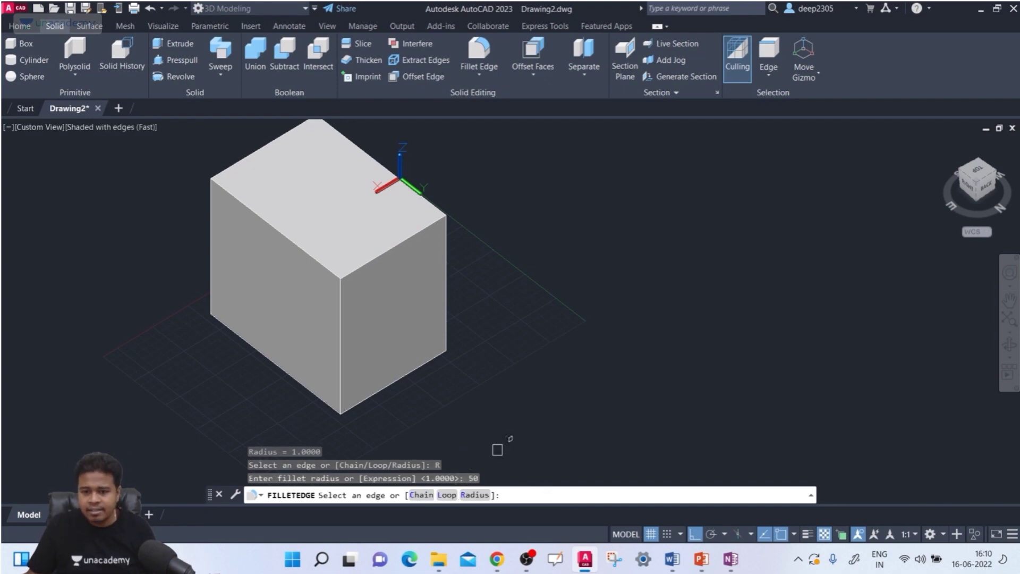
{"action": "left_click", "coordinate": [393, 244]}
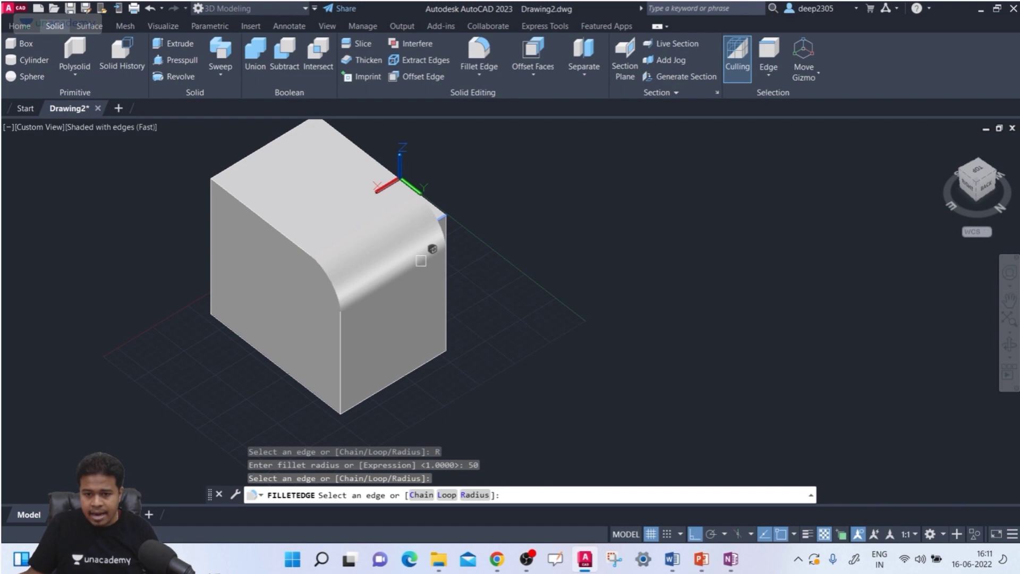
{"action": "key", "text": "Return"}
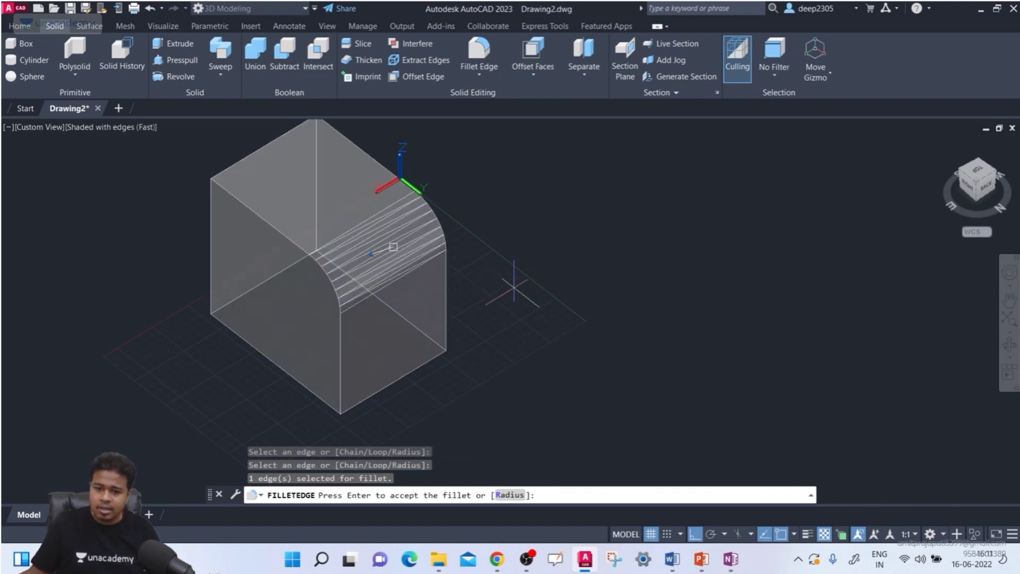
{"action": "key", "text": "Return"}
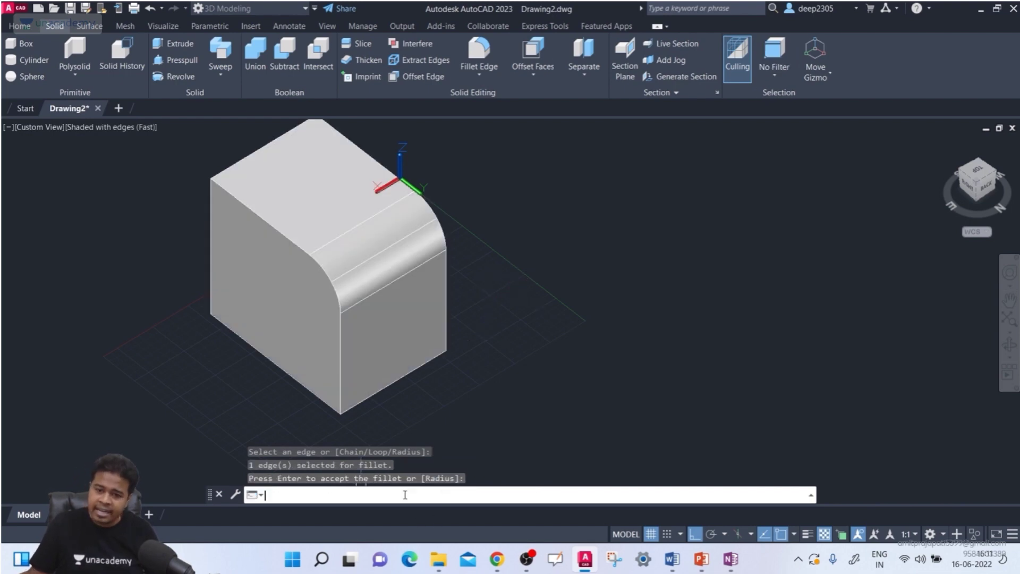
Undo the edge fillet on the box.
{"action": "mouse_move", "coordinate": [350, 275]}
{"action": "middle_mouse_down", "text": "shift"}
{"action": "mouse_move", "coordinate": [376, 262]}
{"action": "mouse_move", "coordinate": [350, 284]}
{"action": "middle_mouse_up", "text": "shift"}
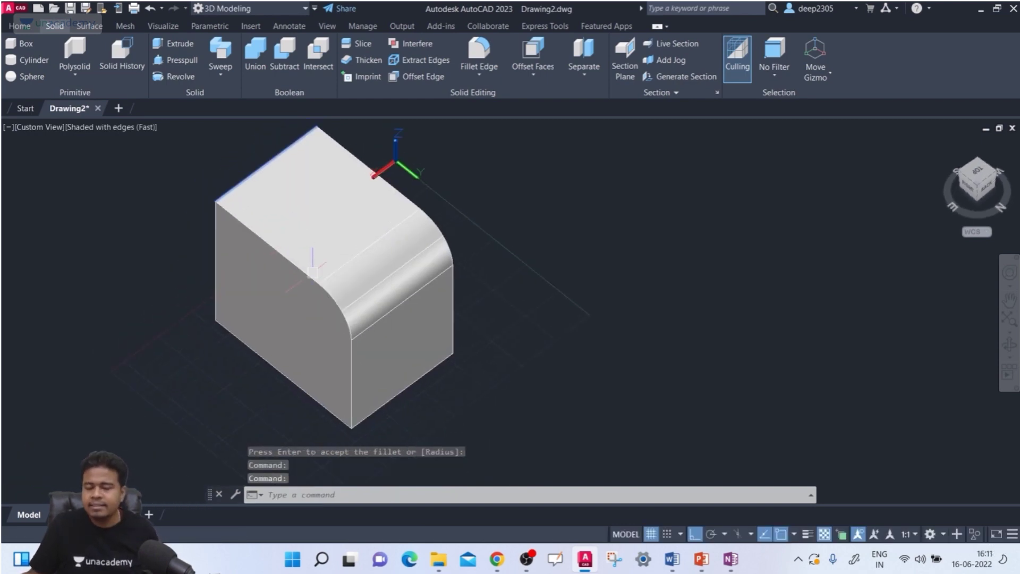
{"action": "key", "text": "Escape"}
{"action": "middle_click_drag", "start_coordinate": [271, 244], "coordinate": [277, 254], "text": "shift"}
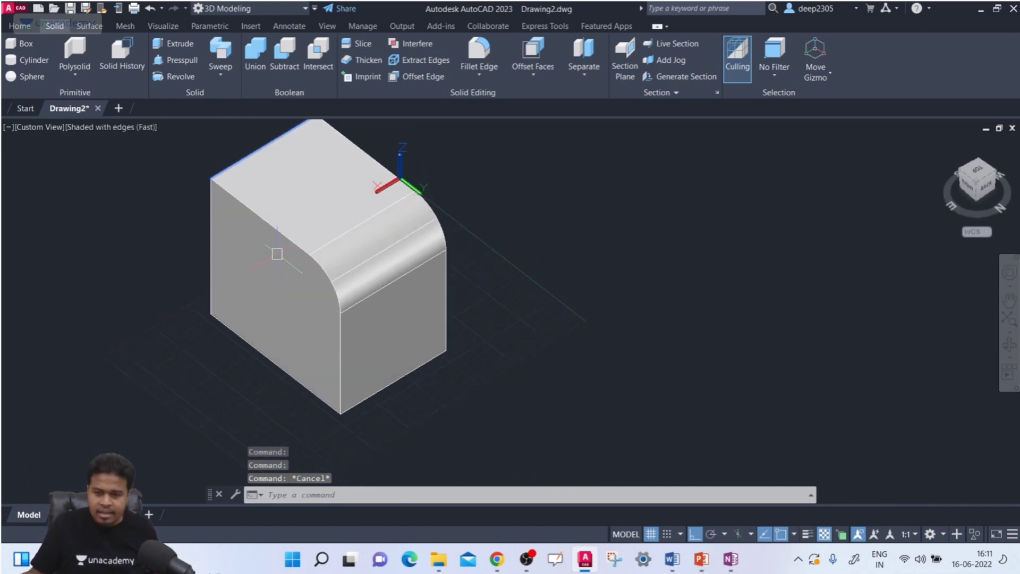
{"action": "key", "text": "ctrl+z"}
{"action": "key", "text": "ctrl+z"}
Set the box's color to Cyan in its properties and deselect it.
{"action": "left_click", "coordinate": [279, 252]}
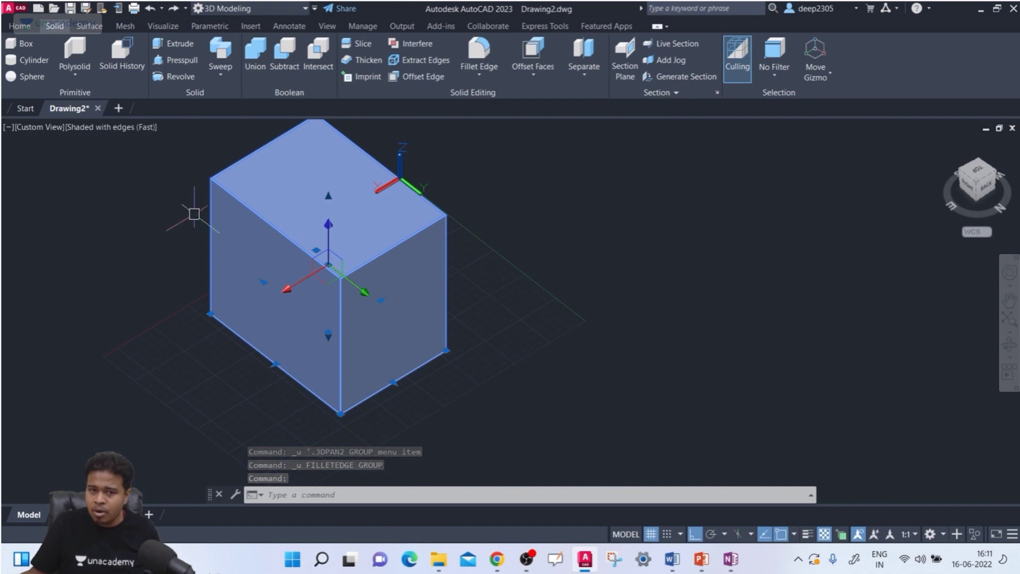
{"action": "right_click", "coordinate": [270, 202]}
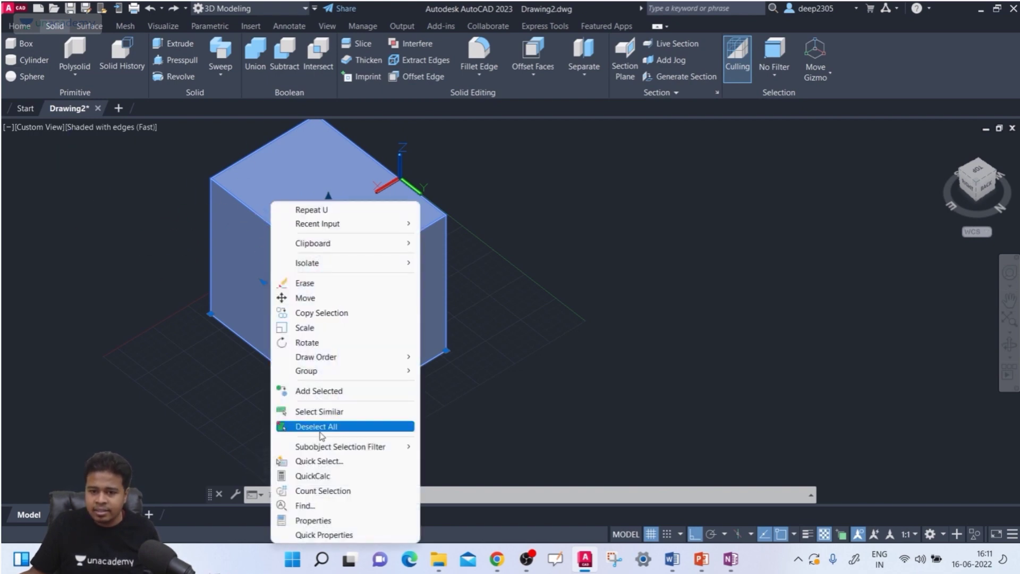
{"action": "left_click", "coordinate": [337, 521]}
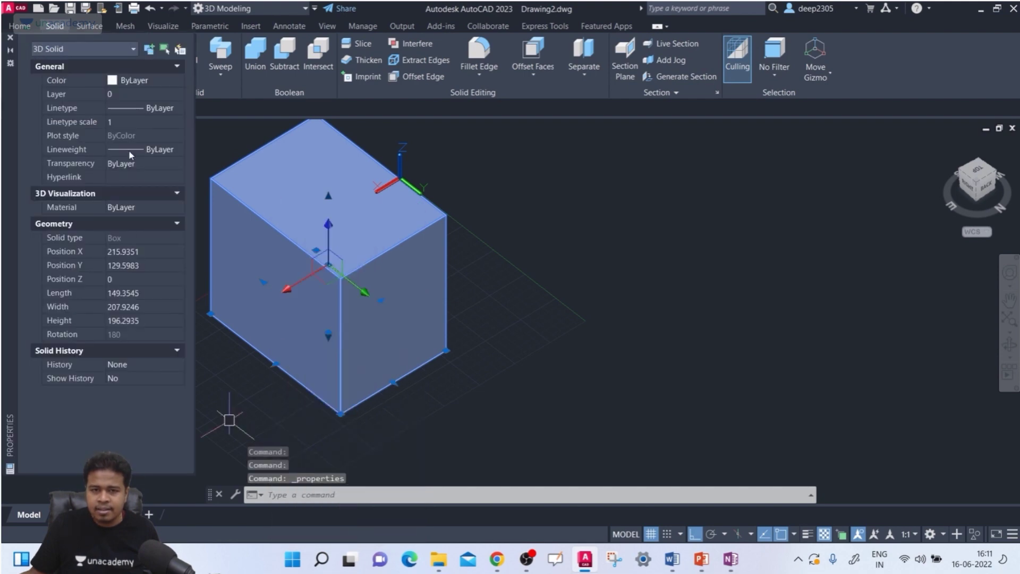
{"action": "left_click", "coordinate": [141, 82]}
{"action": "left_click", "coordinate": [142, 81]}
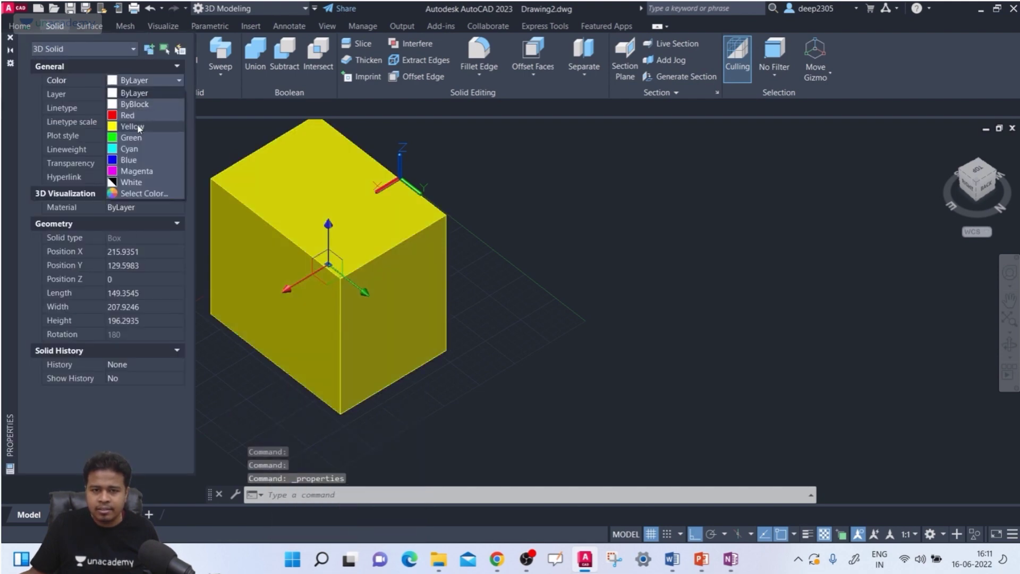
{"action": "left_click", "coordinate": [136, 149]}
{"action": "key", "text": "Escape"}
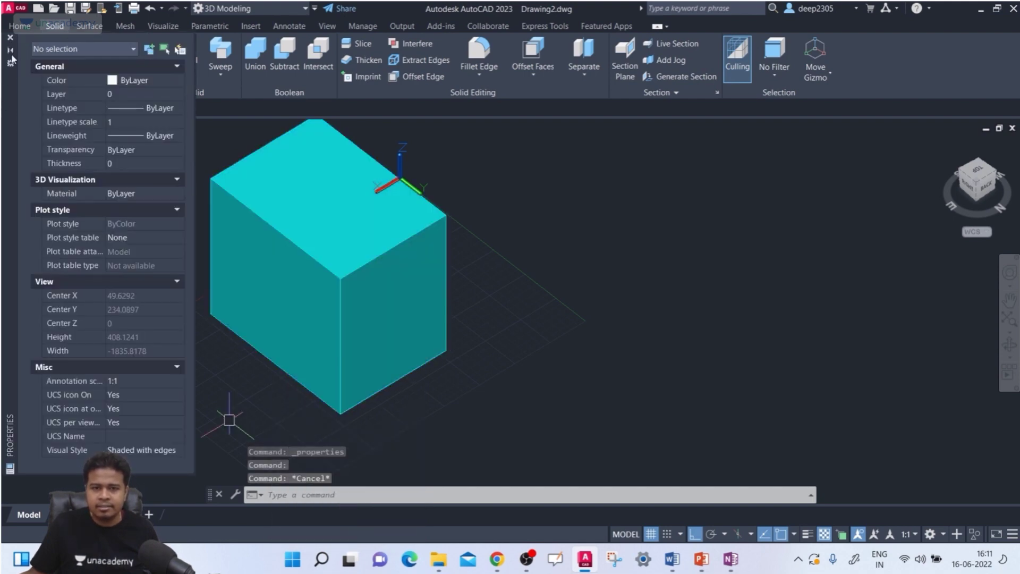
{"action": "left_click", "coordinate": [10, 39]}
{"action": "left_click", "coordinate": [315, 222]}
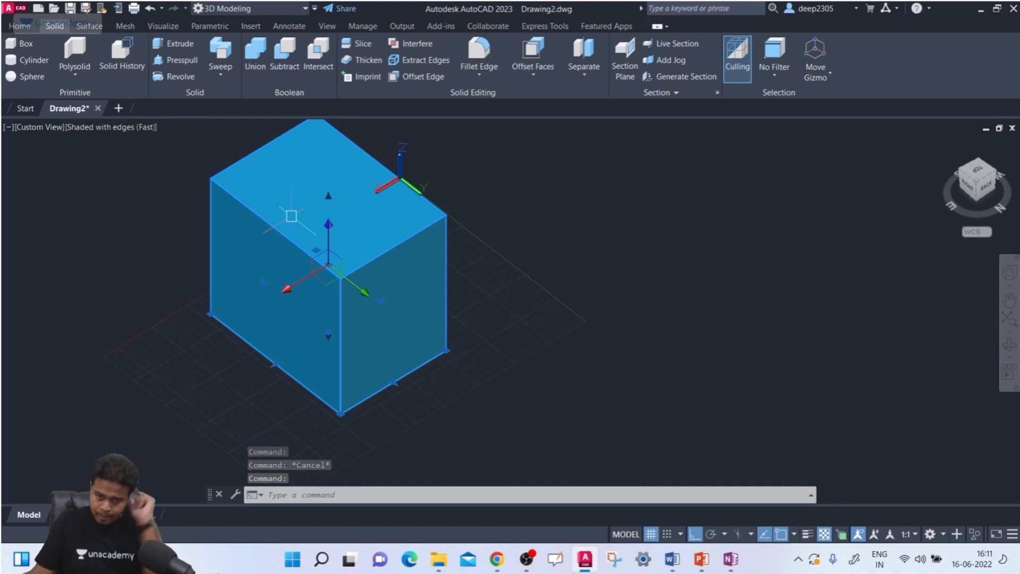
{"action": "mouse_move", "coordinate": [292, 223]}
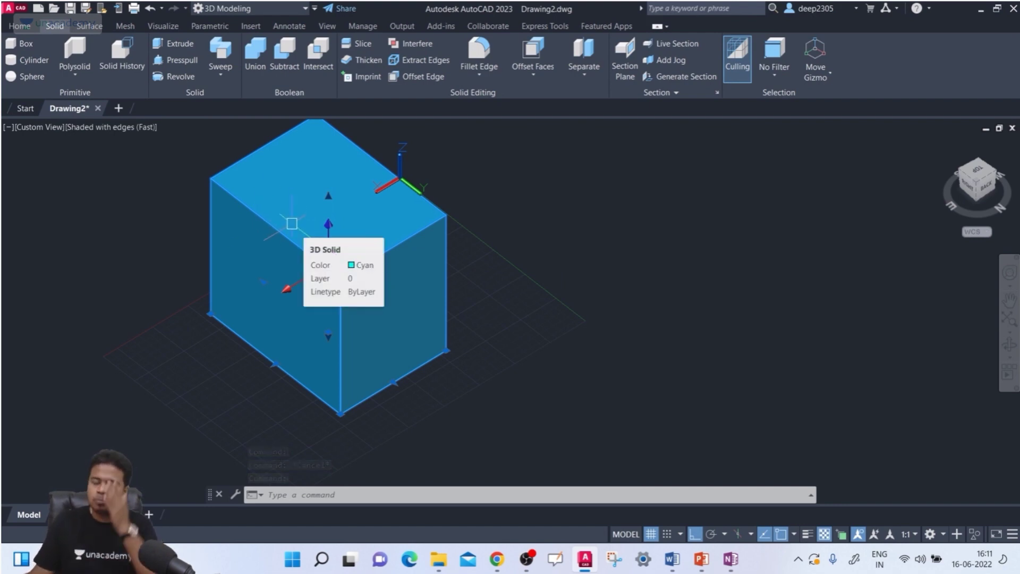
{"action": "key", "text": "Escape"}
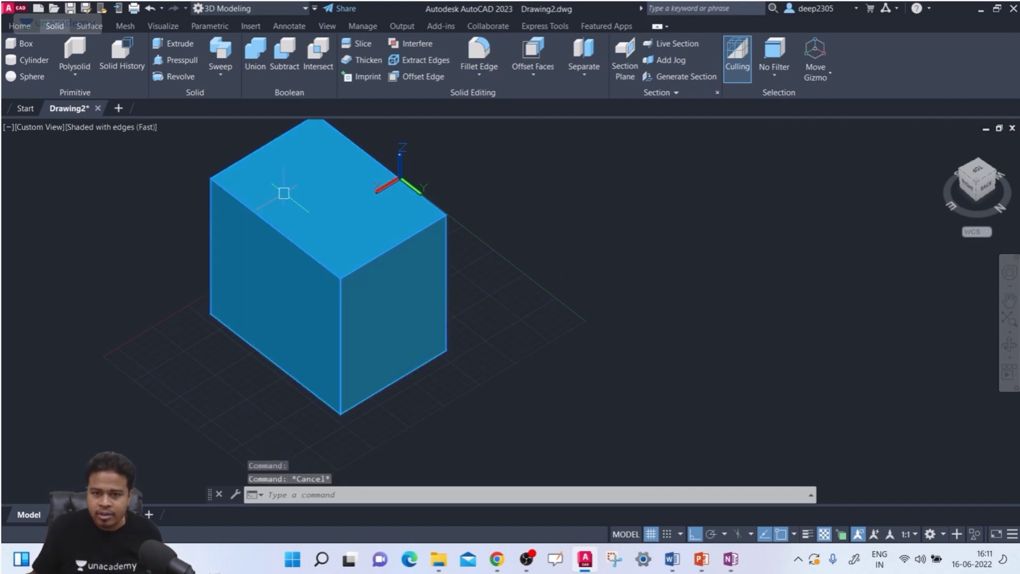
{"action": "left_click", "coordinate": [284, 193]}
{"action": "left_click", "coordinate": [20, 26]}
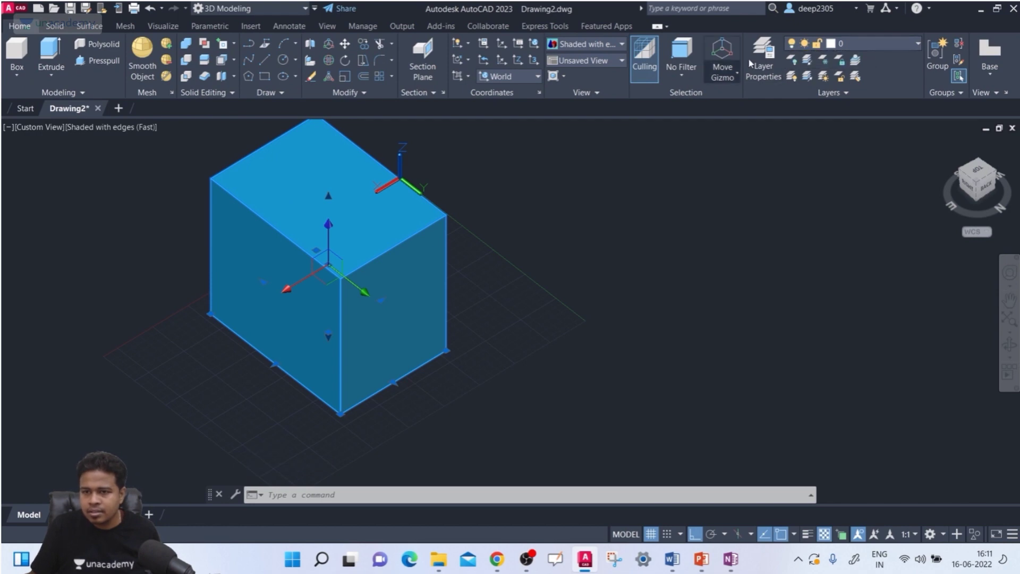
{"action": "left_click", "coordinate": [850, 37]}
{"action": "left_click", "coordinate": [831, 58]}
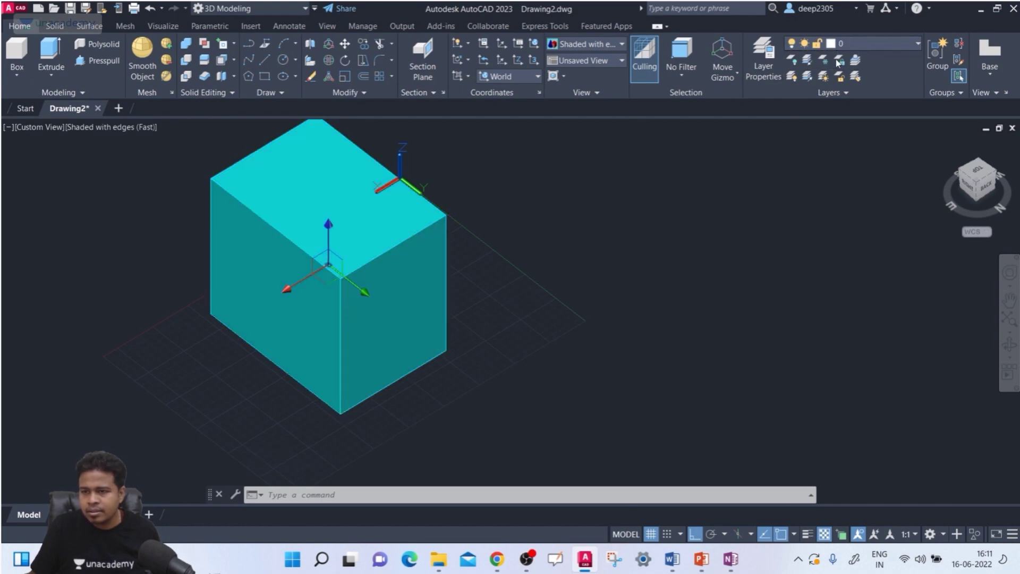
{"action": "left_click", "coordinate": [627, 156]}
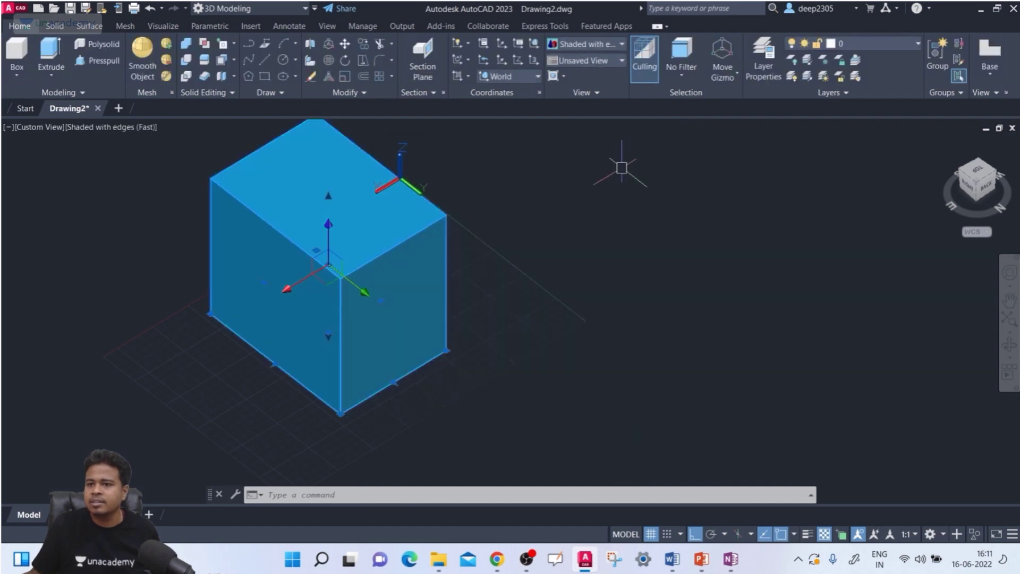
{"action": "key", "text": "Escape"}
{"action": "key", "text": "Escape"}
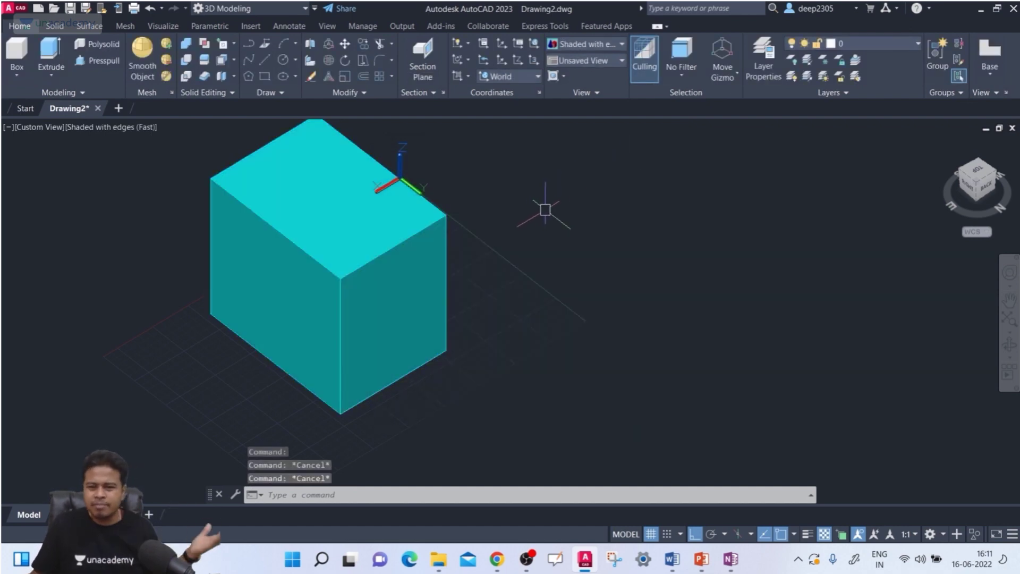
Set the box's color to Magenta in its properties, then deselect it and close the properties.
{"action": "left_click", "coordinate": [391, 292]}
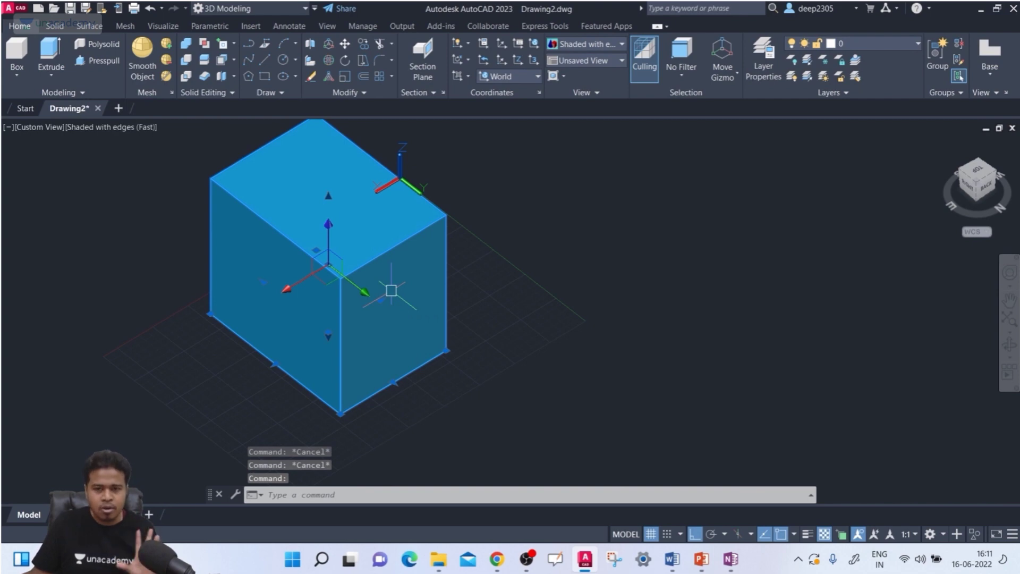
{"action": "right_click", "coordinate": [391, 290]}
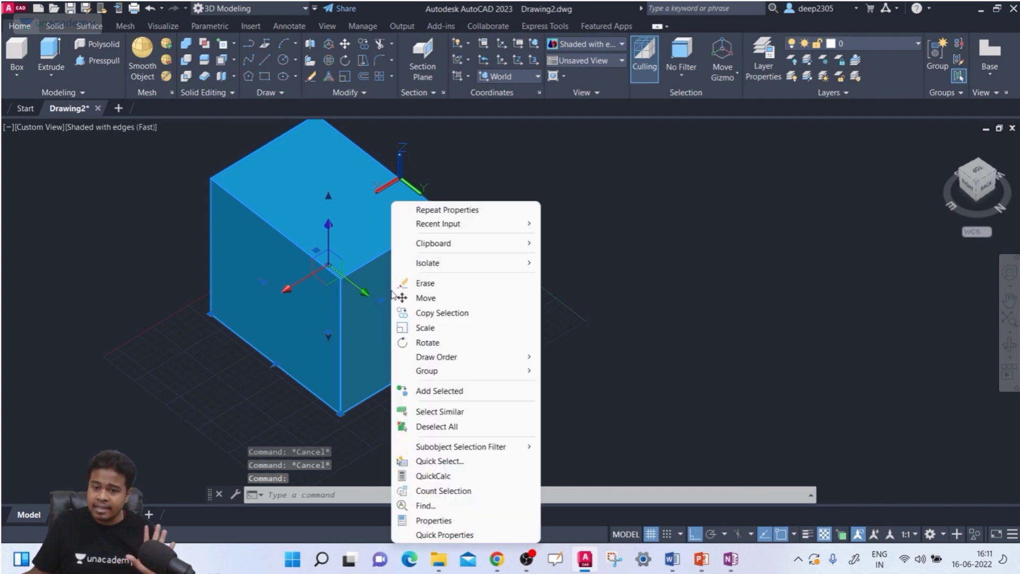
{"action": "left_click", "coordinate": [444, 520]}
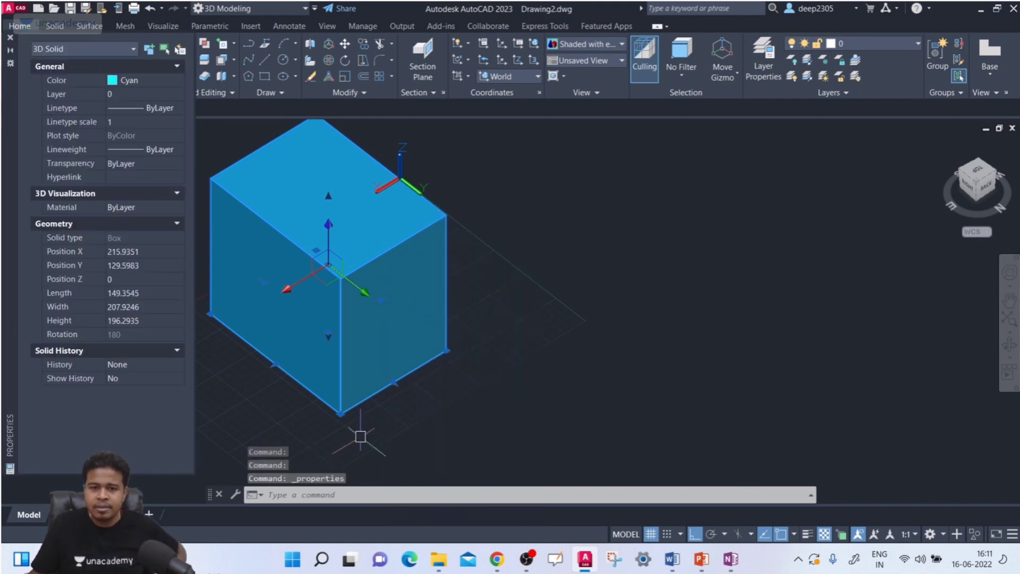
{"action": "left_click", "coordinate": [144, 80]}
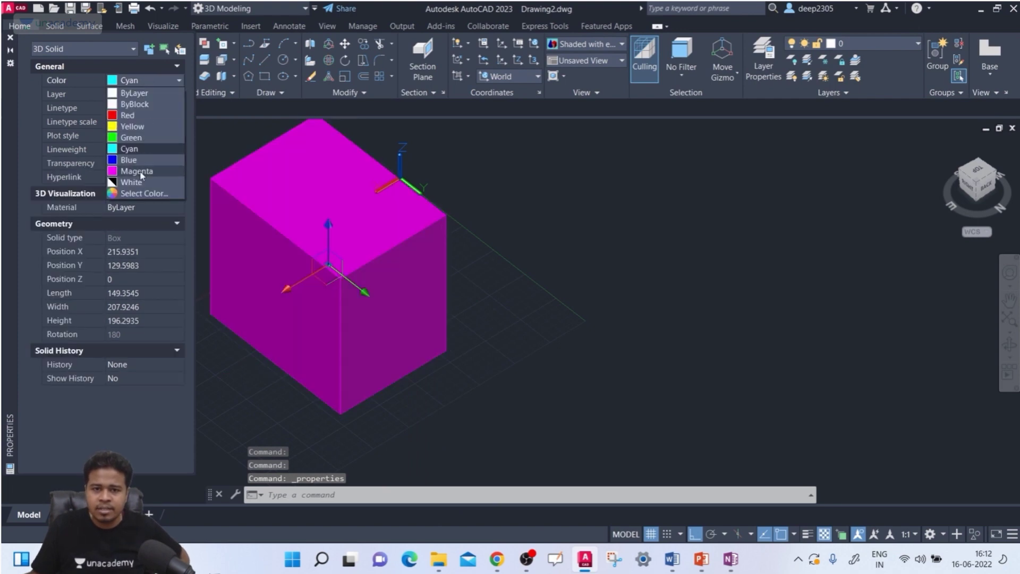
{"action": "left_click", "coordinate": [141, 174]}
{"action": "key", "text": "Escape"}
{"action": "key", "text": "Escape"}
{"action": "key", "text": "Escape"}
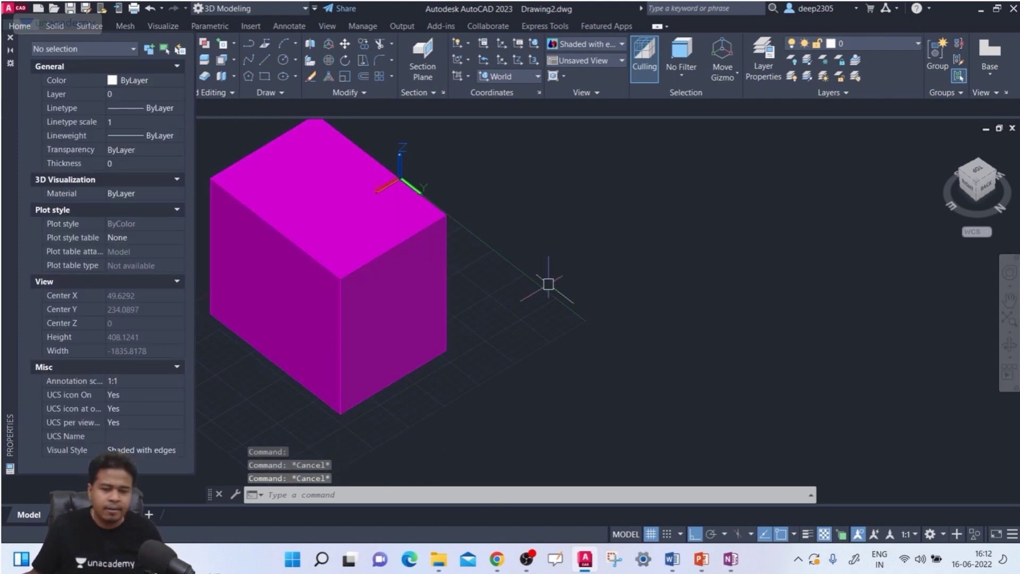
{"action": "left_click", "coordinate": [10, 38]}
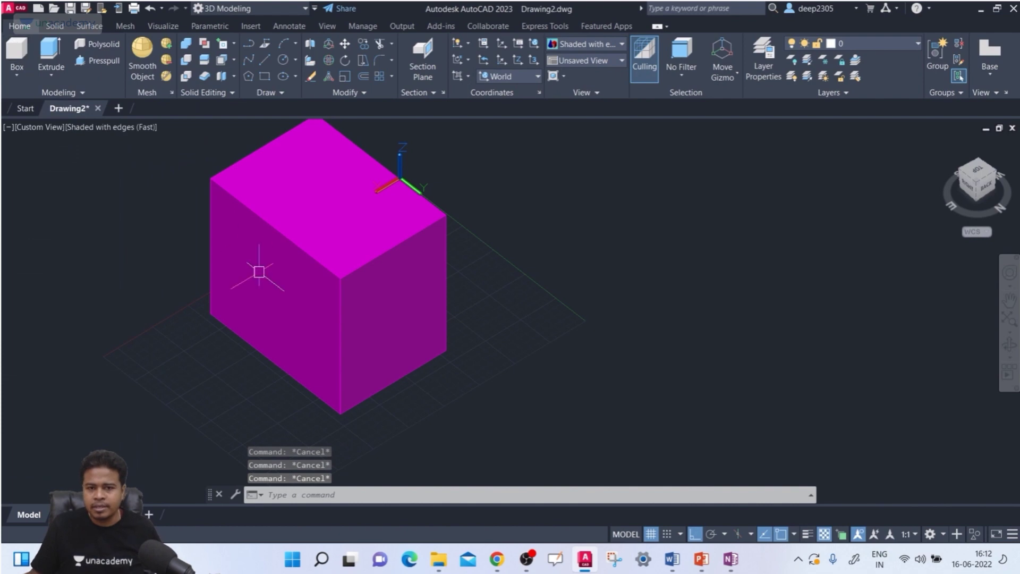
Start Fillet Edge to round an edge of the magenta box.
{"action": "left_click", "coordinate": [55, 26]}
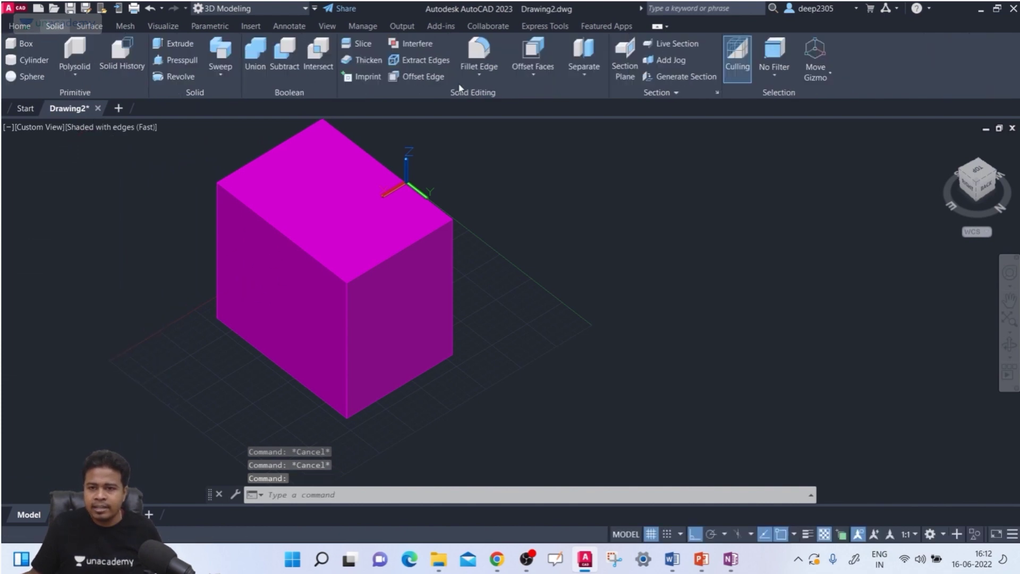
{"action": "left_click", "coordinate": [478, 78]}
{"action": "left_click", "coordinate": [493, 106]}
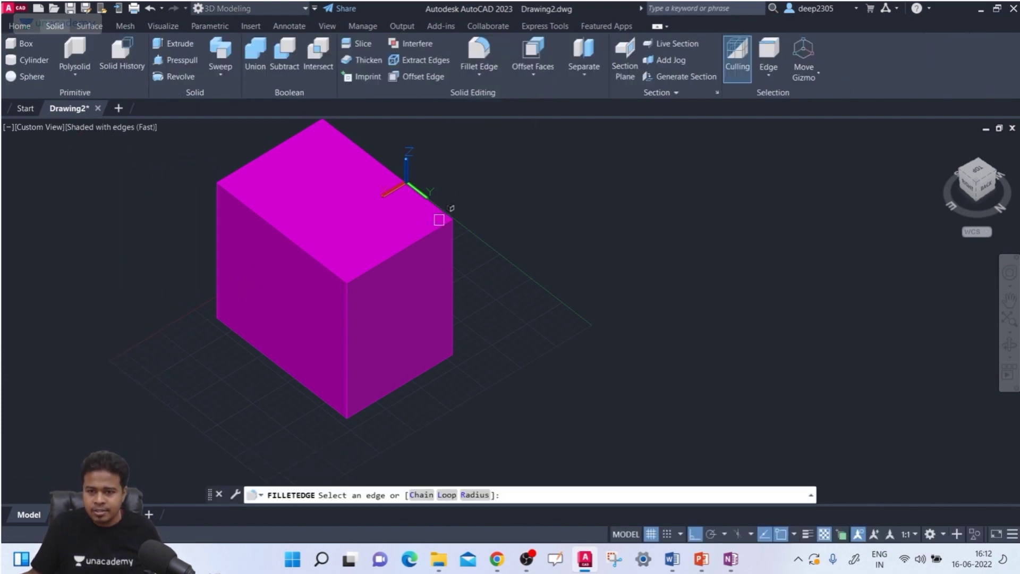
Fillet the box's top edge at the positive Y end with a radius of 50.
{"action": "left_click", "coordinate": [422, 238]}
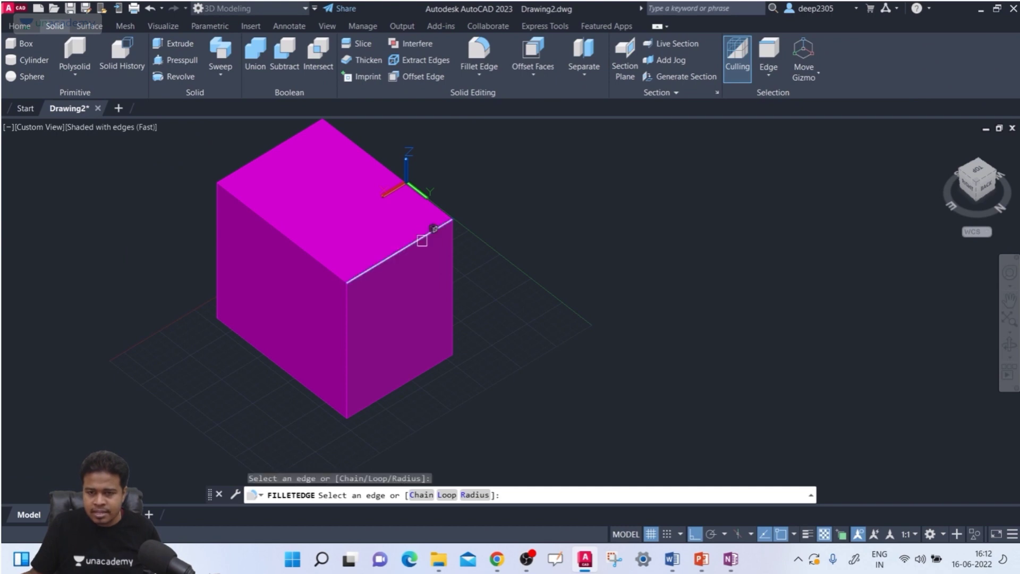
{"action": "left_click", "coordinate": [475, 495]}
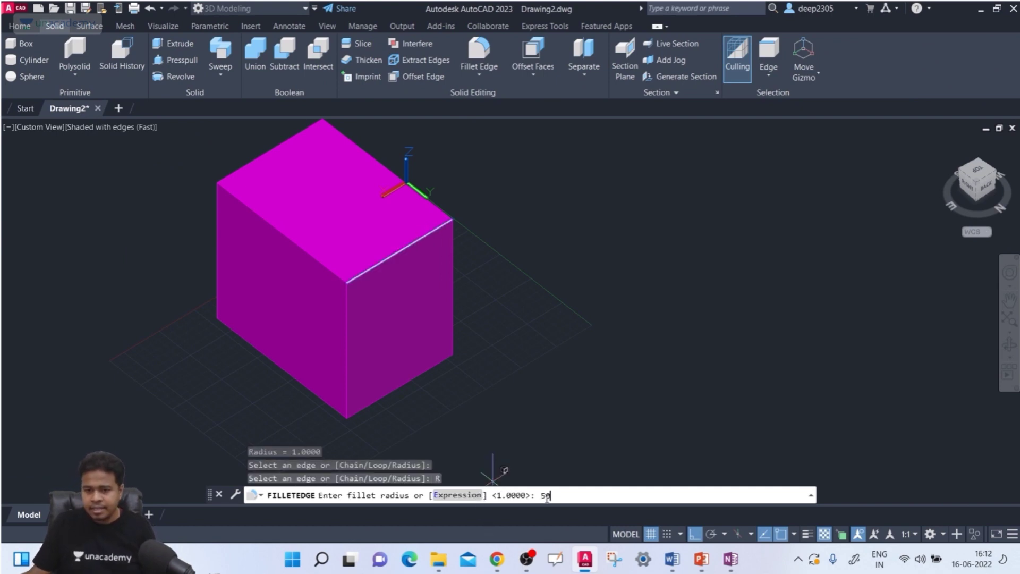
{"action": "type", "text": "50"}
{"action": "key", "text": "Return"}
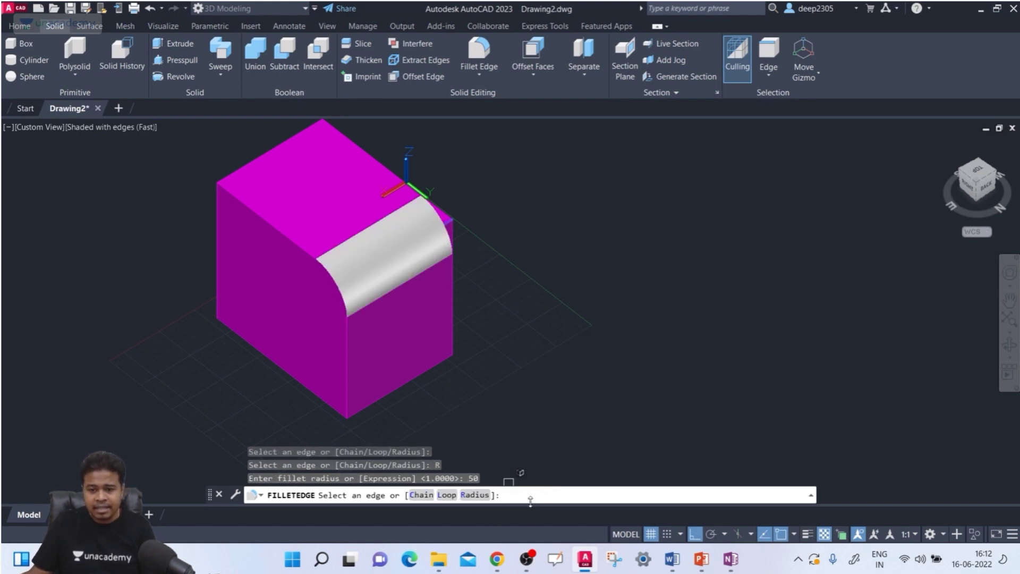
{"action": "key", "text": "Return"}
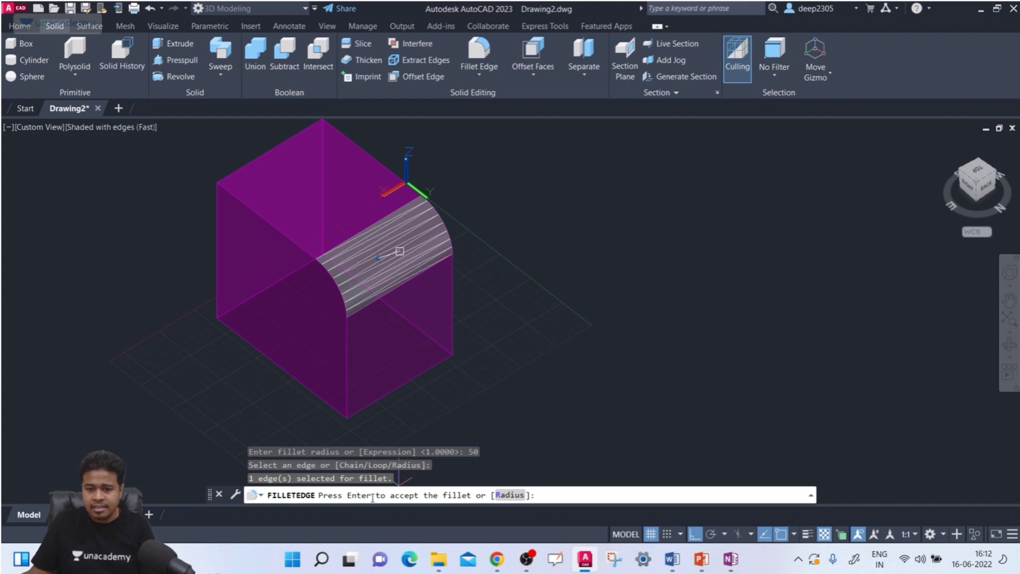
{"action": "key", "text": "Return"}
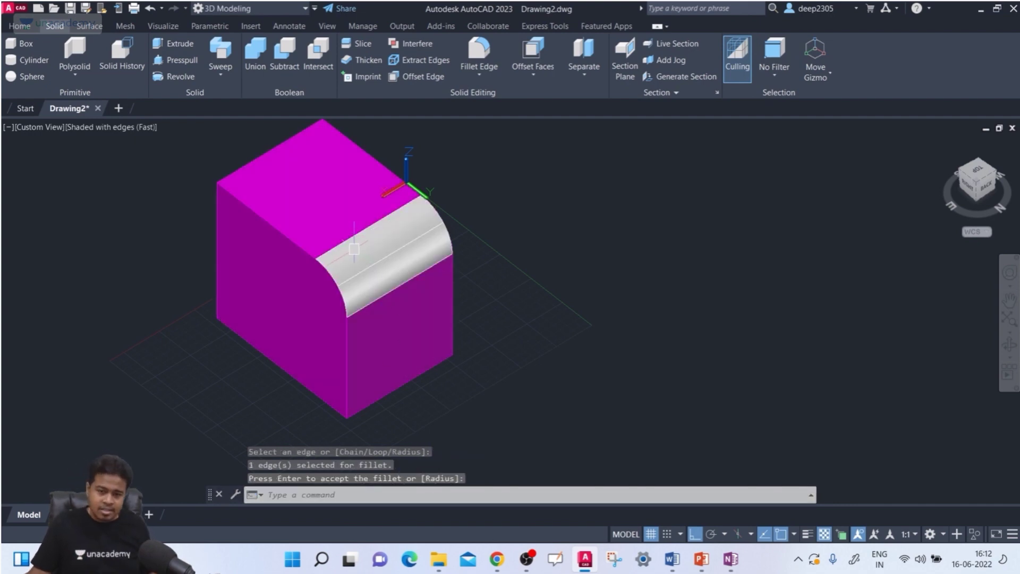
Chamfer the top edge opposite the fillet with Distance1 set to 30 and Distance2 set to 50.
{"action": "middle_click_drag", "start_coordinate": [356, 283], "coordinate": [526, 272], "text": "shift"}
{"action": "scroll", "coordinate": [489, 289], "scroll_direction": "down", "scroll_amount": 5}
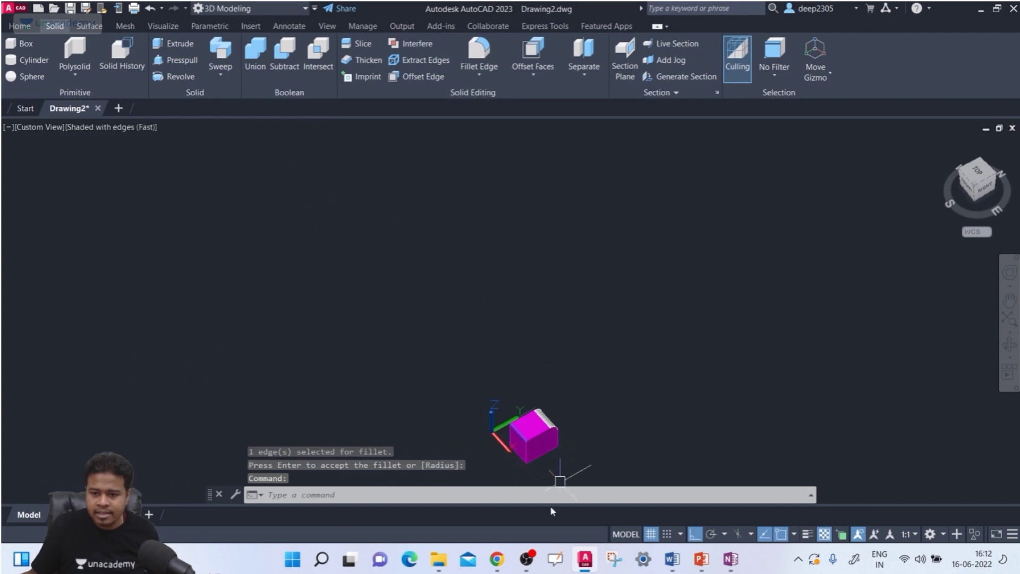
{"action": "scroll", "coordinate": [532, 468], "scroll_direction": "up", "scroll_amount": 4}
{"action": "scroll", "coordinate": [532, 467], "scroll_direction": "up", "scroll_amount": 3}
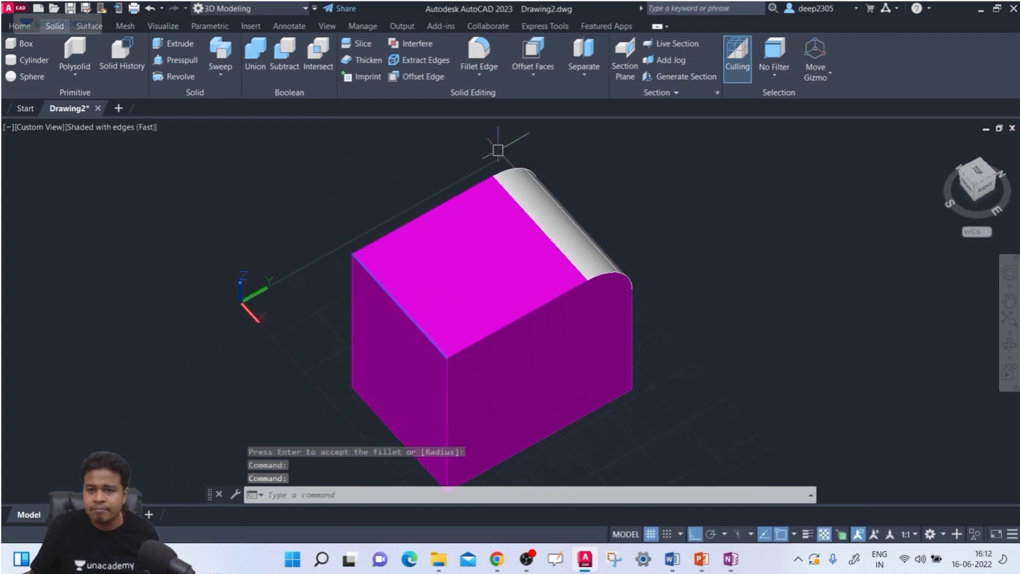
{"action": "left_click", "coordinate": [481, 77]}
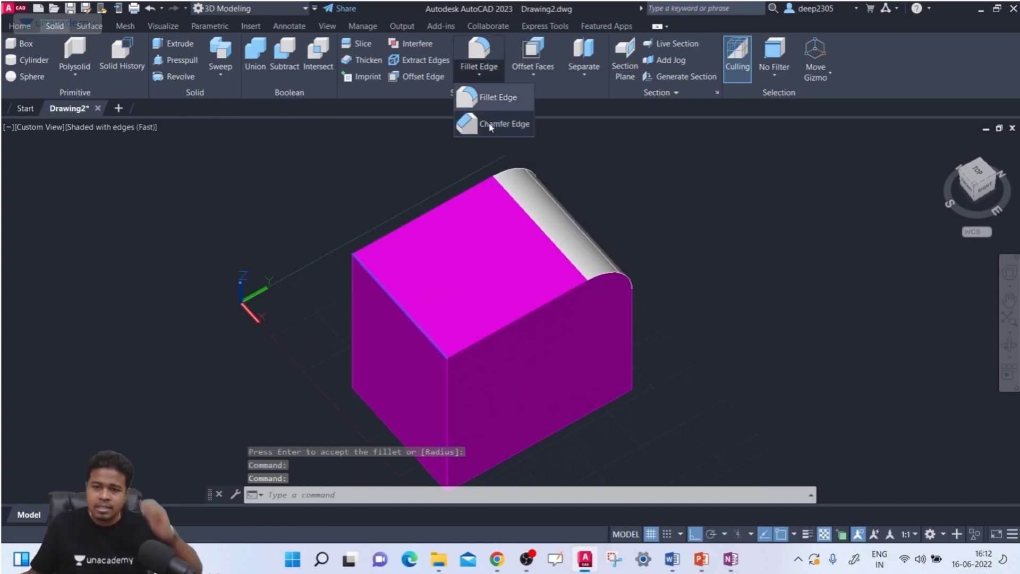
{"action": "left_click", "coordinate": [489, 125]}
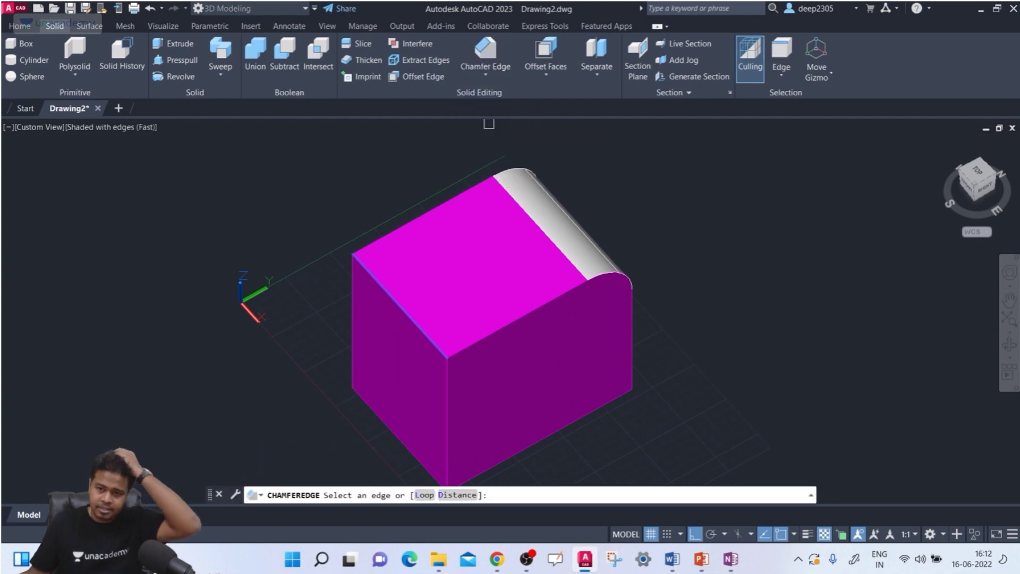
{"action": "left_click", "coordinate": [401, 307]}
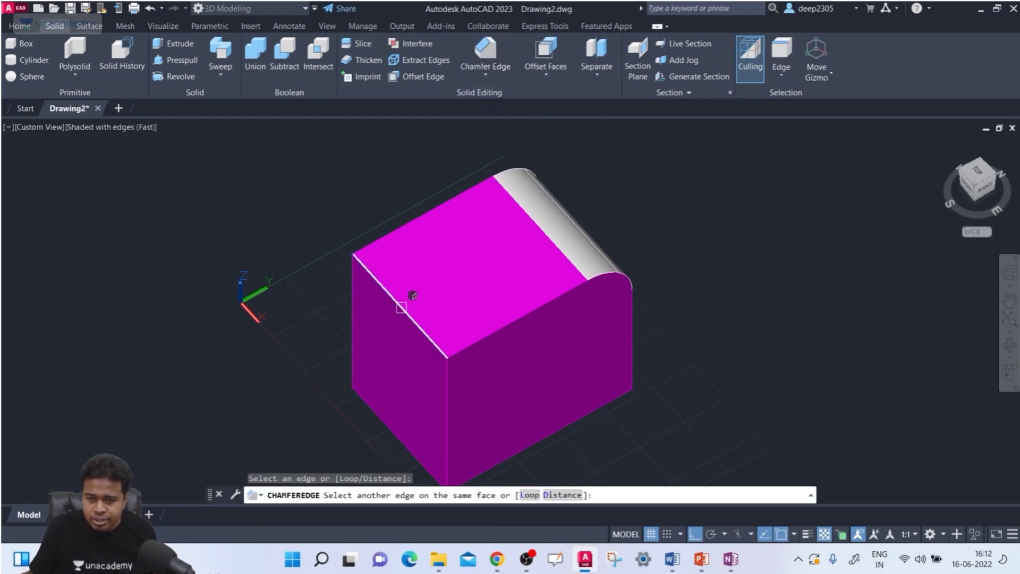
{"action": "left_click", "coordinate": [562, 495]}
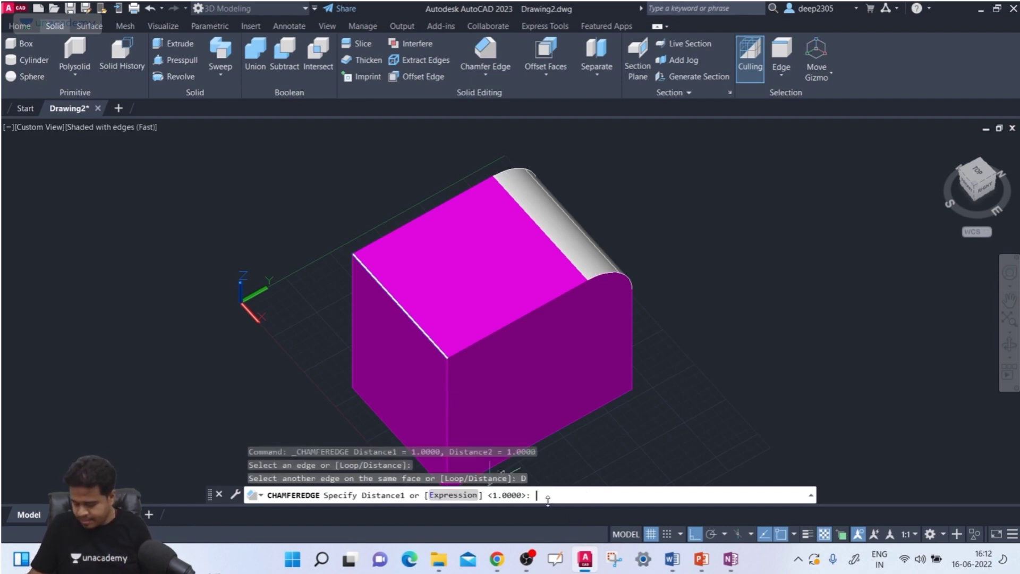
{"action": "type", "text": "30"}
{"action": "key", "text": "Return"}
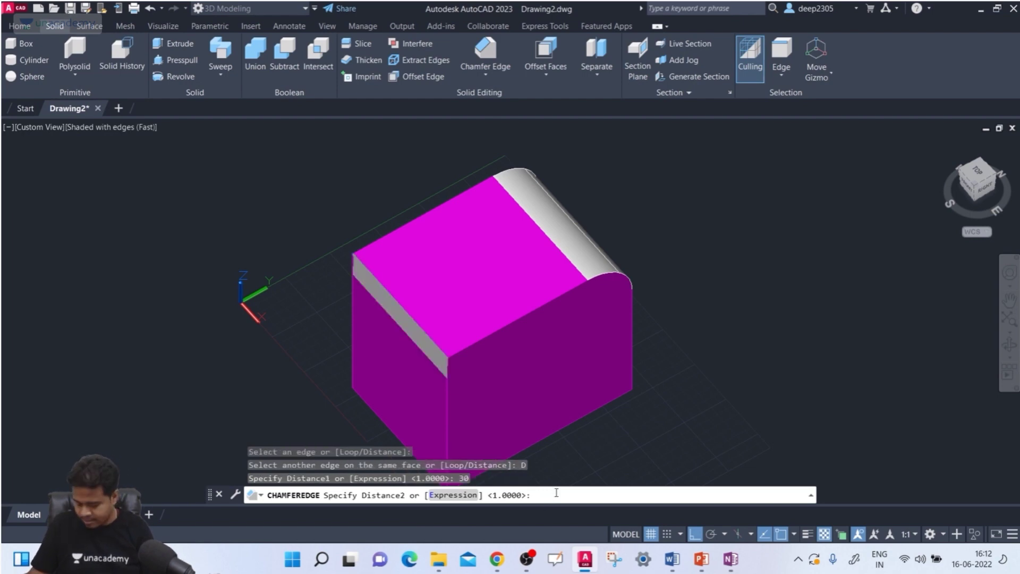
{"action": "type", "text": "50"}
{"action": "key", "text": "Return"}
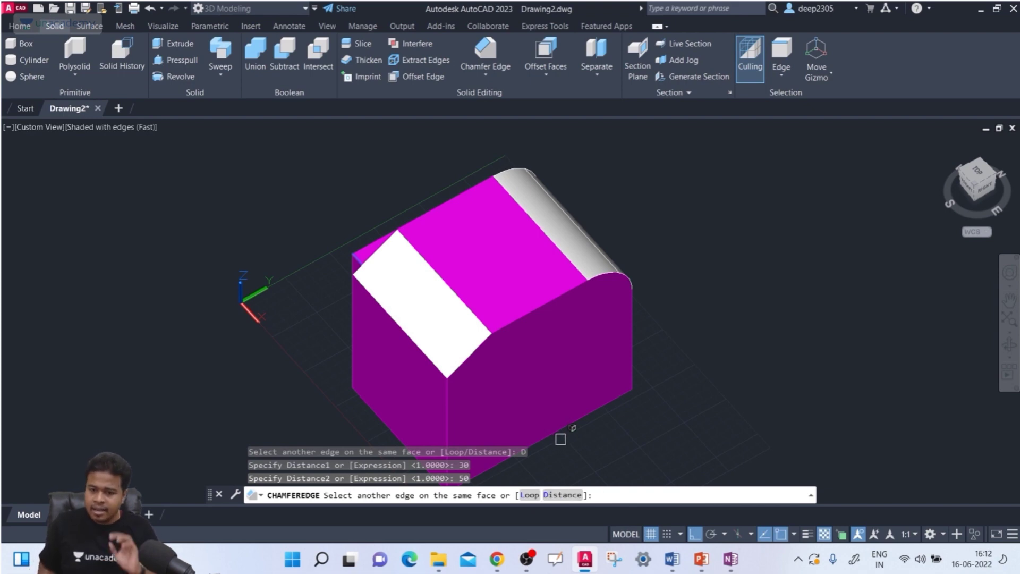
{"action": "key", "text": "Return"}
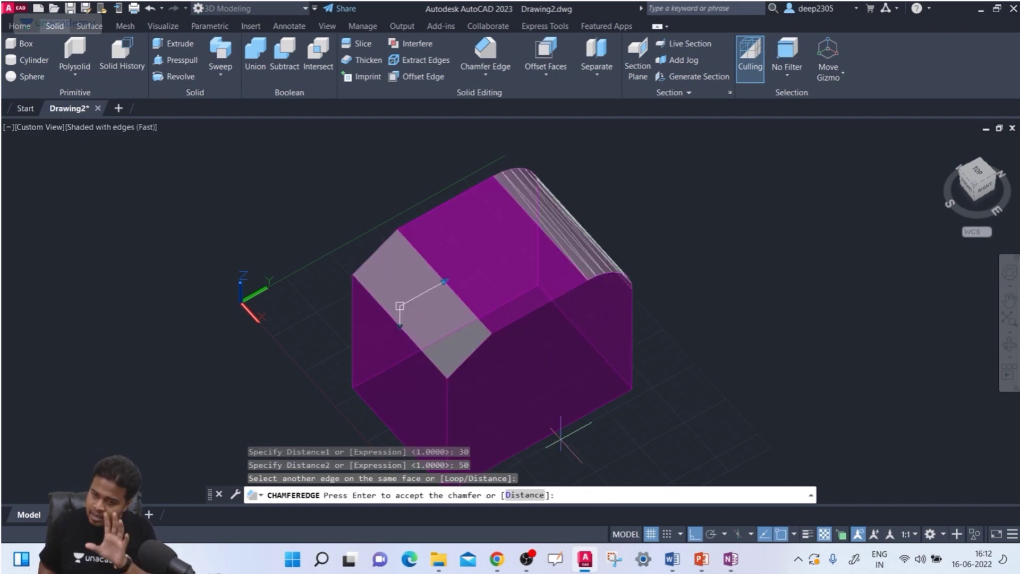
{"action": "key", "text": "Return"}
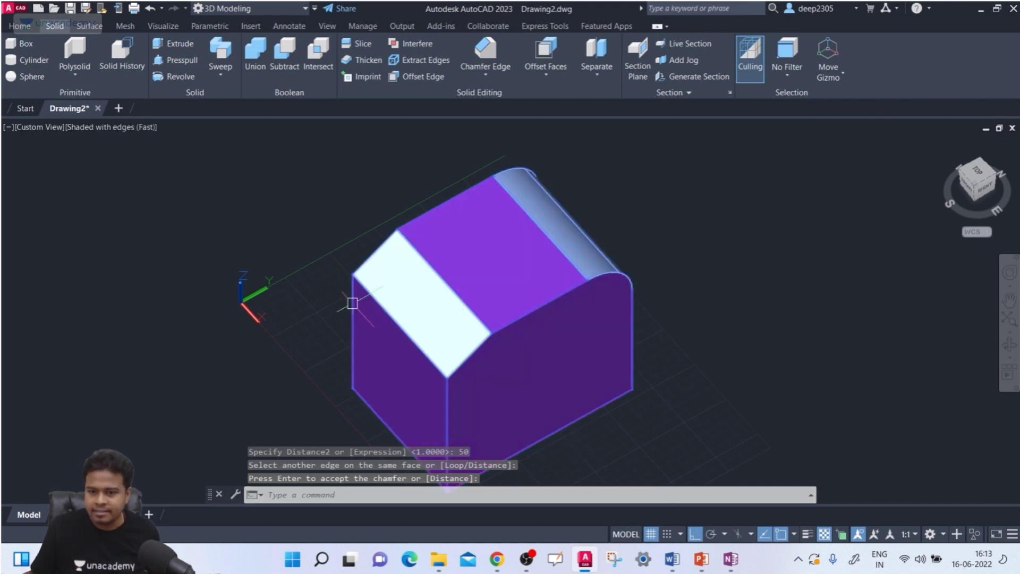
Delete the sloped chamfer face from the solid with Delete Faces.
{"action": "middle_click_drag", "start_coordinate": [349, 296], "coordinate": [367, 303], "text": "shift"}
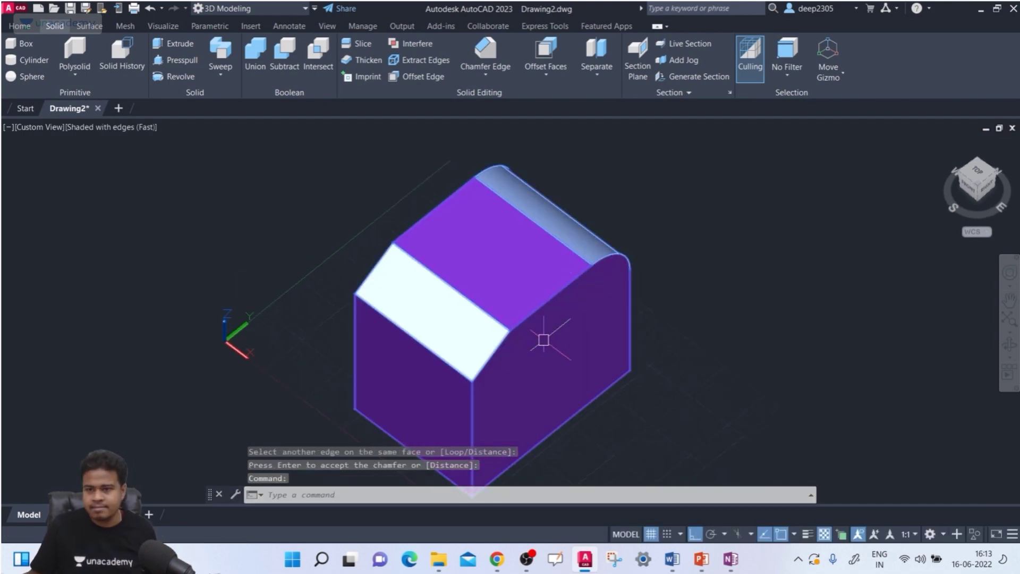
{"action": "middle_click_drag", "start_coordinate": [523, 329], "coordinate": [430, 297]}
{"action": "left_click", "coordinate": [21, 27]}
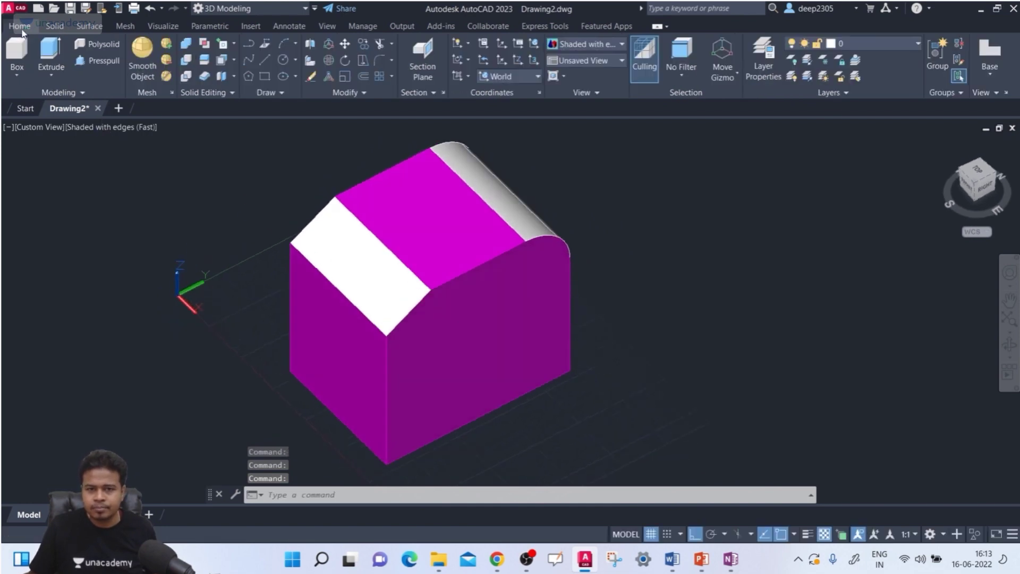
{"action": "left_click", "coordinate": [234, 60]}
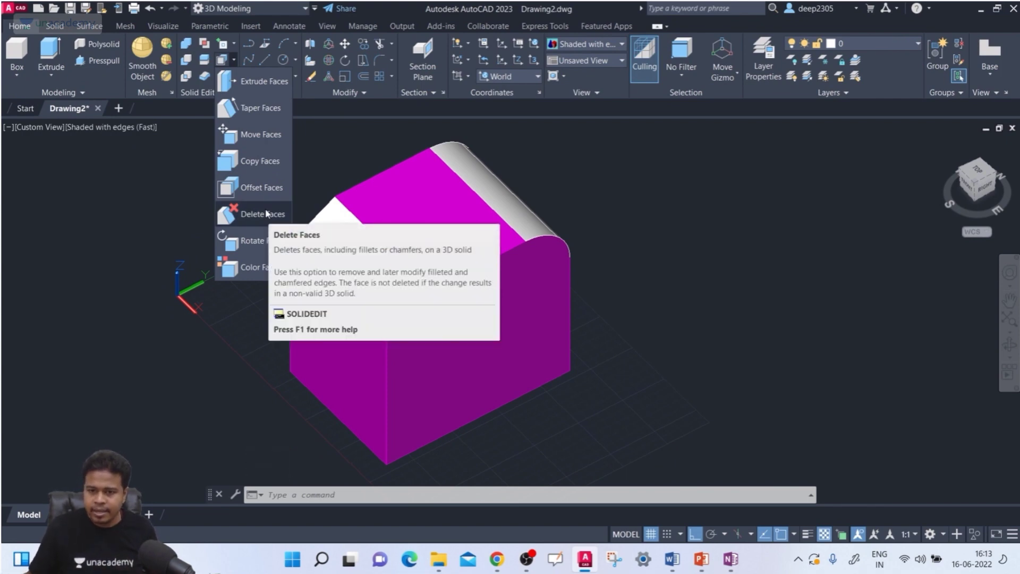
{"action": "left_click", "coordinate": [283, 213]}
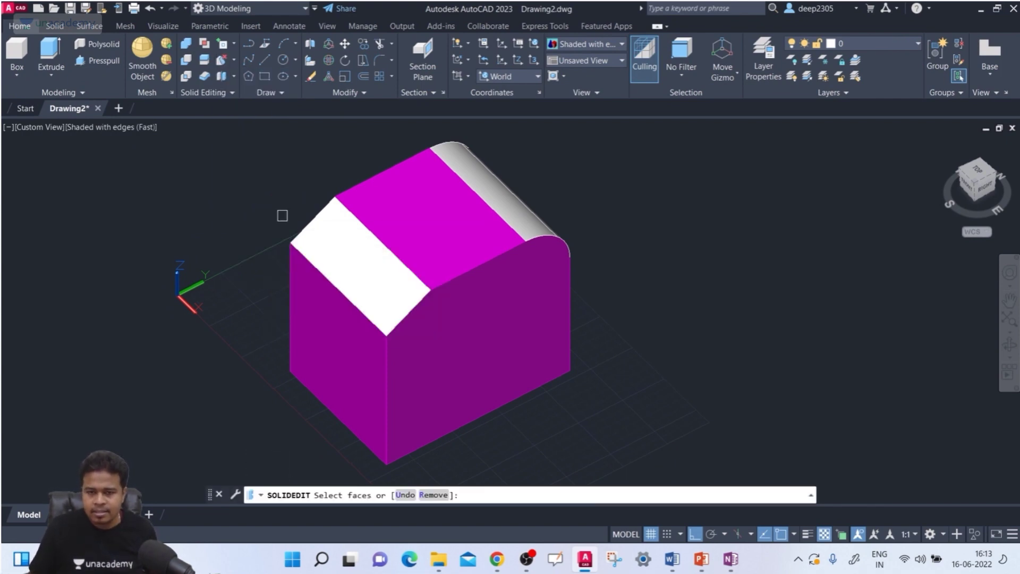
{"action": "scroll", "coordinate": [218, 311], "scroll_direction": "up", "scroll_amount": 2}
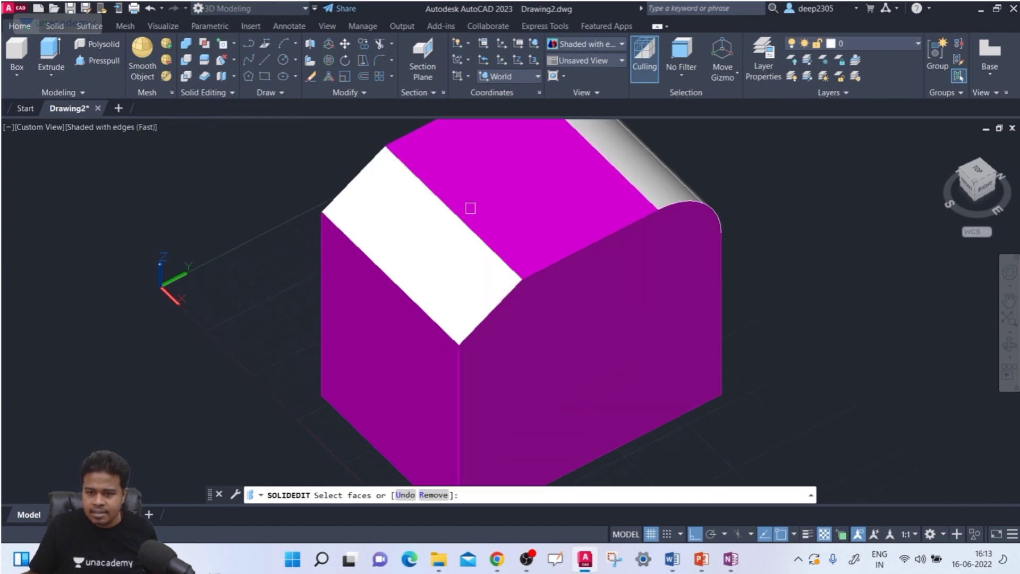
{"action": "left_click", "coordinate": [421, 237]}
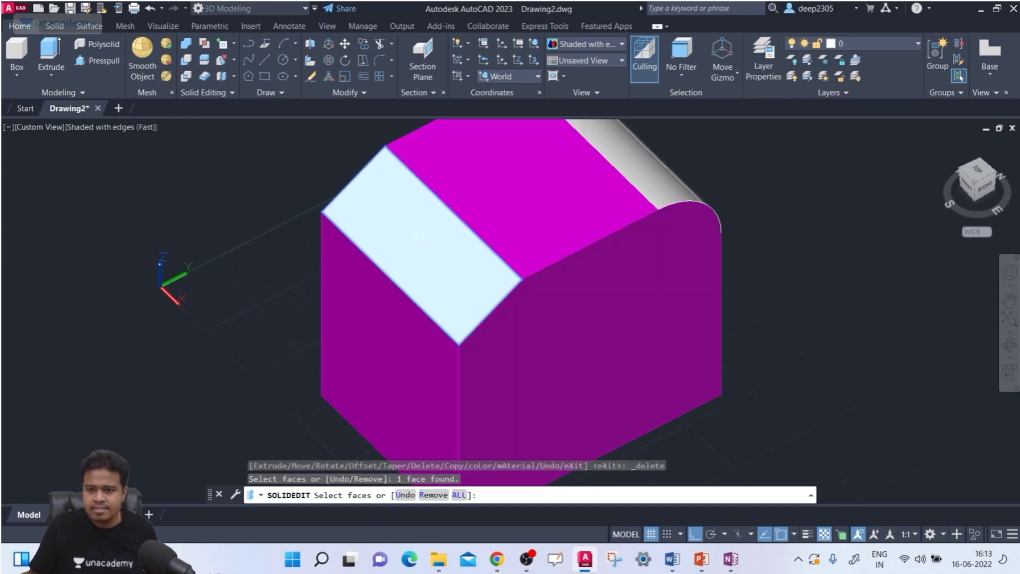
{"action": "key", "text": "Return"}
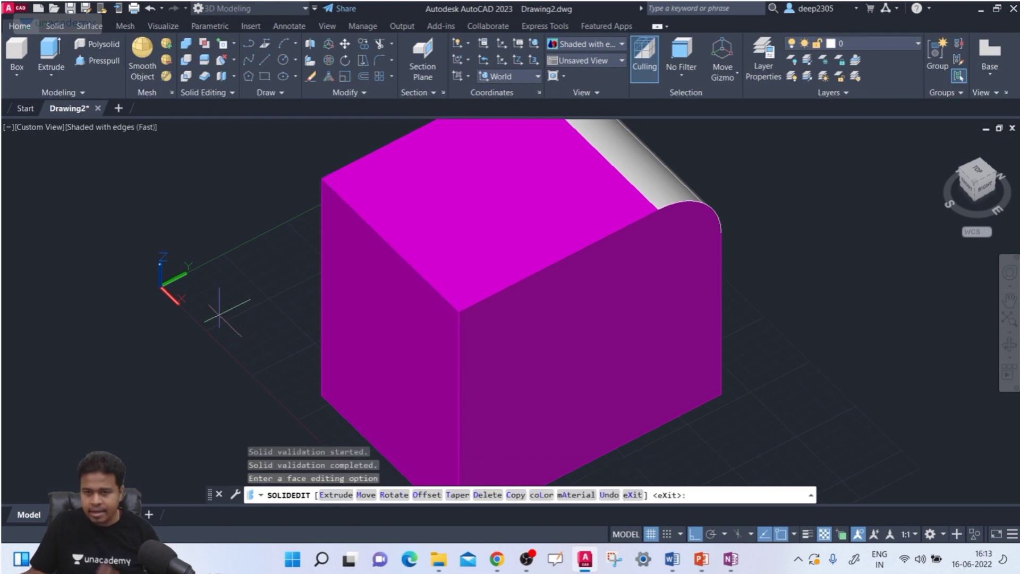
{"action": "scroll", "coordinate": [219, 314], "scroll_direction": "down", "scroll_amount": 2}
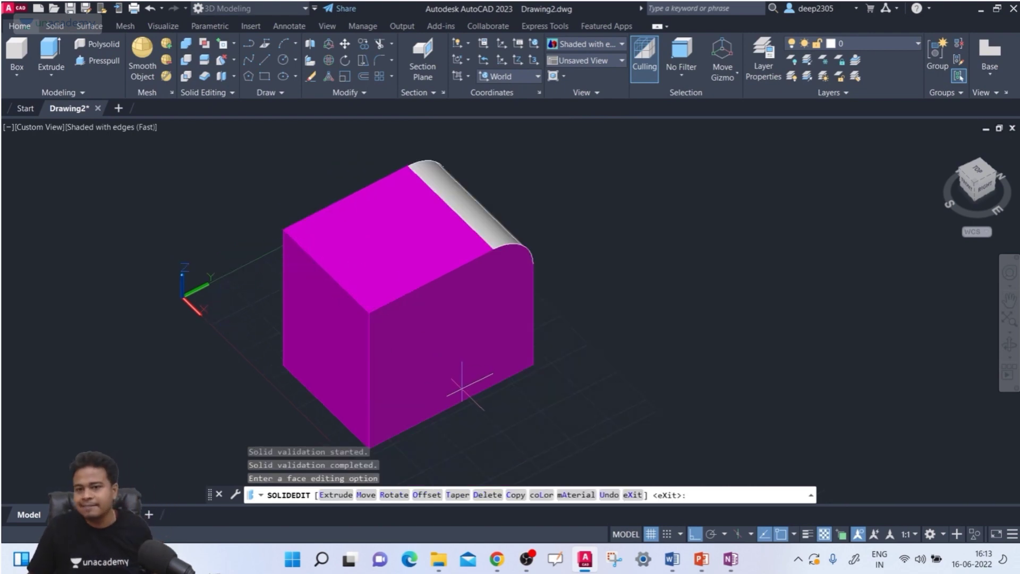
{"action": "middle_click_drag", "start_coordinate": [463, 387], "coordinate": [335, 376], "text": "shift"}
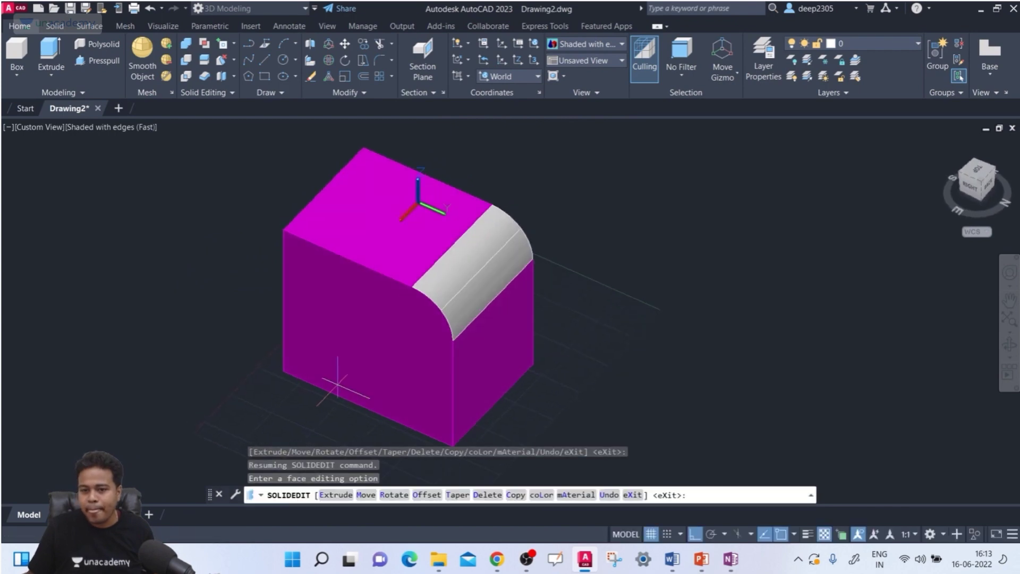
{"action": "key", "text": "Escape"}
{"action": "key", "text": "Escape"}
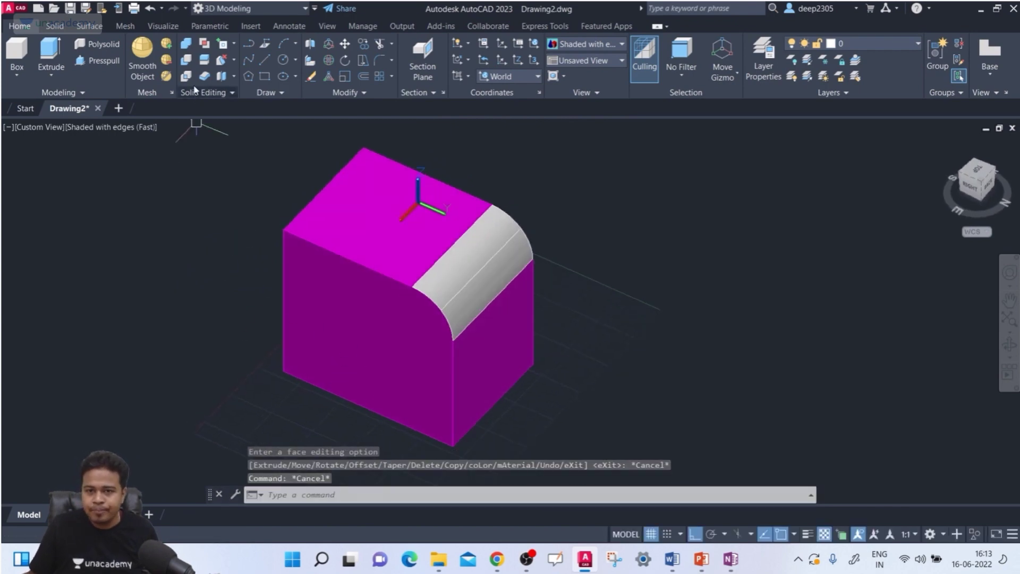
Remove the curved fillet face from the solid with Delete Faces to restore the square edge.
{"action": "left_click", "coordinate": [234, 62]}
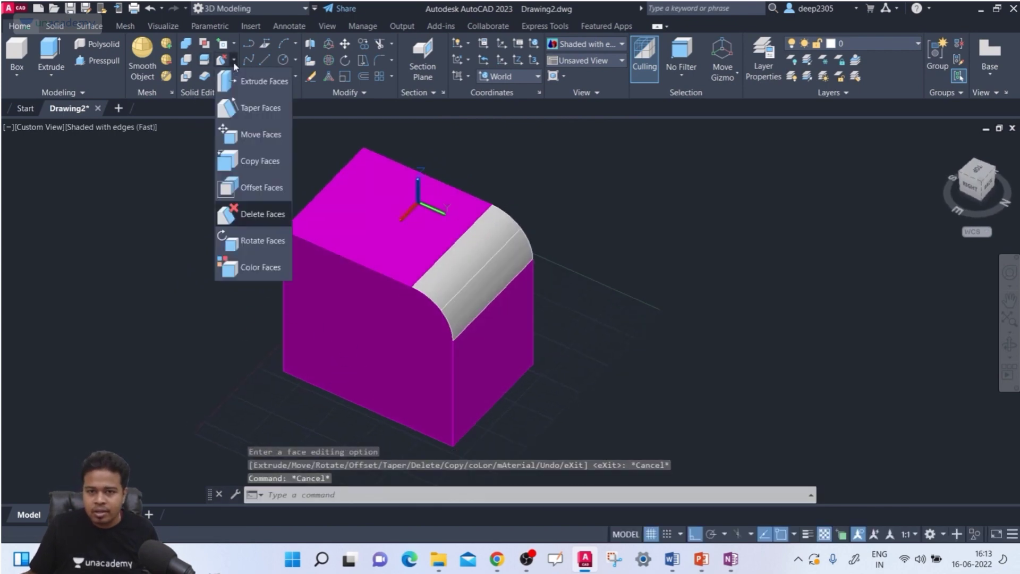
{"action": "left_click", "coordinate": [271, 213]}
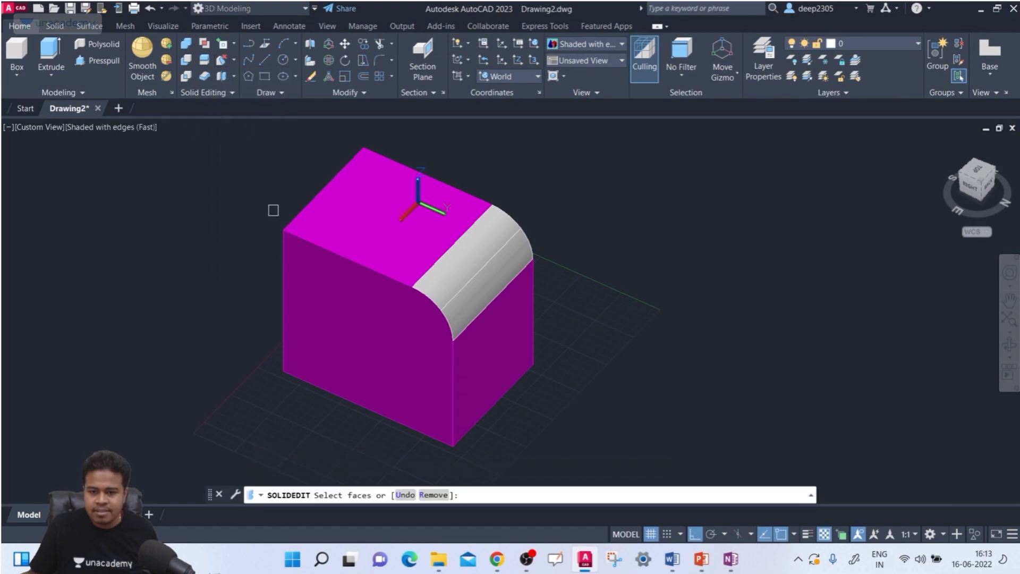
{"action": "left_click", "coordinate": [464, 259]}
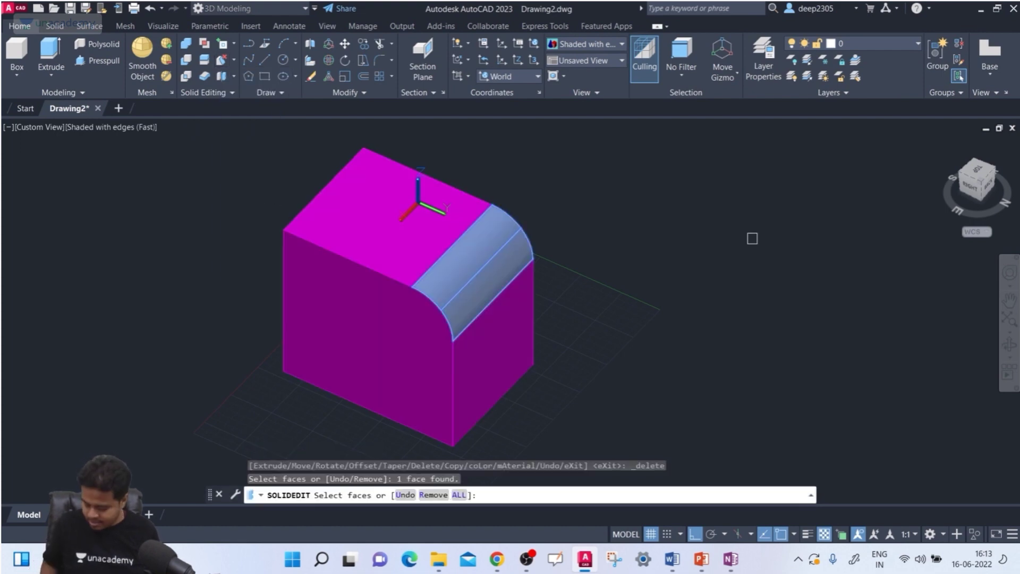
{"action": "key", "text": "Return"}
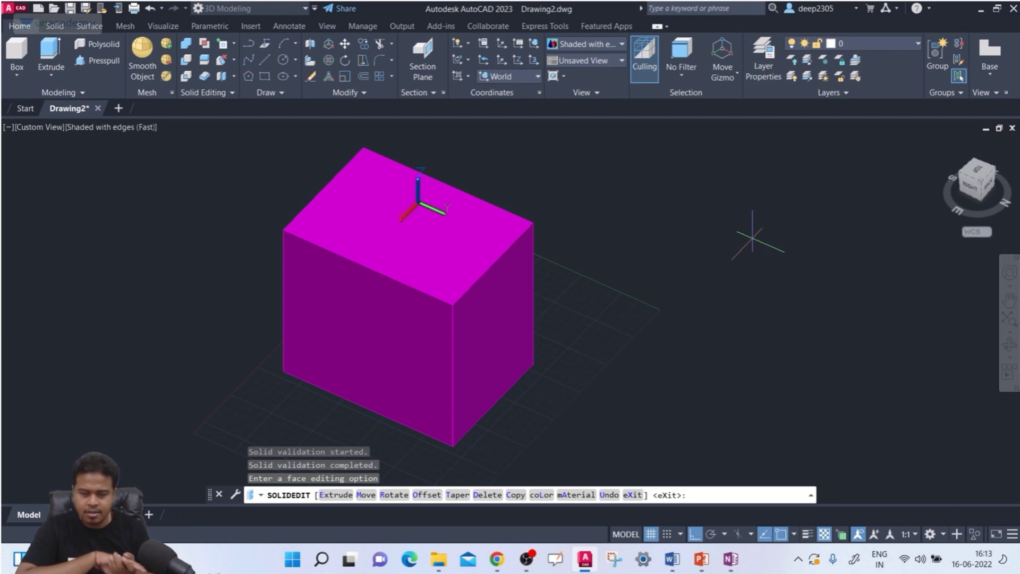
{"action": "key", "text": "Escape"}
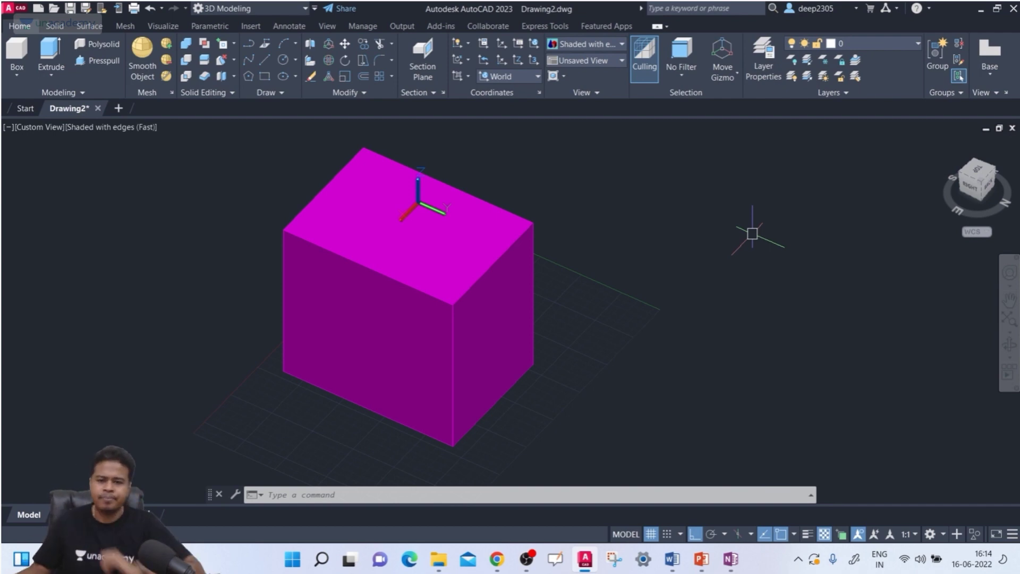
{"action": "key", "text": "Escape"}
{"action": "key", "text": "Escape"}
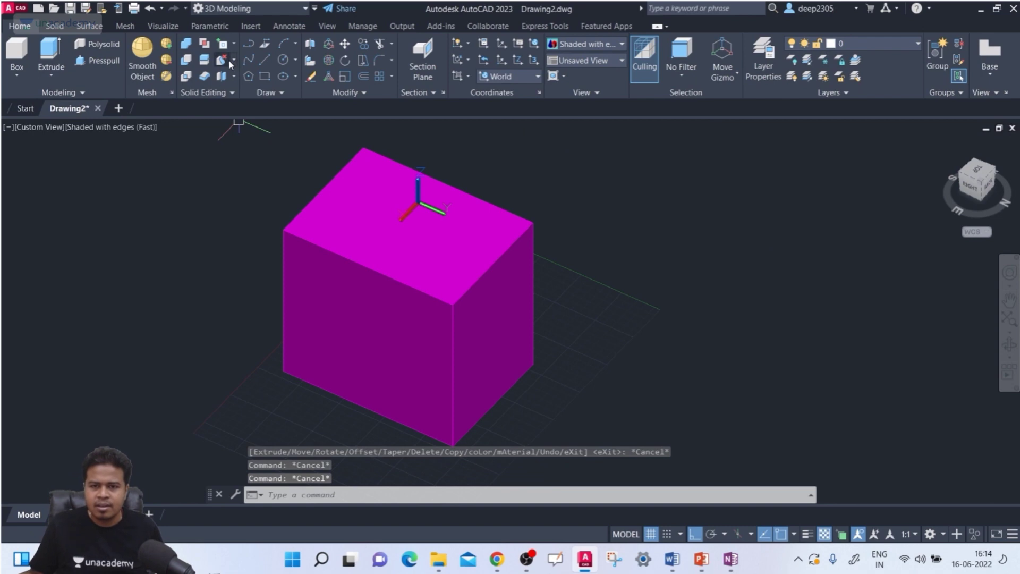
{"action": "left_click", "coordinate": [231, 61]}
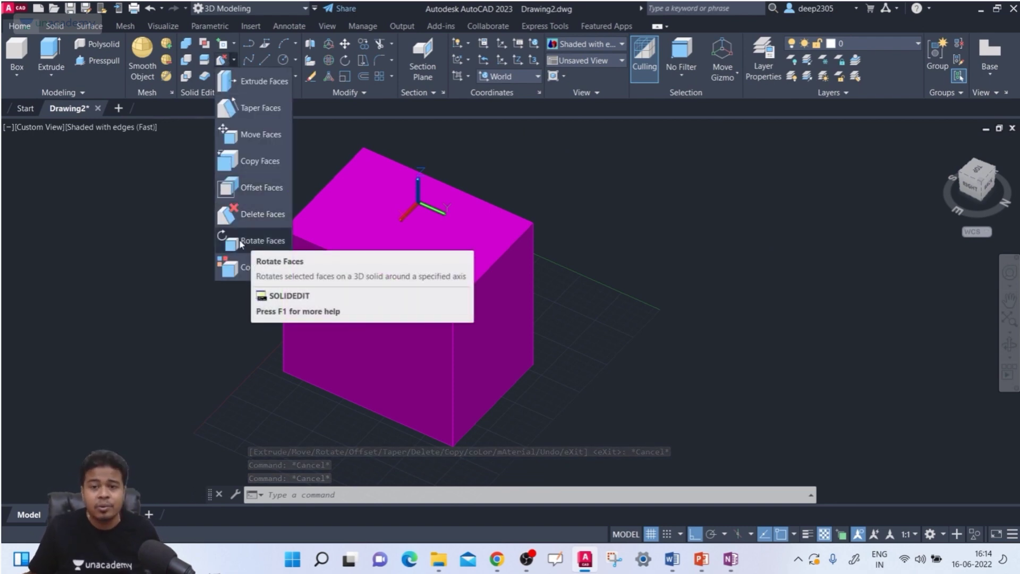
{"action": "middle_click_drag", "start_coordinate": [358, 319], "coordinate": [338, 321]}
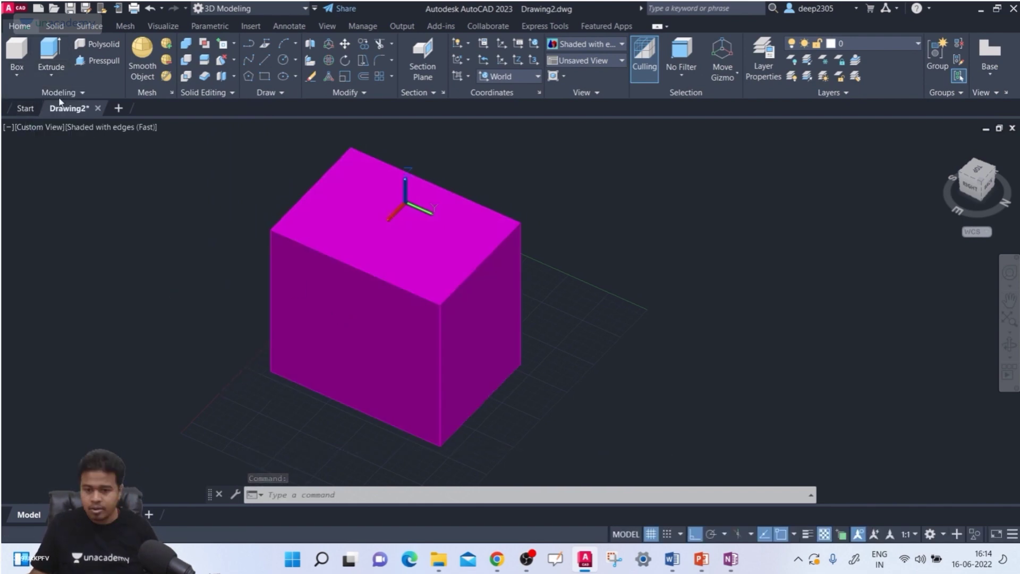
{"action": "left_click", "coordinate": [323, 327]}
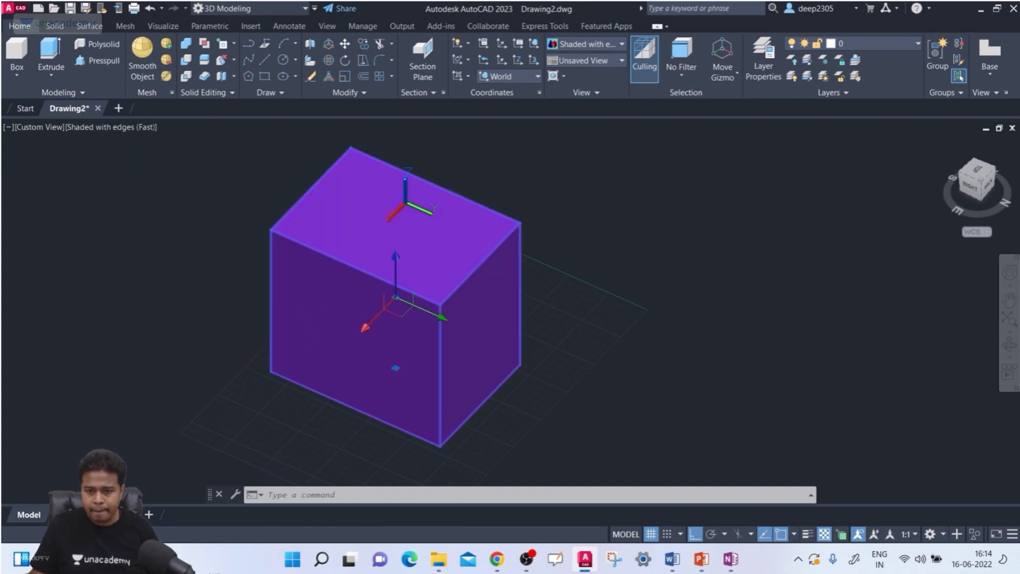
{"action": "key", "text": "Escape"}
{"action": "key", "text": "Escape"}
{"action": "key", "text": "Escape"}
Draw a circle on the box's vertical side face that faces positive X.
{"action": "type", "text": "c"}
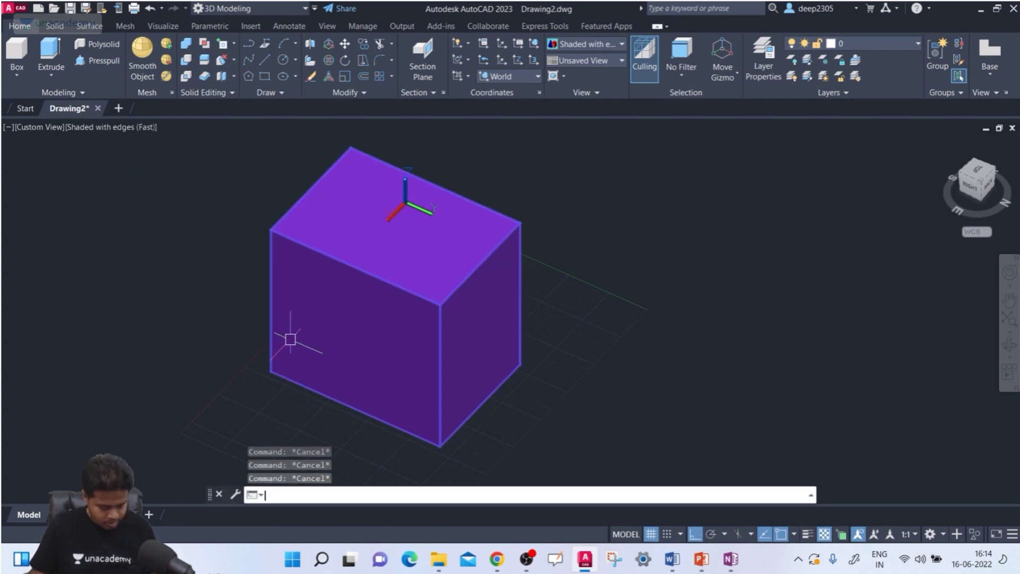
{"action": "key", "text": "Return"}
{"action": "left_click", "coordinate": [341, 325]}
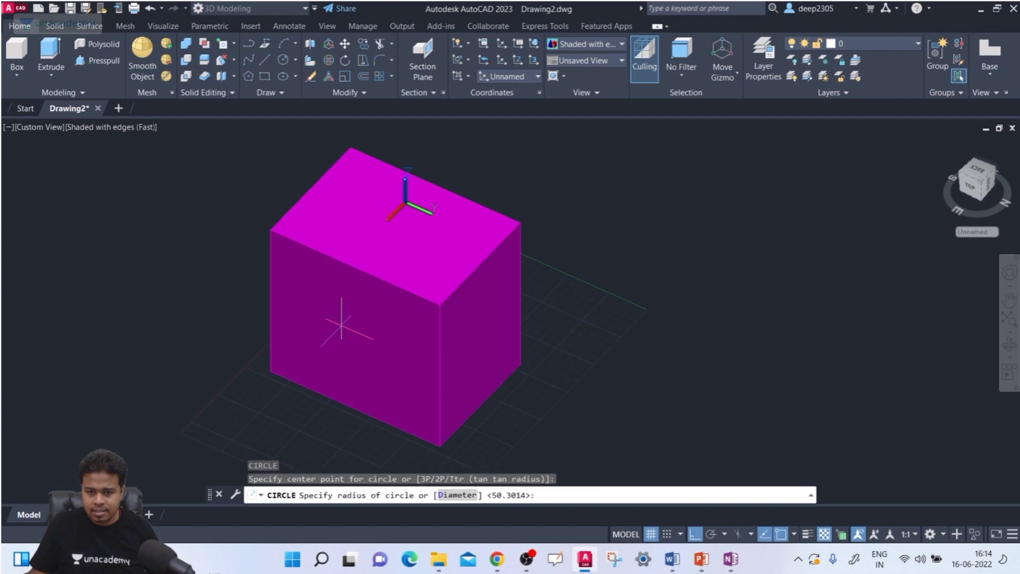
{"action": "left_click", "coordinate": [339, 340]}
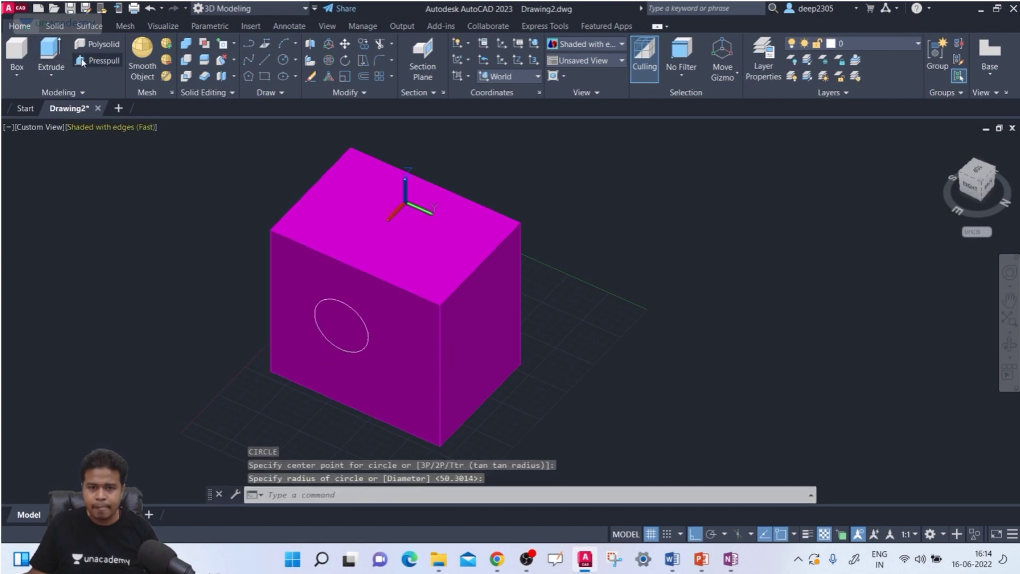
Cut a round hole through the box by running Presspull on the circle's area.
{"action": "left_click", "coordinate": [97, 60]}
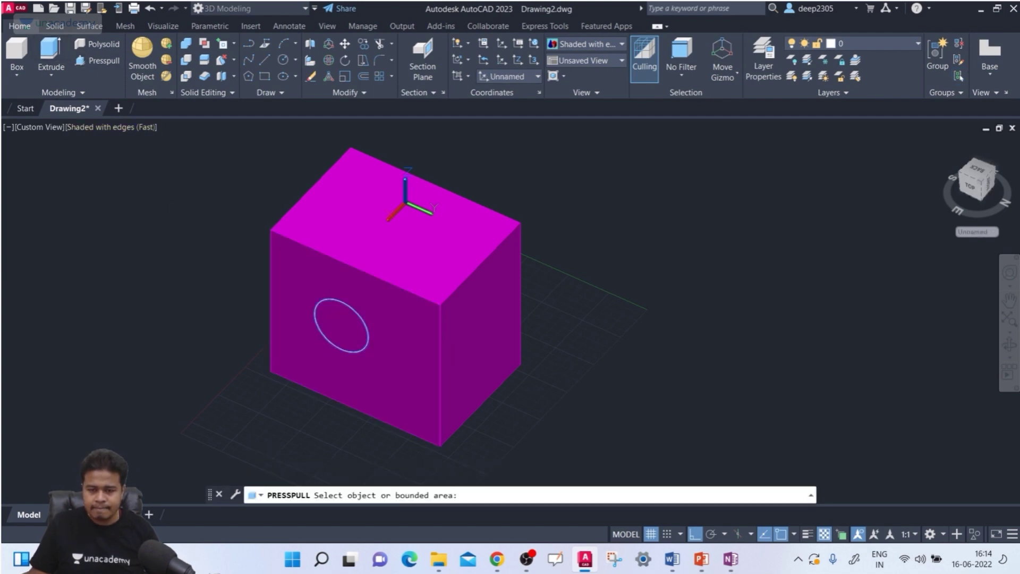
{"action": "left_click", "coordinate": [342, 326]}
{"action": "left_click", "coordinate": [604, 184]}
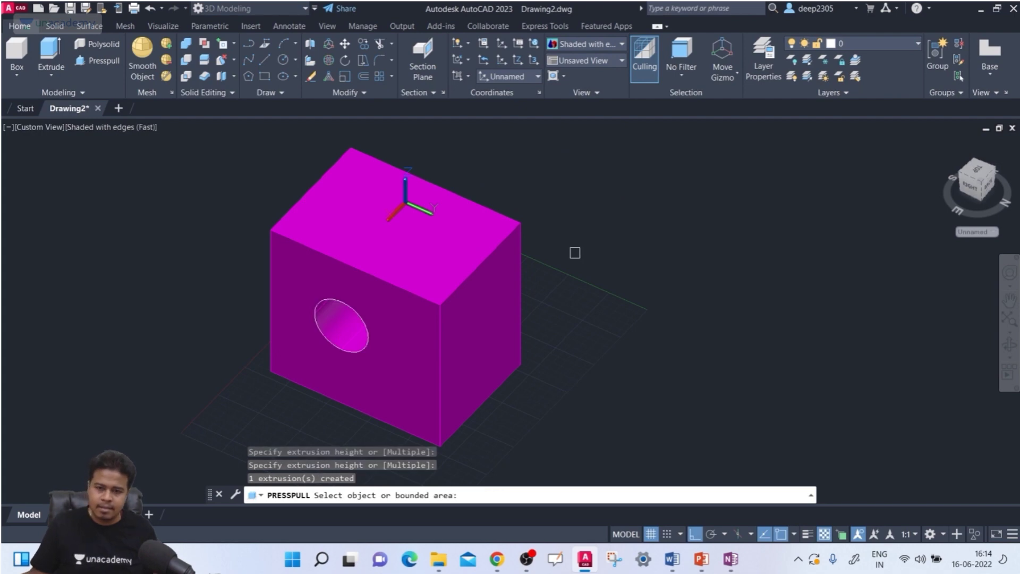
{"action": "mouse_move", "coordinate": [575, 253]}
{"action": "middle_mouse_down", "text": "shift"}
{"action": "mouse_move", "coordinate": [596, 201]}
{"action": "mouse_move", "coordinate": [581, 232]}
{"action": "mouse_move", "coordinate": [597, 216]}
{"action": "mouse_move", "coordinate": [560, 253]}
{"action": "mouse_move", "coordinate": [581, 248]}
{"action": "middle_mouse_up", "text": "shift"}
{"action": "key", "text": "Return"}
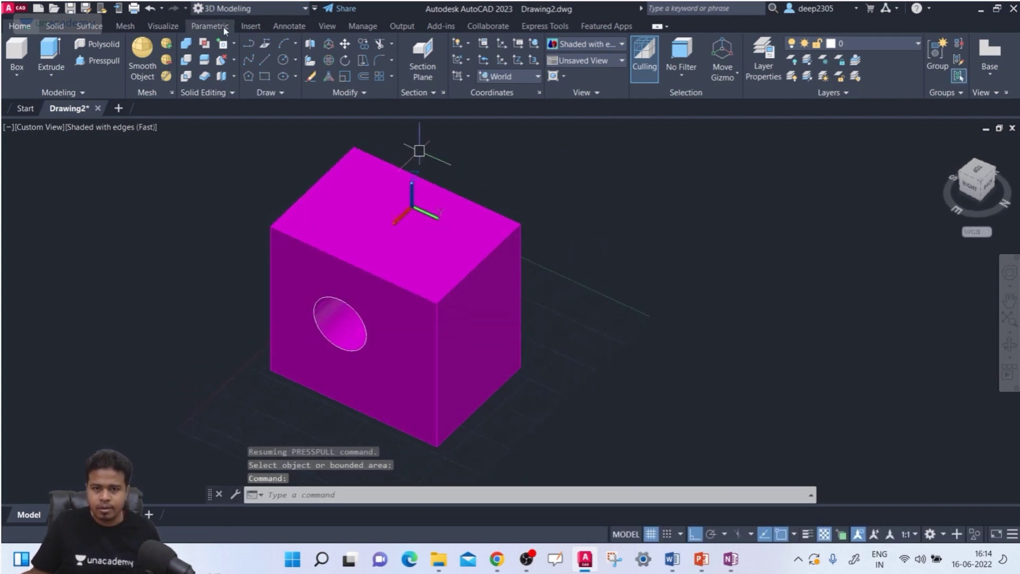
Rotate the round hole's inner face by 20 degrees with Rotate Faces, using the bottom edge of the positive X face as the axis.
{"action": "left_click", "coordinate": [234, 59]}
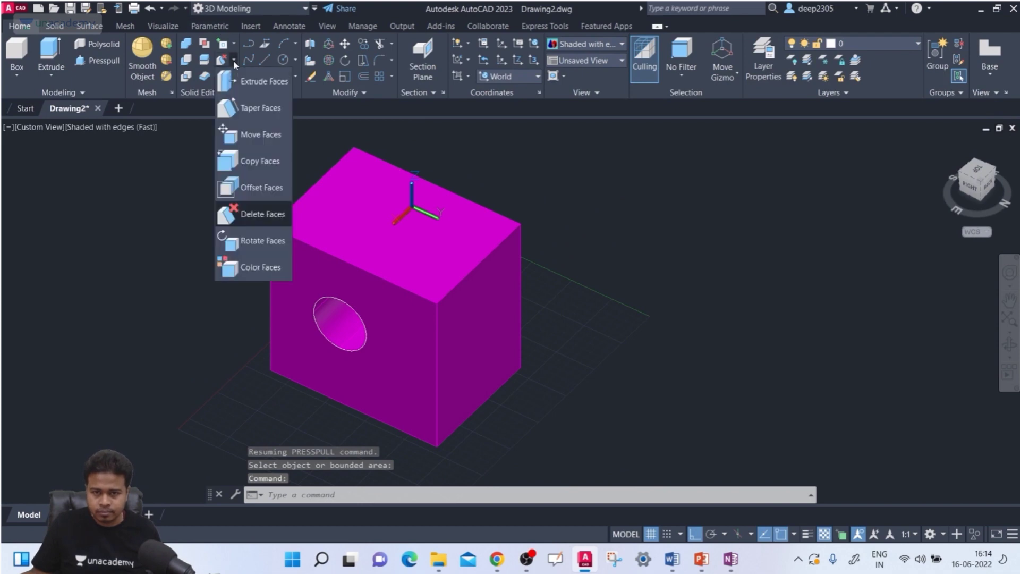
{"action": "left_click", "coordinate": [259, 245]}
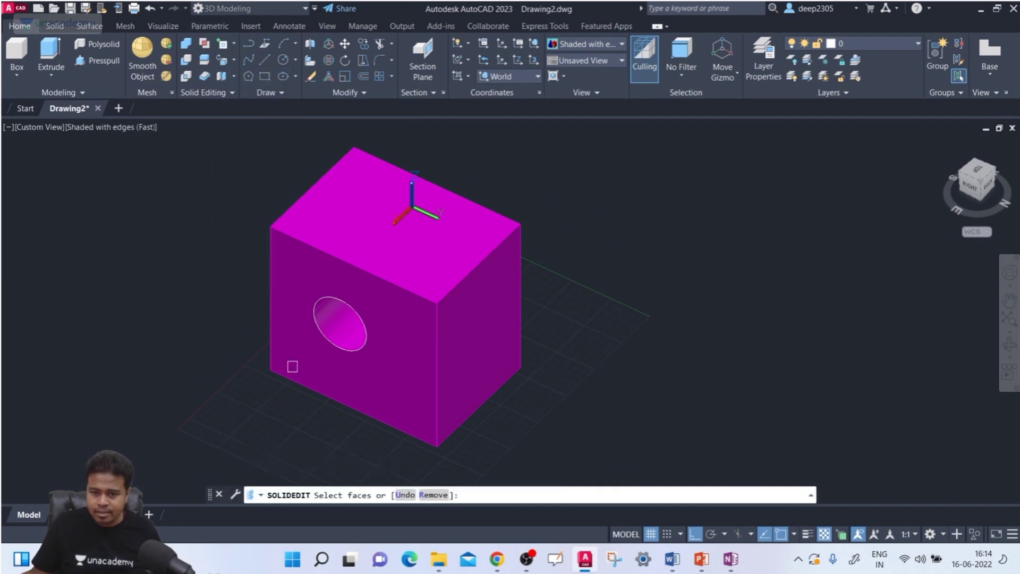
{"action": "middle_click_drag", "start_coordinate": [328, 359], "coordinate": [353, 260], "text": "shift"}
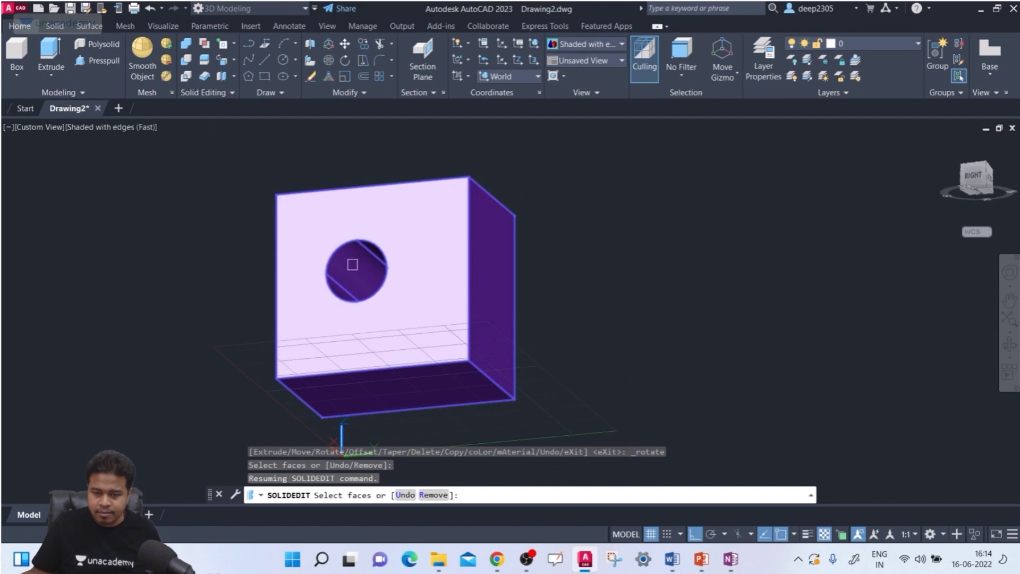
{"action": "left_click", "coordinate": [352, 264]}
{"action": "middle_click_drag", "start_coordinate": [669, 302], "coordinate": [638, 410], "text": "shift"}
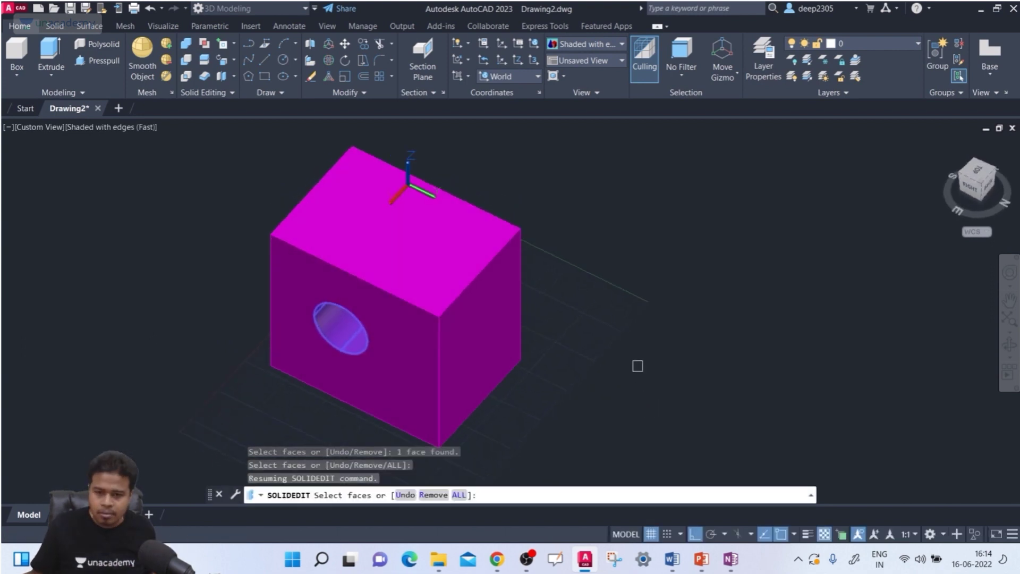
{"action": "middle_click_drag", "start_coordinate": [656, 331], "coordinate": [644, 296]}
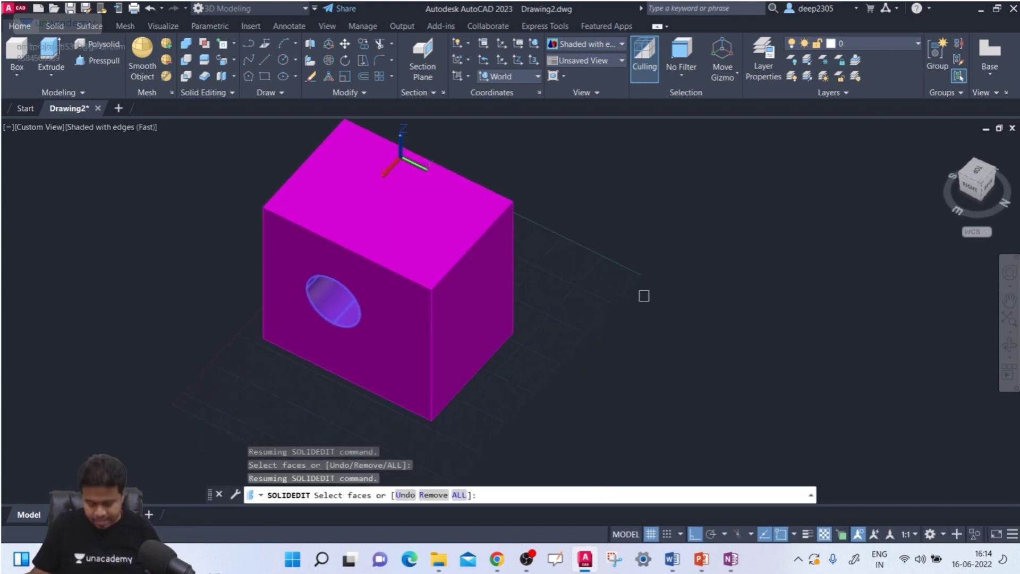
{"action": "key", "text": "Return"}
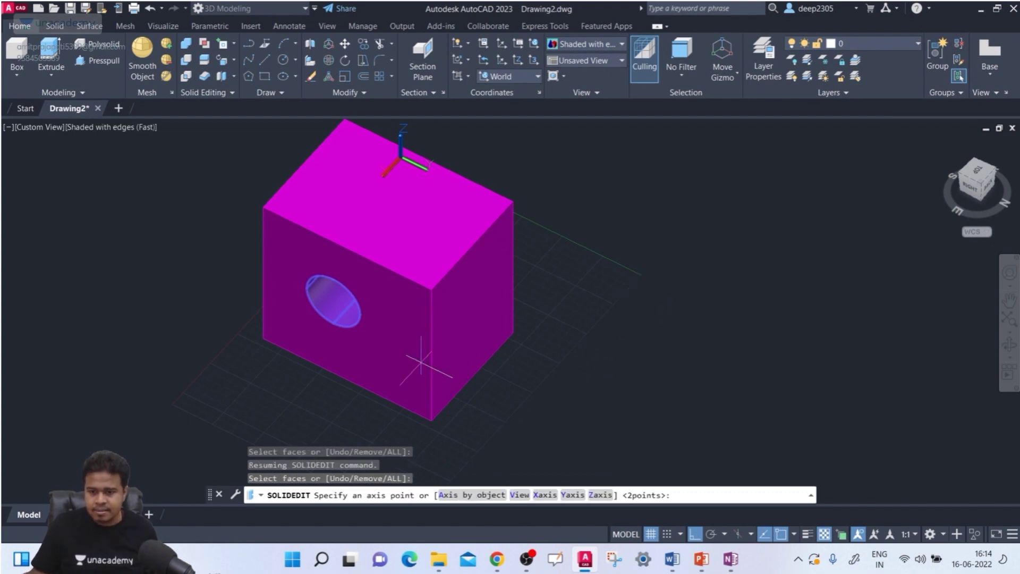
{"action": "left_click", "coordinate": [263, 336]}
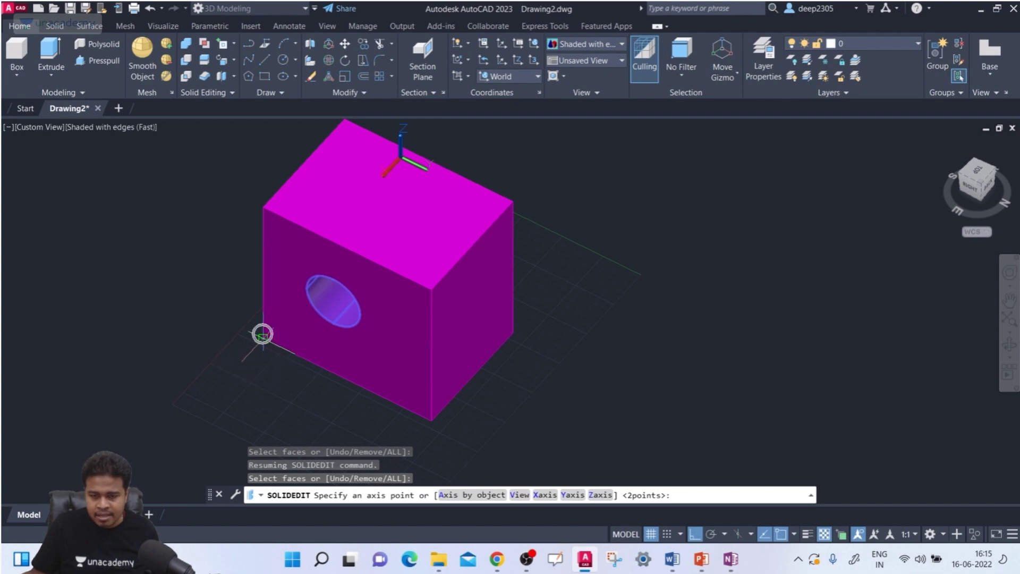
{"action": "left_click", "coordinate": [263, 338]}
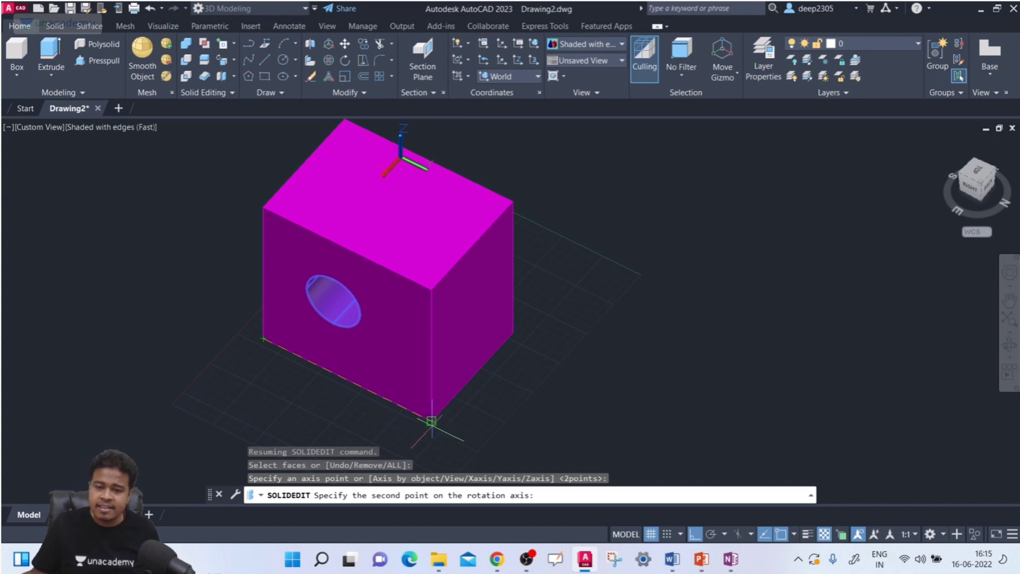
{"action": "left_click", "coordinate": [431, 421]}
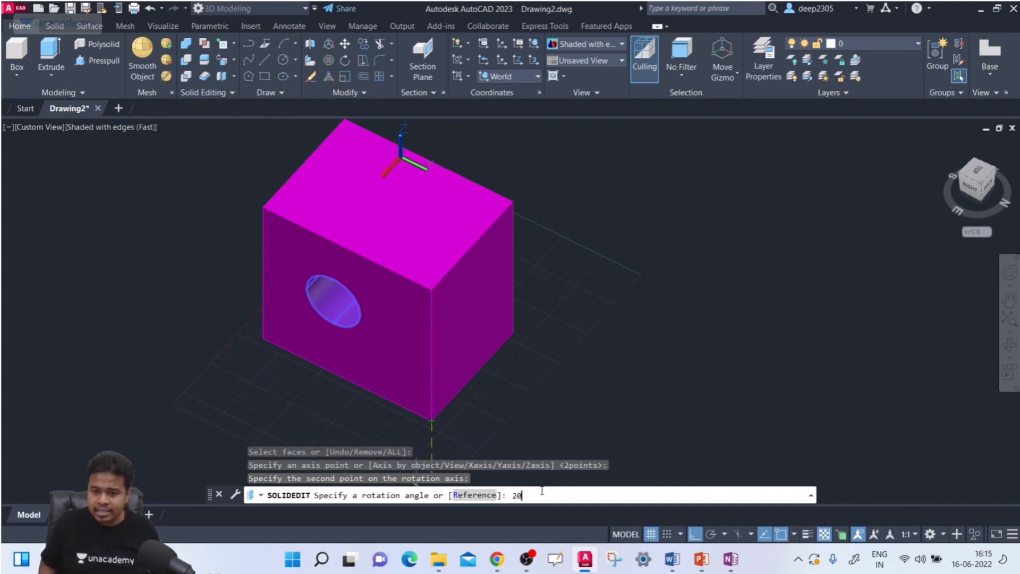
{"action": "key", "text": "Return"}
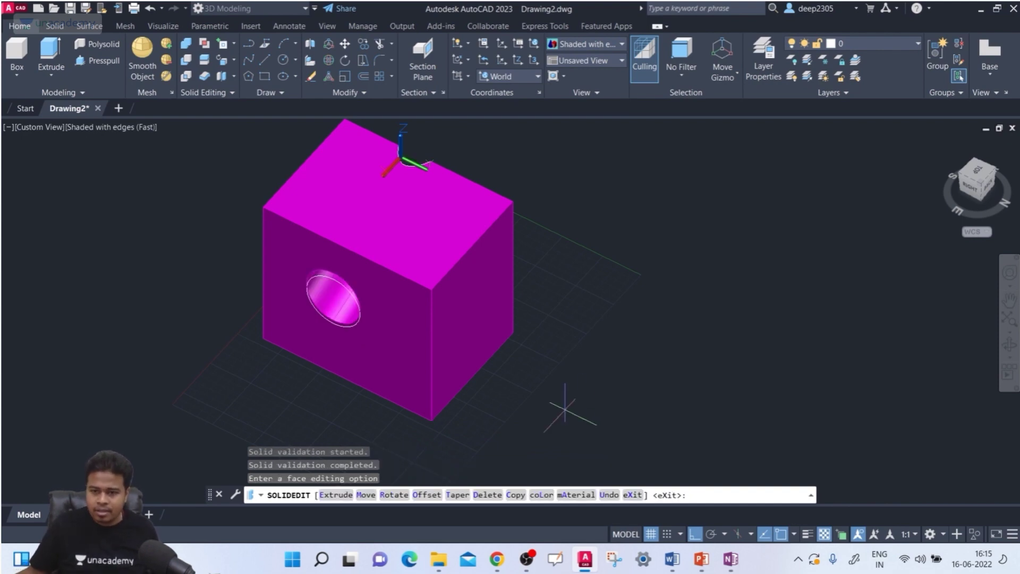
{"action": "middle_click_drag", "start_coordinate": [574, 383], "coordinate": [588, 287], "text": "shift"}
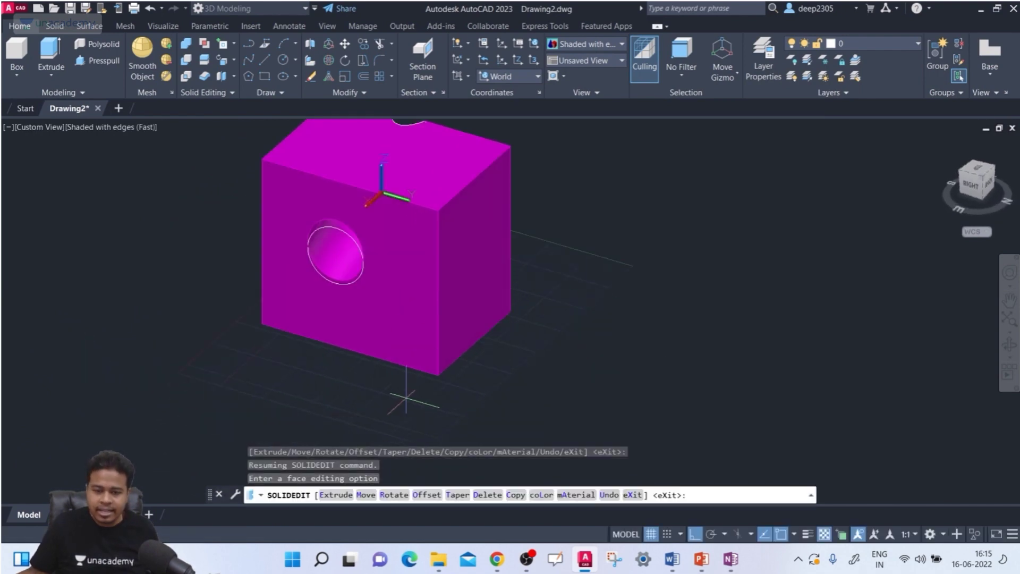
Draw a small rectangle on the positive X face, between the round hole and the lower corner at the positive Y end.
{"action": "key", "text": "Return"}
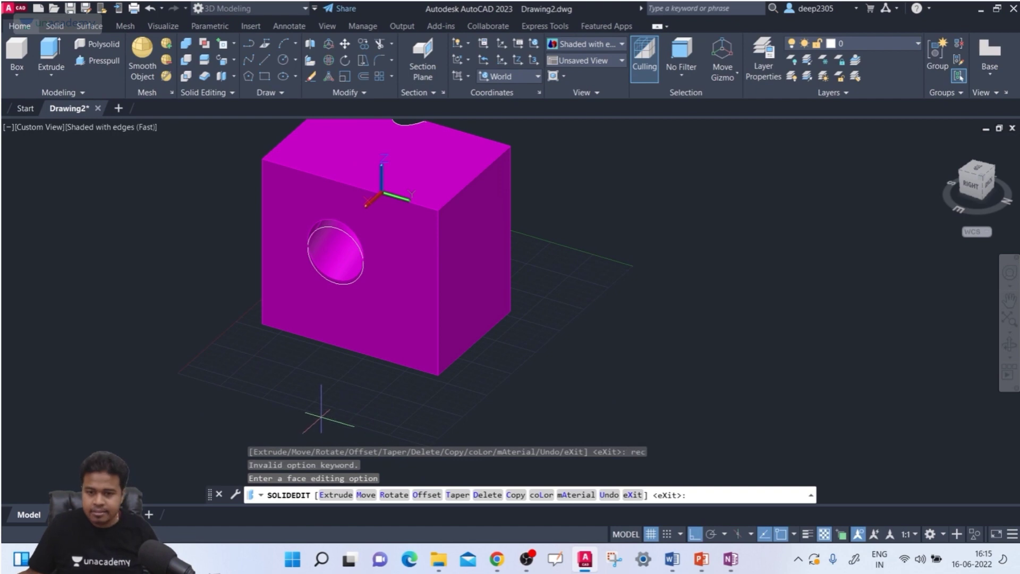
{"action": "key", "text": "Escape"}
{"action": "key", "text": "Escape"}
{"action": "key", "text": "Escape"}
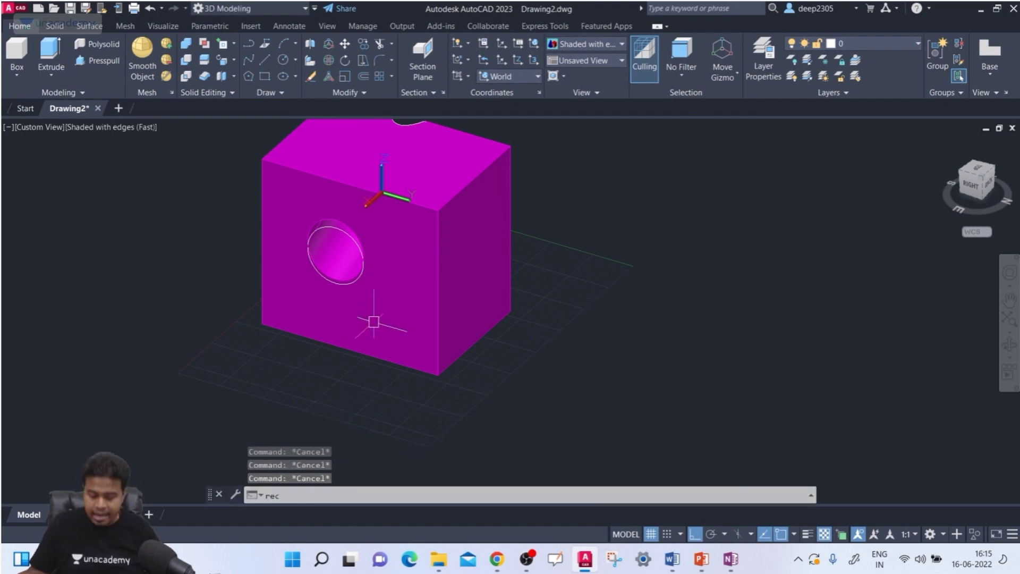
{"action": "key", "text": "Return"}
{"action": "left_click", "coordinate": [371, 312]}
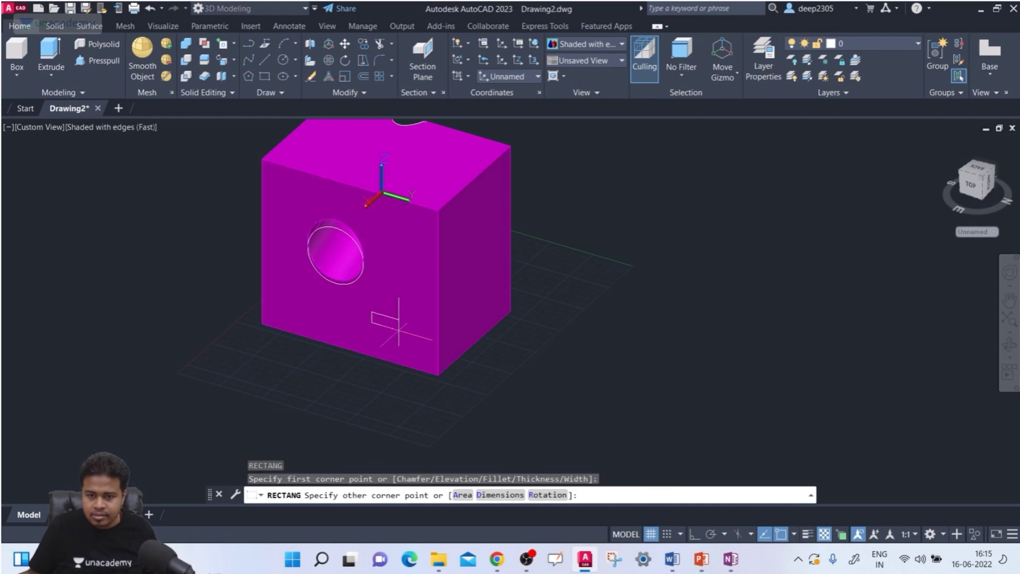
{"action": "left_click", "coordinate": [410, 348]}
{"action": "key", "text": "Escape"}
{"action": "key", "text": "Escape"}
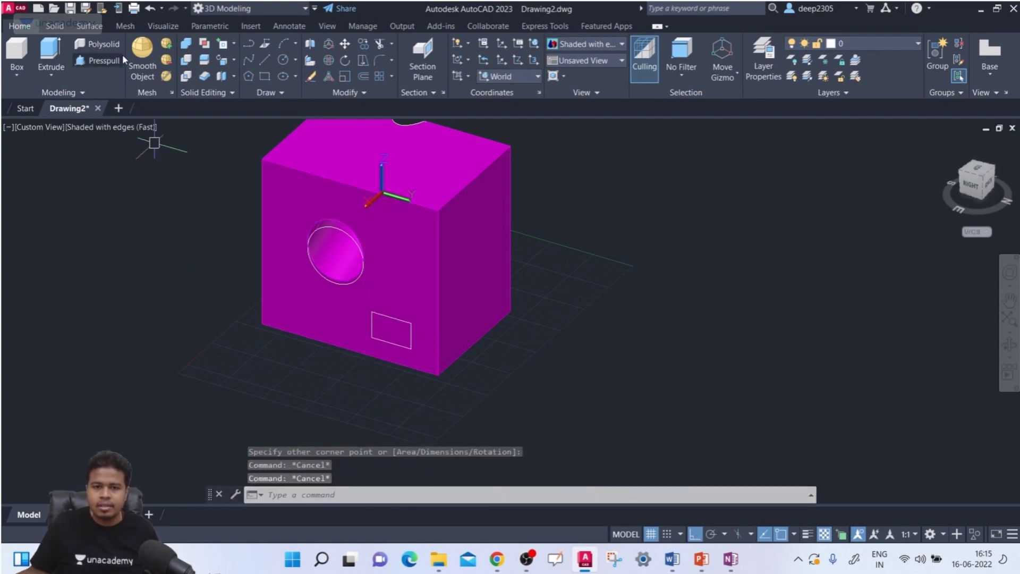
Cut a rectangular hole through the box by running Presspull on the rectangle's area.
{"action": "left_click", "coordinate": [98, 60]}
{"action": "left_click", "coordinate": [388, 325]}
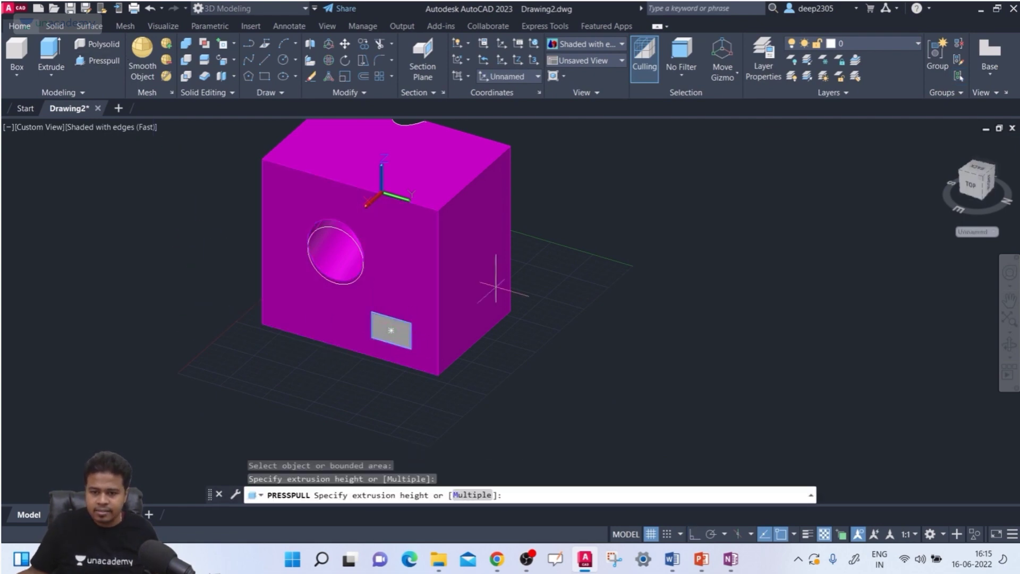
{"action": "left_click", "coordinate": [629, 227]}
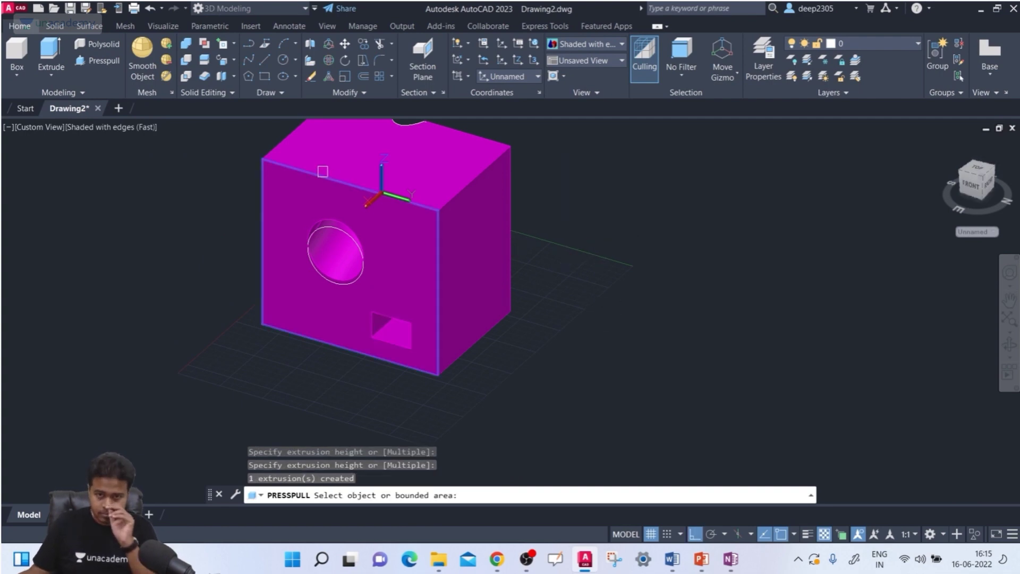
Rotate the rectangular hole's upper inner face with Rotate Faces, using the hole's top edge on the positive X face as the axis.
{"action": "left_click", "coordinate": [233, 59]}
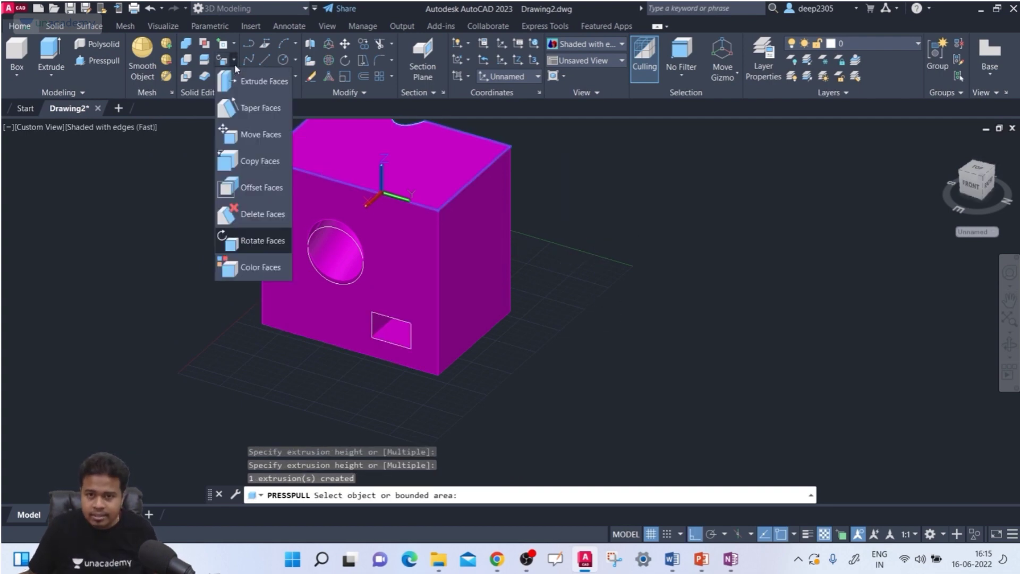
{"action": "left_click", "coordinate": [257, 240]}
{"action": "middle_click_drag", "start_coordinate": [310, 425], "coordinate": [351, 333], "text": "shift"}
{"action": "scroll", "coordinate": [383, 331], "scroll_direction": "up", "scroll_amount": 6}
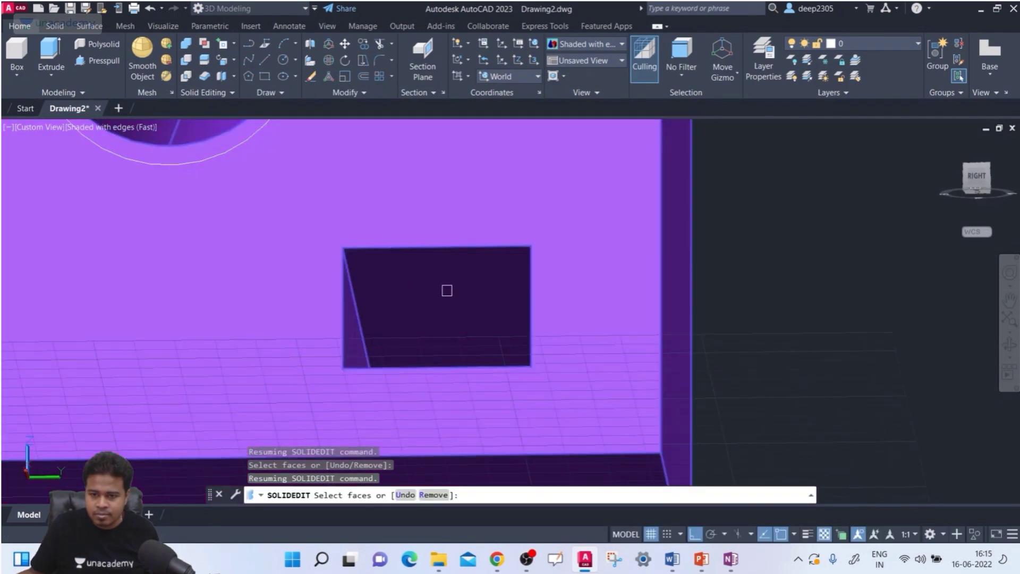
{"action": "left_click", "coordinate": [454, 291]}
{"action": "scroll", "coordinate": [444, 287], "scroll_direction": "down", "scroll_amount": 3}
{"action": "middle_click_drag", "start_coordinate": [435, 289], "coordinate": [452, 296], "text": "shift"}
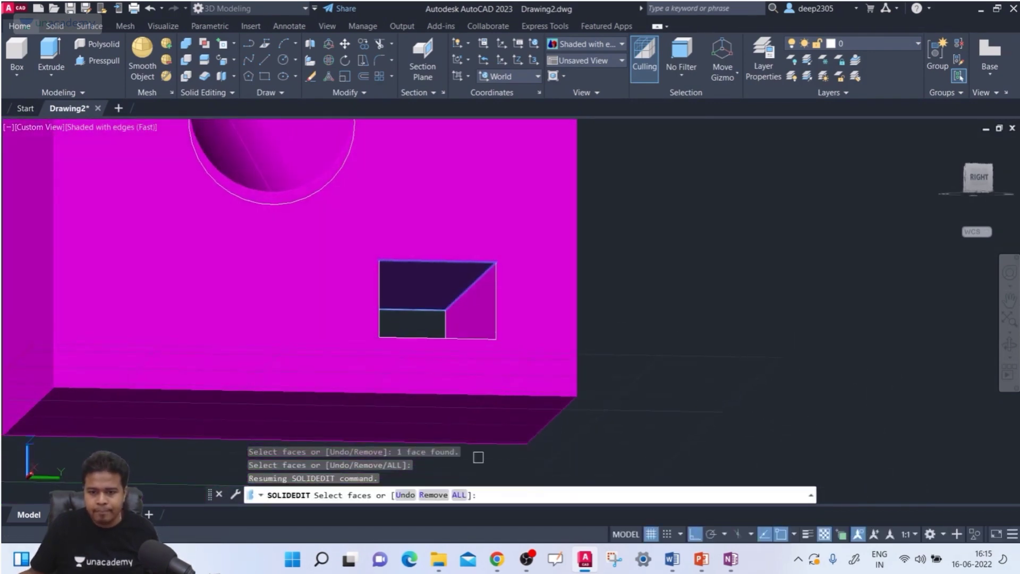
{"action": "key", "text": "Return"}
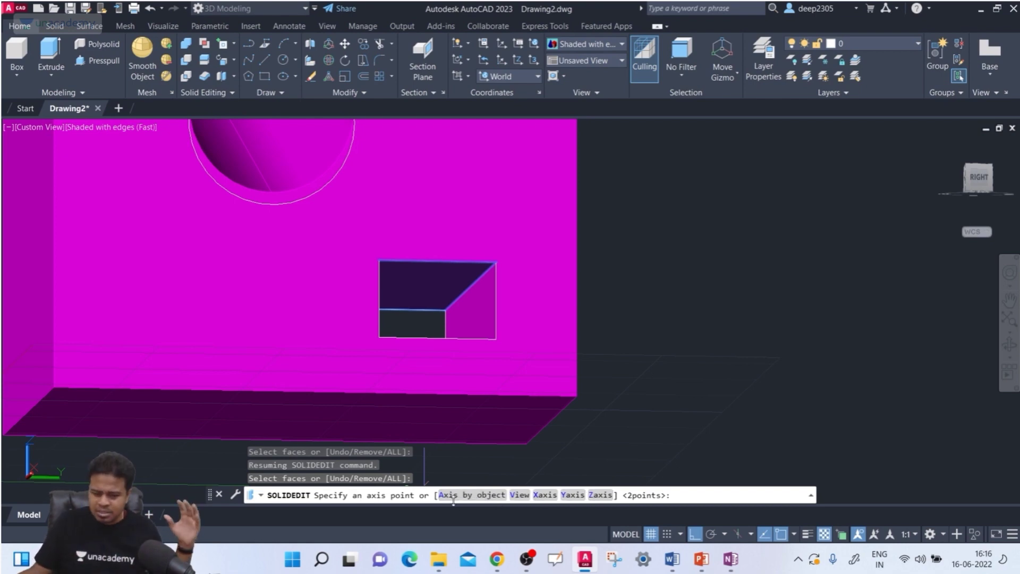
{"action": "scroll", "coordinate": [648, 267], "scroll_direction": "up", "scroll_amount": 2}
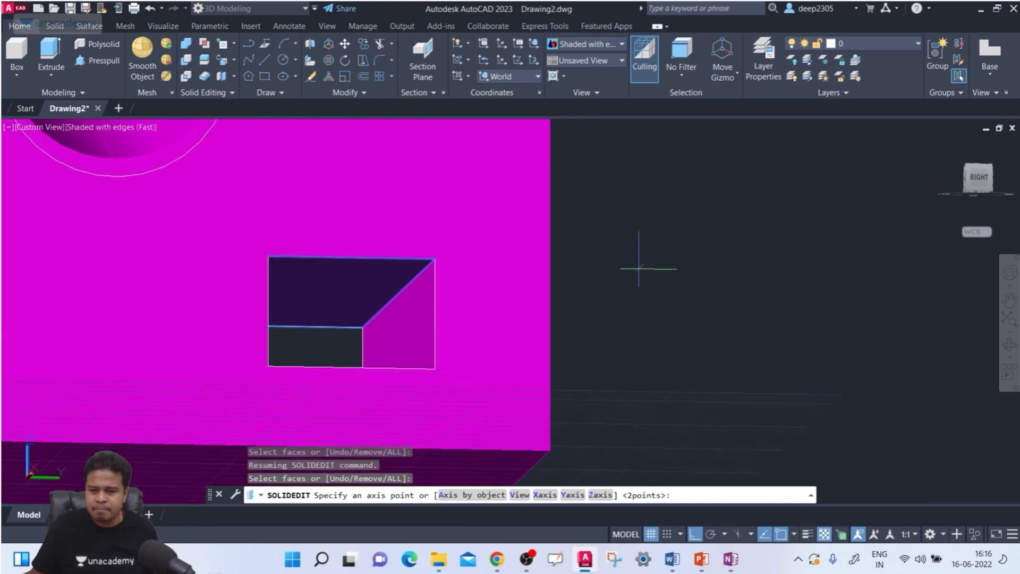
{"action": "scroll", "coordinate": [649, 266], "scroll_direction": "down", "scroll_amount": 2}
{"action": "middle_click_drag", "start_coordinate": [649, 266], "coordinate": [668, 331], "text": "shift"}
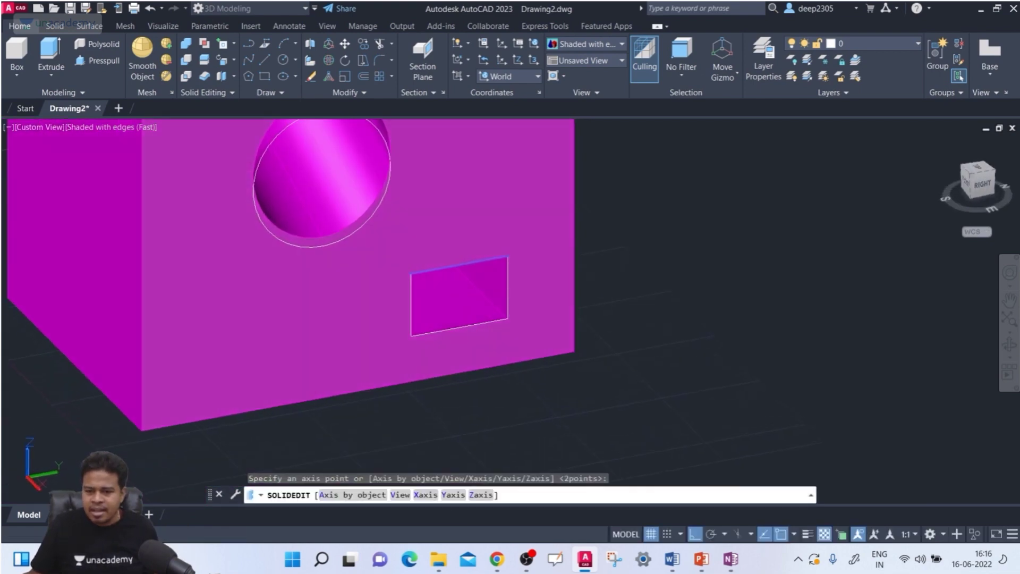
{"action": "scroll", "coordinate": [448, 373], "scroll_direction": "up", "scroll_amount": 3}
{"action": "scroll", "coordinate": [439, 363], "scroll_direction": "down", "scroll_amount": 3}
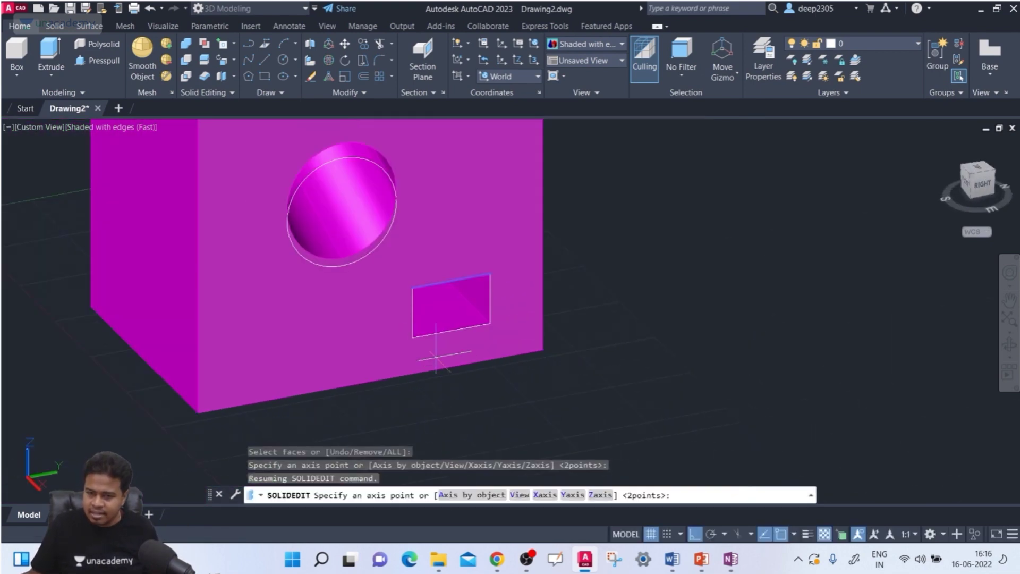
{"action": "middle_click_drag", "start_coordinate": [433, 343], "coordinate": [391, 246], "text": "shift"}
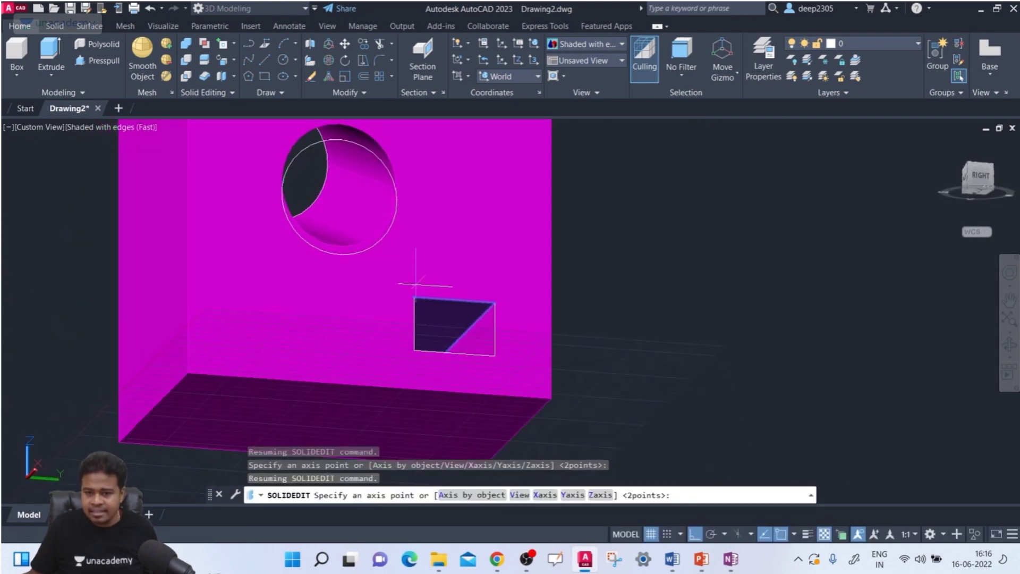
{"action": "scroll", "coordinate": [415, 285], "scroll_direction": "up", "scroll_amount": 3}
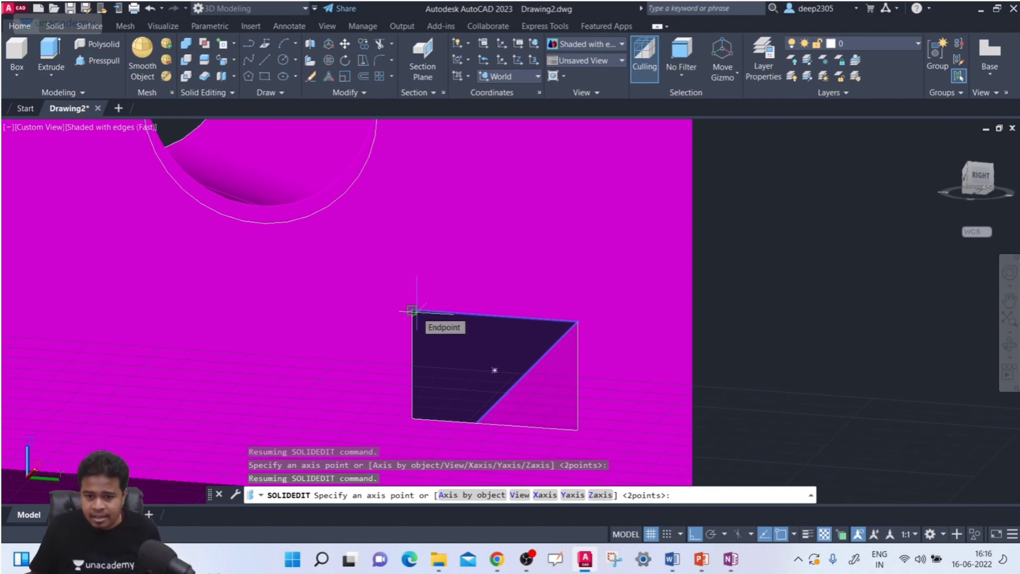
{"action": "left_click", "coordinate": [413, 310]}
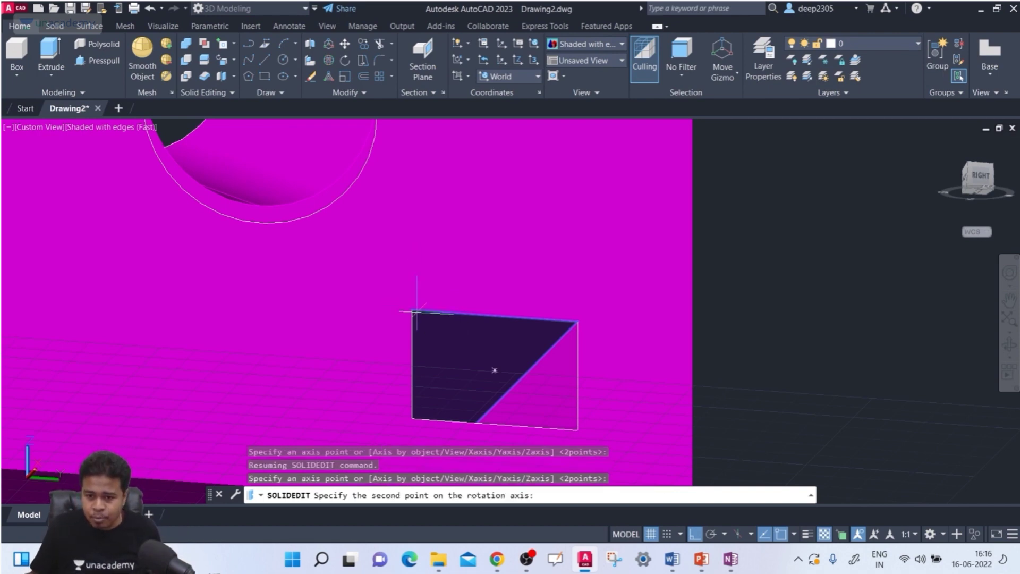
{"action": "left_click", "coordinate": [578, 323]}
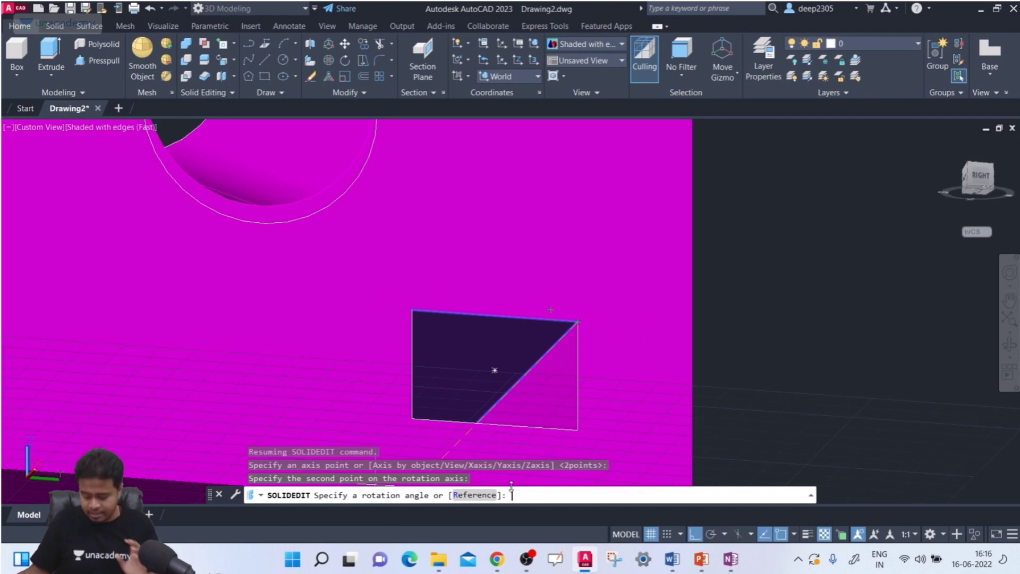
{"action": "key", "text": "Return"}
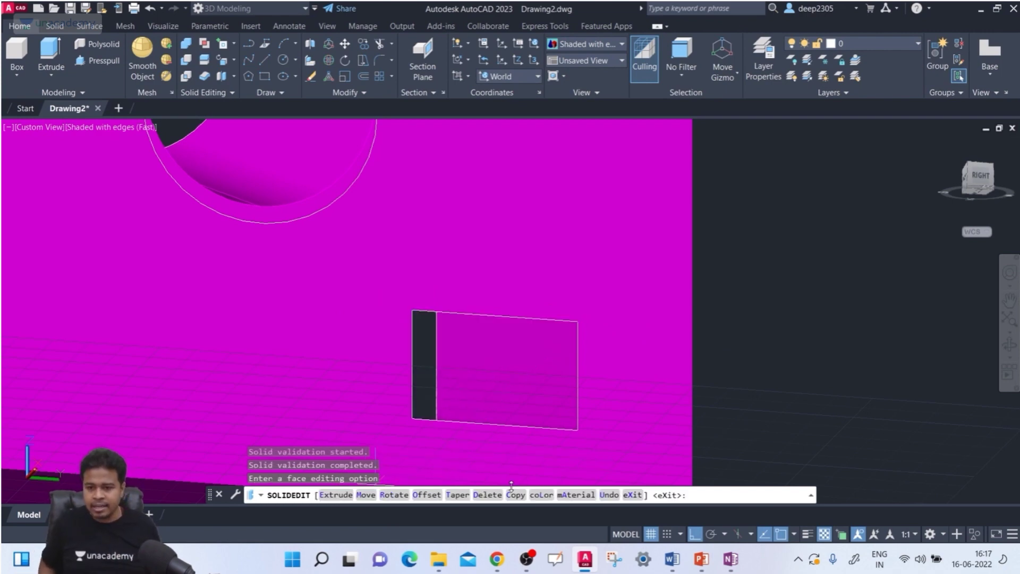
Examine the rectangular hole's sloped interior and its opening on the negative X face.
{"action": "scroll", "coordinate": [574, 436], "scroll_direction": "down", "scroll_amount": 5}
{"action": "middle_click_drag", "start_coordinate": [579, 345], "coordinate": [818, 393], "text": "shift"}
{"action": "scroll", "coordinate": [492, 297], "scroll_direction": "up", "scroll_amount": 2}
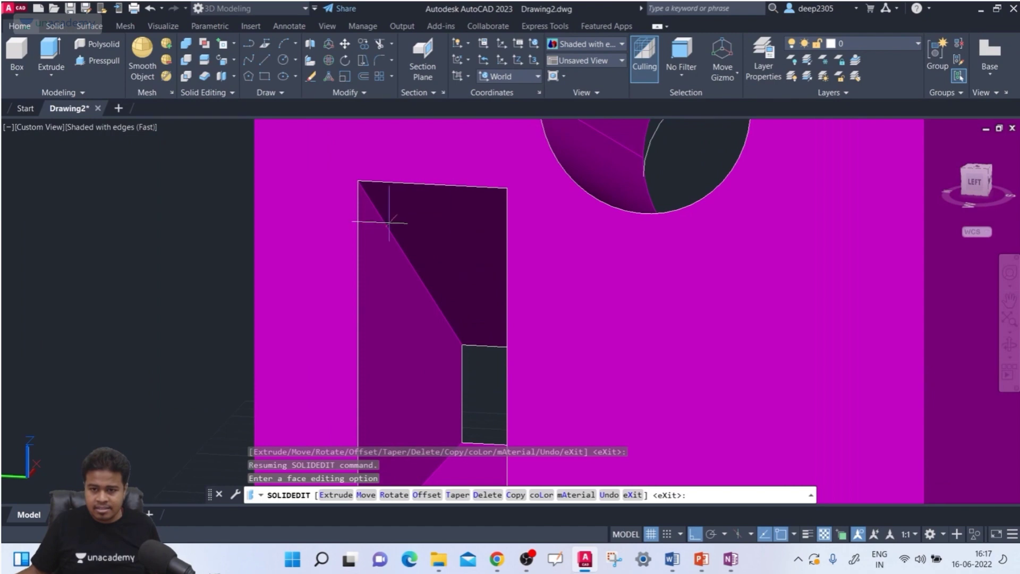
{"action": "scroll", "coordinate": [419, 282], "scroll_direction": "down", "scroll_amount": 2}
{"action": "middle_click_drag", "start_coordinate": [422, 273], "coordinate": [521, 300], "text": "shift"}
{"action": "scroll", "coordinate": [478, 296], "scroll_direction": "up", "scroll_amount": 2}
{"action": "scroll", "coordinate": [535, 296], "scroll_direction": "down", "scroll_amount": 5}
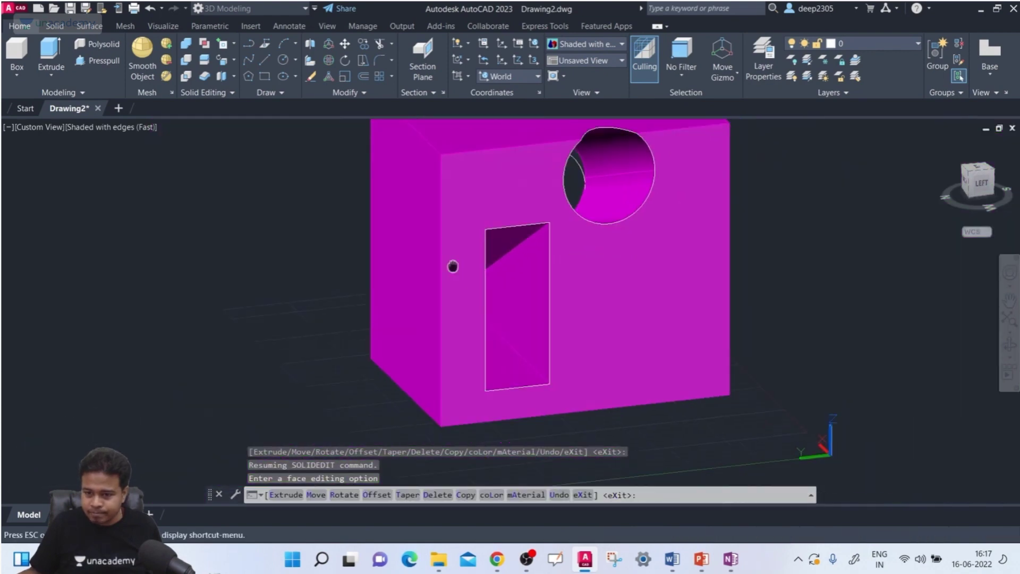
{"action": "middle_click_drag", "start_coordinate": [428, 292], "coordinate": [394, 296]}
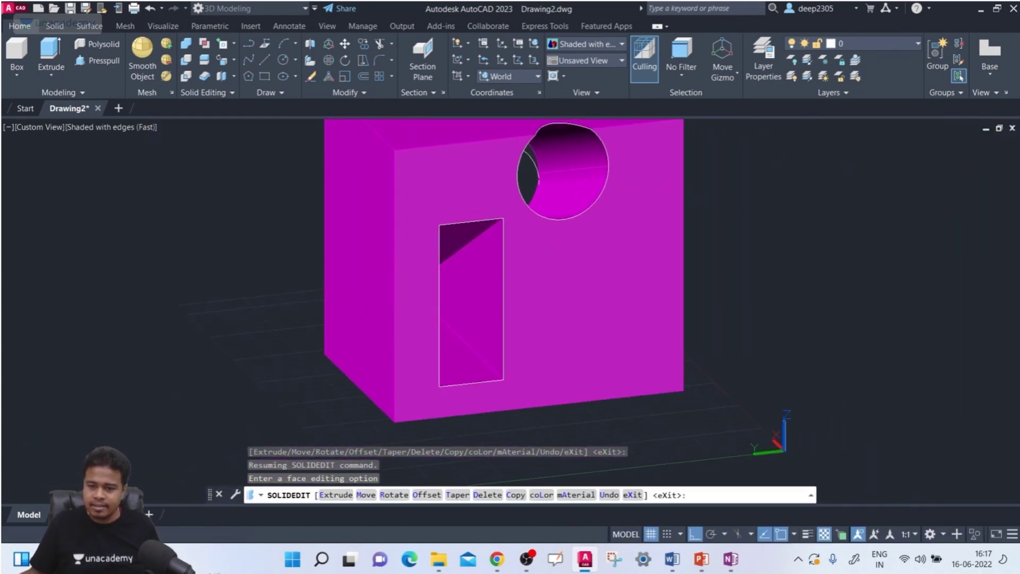
{"action": "key", "text": "Escape"}
{"action": "key", "text": "Escape"}
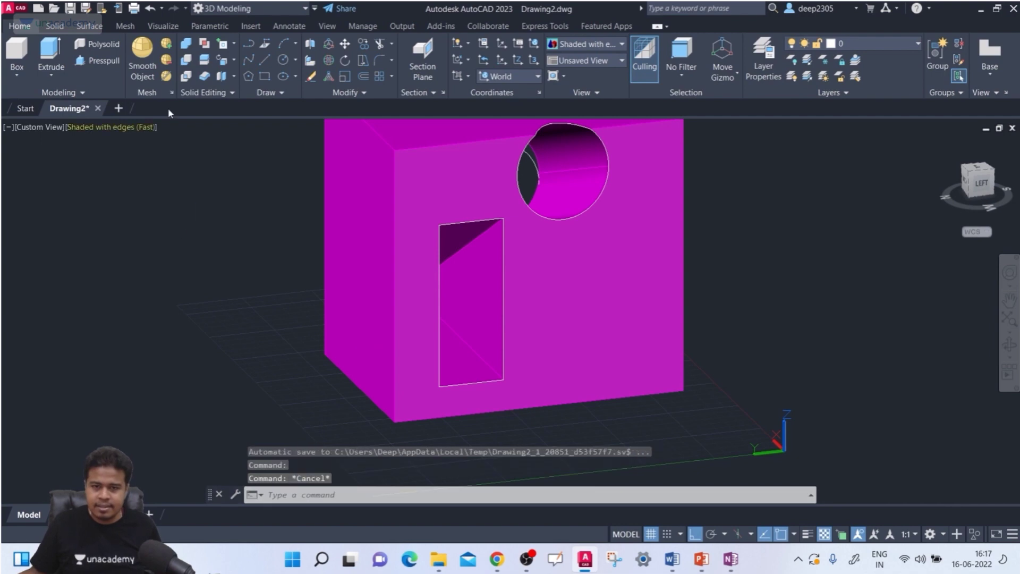
Rotate the rectangular hole's negative Y inner face by 30 degrees with Rotate Faces, using its vertical edge on the negative X face as the axis.
{"action": "left_click", "coordinate": [234, 60]}
{"action": "left_click", "coordinate": [250, 238]}
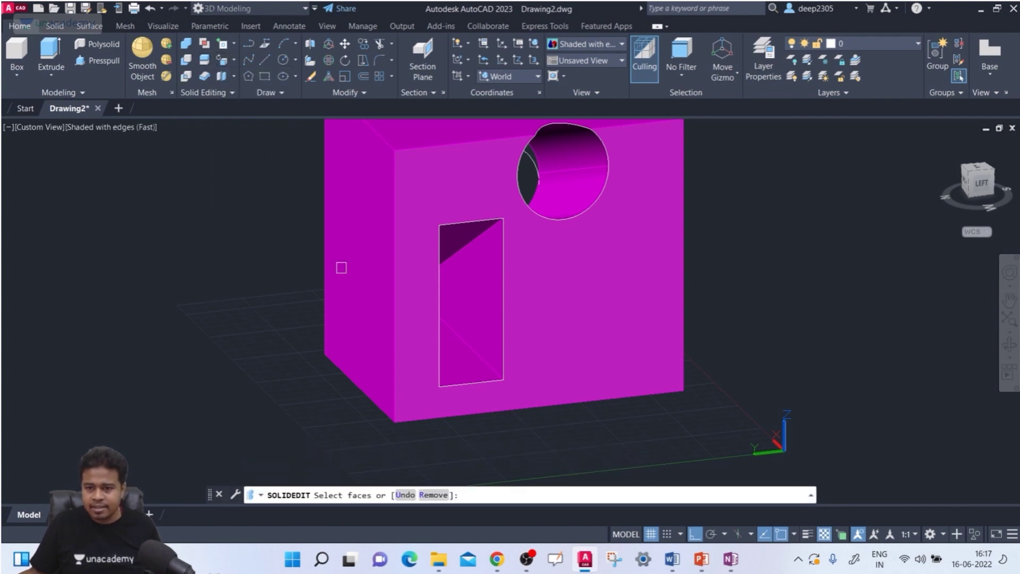
{"action": "left_click", "coordinate": [488, 293]}
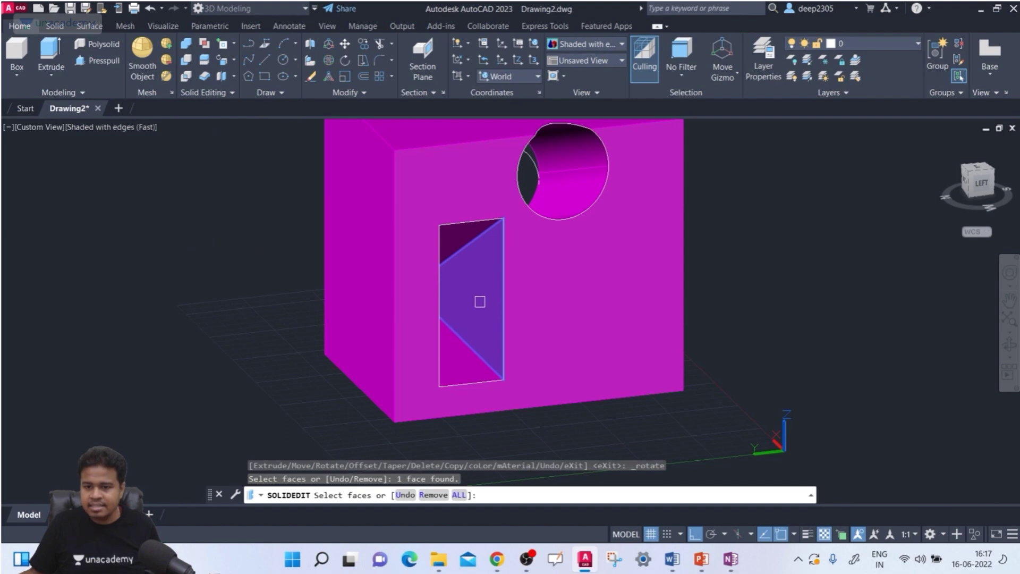
{"action": "key", "text": "Return"}
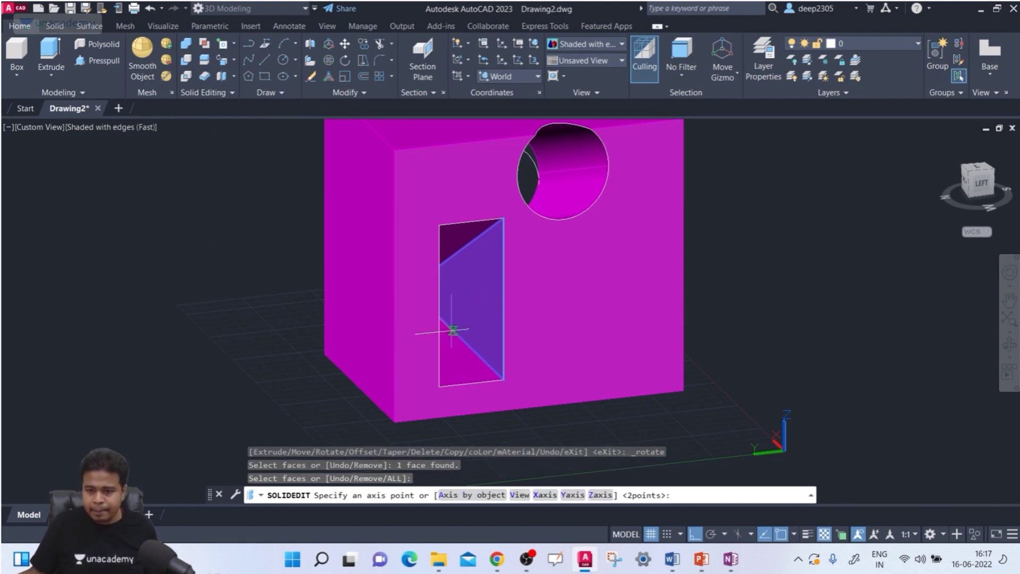
{"action": "left_click", "coordinate": [502, 218]}
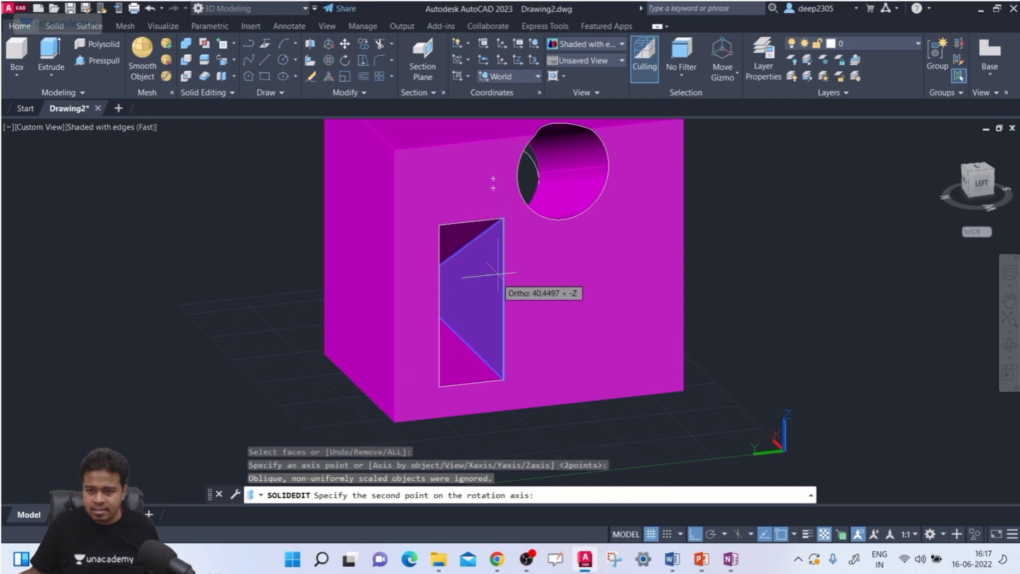
{"action": "left_click", "coordinate": [503, 379]}
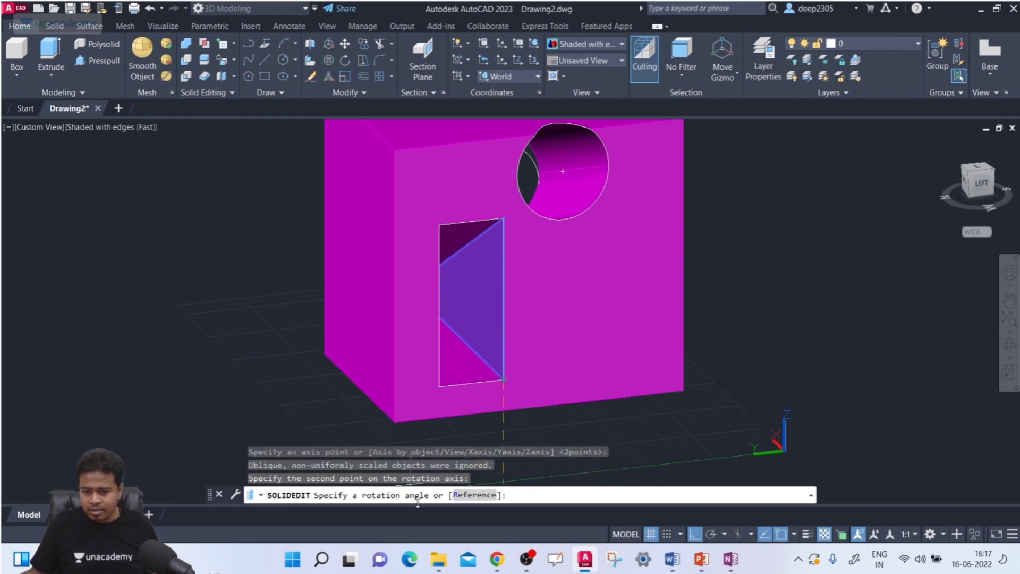
{"action": "type", "text": "30"}
{"action": "key", "text": "Return"}
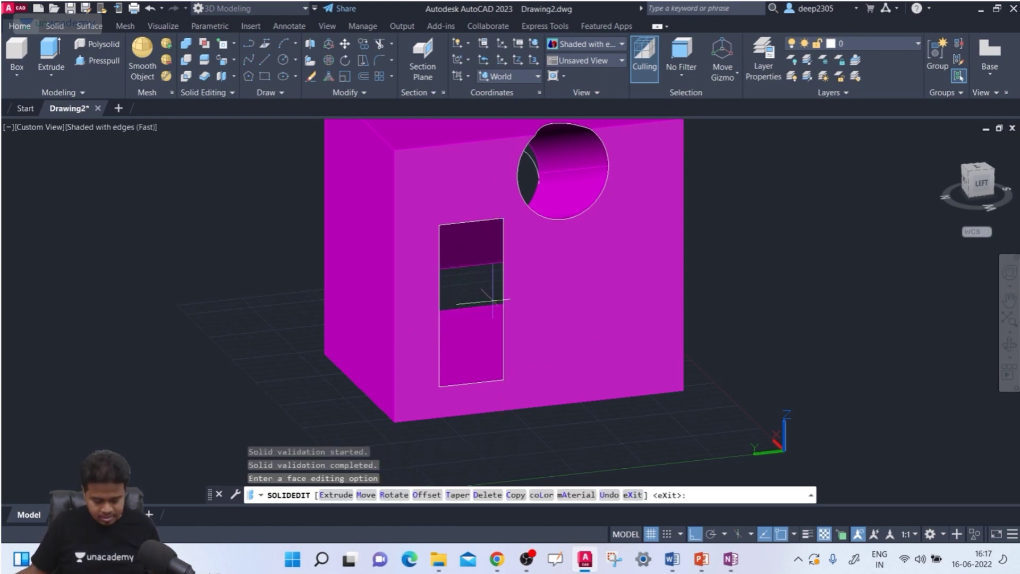
{"action": "key", "text": "Escape"}
Examine the rotated side face inside the rectangular hole from the positive Y and negative X side of the box.
{"action": "middle_click_drag", "start_coordinate": [494, 321], "coordinate": [536, 306], "text": "shift"}
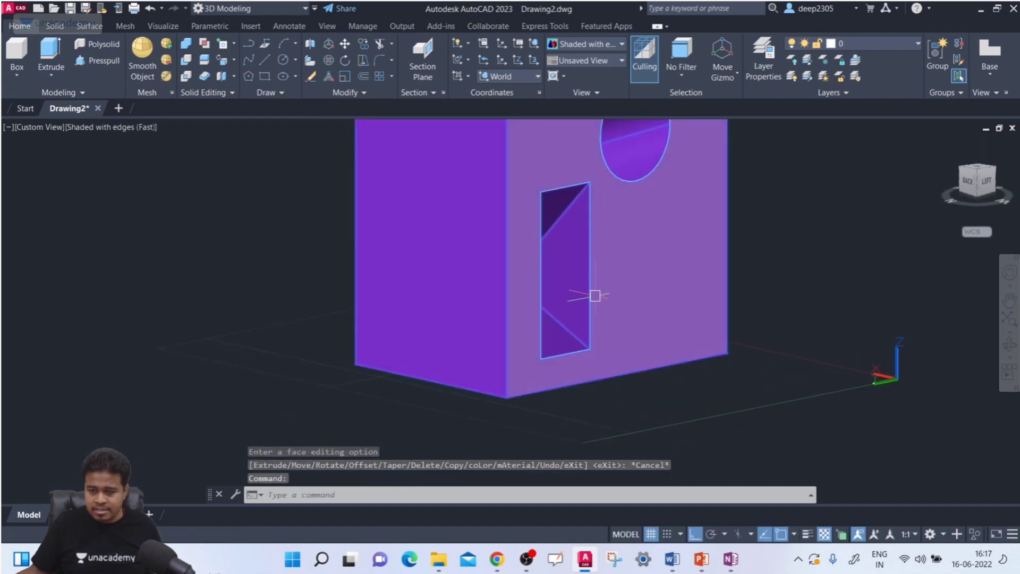
{"action": "middle_click_drag", "start_coordinate": [581, 332], "coordinate": [520, 329], "text": "shift"}
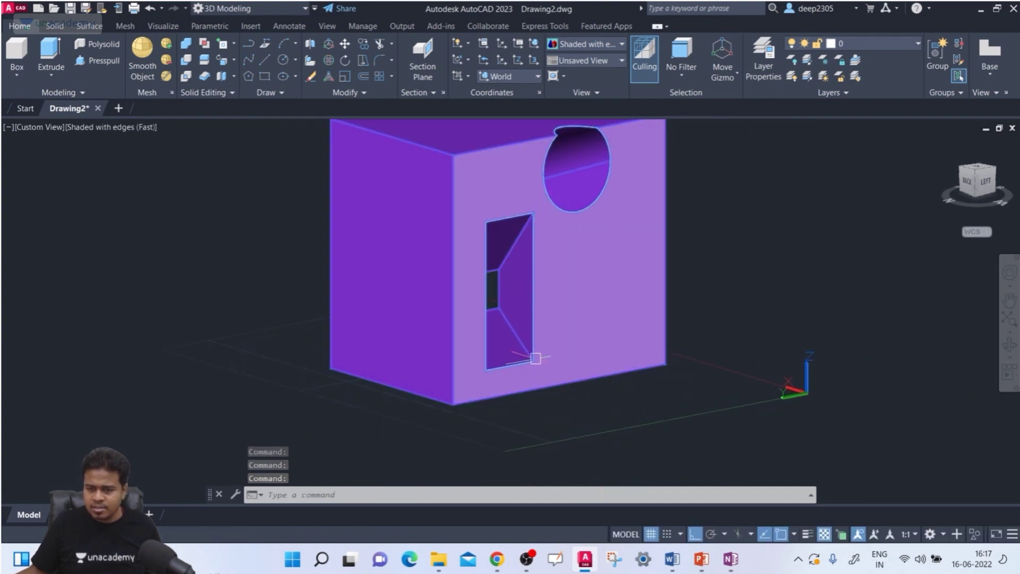
{"action": "mouse_move", "coordinate": [522, 337]}
{"action": "middle_mouse_down", "text": "shift"}
{"action": "mouse_move", "coordinate": [499, 334]}
{"action": "mouse_move", "coordinate": [536, 340]}
{"action": "middle_mouse_up", "text": "shift"}
{"action": "scroll", "coordinate": [512, 258], "scroll_direction": "down", "scroll_amount": 2}
{"action": "scroll", "coordinate": [513, 258], "scroll_direction": "up", "scroll_amount": 3}
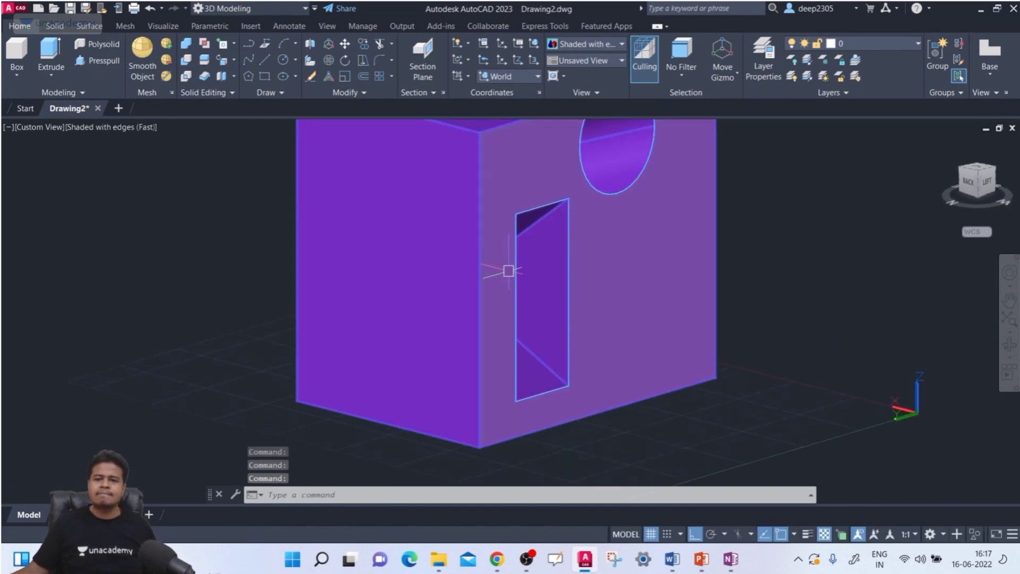
{"action": "scroll", "coordinate": [563, 220], "scroll_direction": "down", "scroll_amount": 4}
{"action": "middle_click_drag", "start_coordinate": [563, 226], "coordinate": [426, 306]}
{"action": "scroll", "coordinate": [444, 311], "scroll_direction": "up", "scroll_amount": 3}
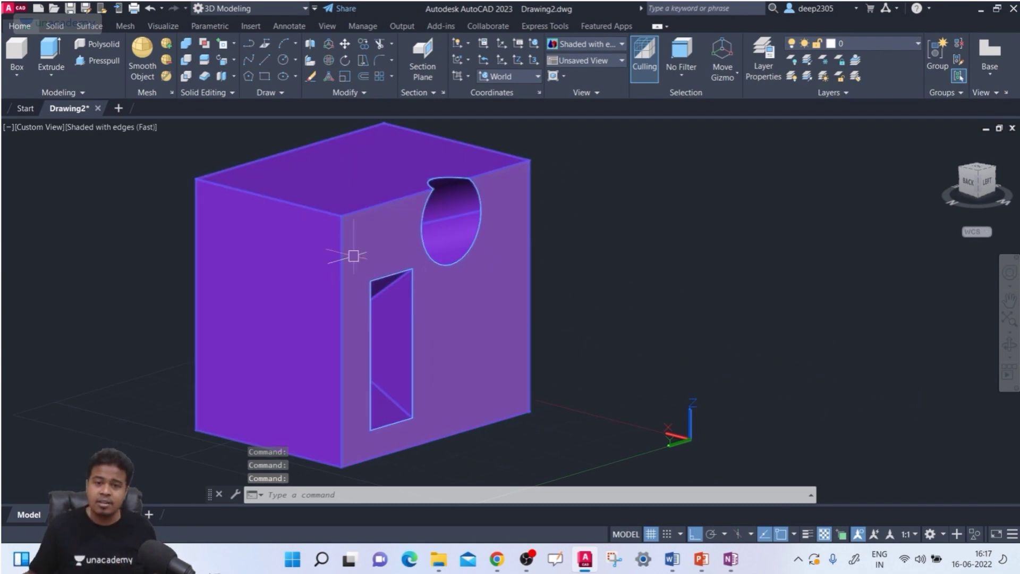
{"action": "key", "text": "Escape"}
{"action": "left_click", "coordinate": [234, 60]}
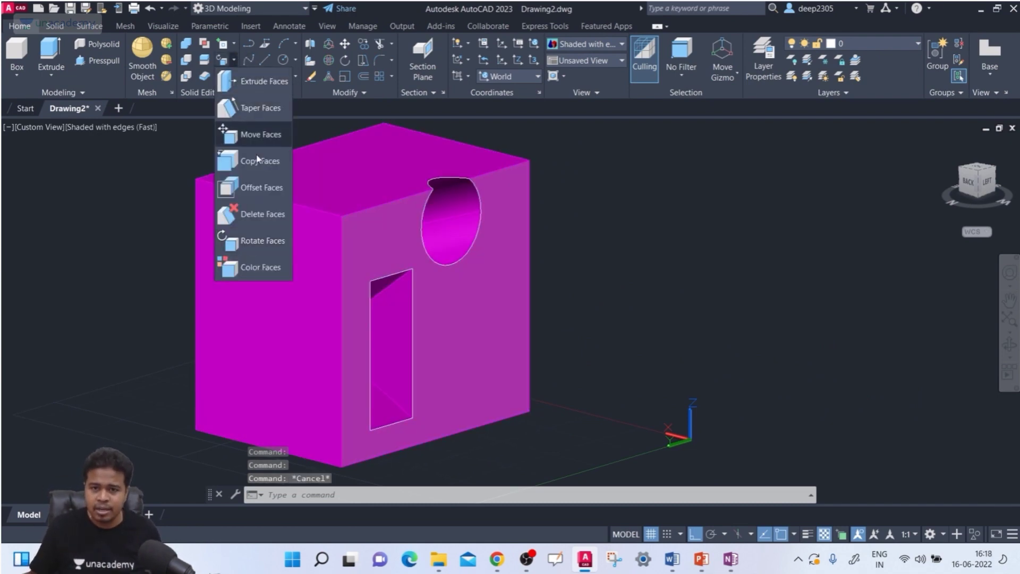
{"action": "left_click", "coordinate": [262, 242]}
{"action": "middle_click_drag", "start_coordinate": [303, 183], "coordinate": [287, 118]}
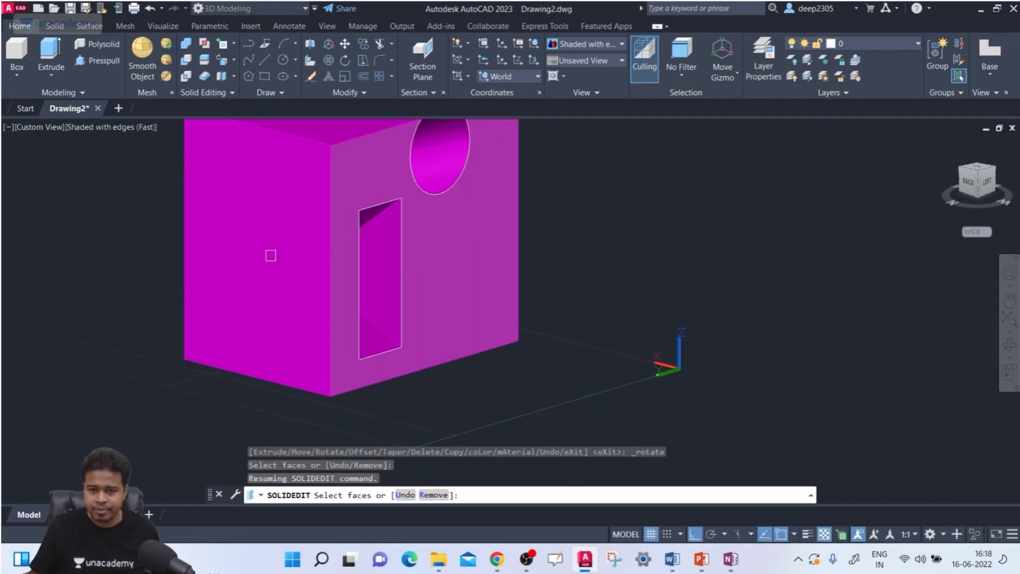
{"action": "left_click", "coordinate": [271, 257]}
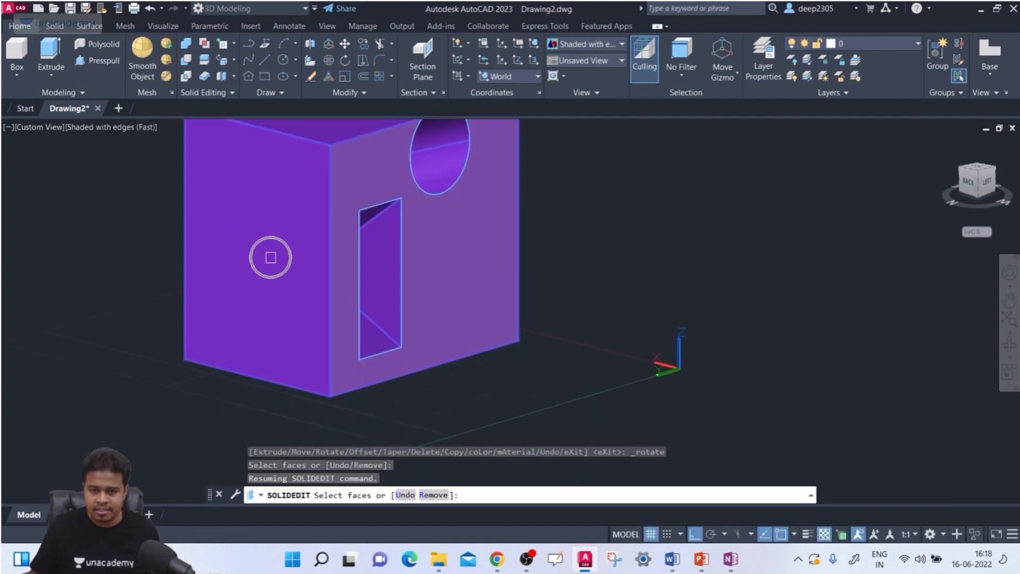
{"action": "key", "text": "Escape"}
{"action": "key", "text": "Escape"}
{"action": "middle_click_drag", "start_coordinate": [262, 264], "coordinate": [289, 303]}
Try to rotate the box's positive Y face by 30 degrees with Rotate Faces about its top edge, and undo the rotation.
{"action": "left_click", "coordinate": [234, 60]}
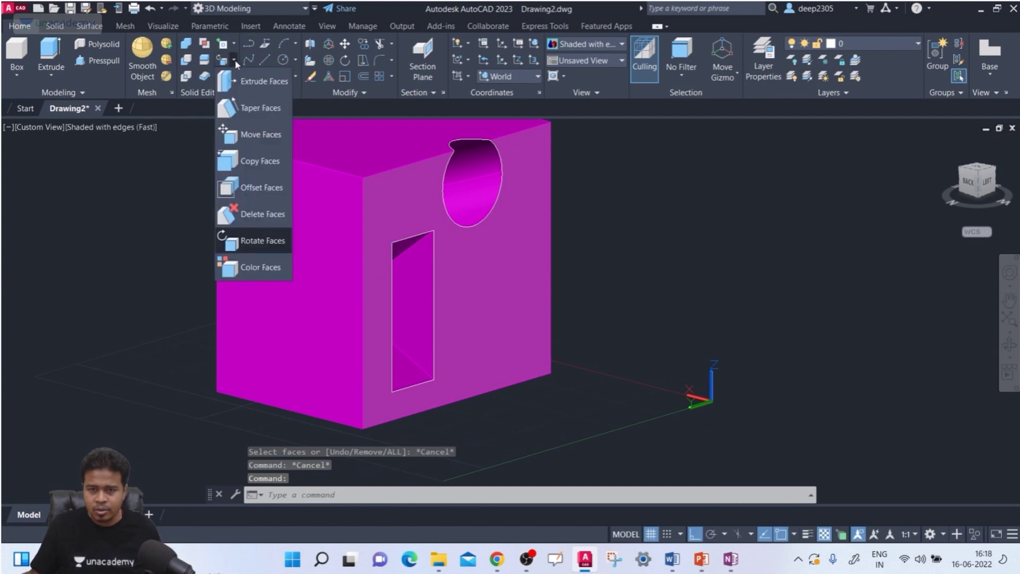
{"action": "left_click", "coordinate": [251, 240]}
{"action": "scroll", "coordinate": [256, 254], "scroll_direction": "up", "scroll_amount": 5}
{"action": "scroll", "coordinate": [289, 234], "scroll_direction": "down", "scroll_amount": 5}
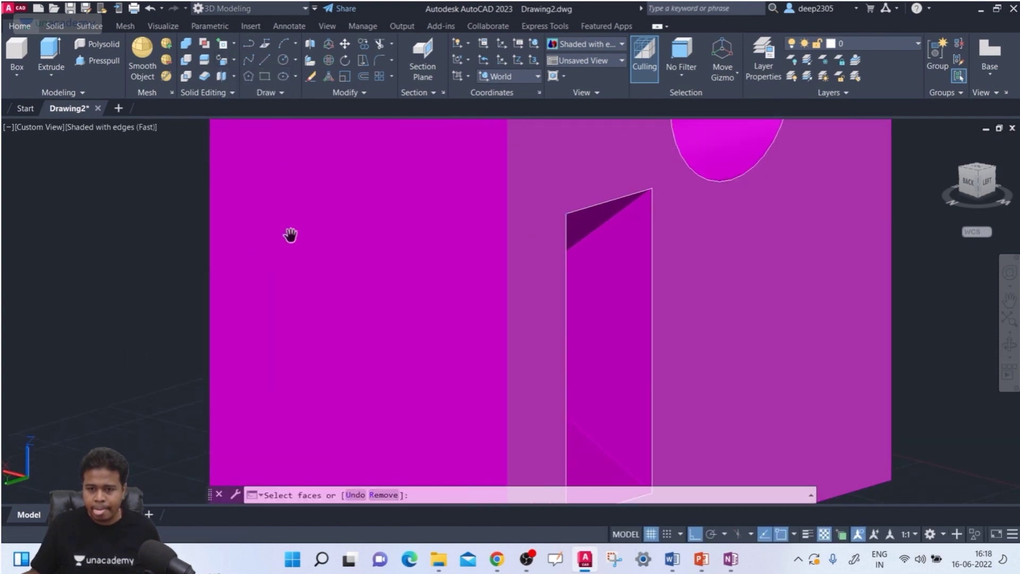
{"action": "left_click", "coordinate": [288, 234]}
{"action": "middle_click_drag", "start_coordinate": [215, 284], "coordinate": [192, 295]}
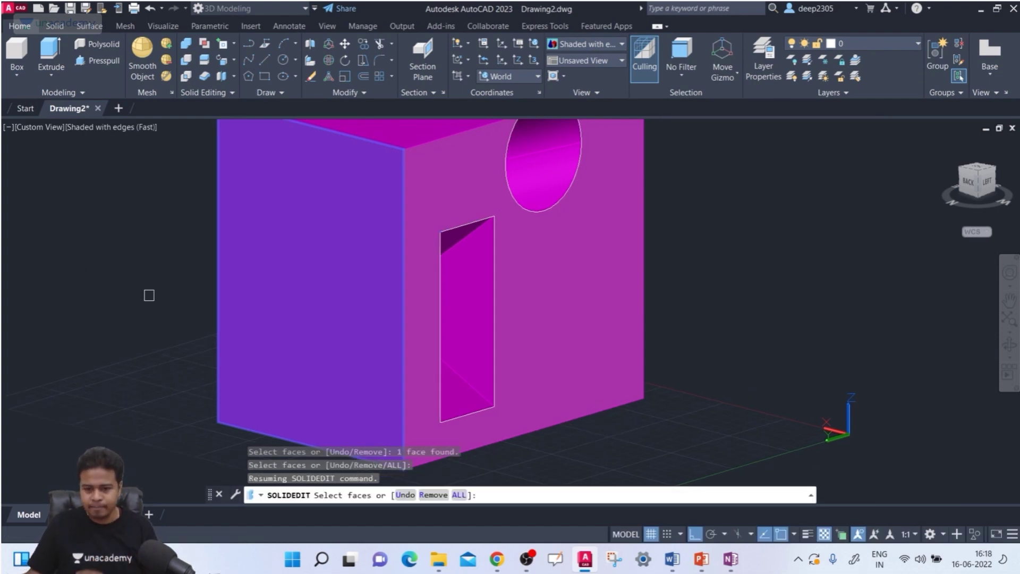
{"action": "key", "text": "Return"}
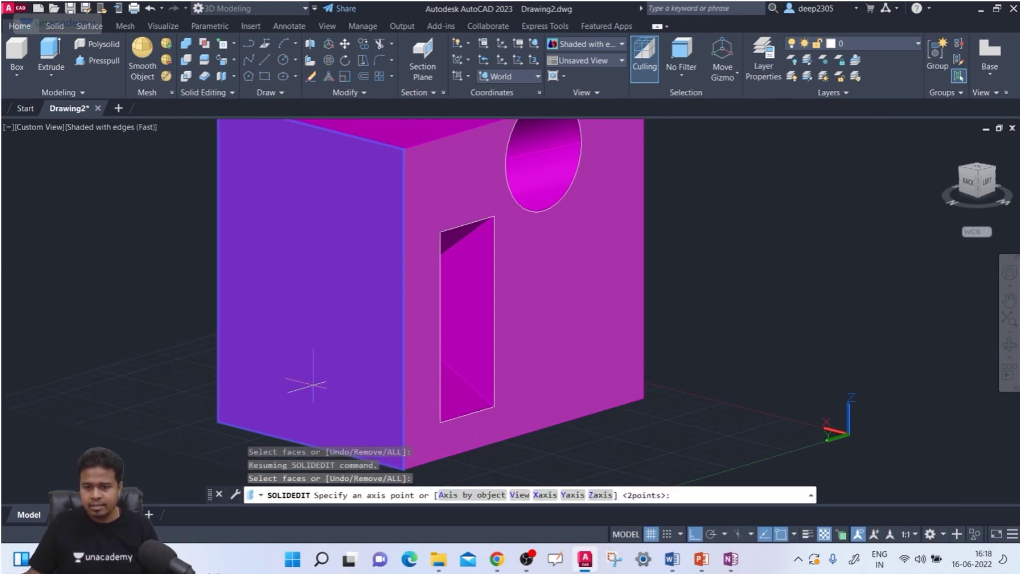
{"action": "middle_click_drag", "start_coordinate": [289, 373], "coordinate": [297, 410]}
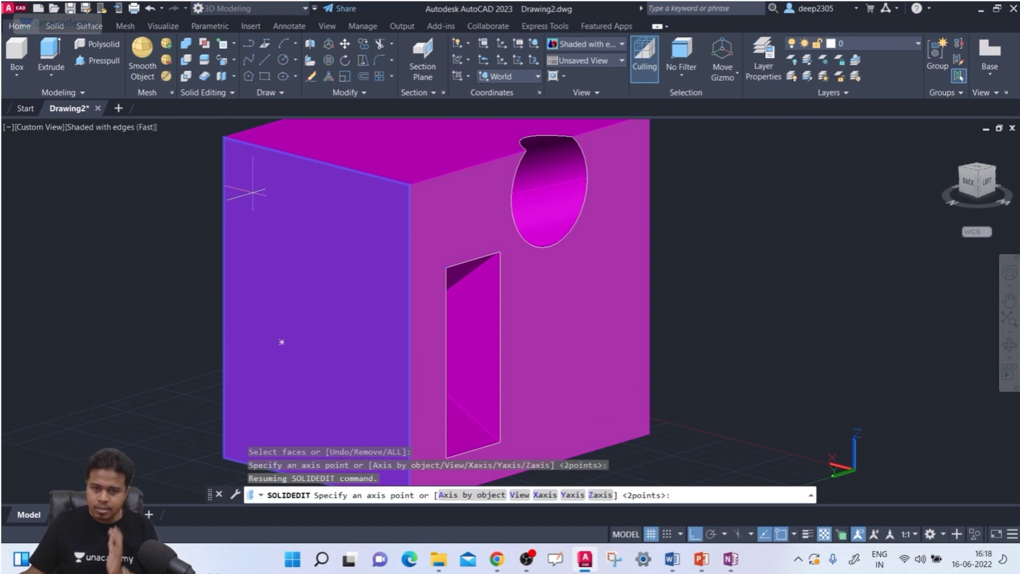
{"action": "left_click", "coordinate": [224, 137]}
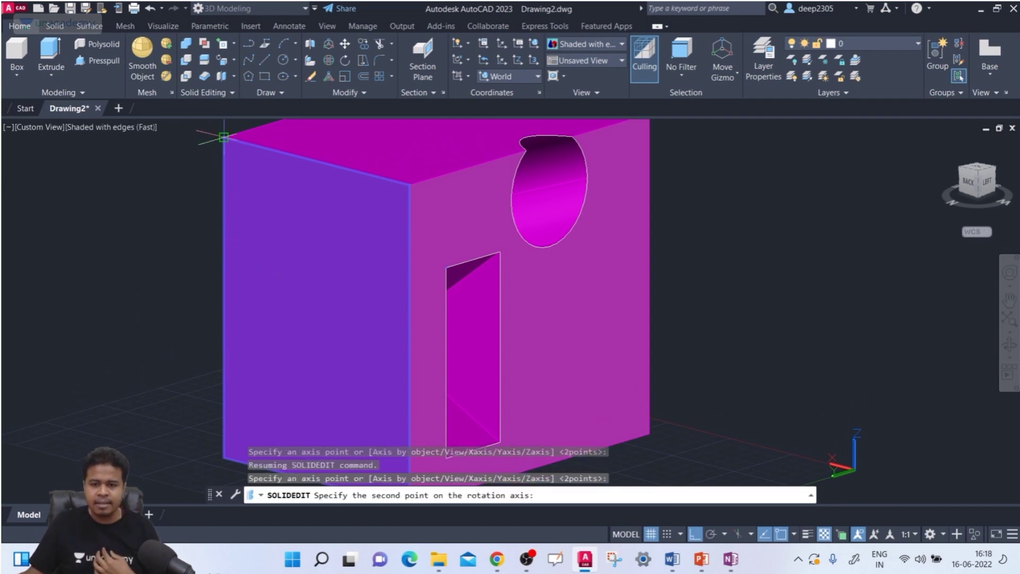
{"action": "left_click", "coordinate": [409, 184]}
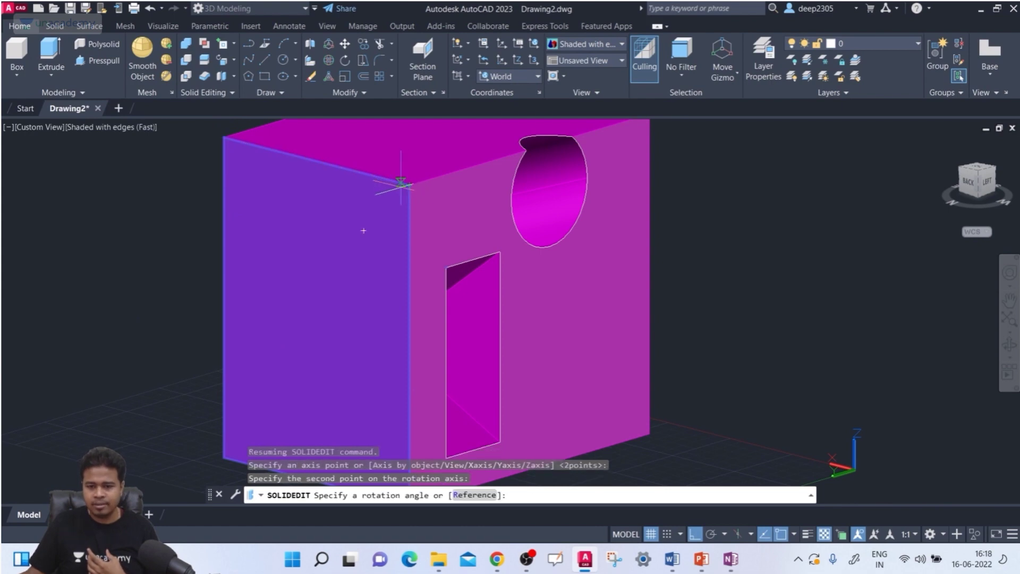
{"action": "type", "text": "30"}
{"action": "key", "text": "Return"}
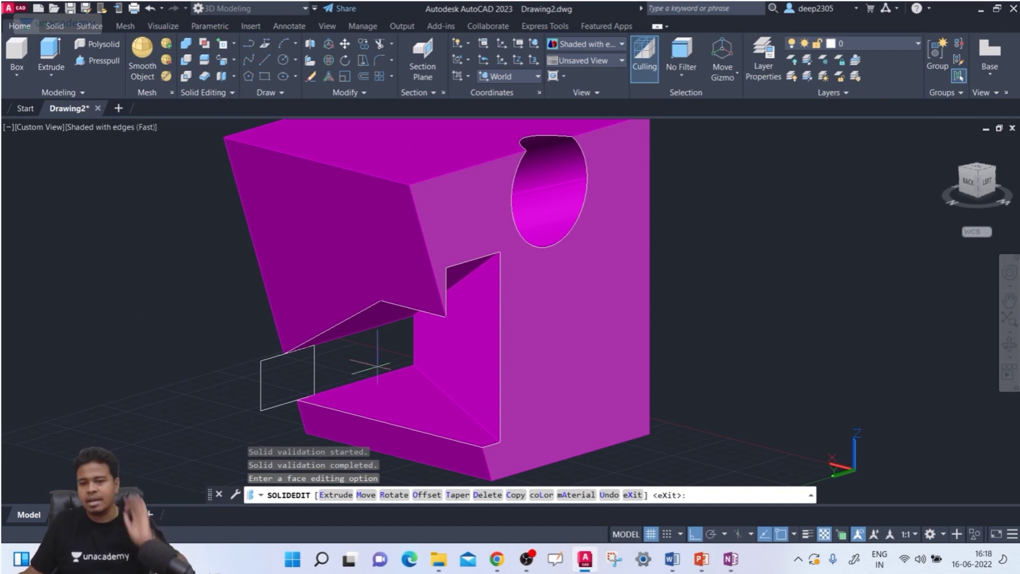
{"action": "key", "text": "Escape"}
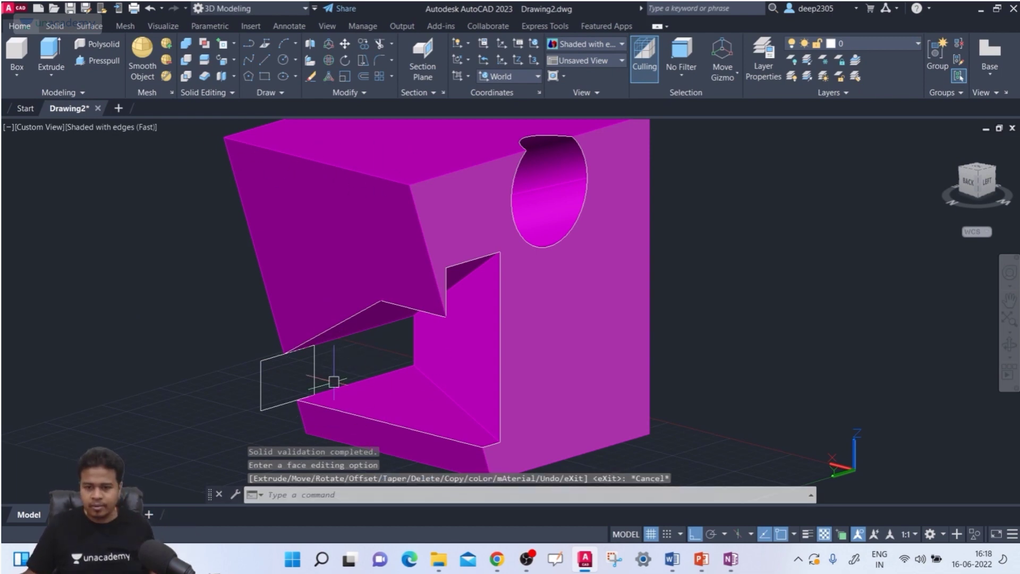
{"action": "key", "text": "ctrl+z"}
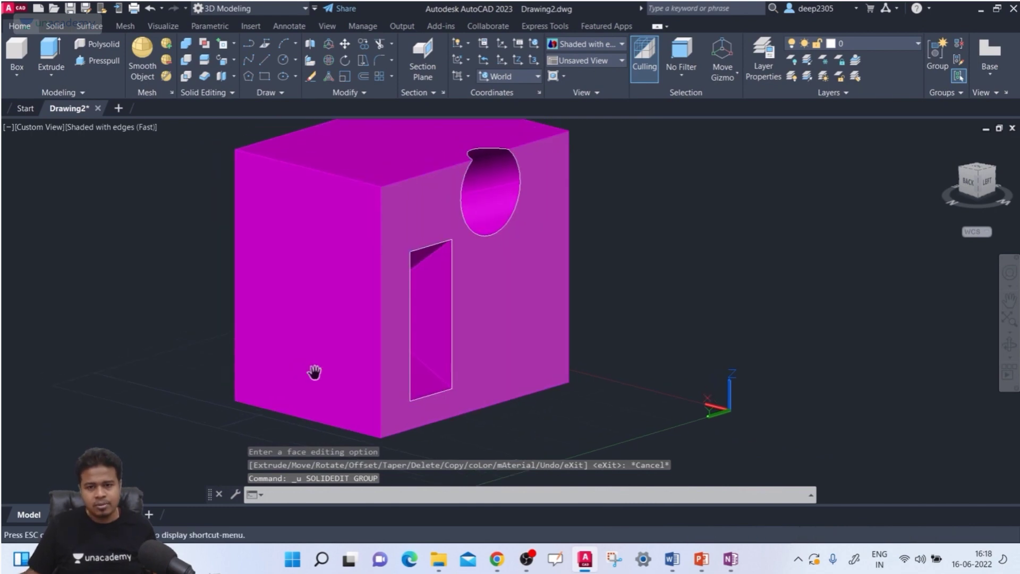
Rotate the box's positive Y face by -30 degrees with Rotate Faces, using the X axis through its upper corner on the positive X side.
{"action": "left_click", "coordinate": [234, 60]}
{"action": "left_click", "coordinate": [247, 240]}
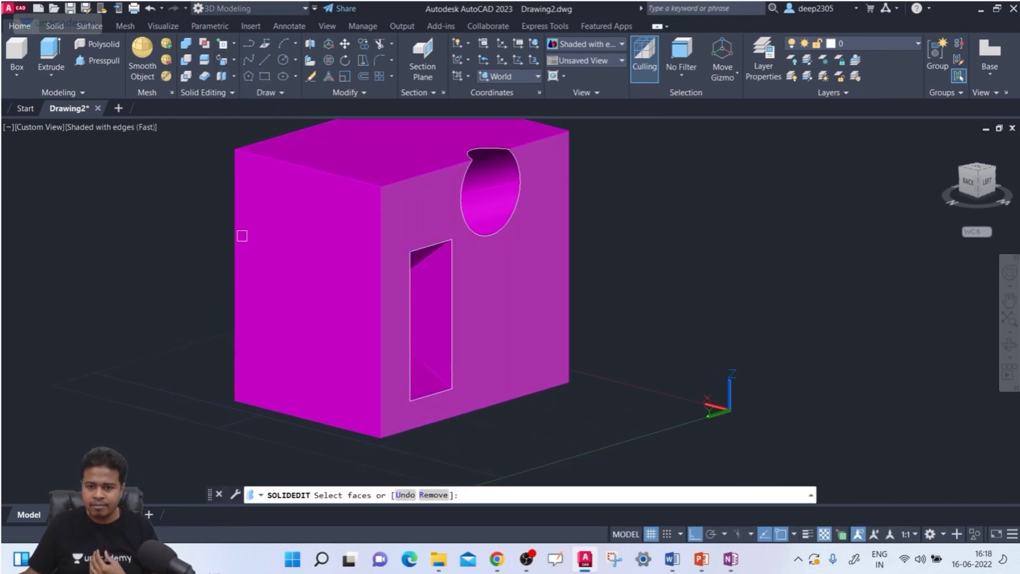
{"action": "scroll", "coordinate": [308, 287], "scroll_direction": "up", "scroll_amount": 2}
{"action": "left_click", "coordinate": [310, 287]}
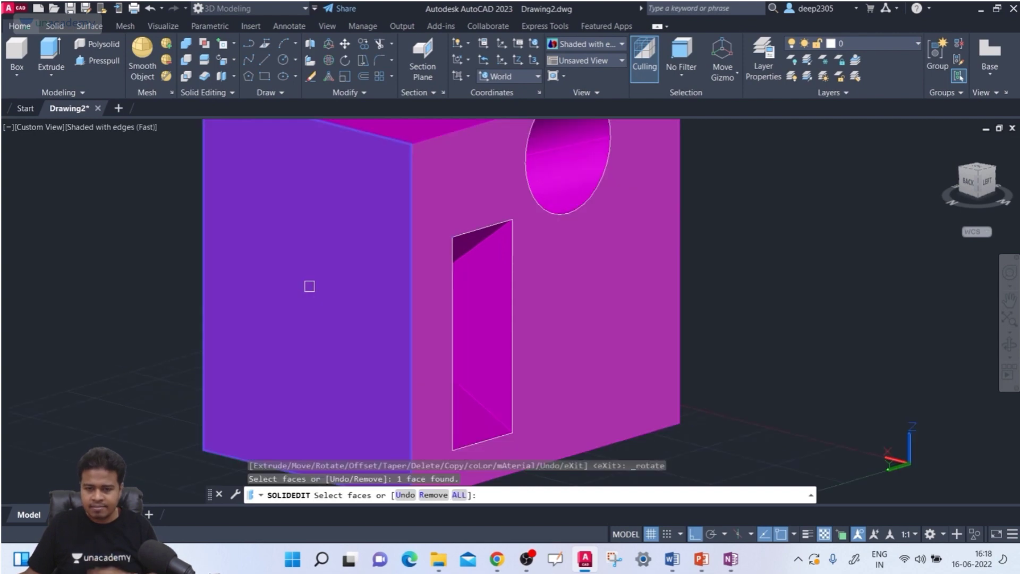
{"action": "key", "text": "Return"}
{"action": "middle_click_drag", "start_coordinate": [284, 286], "coordinate": [297, 322]}
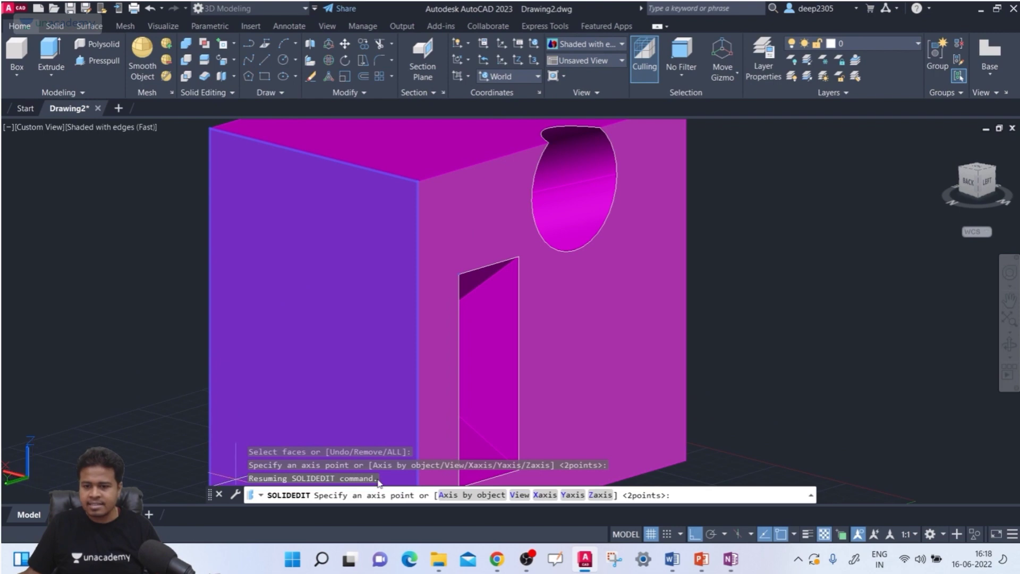
{"action": "left_click", "coordinate": [546, 496]}
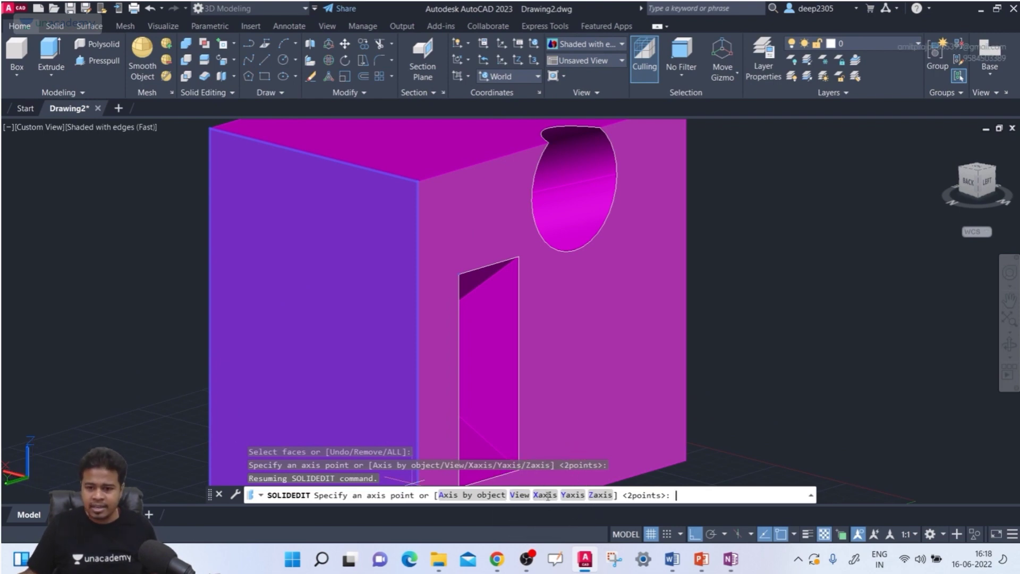
{"action": "left_click", "coordinate": [546, 495]}
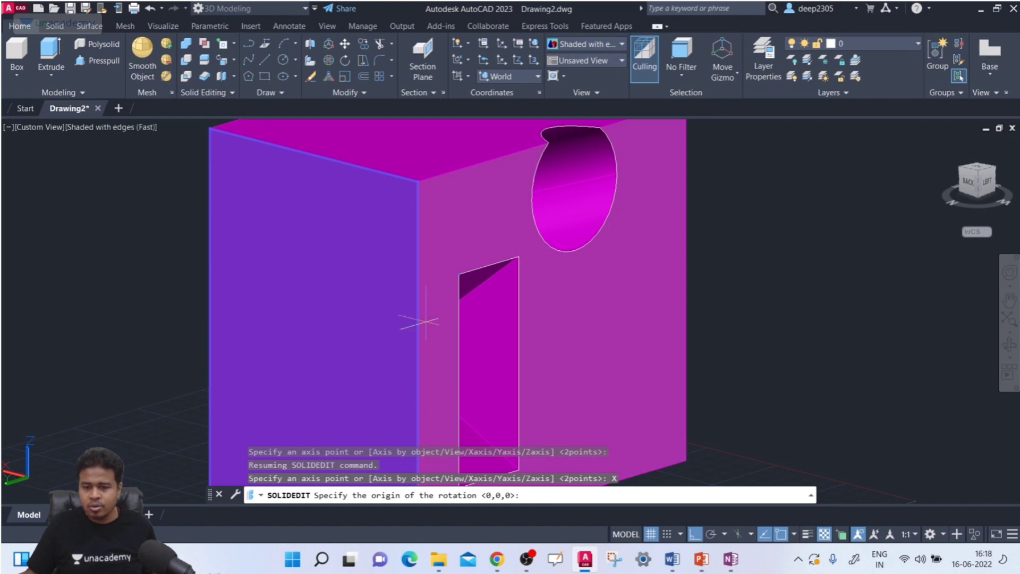
{"action": "middle_click_drag", "start_coordinate": [197, 142], "coordinate": [209, 207]}
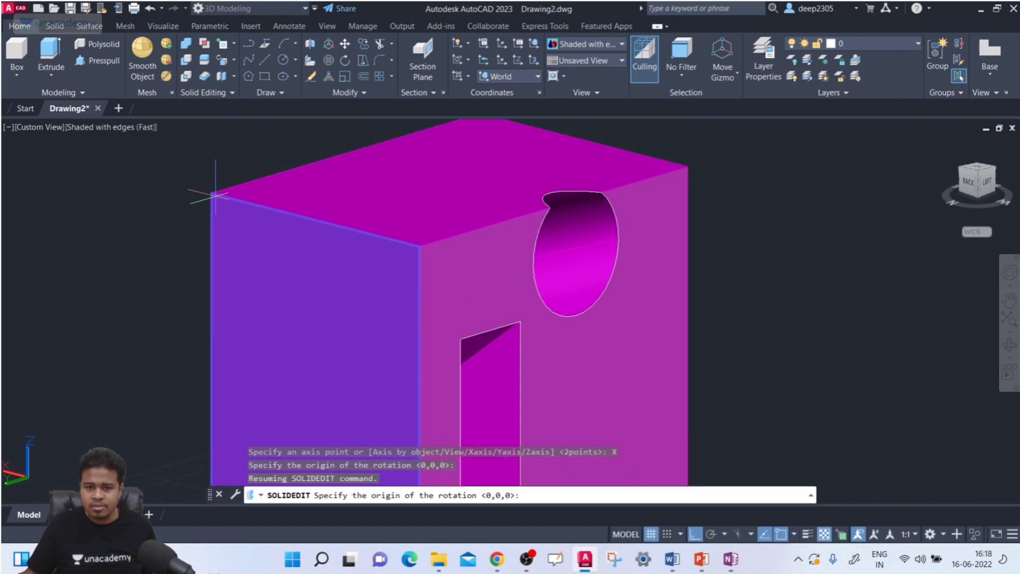
{"action": "left_click", "coordinate": [211, 194]}
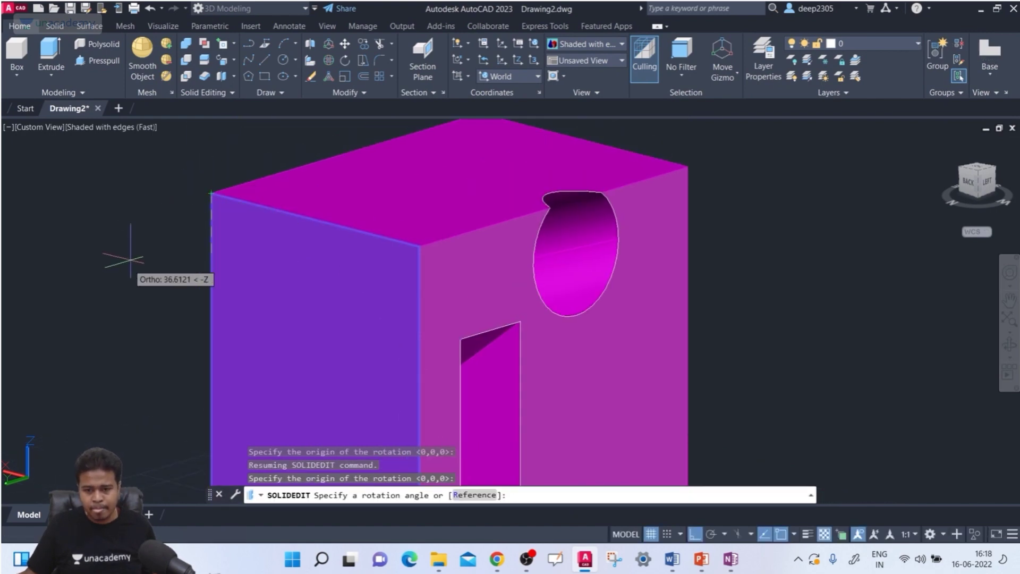
{"action": "middle_click_drag", "start_coordinate": [130, 260], "coordinate": [148, 248]}
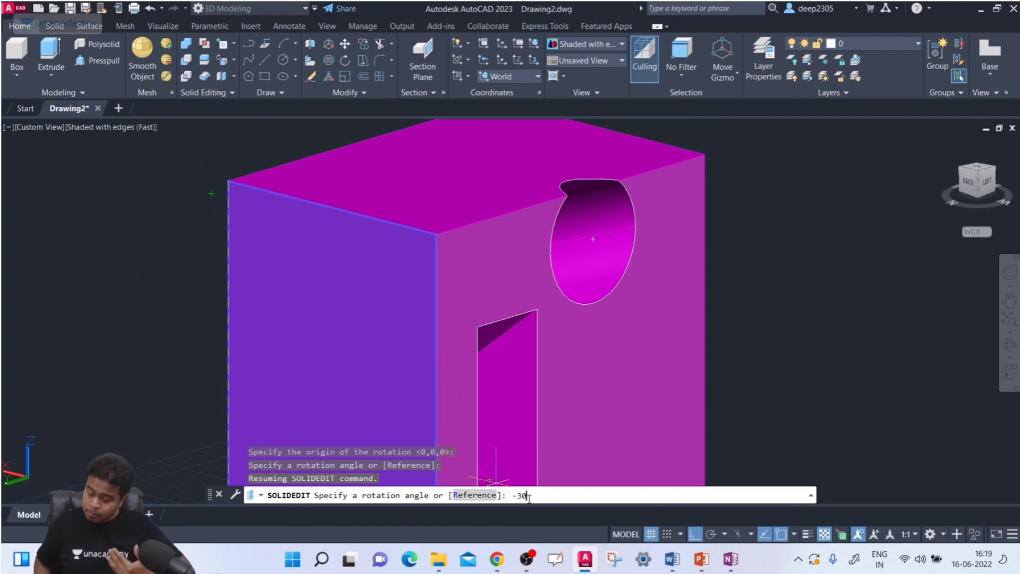
{"action": "type", "text": "-30"}
{"action": "key", "text": "Return"}
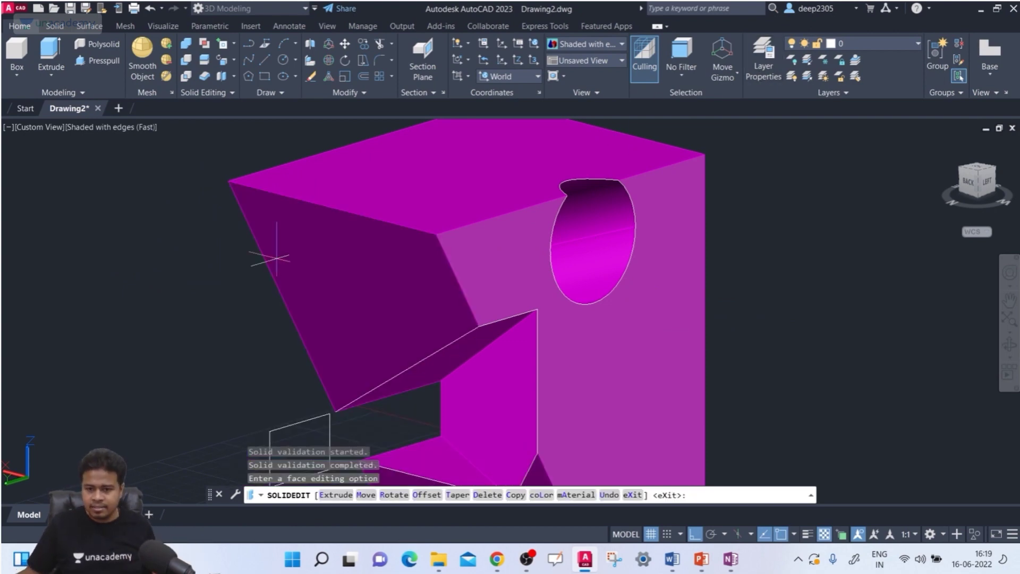
{"action": "scroll", "coordinate": [276, 258], "scroll_direction": "down", "scroll_amount": 3}
{"action": "scroll", "coordinate": [216, 285], "scroll_direction": "up", "scroll_amount": 3}
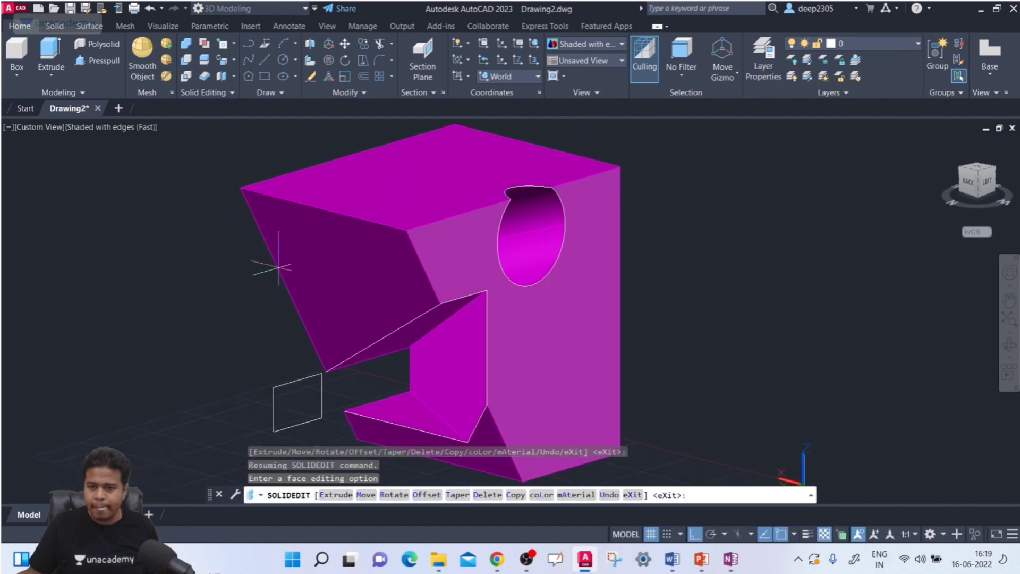
{"action": "key", "text": "Escape"}
{"action": "key", "text": "Escape"}
{"action": "key", "text": "Escape"}
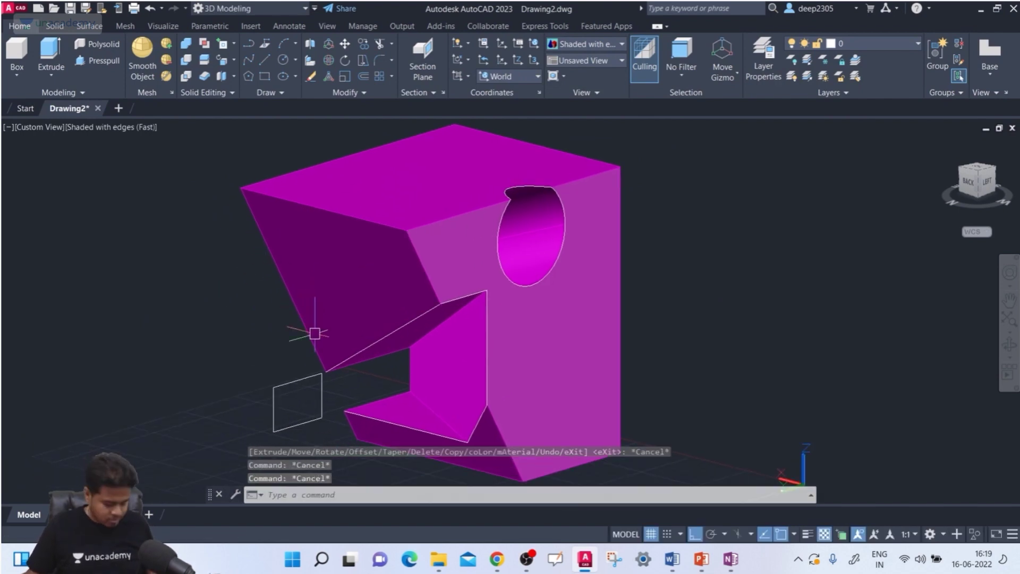
Undo the -30 degree rotation of the box's positive Y face.
{"action": "key", "text": "ctrl+z"}
{"action": "scroll", "coordinate": [319, 335], "scroll_direction": "down", "scroll_amount": 2}
{"action": "middle_click_drag", "start_coordinate": [338, 356], "coordinate": [348, 321]}
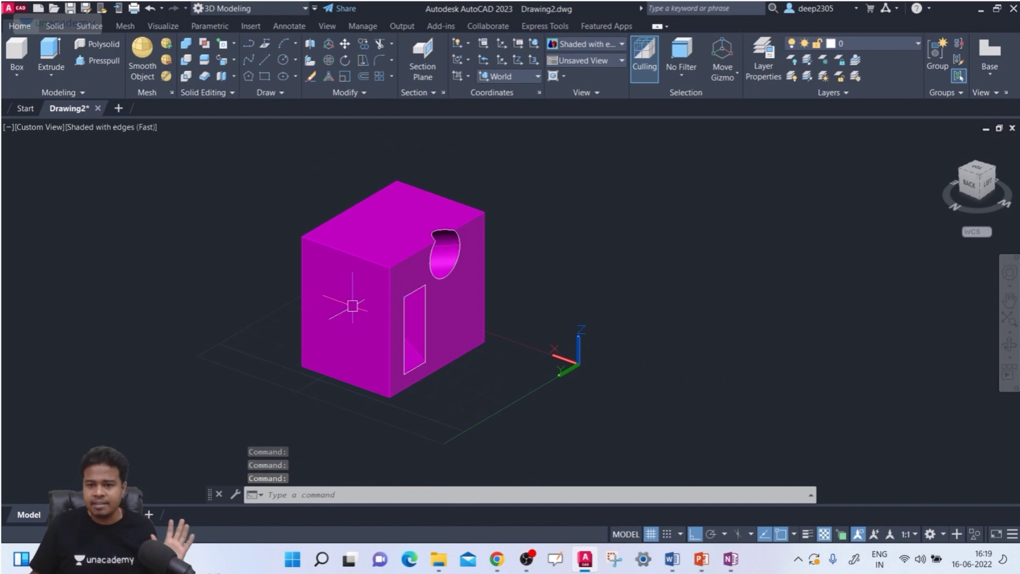
Draw a six-sided polygon, inscribed in a circle, on the box's negative X face beside the rectangular hole and below the circular one.
{"action": "left_click", "coordinate": [556, 228]}
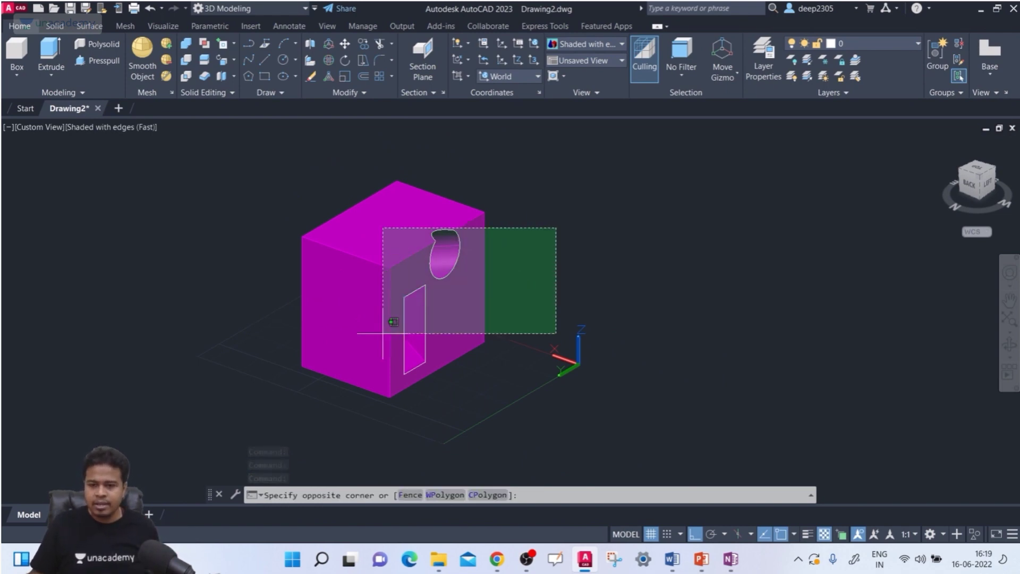
{"action": "middle_click_drag", "start_coordinate": [558, 298], "coordinate": [532, 318], "text": "shift"}
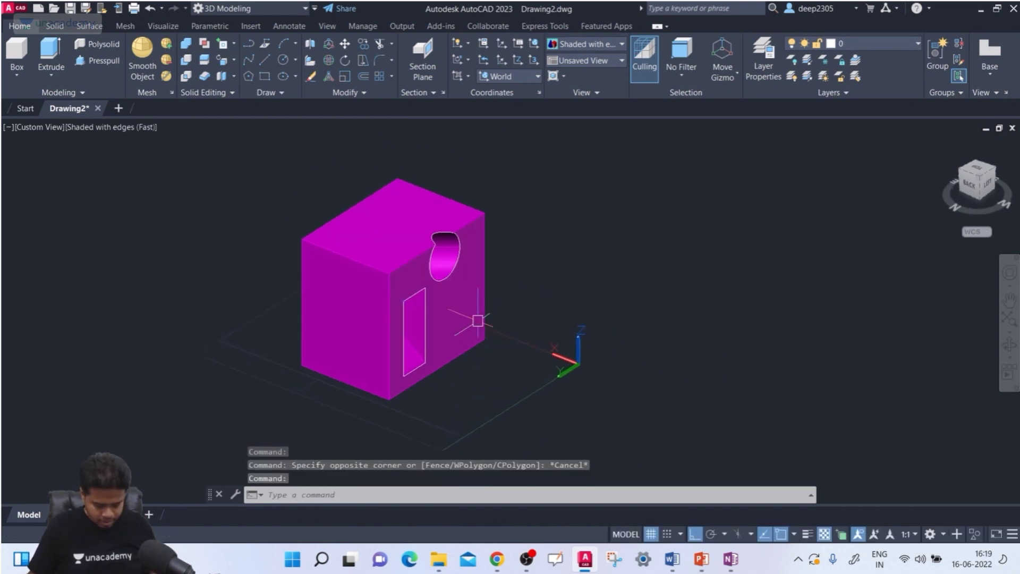
{"action": "key", "text": "Return"}
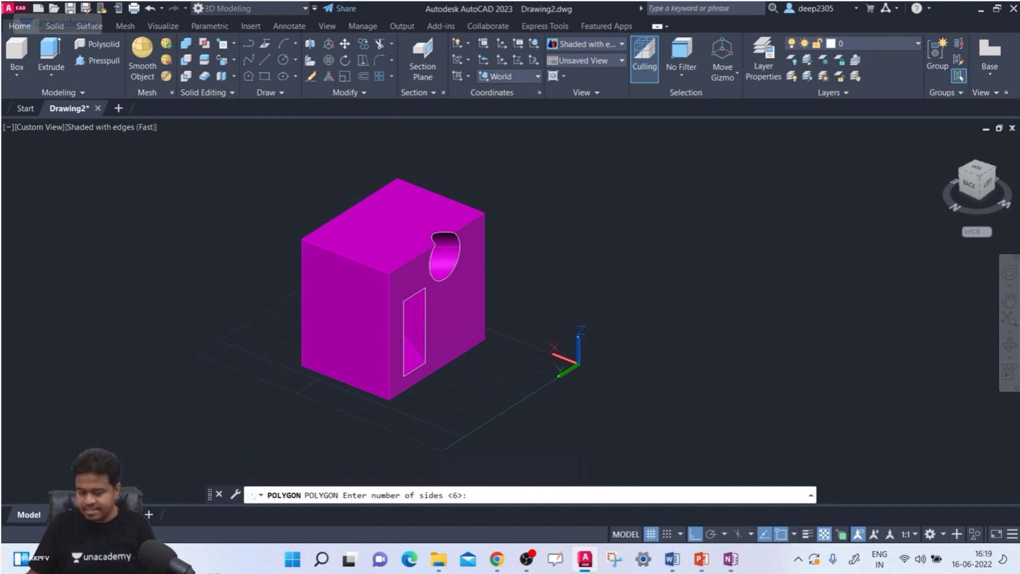
{"action": "key", "text": "Return"}
{"action": "left_click", "coordinate": [459, 317]}
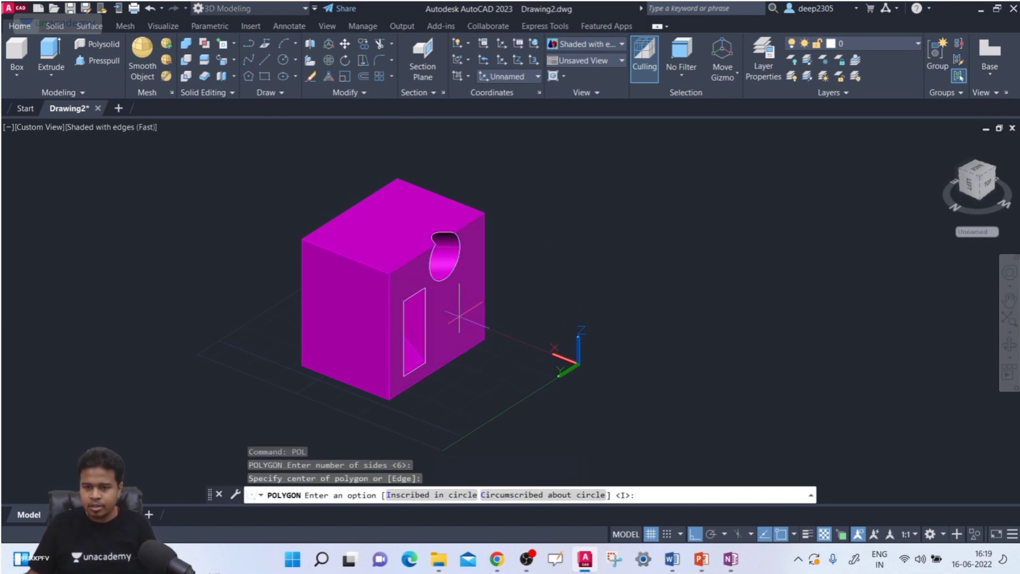
{"action": "type", "text": "I"}
{"action": "key", "text": "Return"}
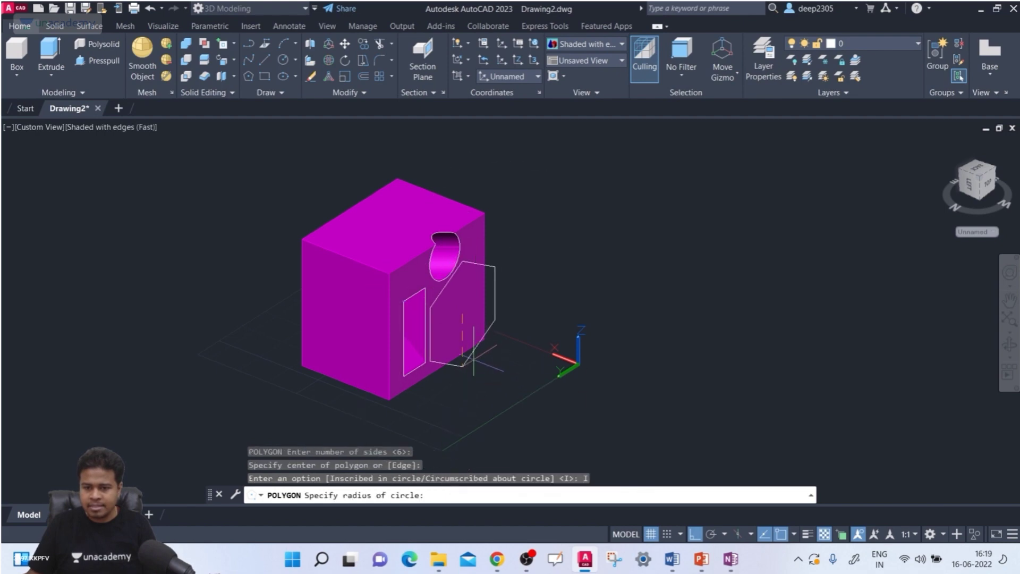
{"action": "left_click", "coordinate": [479, 341]}
{"action": "middle_click_drag", "start_coordinate": [502, 336], "coordinate": [522, 338]}
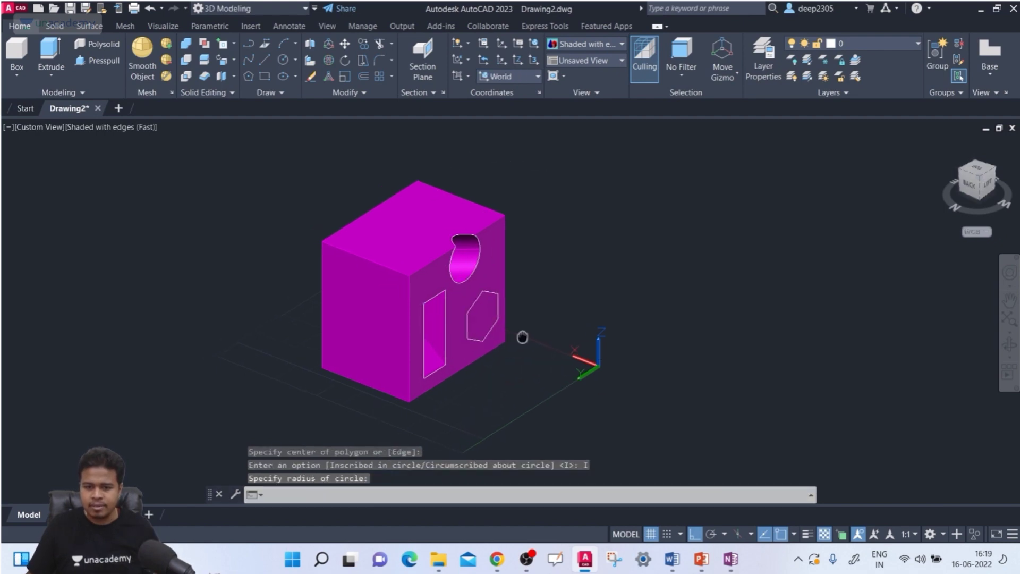
Presspull the hexagon on the negative X face into the box to cut a hexagonal hole.
{"action": "left_click", "coordinate": [98, 60]}
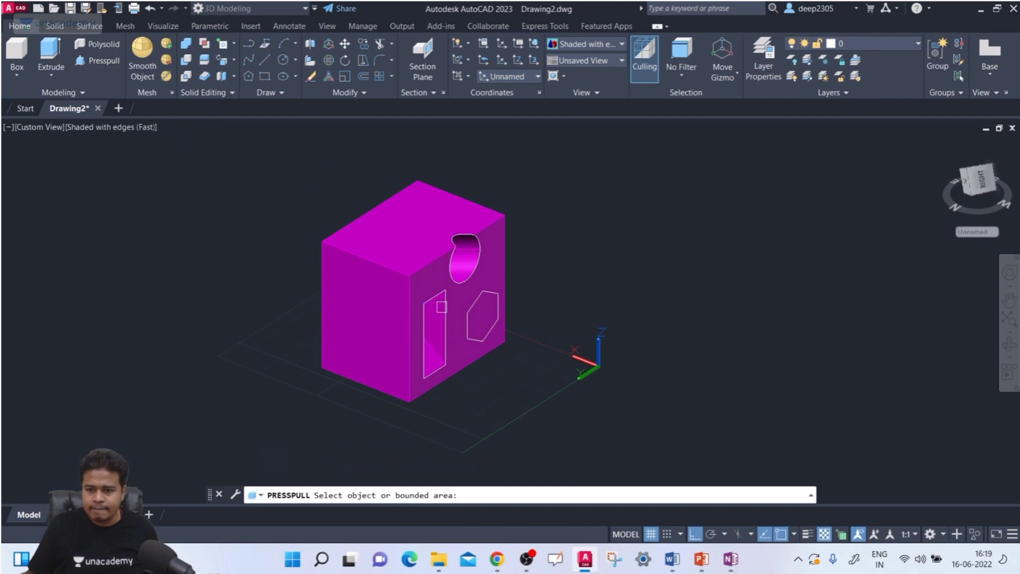
{"action": "left_click", "coordinate": [486, 314]}
{"action": "left_click", "coordinate": [474, 321]}
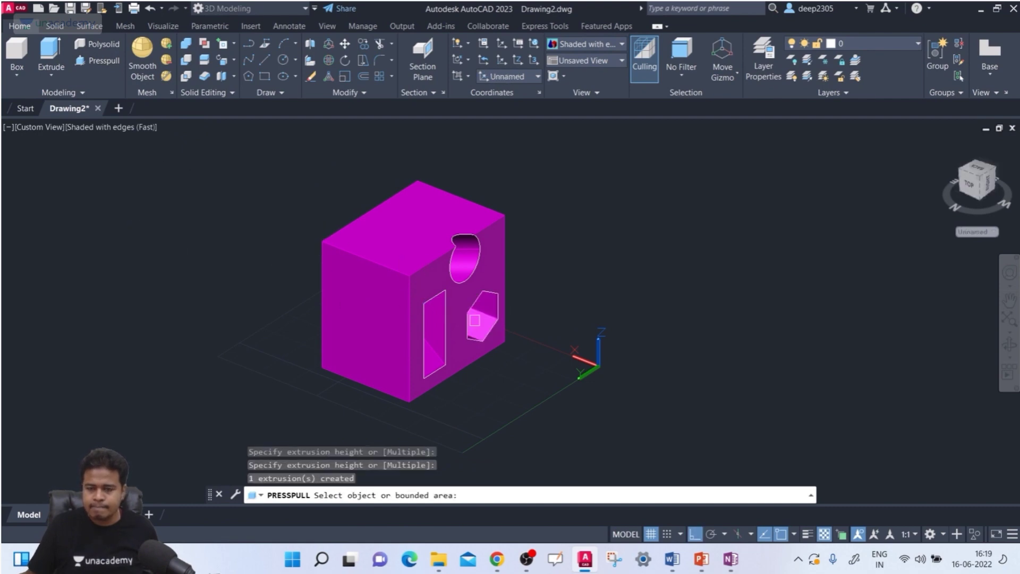
{"action": "scroll", "coordinate": [480, 319], "scroll_direction": "up", "scroll_amount": 3}
{"action": "middle_click_drag", "start_coordinate": [486, 317], "coordinate": [400, 294]}
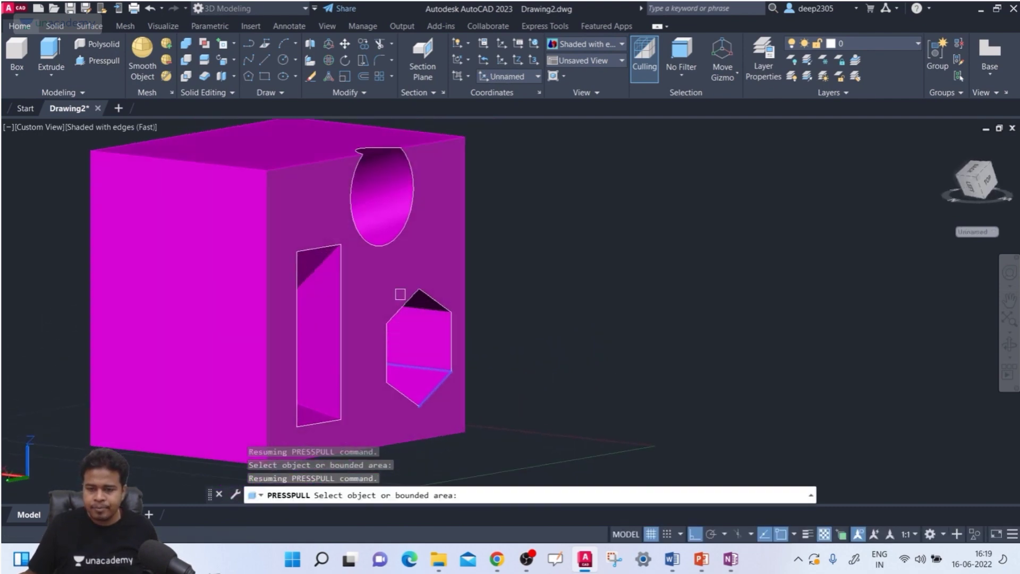
{"action": "key", "text": "Escape"}
{"action": "key", "text": "Escape"}
{"action": "key", "text": "Escape"}
Rotate the hexagonal hole's vertical inner face on the negative Y side with Rotate Faces, using the Z axis through its outer lower corner.
{"action": "left_click", "coordinate": [232, 60]}
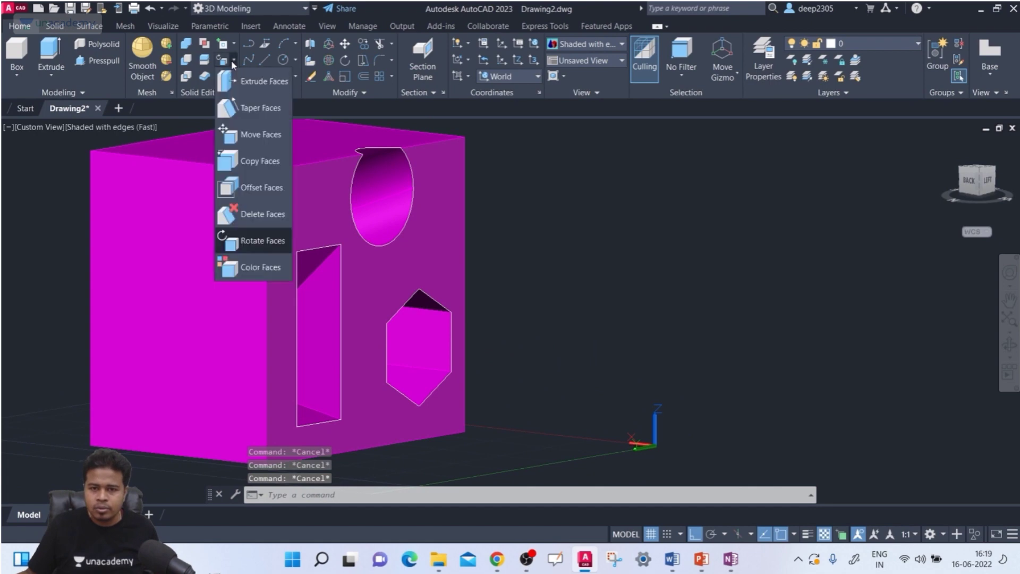
{"action": "left_click", "coordinate": [262, 240]}
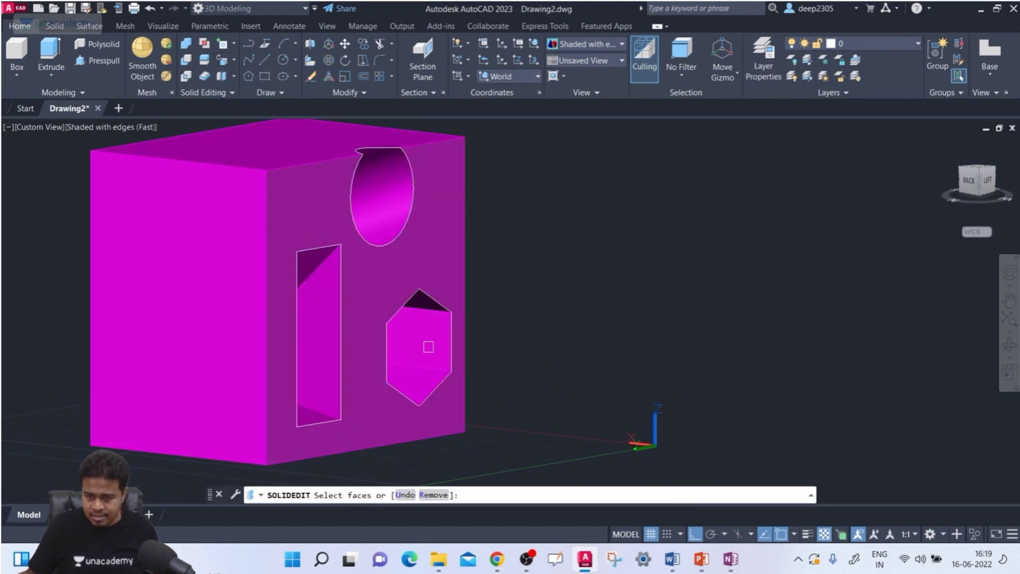
{"action": "left_click", "coordinate": [428, 346]}
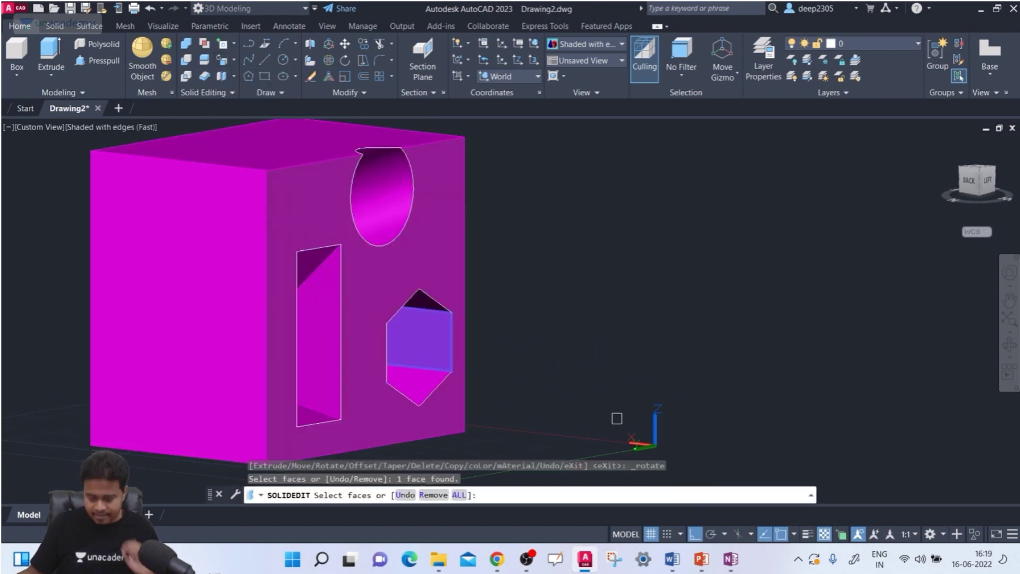
{"action": "key", "text": "Return"}
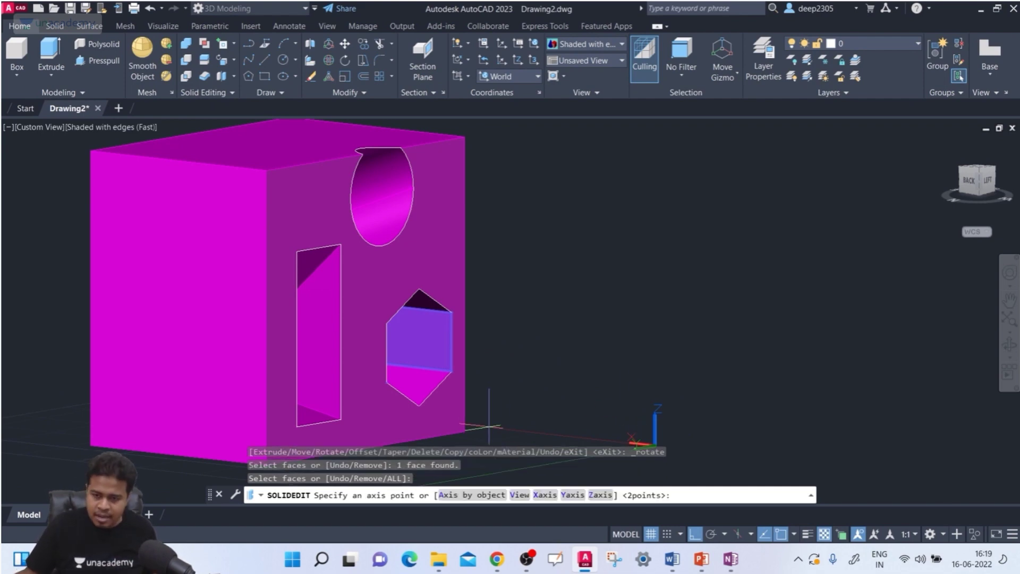
{"action": "scroll", "coordinate": [486, 420], "scroll_direction": "up", "scroll_amount": 3}
{"action": "scroll", "coordinate": [422, 333], "scroll_direction": "down", "scroll_amount": 4}
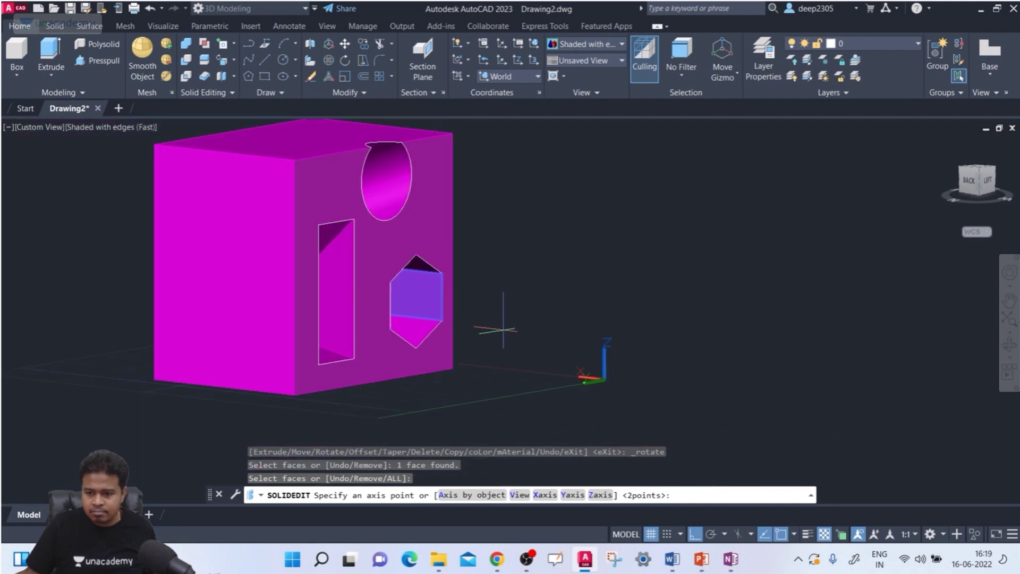
{"action": "middle_click_drag", "start_coordinate": [510, 346], "coordinate": [509, 358], "text": "shift"}
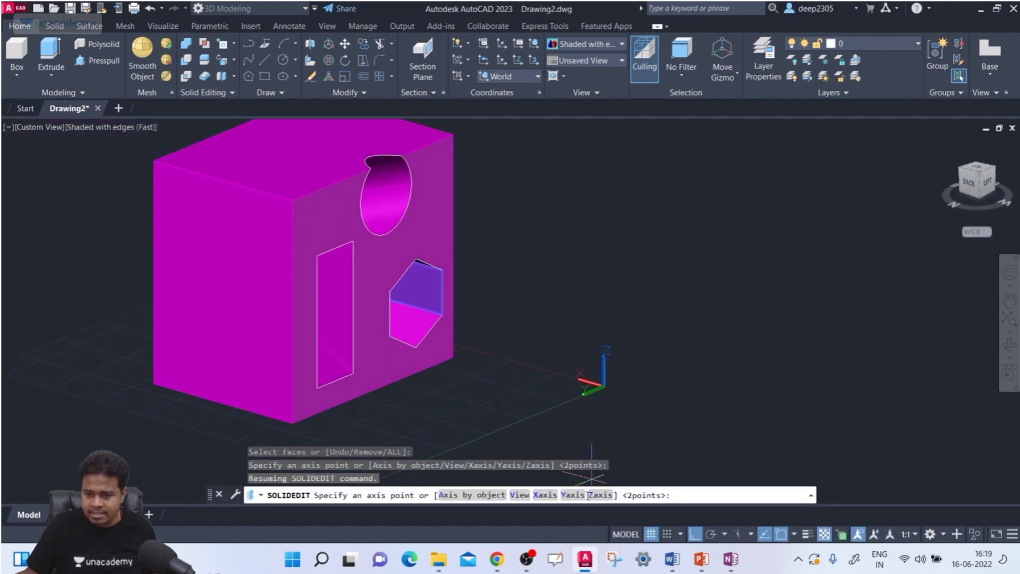
{"action": "left_click", "coordinate": [599, 495]}
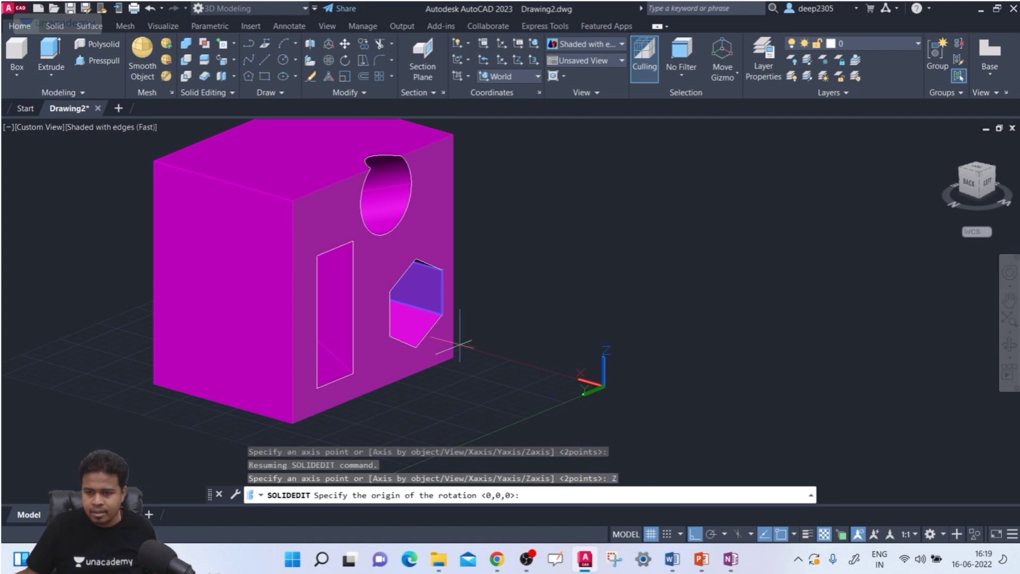
{"action": "scroll", "coordinate": [409, 302], "scroll_direction": "up", "scroll_amount": 2}
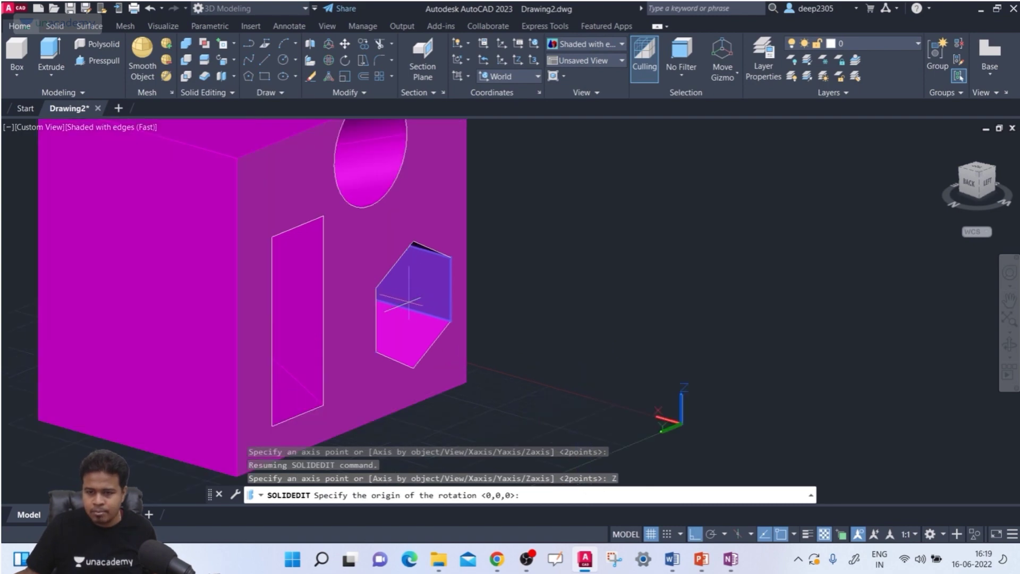
{"action": "left_click", "coordinate": [450, 322]}
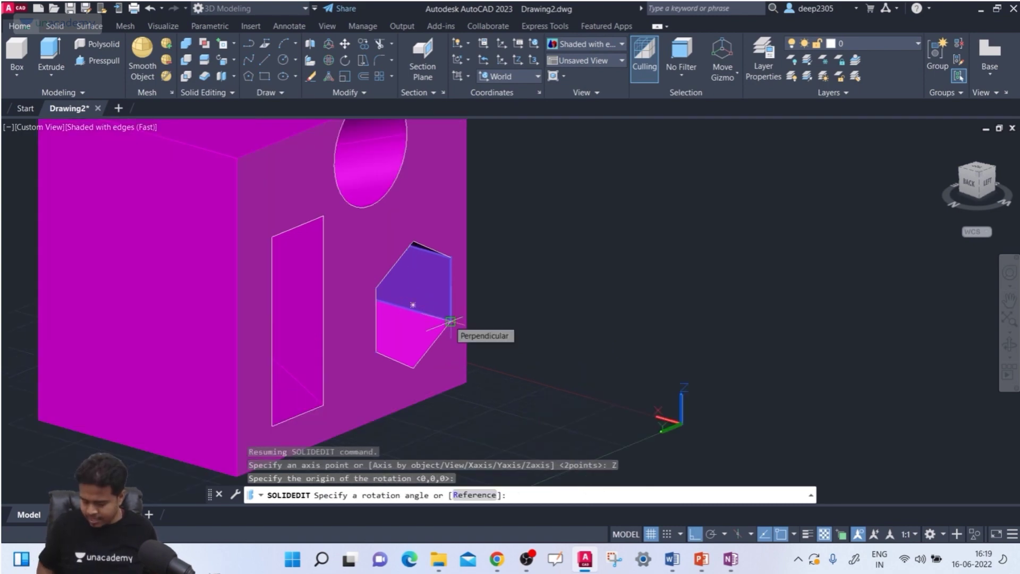
{"action": "key", "text": "Return"}
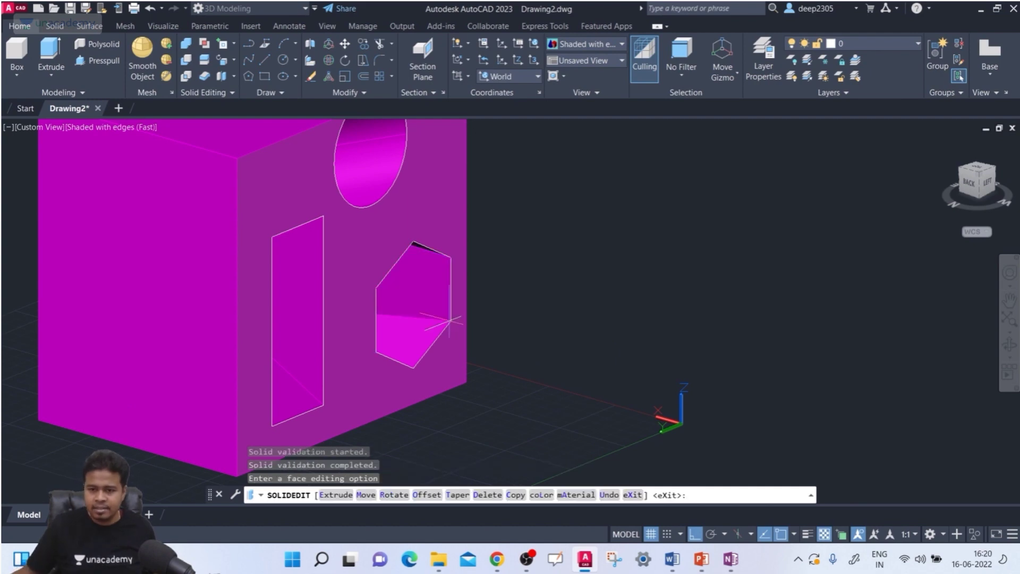
{"action": "scroll", "coordinate": [450, 322], "scroll_direction": "down", "scroll_amount": 2}
{"action": "middle_click_drag", "start_coordinate": [446, 322], "coordinate": [362, 284], "text": "shift"}
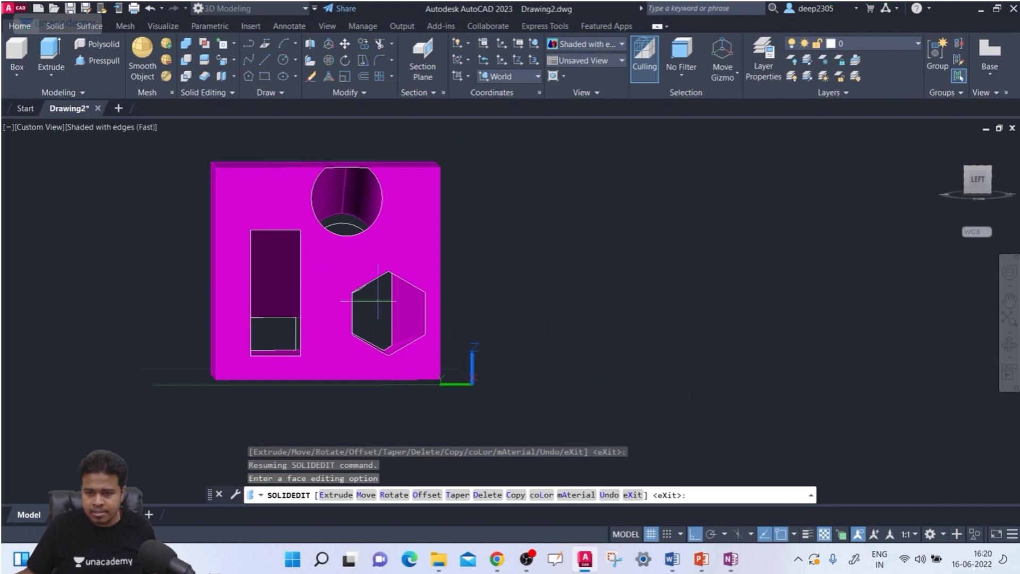
{"action": "middle_click_drag", "start_coordinate": [409, 315], "coordinate": [326, 269], "text": "shift"}
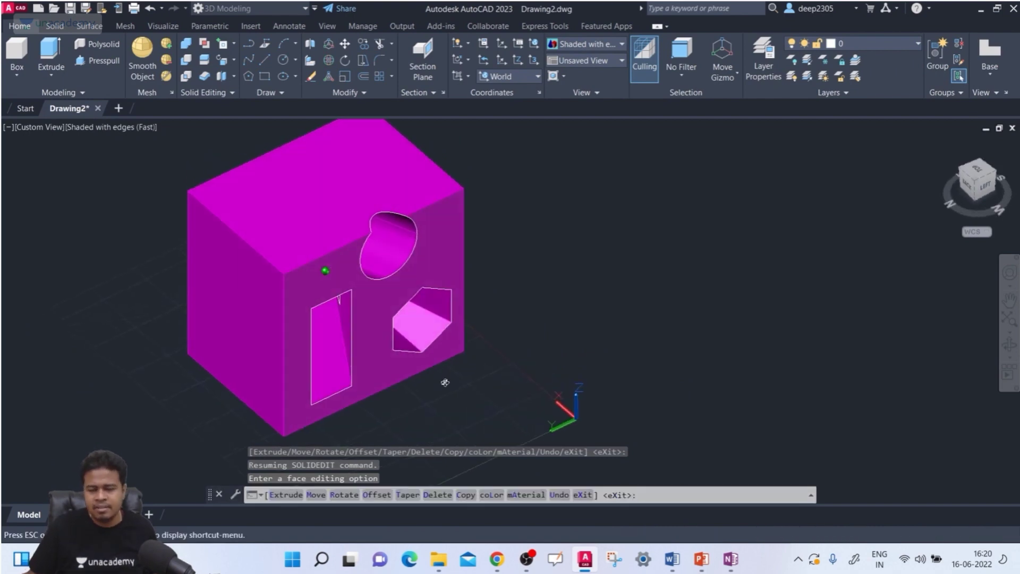
{"action": "key", "text": "Escape"}
{"action": "key", "text": "Escape"}
{"action": "left_click", "coordinate": [535, 285]}
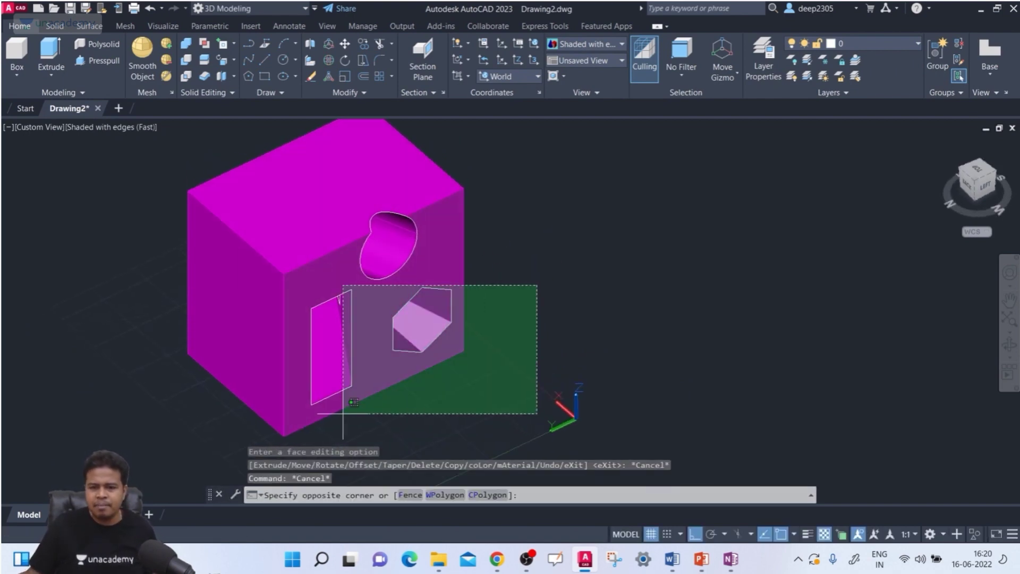
{"action": "left_click", "coordinate": [342, 414]}
{"action": "key", "text": "Escape"}
{"action": "key", "text": "Escape"}
{"action": "middle_click_drag", "start_coordinate": [391, 343], "coordinate": [403, 342], "text": "shift"}
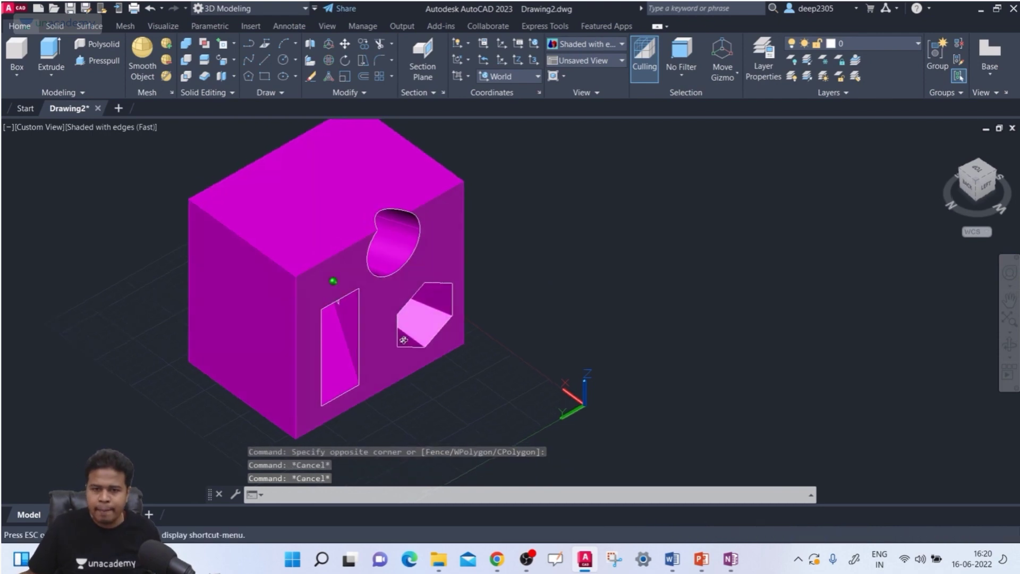
Color the box's positive Y face with index color 111 using Color Faces.
{"action": "left_click", "coordinate": [234, 60]}
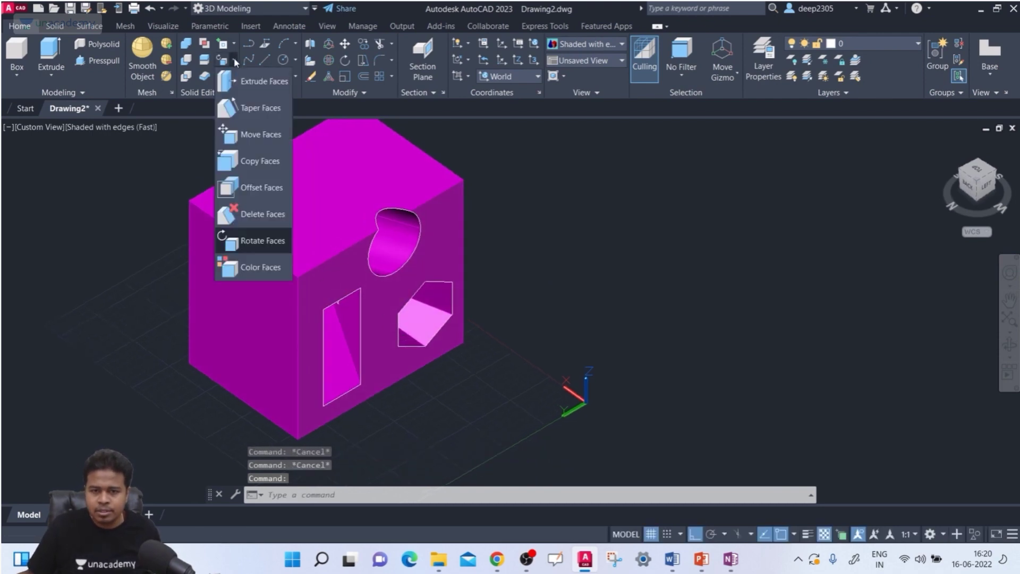
{"action": "left_click", "coordinate": [252, 276]}
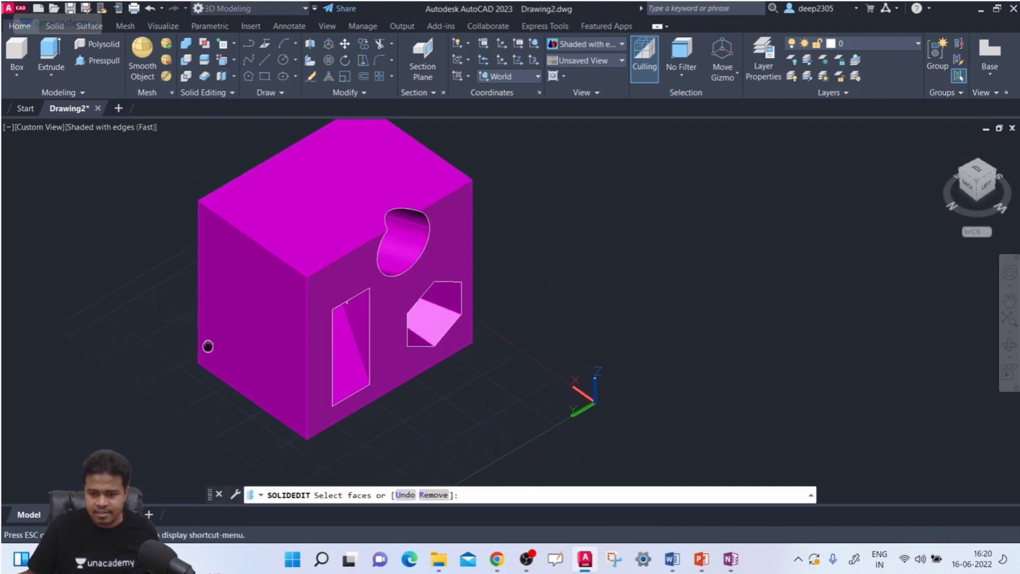
{"action": "scroll", "coordinate": [253, 341], "scroll_direction": "up", "scroll_amount": 2}
{"action": "scroll", "coordinate": [183, 353], "scroll_direction": "down", "scroll_amount": 4}
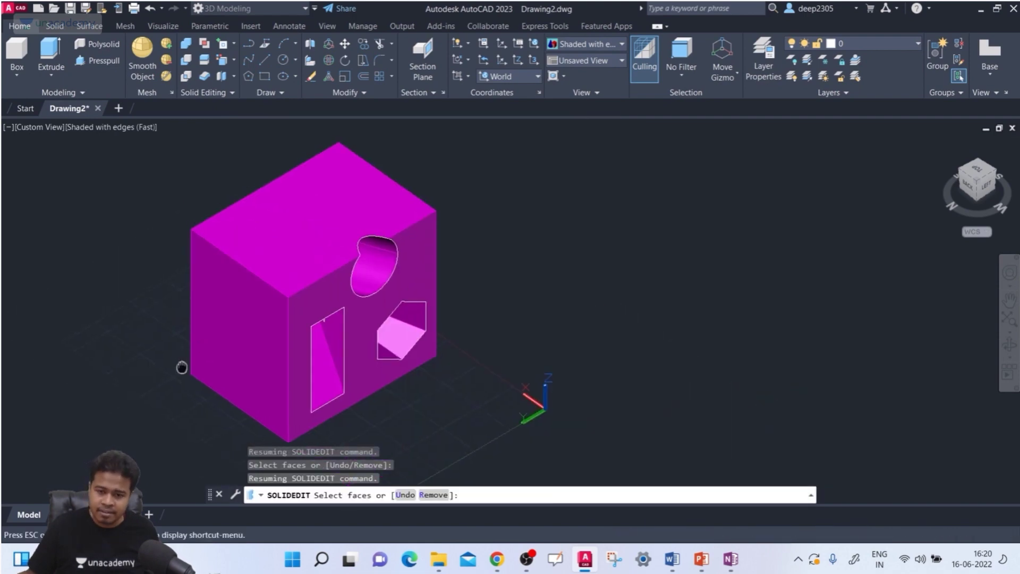
{"action": "left_click", "coordinate": [245, 295]}
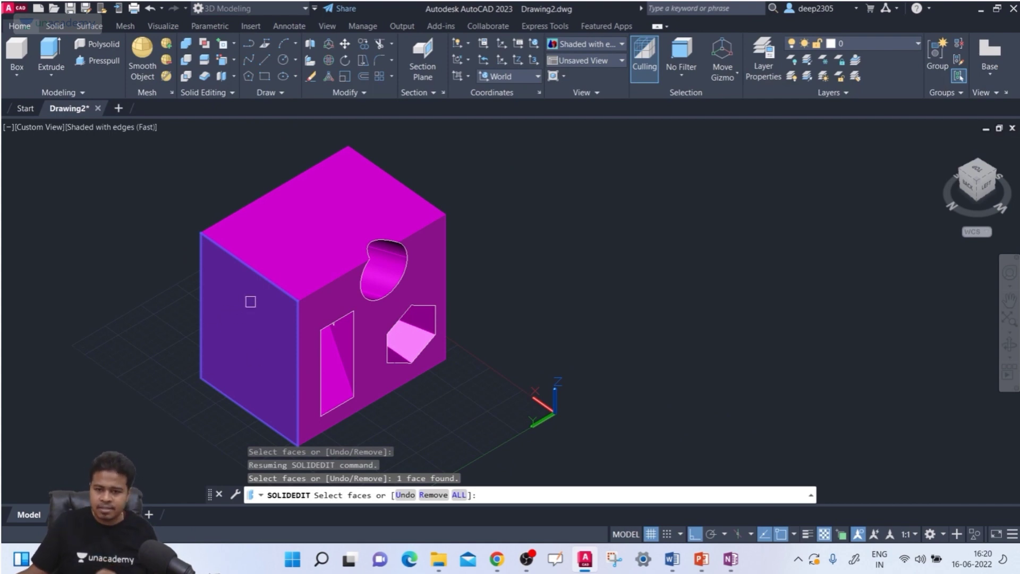
{"action": "key", "text": "Return"}
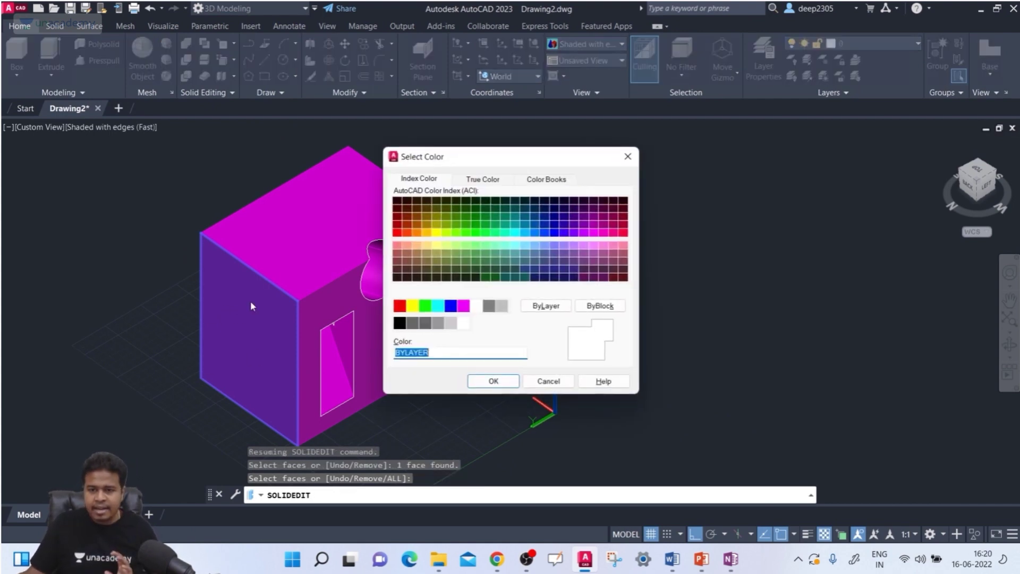
{"action": "left_click", "coordinate": [493, 245]}
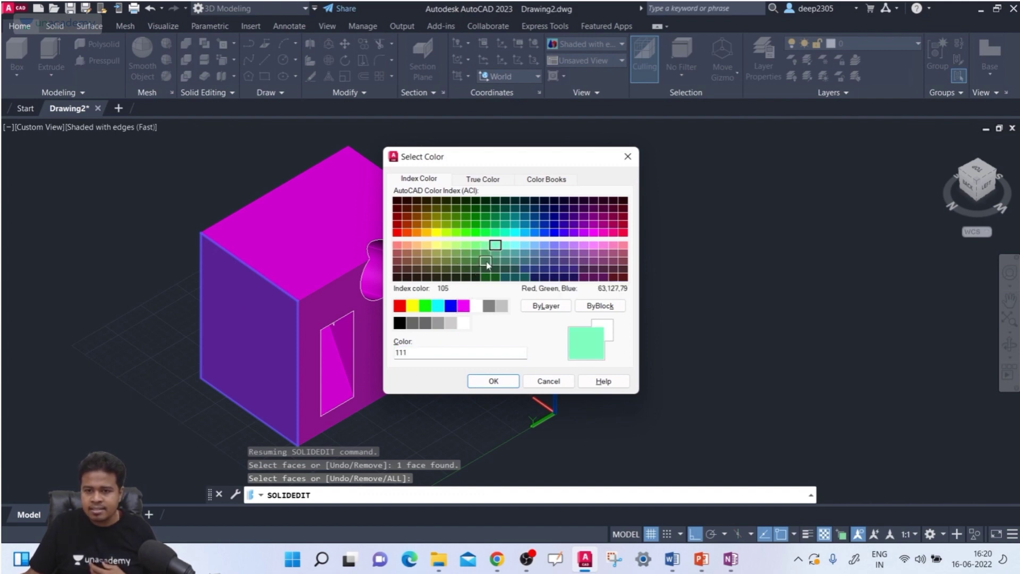
{"action": "left_click", "coordinate": [493, 380]}
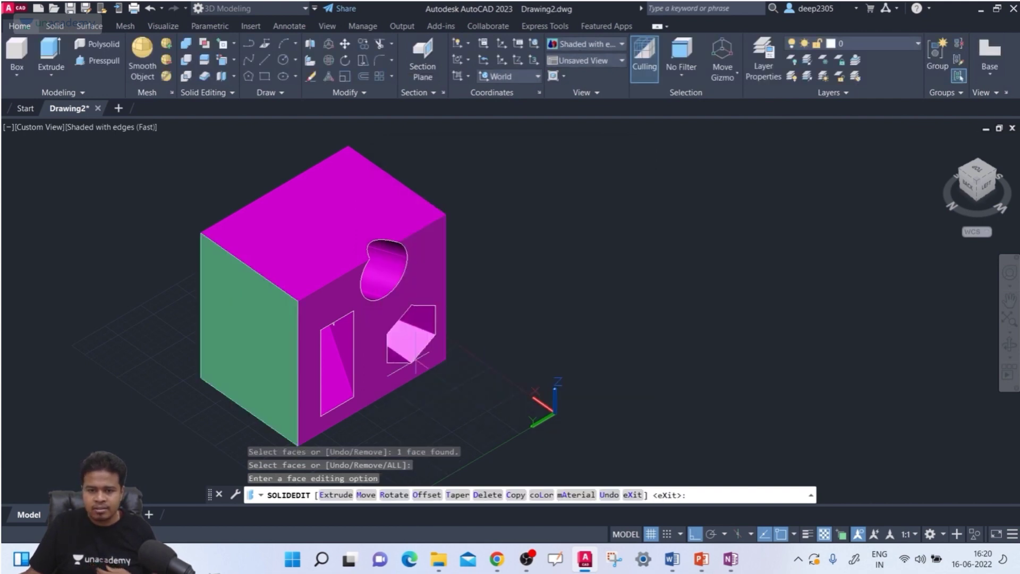
{"action": "key", "text": "Escape"}
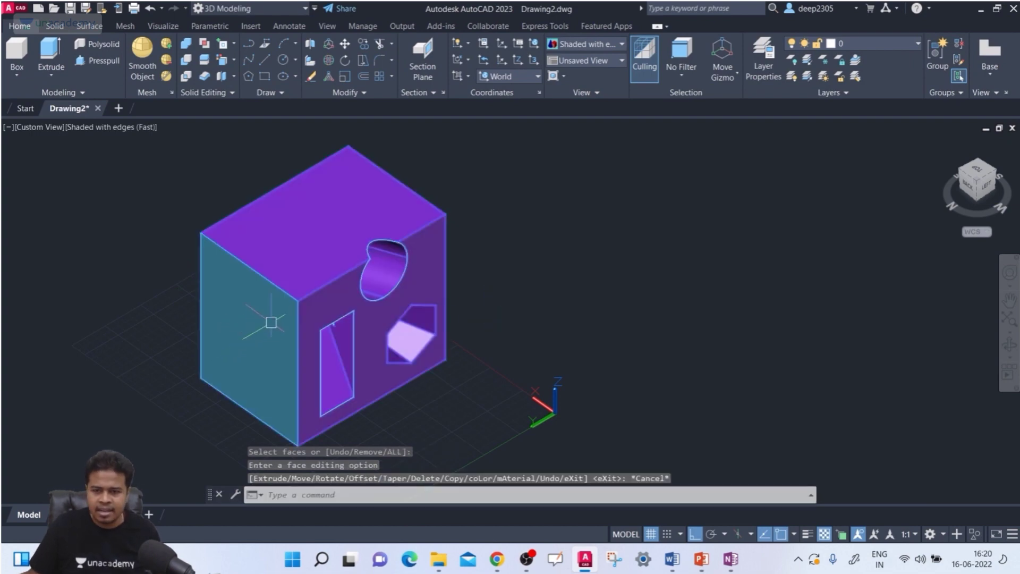
Color the hexagonal hole's lower sloped inner face on the negative Y side yellow with Color Faces.
{"action": "left_click", "coordinate": [233, 62]}
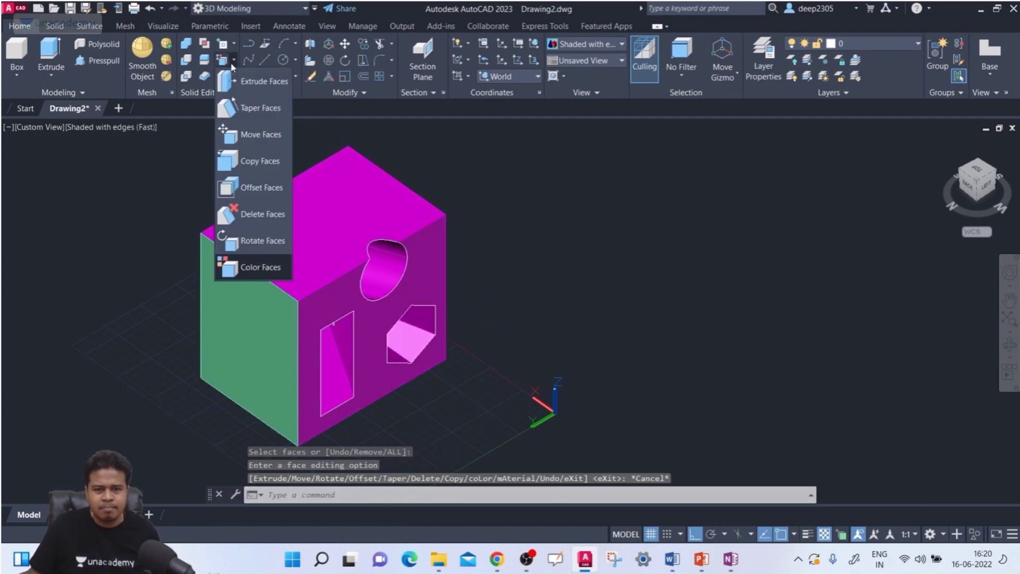
{"action": "left_click", "coordinate": [258, 267]}
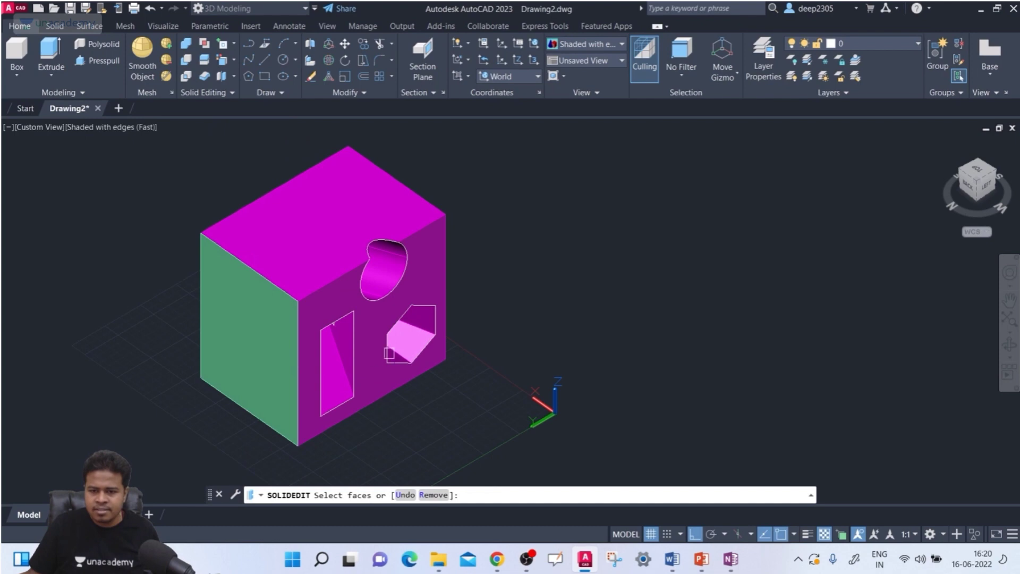
{"action": "scroll", "coordinate": [390, 354], "scroll_direction": "up", "scroll_amount": 3}
{"action": "left_click", "coordinate": [434, 335]}
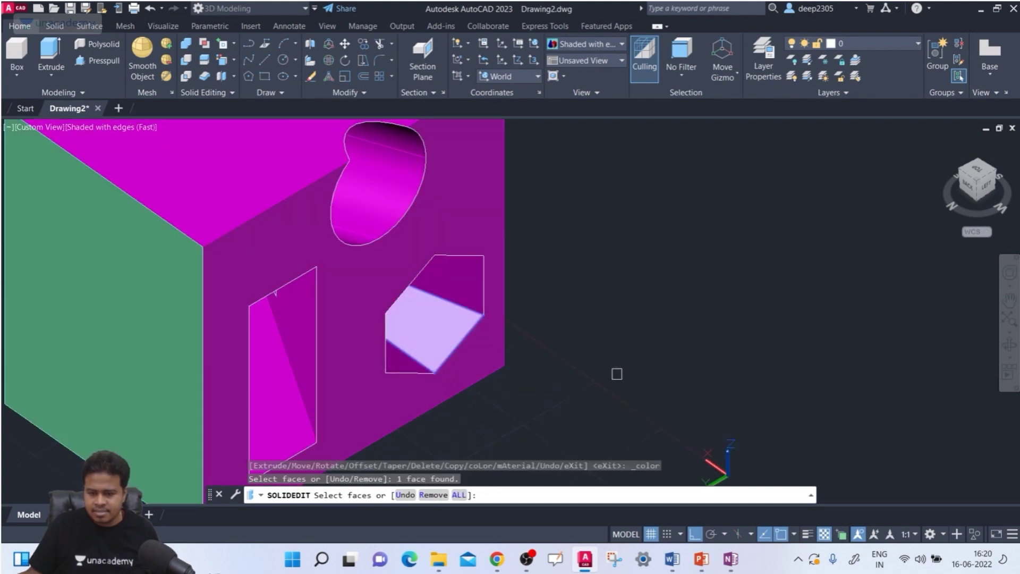
{"action": "key", "text": "Return"}
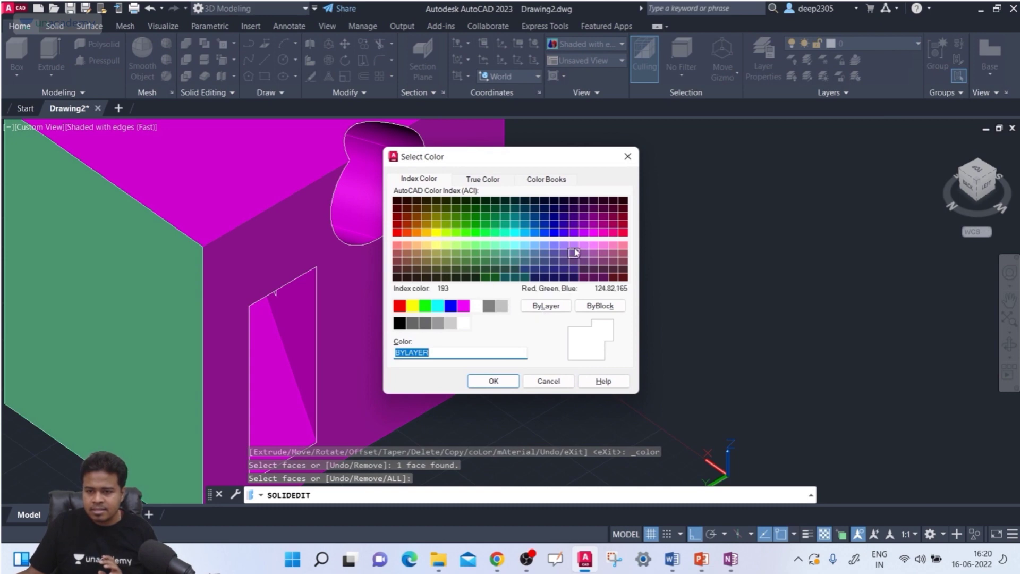
{"action": "left_click", "coordinate": [609, 233]}
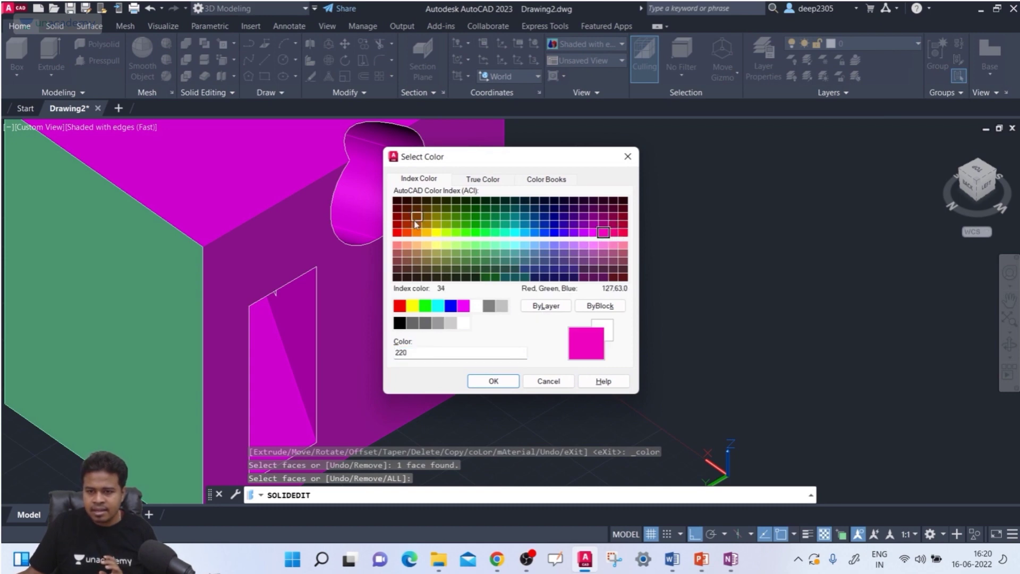
{"action": "left_click", "coordinate": [434, 236]}
{"action": "left_click", "coordinate": [494, 381]}
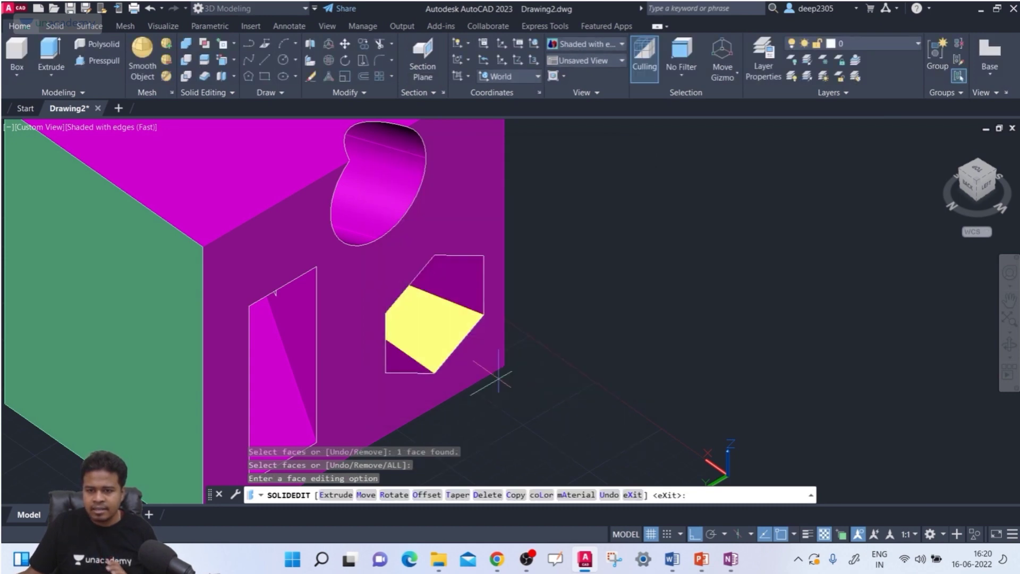
{"action": "middle_click_drag", "start_coordinate": [440, 322], "coordinate": [419, 327], "text": "shift"}
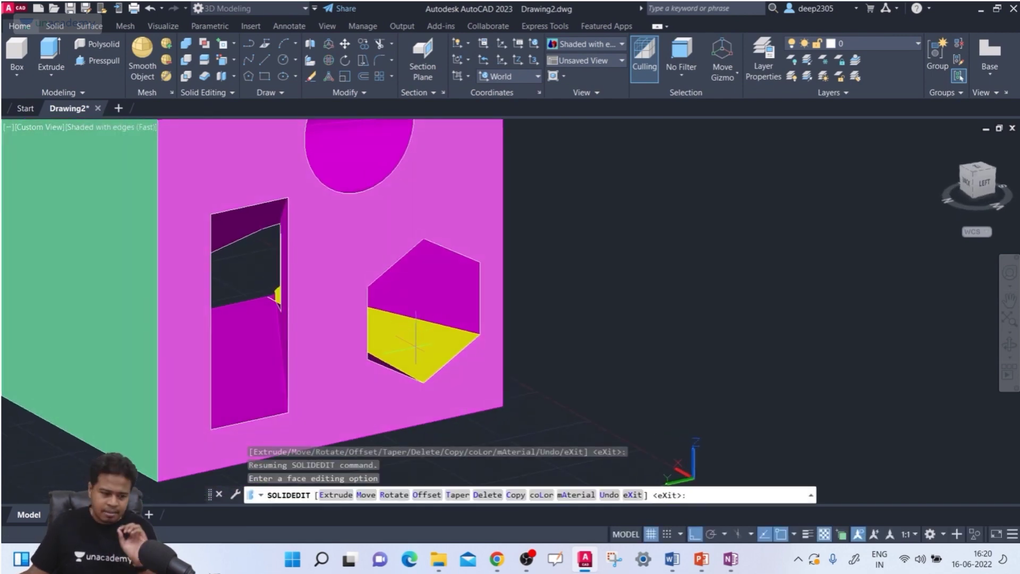
{"action": "scroll", "coordinate": [416, 345], "scroll_direction": "down", "scroll_amount": 2}
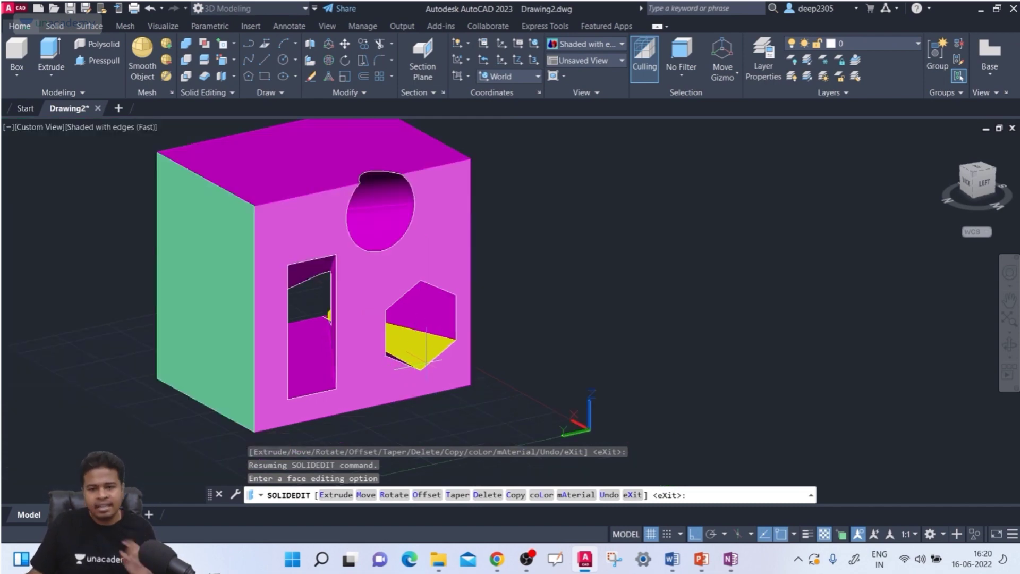
{"action": "middle_click_drag", "start_coordinate": [419, 369], "coordinate": [372, 203], "text": "shift"}
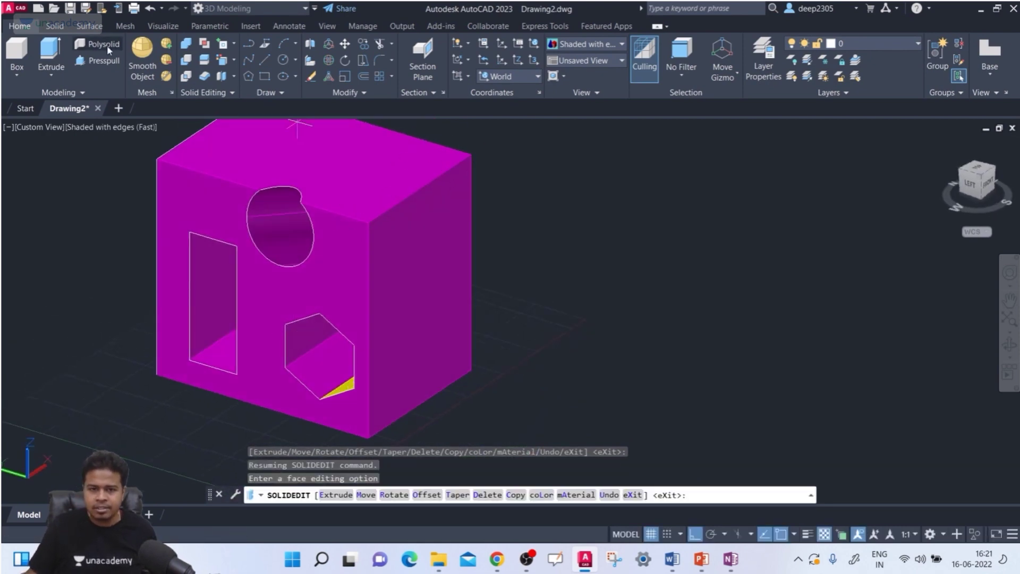
Fillet the box's upper edge between the top and negative Y faces with a radius of 50.
{"action": "left_click", "coordinate": [64, 26]}
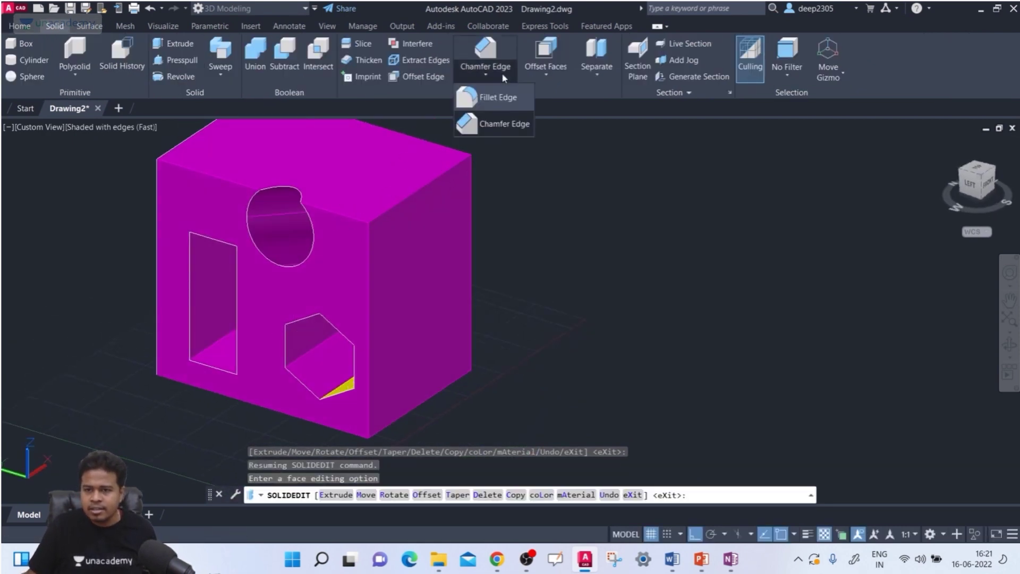
{"action": "left_click", "coordinate": [500, 94]}
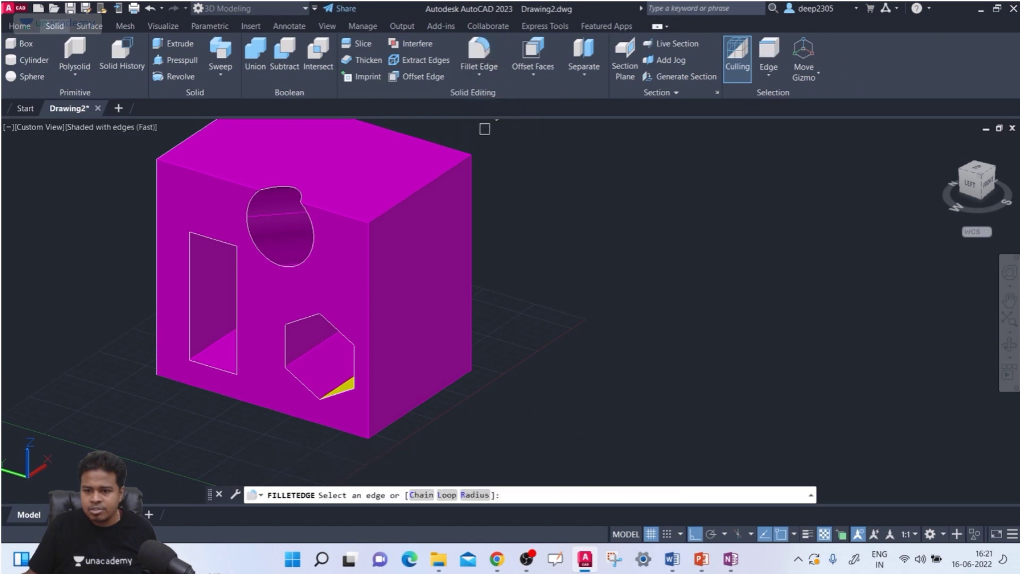
{"action": "left_click", "coordinate": [481, 496]}
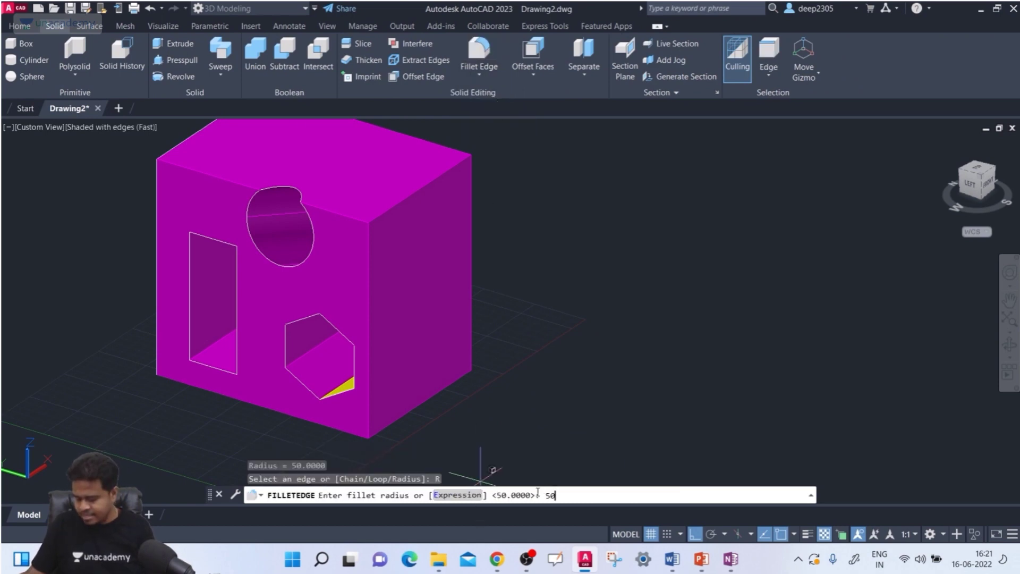
{"action": "key", "text": "Return"}
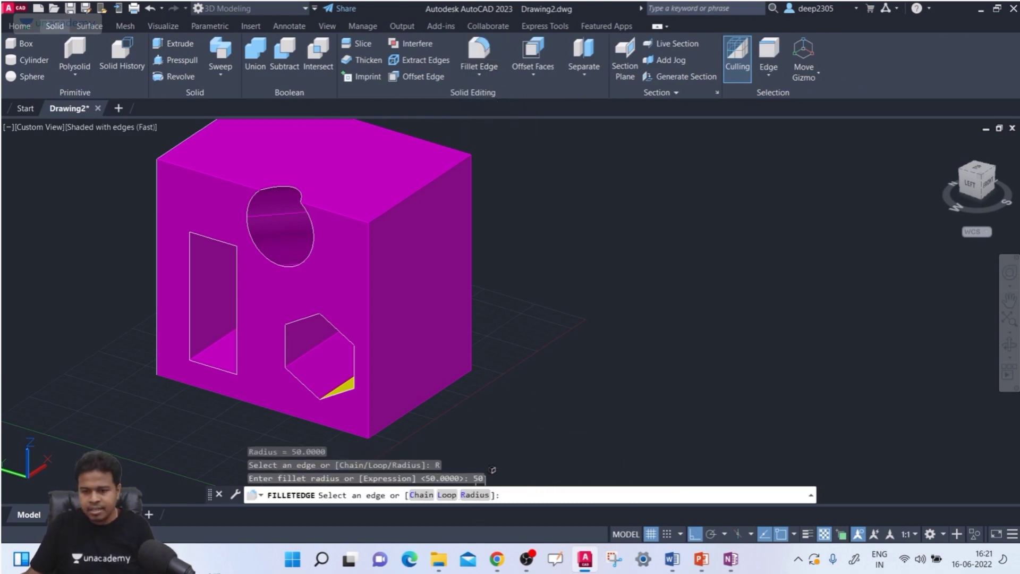
{"action": "left_click", "coordinate": [419, 190]}
{"action": "key", "text": "Return"}
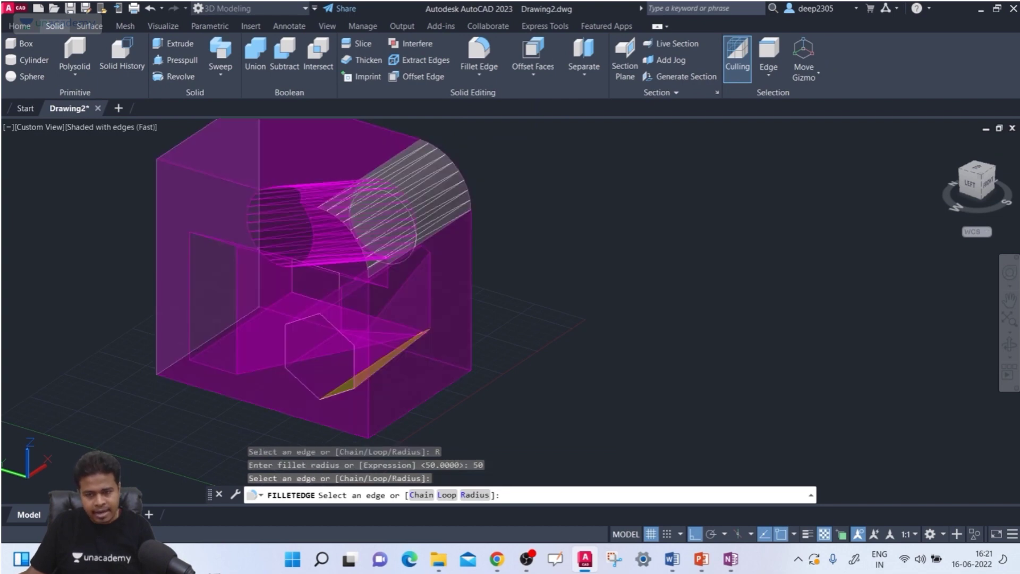
{"action": "key", "text": "Return"}
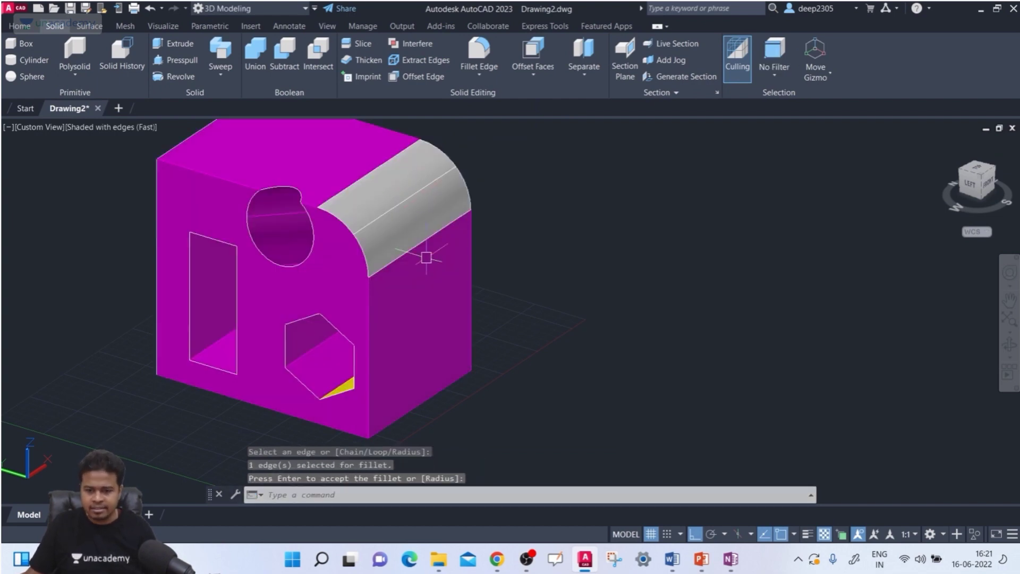
{"action": "middle_click_drag", "start_coordinate": [423, 281], "coordinate": [406, 287]}
{"action": "key", "text": "Escape"}
Color the curved fillet face yellow, index color 50, with Color Faces.
{"action": "left_click", "coordinate": [417, 207]}
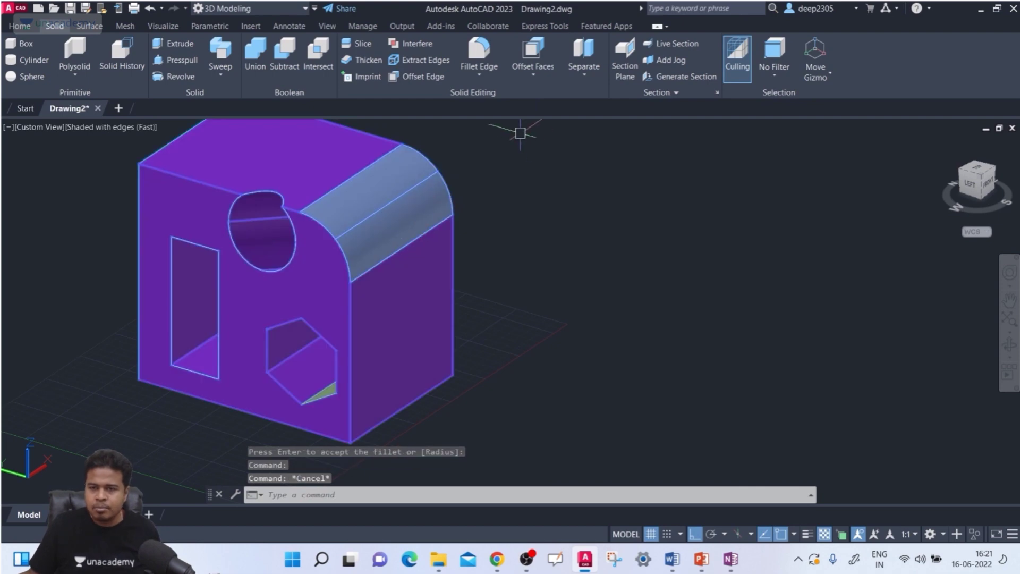
{"action": "left_click", "coordinate": [20, 25]}
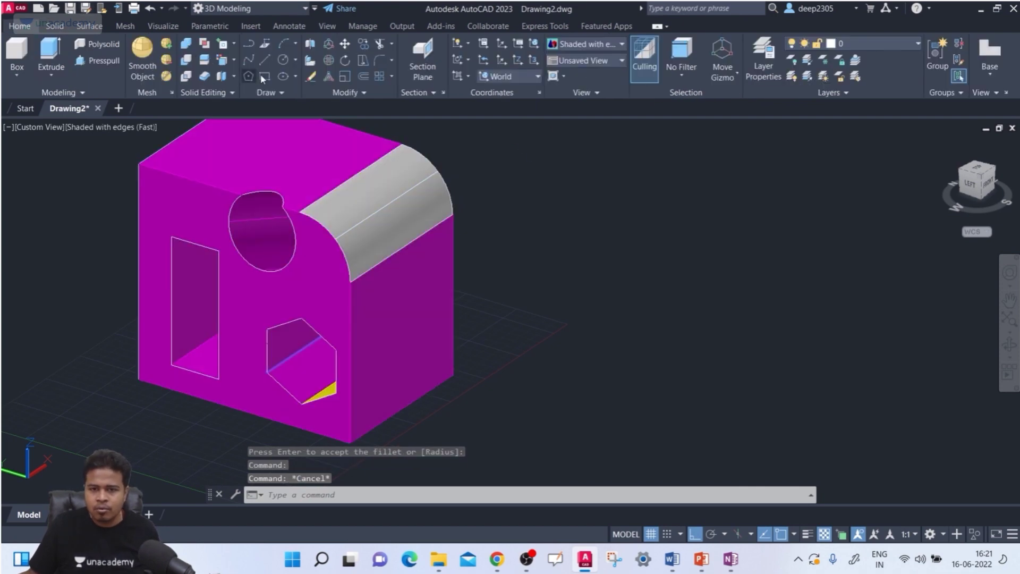
{"action": "left_click", "coordinate": [235, 60]}
{"action": "left_click", "coordinate": [236, 269]}
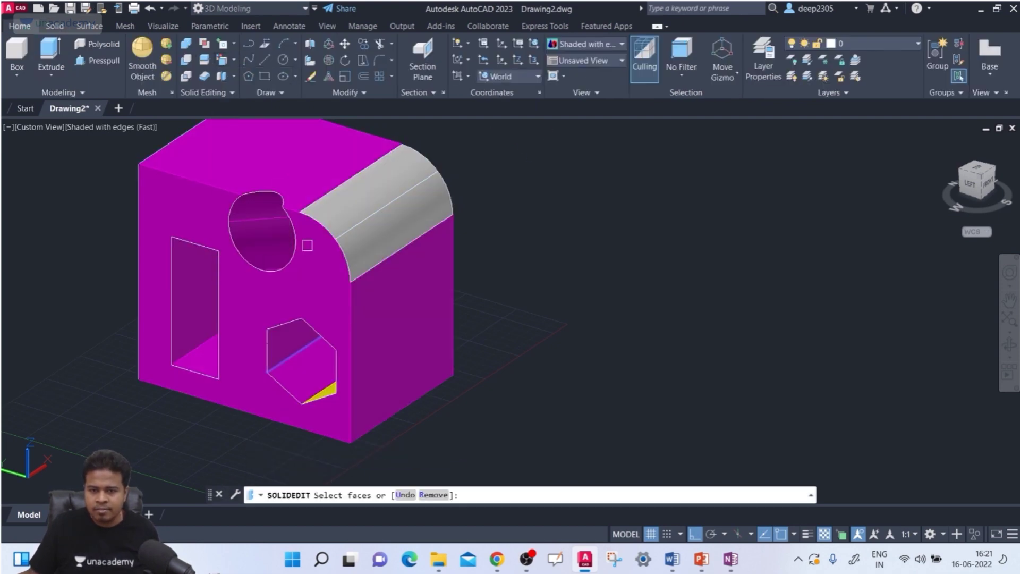
{"action": "left_click", "coordinate": [380, 212]}
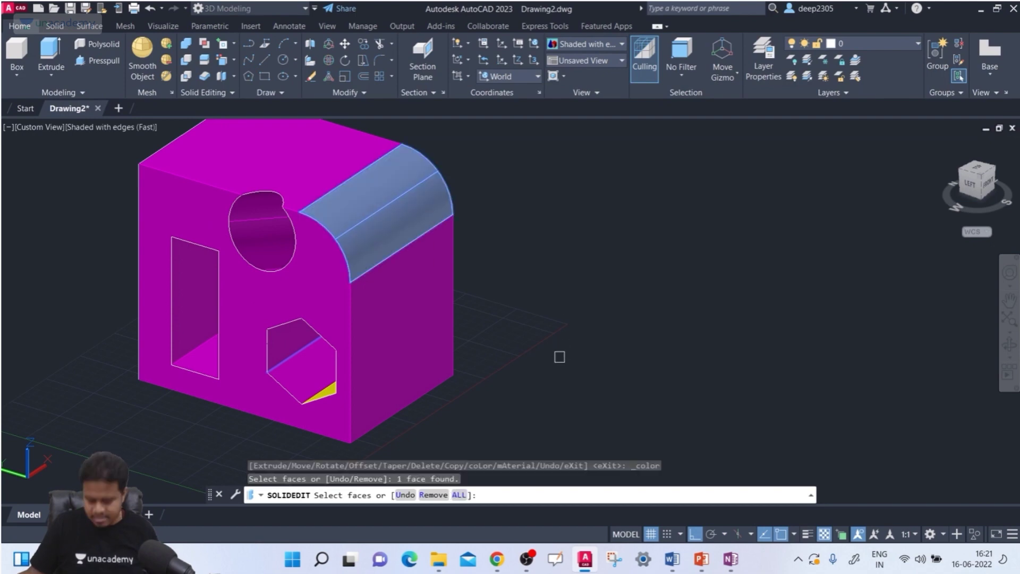
{"action": "key", "text": "Return"}
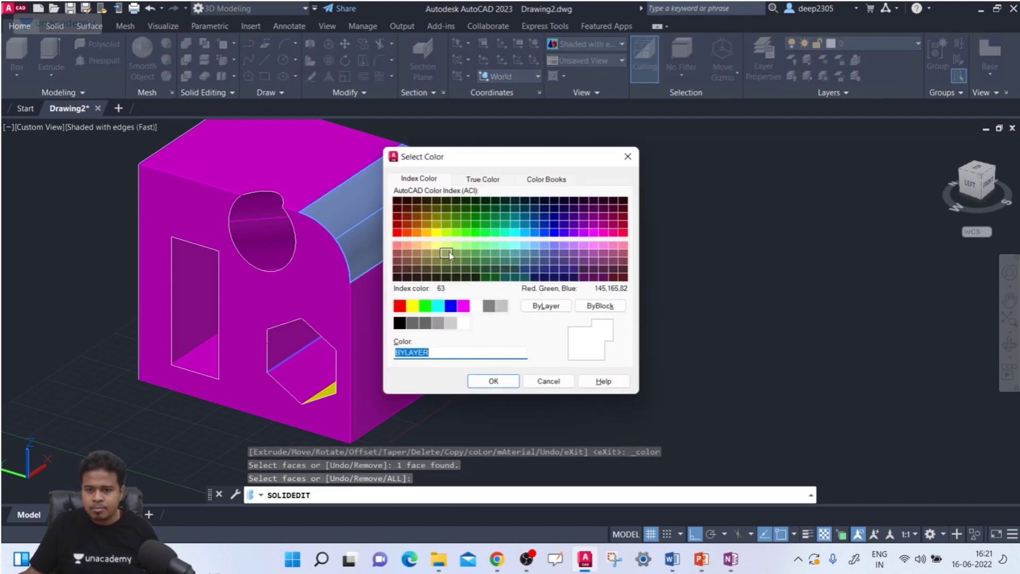
{"action": "left_click", "coordinate": [439, 233]}
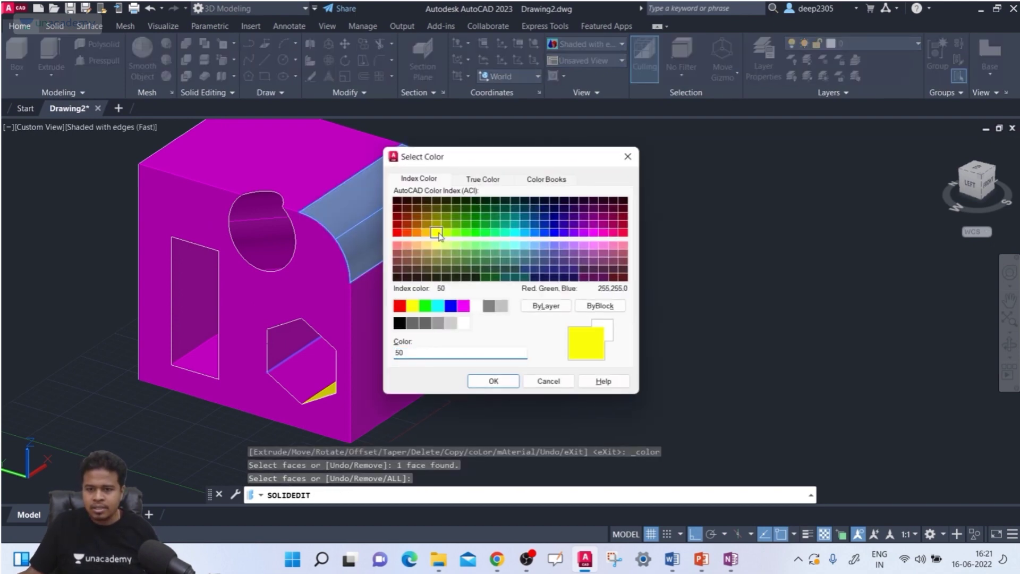
{"action": "left_click", "coordinate": [494, 382]}
{"action": "key", "text": "Escape"}
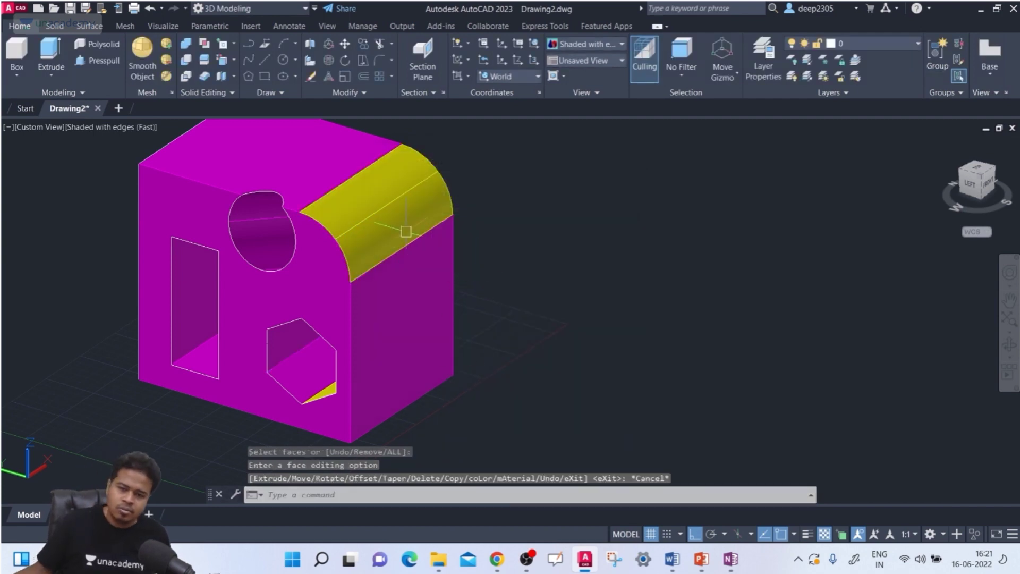
{"action": "scroll", "coordinate": [403, 230], "scroll_direction": "up", "scroll_amount": 1}
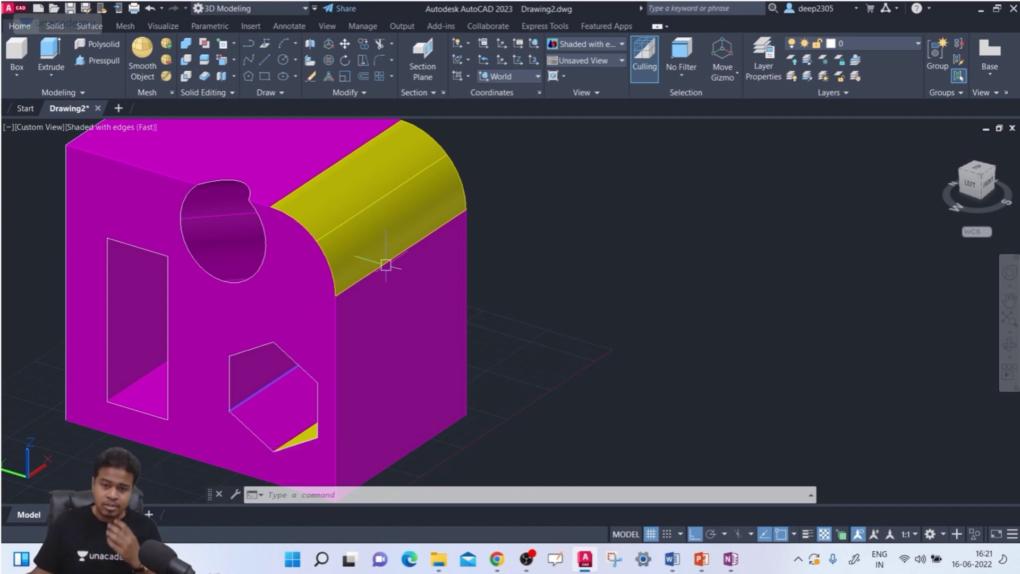
{"action": "scroll", "coordinate": [387, 266], "scroll_direction": "up", "scroll_amount": 1}
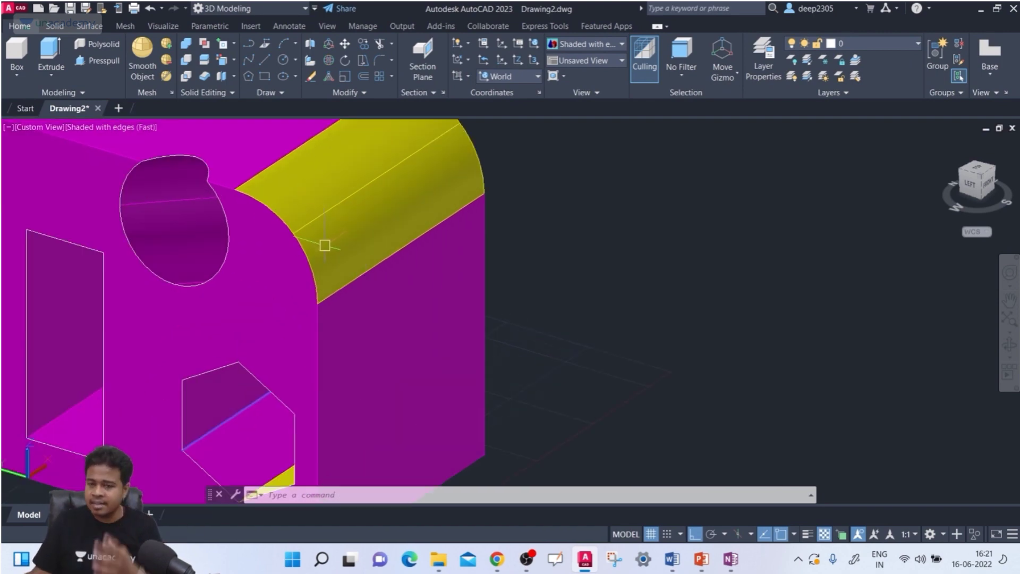
{"action": "scroll", "coordinate": [325, 245], "scroll_direction": "down", "scroll_amount": 2}
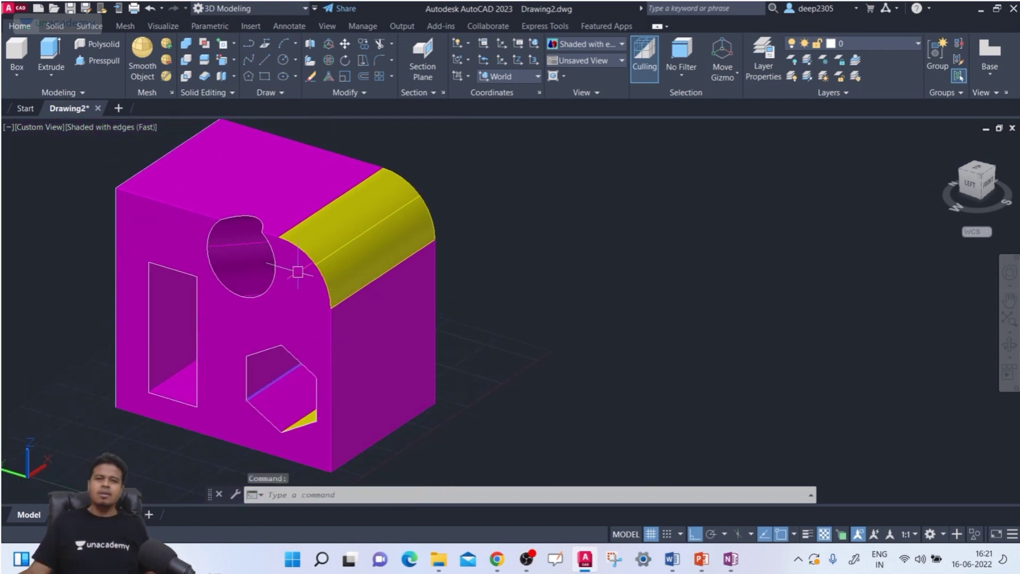
{"action": "left_click", "coordinate": [234, 64]}
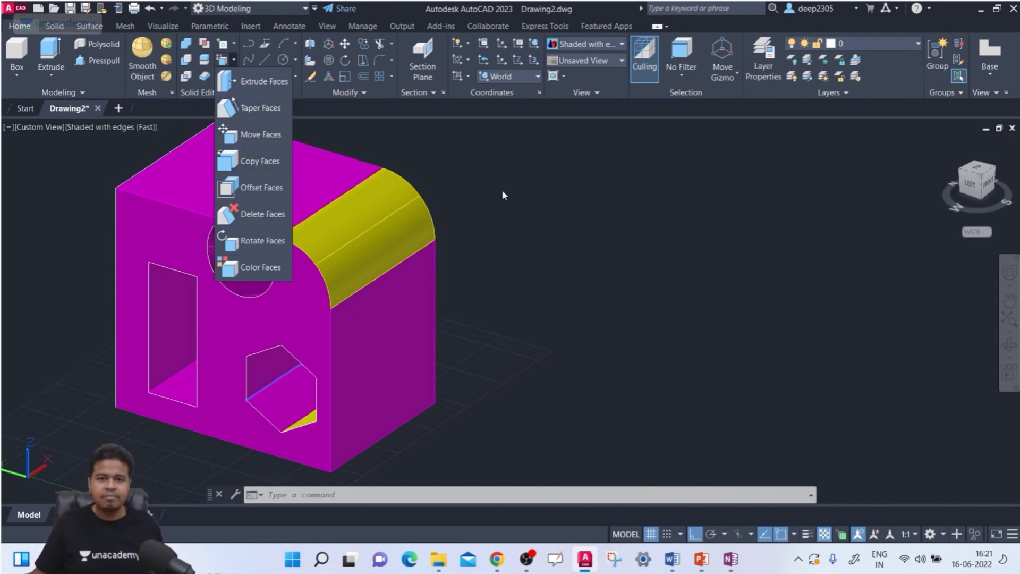
{"action": "left_click", "coordinate": [234, 45]}
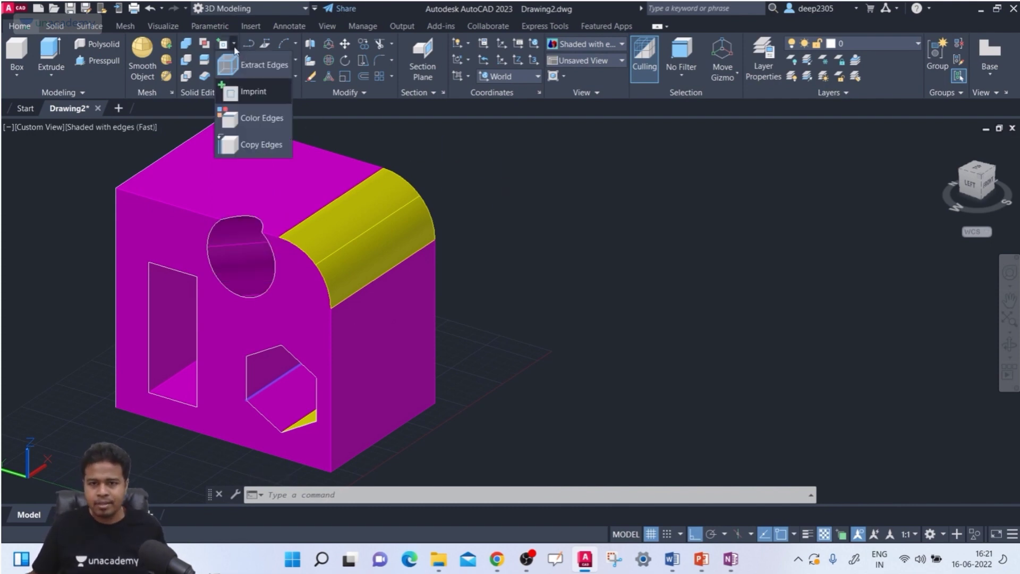
{"action": "left_click", "coordinate": [234, 45]}
{"action": "left_click", "coordinate": [234, 45]}
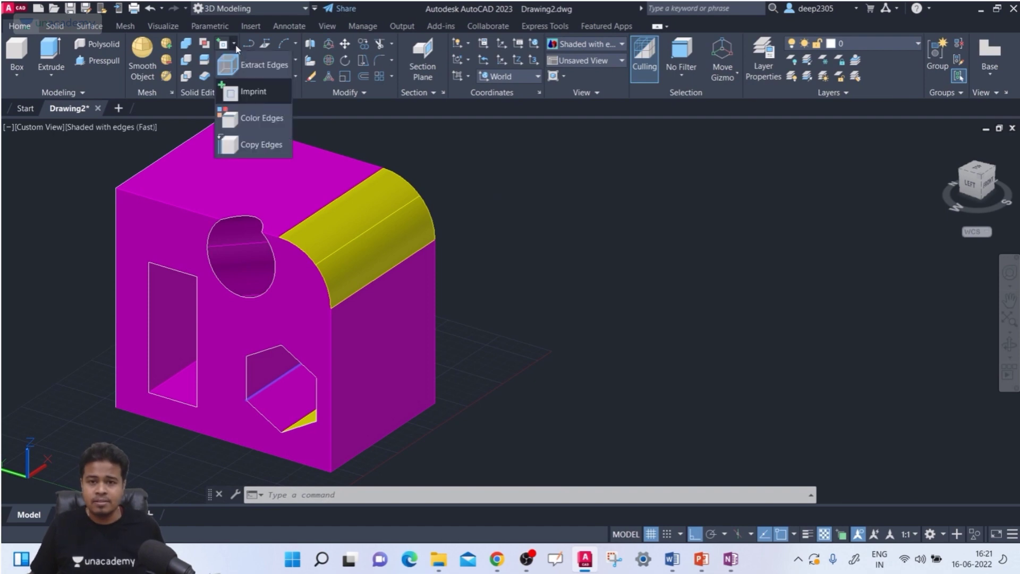
{"action": "key", "text": "Escape"}
Delete the magenta box together with all objects inside and around it.
{"action": "scroll", "coordinate": [523, 269], "scroll_direction": "down", "scroll_amount": 1}
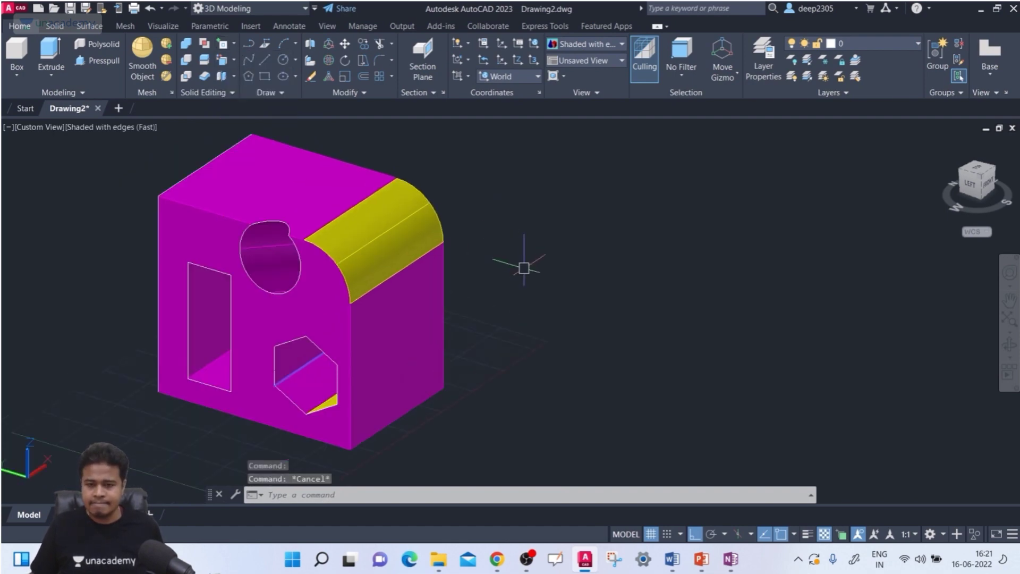
{"action": "left_click", "coordinate": [551, 211]}
{"action": "left_click", "coordinate": [130, 404]}
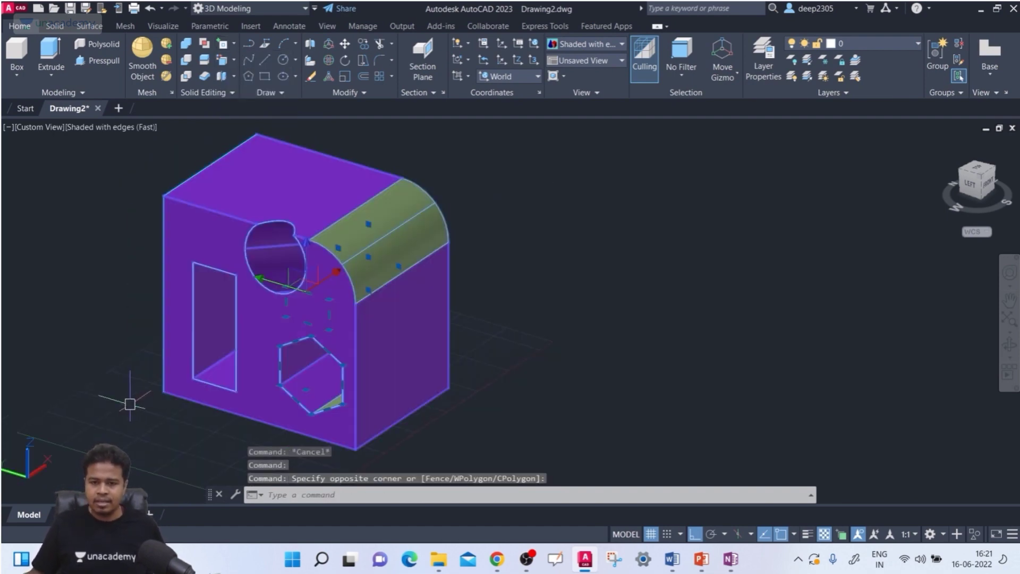
{"action": "key", "text": "Delete"}
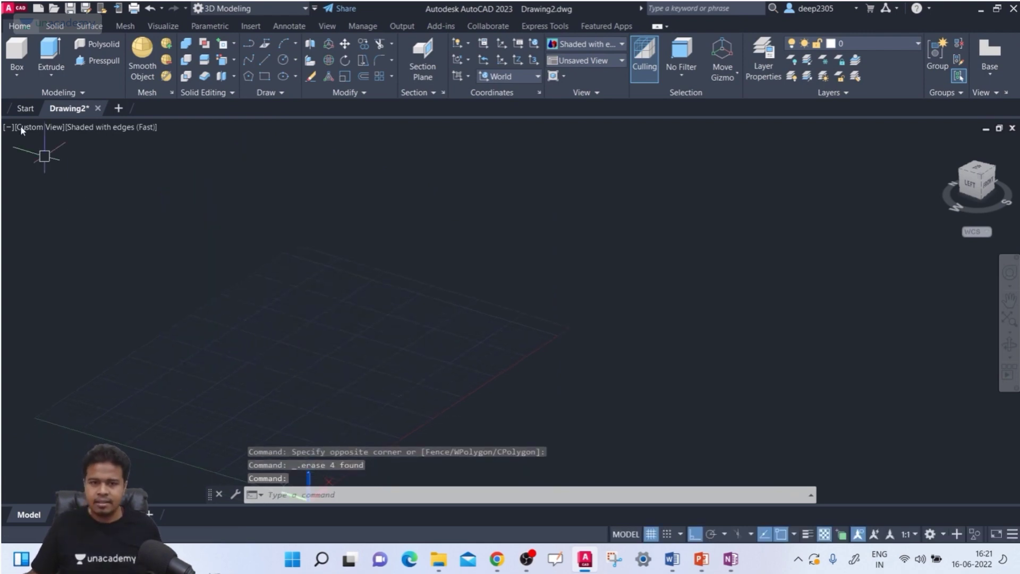
Draw a new solid box freehand on the ground plane, with its height extending upward.
{"action": "left_click", "coordinate": [25, 76]}
{"action": "left_click", "coordinate": [37, 103]}
{"action": "left_click", "coordinate": [223, 402]}
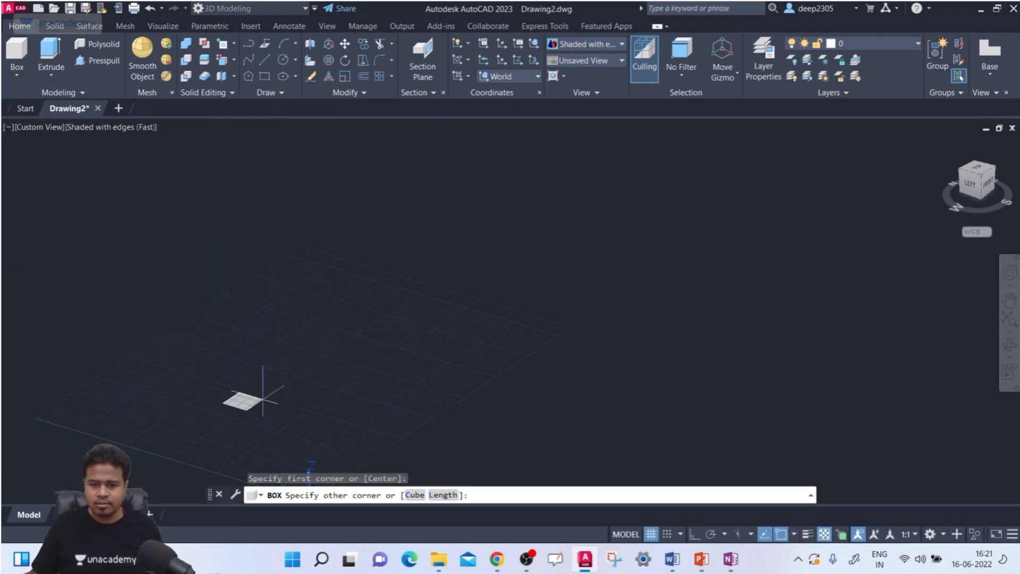
{"action": "left_click", "coordinate": [439, 388]}
{"action": "left_click", "coordinate": [461, 215]}
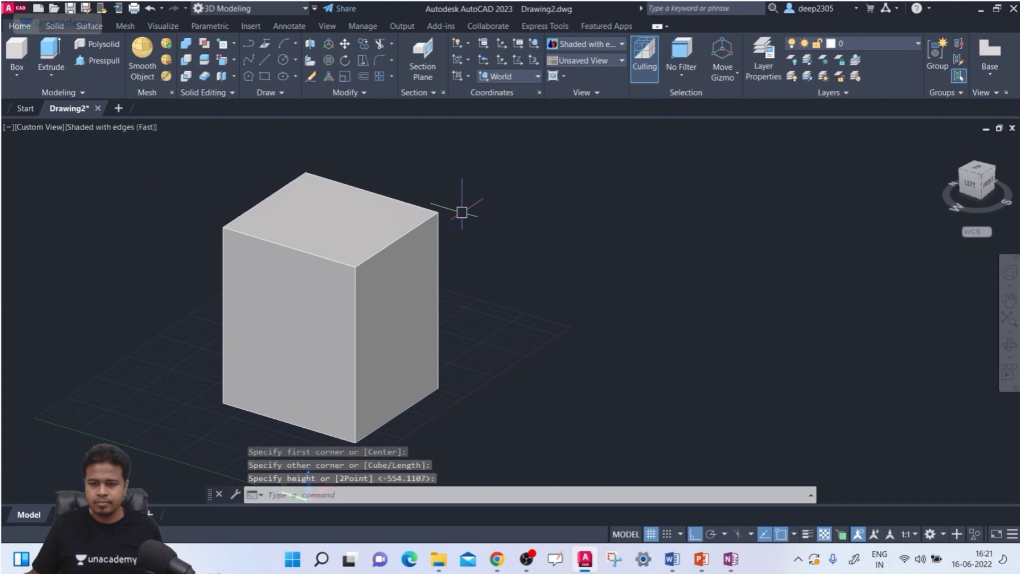
{"action": "scroll", "coordinate": [531, 239], "scroll_direction": "down", "scroll_amount": 3}
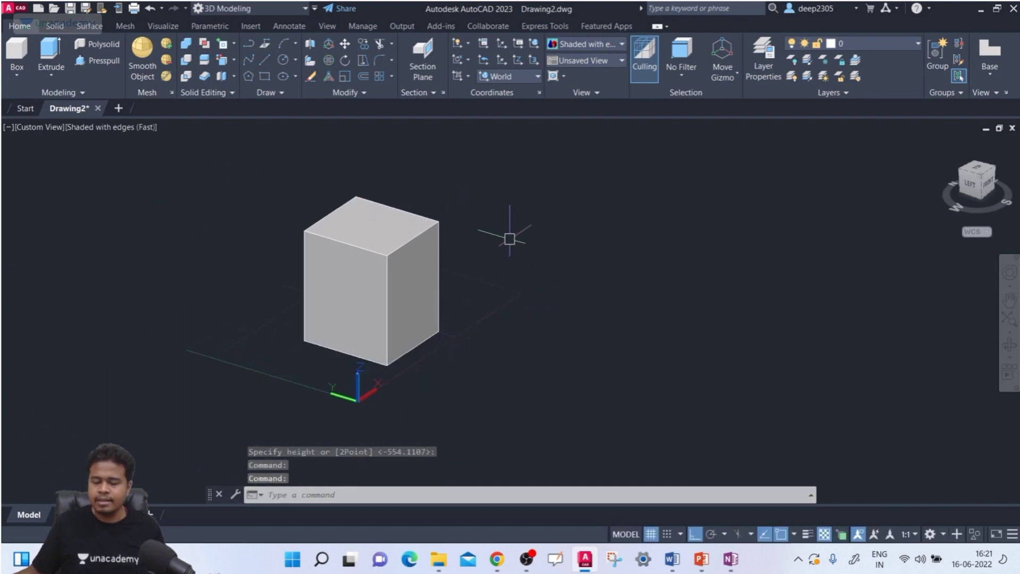
{"action": "key", "text": "Escape"}
{"action": "key", "text": "Escape"}
{"action": "middle_click_drag", "start_coordinate": [580, 222], "coordinate": [576, 223]}
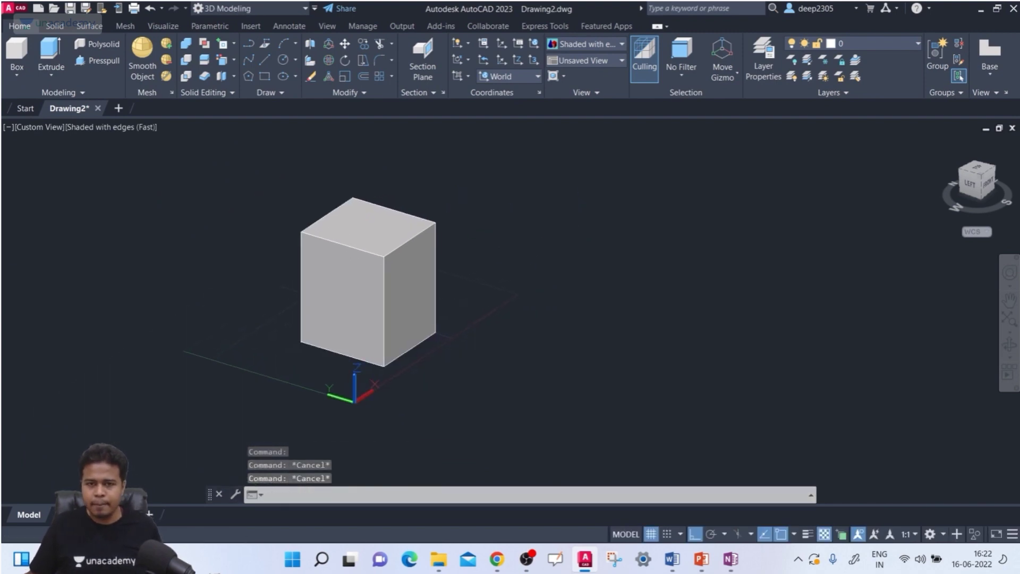
Slice the box parallel to the current view through the midpoint of its negative X face's top edge, keeping both sides.
{"action": "left_click", "coordinate": [208, 75]}
{"action": "key", "text": "Escape"}
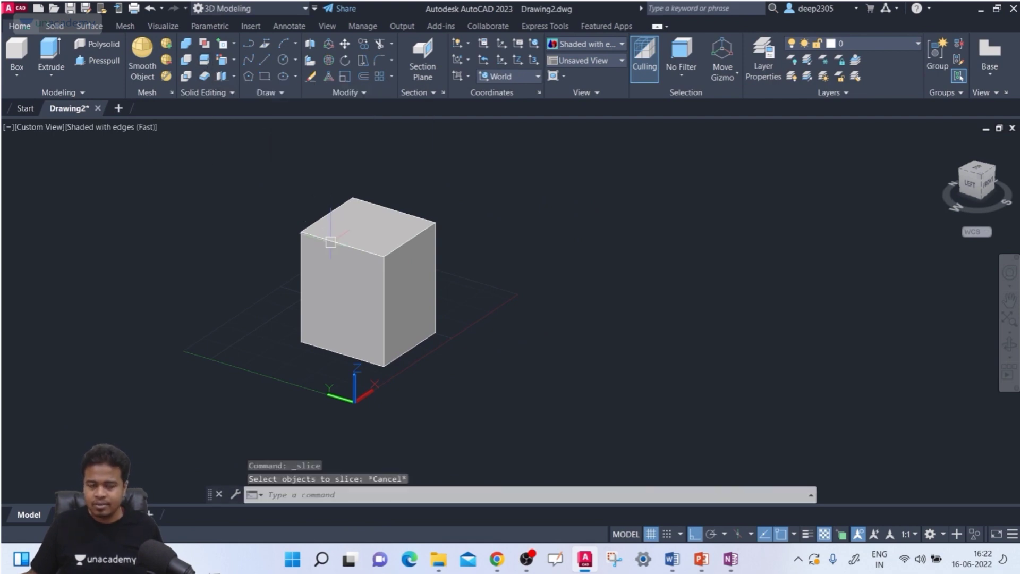
{"action": "key", "text": "Return"}
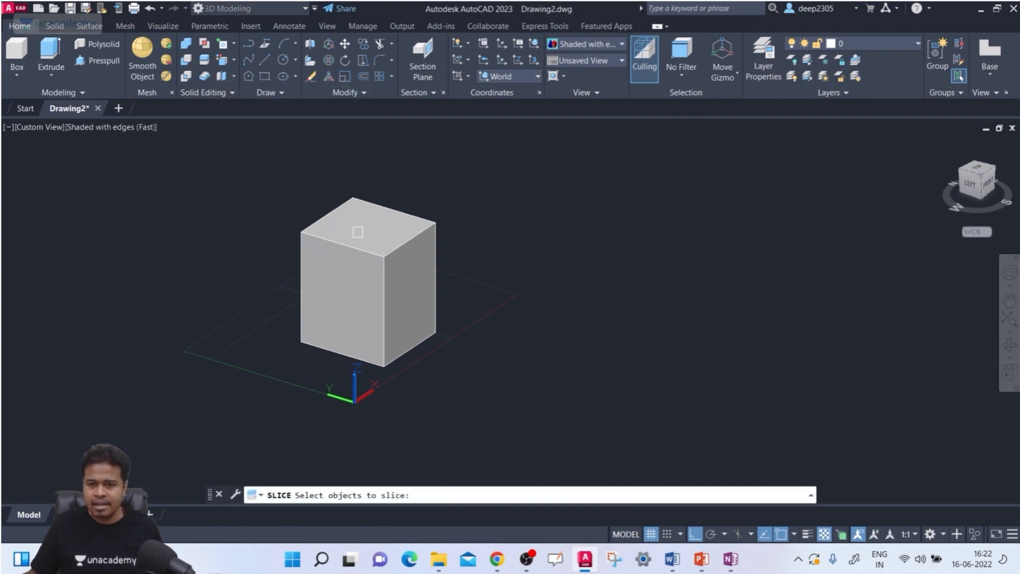
{"action": "left_click", "coordinate": [387, 279]}
{"action": "key", "text": "Return"}
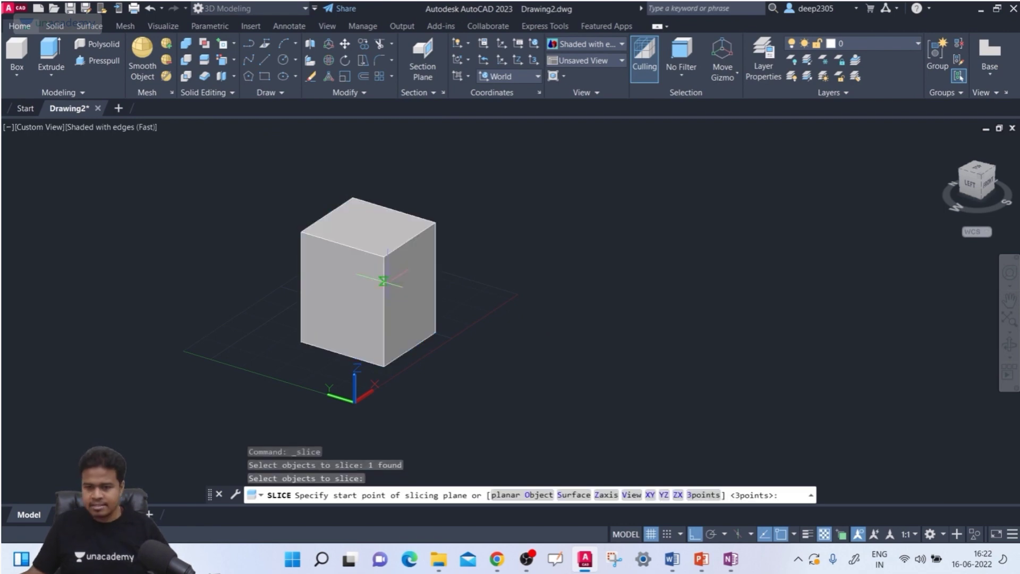
{"action": "scroll", "coordinate": [383, 282], "scroll_direction": "up", "scroll_amount": 5}
{"action": "middle_click_drag", "start_coordinate": [383, 282], "coordinate": [357, 289]}
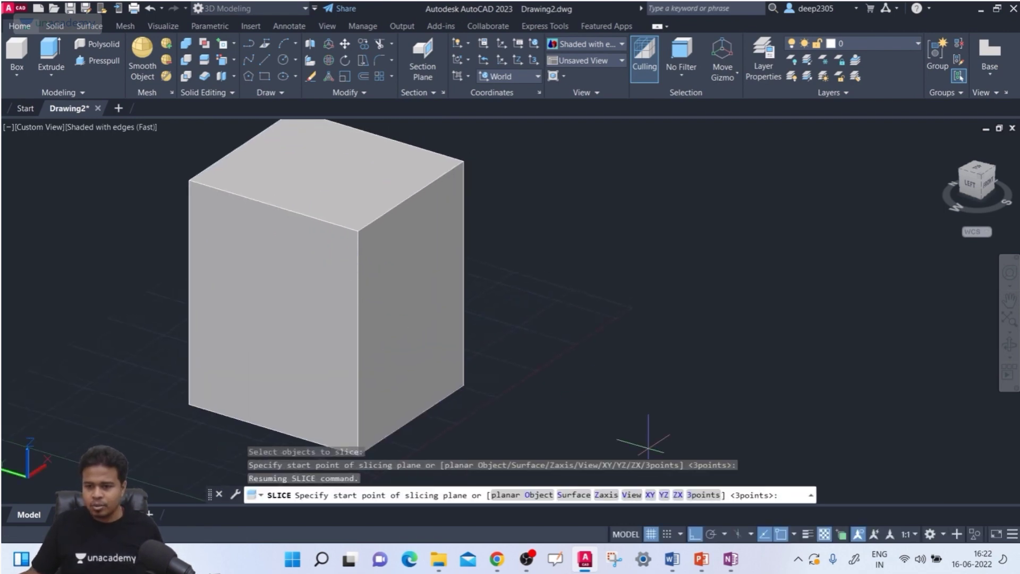
{"action": "left_click", "coordinate": [631, 495]}
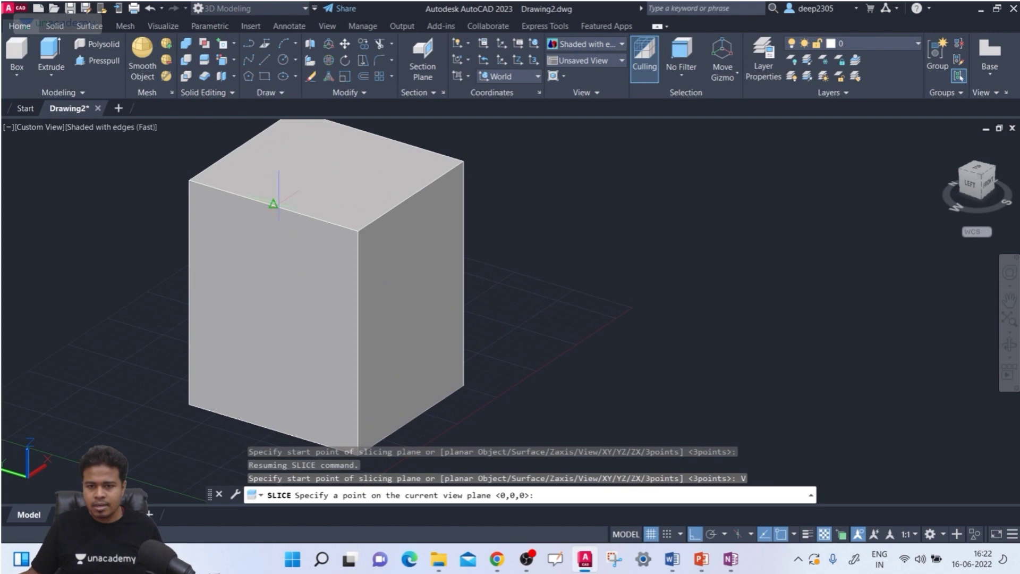
{"action": "left_click", "coordinate": [273, 204]}
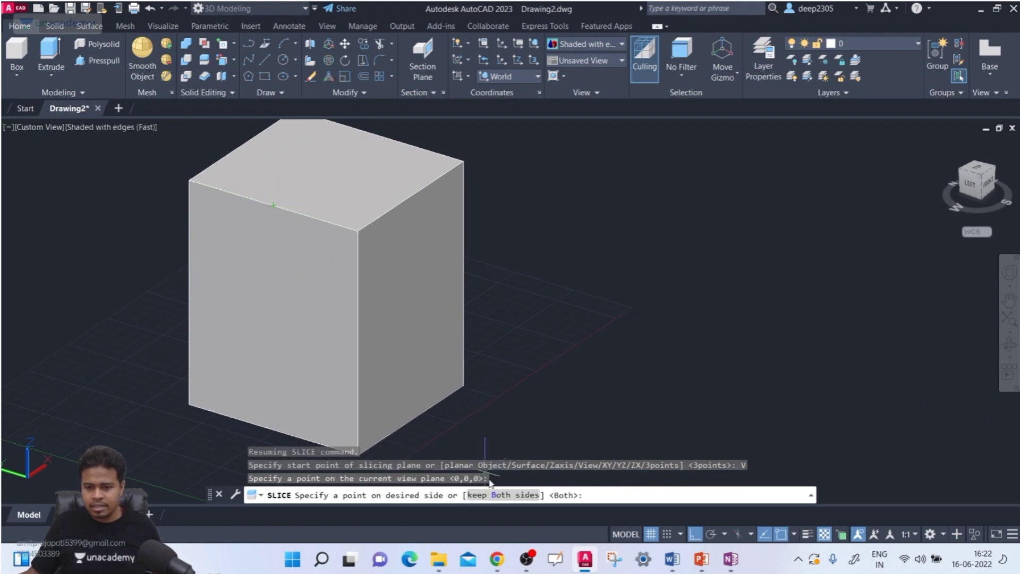
{"action": "left_click", "coordinate": [503, 495]}
{"action": "key", "text": "Escape"}
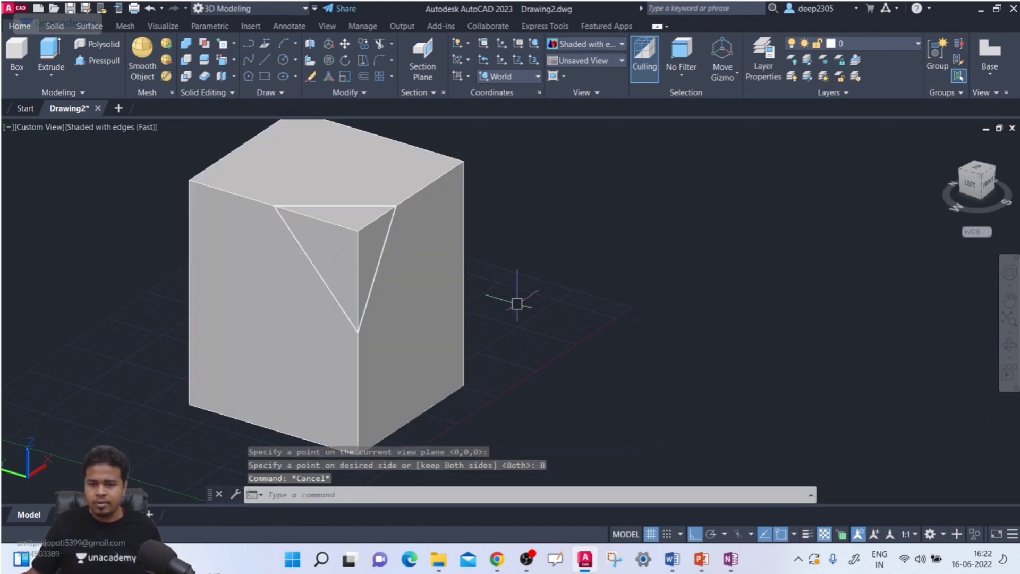
Set the color of the sliced-off triangular corner piece to Yellow in its object properties.
{"action": "scroll", "coordinate": [519, 291], "scroll_direction": "down", "scroll_amount": 3}
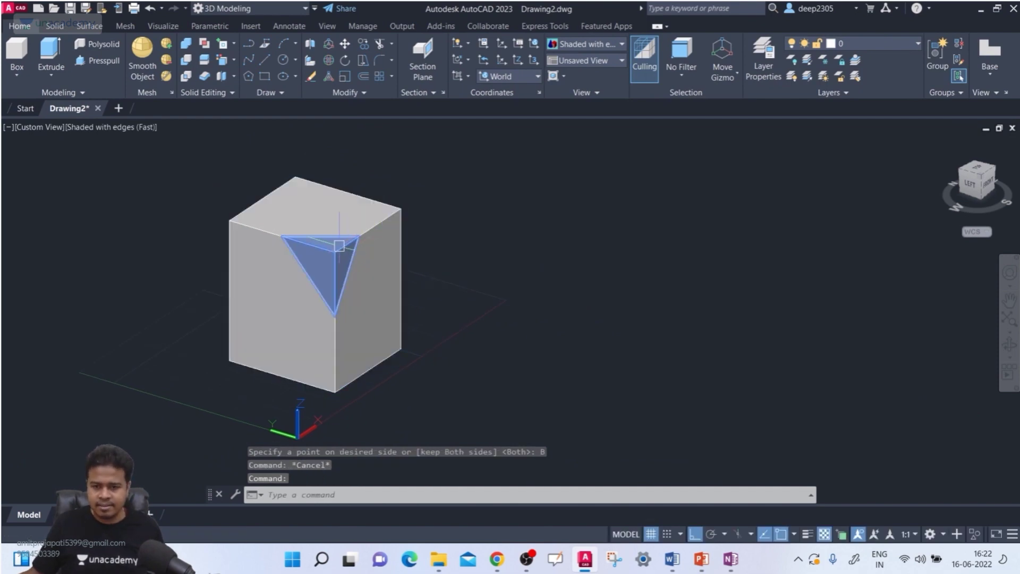
{"action": "left_click", "coordinate": [339, 245]}
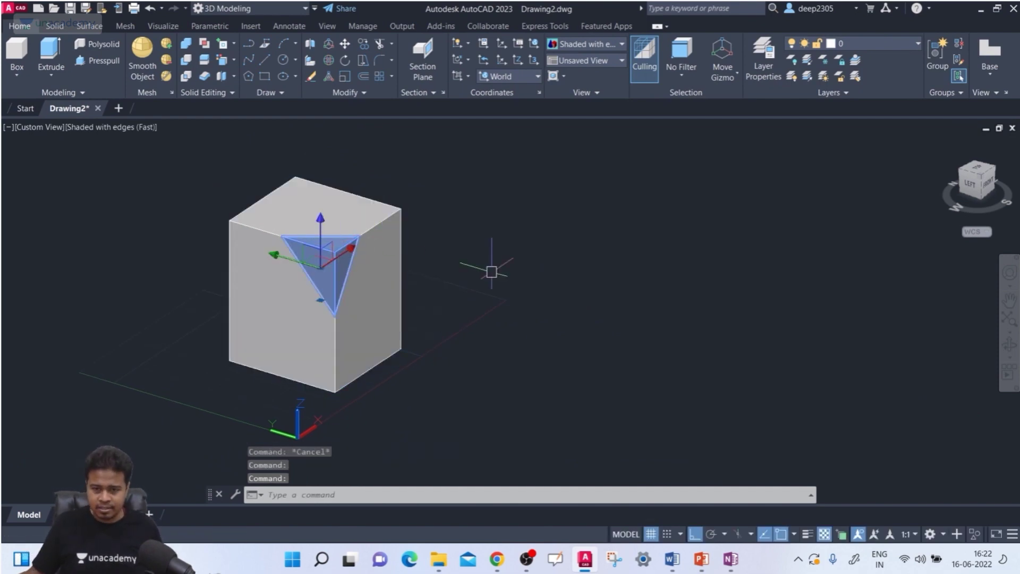
{"action": "type", "text": "PR"}
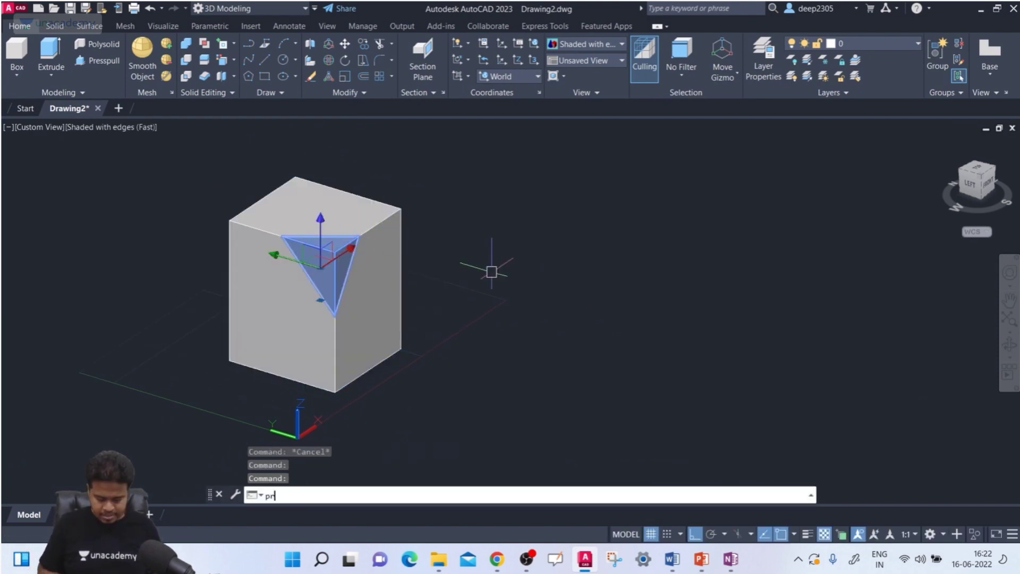
{"action": "key", "text": "Return"}
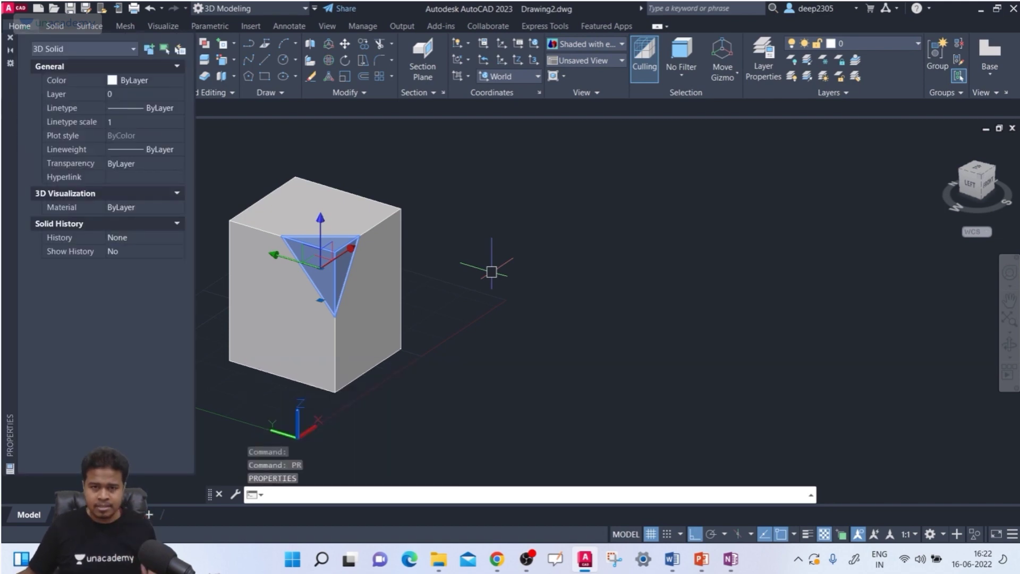
{"action": "left_click", "coordinate": [132, 81]}
{"action": "left_click", "coordinate": [133, 81]}
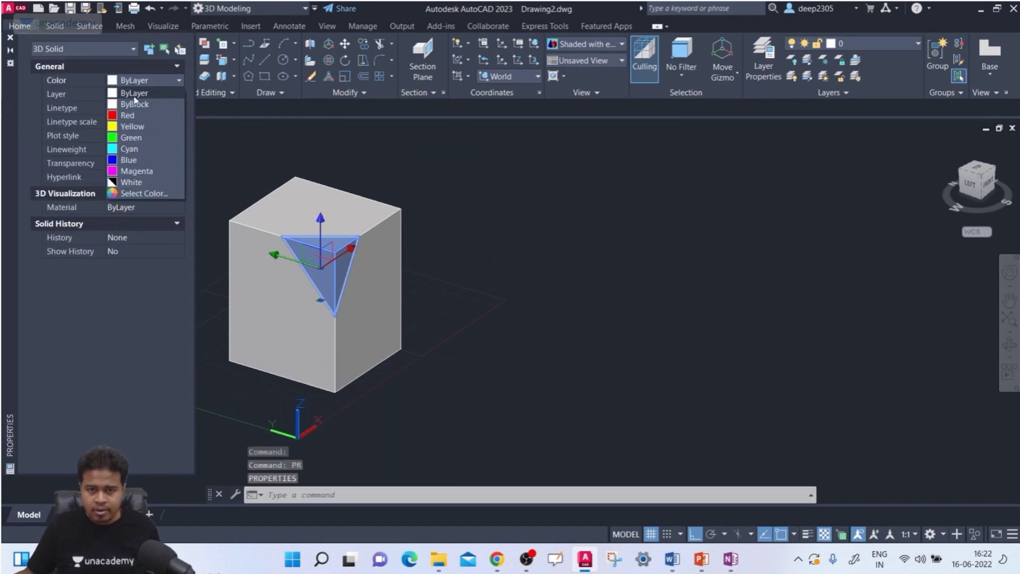
{"action": "left_click", "coordinate": [136, 128]}
{"action": "key", "text": "Escape"}
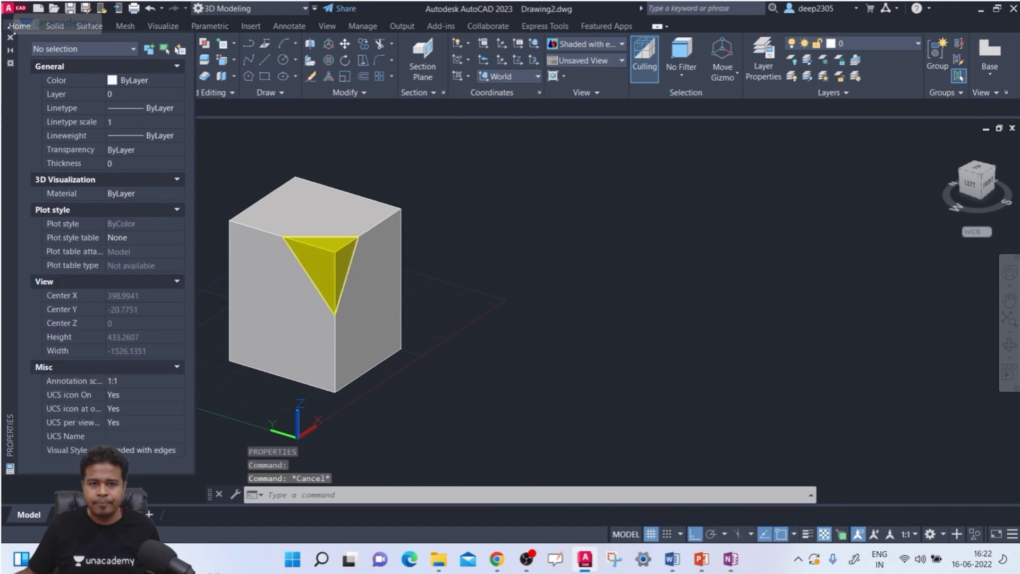
{"action": "left_click", "coordinate": [11, 36]}
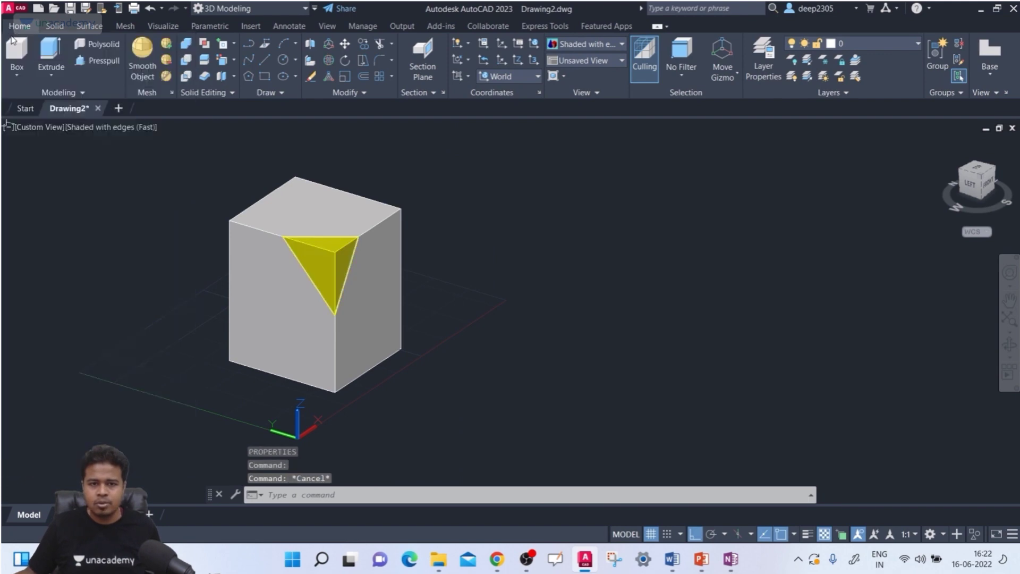
Try moving the yellow corner piece out of the box along the negative X axis, and undo the move.
{"action": "left_click", "coordinate": [342, 263], "text": "ctrl"}
{"action": "left_click", "coordinate": [349, 255]}
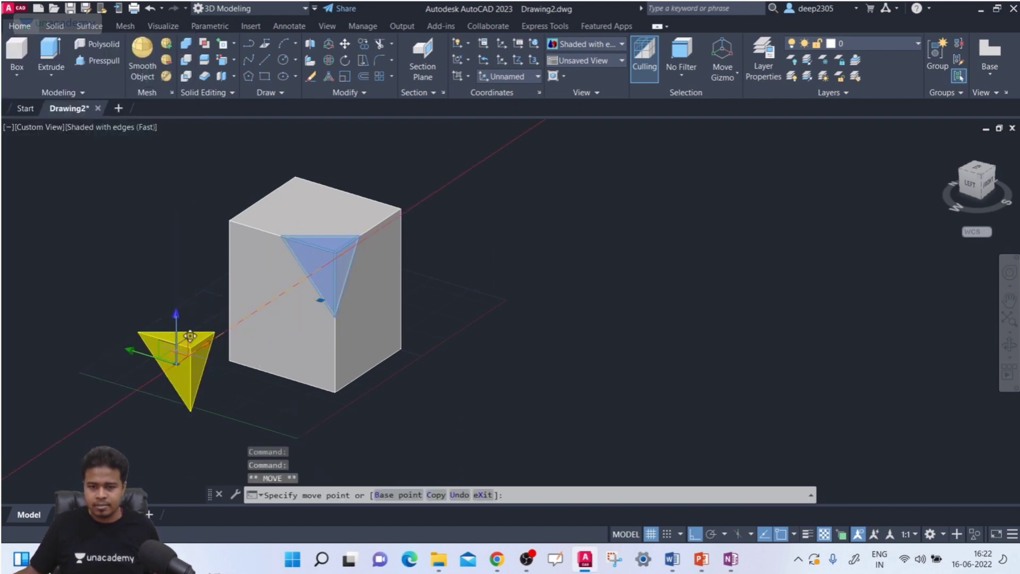
{"action": "key", "text": "Escape"}
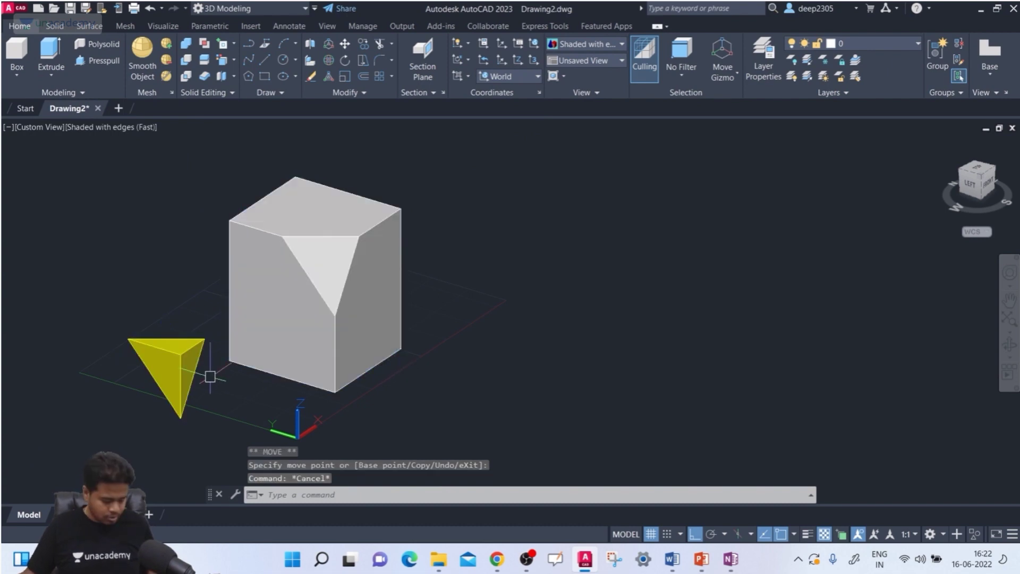
{"action": "key", "text": "ctrl+z"}
{"action": "scroll", "coordinate": [391, 297], "scroll_direction": "up", "scroll_amount": 2}
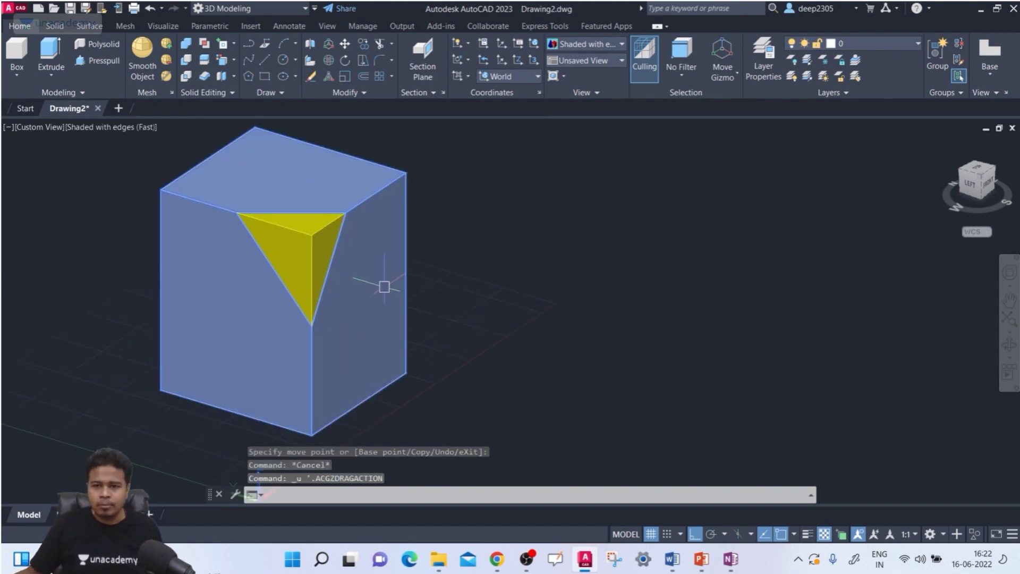
{"action": "key", "text": "Escape"}
{"action": "key", "text": "Escape"}
{"action": "key", "text": "Escape"}
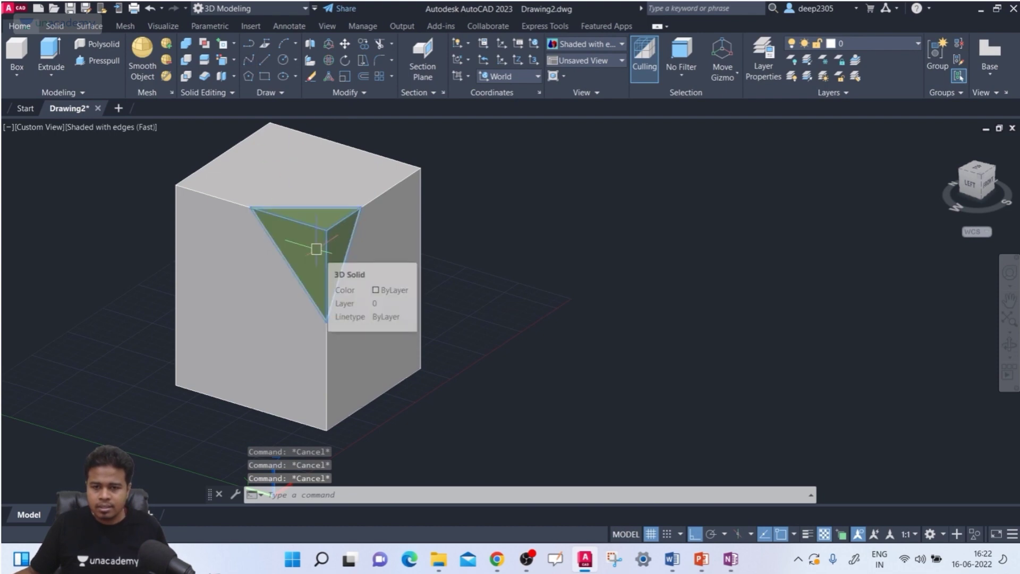
{"action": "left_click", "coordinate": [330, 259]}
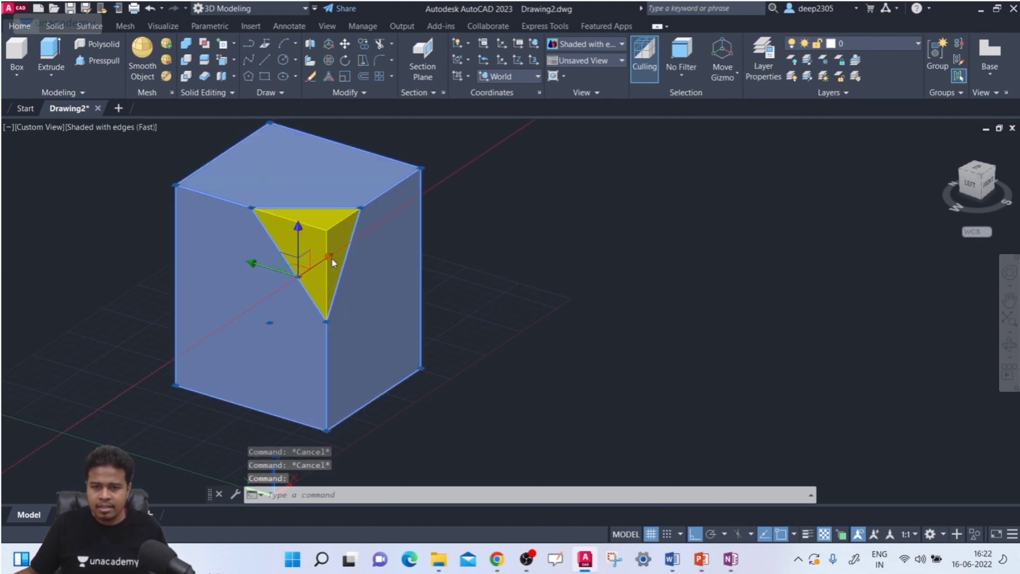
{"action": "key", "text": "Escape"}
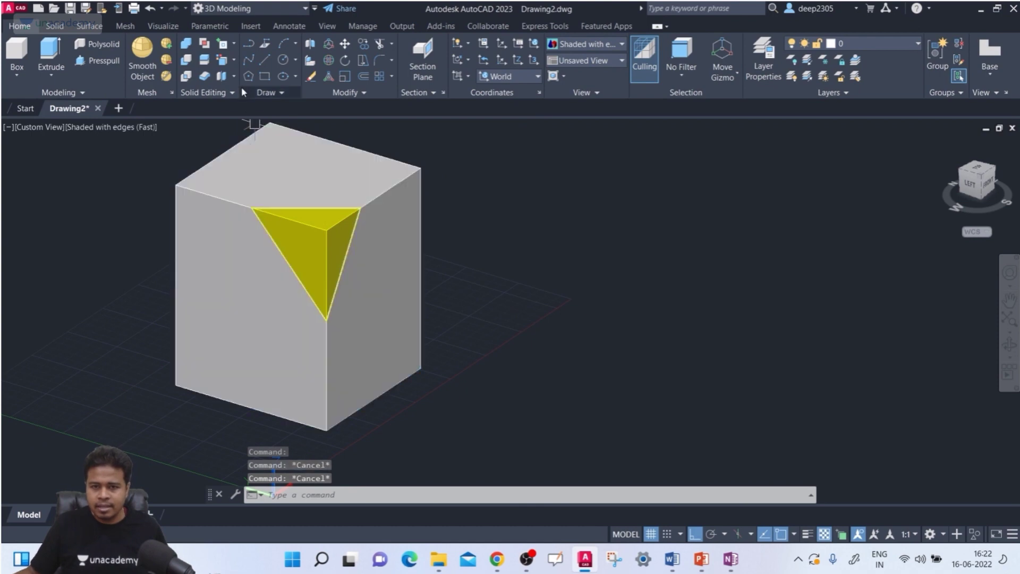
Extract the edges of the large cut box with Extract Edges.
{"action": "left_click", "coordinate": [237, 46]}
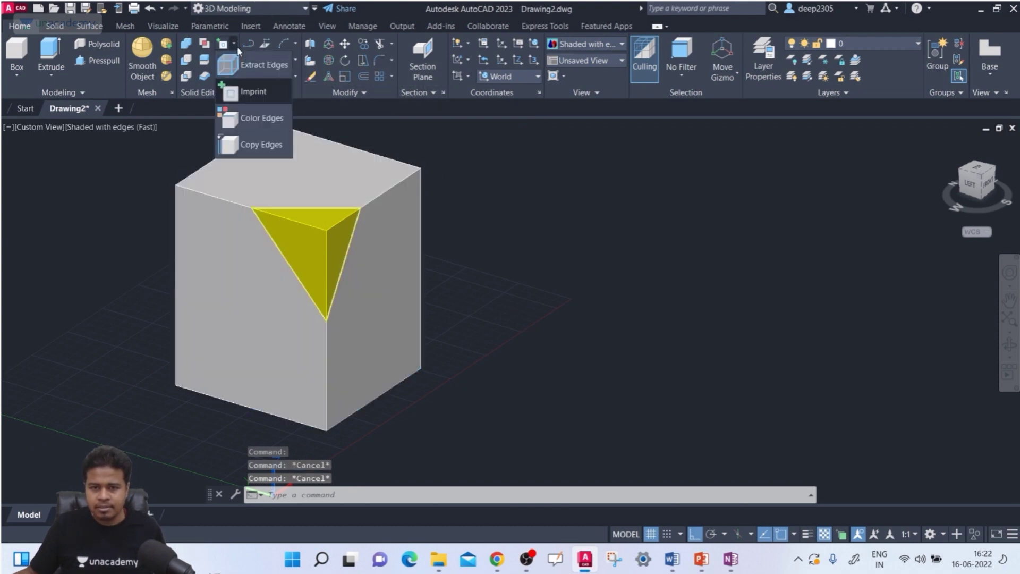
{"action": "left_click", "coordinate": [265, 74]}
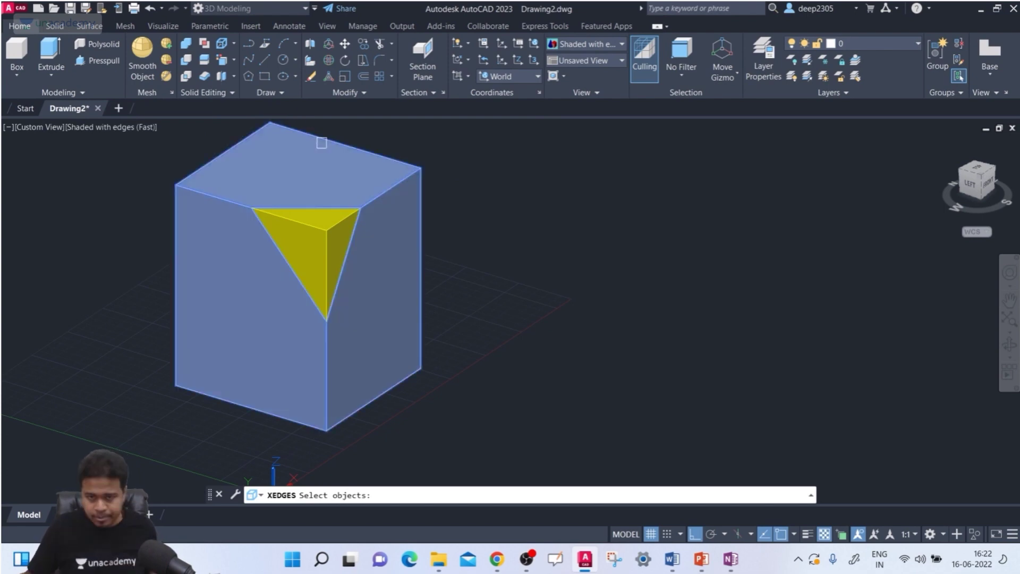
{"action": "left_click", "coordinate": [321, 143]}
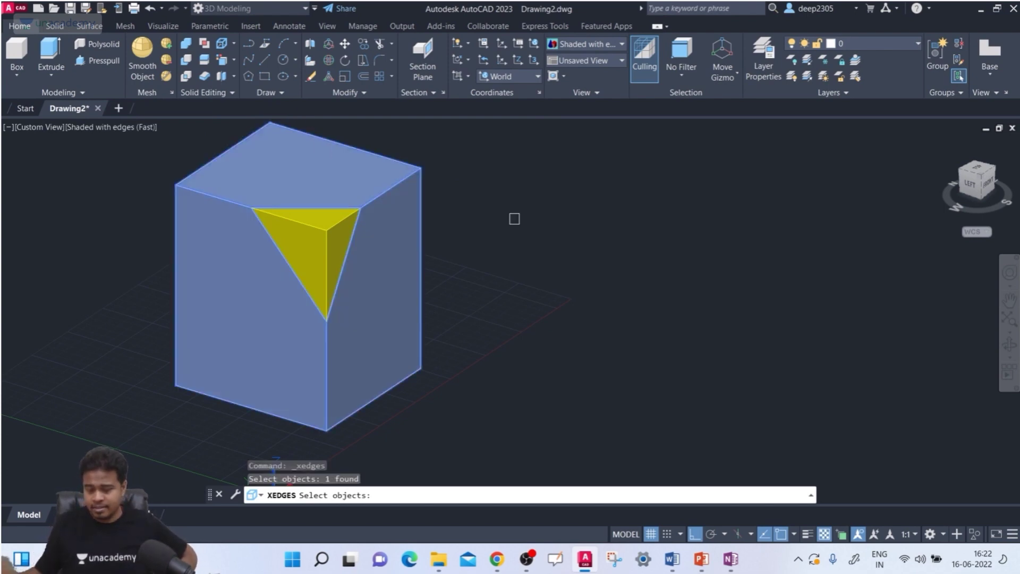
{"action": "key", "text": "Return"}
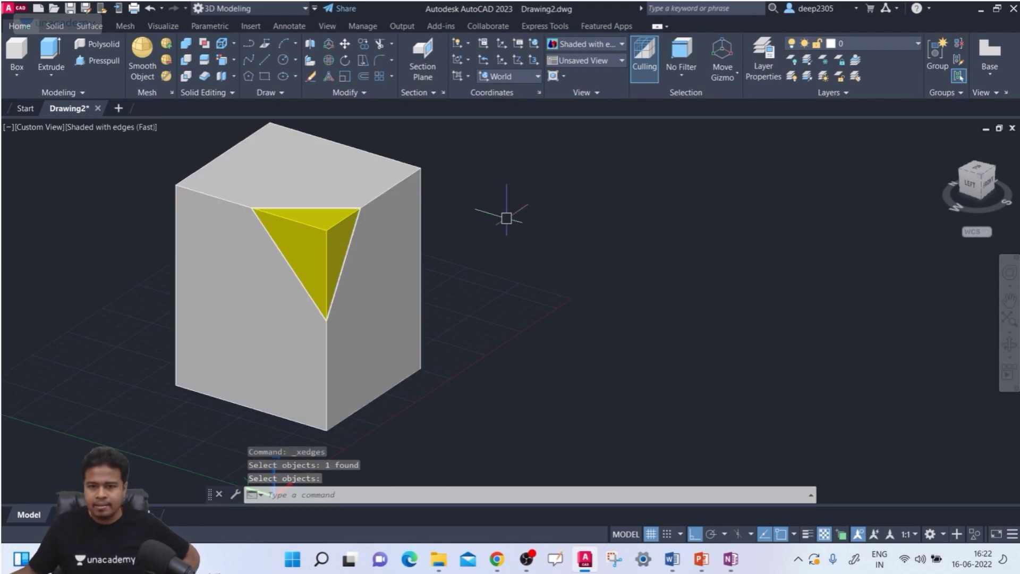
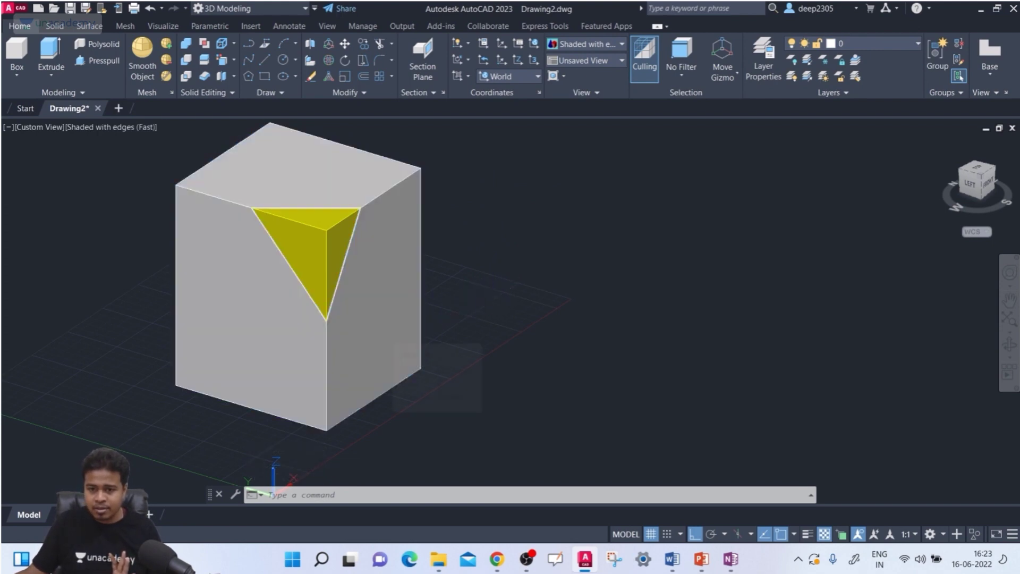
Move the cut box along the negative X axis, away from its extracted wireframe edges.
{"action": "left_click", "coordinate": [381, 322]}
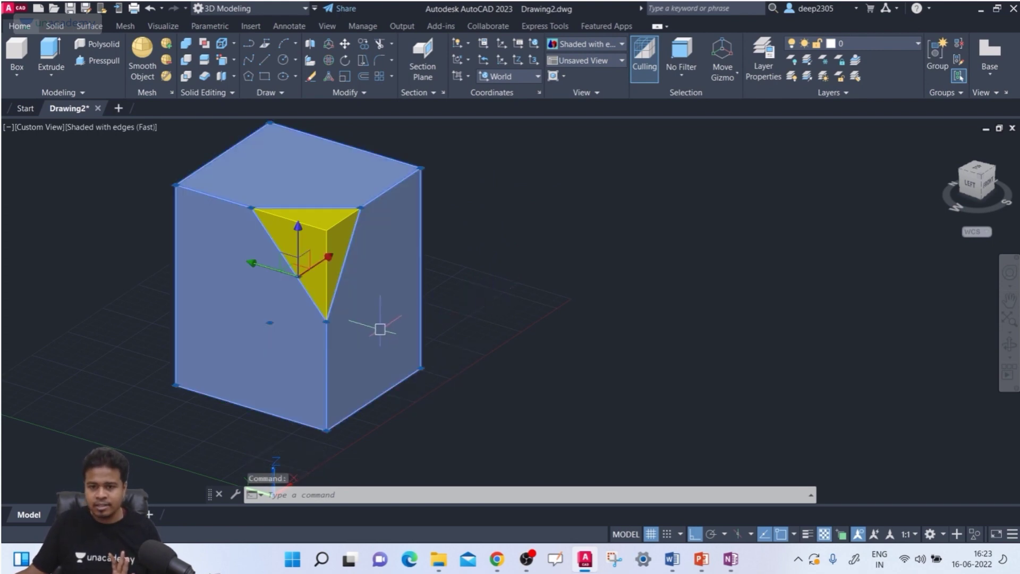
{"action": "left_click", "coordinate": [320, 263]}
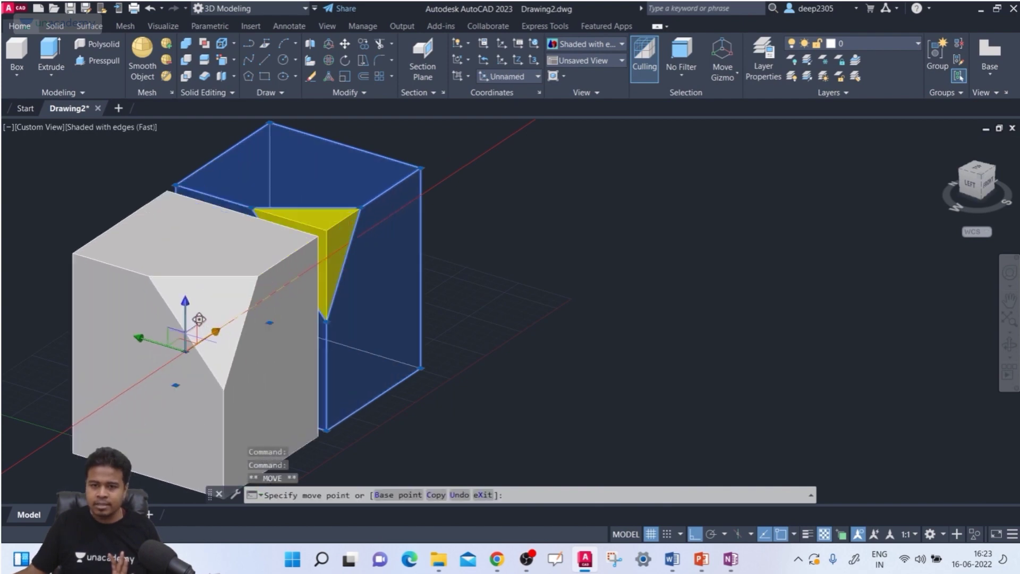
{"action": "left_click", "coordinate": [103, 381]}
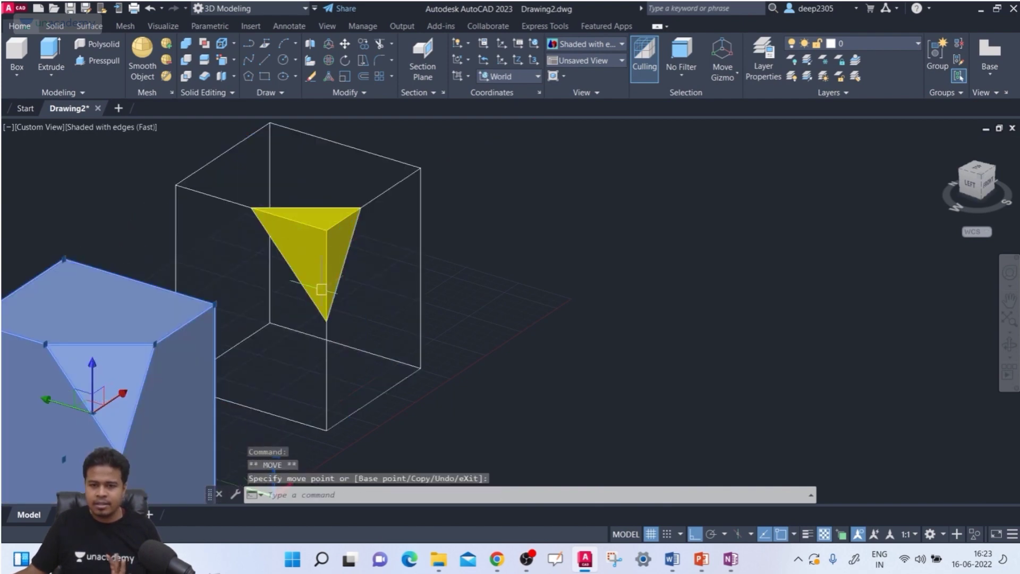
{"action": "scroll", "coordinate": [420, 239], "scroll_direction": "down", "scroll_amount": 2}
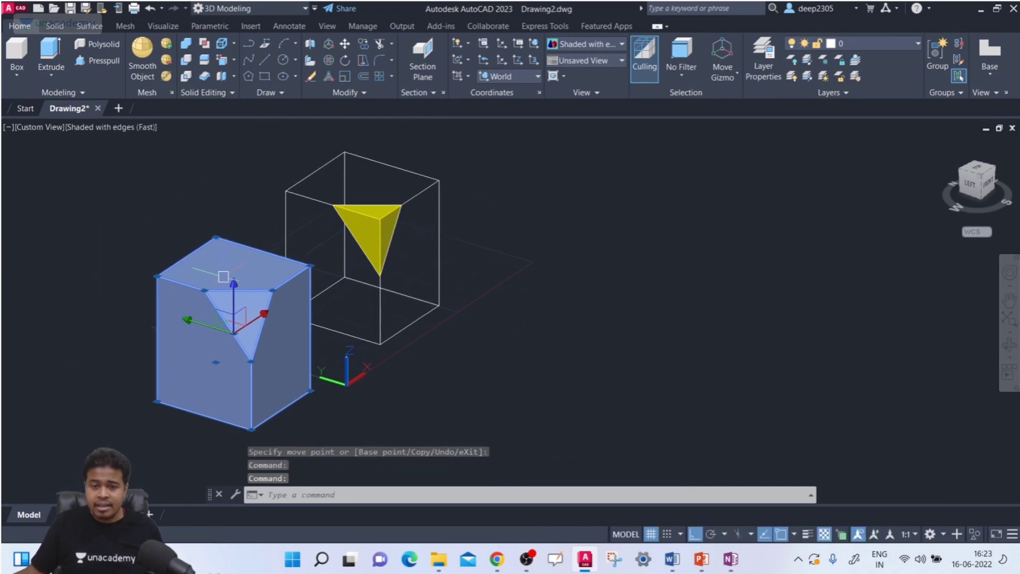
{"action": "key", "text": "Escape"}
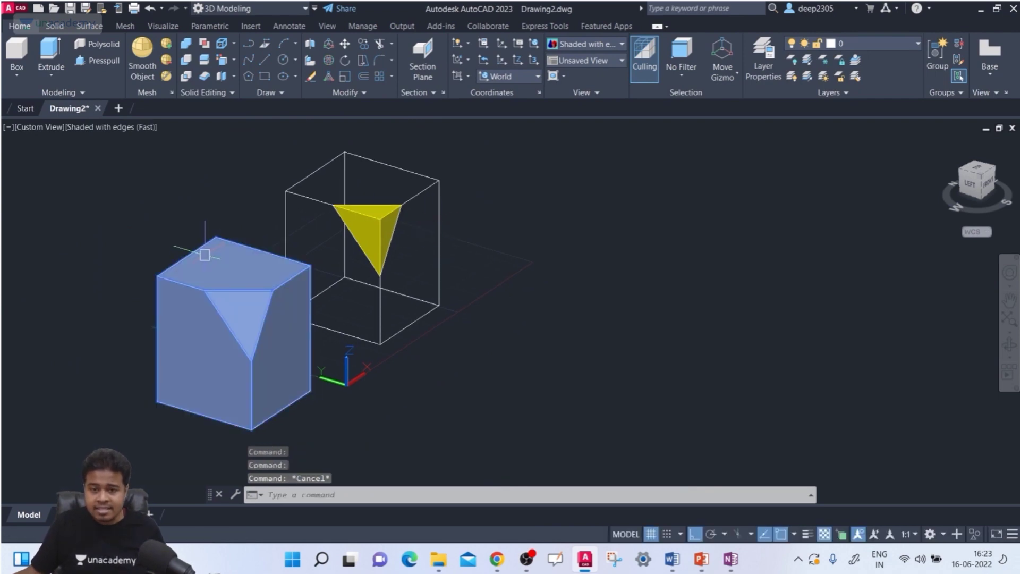
Move the yellow corner piece along the positive X axis, well beyond the wireframe edges.
{"action": "left_click", "coordinate": [387, 230]}
{"action": "left_click", "coordinate": [380, 219]}
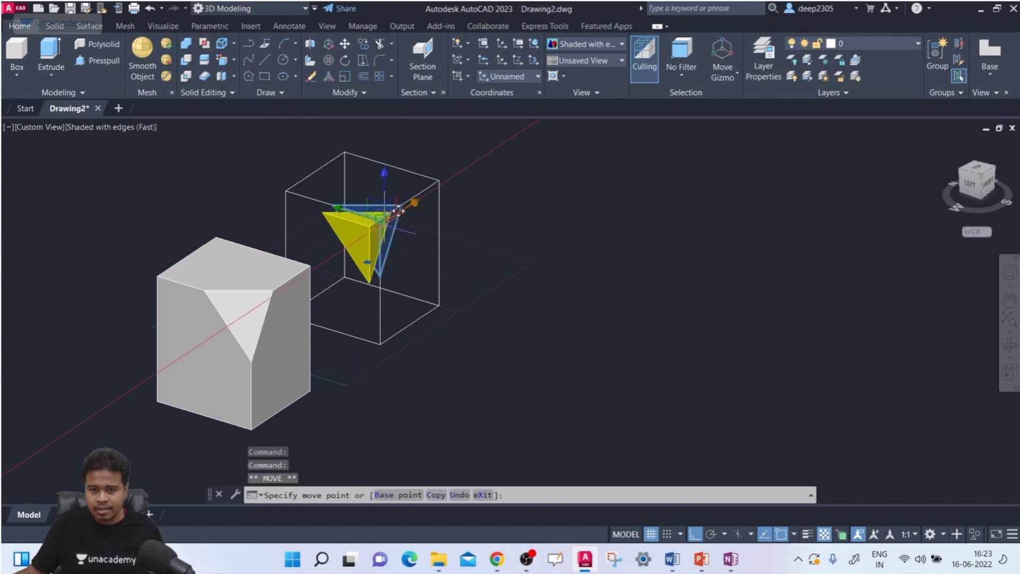
{"action": "left_click", "coordinate": [547, 199]}
{"action": "key", "text": "Escape"}
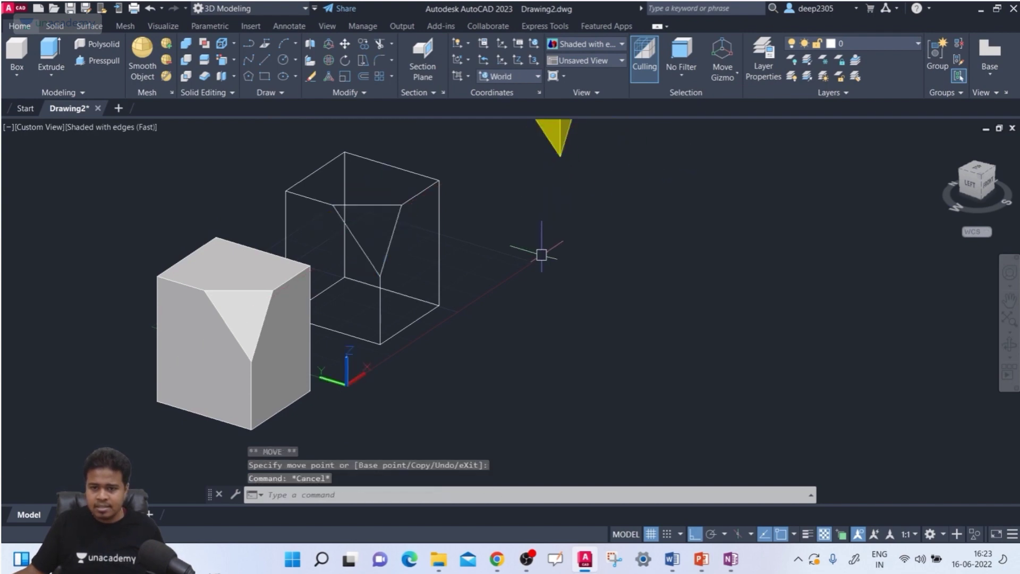
{"action": "middle_click_drag", "start_coordinate": [542, 253], "coordinate": [574, 236]}
Move the cut box farther along the negative X axis to widen its gap from the wireframe.
{"action": "left_click", "coordinate": [266, 315]}
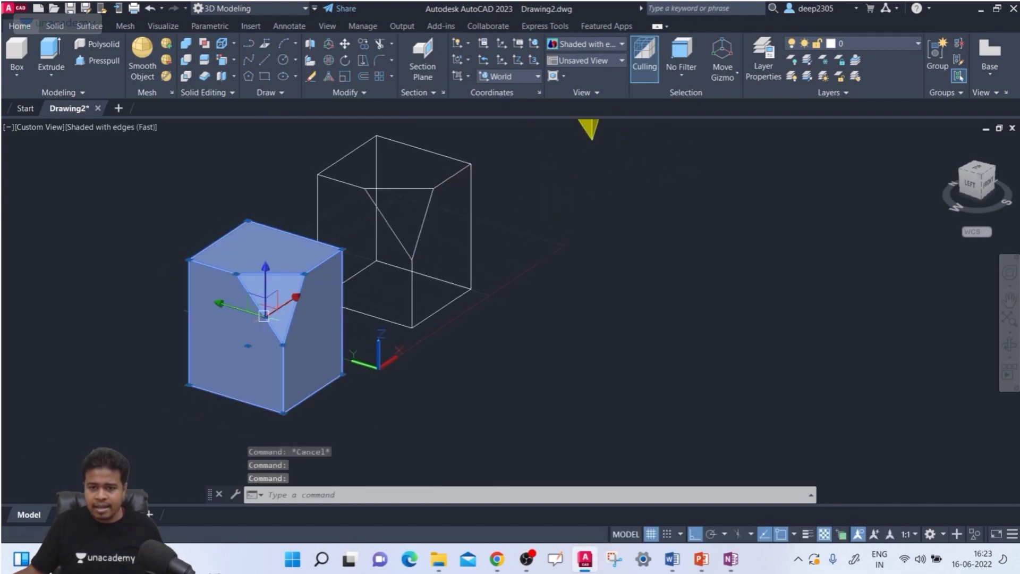
{"action": "left_click", "coordinate": [294, 295]}
{"action": "key", "text": "Escape"}
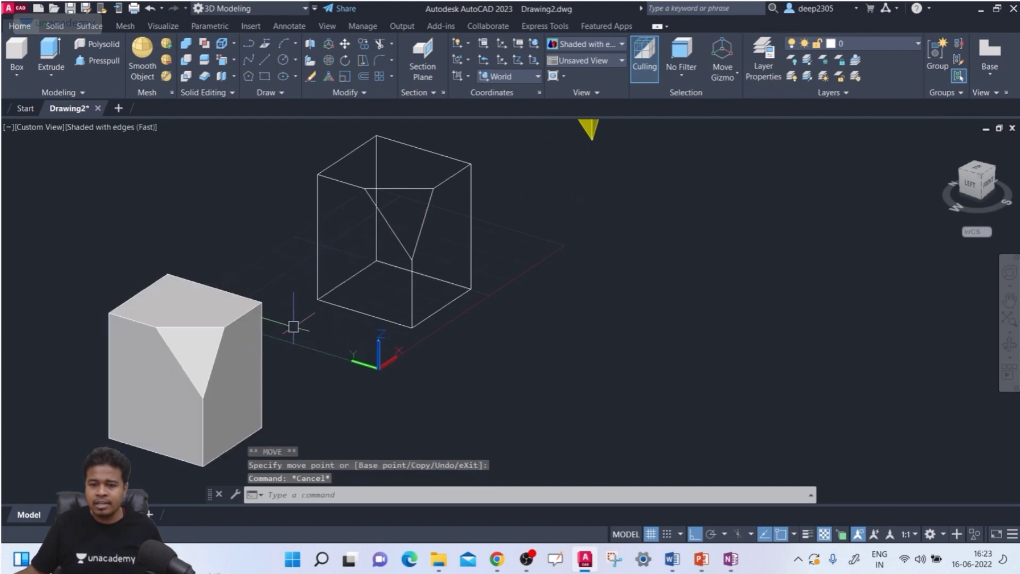
Examine the extracted wireframe by selecting individual edge lines and clearing each selection.
{"action": "scroll", "coordinate": [295, 330], "scroll_direction": "up", "scroll_amount": 4}
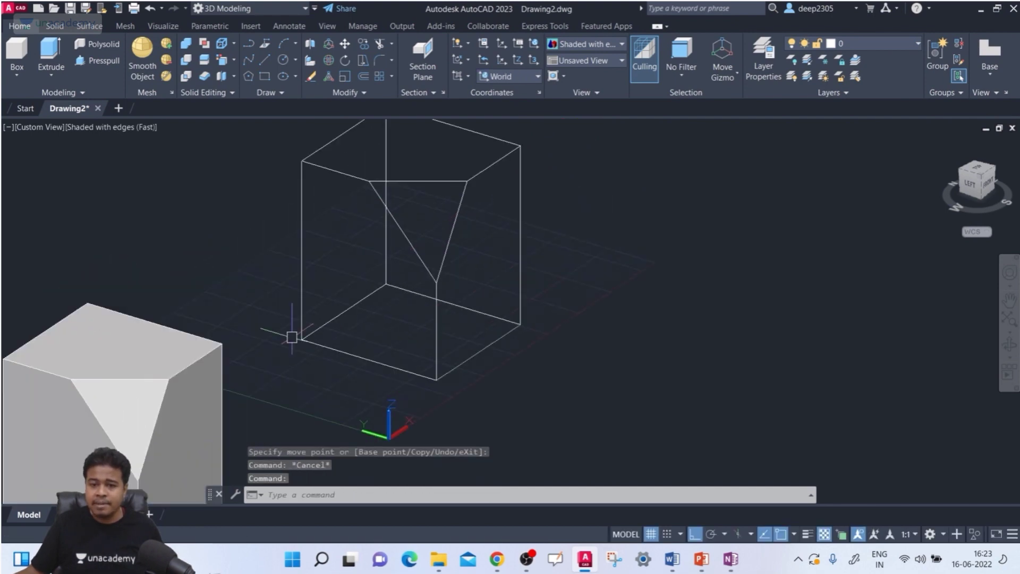
{"action": "left_click", "coordinate": [299, 290]}
{"action": "key", "text": "Escape"}
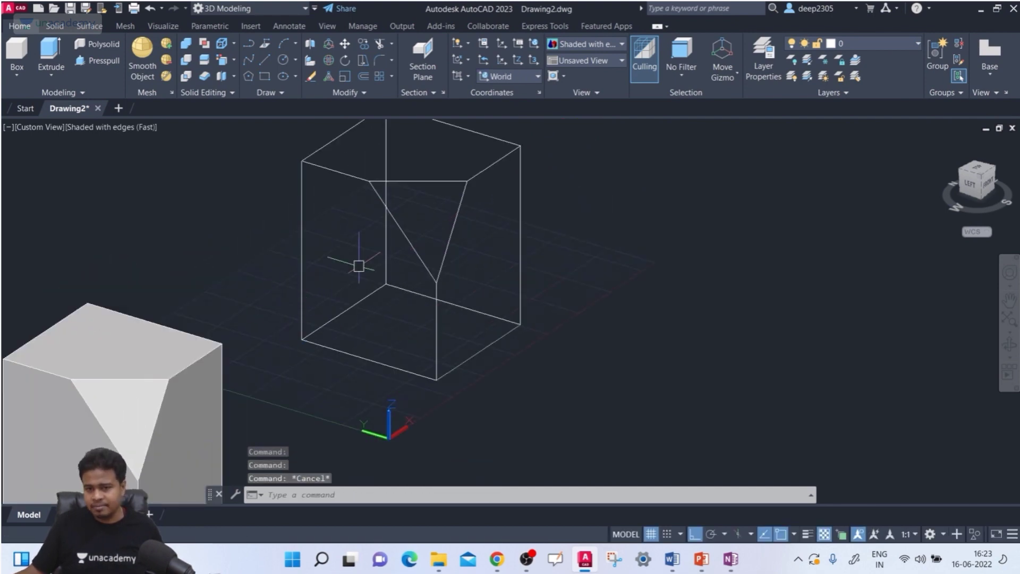
{"action": "left_click", "coordinate": [405, 235]}
{"action": "key", "text": "Escape"}
{"action": "scroll", "coordinate": [407, 318], "scroll_direction": "down", "scroll_amount": 3}
{"action": "middle_click_drag", "start_coordinate": [407, 319], "coordinate": [390, 283]}
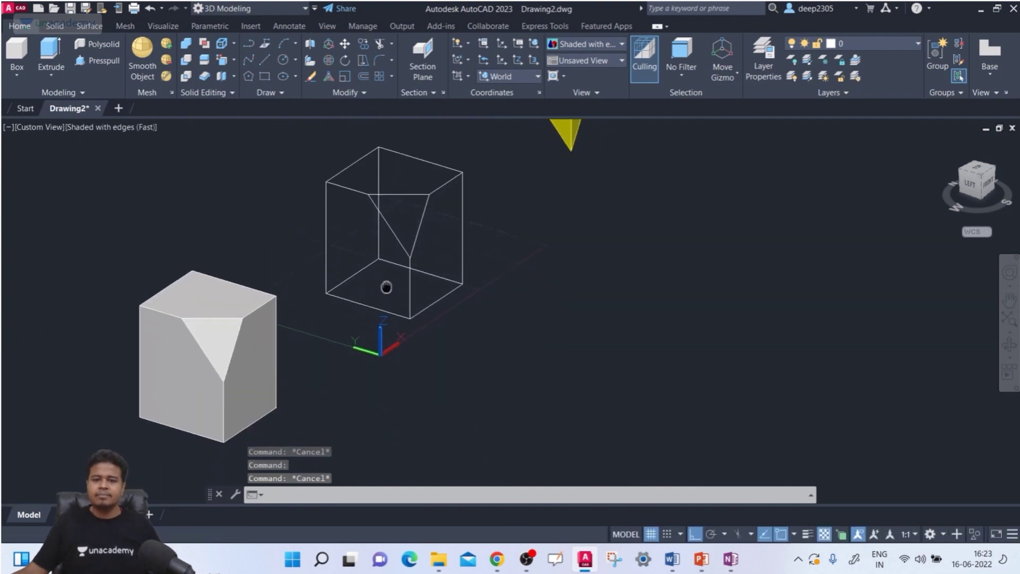
Extract the edges of the cut box at its new location, and move the solid along positive X to the yellow corner piece.
{"action": "left_click", "coordinate": [232, 44]}
{"action": "left_click", "coordinate": [235, 66]}
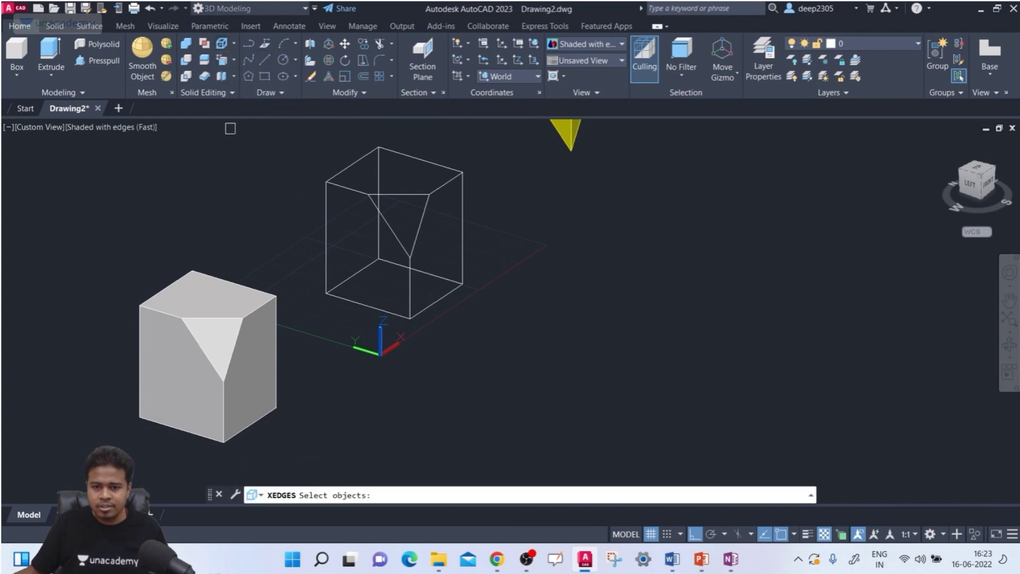
{"action": "left_click", "coordinate": [227, 281]}
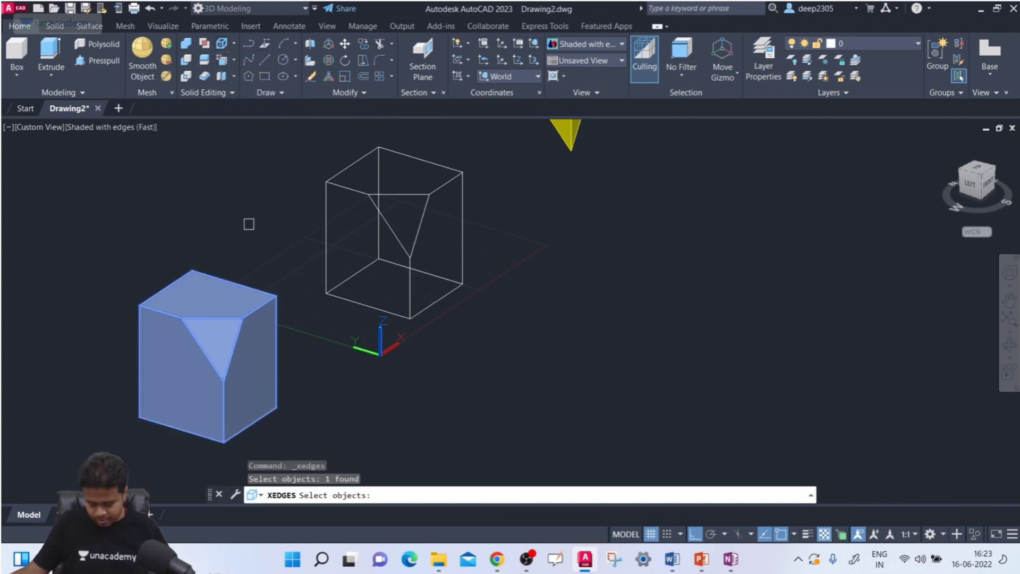
{"action": "key", "text": "Return"}
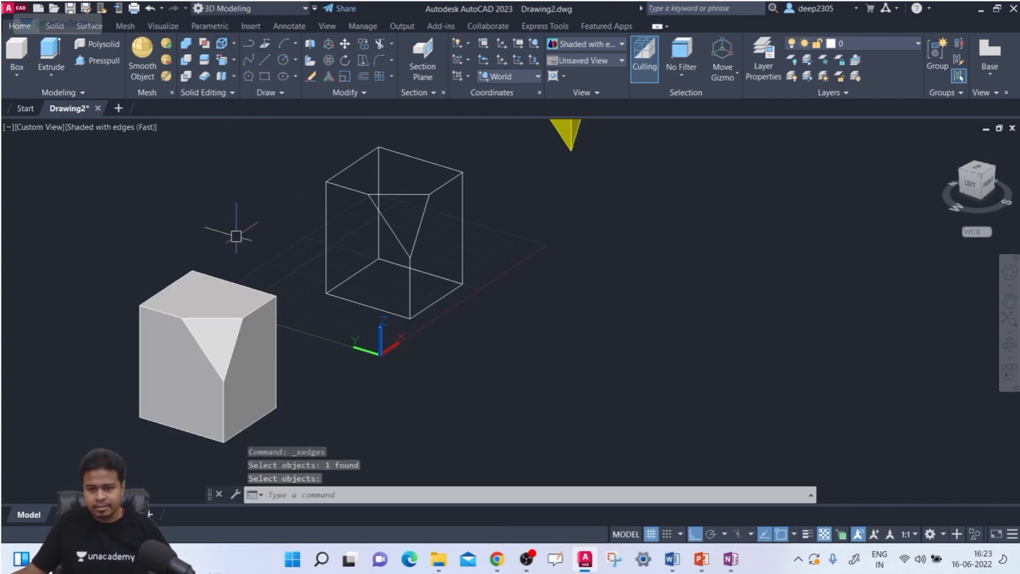
{"action": "left_click", "coordinate": [247, 363]}
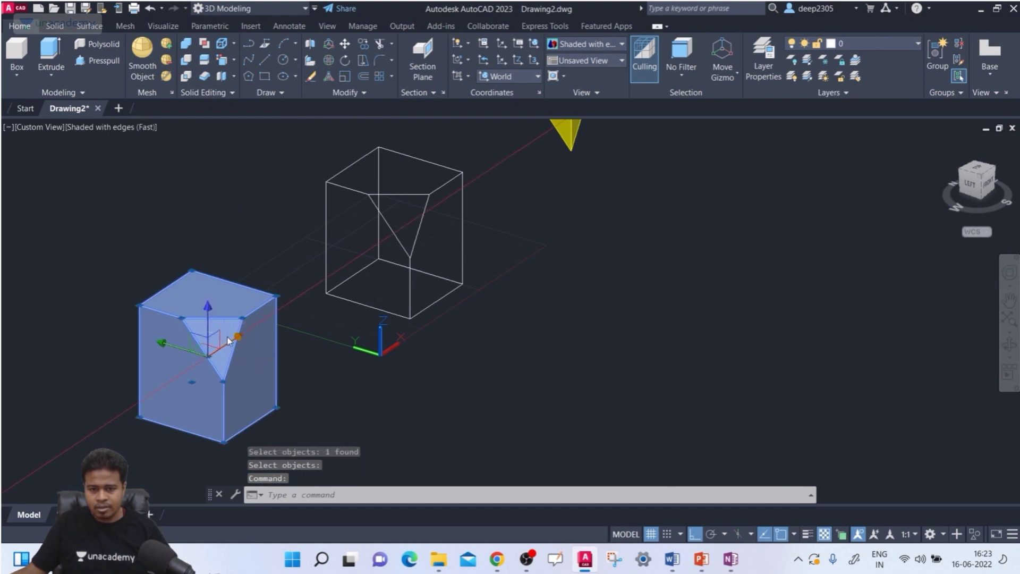
{"action": "left_click", "coordinate": [228, 341]}
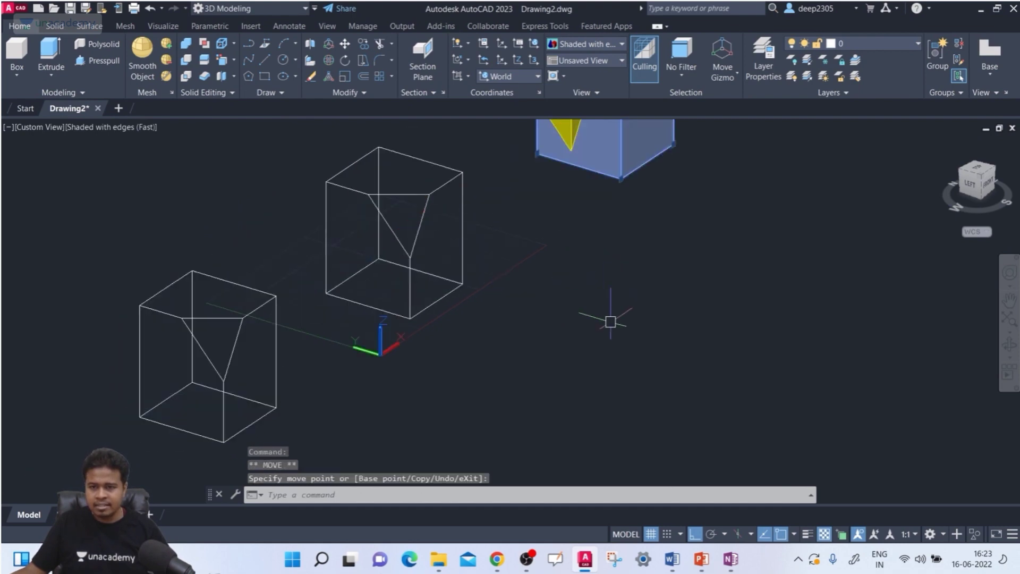
{"action": "middle_click_drag", "start_coordinate": [284, 353], "coordinate": [283, 316]}
{"action": "scroll", "coordinate": [254, 334], "scroll_direction": "up", "scroll_amount": 2}
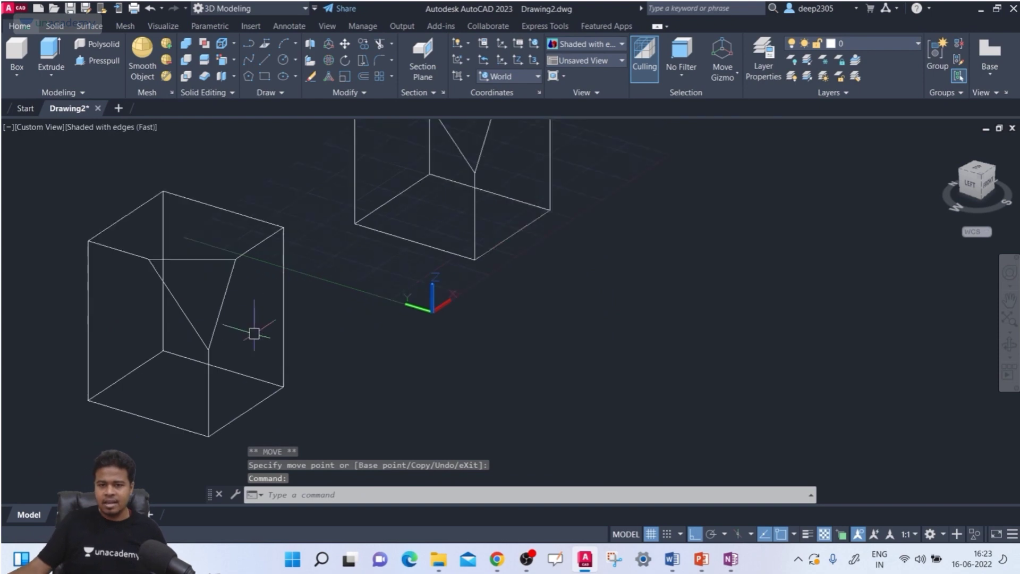
{"action": "scroll", "coordinate": [254, 333], "scroll_direction": "up", "scroll_amount": 1}
{"action": "scroll", "coordinate": [278, 200], "scroll_direction": "down", "scroll_amount": 2}
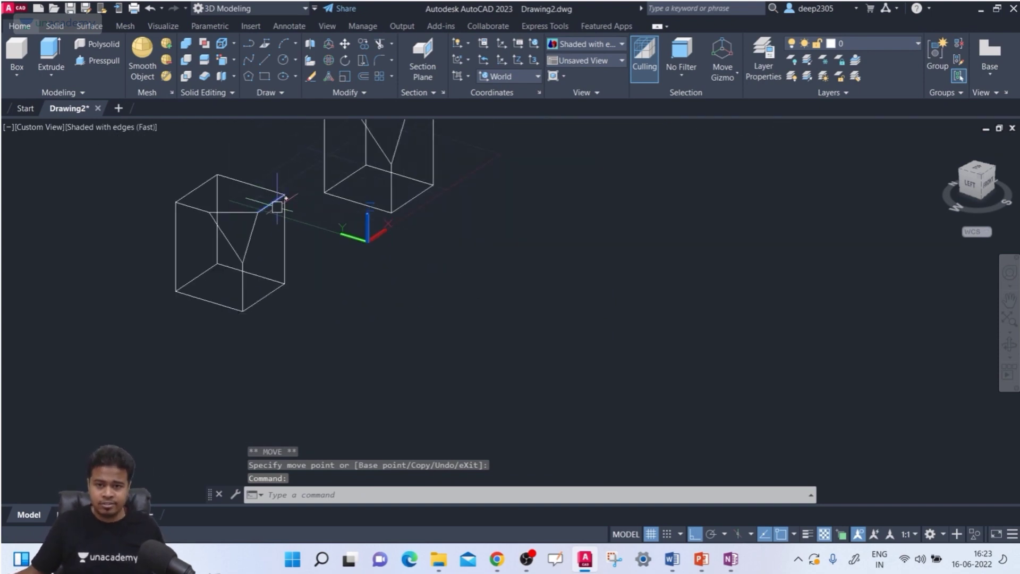
Create a low, wide solid cylinder in the open space beside the extracted wireframes, in front of the cut box.
{"action": "middle_click_drag", "start_coordinate": [275, 235], "coordinate": [219, 298]}
{"action": "scroll", "coordinate": [253, 279], "scroll_direction": "down", "scroll_amount": 2}
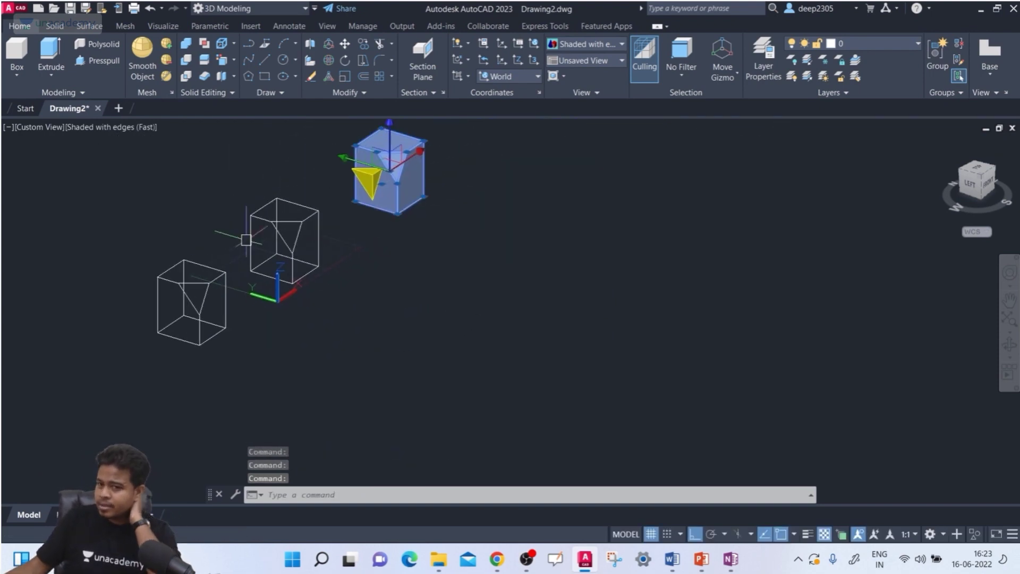
{"action": "left_click", "coordinate": [21, 75]}
{"action": "left_click", "coordinate": [56, 125]}
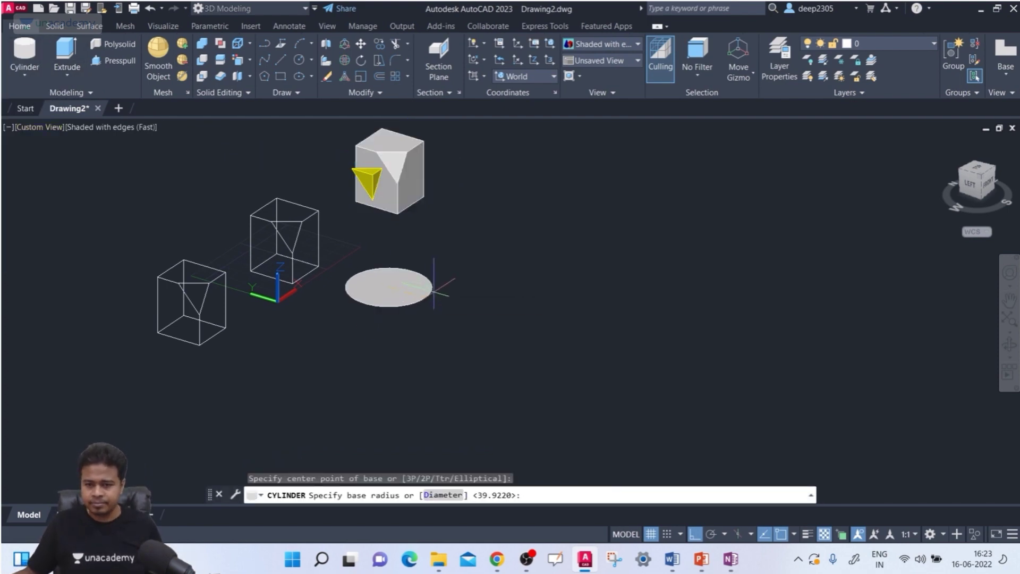
{"action": "left_click", "coordinate": [433, 285]}
{"action": "left_click", "coordinate": [450, 245]}
{"action": "middle_click_drag", "start_coordinate": [496, 246], "coordinate": [483, 250]}
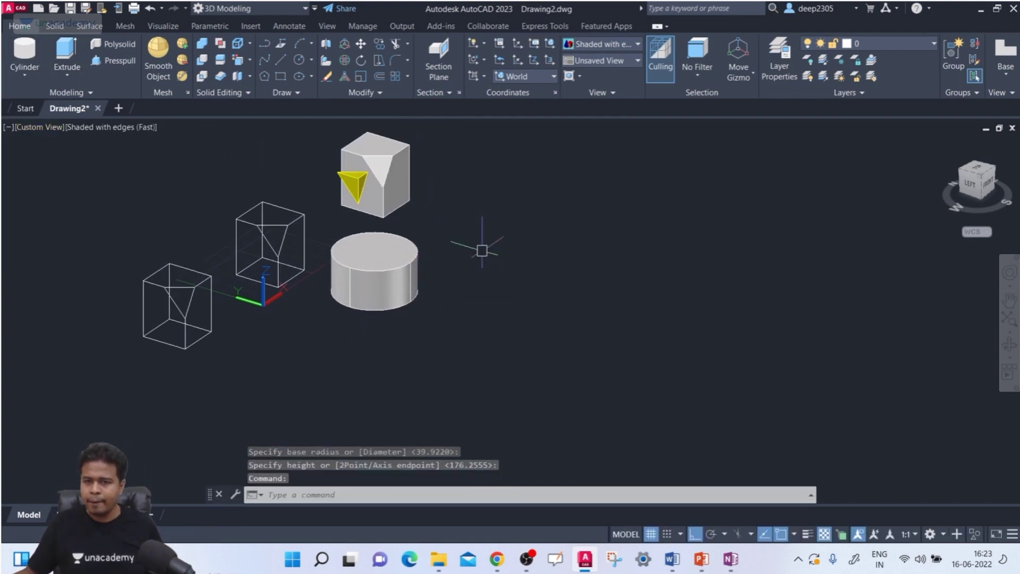
{"action": "key", "text": "Escape"}
Extract the edges of the cylinder with the Extract Edges command.
{"action": "left_click", "coordinate": [238, 45]}
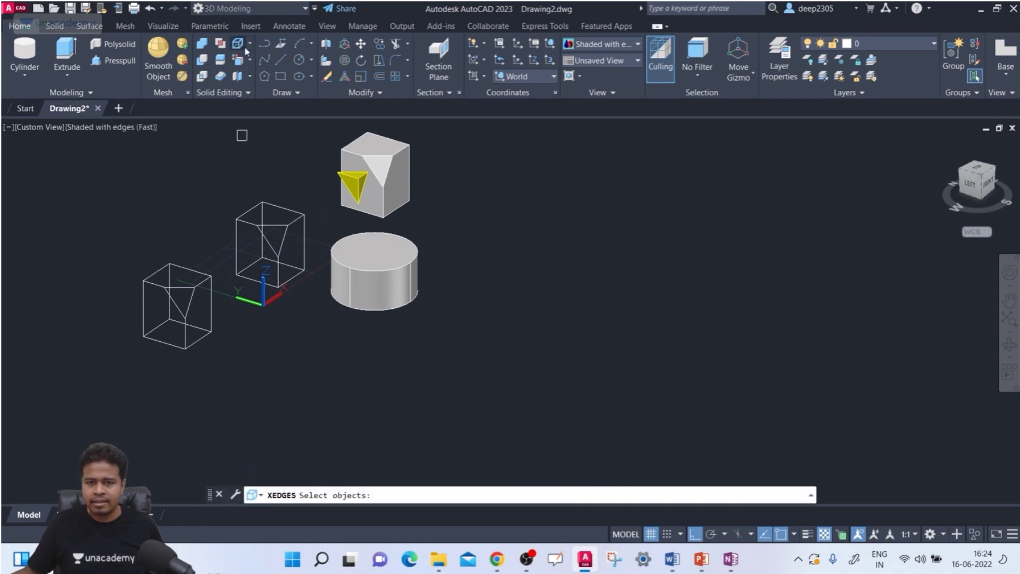
{"action": "left_click", "coordinate": [249, 45]}
{"action": "left_click", "coordinate": [262, 70]}
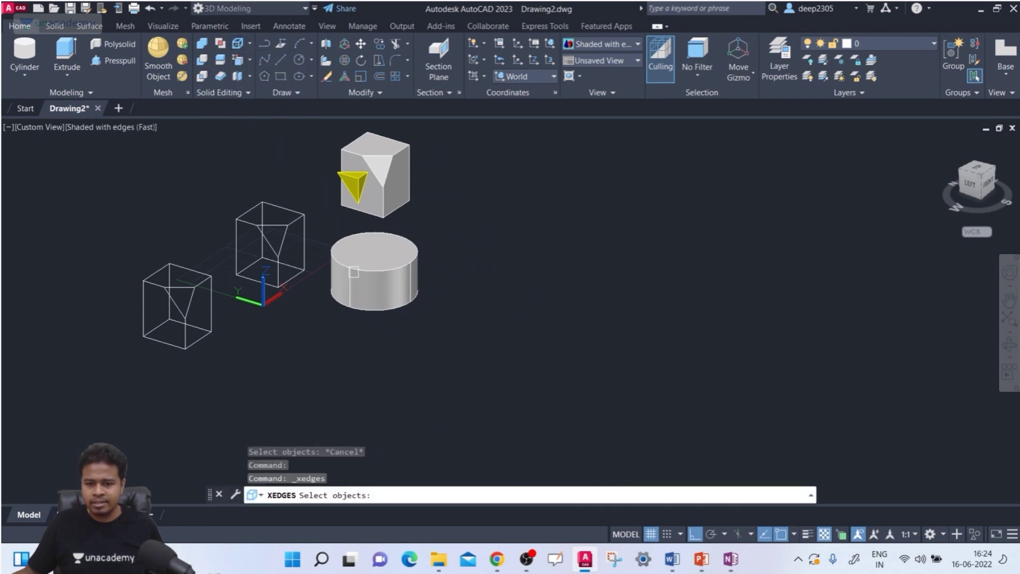
{"action": "scroll", "coordinate": [353, 272], "scroll_direction": "up", "scroll_amount": 3}
{"action": "left_click", "coordinate": [380, 314]}
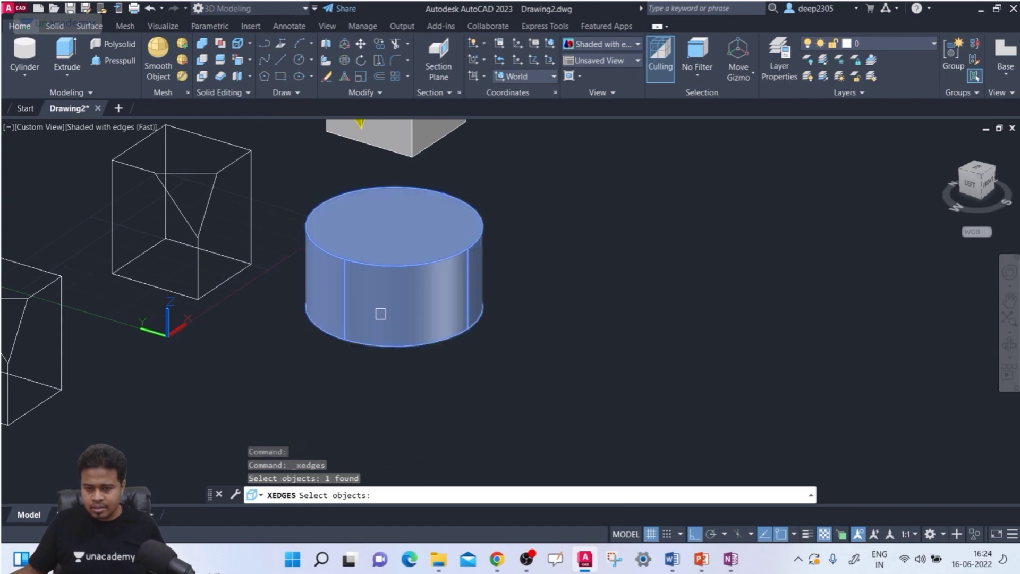
{"action": "key", "text": "Return"}
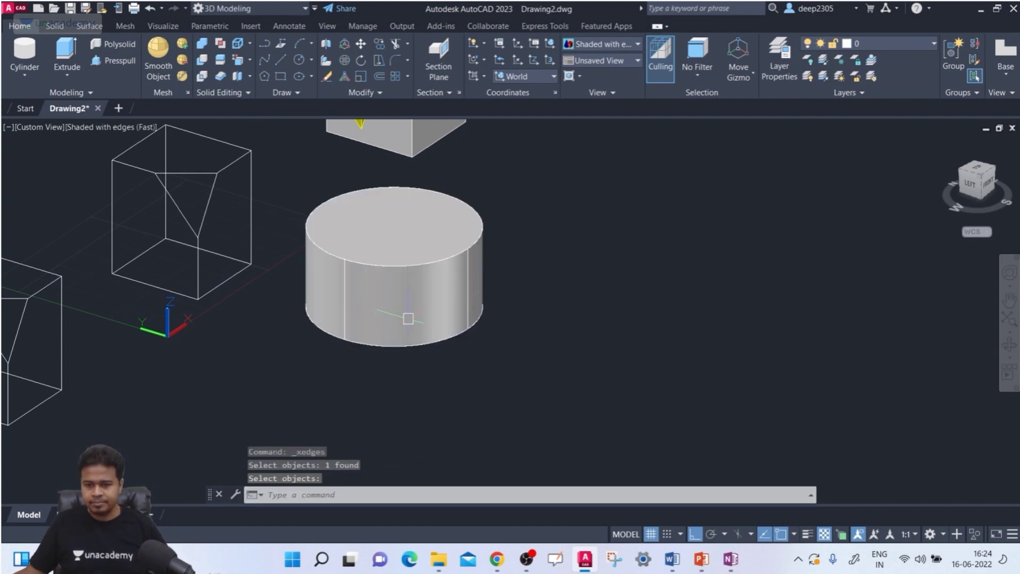
Move the cylinder along the positive X axis, clear of its extracted edge circles, and clear the selection.
{"action": "left_click", "coordinate": [468, 285]}
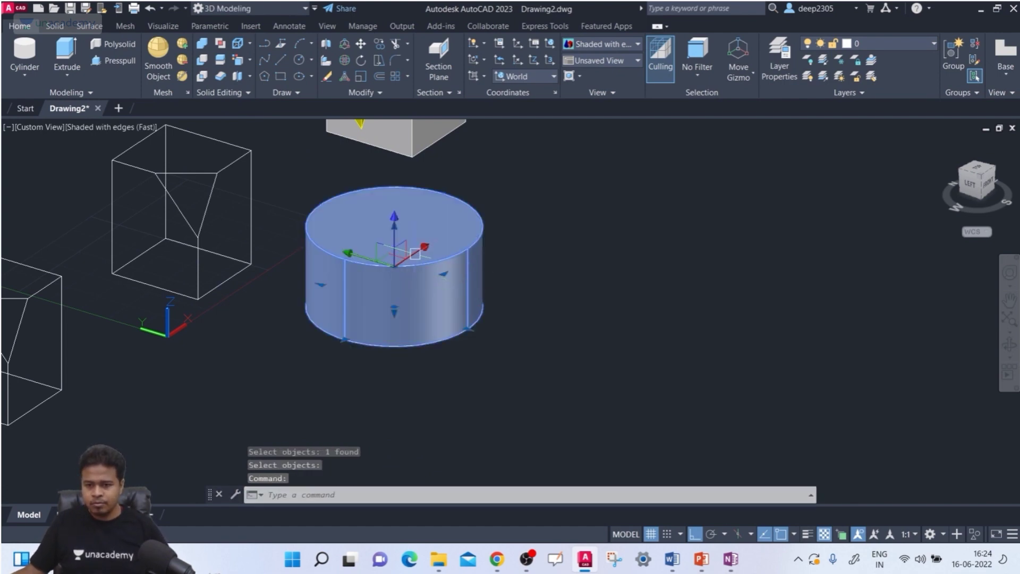
{"action": "left_click", "coordinate": [415, 254]}
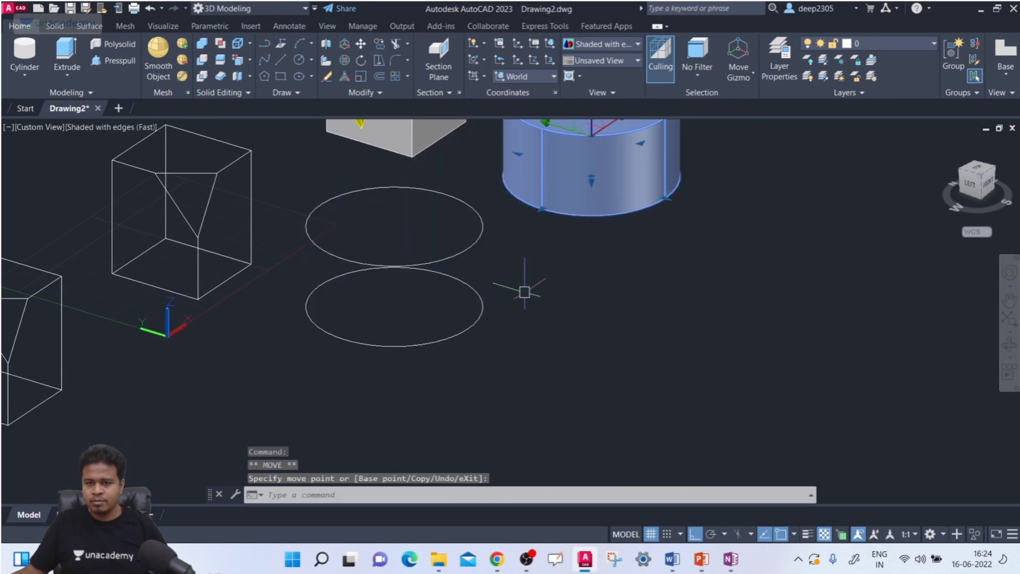
{"action": "left_click", "coordinate": [525, 291]}
{"action": "scroll", "coordinate": [525, 291], "scroll_direction": "down", "scroll_amount": 3}
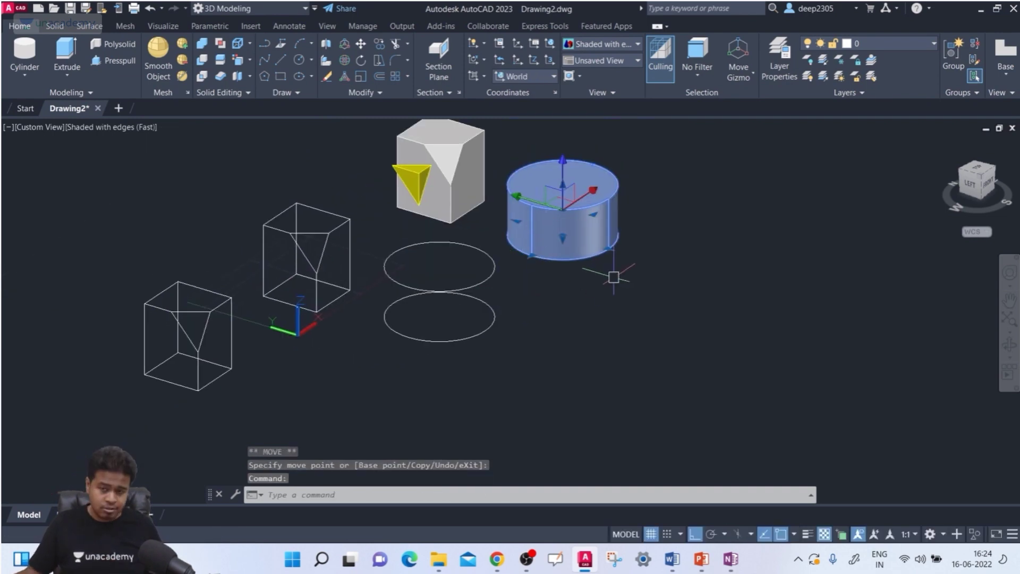
{"action": "key", "text": "Escape"}
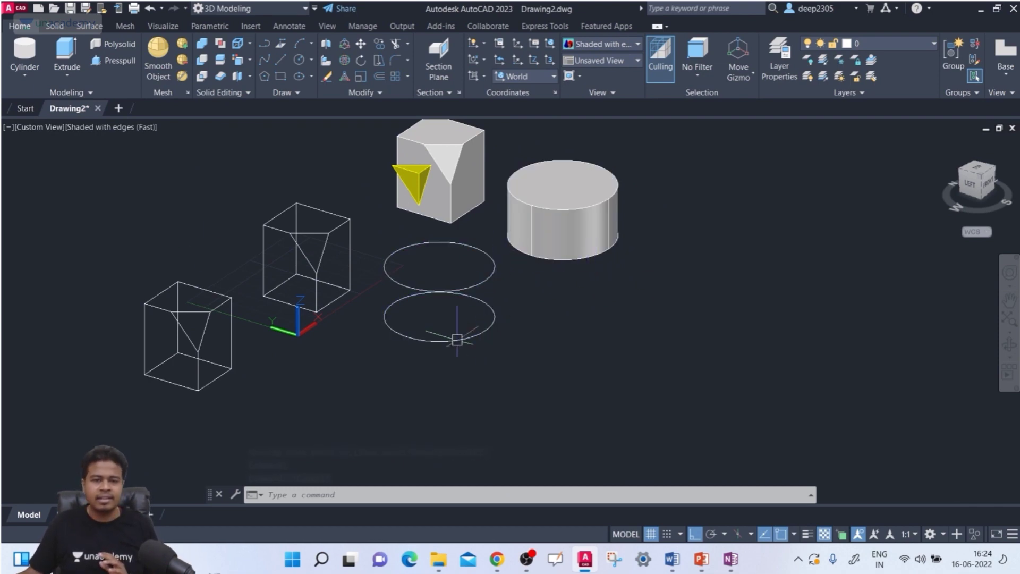
Create a large solid sphere in the empty space in front of the cylinder.
{"action": "left_click", "coordinate": [24, 75]}
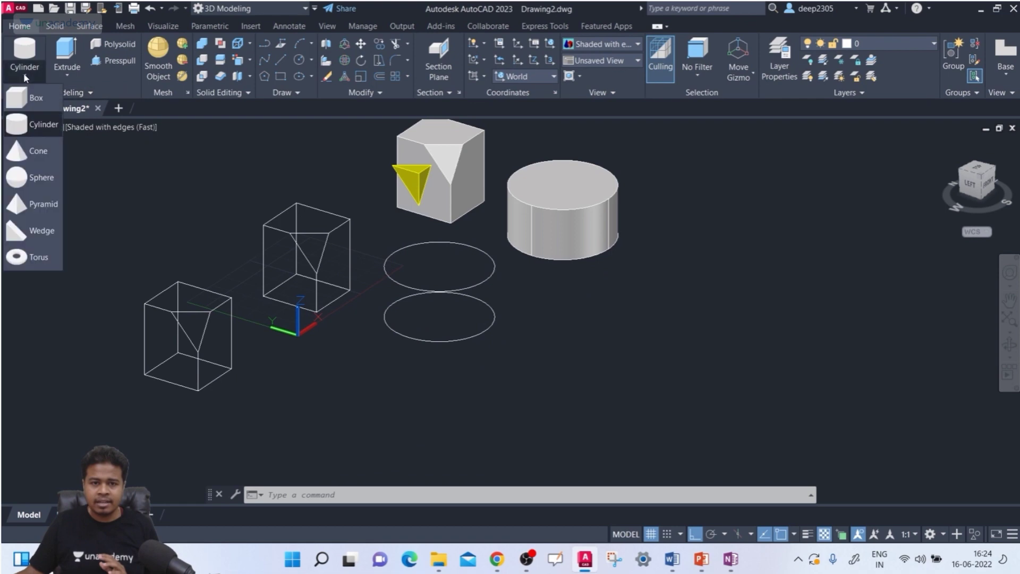
{"action": "left_click", "coordinate": [43, 180]}
{"action": "left_click", "coordinate": [692, 356]}
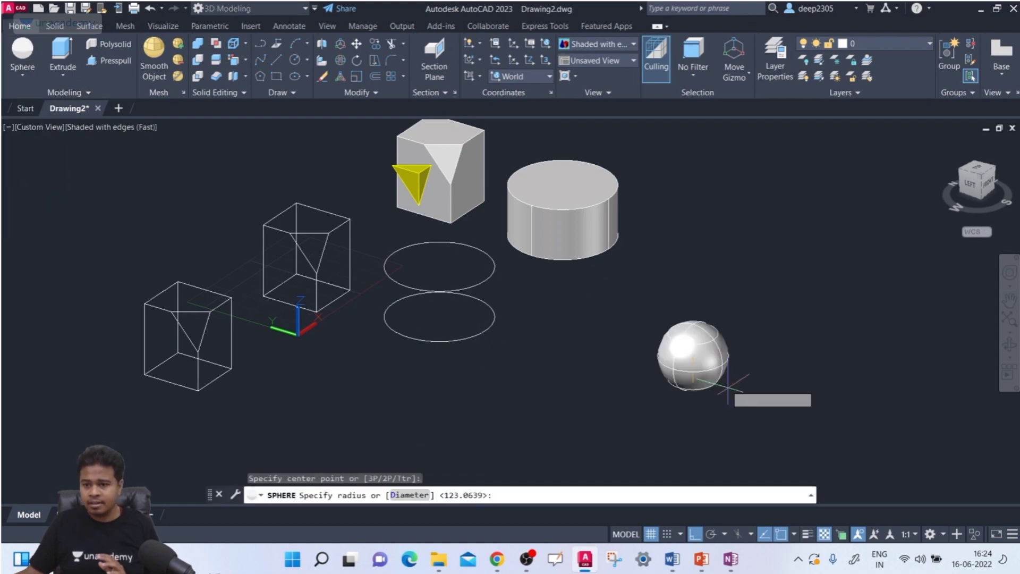
{"action": "left_click", "coordinate": [773, 431]}
{"action": "middle_click_drag", "start_coordinate": [816, 357], "coordinate": [789, 327]}
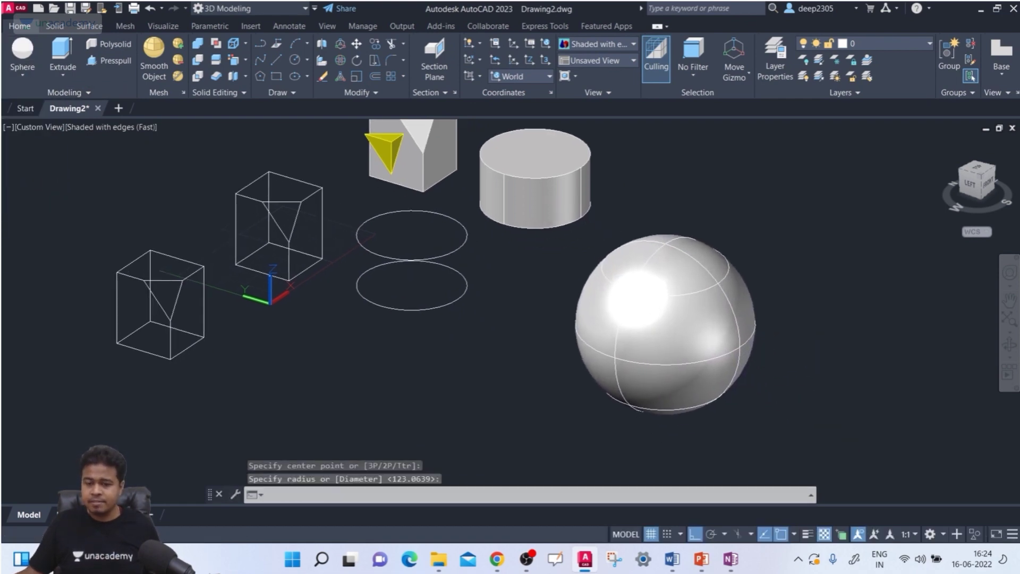
{"action": "key", "text": "Escape"}
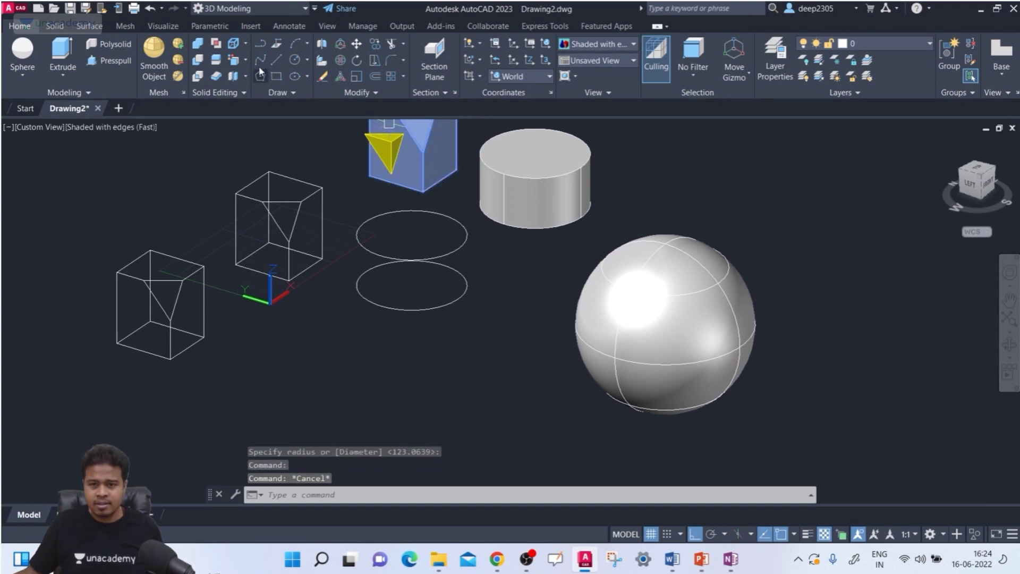
Try to extract the edges of the sphere.
{"action": "left_click", "coordinate": [247, 42]}
{"action": "left_click", "coordinate": [249, 76]}
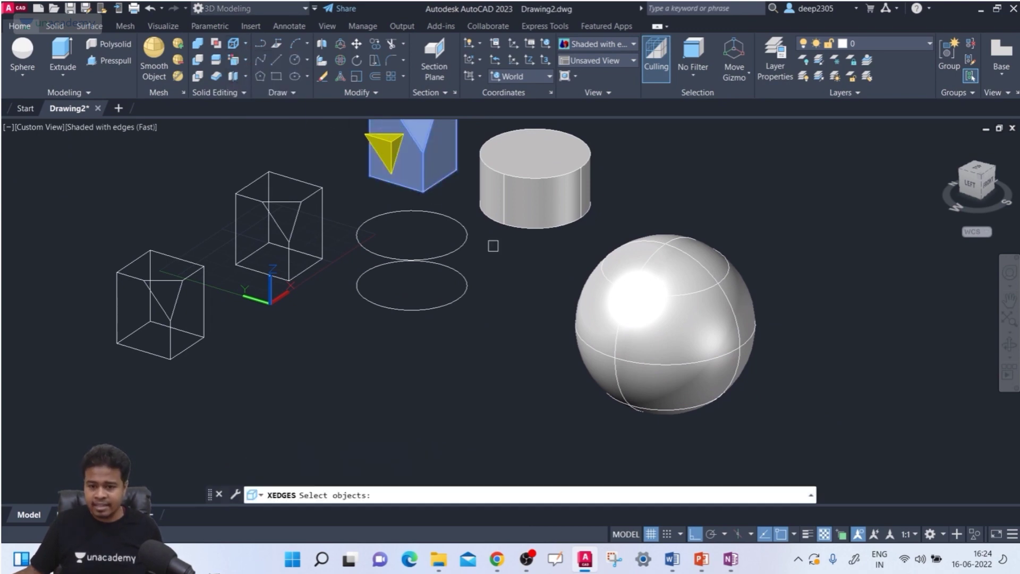
{"action": "left_click", "coordinate": [634, 328]}
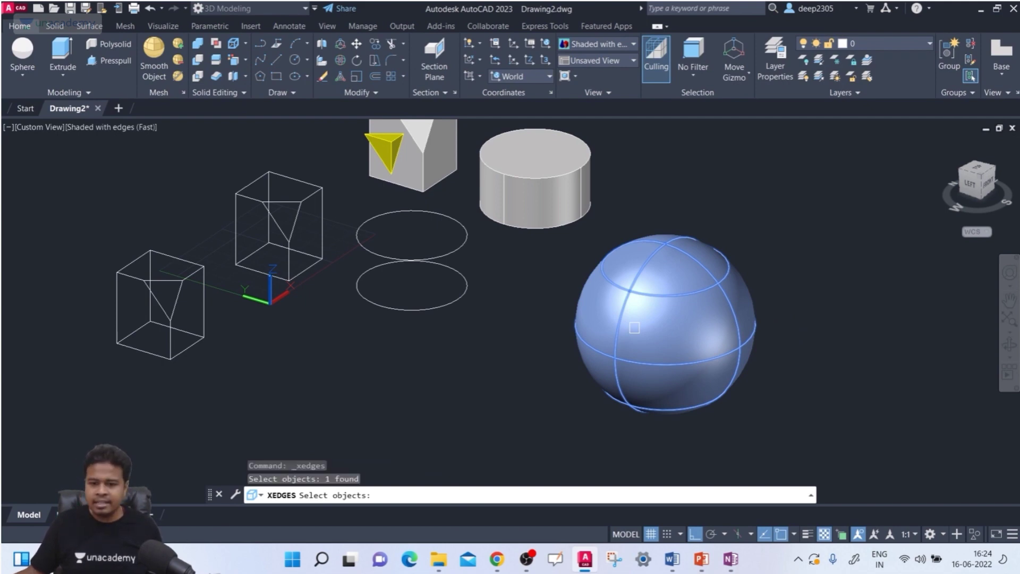
{"action": "key", "text": "Return"}
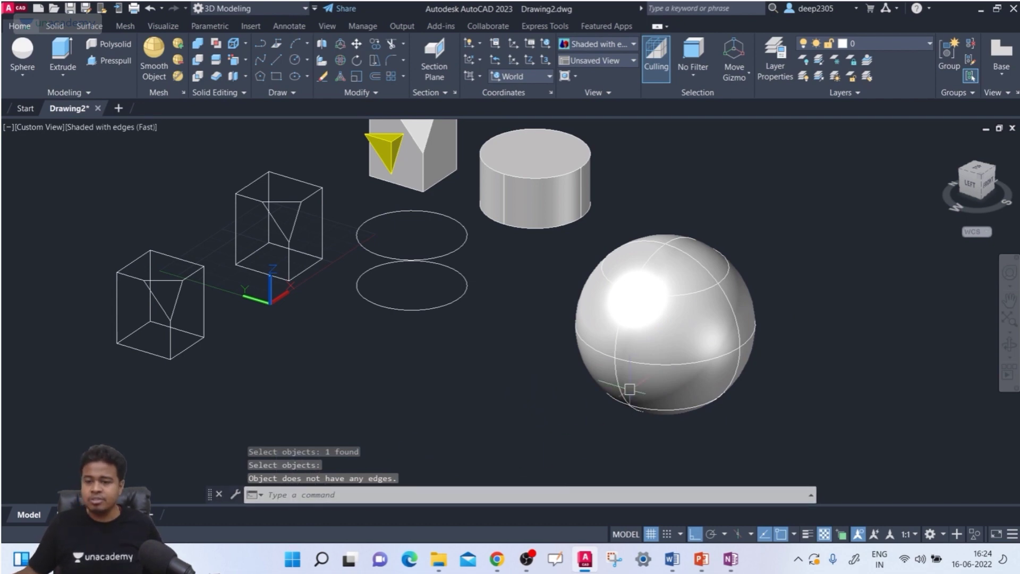
{"action": "middle_click_drag", "start_coordinate": [536, 260], "coordinate": [526, 332]}
{"action": "scroll", "coordinate": [306, 289], "scroll_direction": "up", "scroll_amount": 3}
{"action": "middle_click_drag", "start_coordinate": [305, 289], "coordinate": [403, 260]}
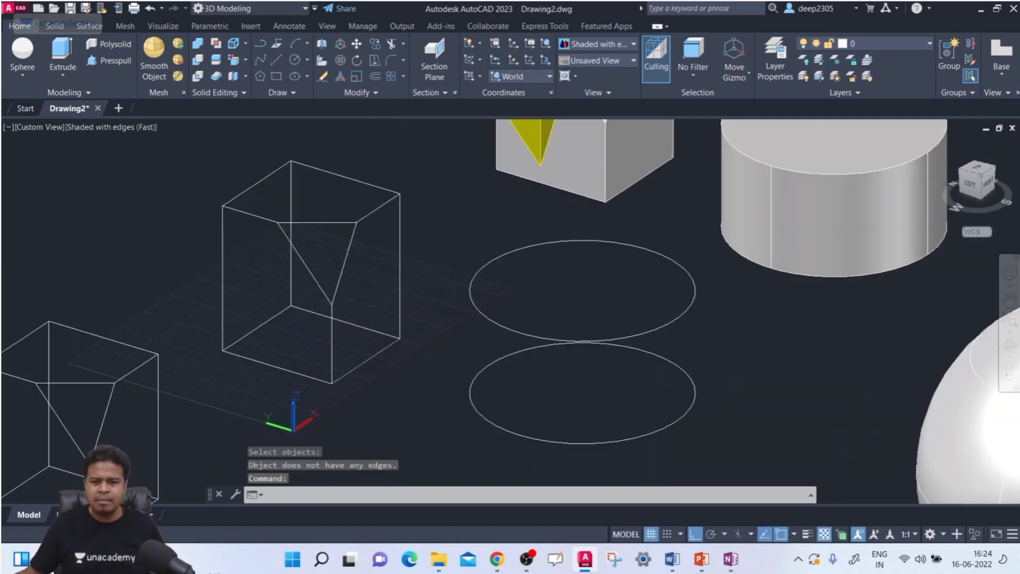
{"action": "scroll", "coordinate": [364, 260], "scroll_direction": "down", "scroll_amount": 4}
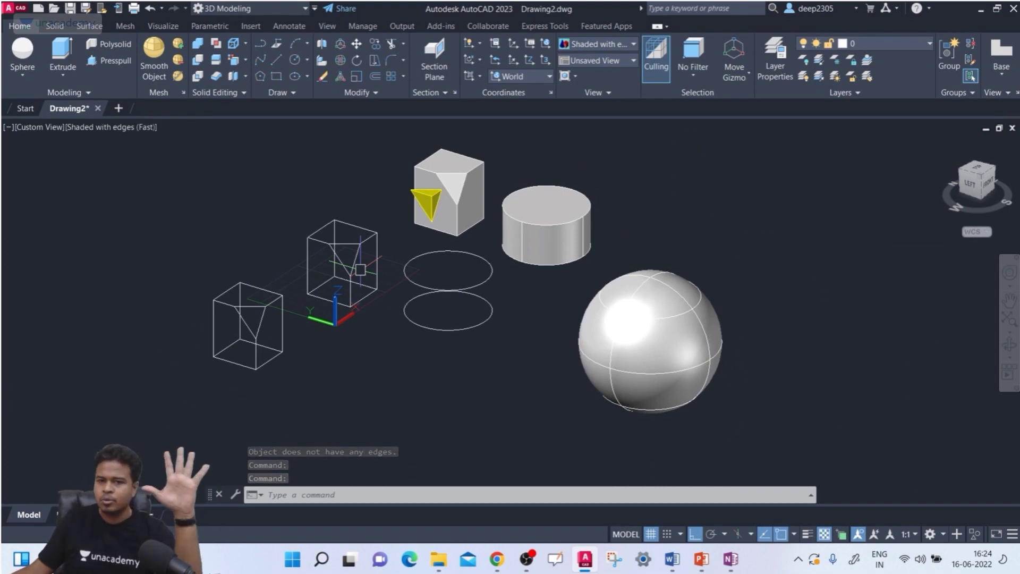
Try to extrude the area bounded by the clipped side face of the wireframe box nearer the cut solid.
{"action": "scroll", "coordinate": [311, 210], "scroll_direction": "up", "scroll_amount": 2}
{"action": "scroll", "coordinate": [364, 291], "scroll_direction": "up", "scroll_amount": 2}
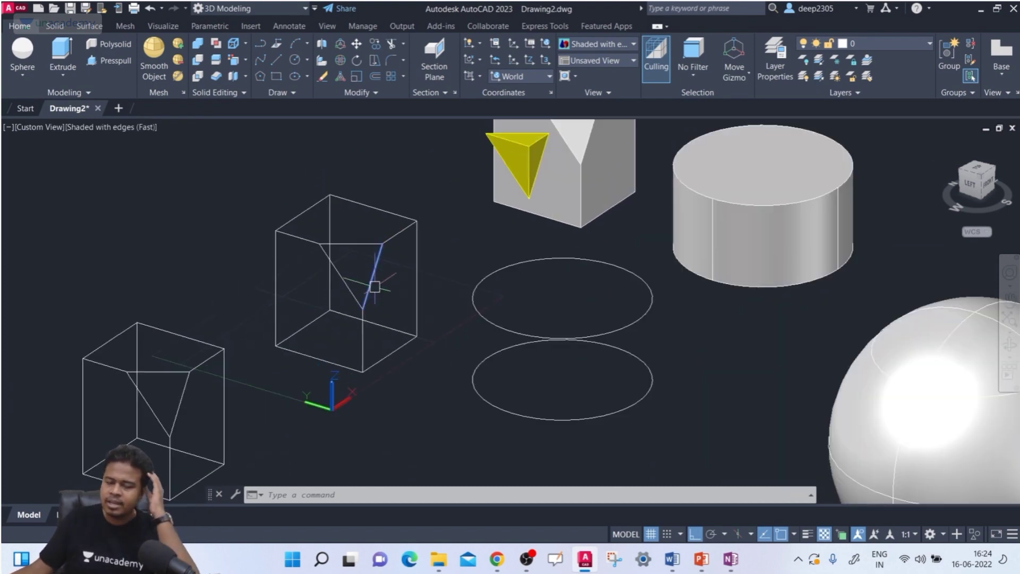
{"action": "left_click", "coordinate": [71, 71]}
{"action": "left_click", "coordinate": [63, 120]}
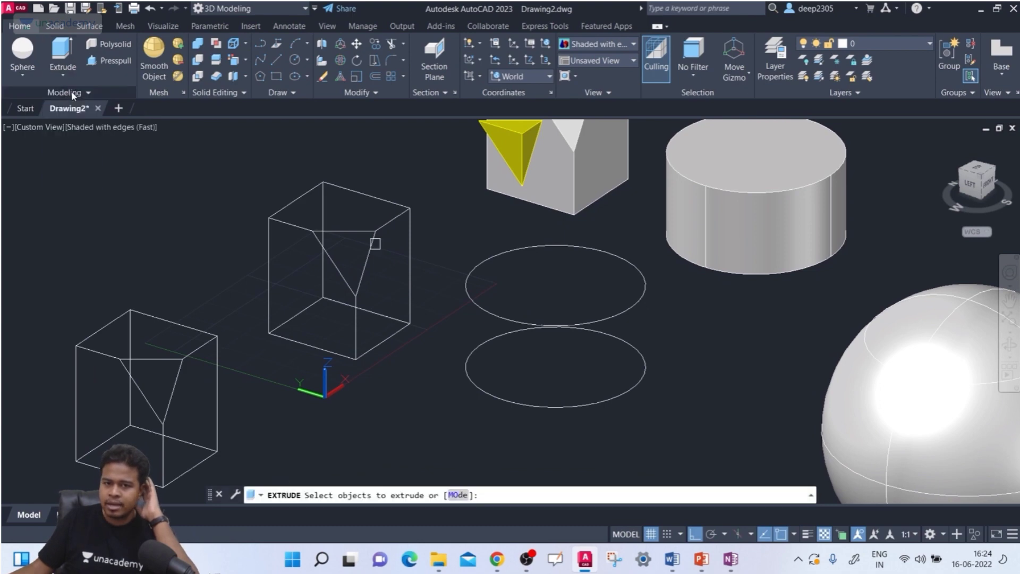
{"action": "left_click", "coordinate": [391, 273]}
{"action": "left_click", "coordinate": [384, 297]}
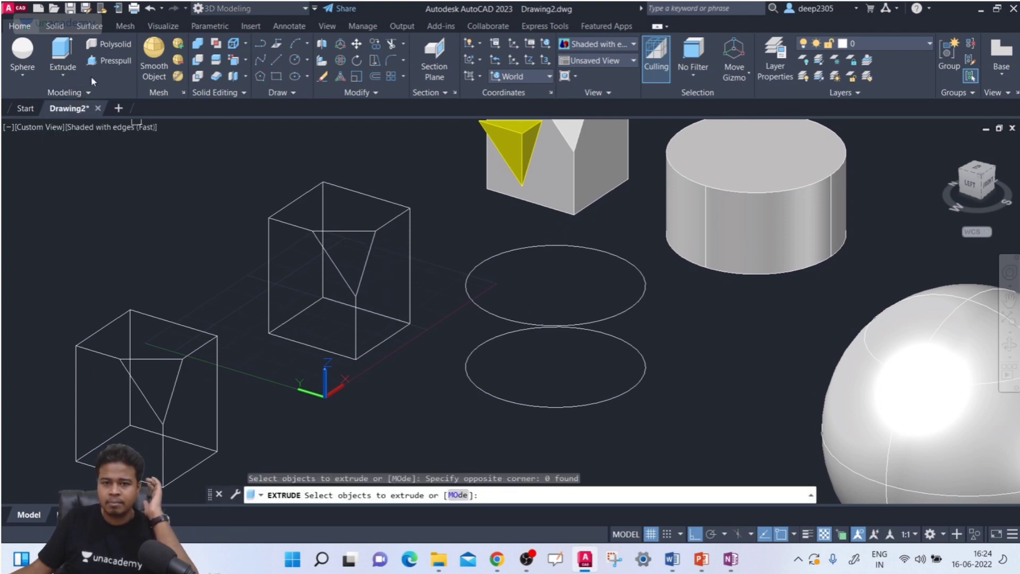
Try Presspull on the area inside the clipped side face of the same wireframe box, and end the command.
{"action": "left_click", "coordinate": [109, 61]}
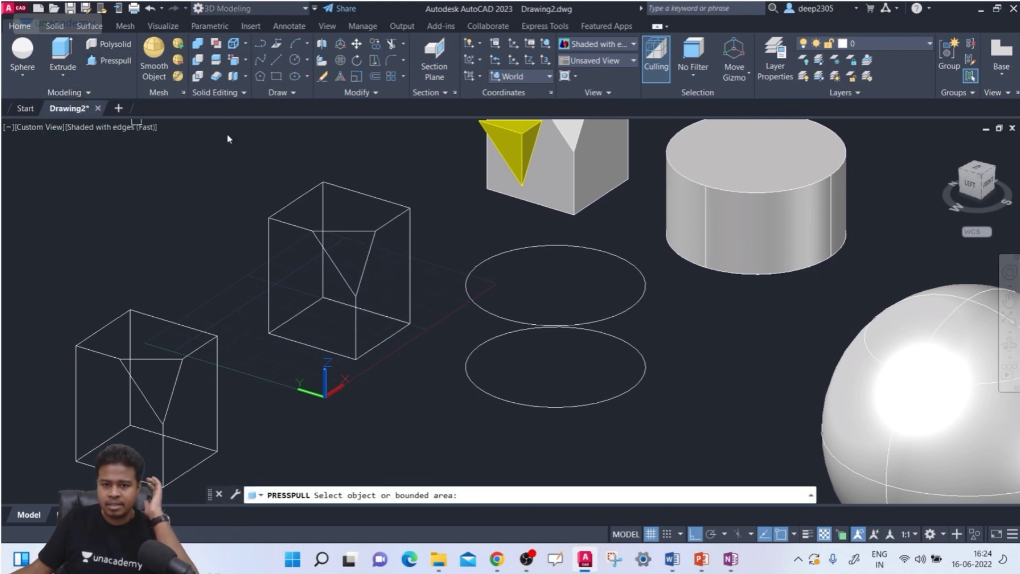
{"action": "left_click", "coordinate": [396, 275]}
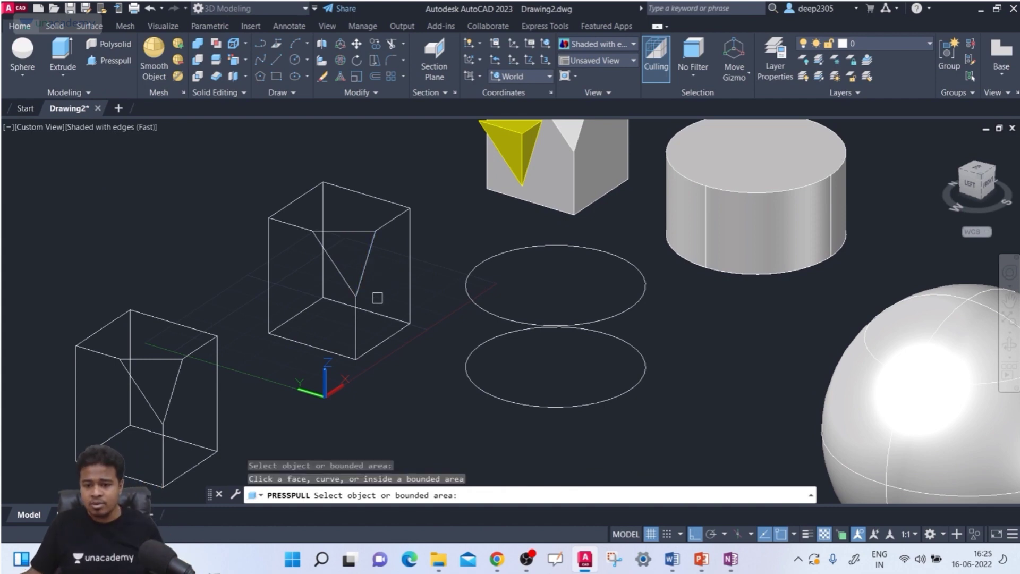
{"action": "key", "text": "Return"}
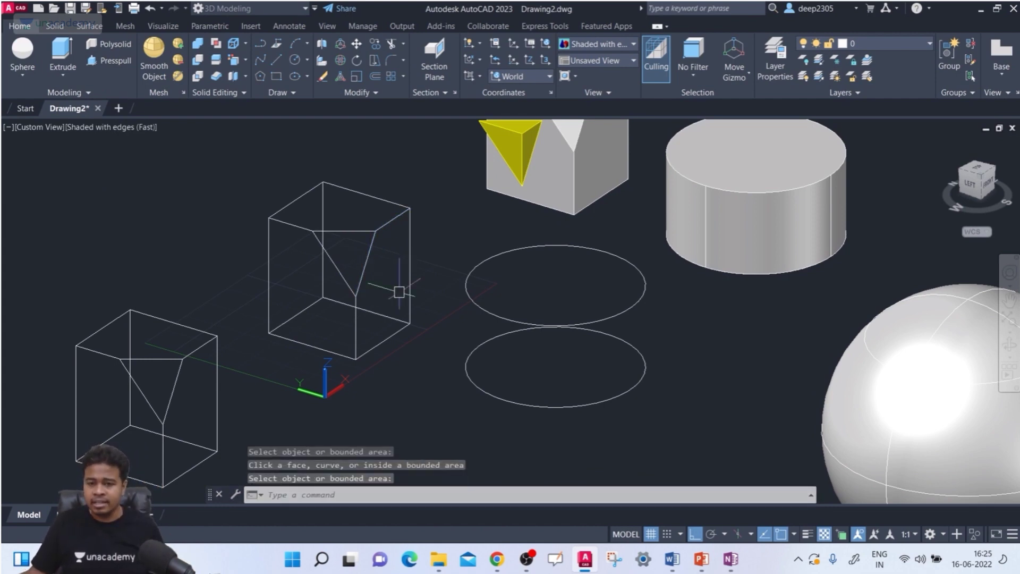
{"action": "left_click", "coordinate": [411, 266]}
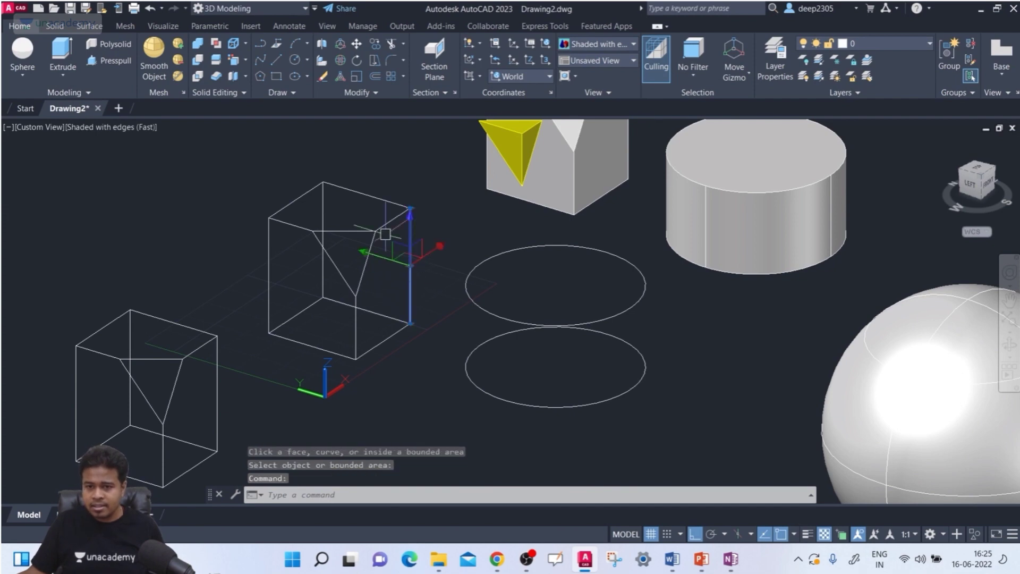
{"action": "left_click", "coordinate": [387, 225]}
{"action": "left_click", "coordinate": [365, 266]}
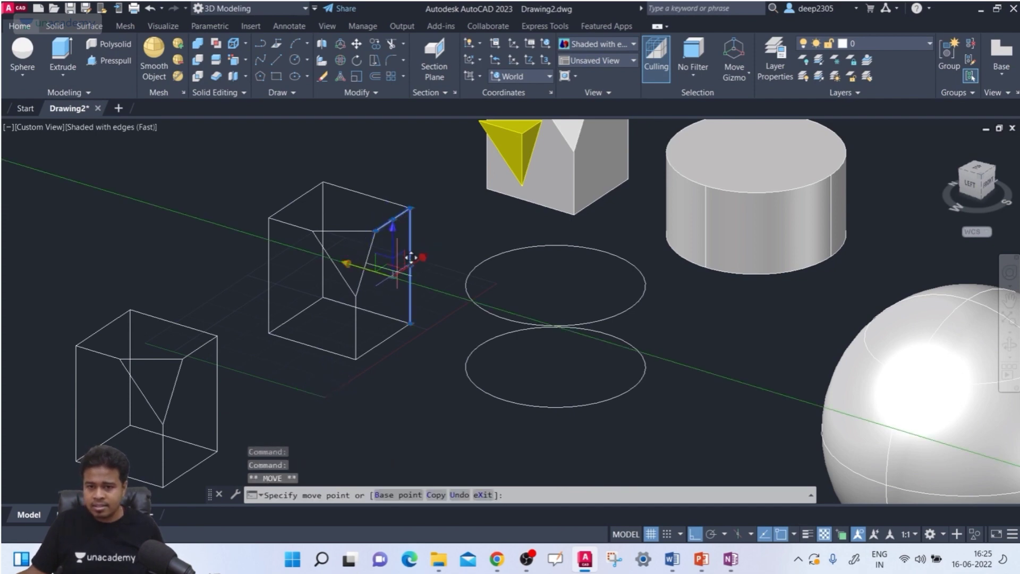
{"action": "key", "text": "Escape"}
{"action": "key", "text": "Escape"}
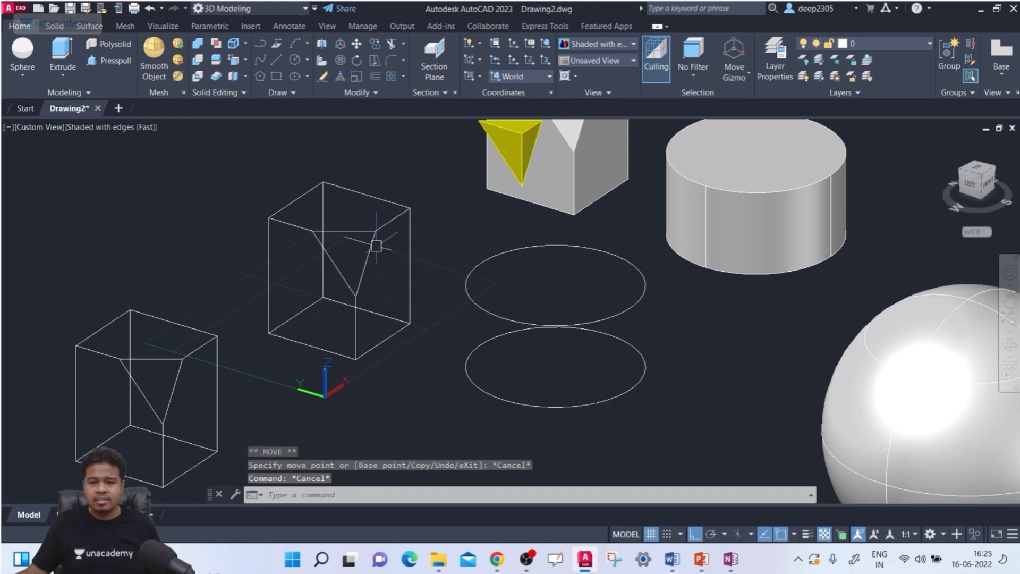
Join the five edge lines around the wireframe box's clipped side face into one 3D polyline and select it.
{"action": "type", "text": "j"}
{"action": "key", "text": "Return"}
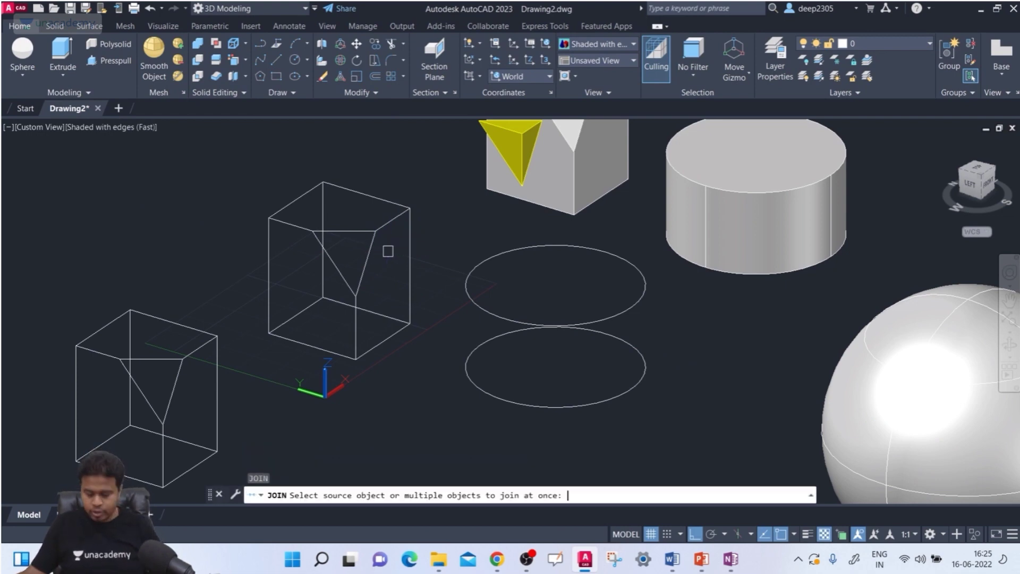
{"action": "left_click", "coordinate": [409, 228]}
{"action": "left_click", "coordinate": [387, 221]}
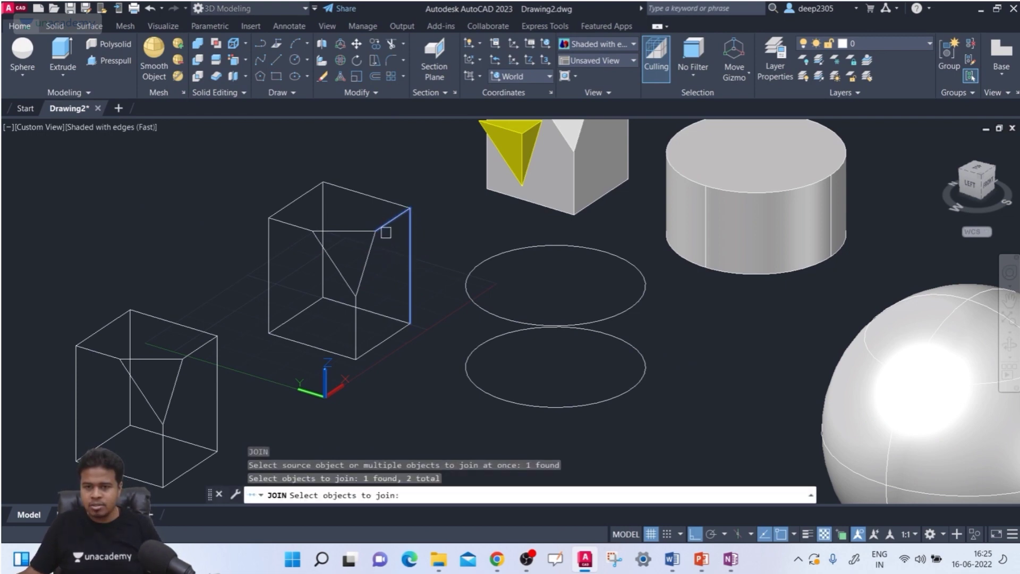
{"action": "left_click", "coordinate": [372, 267]}
{"action": "left_click", "coordinate": [355, 340]}
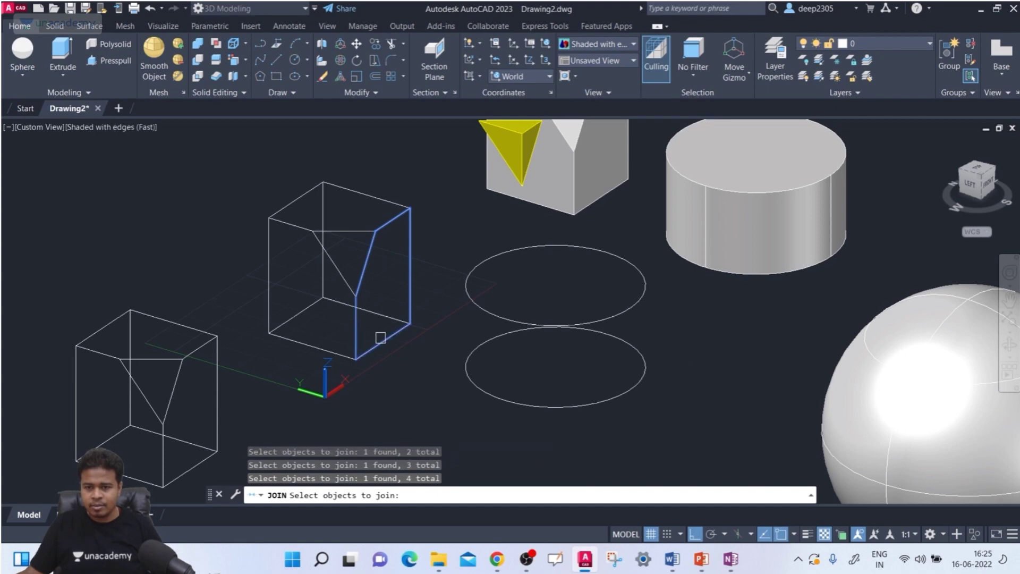
{"action": "key", "text": "Return"}
{"action": "left_click", "coordinate": [410, 265]}
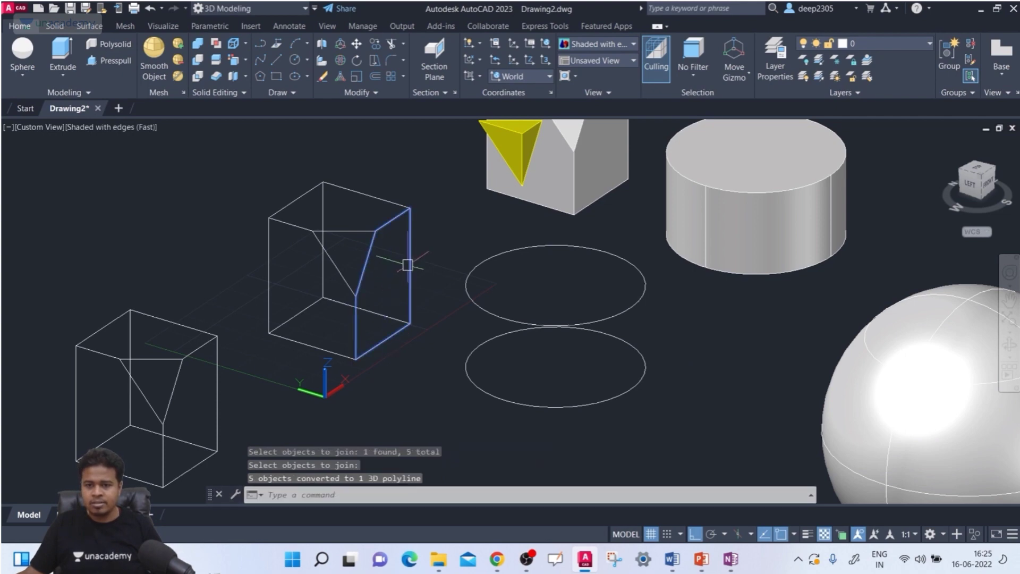
Extrude the joined 3D polyline of the wireframe box's clipped side face outward into a solid, and undo the extrusion.
{"action": "key", "text": "Escape"}
{"action": "left_click", "coordinate": [63, 56]}
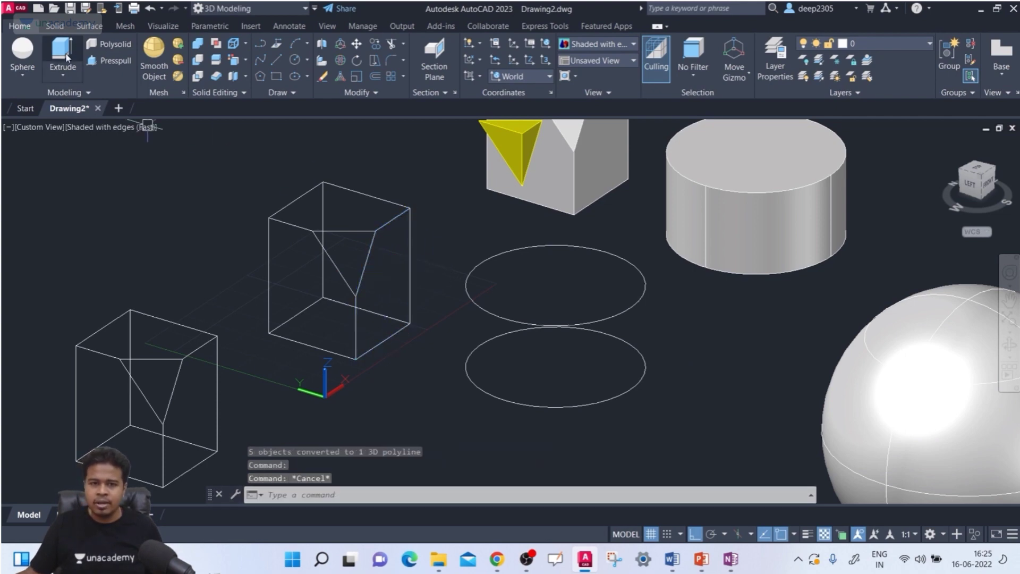
{"action": "left_click", "coordinate": [395, 287]}
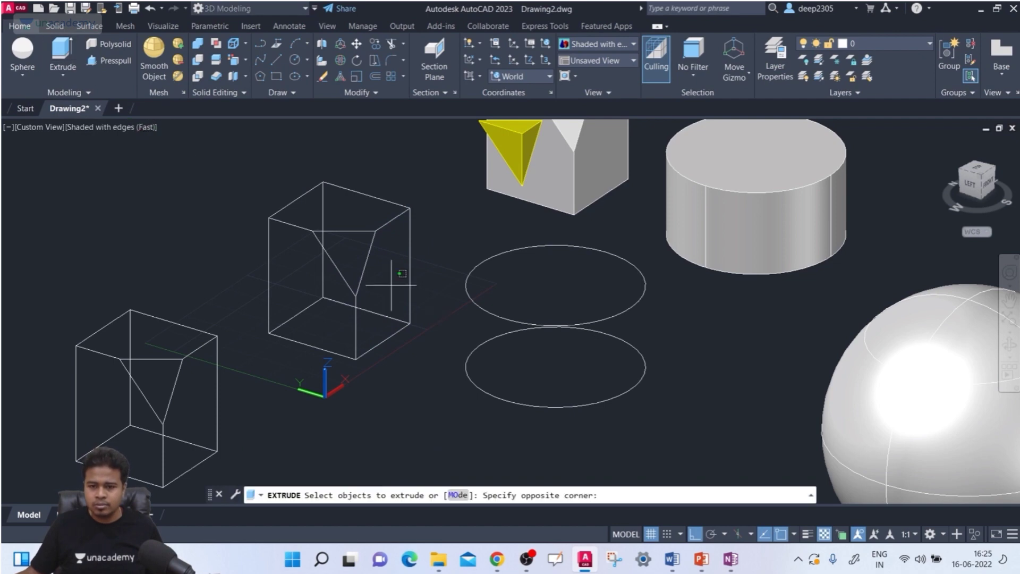
{"action": "left_click", "coordinate": [417, 271]}
{"action": "left_click", "coordinate": [423, 279]}
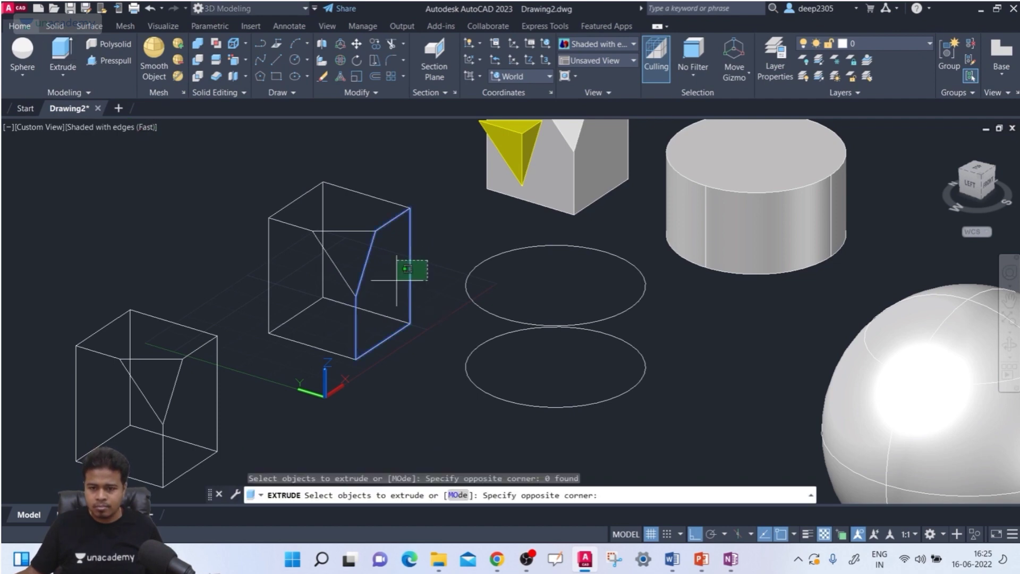
{"action": "left_click", "coordinate": [406, 289]}
{"action": "key", "text": "Return"}
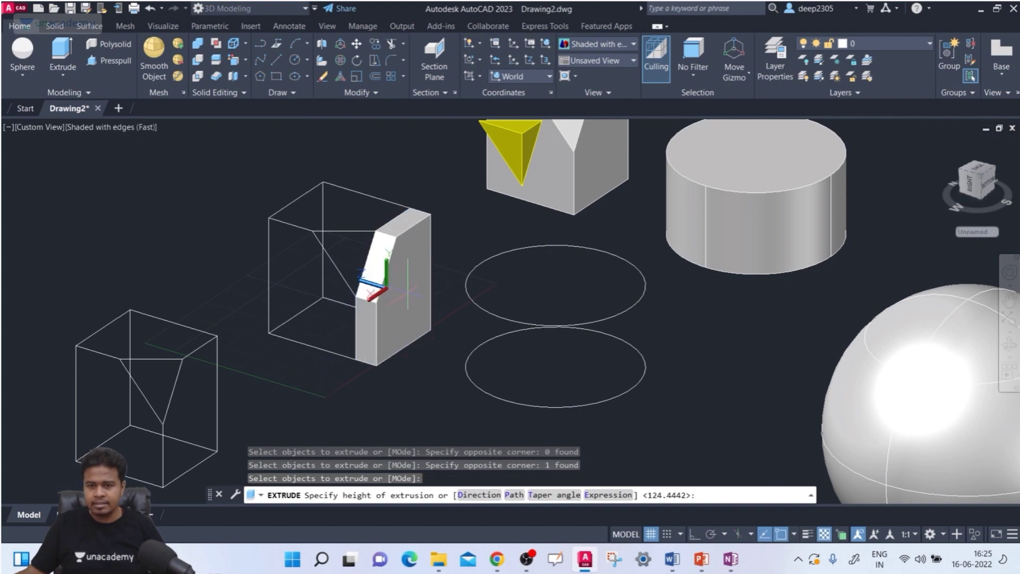
{"action": "left_click", "coordinate": [493, 332]}
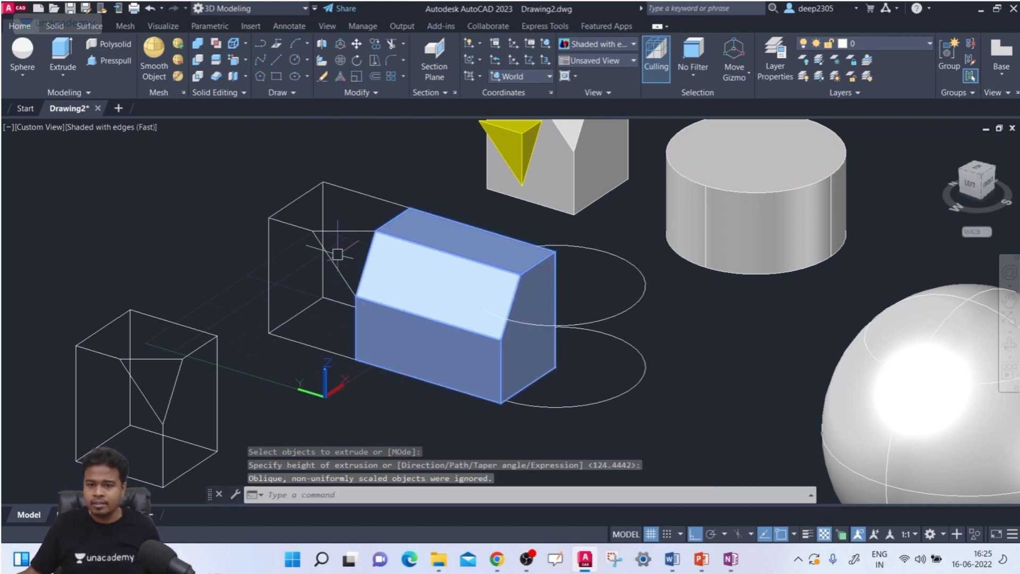
{"action": "key", "text": "ctrl+z"}
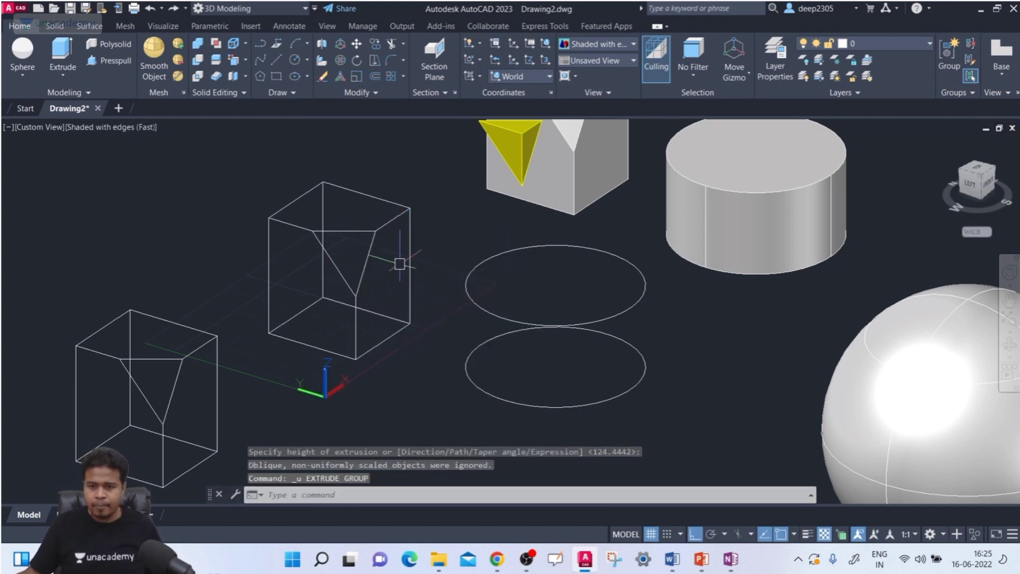
Explode the joined 3D polyline around the clipped side face back into separate edge lines.
{"action": "type", "text": "x"}
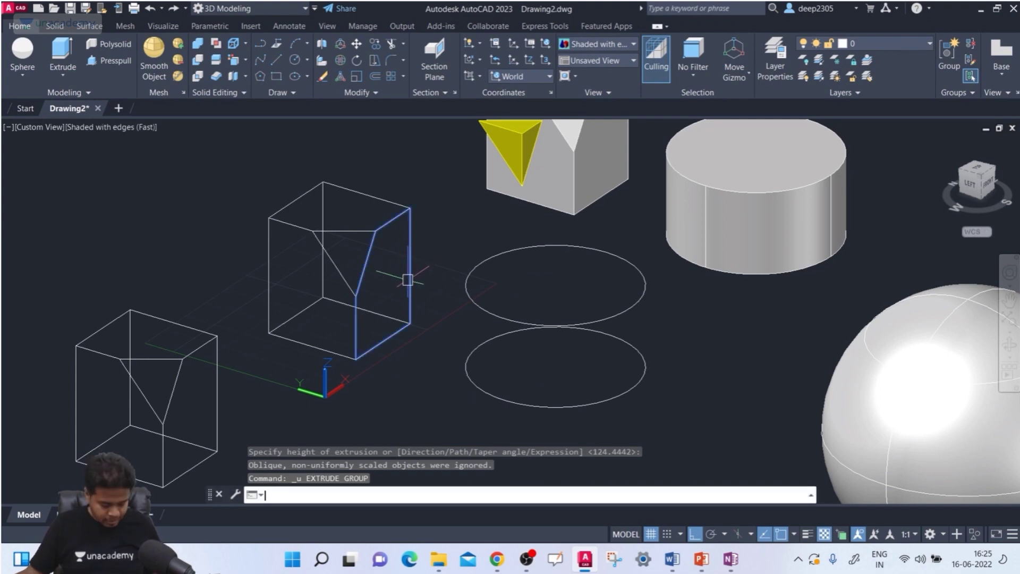
{"action": "key", "text": "Return"}
{"action": "left_click", "coordinate": [410, 275]}
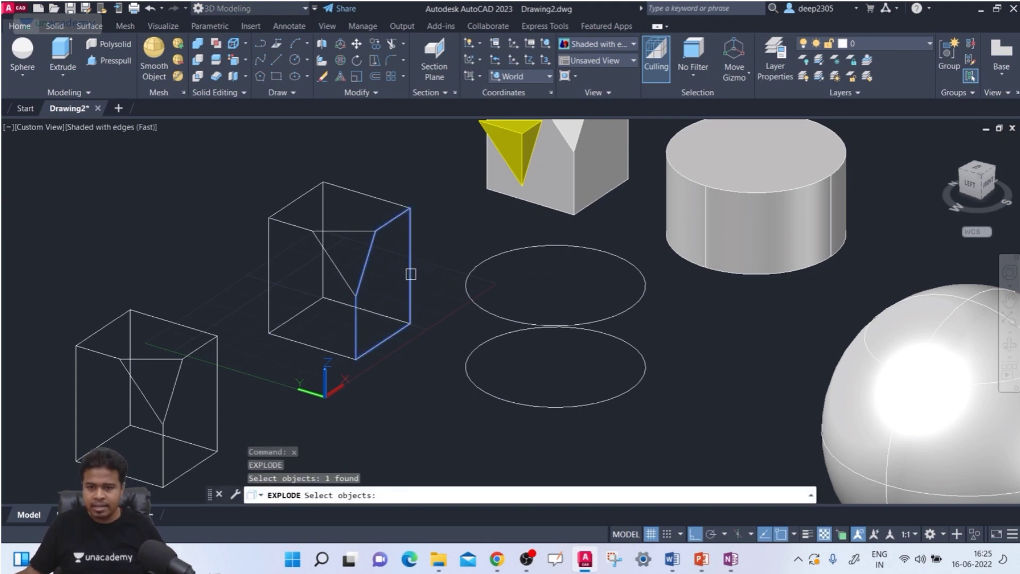
{"action": "key", "text": "Return"}
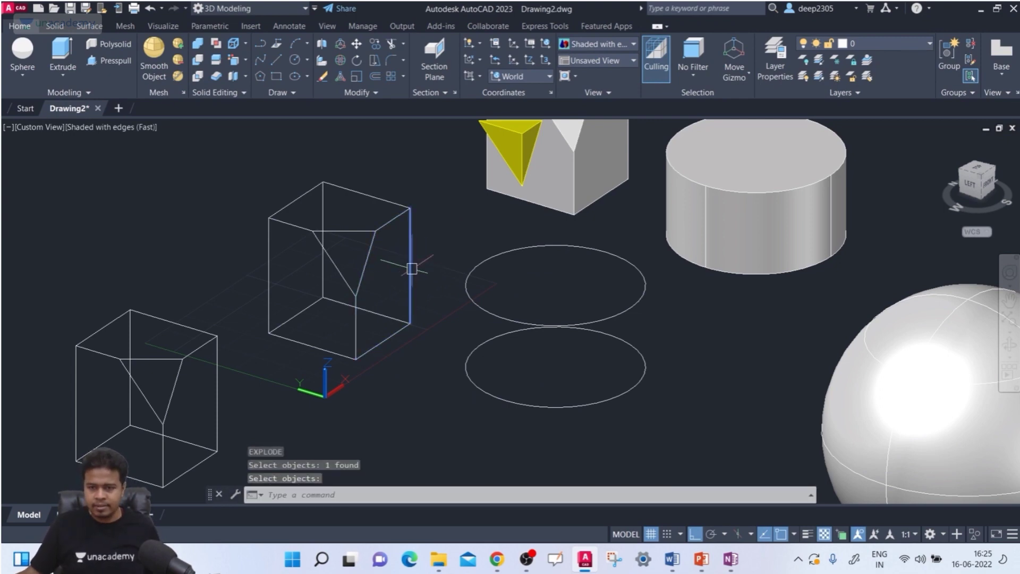
{"action": "key", "text": "Escape"}
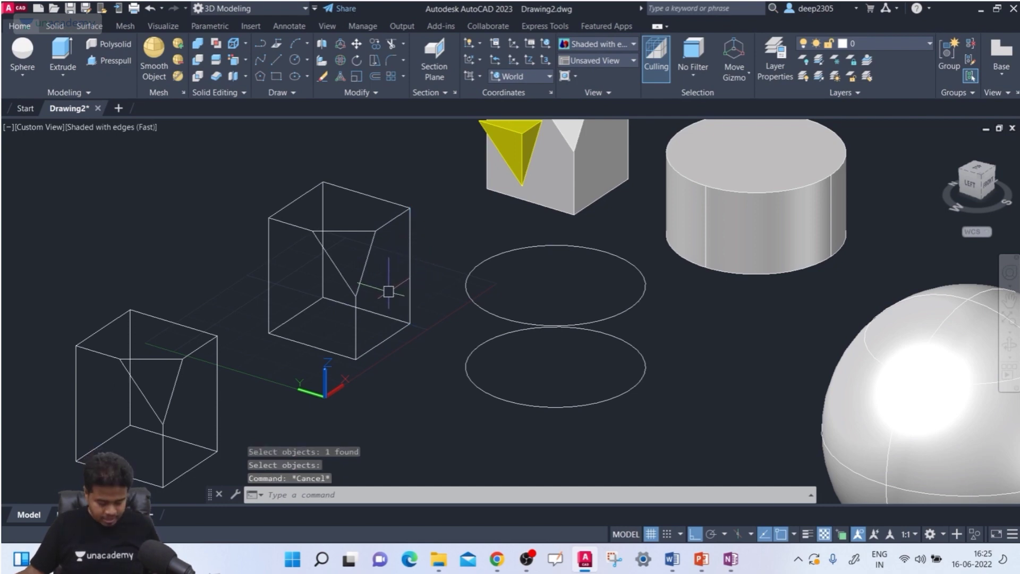
Join the three edge lines of the same wireframe box's triangular corner cut into one 3D polyline, and check it by selecting it.
{"action": "type", "text": "j"}
{"action": "key", "text": "Return"}
{"action": "left_click", "coordinate": [367, 264]}
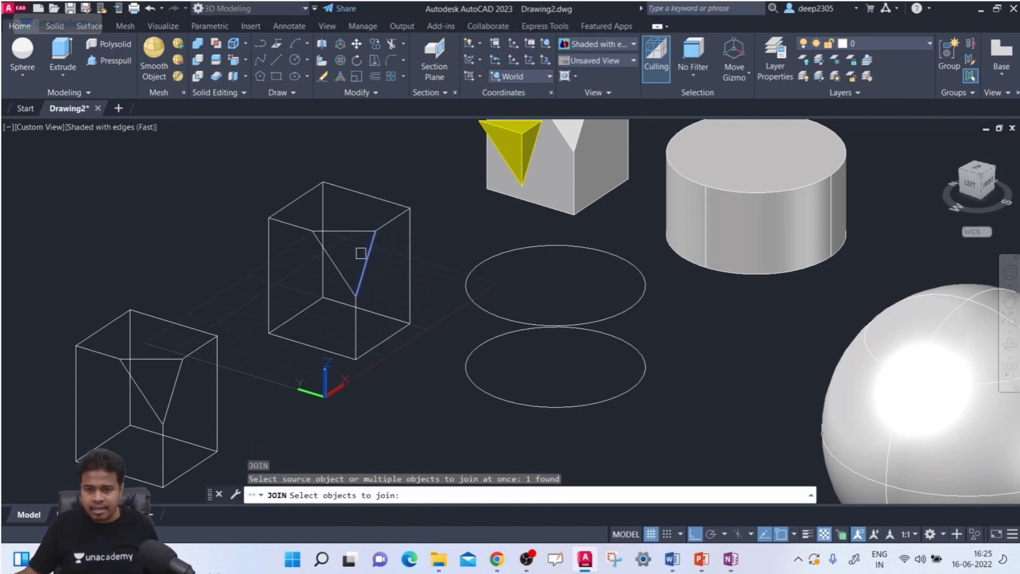
{"action": "left_click", "coordinate": [352, 233]}
{"action": "left_click", "coordinate": [344, 275]}
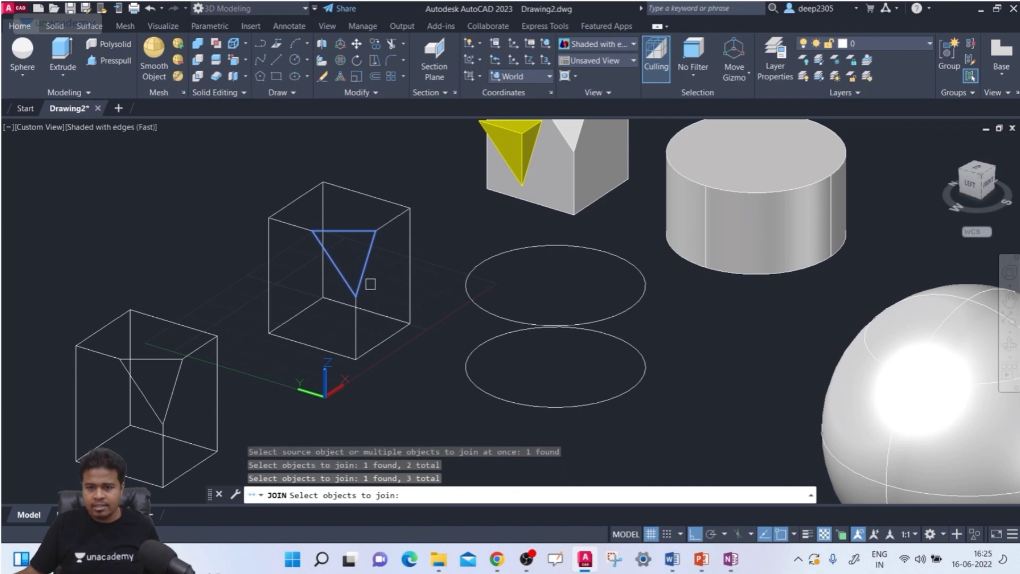
{"action": "key", "text": "Return"}
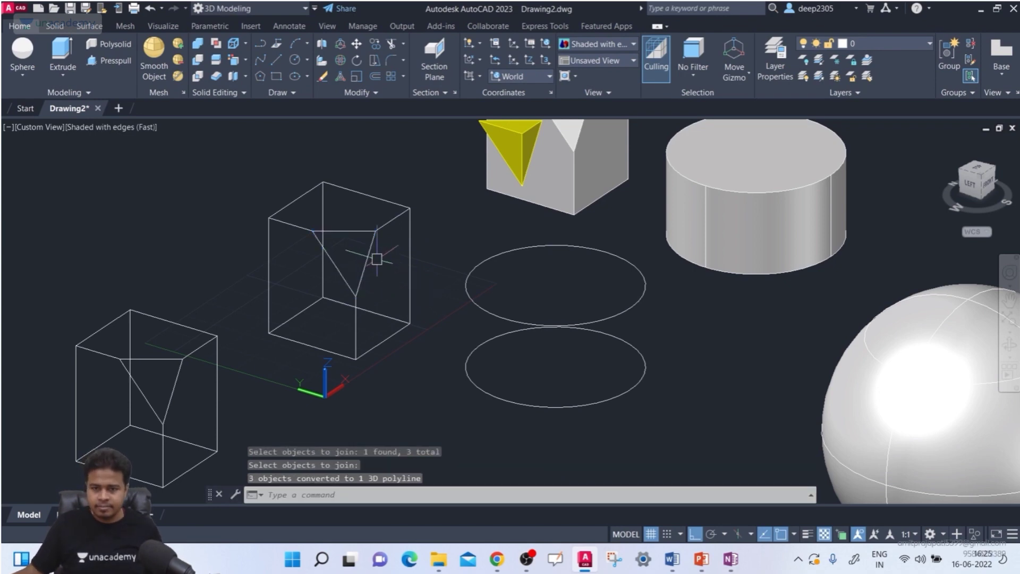
{"action": "left_click", "coordinate": [371, 250]}
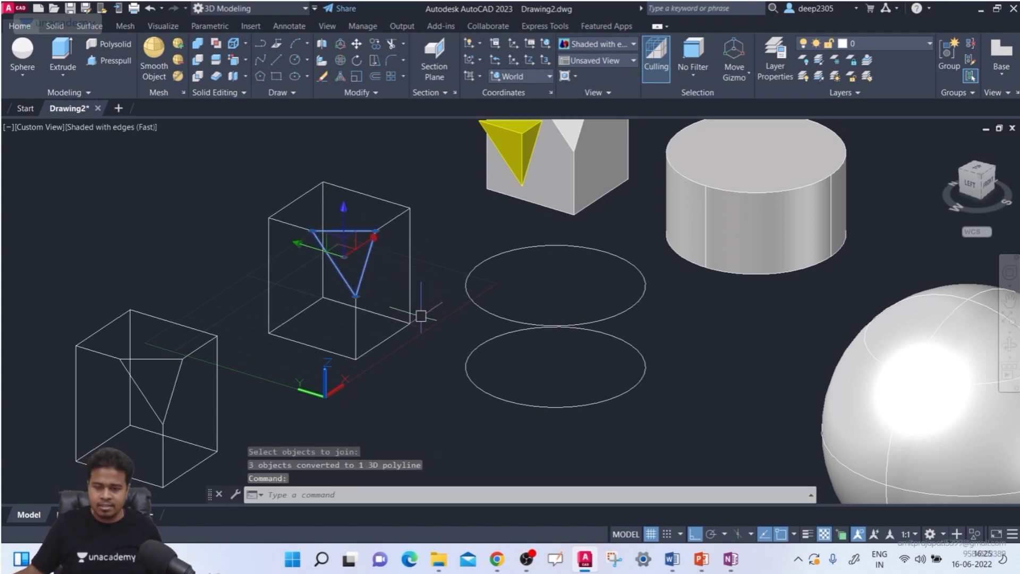
{"action": "middle_click_drag", "start_coordinate": [421, 316], "coordinate": [510, 318], "text": "shift"}
{"action": "key", "text": "Escape"}
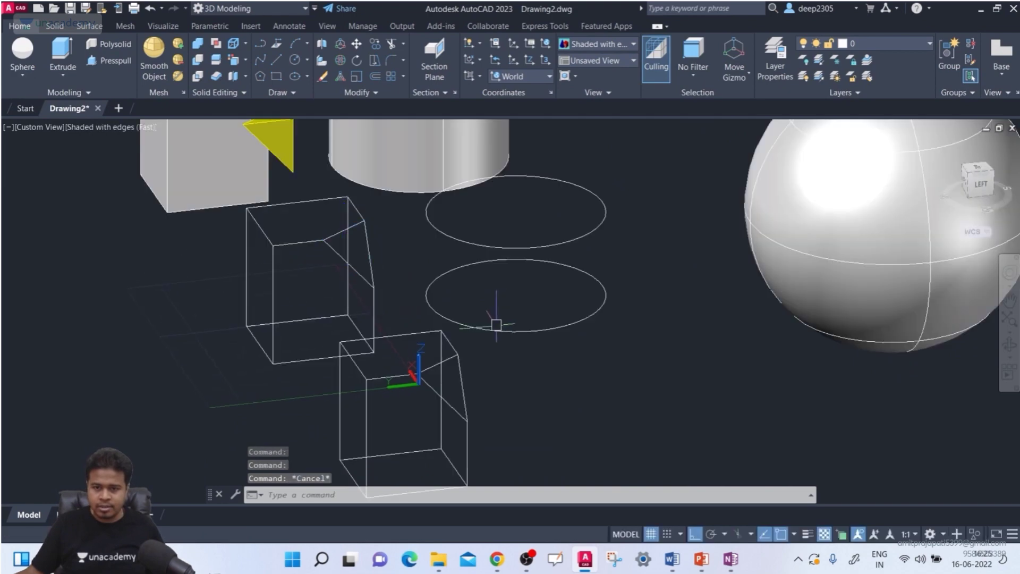
Presspull the triangular corner-cut area outward into a long prism, and undo it.
{"action": "left_click", "coordinate": [218, 165]}
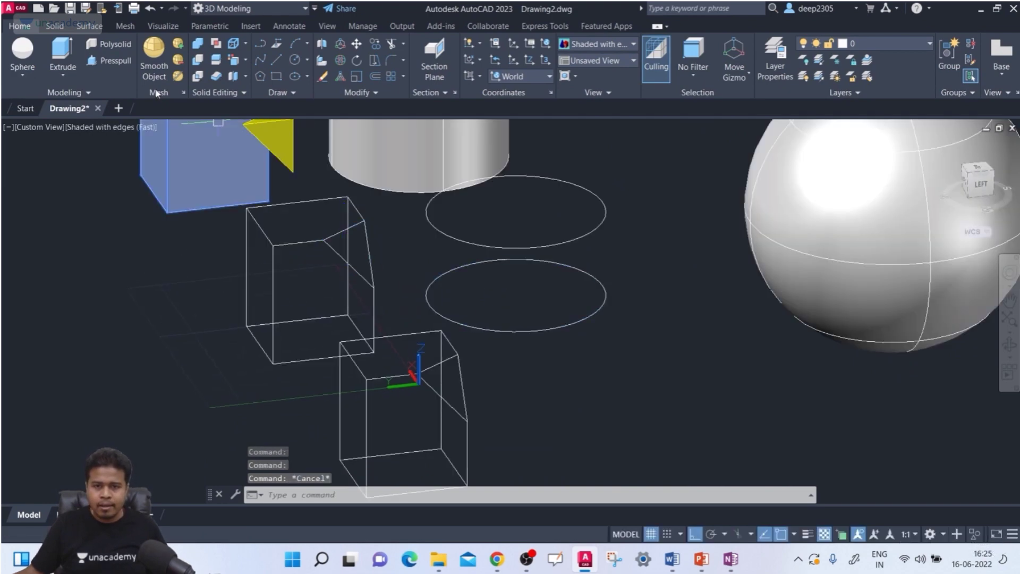
{"action": "left_click", "coordinate": [103, 60]}
{"action": "left_click", "coordinate": [368, 262]}
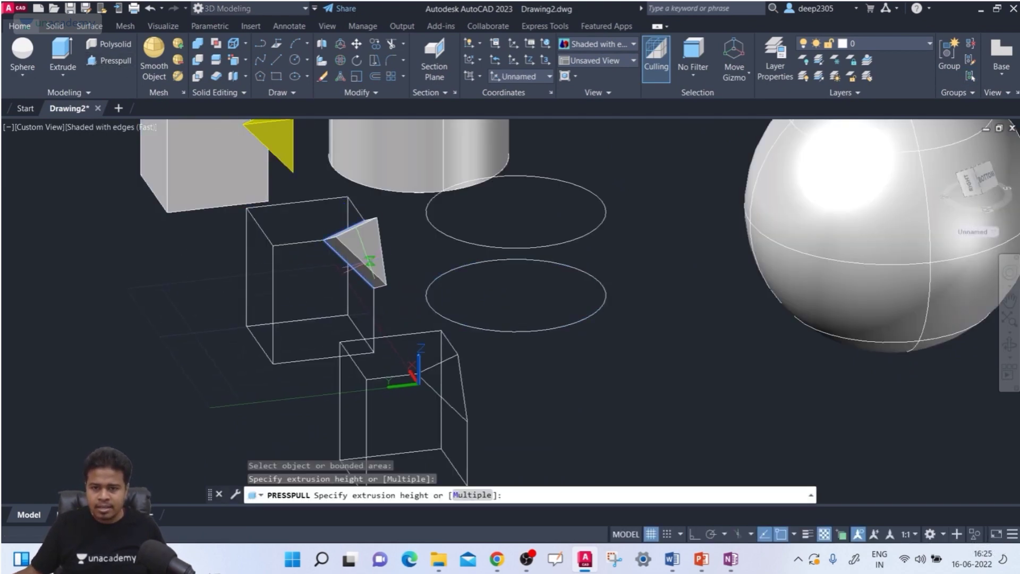
{"action": "left_click", "coordinate": [637, 216]}
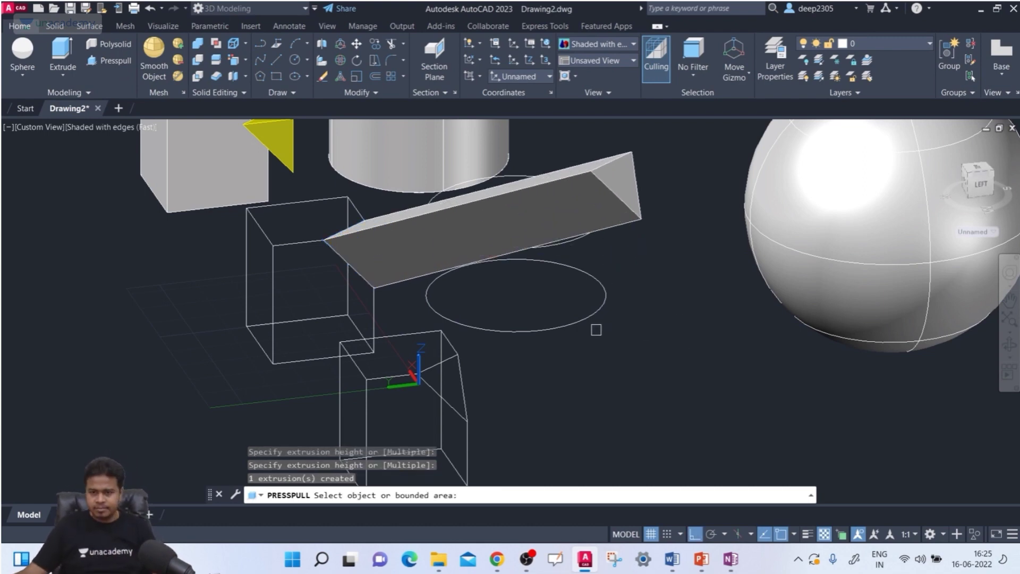
{"action": "left_click", "coordinate": [592, 288]}
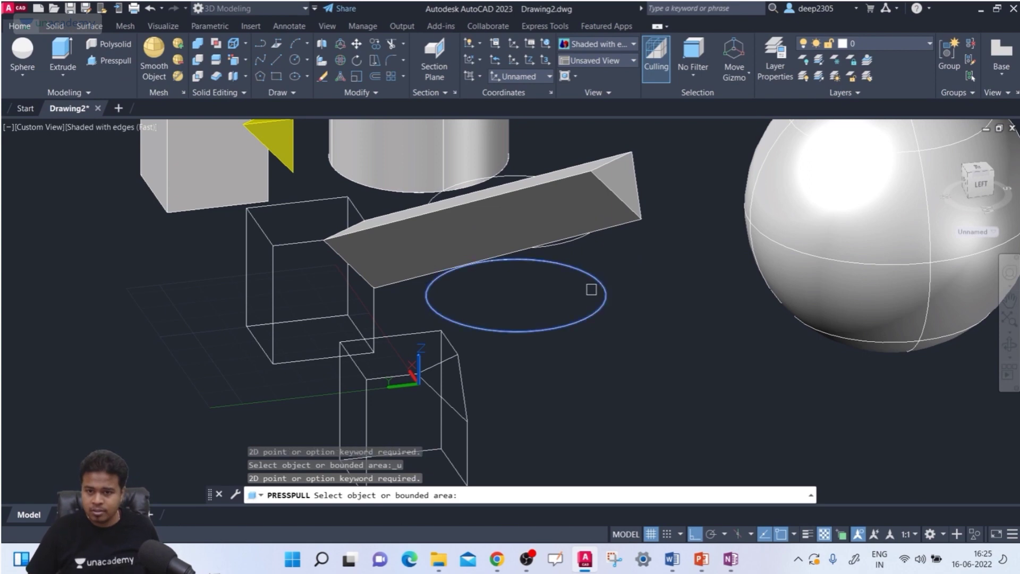
{"action": "key", "text": "Escape"}
{"action": "key", "text": "ctrl+z"}
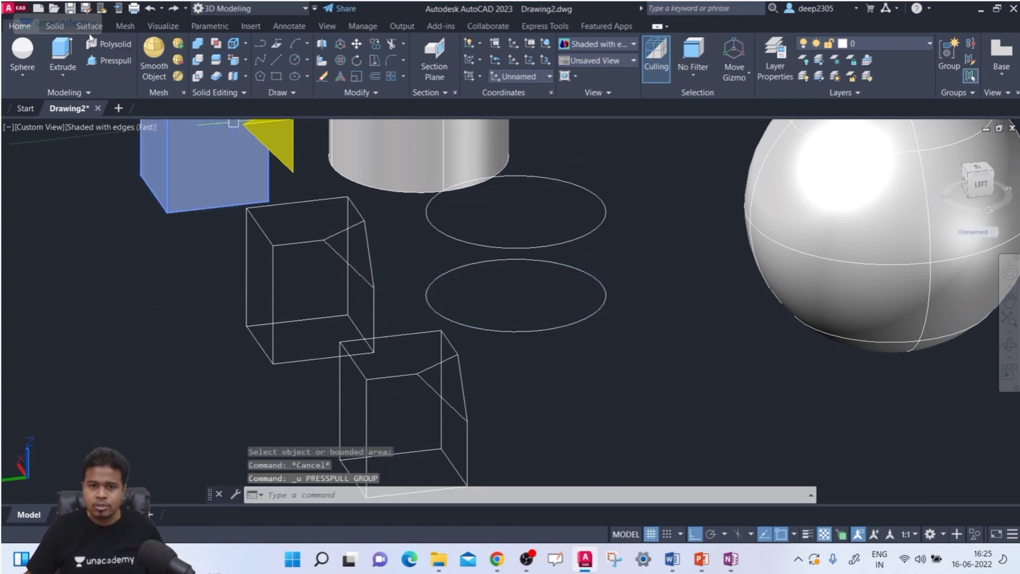
Extrude the joined triangle polyline outward into a long solid prism, and undo the extrusion.
{"action": "left_click", "coordinate": [69, 63]}
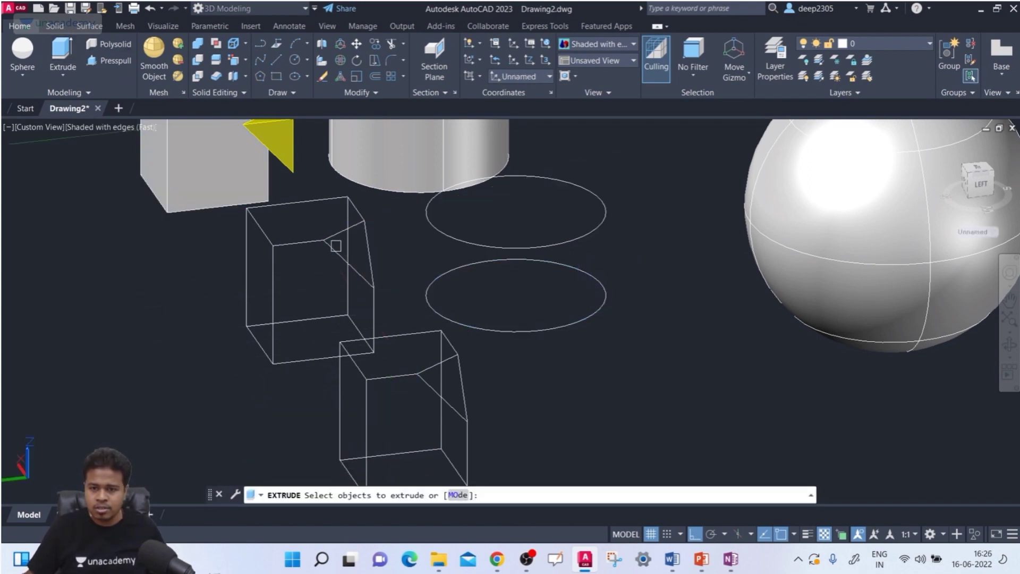
{"action": "left_click", "coordinate": [355, 265]}
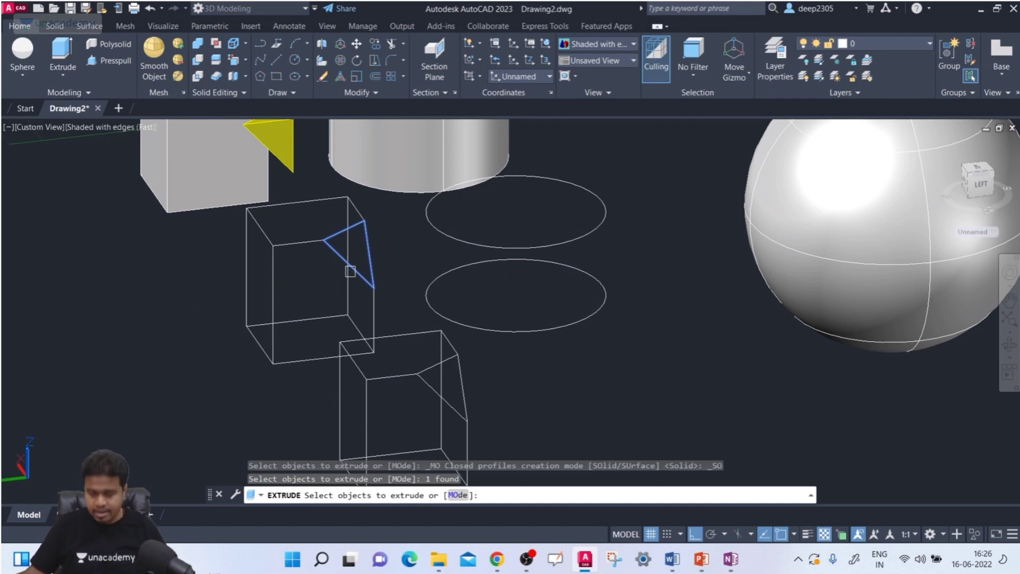
{"action": "key", "text": "Return"}
{"action": "left_click", "coordinate": [697, 232]}
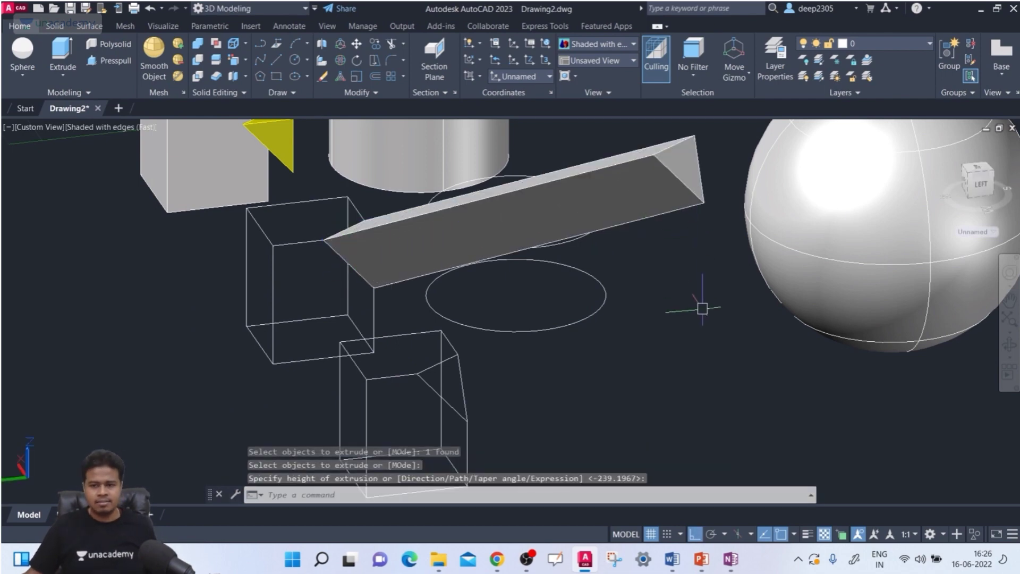
{"action": "key", "text": "Escape"}
{"action": "key", "text": "ctrl+z"}
Erase all the solids, wireframe boxes and extracted circles from the drawing.
{"action": "scroll", "coordinate": [432, 259], "scroll_direction": "down", "scroll_amount": 3}
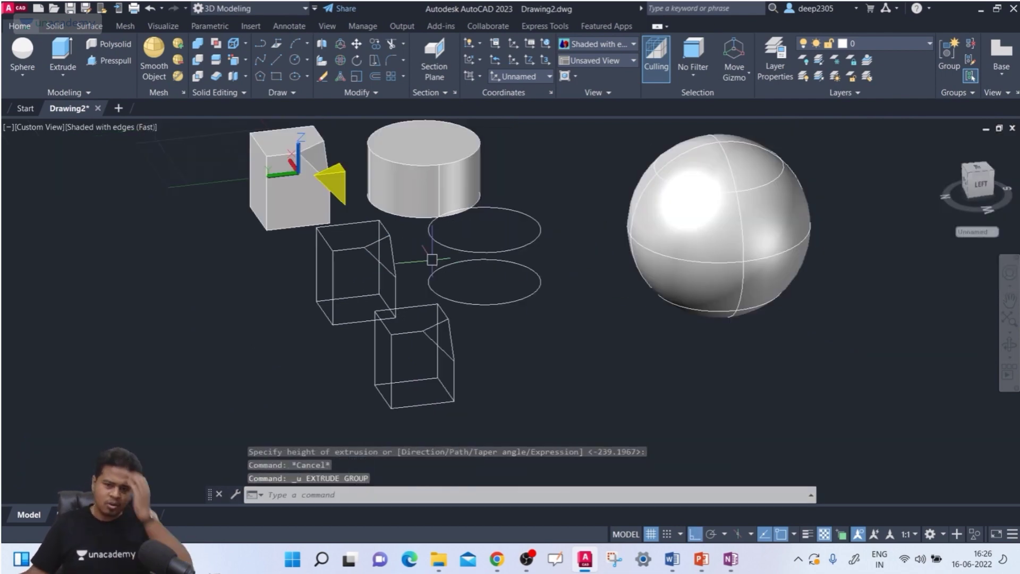
{"action": "mouse_move", "coordinate": [455, 365]}
{"action": "middle_mouse_down", "text": "shift"}
{"action": "mouse_move", "coordinate": [410, 364]}
{"action": "mouse_move", "coordinate": [382, 387]}
{"action": "mouse_move", "coordinate": [394, 391]}
{"action": "middle_mouse_up", "text": "shift"}
{"action": "scroll", "coordinate": [314, 272], "scroll_direction": "down", "scroll_amount": 3}
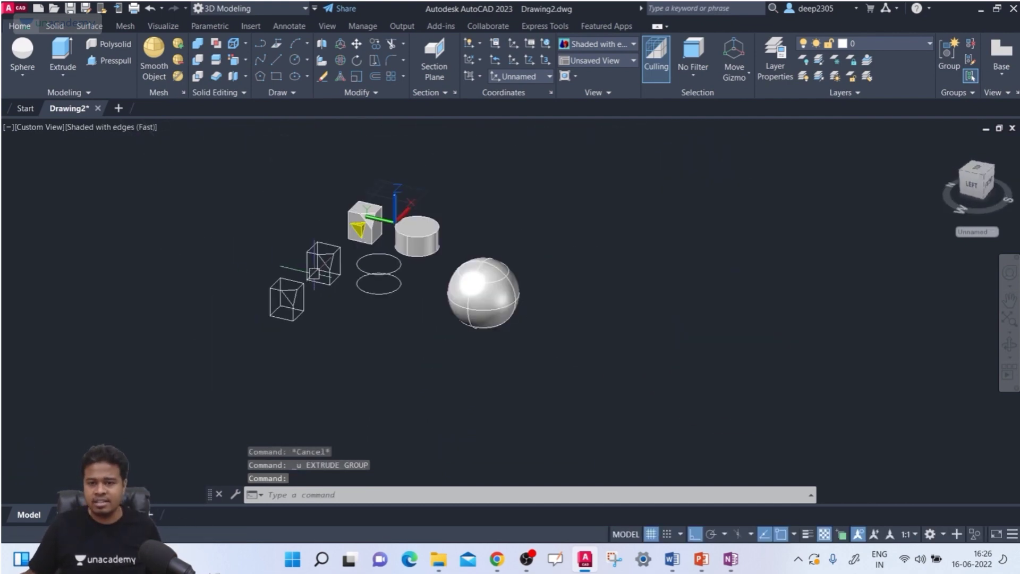
{"action": "scroll", "coordinate": [314, 272], "scroll_direction": "up", "scroll_amount": 3}
{"action": "key", "text": "Escape"}
{"action": "key", "text": "Escape"}
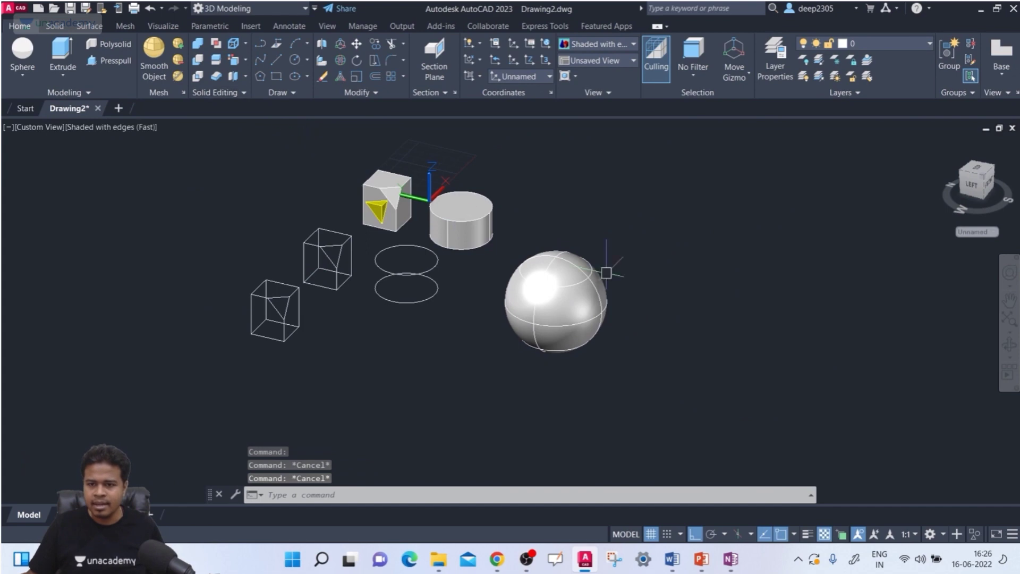
{"action": "left_click", "coordinate": [681, 172]}
{"action": "left_click", "coordinate": [125, 408]}
{"action": "key", "text": "Delete"}
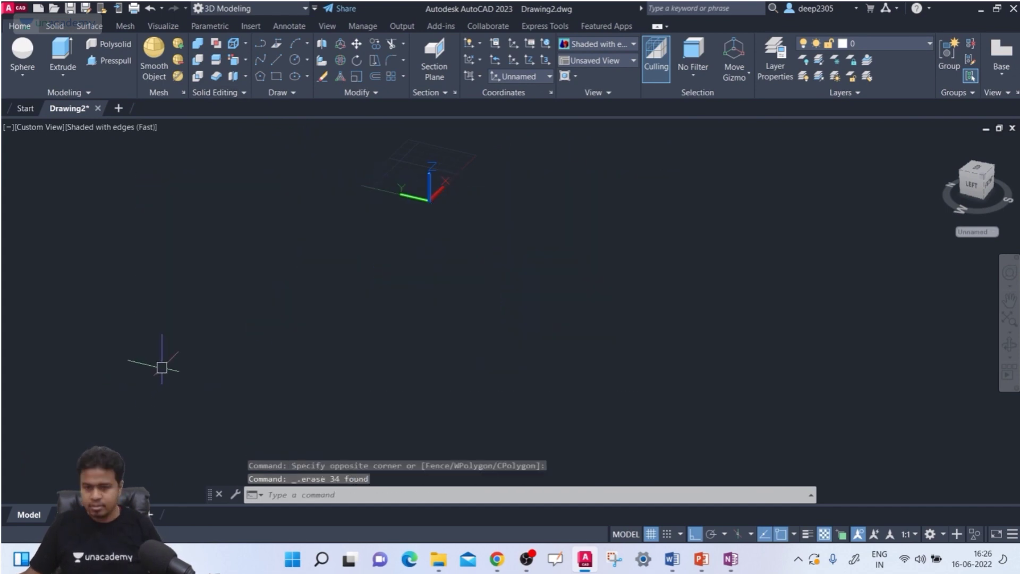
Set the empty drawing to the SE Isometric view.
{"action": "scroll", "coordinate": [436, 213], "scroll_direction": "up", "scroll_amount": 4}
{"action": "middle_click_drag", "start_coordinate": [441, 225], "coordinate": [405, 346]}
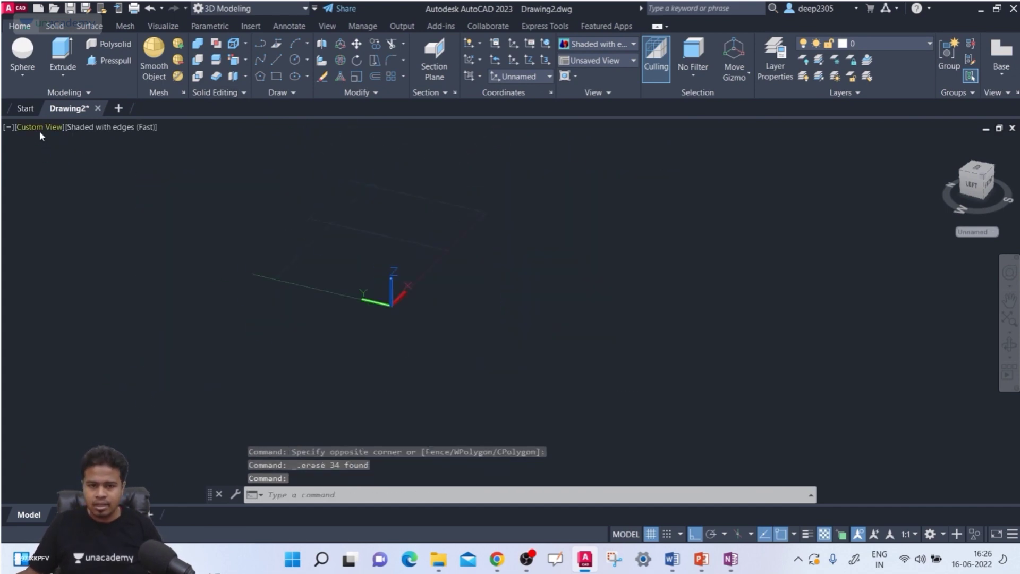
{"action": "left_click", "coordinate": [40, 131]}
{"action": "left_click", "coordinate": [83, 257]}
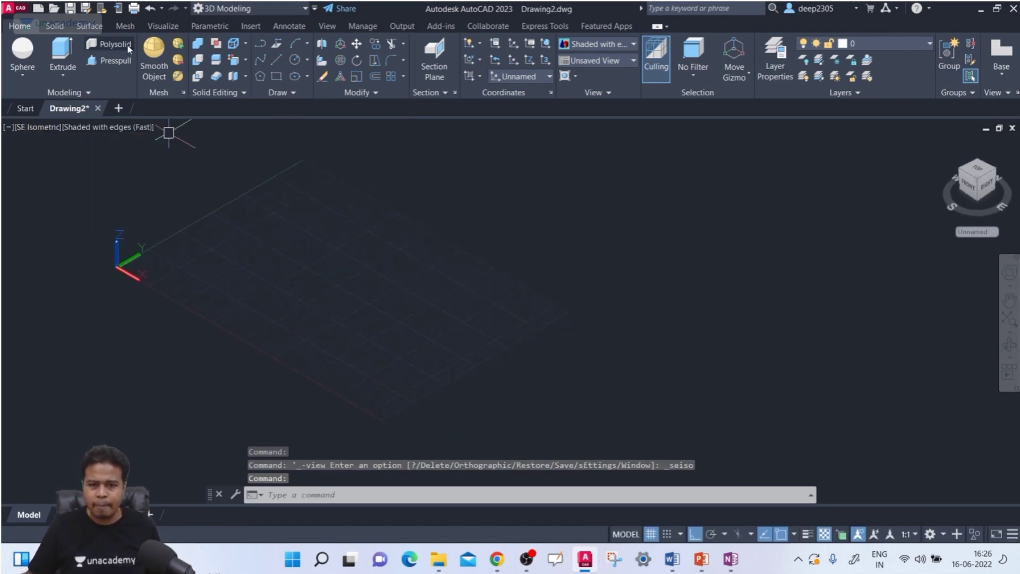
Model a long rectangular solid box on the ground plane, picking two base corners and a height freehand.
{"action": "left_click", "coordinate": [18, 69]}
{"action": "left_click", "coordinate": [21, 99]}
{"action": "left_click", "coordinate": [256, 252]}
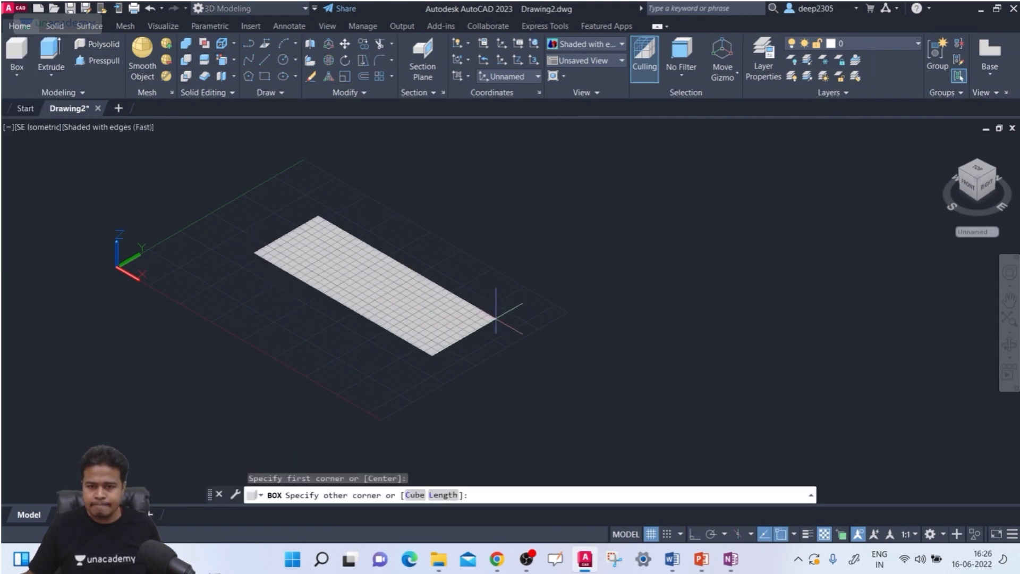
{"action": "left_click", "coordinate": [496, 318]}
{"action": "left_click", "coordinate": [502, 218]}
{"action": "scroll", "coordinate": [510, 217], "scroll_direction": "up", "scroll_amount": 2}
{"action": "key", "text": "Escape"}
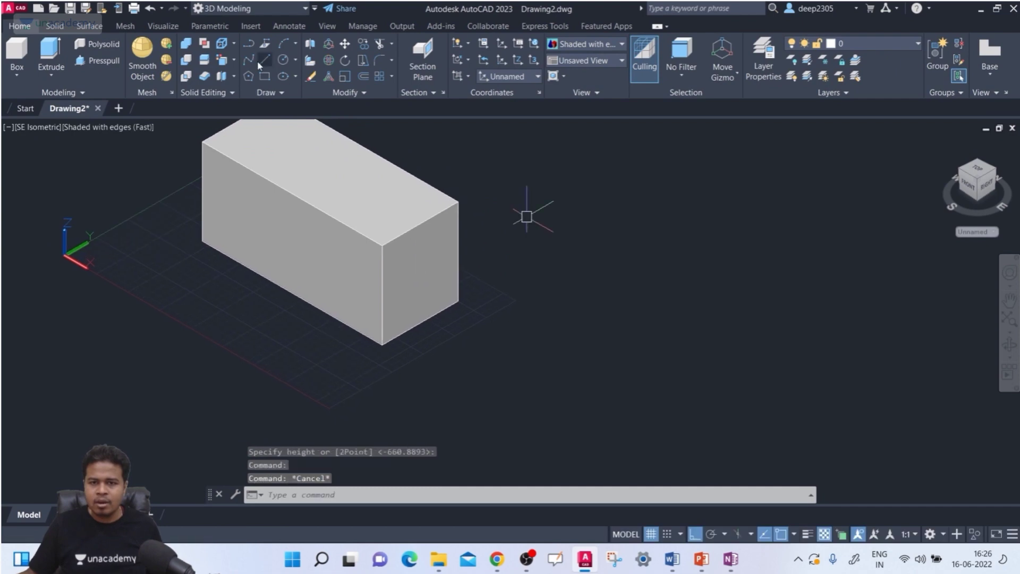
Draw a circle with a radius of about 33 units on the top face of the box.
{"action": "left_click", "coordinate": [234, 45]}
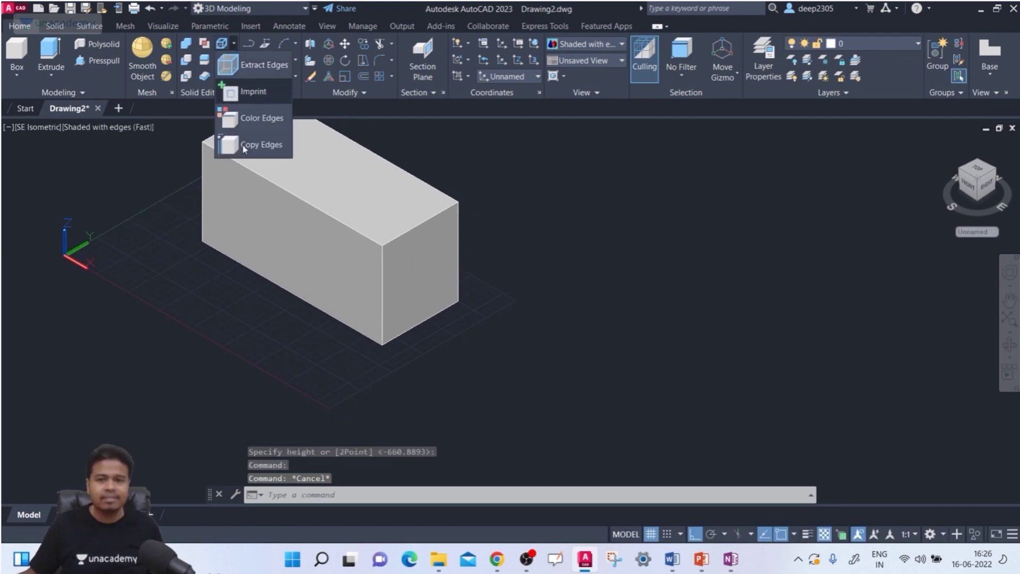
{"action": "middle_click_drag", "start_coordinate": [209, 334], "coordinate": [174, 384]}
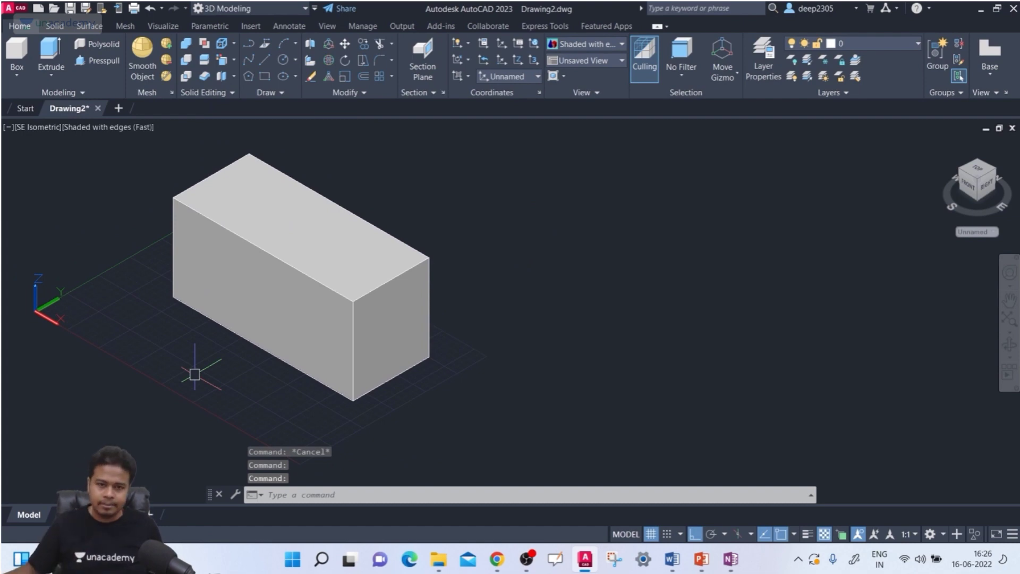
{"action": "type", "text": "c"}
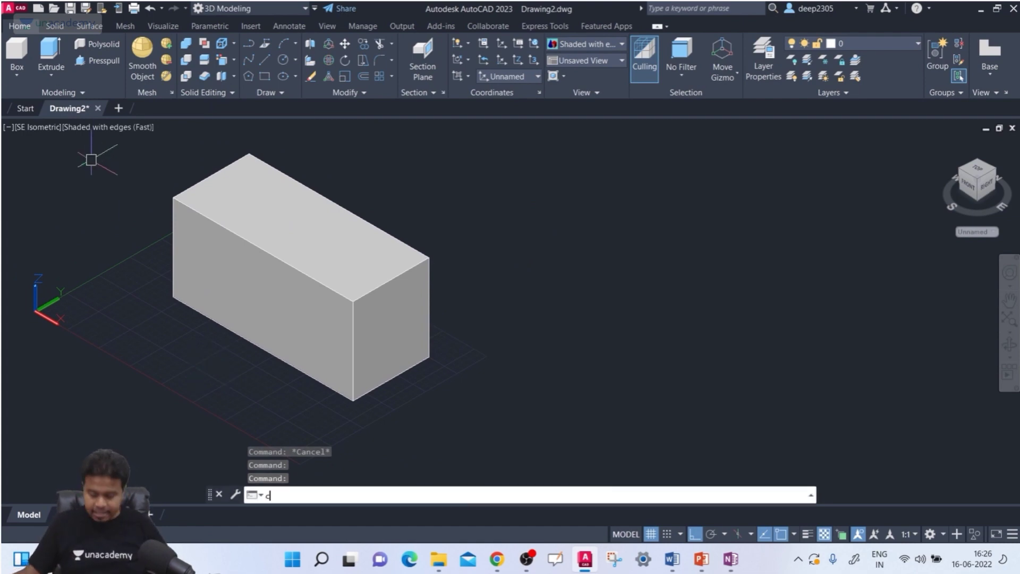
{"action": "key", "text": "Return"}
{"action": "left_click", "coordinate": [276, 223]}
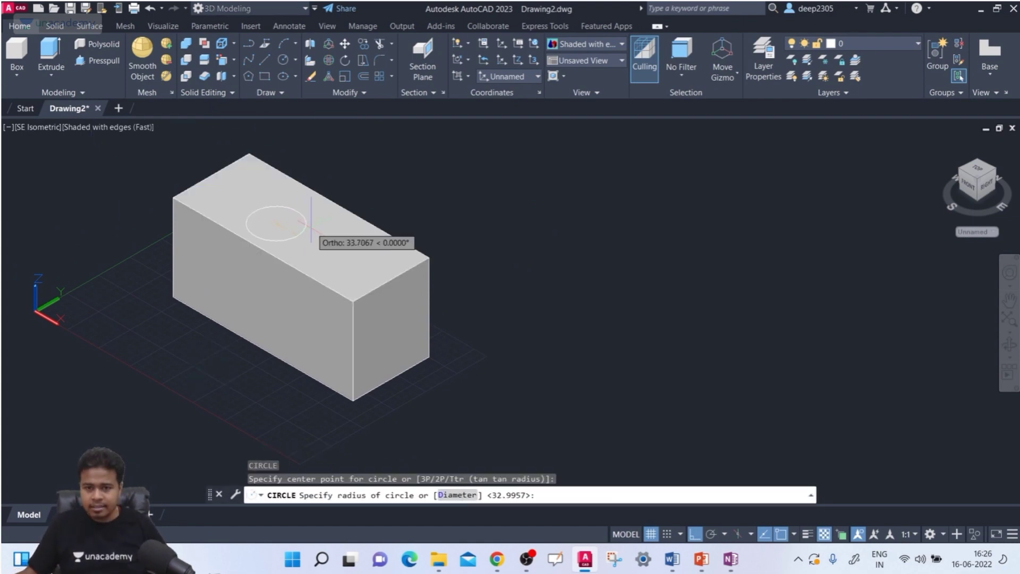
{"action": "left_click", "coordinate": [309, 232]}
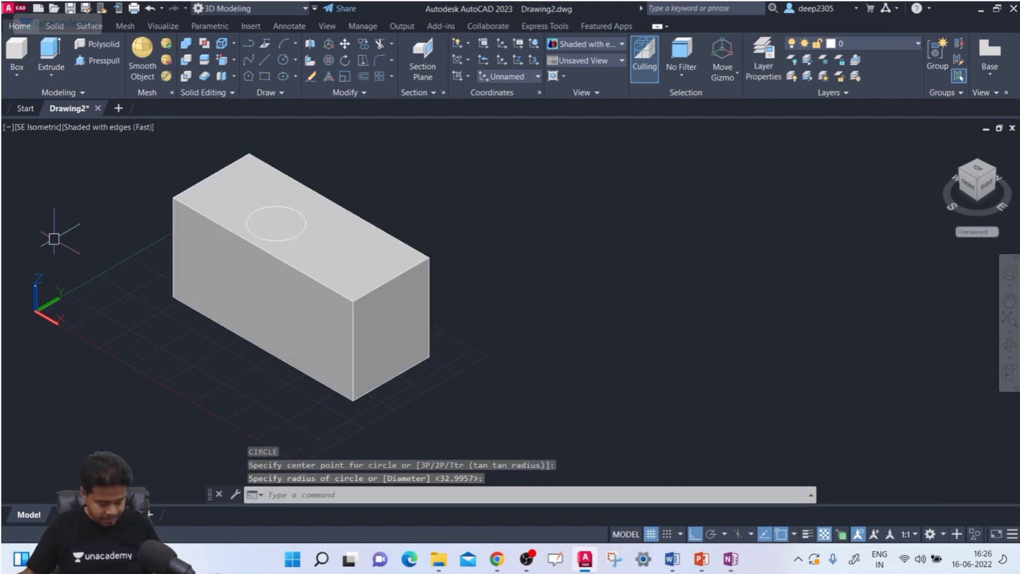
Draw a narrow upright rectangle on the long front face, from the box's lower front corner to a point above the top edge.
{"action": "type", "text": "rec"}
{"action": "key", "text": "Return"}
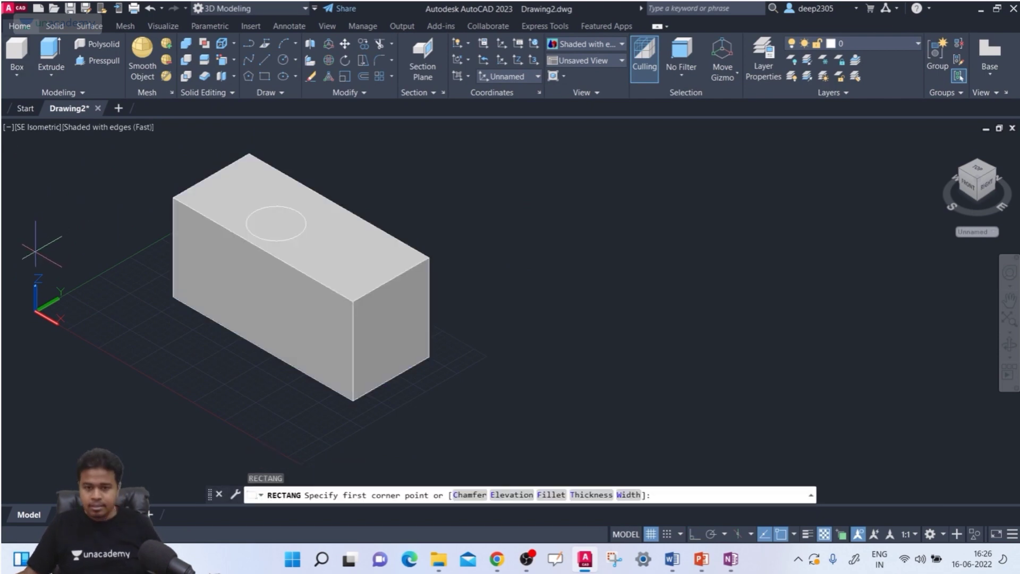
{"action": "left_click", "coordinate": [353, 401]}
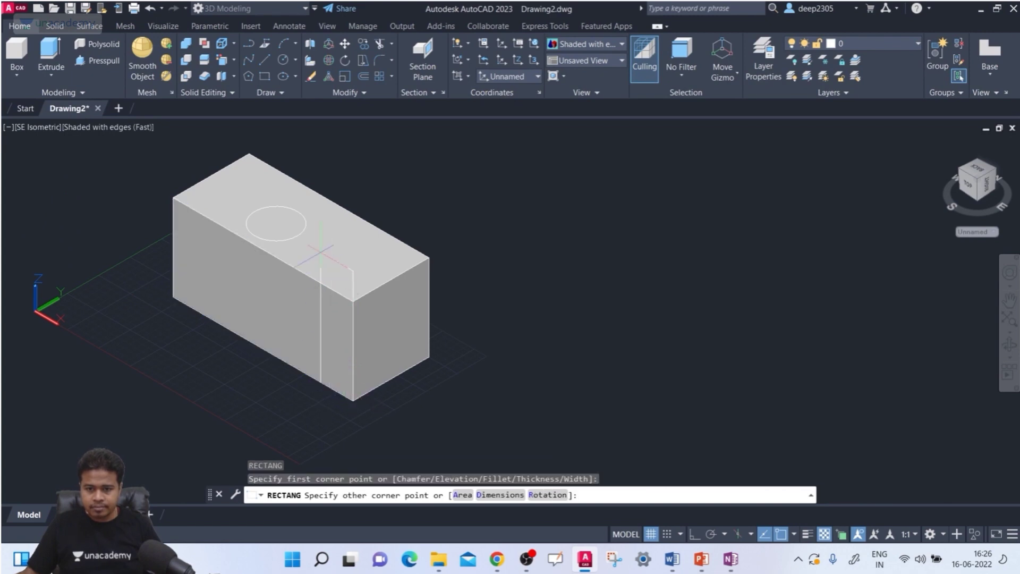
{"action": "left_click", "coordinate": [323, 175]}
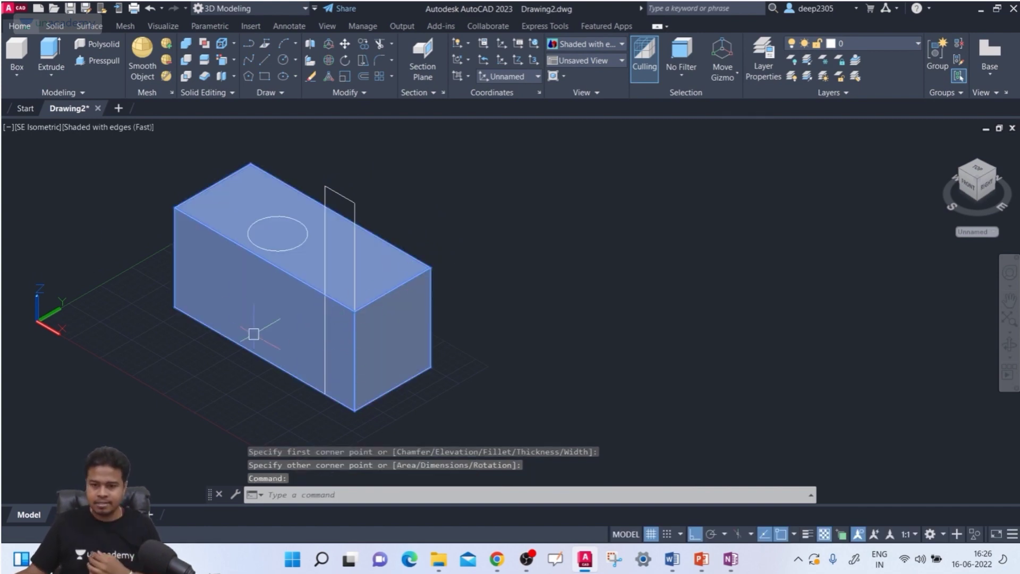
{"action": "middle_click_drag", "start_coordinate": [182, 335], "coordinate": [173, 330]}
{"action": "key", "text": "Escape"}
{"action": "key", "text": "Escape"}
{"action": "key", "text": "Escape"}
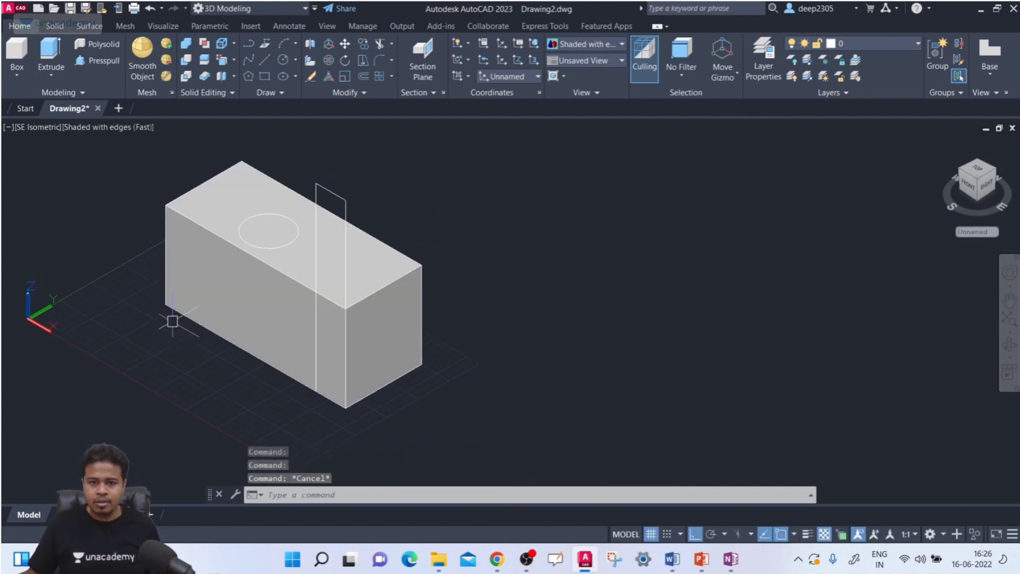
{"action": "left_click", "coordinate": [234, 43]}
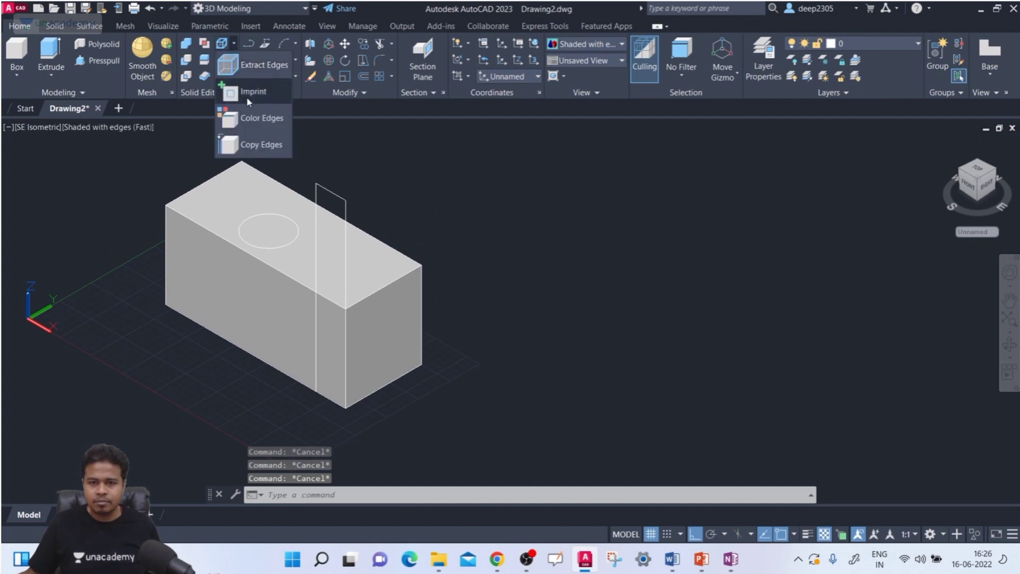
{"action": "left_click", "coordinate": [256, 96]}
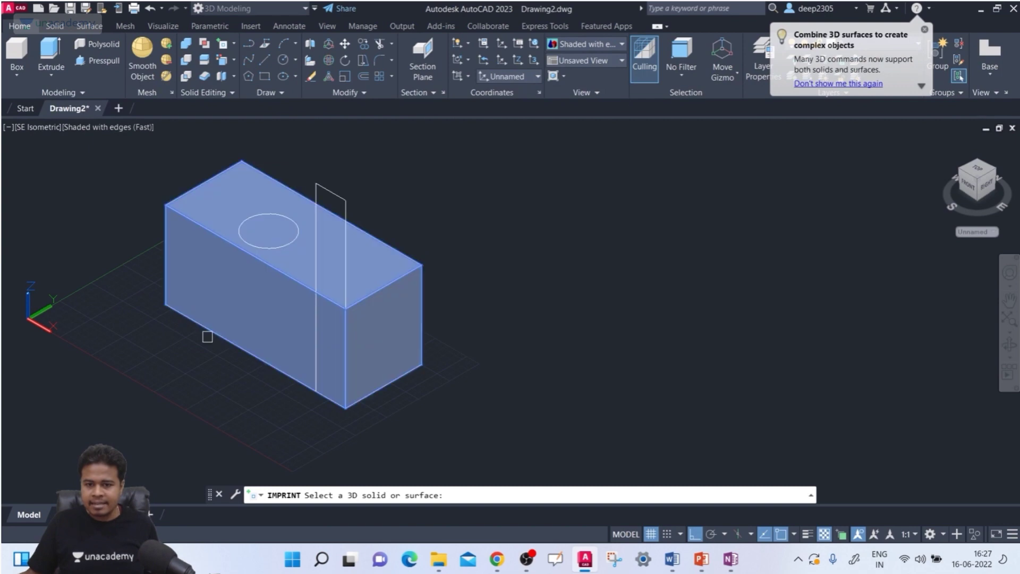
{"action": "left_click", "coordinate": [240, 295]}
{"action": "key", "text": "Return"}
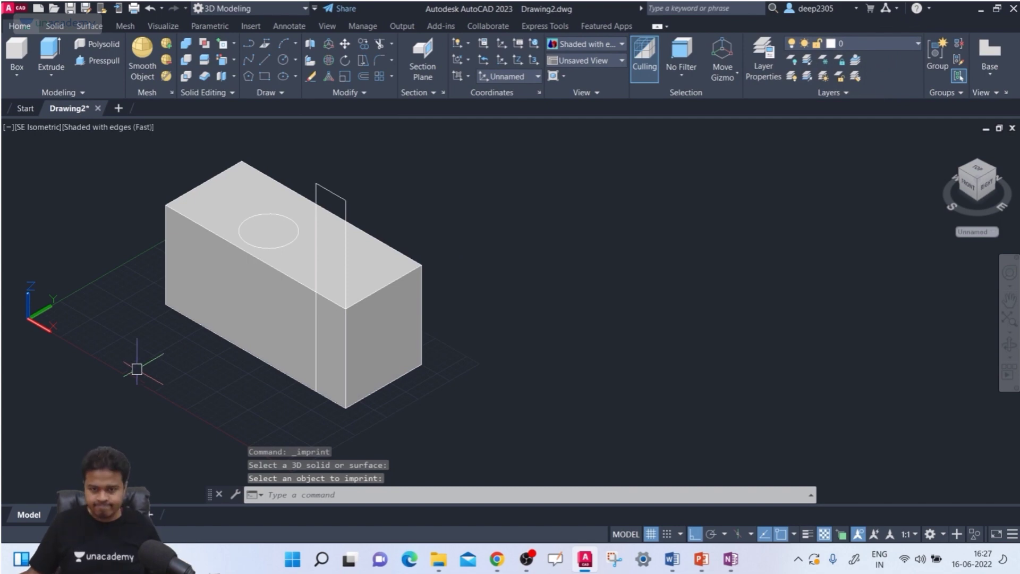
Imprint the circle onto the top face of the box and delete the source circle.
{"action": "left_click", "coordinate": [233, 44]}
{"action": "left_click", "coordinate": [246, 97]}
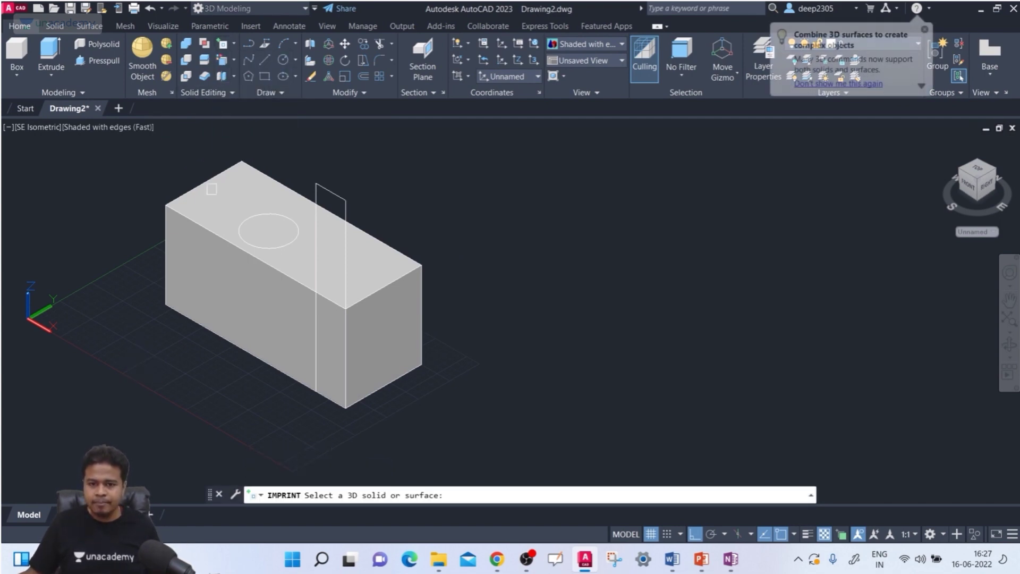
{"action": "left_click", "coordinate": [188, 226]}
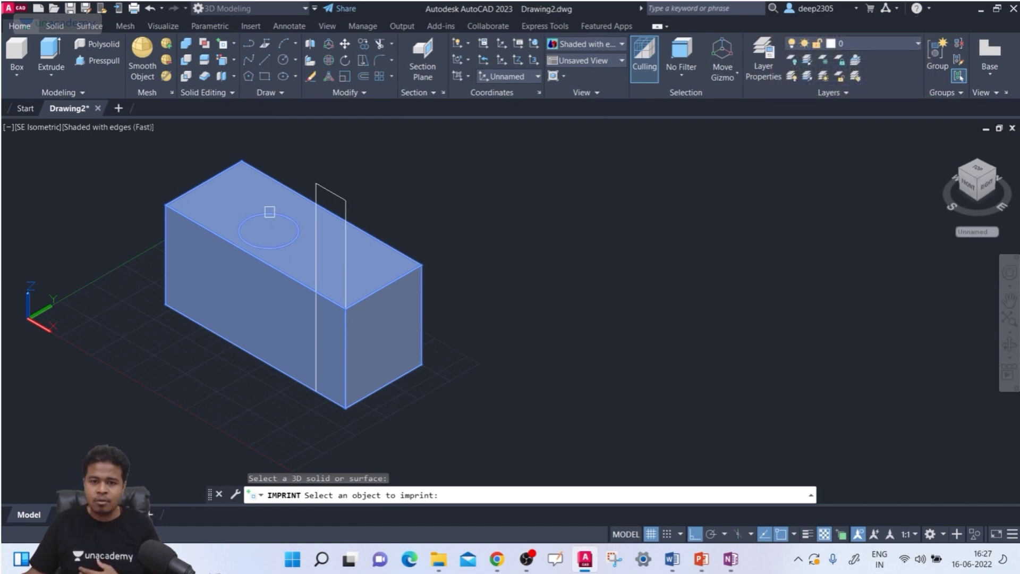
{"action": "left_click", "coordinate": [270, 211]}
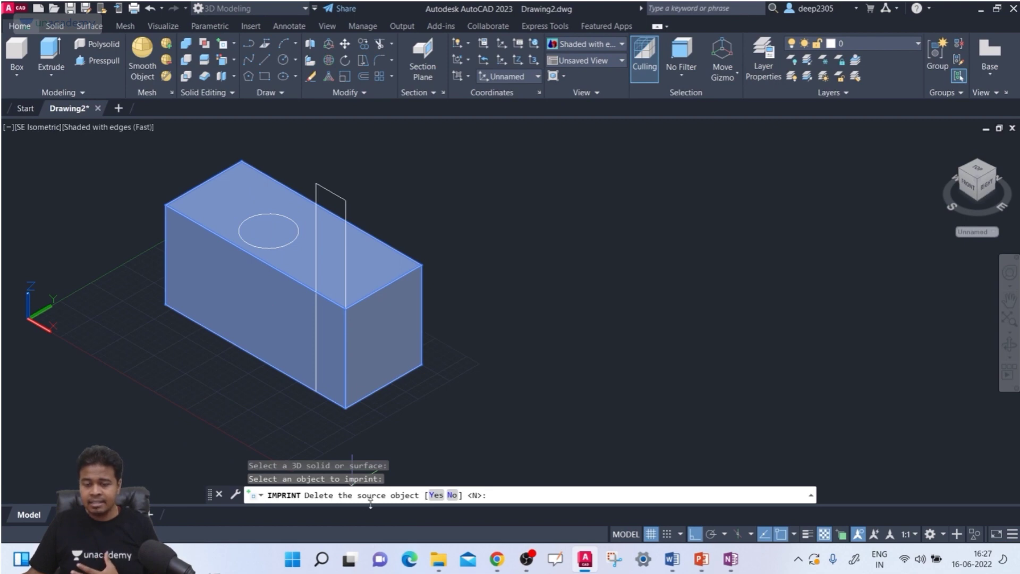
{"action": "left_click", "coordinate": [436, 495]}
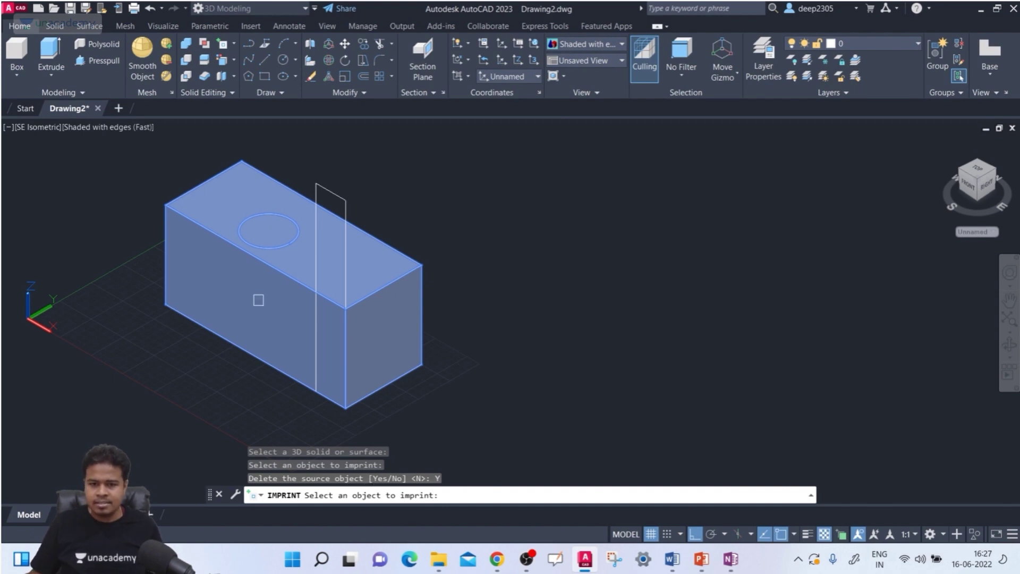
{"action": "key", "text": "Return"}
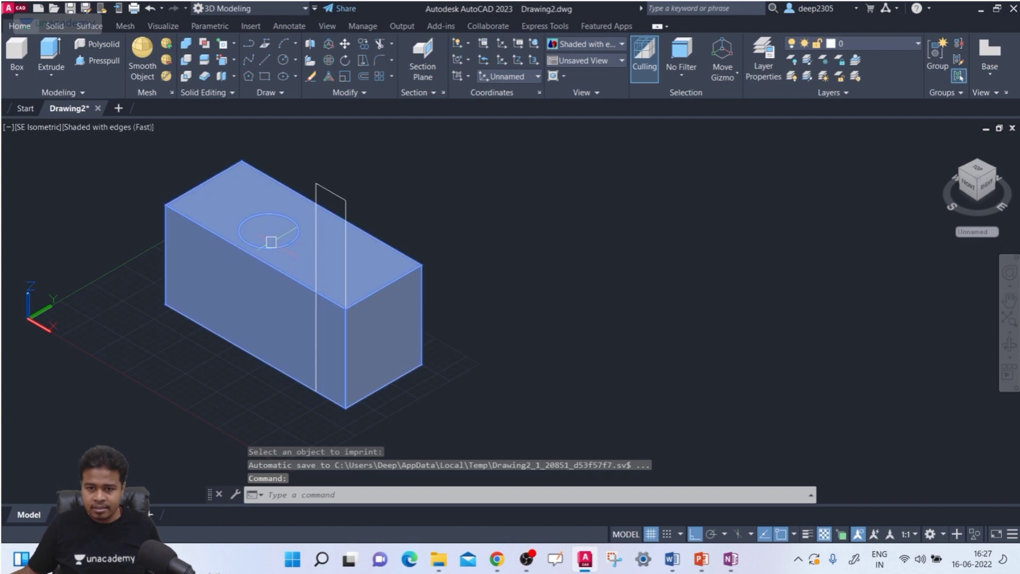
Presspull the imprinted circle down through the box as a round hole, and undo the cut.
{"action": "scroll", "coordinate": [250, 229], "scroll_direction": "up", "scroll_amount": 3}
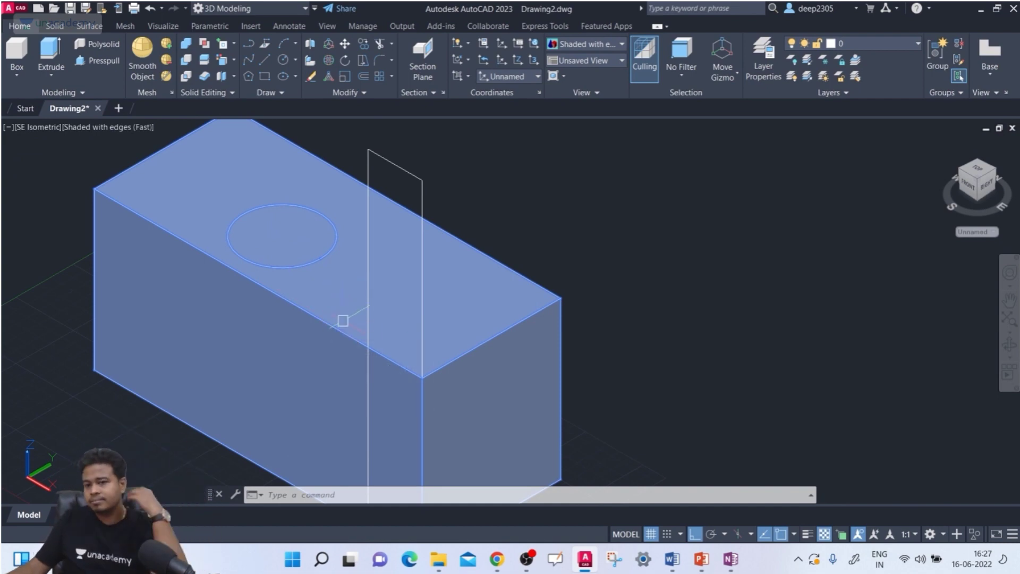
{"action": "scroll", "coordinate": [289, 289], "scroll_direction": "down", "scroll_amount": 4}
{"action": "scroll", "coordinate": [246, 270], "scroll_direction": "up", "scroll_amount": 2}
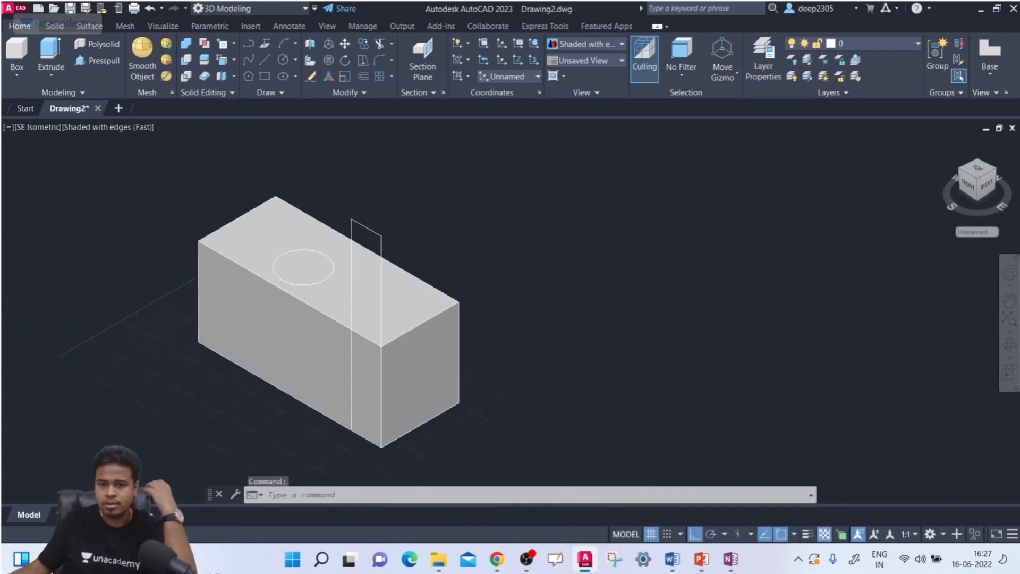
{"action": "left_click", "coordinate": [93, 66]}
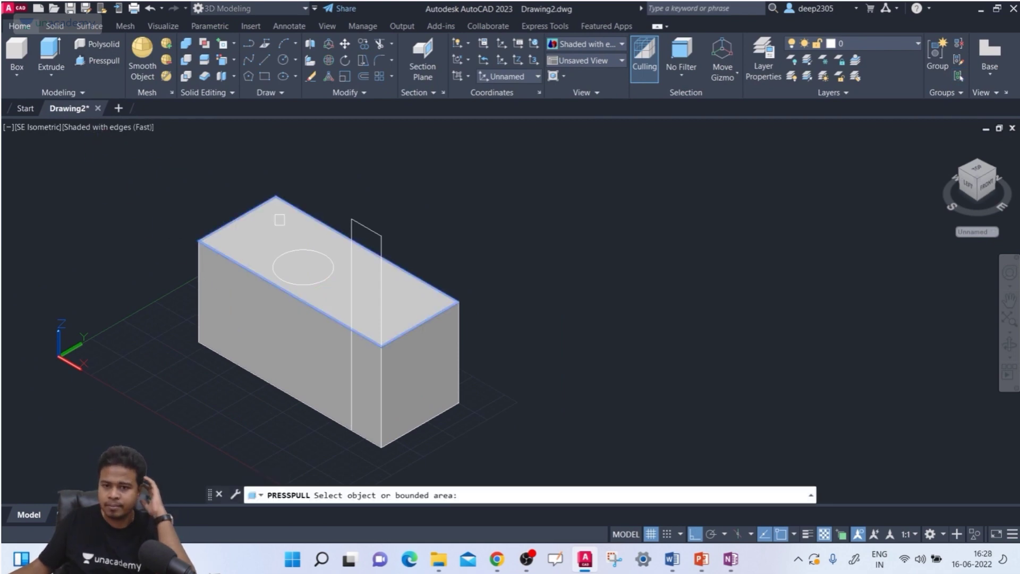
{"action": "left_click", "coordinate": [306, 263]}
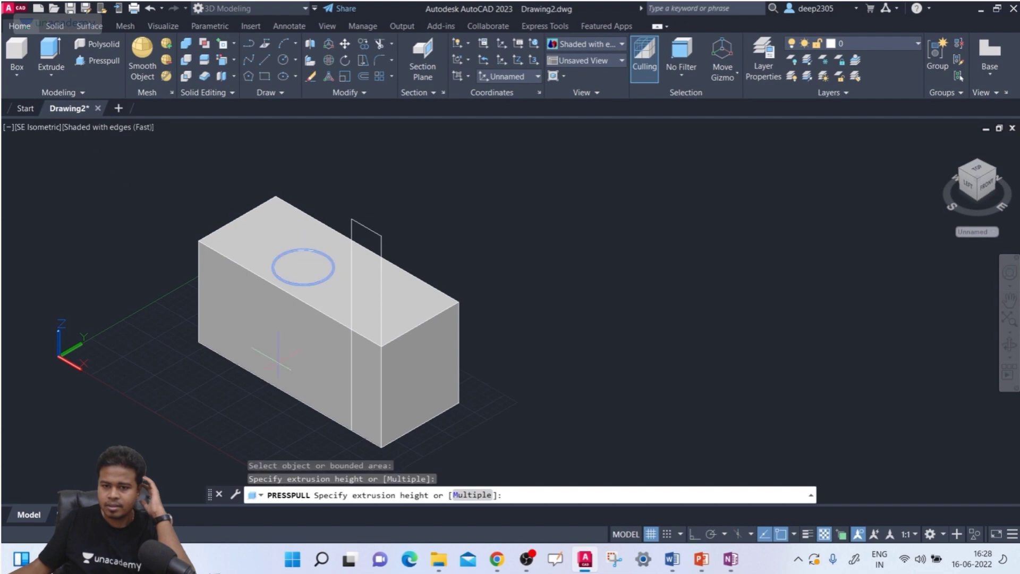
{"action": "left_click", "coordinate": [279, 440]}
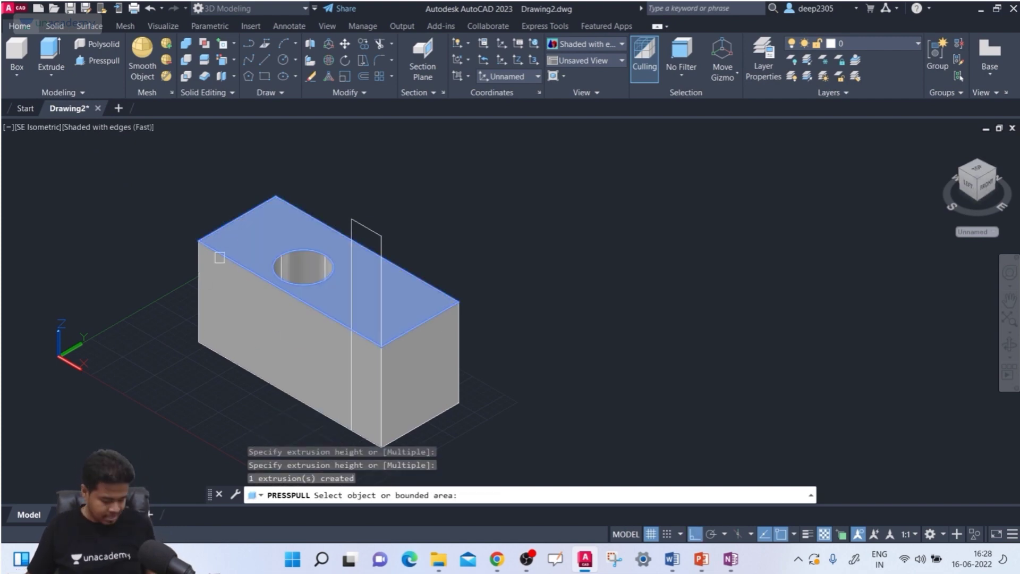
{"action": "key", "text": "Return"}
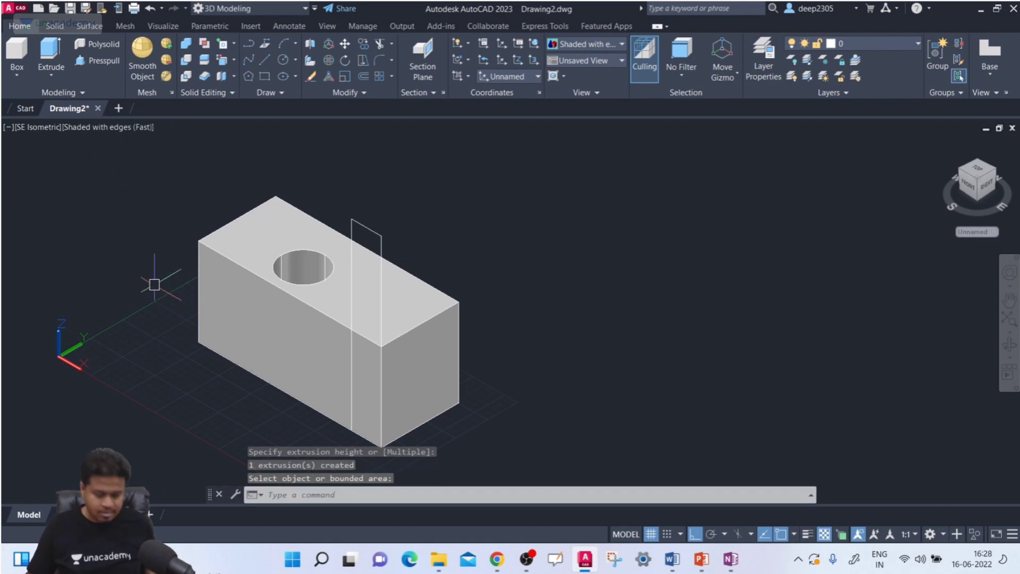
{"action": "key", "text": "ctrl+z"}
Presspull the imprinted circle upward into a tall cylinder on the top face of the box, setting the height freehand.
{"action": "left_click", "coordinate": [100, 61]}
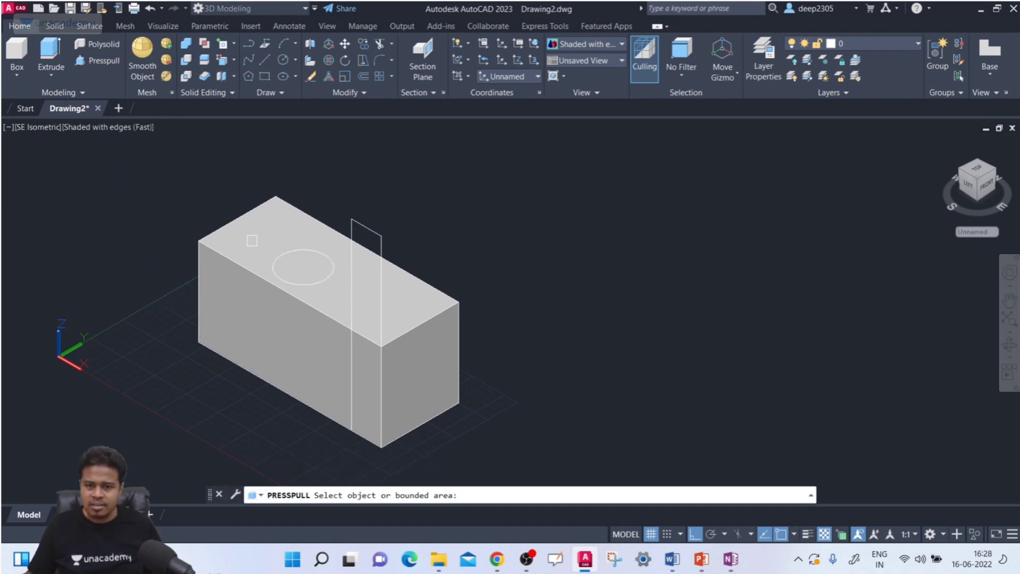
{"action": "left_click", "coordinate": [305, 260]}
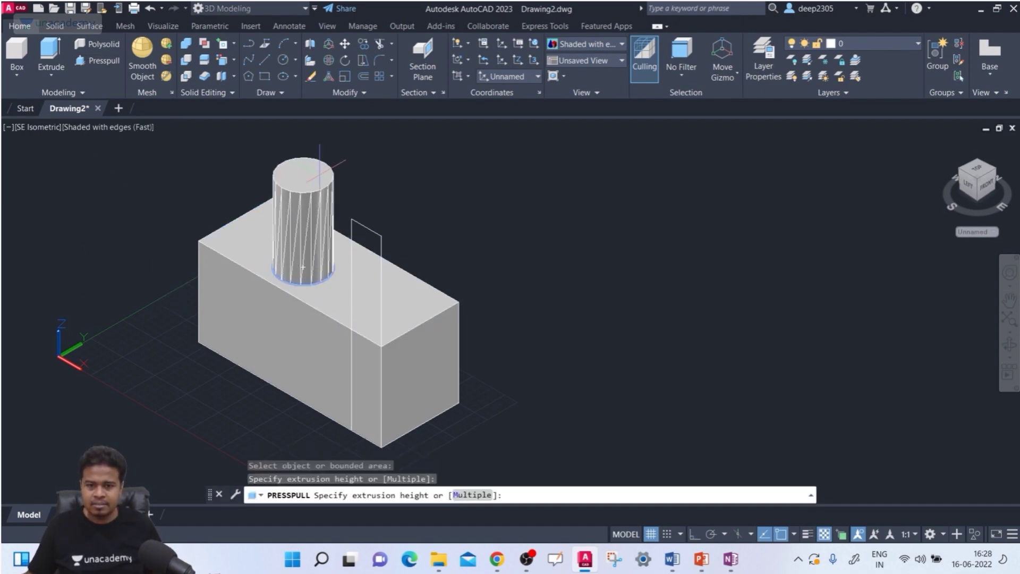
{"action": "left_click", "coordinate": [319, 176]}
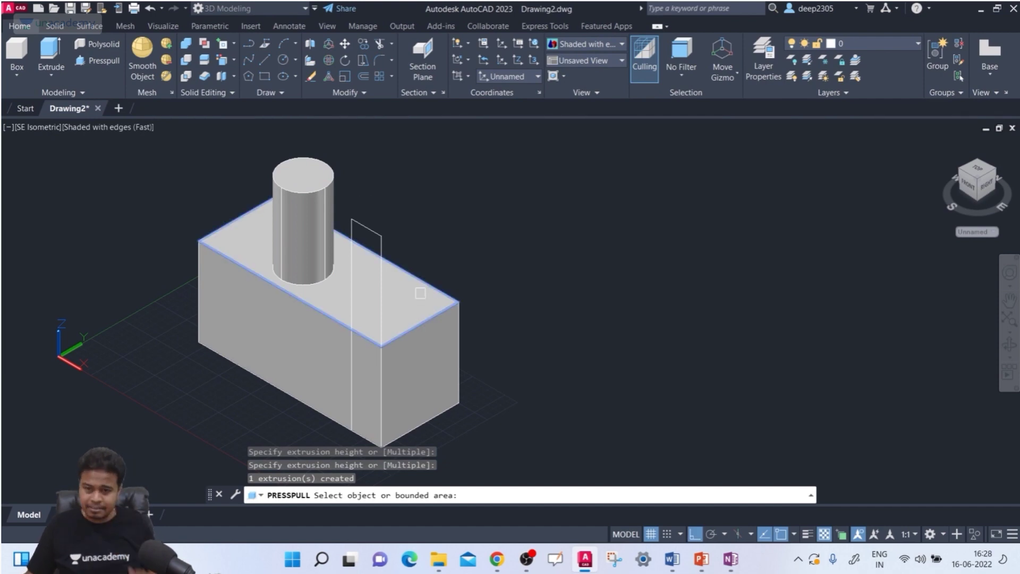
{"action": "key", "text": "ctrl+z"}
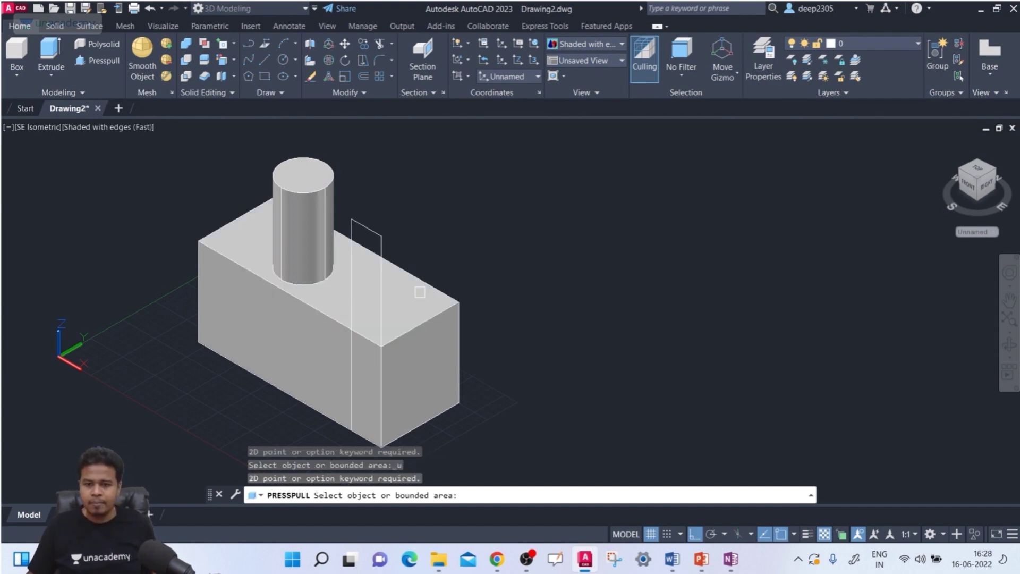
{"action": "key", "text": "Escape"}
{"action": "middle_click_drag", "start_coordinate": [476, 283], "coordinate": [422, 236]}
{"action": "key", "text": "Escape"}
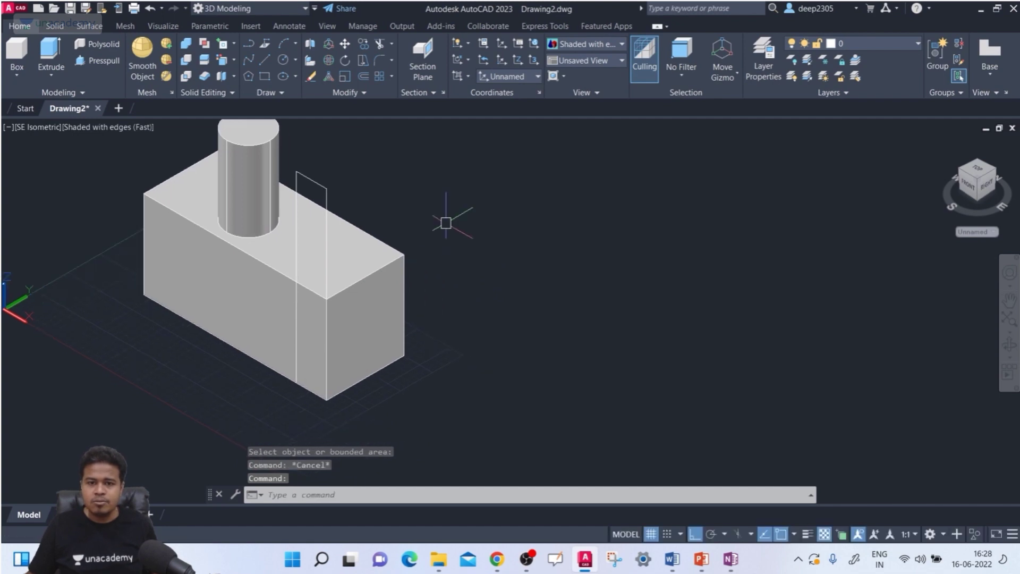
{"action": "key", "text": "Escape"}
Imprint the upright rectangle onto the long front face of the box and delete the source rectangle.
{"action": "key", "text": "ctrl+a"}
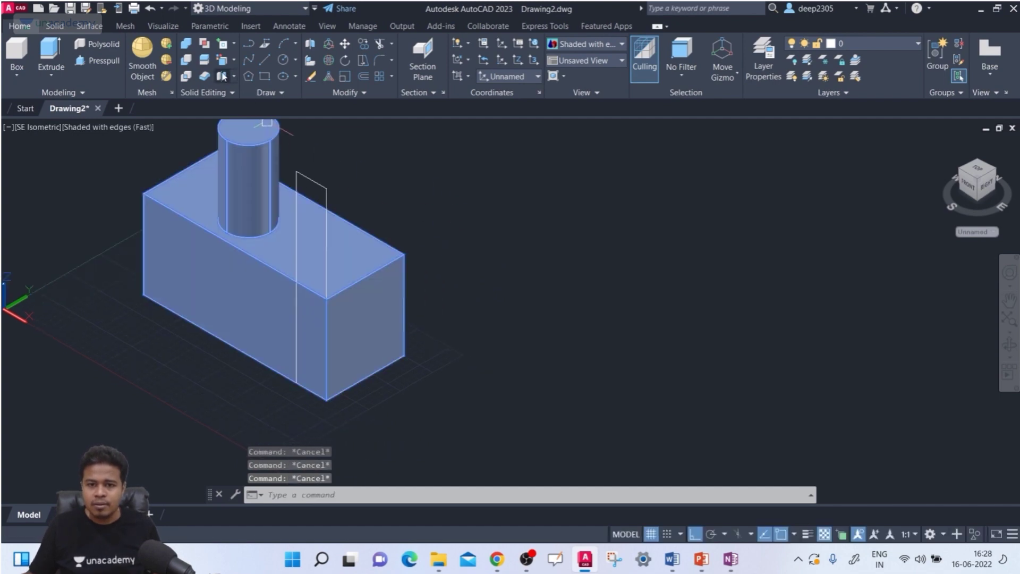
{"action": "left_click", "coordinate": [234, 44]}
{"action": "left_click", "coordinate": [250, 94]}
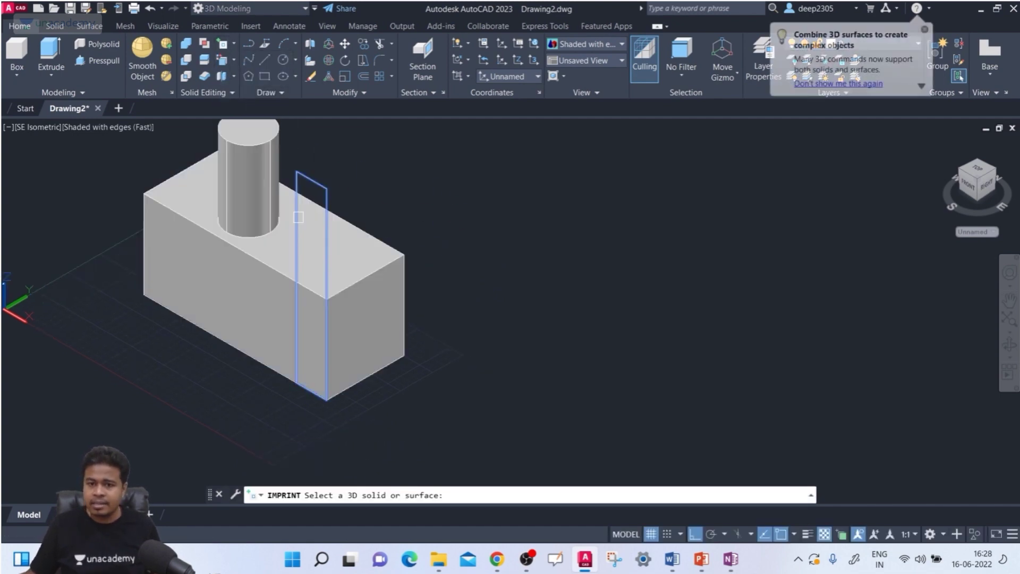
{"action": "left_click", "coordinate": [387, 298]}
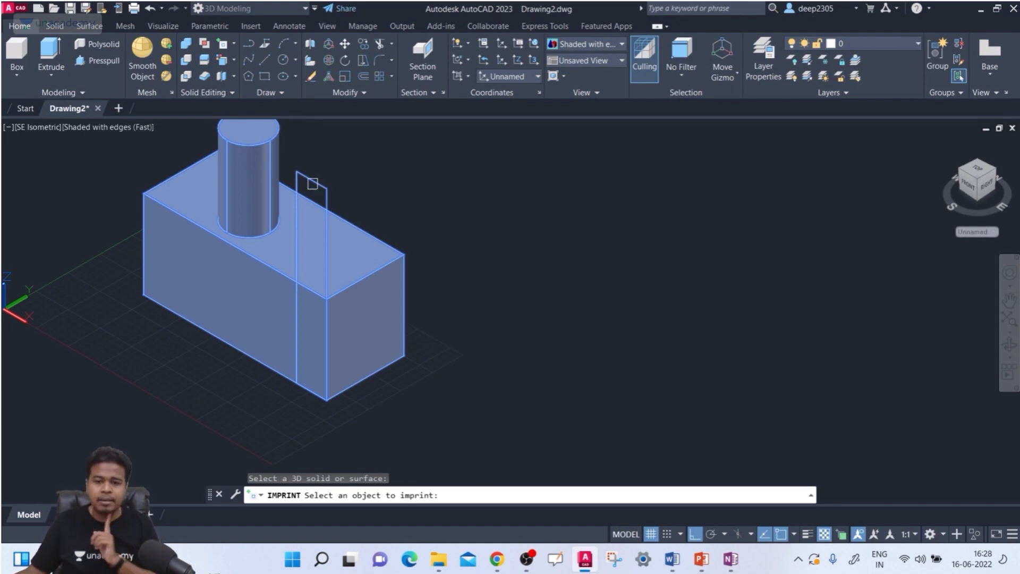
{"action": "left_click", "coordinate": [313, 183]}
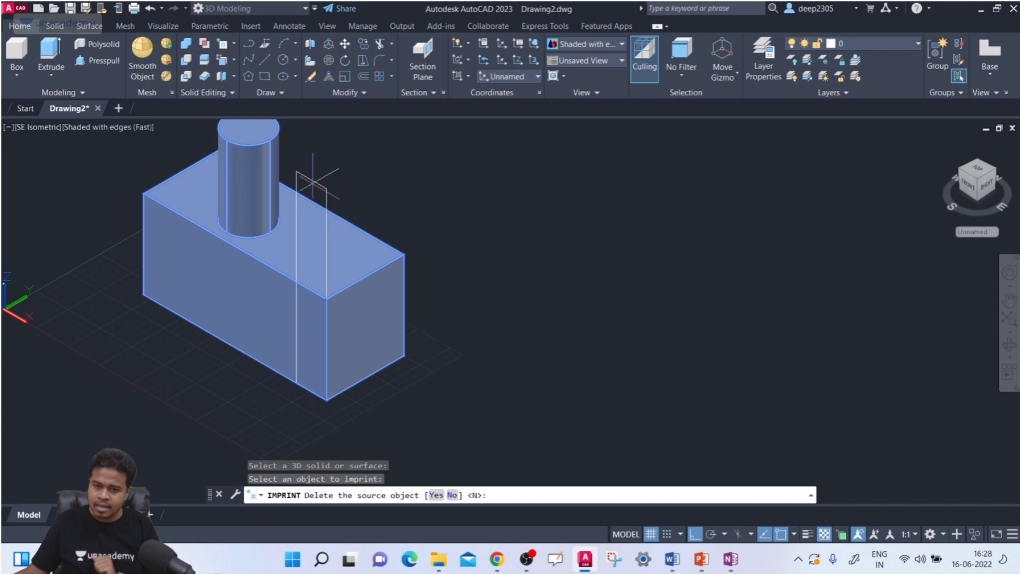
{"action": "left_click", "coordinate": [435, 496]}
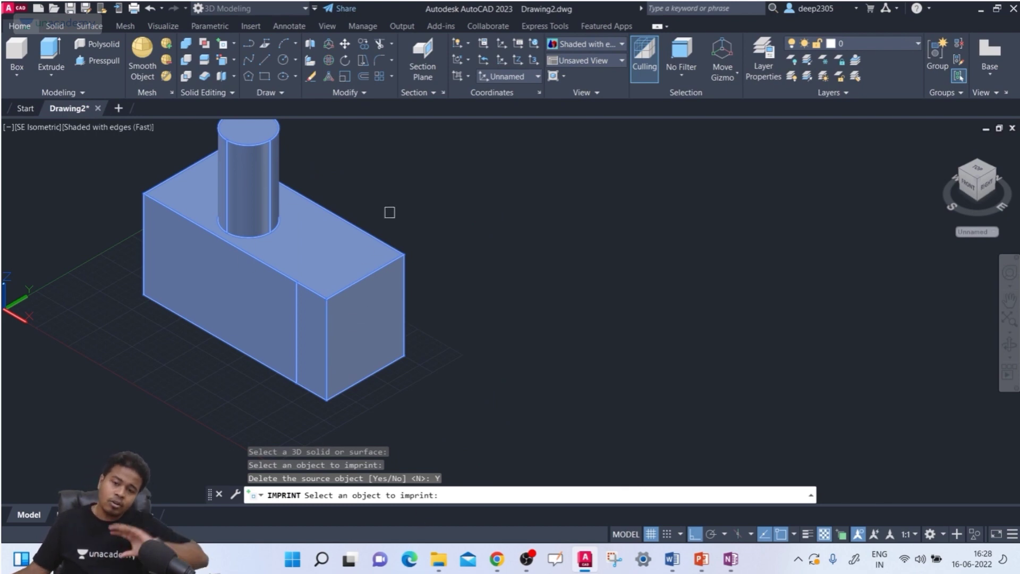
{"action": "key", "text": "Return"}
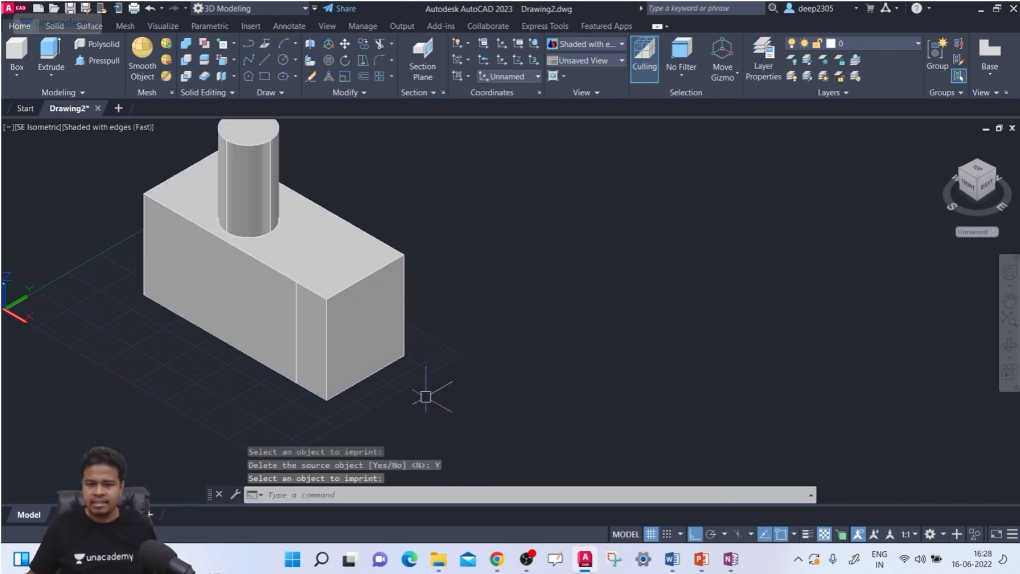
{"action": "middle_click_drag", "start_coordinate": [423, 396], "coordinate": [200, 364], "text": "shift"}
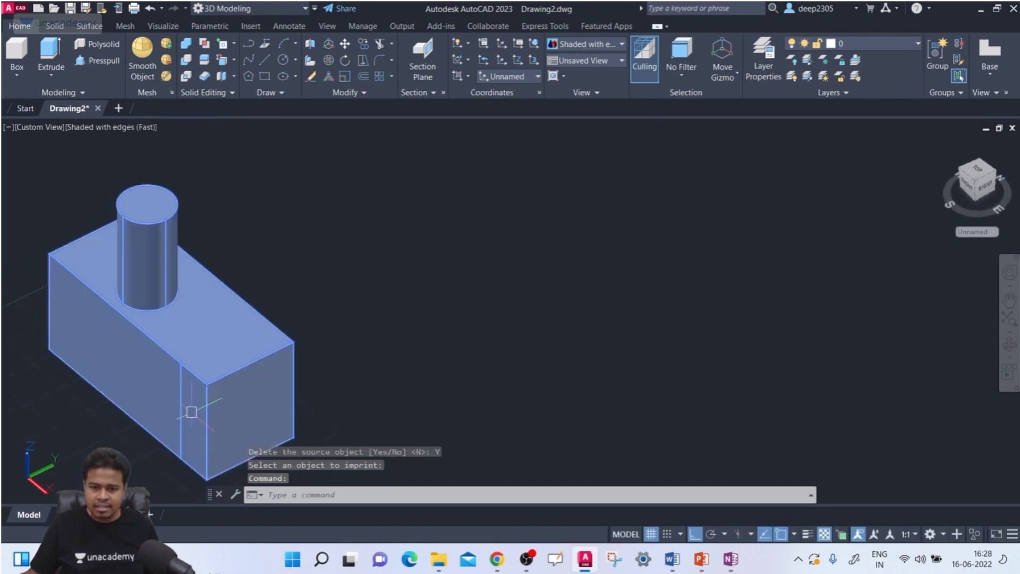
Presspull the wide area of the long front face beside the imprinted strip outward, setting the distance freehand.
{"action": "middle_click_drag", "start_coordinate": [194, 413], "coordinate": [234, 369], "text": "shift"}
{"action": "scroll", "coordinate": [267, 349], "scroll_direction": "up", "scroll_amount": 3}
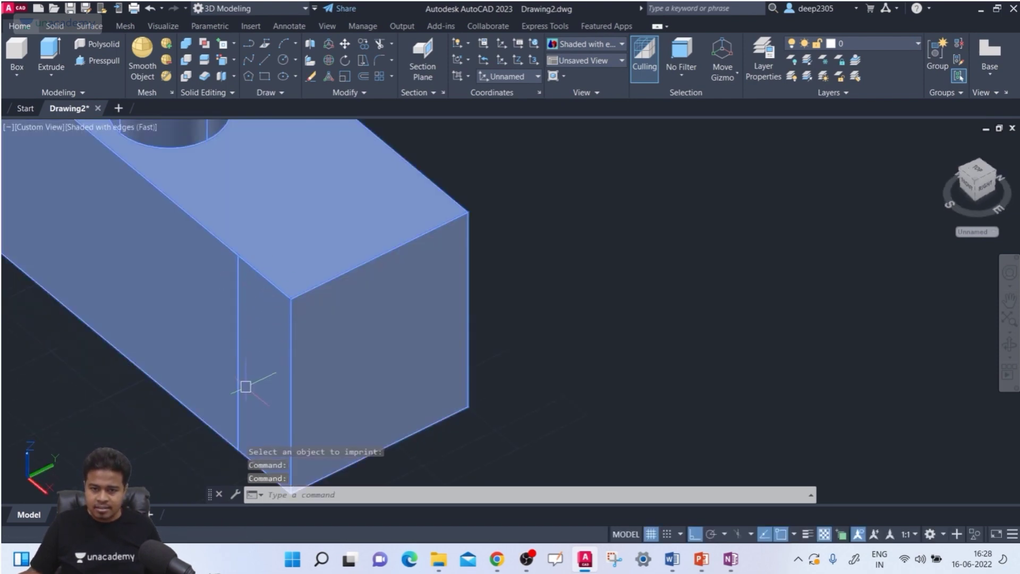
{"action": "scroll", "coordinate": [243, 372], "scroll_direction": "down", "scroll_amount": 4}
{"action": "scroll", "coordinate": [250, 366], "scroll_direction": "up", "scroll_amount": 3}
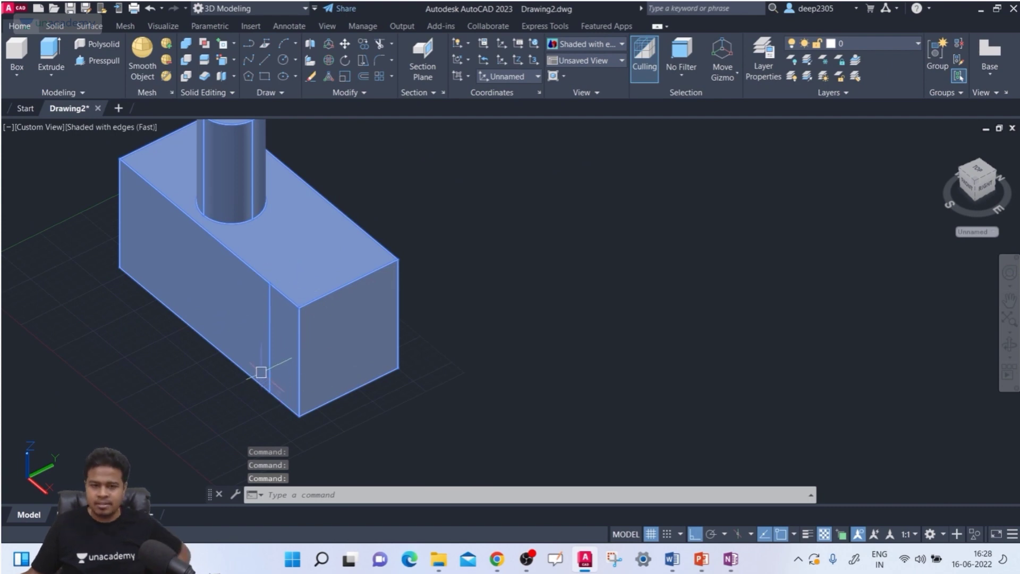
{"action": "left_click", "coordinate": [109, 63]}
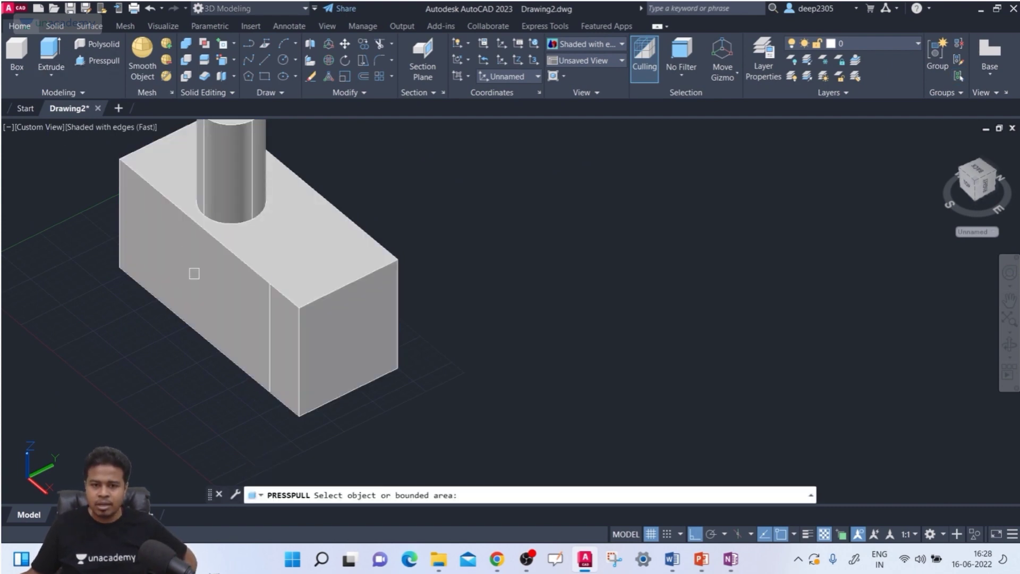
{"action": "left_click", "coordinate": [205, 289]}
{"action": "left_click", "coordinate": [111, 335]}
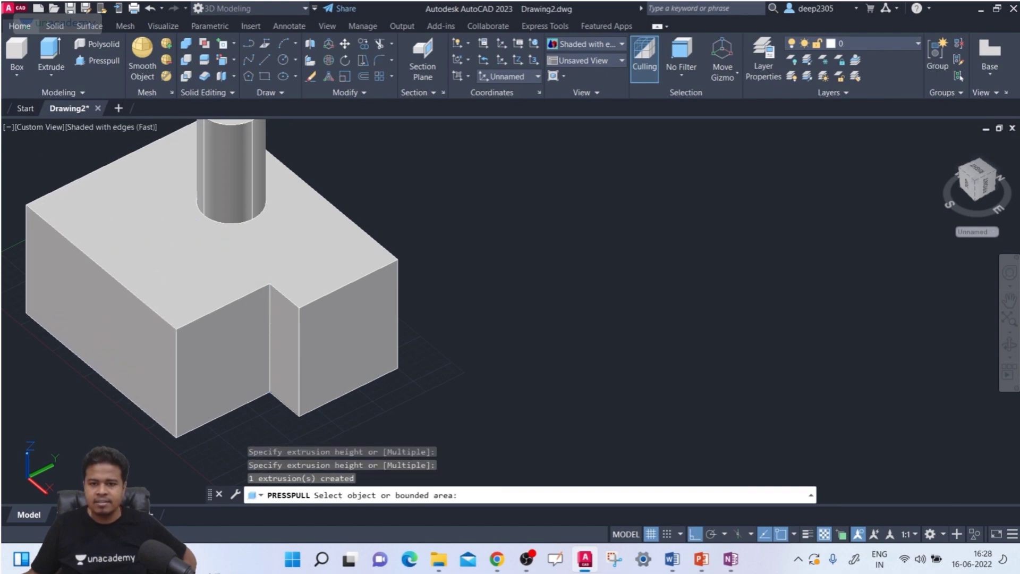
Presspull the narrow imprinted strip at the front face's end outward beyond the widened block, setting the distance freehand.
{"action": "left_click", "coordinate": [287, 337]}
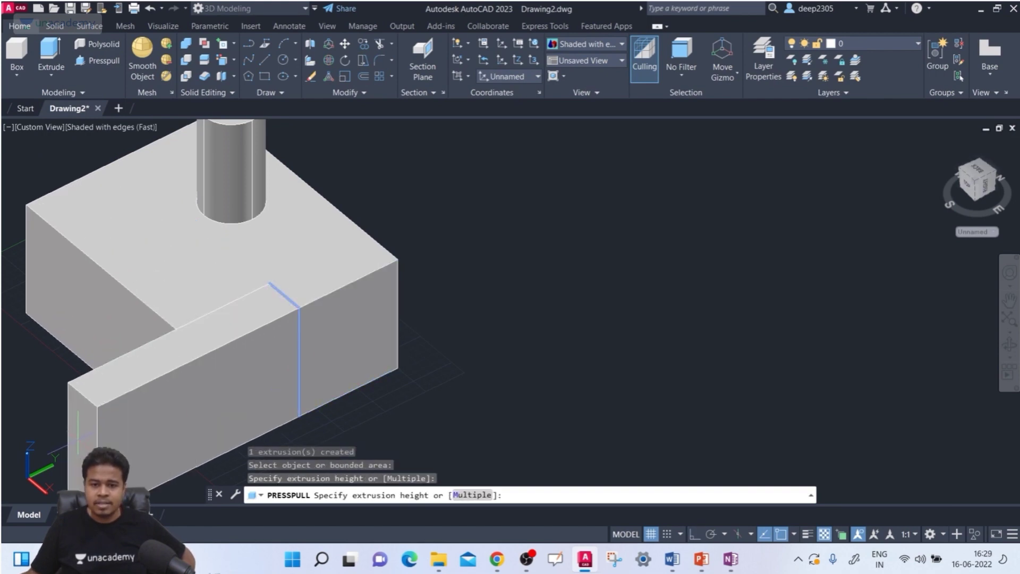
{"action": "left_click", "coordinate": [88, 403]}
{"action": "scroll", "coordinate": [309, 348], "scroll_direction": "down", "scroll_amount": 2}
{"action": "middle_click_drag", "start_coordinate": [309, 348], "coordinate": [330, 321]}
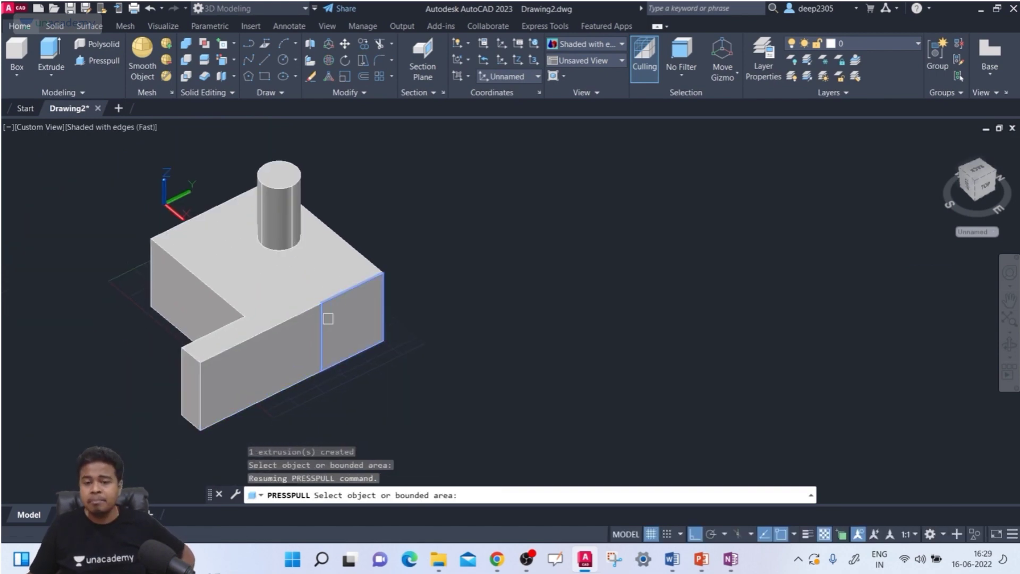
Presspull the original short end face of the box outward into a long arm, setting the distance freehand, and end the command.
{"action": "left_click", "coordinate": [348, 319]}
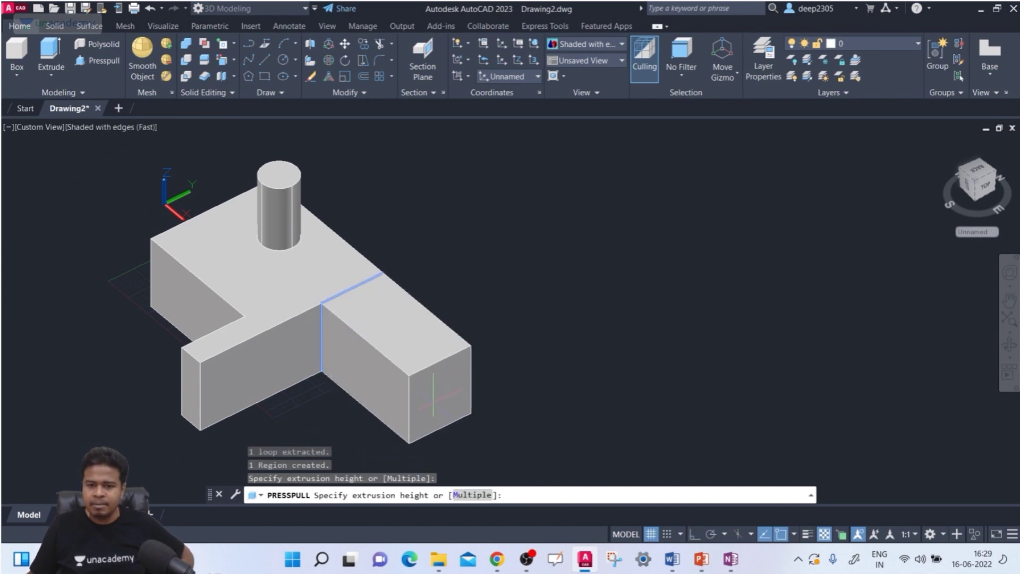
{"action": "left_click", "coordinate": [501, 309]}
{"action": "key", "text": "Escape"}
{"action": "key", "text": "Escape"}
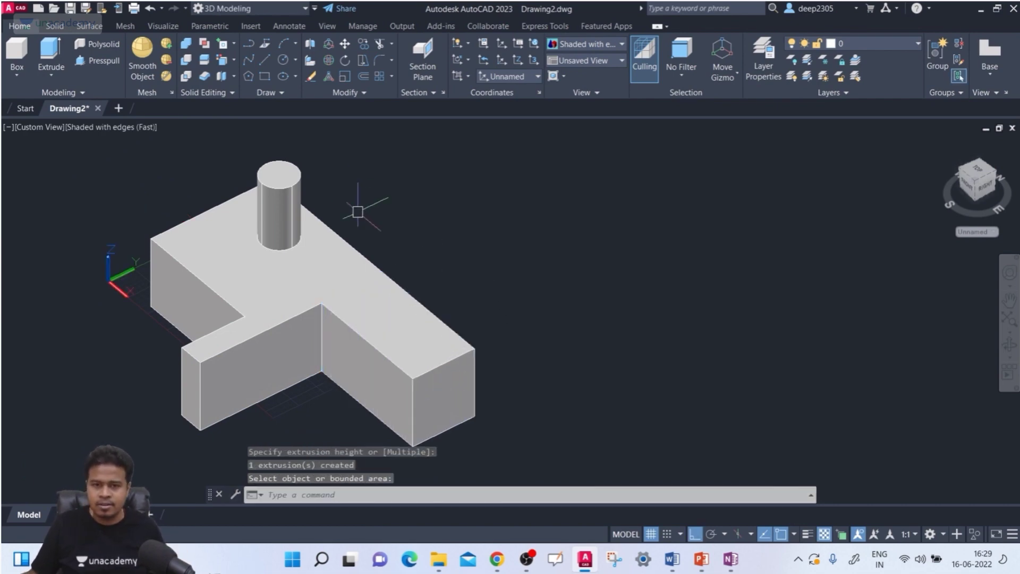
{"action": "left_click", "coordinate": [234, 44]}
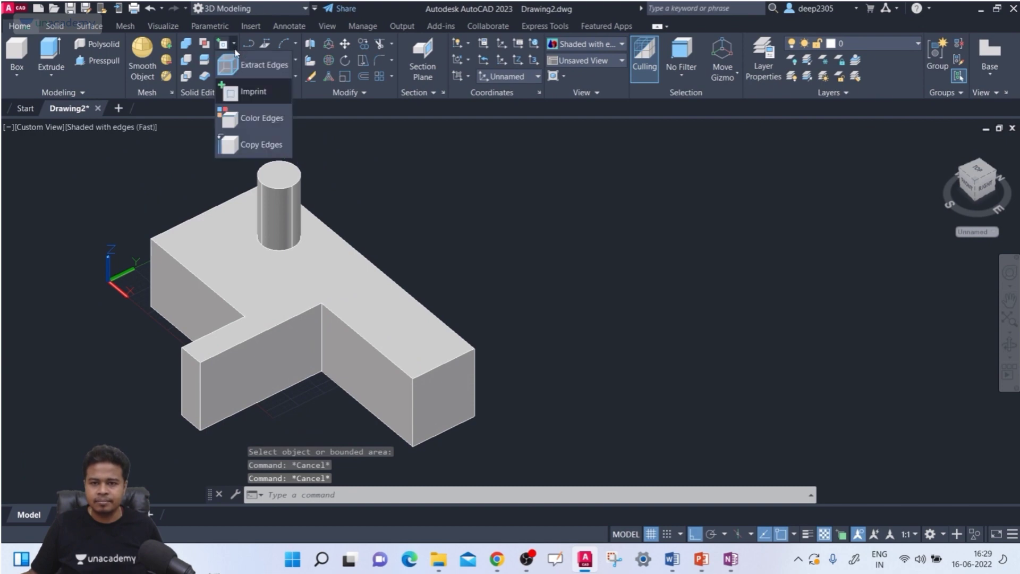
{"action": "left_click", "coordinate": [253, 126]}
{"action": "scroll", "coordinate": [320, 167], "scroll_direction": "up", "scroll_amount": 3}
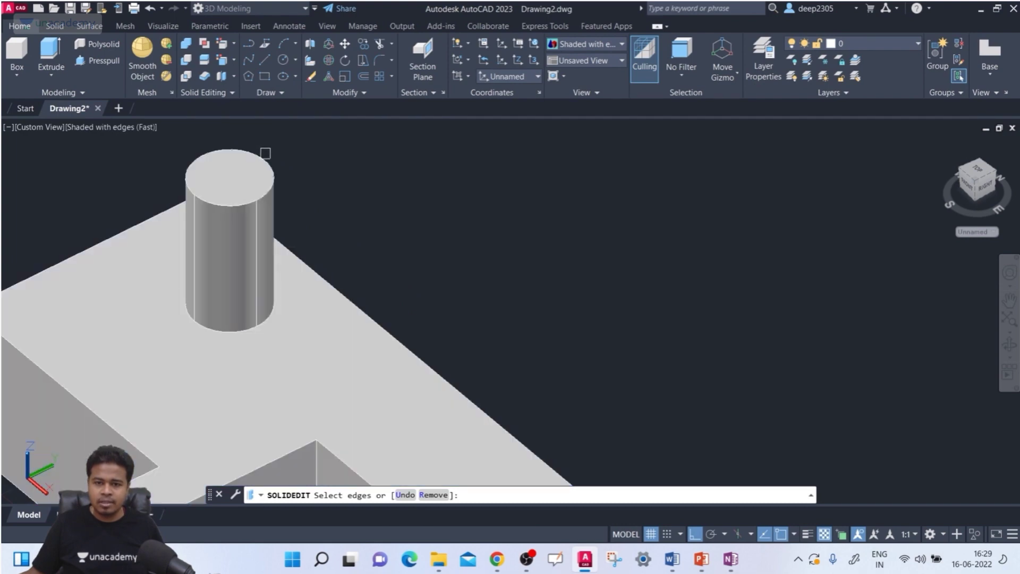
{"action": "key", "text": "Escape"}
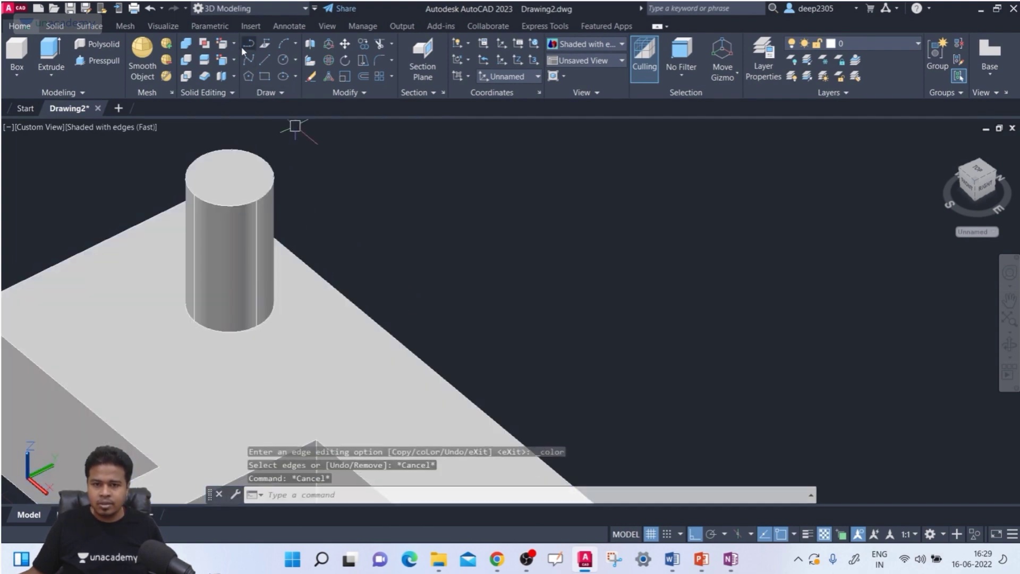
Color the circular top edge of the cylinder red with index color 10.
{"action": "left_click", "coordinate": [237, 42]}
{"action": "left_click", "coordinate": [251, 123]}
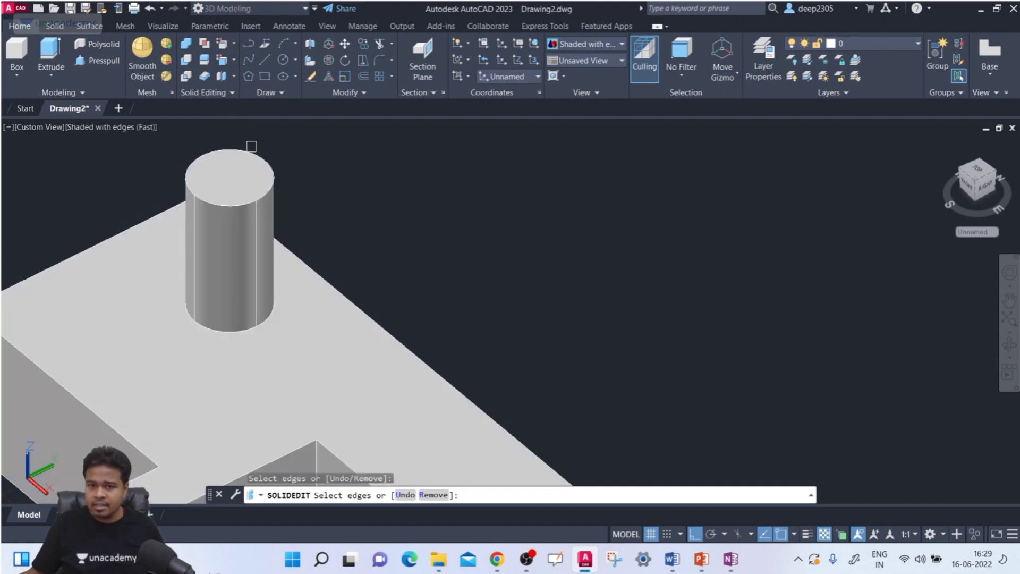
{"action": "left_click", "coordinate": [249, 153]}
{"action": "scroll", "coordinate": [318, 195], "scroll_direction": "up", "scroll_amount": 3}
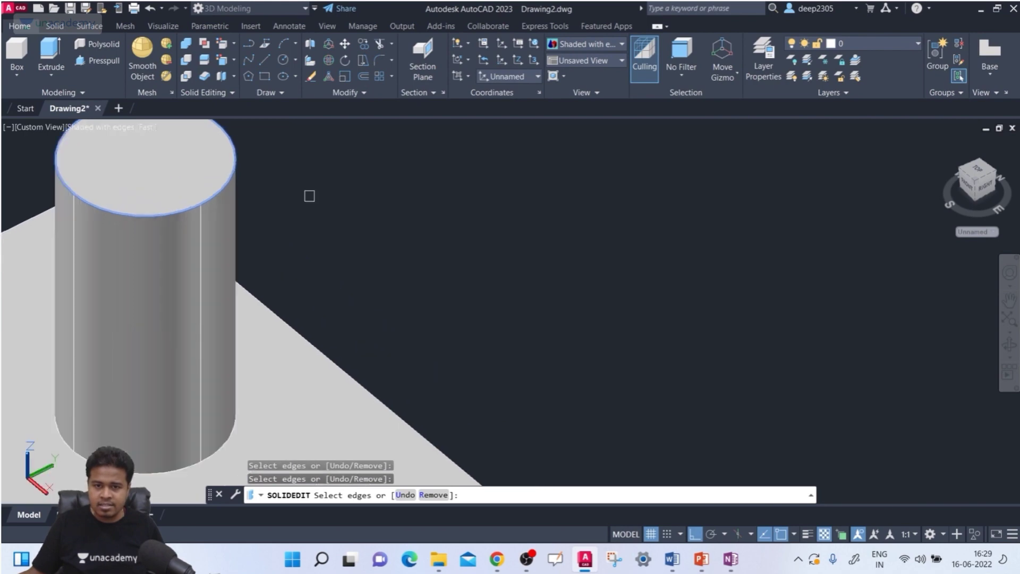
{"action": "middle_click_drag", "start_coordinate": [309, 196], "coordinate": [445, 336]}
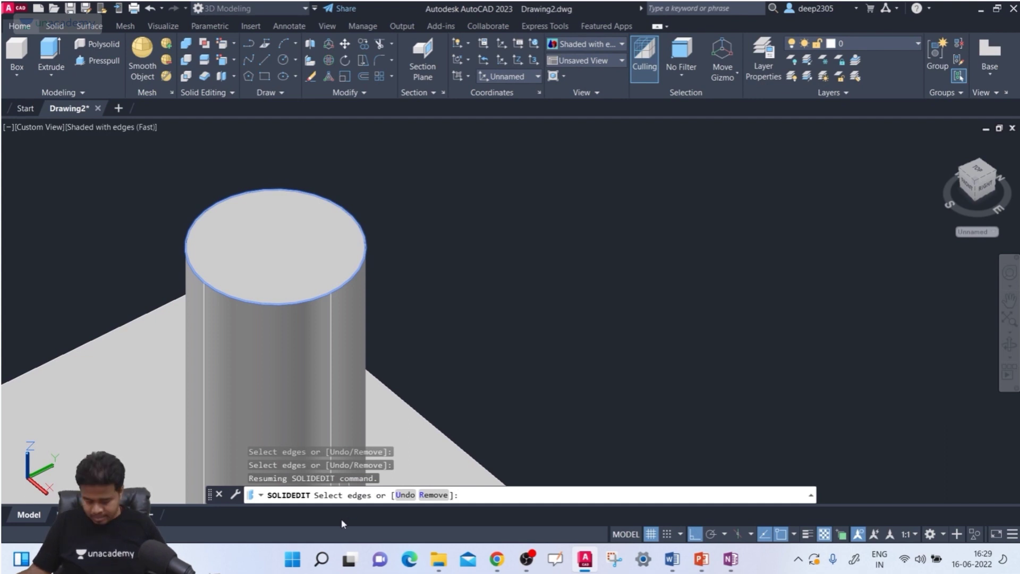
{"action": "key", "text": "Return"}
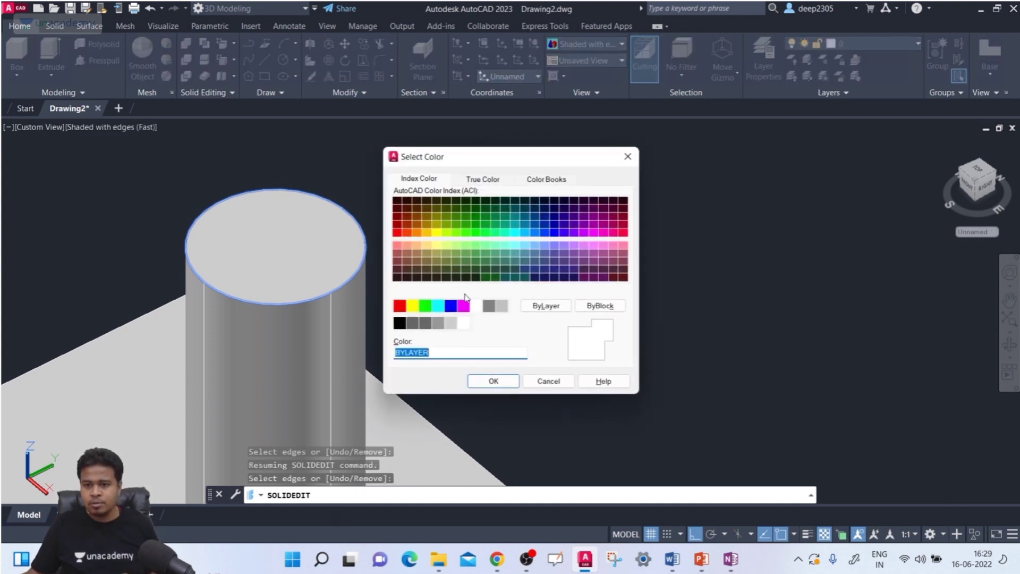
{"action": "left_click", "coordinate": [398, 234]}
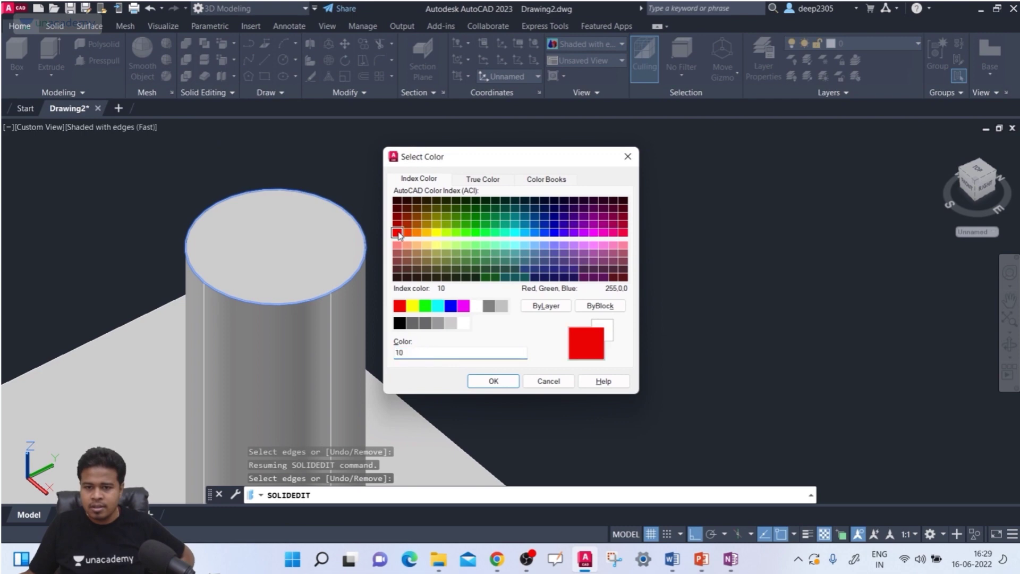
{"action": "left_click", "coordinate": [496, 380]}
{"action": "scroll", "coordinate": [374, 221], "scroll_direction": "up", "scroll_amount": 3}
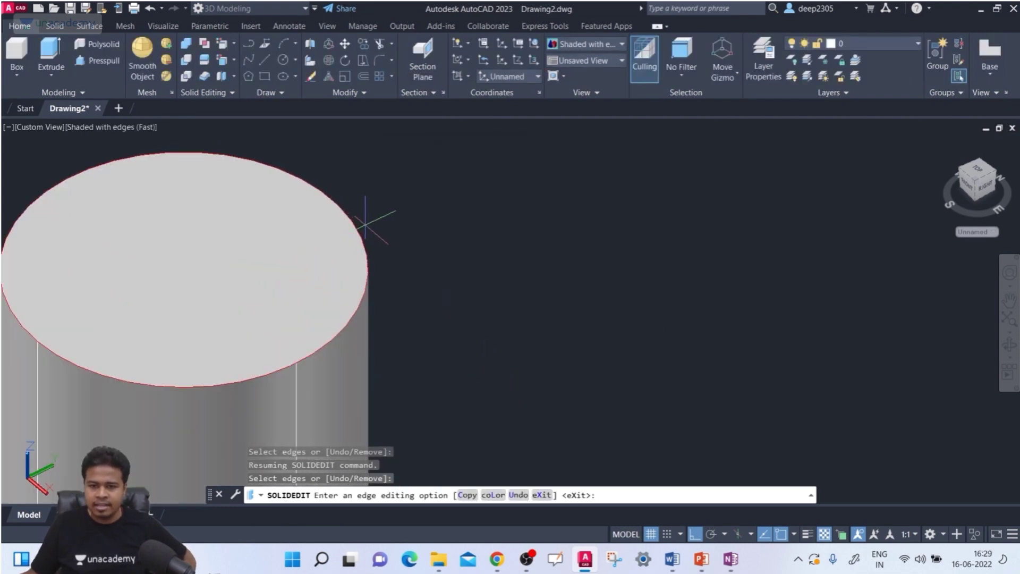
{"action": "scroll", "coordinate": [383, 220], "scroll_direction": "down", "scroll_amount": 4}
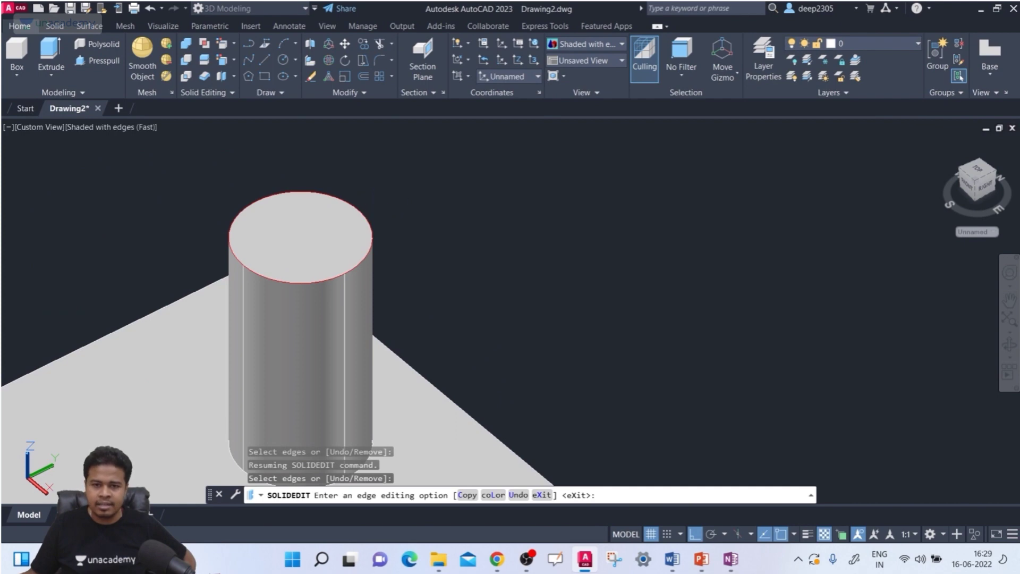
Color the outer edges of the block's top face along the long side, both arms and the recessed corners magenta with index color 210.
{"action": "middle_click_drag", "start_coordinate": [376, 217], "coordinate": [351, 183]}
{"action": "left_click", "coordinate": [237, 42]}
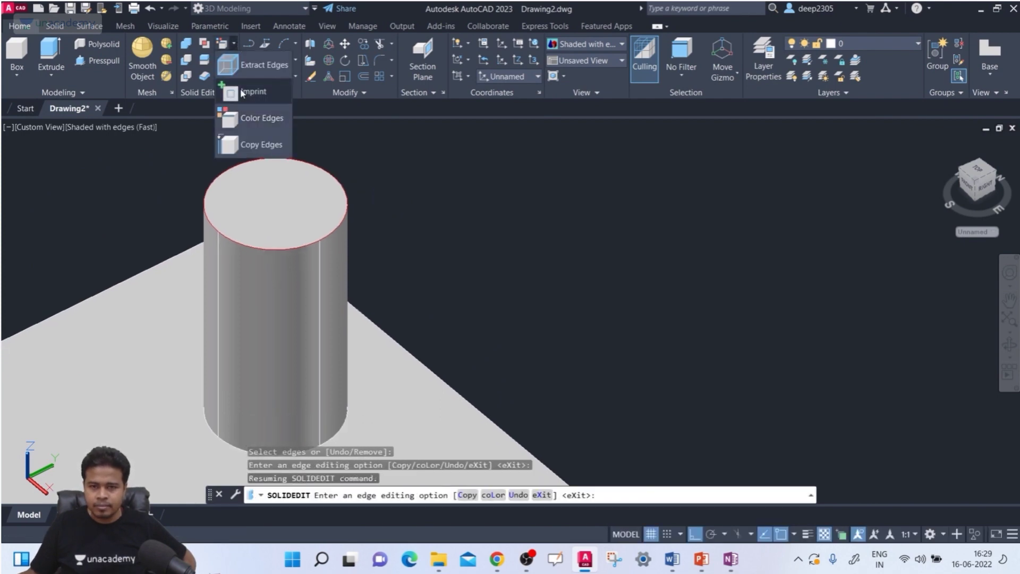
{"action": "left_click", "coordinate": [254, 118]}
{"action": "scroll", "coordinate": [442, 258], "scroll_direction": "down", "scroll_amount": 2}
{"action": "middle_click_drag", "start_coordinate": [443, 259], "coordinate": [429, 183]}
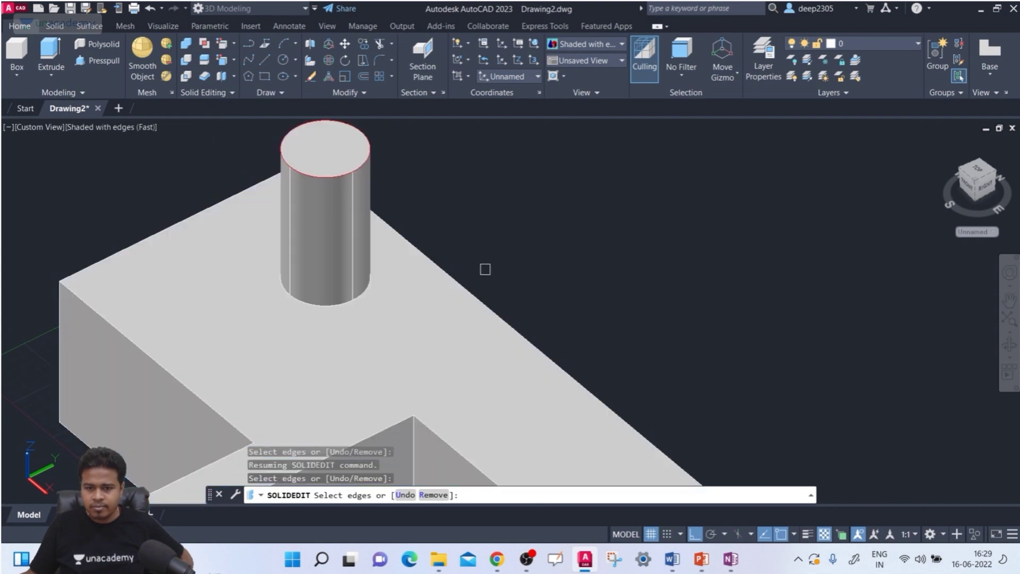
{"action": "scroll", "coordinate": [485, 269], "scroll_direction": "down", "scroll_amount": 3}
{"action": "scroll", "coordinate": [503, 241], "scroll_direction": "up", "scroll_amount": 6}
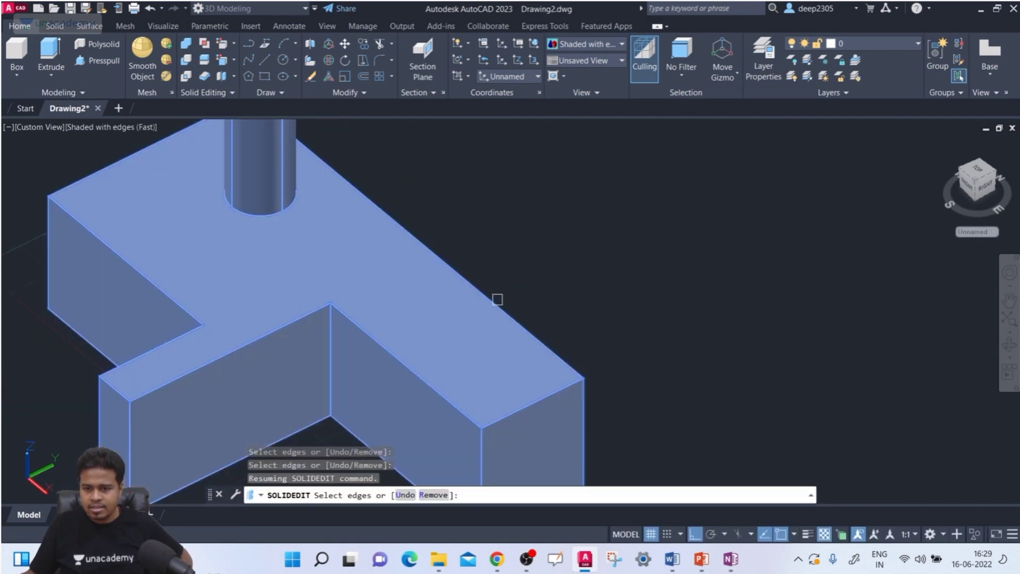
{"action": "left_click", "coordinate": [497, 300]}
{"action": "left_click", "coordinate": [559, 392]}
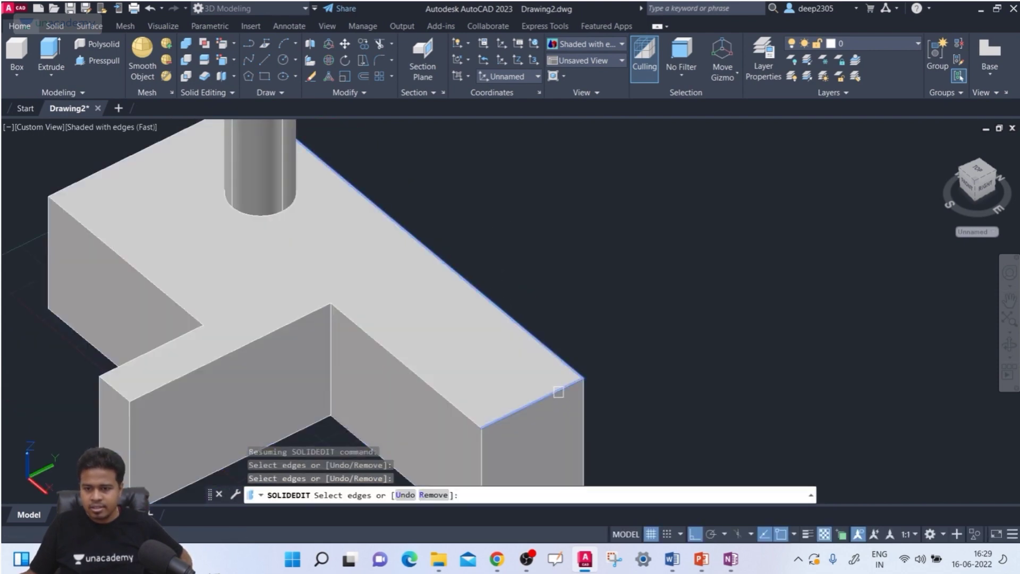
{"action": "scroll", "coordinate": [389, 355], "scroll_direction": "up", "scroll_amount": 3}
{"action": "left_click", "coordinate": [395, 353]}
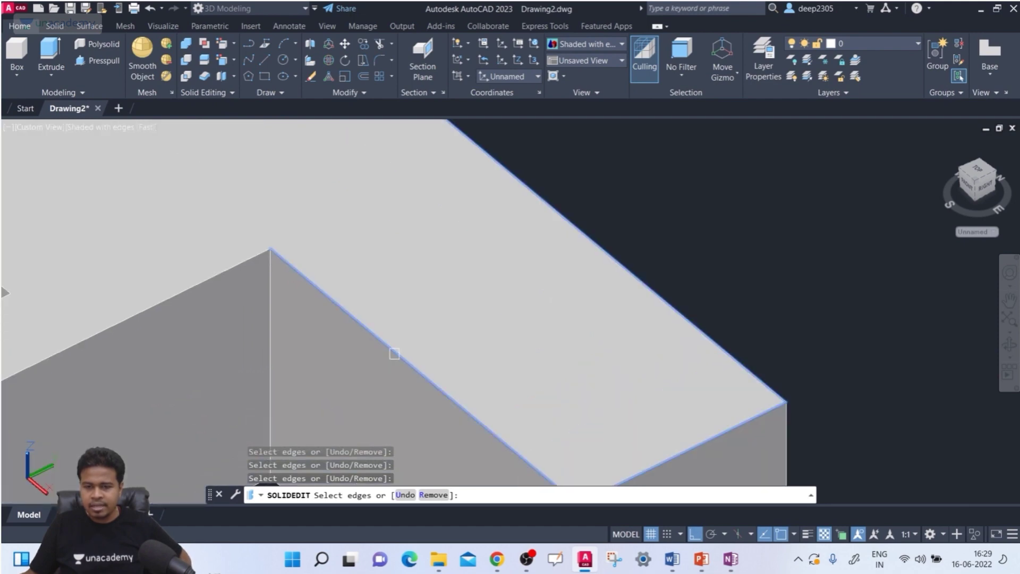
{"action": "scroll", "coordinate": [232, 270], "scroll_direction": "down", "scroll_amount": 4}
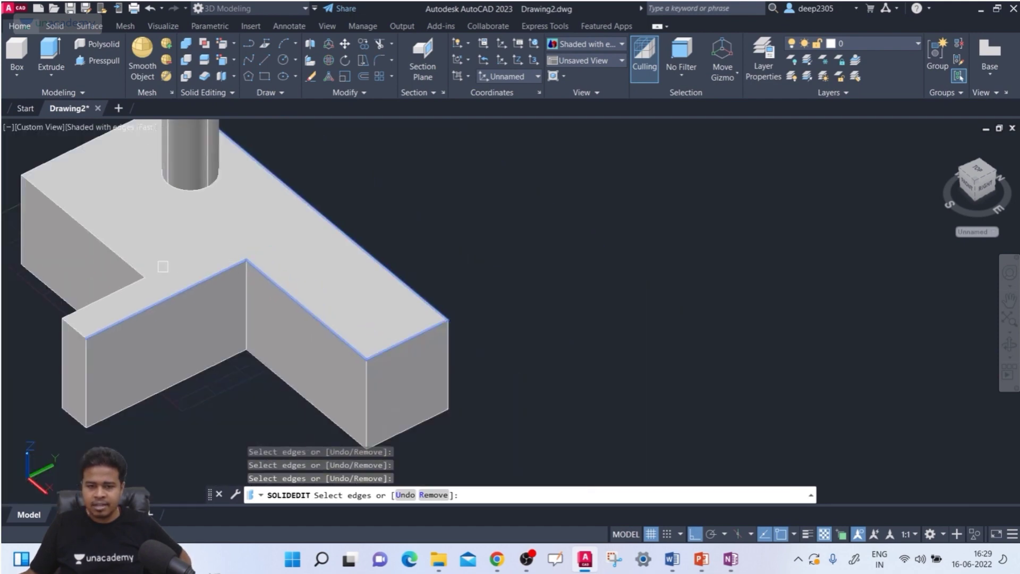
{"action": "scroll", "coordinate": [78, 307], "scroll_direction": "up", "scroll_amount": 3}
{"action": "left_click", "coordinate": [65, 347]}
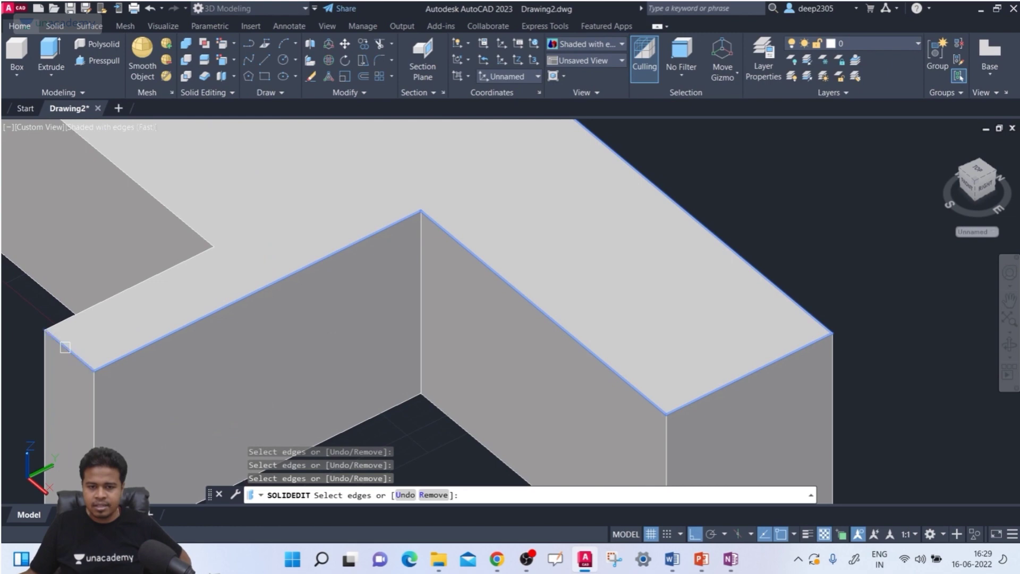
{"action": "left_click", "coordinate": [85, 309]}
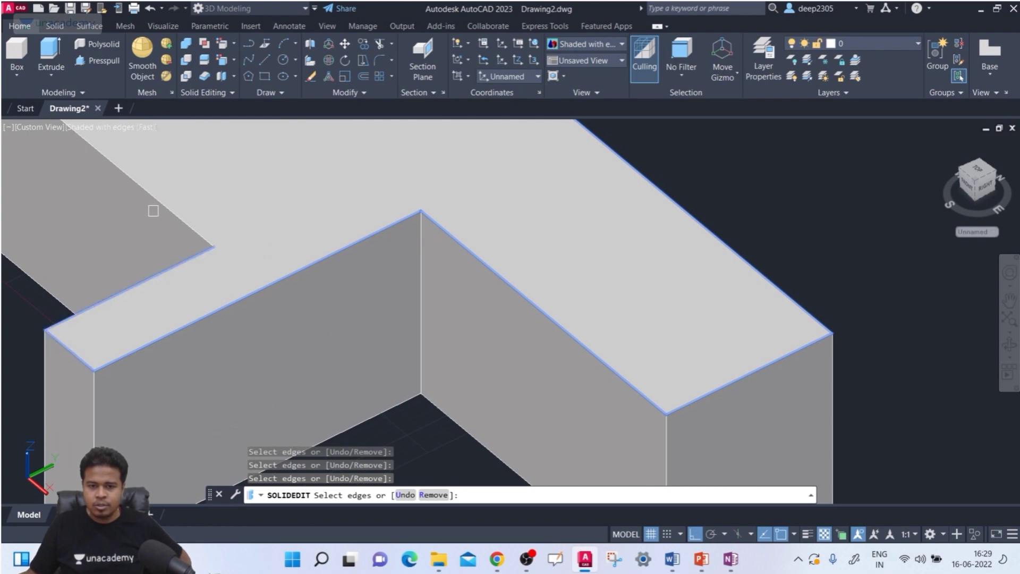
{"action": "scroll", "coordinate": [155, 215], "scroll_direction": "down", "scroll_amount": 4}
{"action": "middle_click_drag", "start_coordinate": [155, 216], "coordinate": [161, 255]}
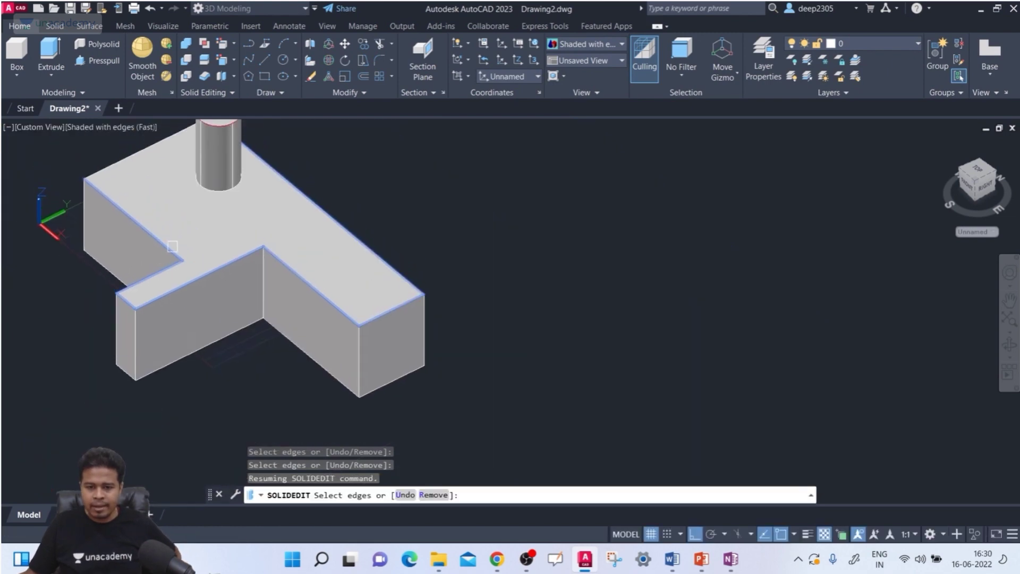
{"action": "key", "text": "Return"}
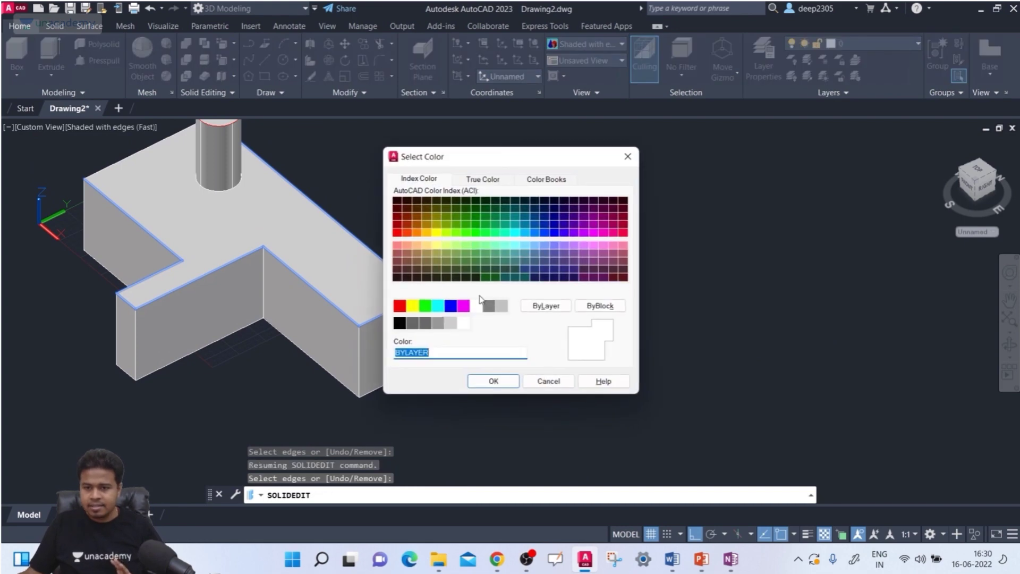
{"action": "left_click", "coordinate": [587, 235]}
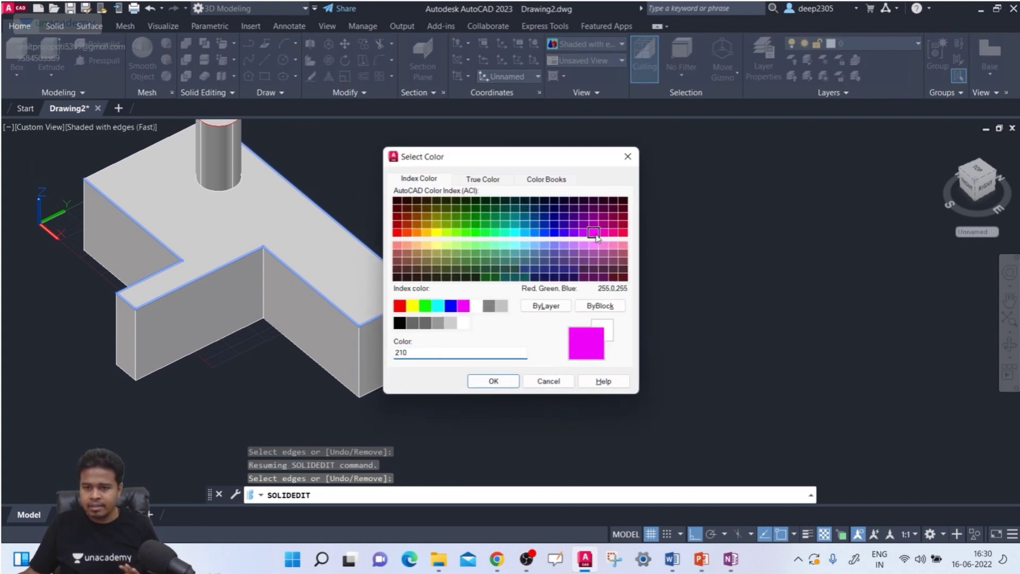
{"action": "left_click", "coordinate": [493, 379]}
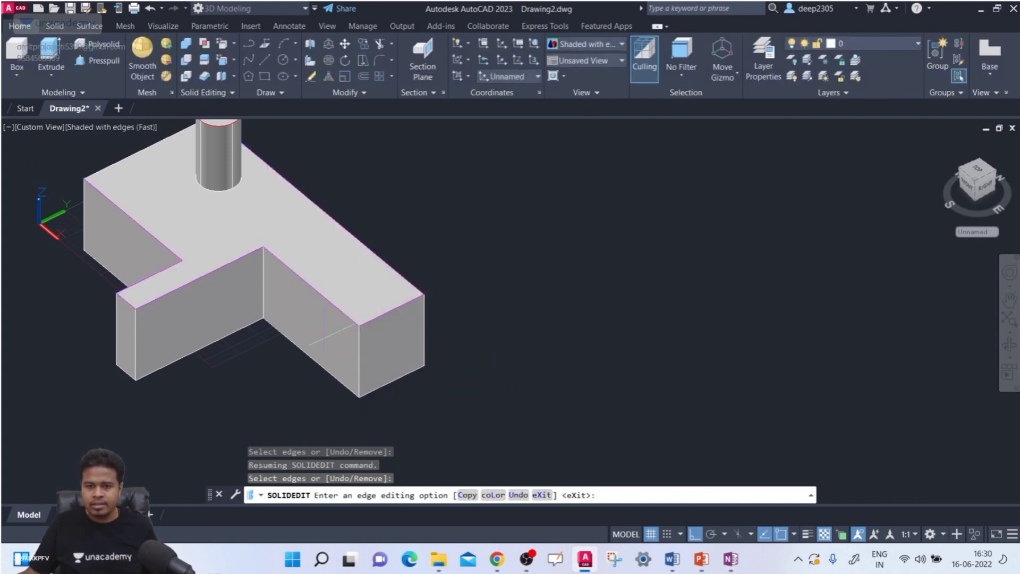
{"action": "scroll", "coordinate": [322, 334], "scroll_direction": "up", "scroll_amount": 3}
{"action": "scroll", "coordinate": [260, 170], "scroll_direction": "down", "scroll_amount": 2}
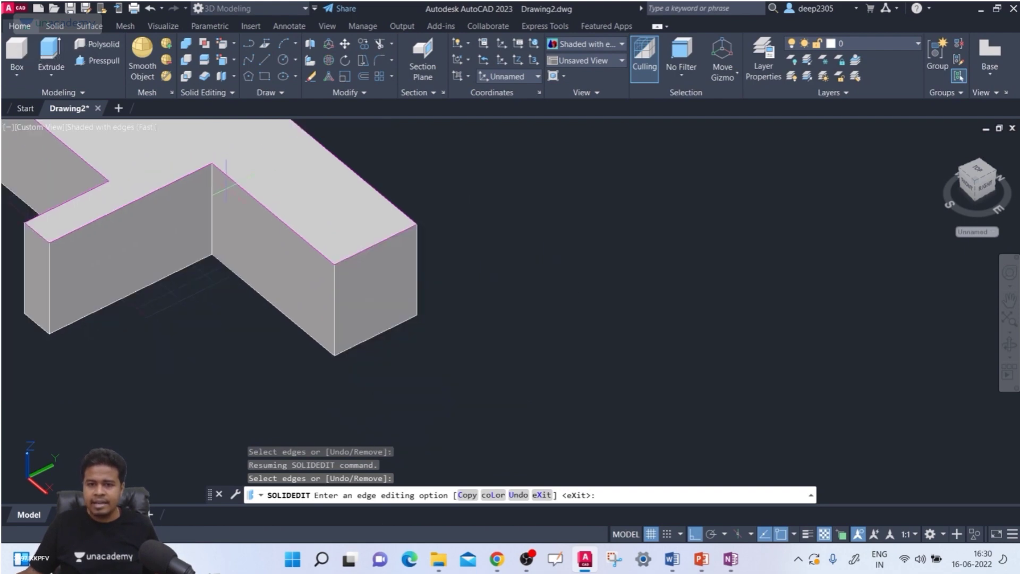
{"action": "middle_click_drag", "start_coordinate": [223, 185], "coordinate": [405, 227]}
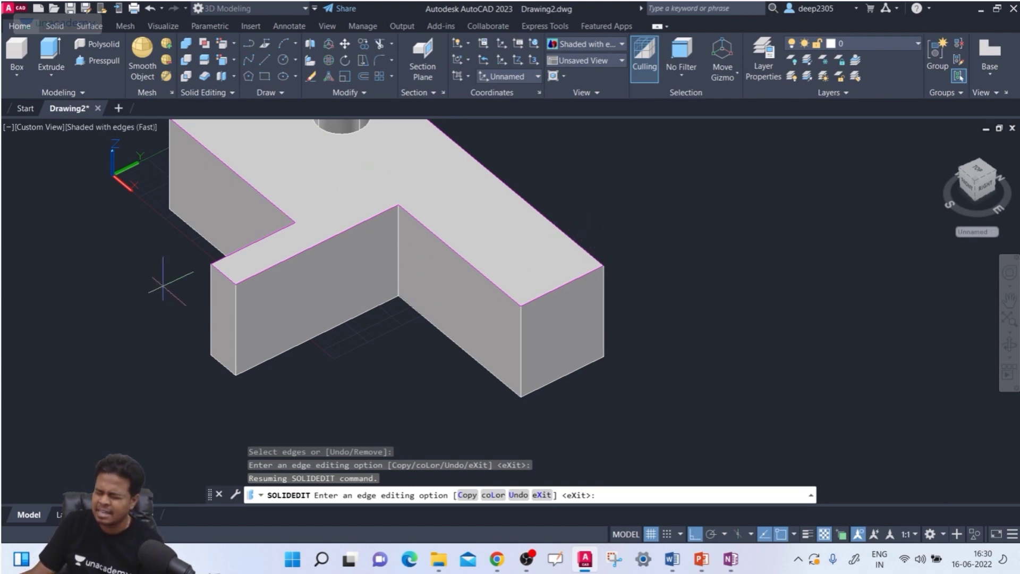
{"action": "scroll", "coordinate": [197, 294], "scroll_direction": "up", "scroll_amount": 3}
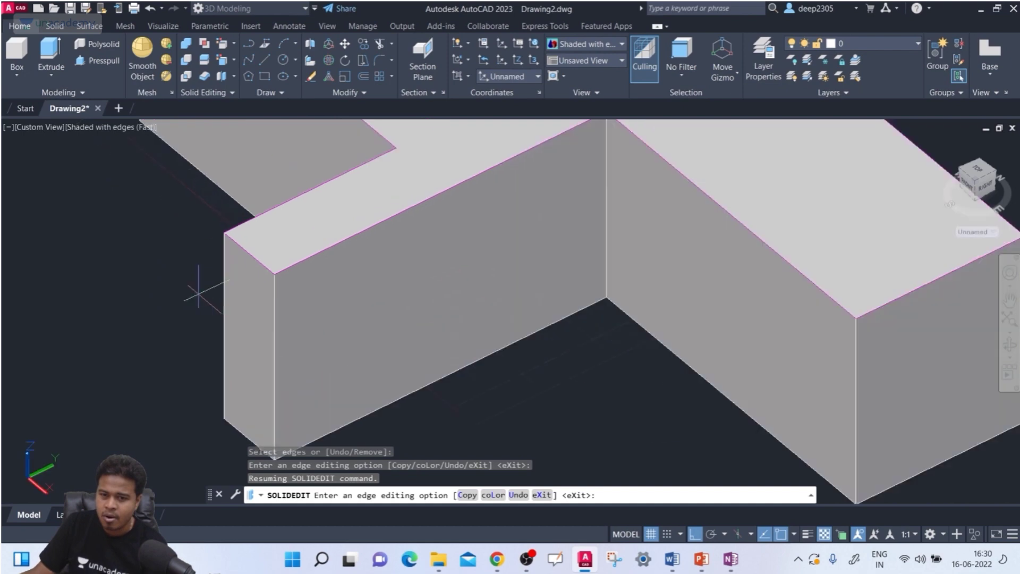
{"action": "scroll", "coordinate": [209, 287], "scroll_direction": "up", "scroll_amount": 2}
{"action": "scroll", "coordinate": [212, 287], "scroll_direction": "down", "scroll_amount": 6}
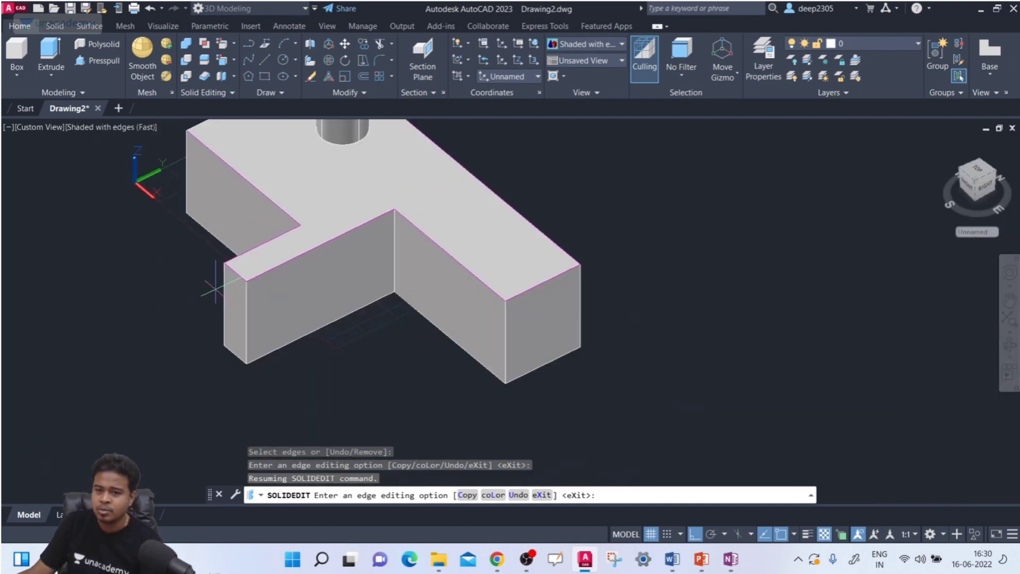
{"action": "middle_click_drag", "start_coordinate": [301, 277], "coordinate": [258, 299]}
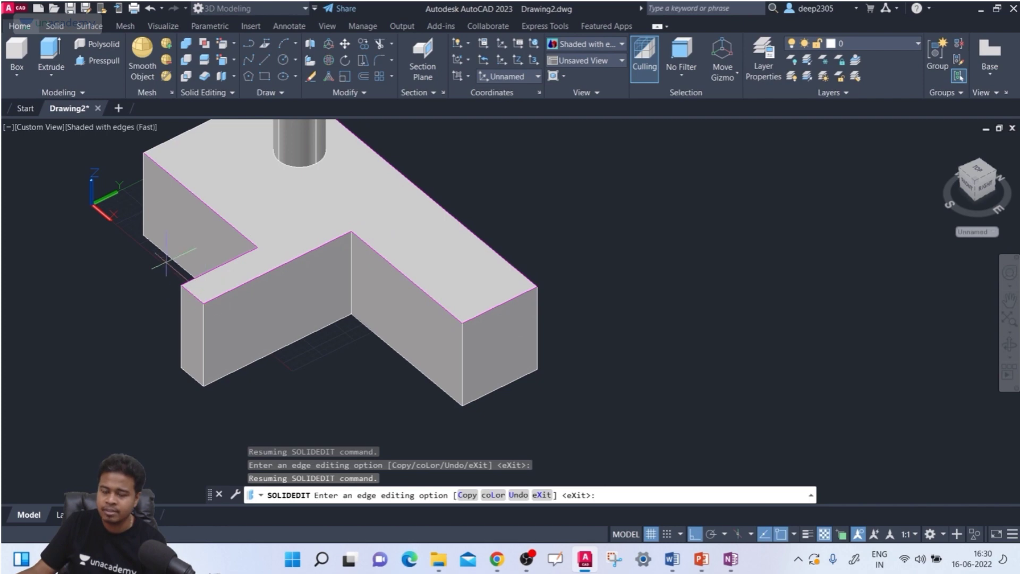
{"action": "scroll", "coordinate": [514, 282], "scroll_direction": "up", "scroll_amount": 1}
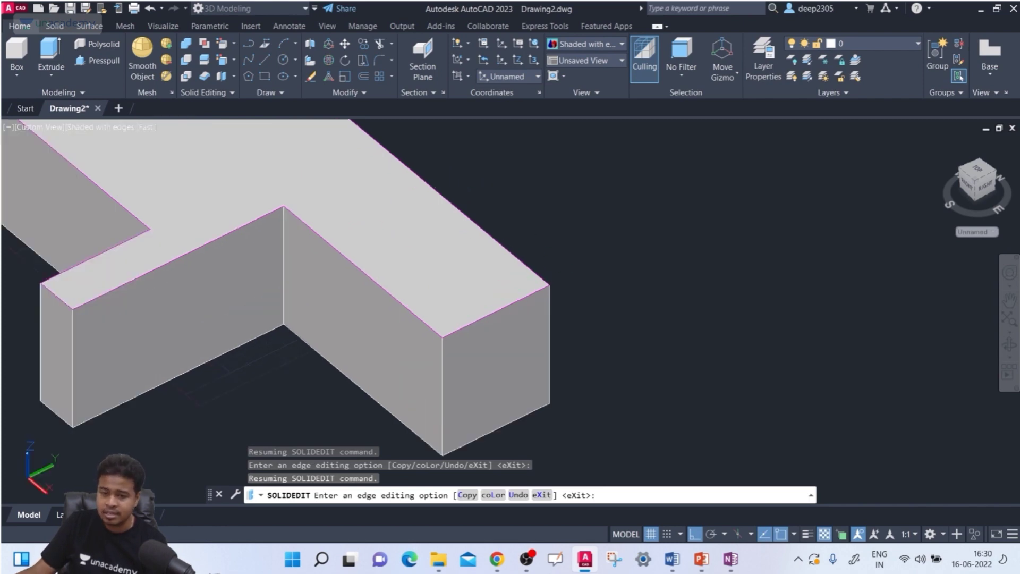
{"action": "scroll", "coordinate": [515, 282], "scroll_direction": "down", "scroll_amount": 2}
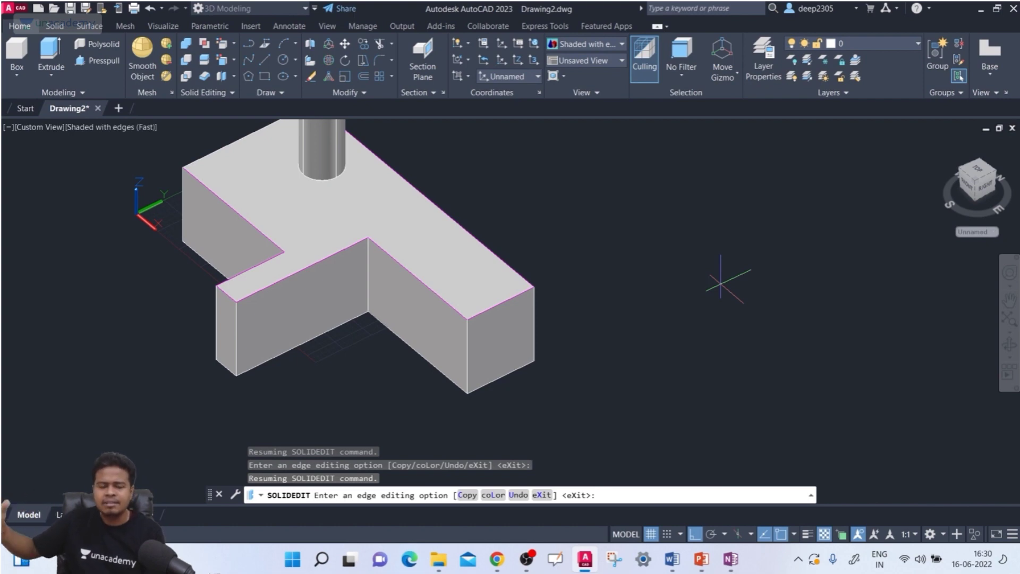
{"action": "scroll", "coordinate": [721, 284], "scroll_direction": "up", "scroll_amount": 2}
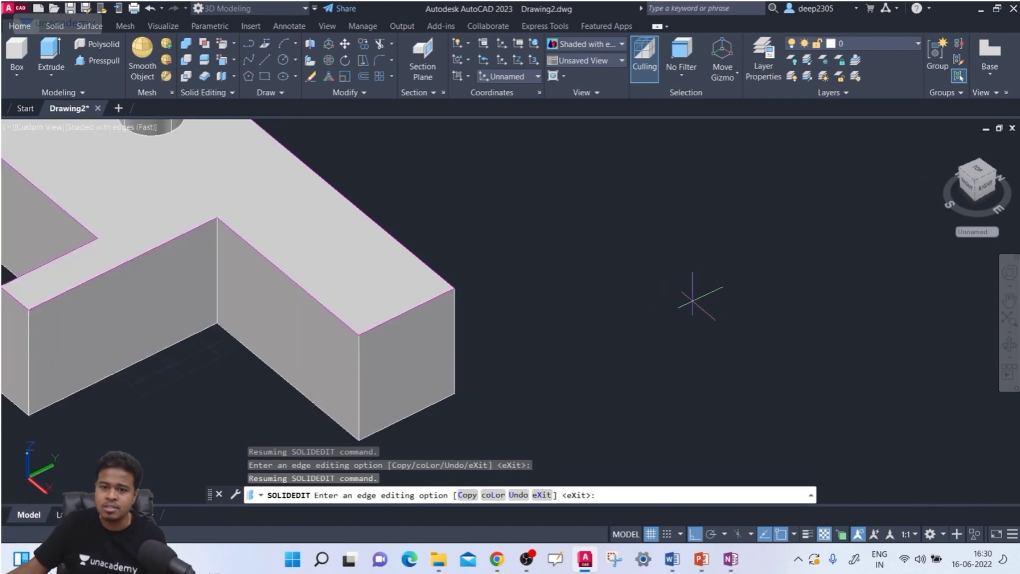
{"action": "middle_click_drag", "start_coordinate": [260, 372], "coordinate": [303, 375]}
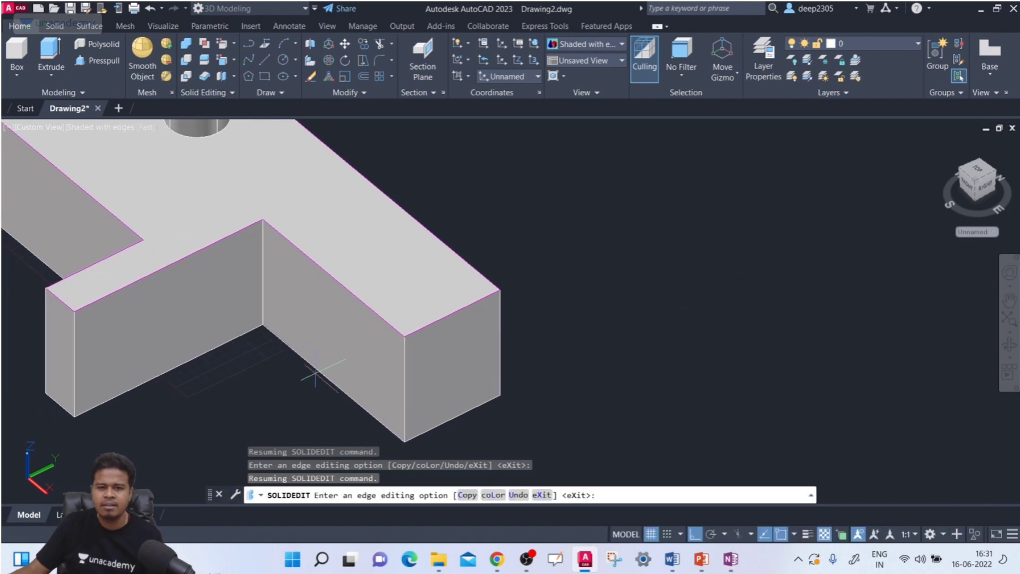
Copy the vertical corner edge and the bottom edge of the long arm's end face outward along the X axis, setting the distance freehand.
{"action": "left_click", "coordinate": [236, 46]}
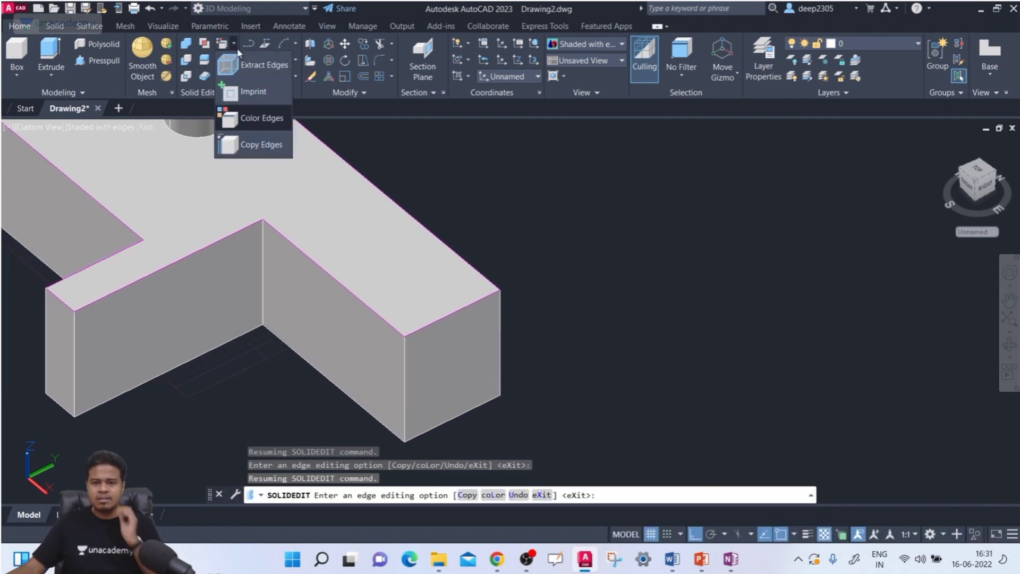
{"action": "left_click", "coordinate": [247, 142]}
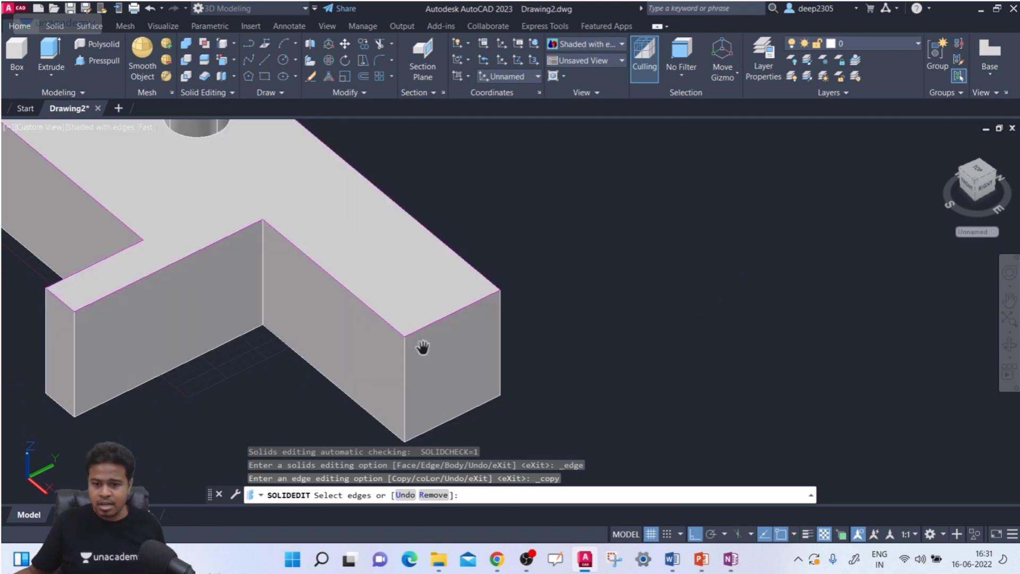
{"action": "middle_click_drag", "start_coordinate": [421, 348], "coordinate": [439, 334]}
{"action": "left_click", "coordinate": [424, 338]}
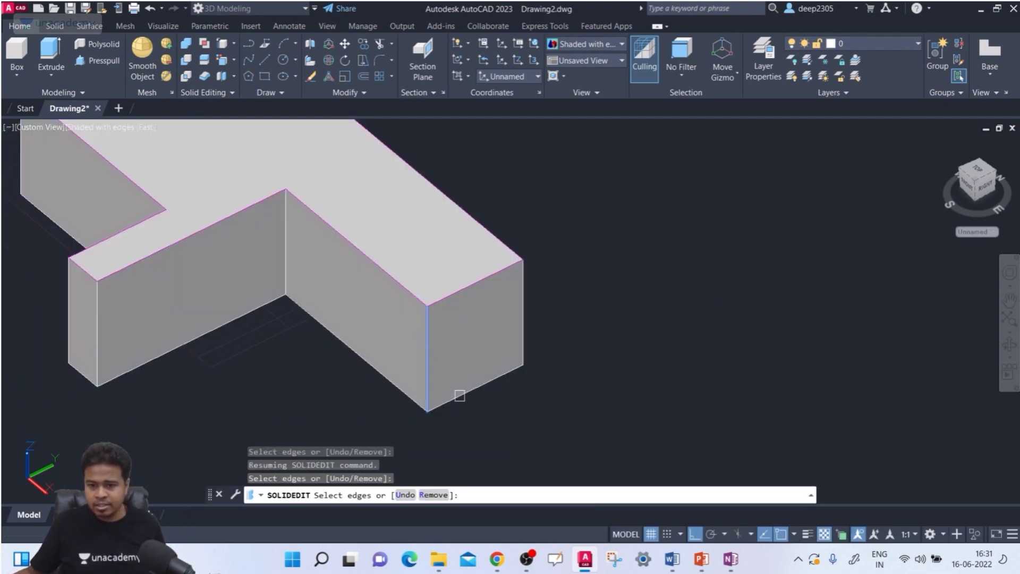
{"action": "left_click", "coordinate": [463, 397]}
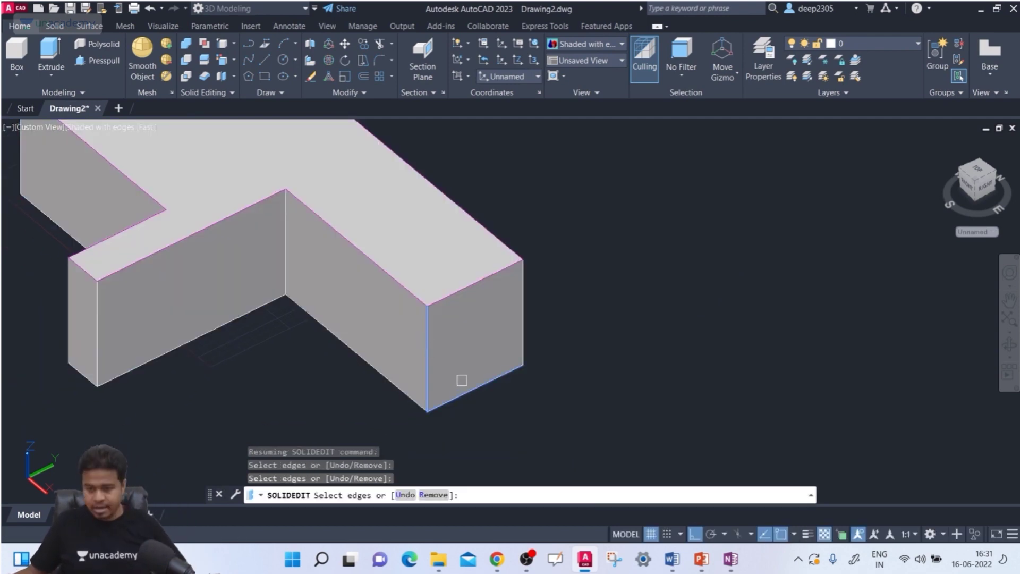
{"action": "key", "text": "Return"}
{"action": "middle_click_drag", "start_coordinate": [446, 406], "coordinate": [433, 360]}
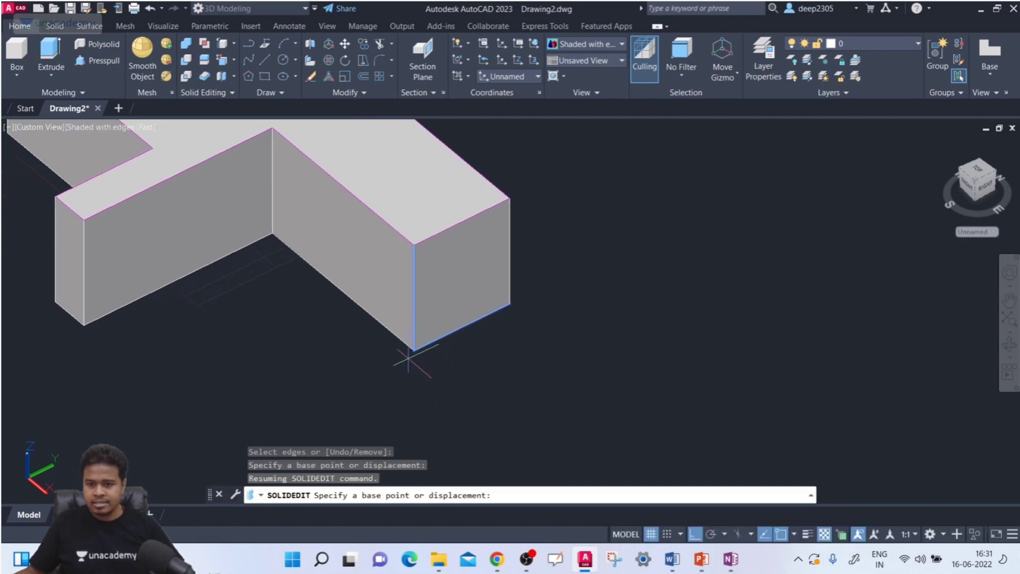
{"action": "left_click", "coordinate": [415, 352]}
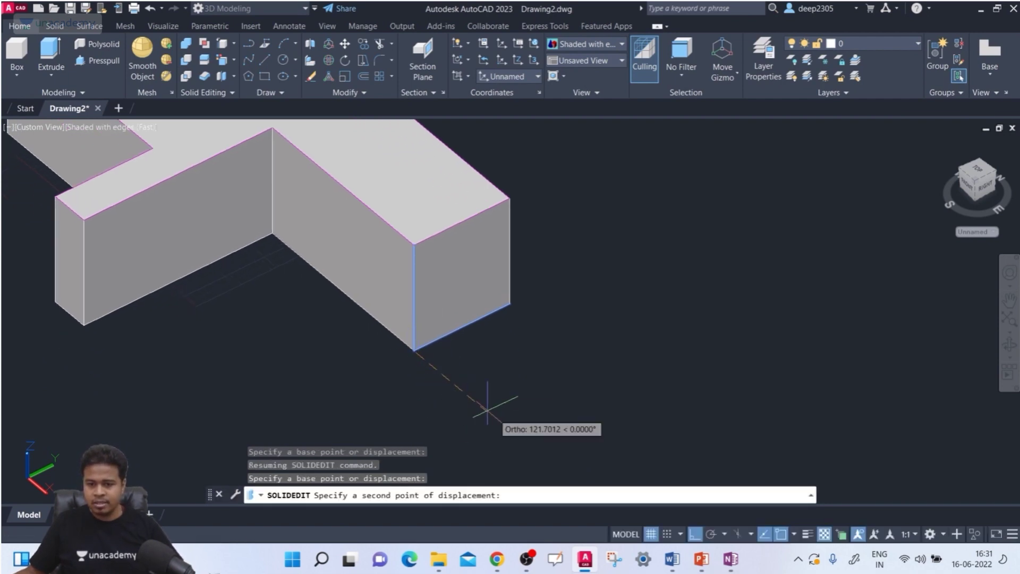
{"action": "left_click", "coordinate": [513, 420]}
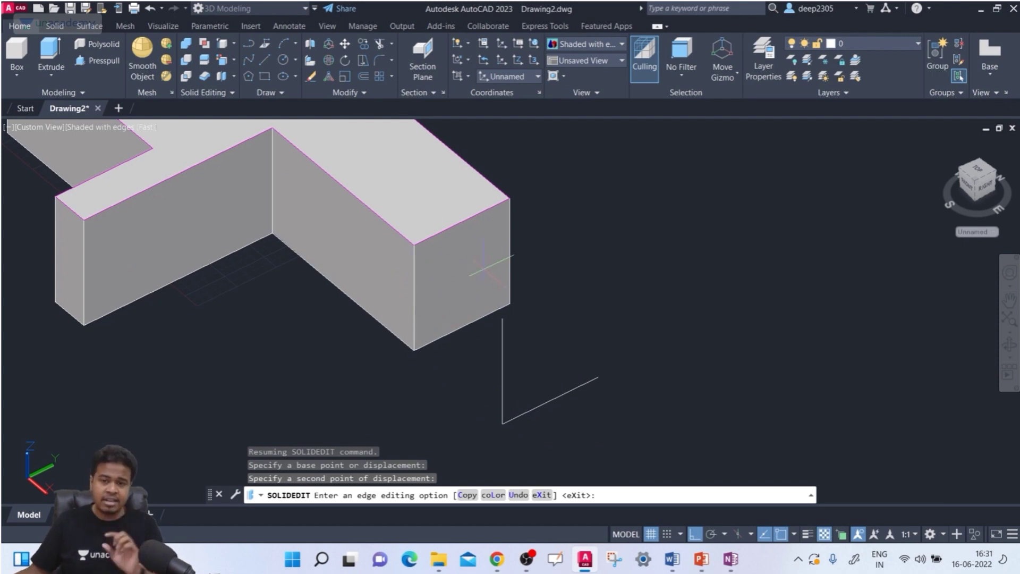
{"action": "scroll", "coordinate": [484, 273], "scroll_direction": "down", "scroll_amount": 3}
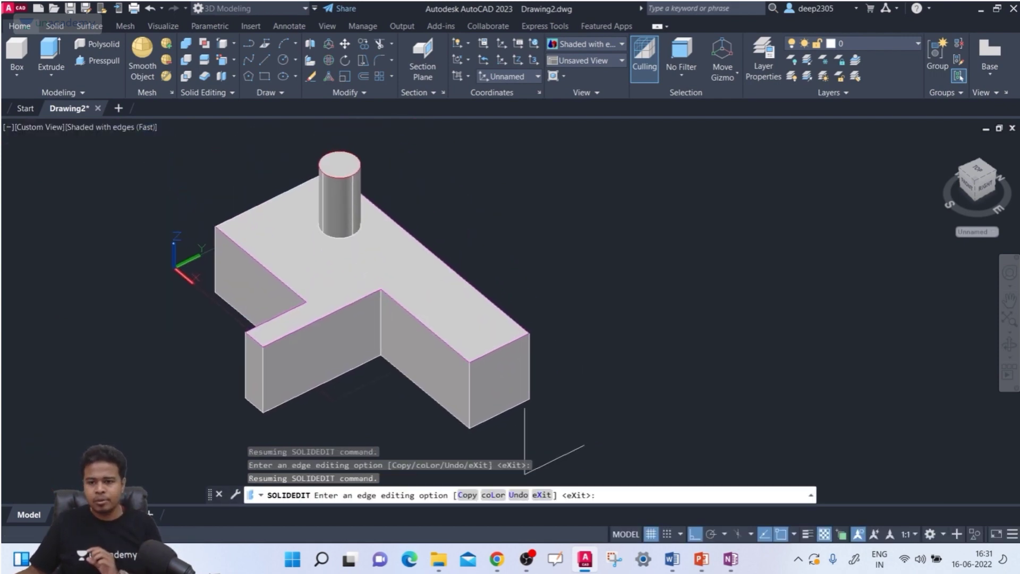
{"action": "middle_click_drag", "start_coordinate": [525, 471], "coordinate": [520, 458]}
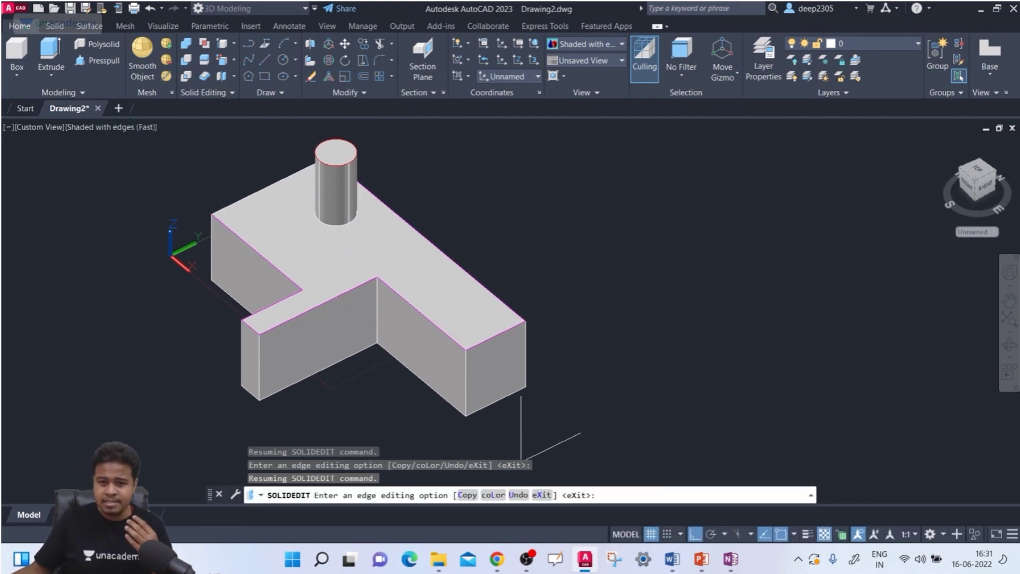
{"action": "left_click", "coordinate": [228, 61]}
{"action": "left_click", "coordinate": [226, 47]}
{"action": "left_click", "coordinate": [236, 43]}
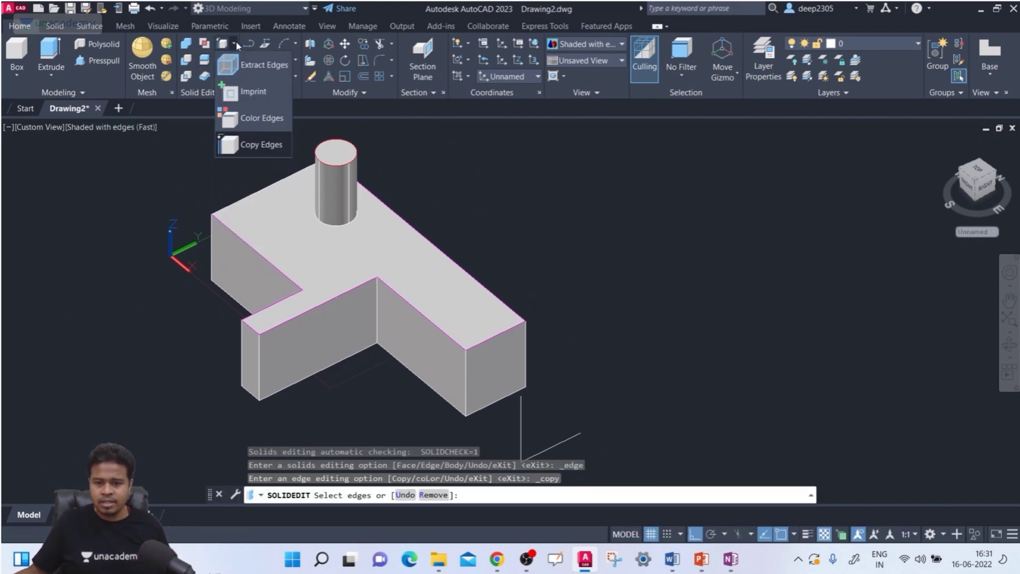
{"action": "left_click", "coordinate": [236, 42]}
{"action": "left_click", "coordinate": [236, 42]}
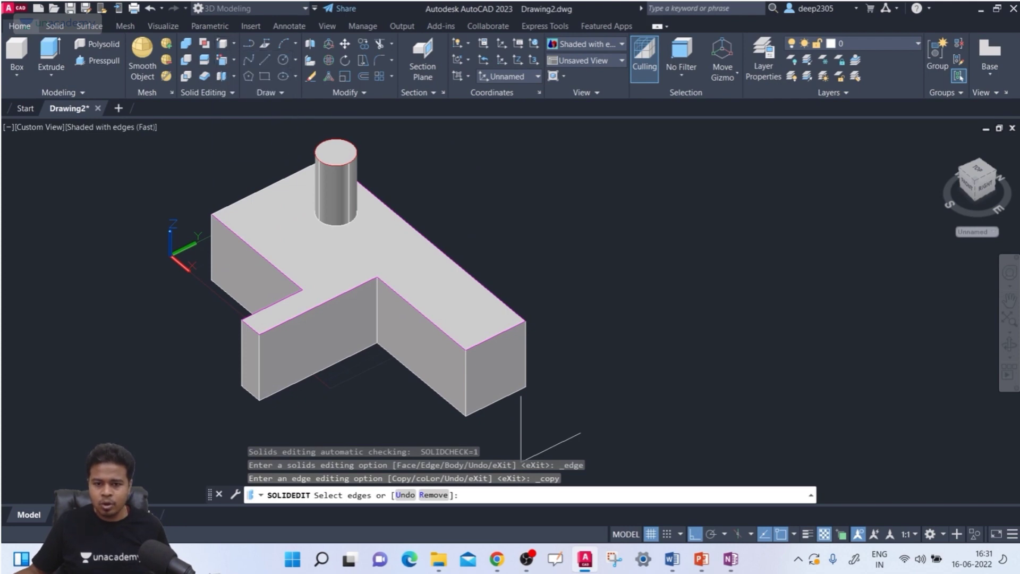
{"action": "key", "text": "Escape"}
{"action": "key", "text": "Escape"}
{"action": "key", "text": "Escape"}
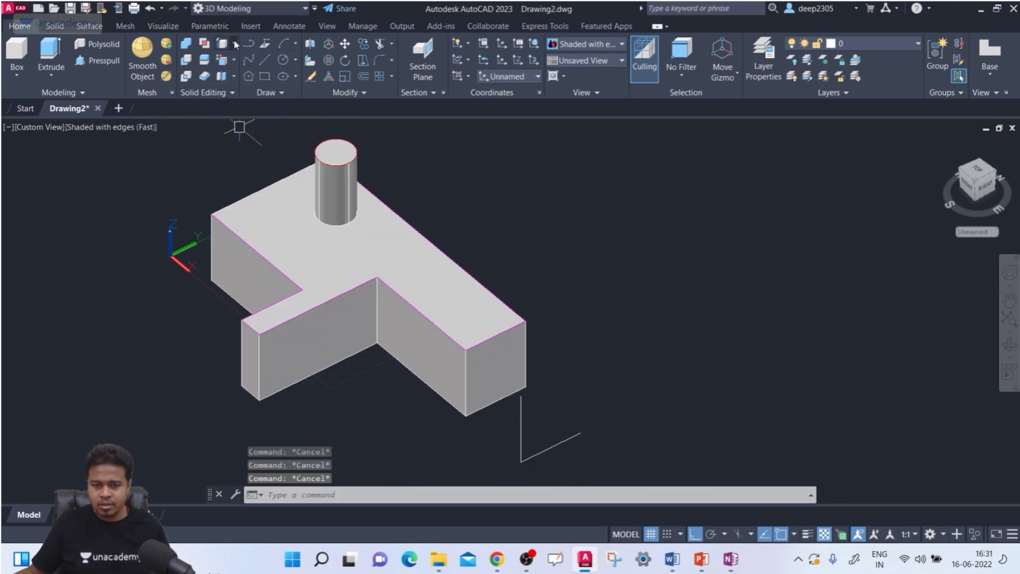
Copy the six connected front edges of the top face, around both arms and recessed corners, straight up above the solid at a freehand height.
{"action": "left_click", "coordinate": [236, 43]}
{"action": "left_click", "coordinate": [272, 143]}
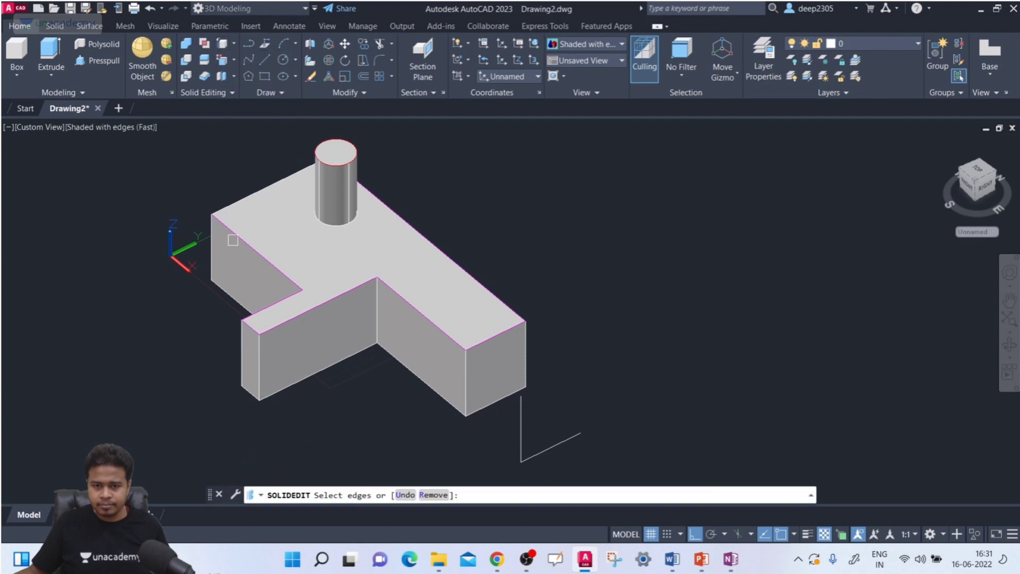
{"action": "scroll", "coordinate": [232, 241], "scroll_direction": "up", "scroll_amount": 3}
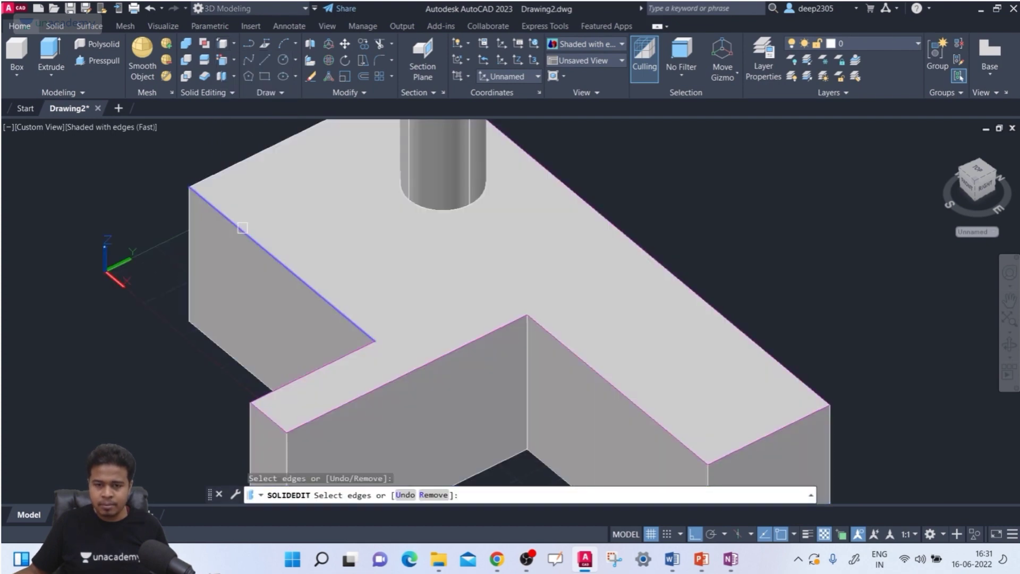
{"action": "left_click", "coordinate": [326, 364]}
{"action": "left_click", "coordinate": [264, 414]}
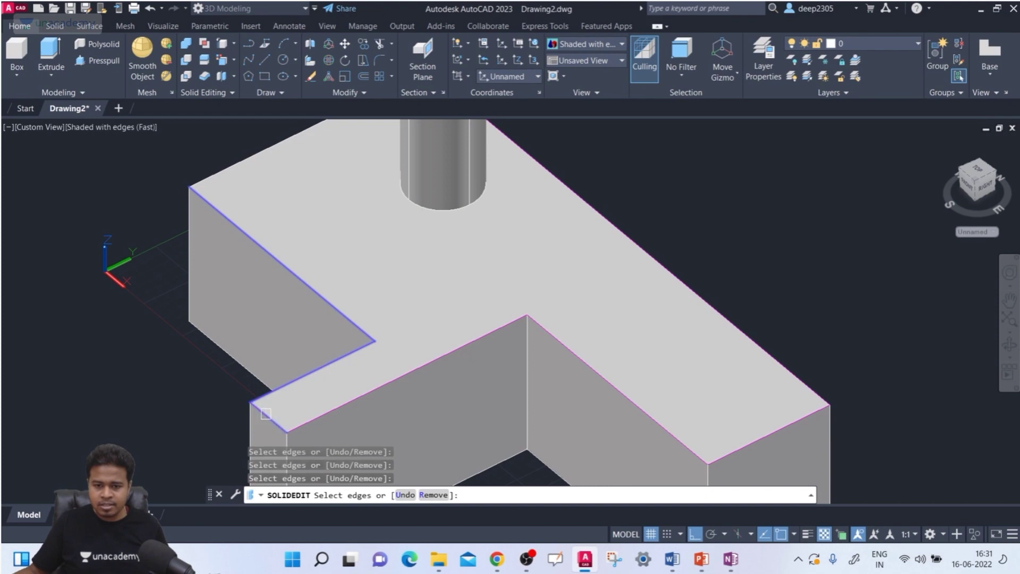
{"action": "left_click", "coordinate": [329, 408]}
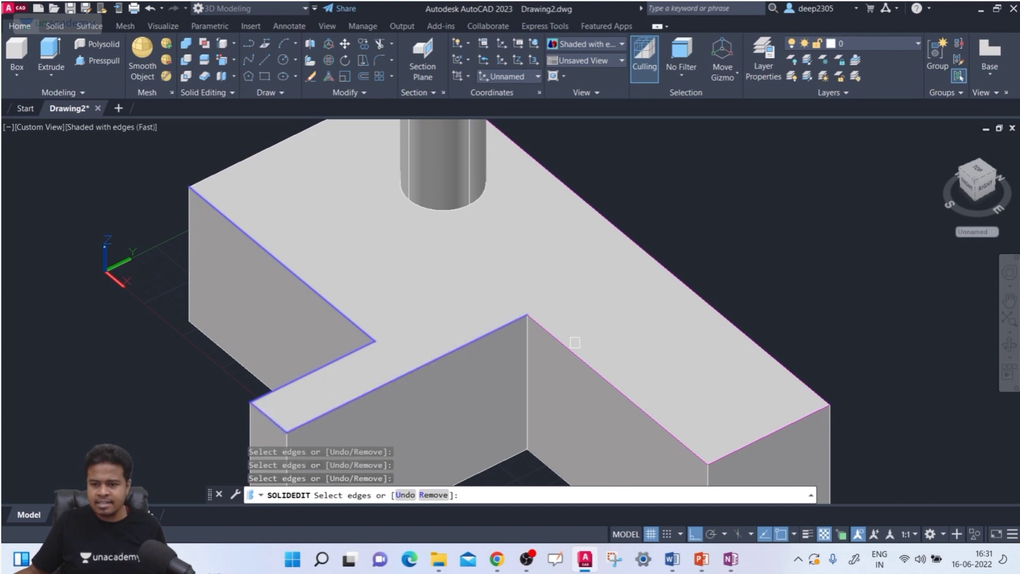
{"action": "left_click", "coordinate": [569, 350]}
{"action": "scroll", "coordinate": [531, 319], "scroll_direction": "down", "scroll_amount": 2}
{"action": "middle_click_drag", "start_coordinate": [469, 289], "coordinate": [353, 235]}
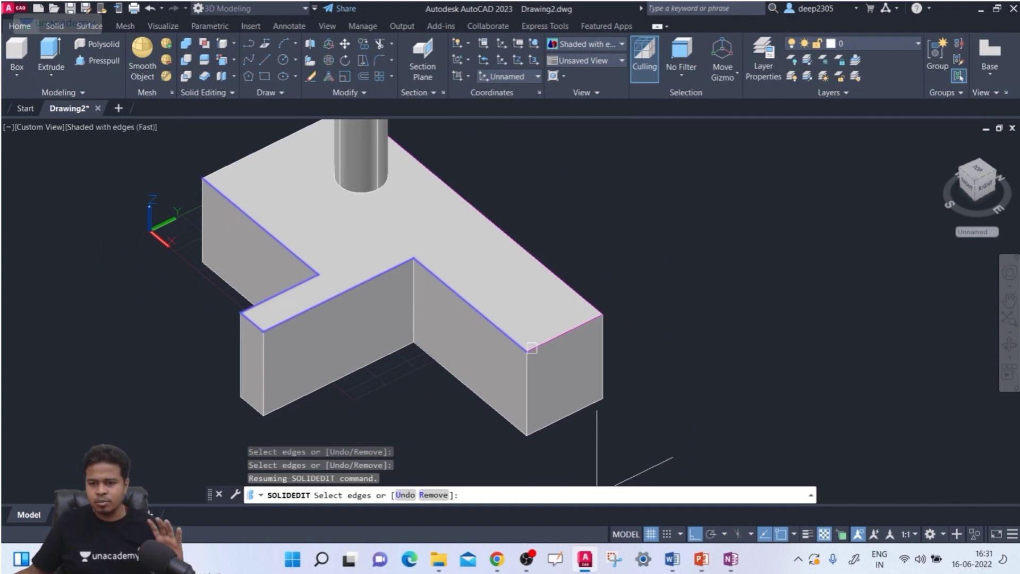
{"action": "left_click", "coordinate": [554, 340]}
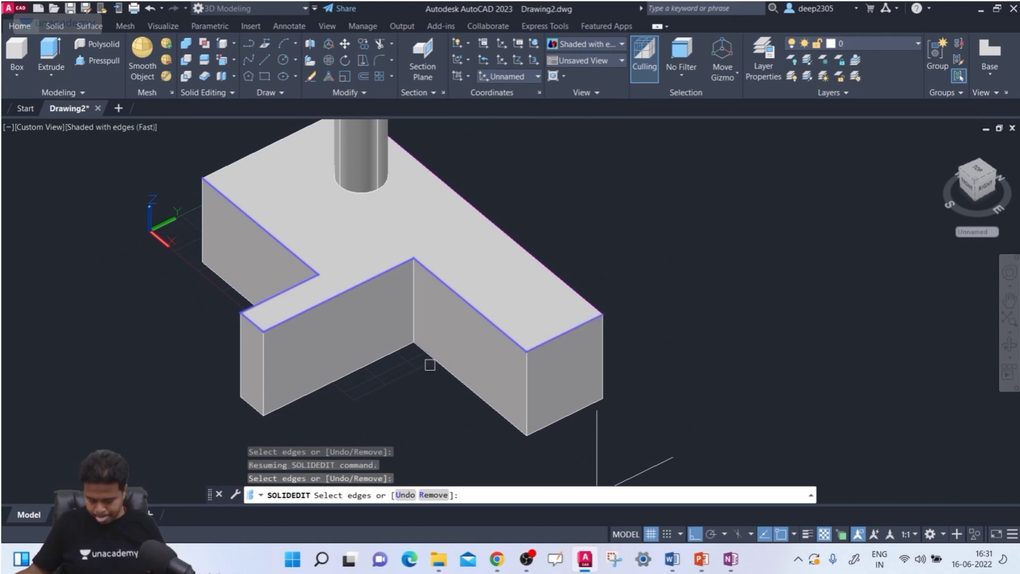
{"action": "key", "text": "Return"}
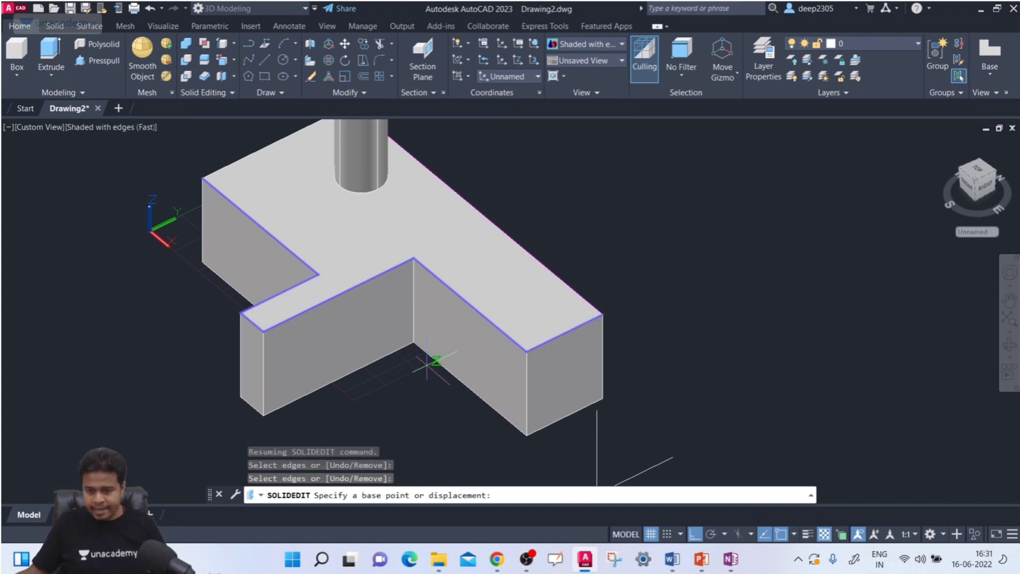
{"action": "left_click", "coordinate": [527, 352]}
{"action": "scroll", "coordinate": [526, 338], "scroll_direction": "down", "scroll_amount": 2}
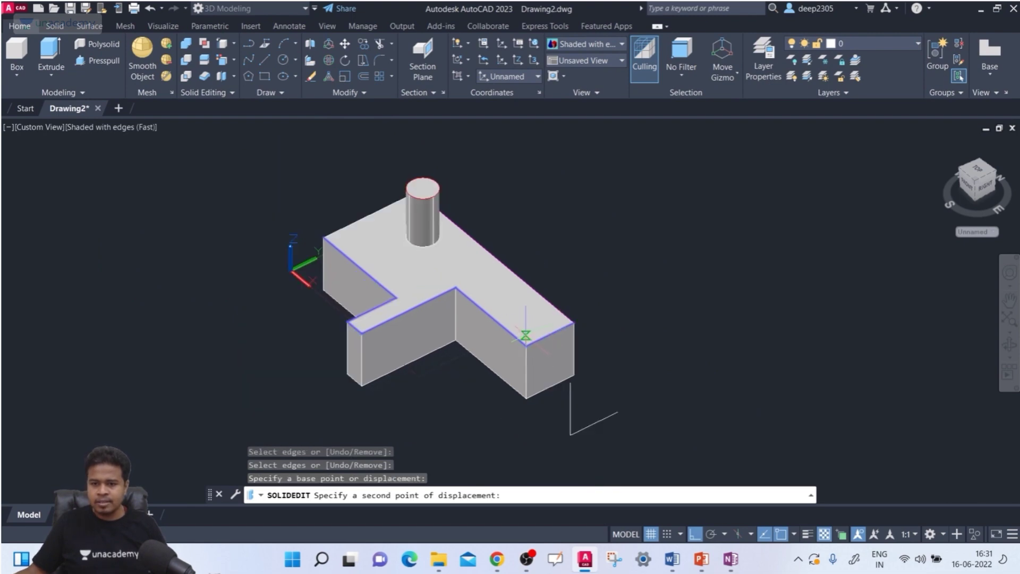
{"action": "left_click", "coordinate": [553, 194]}
{"action": "middle_click_drag", "start_coordinate": [554, 202], "coordinate": [529, 290]}
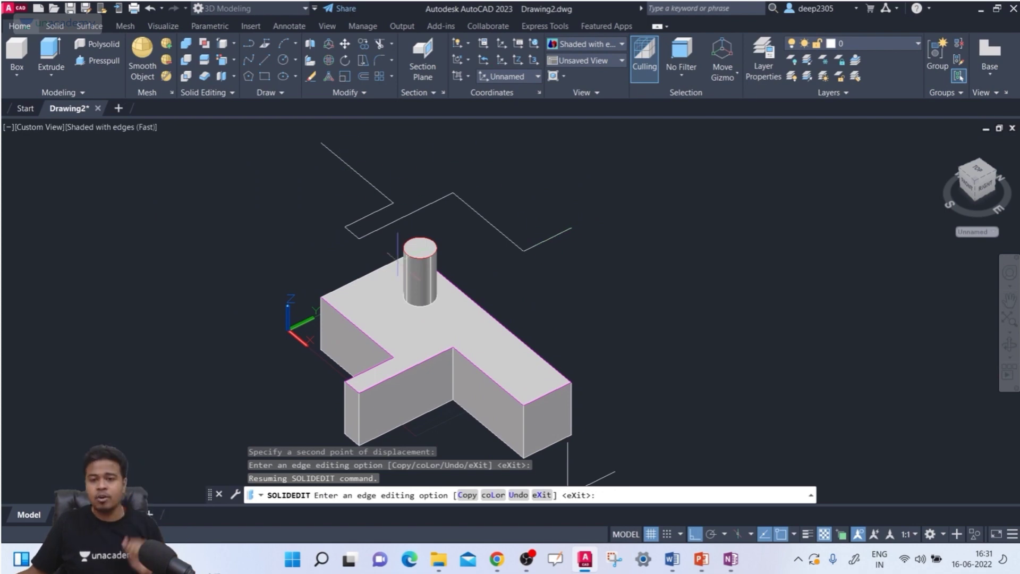
{"action": "scroll", "coordinate": [319, 255], "scroll_direction": "down", "scroll_amount": 3}
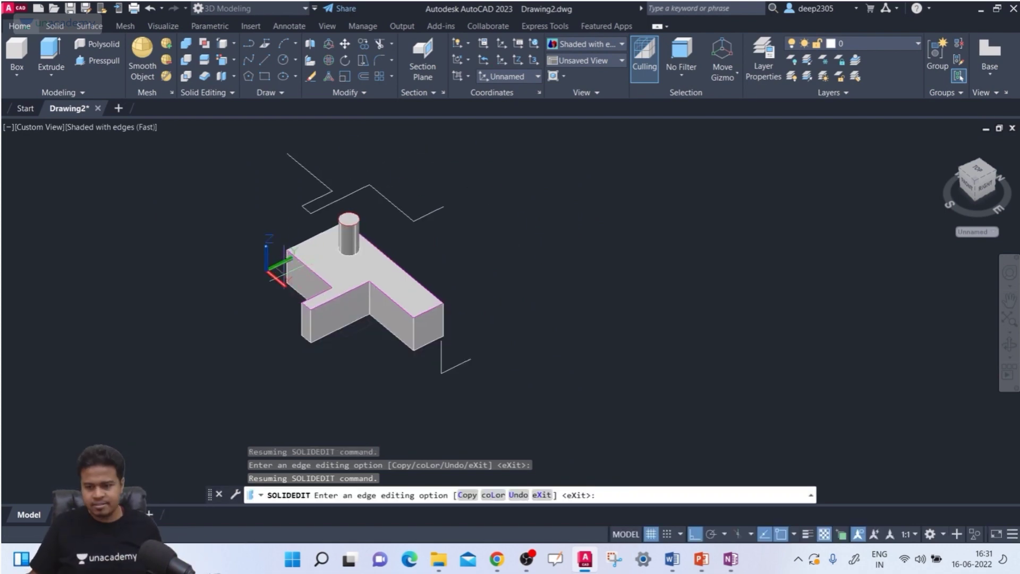
{"action": "key", "text": "Escape"}
{"action": "middle_click_drag", "start_coordinate": [295, 283], "coordinate": [316, 305]}
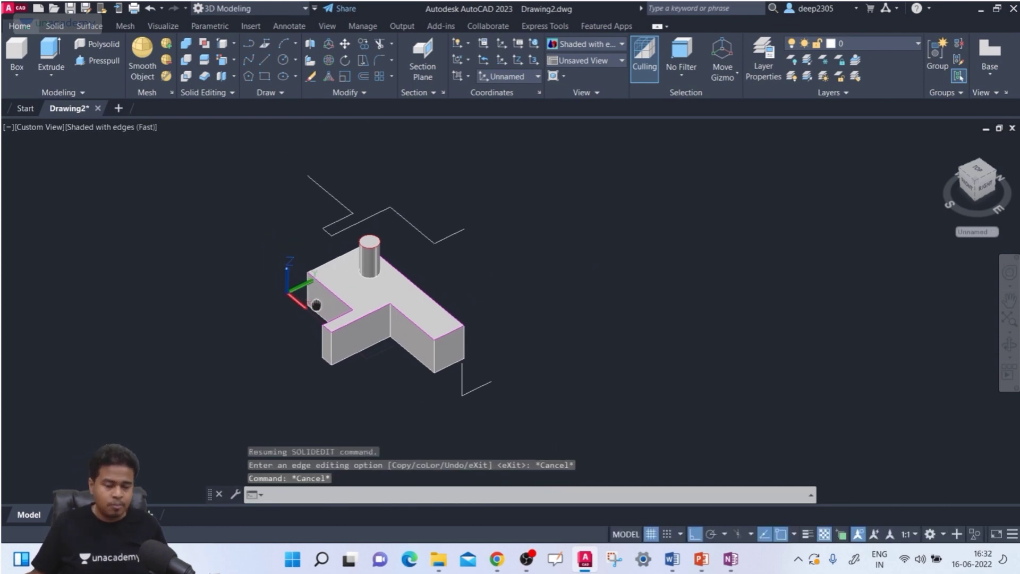